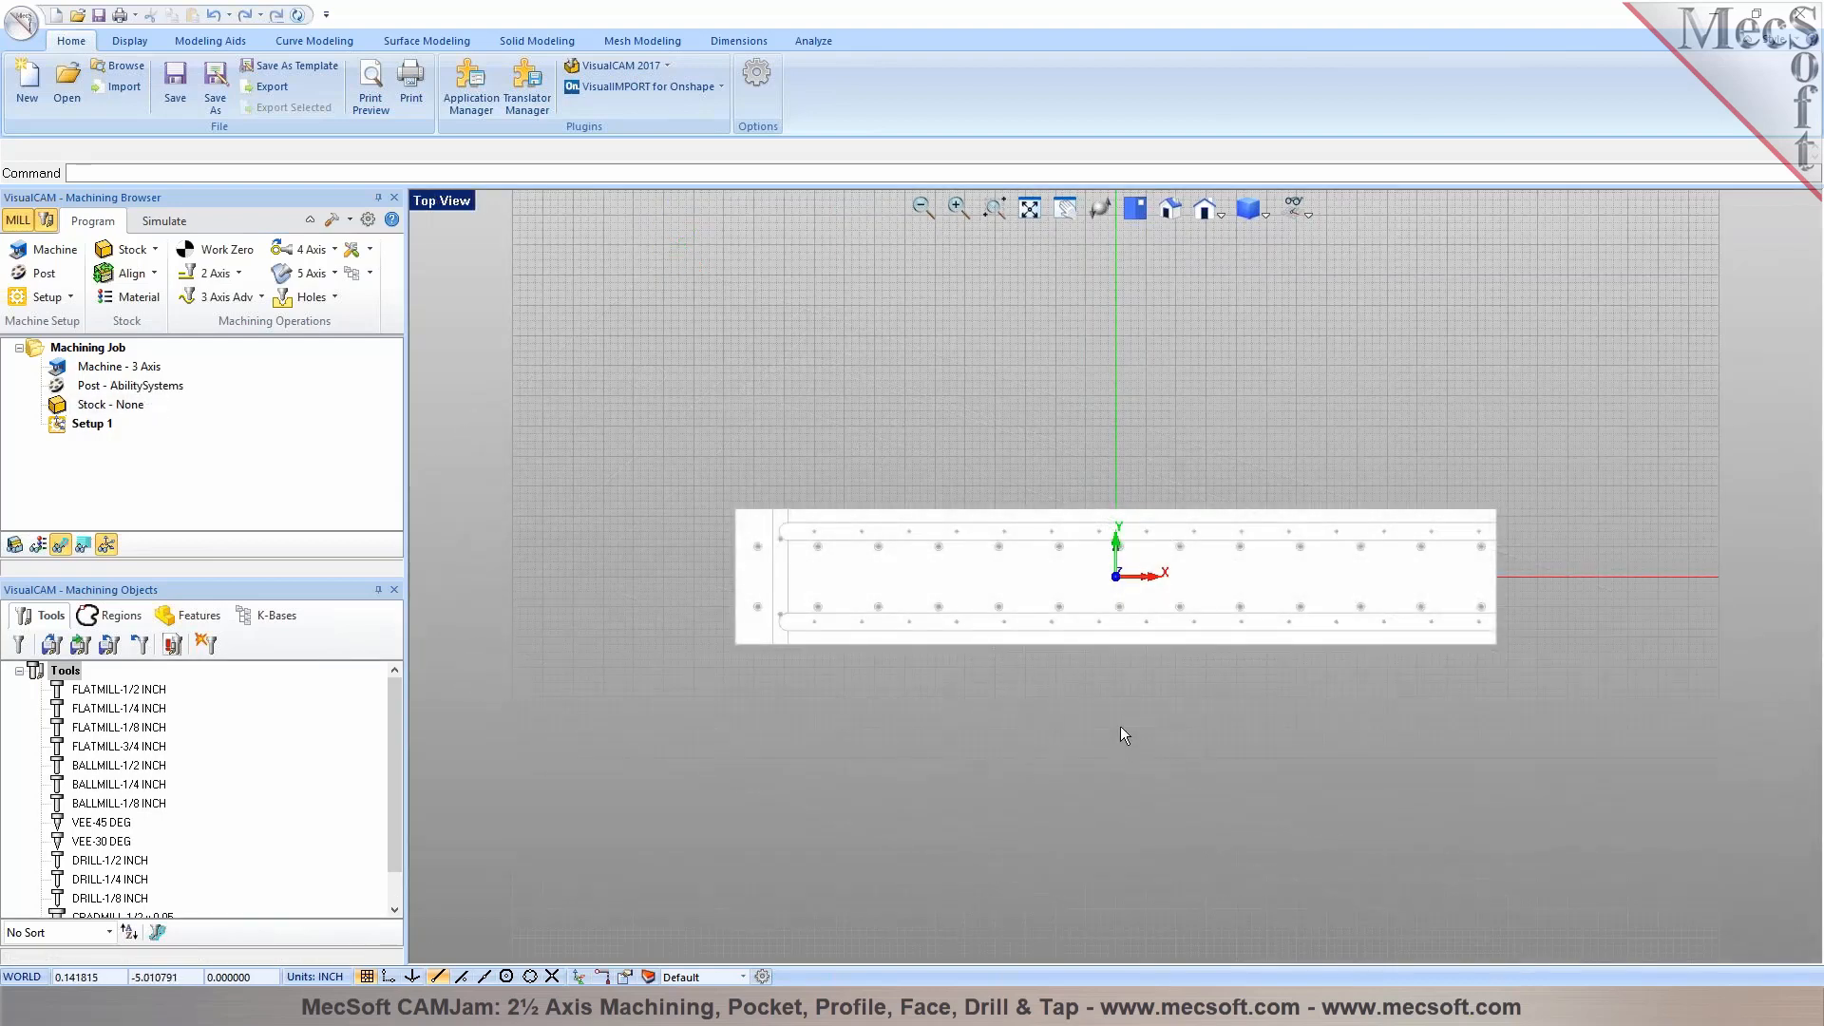
scroll(1120, 725, up, 3)
middle_drag(1120, 725, 1040, 662)
scroll(1461, 530, up, 2)
scroll(1462, 530, down, 2)
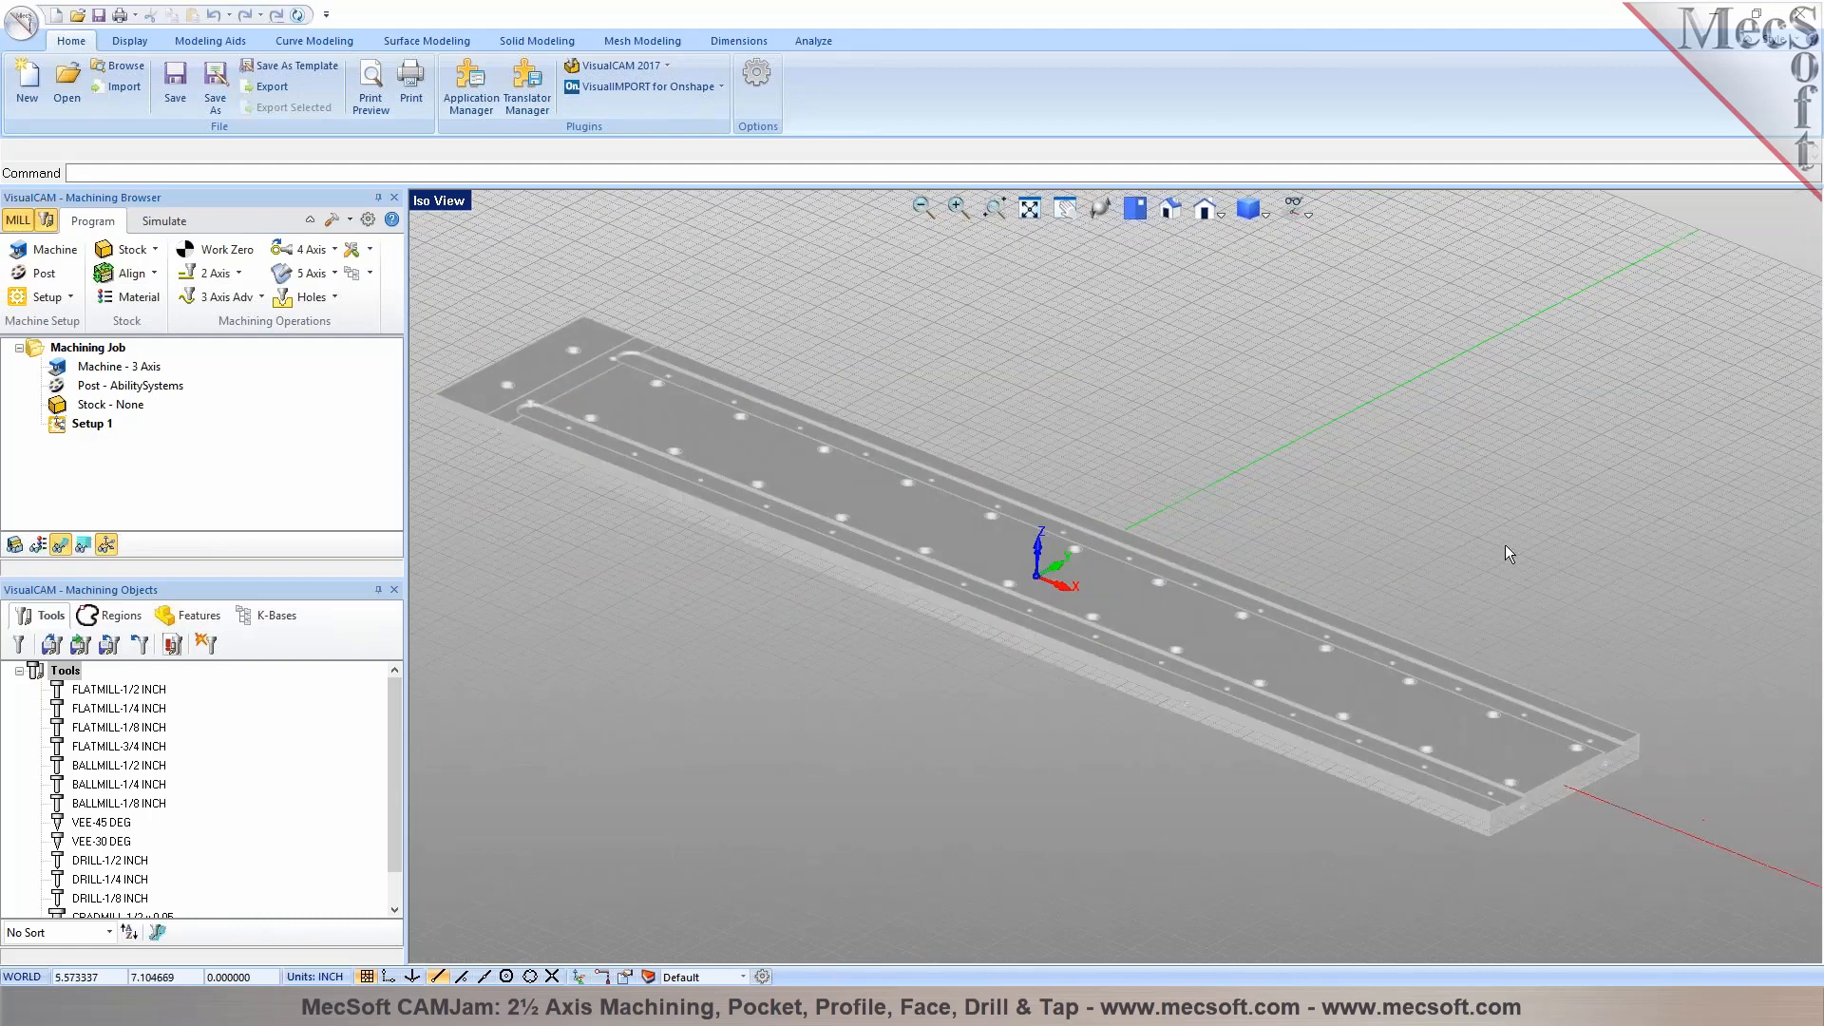
middle_drag(1149, 519, 1325, 594)
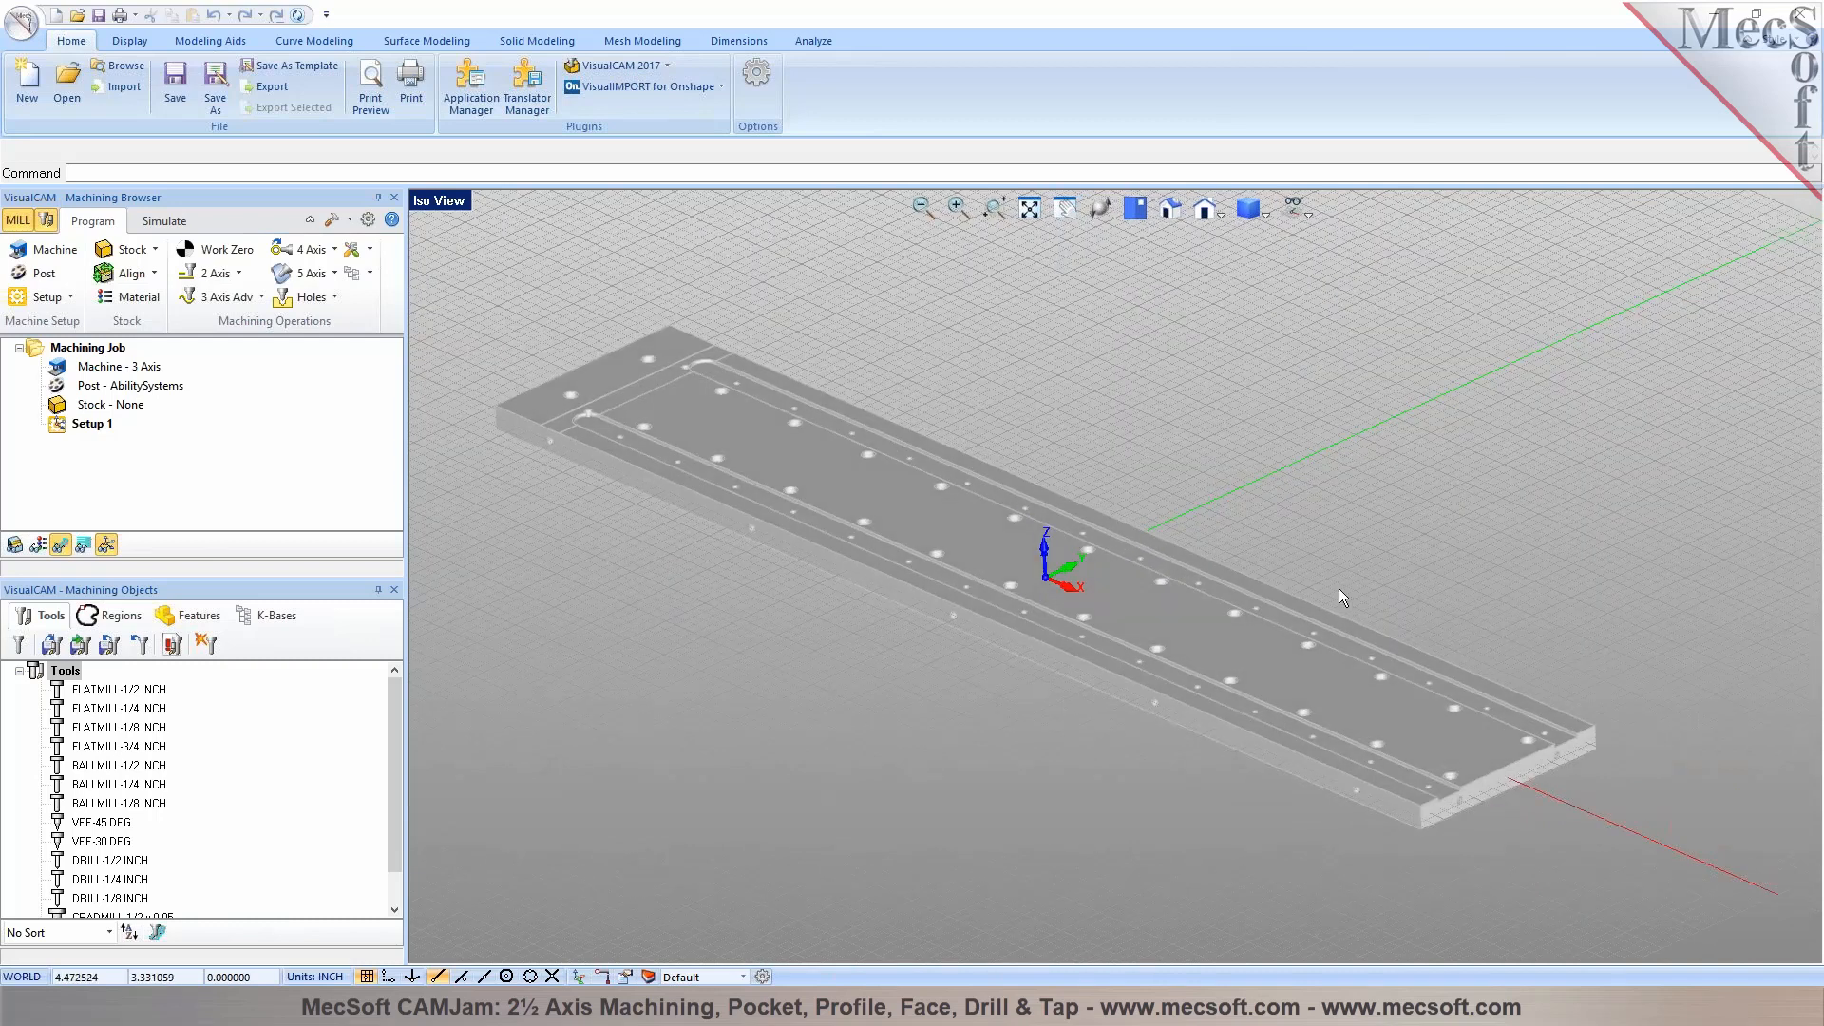
Browse the CAM2017 folder on the Desktop for part files, view the supported file types, and cancel opening
click(74, 85)
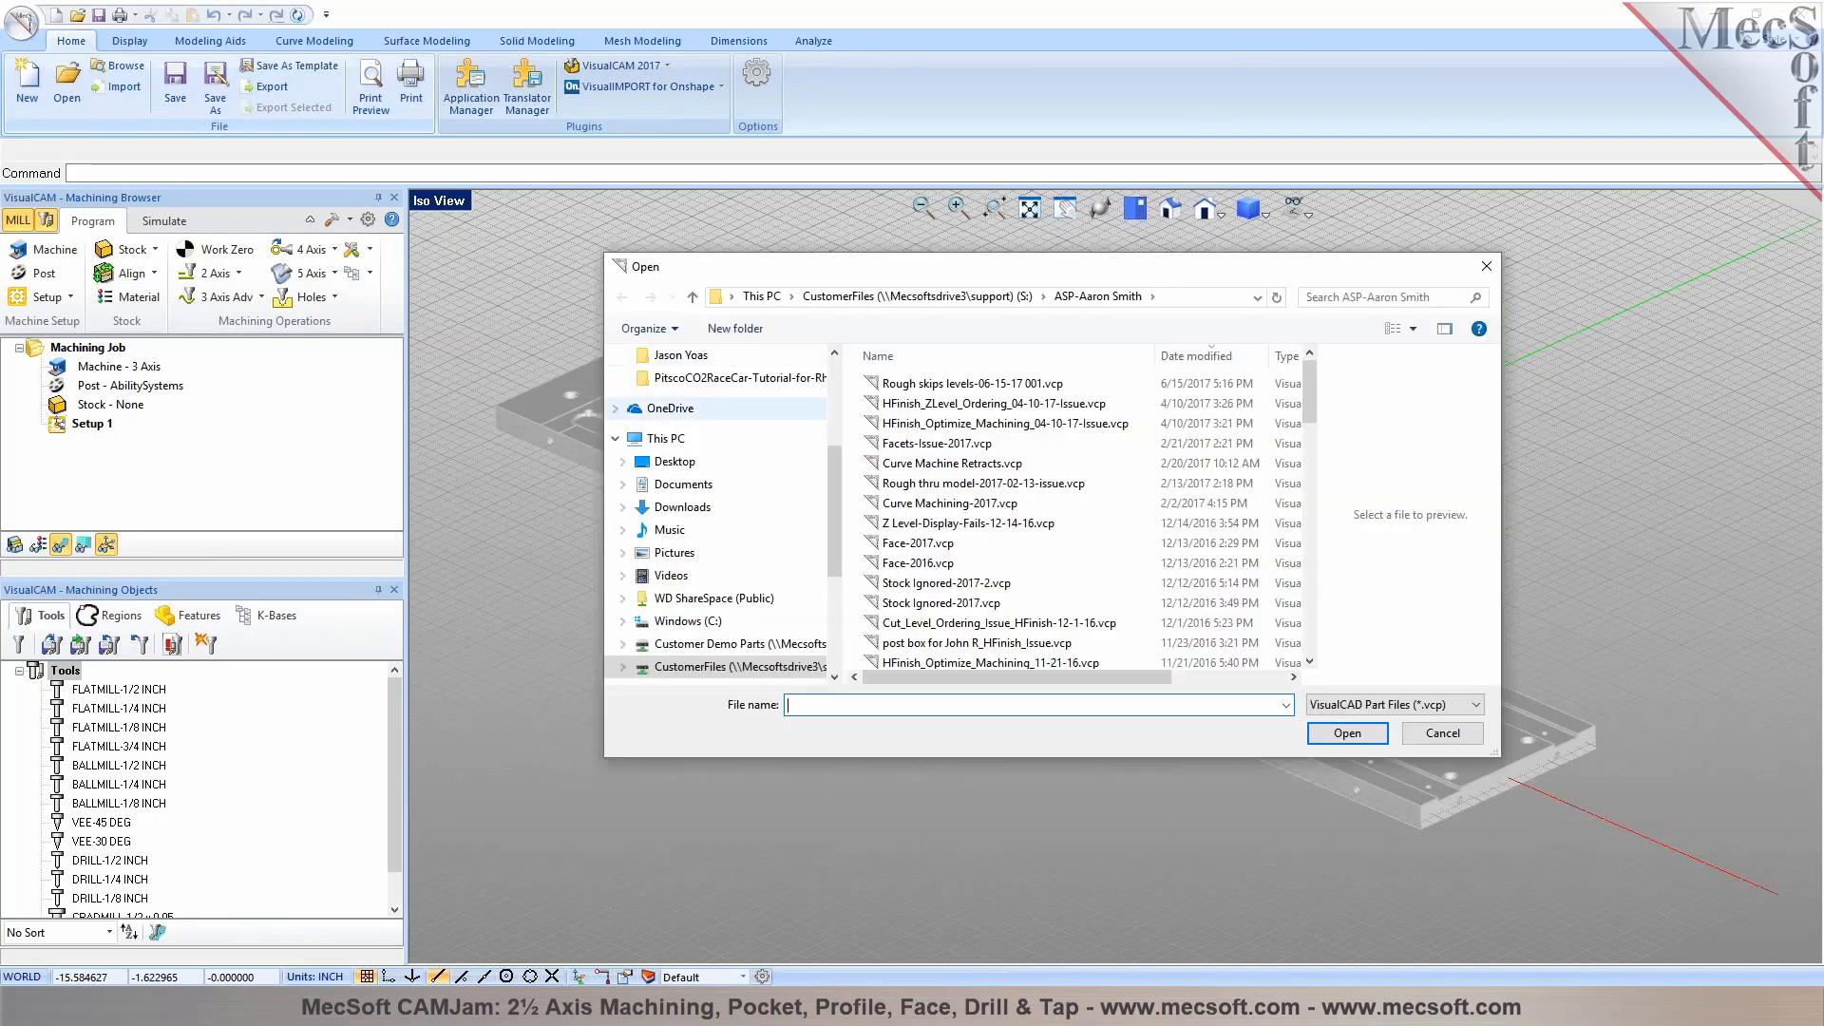
click(676, 463)
click(683, 485)
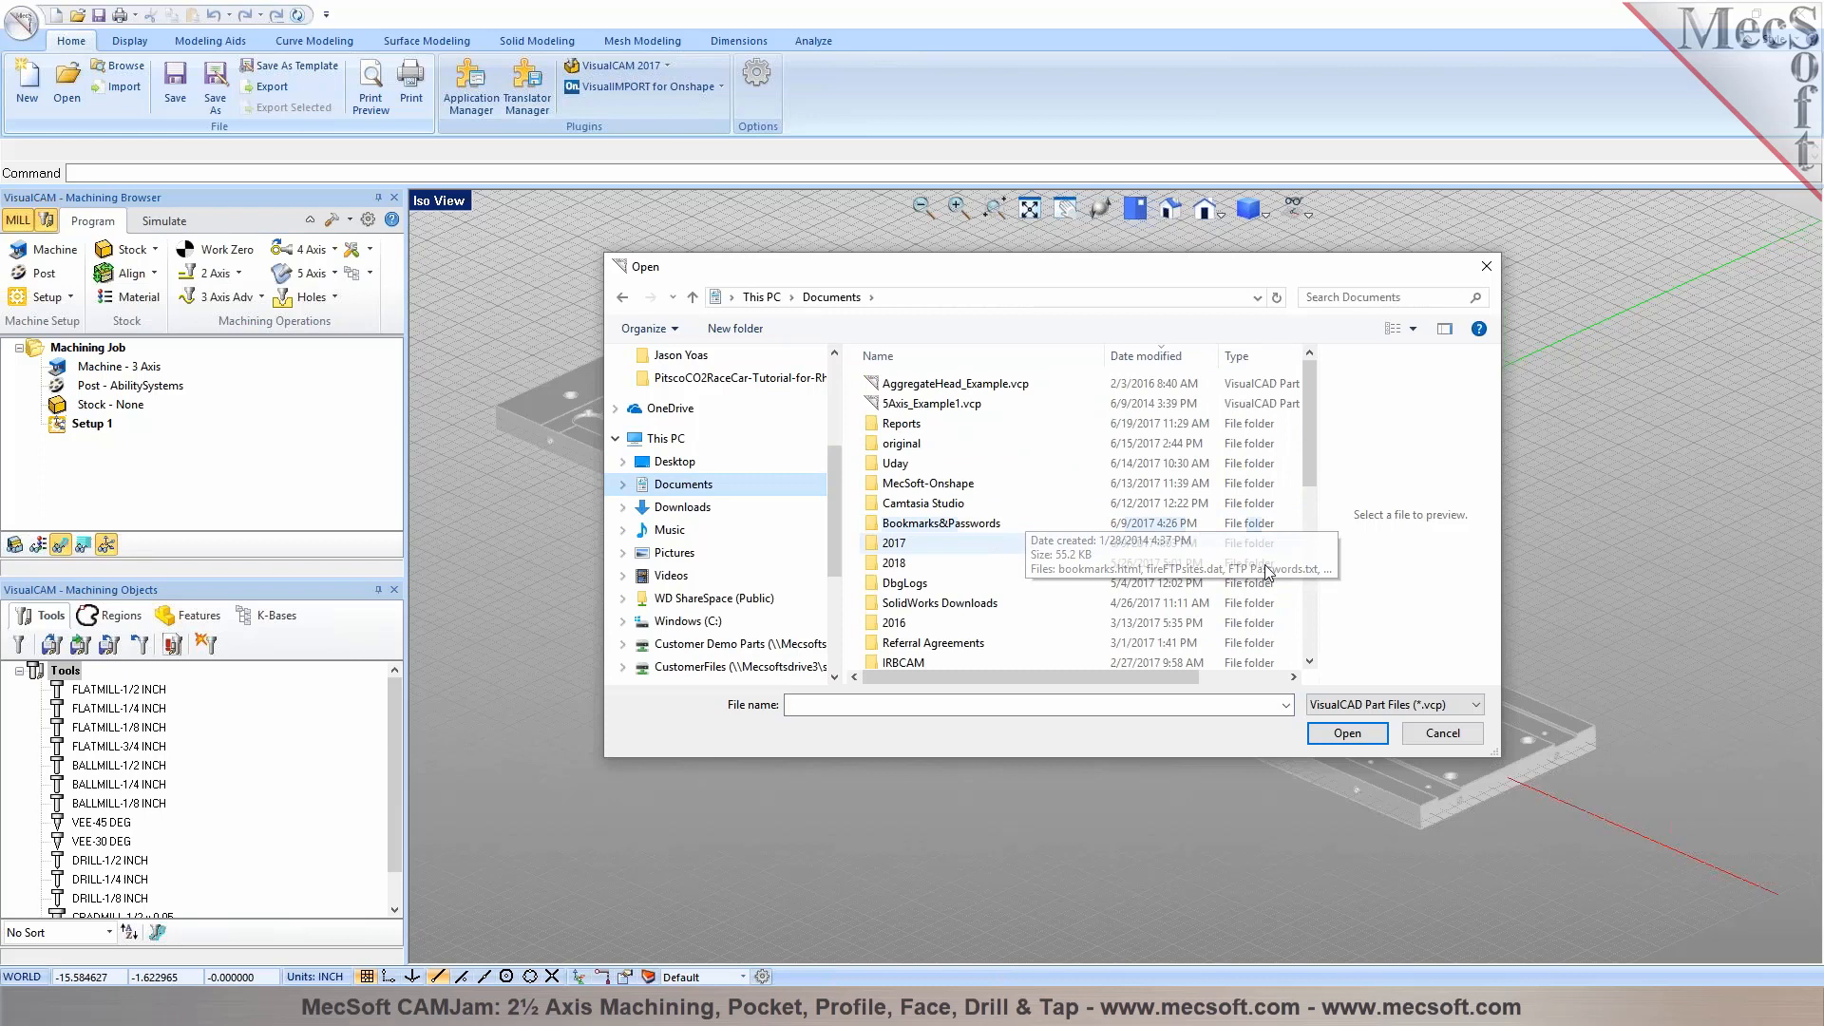
scroll(681, 446, up, 3)
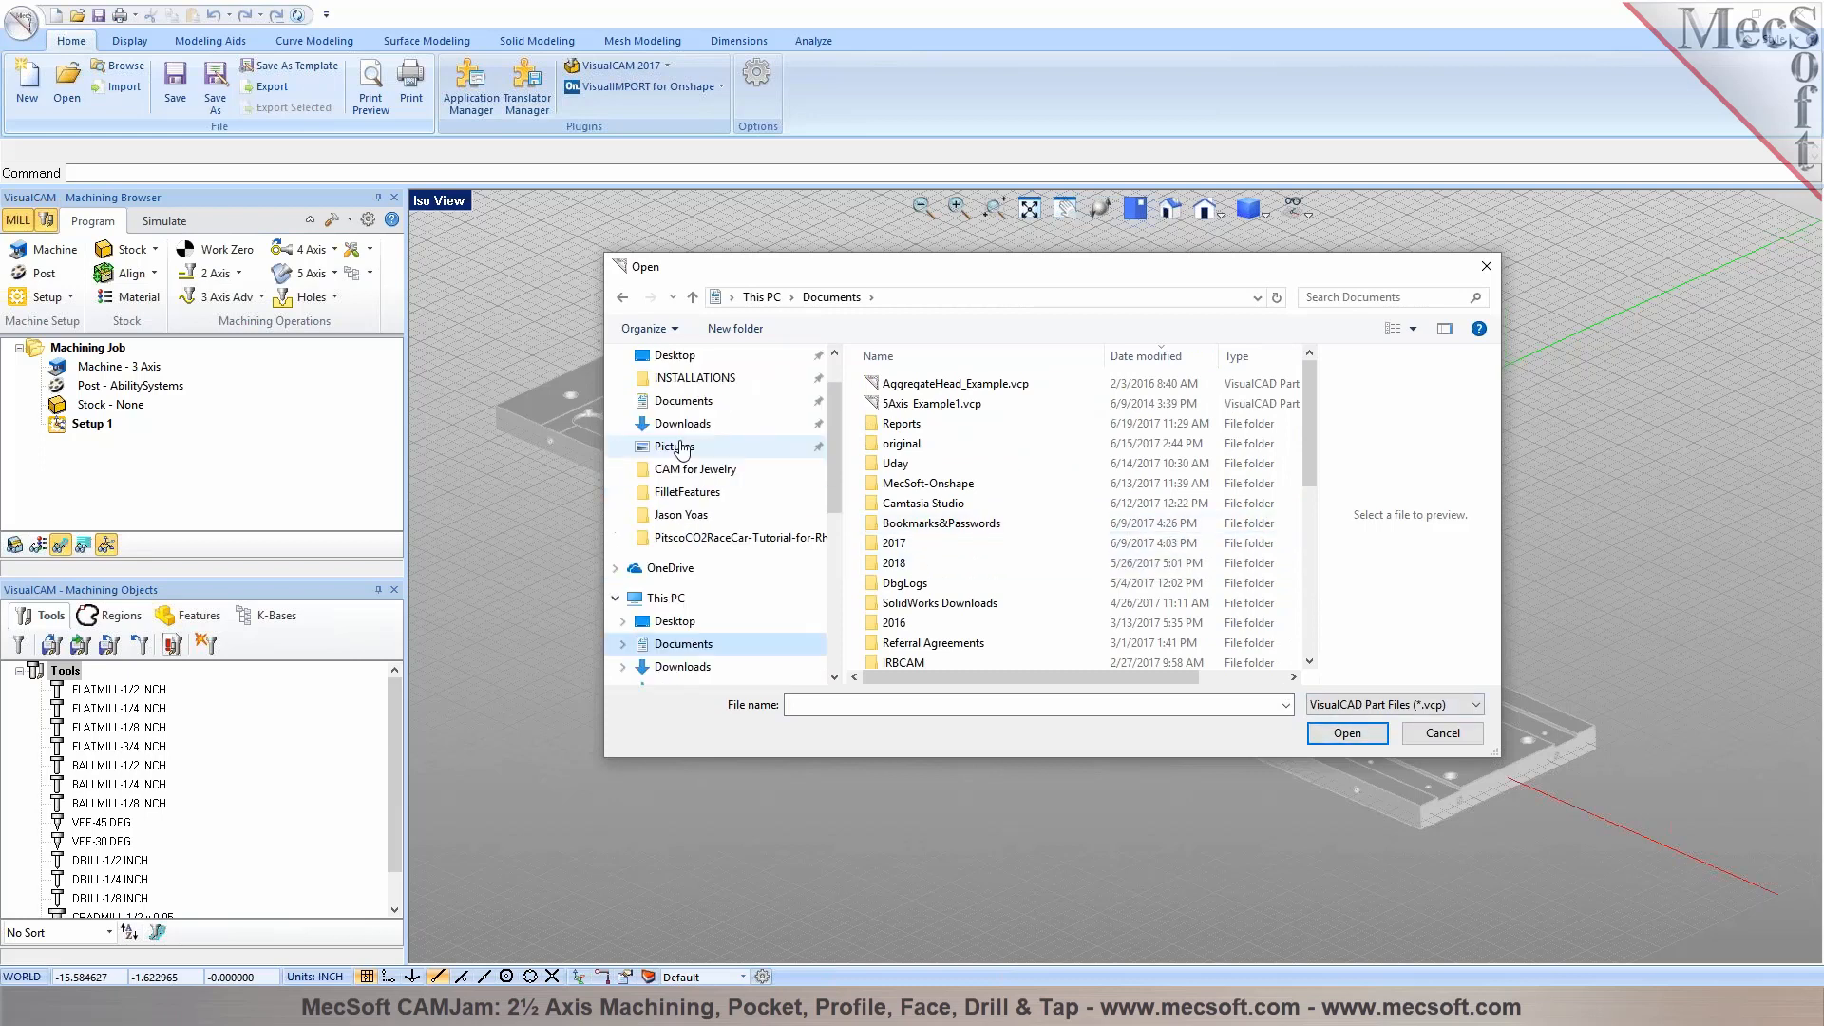
click(676, 417)
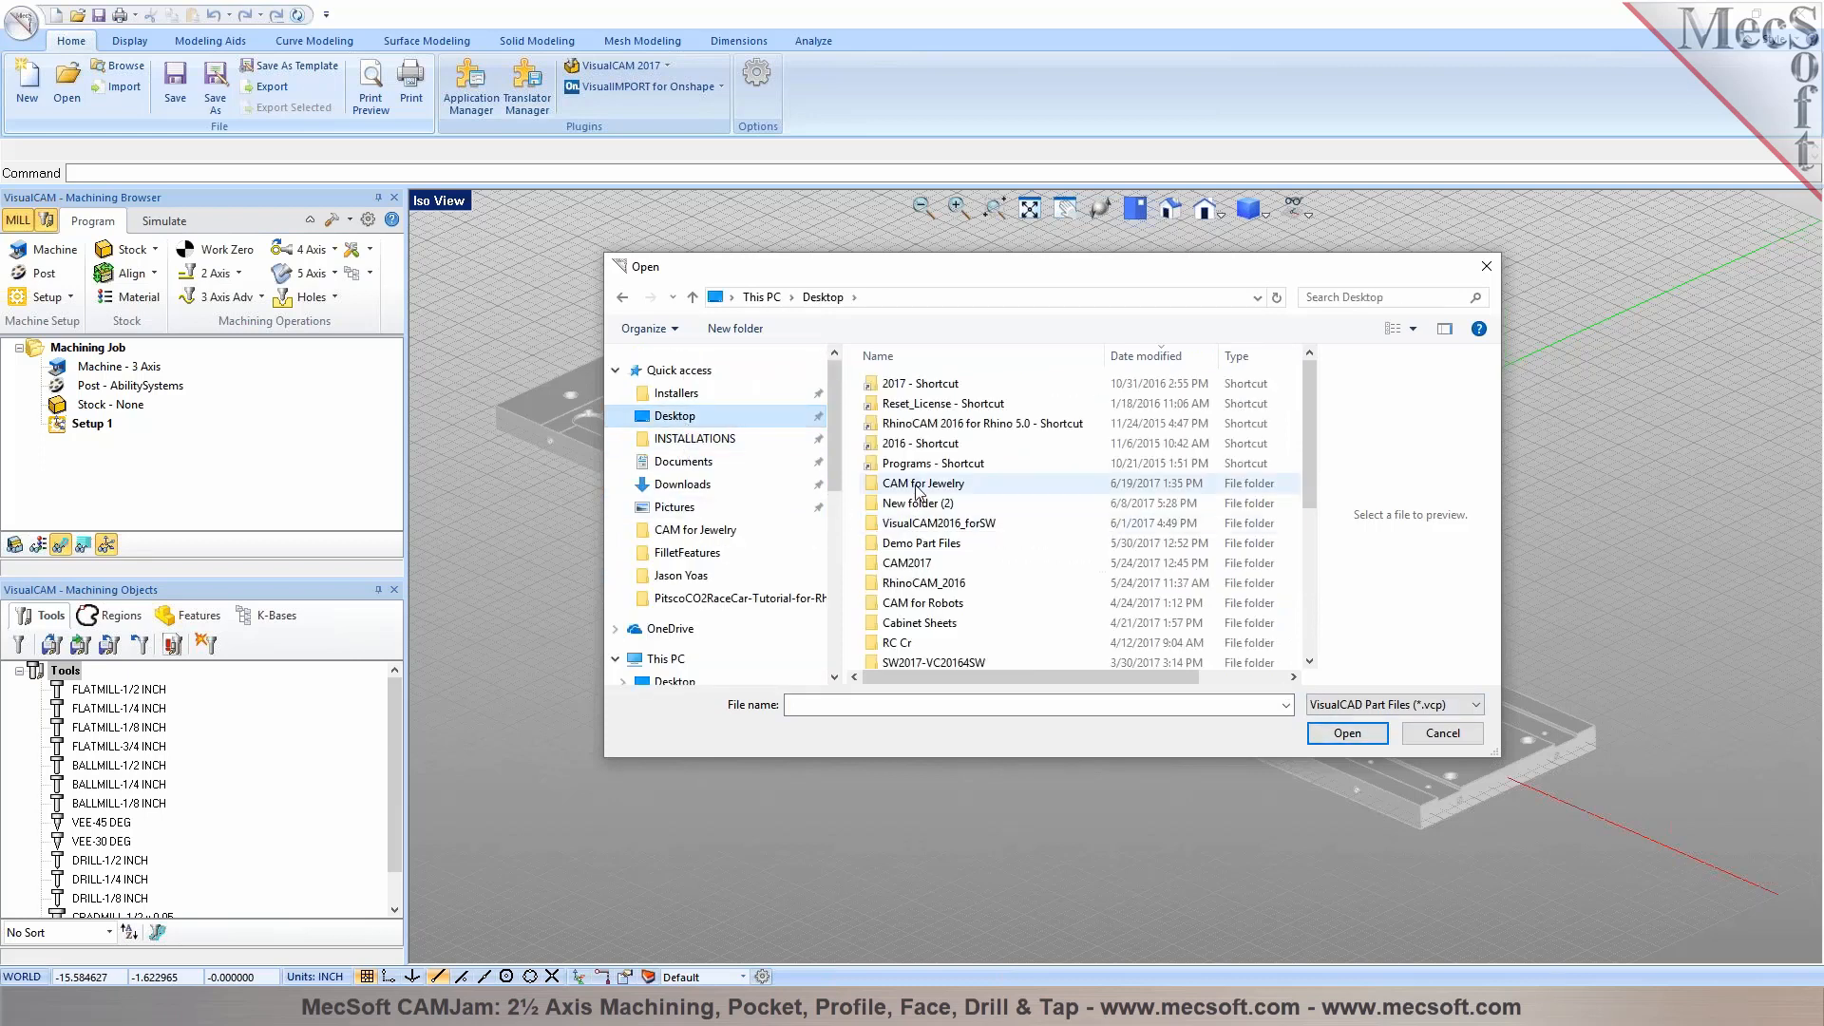
double_click(912, 562)
click(1443, 706)
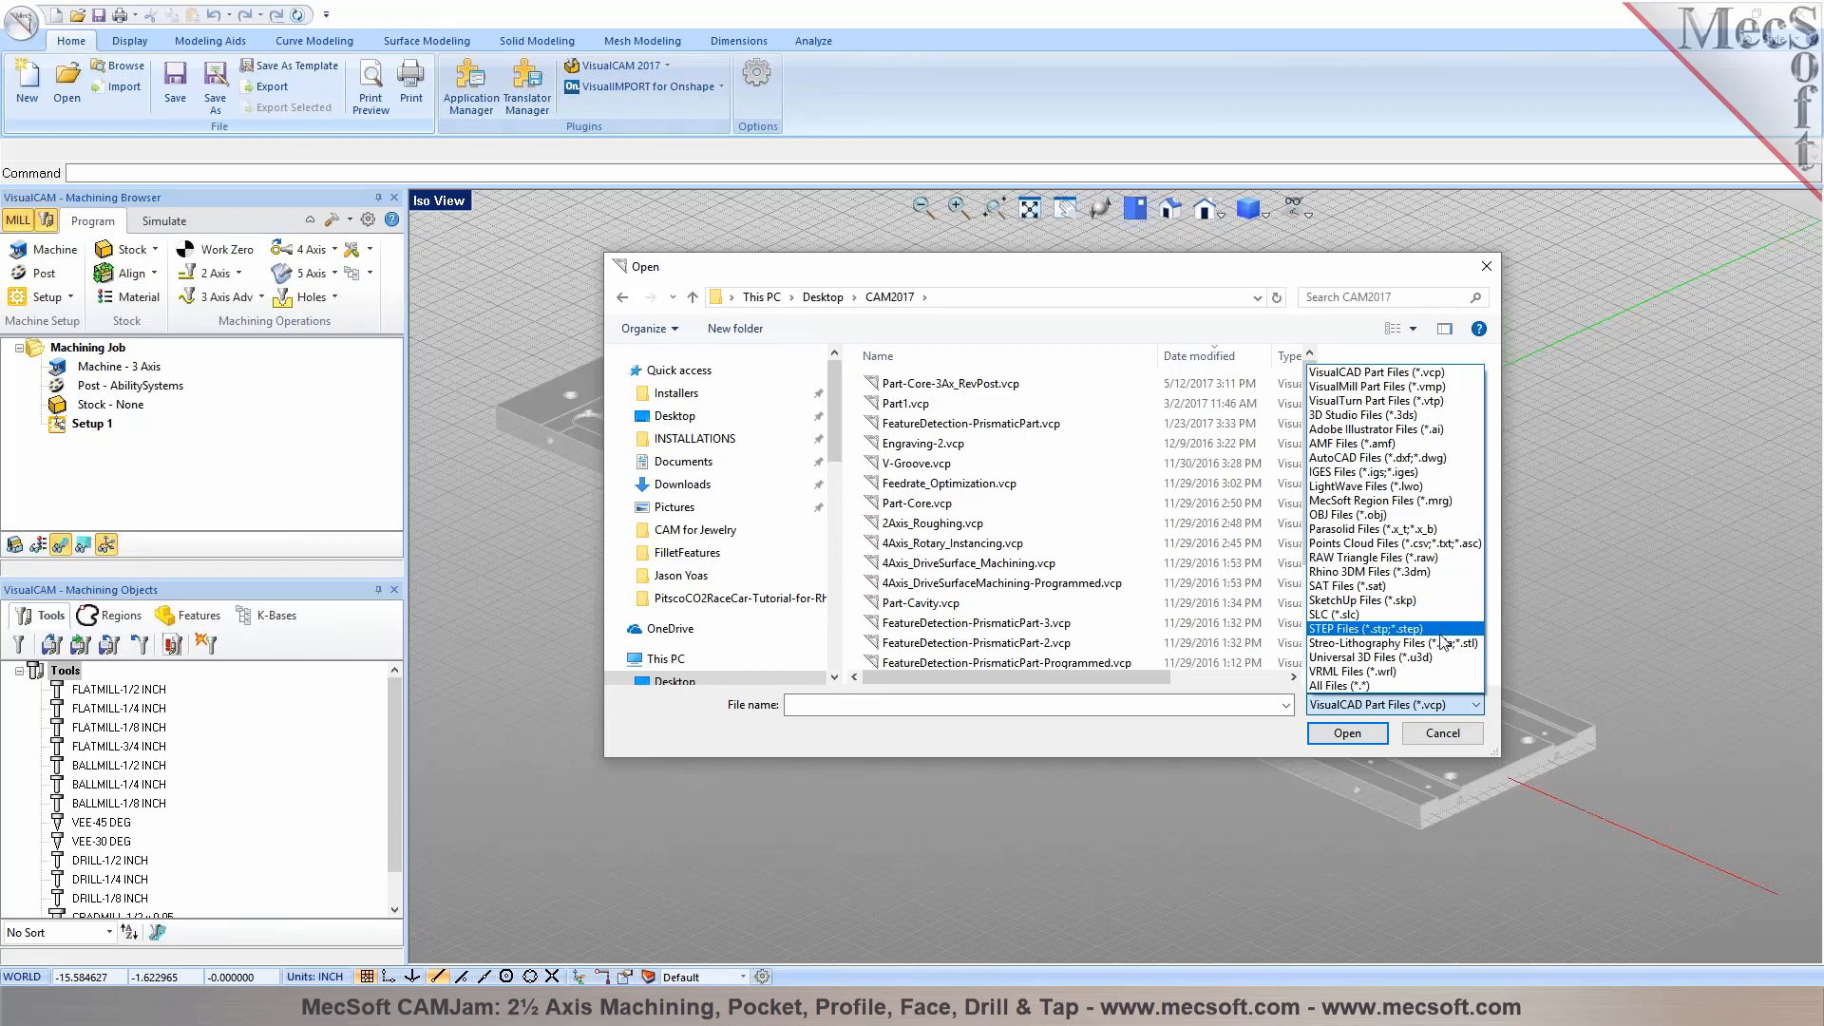
click(1443, 734)
click(1443, 734)
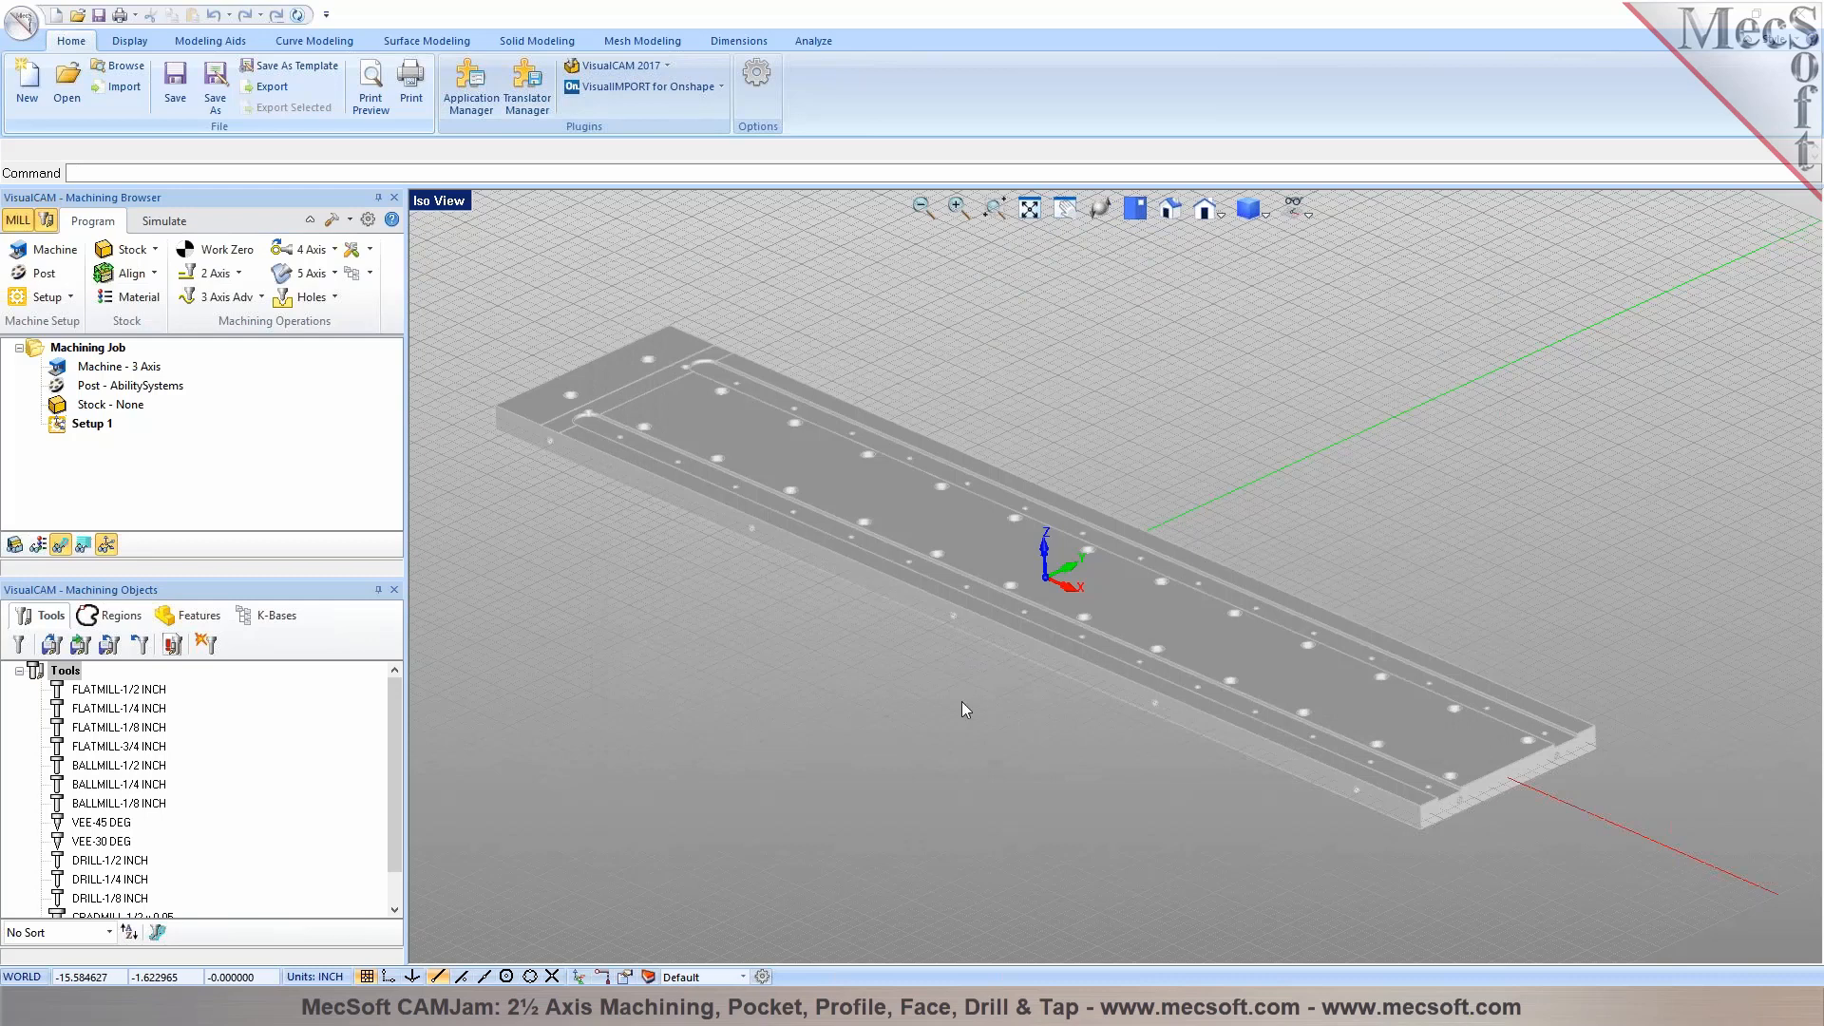
Examine the plate's slots, top holes, and the holes in its side and end faces from both ends
middle_drag(882, 715, 1004, 705)
scroll(557, 395, up, 5)
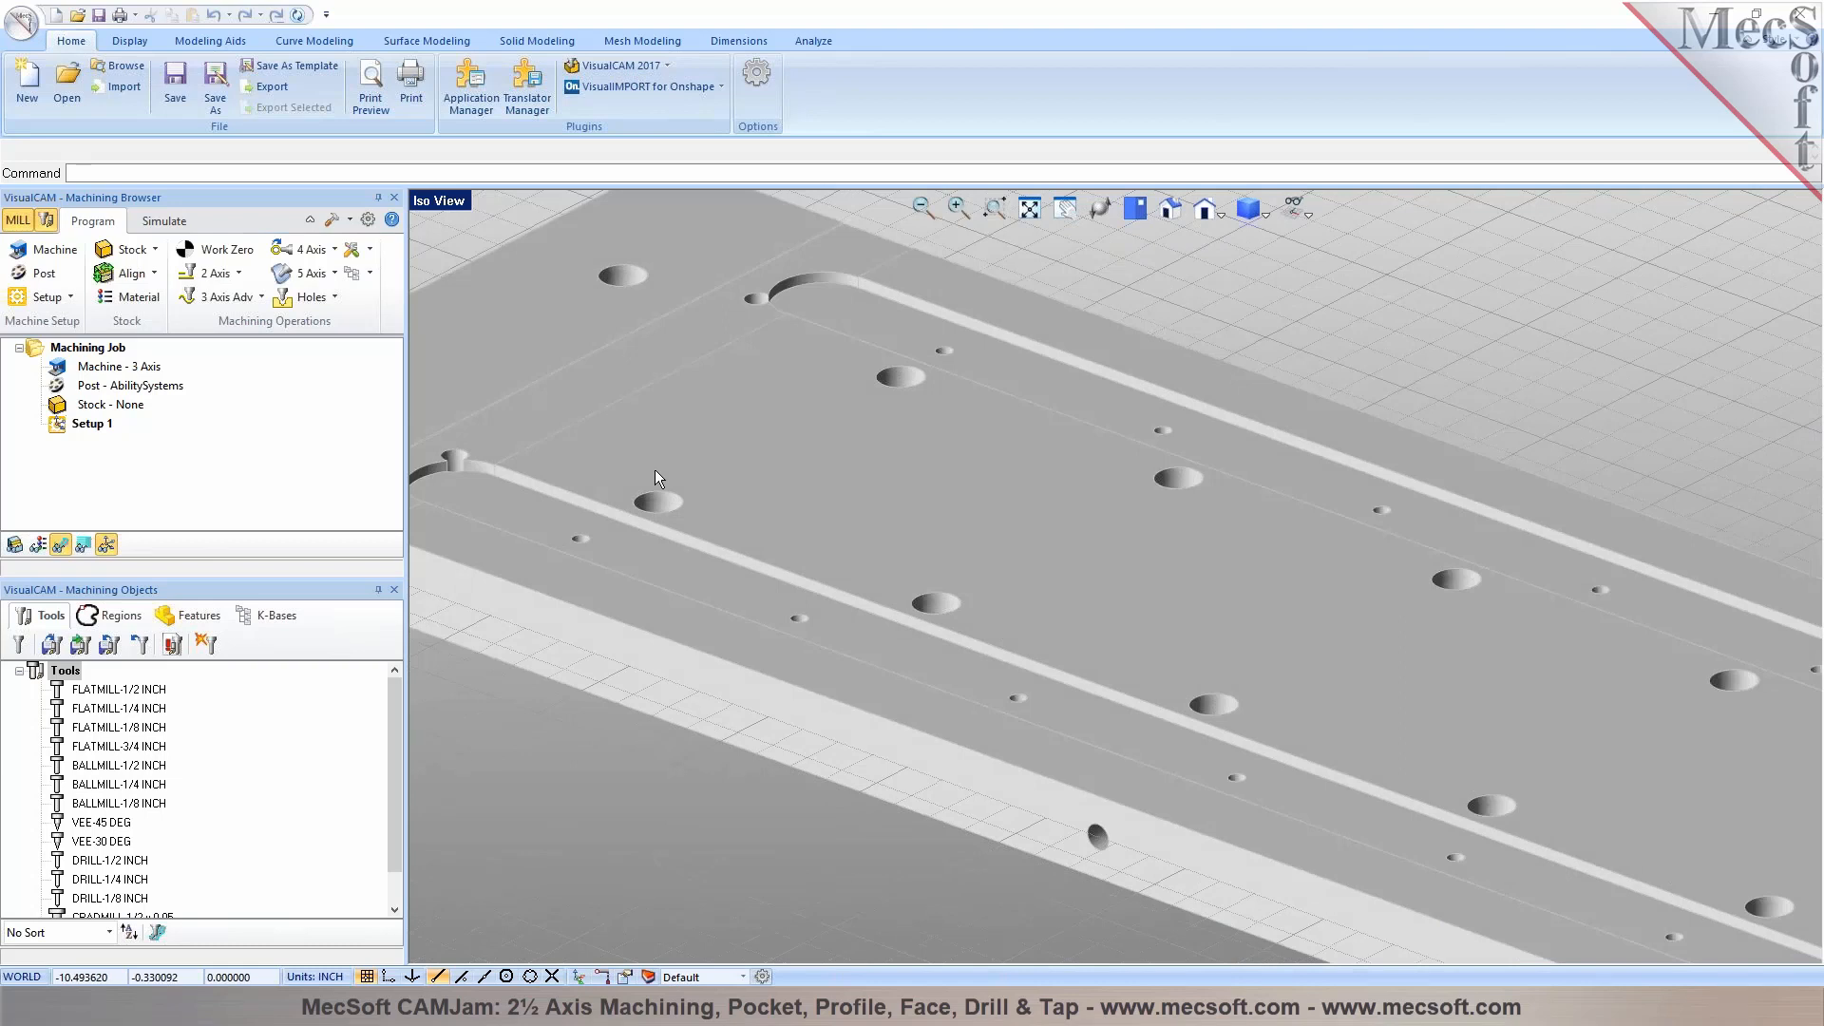
scroll(715, 405, down, 3)
mouse_move(1051, 500)
middle_down()
mouse_move(1044, 539)
mouse_move(1042, 497)
middle_up()
scroll(1045, 501, down, 4)
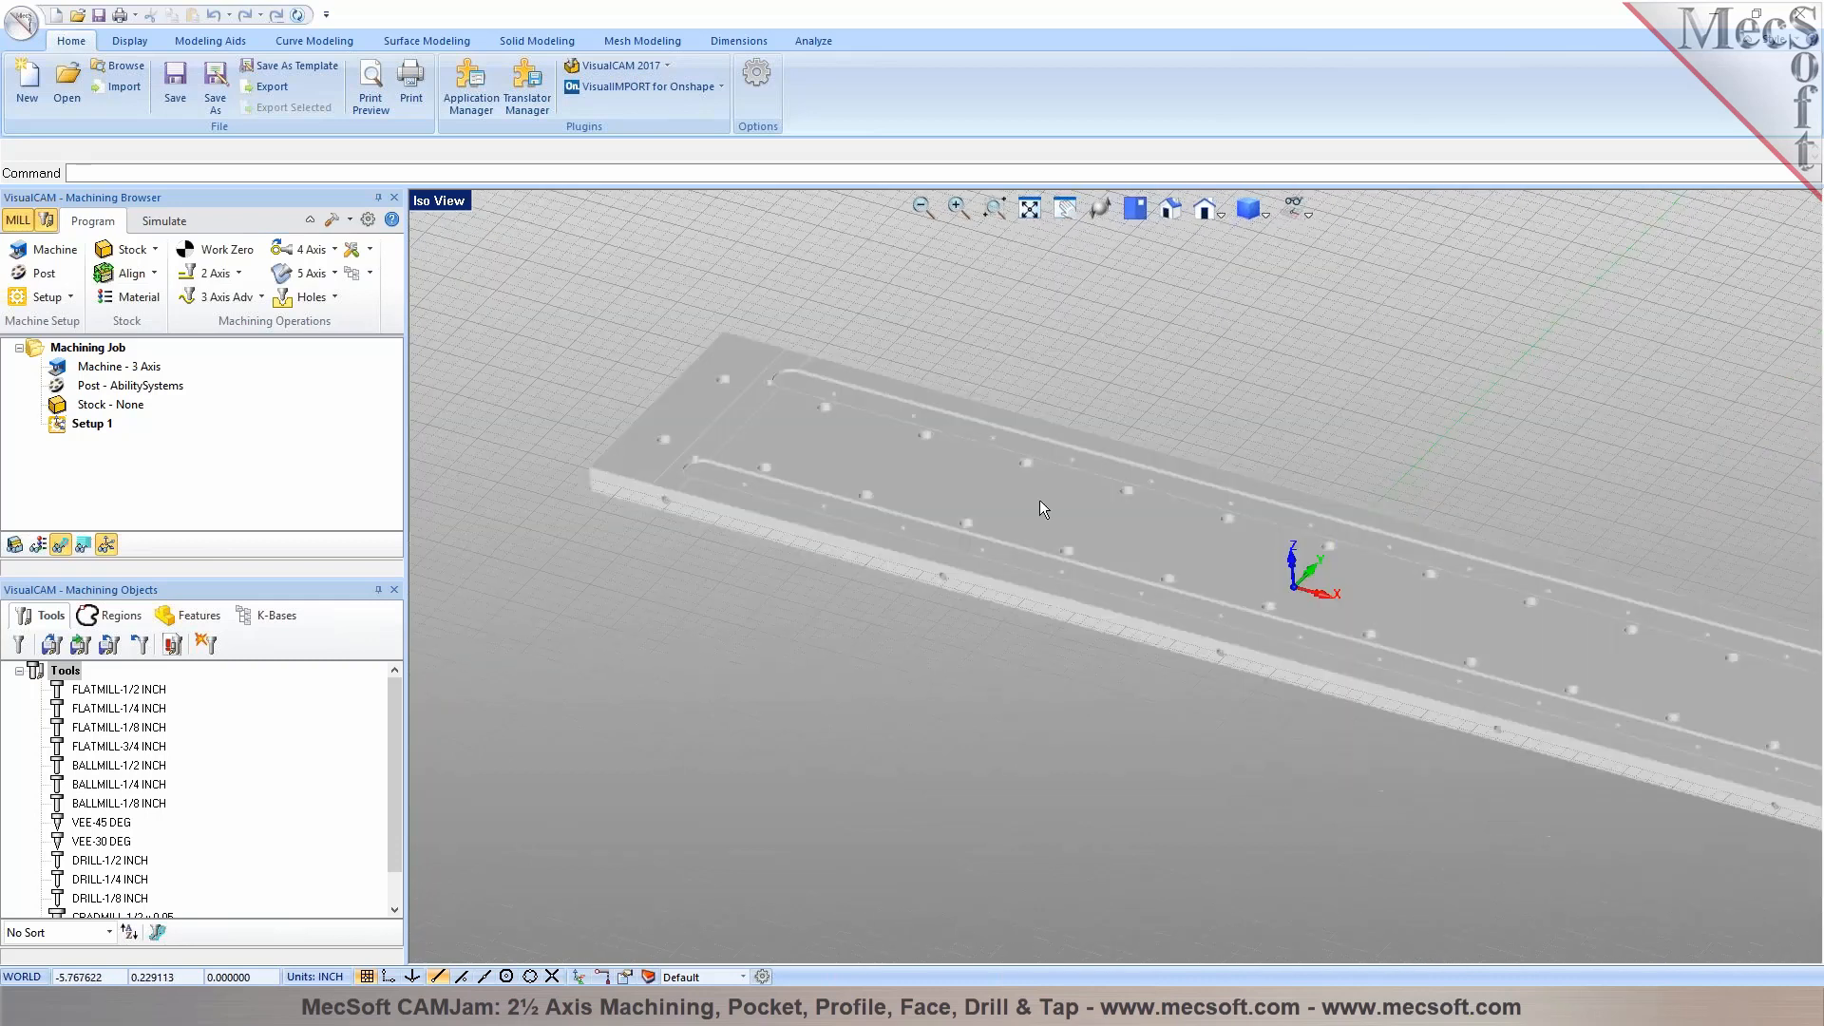
scroll(1176, 544, down, 1)
scroll(1633, 618, up, 3)
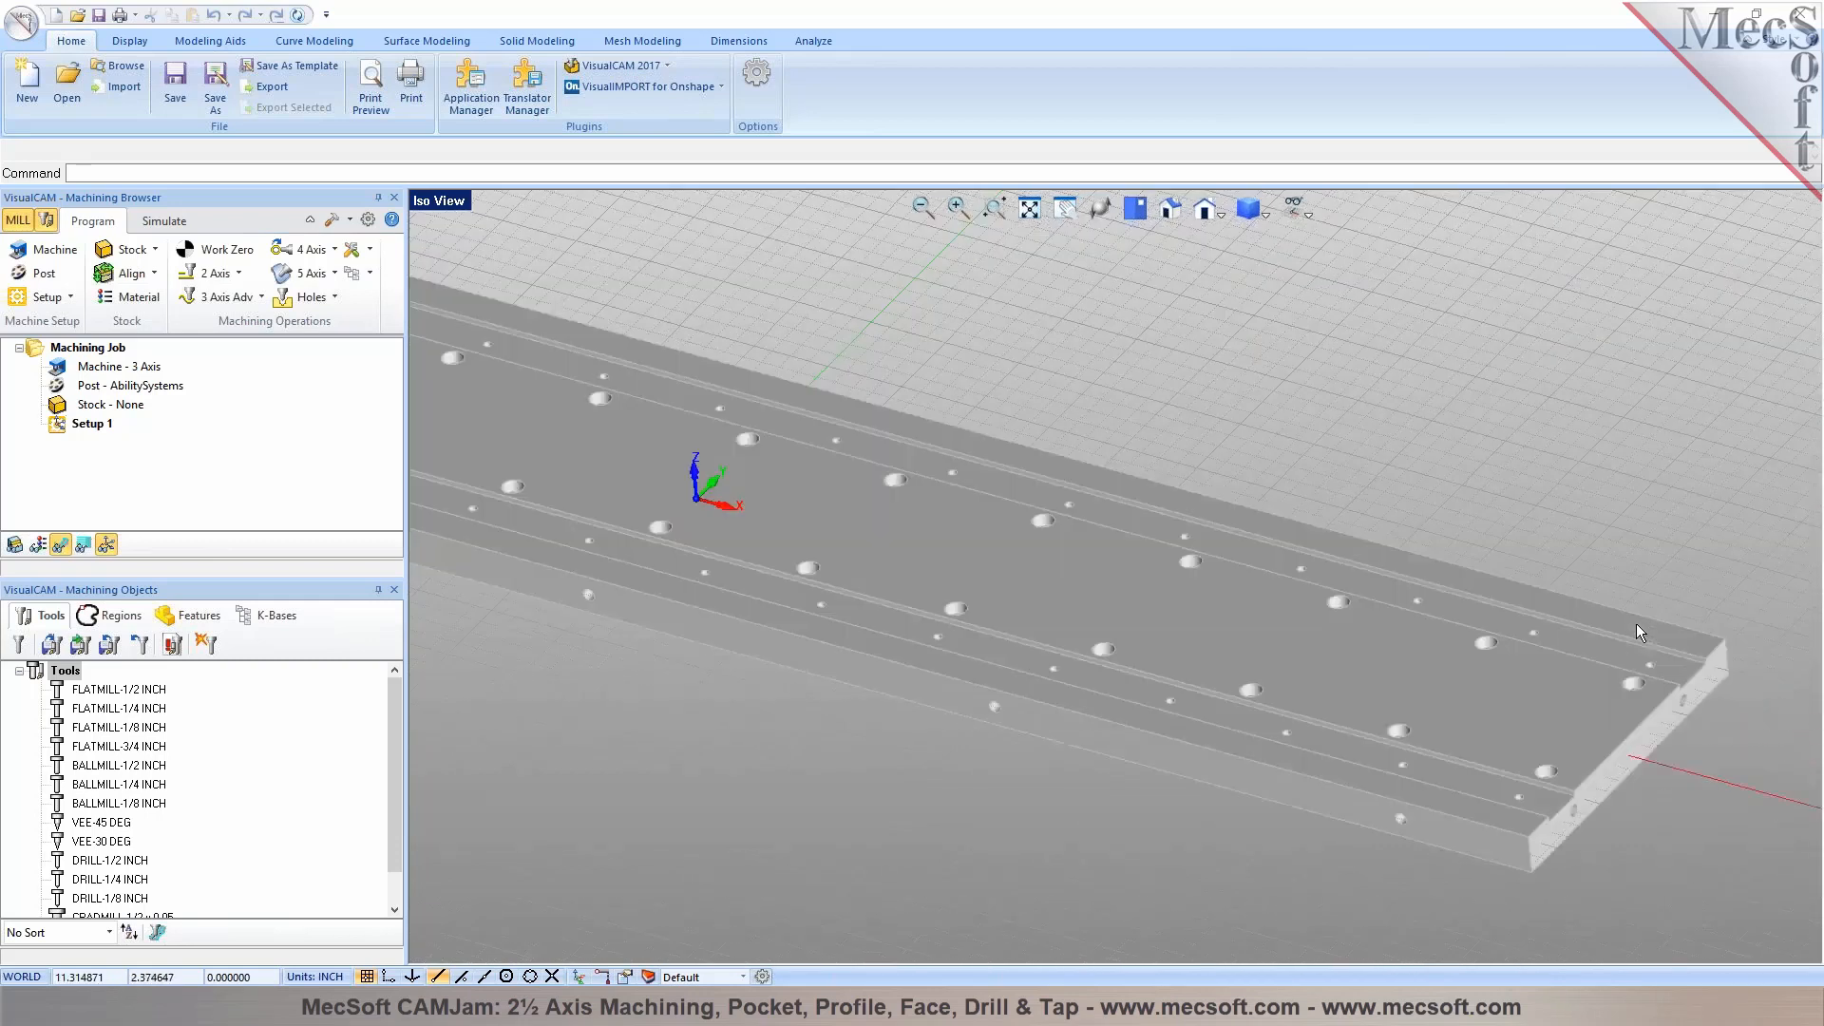
scroll(1696, 675, up, 3)
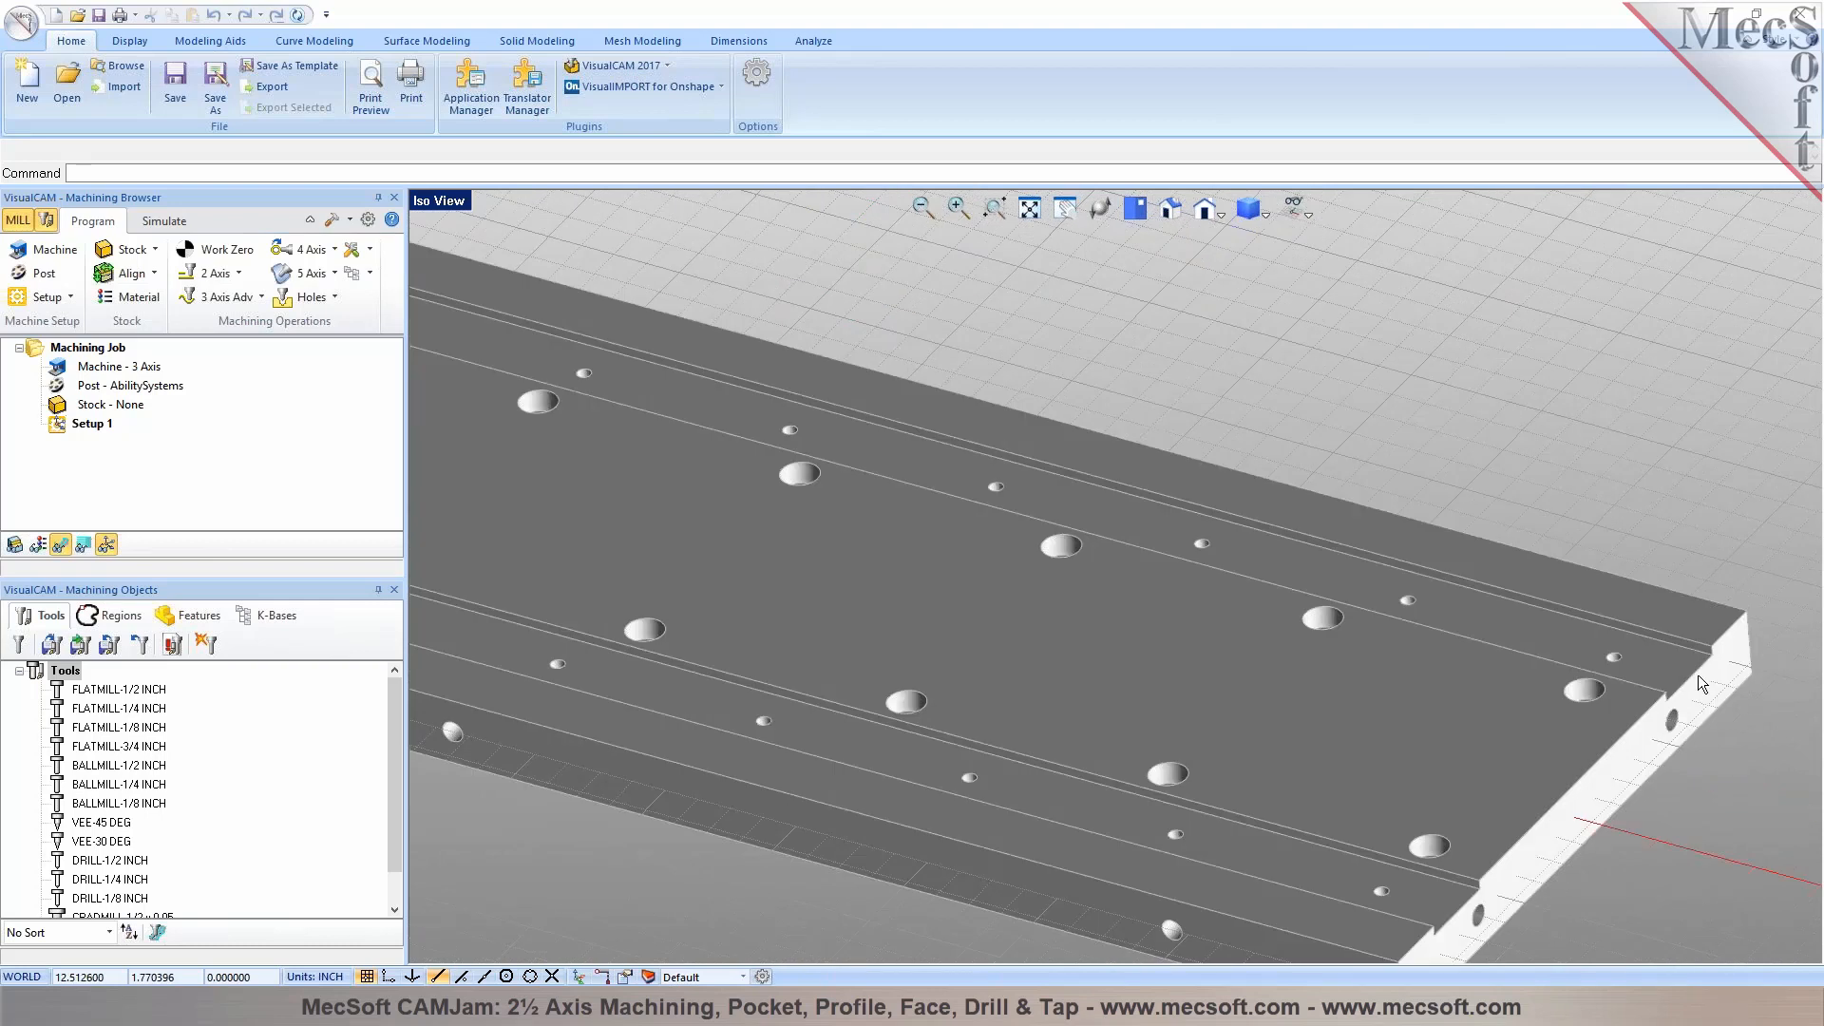
scroll(1663, 617, down, 4)
mouse_move(1005, 695)
middle_down()
mouse_move(1073, 551)
mouse_move(1010, 725)
mouse_move(992, 648)
mouse_move(977, 675)
mouse_move(966, 664)
mouse_move(977, 675)
middle_up()
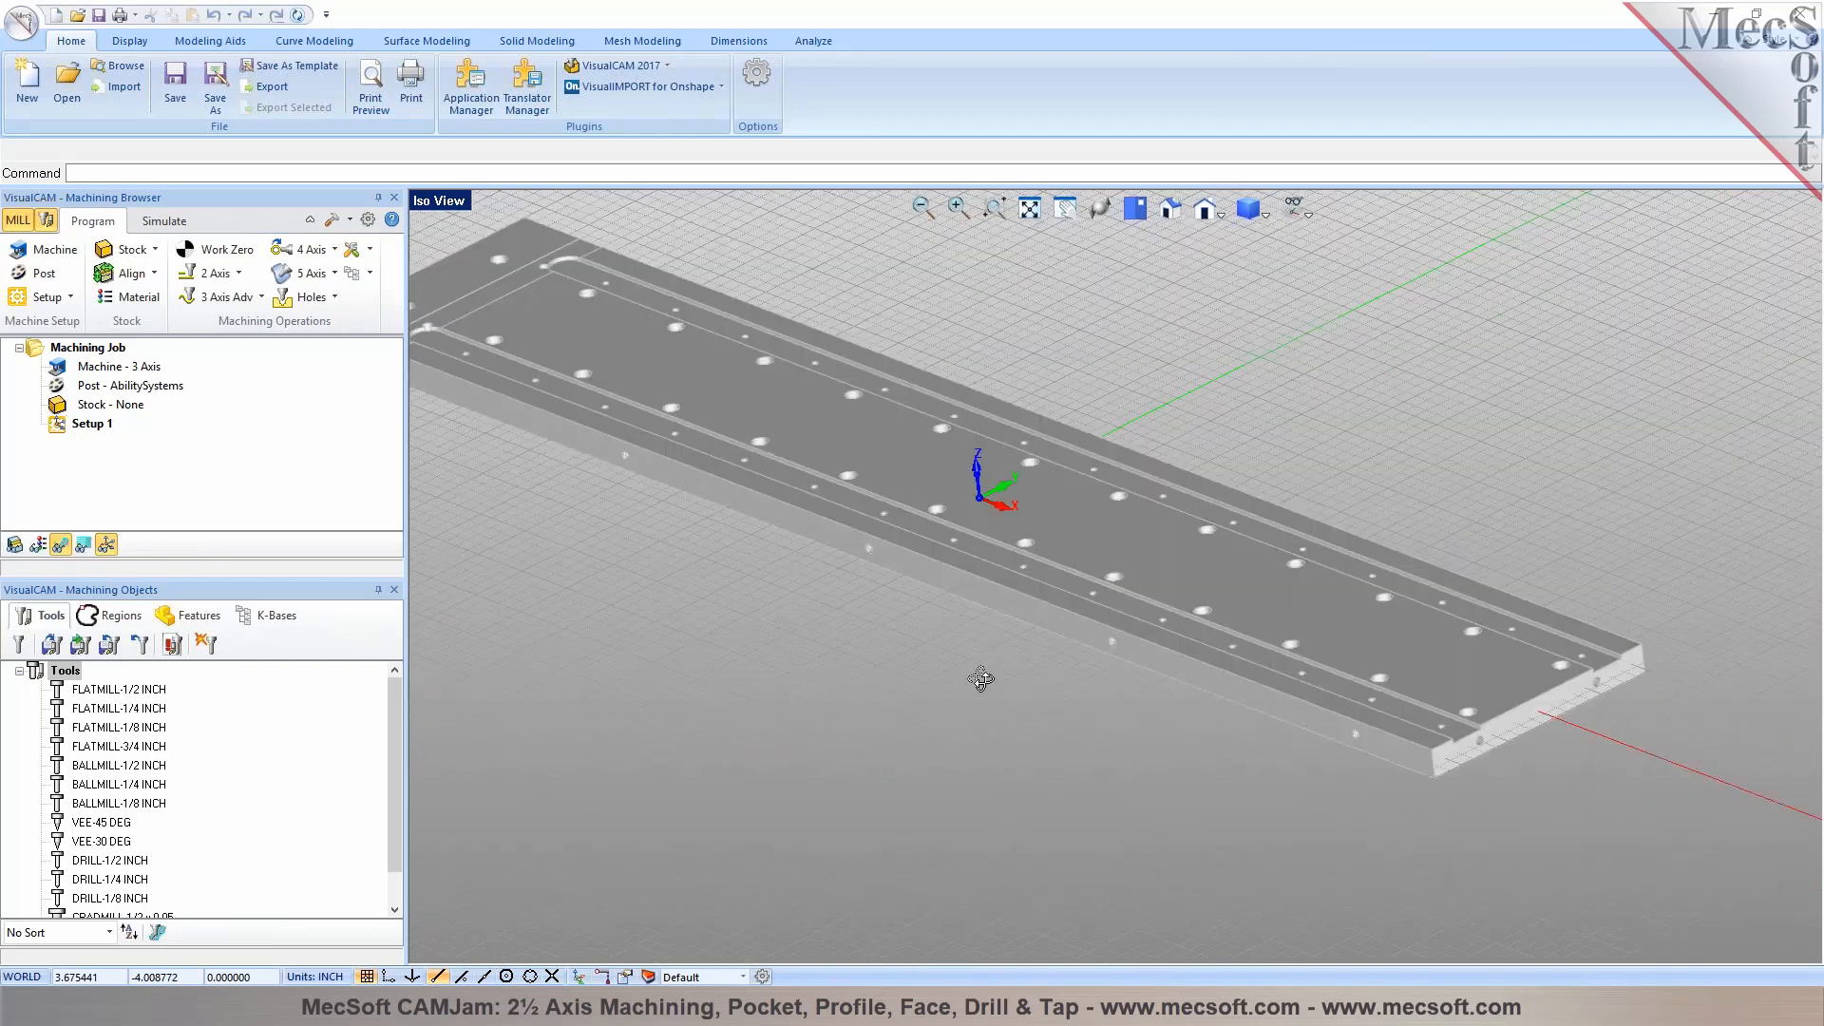
scroll(654, 377, up, 1)
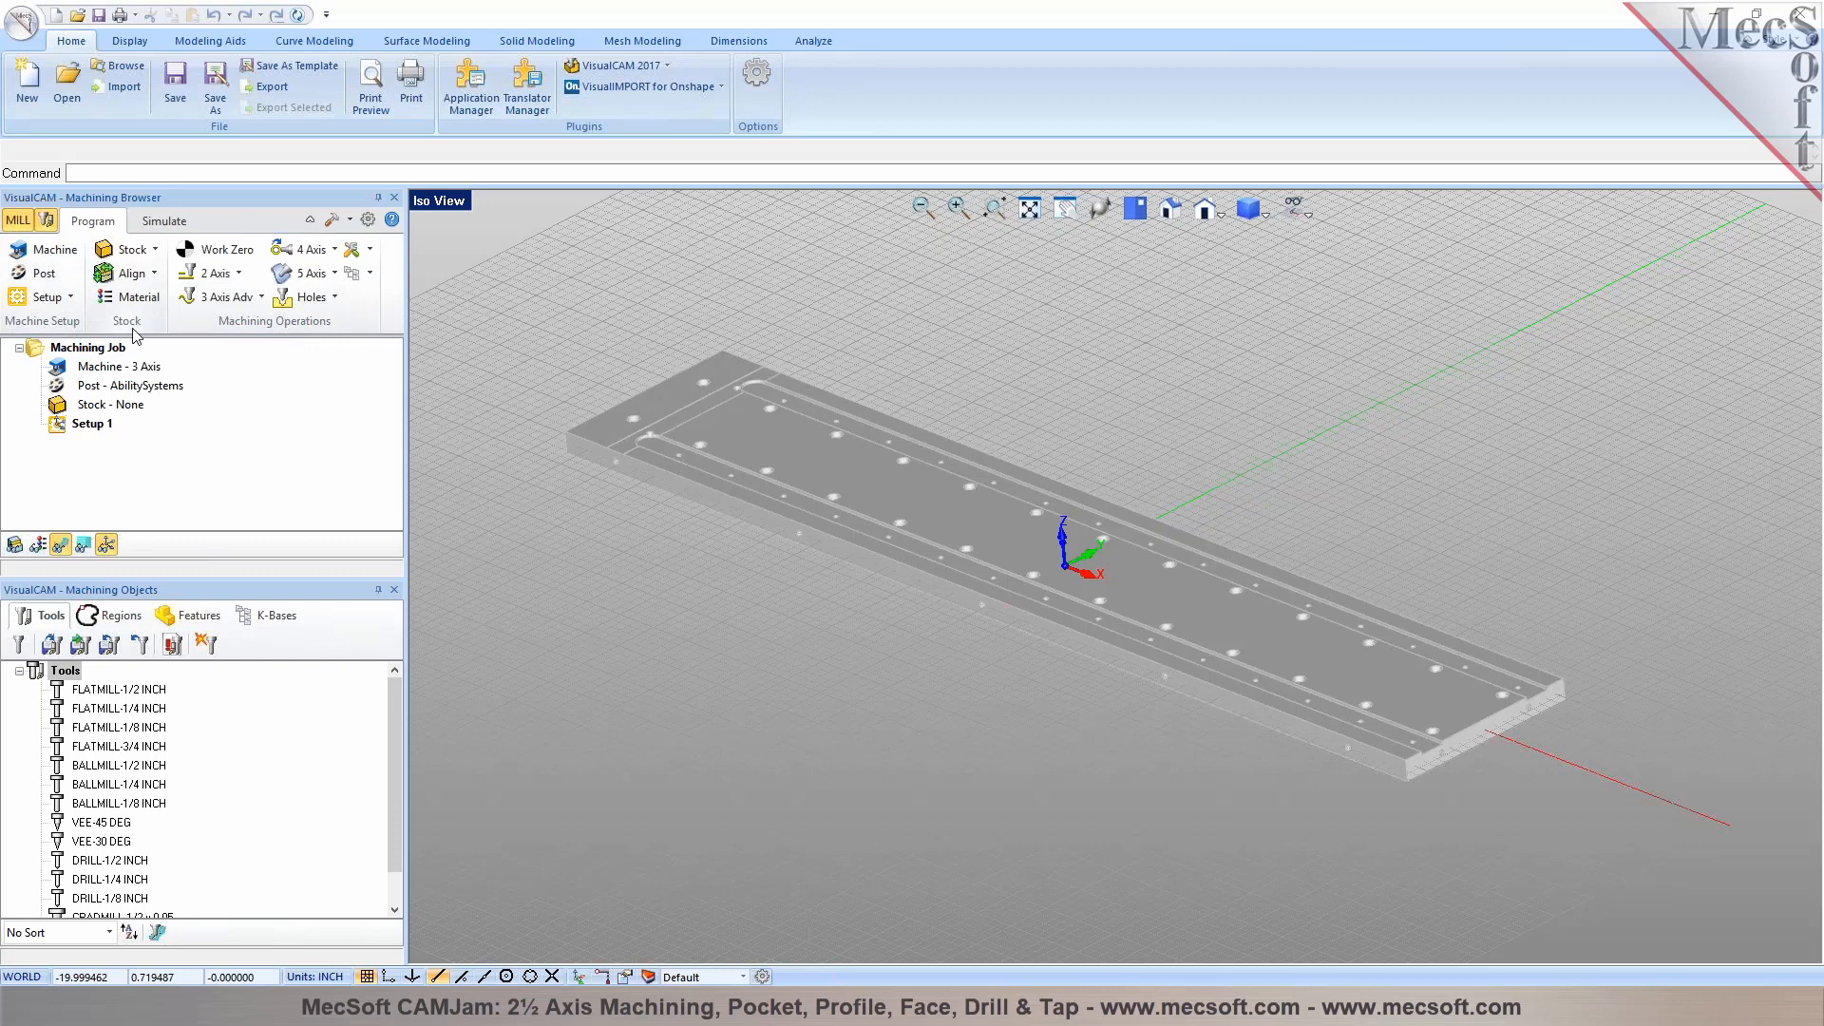
Define the machine tool manually as a 3 Axis machine
click(38, 251)
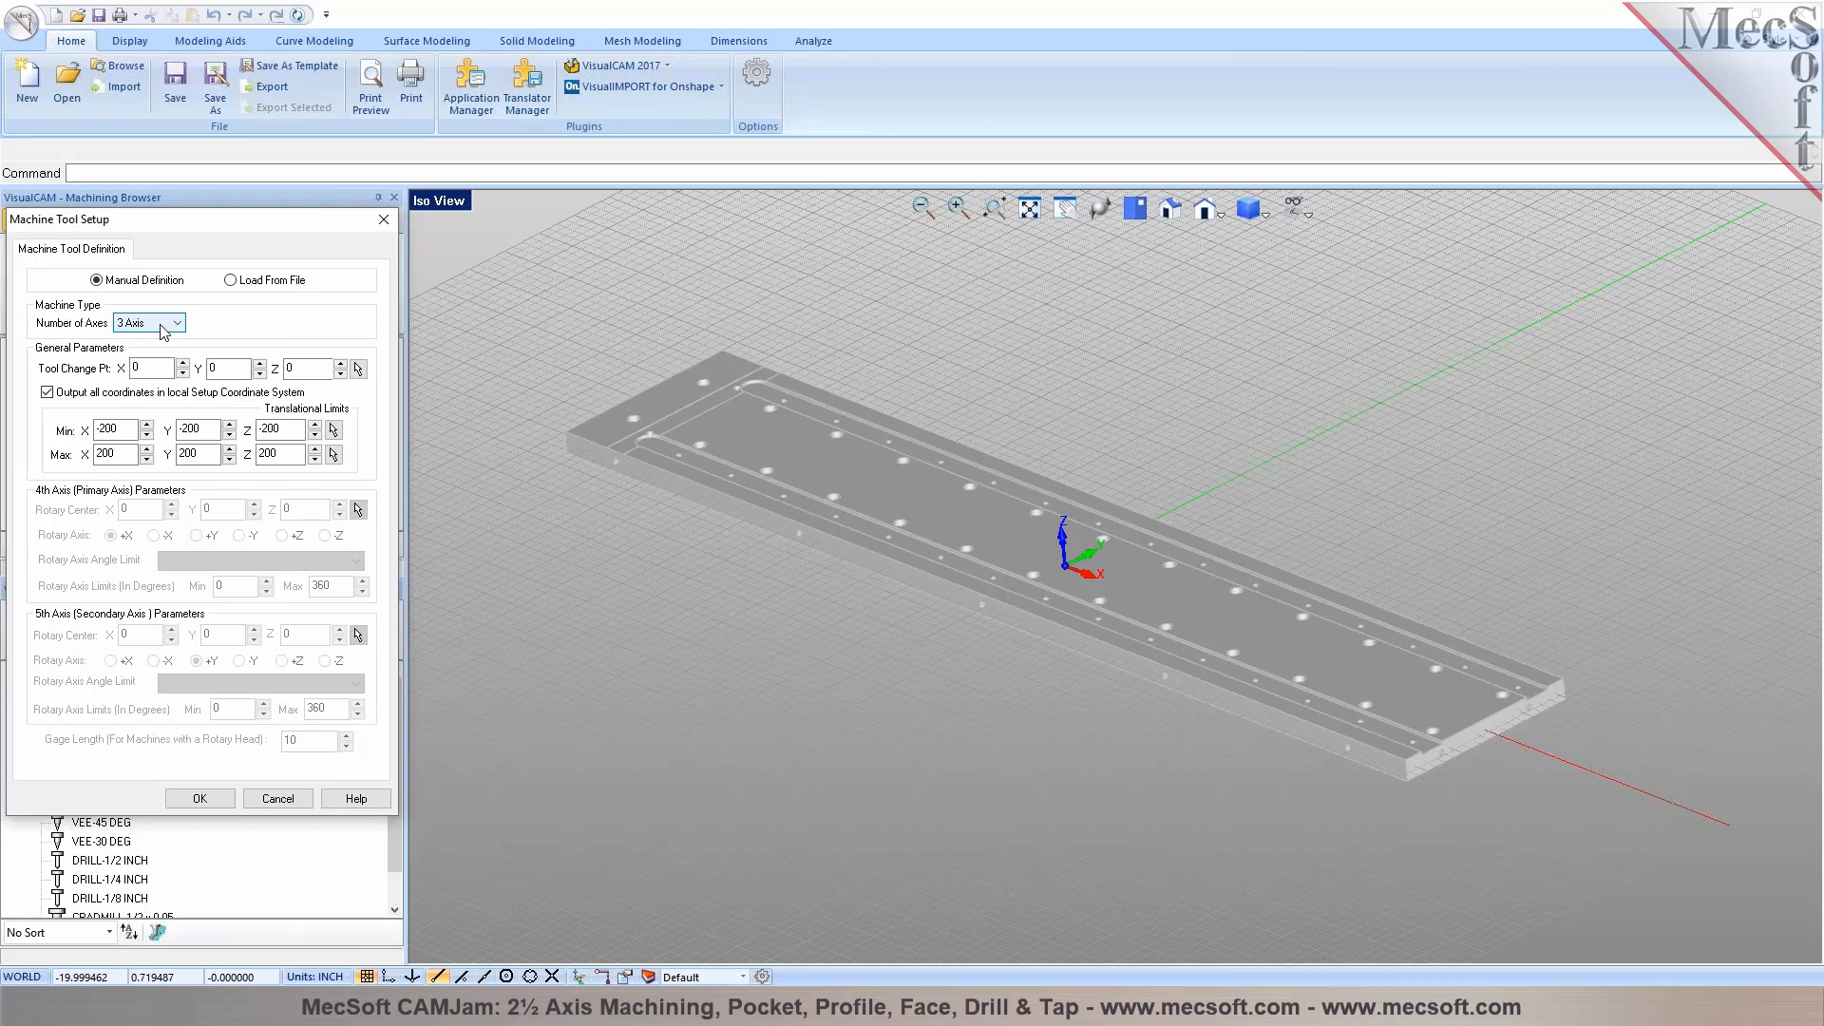
click(164, 331)
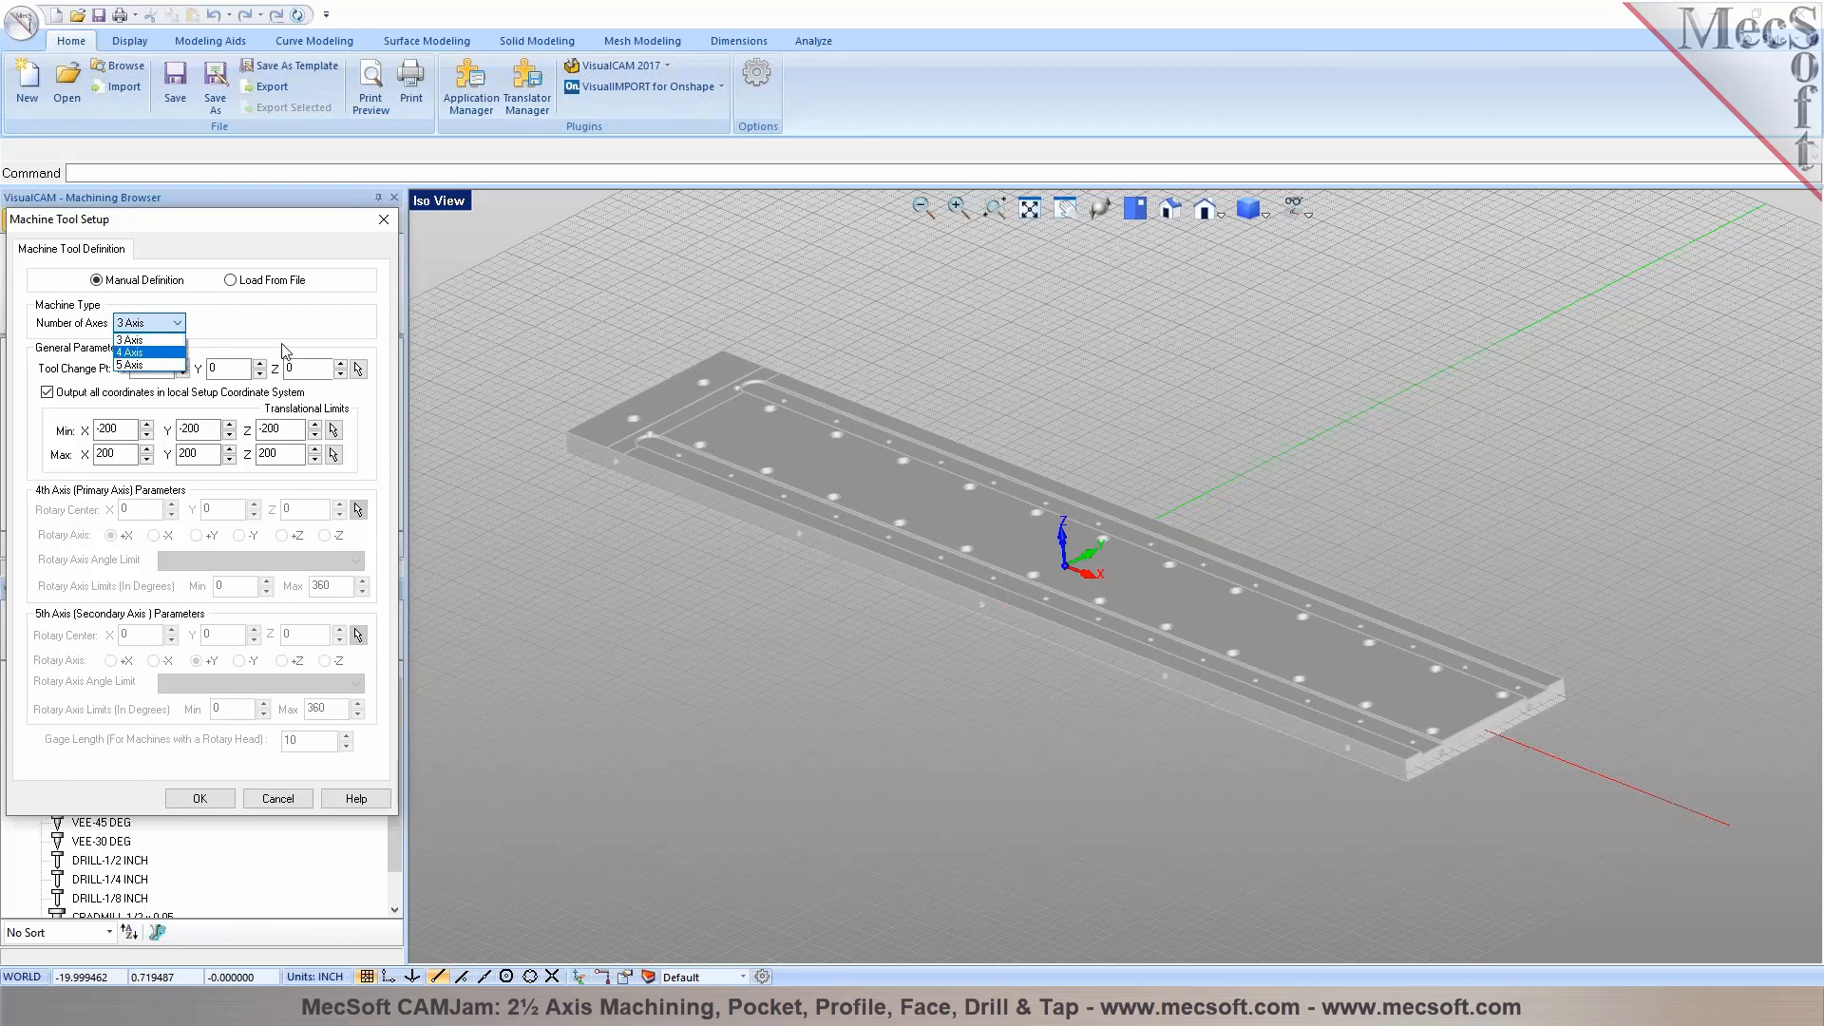
click(133, 339)
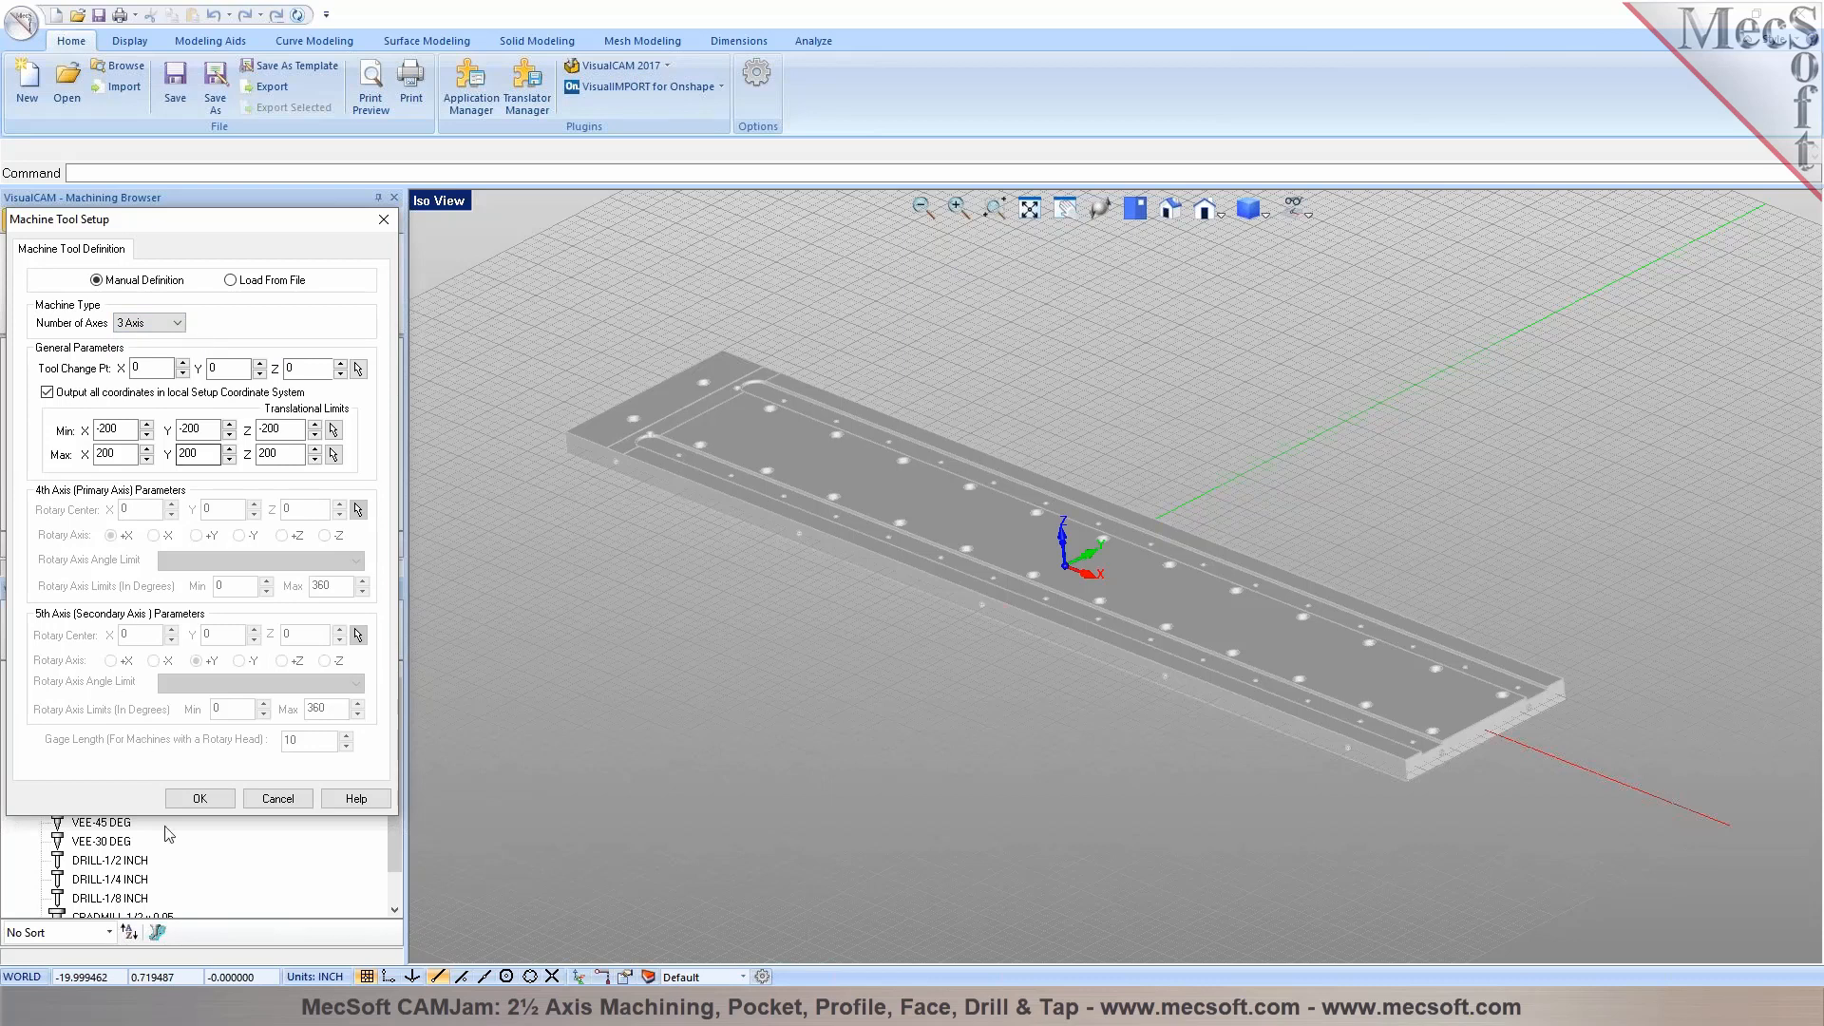
click(199, 801)
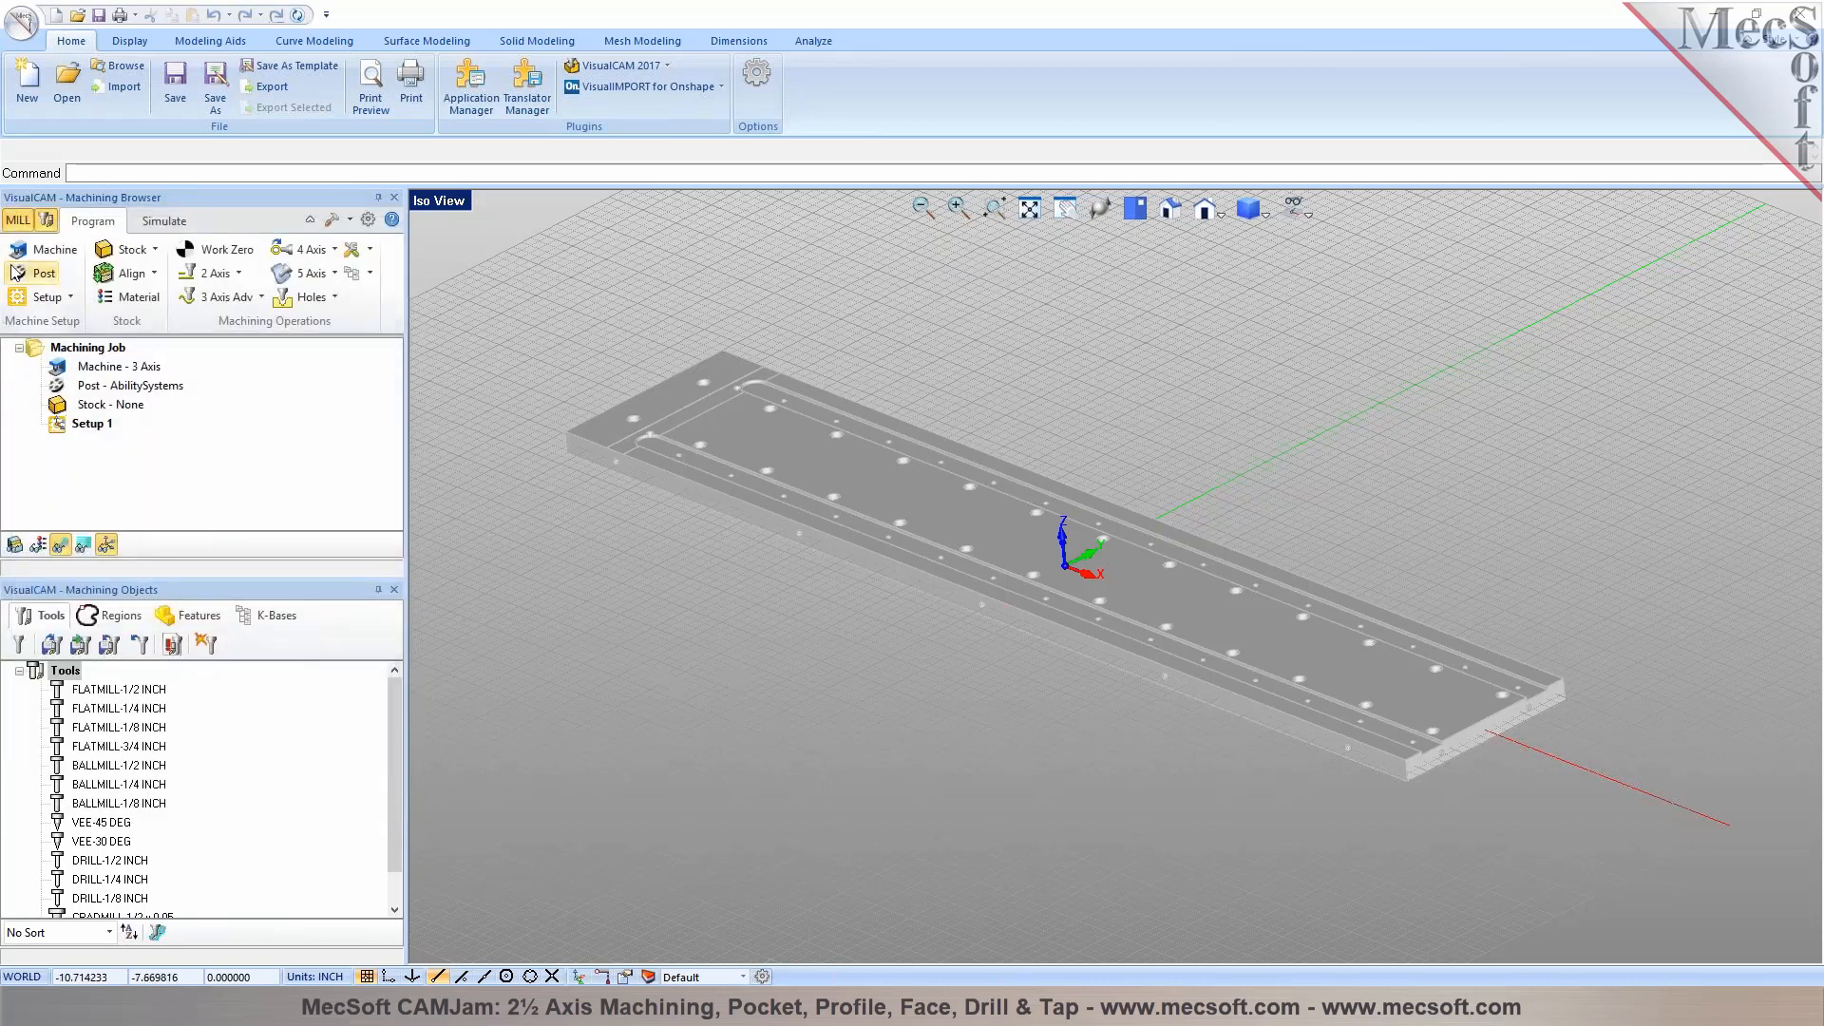
click(114, 367)
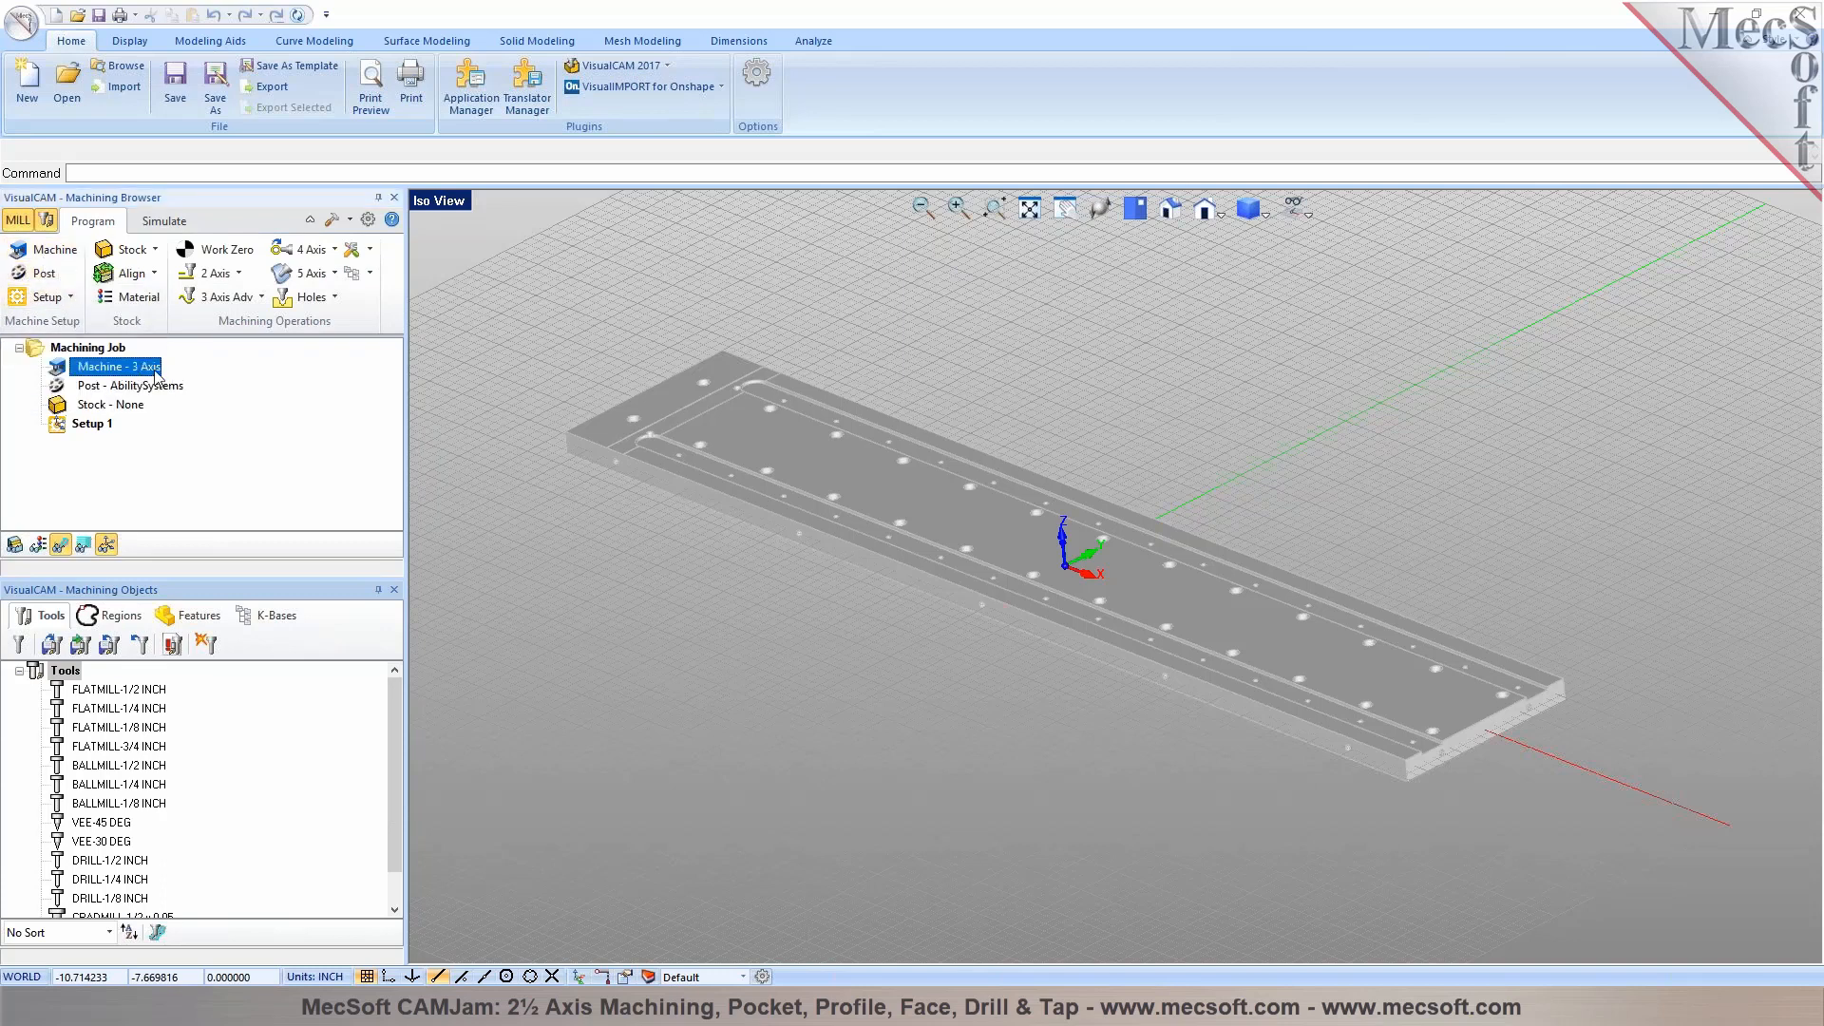
Choose Haas as the current post processor for the machining job
click(42, 276)
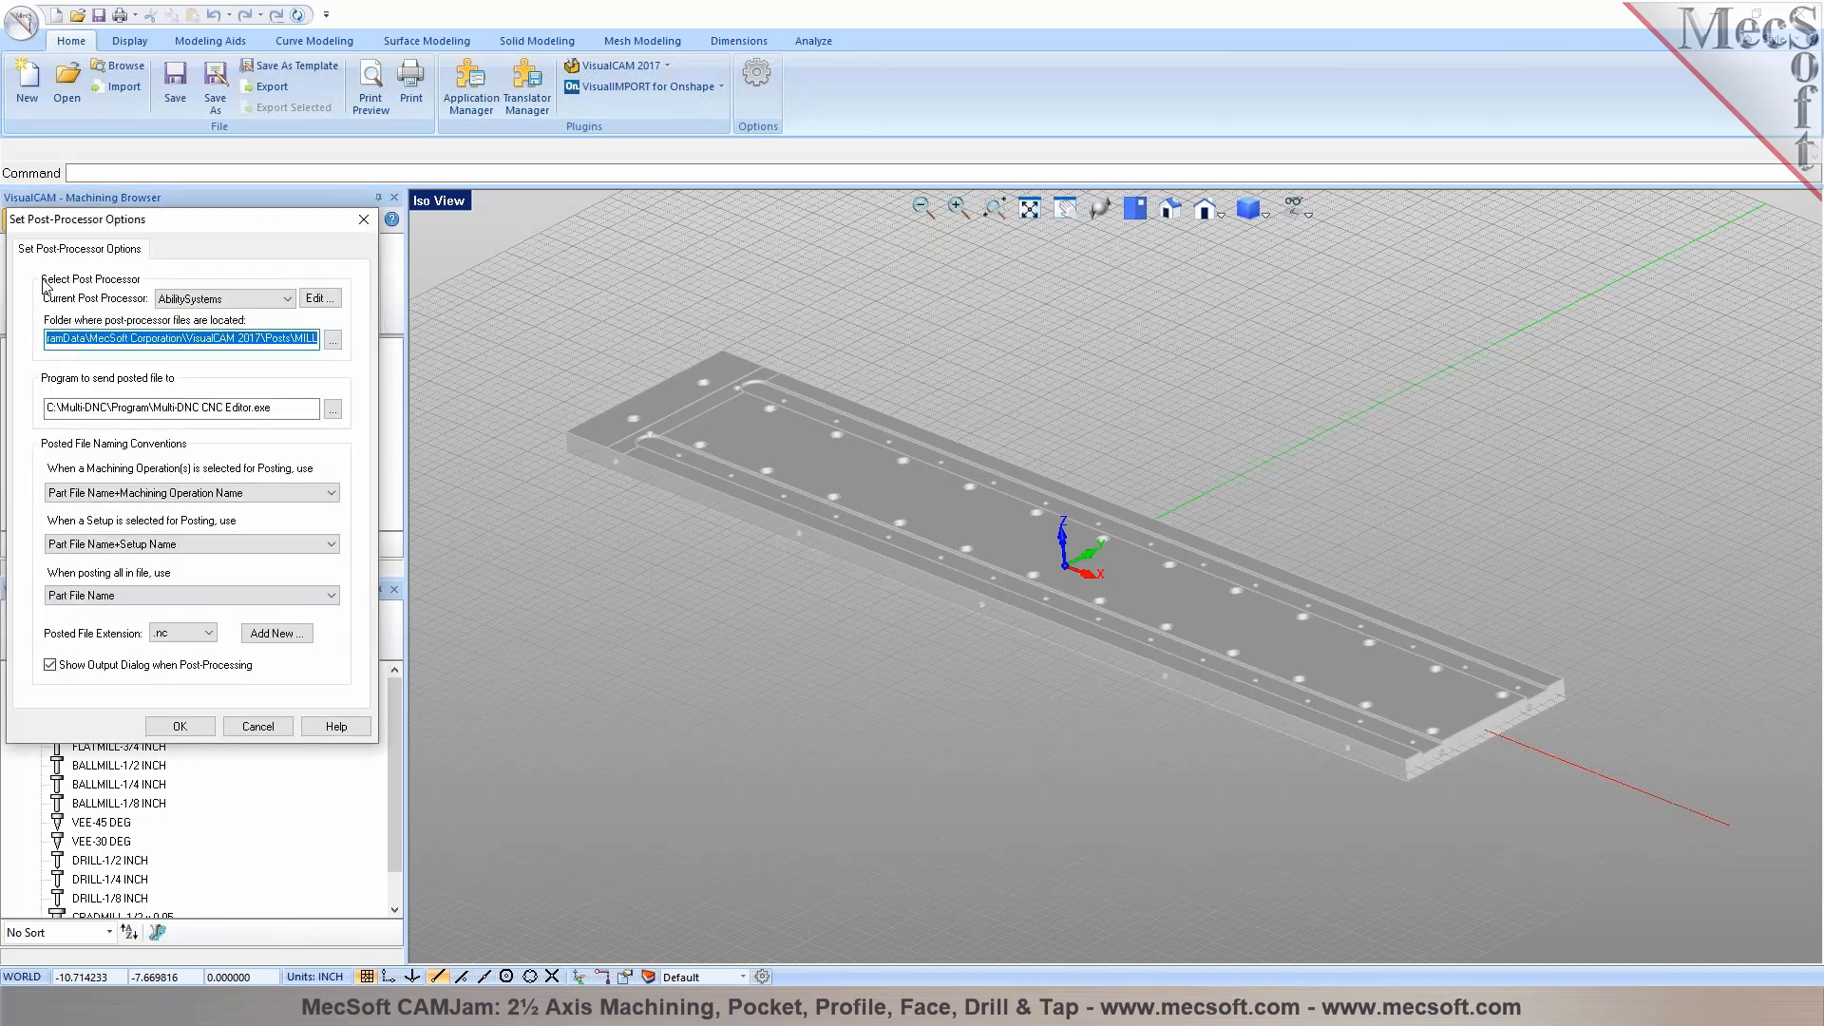
click(286, 300)
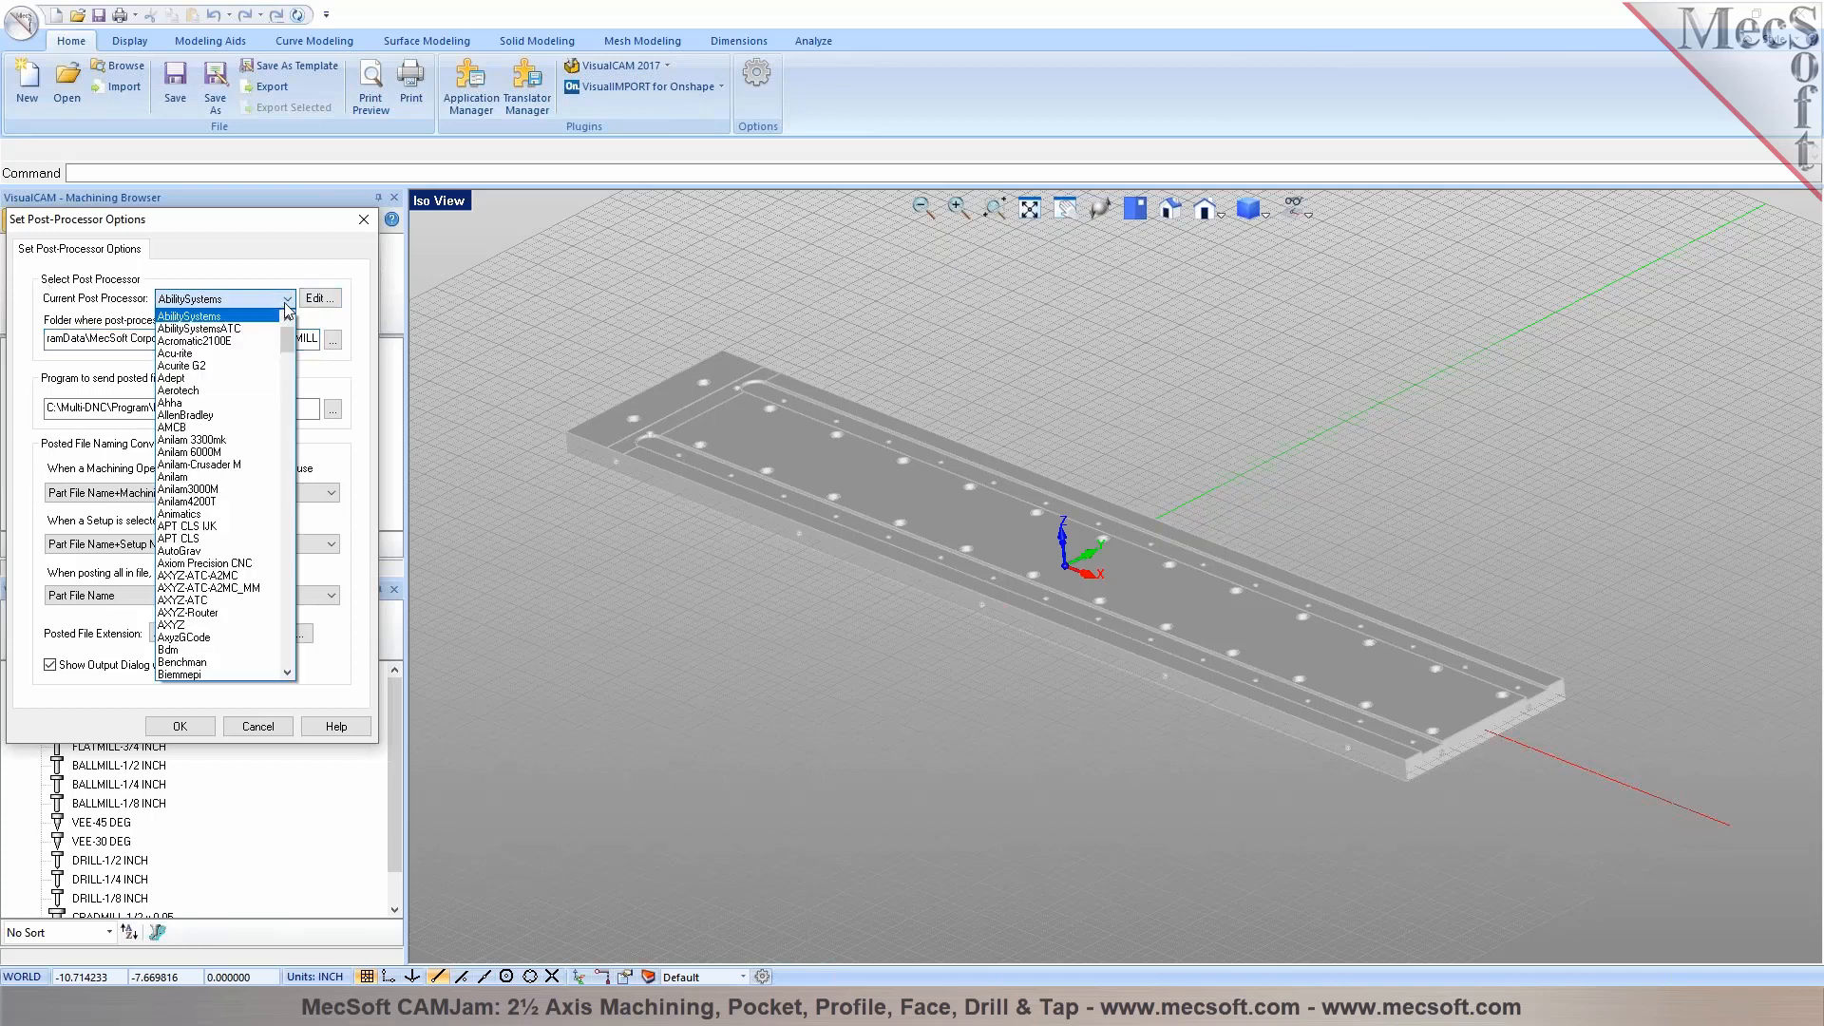
drag(288, 340, 284, 481)
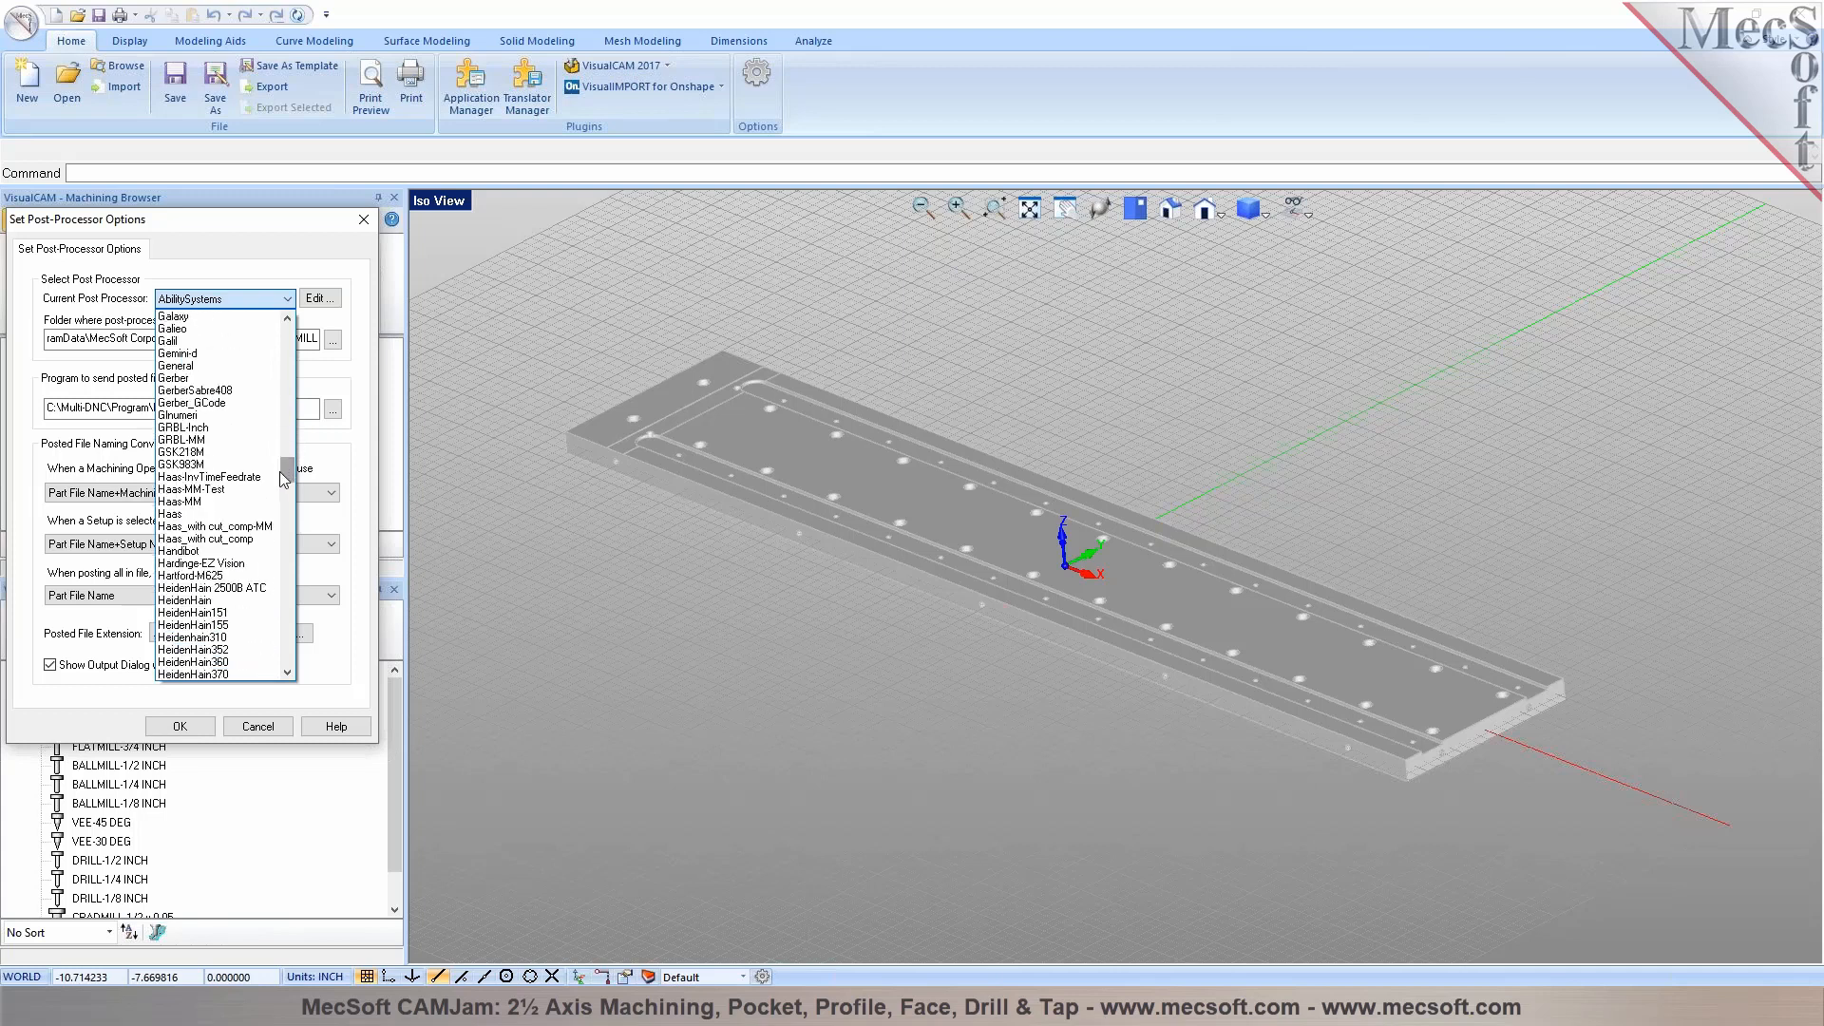
click(167, 515)
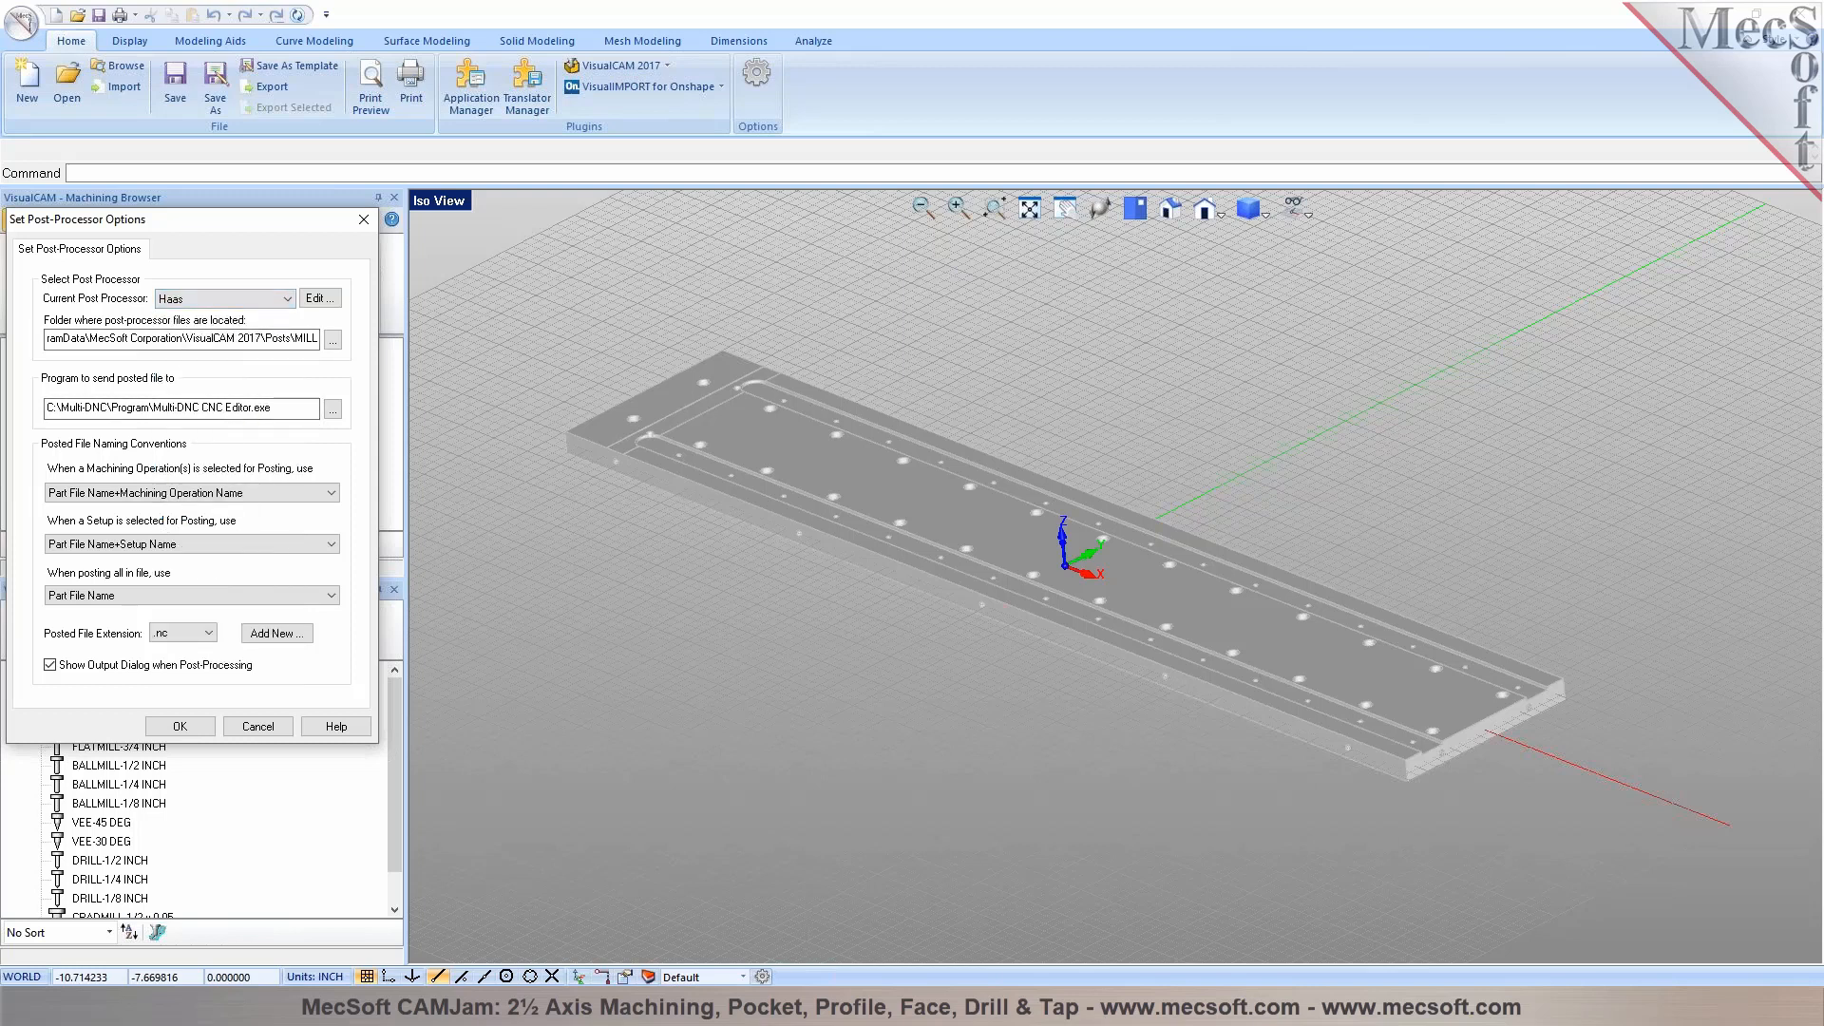
Review the Haas post's start/end, tool change and spindle definitions, exit without saving, and accept the post-processor options
click(321, 299)
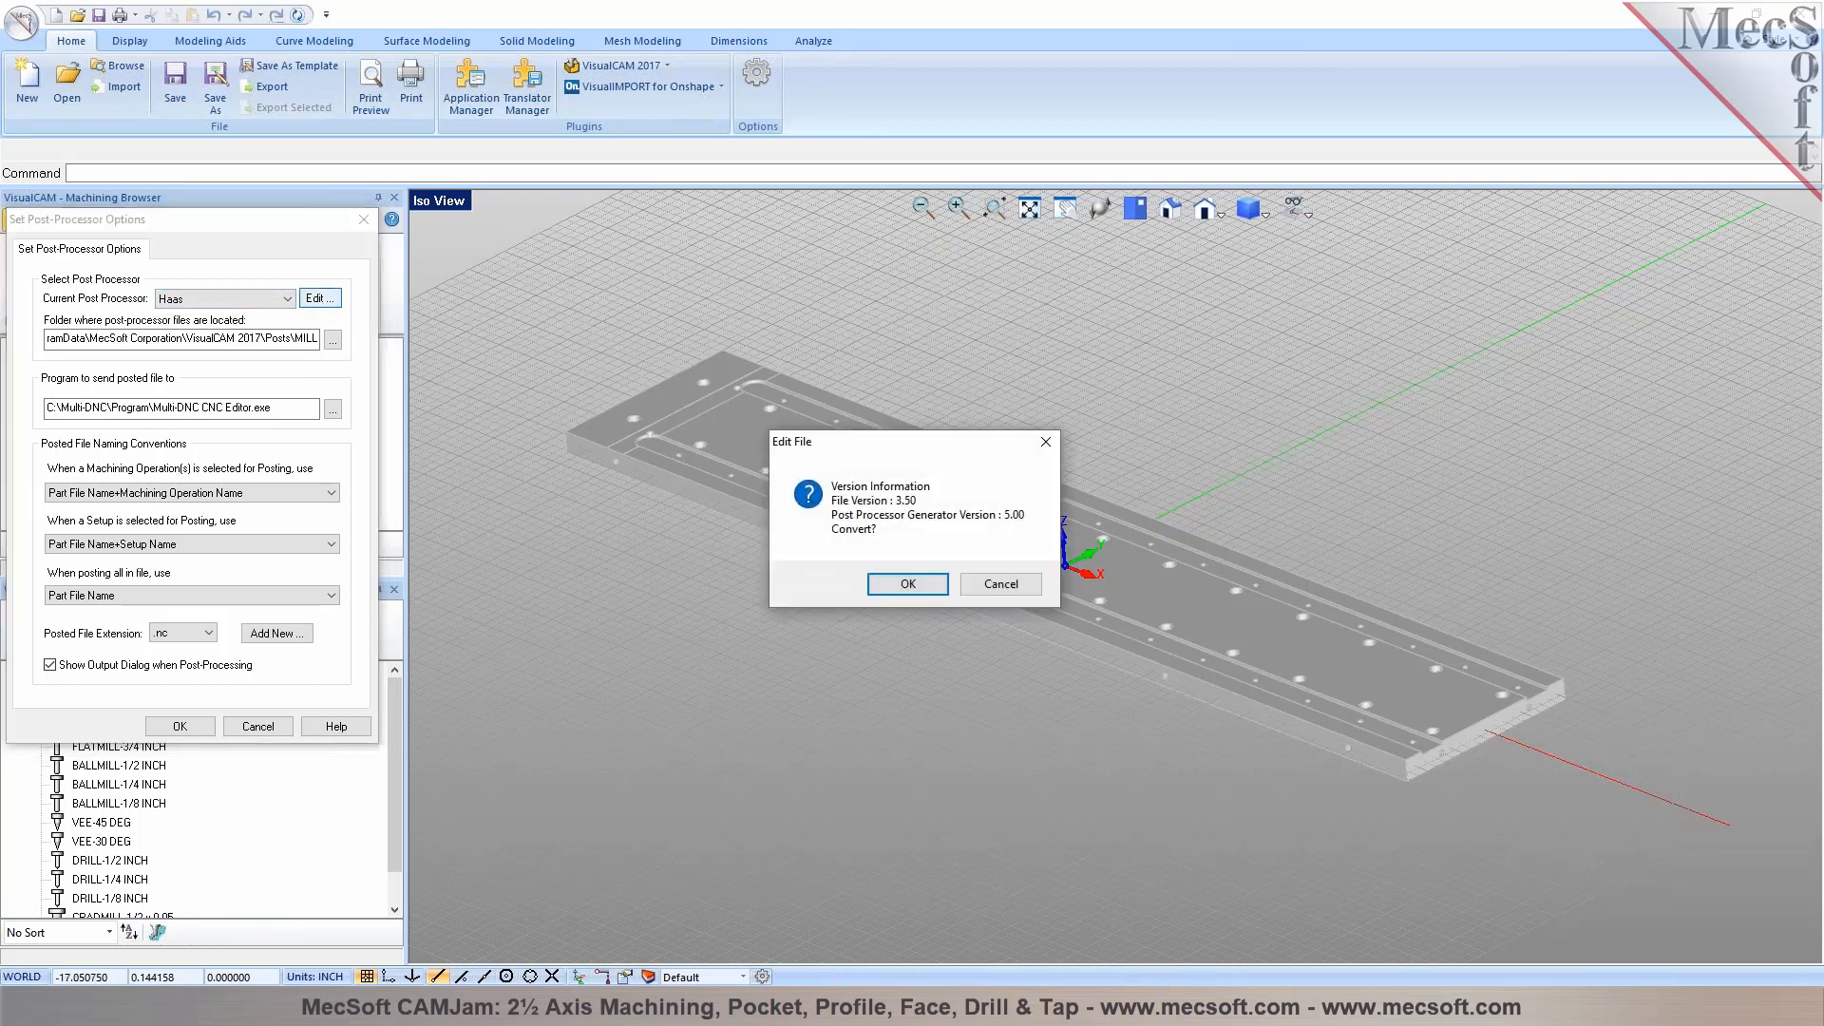
click(907, 584)
click(513, 260)
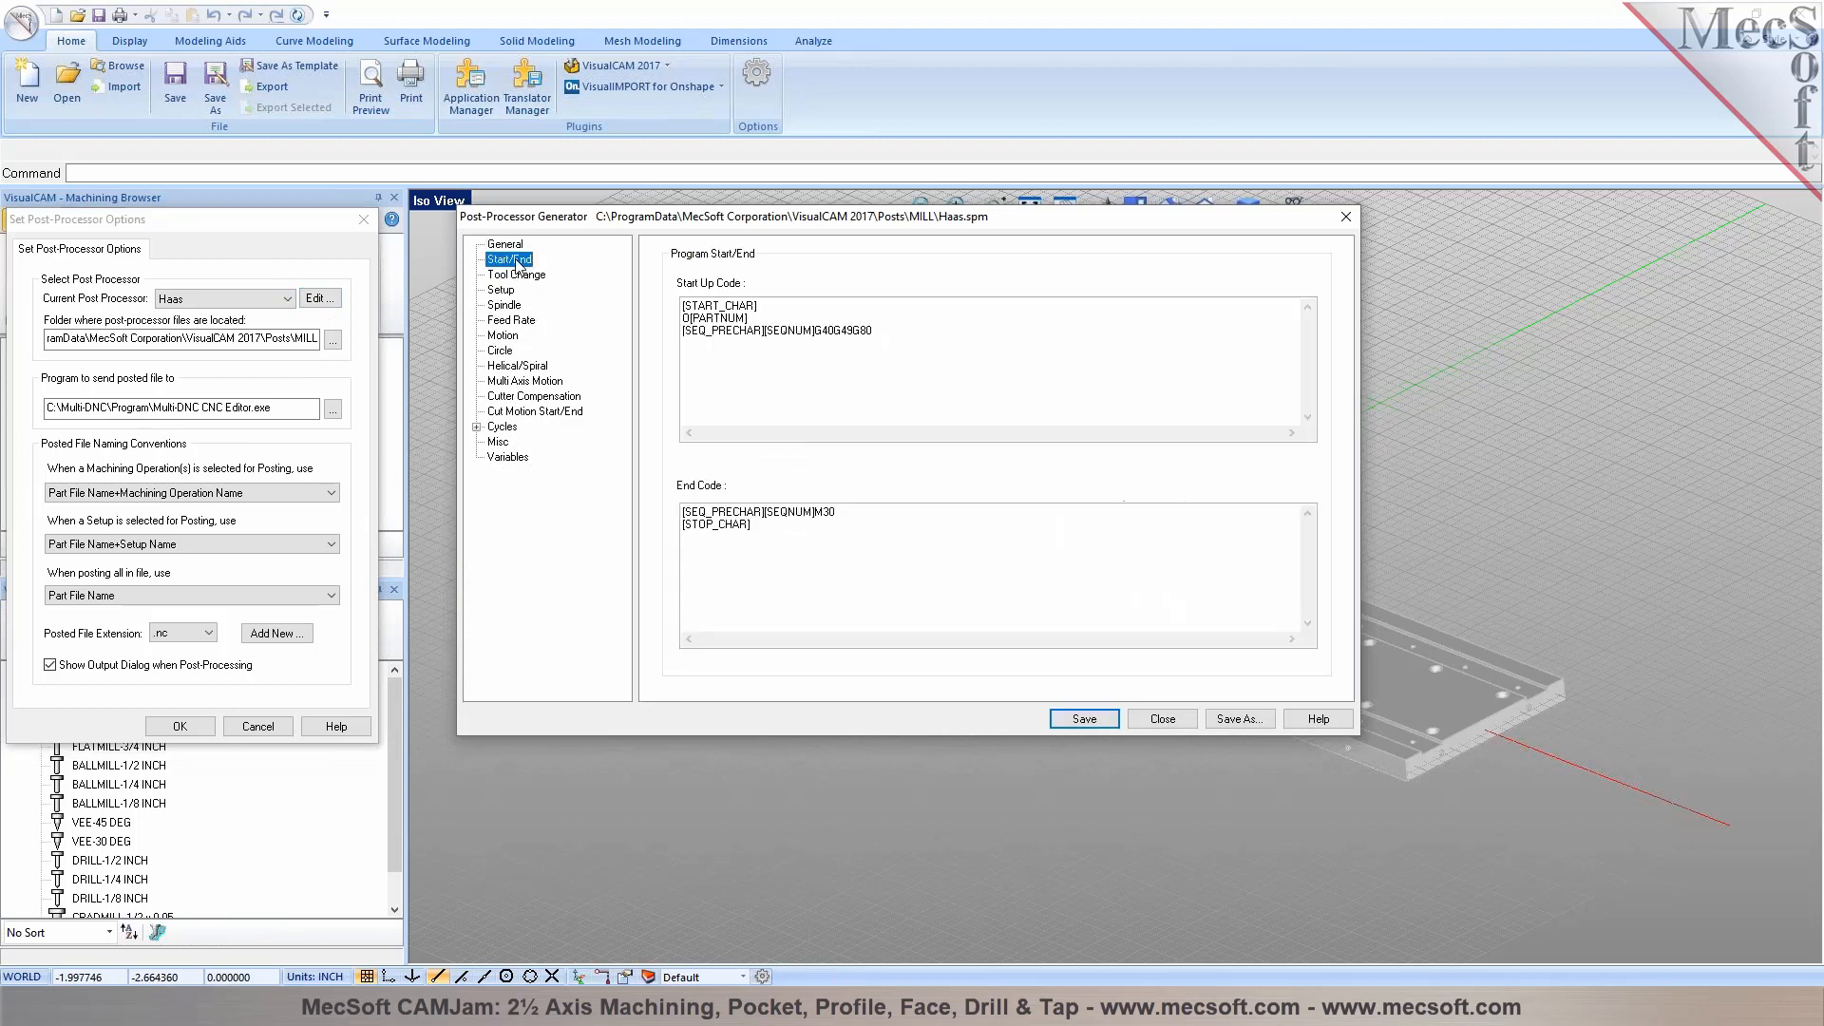
click(517, 275)
click(505, 305)
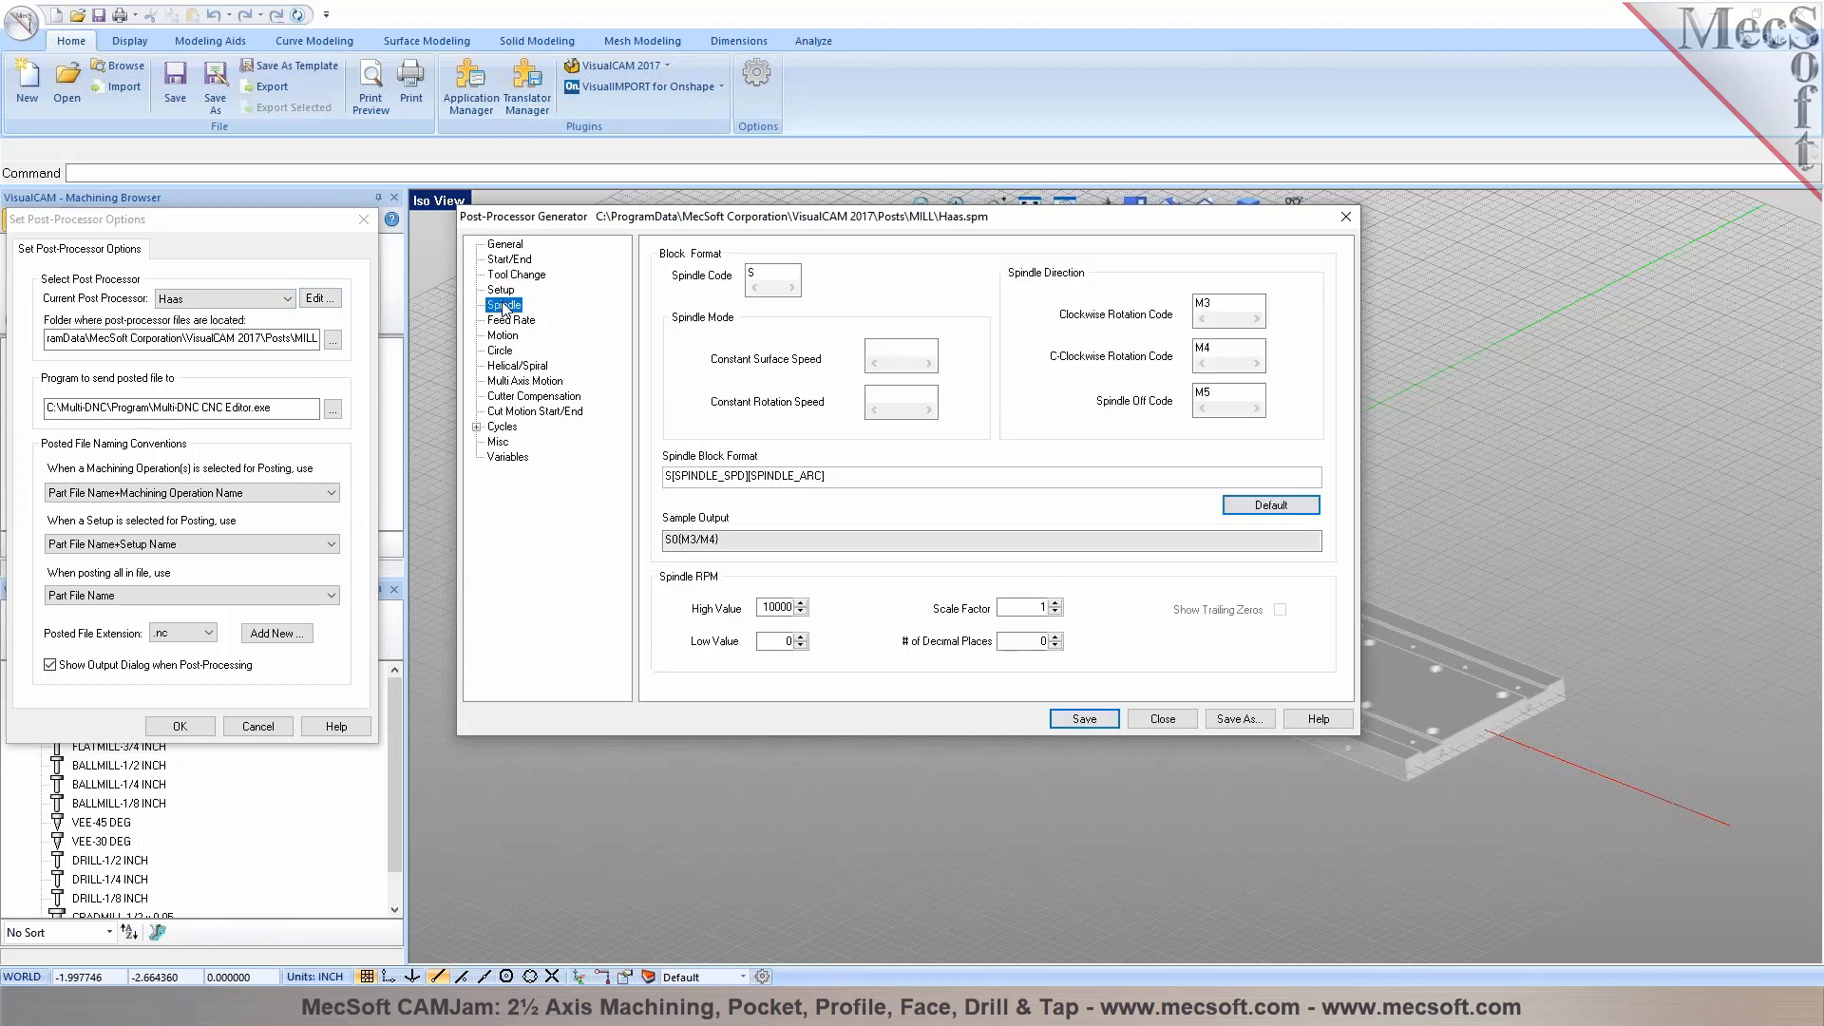
click(1346, 224)
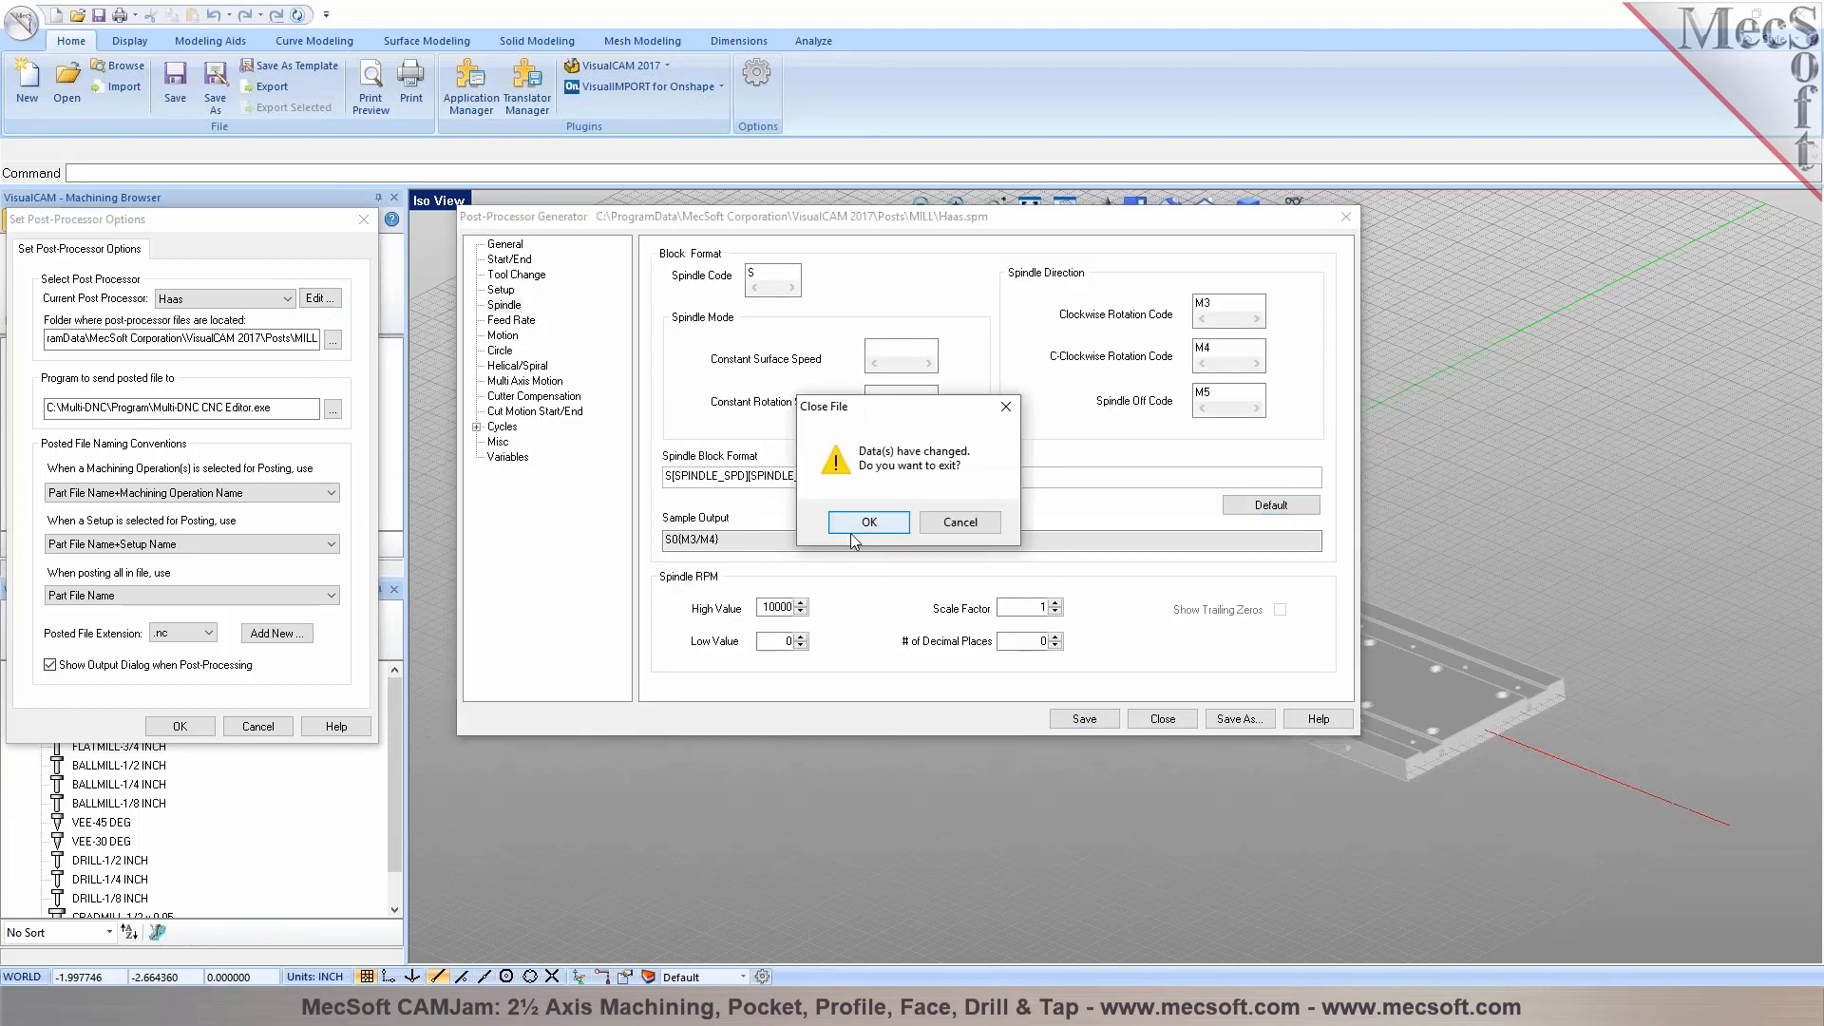
click(864, 535)
click(174, 728)
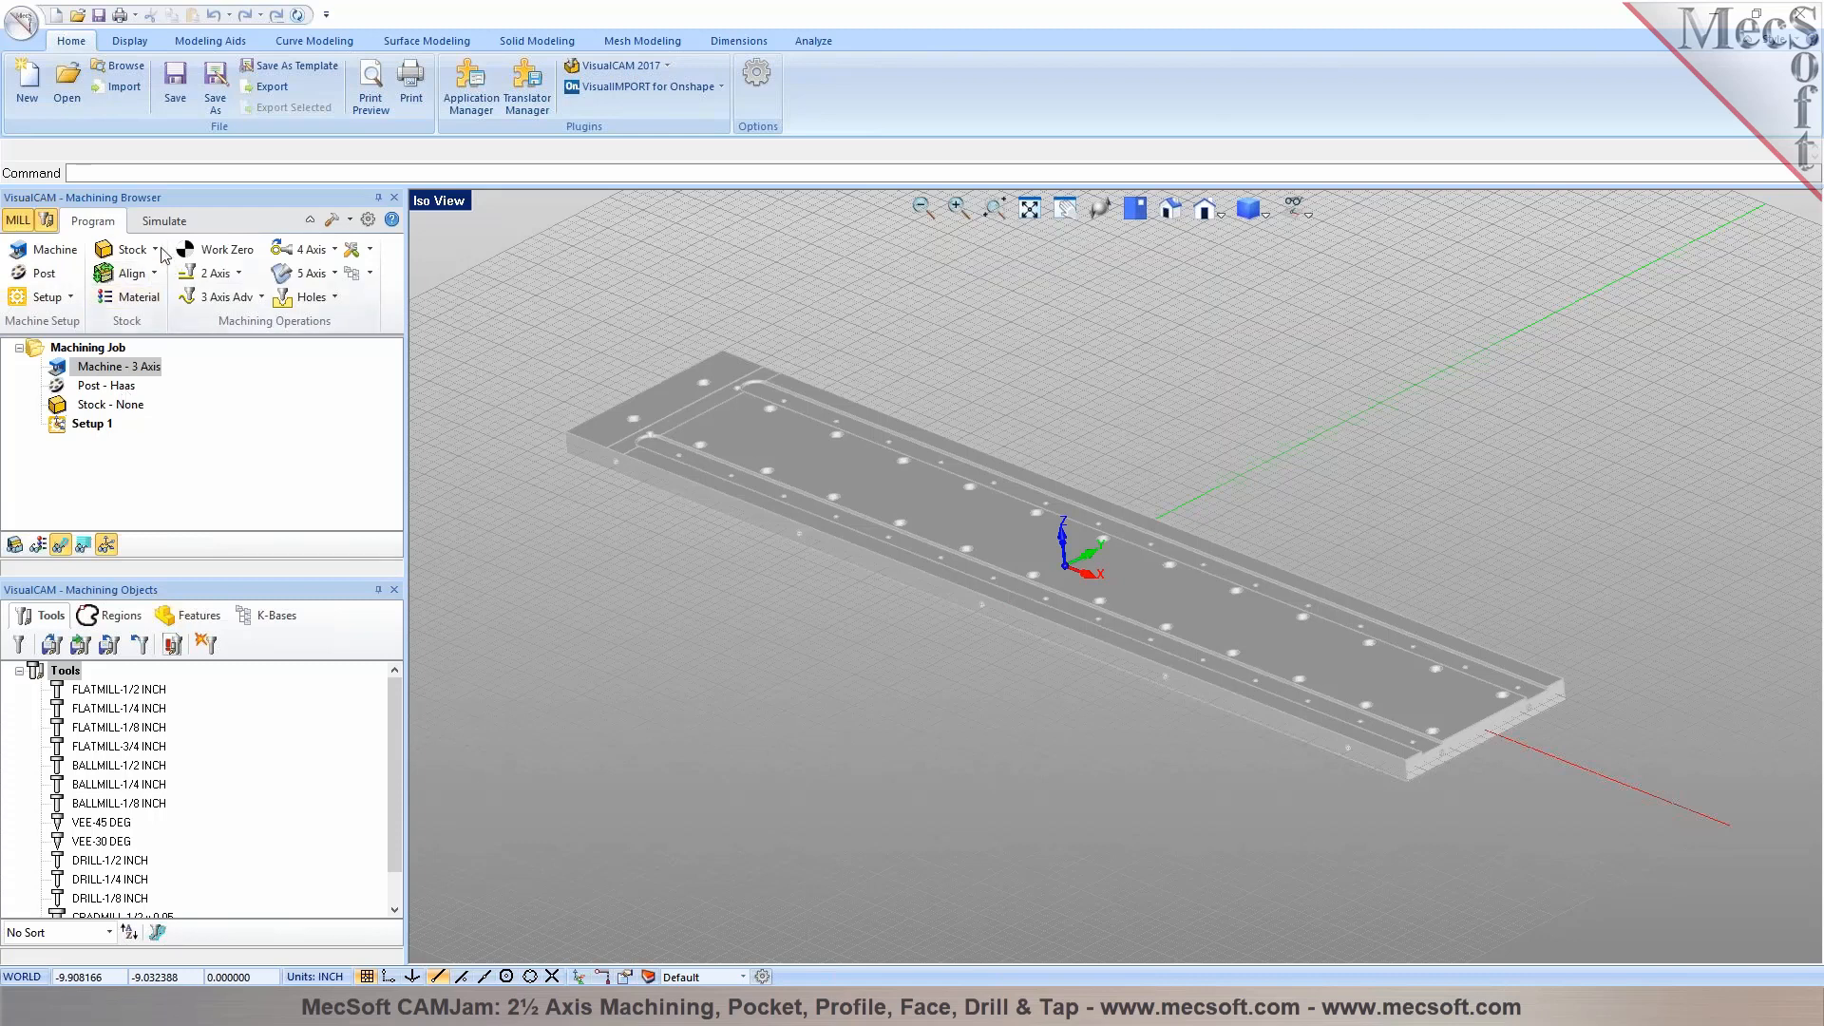
Create a box stock from the model bounding box, 25.25 × 4.5 × 0.5 inches
click(125, 249)
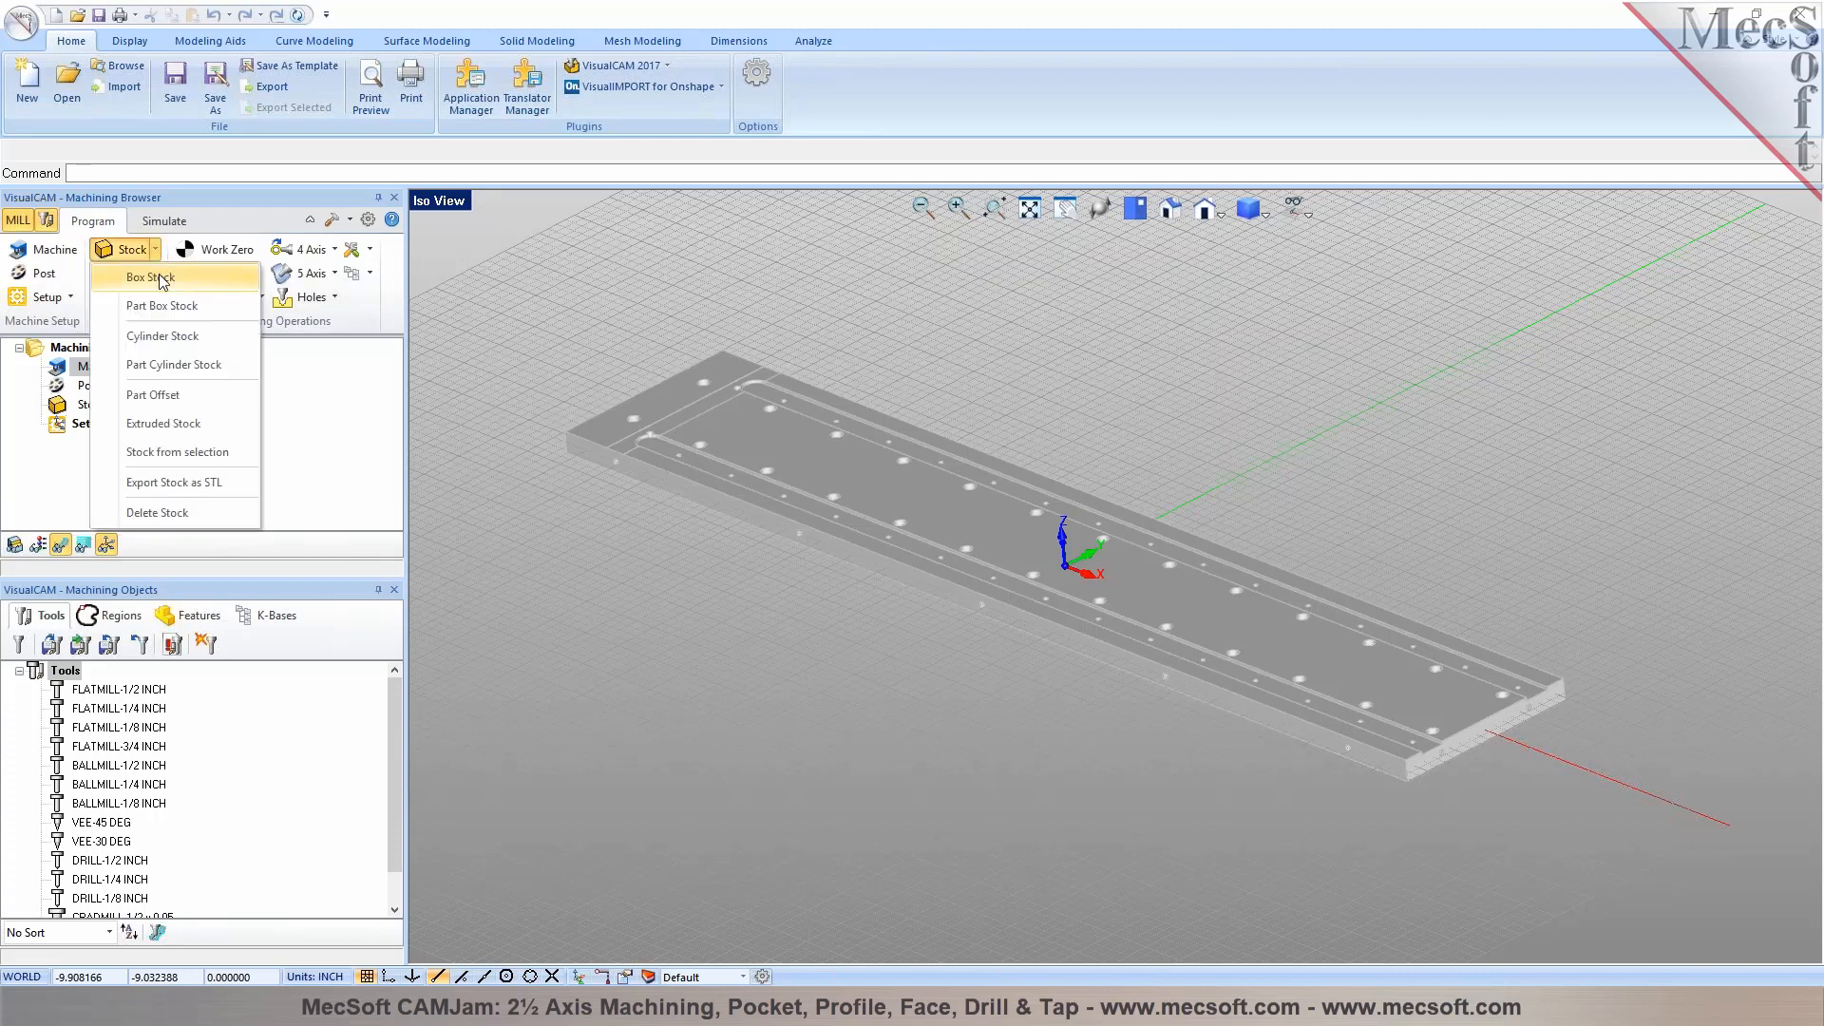
click(150, 277)
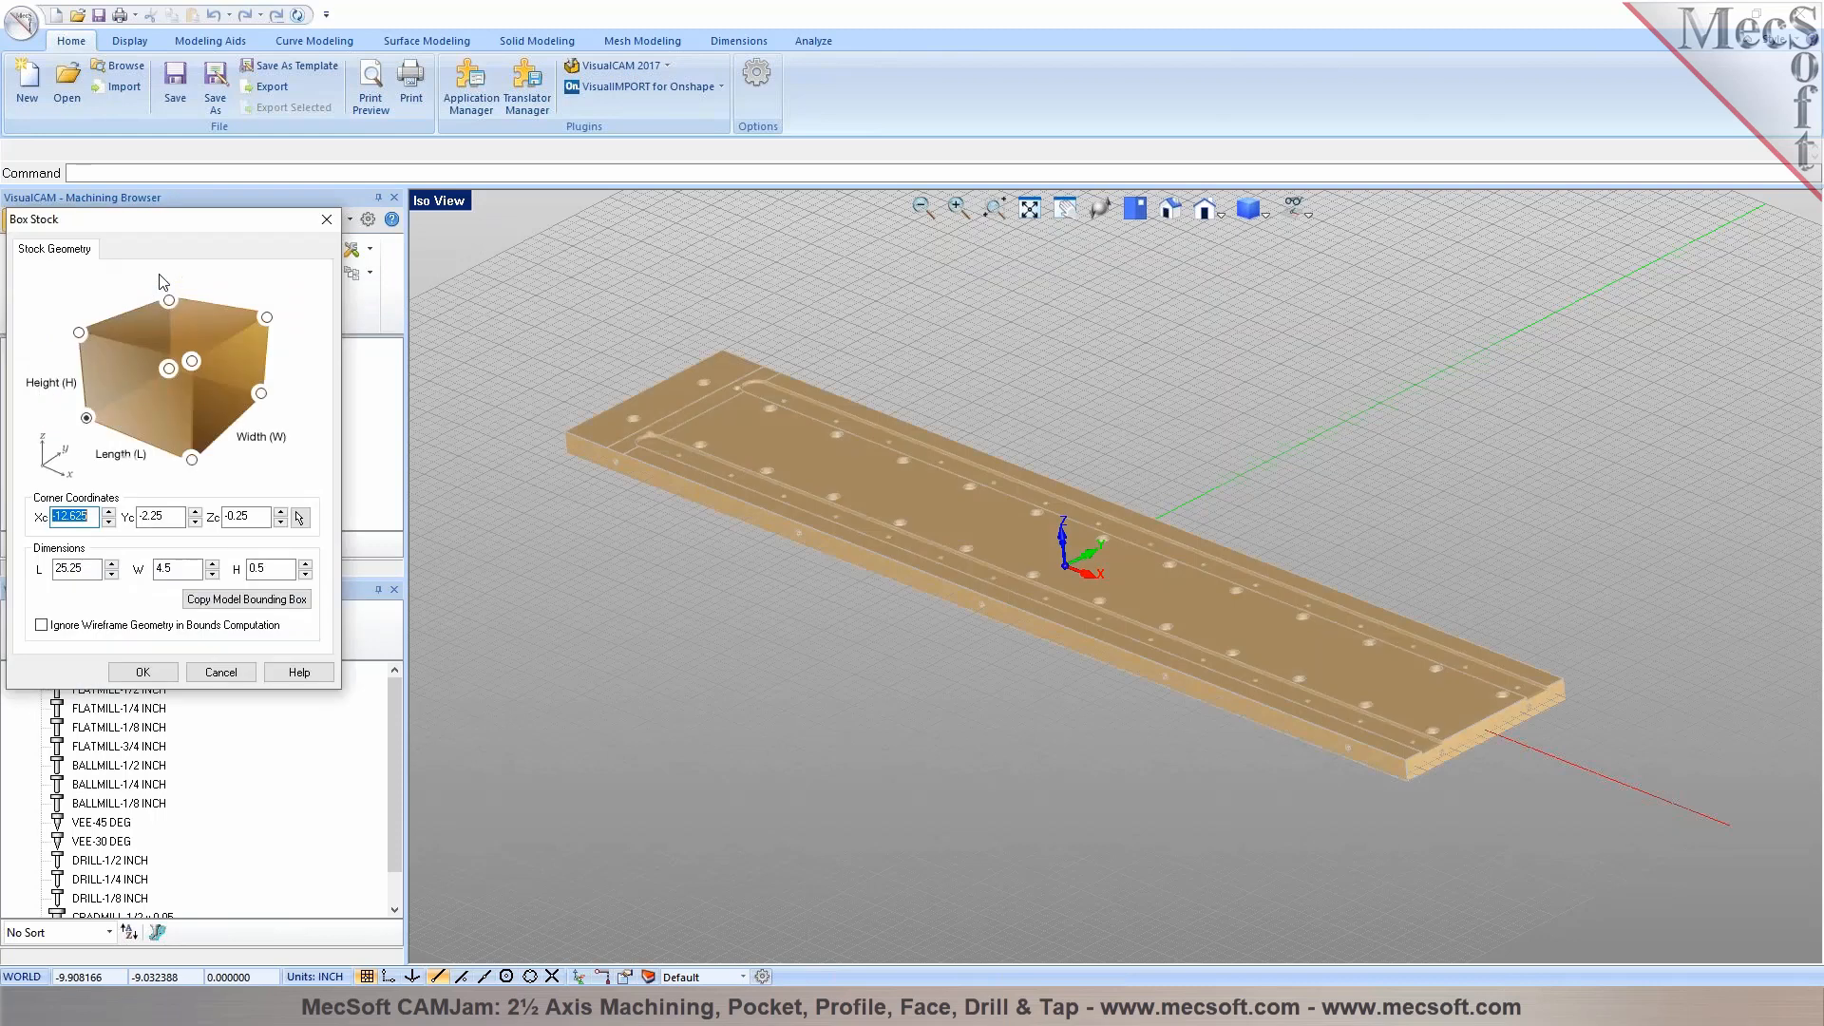
click(249, 601)
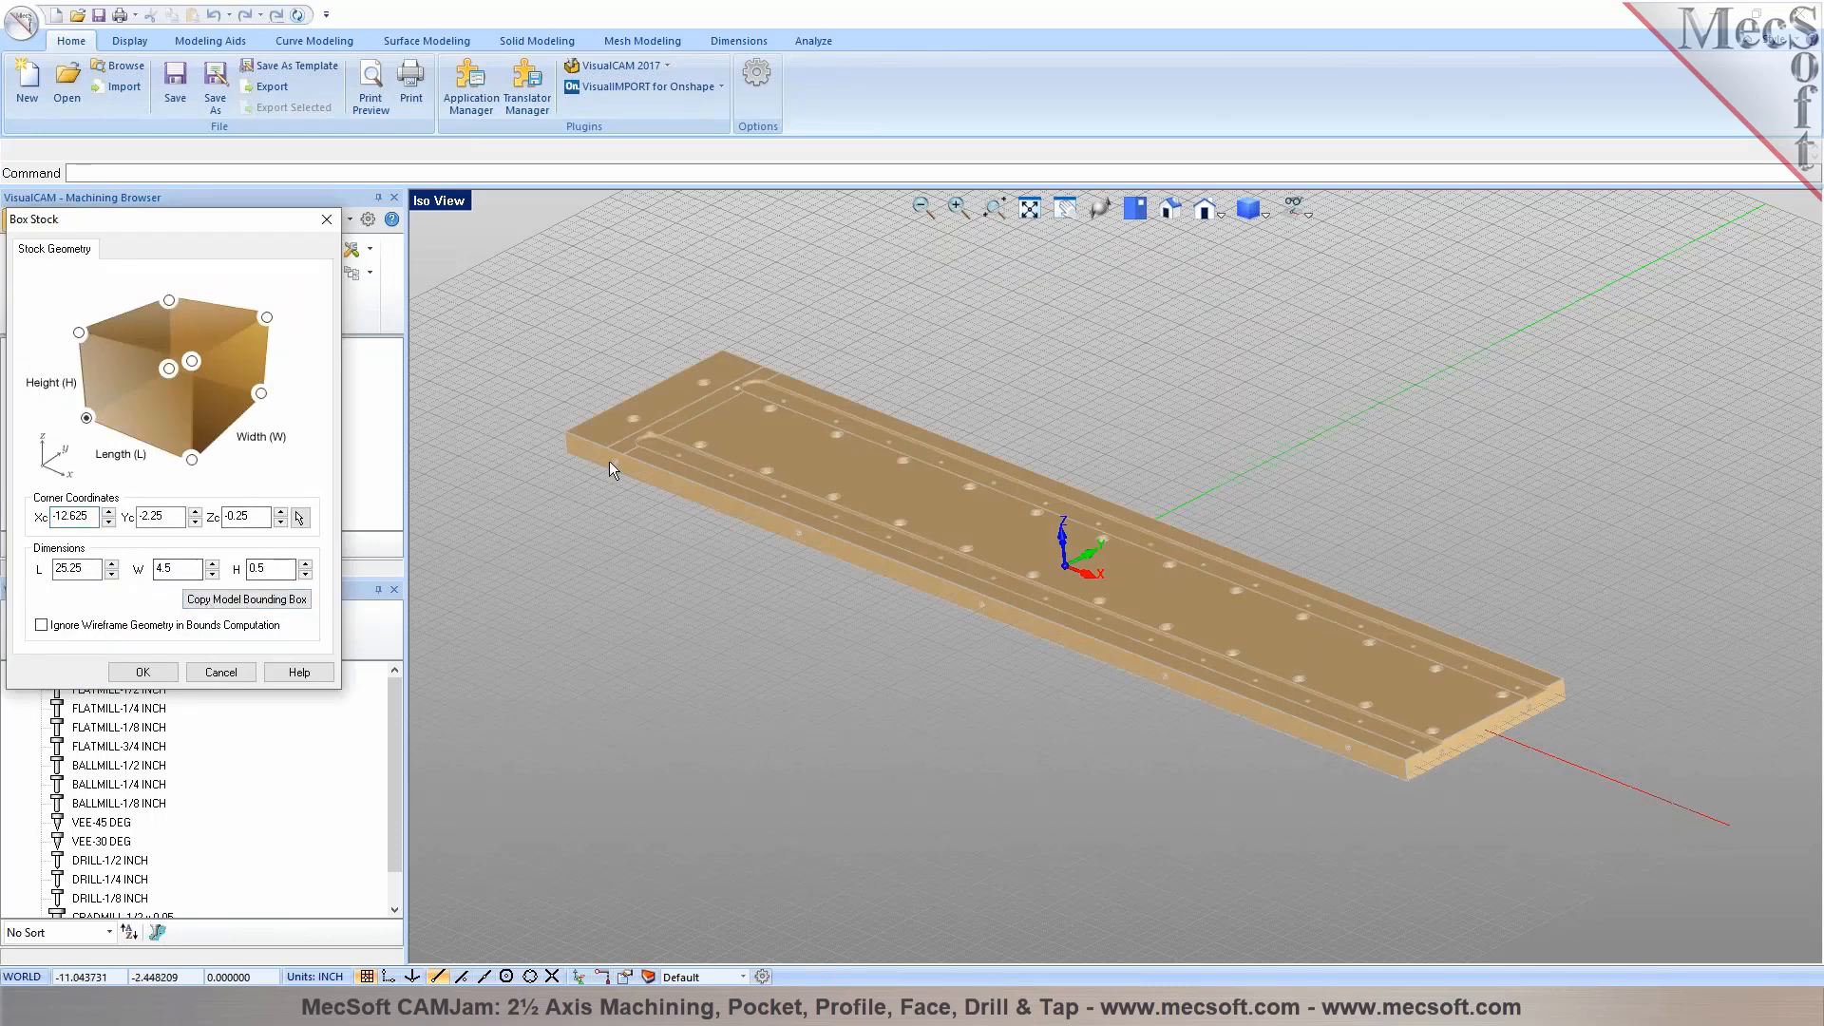
click(88, 572)
click(177, 570)
click(92, 570)
drag(85, 569, 52, 570)
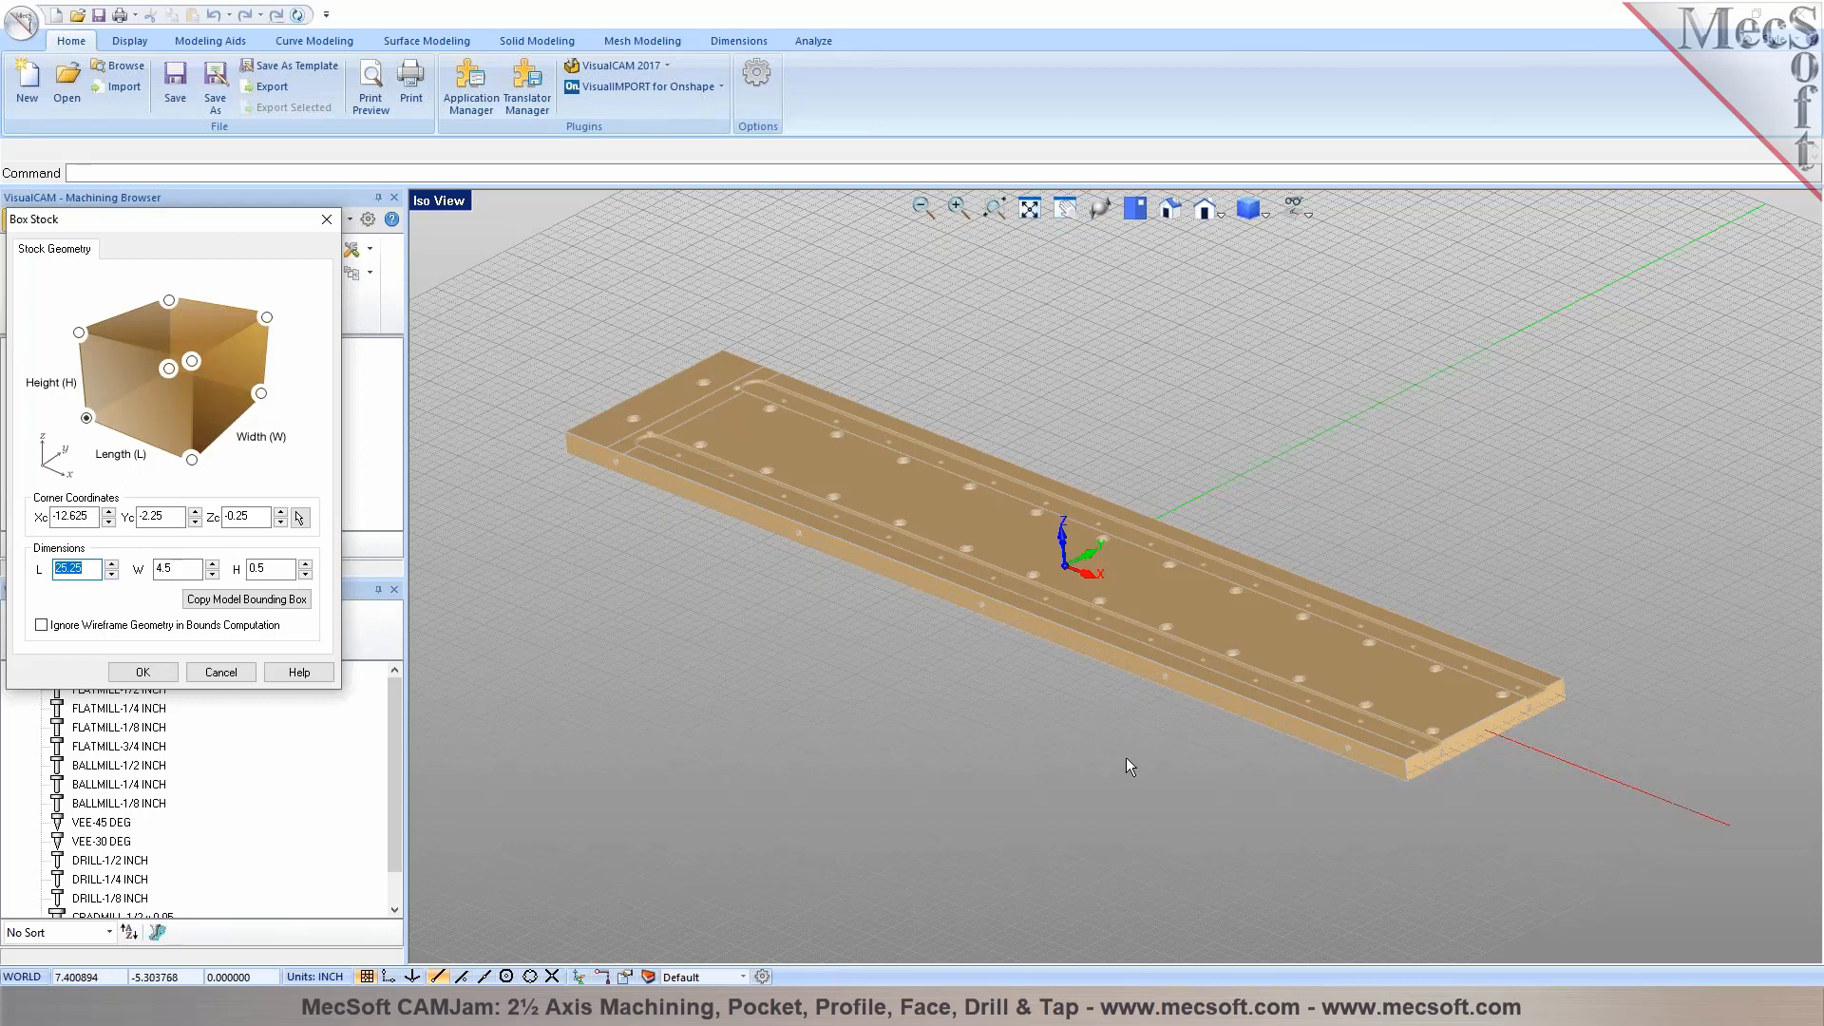
click(221, 605)
click(85, 570)
click(143, 672)
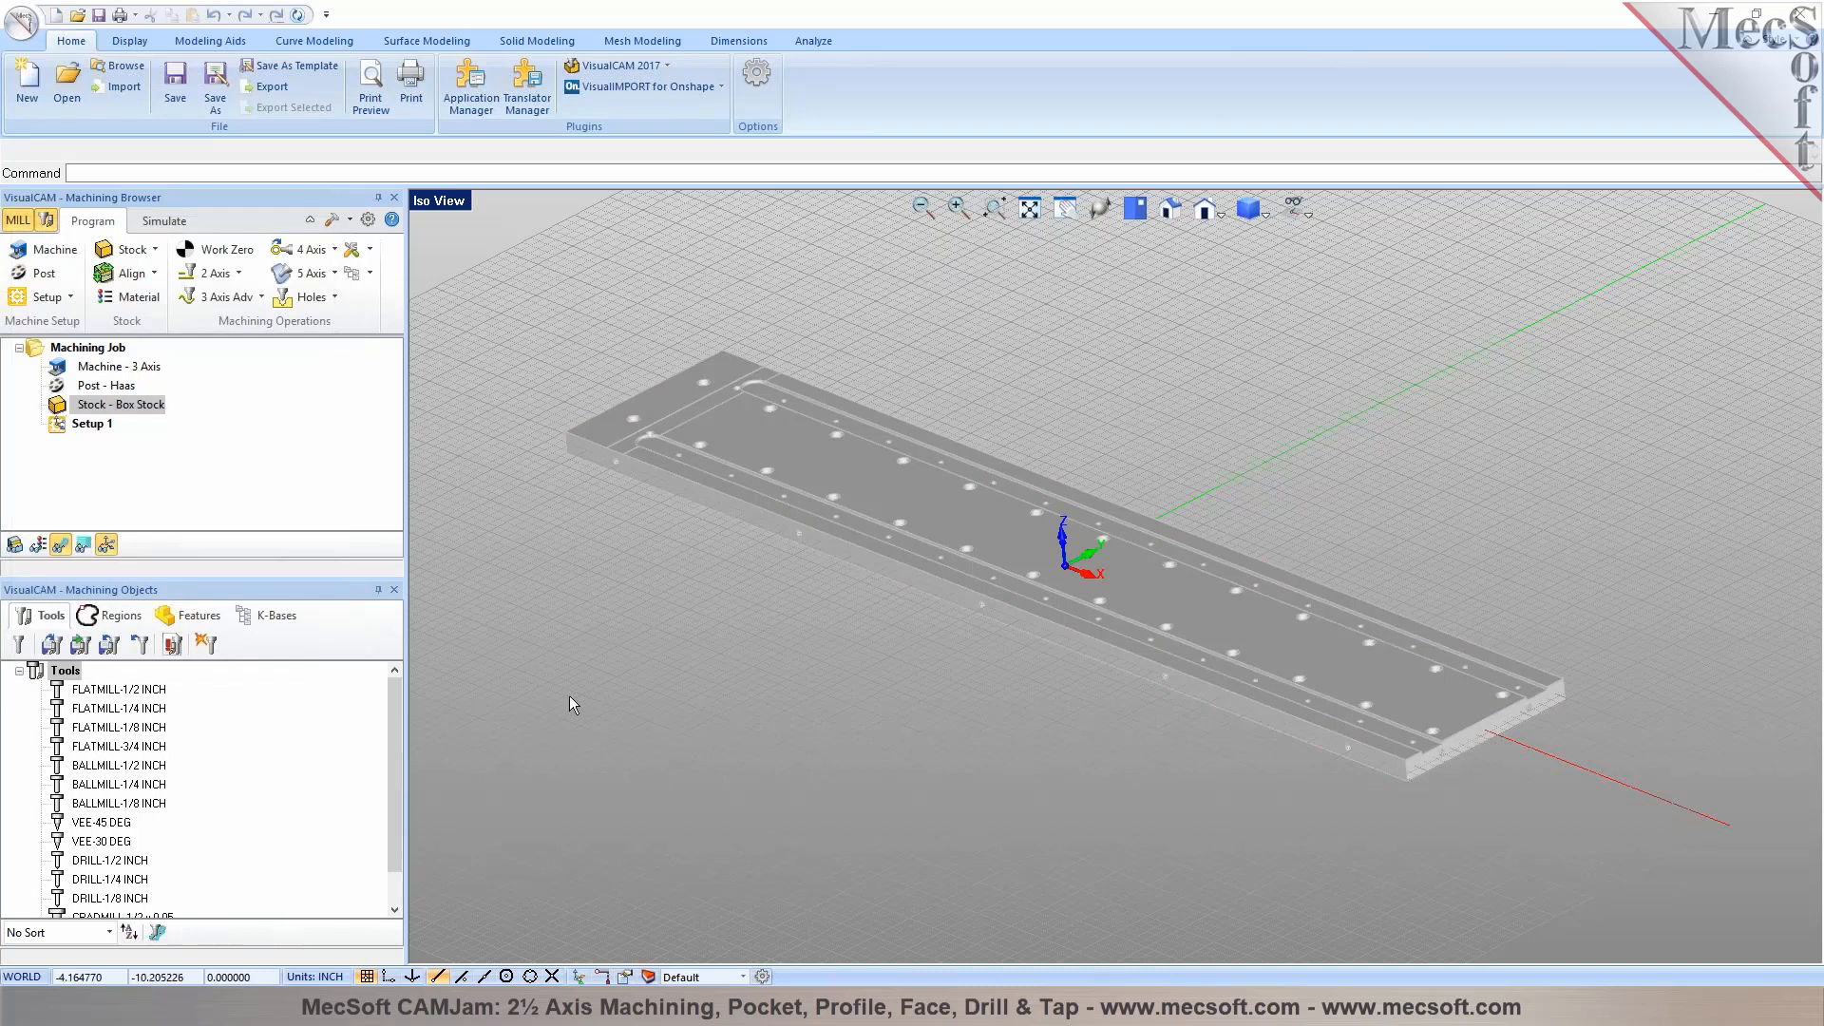
scroll(755, 426, up, 3)
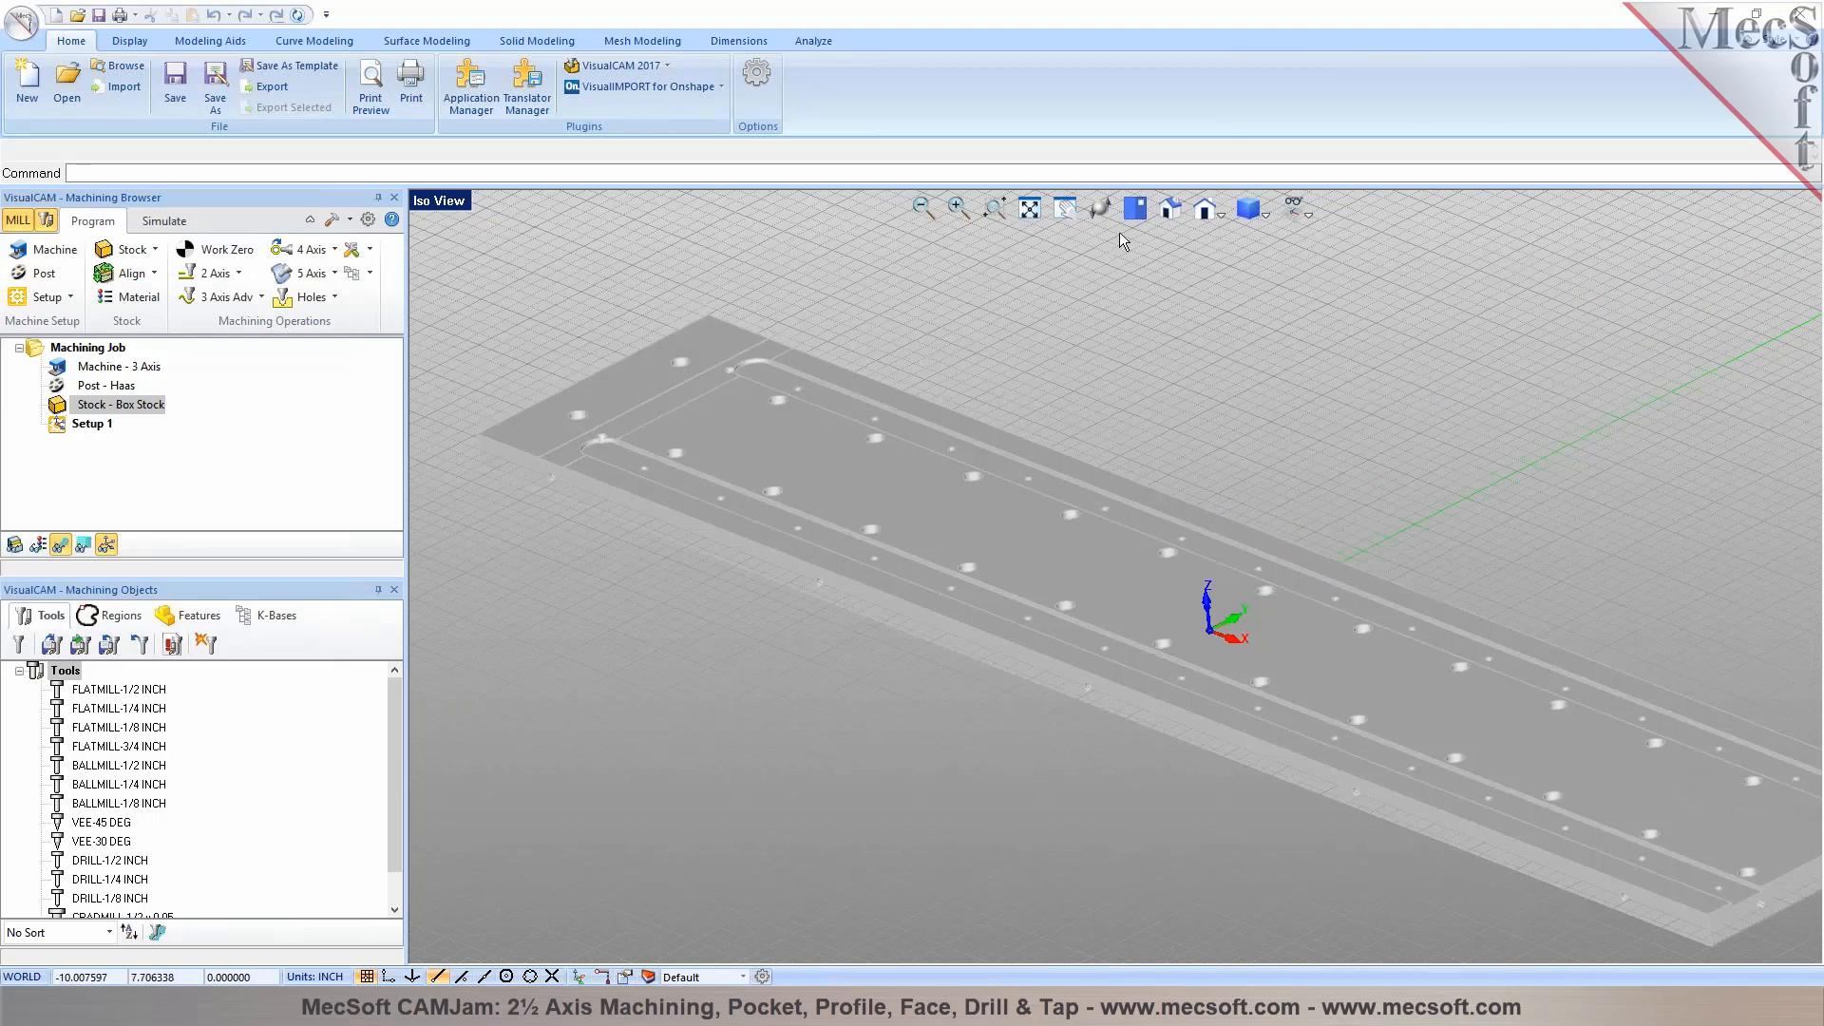
scroll(962, 308, down, 1)
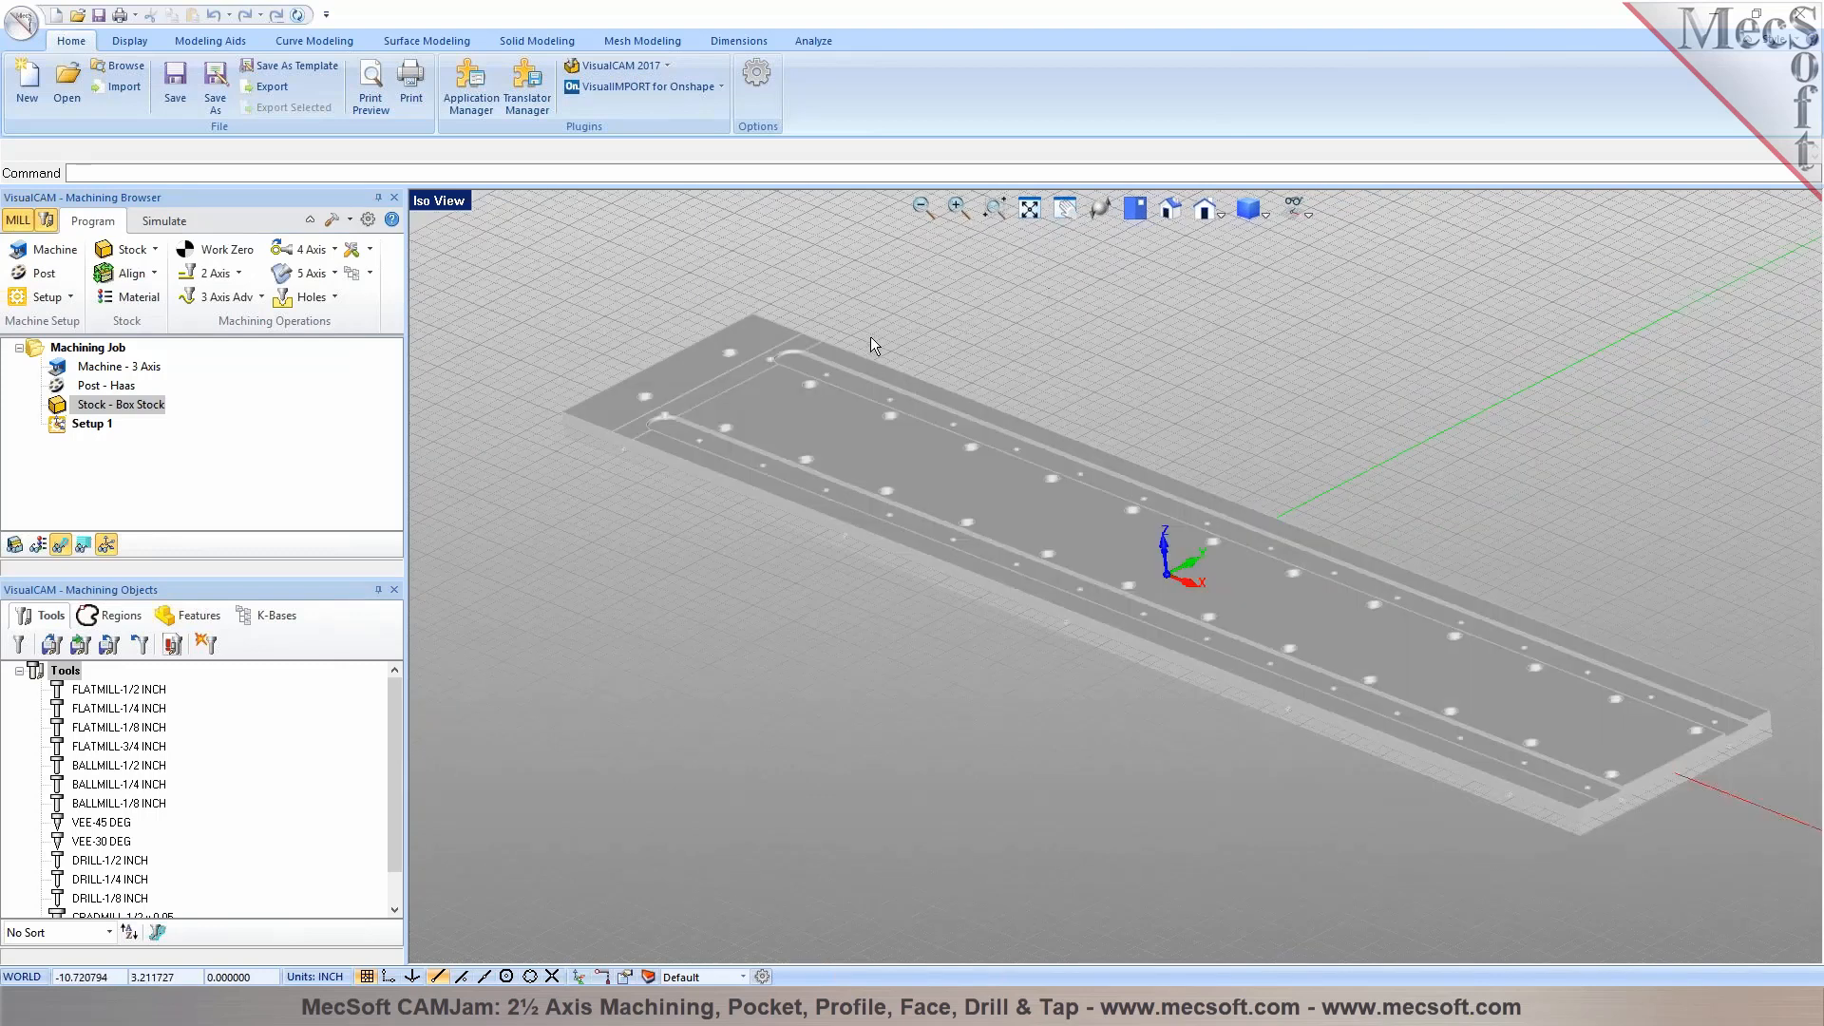
Align the box stock to the part with Top Z alignment and Center XY alignment
click(128, 274)
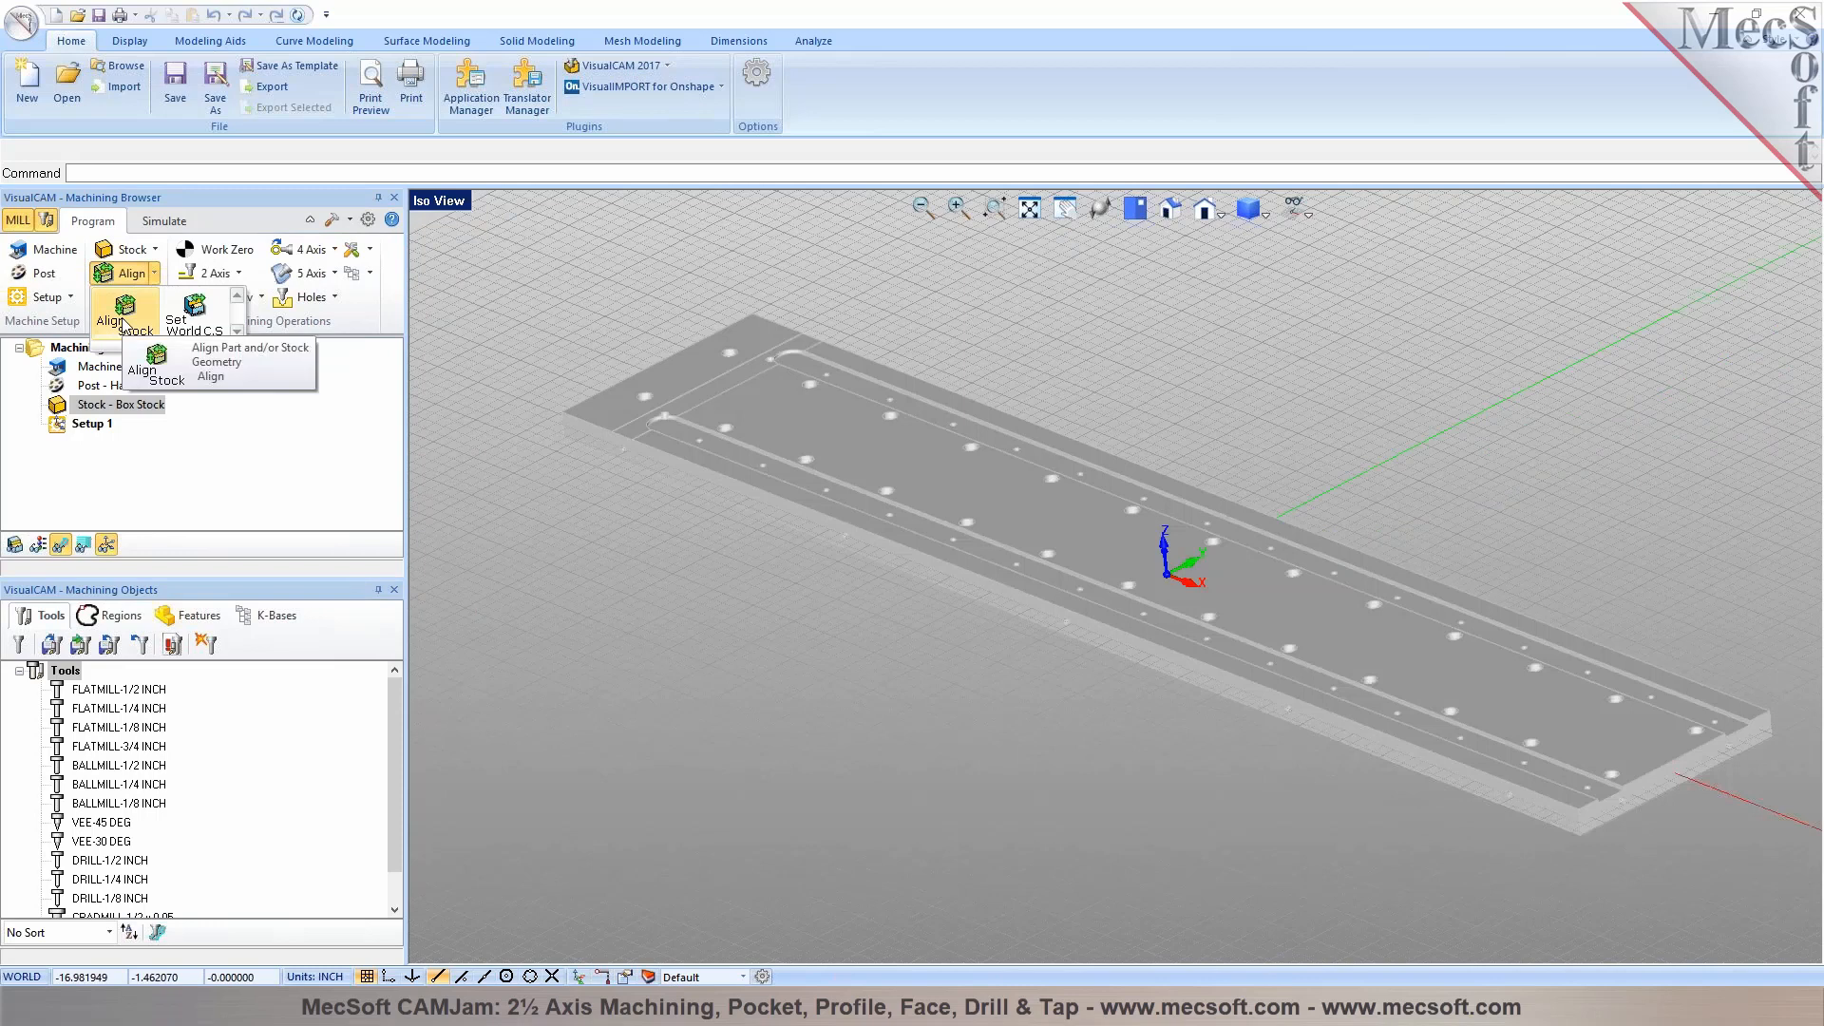
click(123, 325)
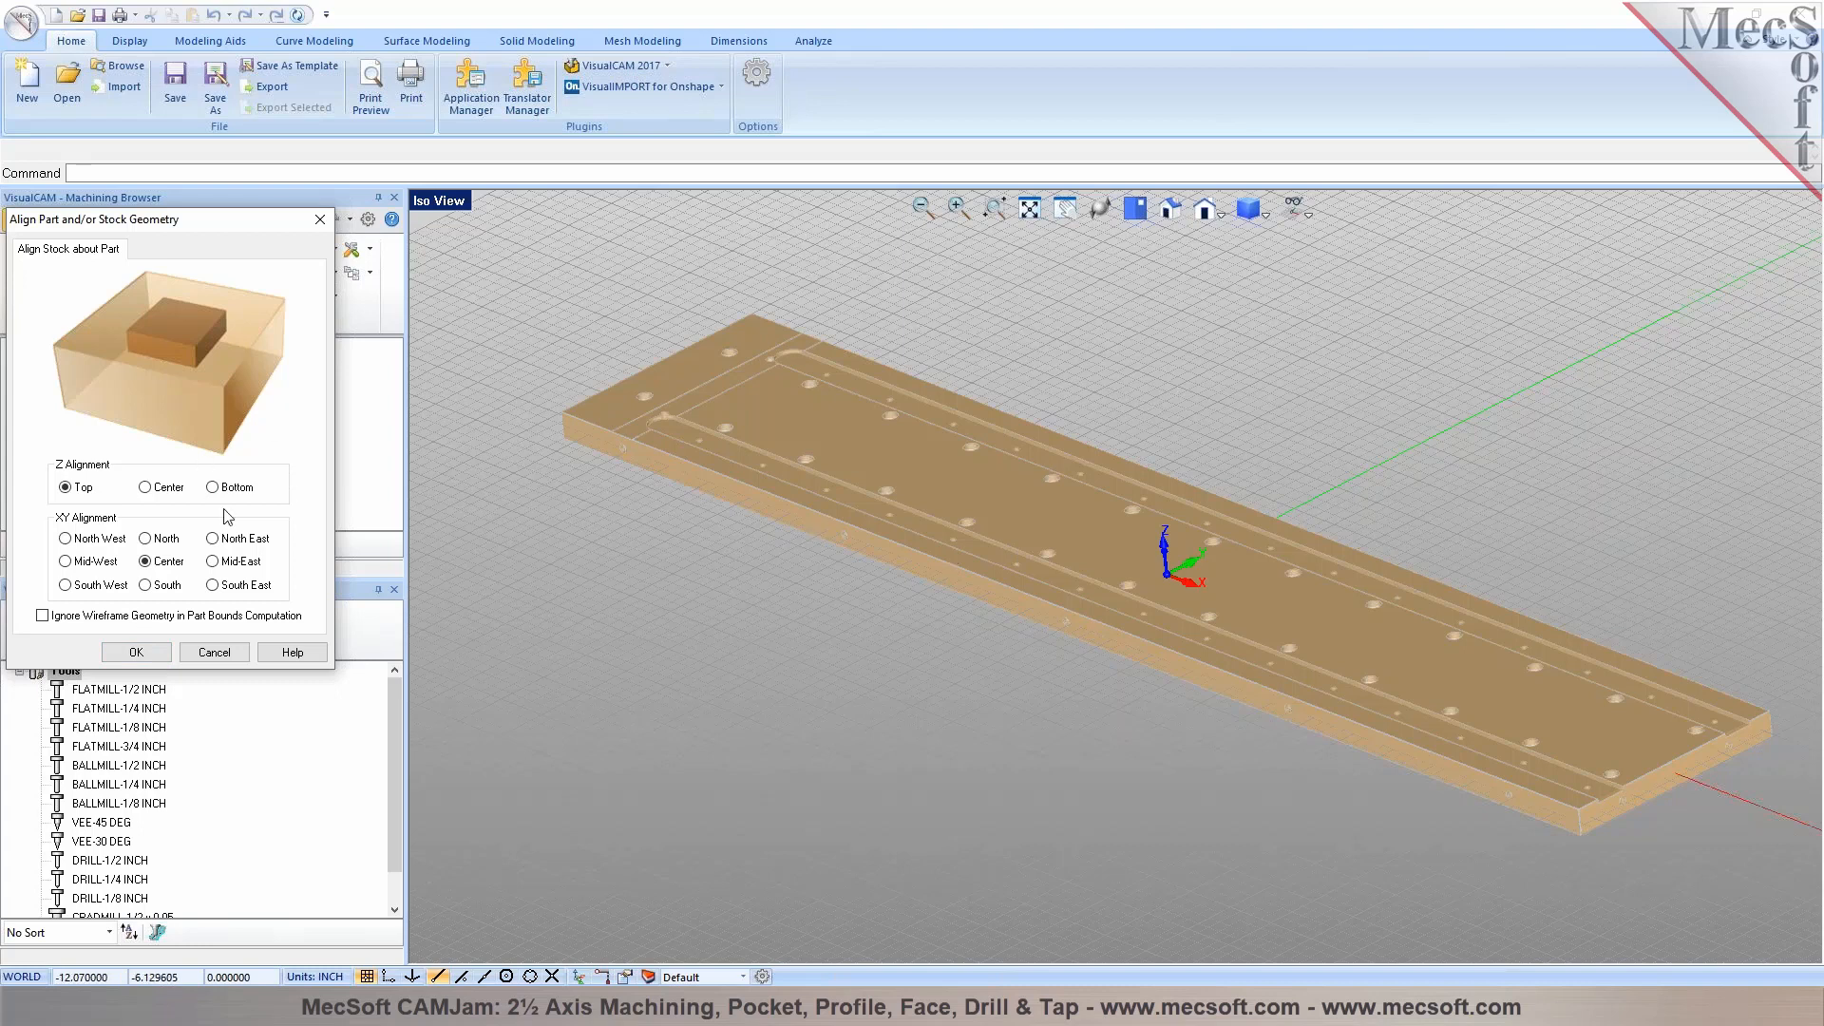
click(135, 652)
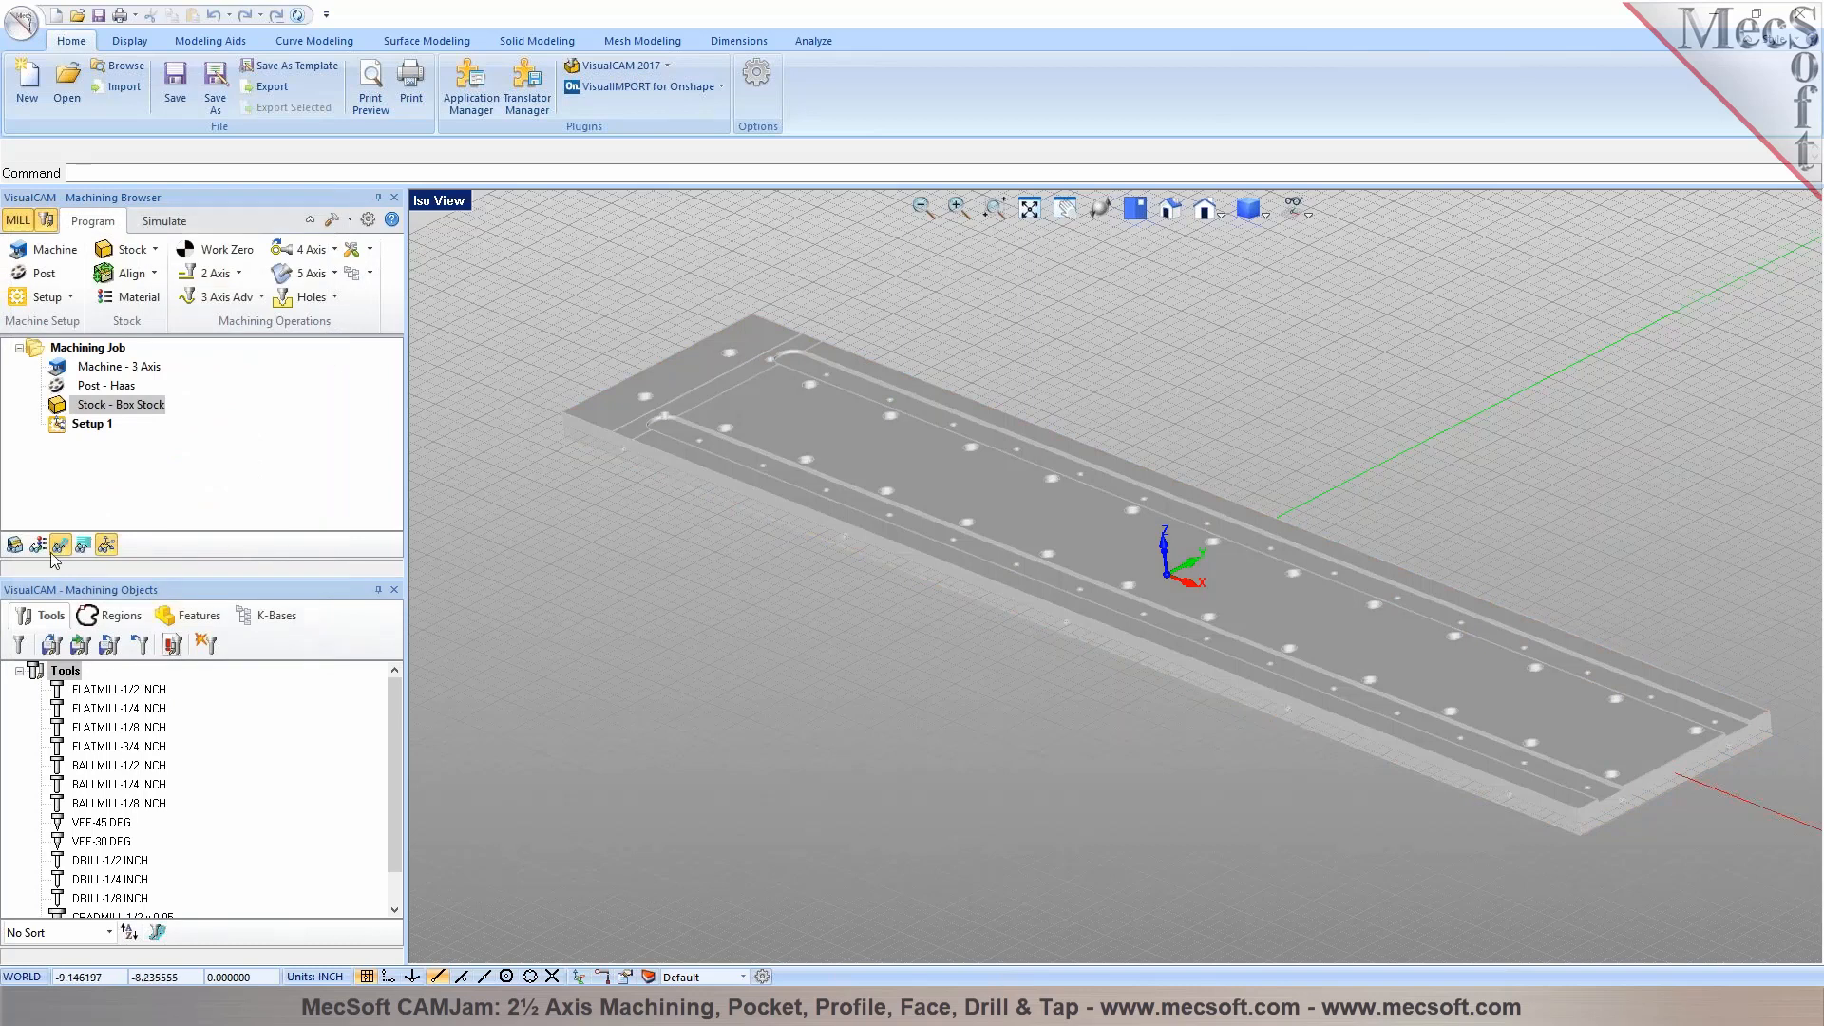
Display the box stock over the part and inspect it from above, at an angle and in the simulation display
click(14, 545)
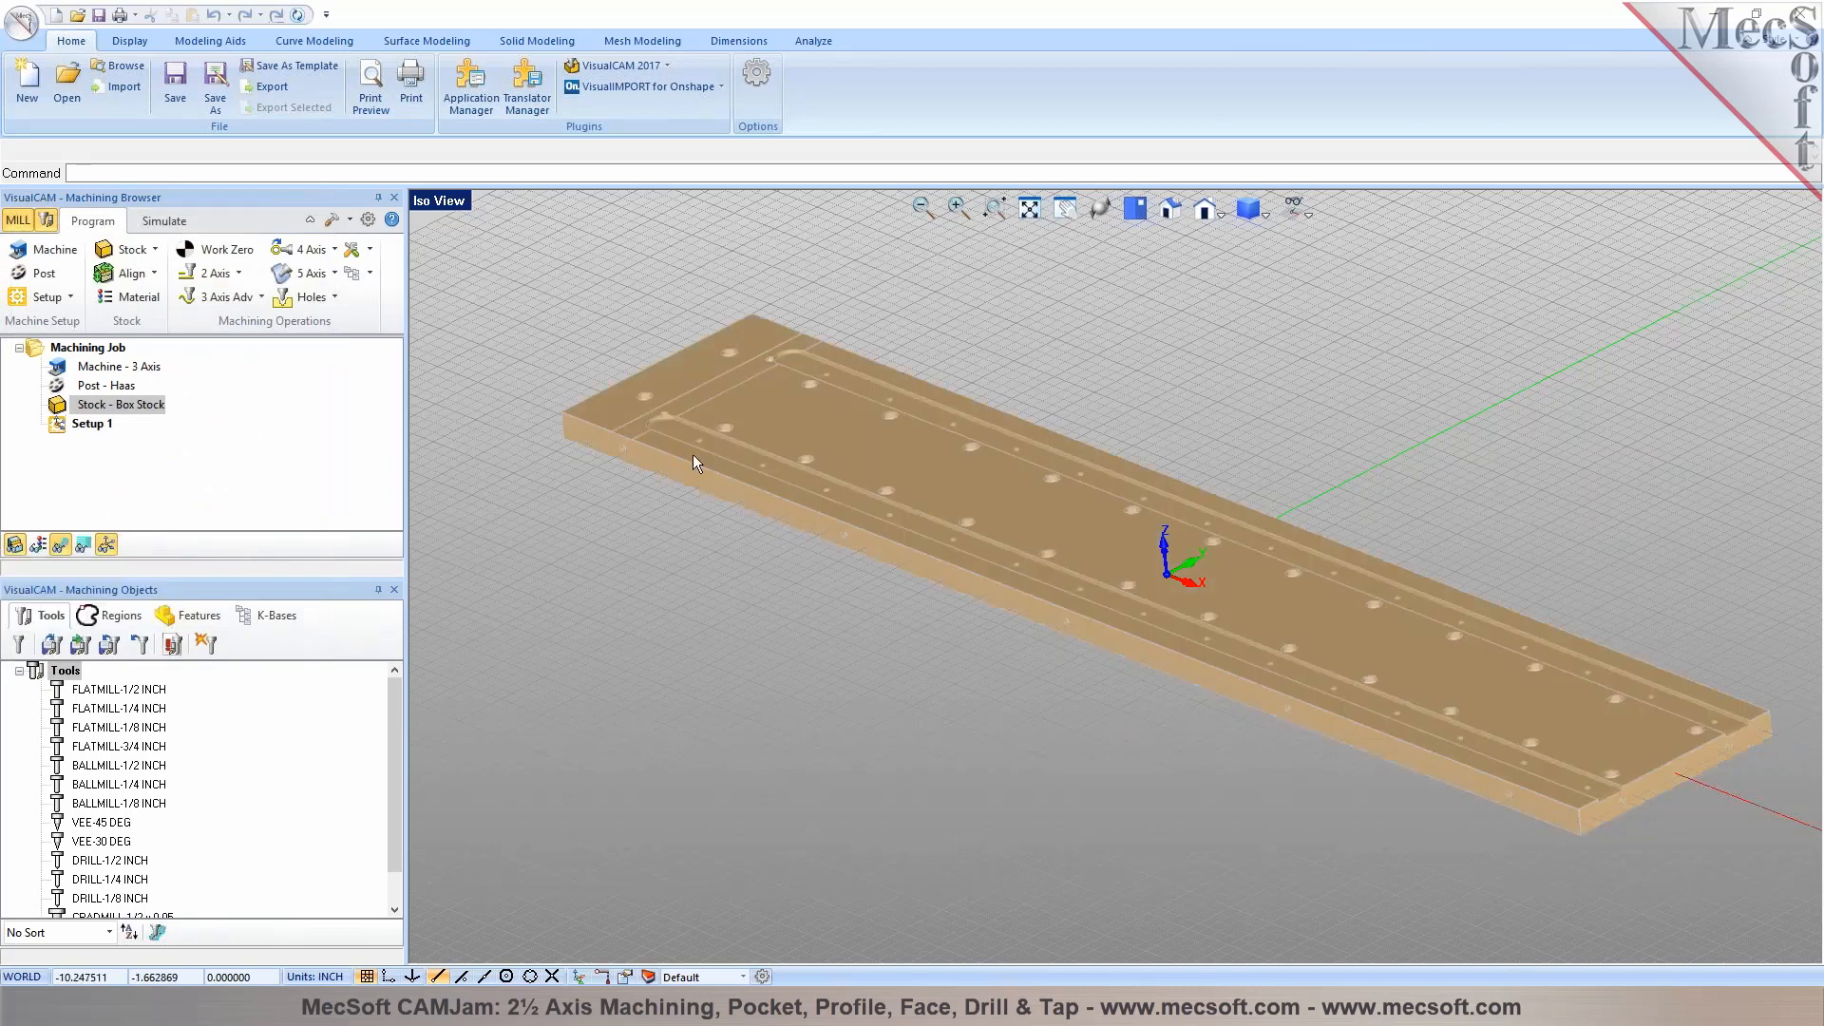
click(1136, 210)
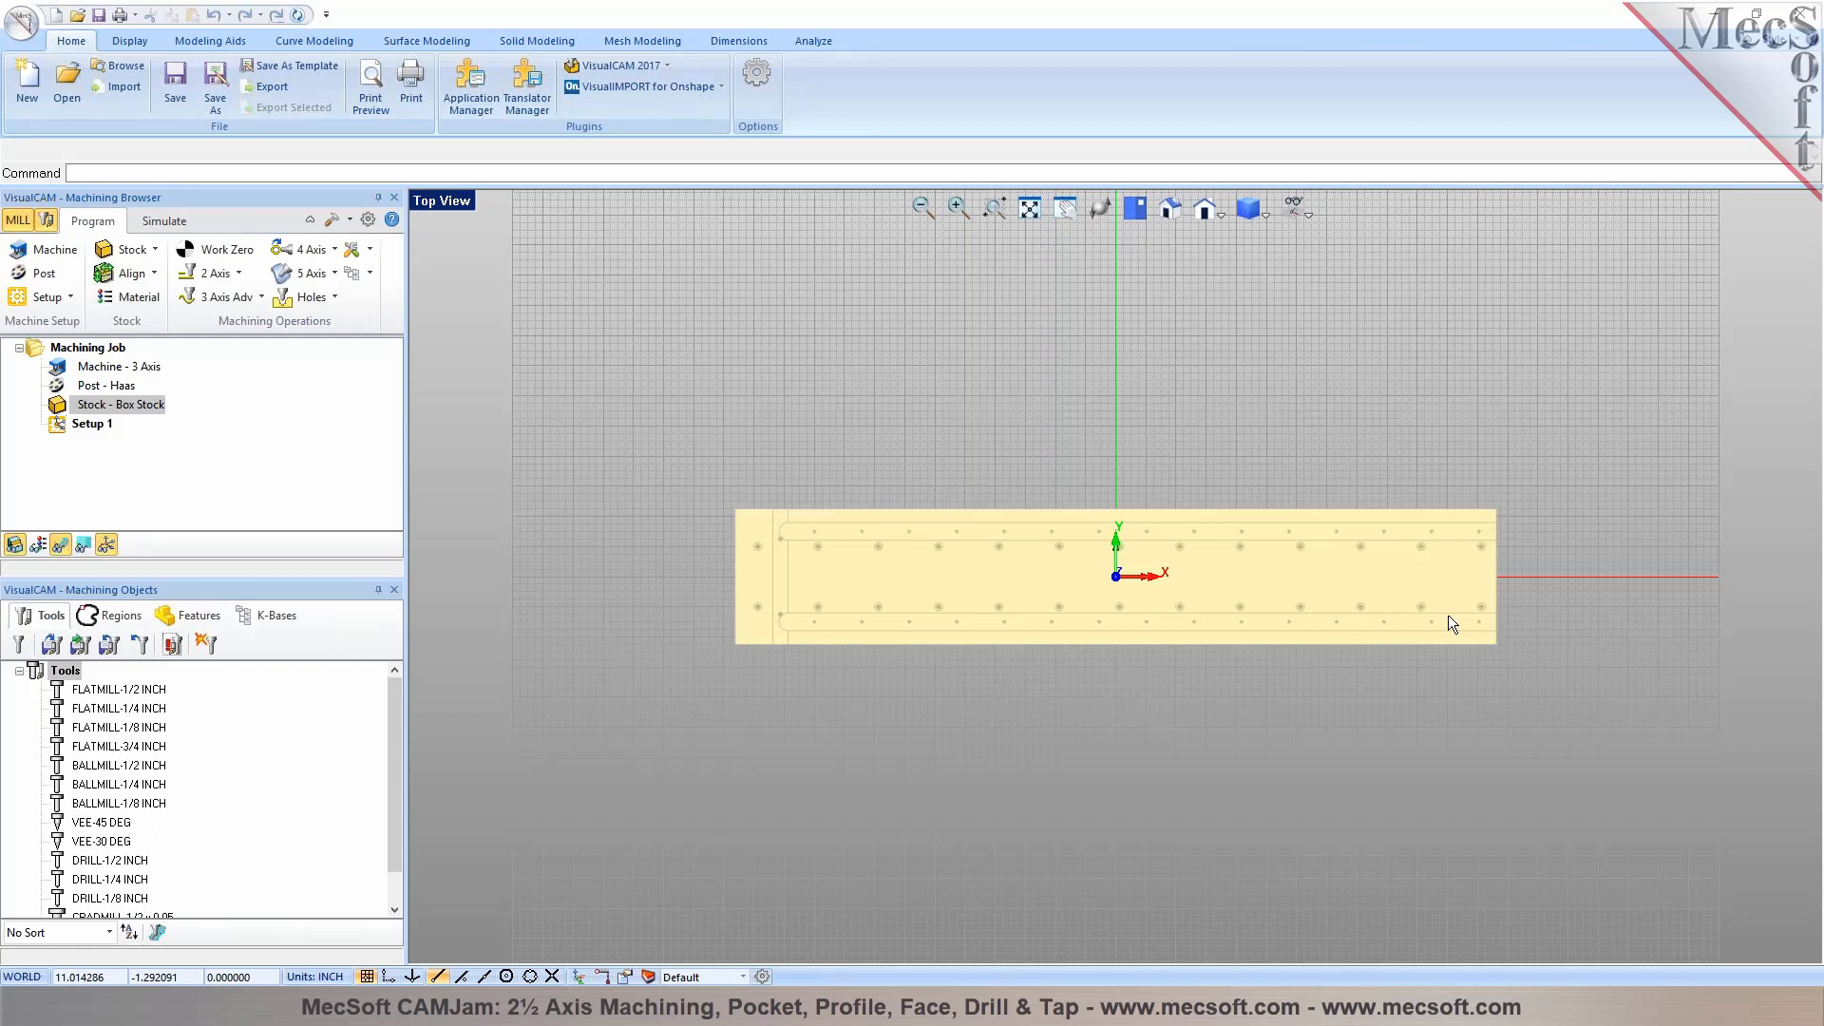
right_drag(1207, 705, 1189, 596)
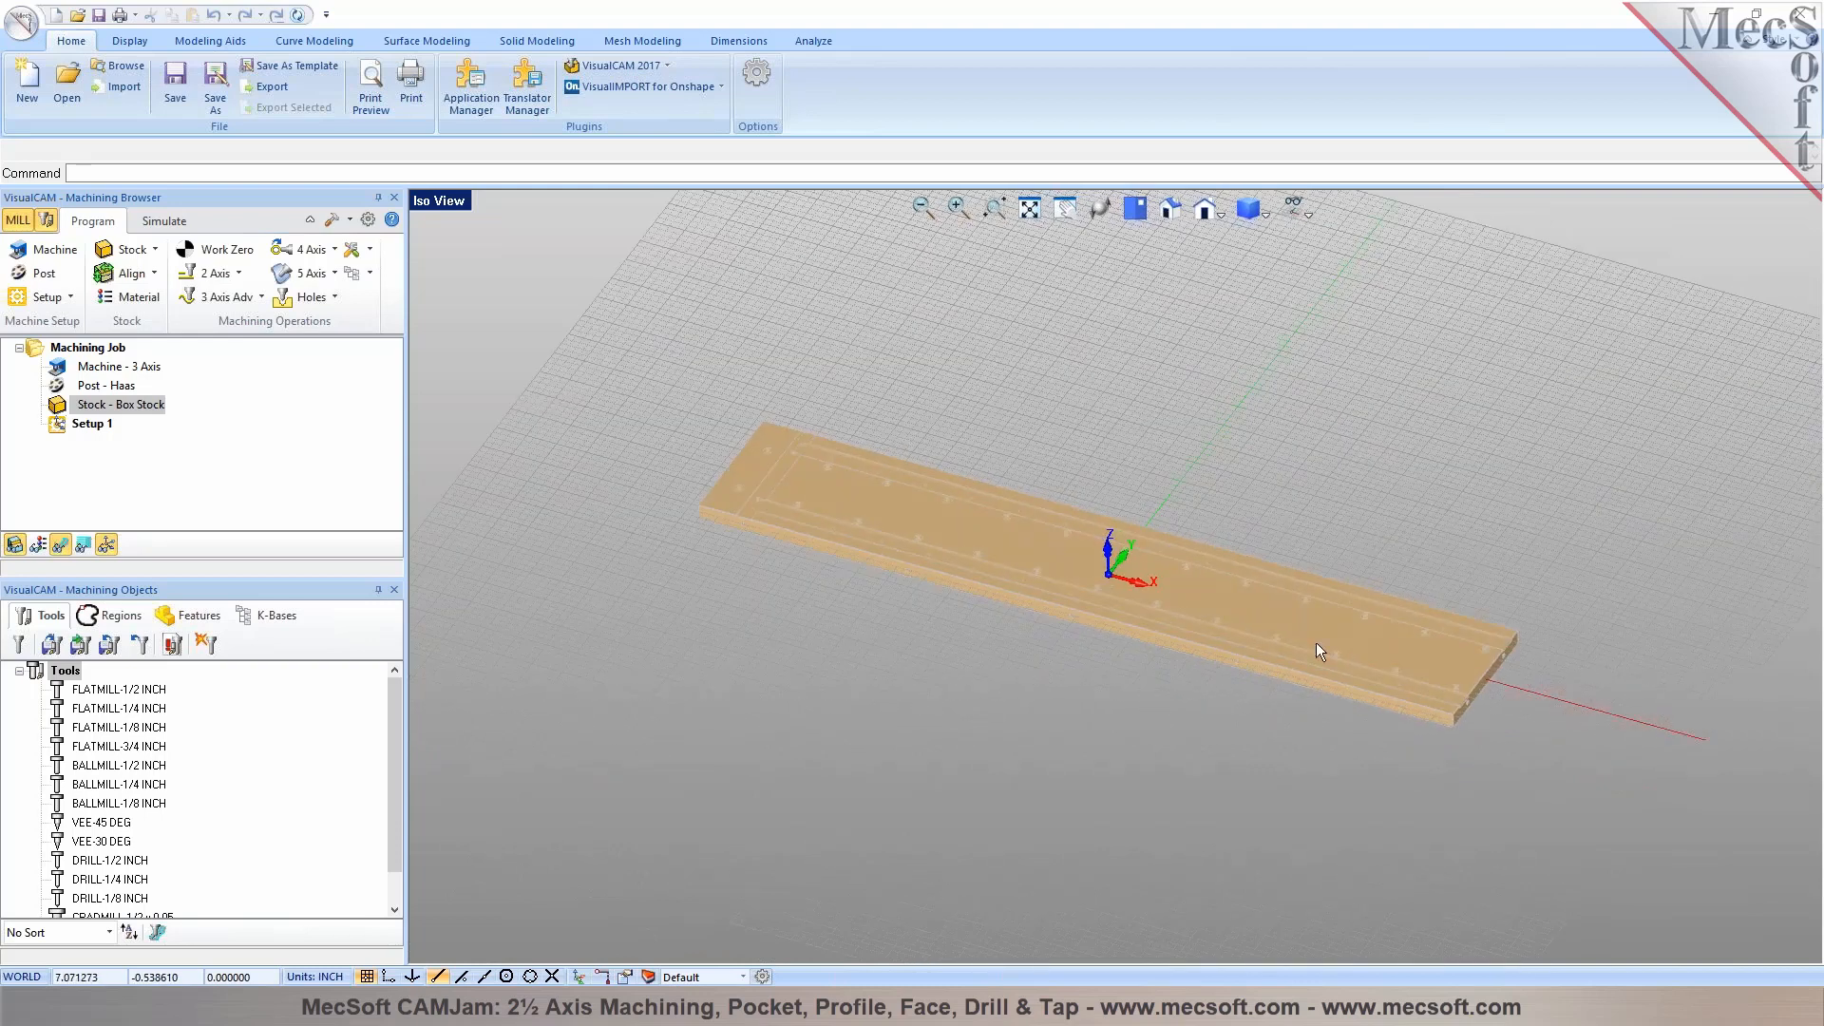
scroll(1090, 585, up, 3)
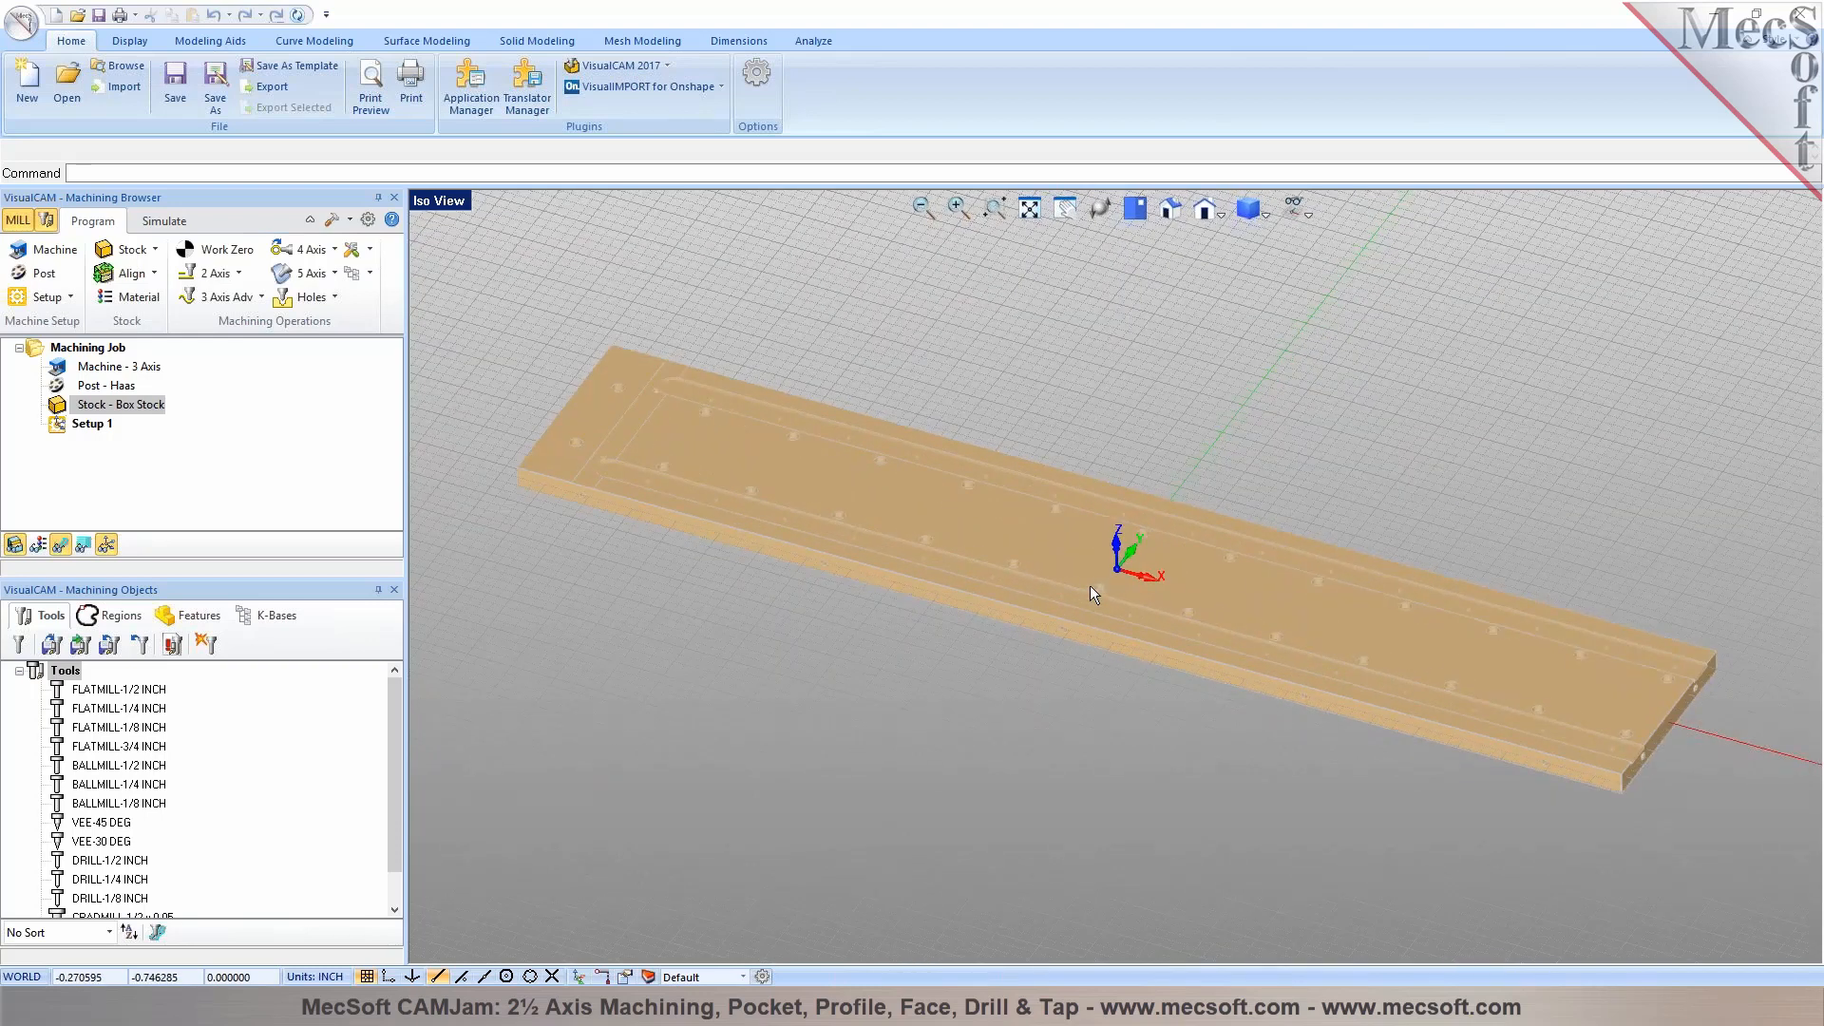
click(163, 222)
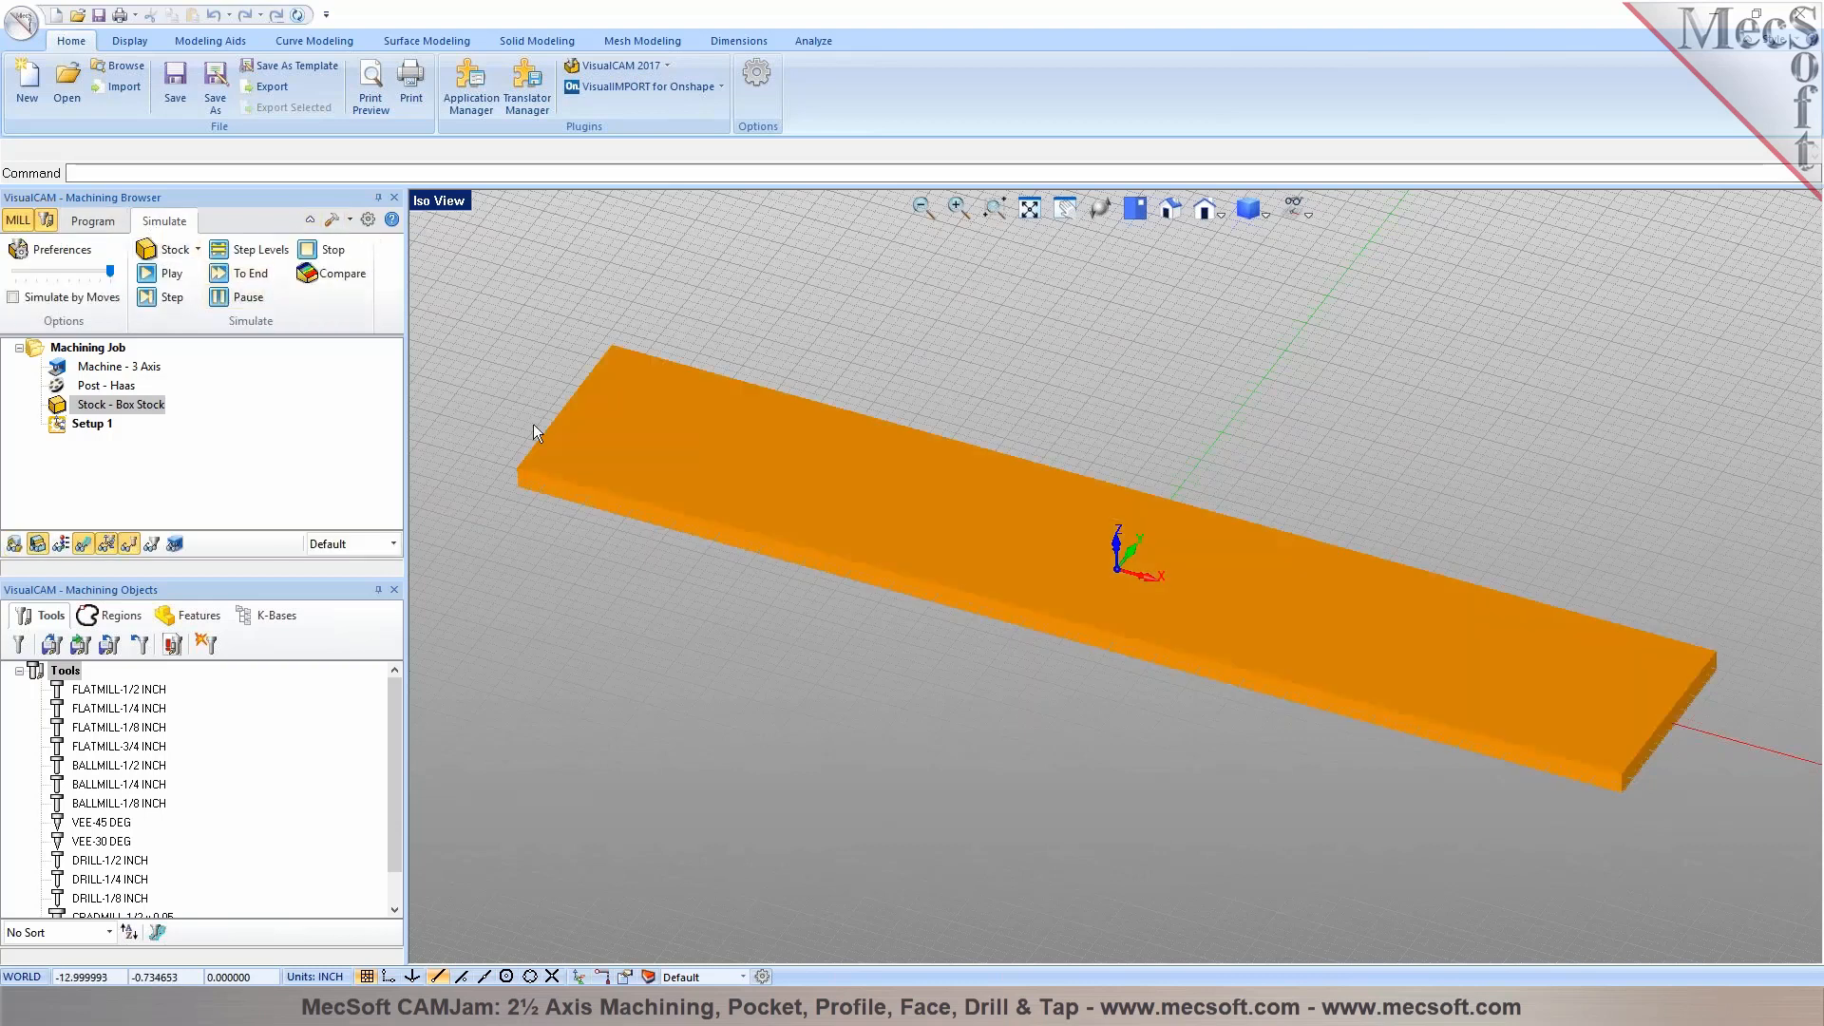
right_drag(1090, 791, 1099, 737)
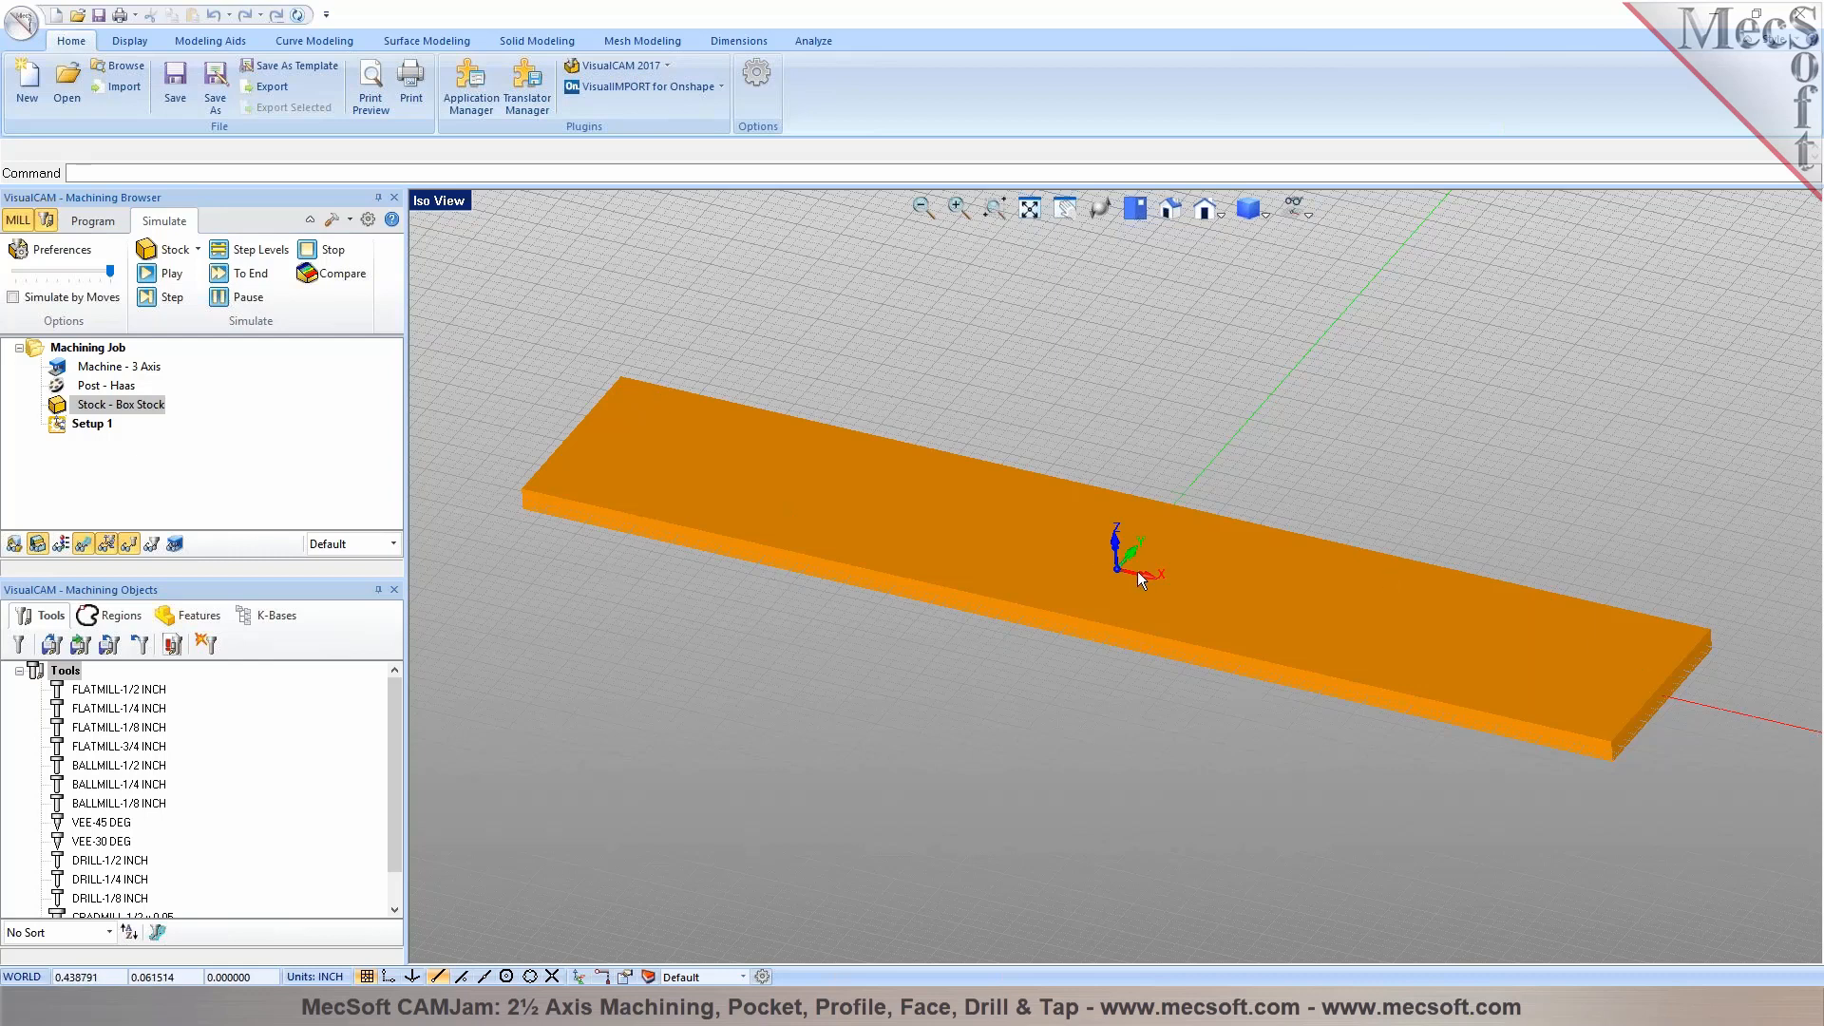
mouse_move(1072, 644)
right_down()
mouse_move(1092, 599)
mouse_move(1079, 639)
right_up()
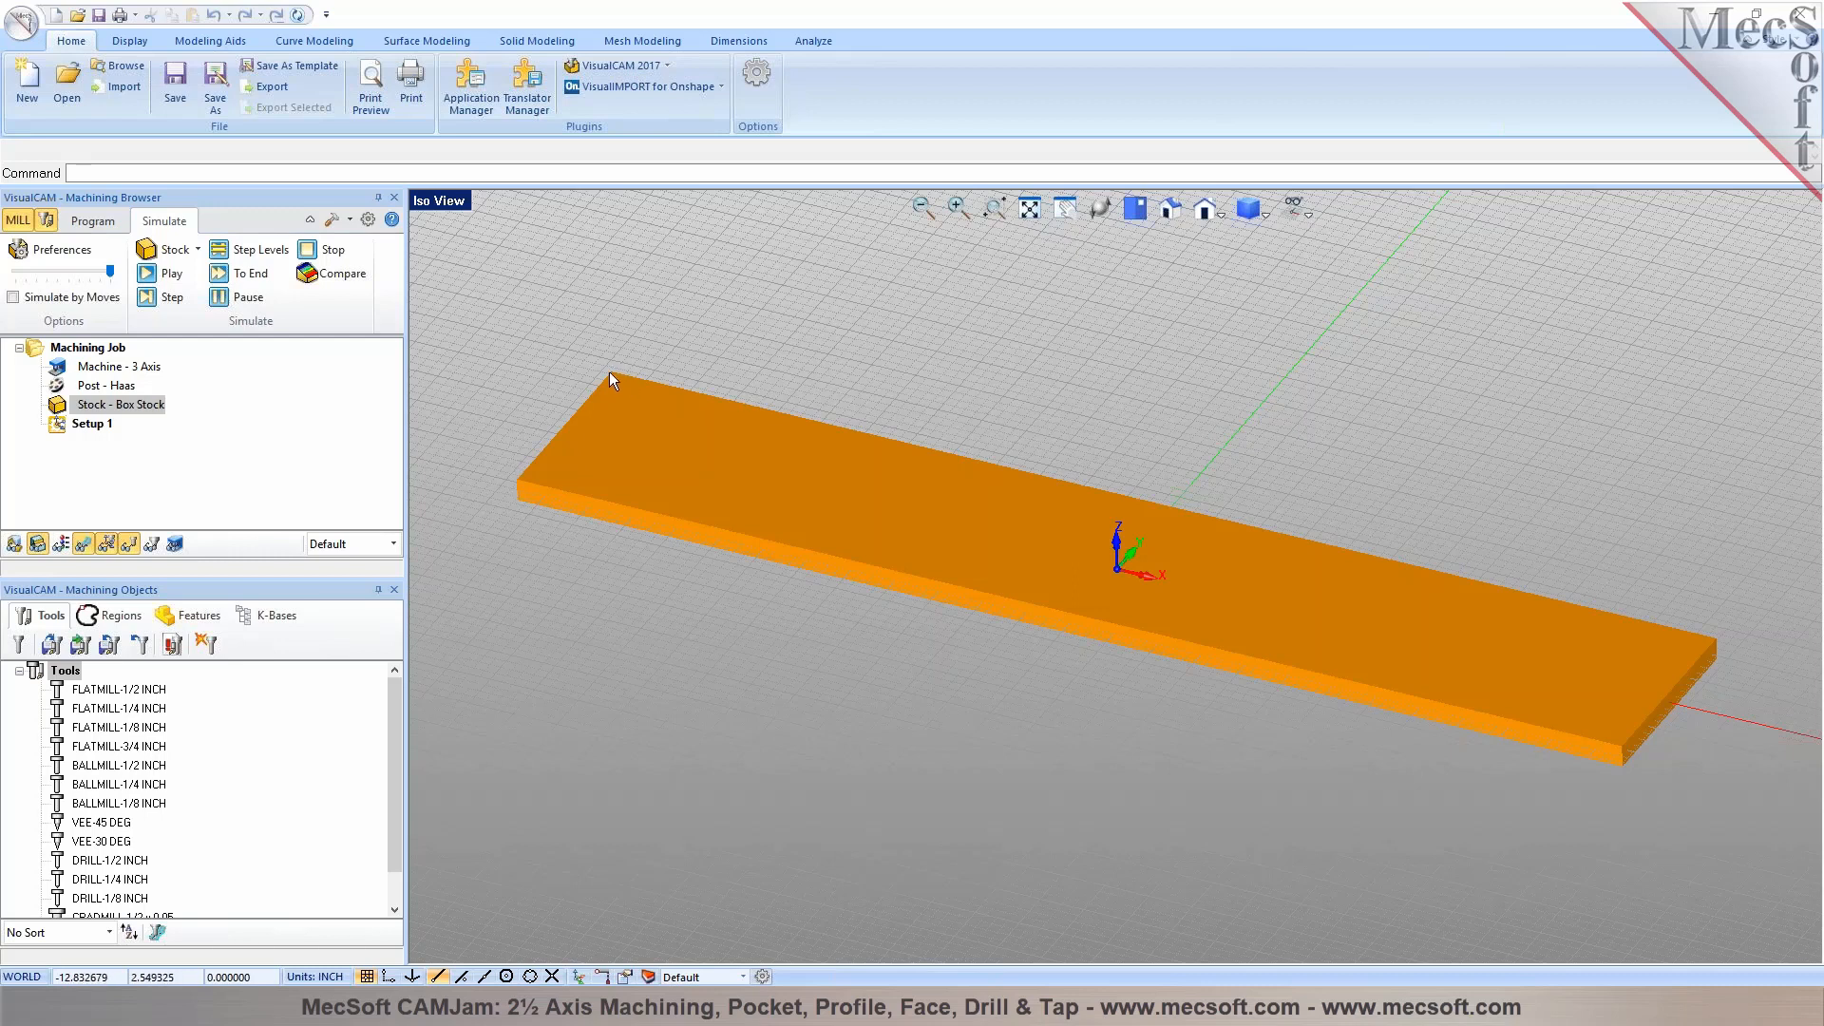
Set the world coordinate system origin to the stock box, with Highest Z as zero face and North West as zero position
click(92, 220)
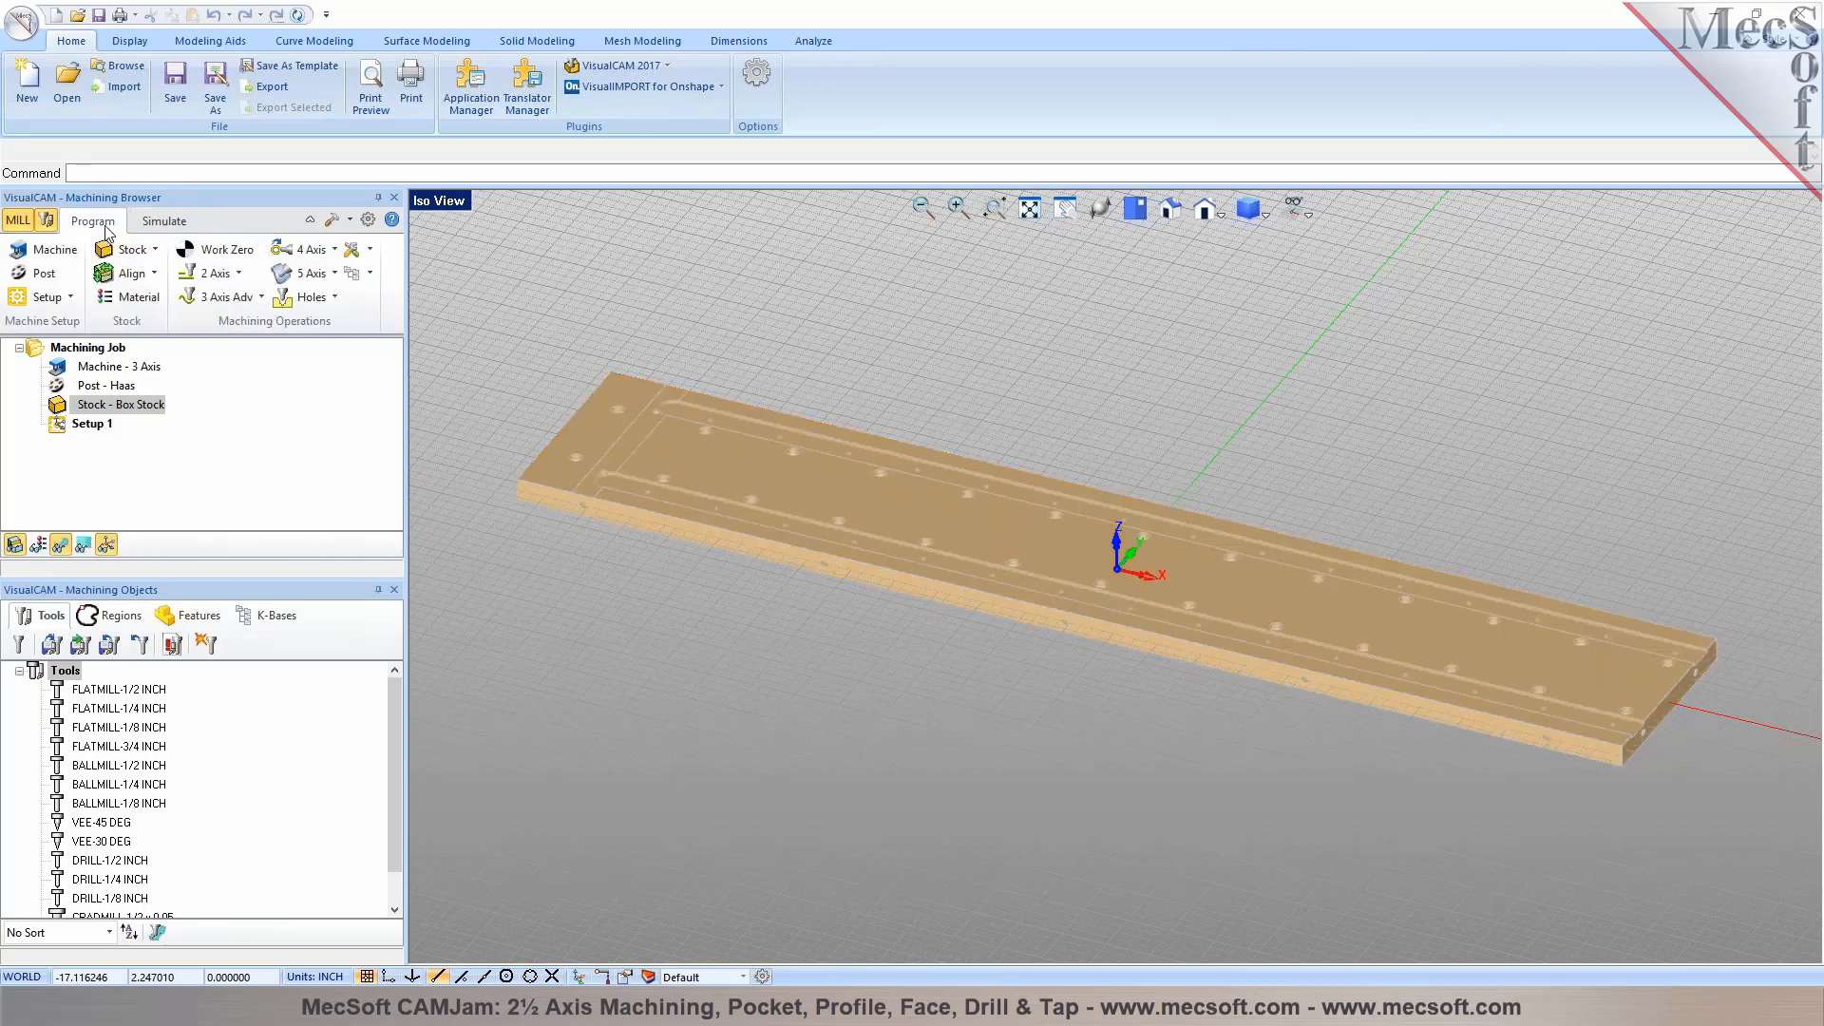
click(153, 274)
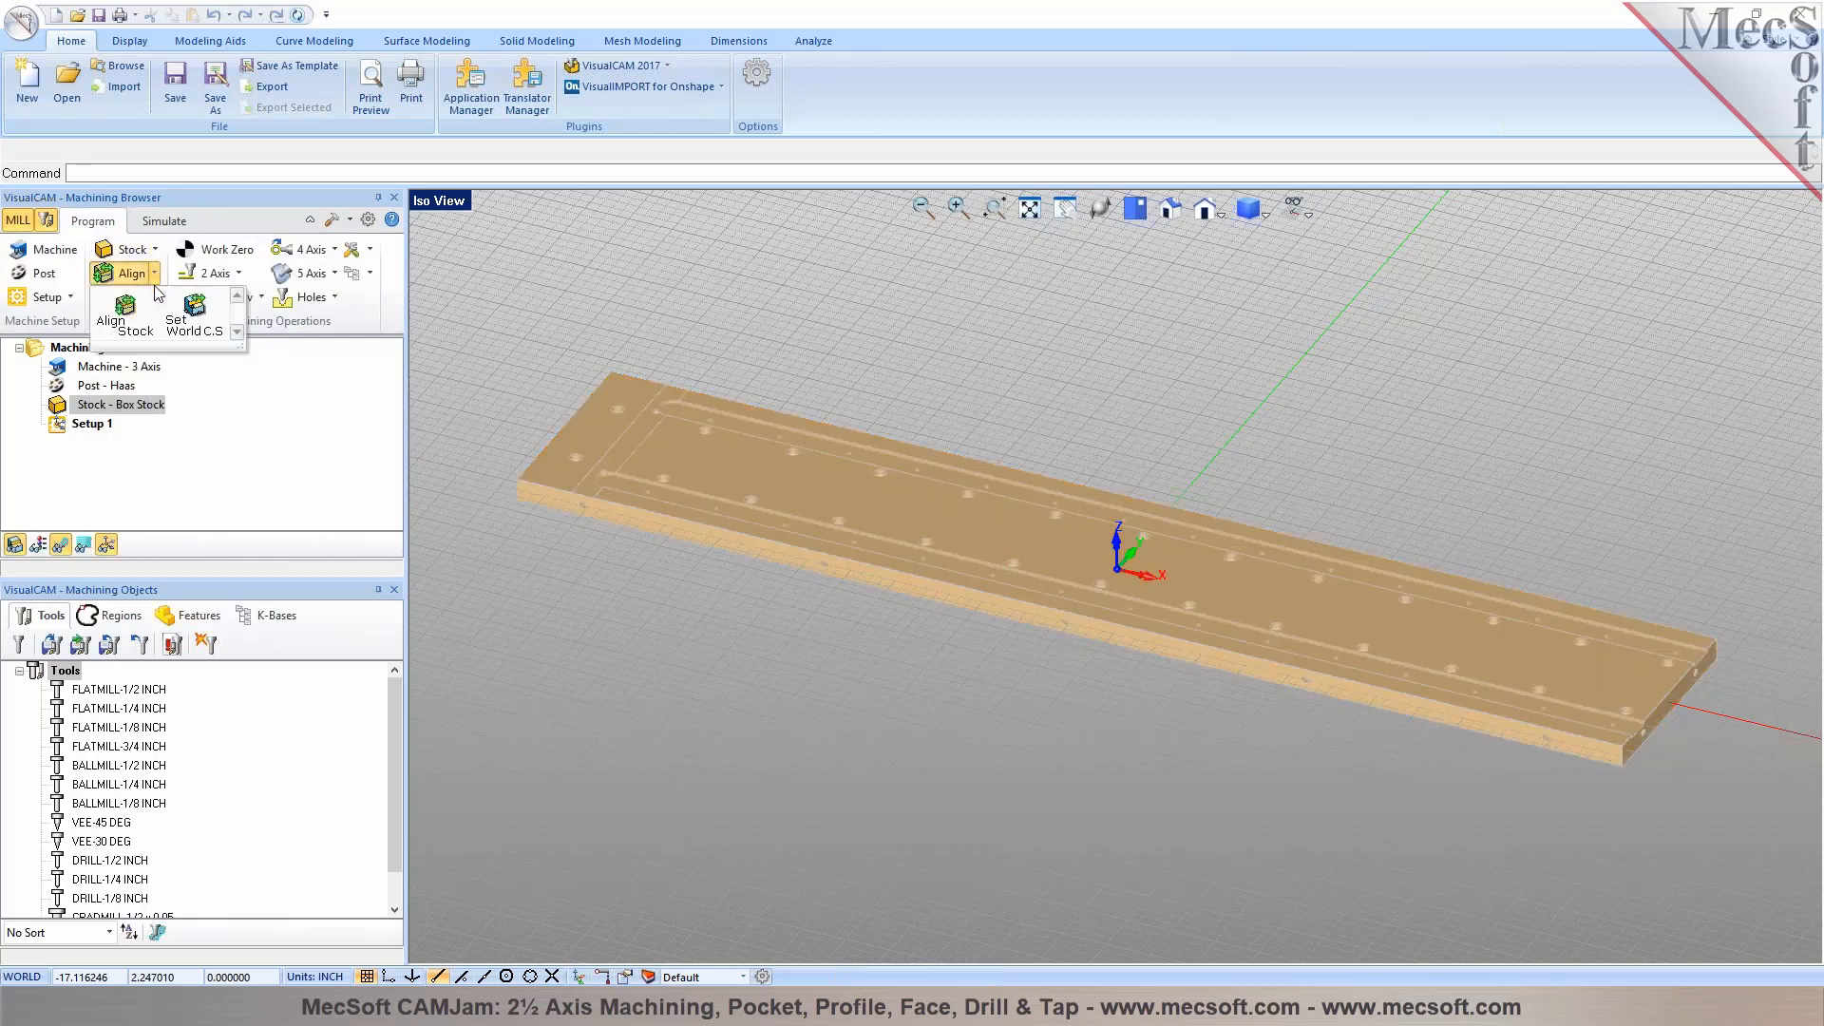
click(193, 328)
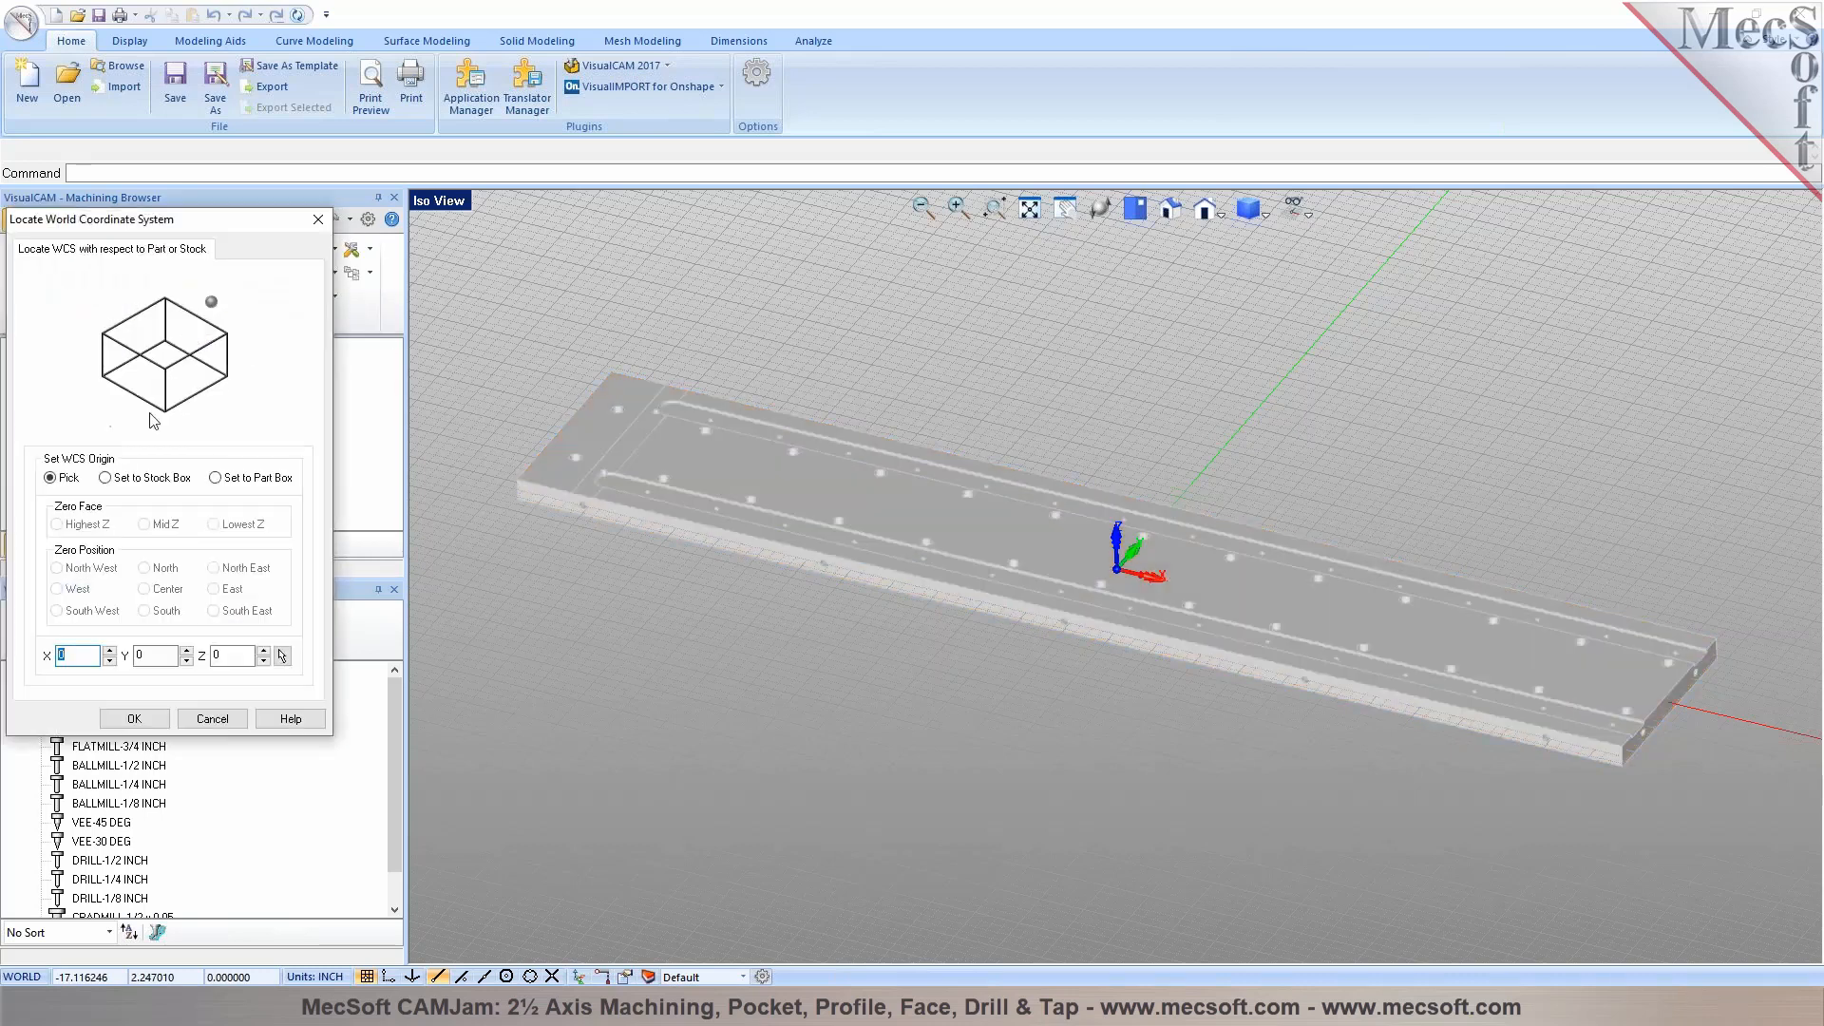
click(131, 486)
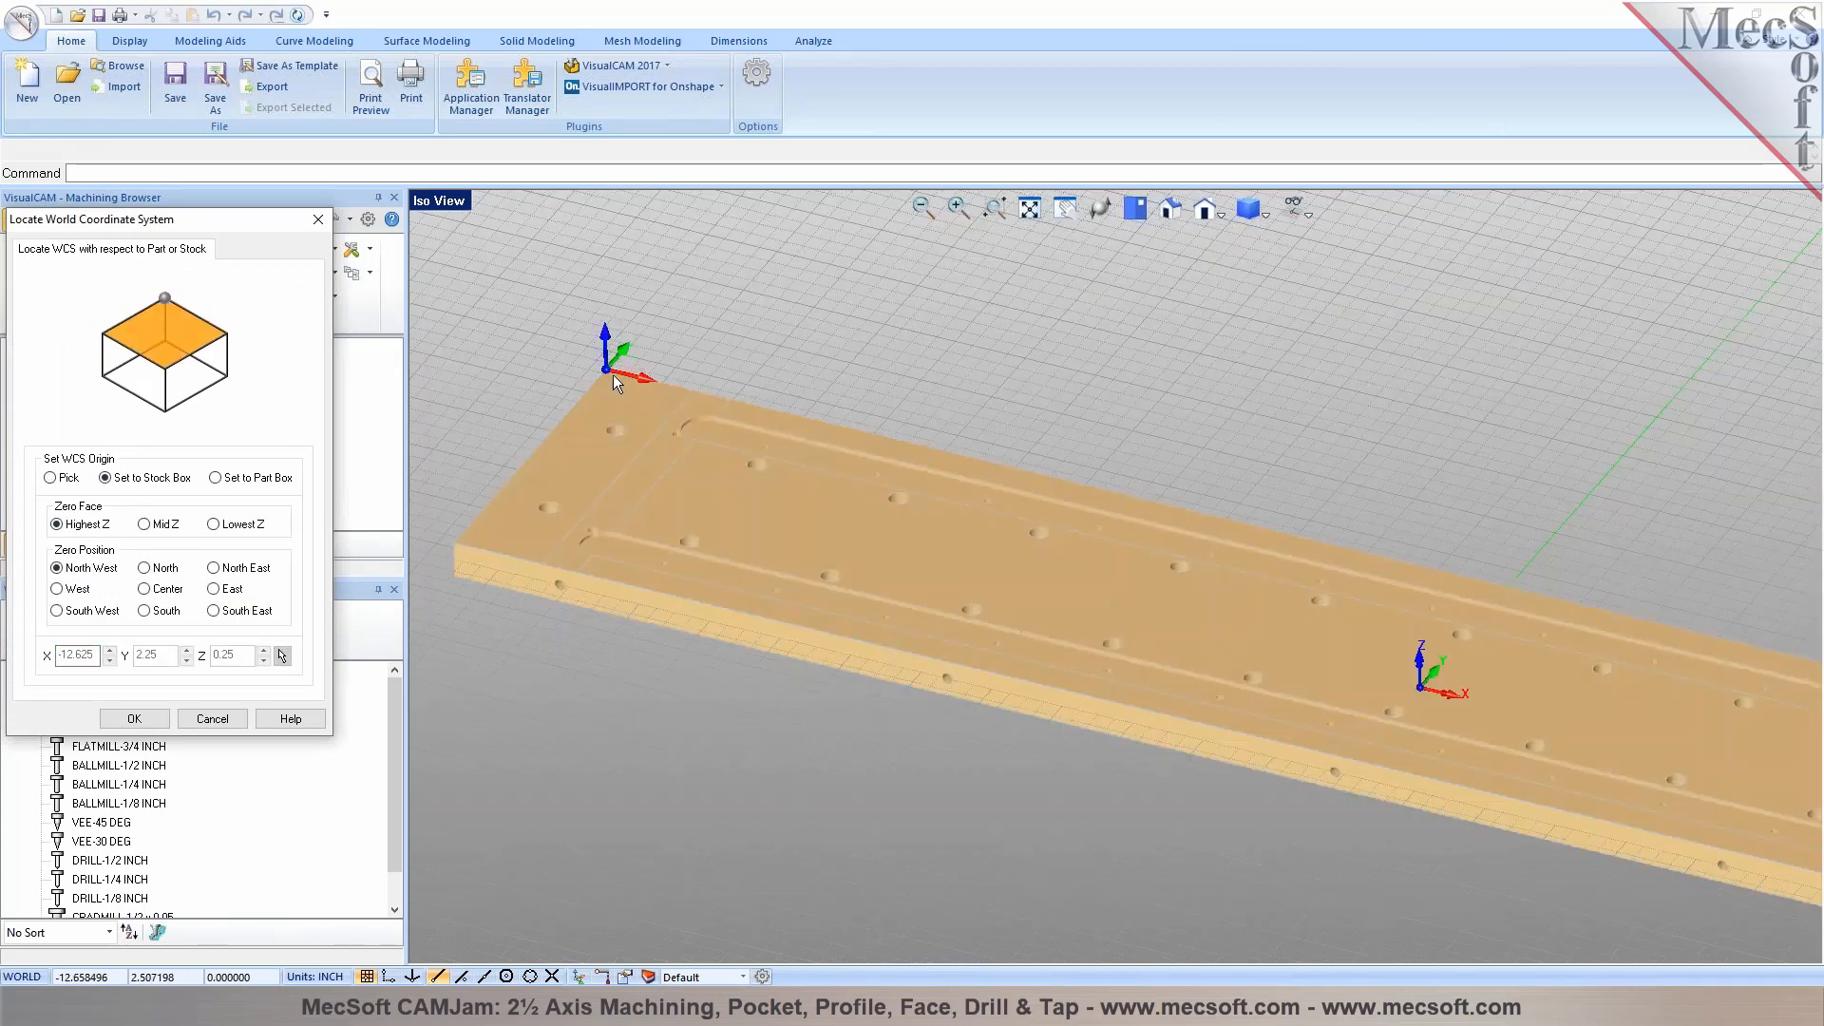
scroll(605, 373, up, 6)
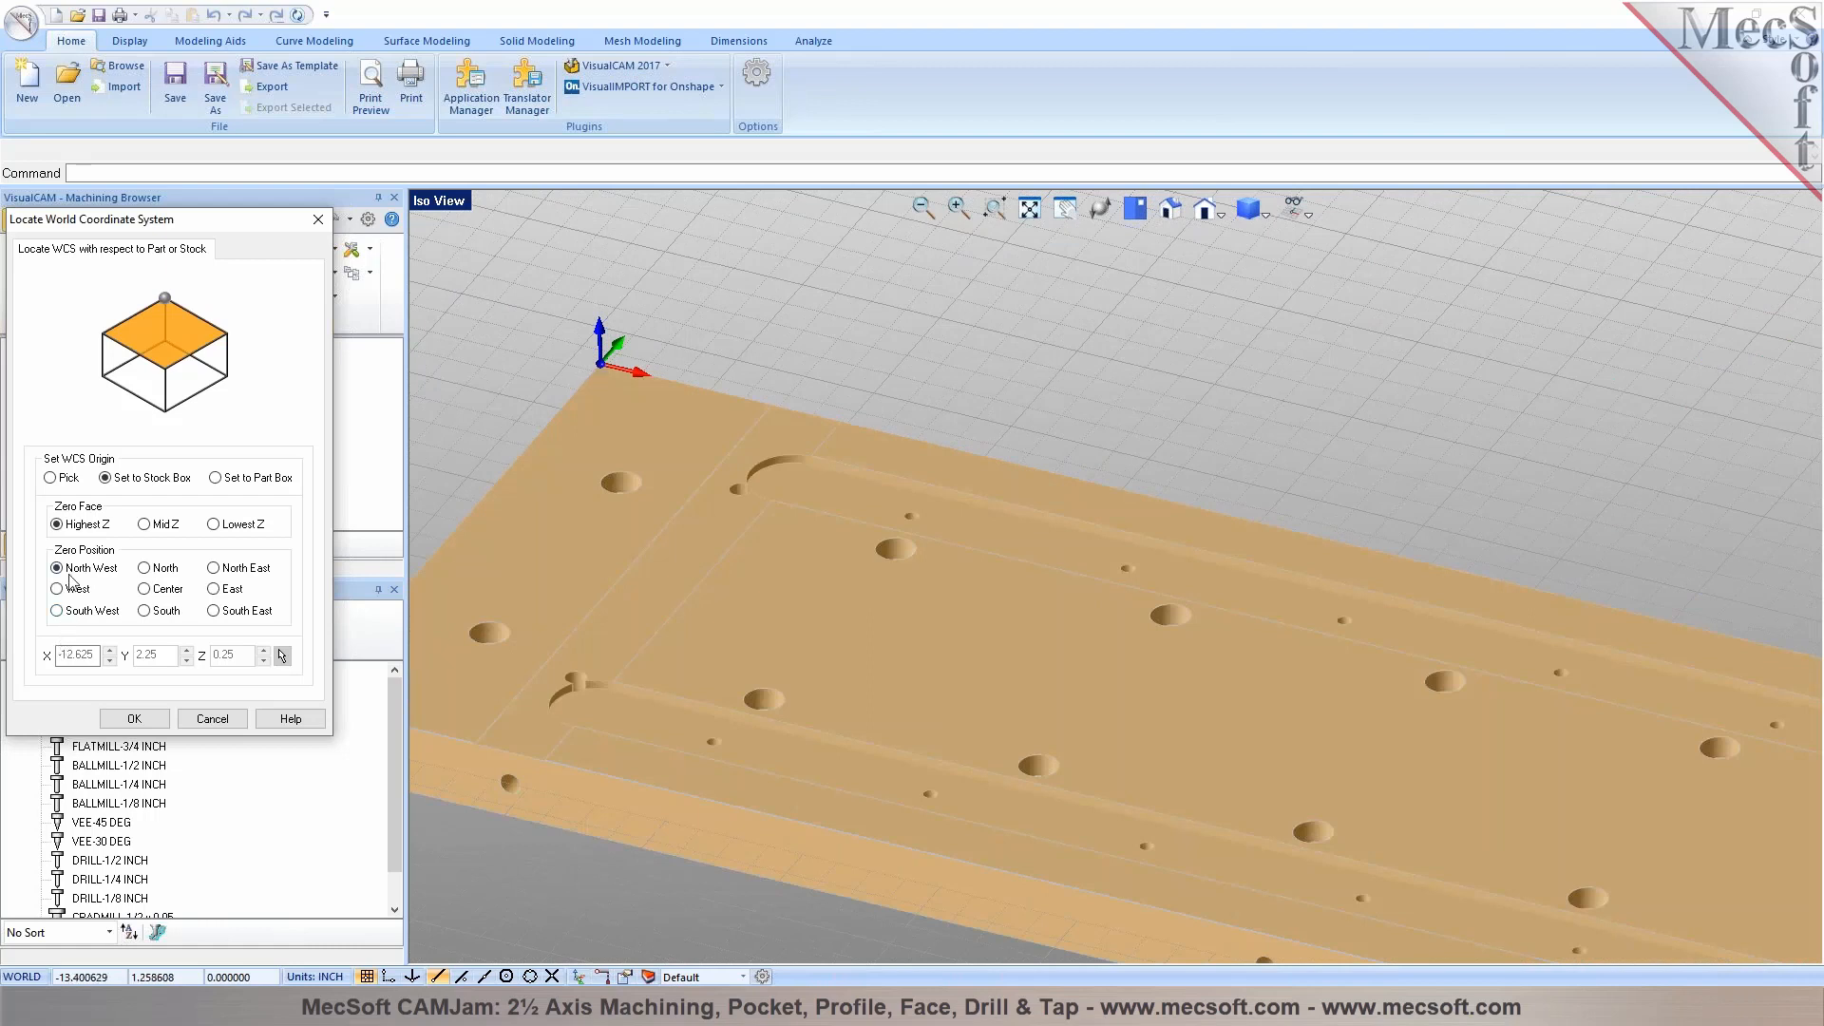
scroll(920, 509, down, 10)
middle_drag(761, 595, 931, 598)
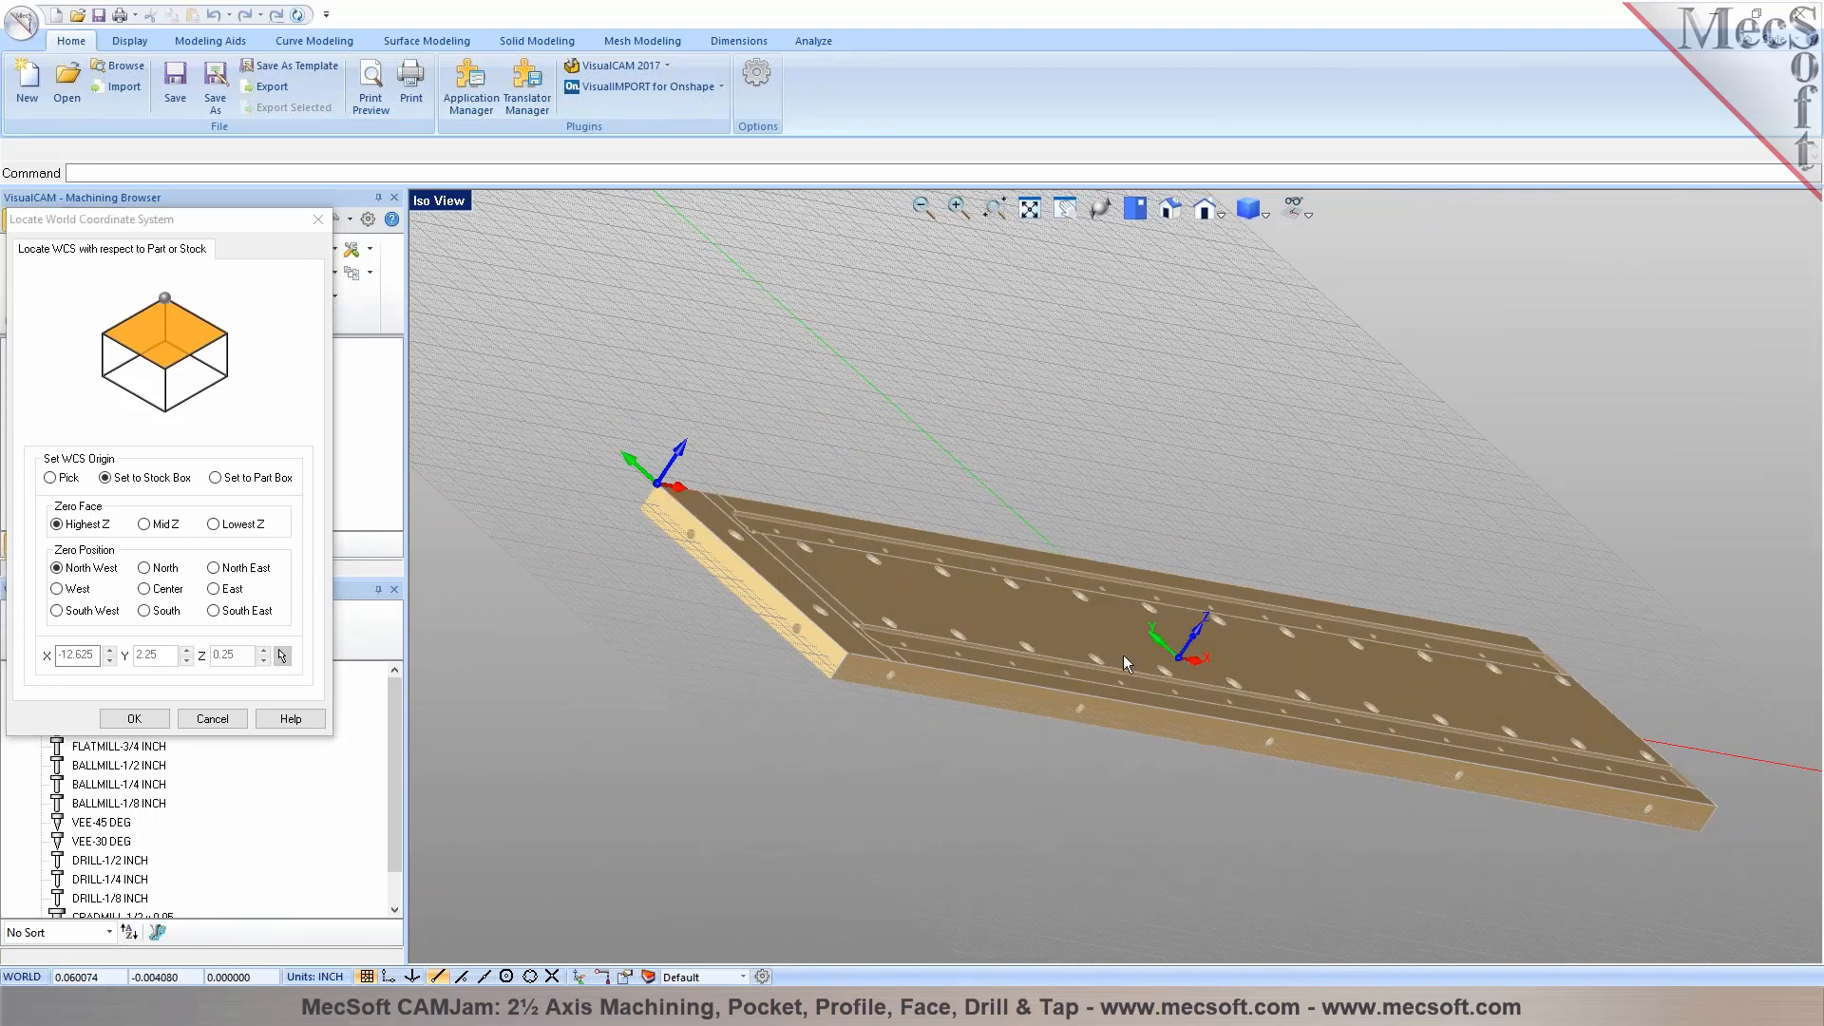
click(133, 719)
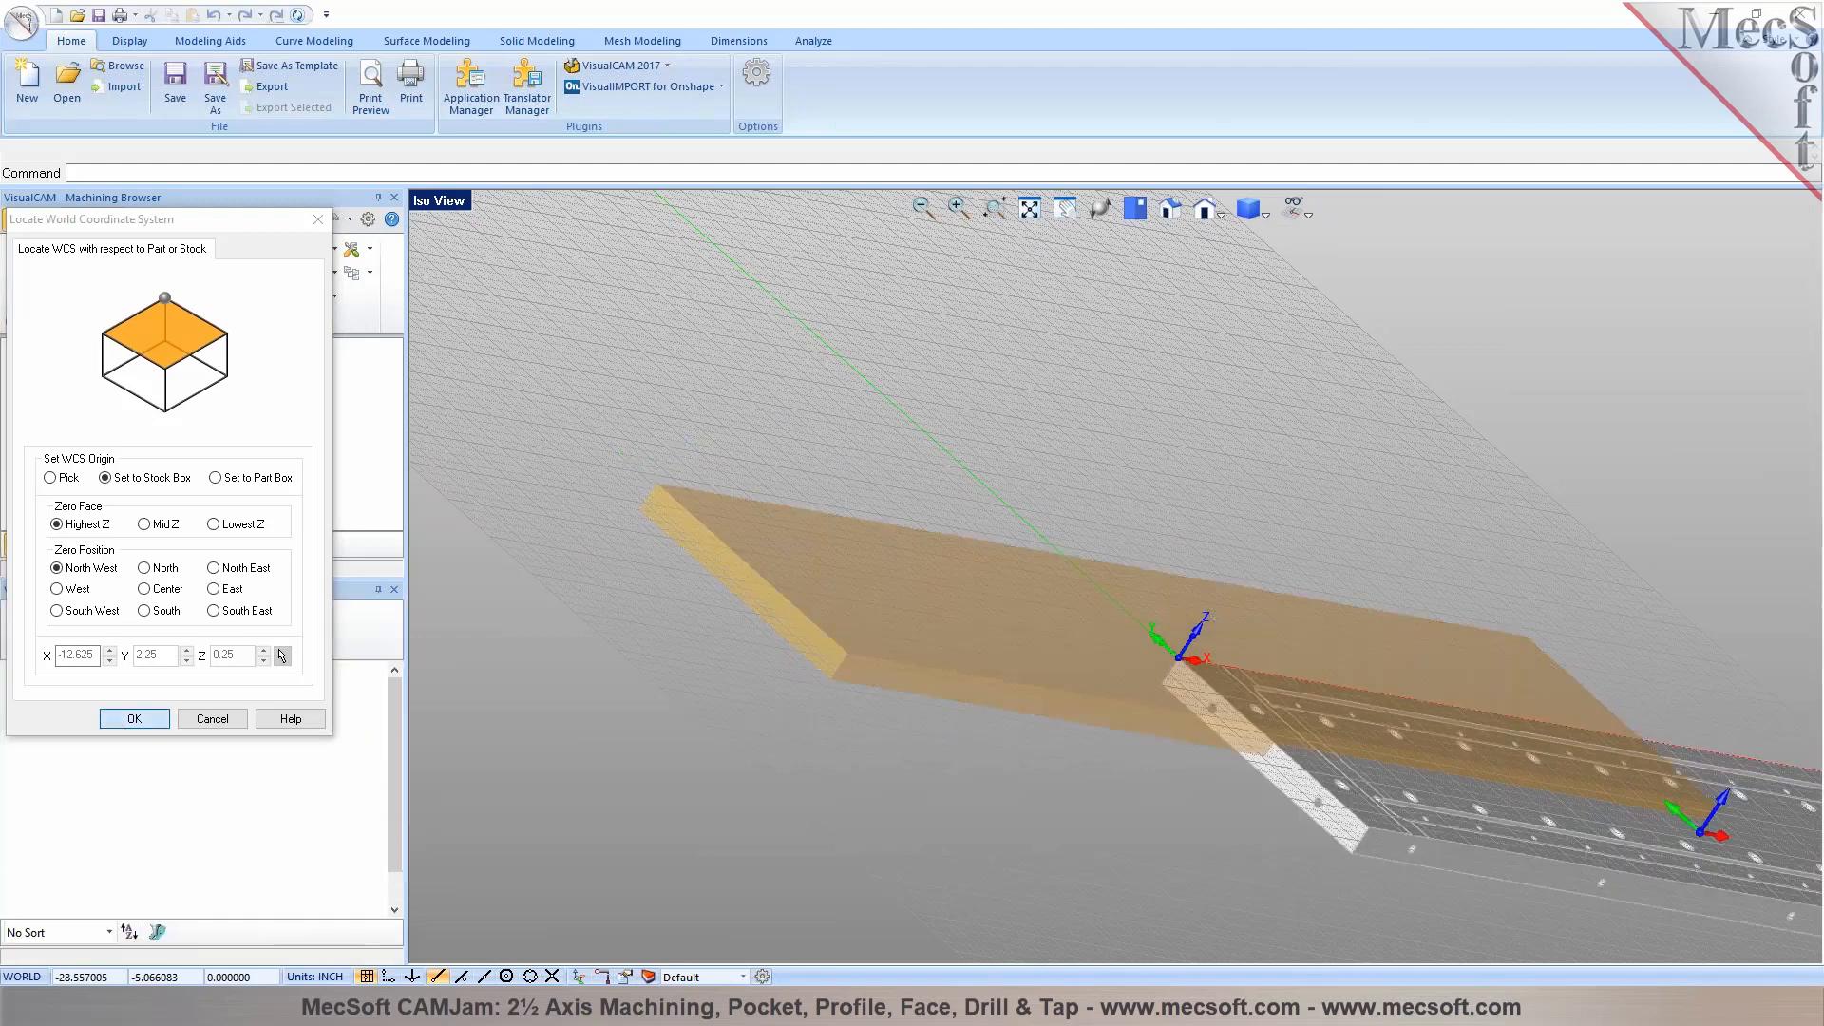
Hide the stock and the grid so that only the plate is displayed in an angled view
middle_drag(1123, 254, 746, 523)
middle_drag(829, 669, 828, 513)
click(1300, 211)
click(1326, 235)
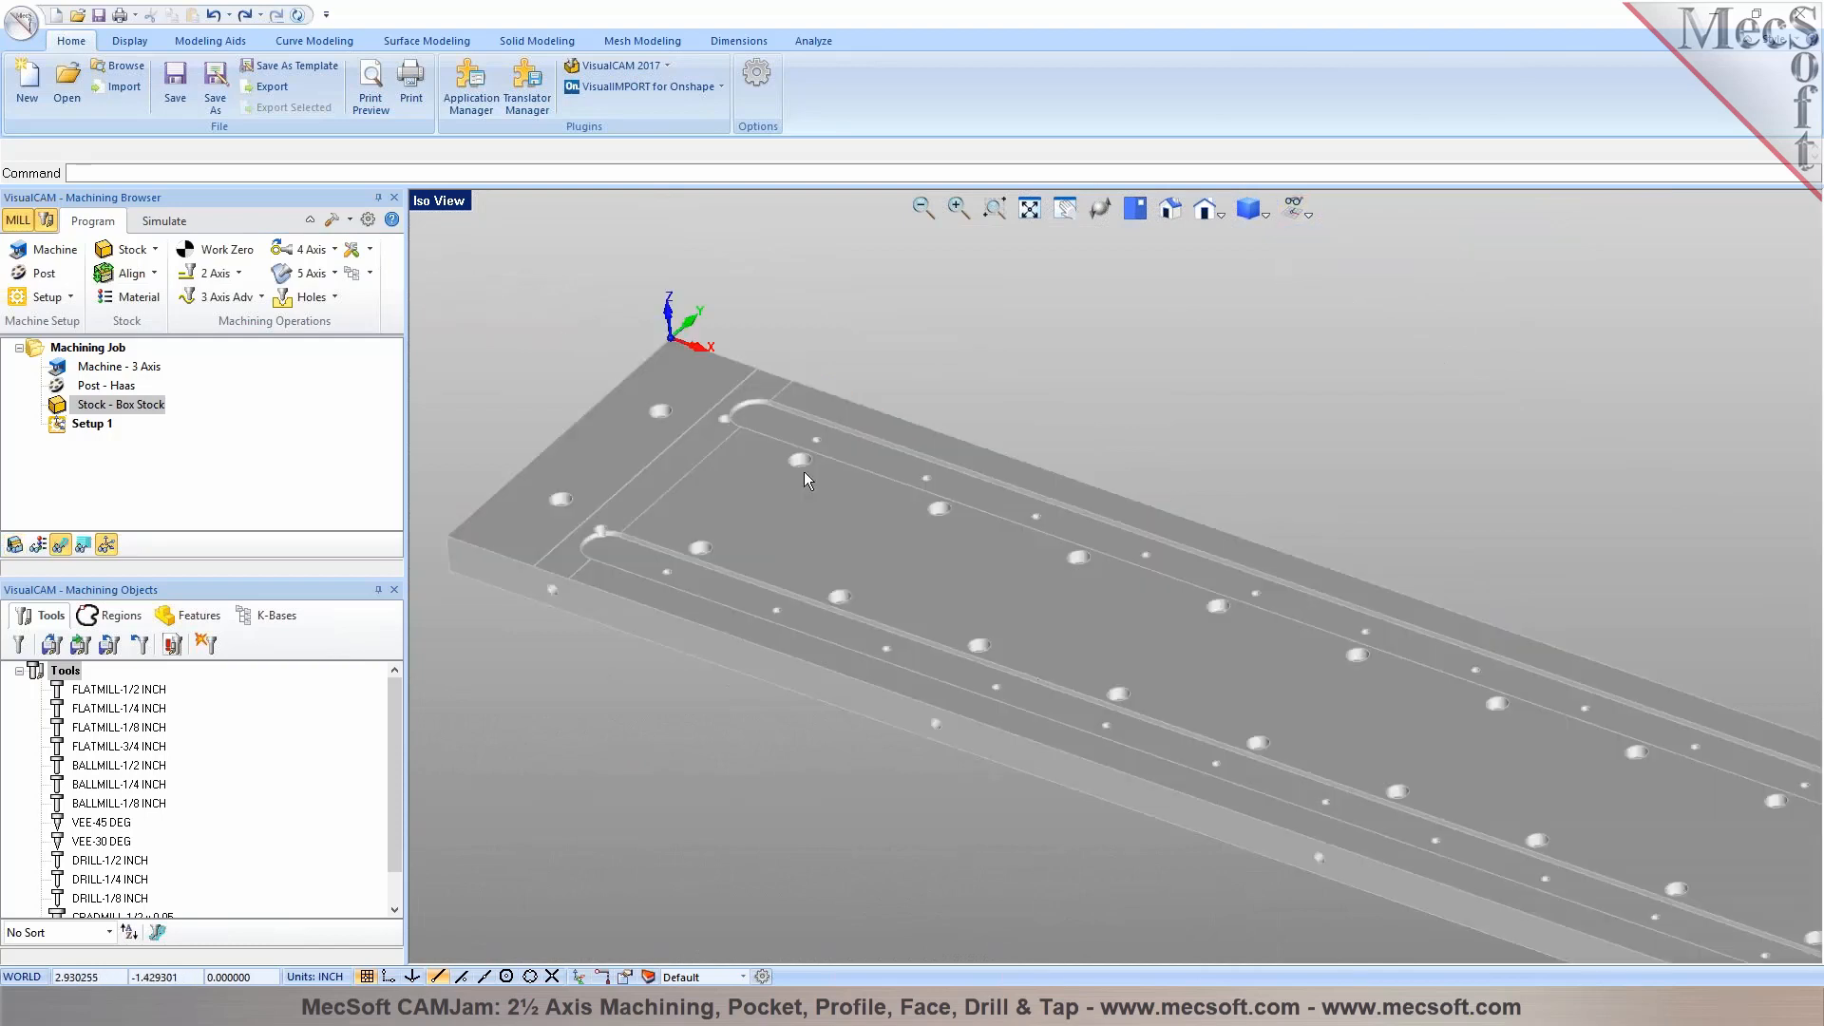
Examine the two long slots, their rounded ends and the adjoining corner holes near the plate's origin end
scroll(682, 466, up, 2)
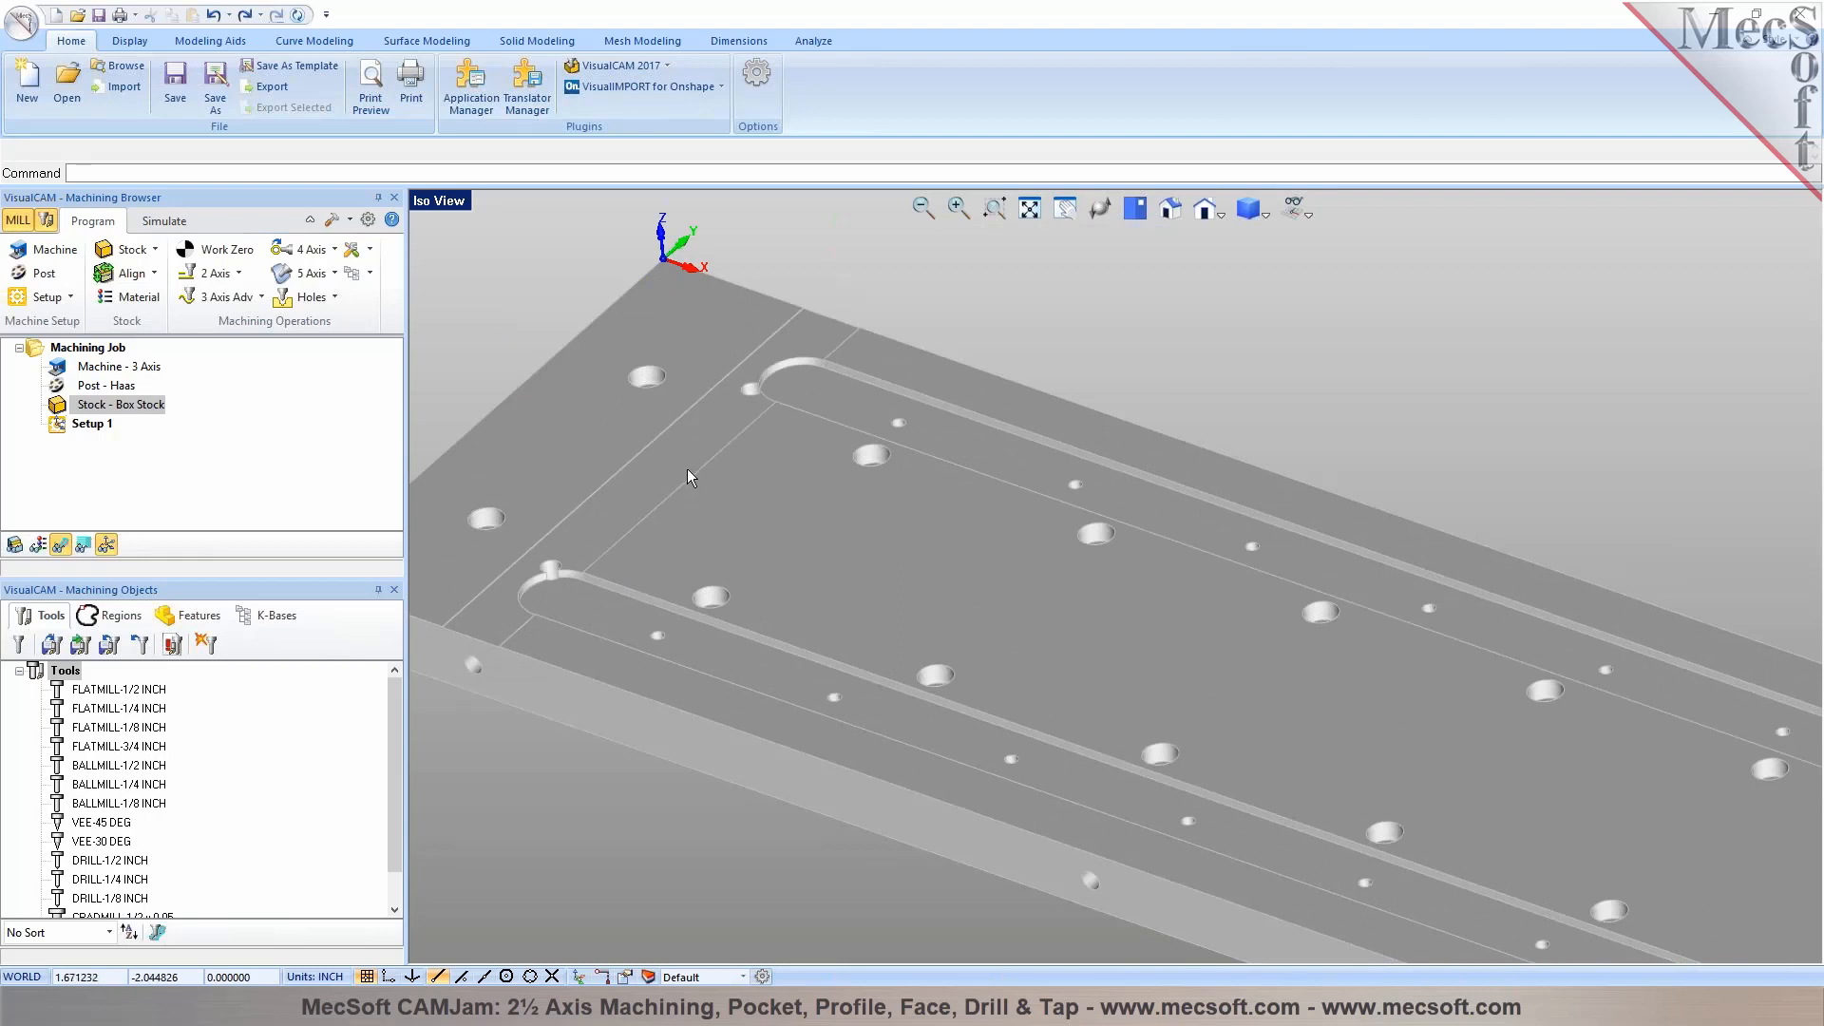
scroll(865, 454, down, 2)
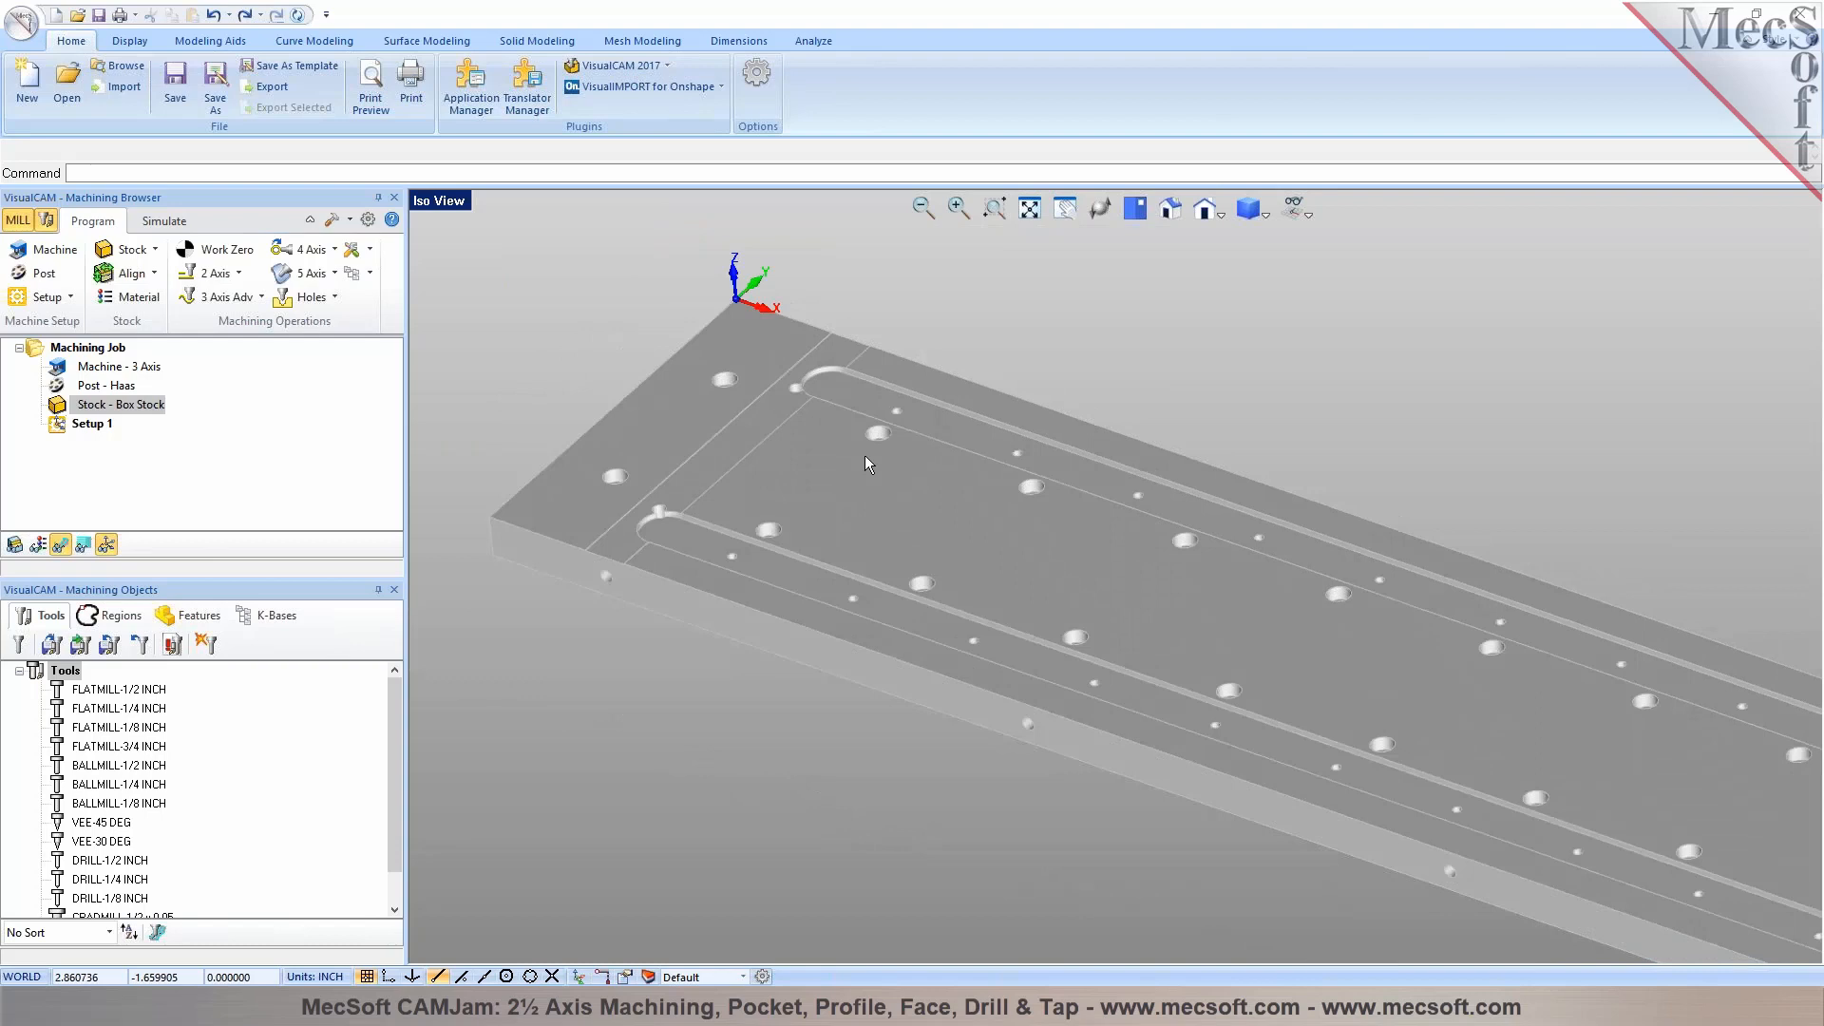
middle_drag(864, 454, 905, 433)
scroll(557, 625, up, 2)
scroll(557, 625, up, 3)
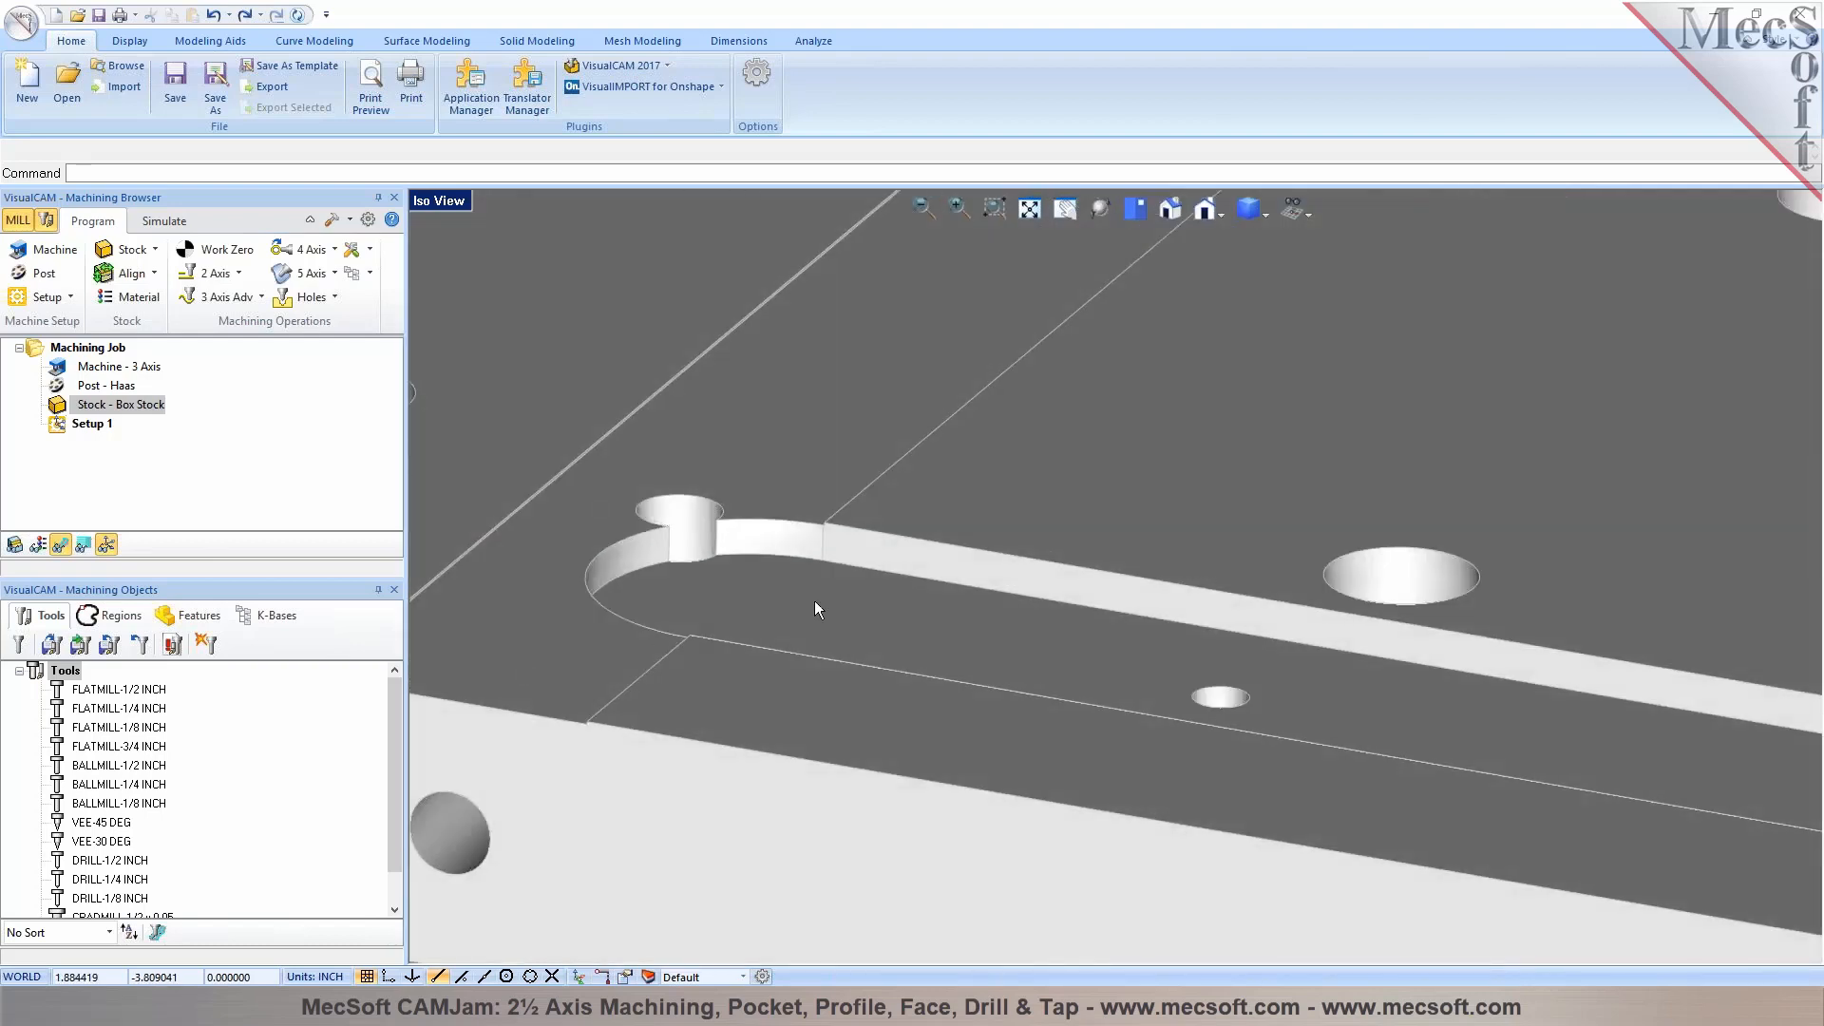
scroll(813, 596, down, 4)
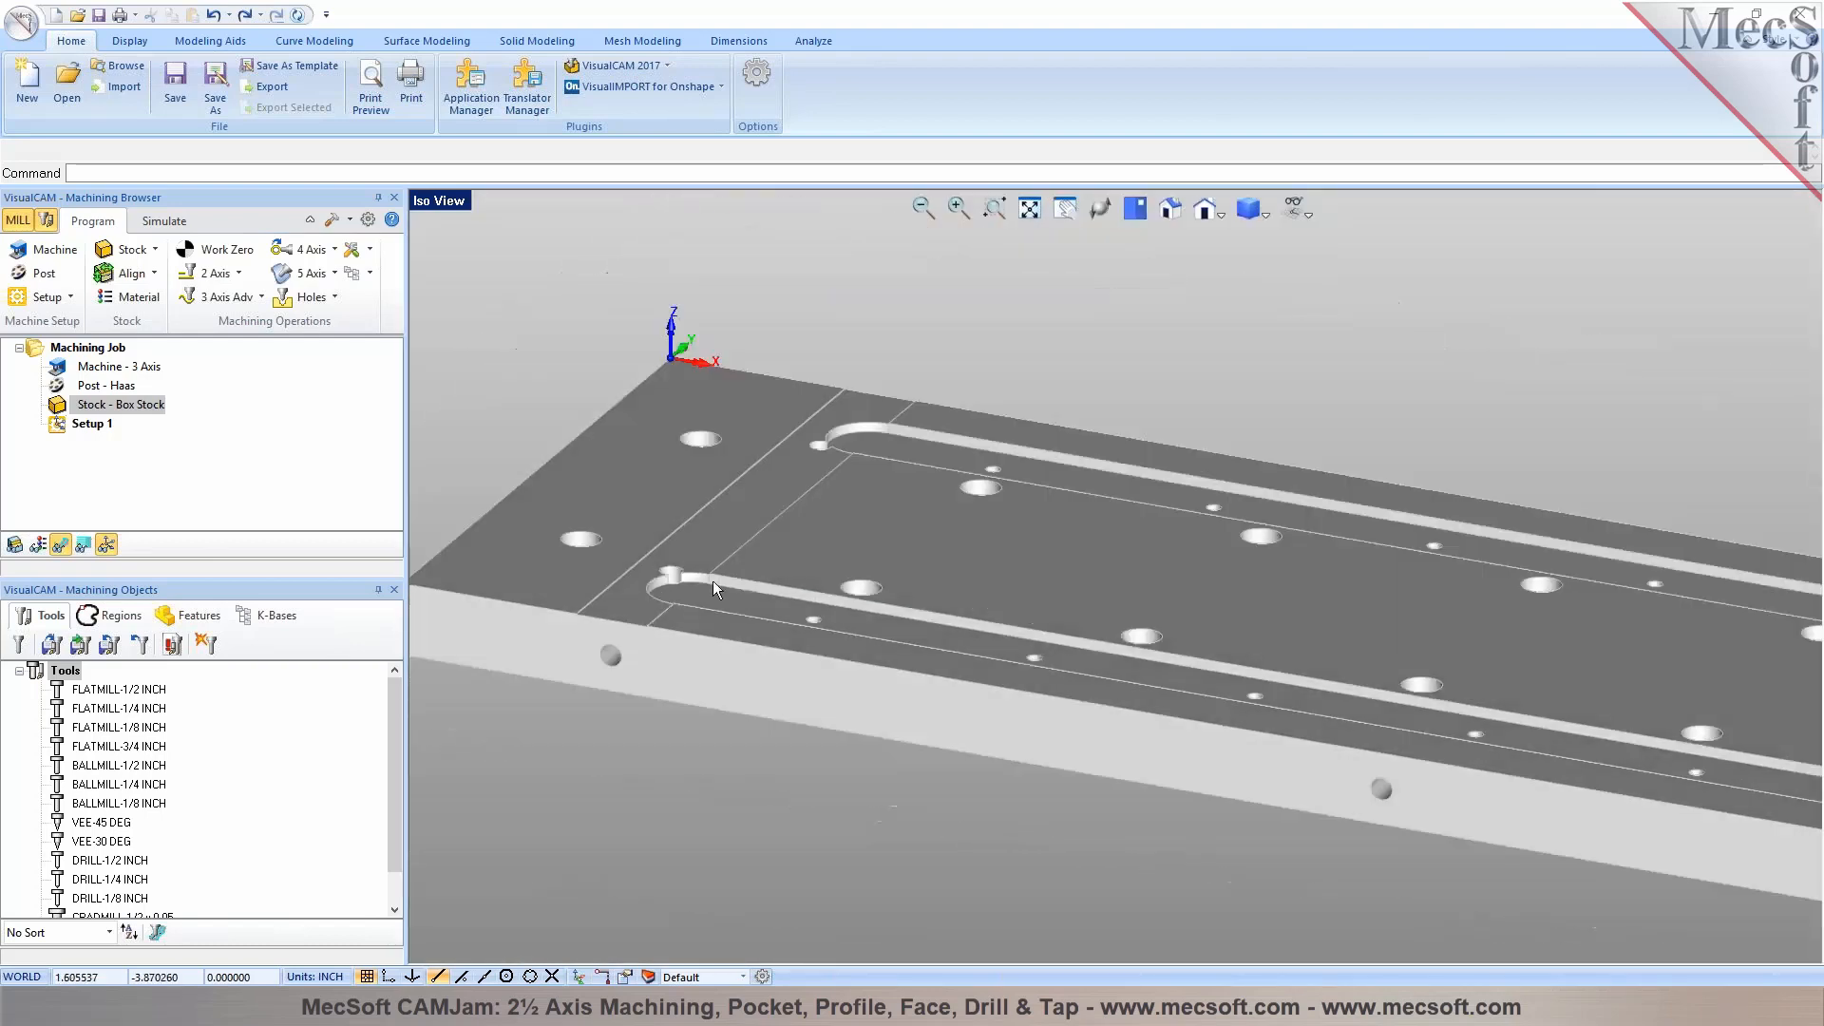
scroll(712, 580, up, 2)
scroll(926, 570, down, 3)
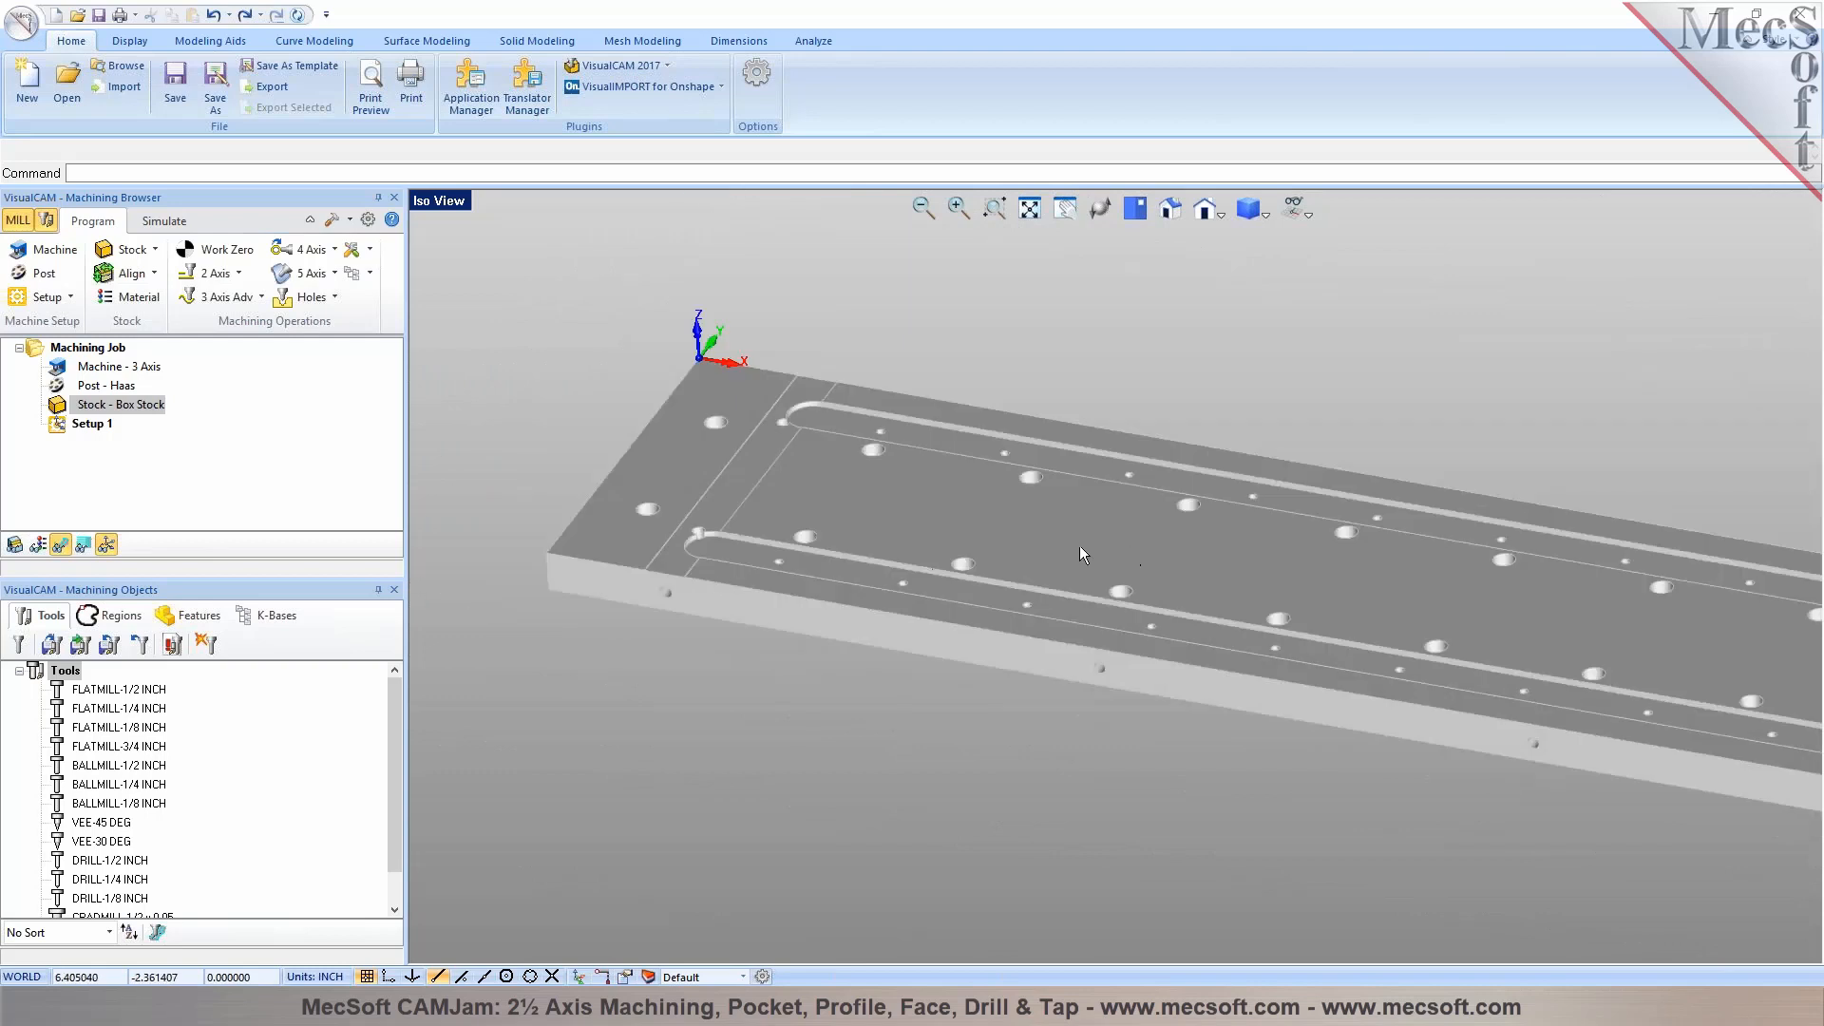
scroll(784, 489, up, 1)
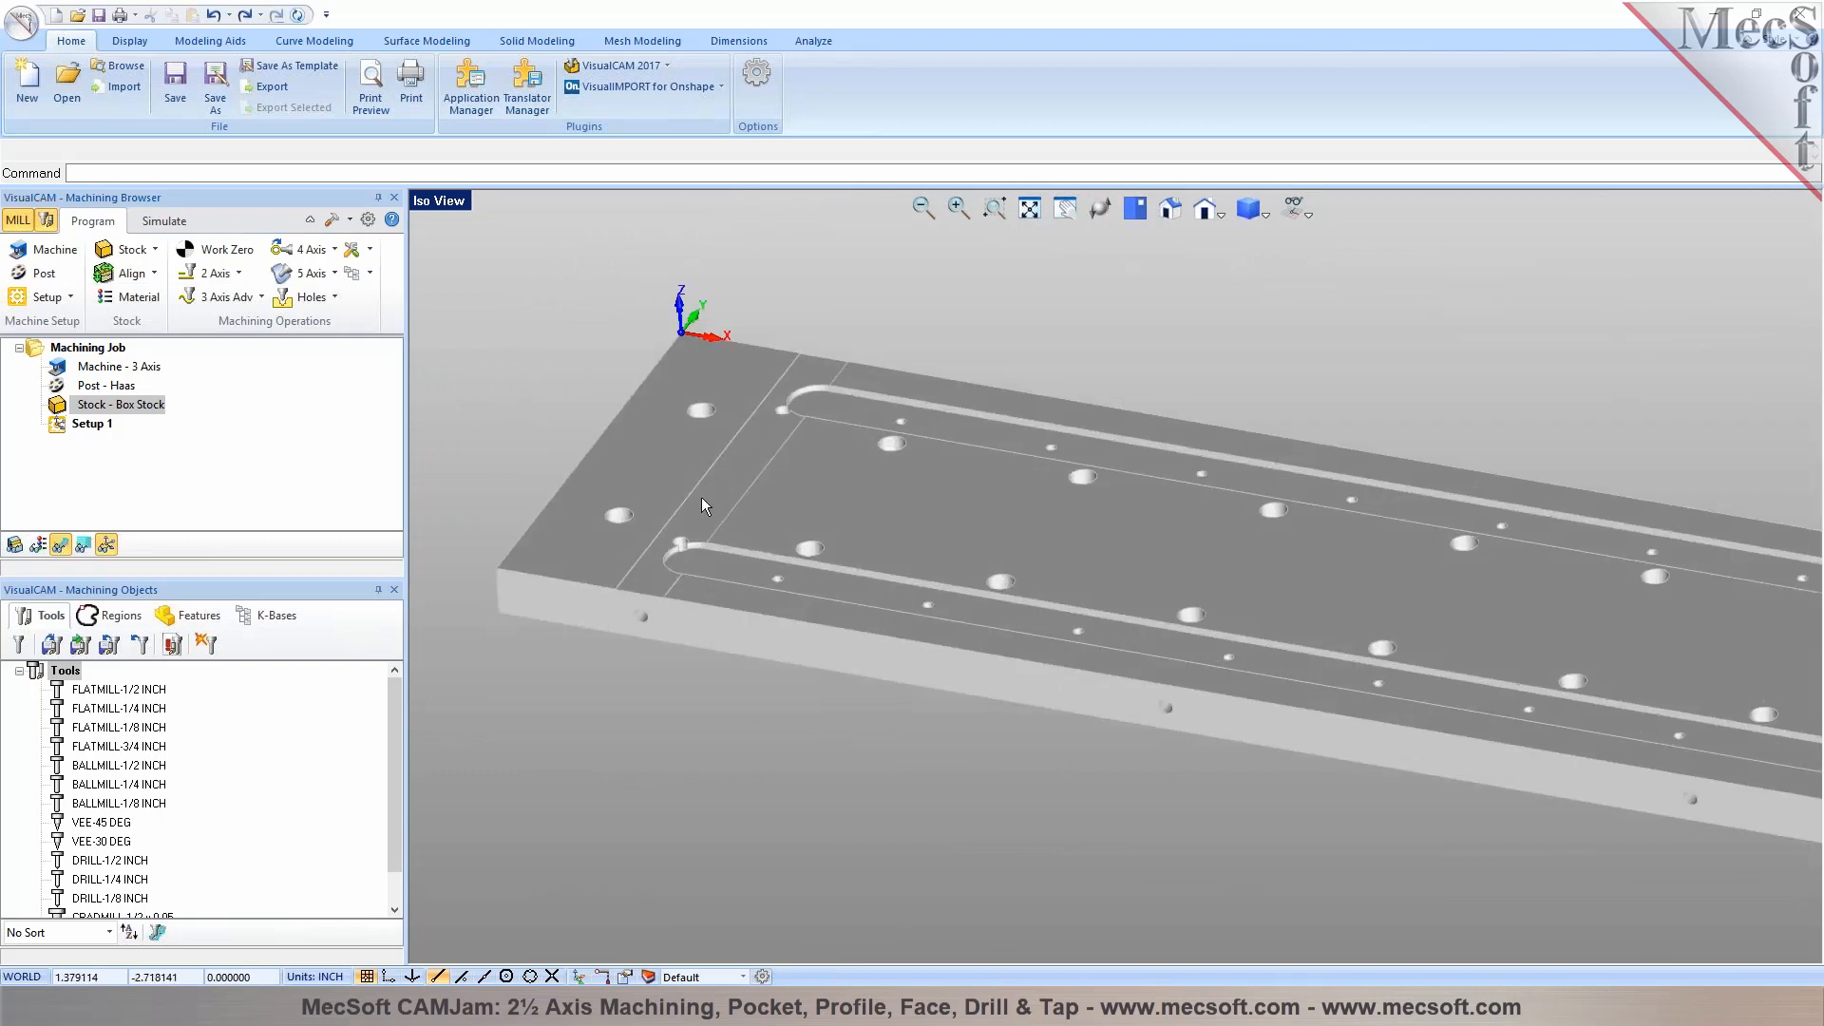
scroll(703, 498, up, 5)
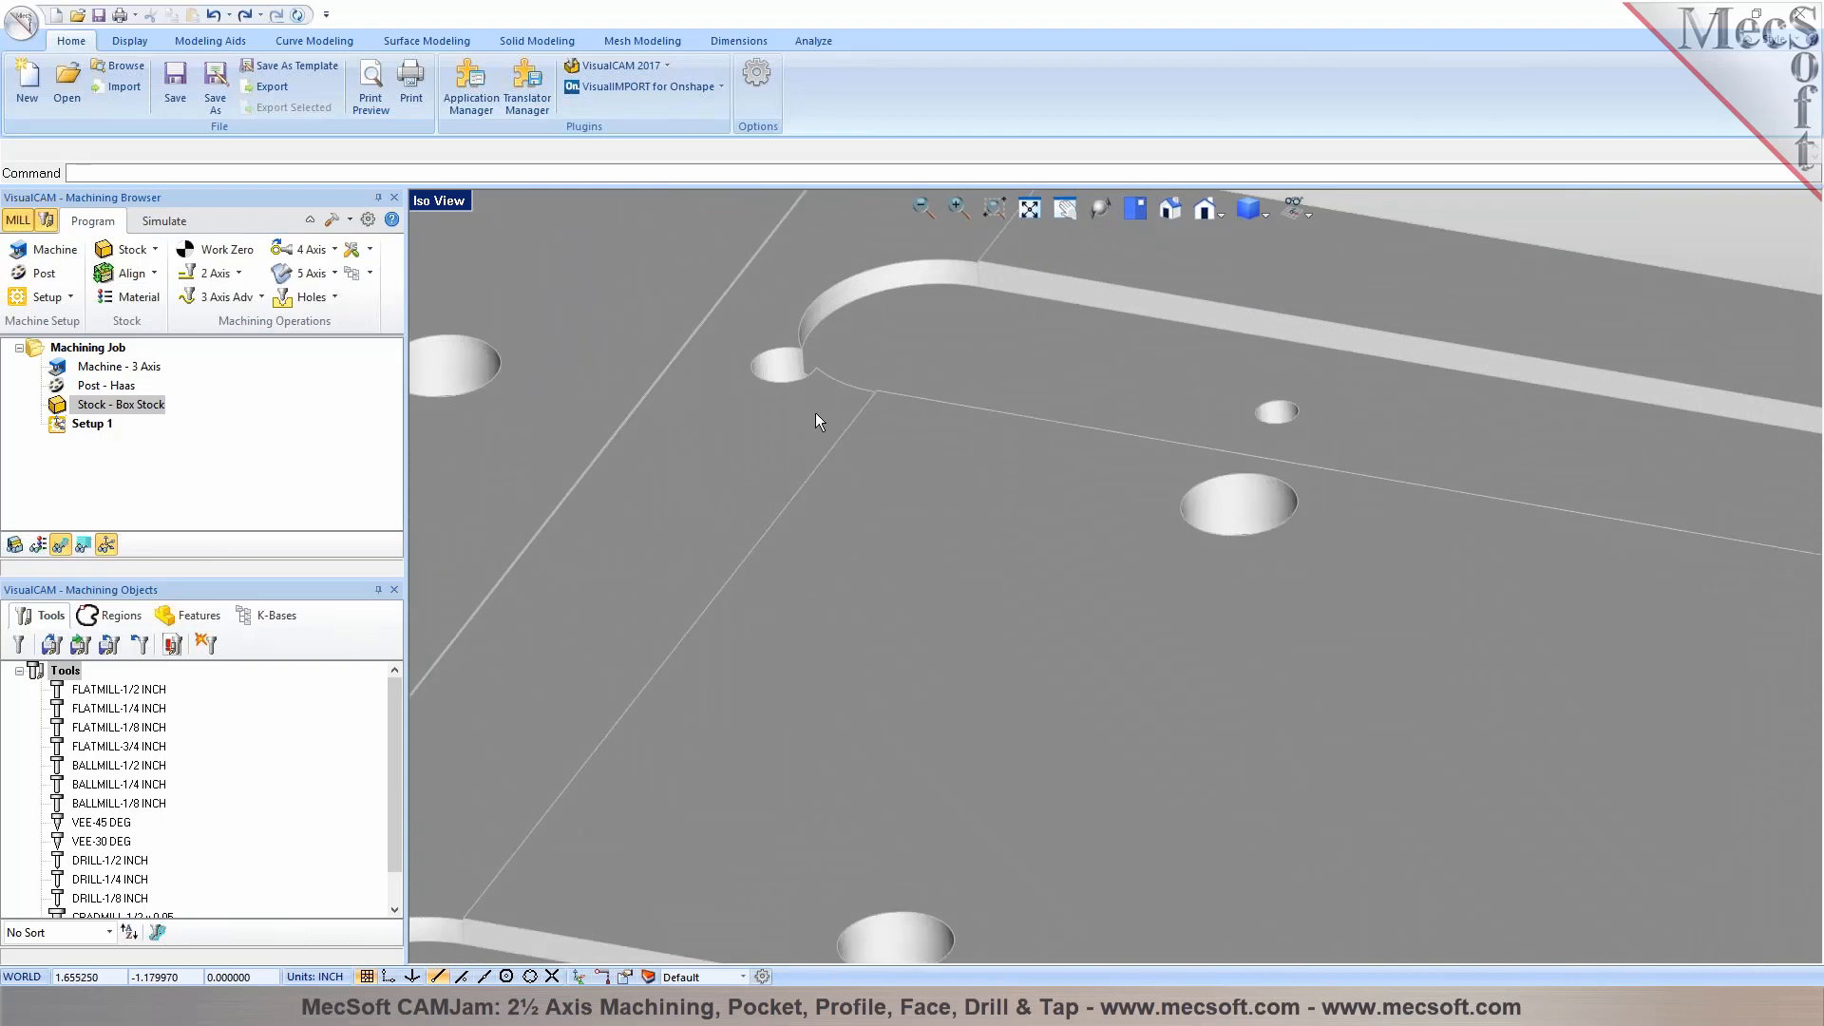
scroll(815, 414, down, 4)
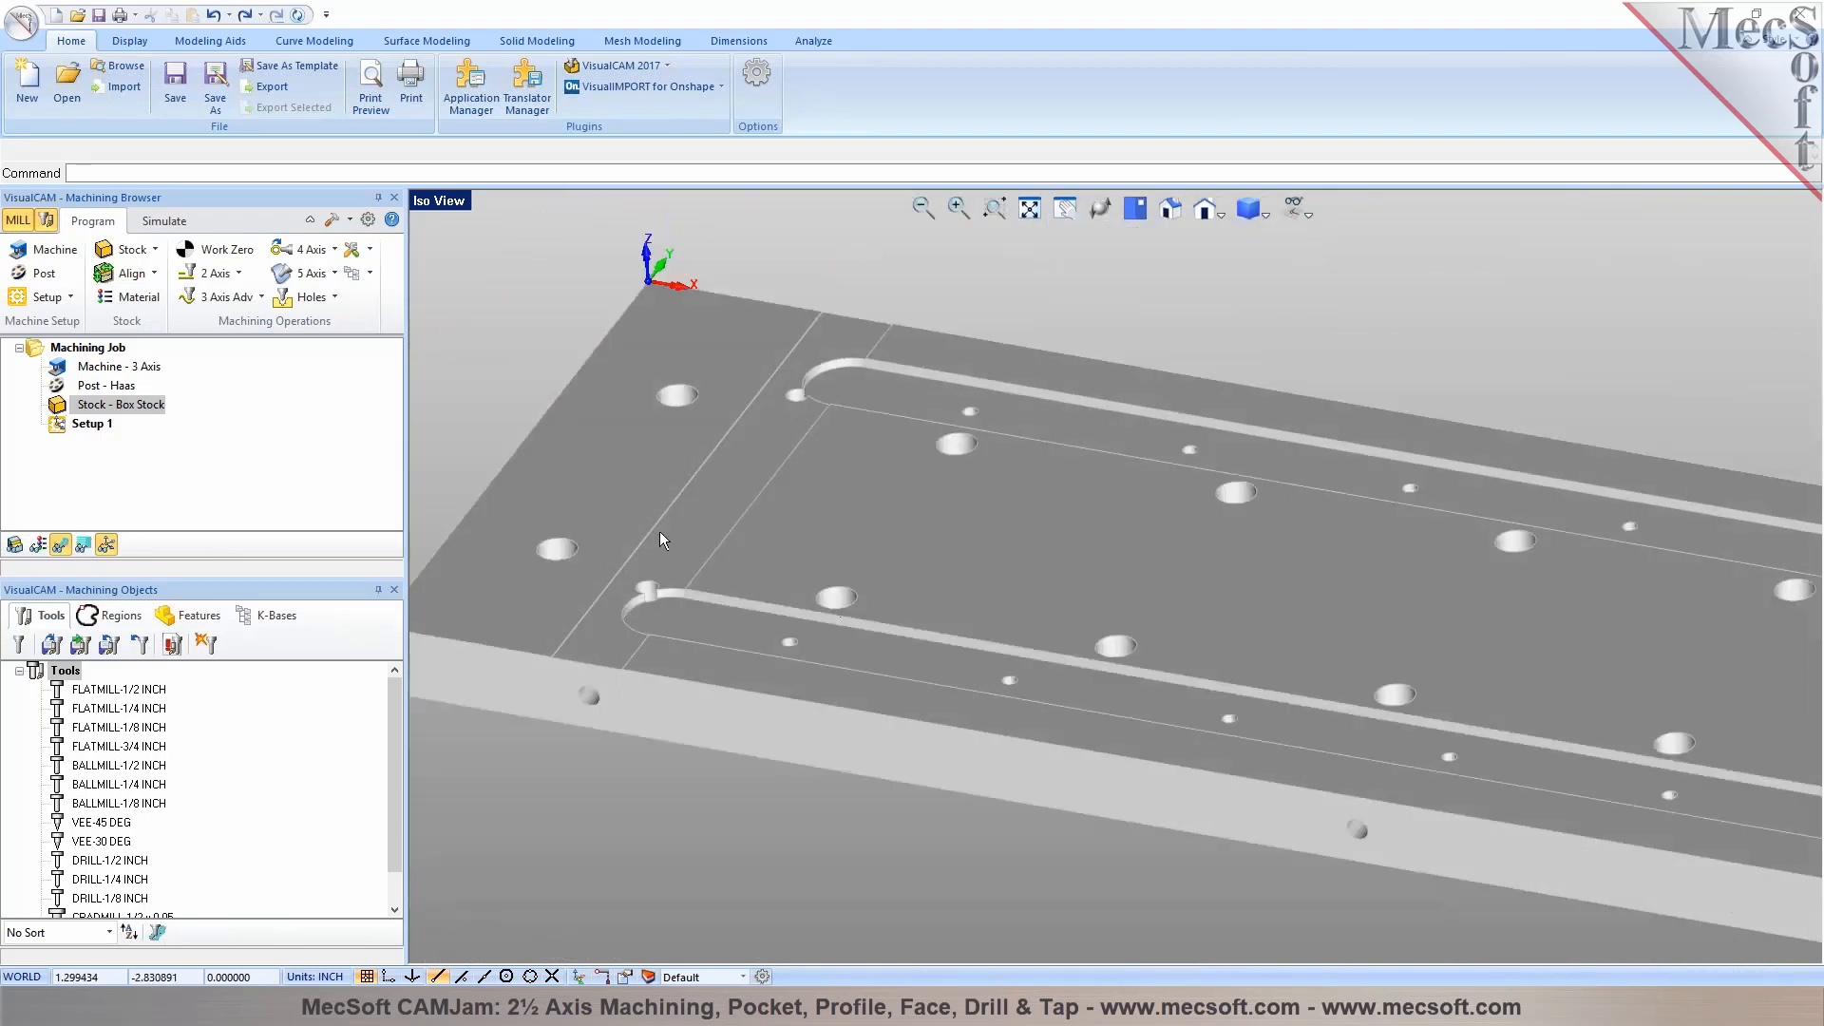
Examine the plate's open slot ends at the far end, the edge holes and the counterbored holes along its top face
scroll(724, 402, down, 6)
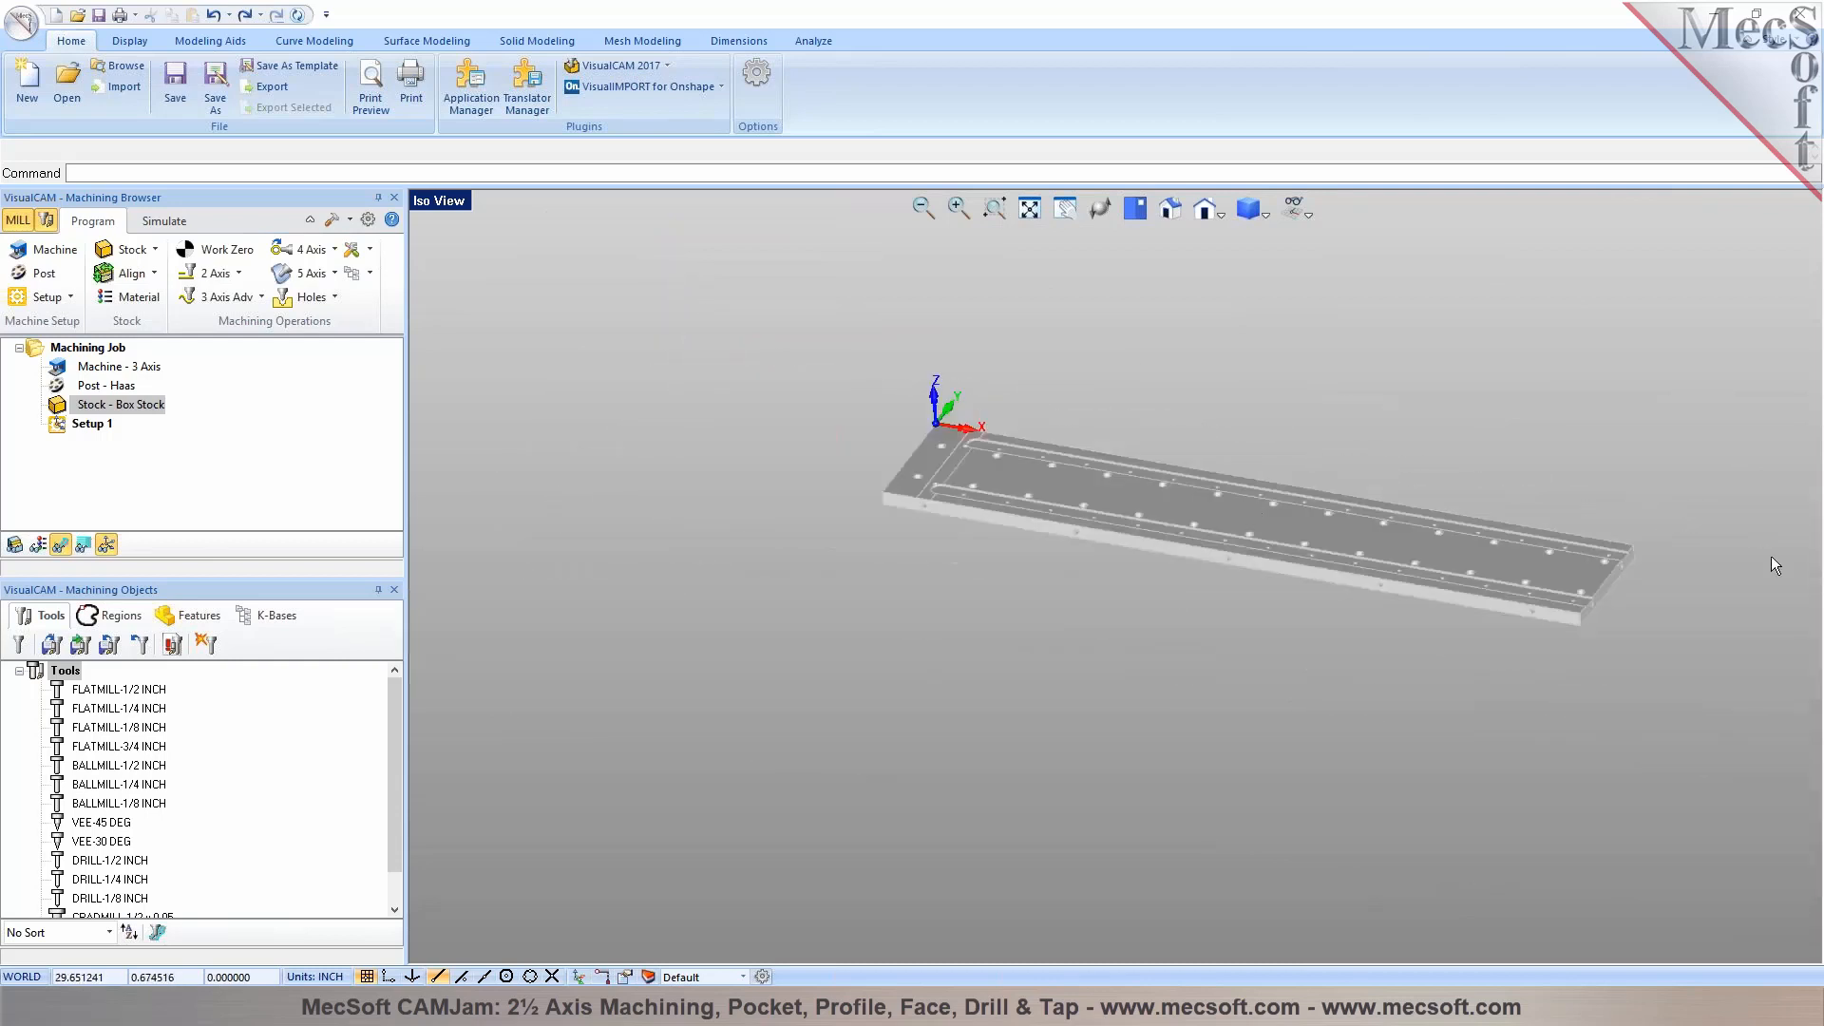
scroll(1513, 557, up, 6)
scroll(1406, 590, down, 4)
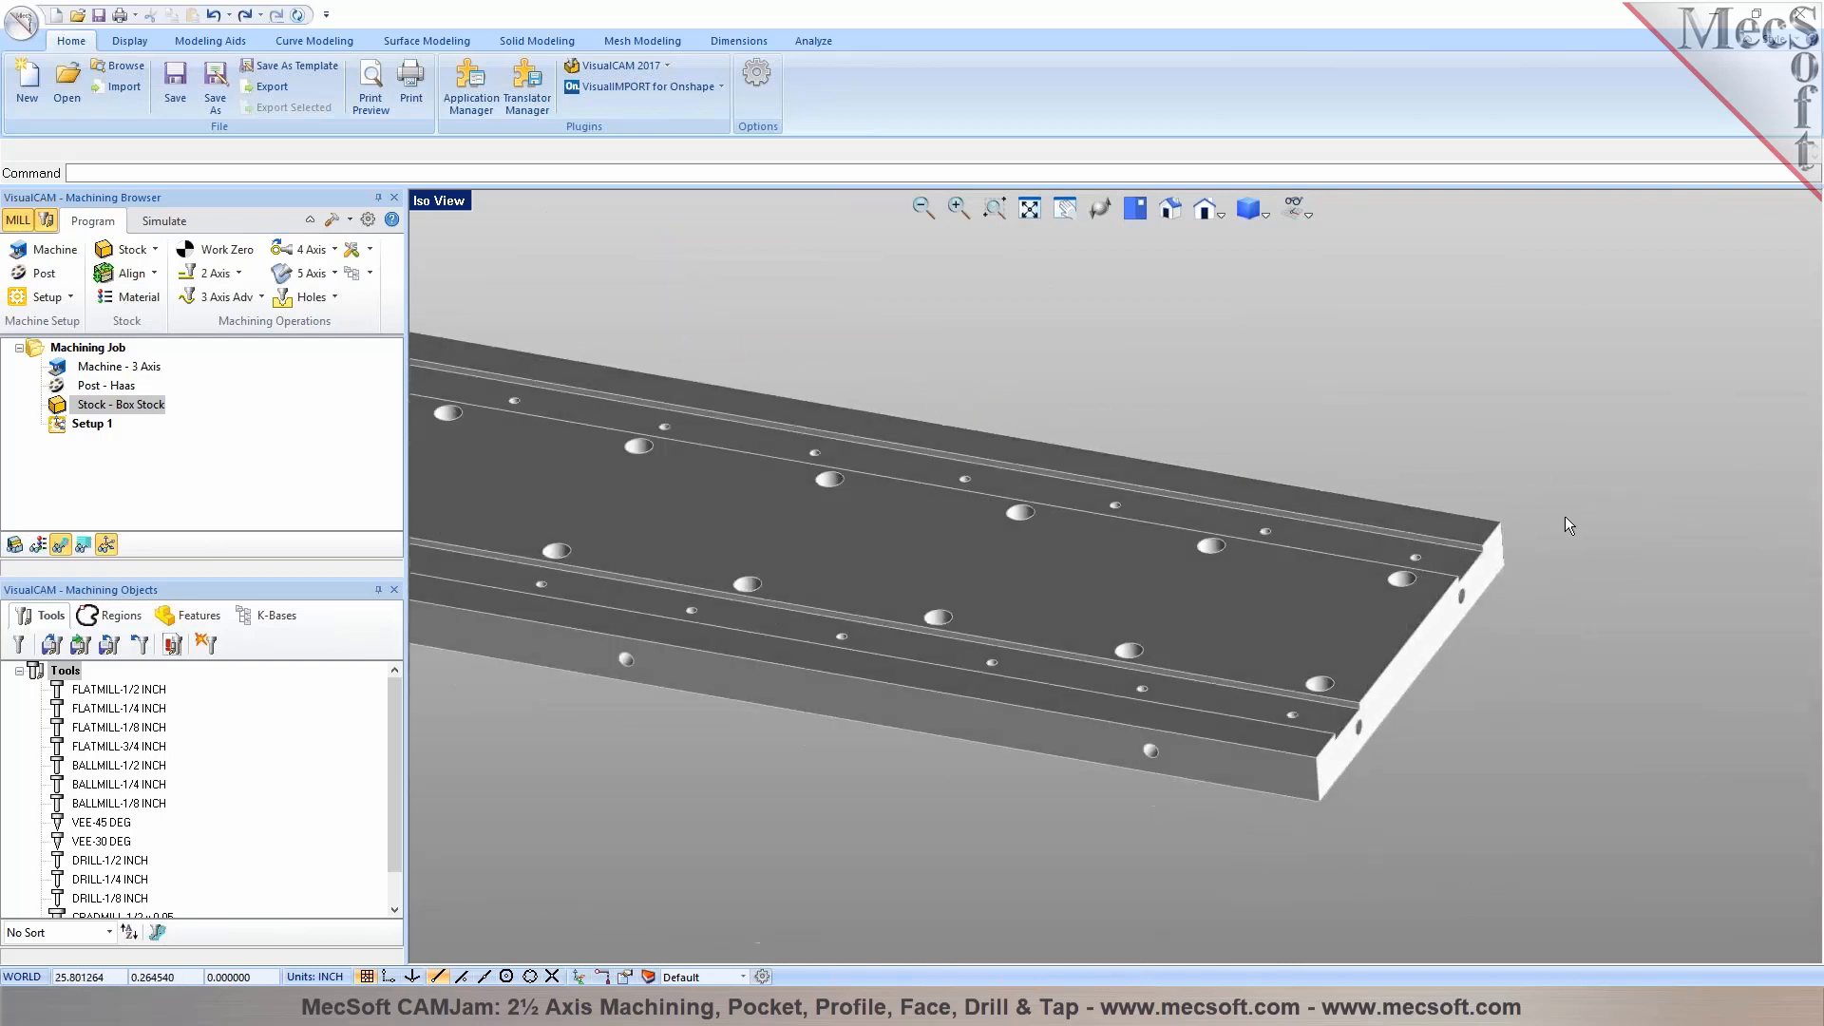
scroll(1622, 668, down, 2)
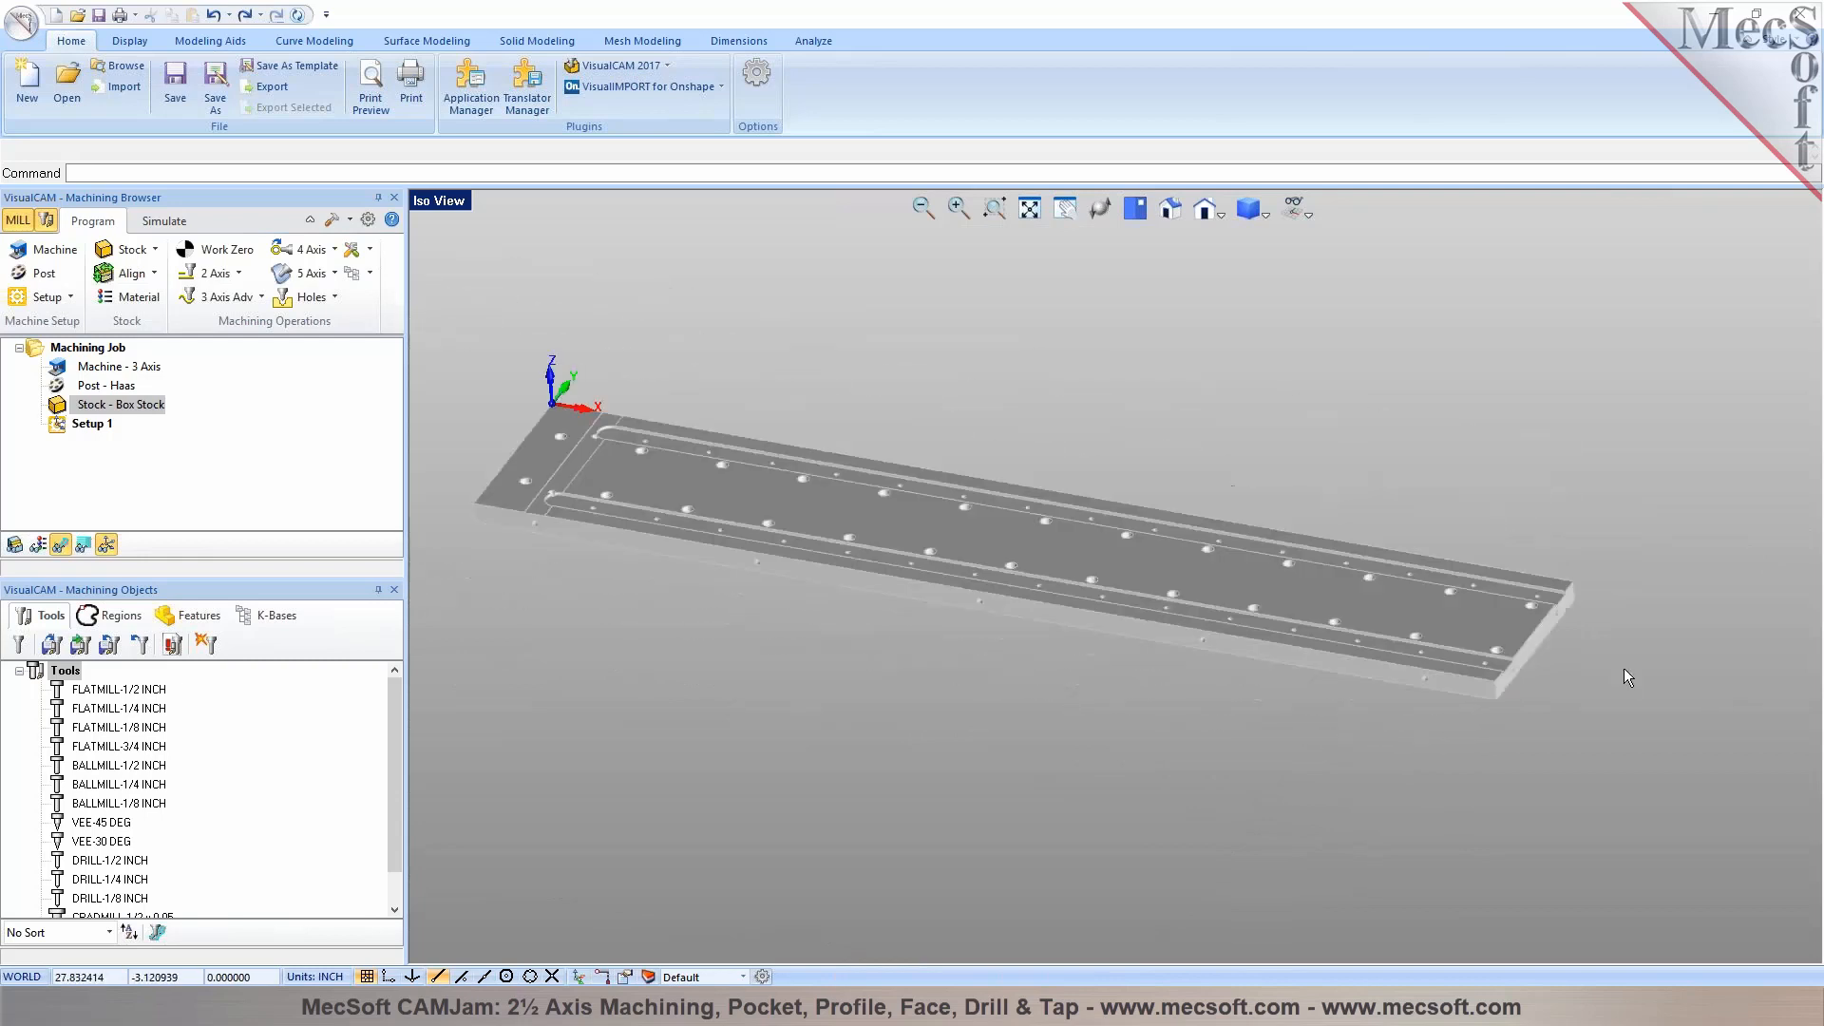
scroll(574, 458, up, 6)
scroll(1097, 536, down, 3)
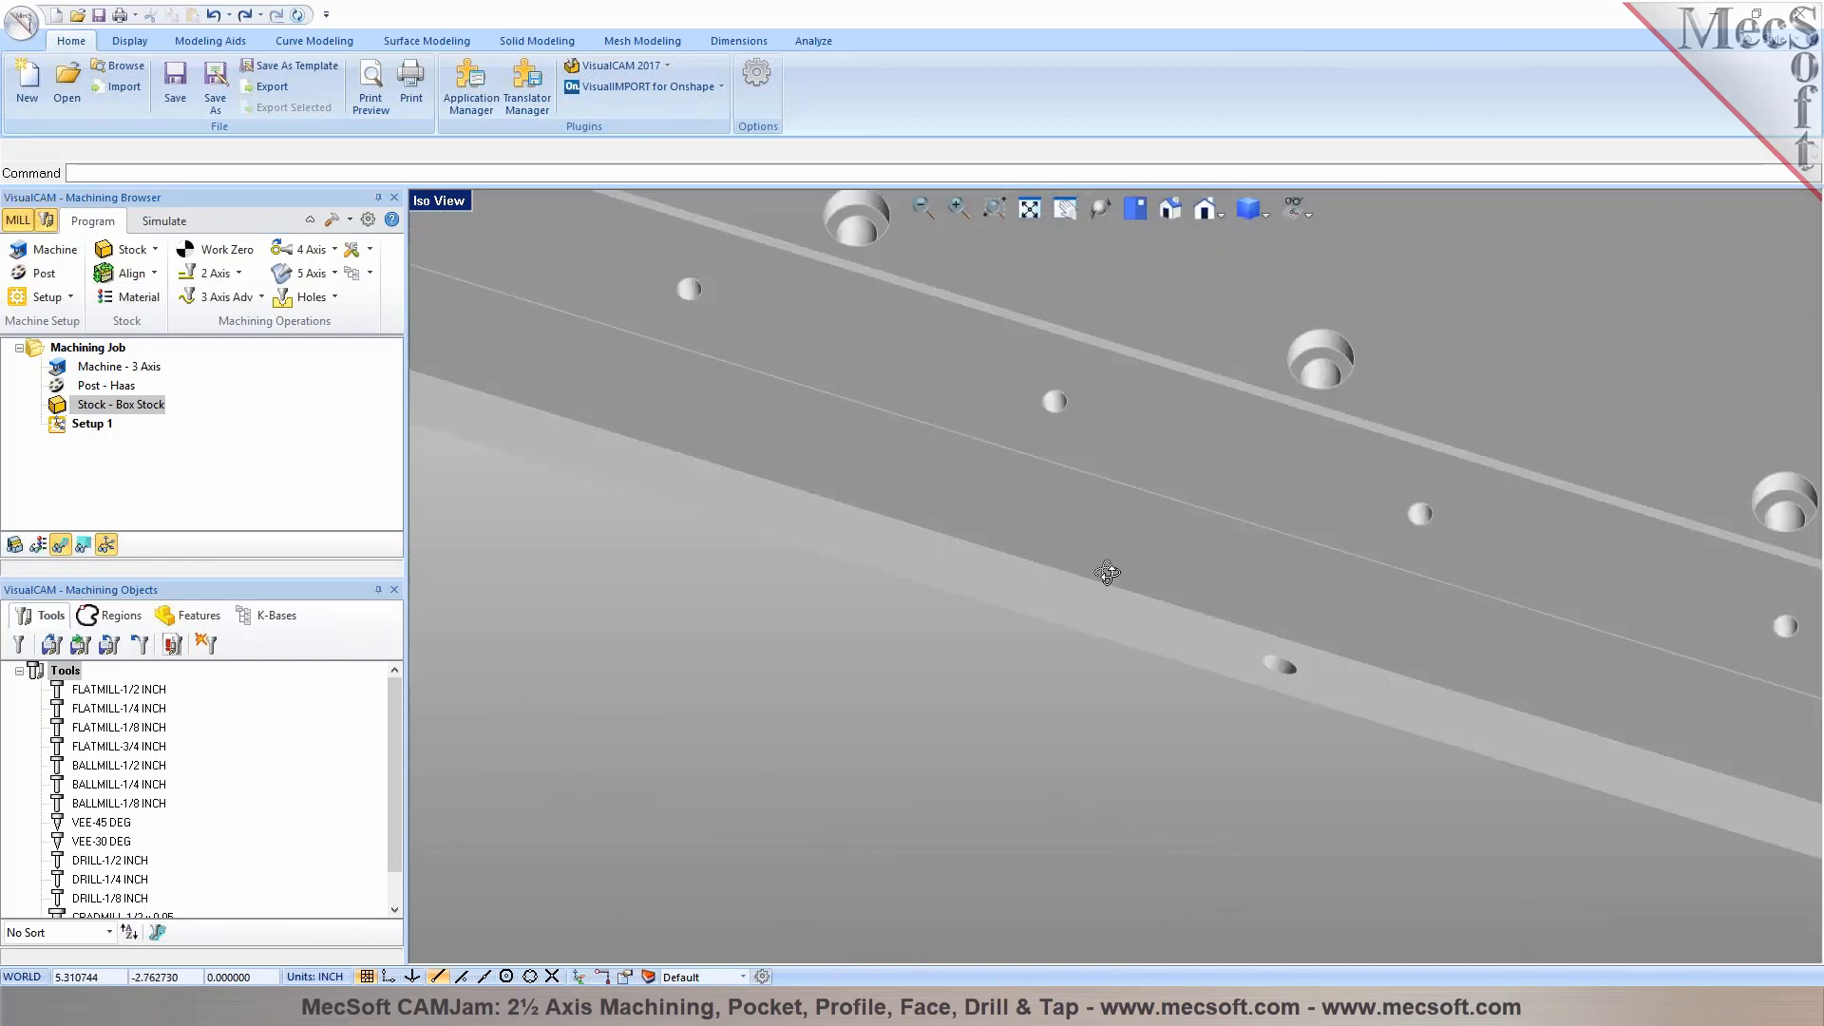
scroll(1019, 608, down, 2)
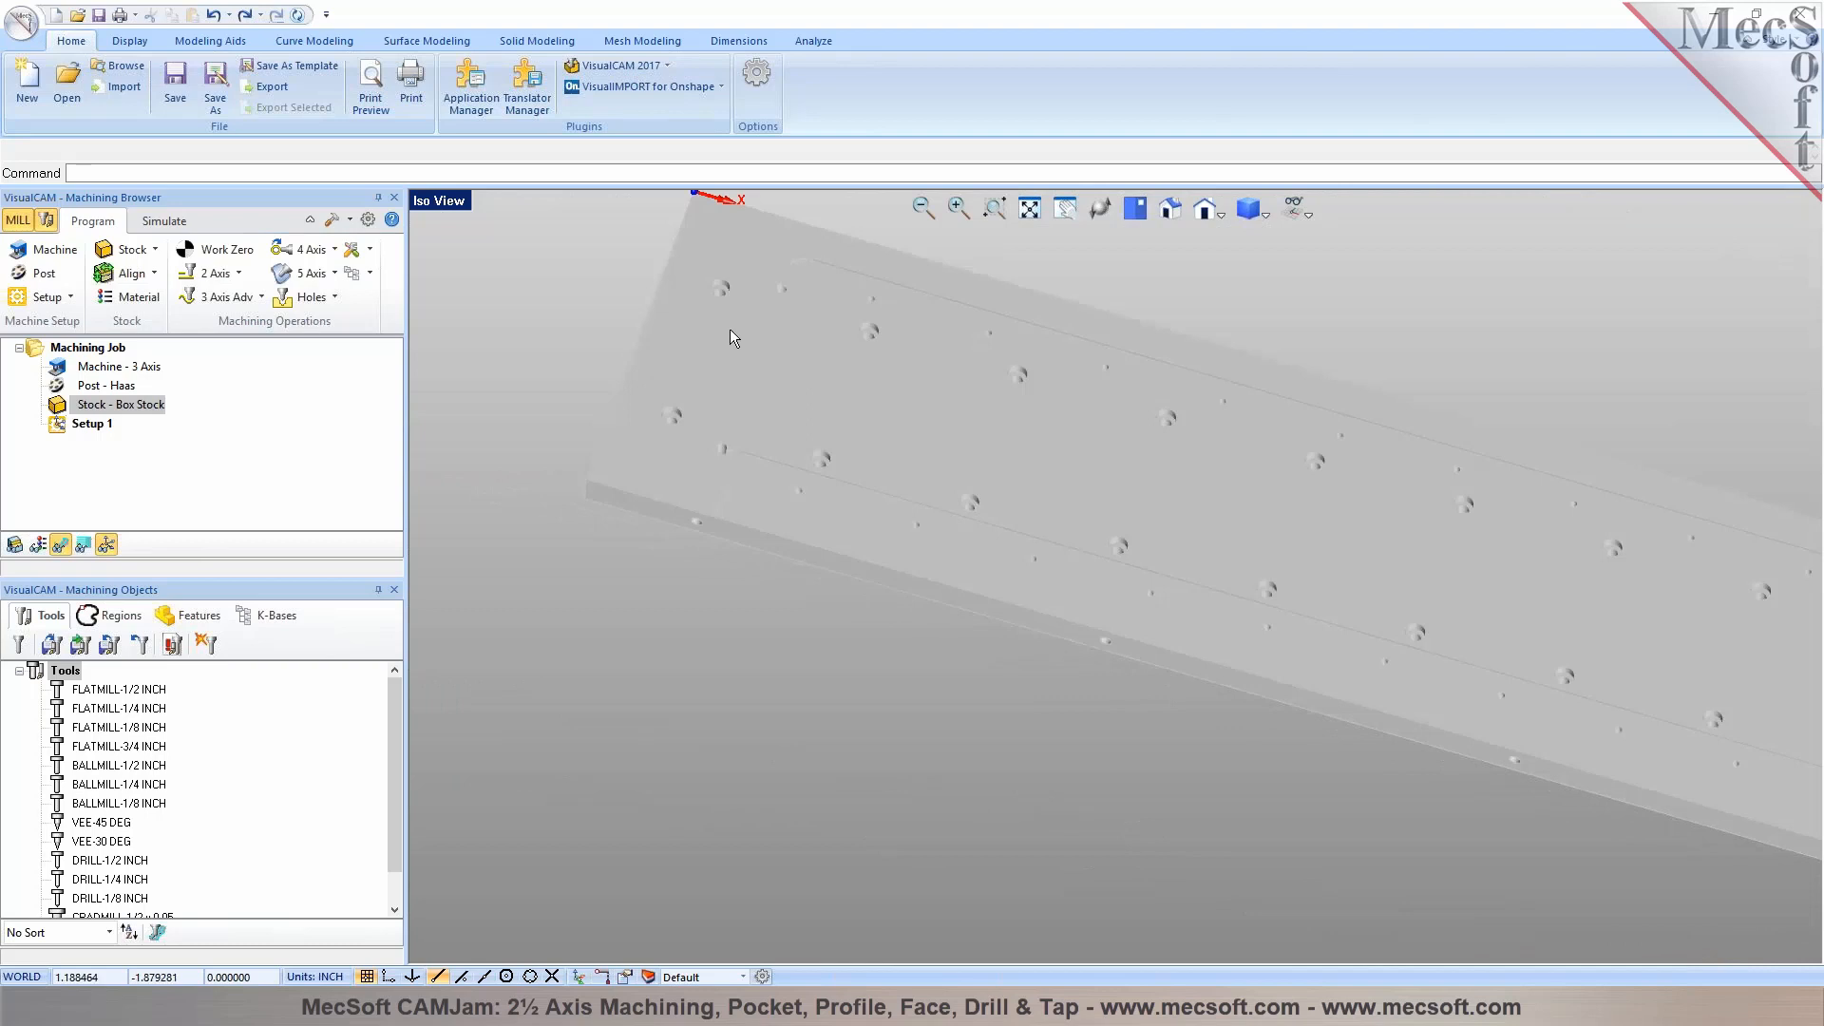
scroll(729, 329, up, 6)
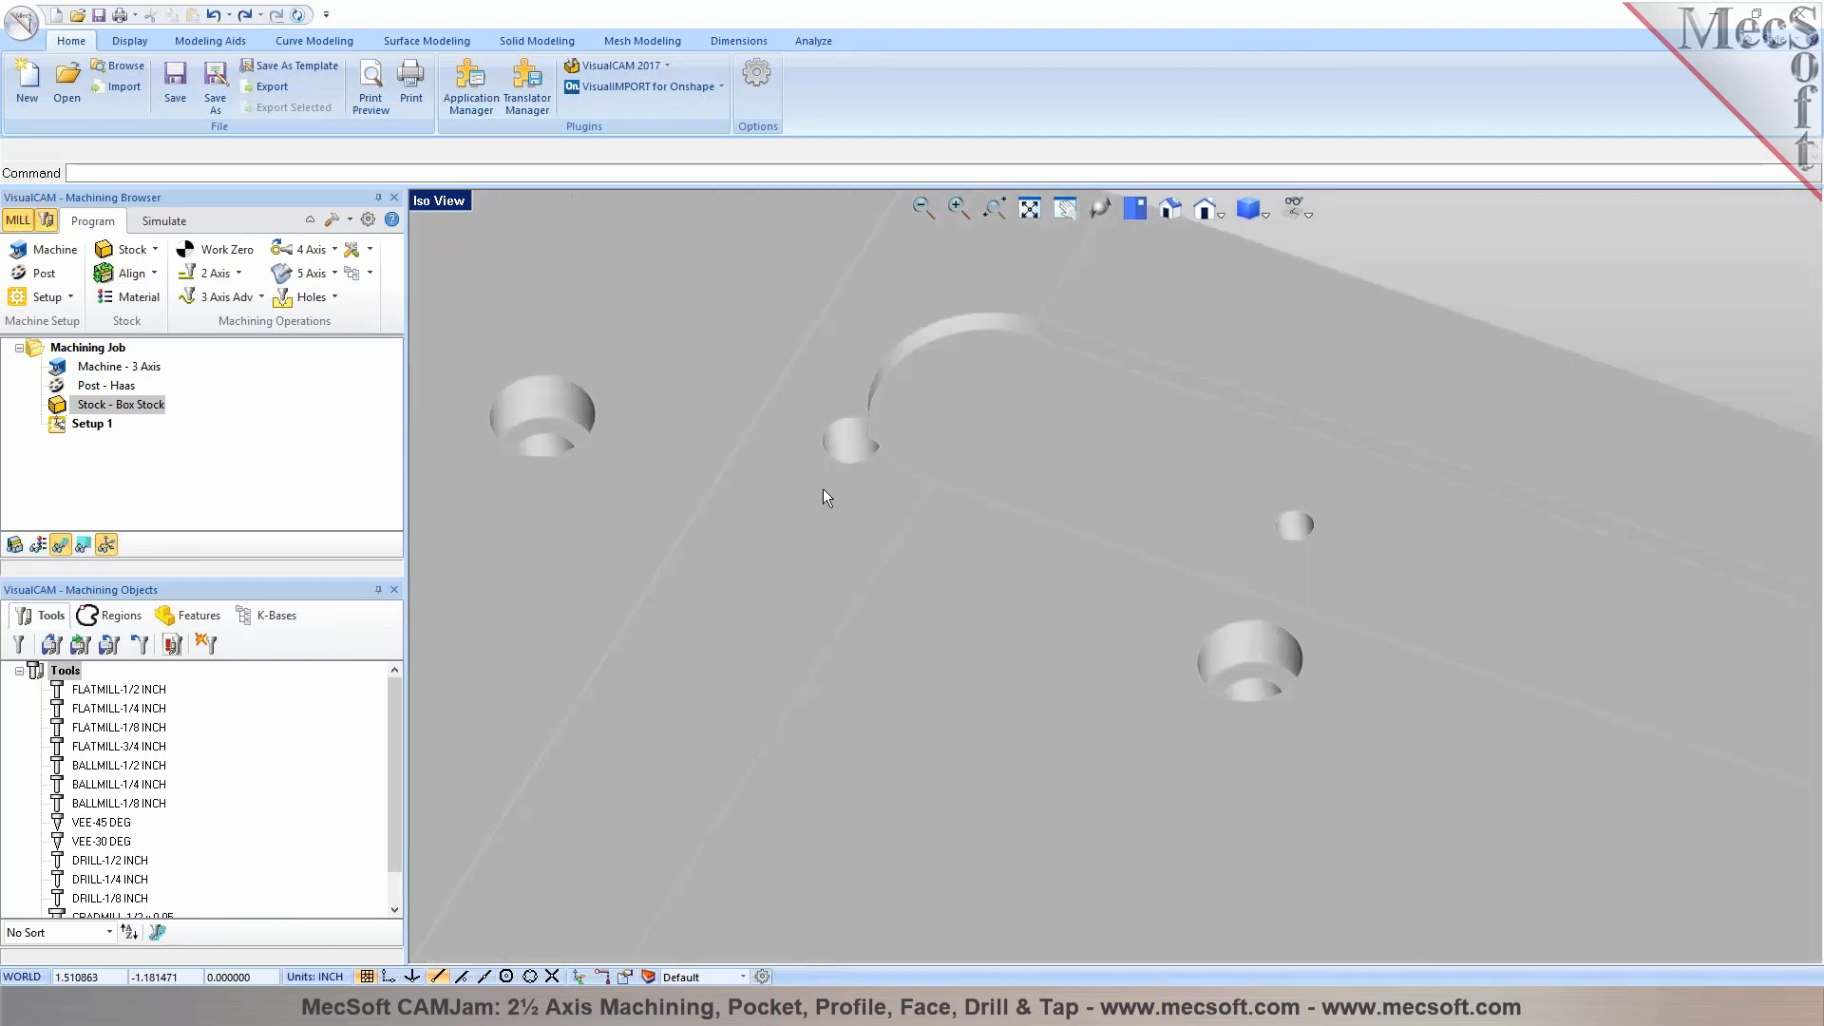
scroll(823, 488, down, 5)
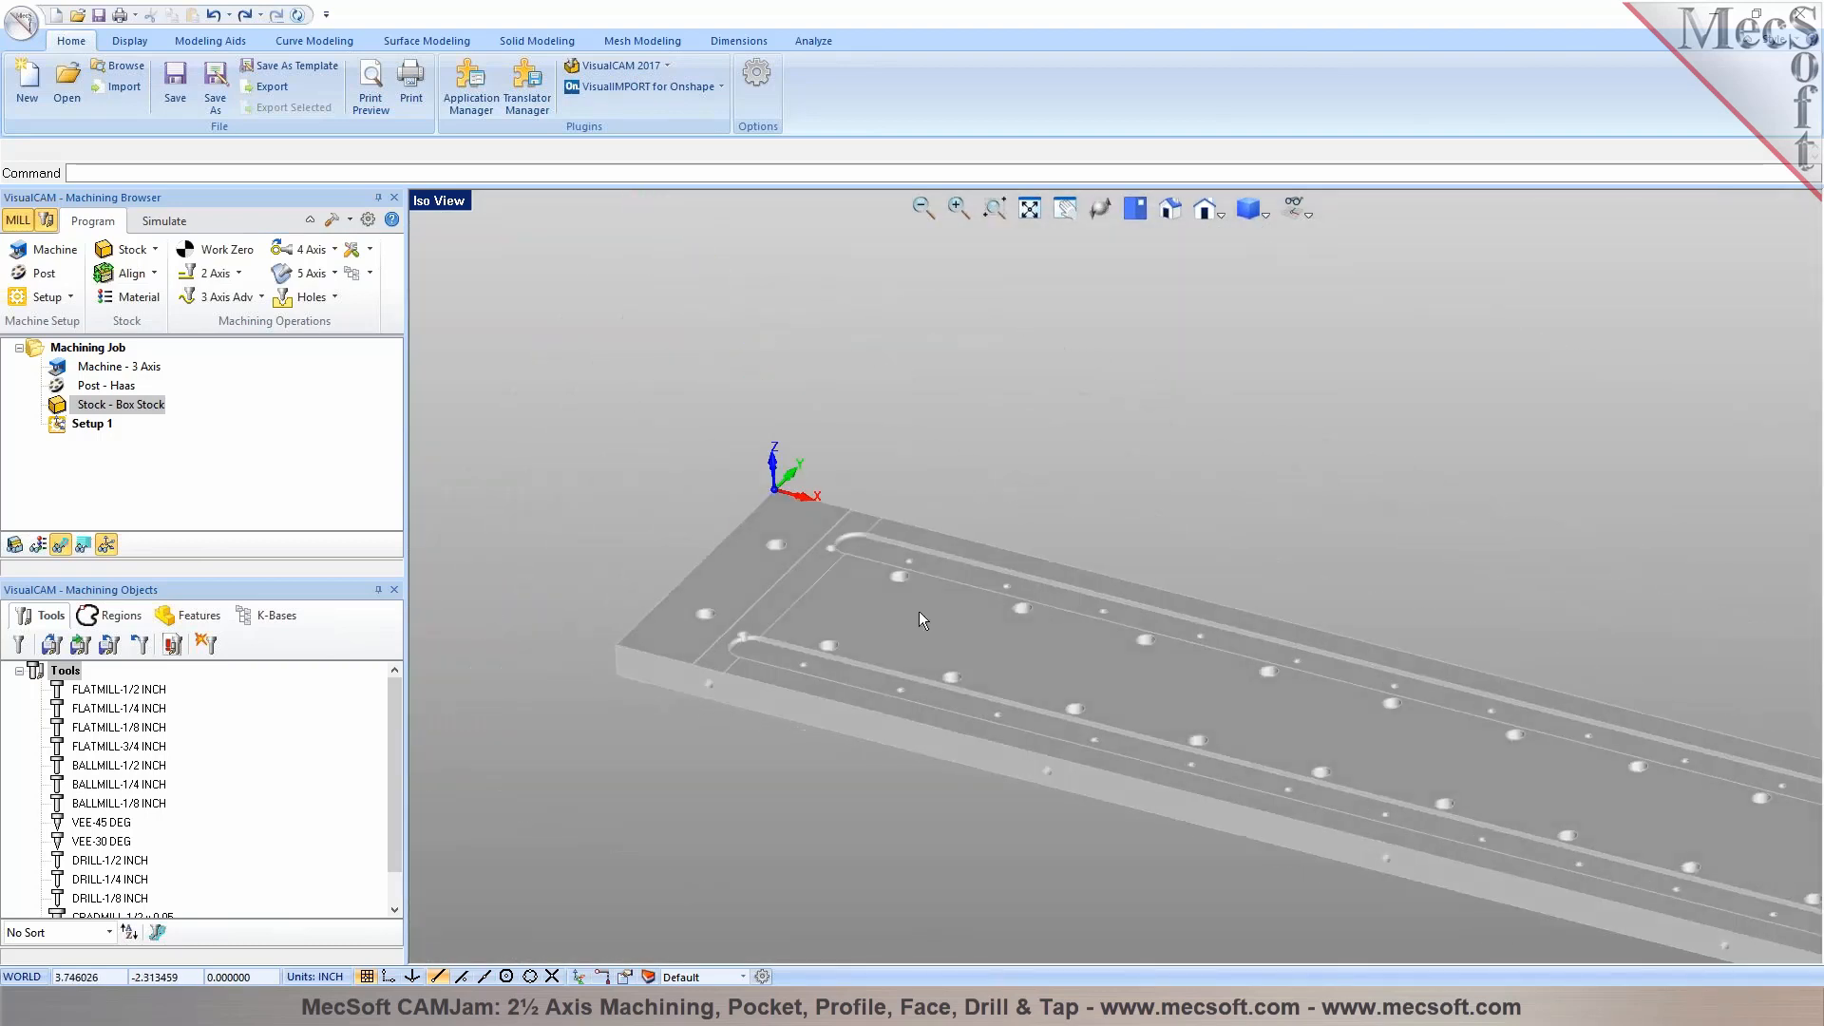
scroll(960, 636, up, 2)
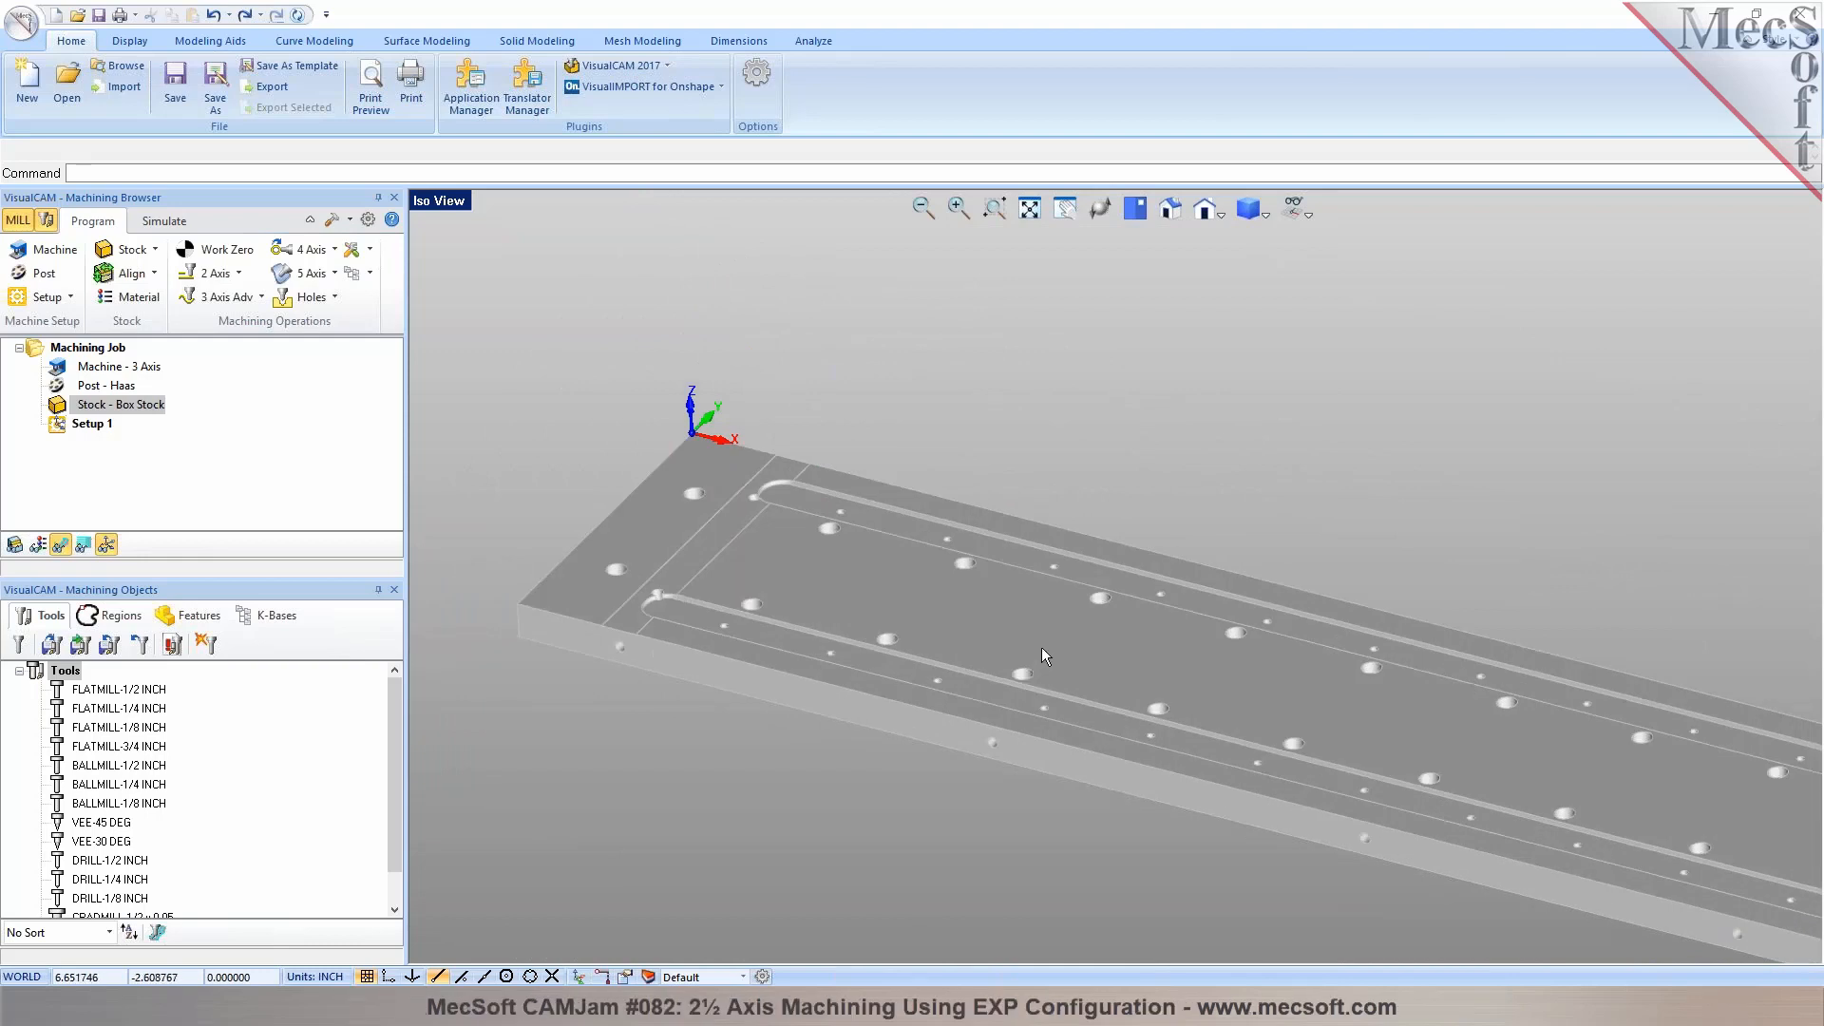
scroll(668, 643, up, 3)
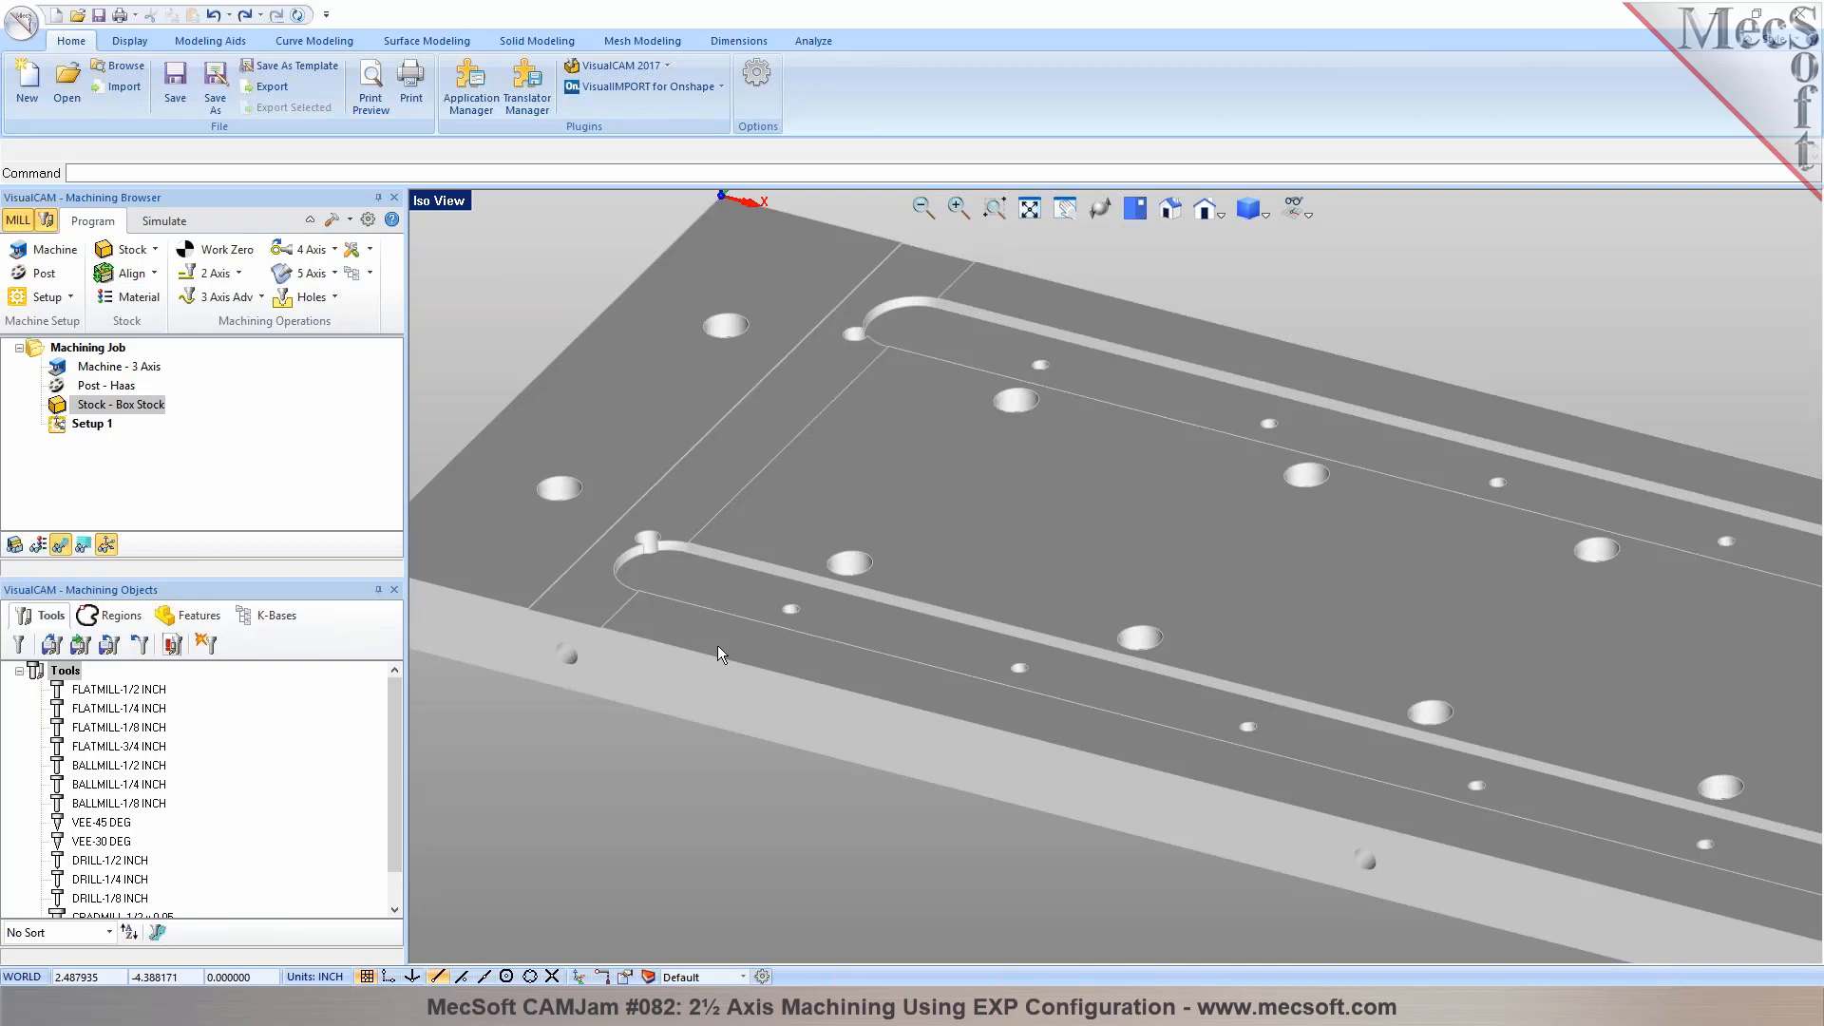
Examine a counterbored hole and the small holes beside the long slot up close
scroll(821, 648, down, 3)
middle_drag(1062, 671, 1079, 688)
scroll(1080, 690, up, 5)
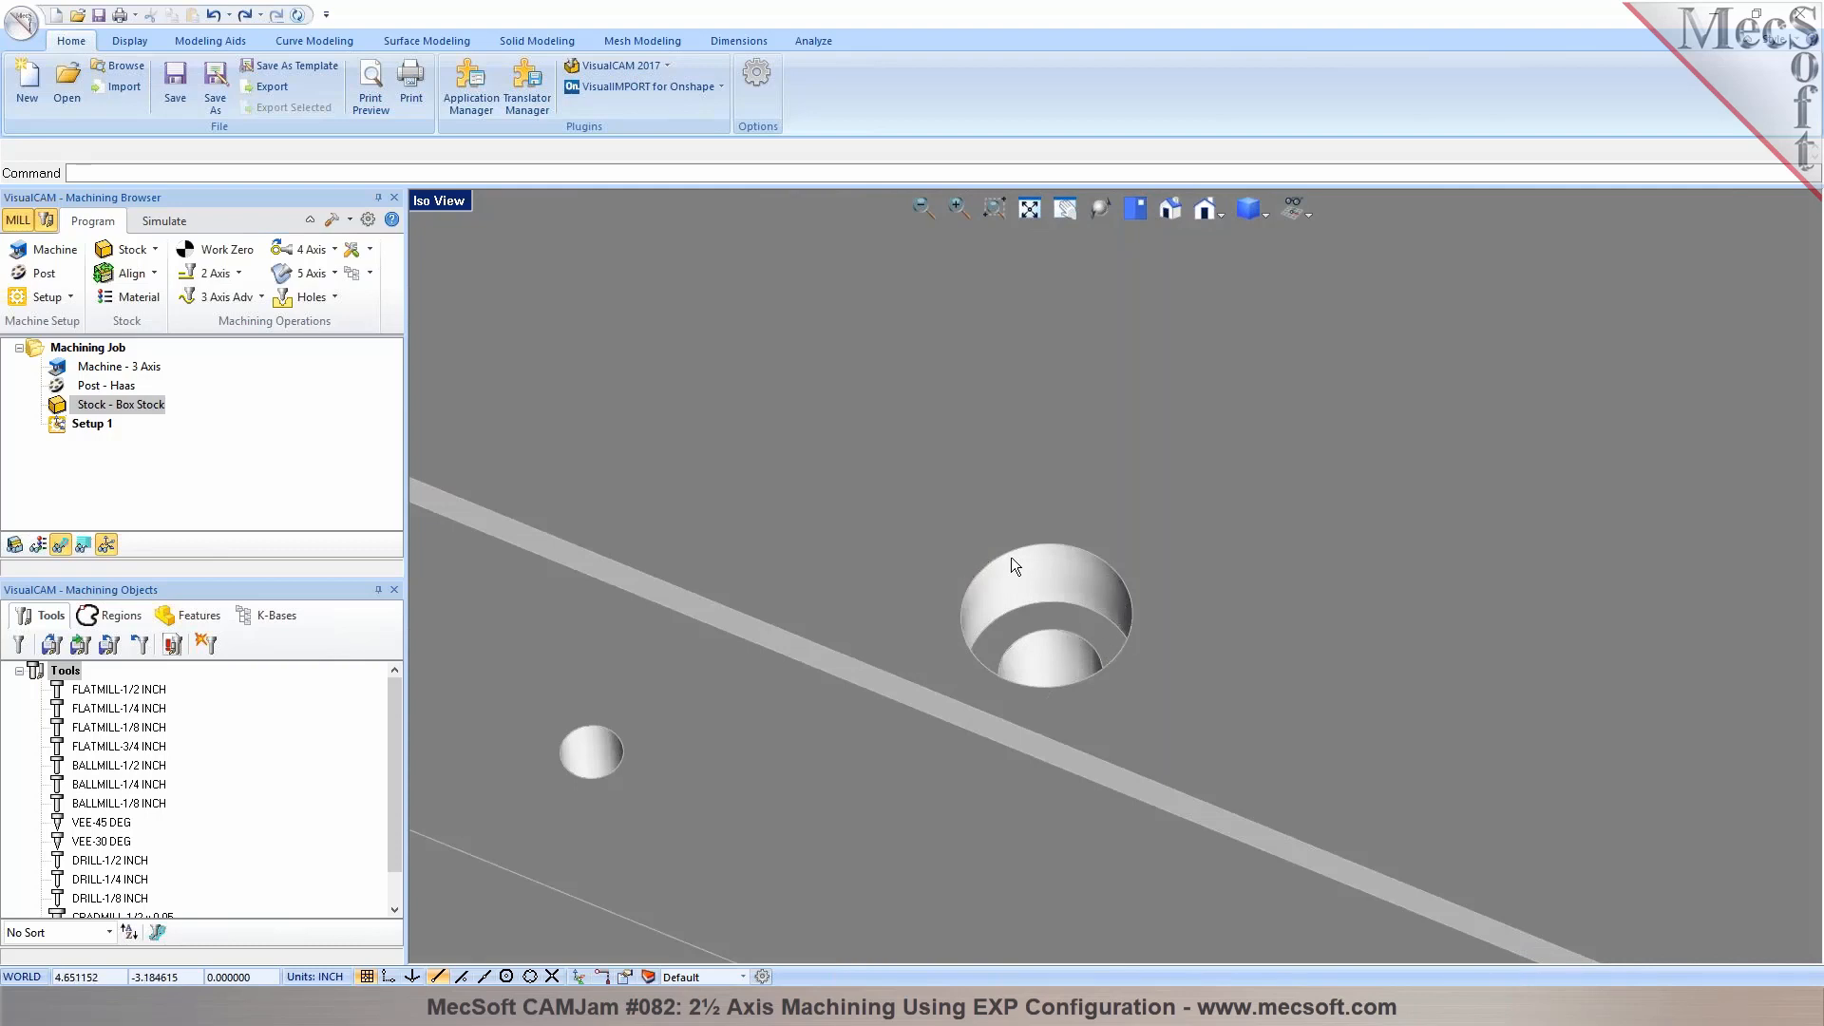
mouse_move(1053, 631)
right_down()
mouse_move(1073, 667)
mouse_move(1062, 642)
right_up()
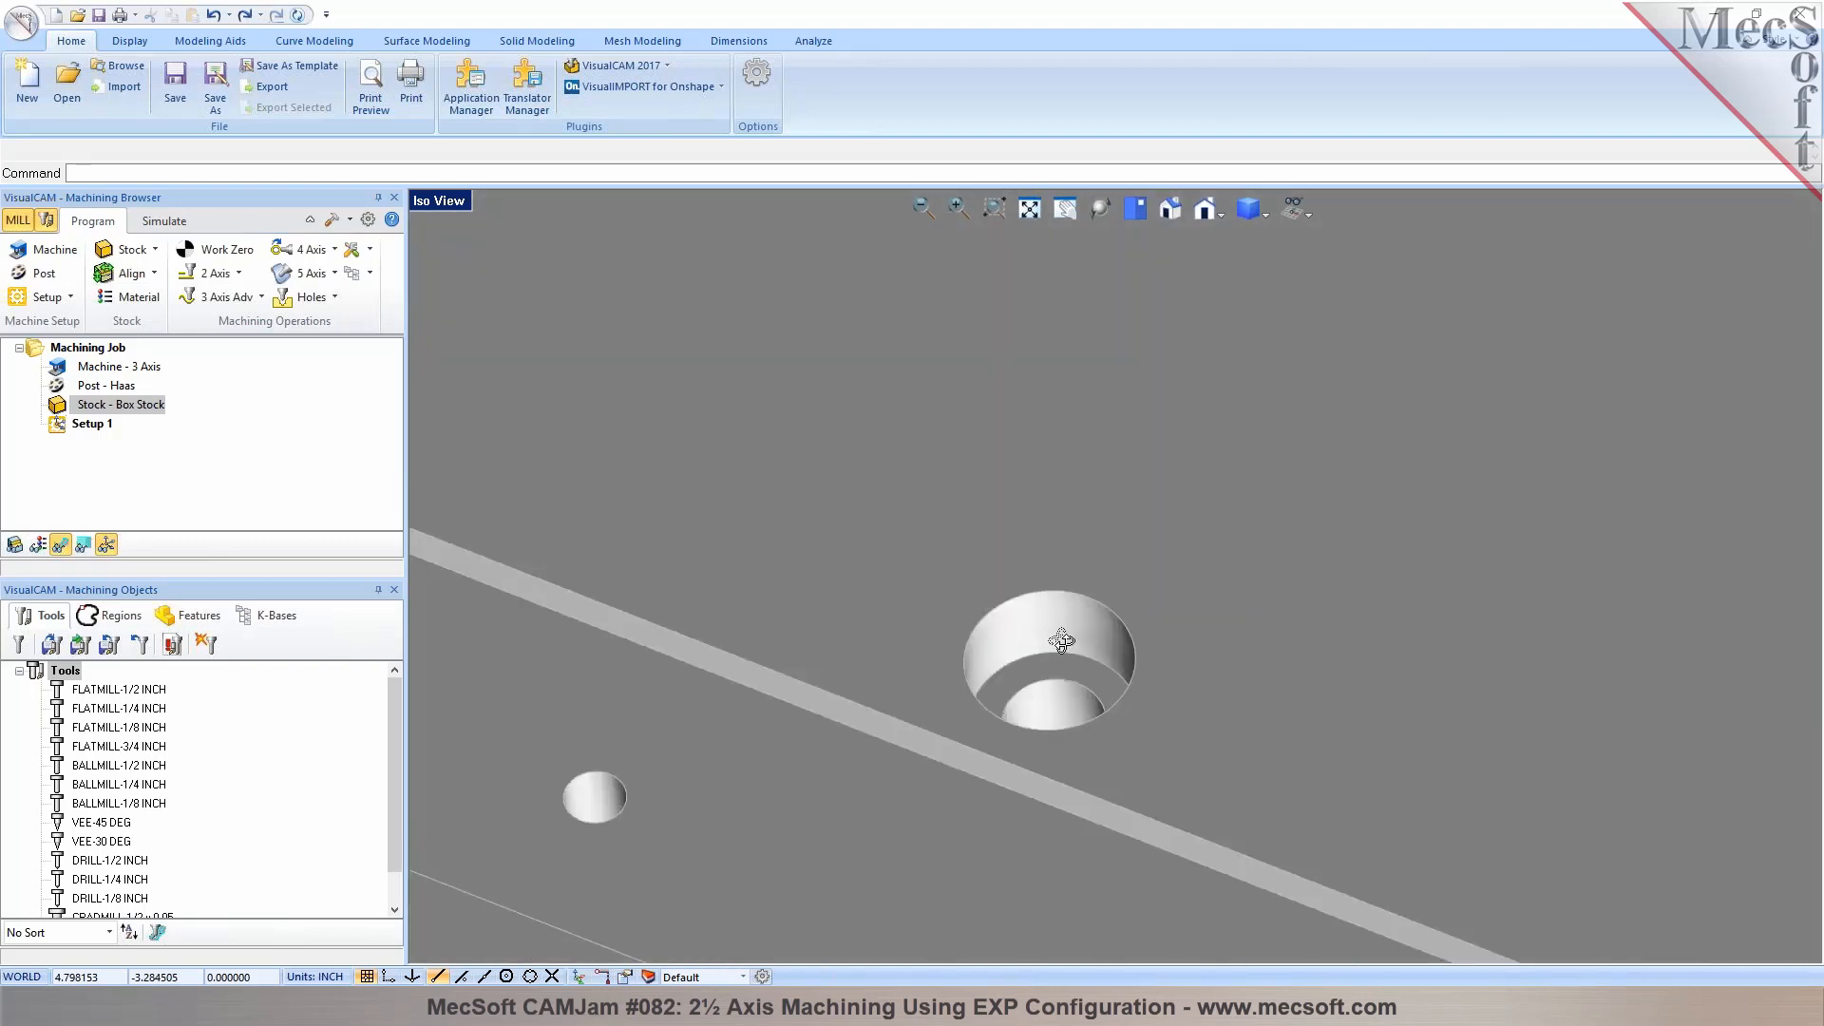
scroll(1061, 640, down, 6)
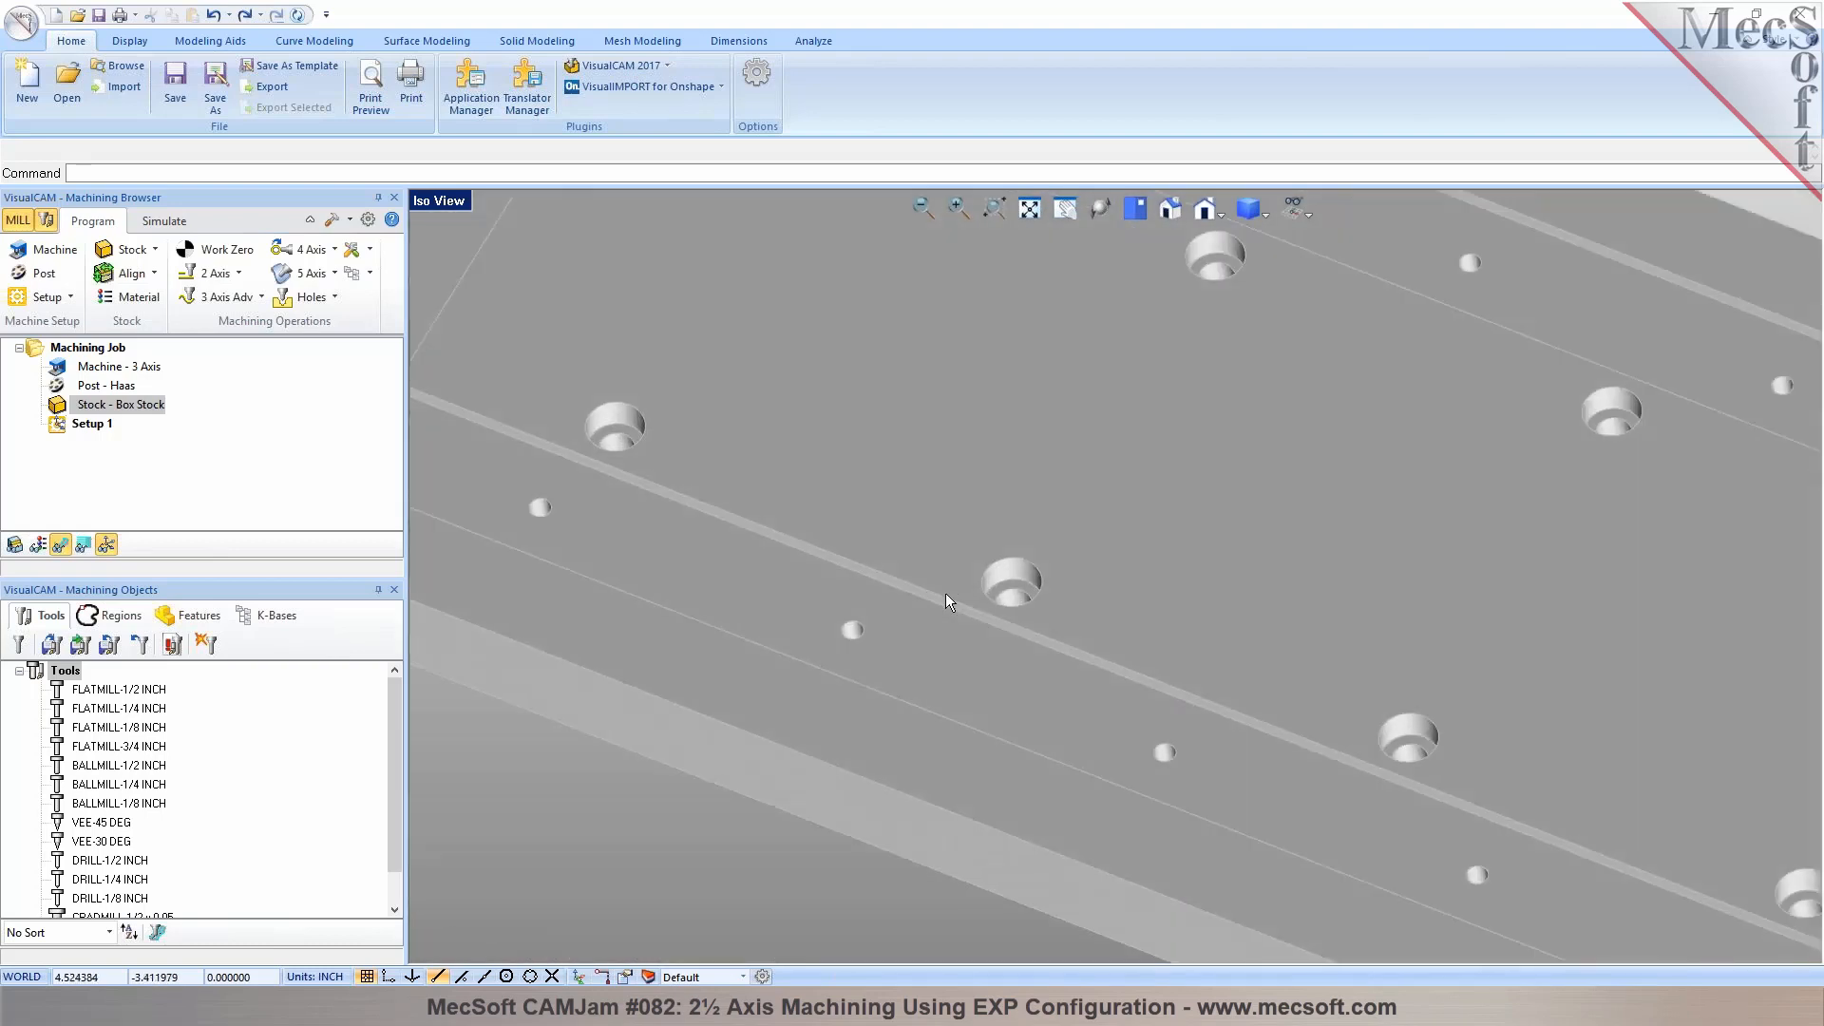
right_drag(1032, 654, 939, 570)
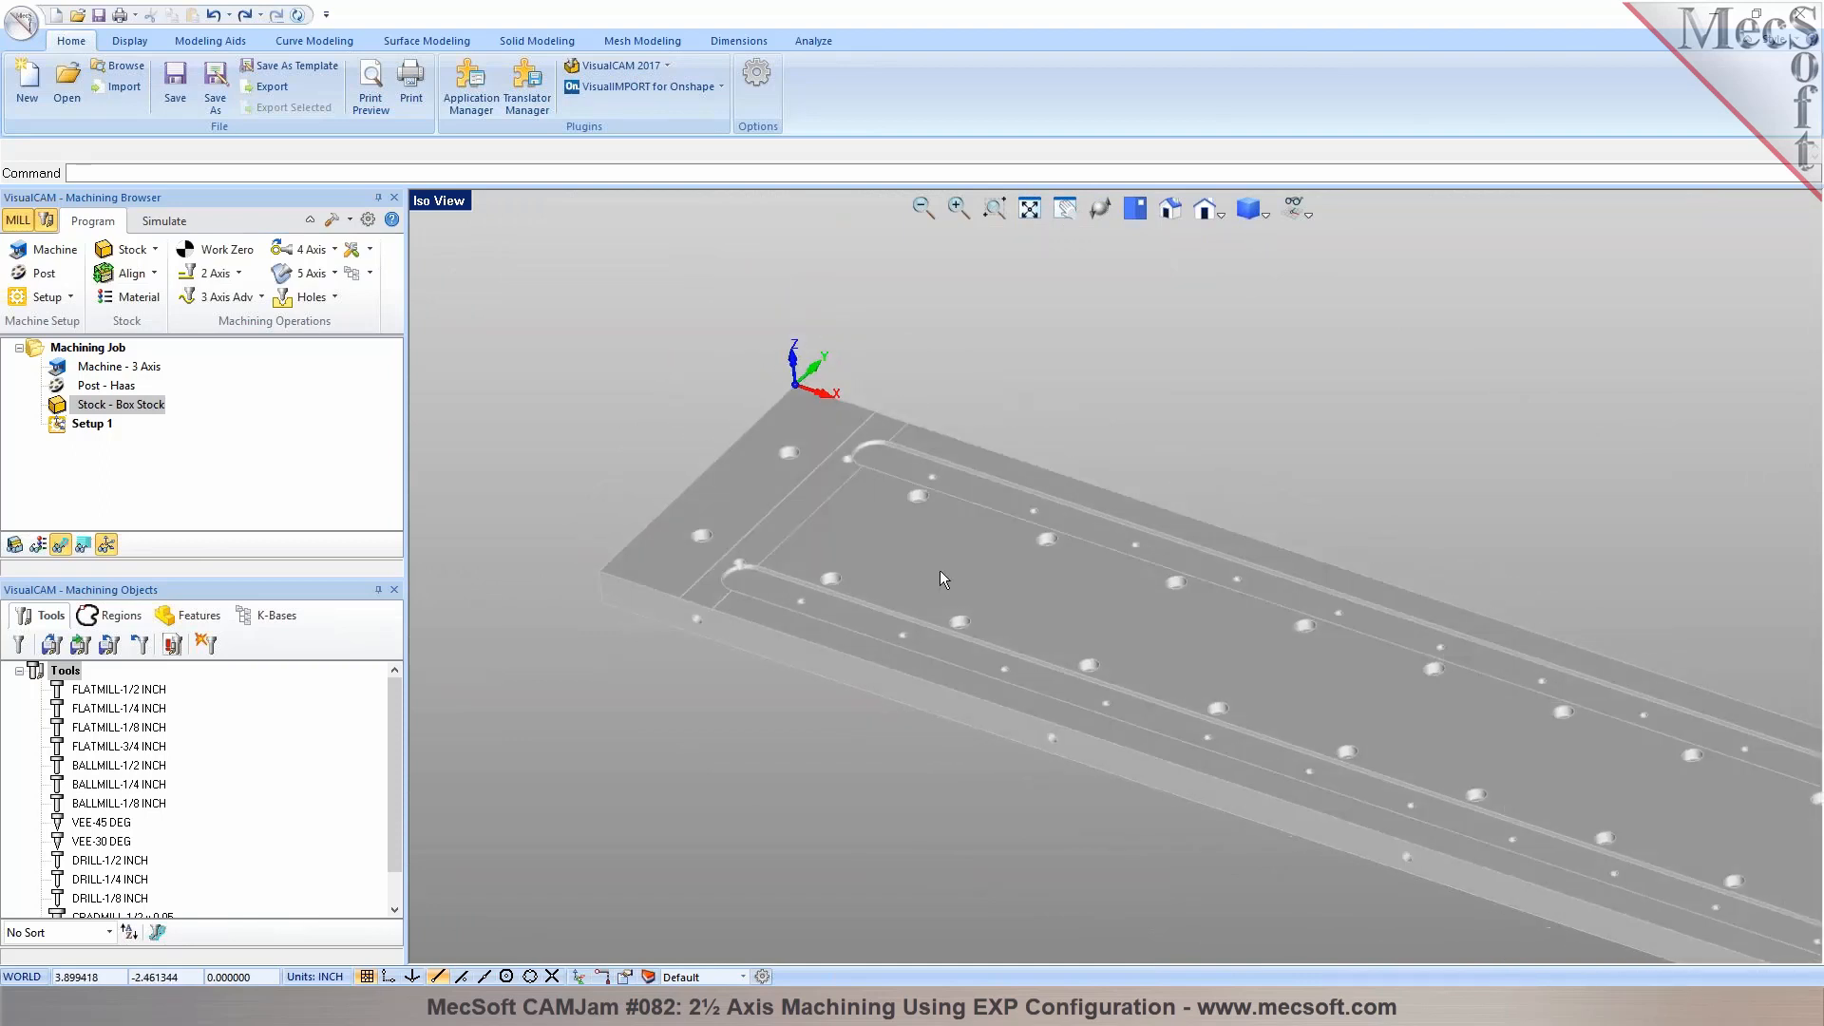
Detect machining features from the plate's flat areas, selecting the central face, the end face and both long slot floors
click(197, 618)
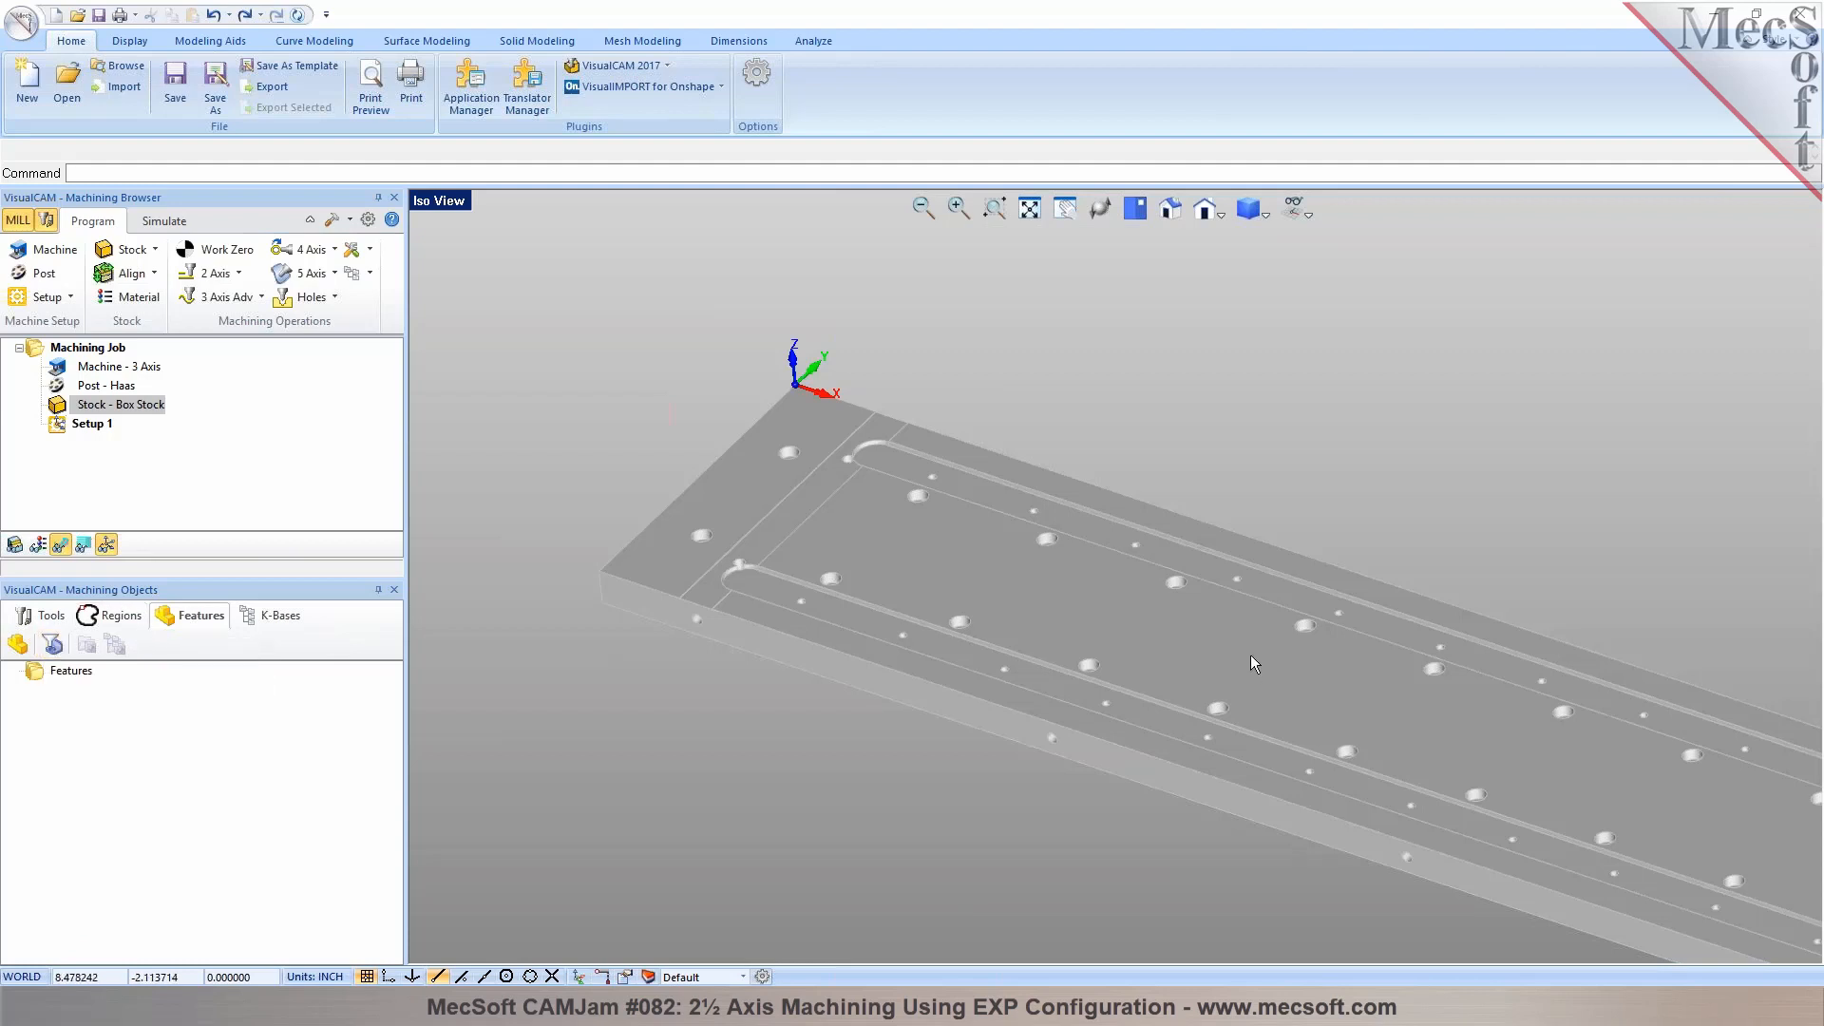
scroll(1250, 653, up, 1)
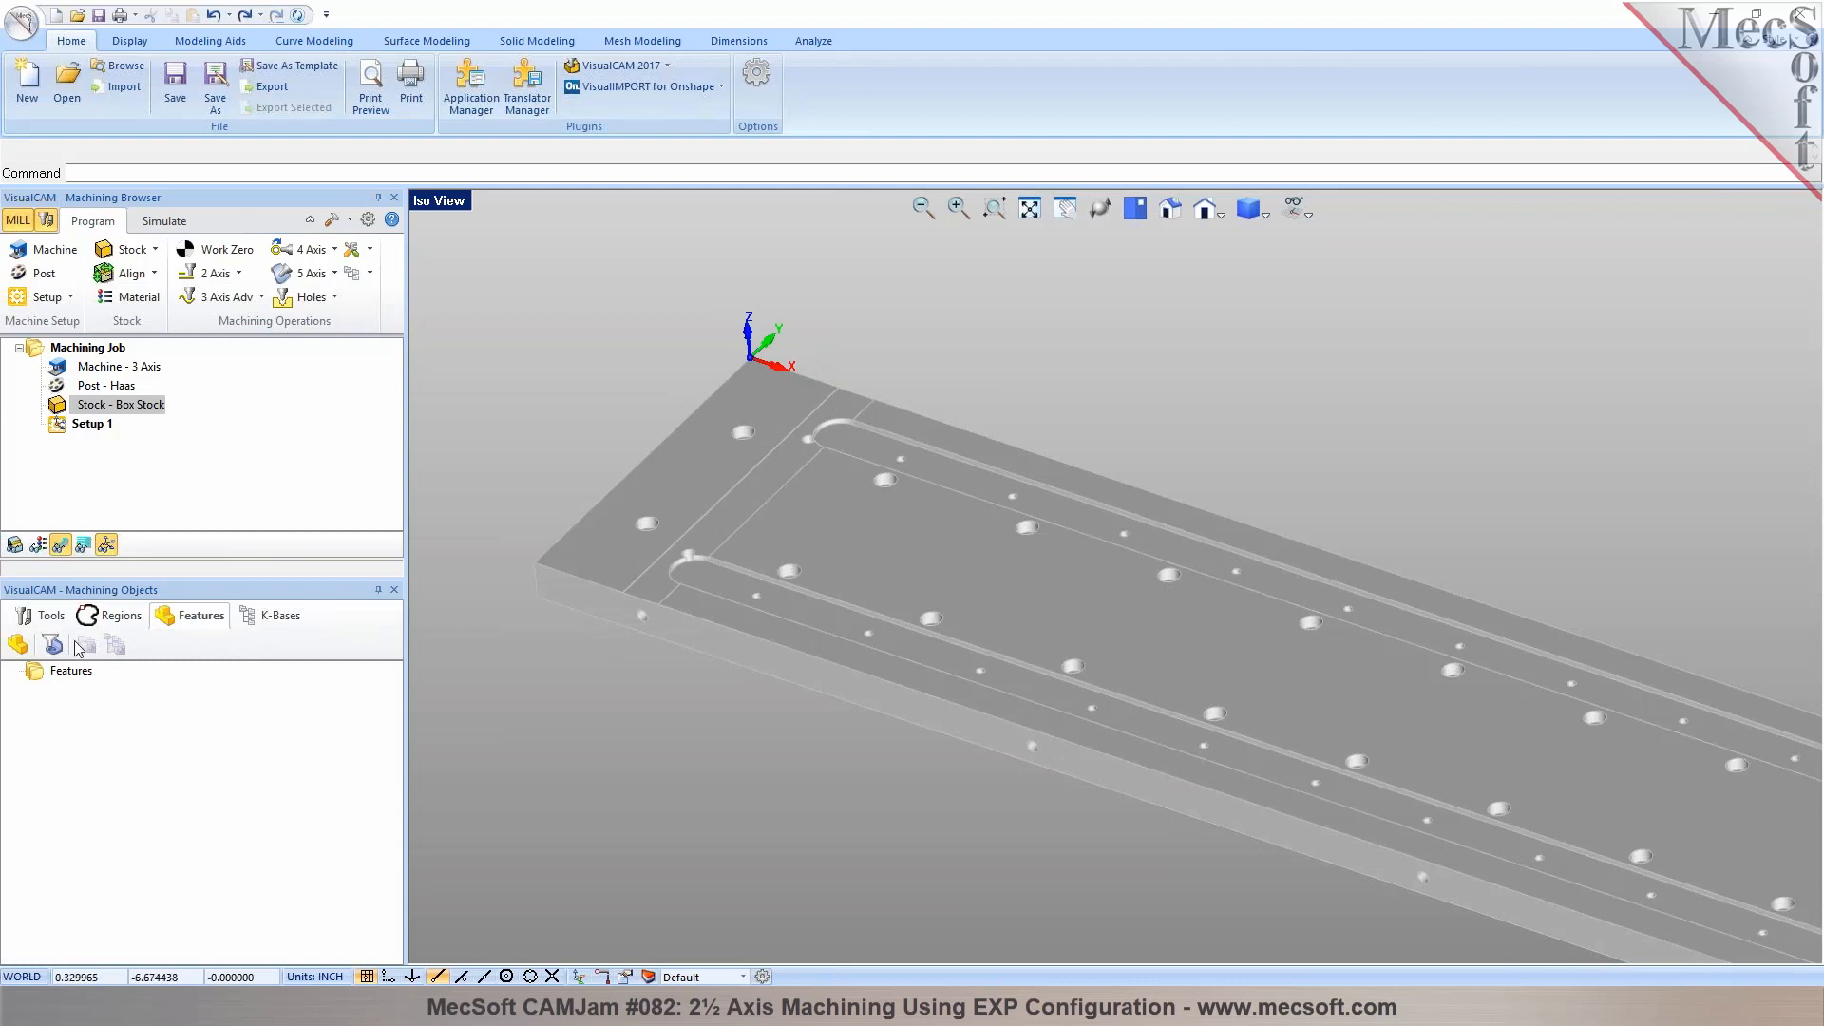
click(18, 647)
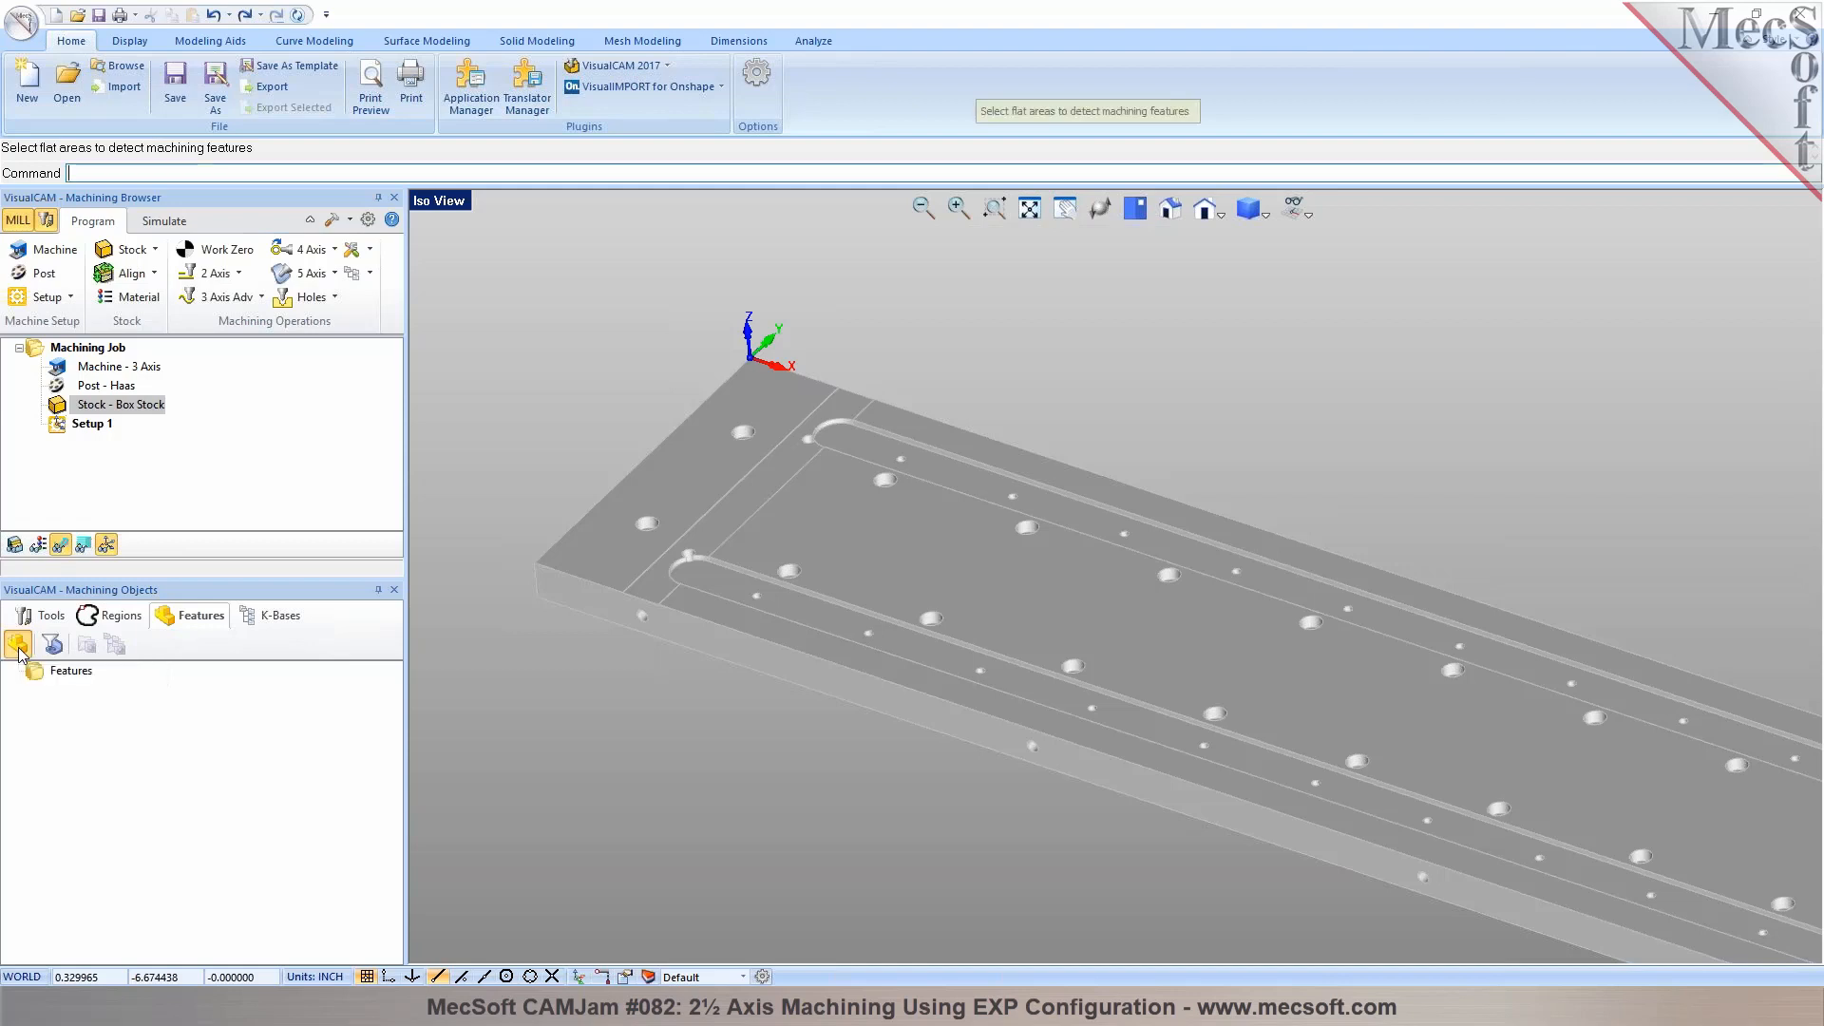
click(878, 539)
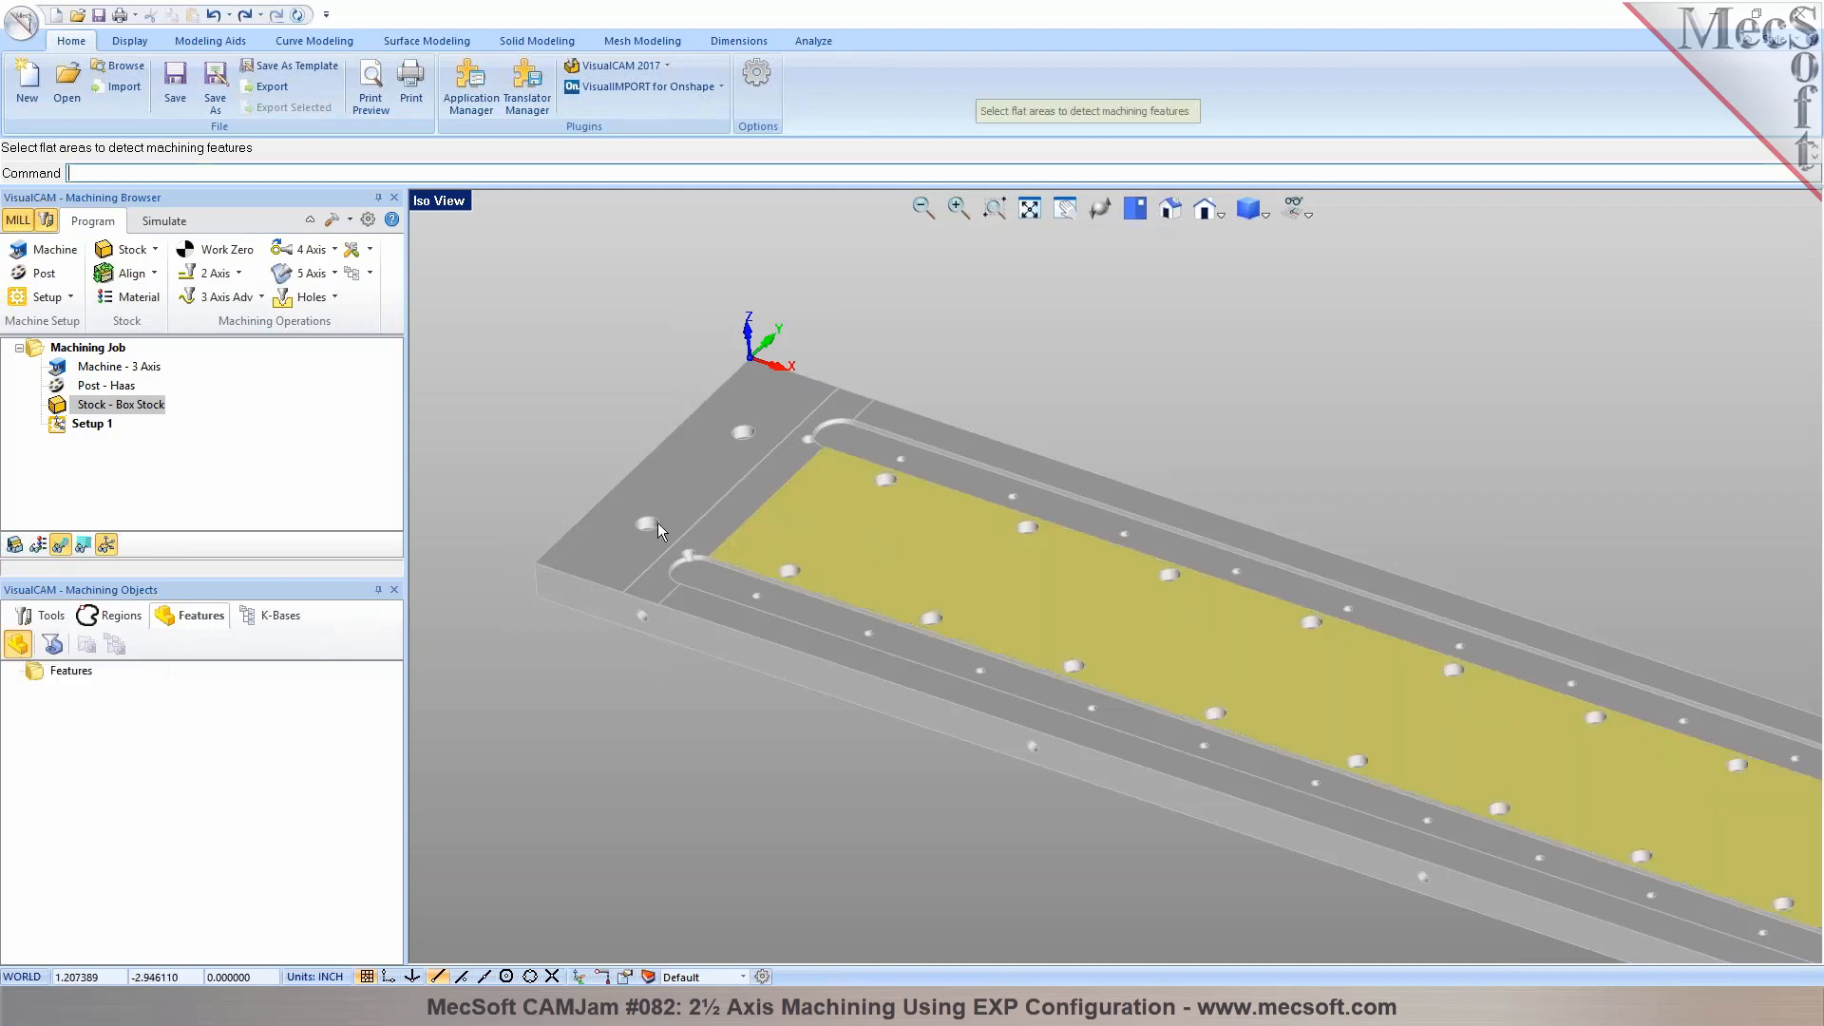
click(585, 551)
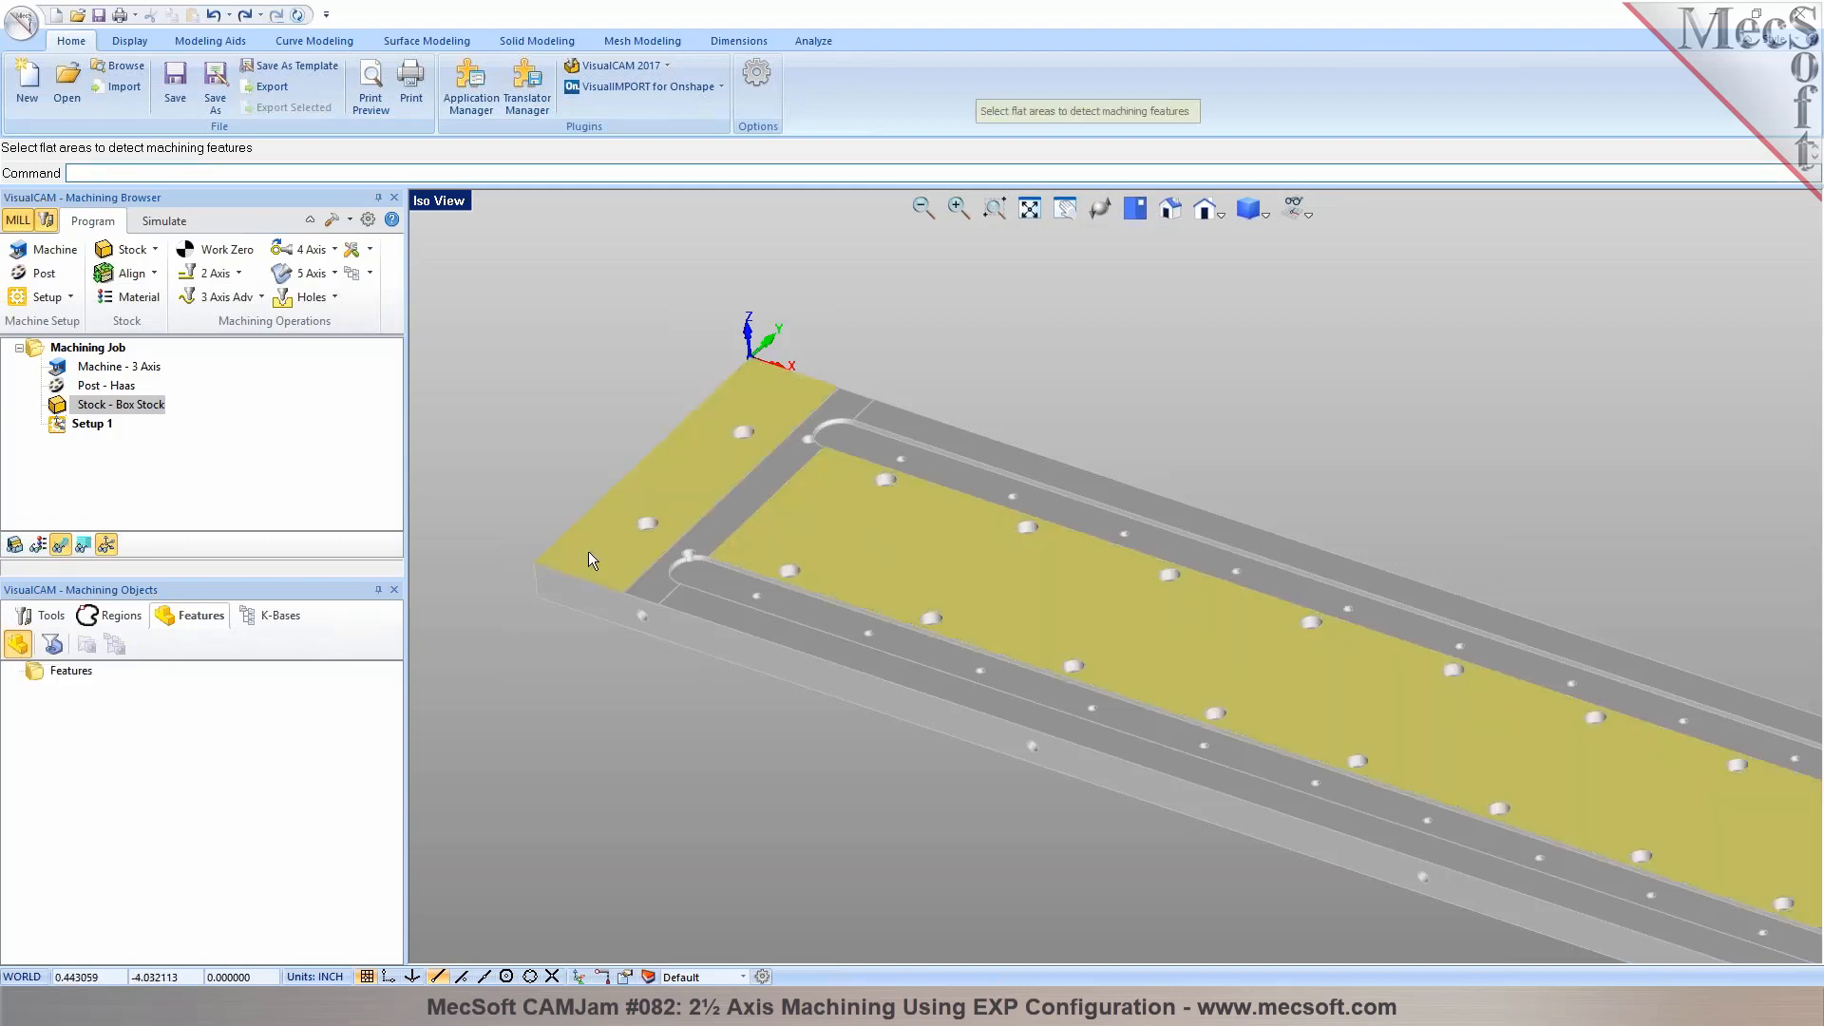
scroll(686, 571, down, 1)
scroll(741, 581, up, 3)
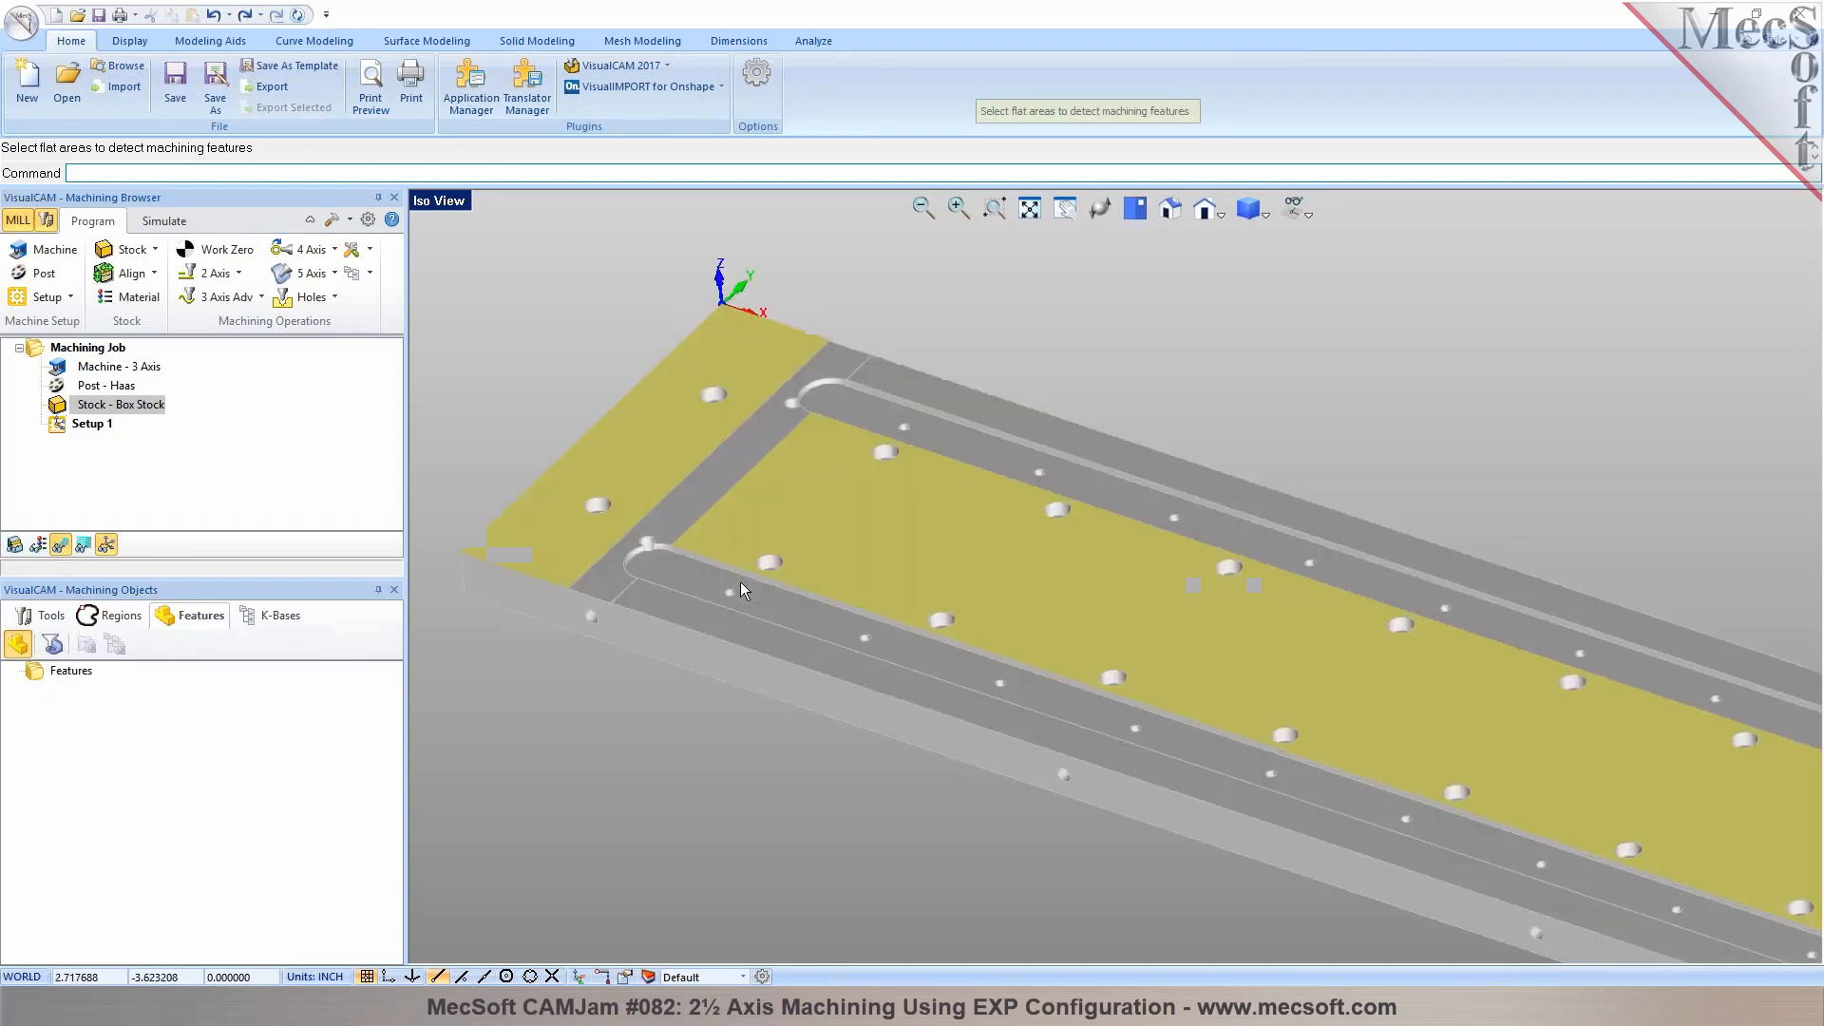
click(931, 292)
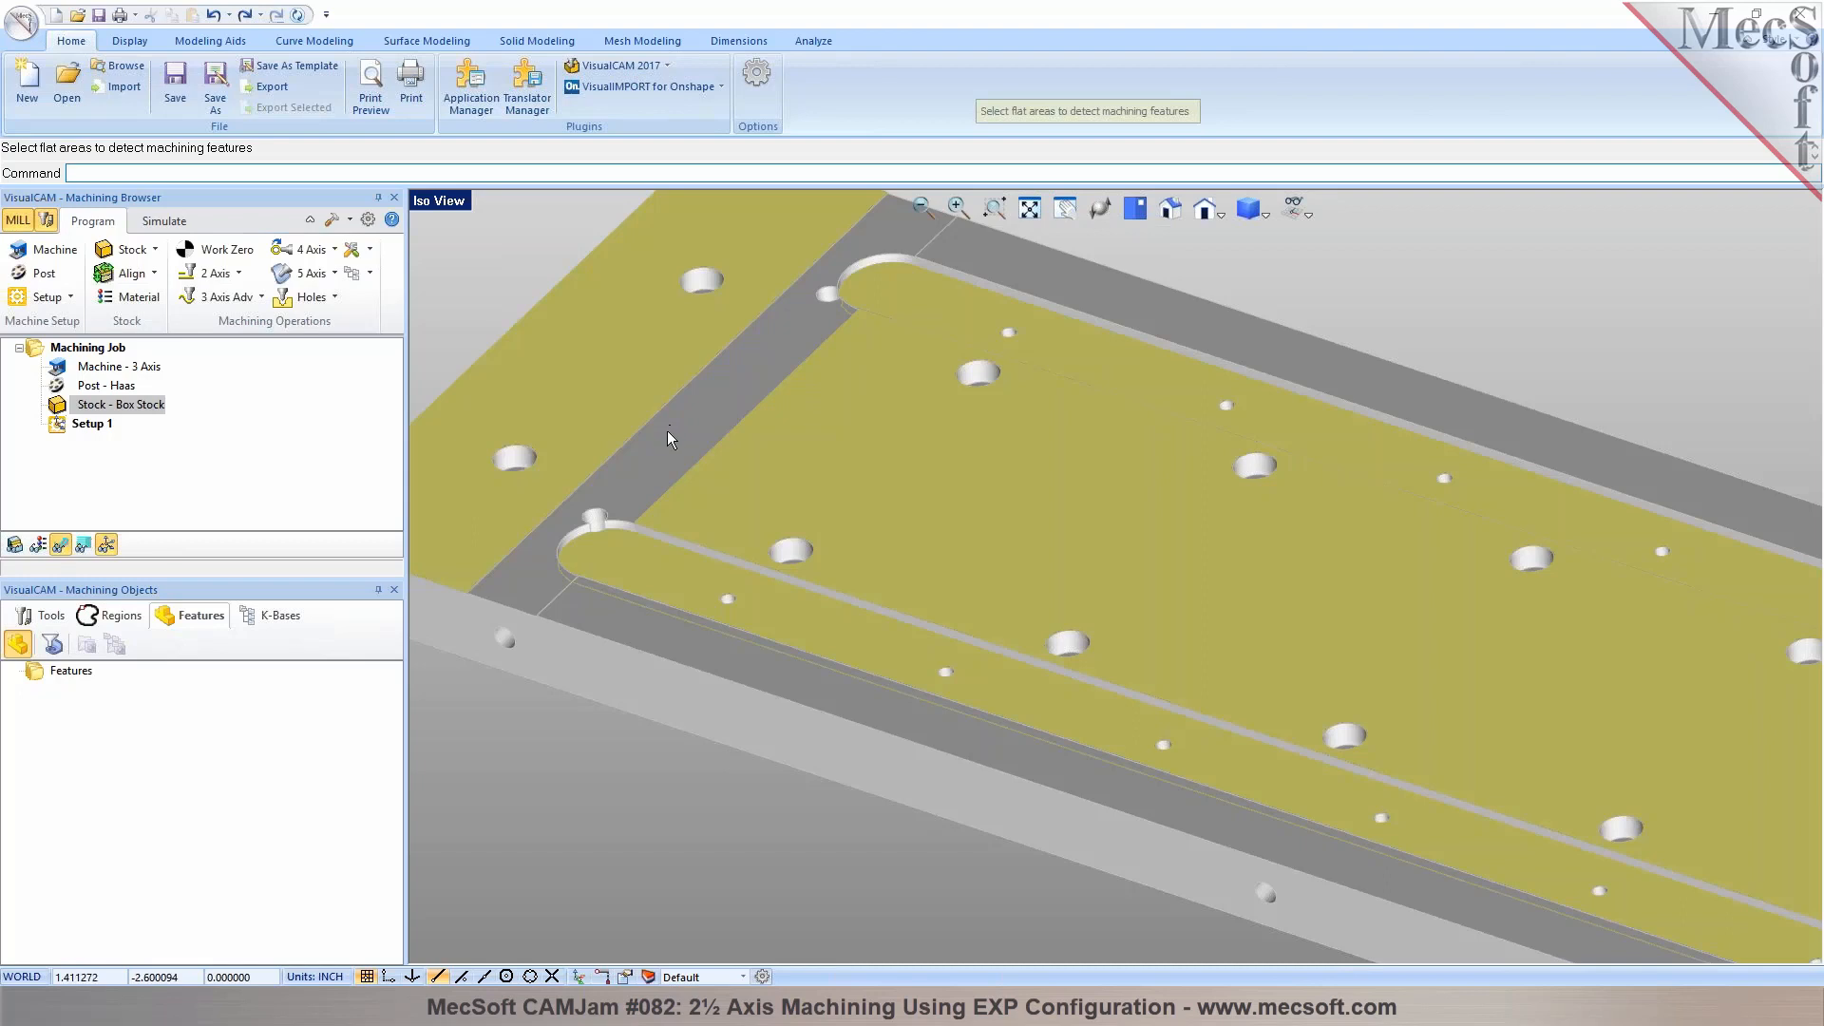
key(Return)
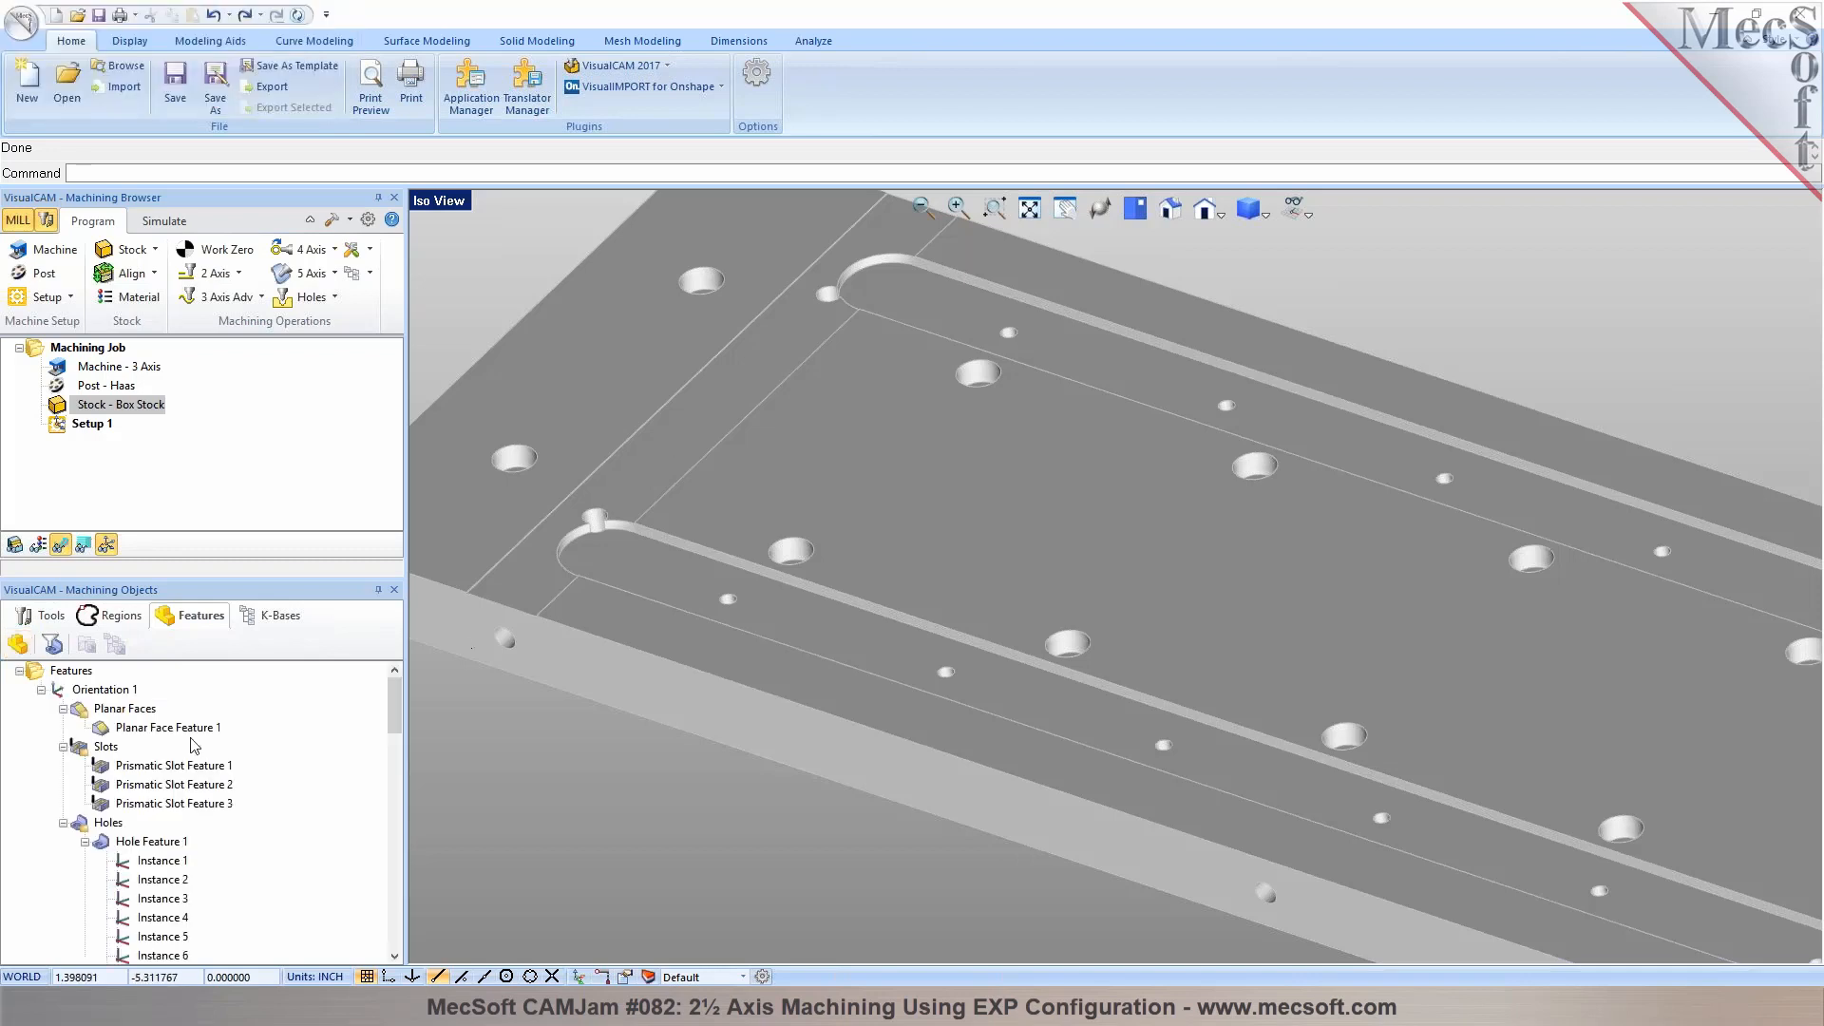
Highlight Planar Face Feature 1, Prismatic Slot Feature 1 and Hole Feature 1 in turn to check their geometry on the plate
click(178, 728)
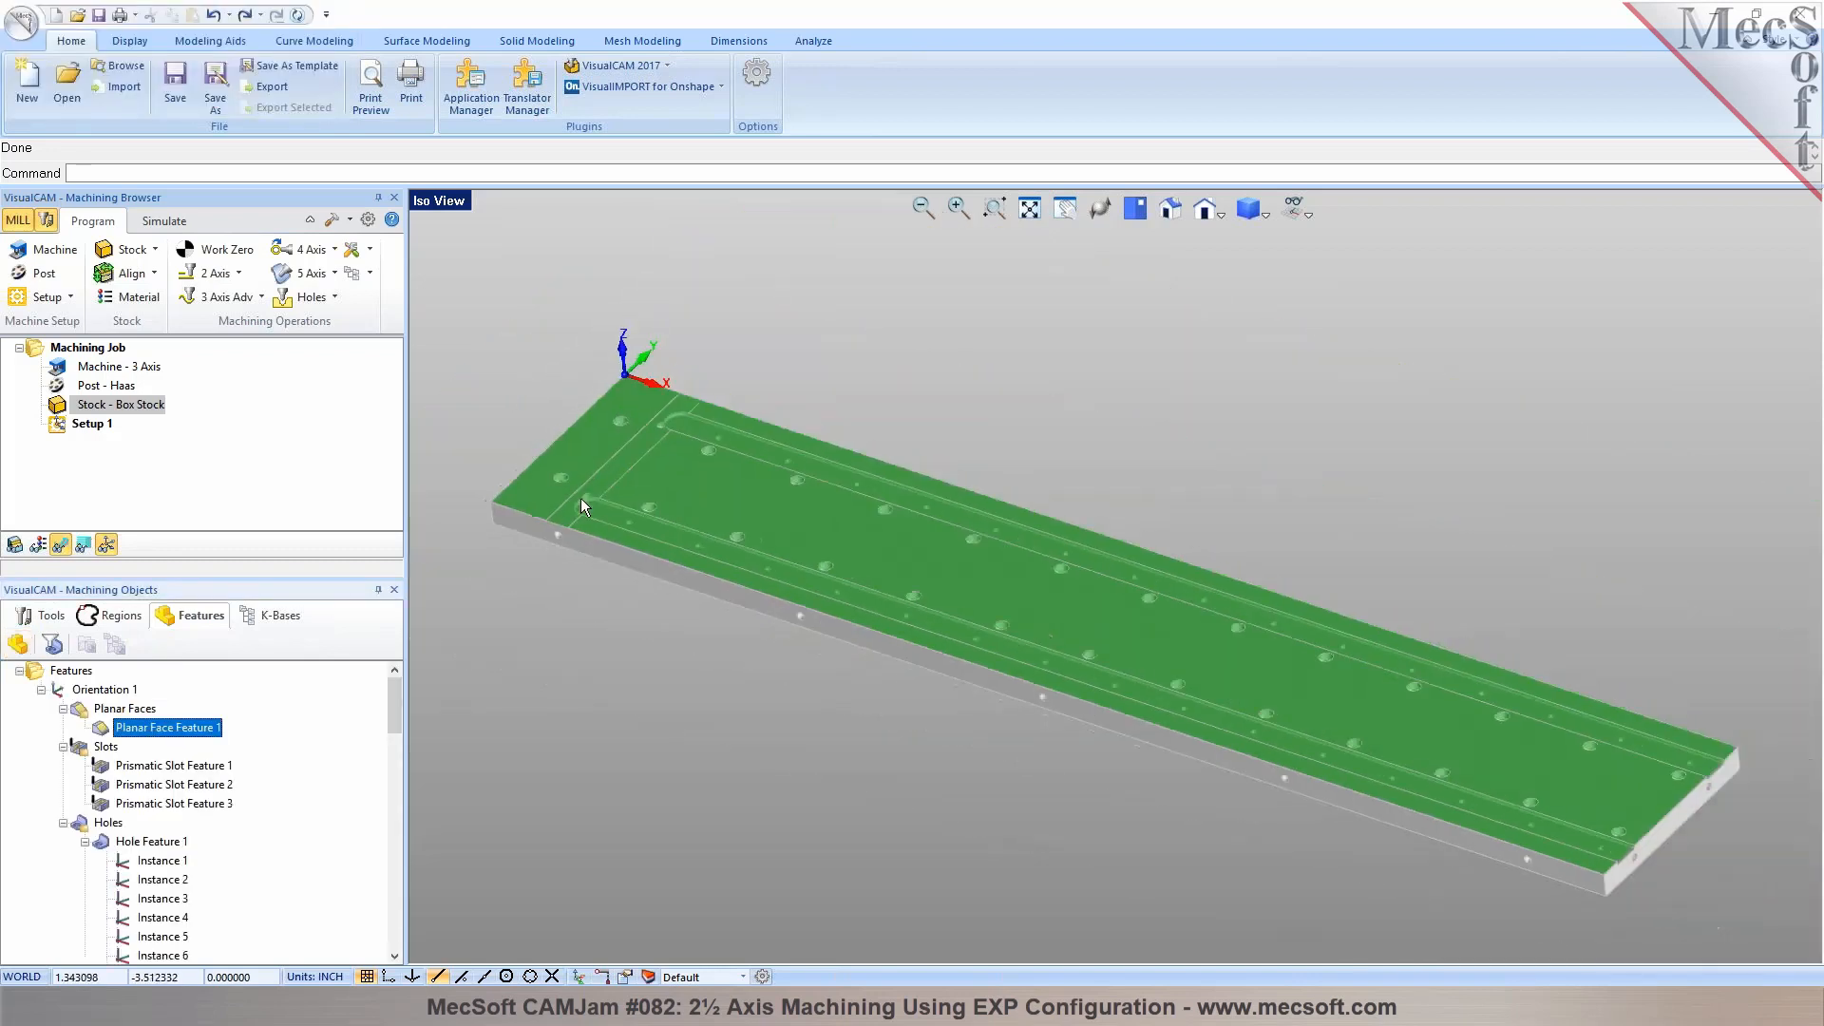
click(182, 772)
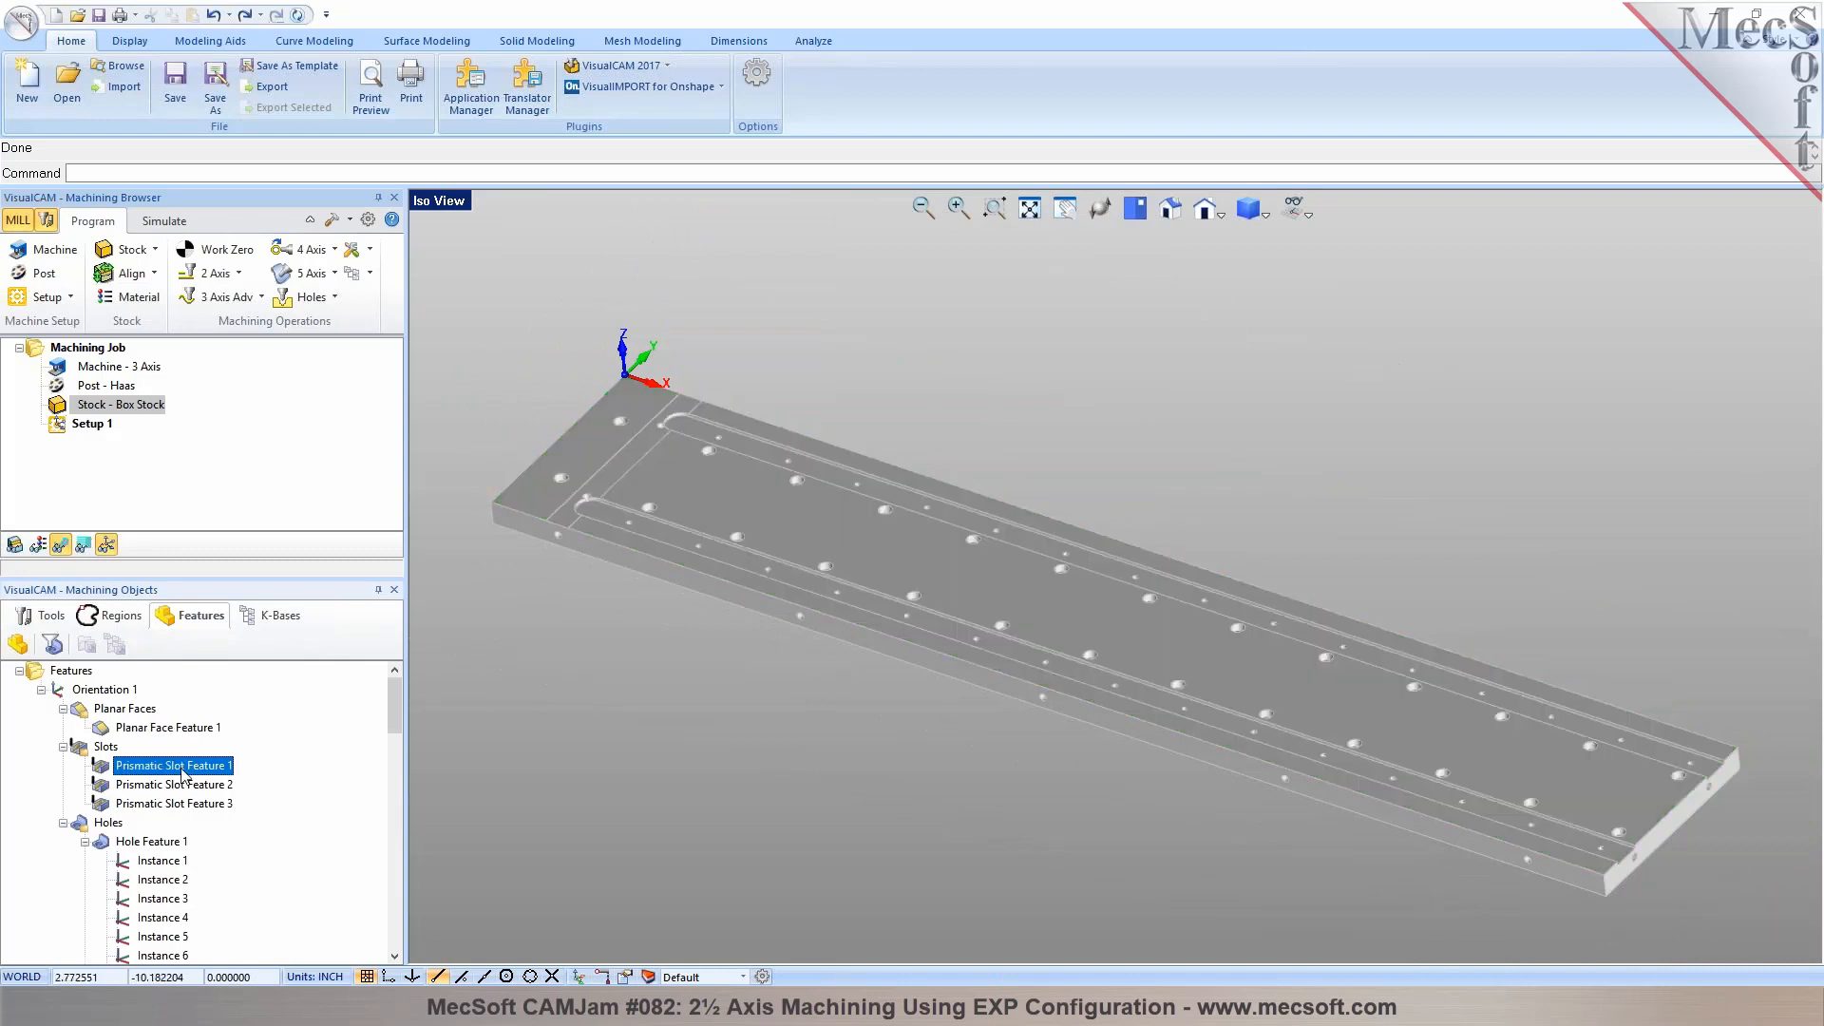
click(149, 842)
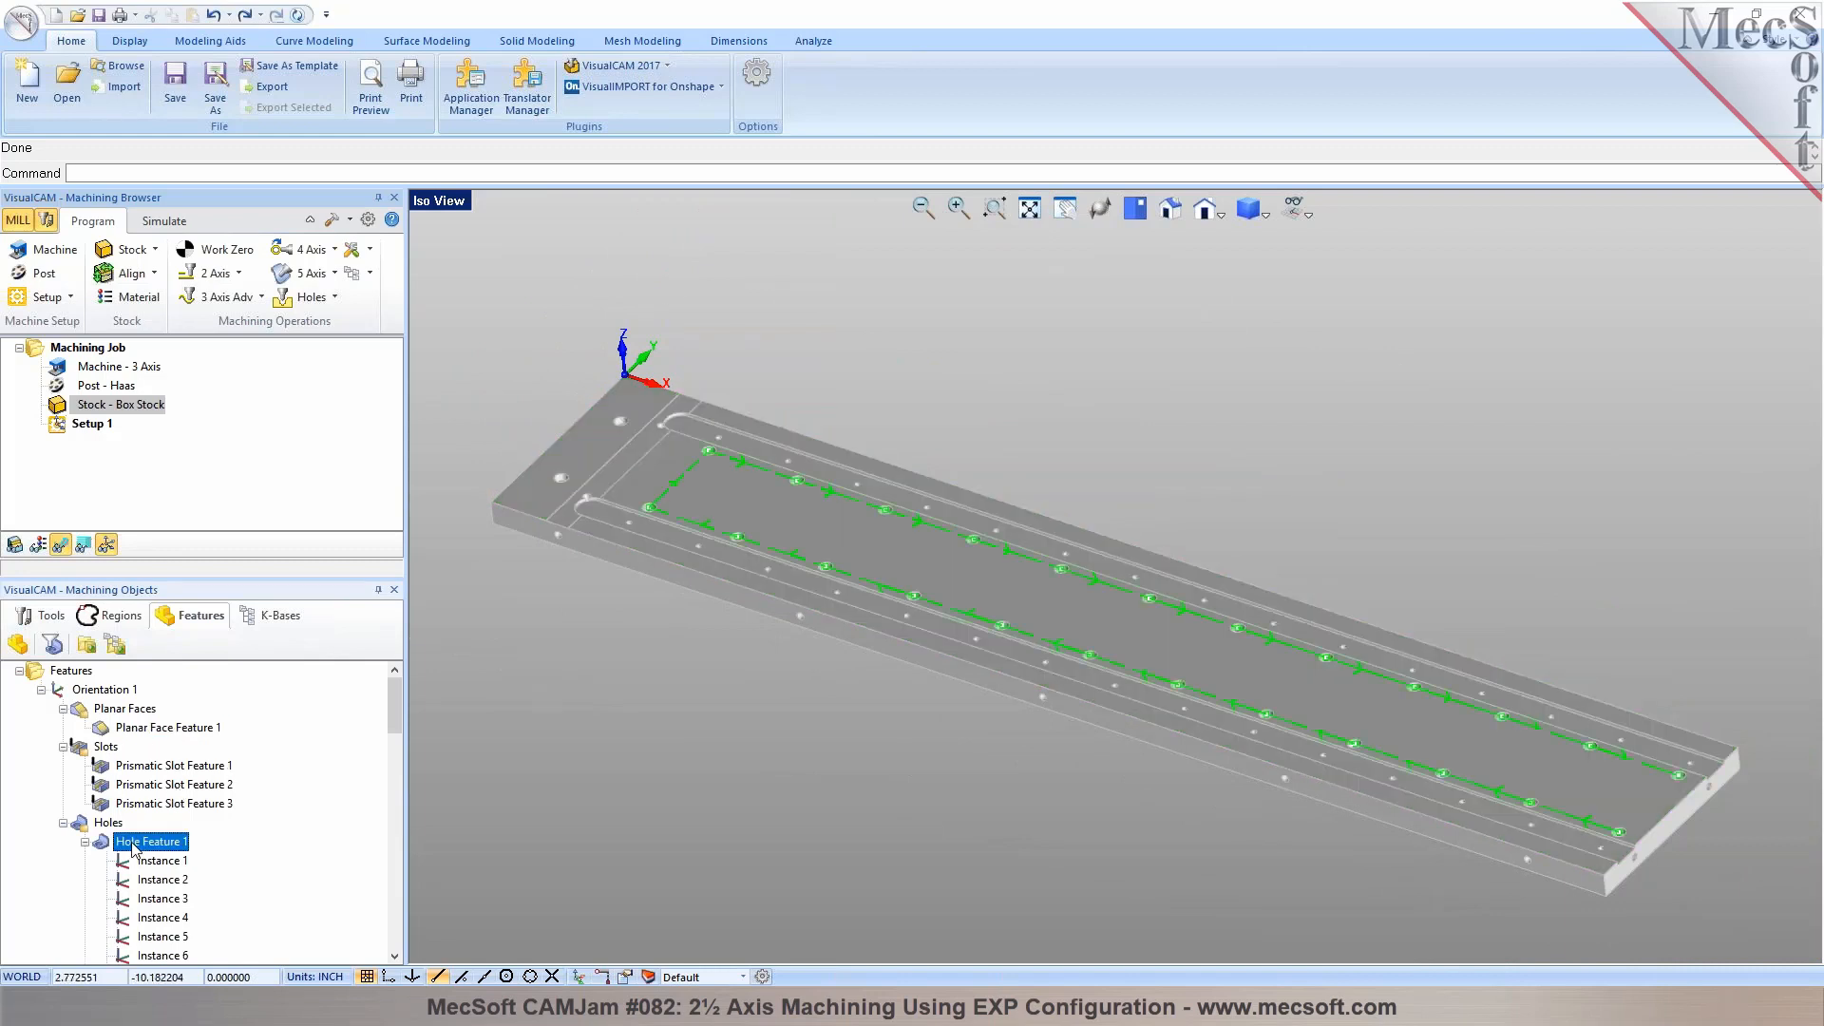
scroll(656, 504, up, 2)
scroll(677, 481, up, 1)
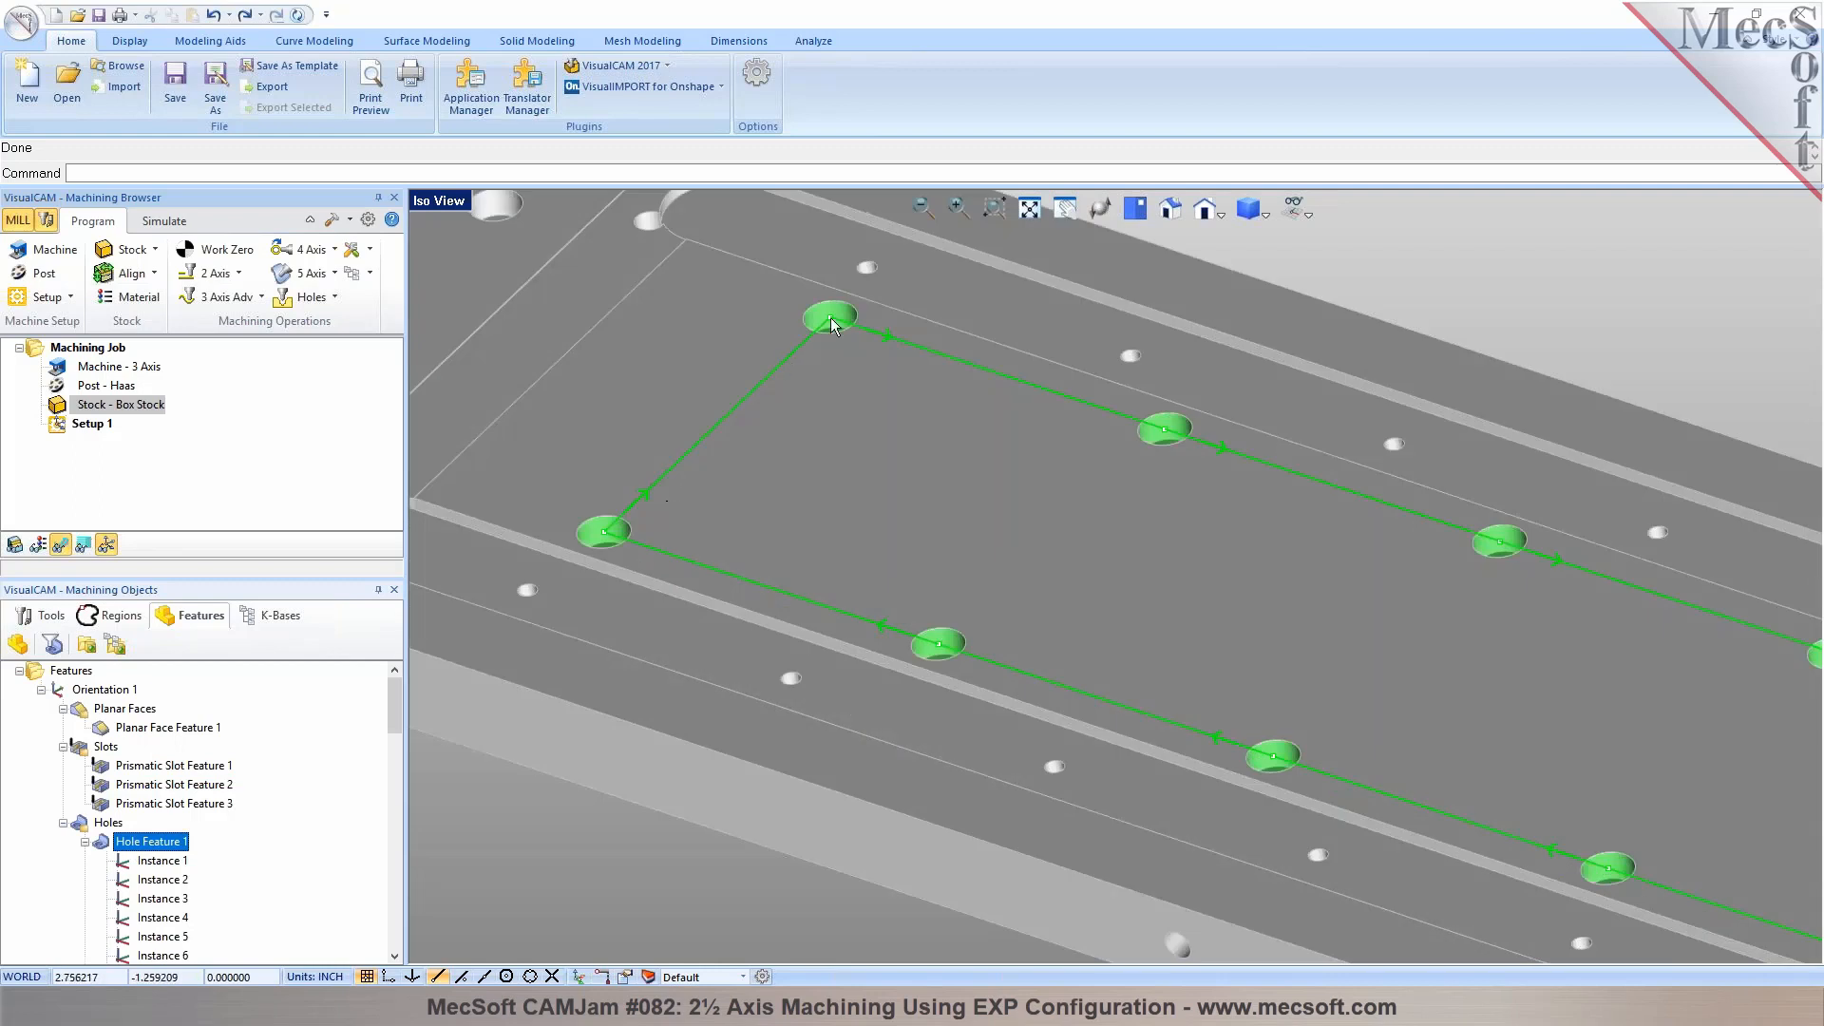
scroll(831, 317, down, 3)
Collapse the instance lists of Hole Features 1 and 2, and highlight Hole Features 2 and 3 on the plate
click(84, 842)
click(84, 861)
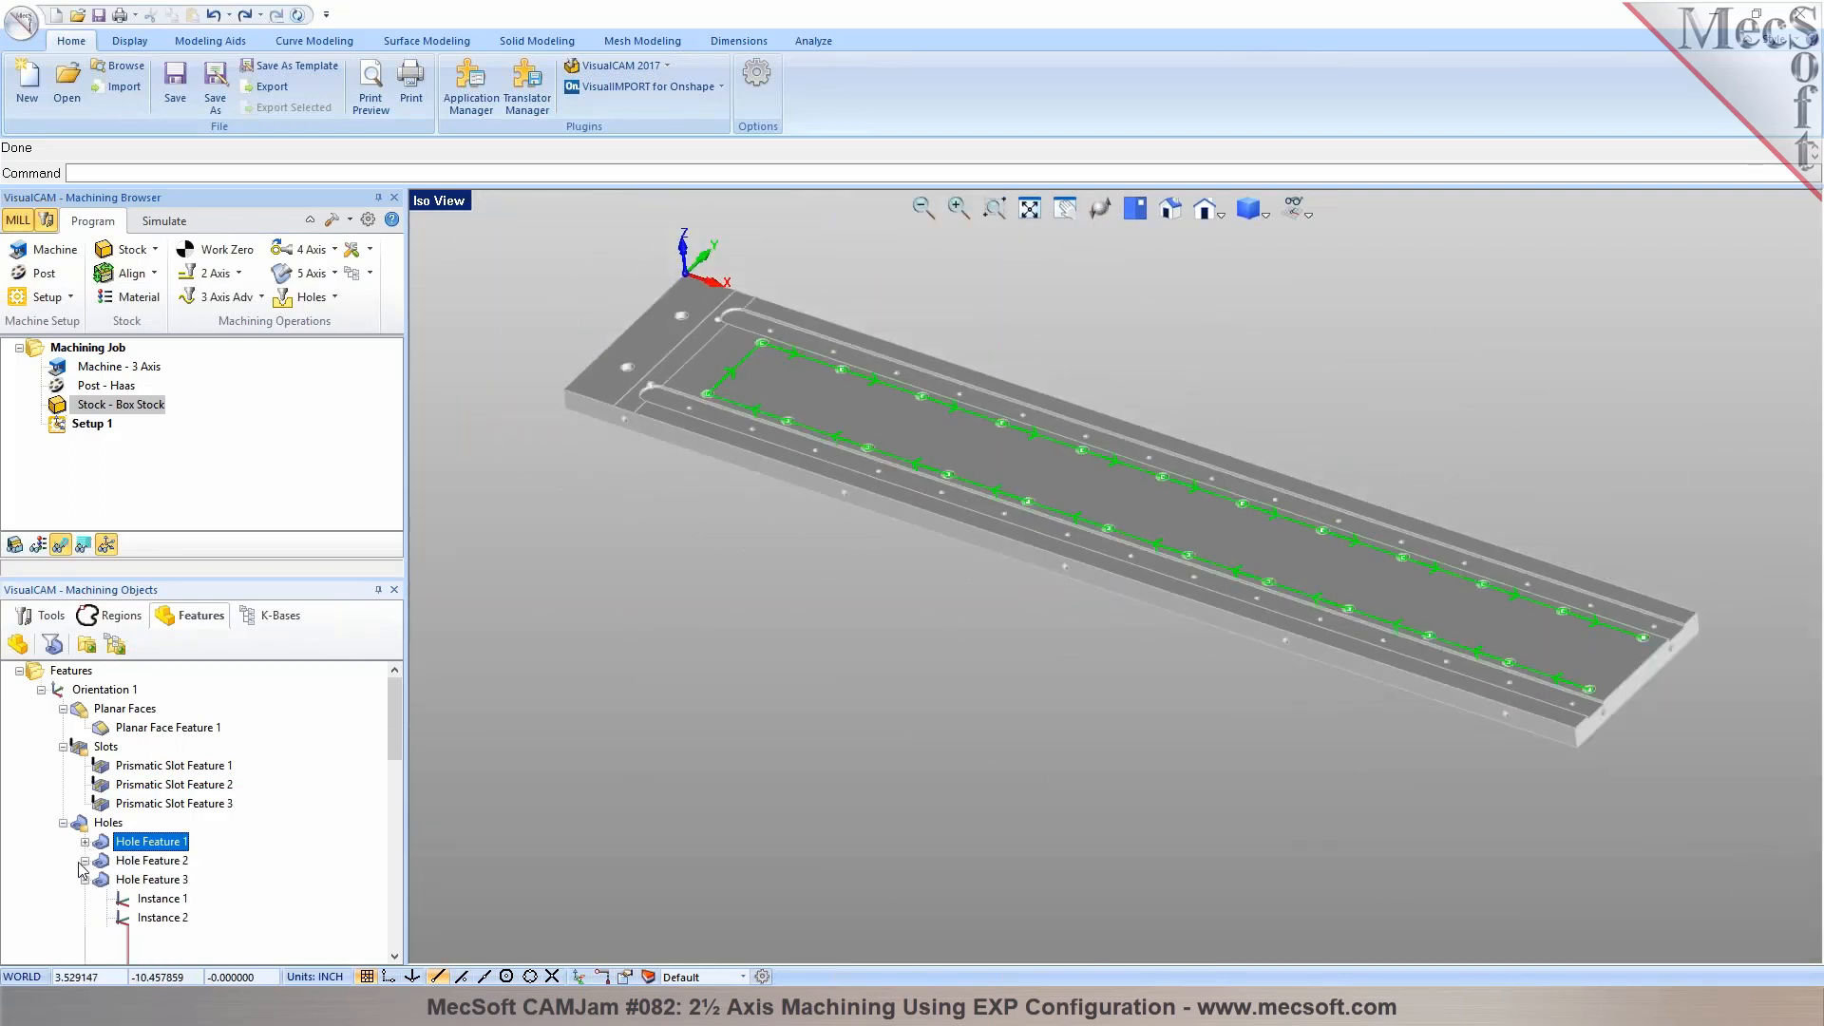
click(115, 861)
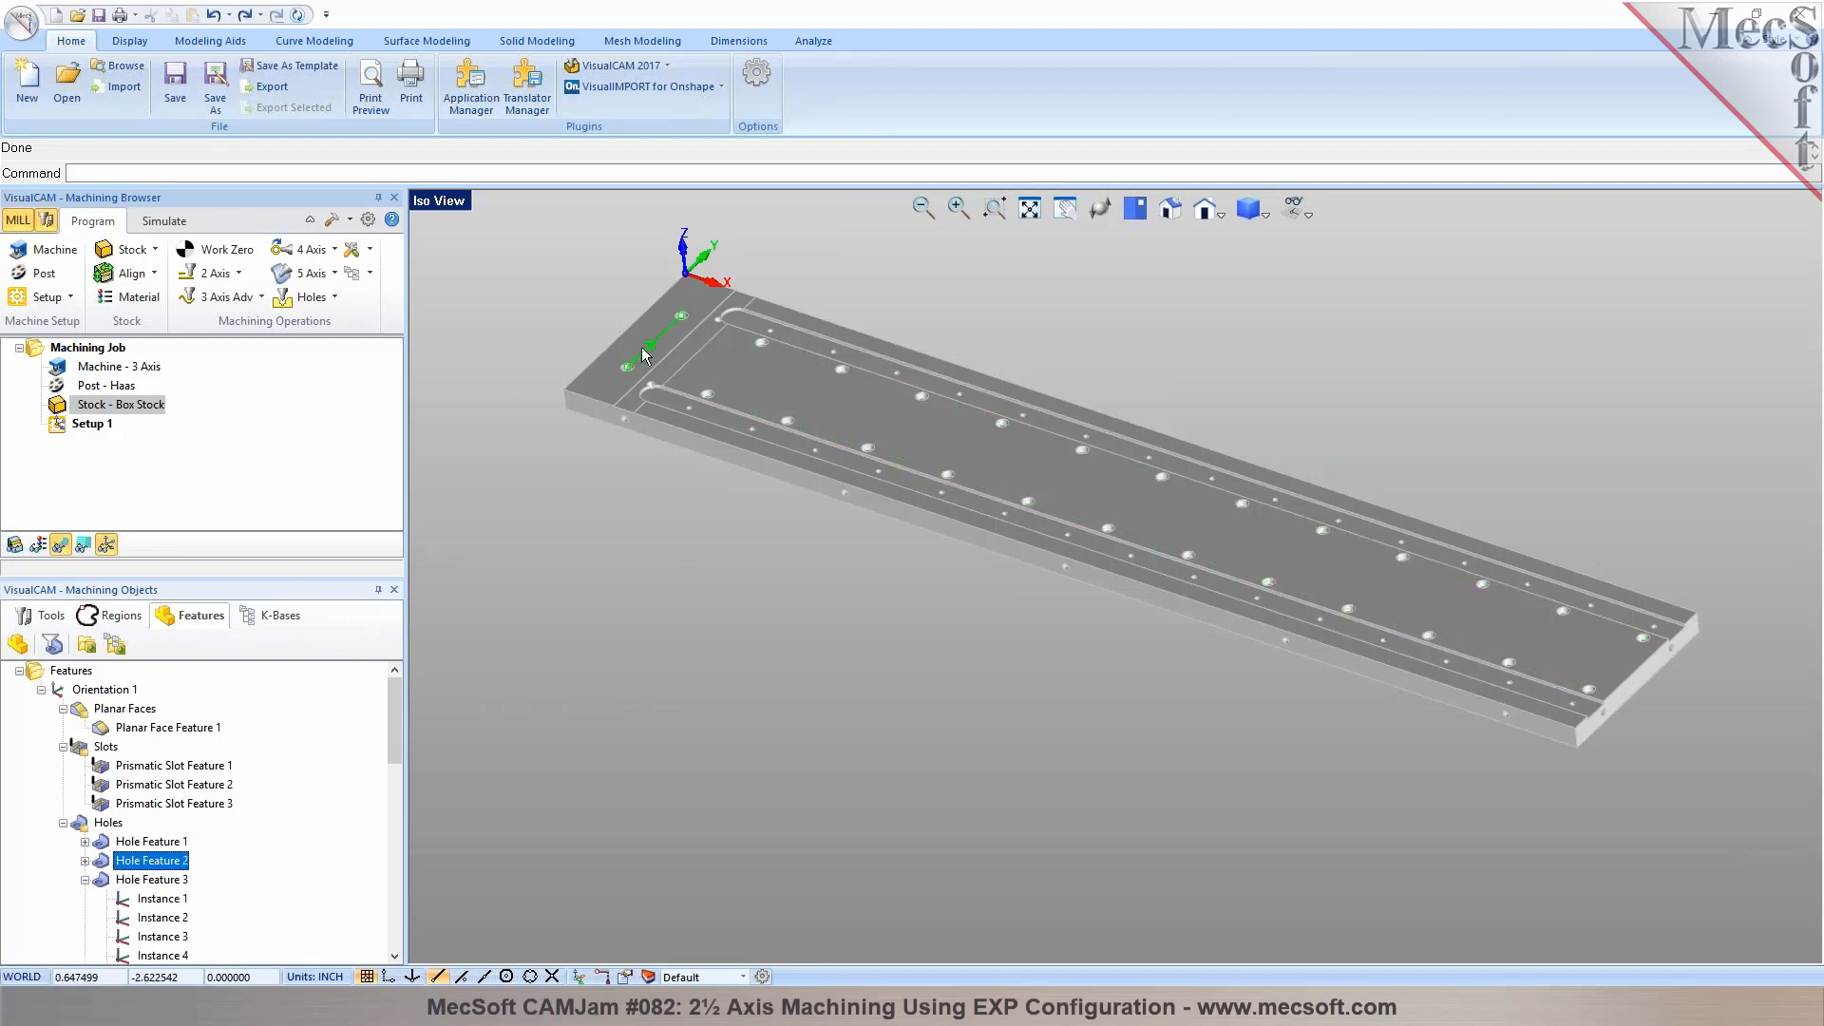
click(152, 880)
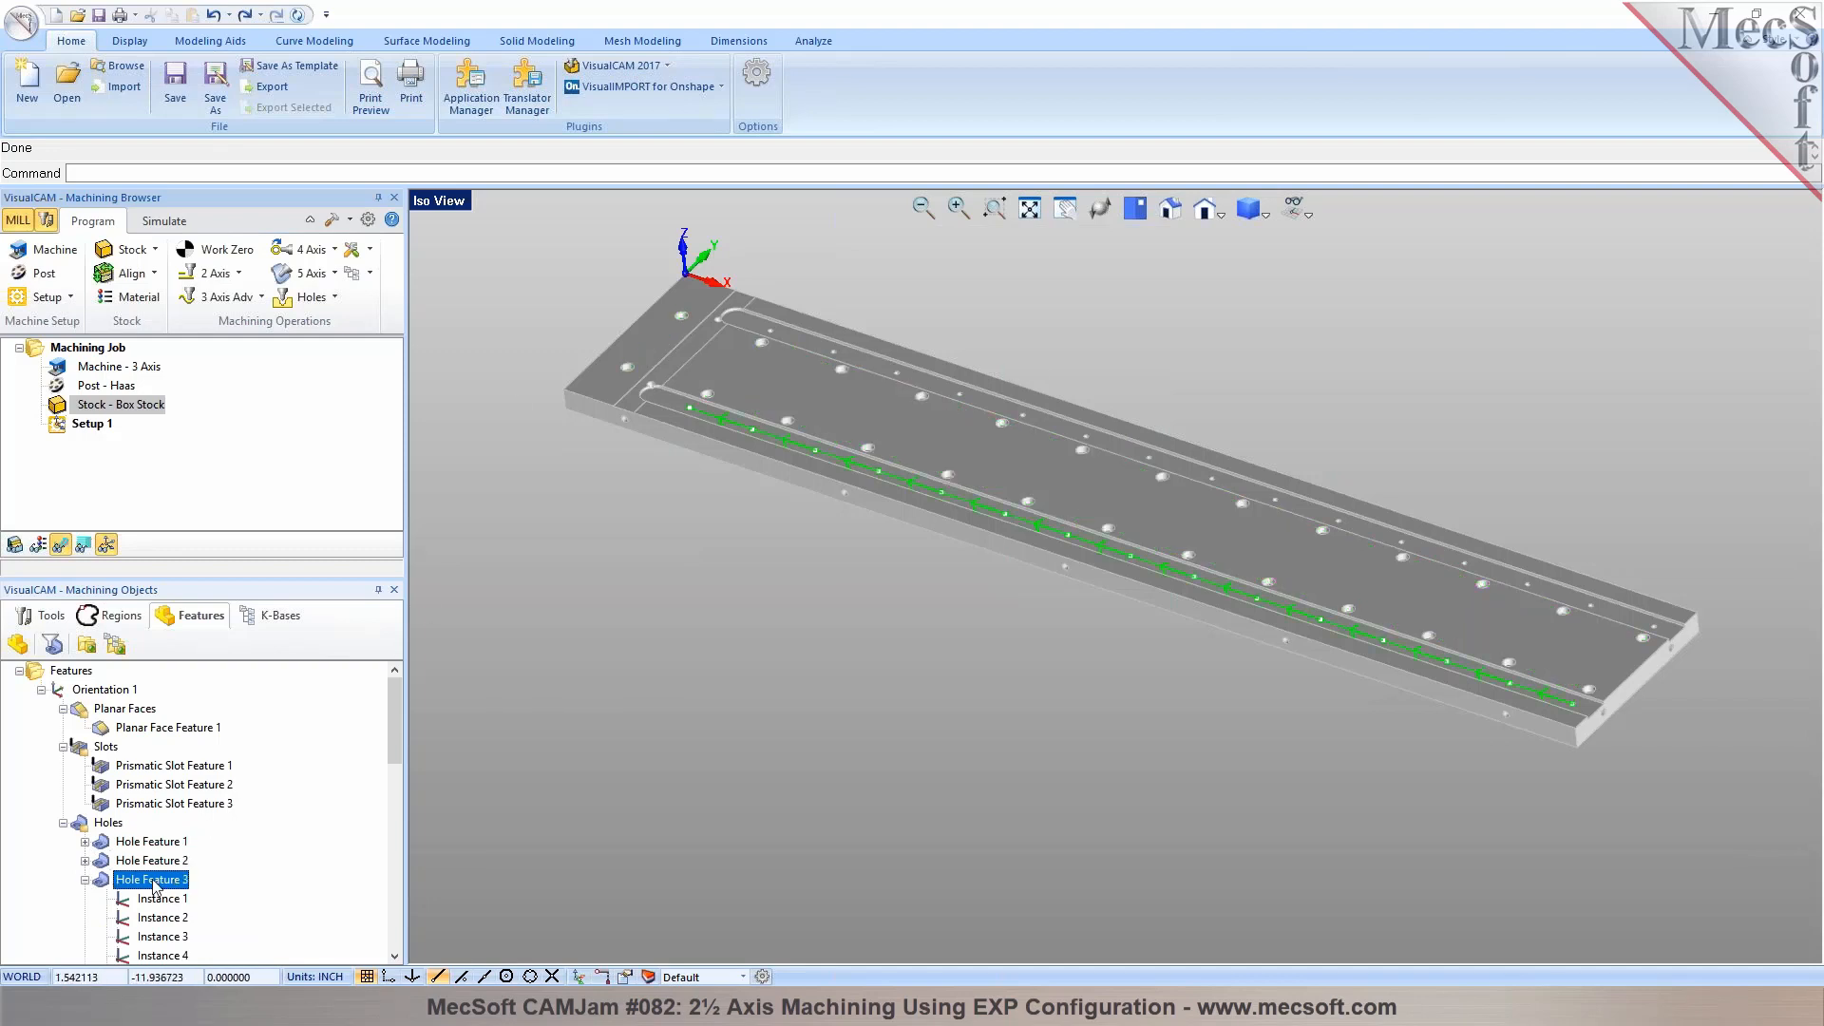
Collapse the instance lists of Hole Features 3, 4 and 5, and highlight Hole Features 4 and 5 on the plate
scroll(155, 882, down, 4)
scroll(155, 883, up, 1)
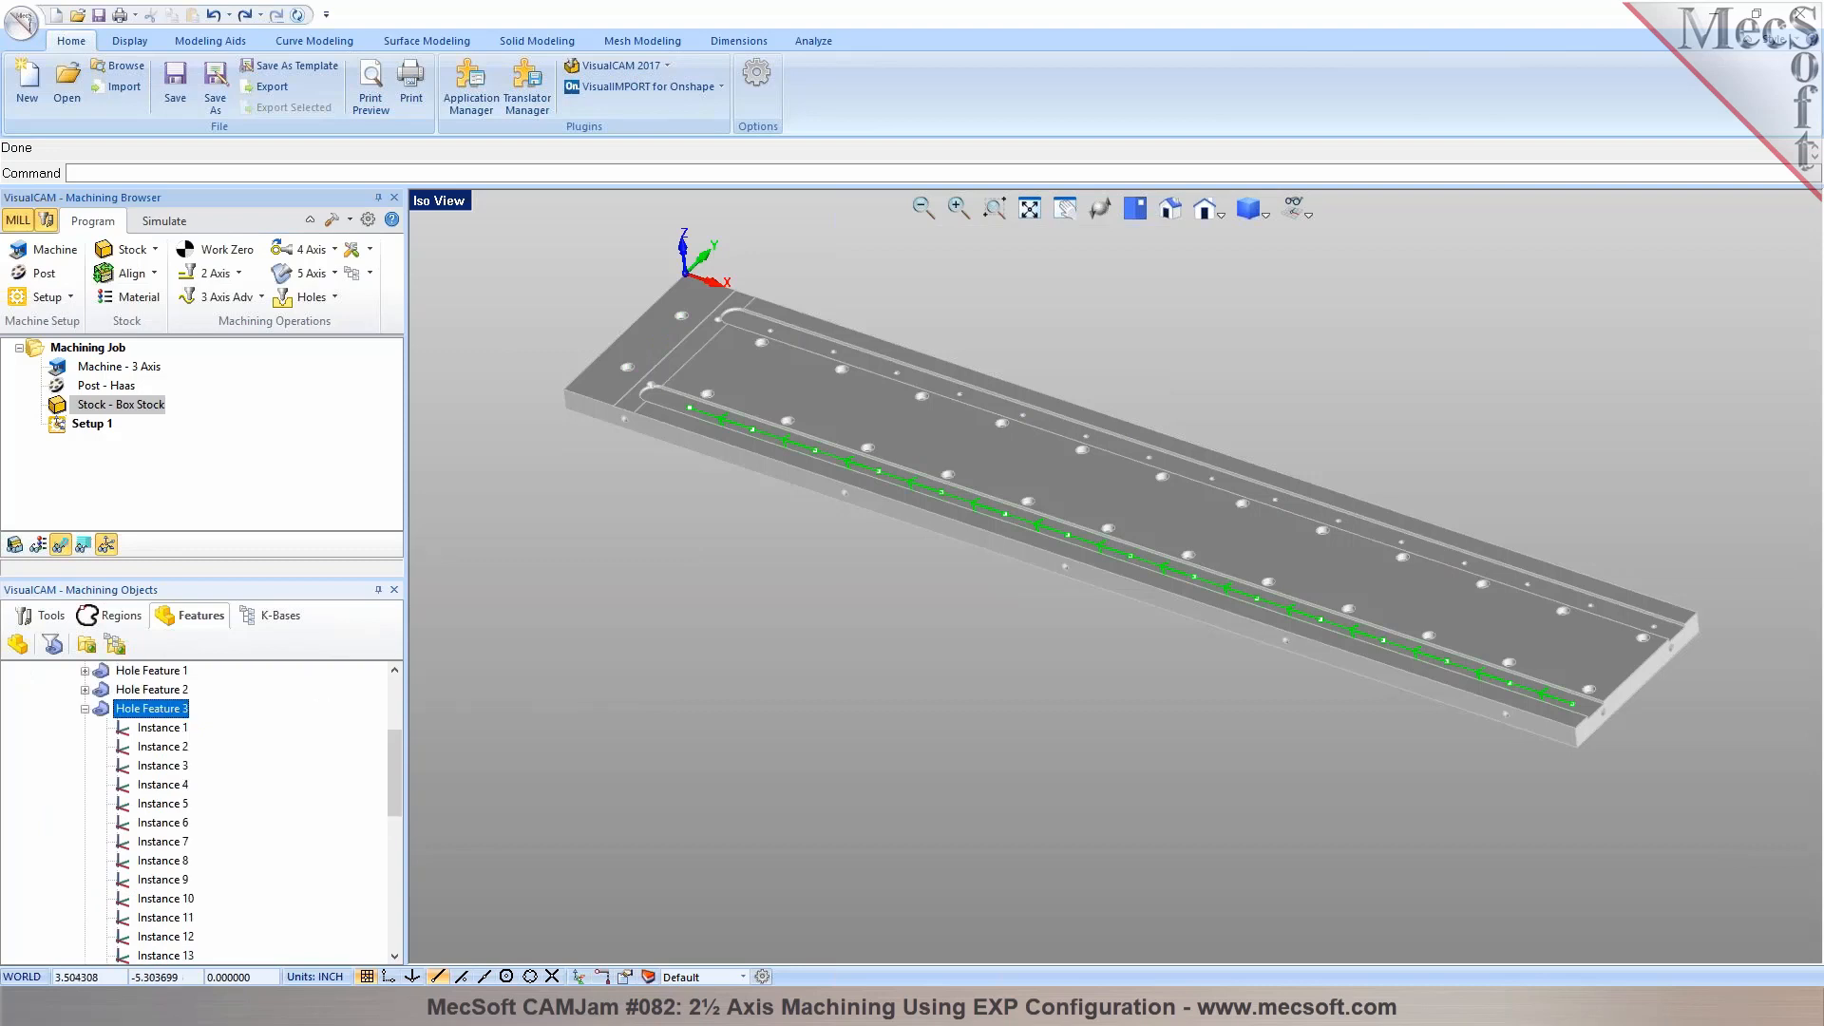
click(84, 709)
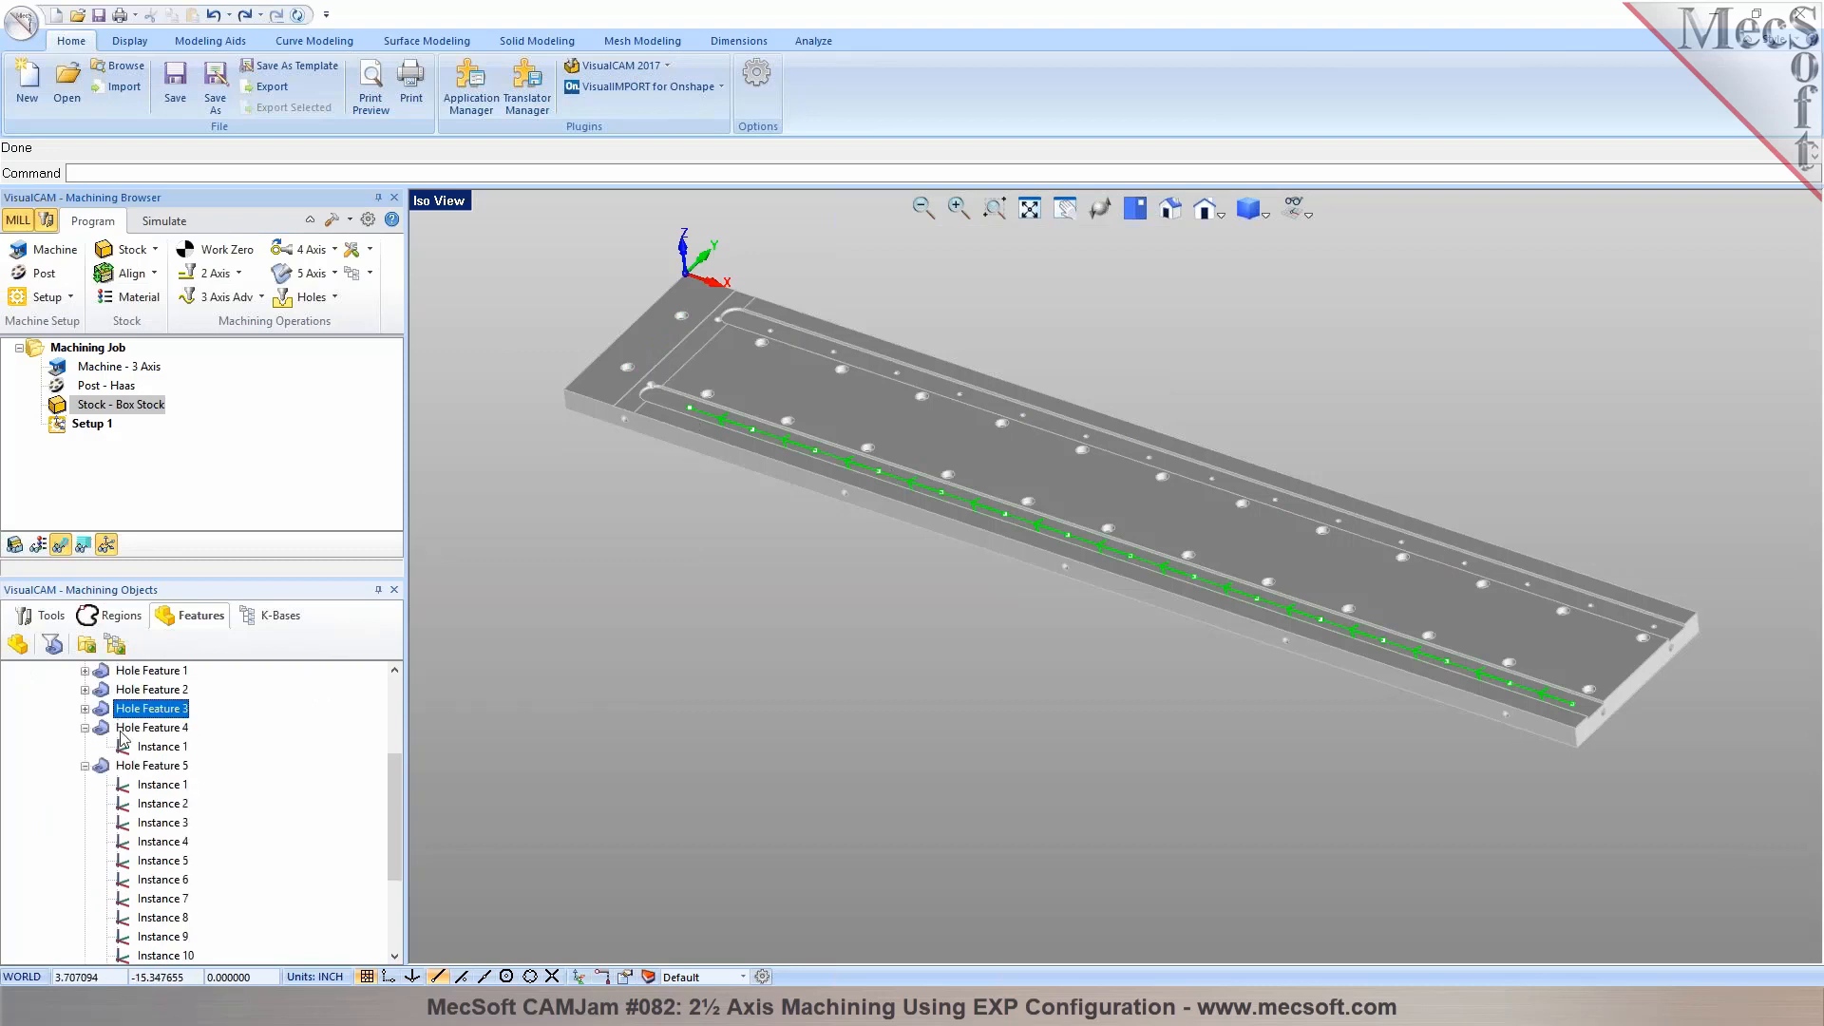
click(132, 728)
click(85, 728)
click(90, 746)
click(85, 747)
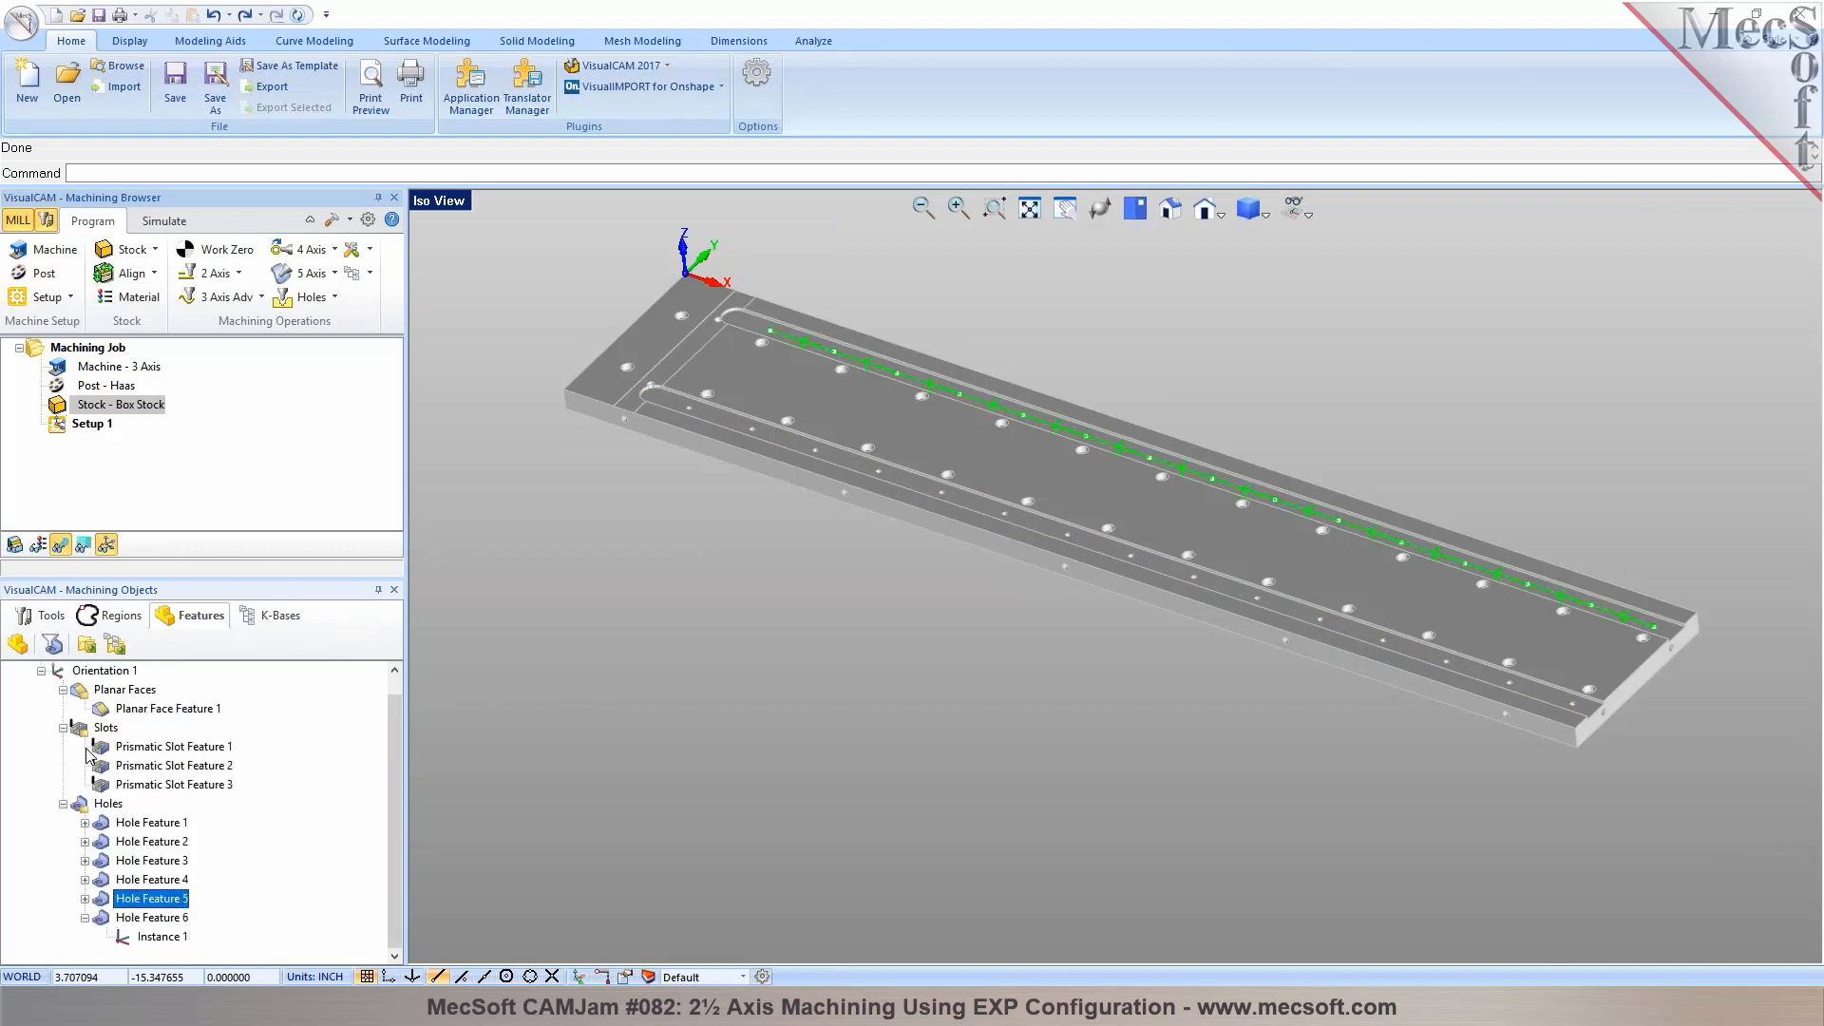
Inspect the corner holes at the rounded slot ends by highlighting Hole Features 6 and 4 up close
click(133, 918)
scroll(670, 345, up, 6)
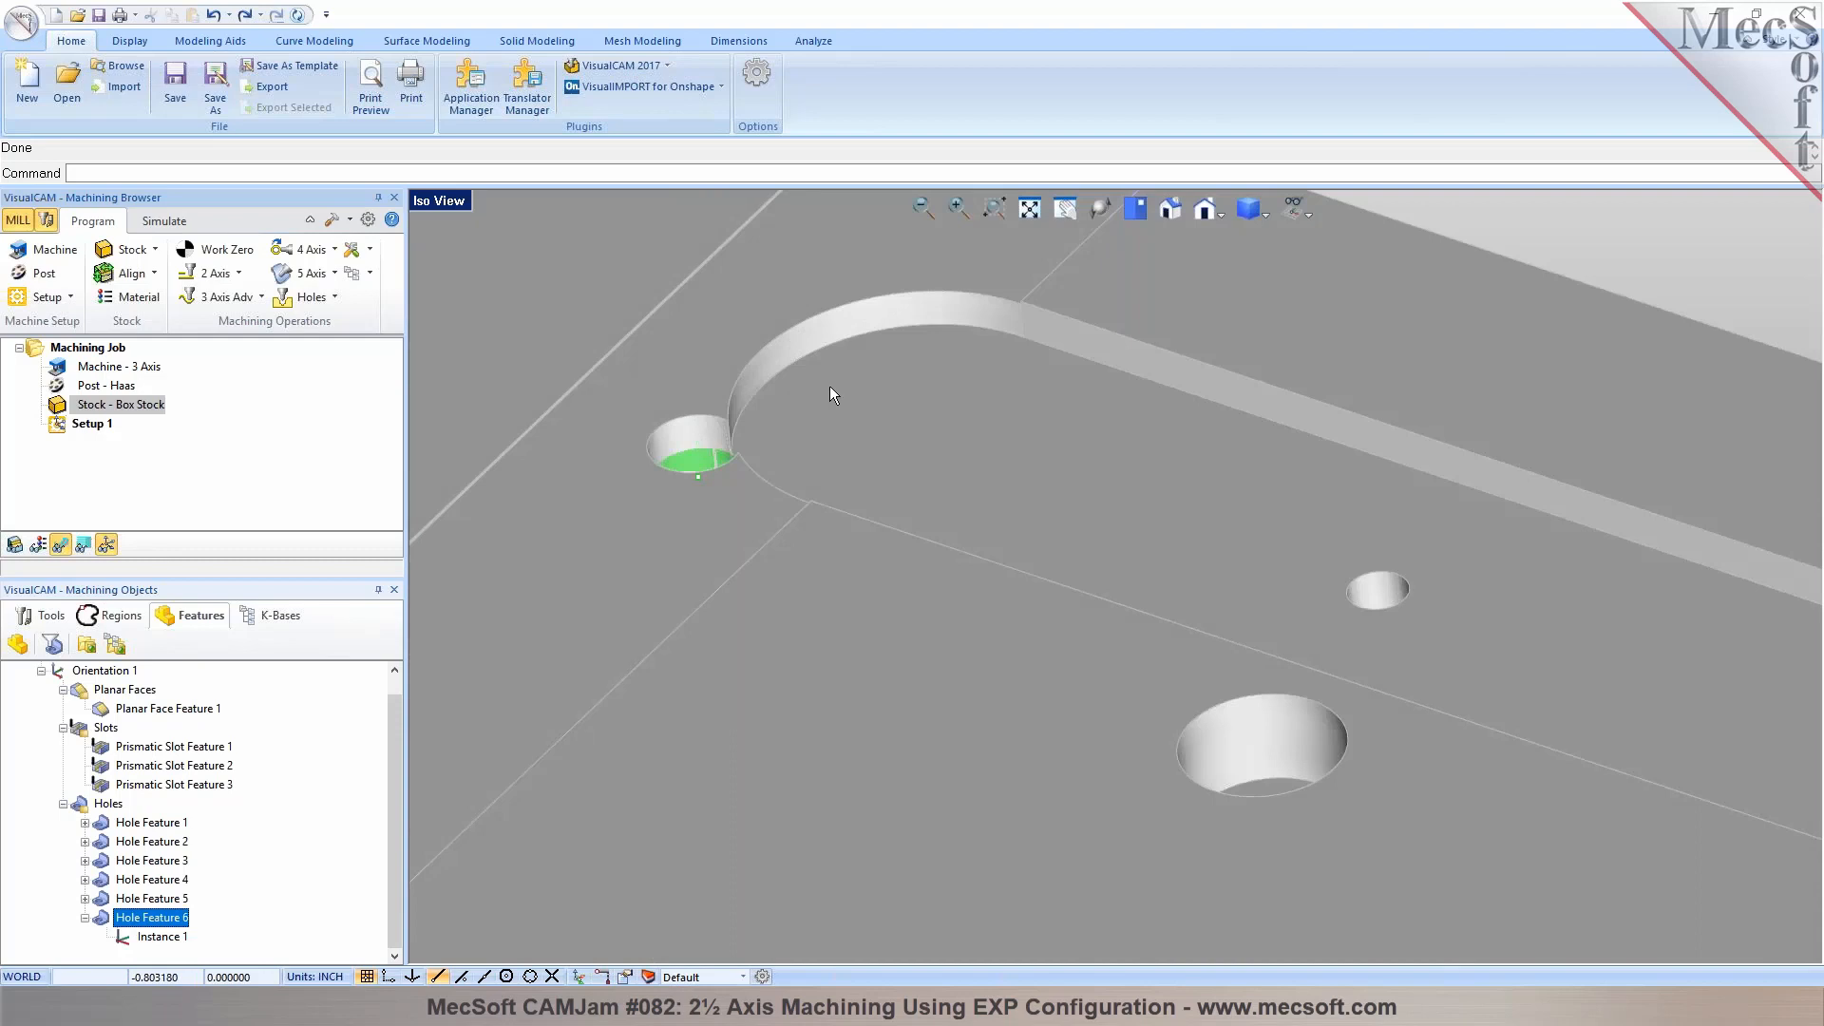
scroll(830, 385, down, 6)
click(136, 899)
click(143, 880)
scroll(641, 511, up, 6)
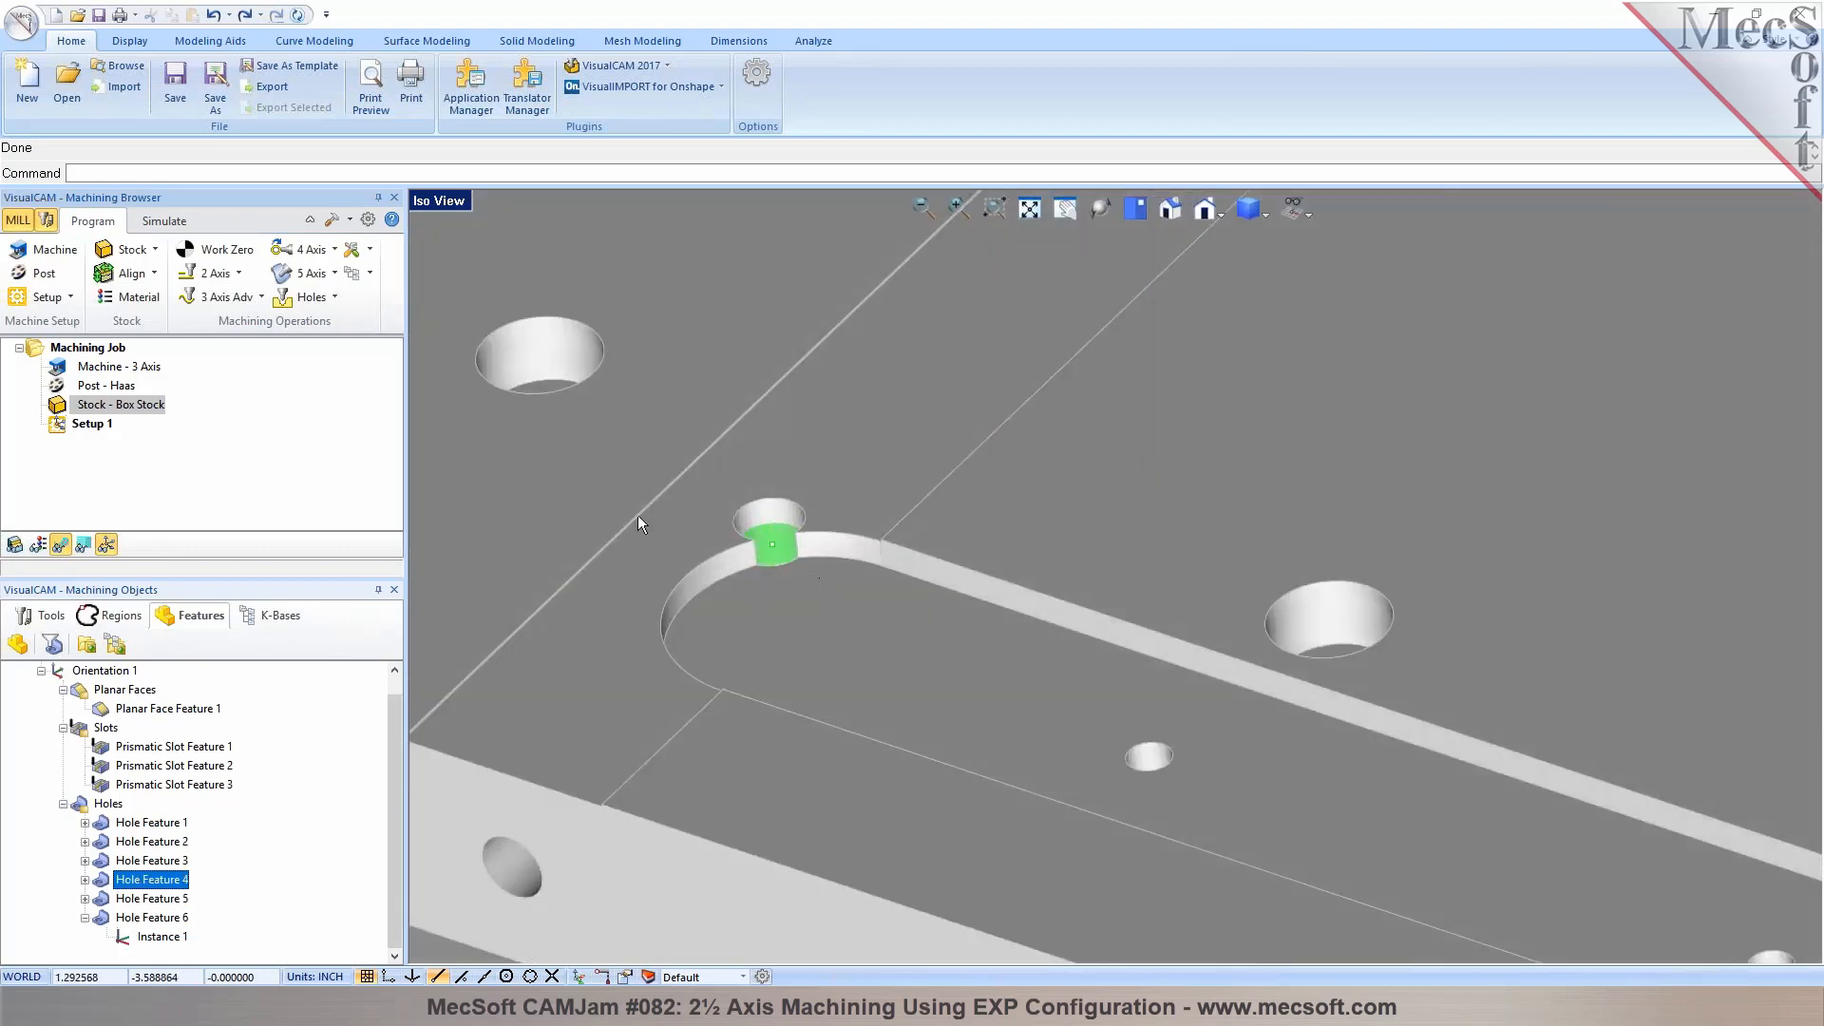
scroll(637, 515, down, 4)
scroll(536, 630, down, 5)
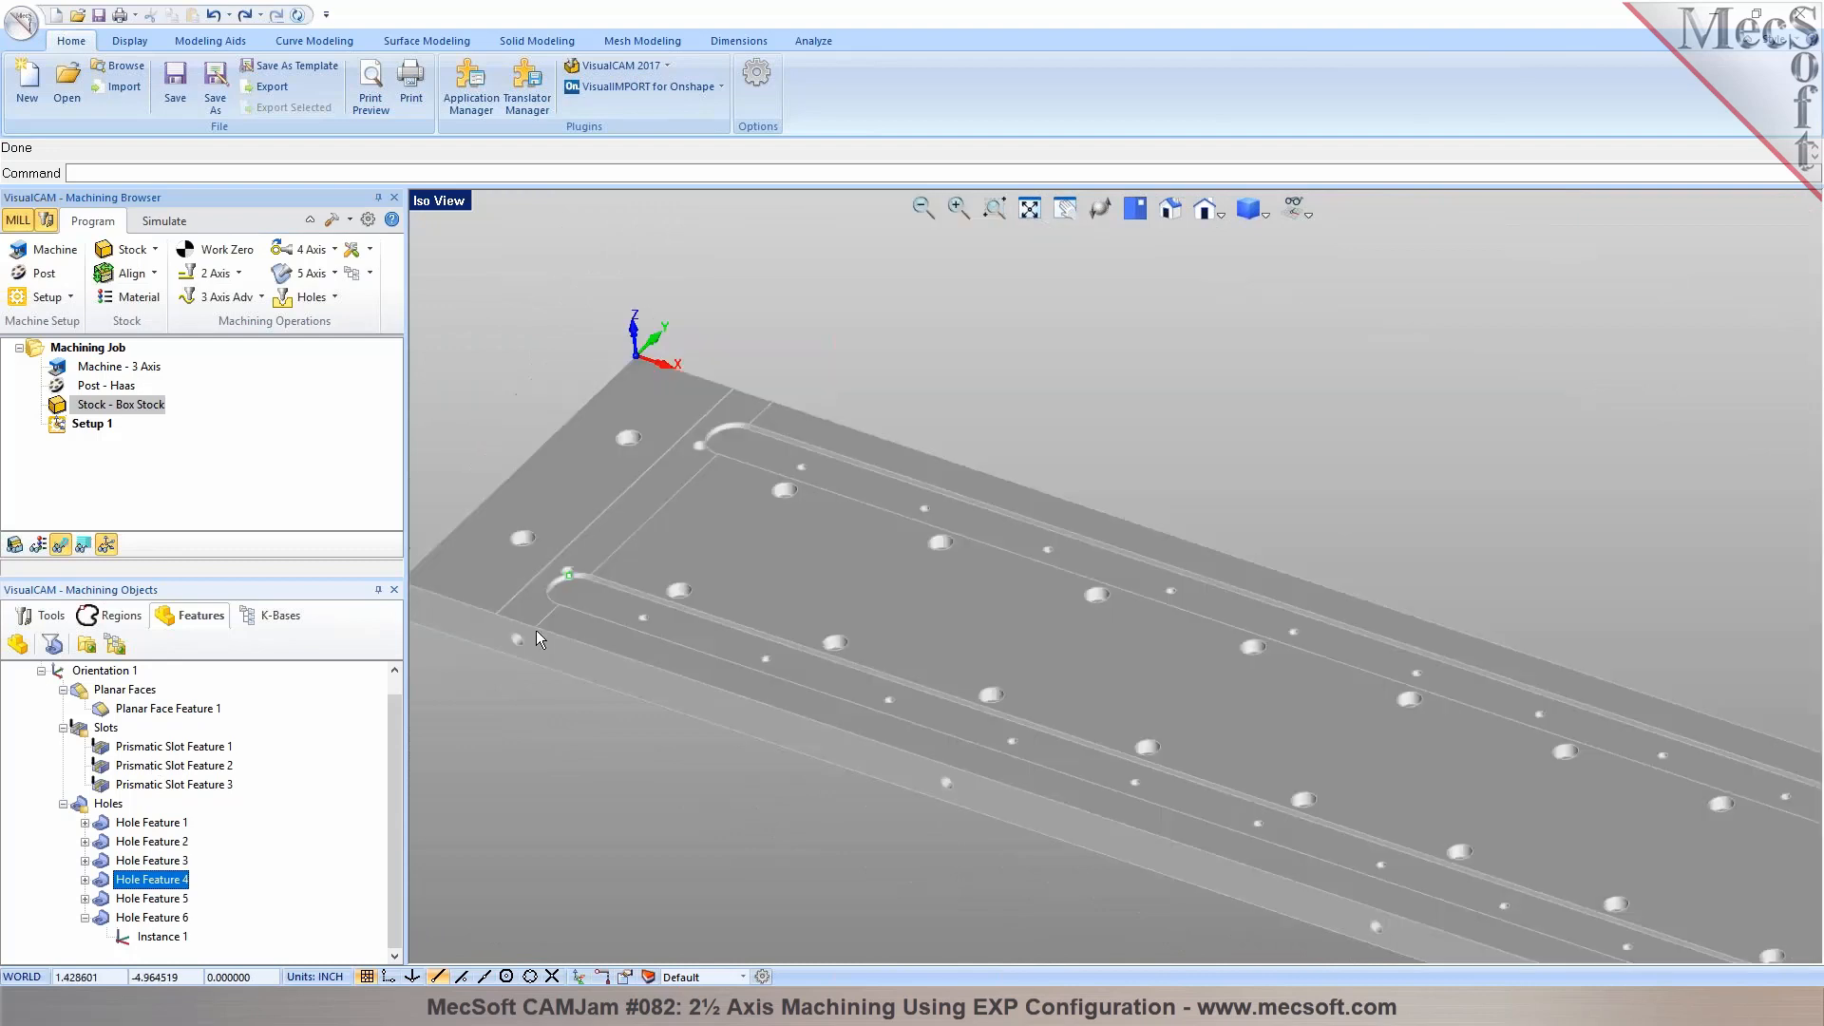
Highlight Prismatic Slot Features 3 and 2, and examine the highlighted slot at its open and rounded ends
click(177, 789)
click(157, 765)
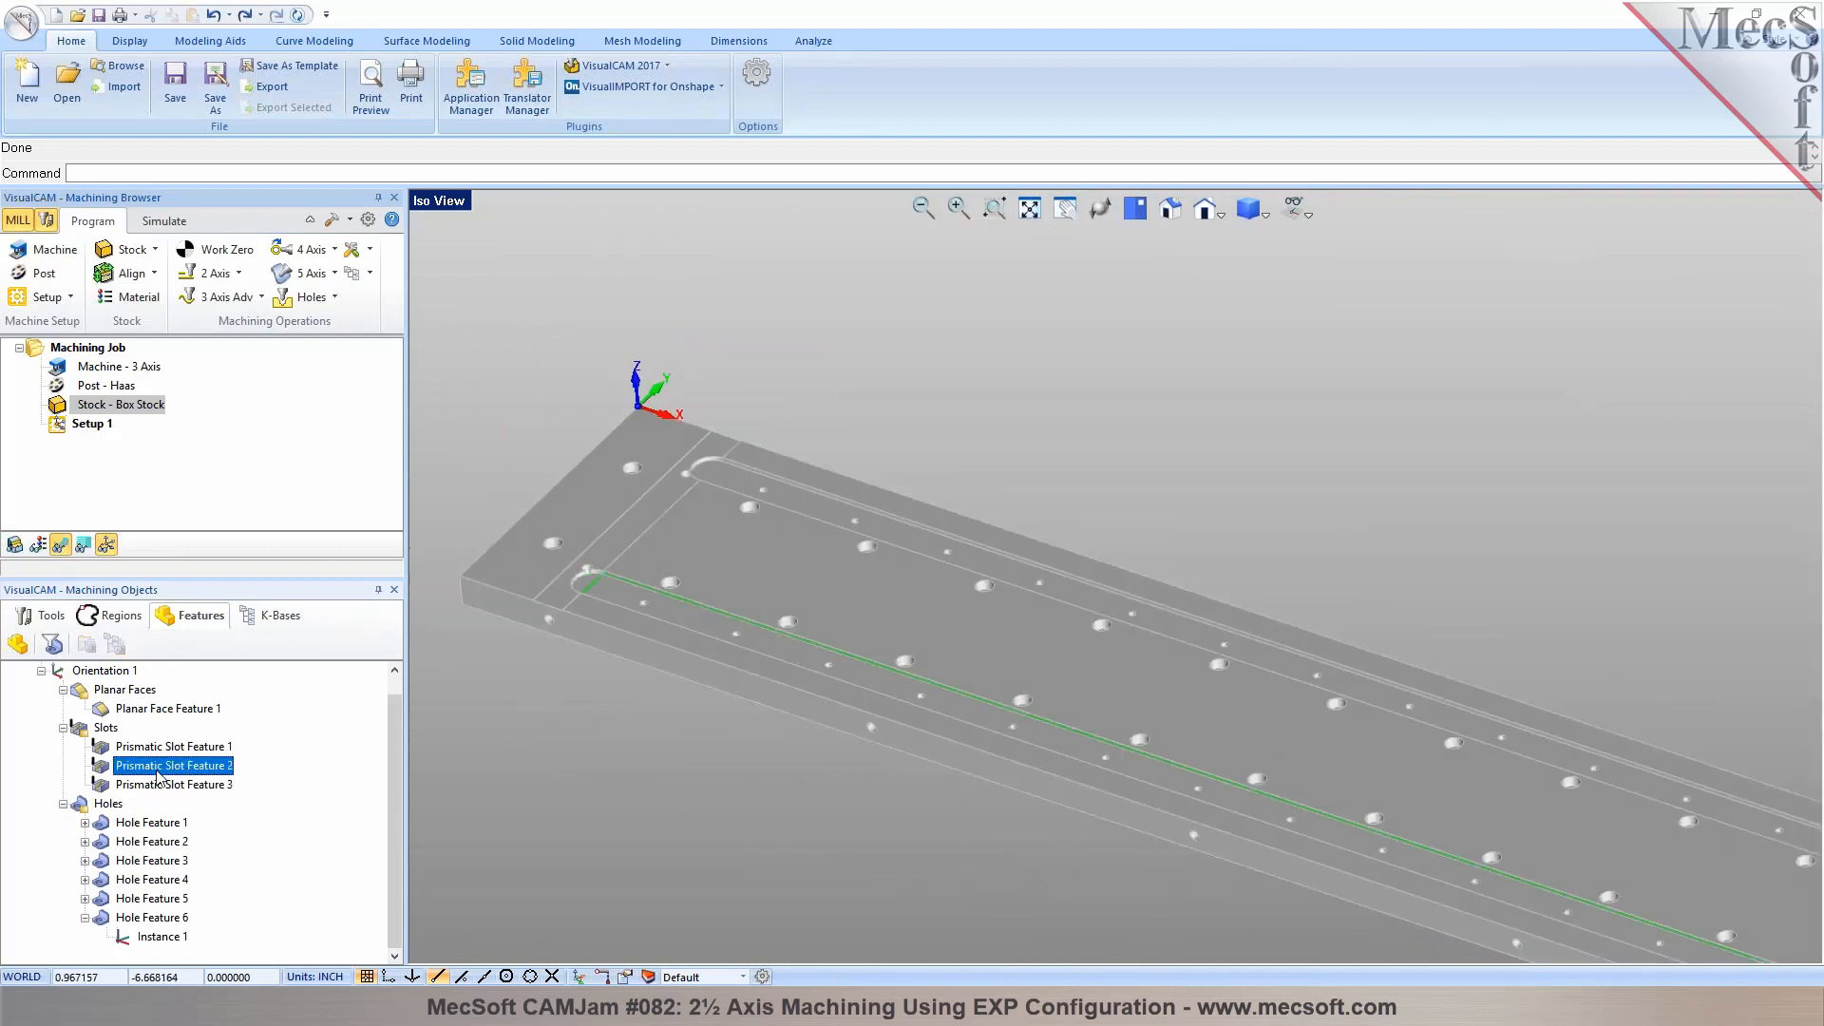
scroll(849, 623, down, 4)
scroll(1468, 733, up, 5)
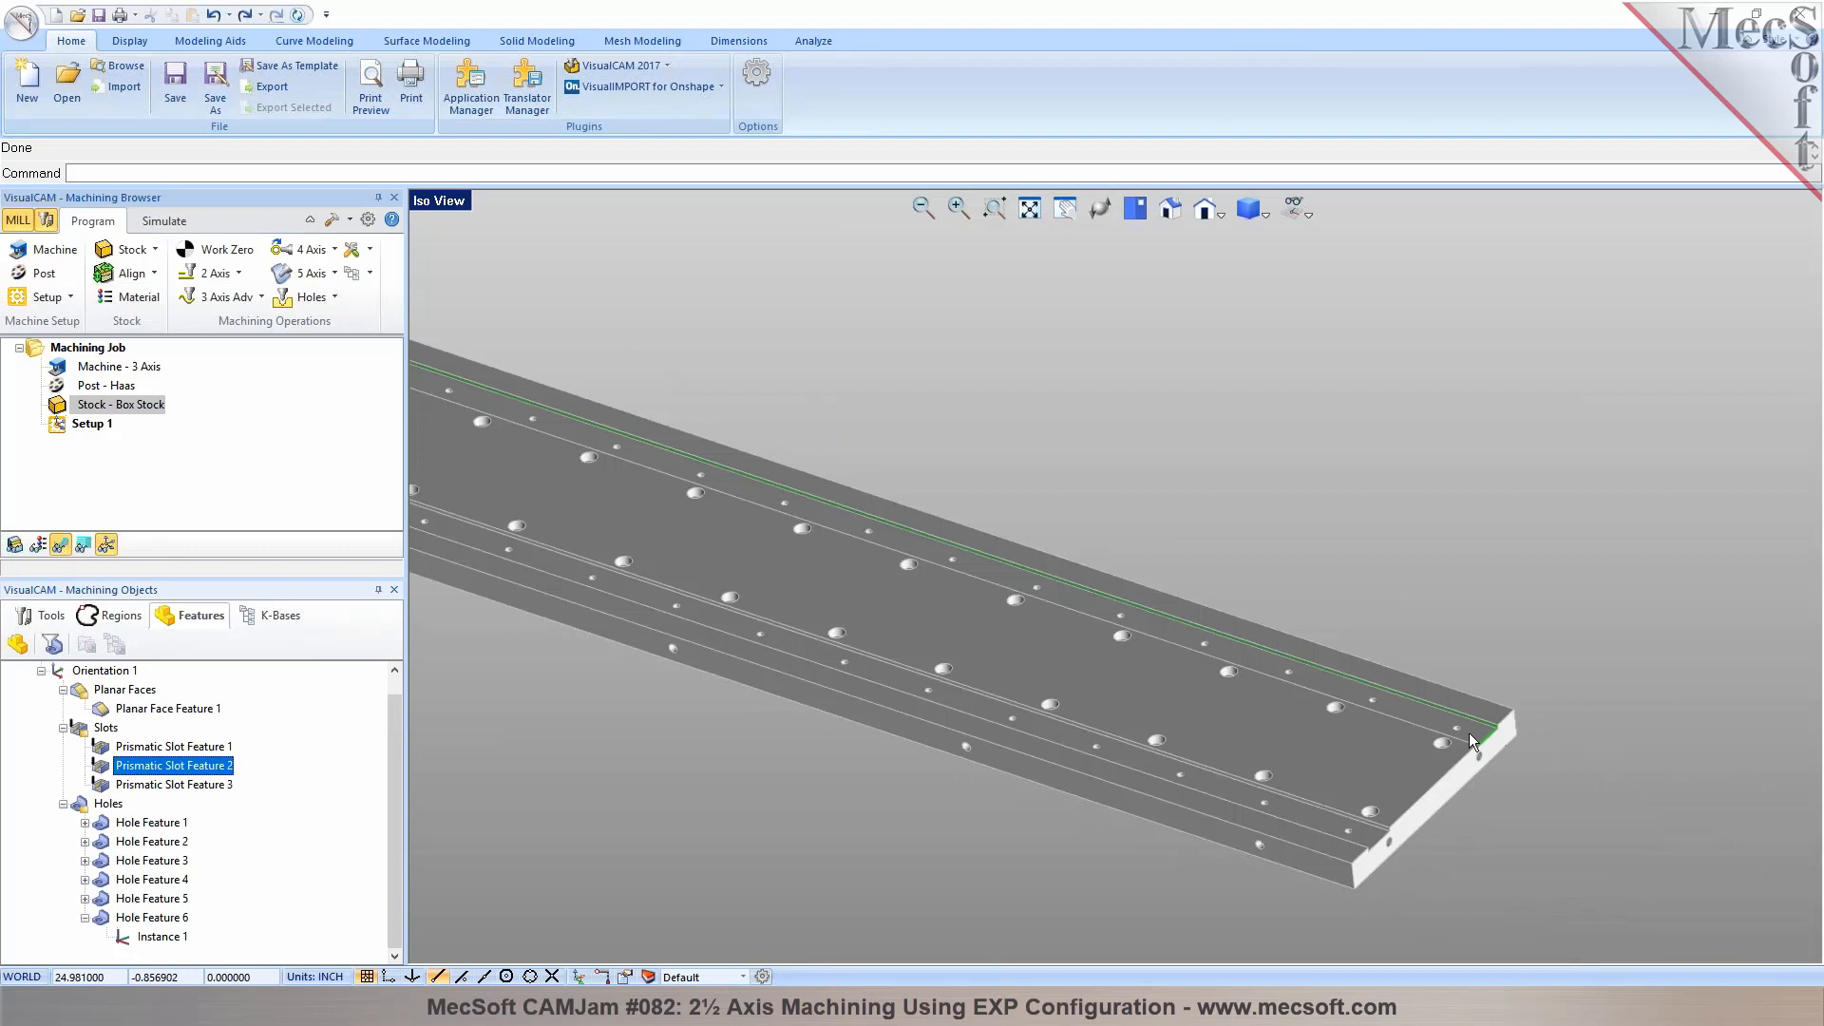
scroll(1507, 656, down, 2)
scroll(1506, 653, down, 6)
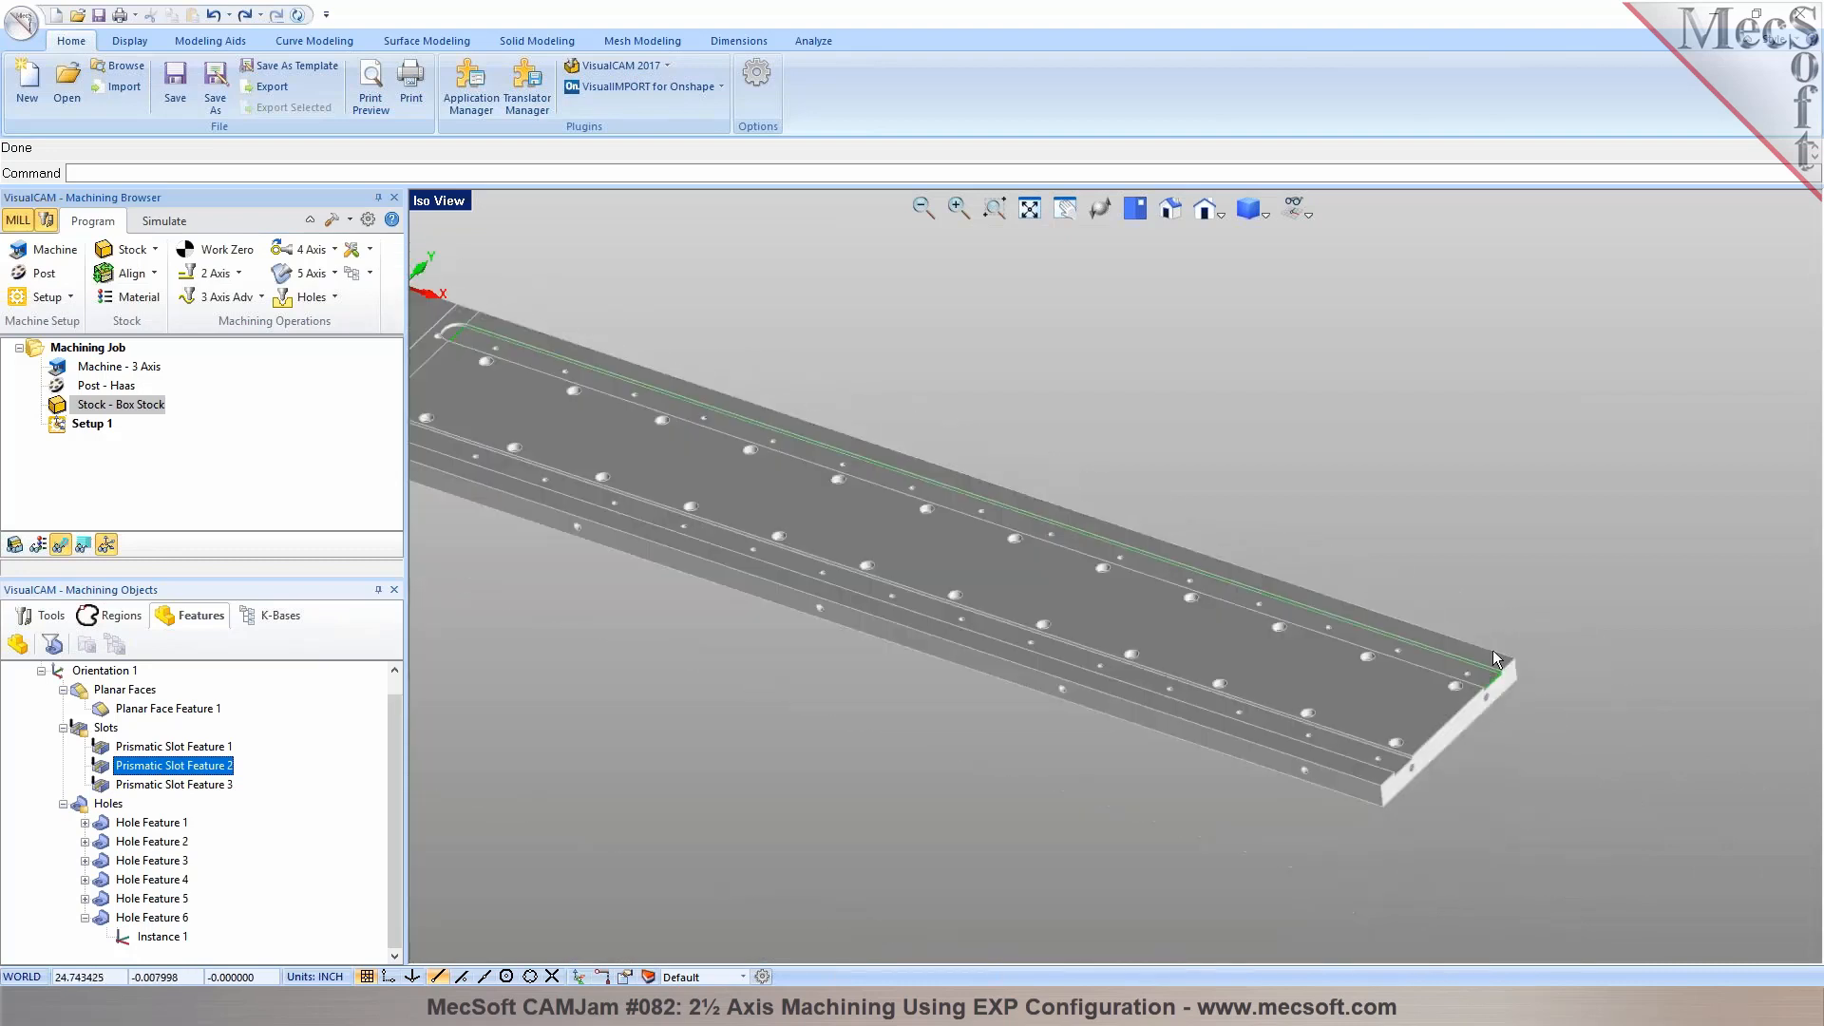
scroll(926, 465, up, 6)
scroll(943, 483, up, 2)
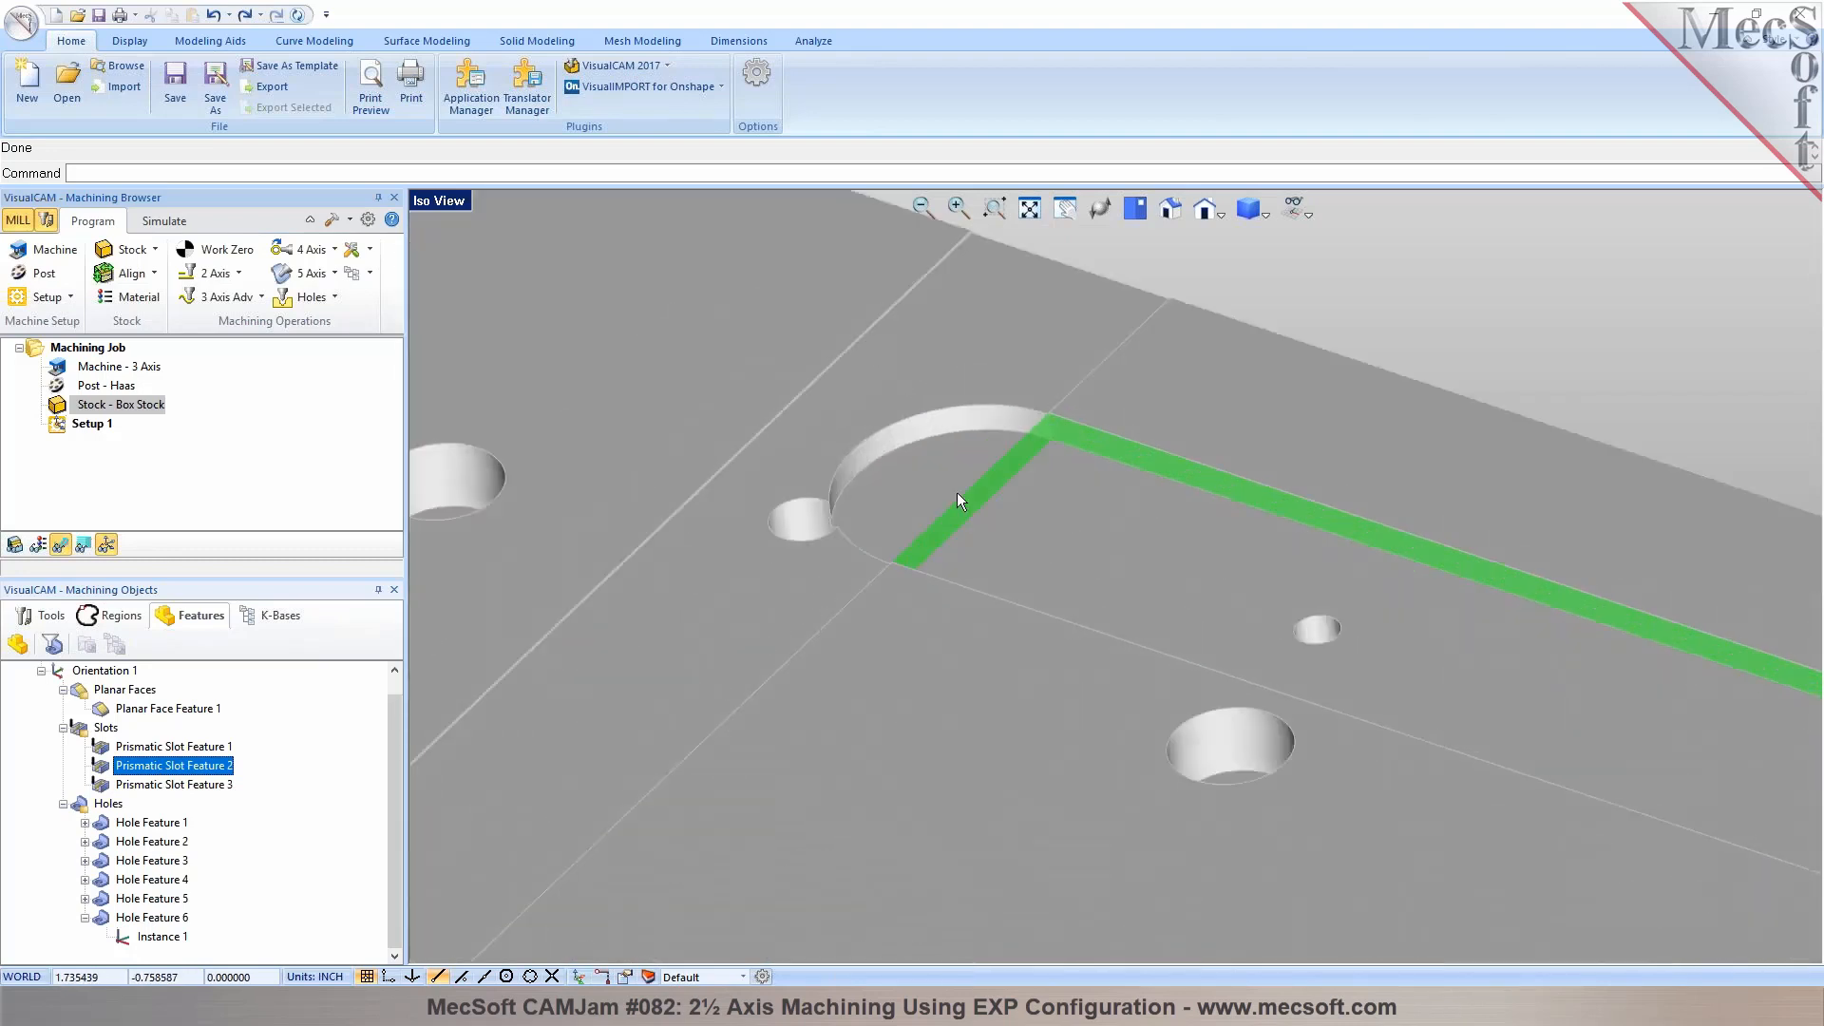
Compare Prismatic Slot Features 3, 1 and 2 by highlighting each near the plate's origin end
click(215, 787)
scroll(976, 401, down, 5)
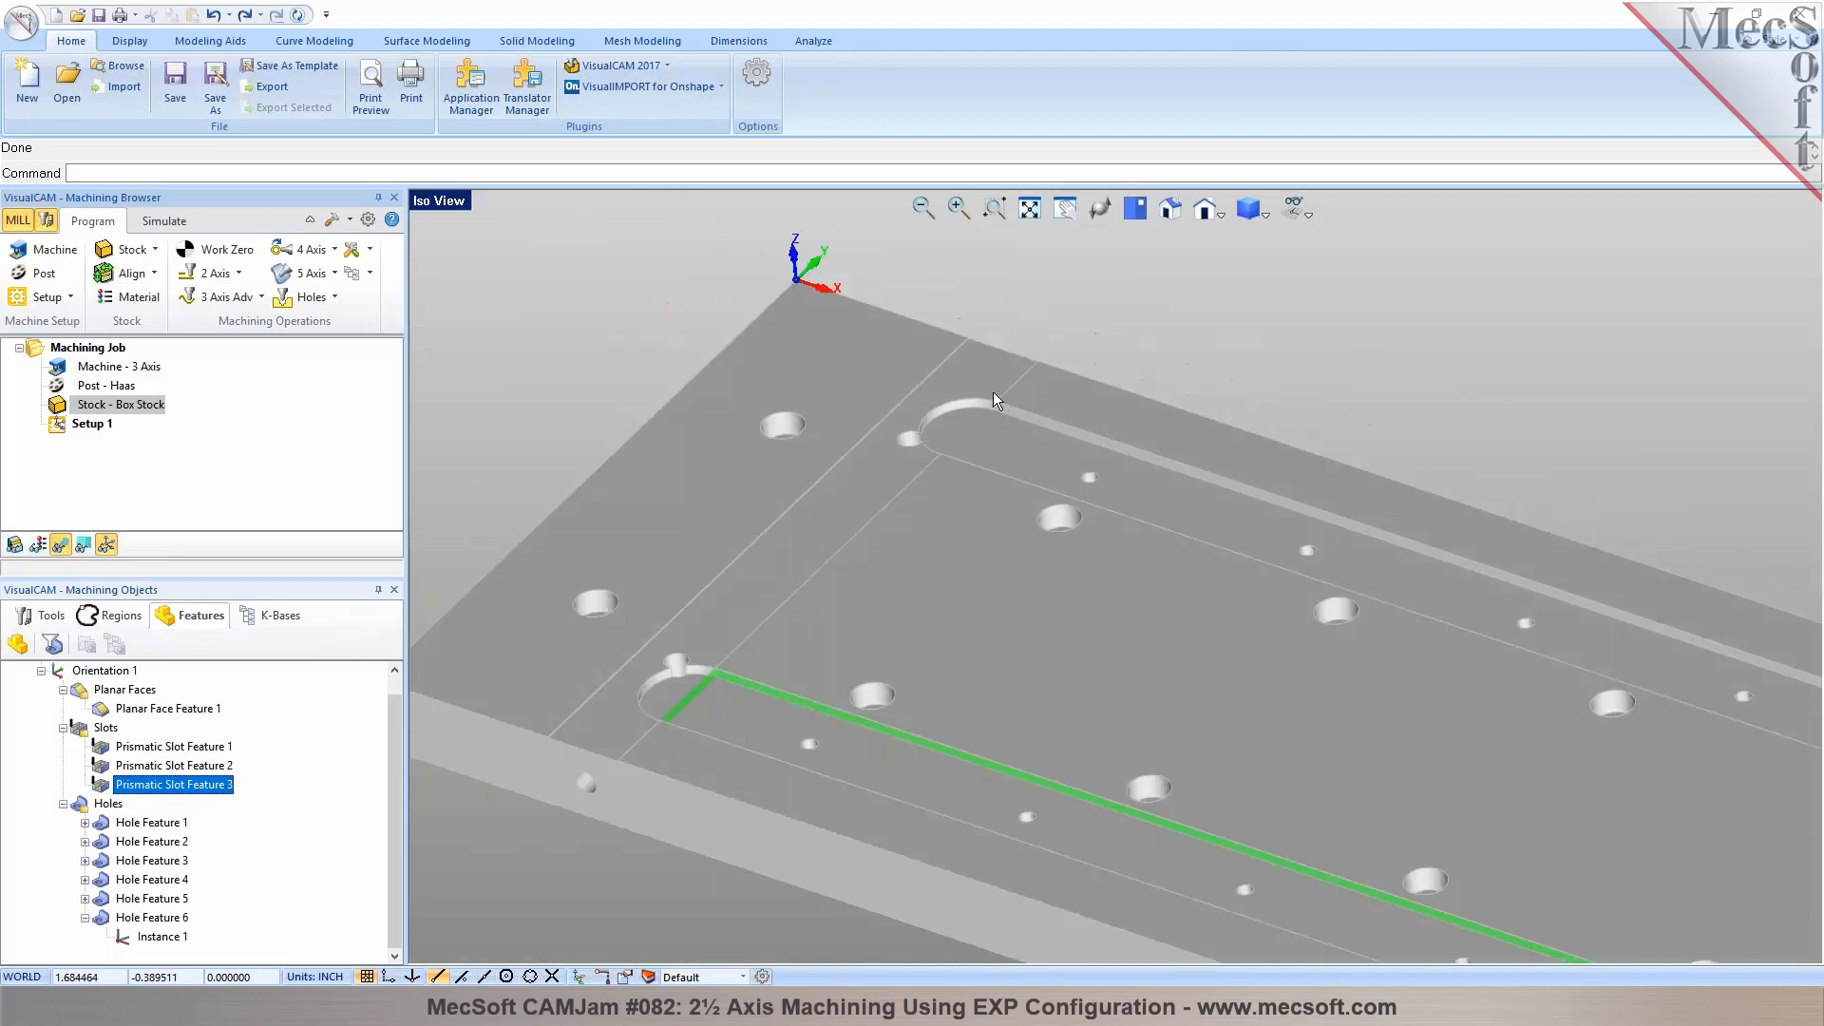
scroll(624, 632, up, 4)
key(Up)
key(Up)
scroll(688, 701, down, 5)
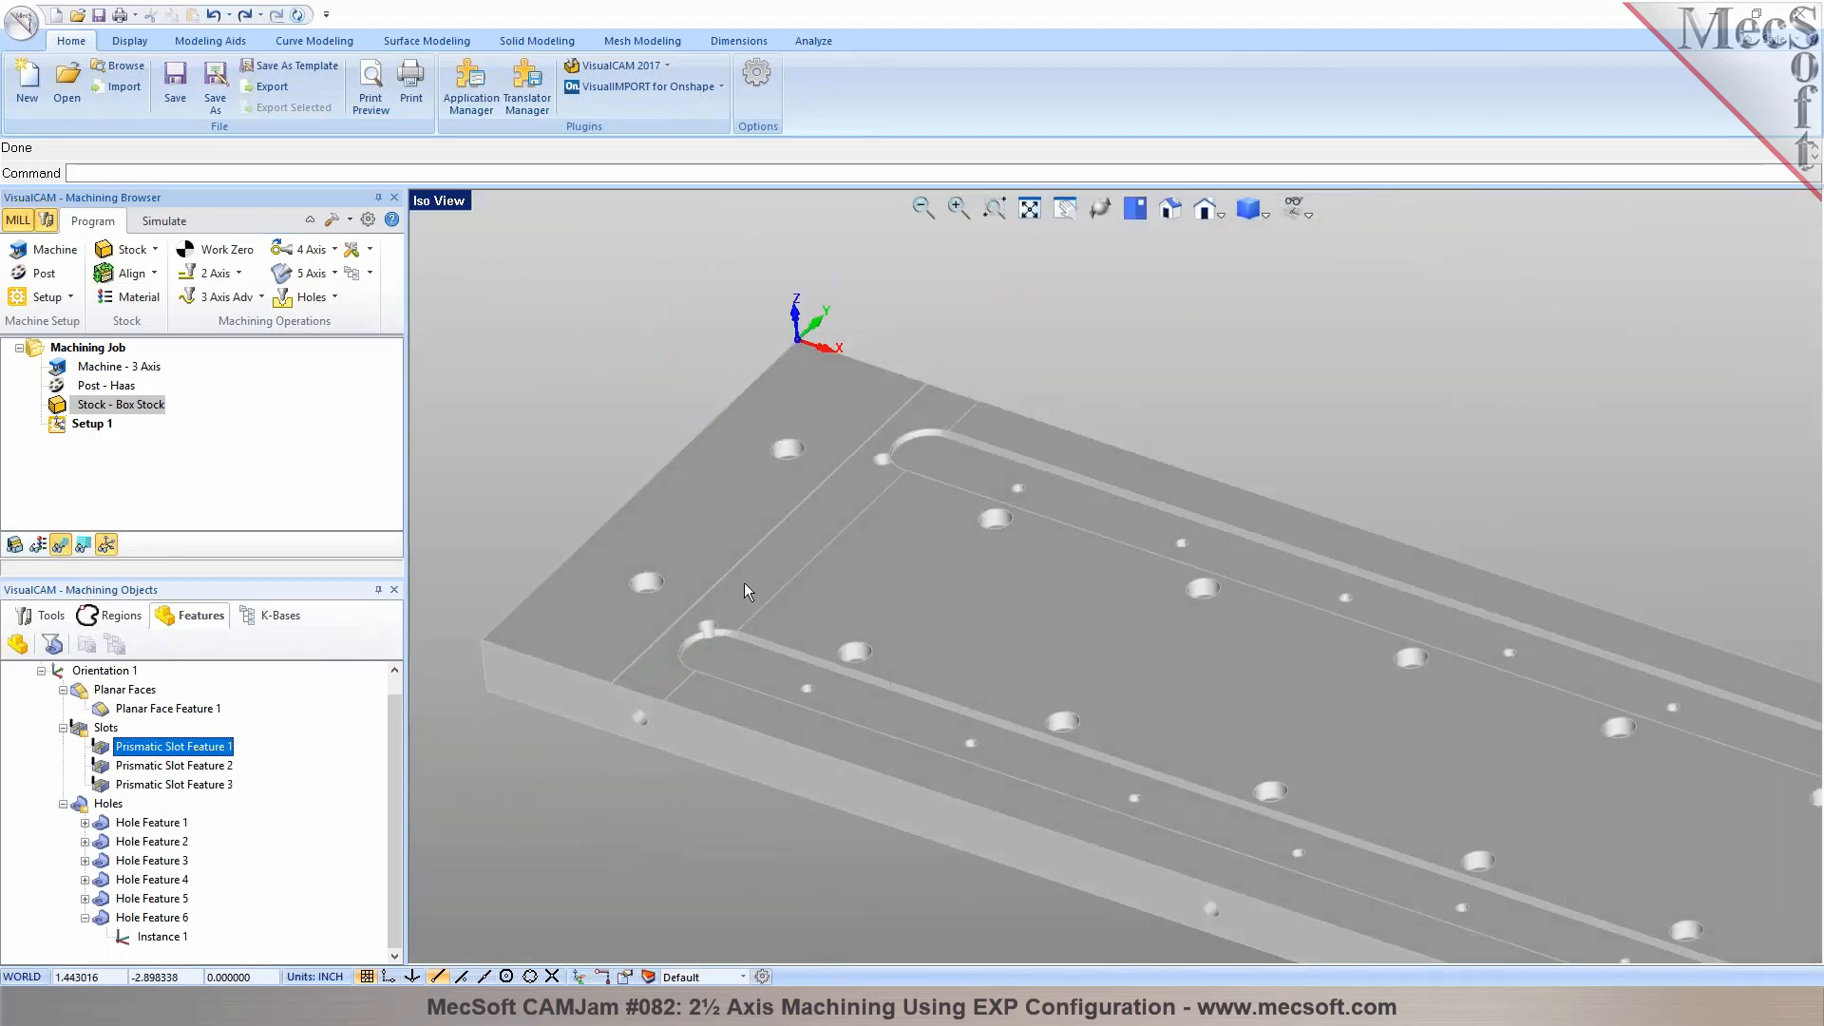
click(205, 766)
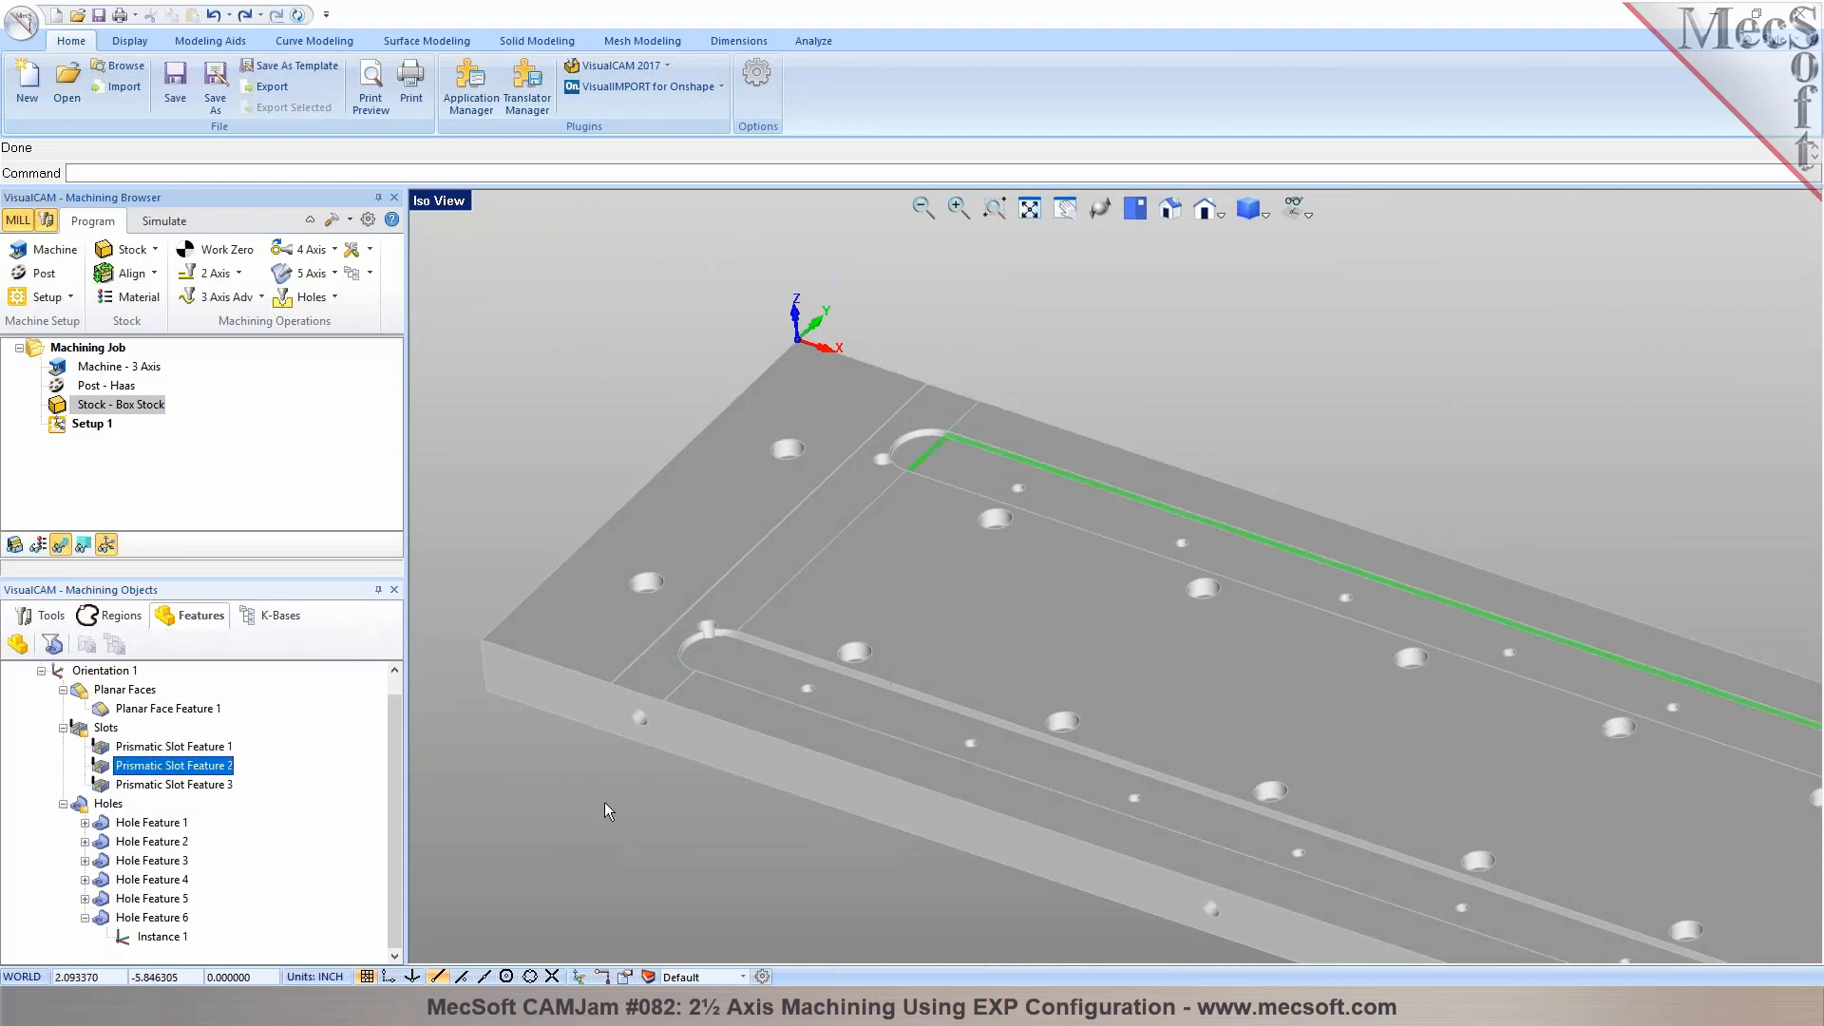
Highlight Hole Feature 1 and expand it to review its list of hole instances
scroll(551, 565, down, 4)
click(131, 827)
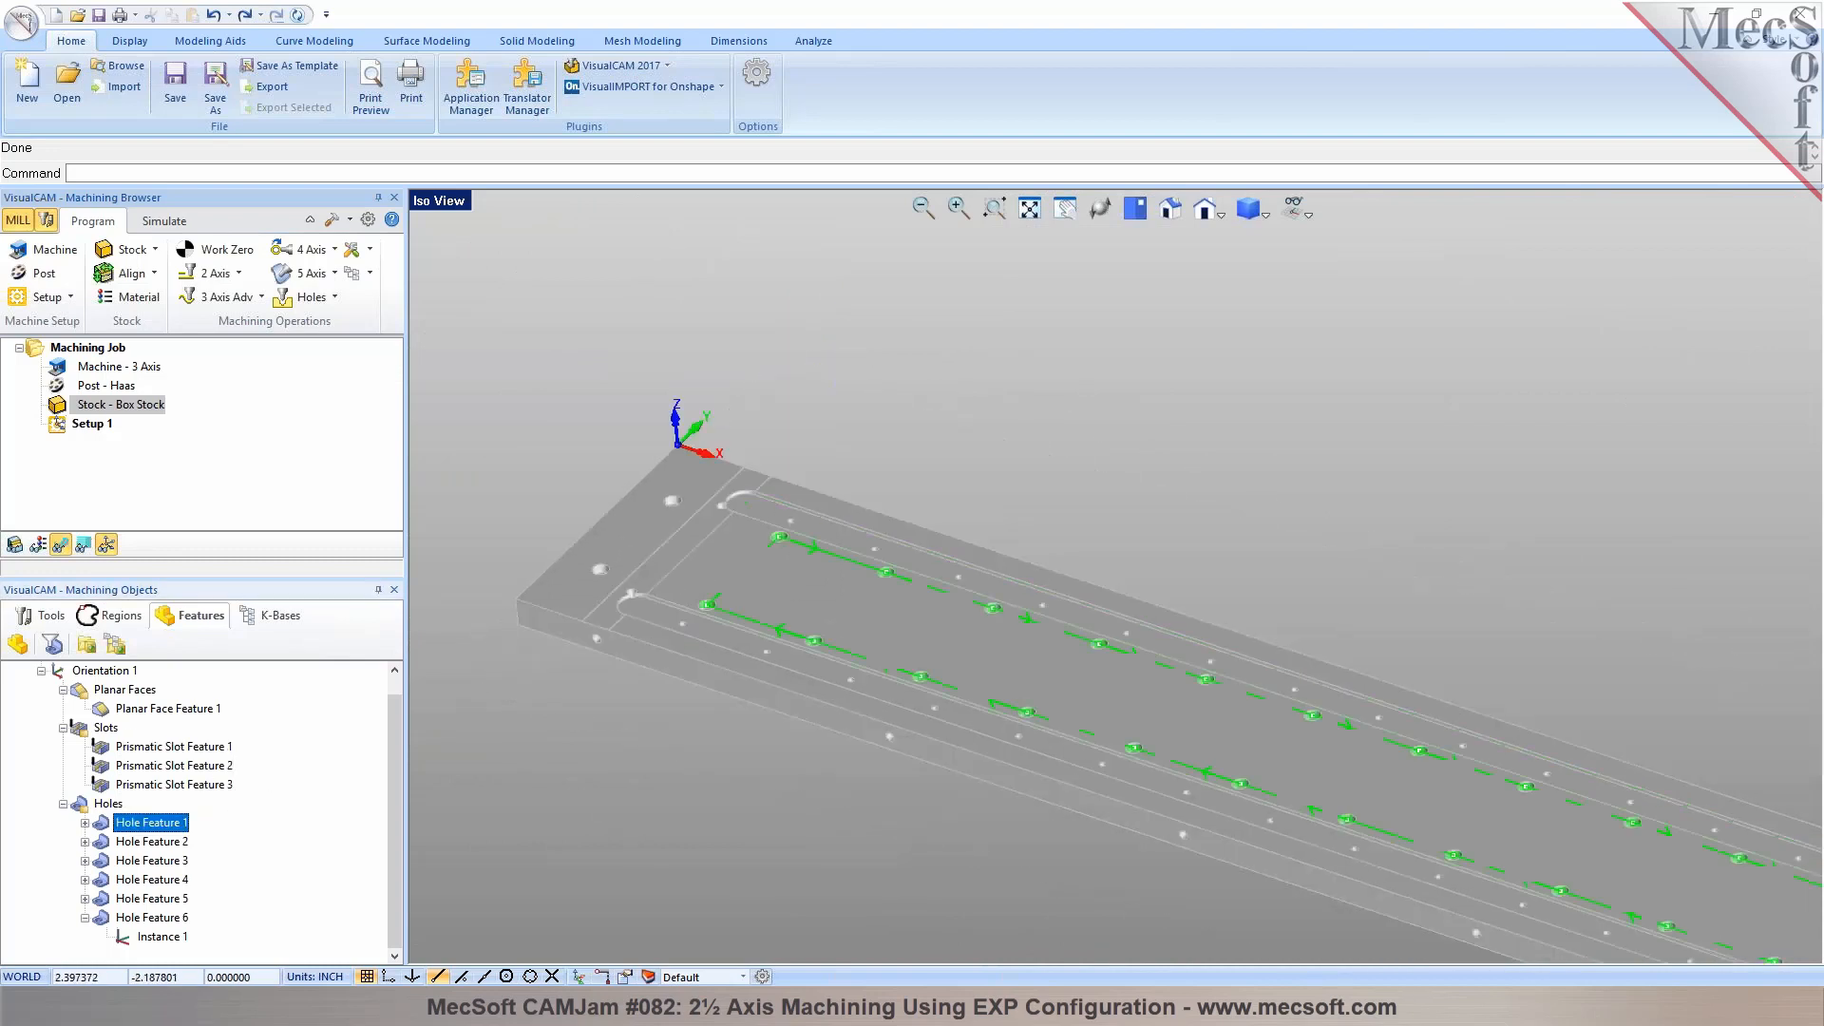
click(84, 822)
scroll(195, 862, down, 4)
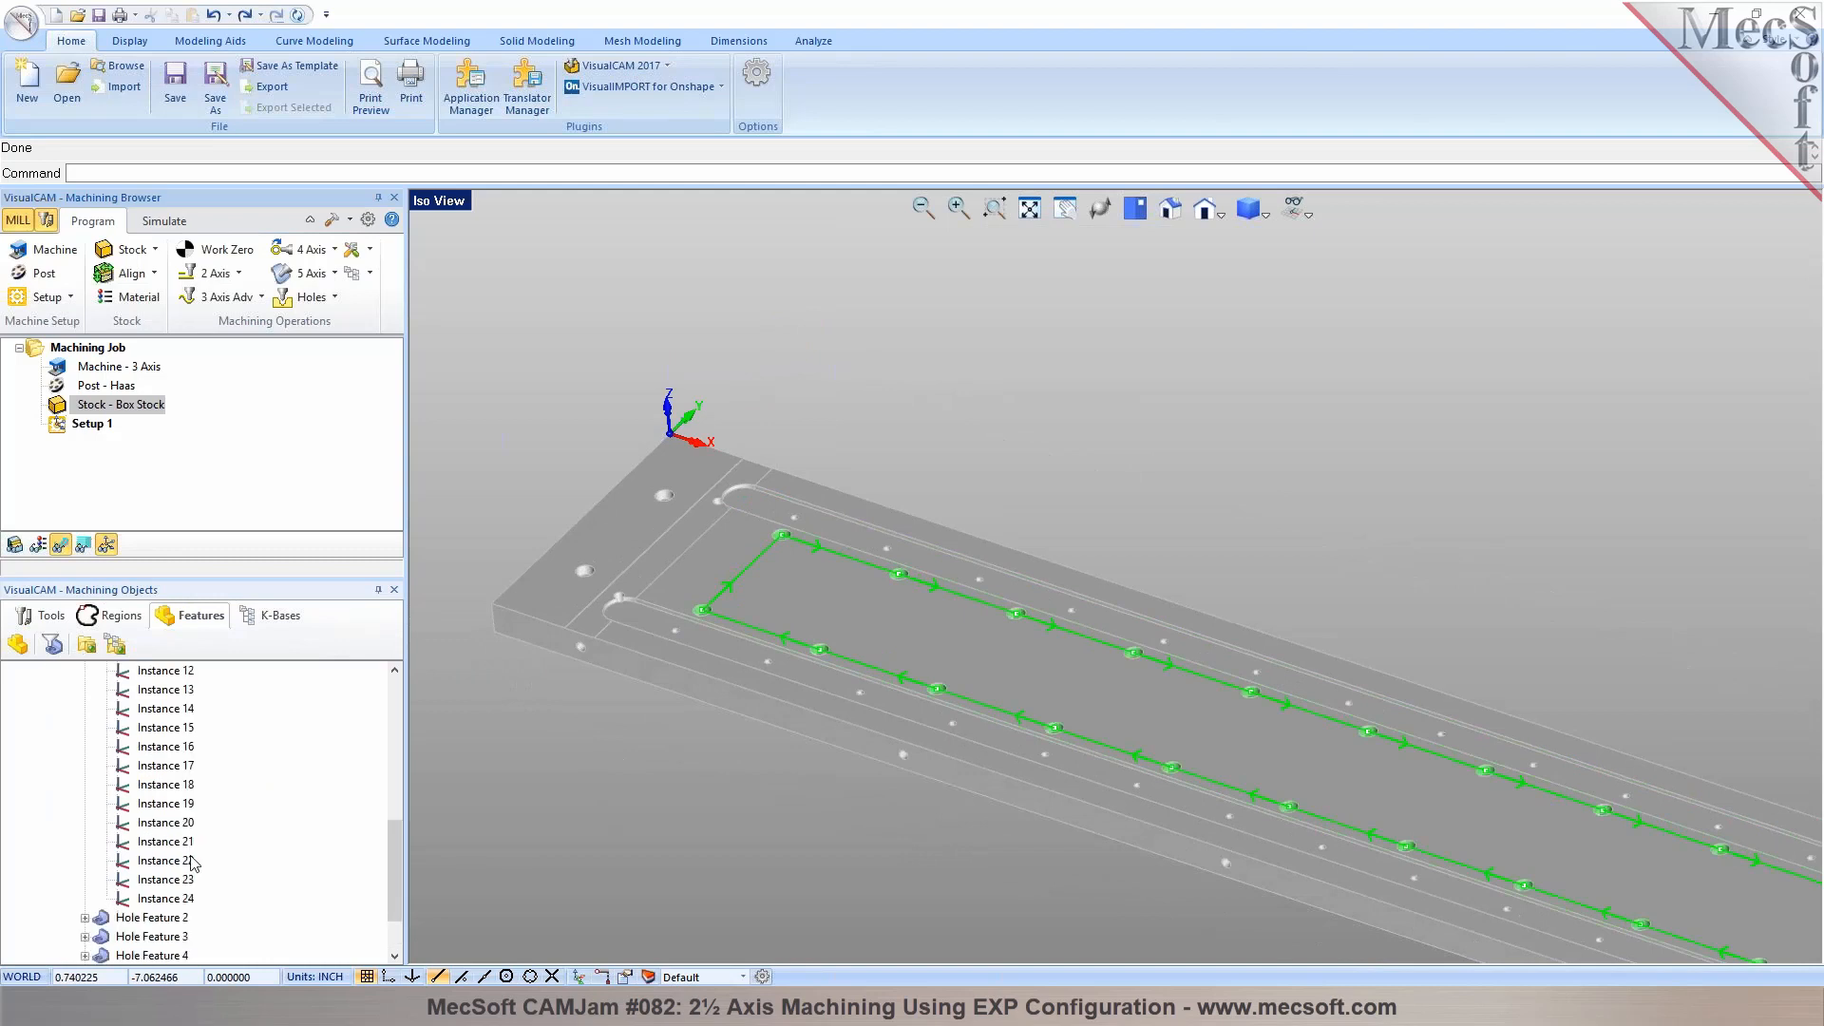
scroll(190, 862, up, 7)
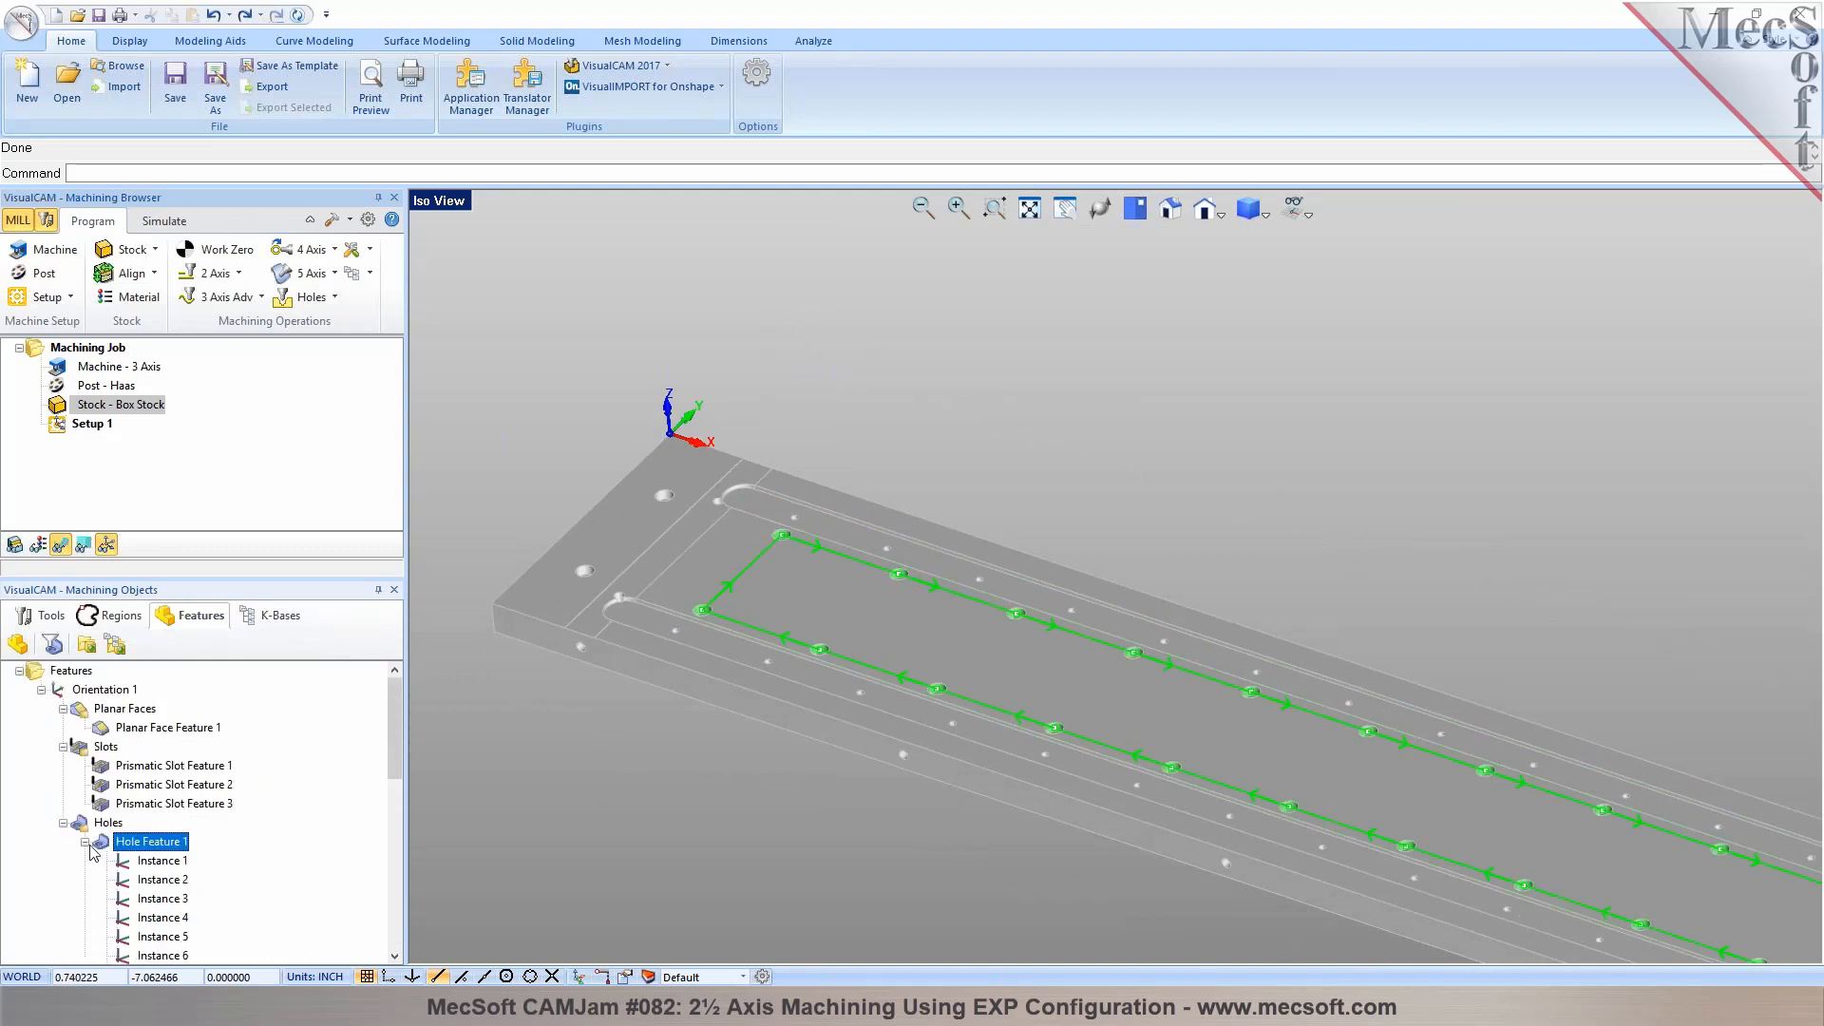
Start a Drill operation on Hole Feature 1 and open the tool creation and selection dialog for it
click(85, 841)
right_click(115, 854)
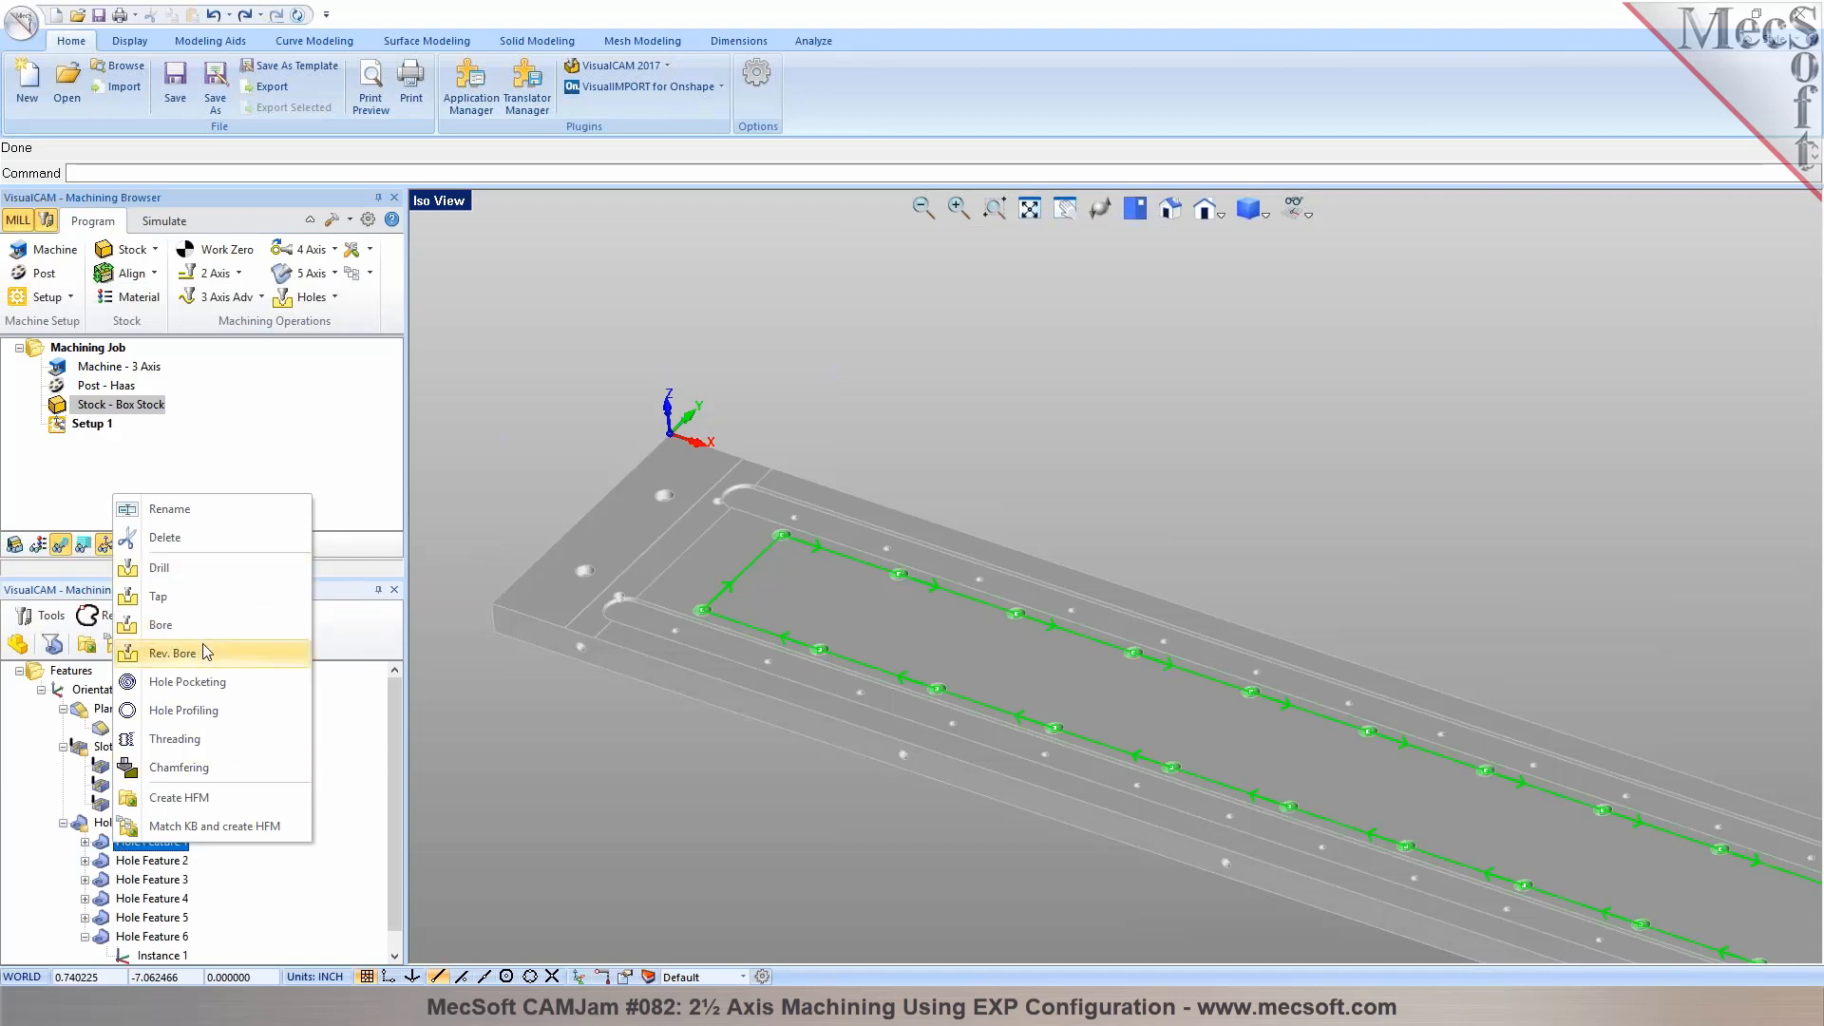
click(181, 576)
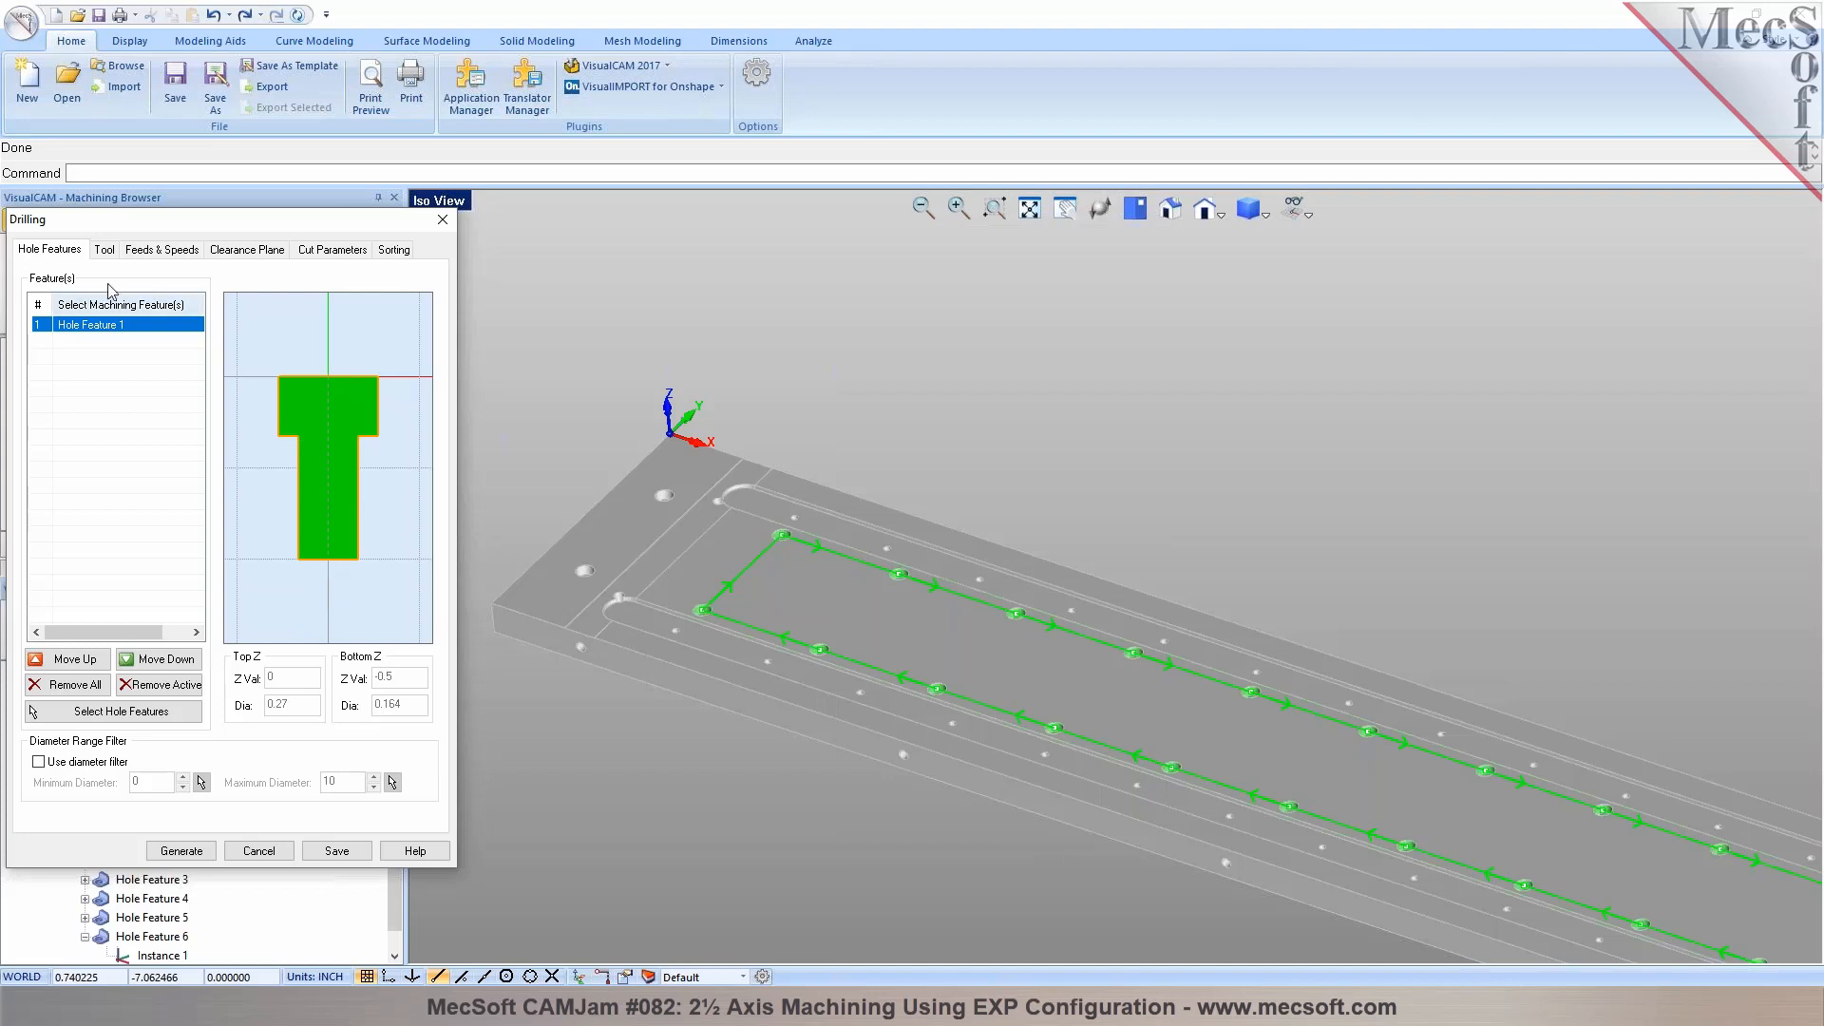
click(104, 251)
click(314, 678)
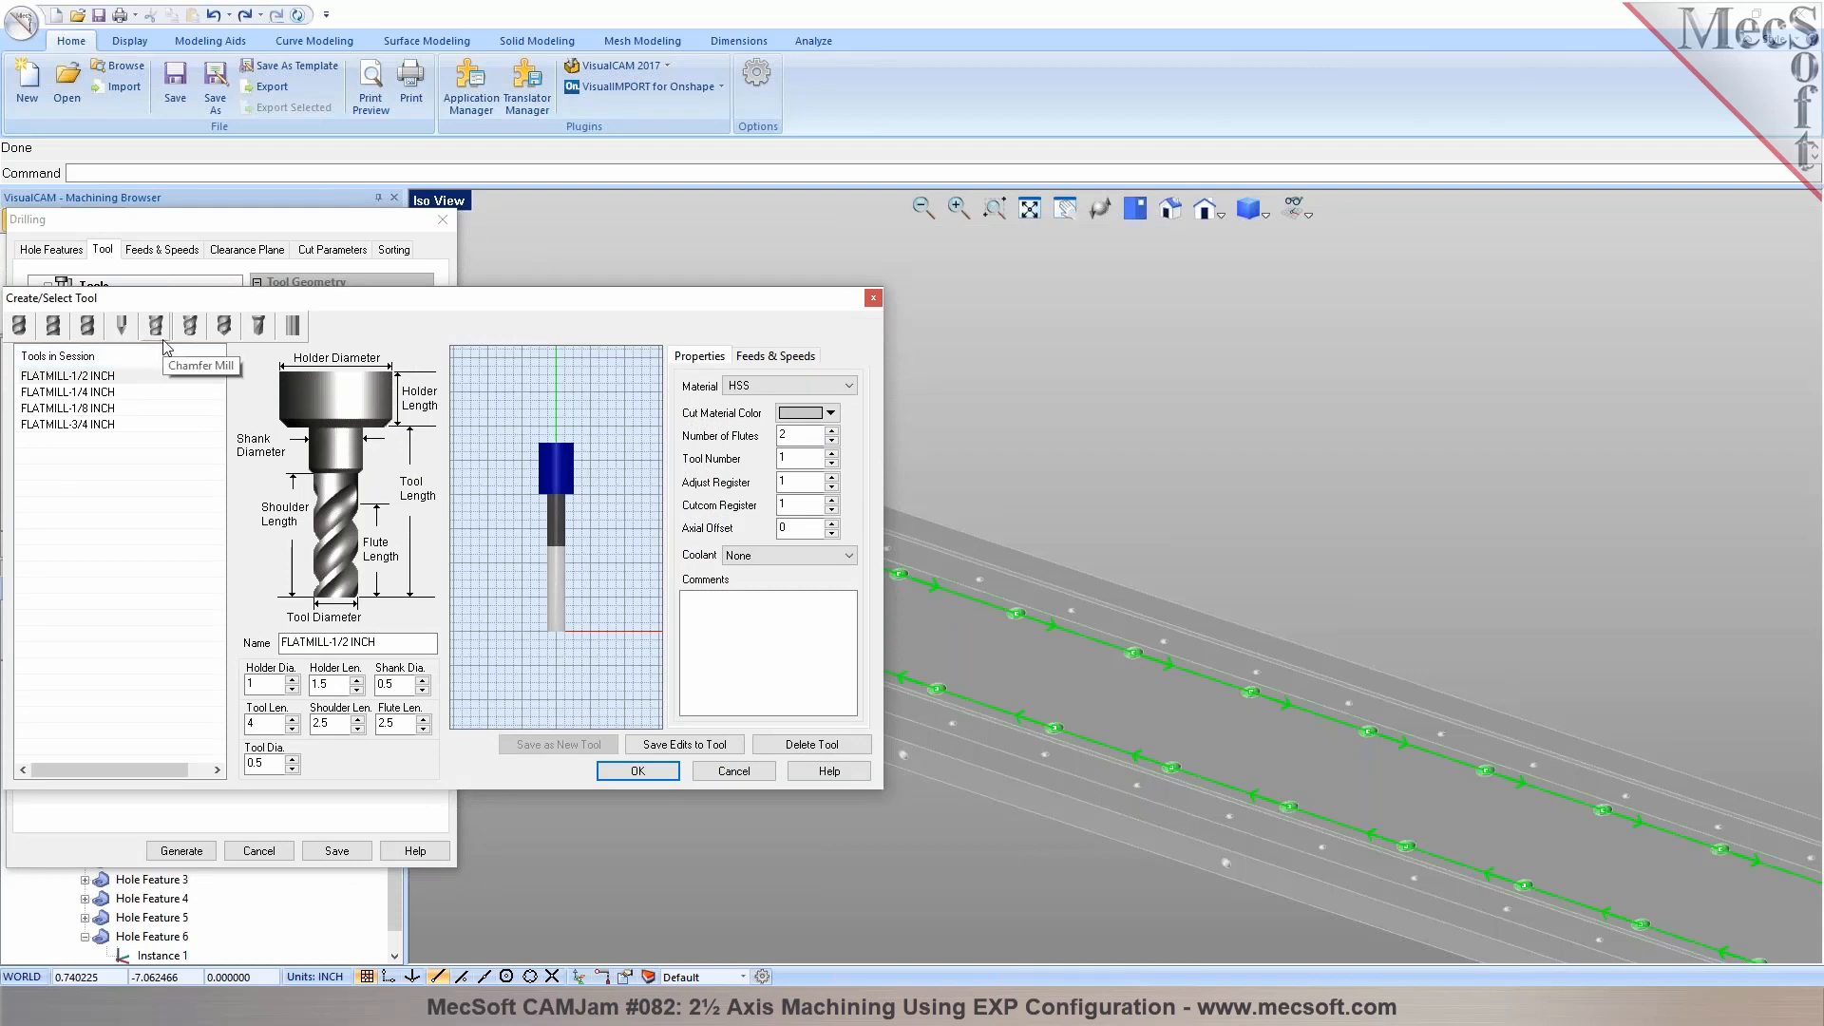
Compare the drill, center drill and taper mill tool types, ending with the drill type
click(224, 325)
click(259, 328)
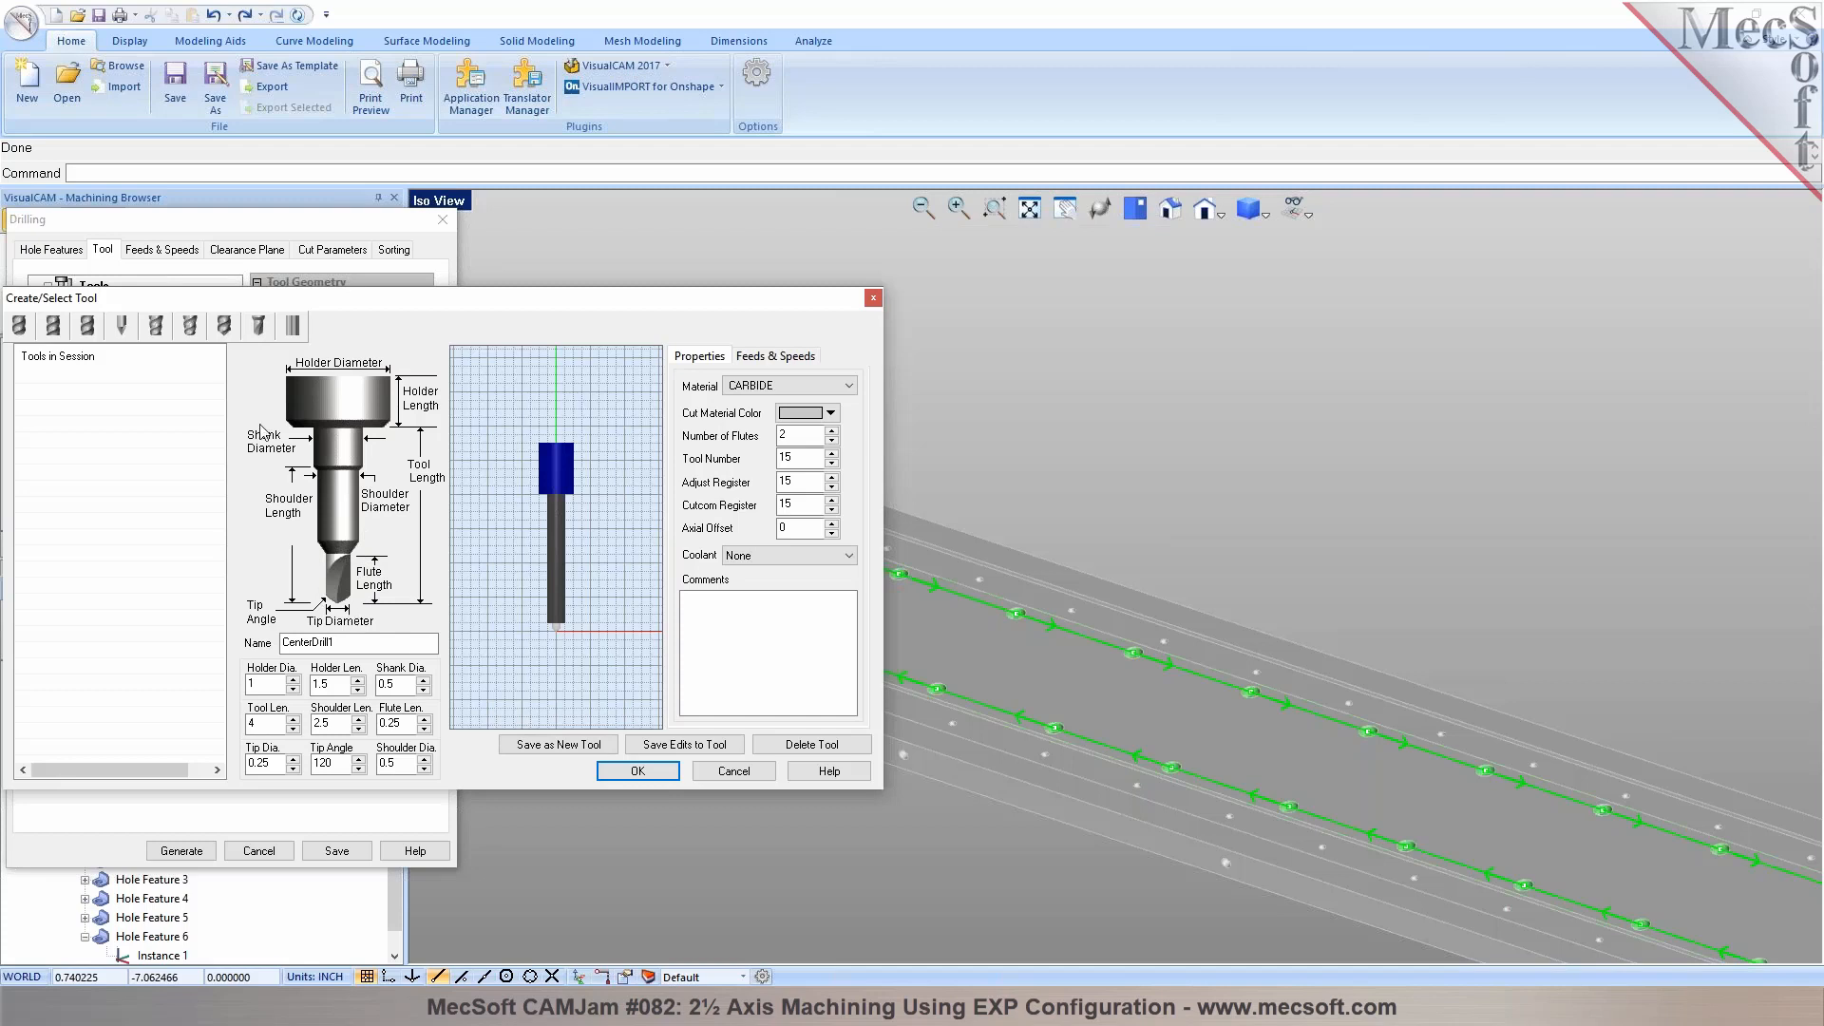
click(190, 327)
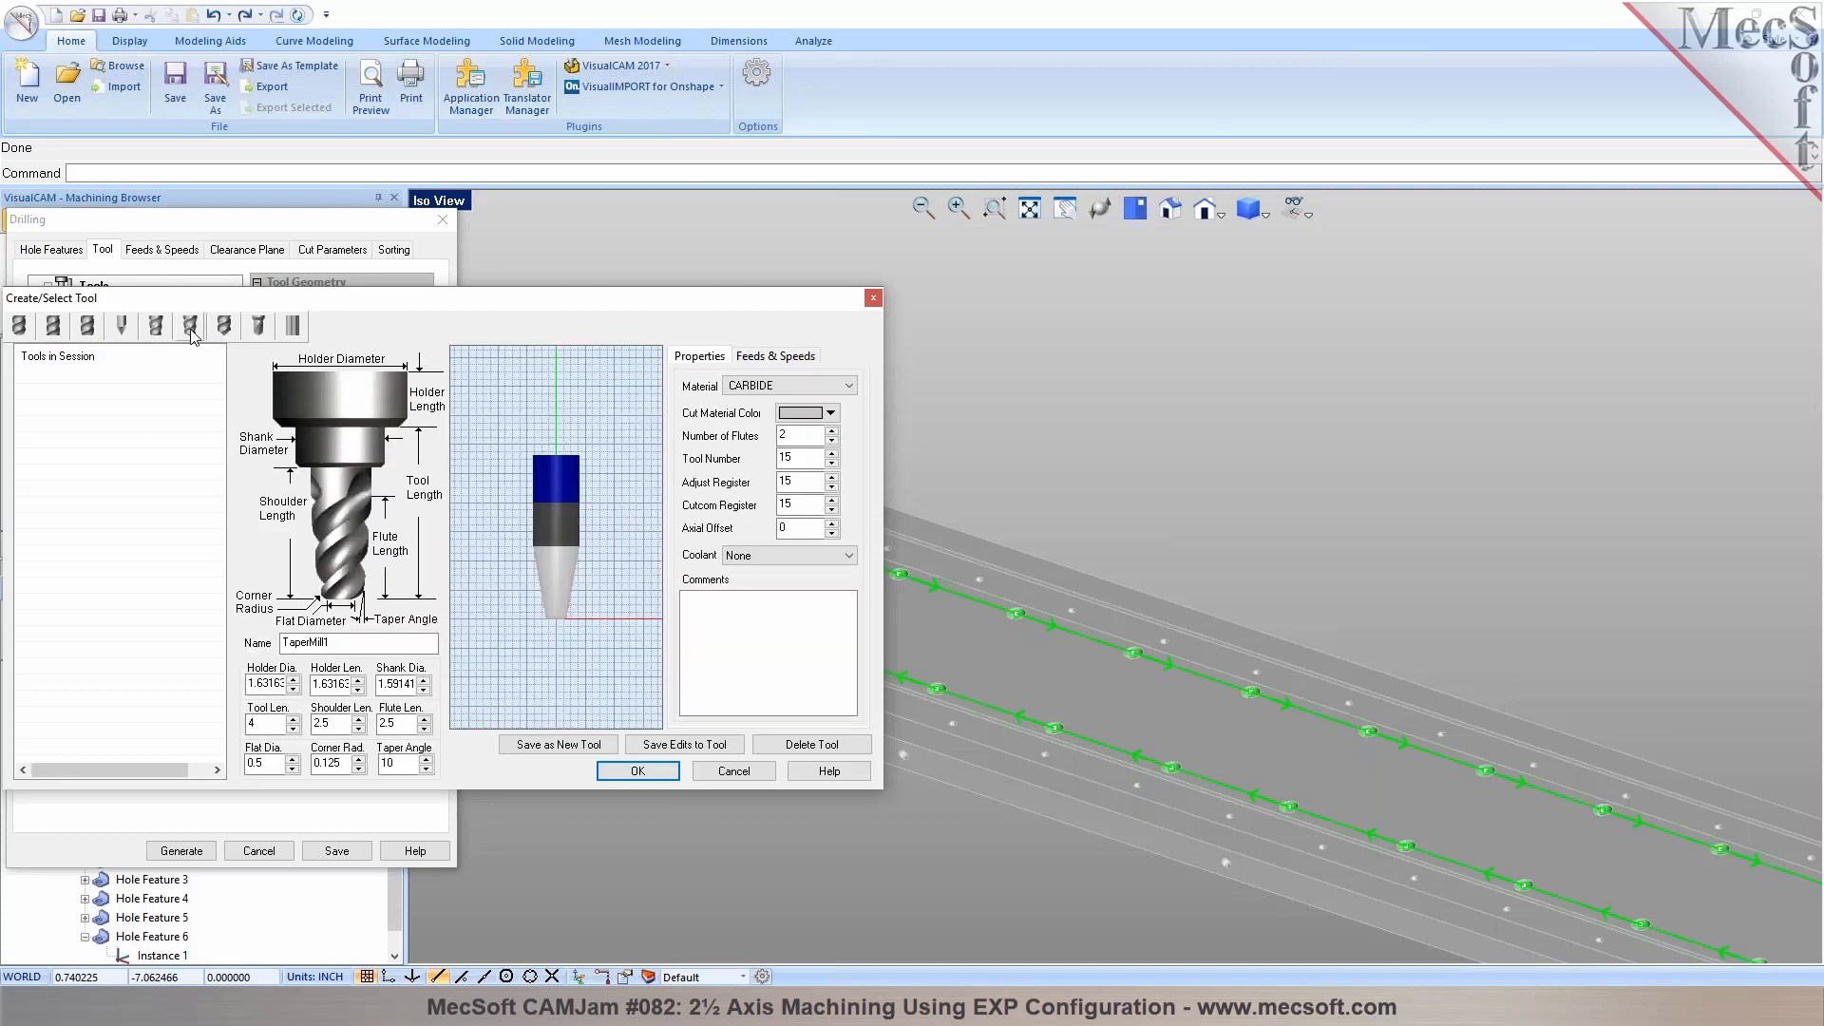
click(225, 326)
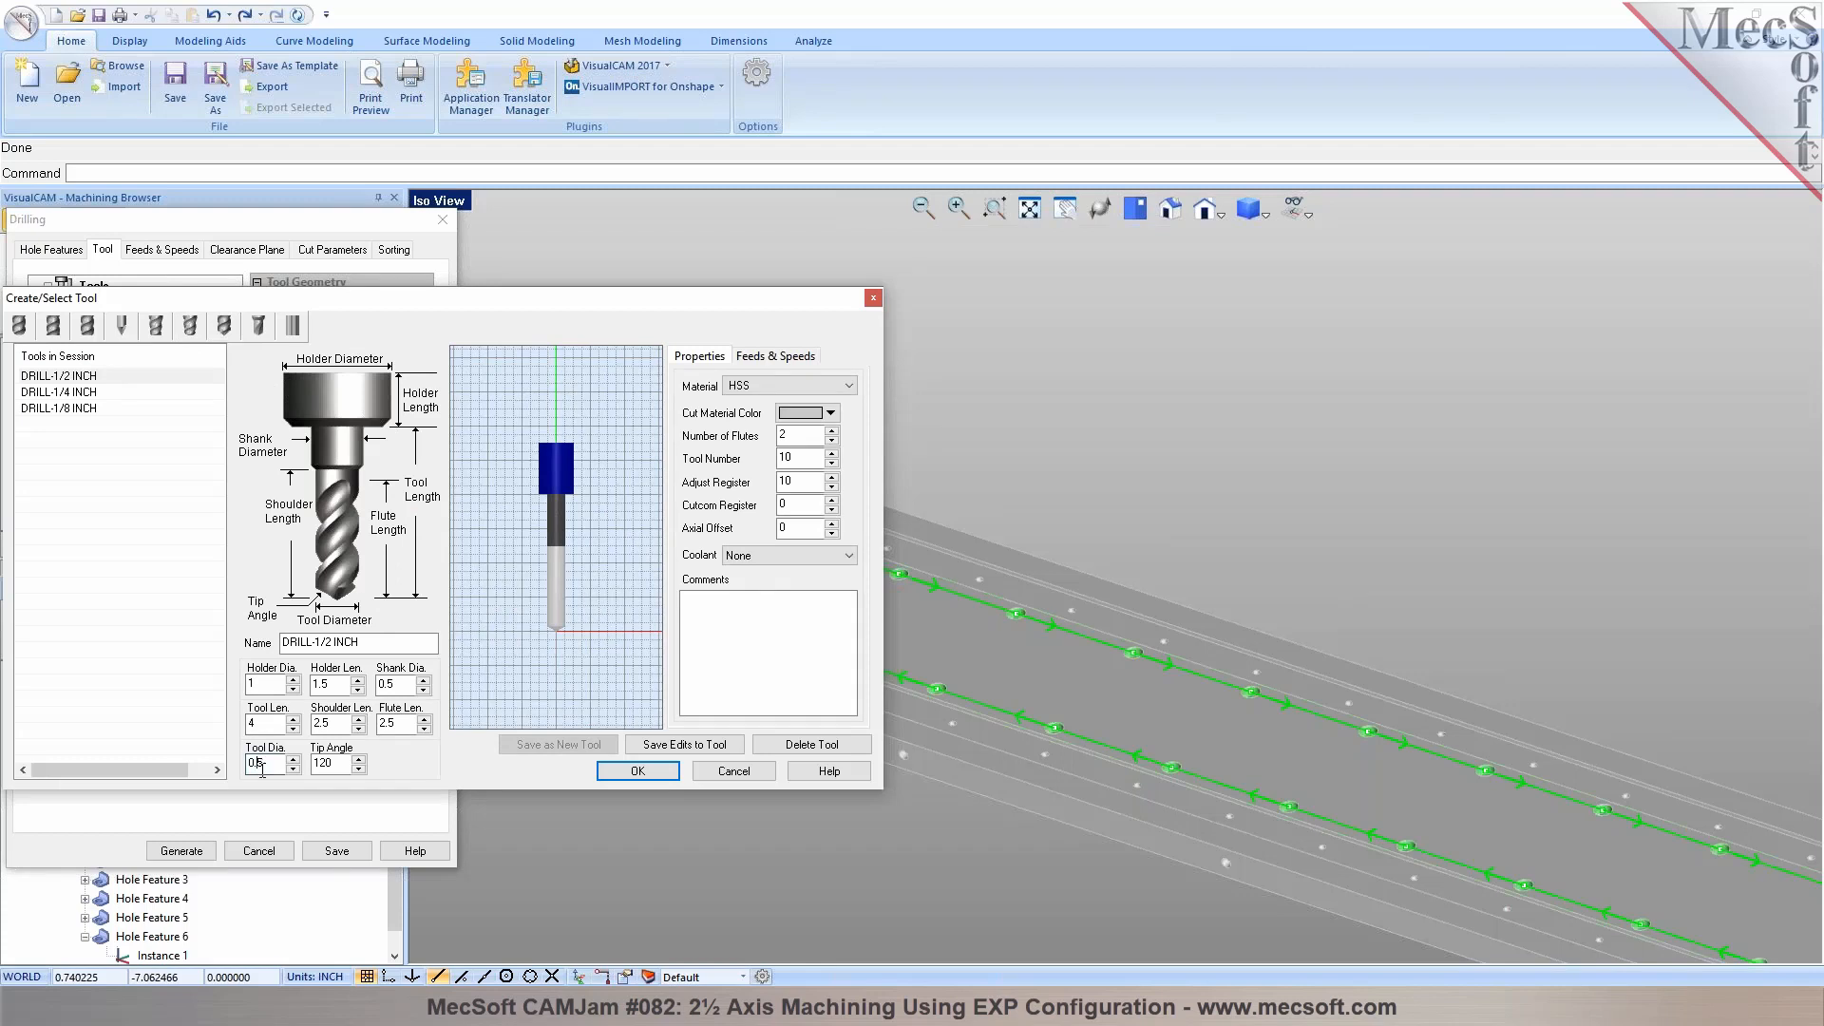
Set the drill's tool diameter to 0.25, review its other parameters, and generate Hole Feature 1's drilling toolpath with DRILL-1/4 INCH
drag(418, 302, 523, 287)
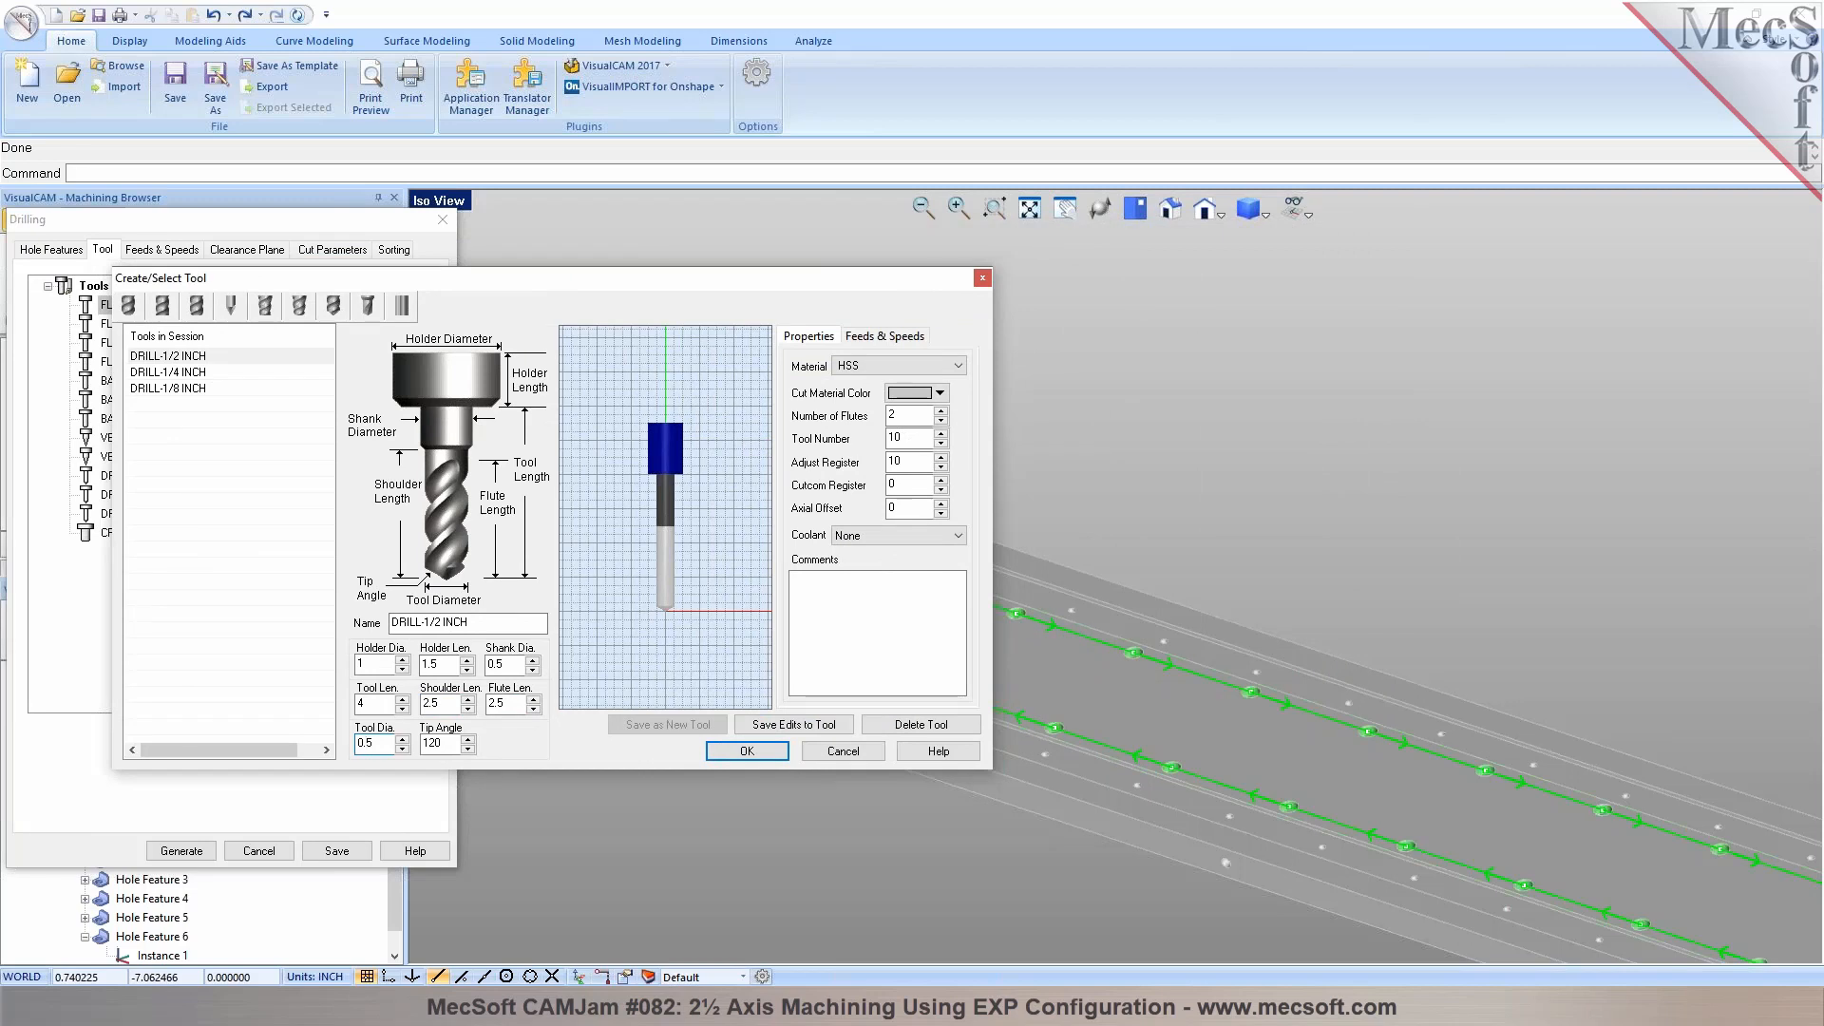
click(439, 744)
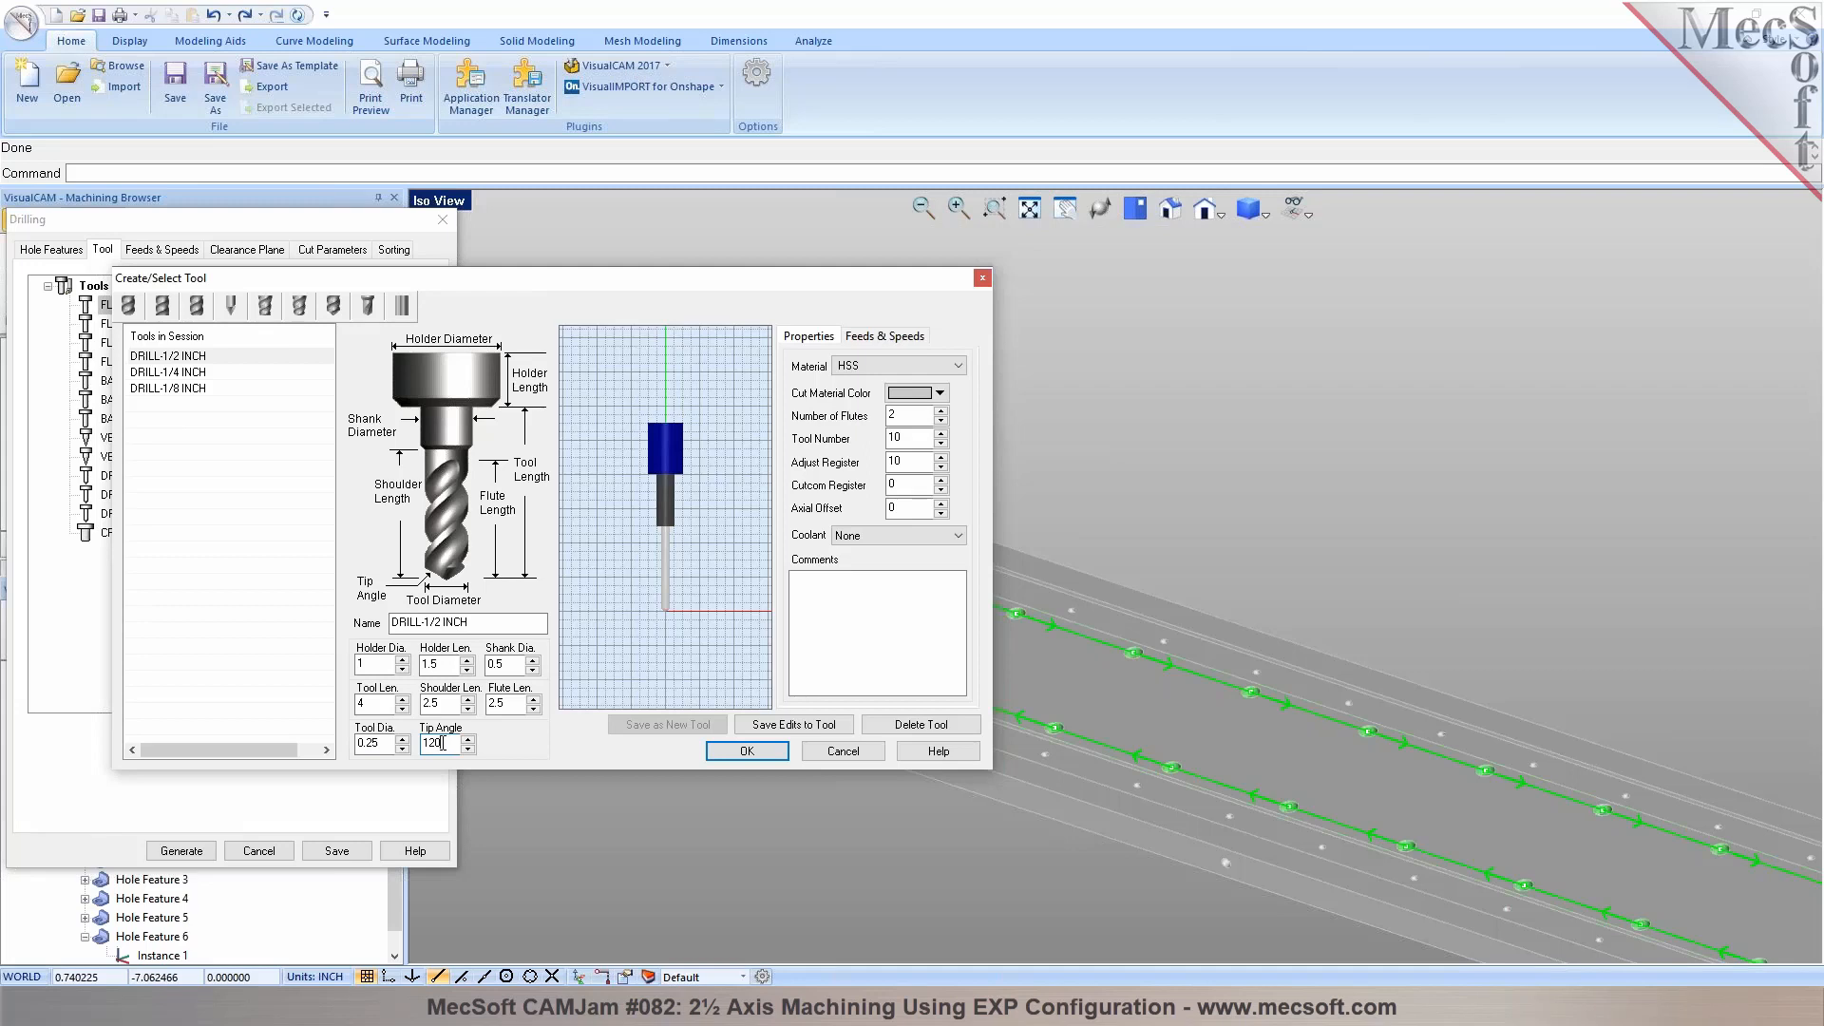
double_click(445, 742)
click(884, 337)
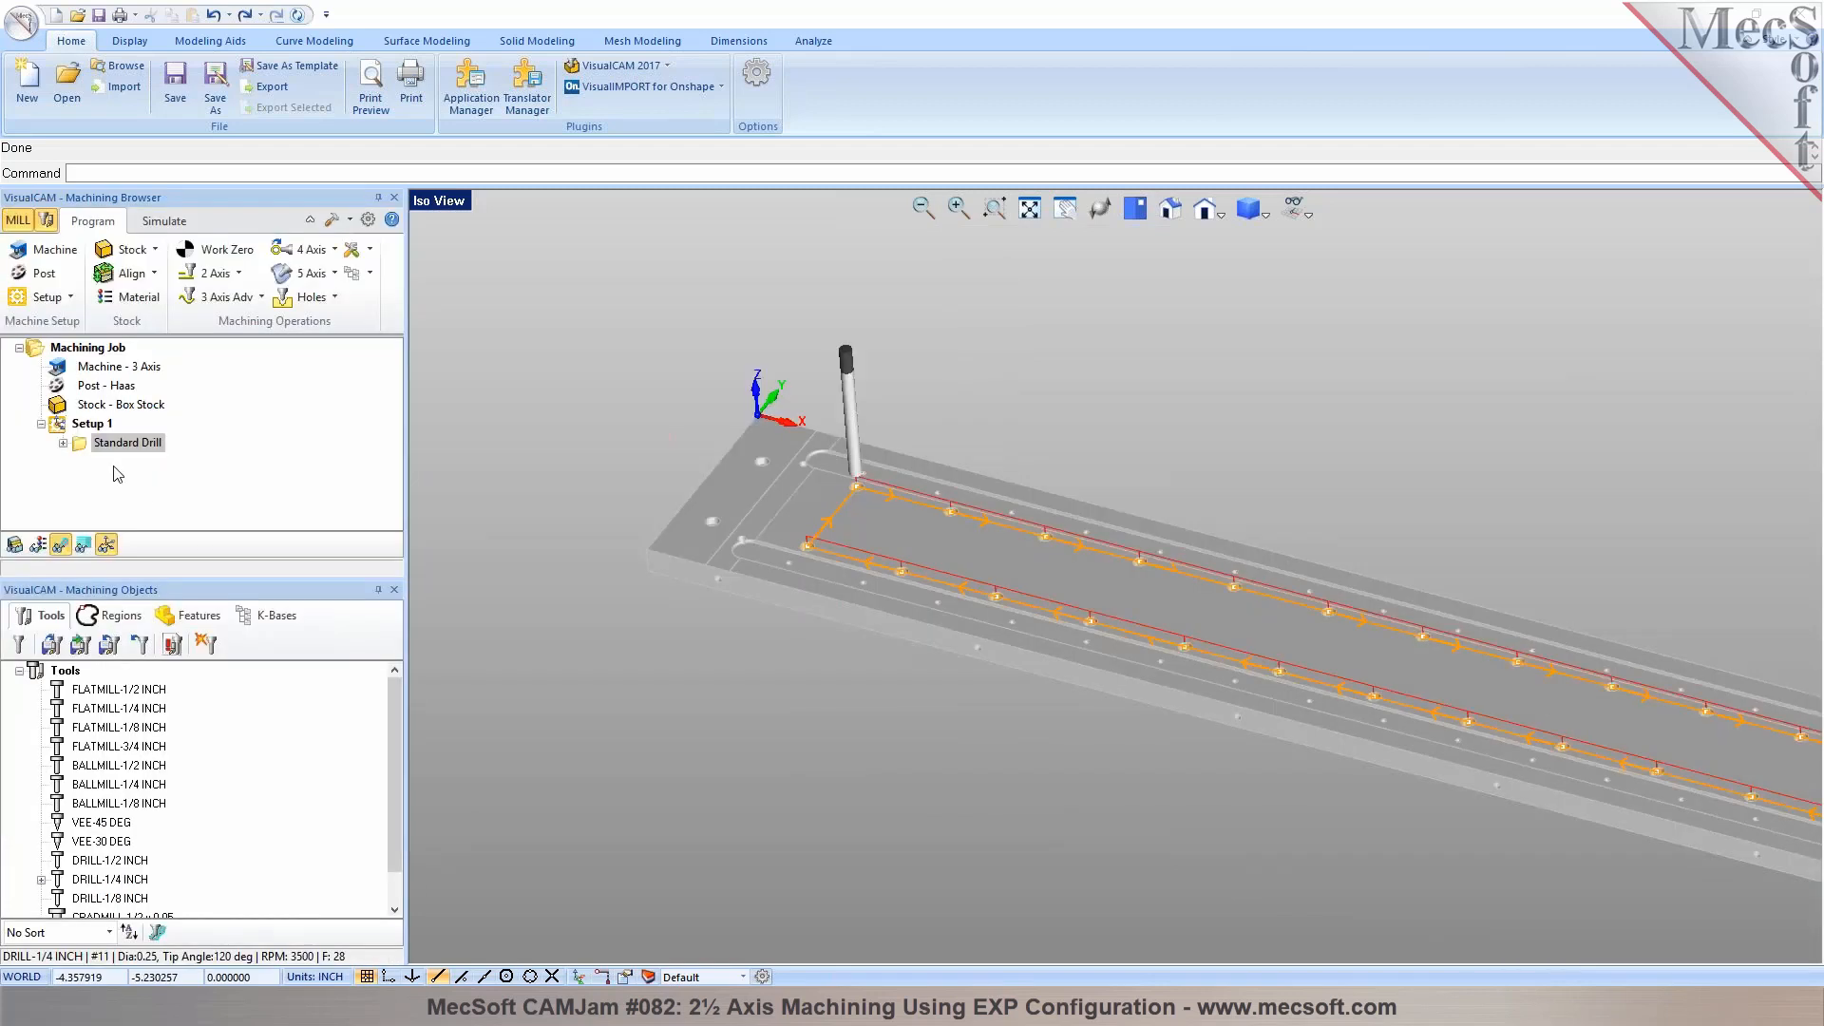
scroll(828, 522, up, 4)
scroll(627, 482, down, 4)
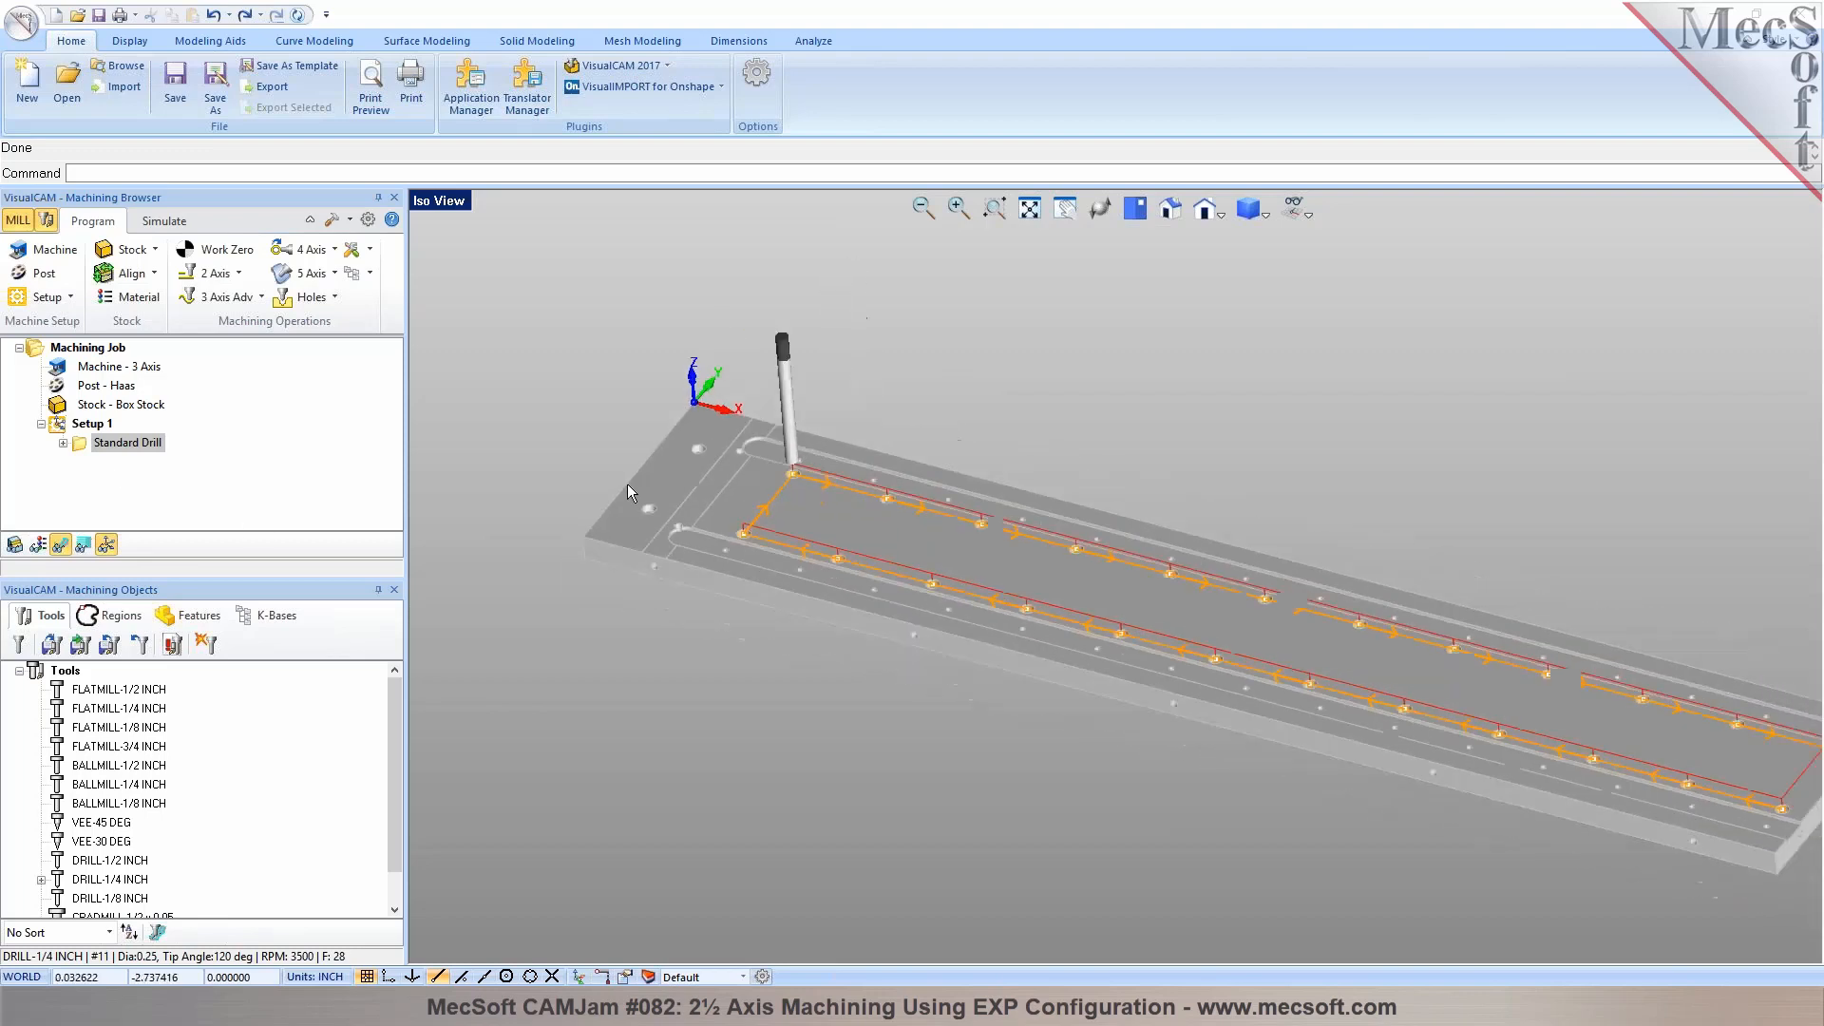
scroll(772, 544, up, 4)
scroll(771, 542, down, 1)
scroll(599, 511, up, 3)
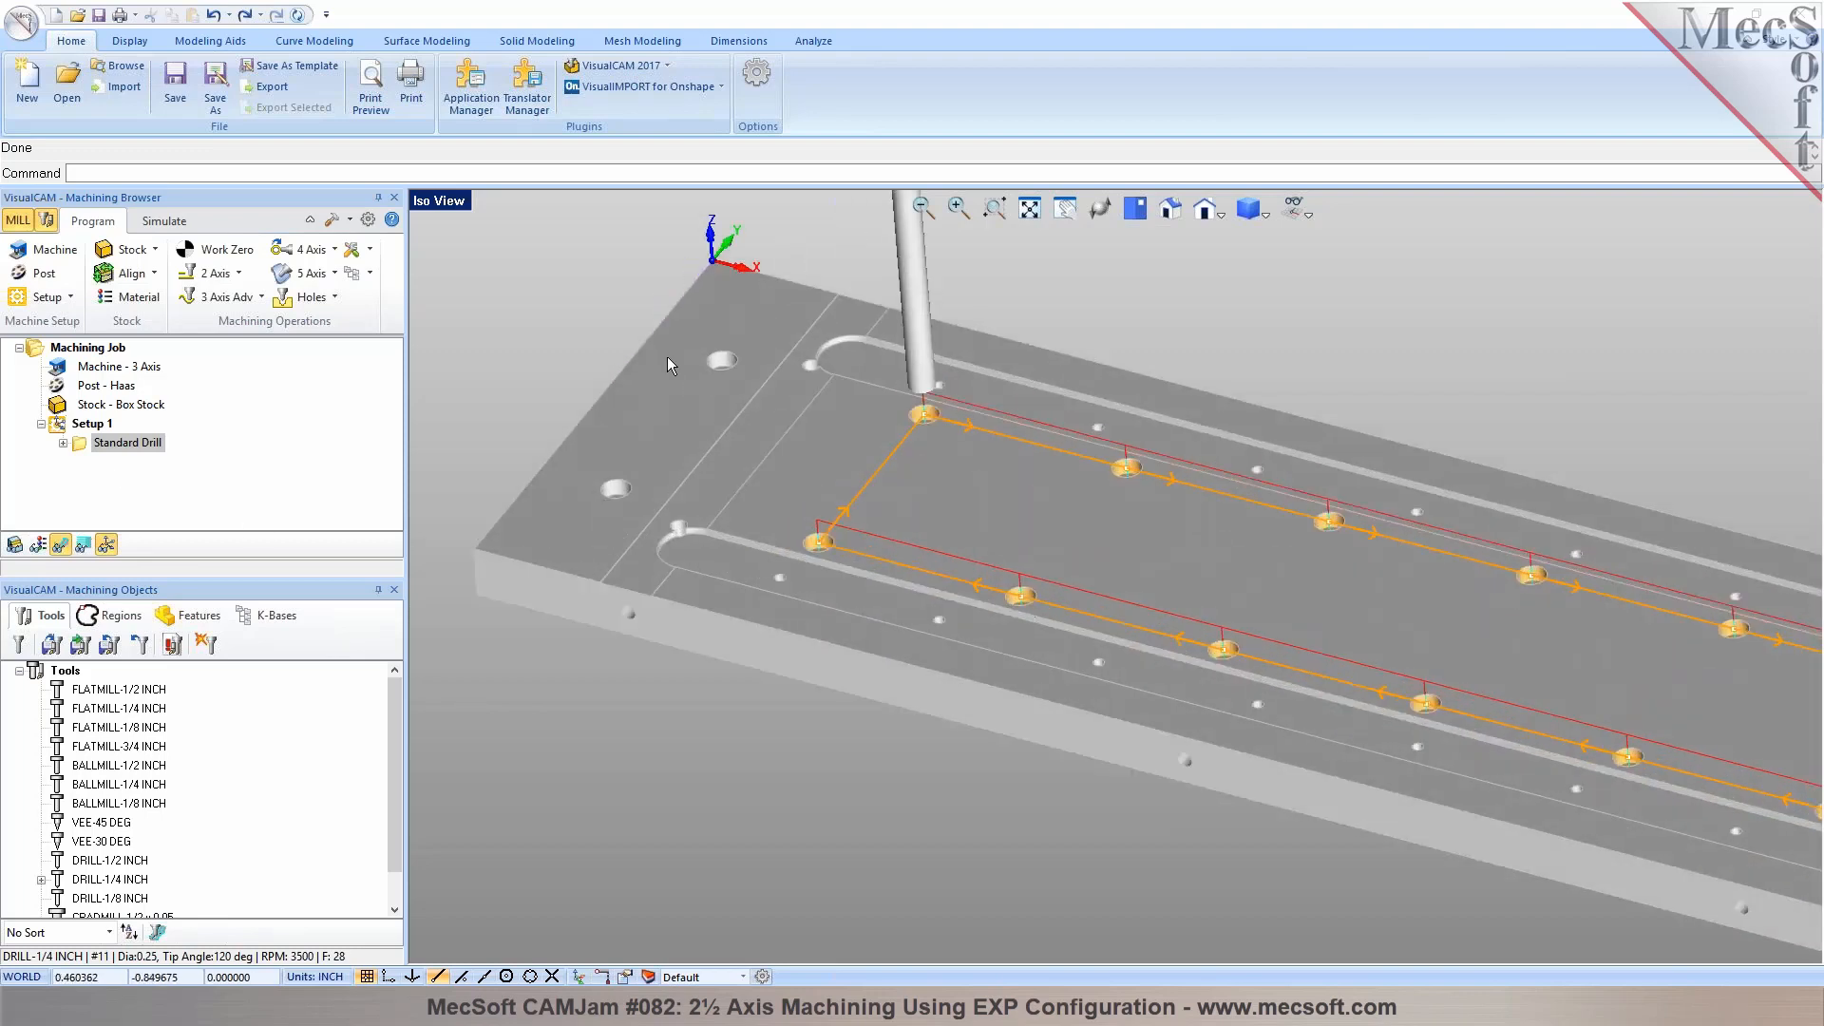
click(220, 616)
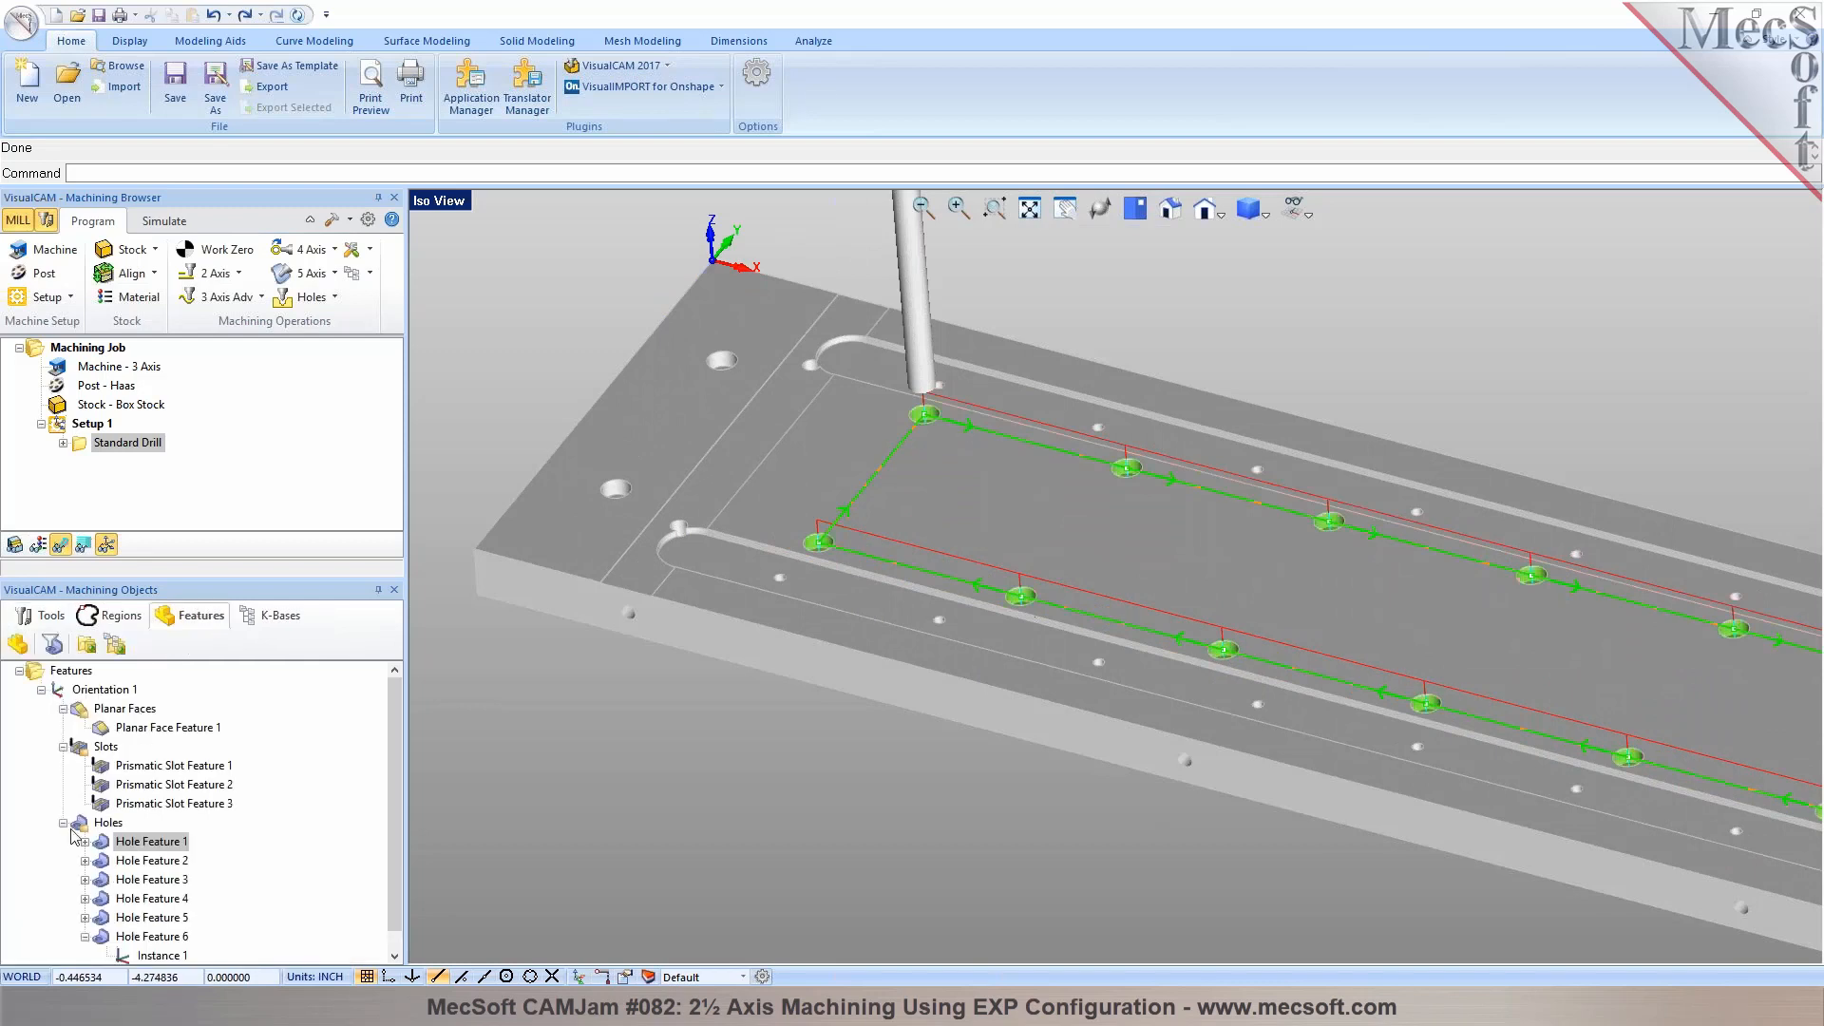
click(120, 863)
right_click(120, 869)
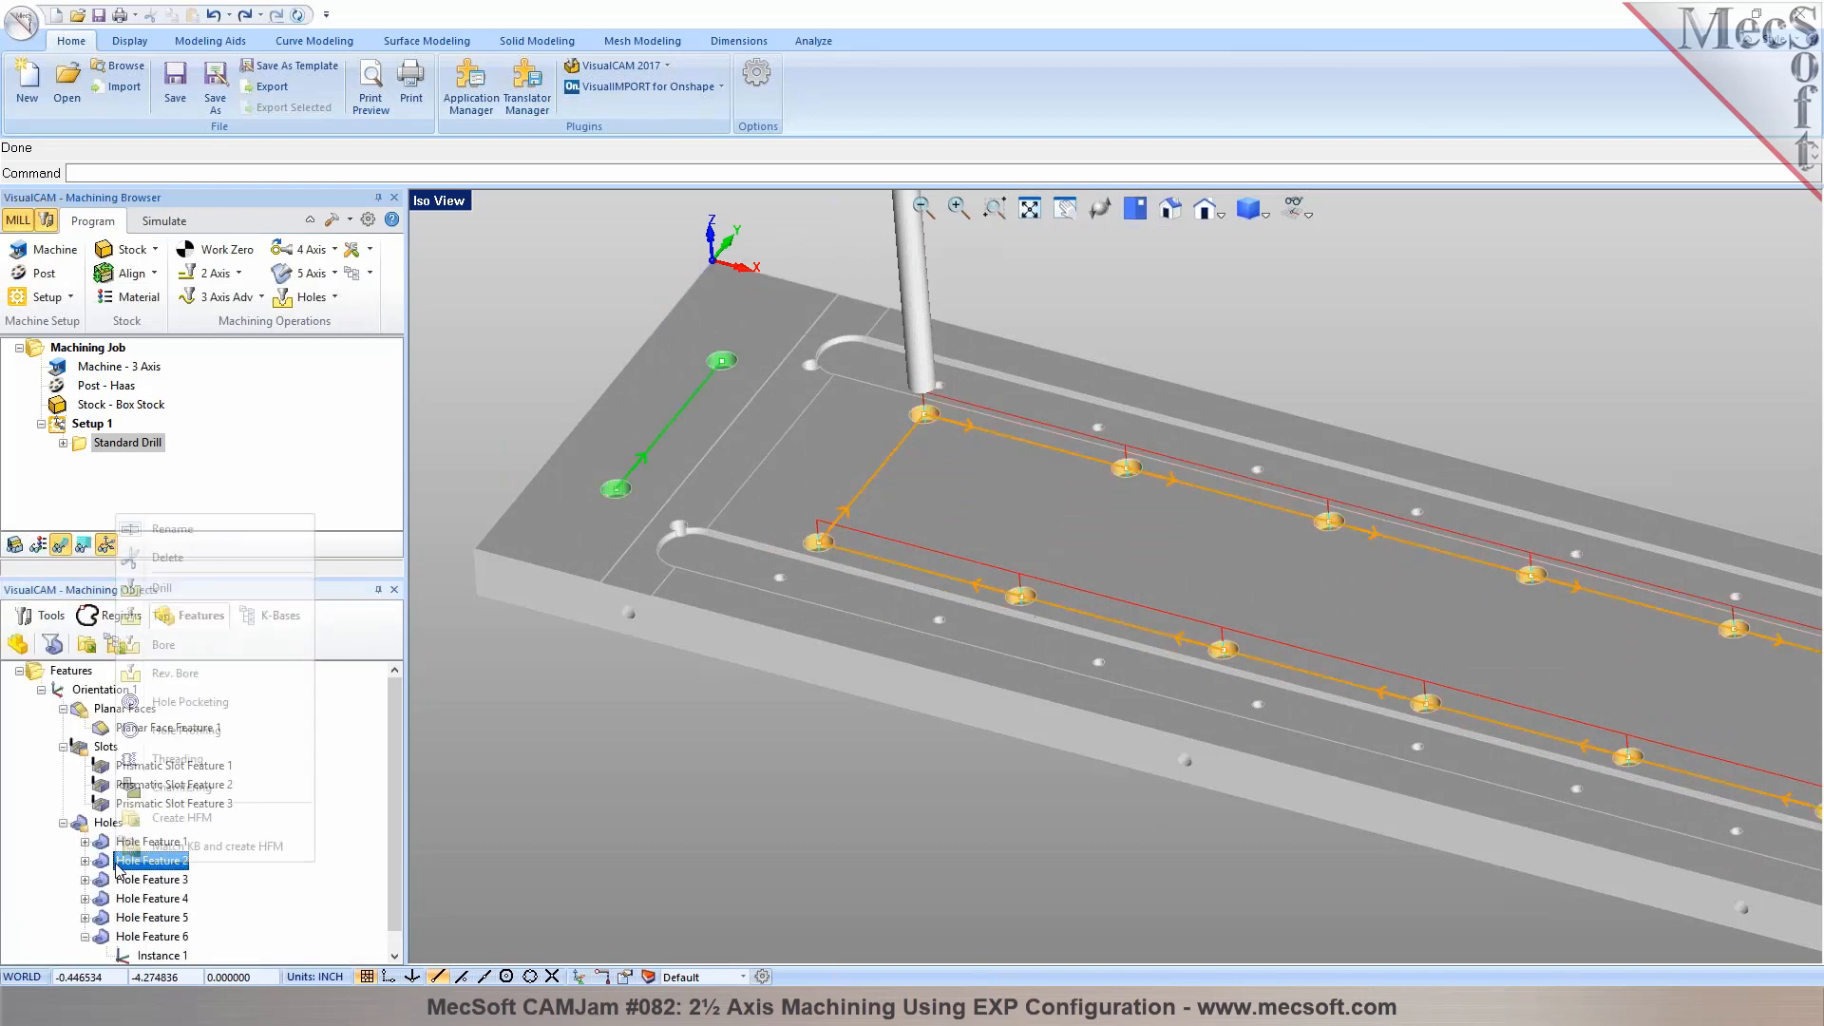
click(201, 598)
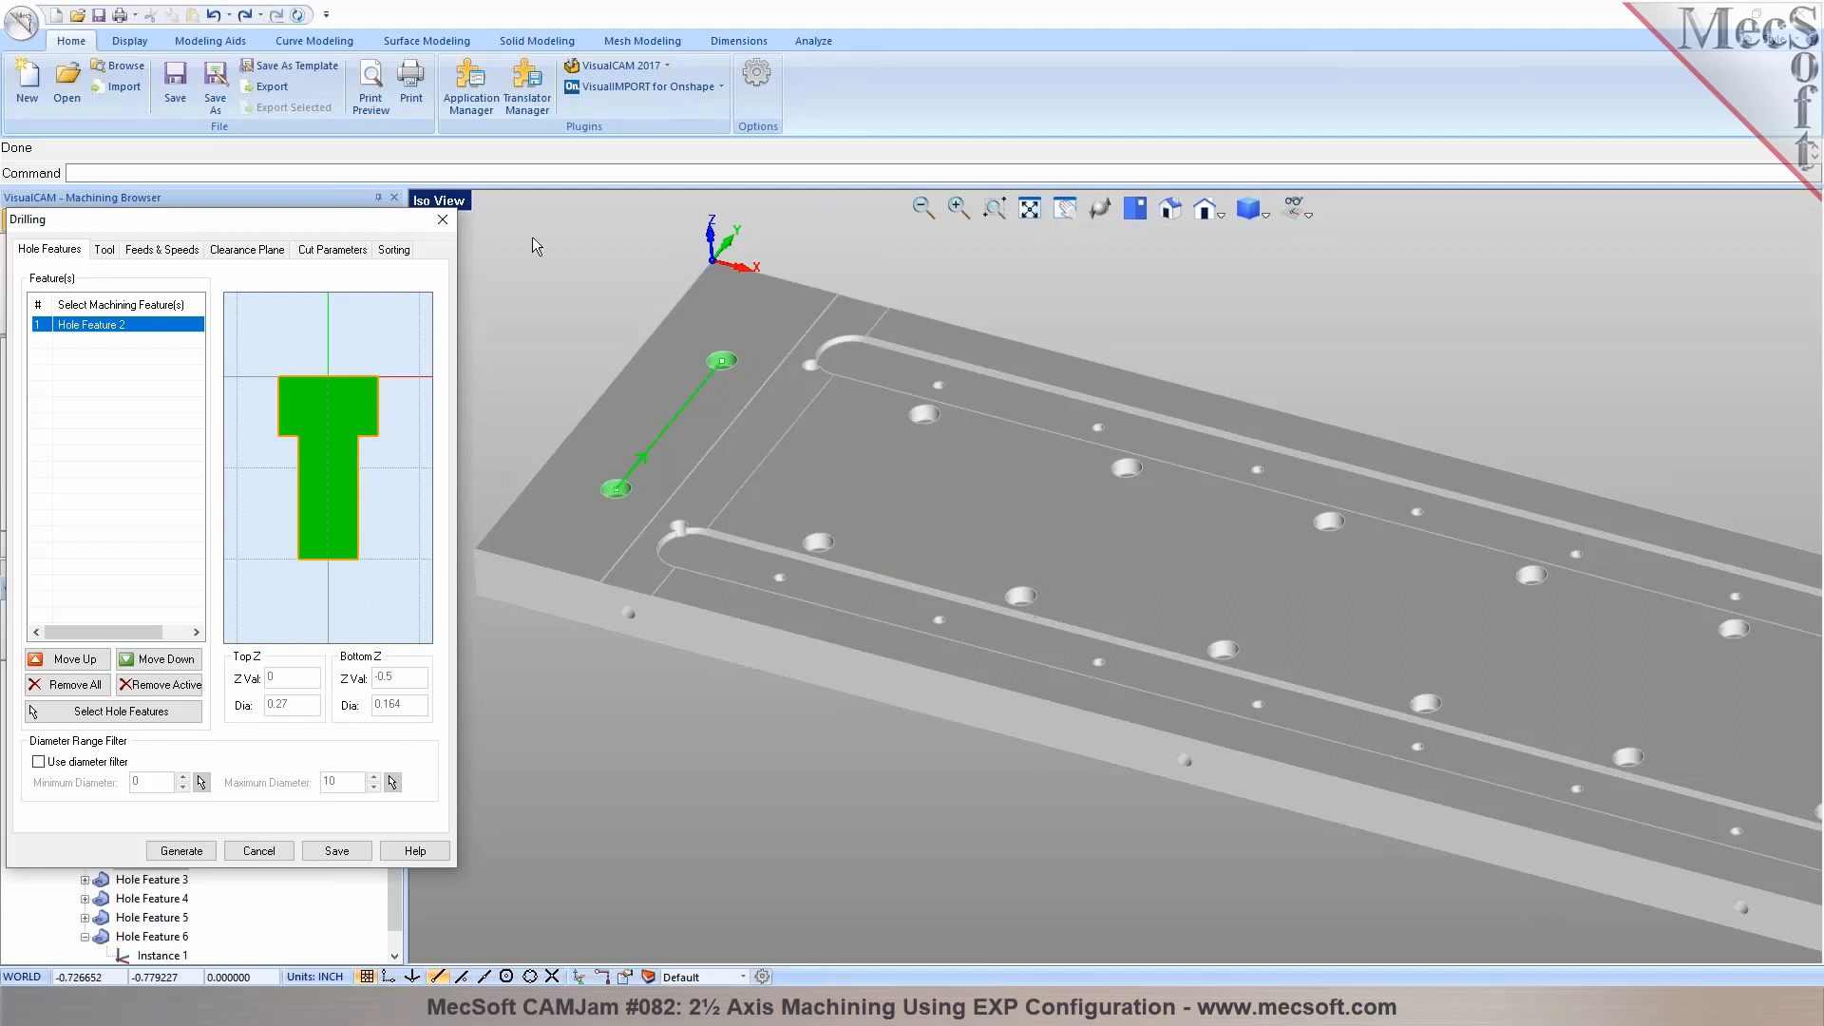
click(443, 219)
Add Hole Feature 2 to the existing Standard Drill operation and regenerate its toolpath
double_click(87, 450)
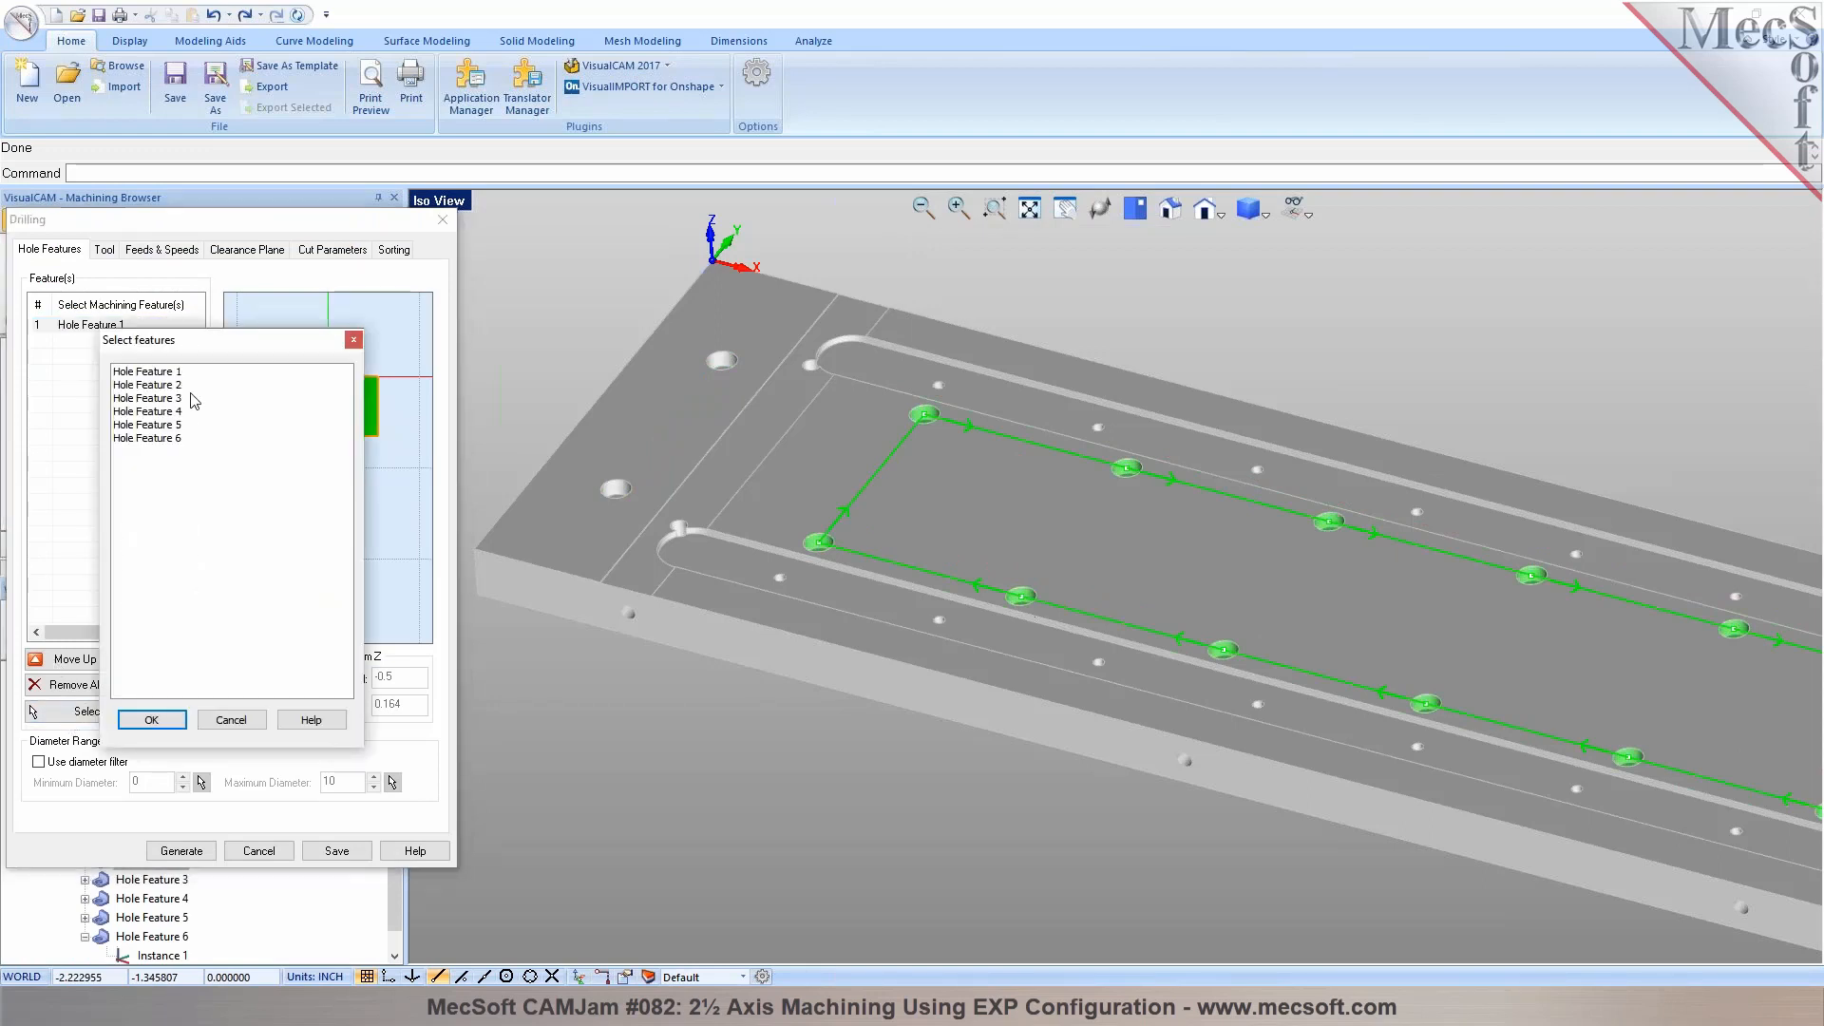
click(182, 386)
click(152, 720)
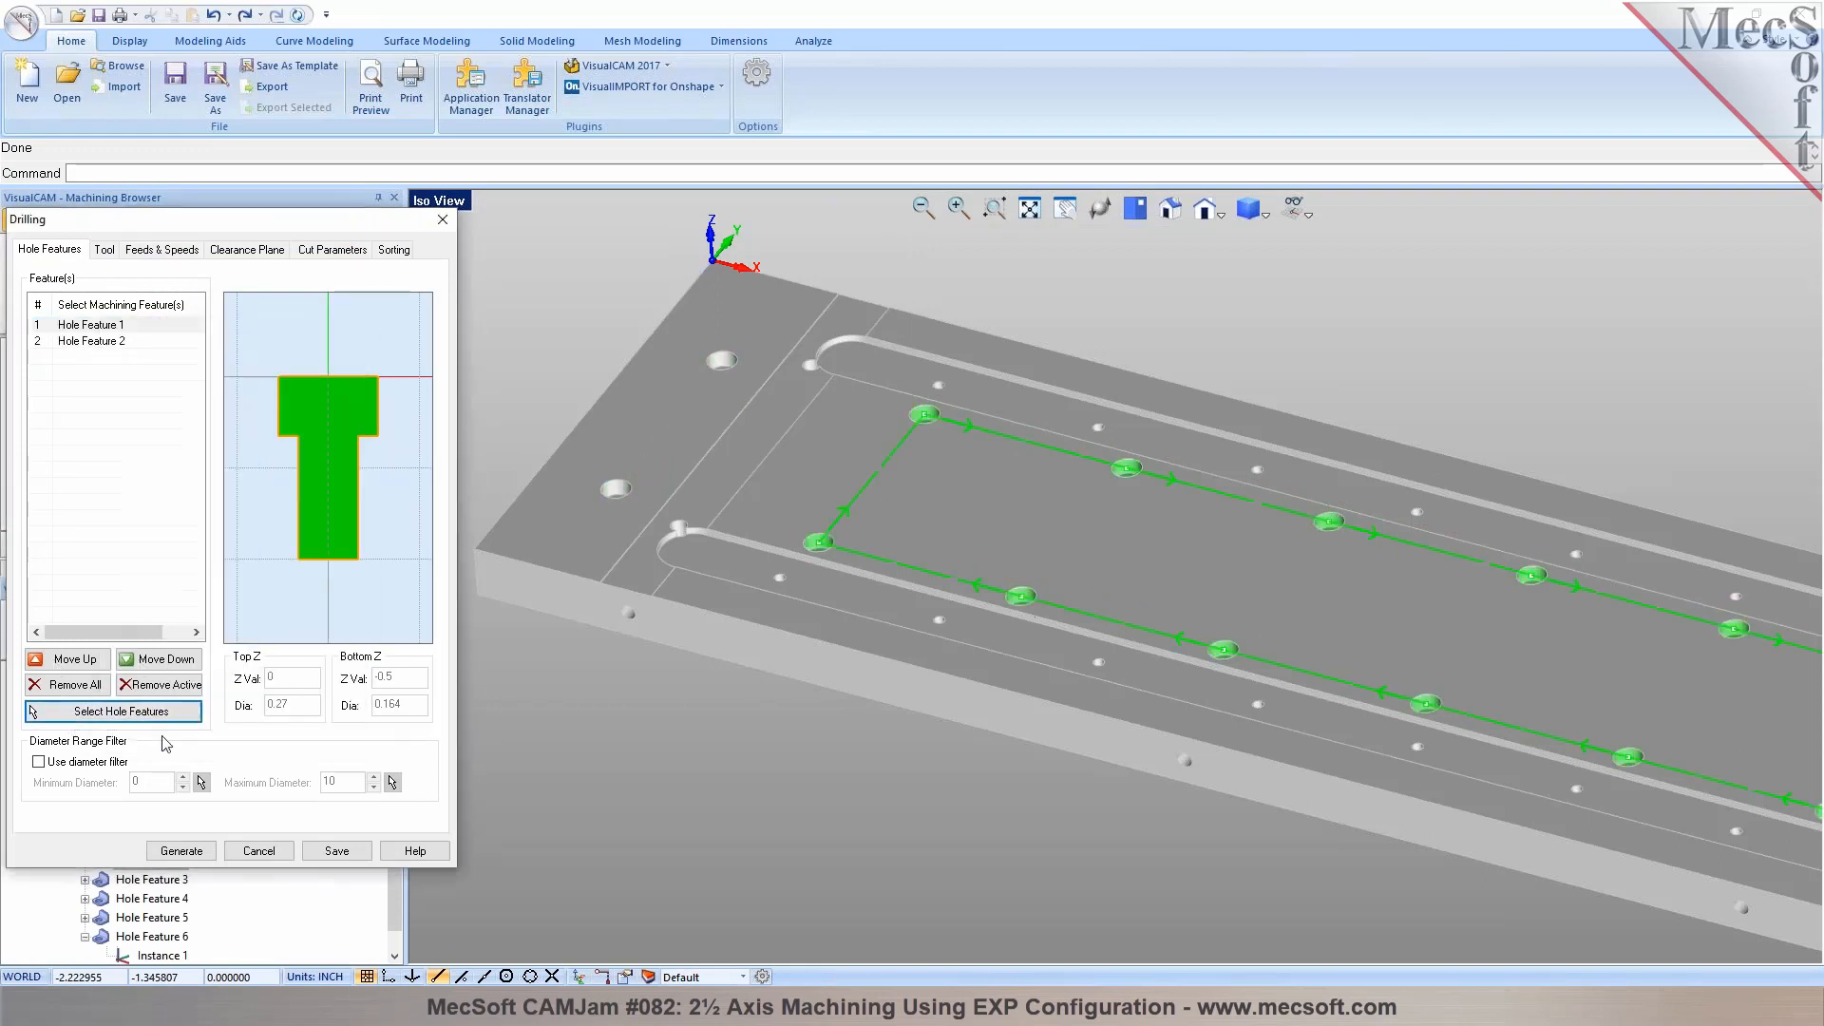
click(180, 850)
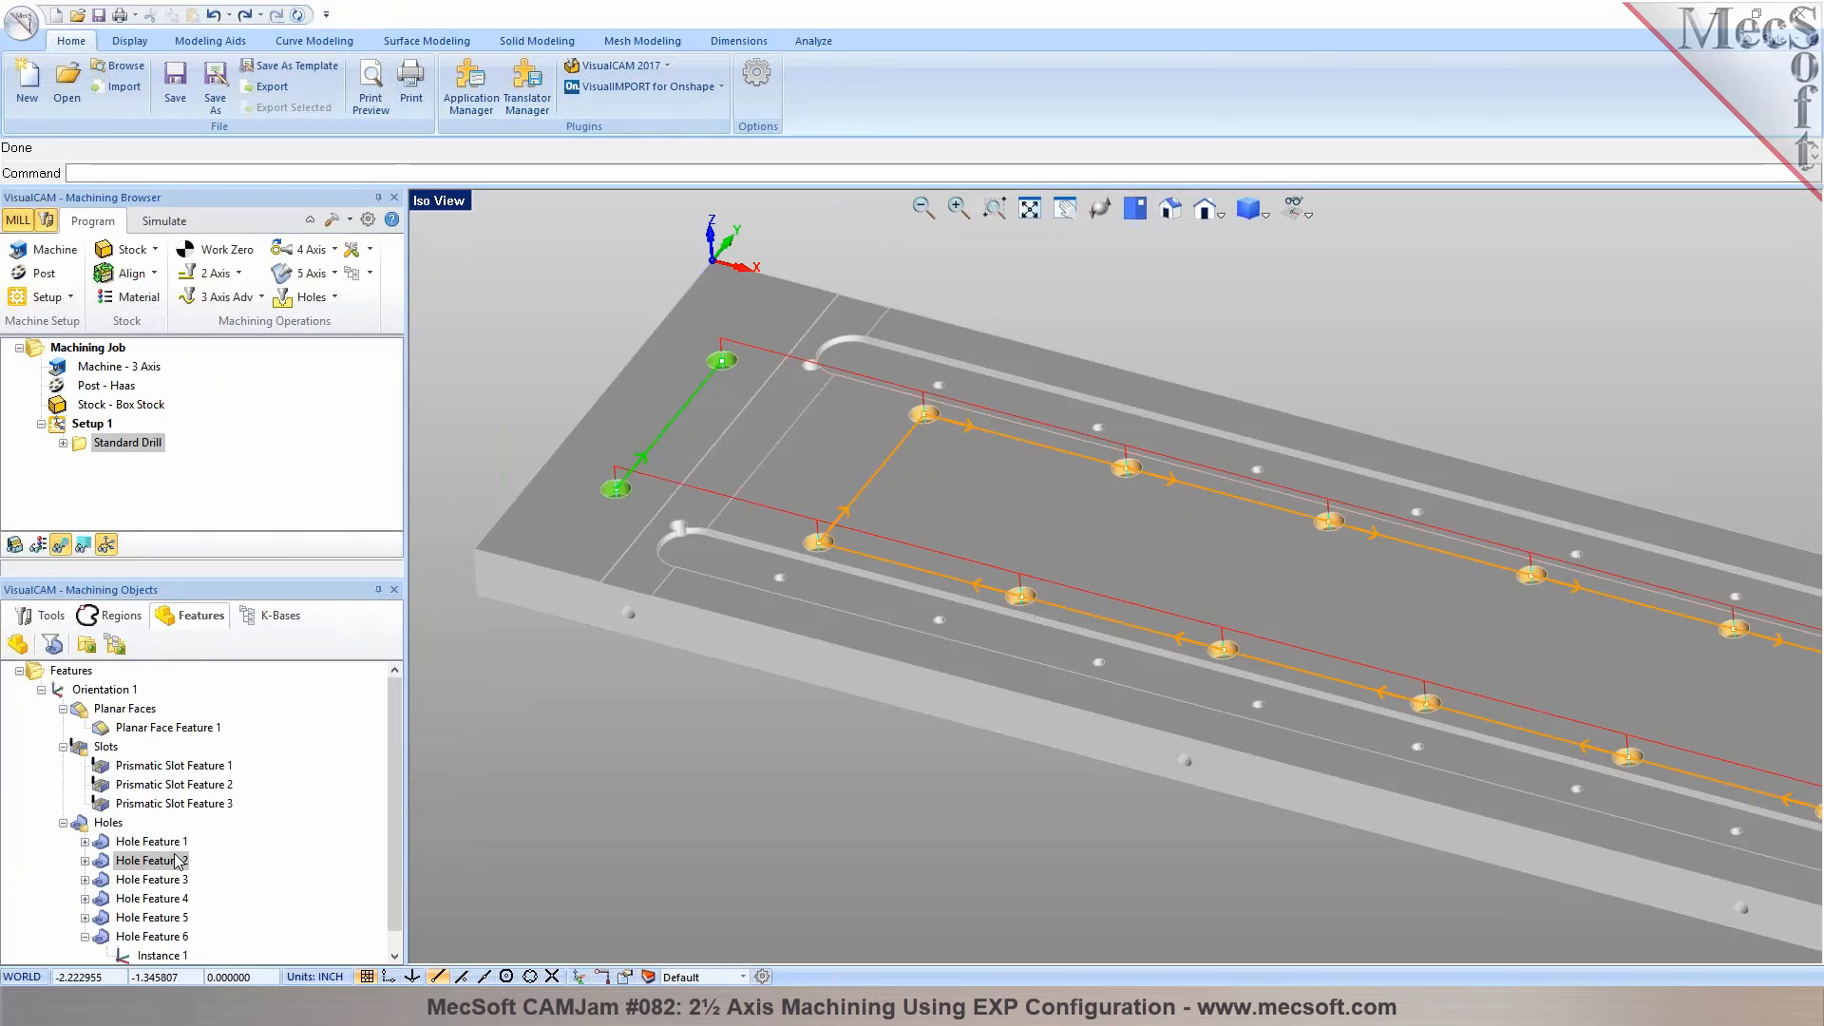
scroll(661, 435, down, 2)
scroll(940, 593, up, 1)
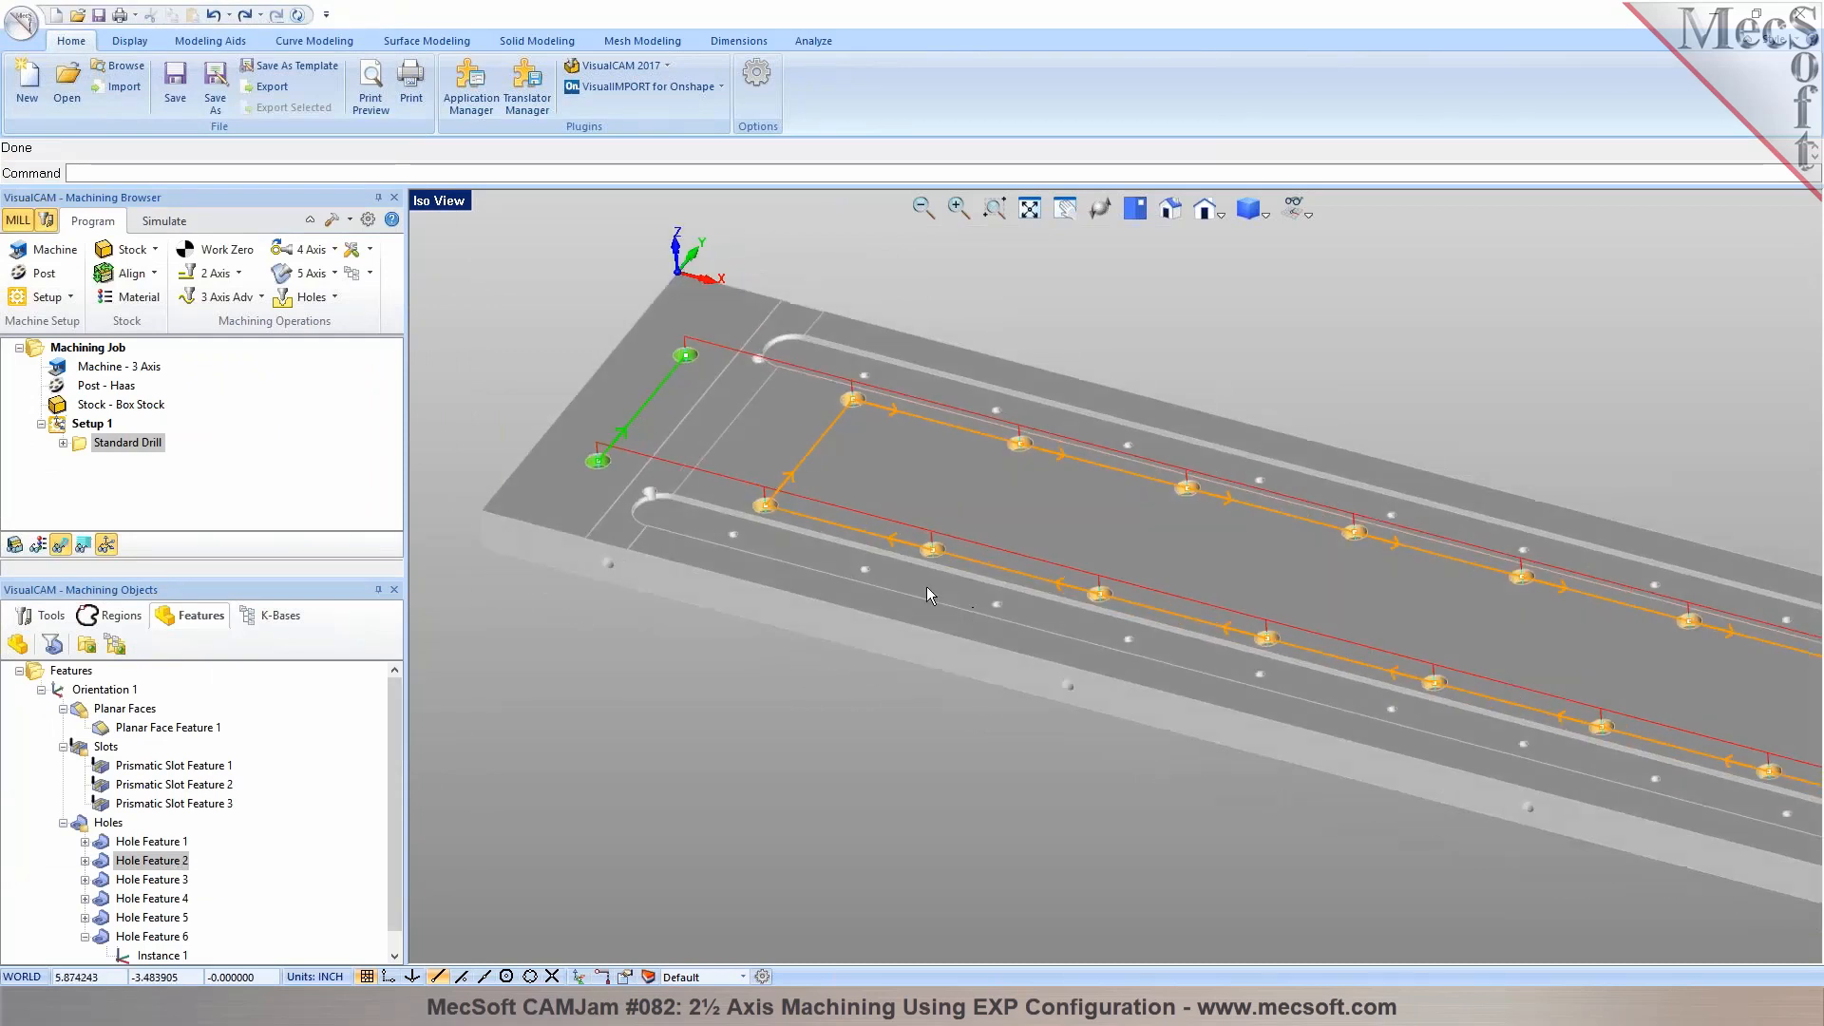
Highlight Hole Feature 3 on the plate and review the hole operations available for it
click(170, 881)
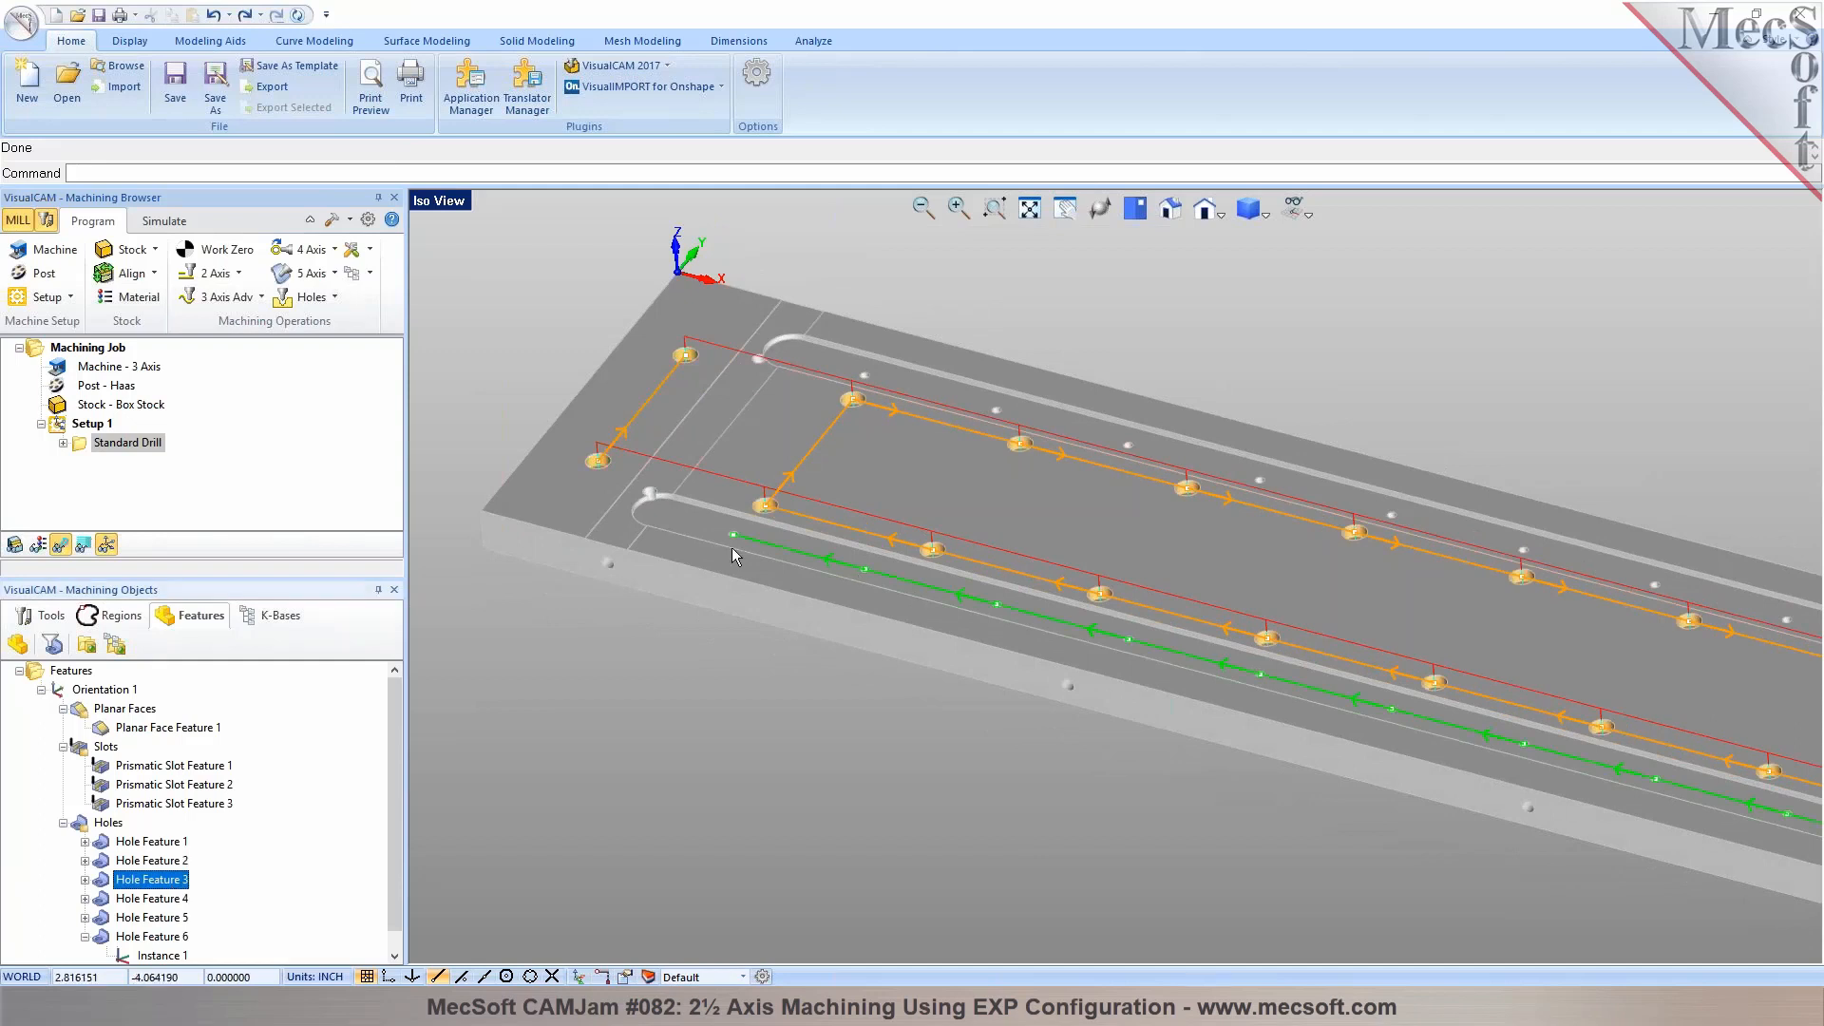
scroll(731, 547, up, 1)
right_click(175, 889)
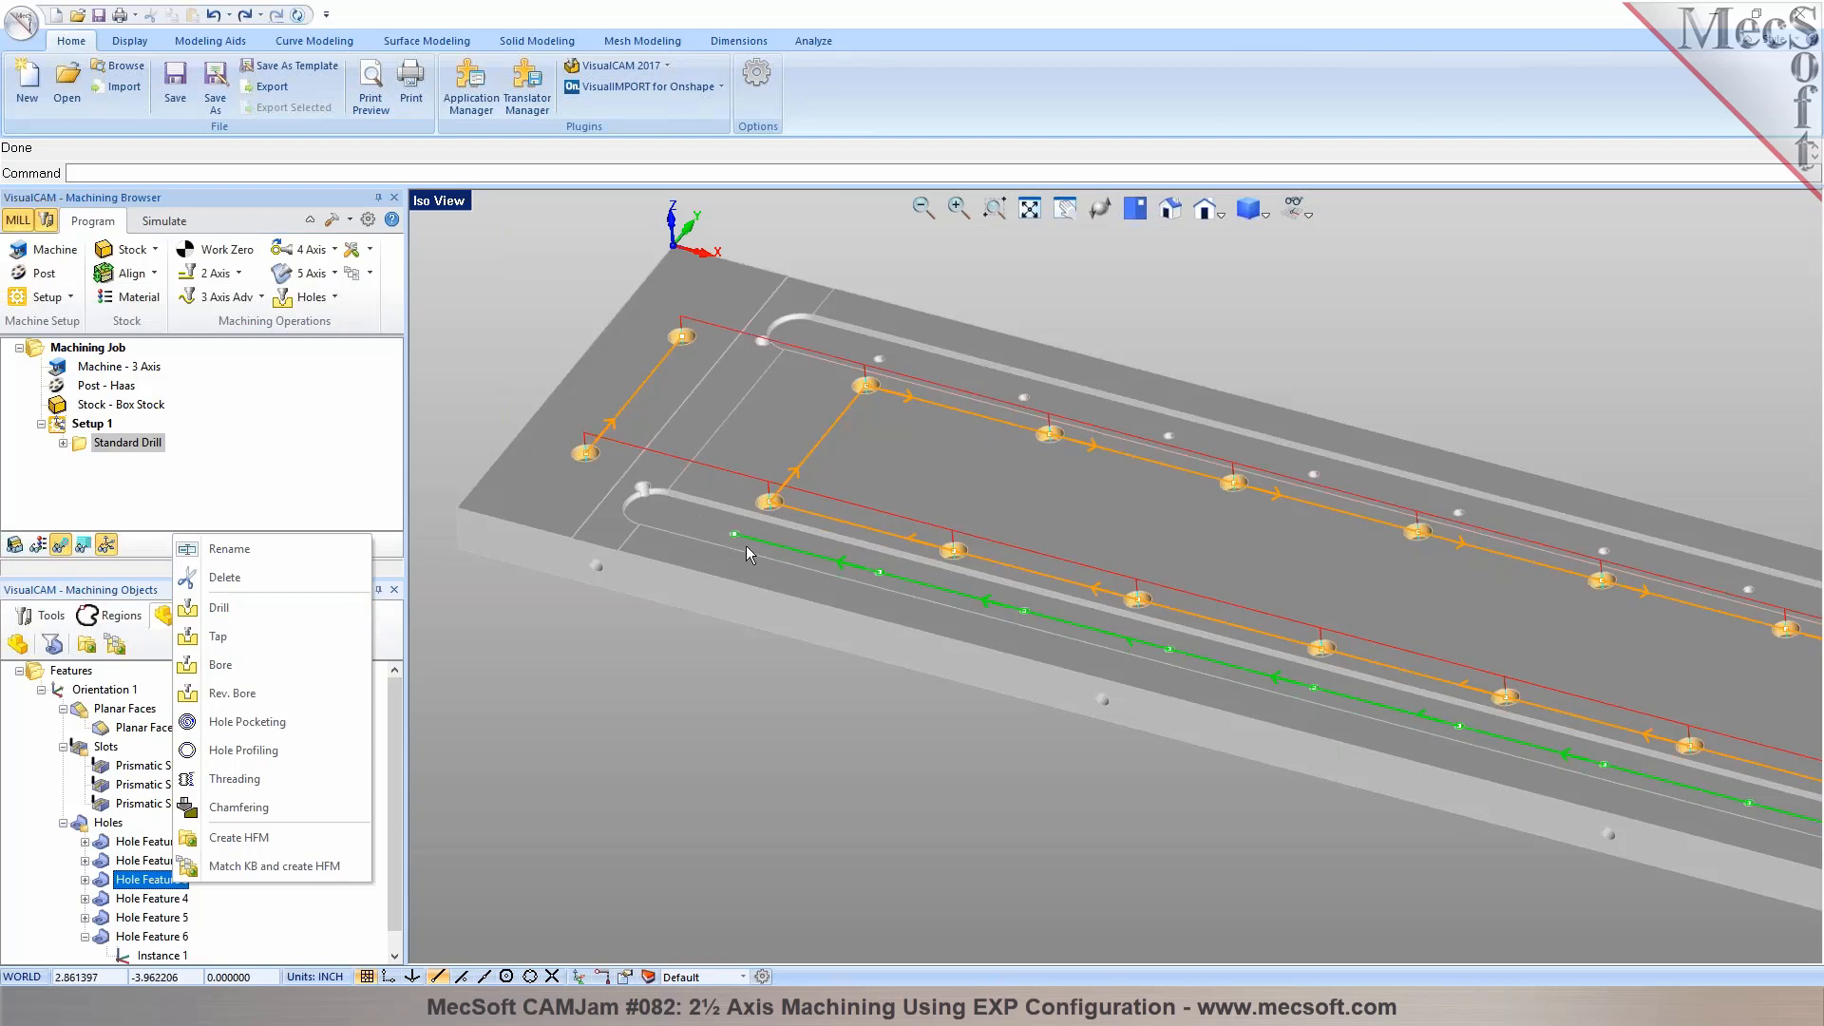
click(613, 704)
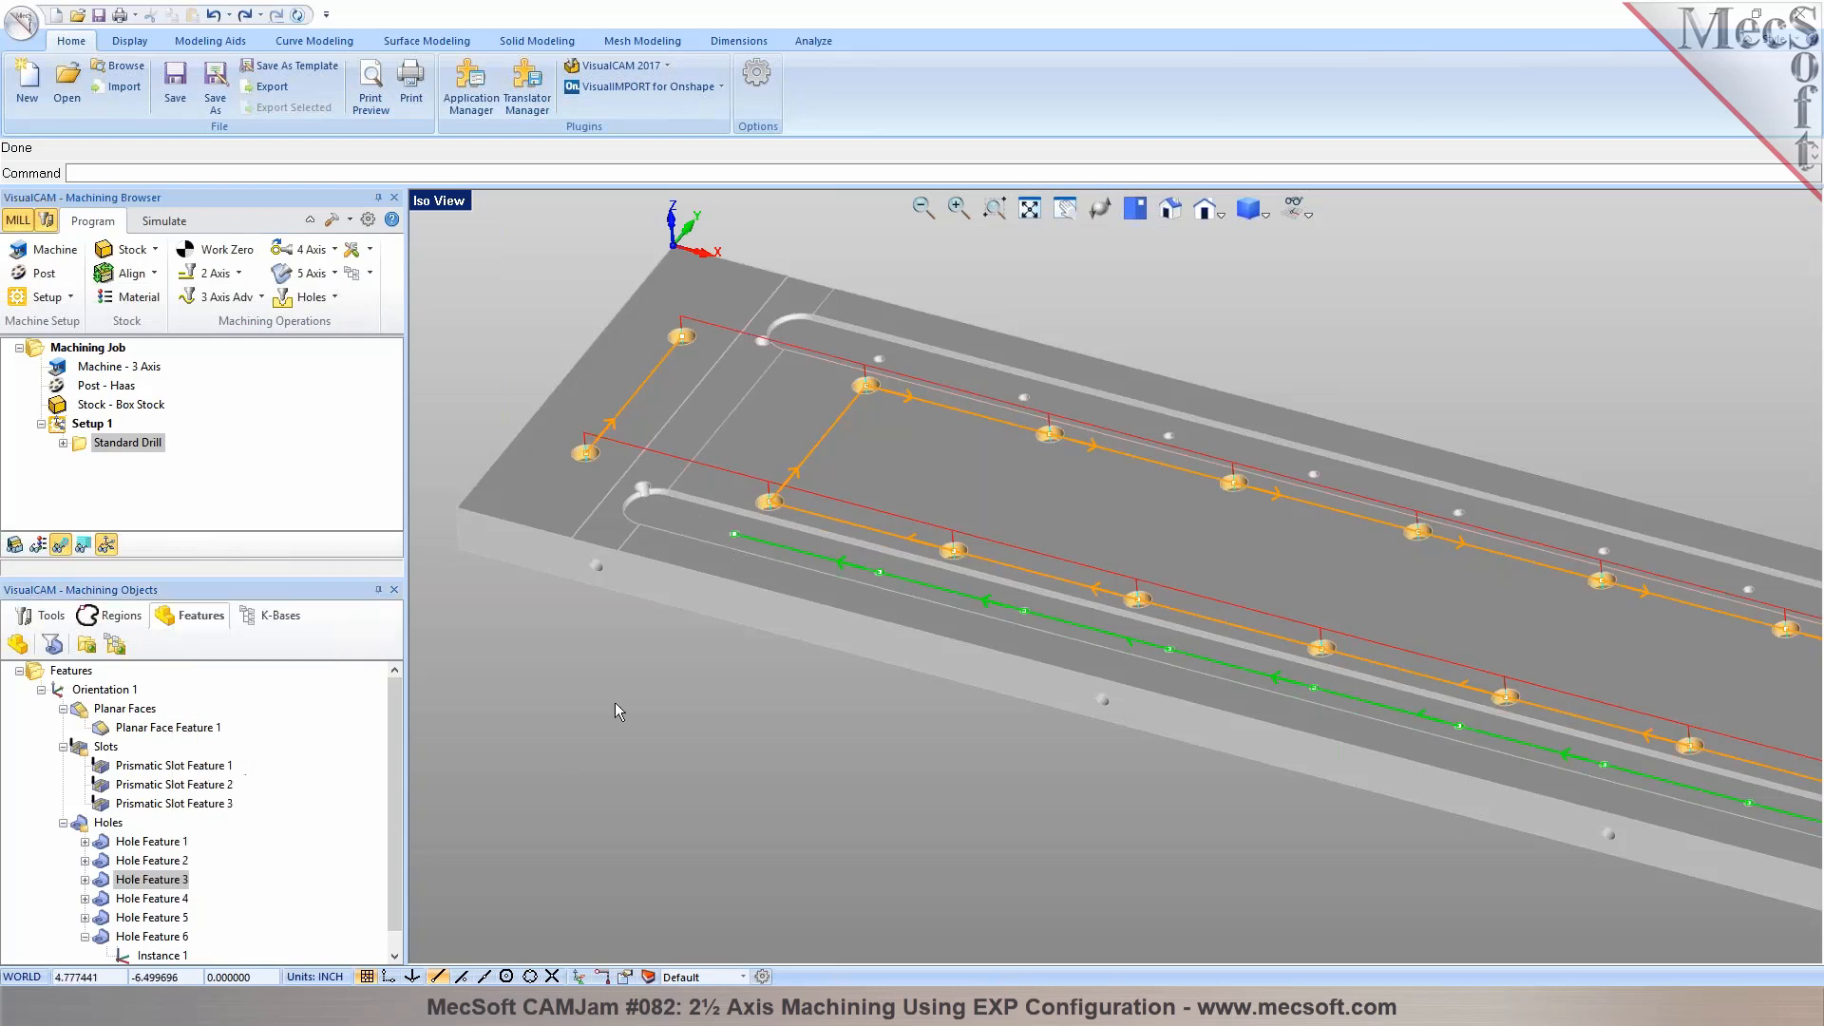
Extract Flat Area curves from the floors of the two long slots
click(40, 616)
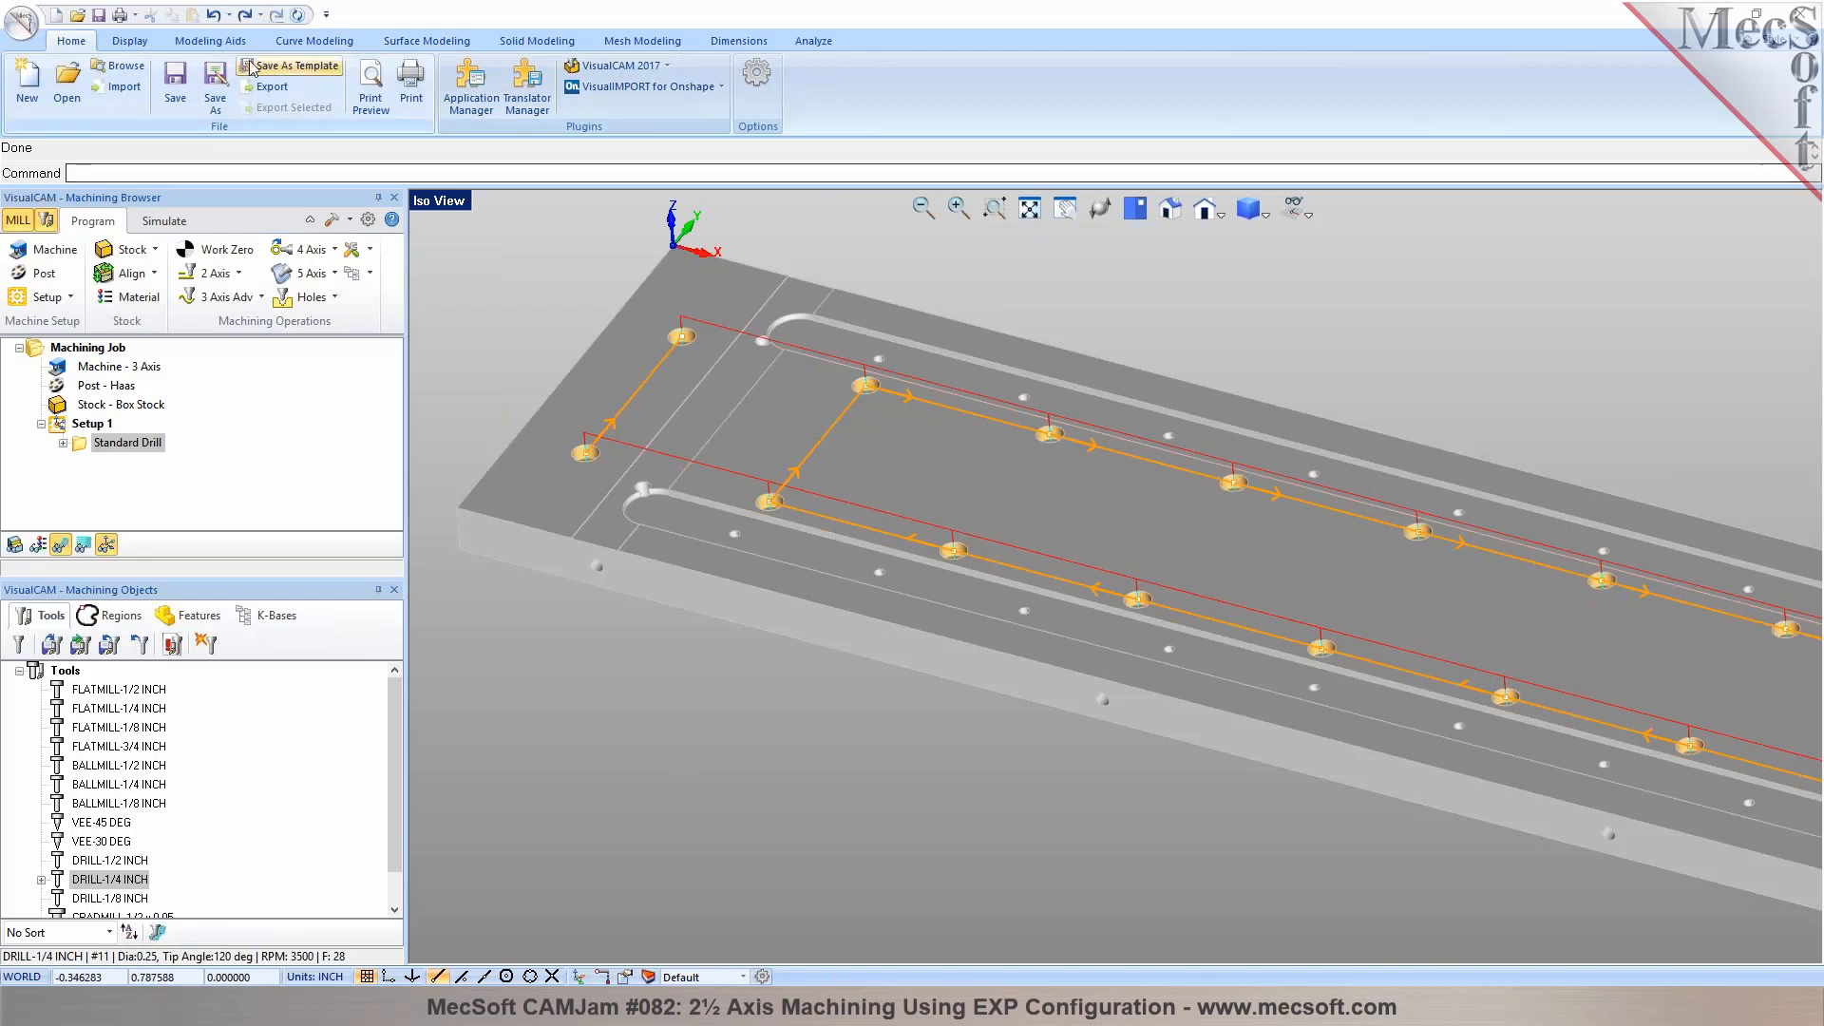
click(295, 41)
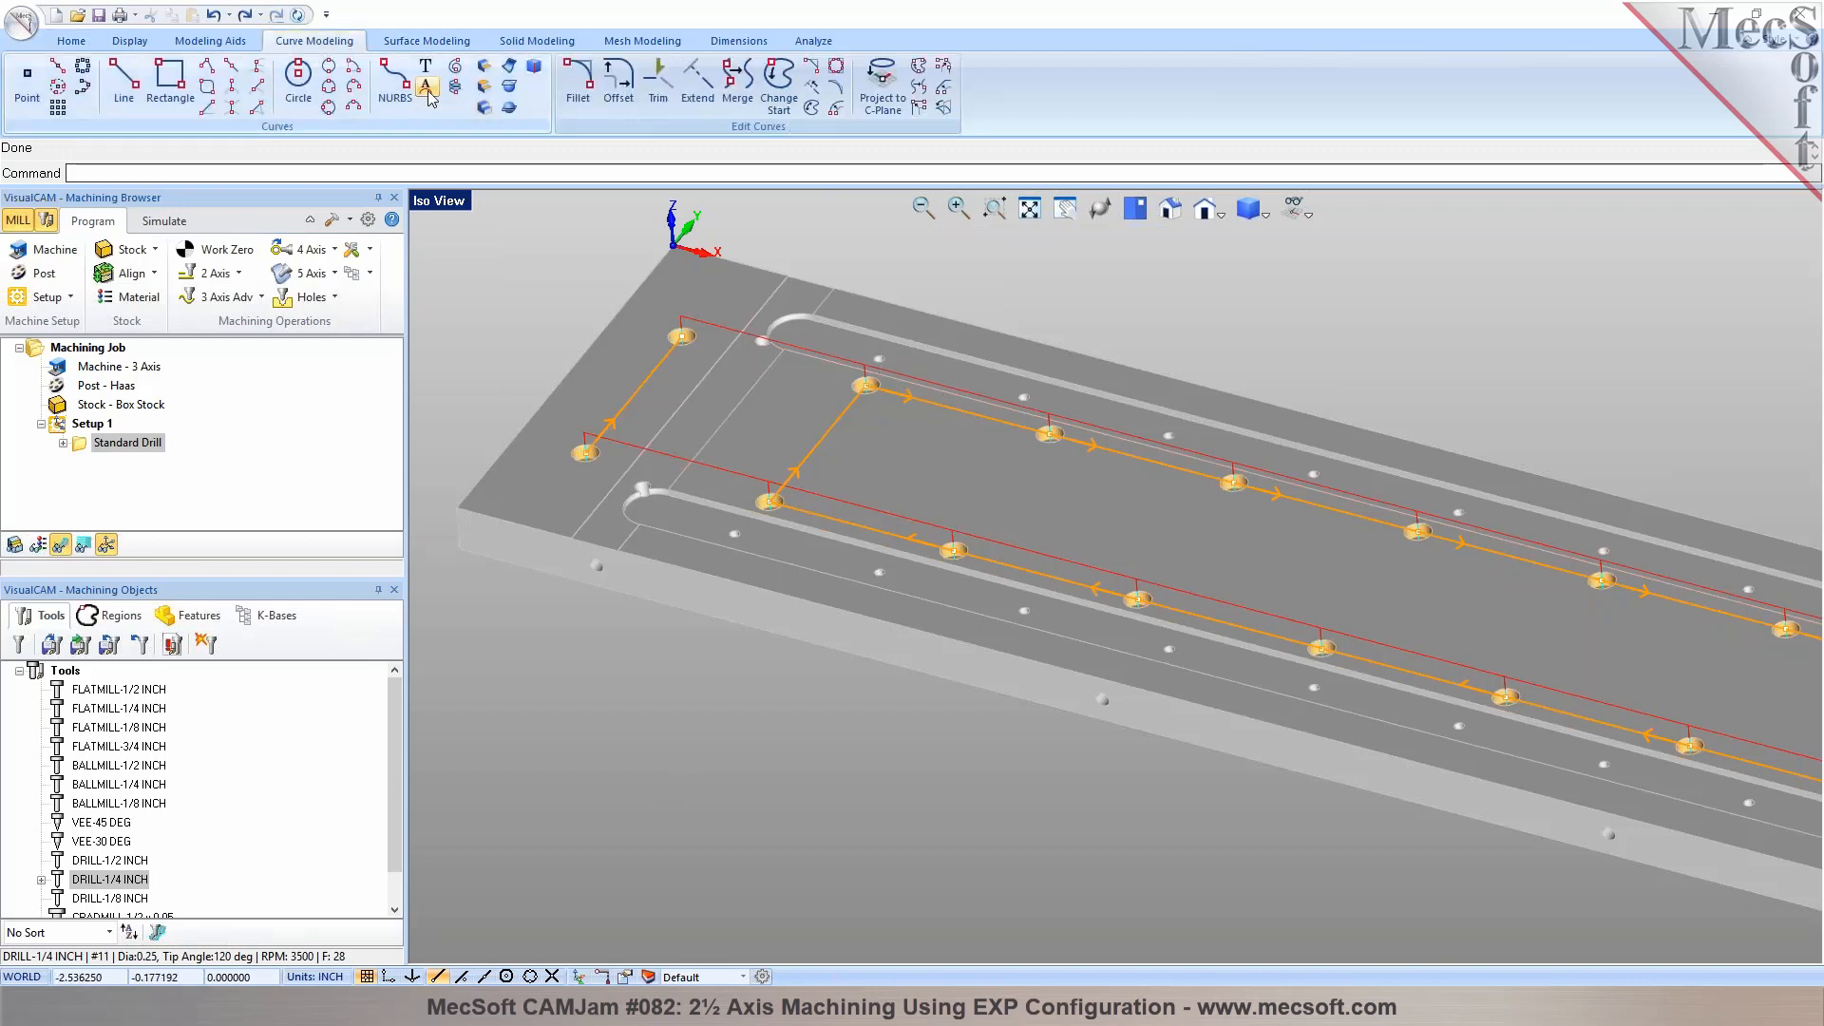
click(483, 70)
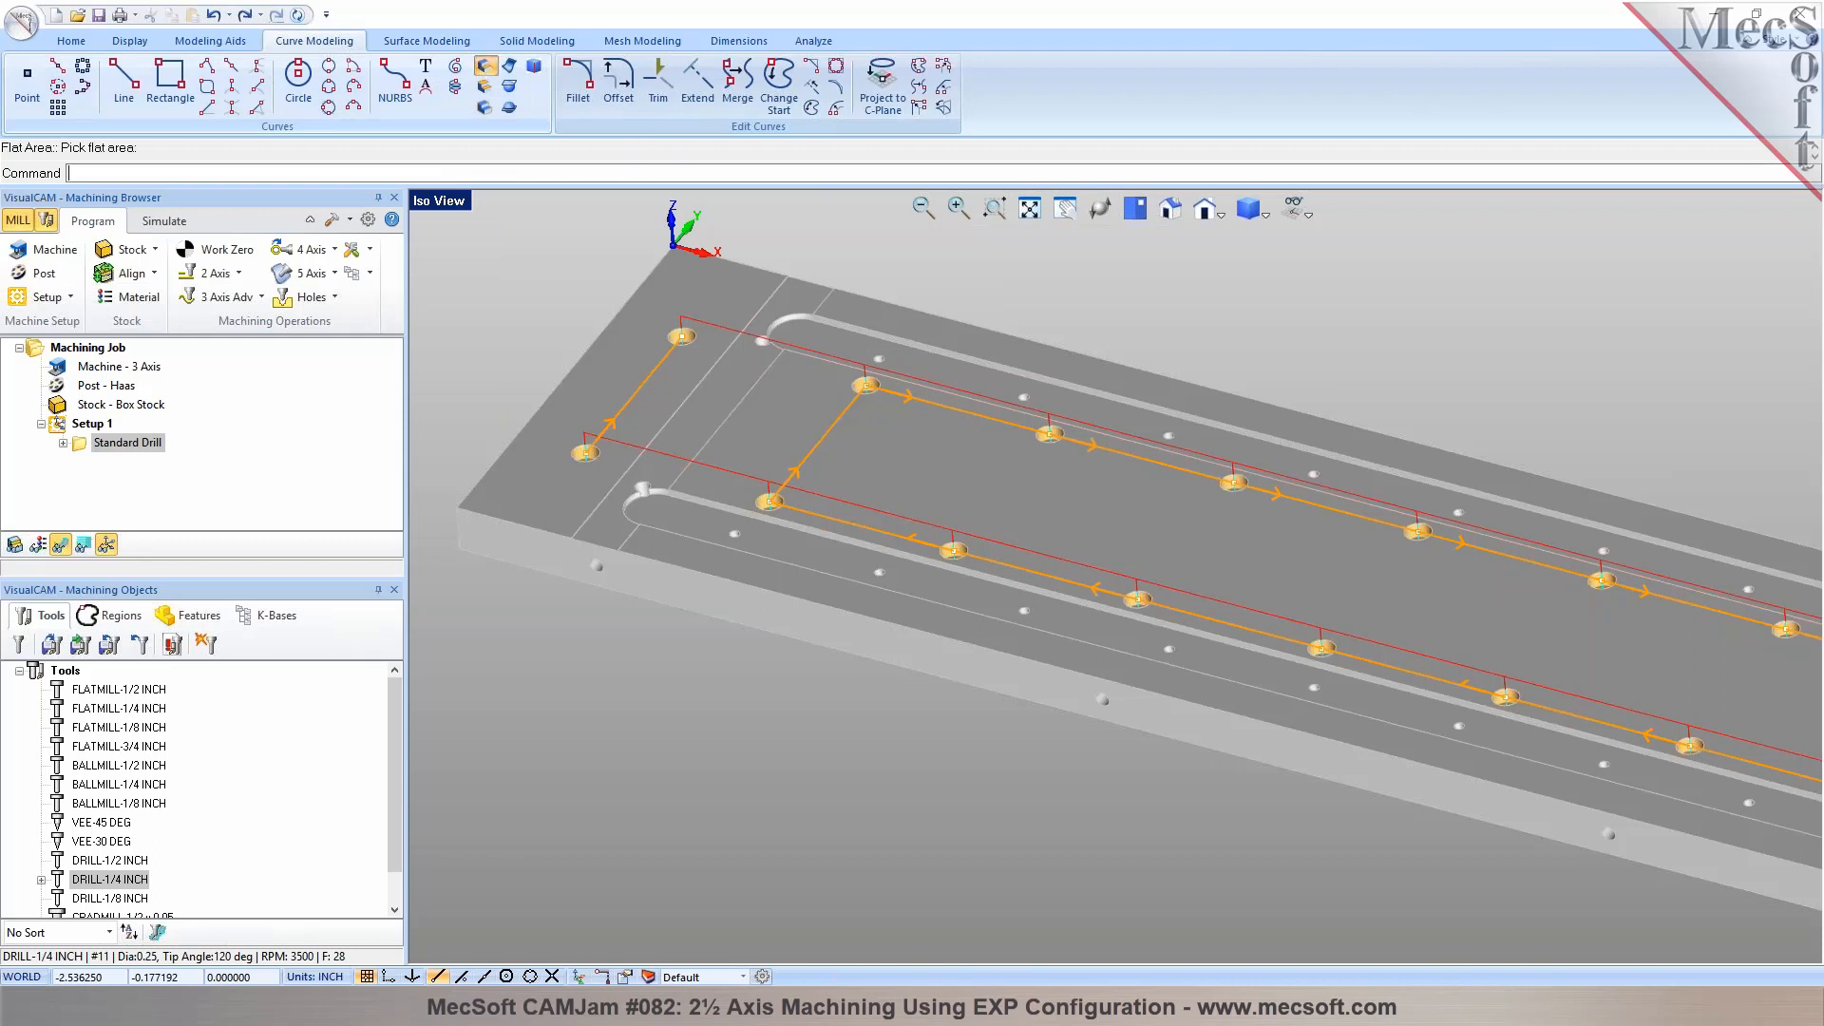
click(827, 338)
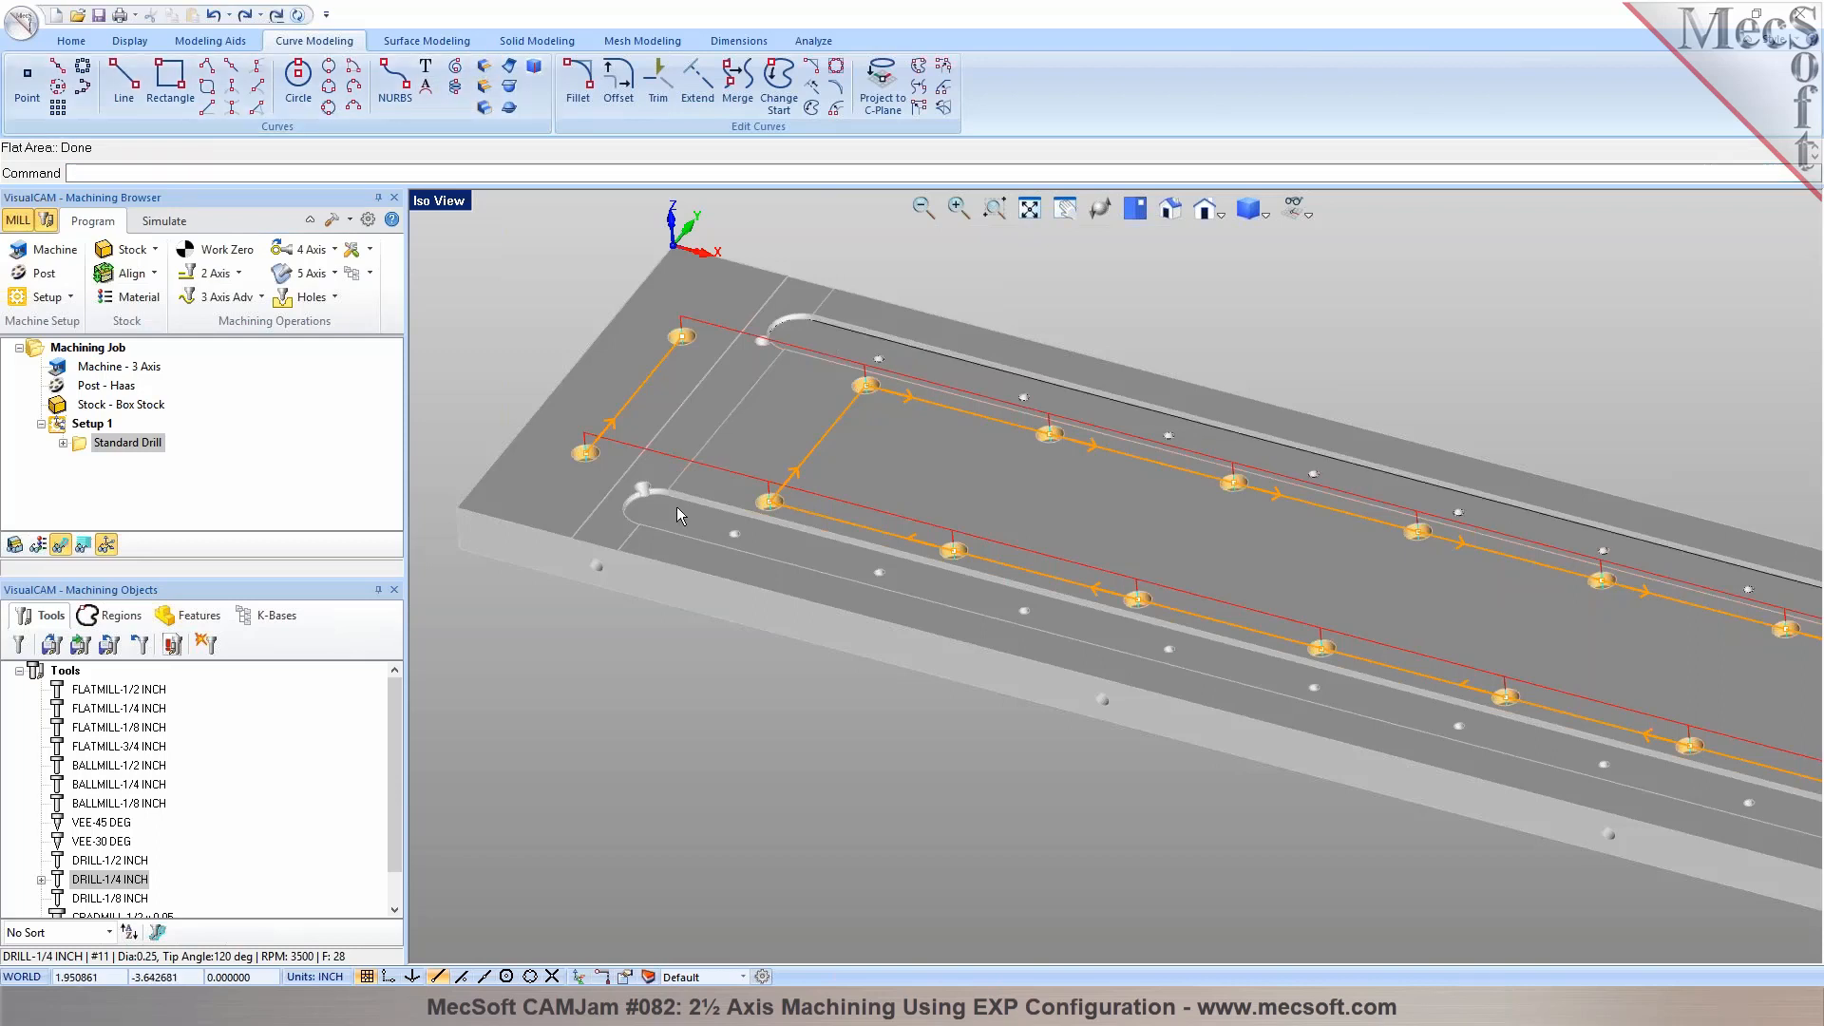
key(Return)
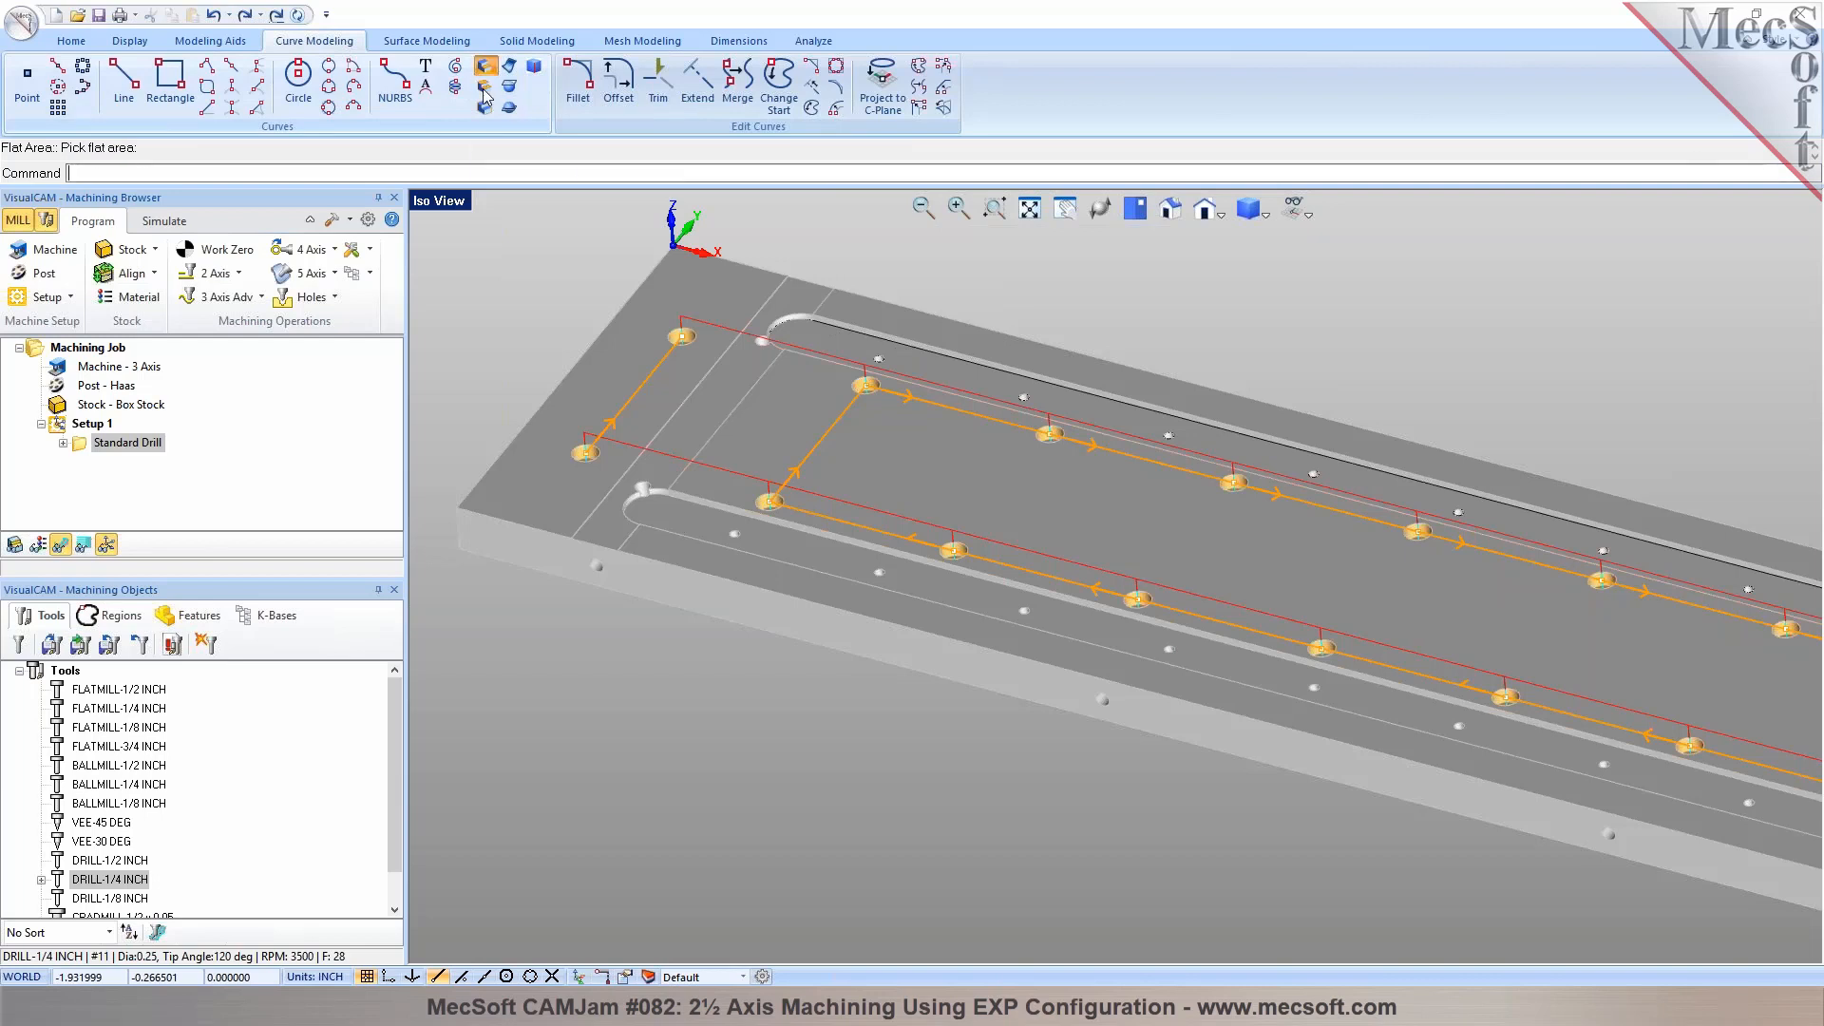
click(688, 517)
Select the extracted outline curve of each long slot in turn and check how it follows the slot
scroll(685, 517, up, 5)
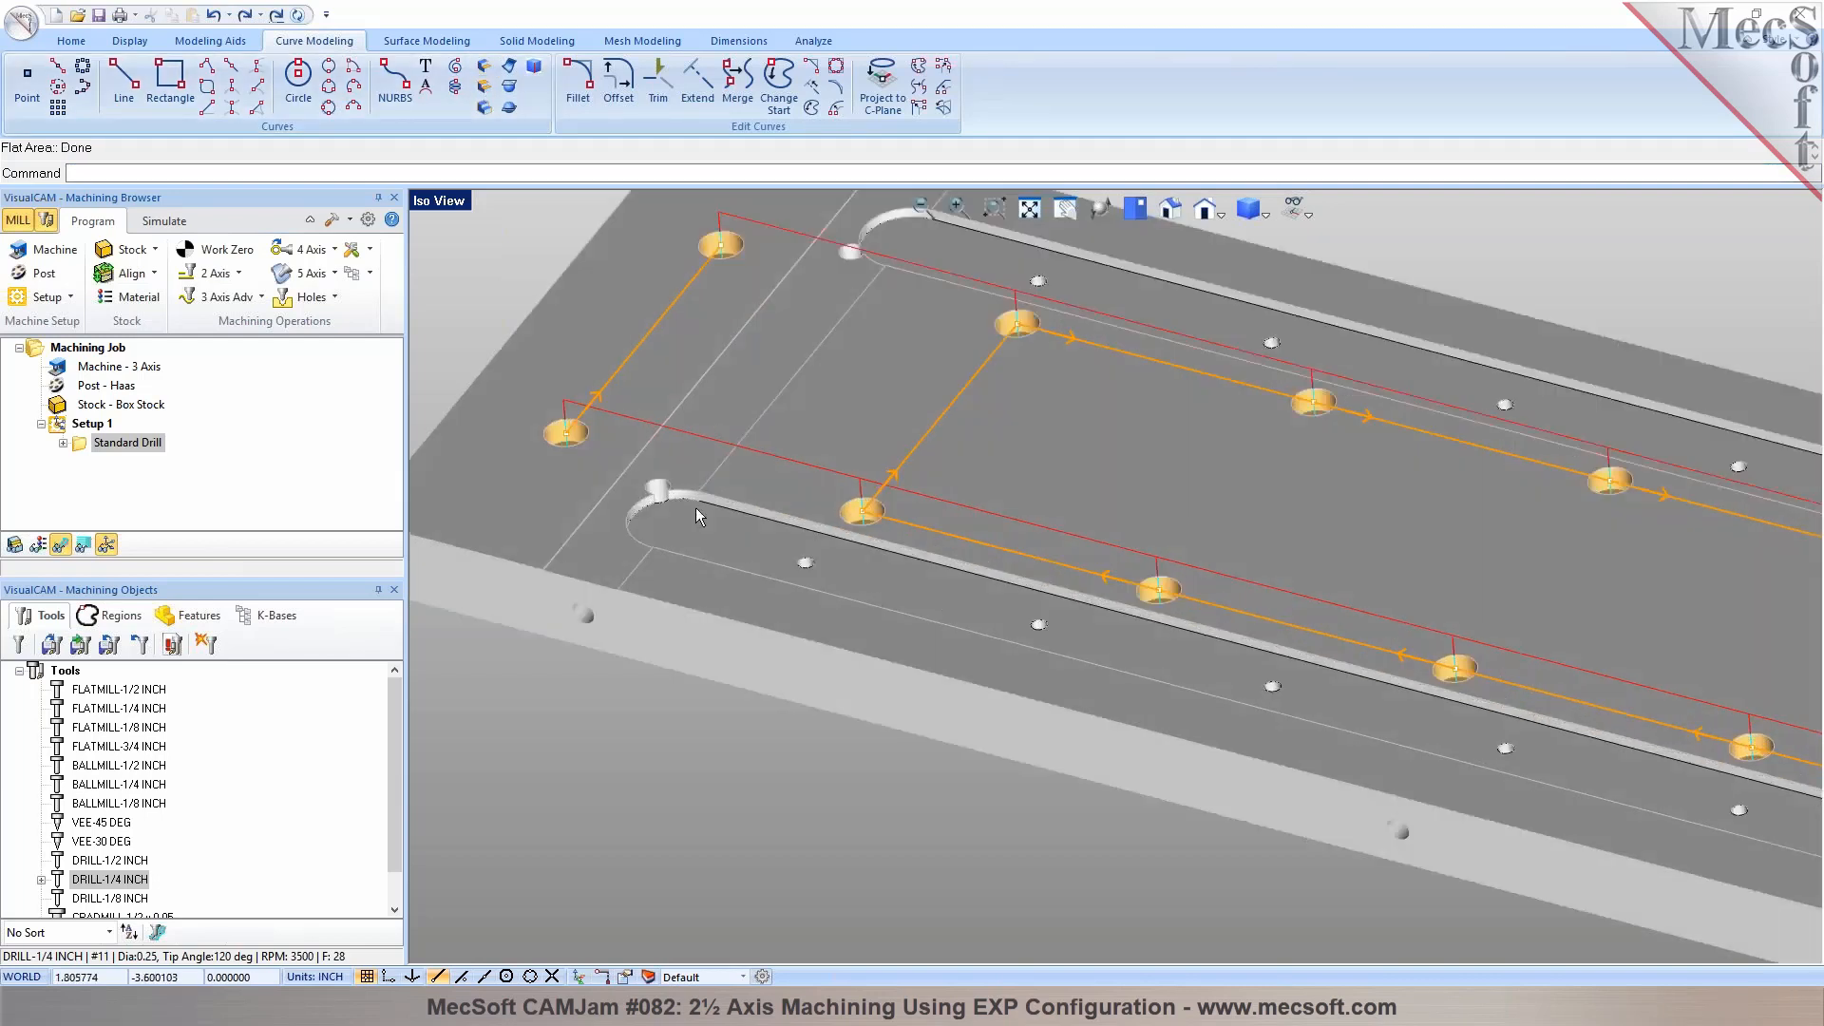
click(675, 493)
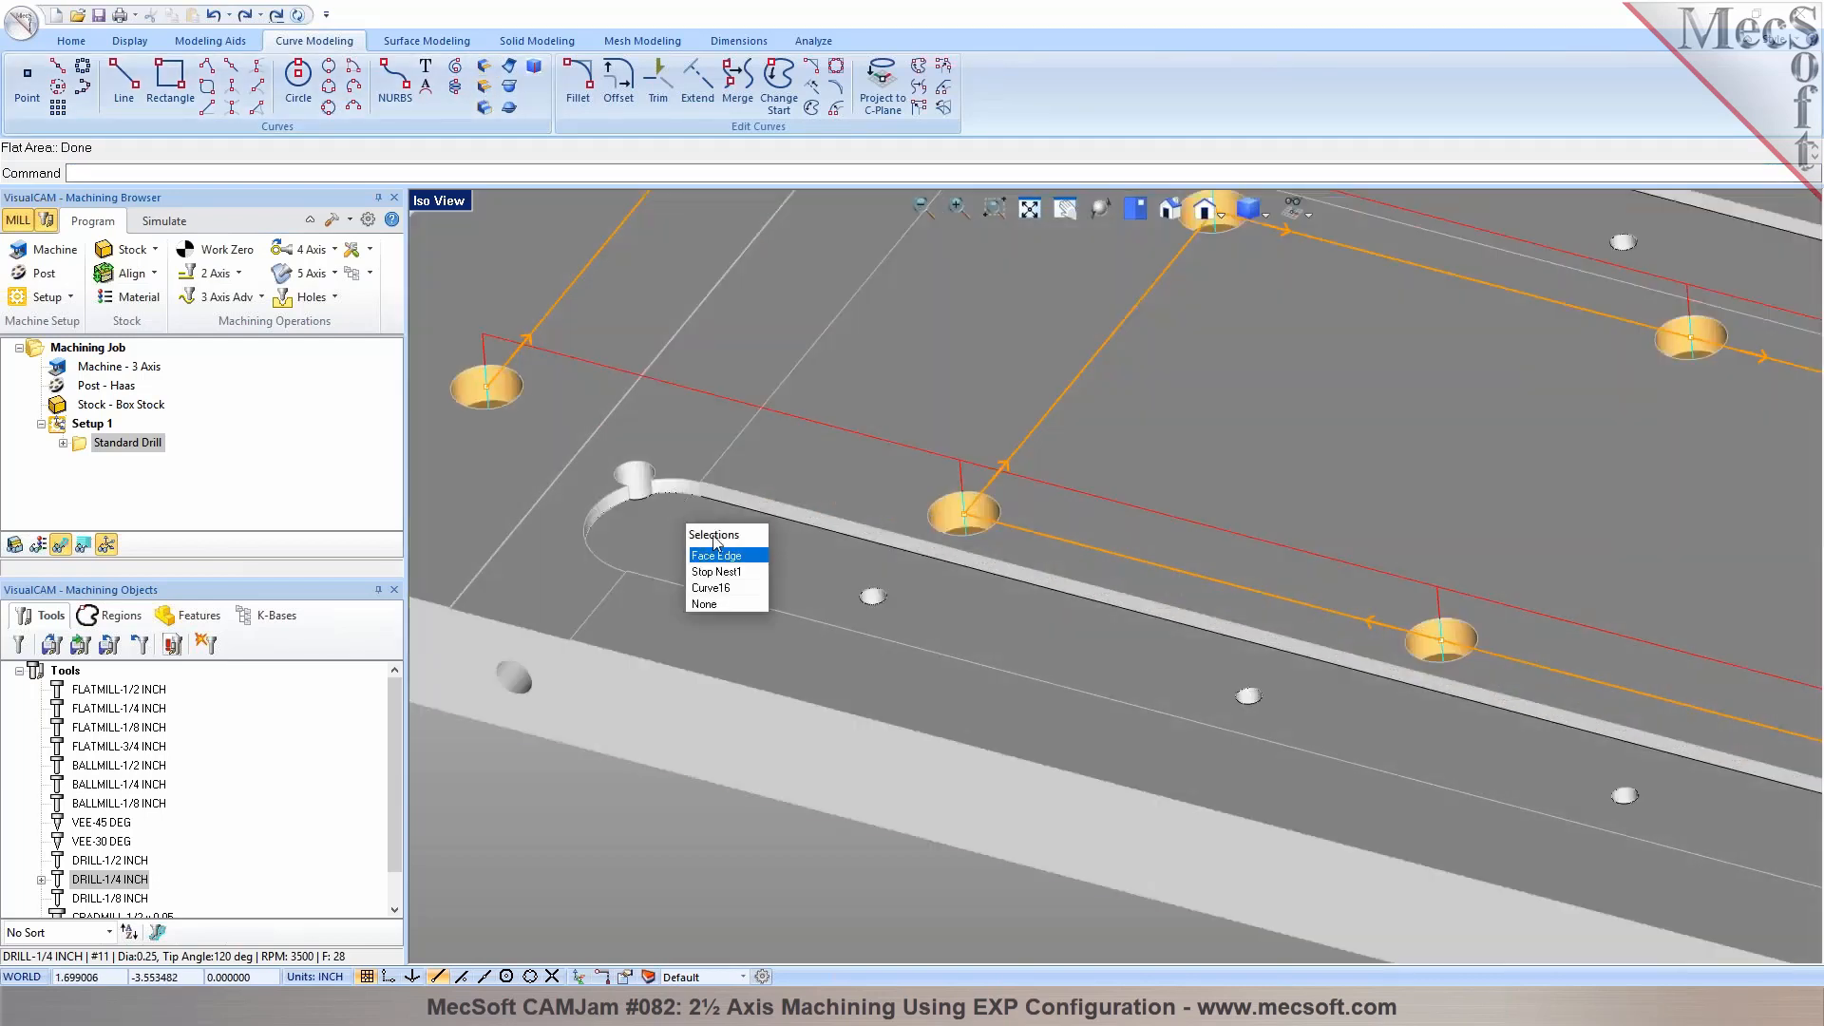
click(726, 587)
scroll(646, 574, down, 3)
scroll(642, 573, down, 3)
scroll(732, 408, up, 5)
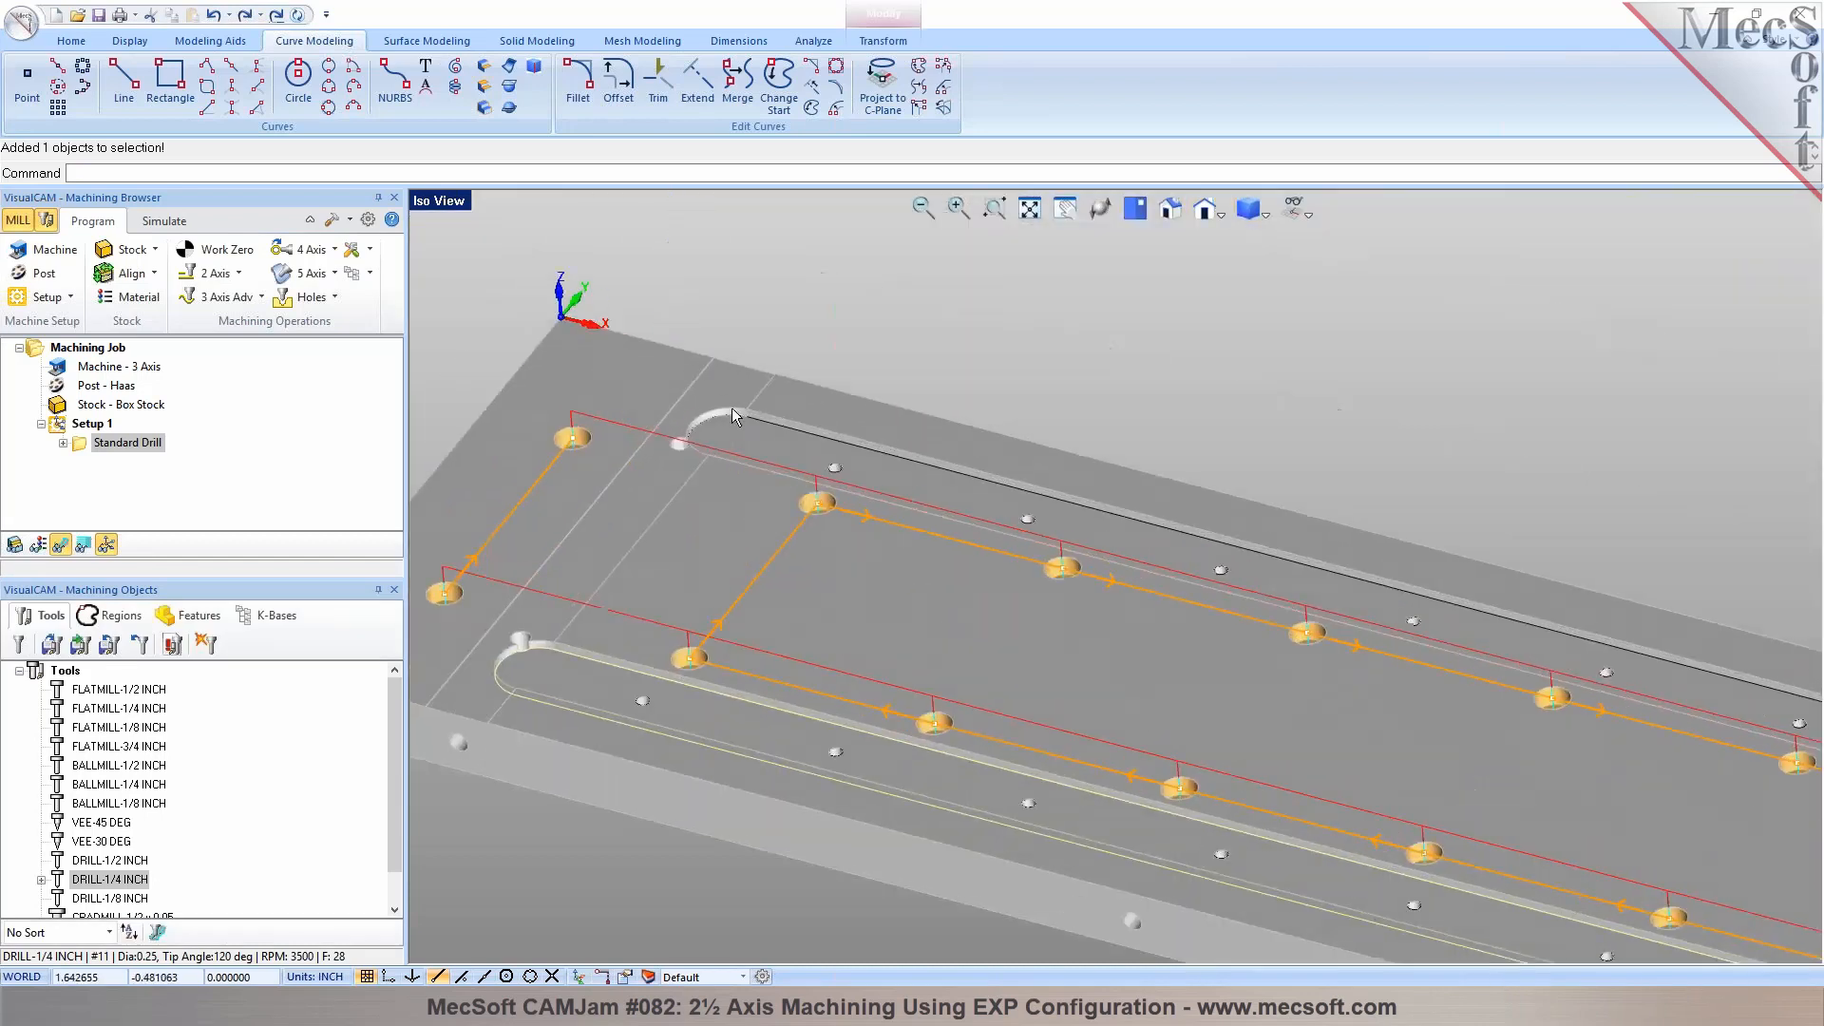
click(761, 429)
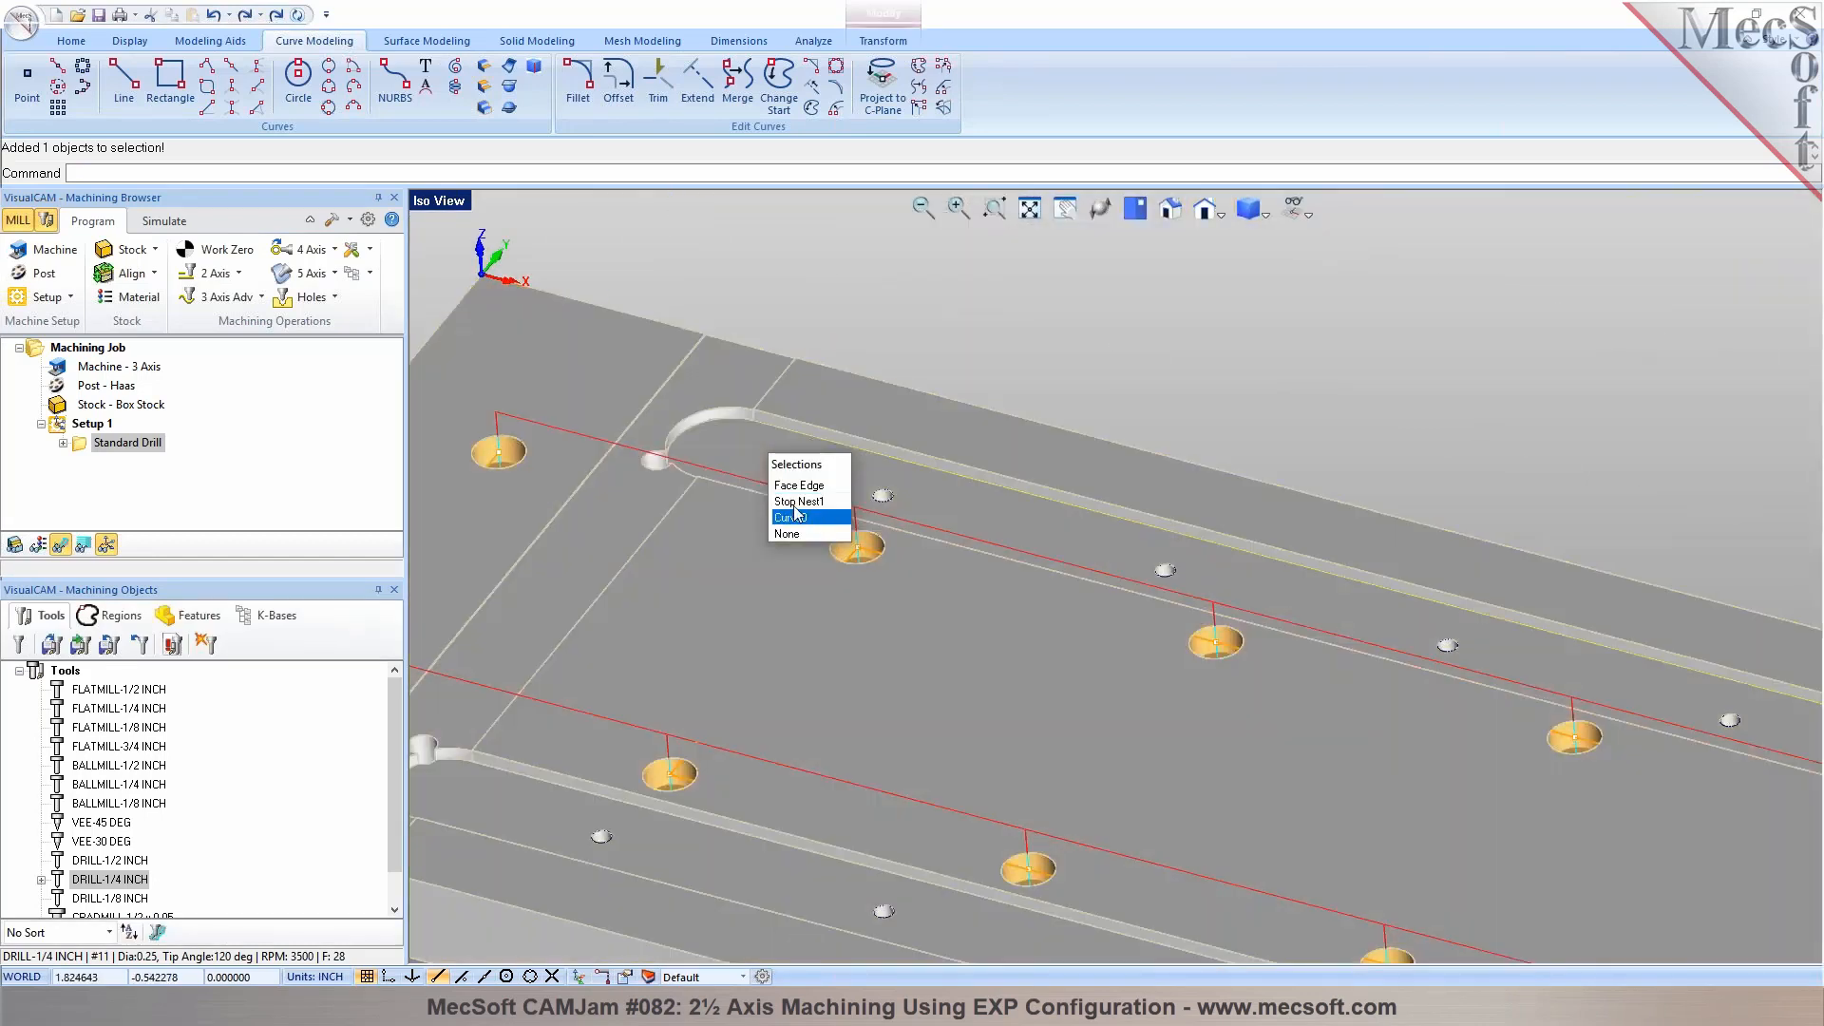
click(790, 517)
scroll(711, 418, down, 3)
scroll(708, 422, down, 3)
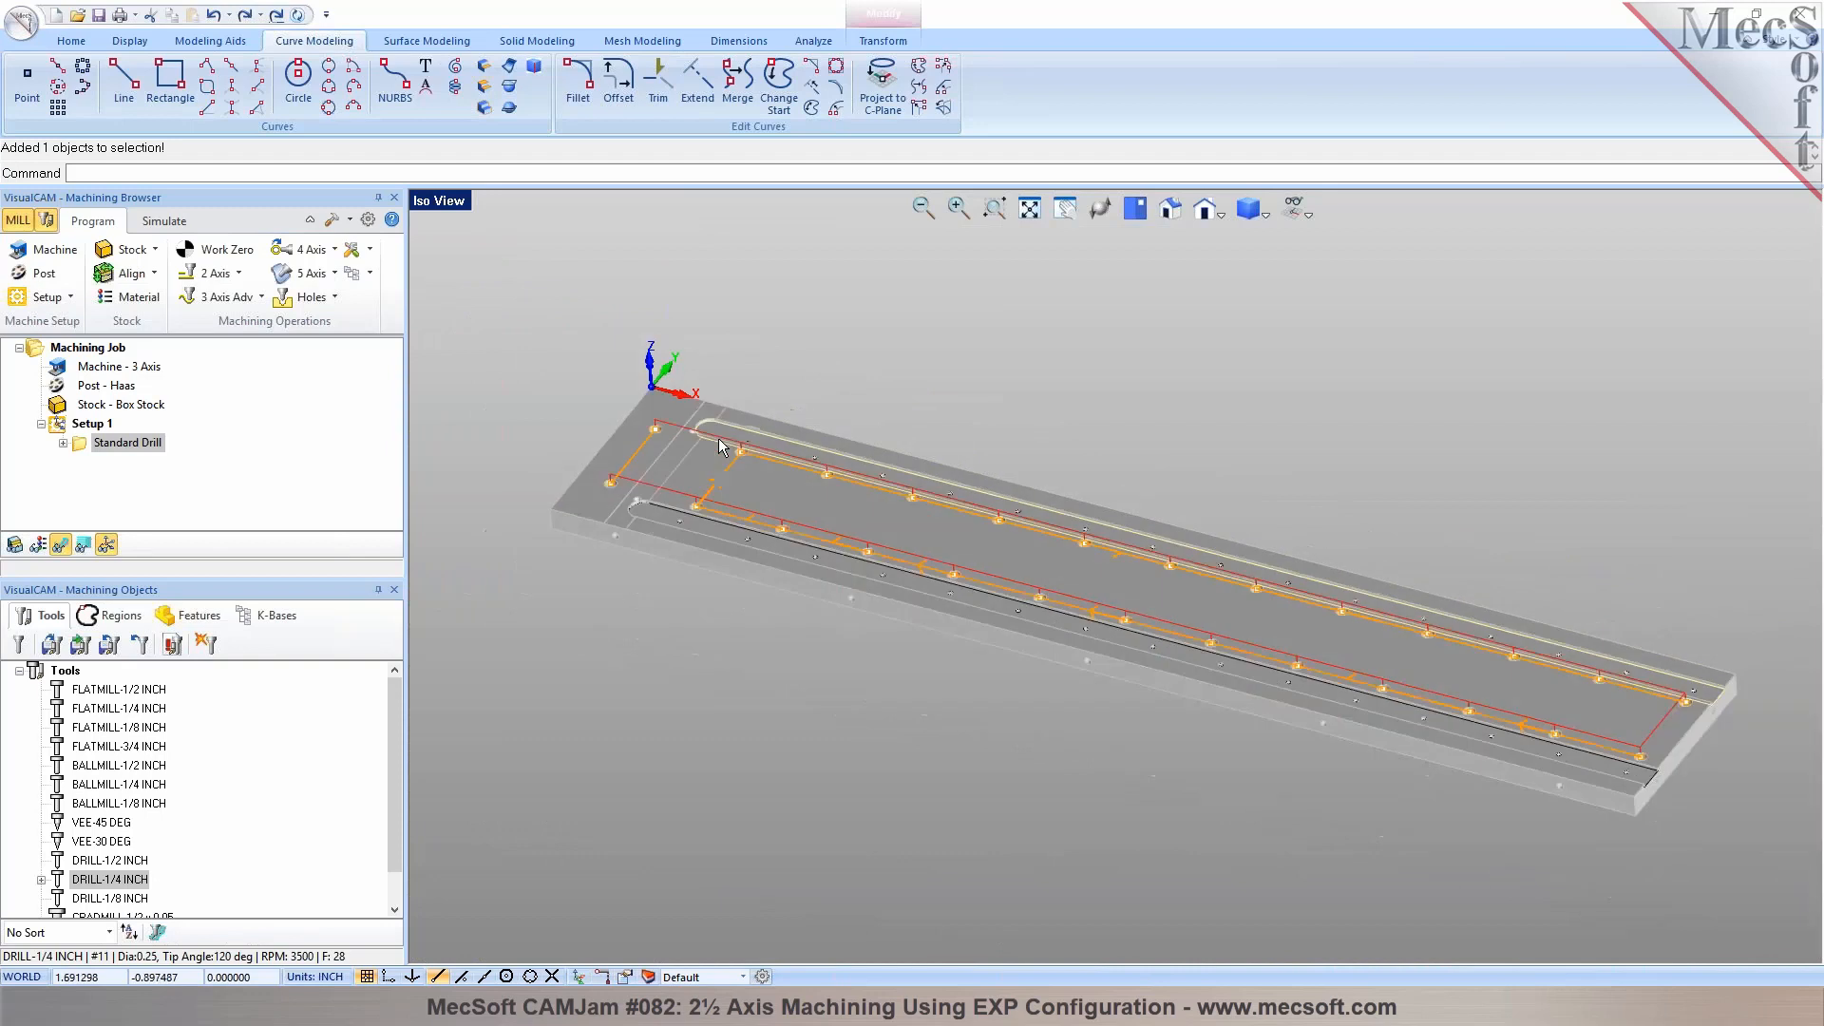
Hide the Level (0) layer and the drill toolpath, and inspect the notched rounded end of the extracted slot outline
click(652, 977)
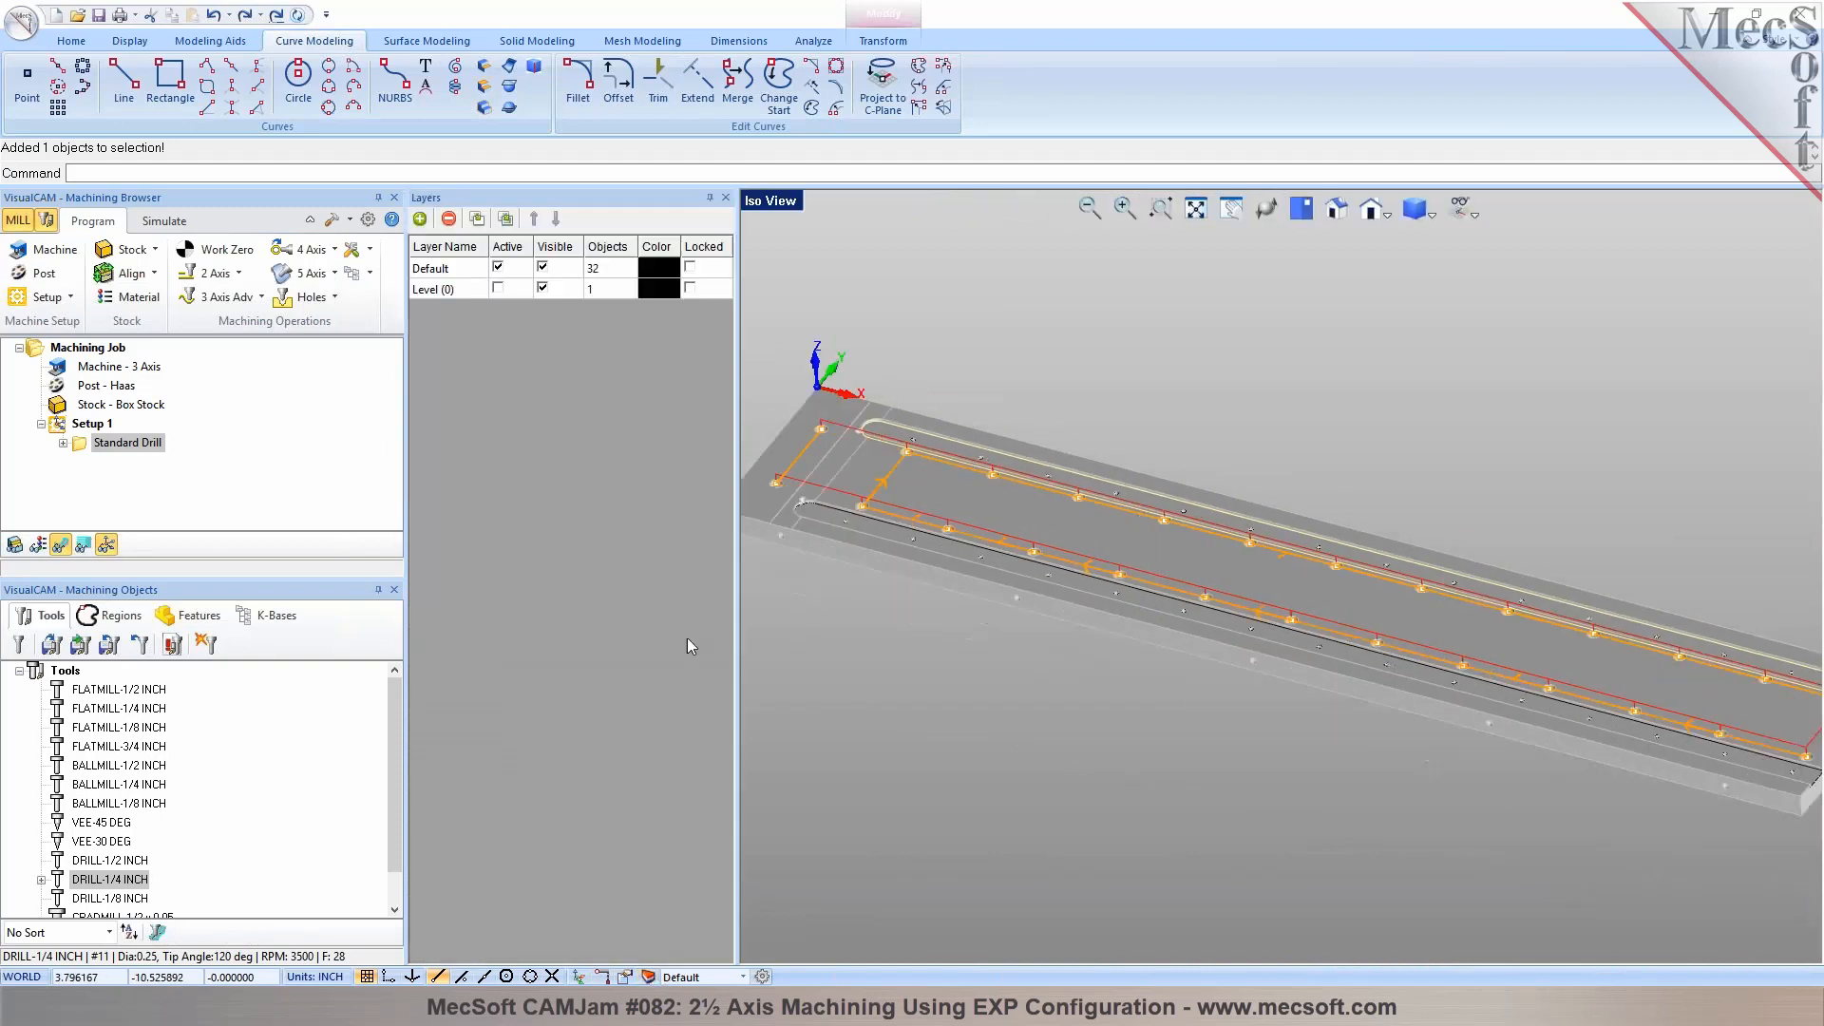
click(542, 288)
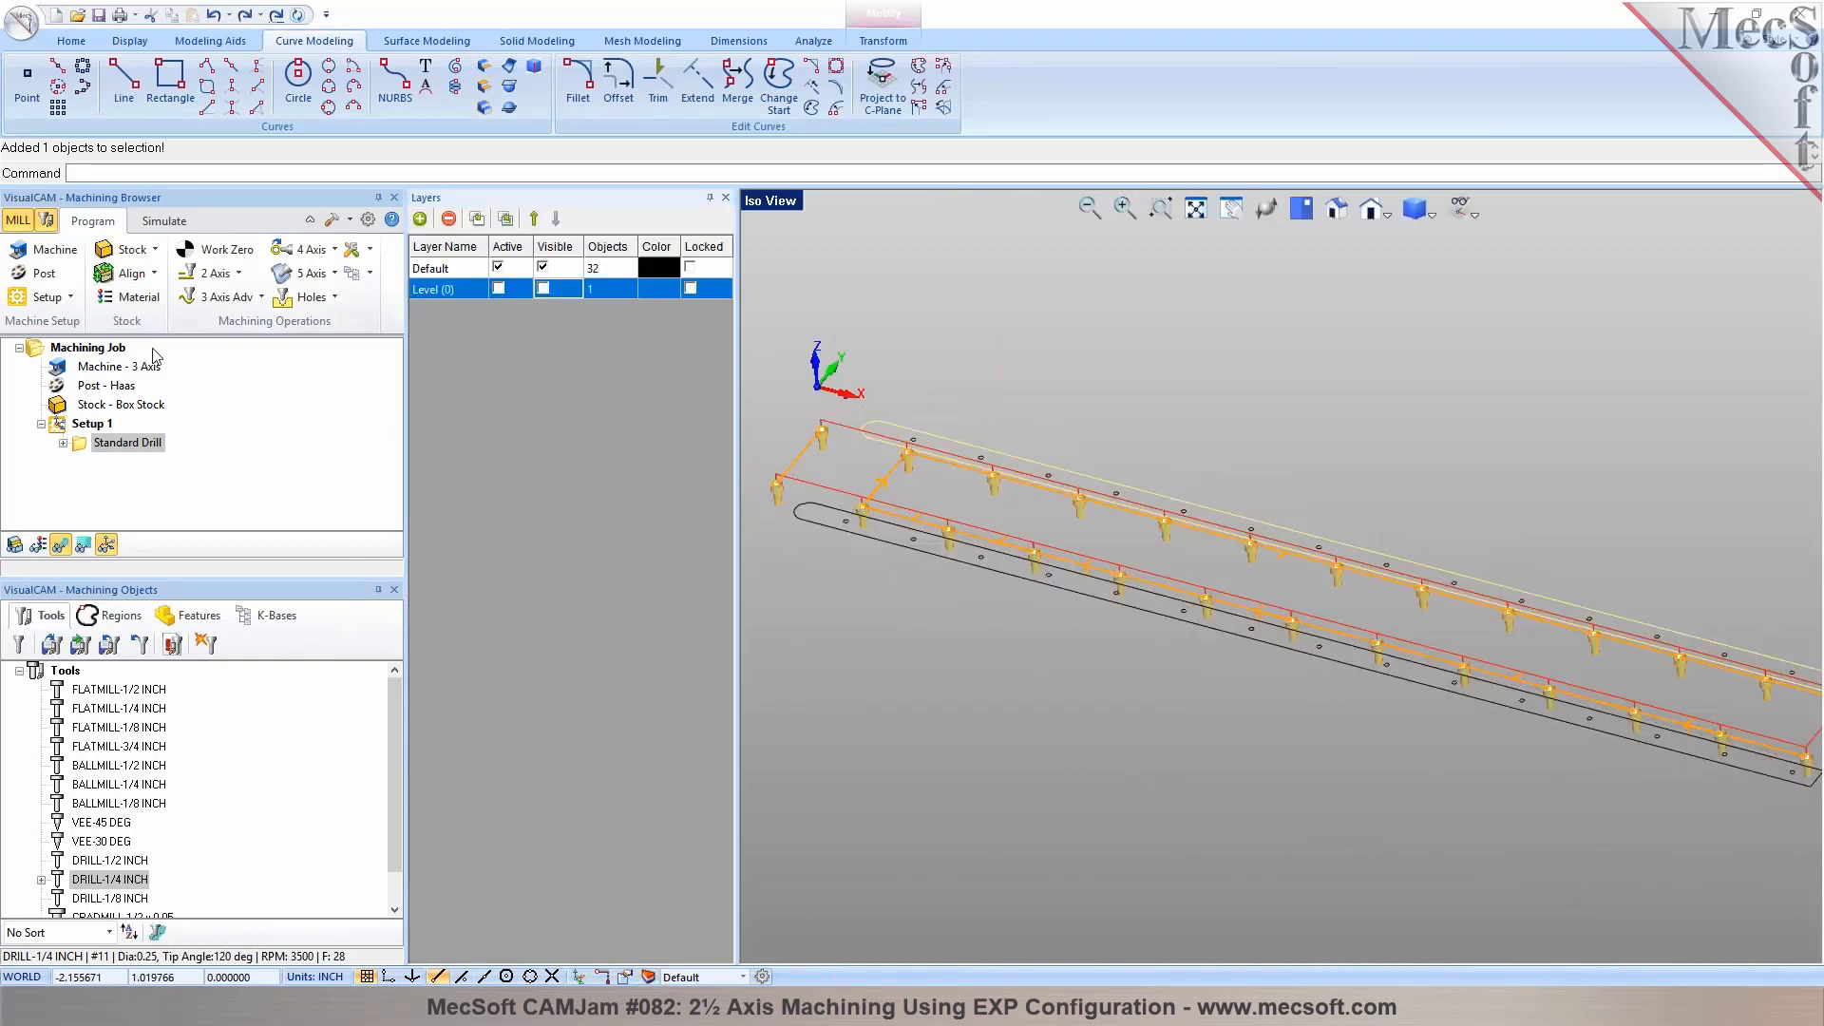
click(87, 348)
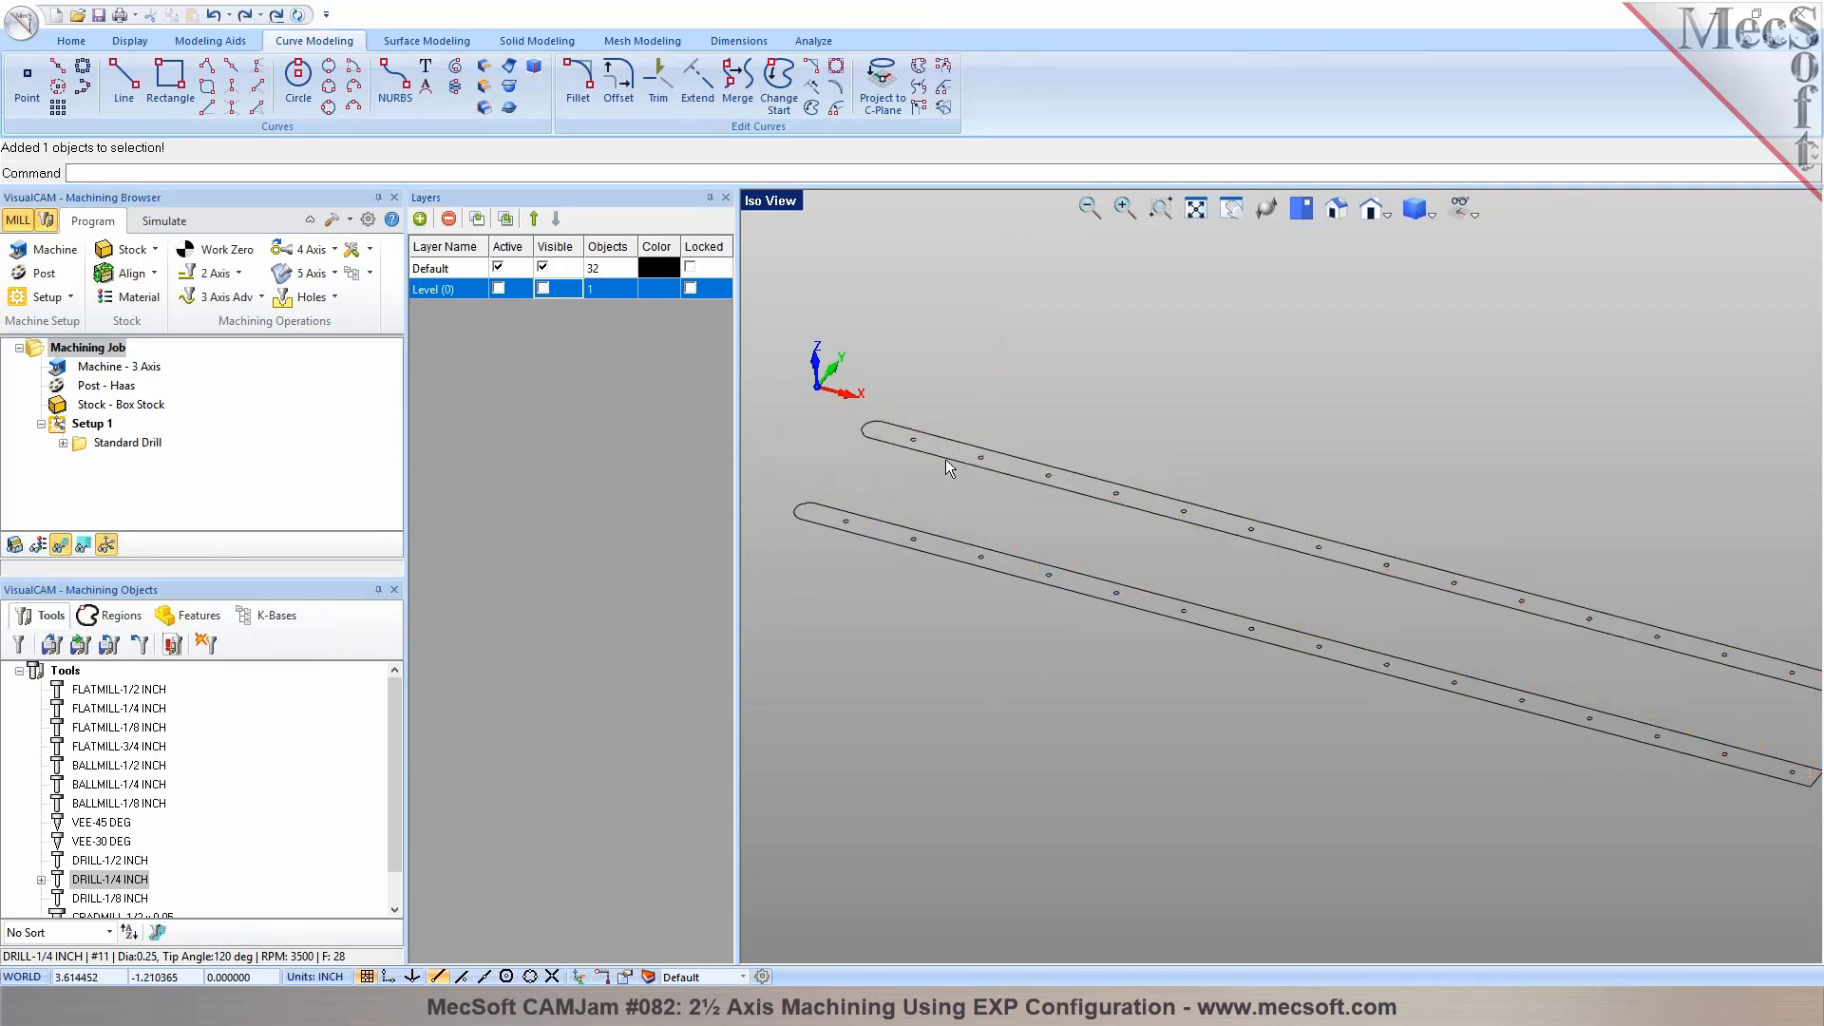
click(945, 459)
scroll(792, 521, up, 5)
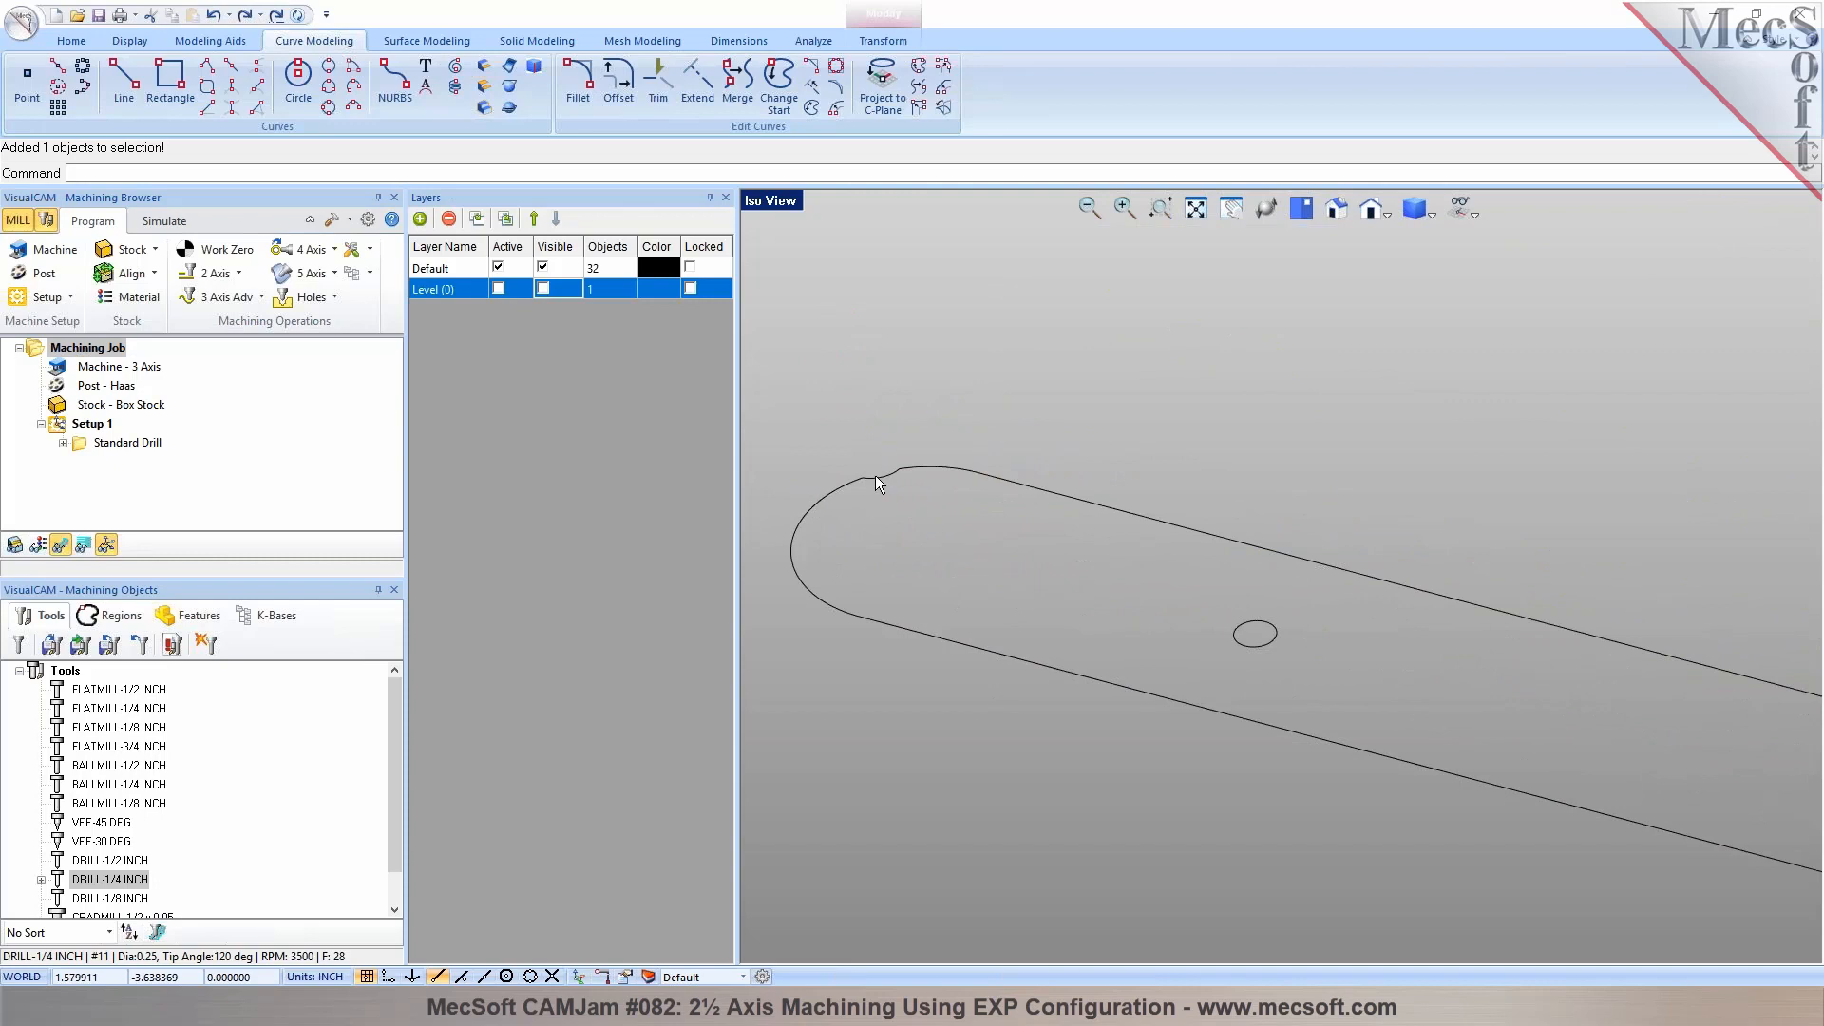
Copy the rear slot outline once onto the front slot, from its square-end corner at 25.25, -1.04528, -0.07 to the matching corner at Y -4.04528
scroll(880, 486, down, 1)
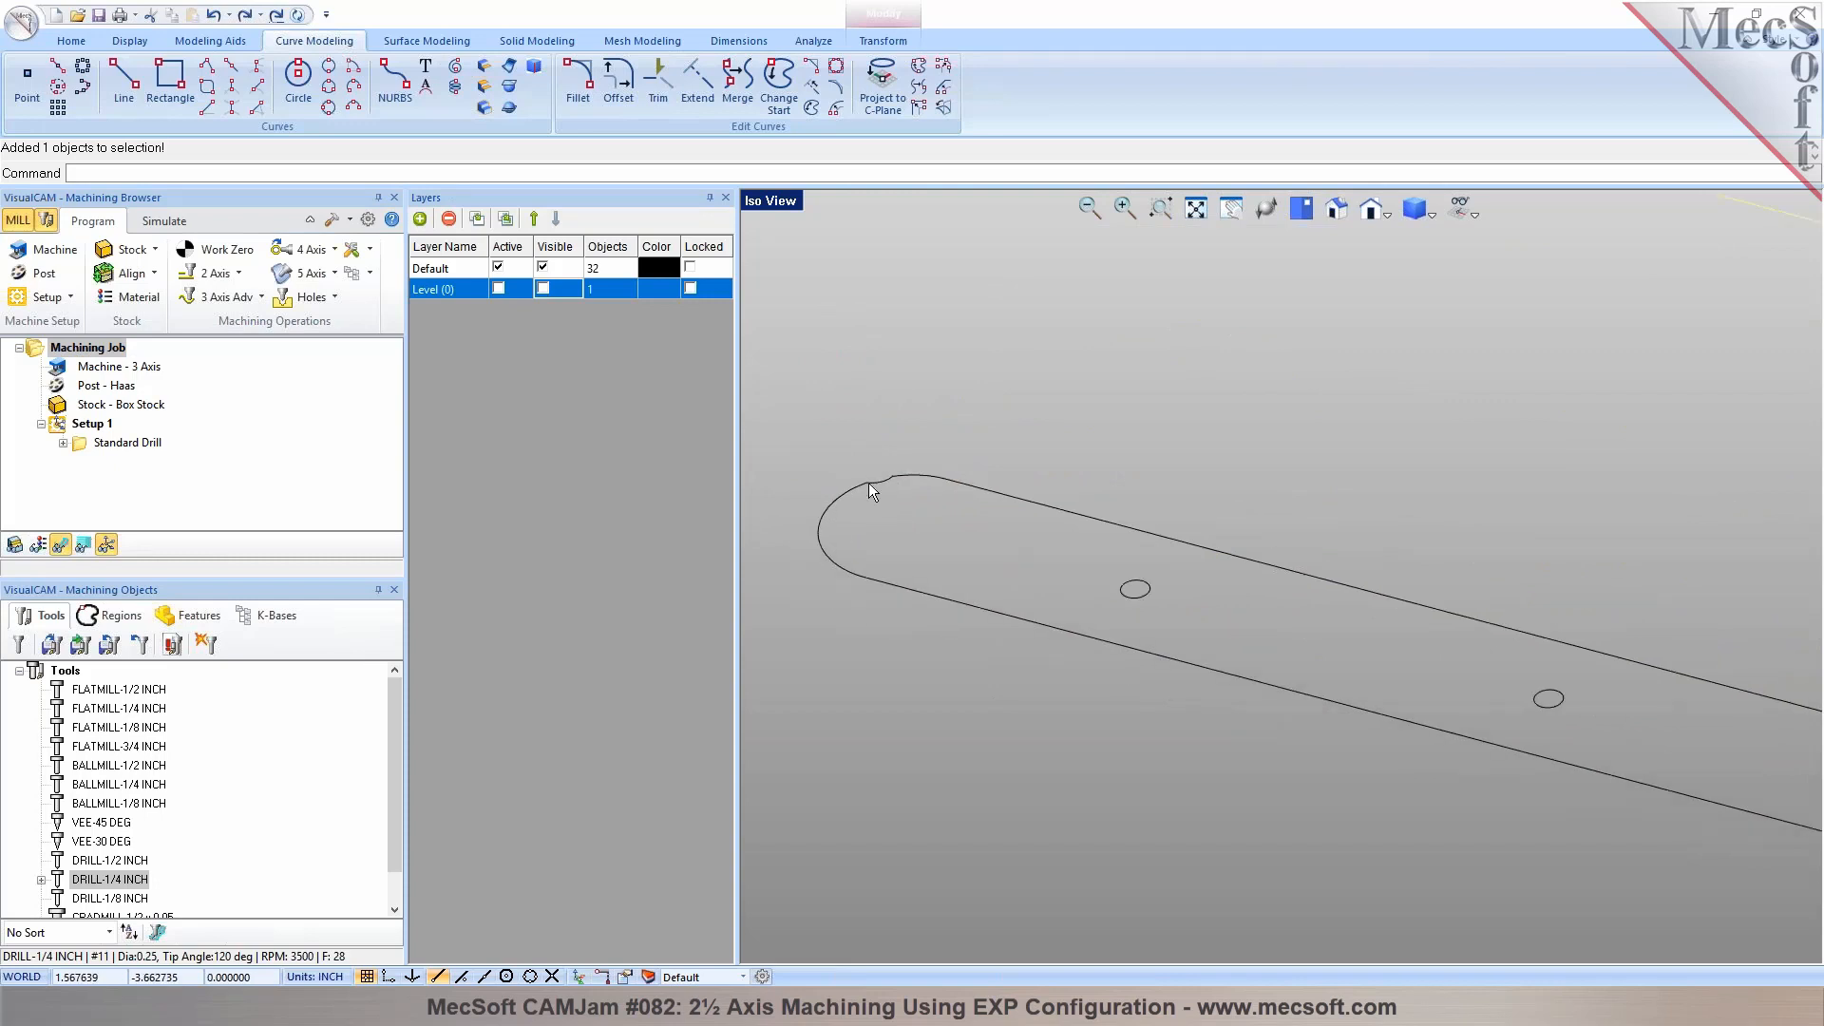
scroll(874, 490, down, 6)
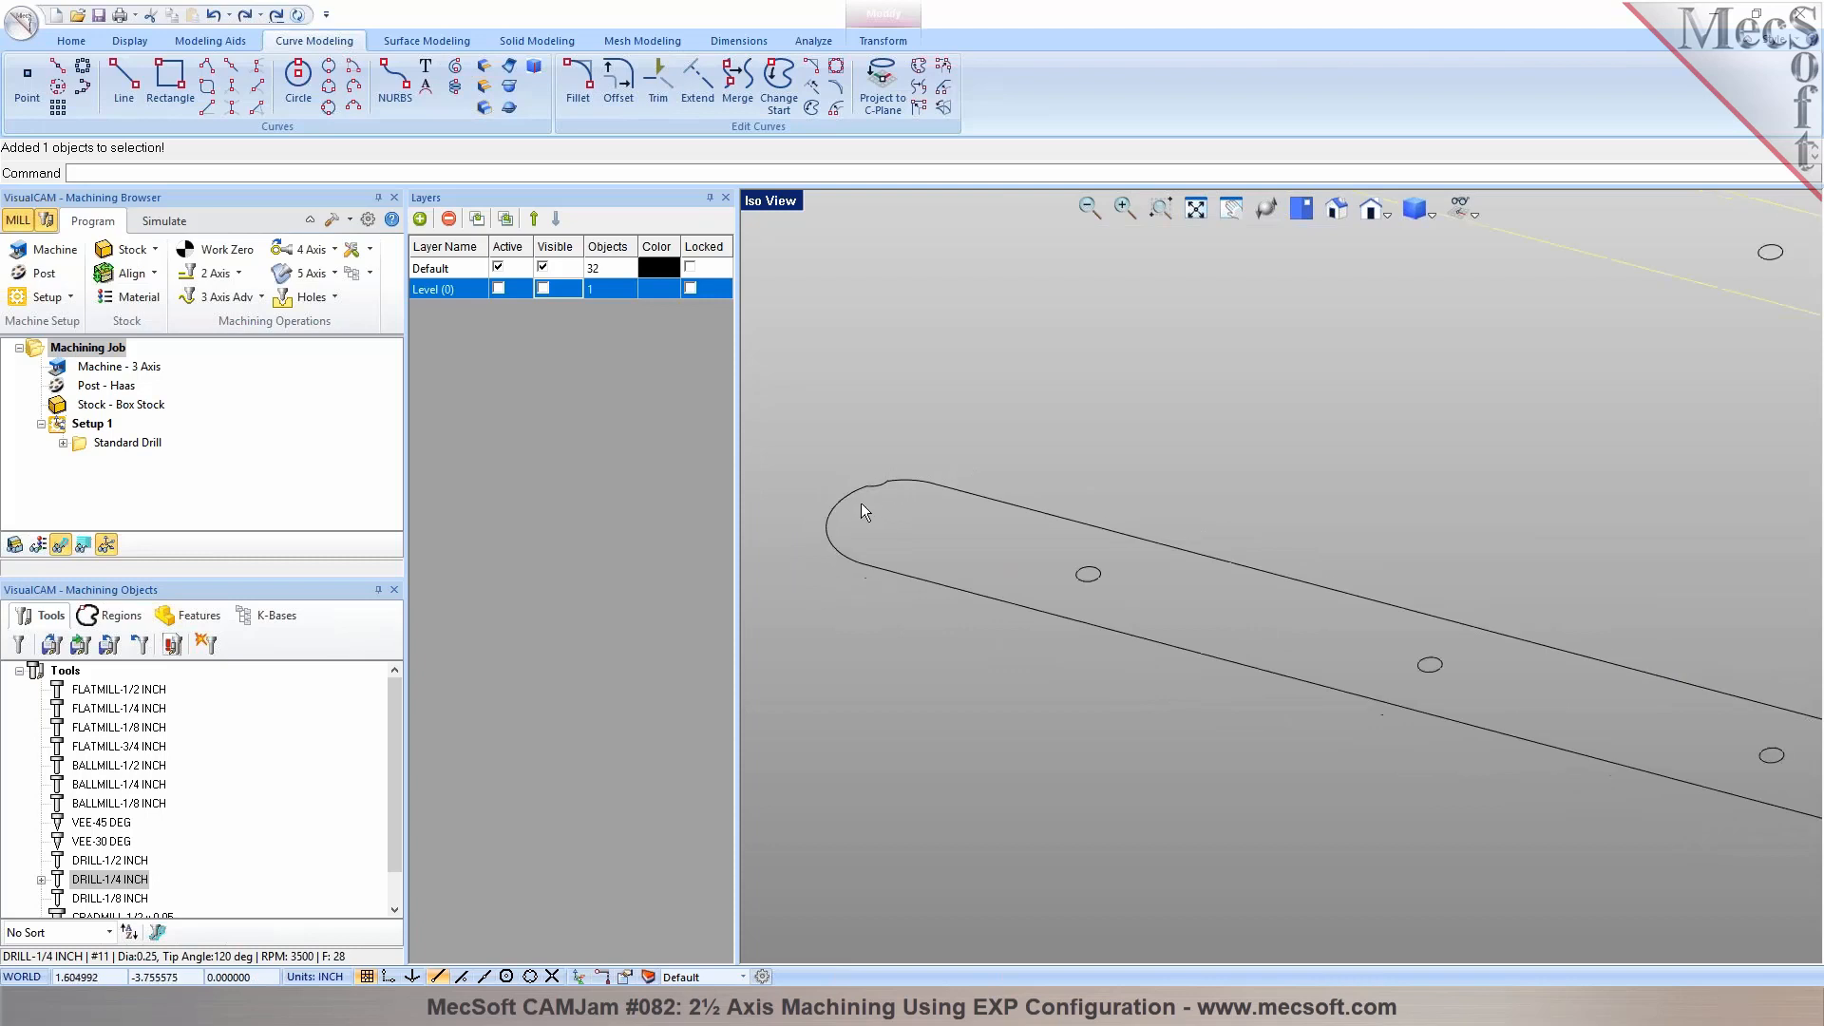
key(Escape)
scroll(1284, 605, up, 3)
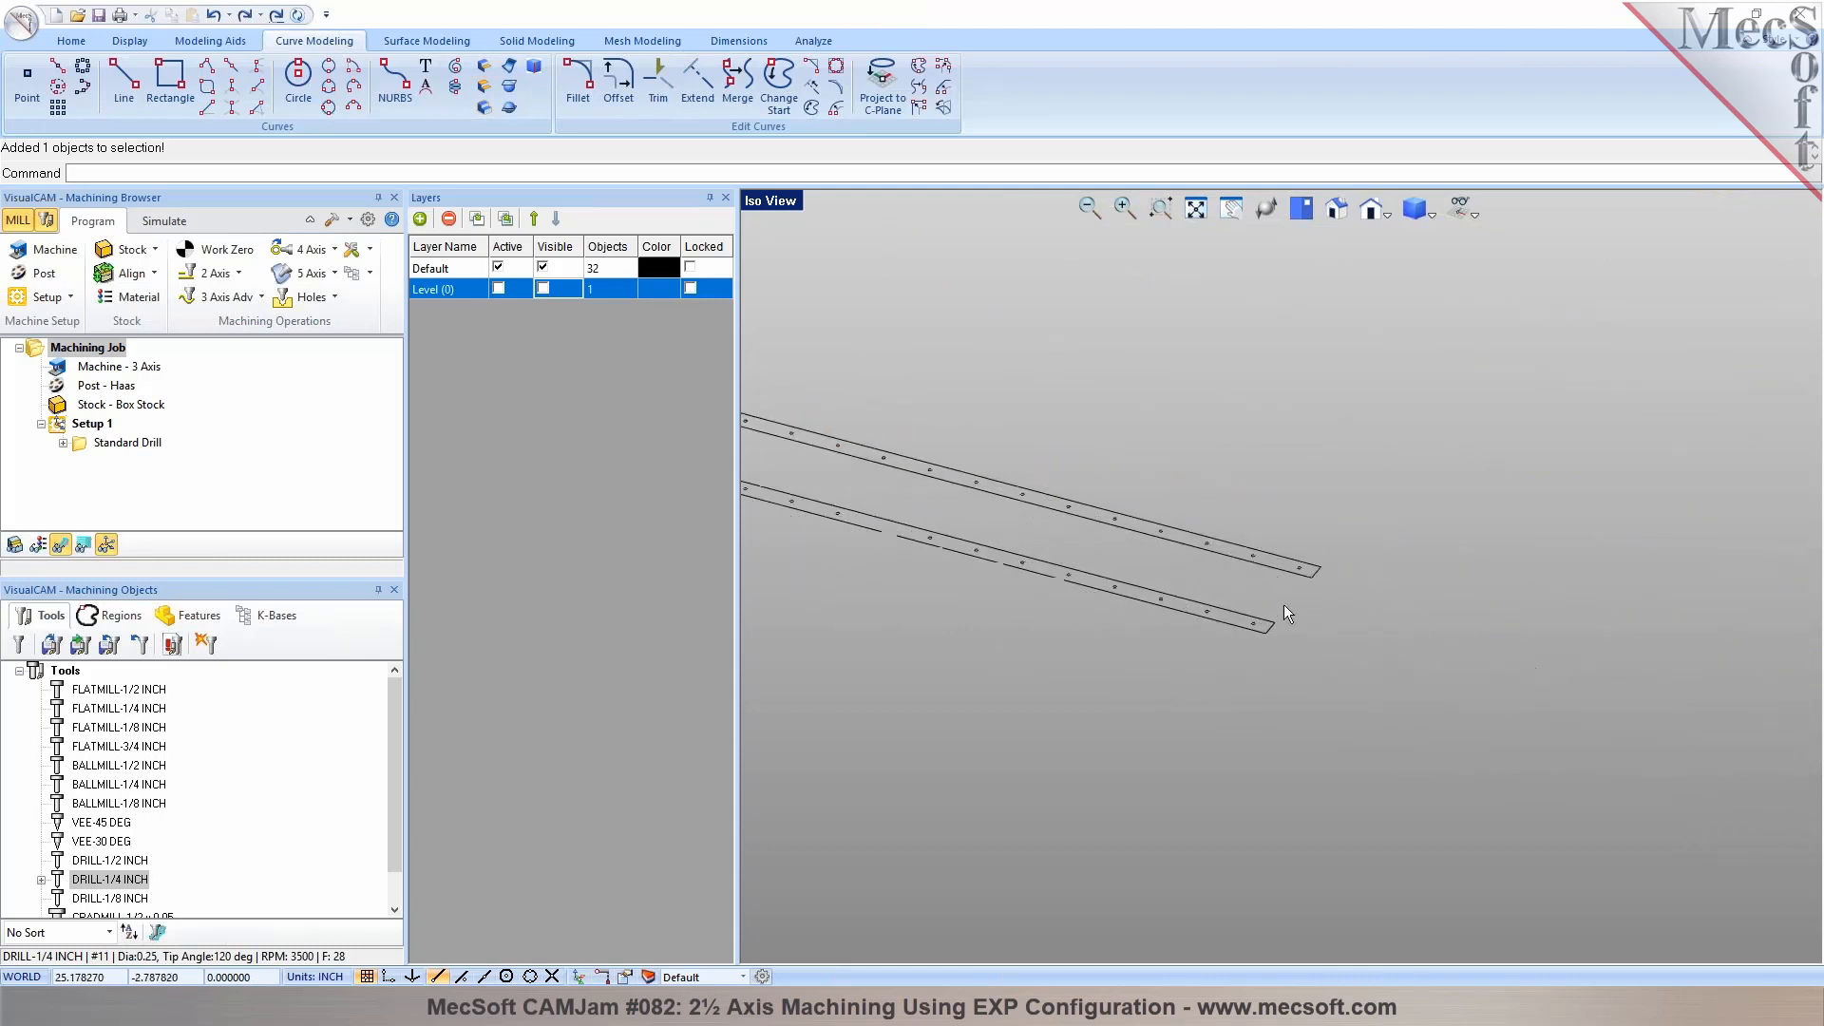
click(1290, 576)
scroll(1324, 575, up, 3)
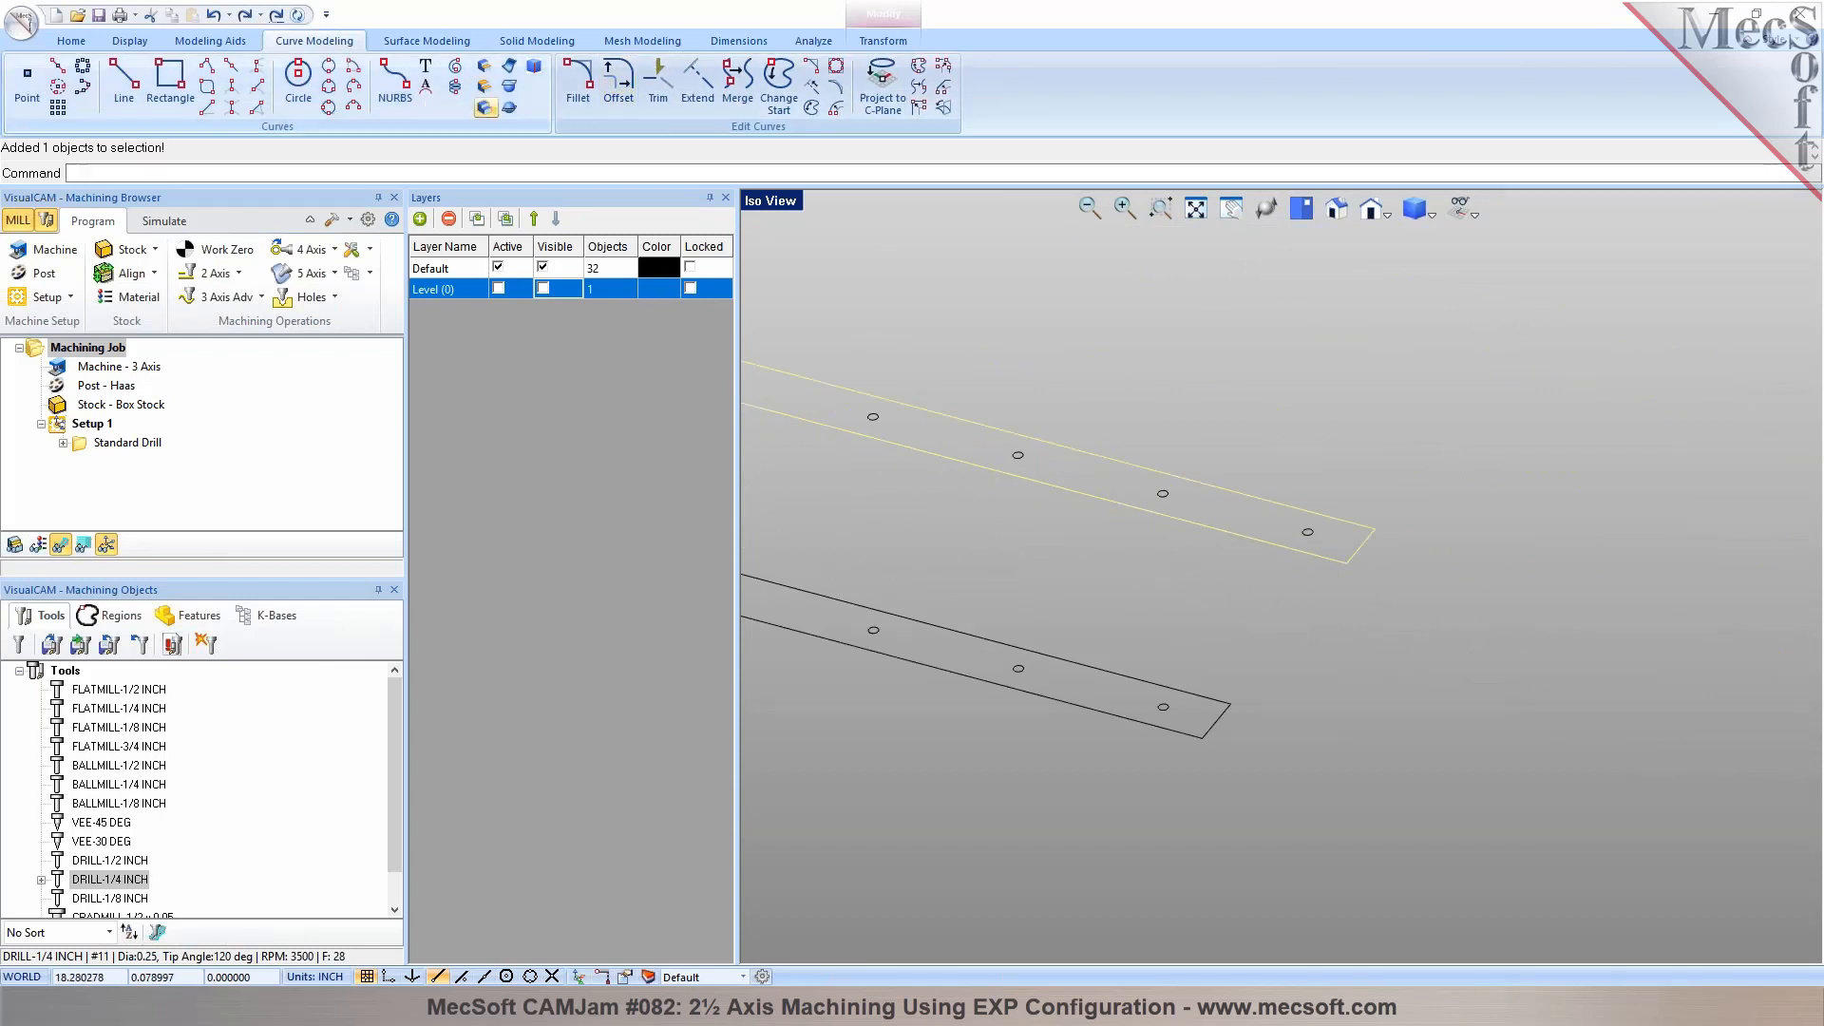
click(871, 43)
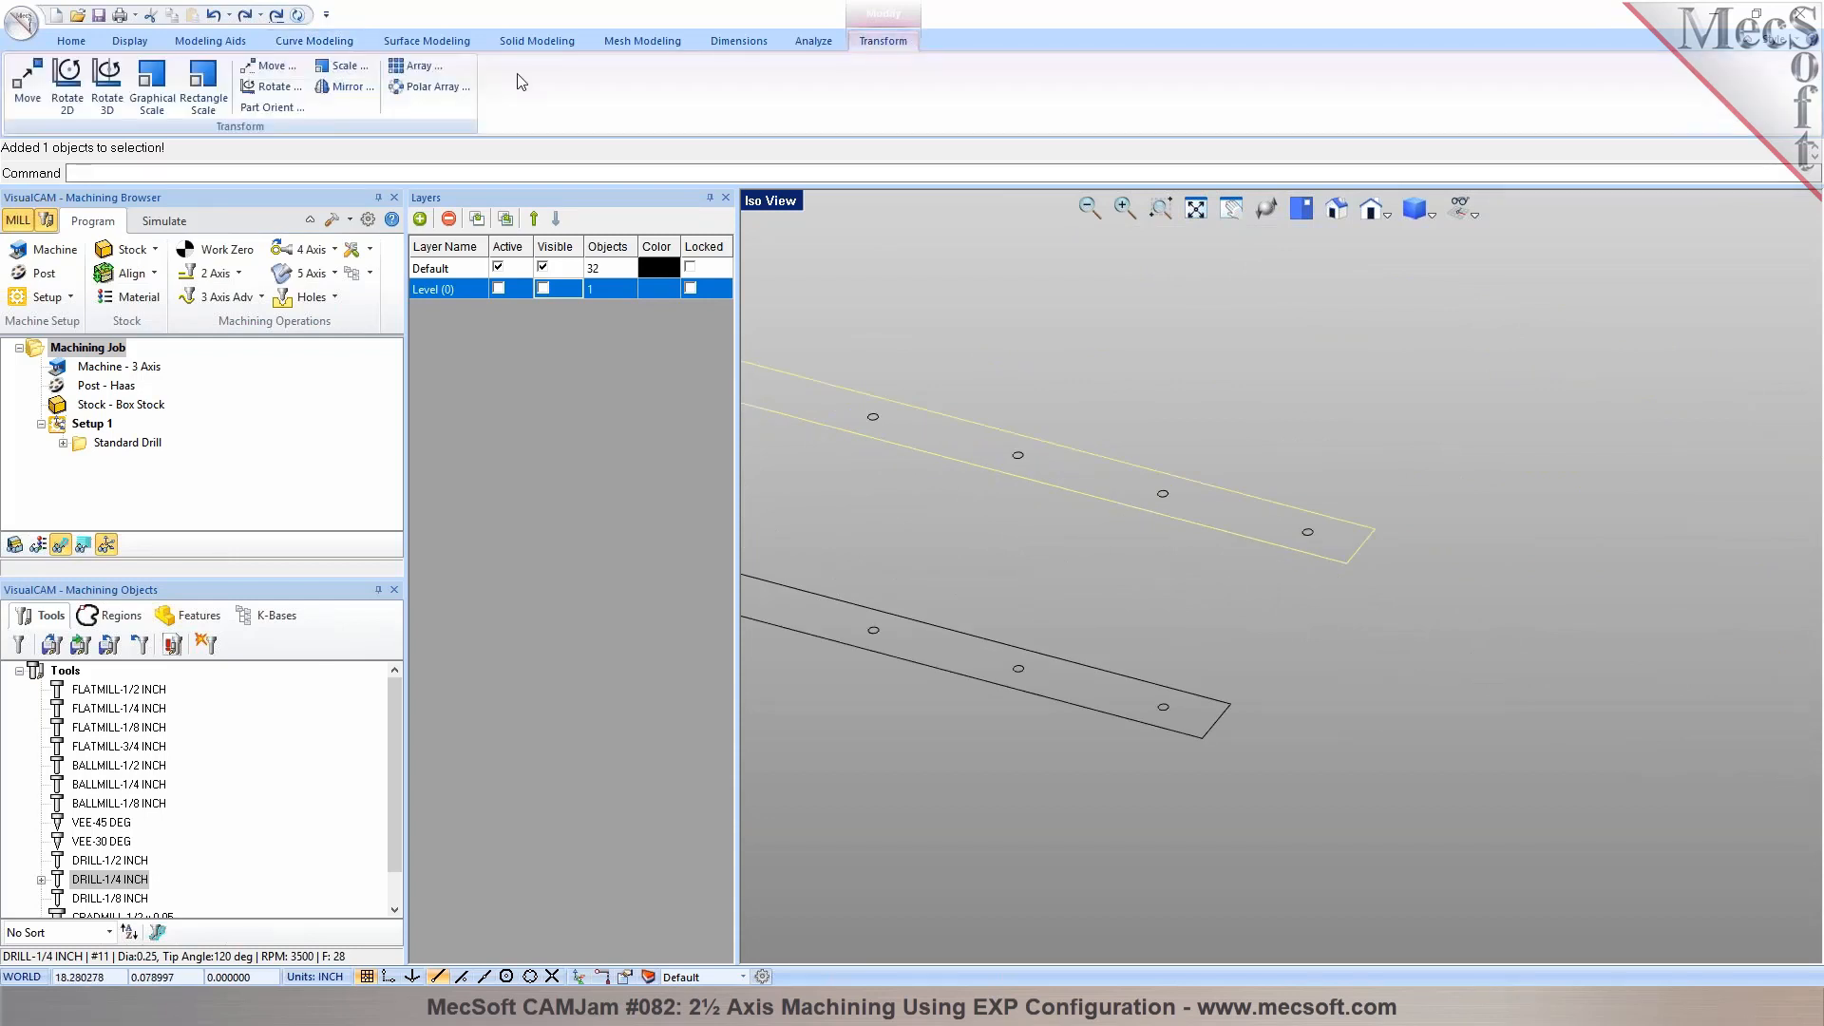
click(257, 74)
click(95, 310)
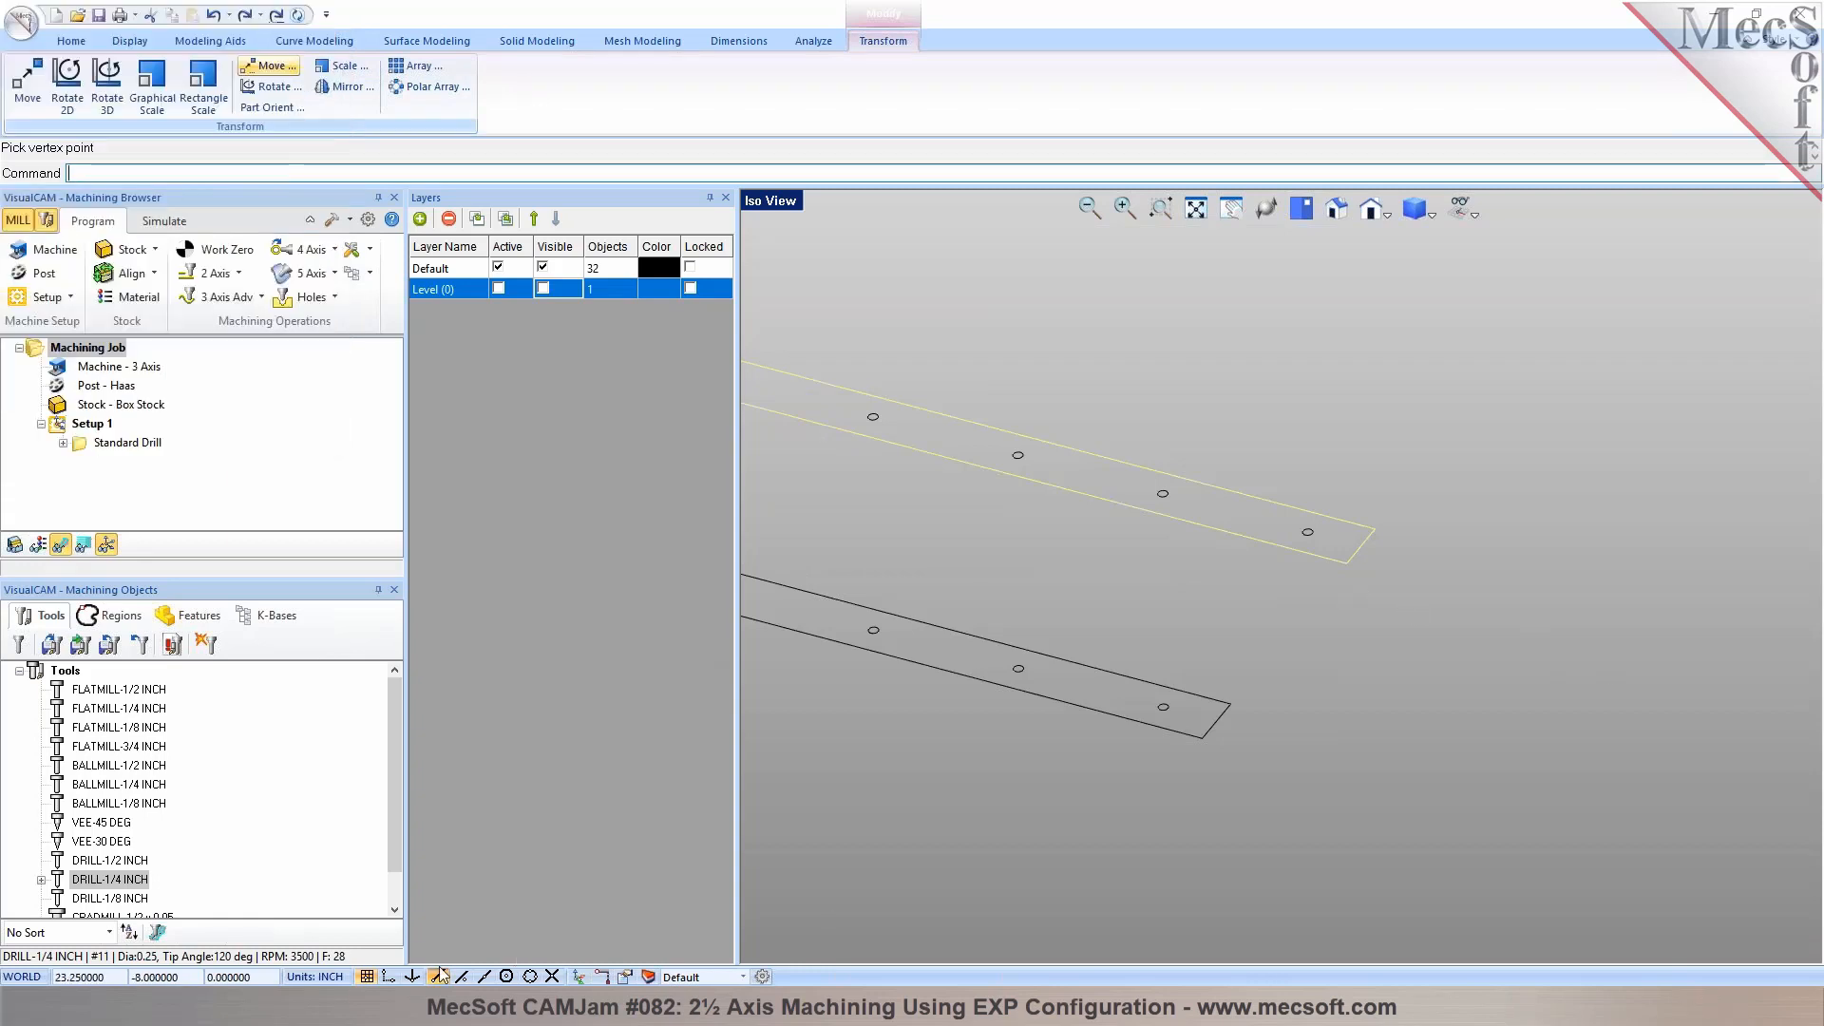
click(1345, 563)
click(228, 310)
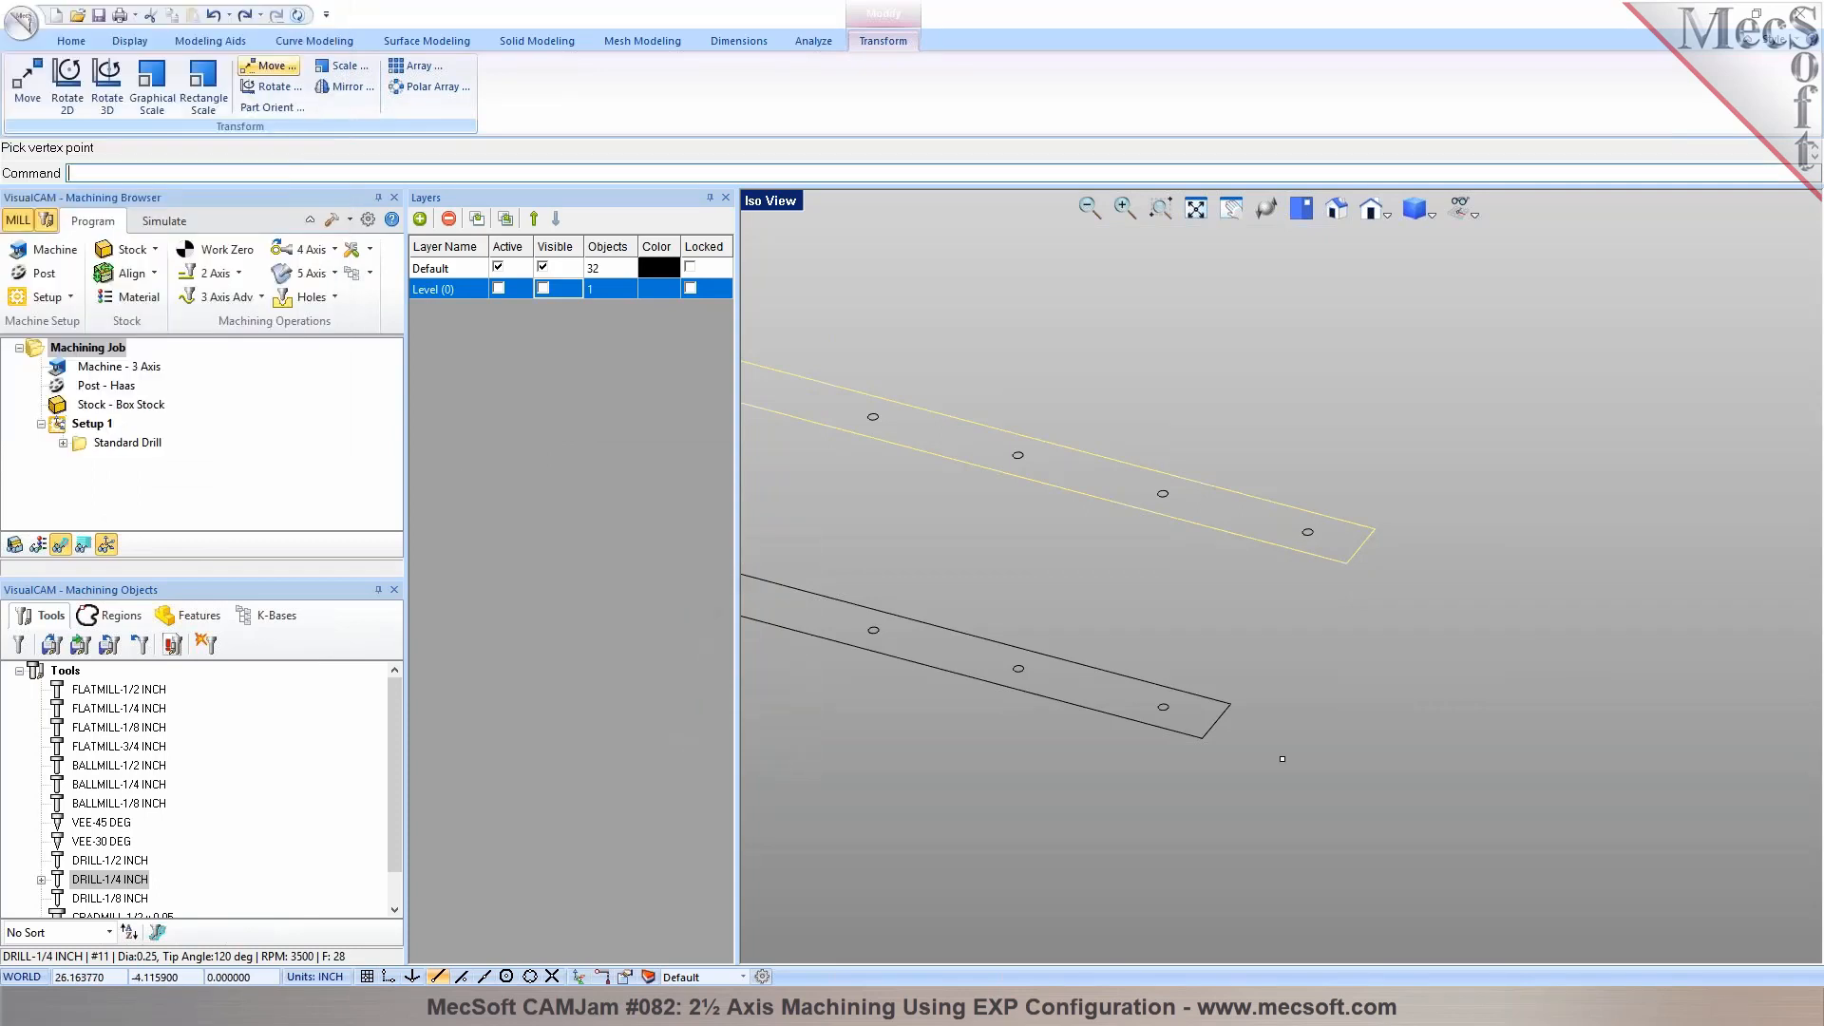
click(1204, 738)
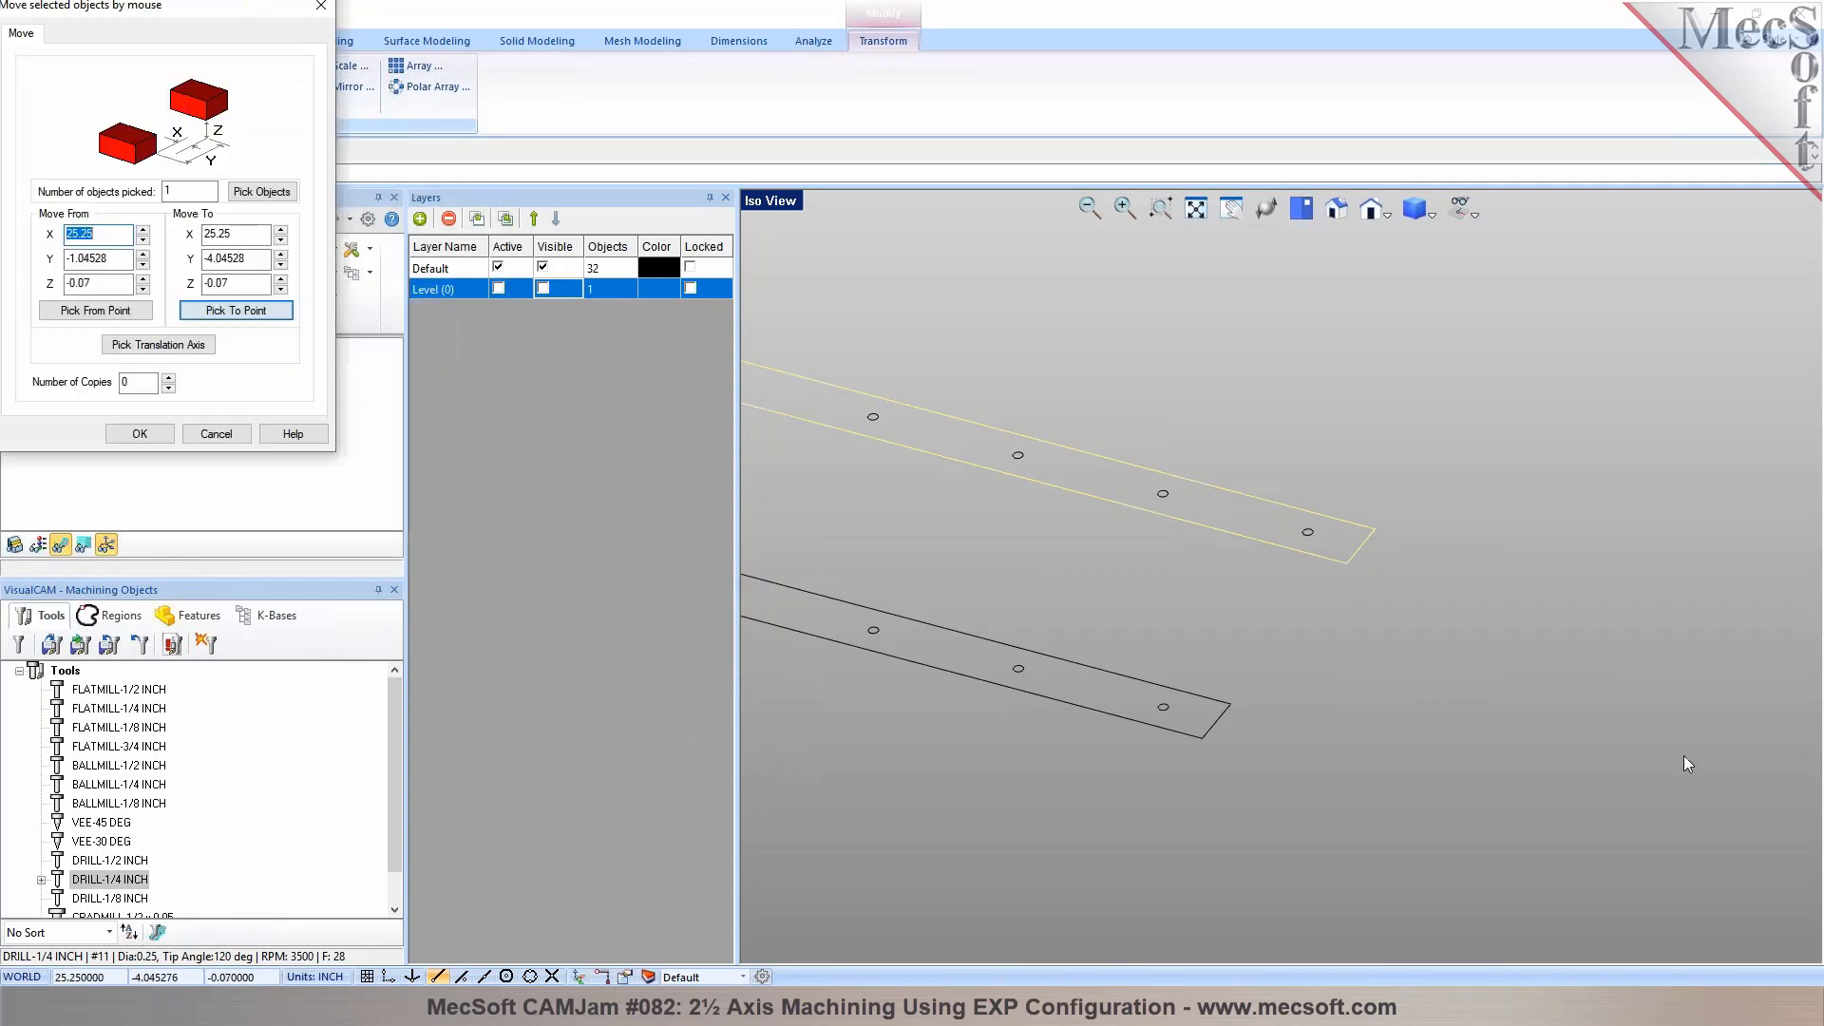
click(139, 434)
Delete the original front slot outline with the extra notch, leaving the copied outline in its place
scroll(1518, 715, down, 2)
scroll(1142, 562, down, 1)
scroll(984, 504, up, 6)
scroll(1039, 551, up, 2)
click(979, 525)
key(Delete)
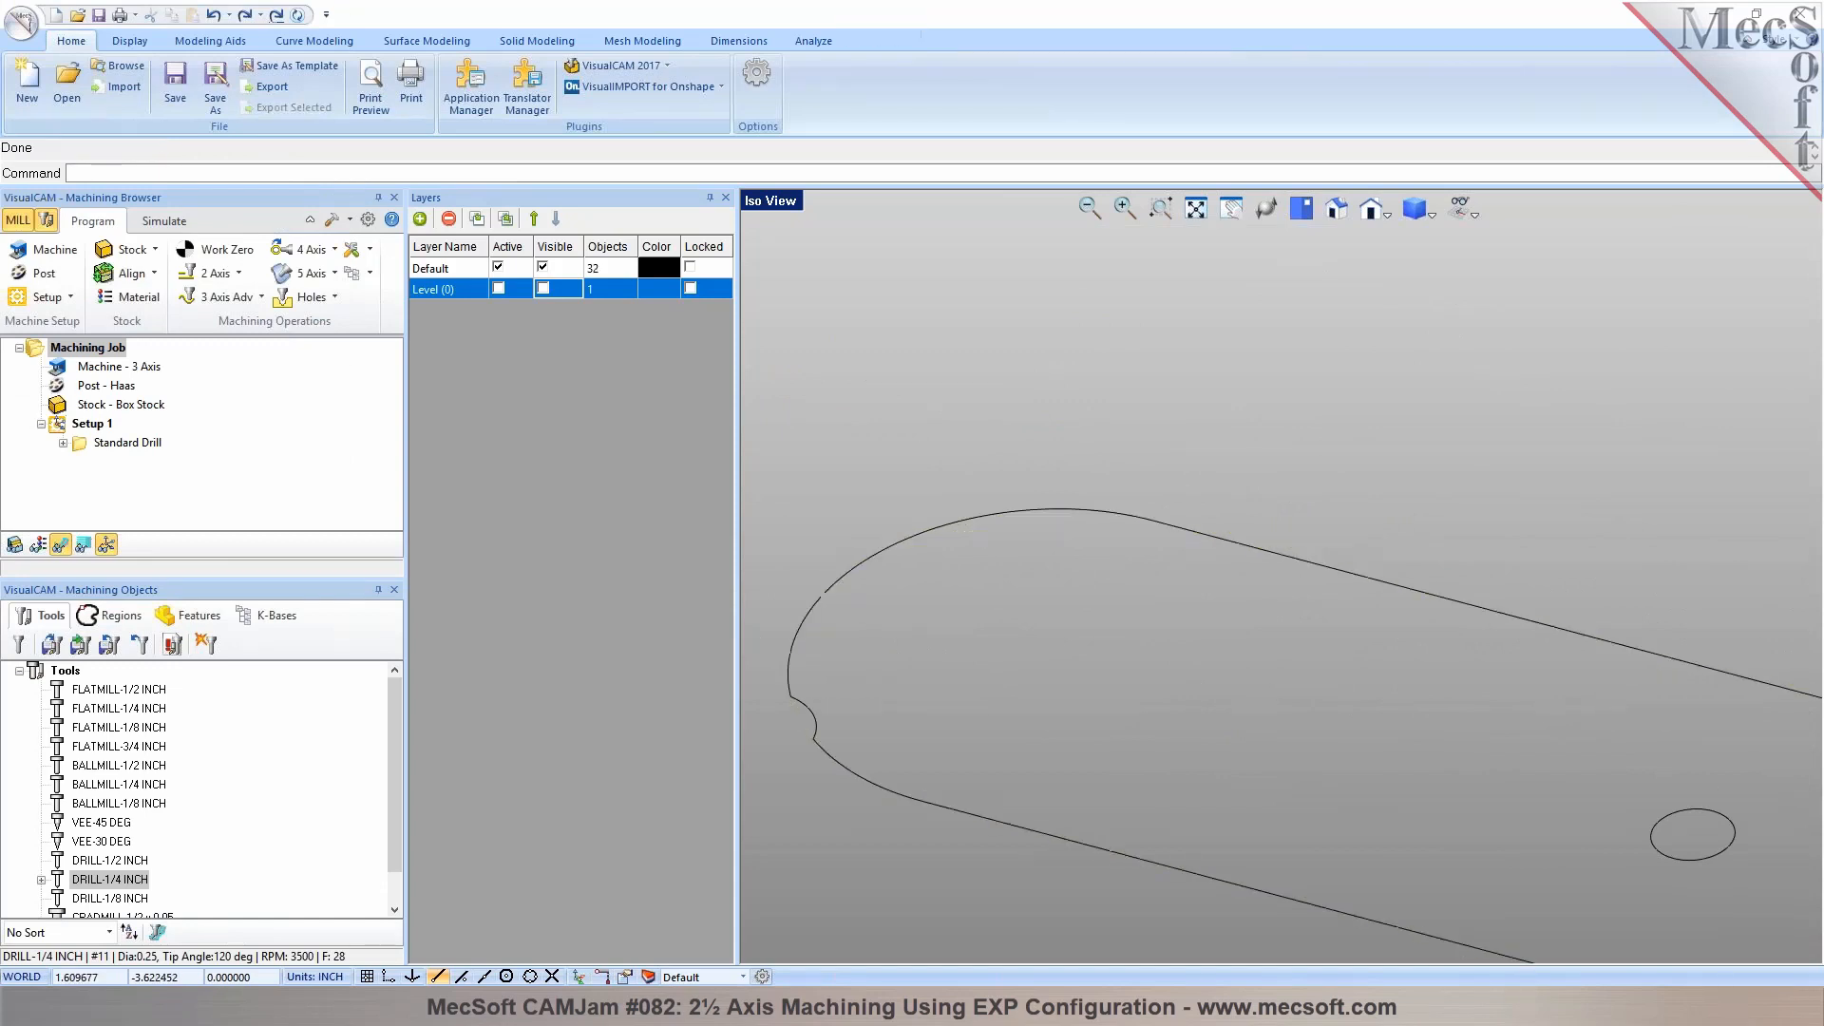
Select both slot outlines, invert the selection, and cut all the small hole circles out of the drawing
scroll(978, 525, down, 4)
scroll(979, 537, up, 3)
scroll(1071, 469, down, 1)
click(1034, 476)
scroll(1035, 476, up, 1)
scroll(1035, 465, down, 3)
scroll(1028, 465, down, 2)
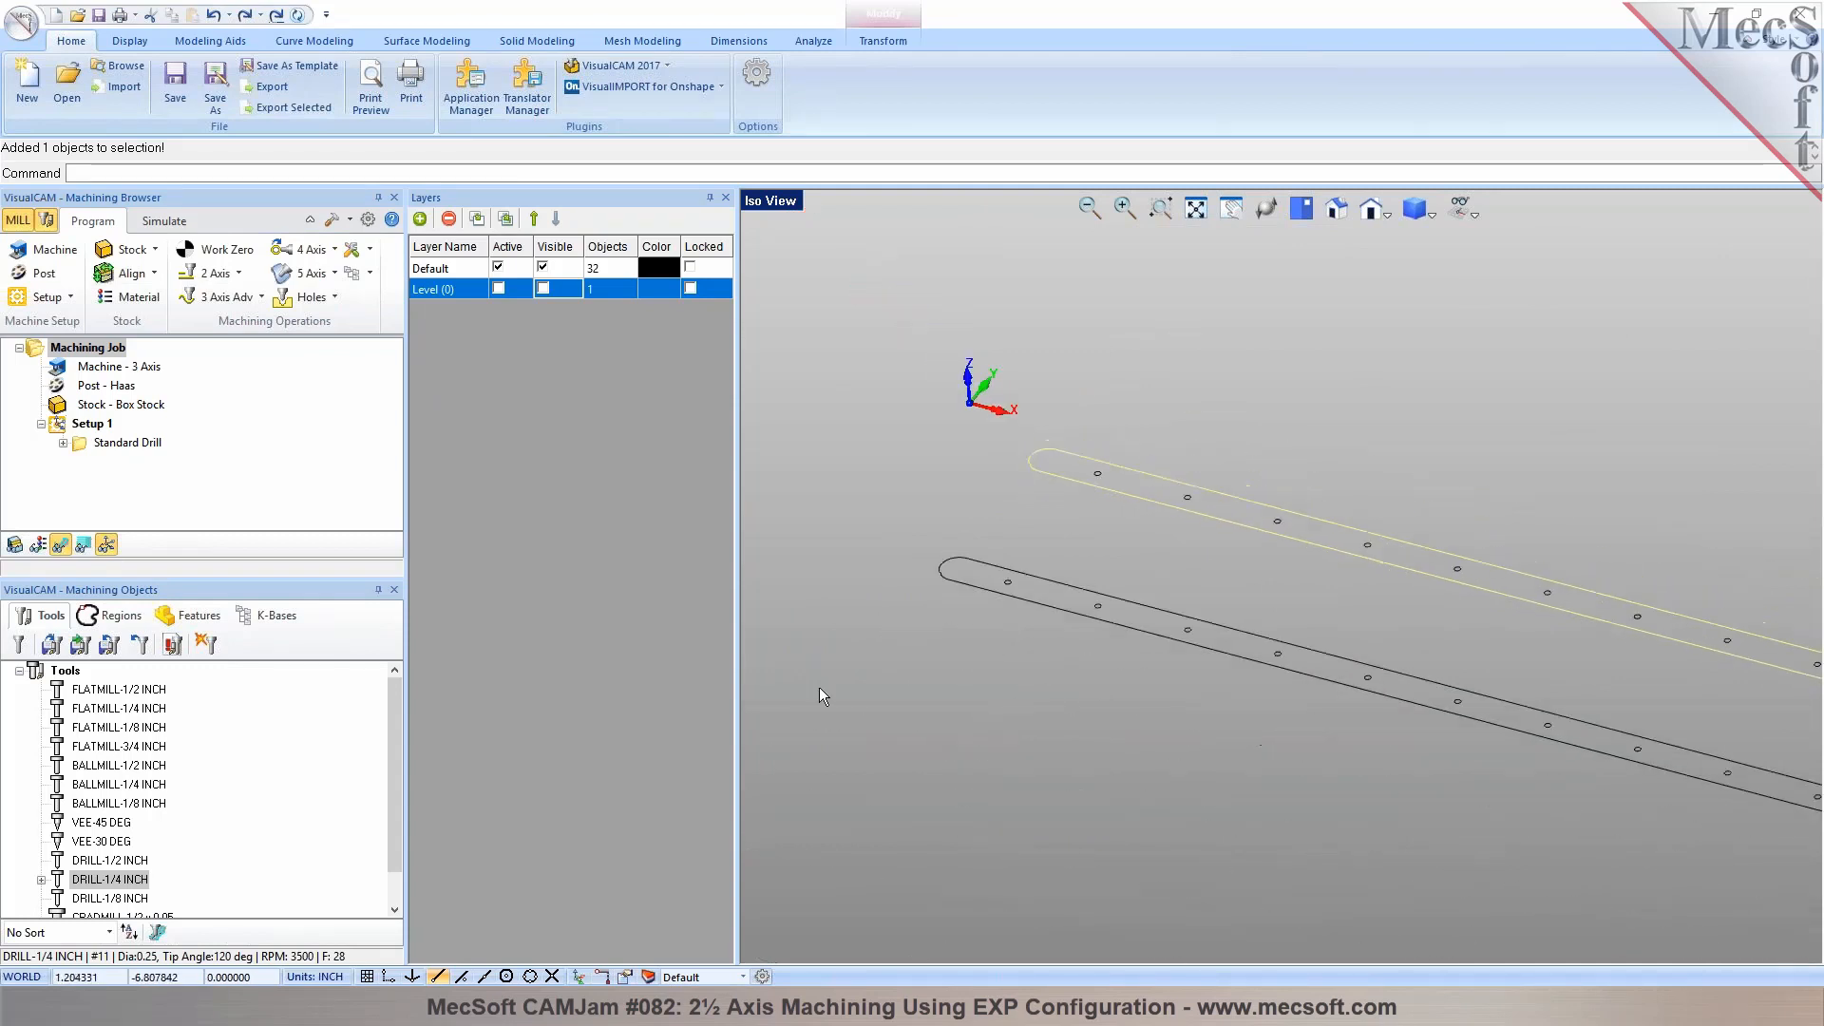
click(1068, 613)
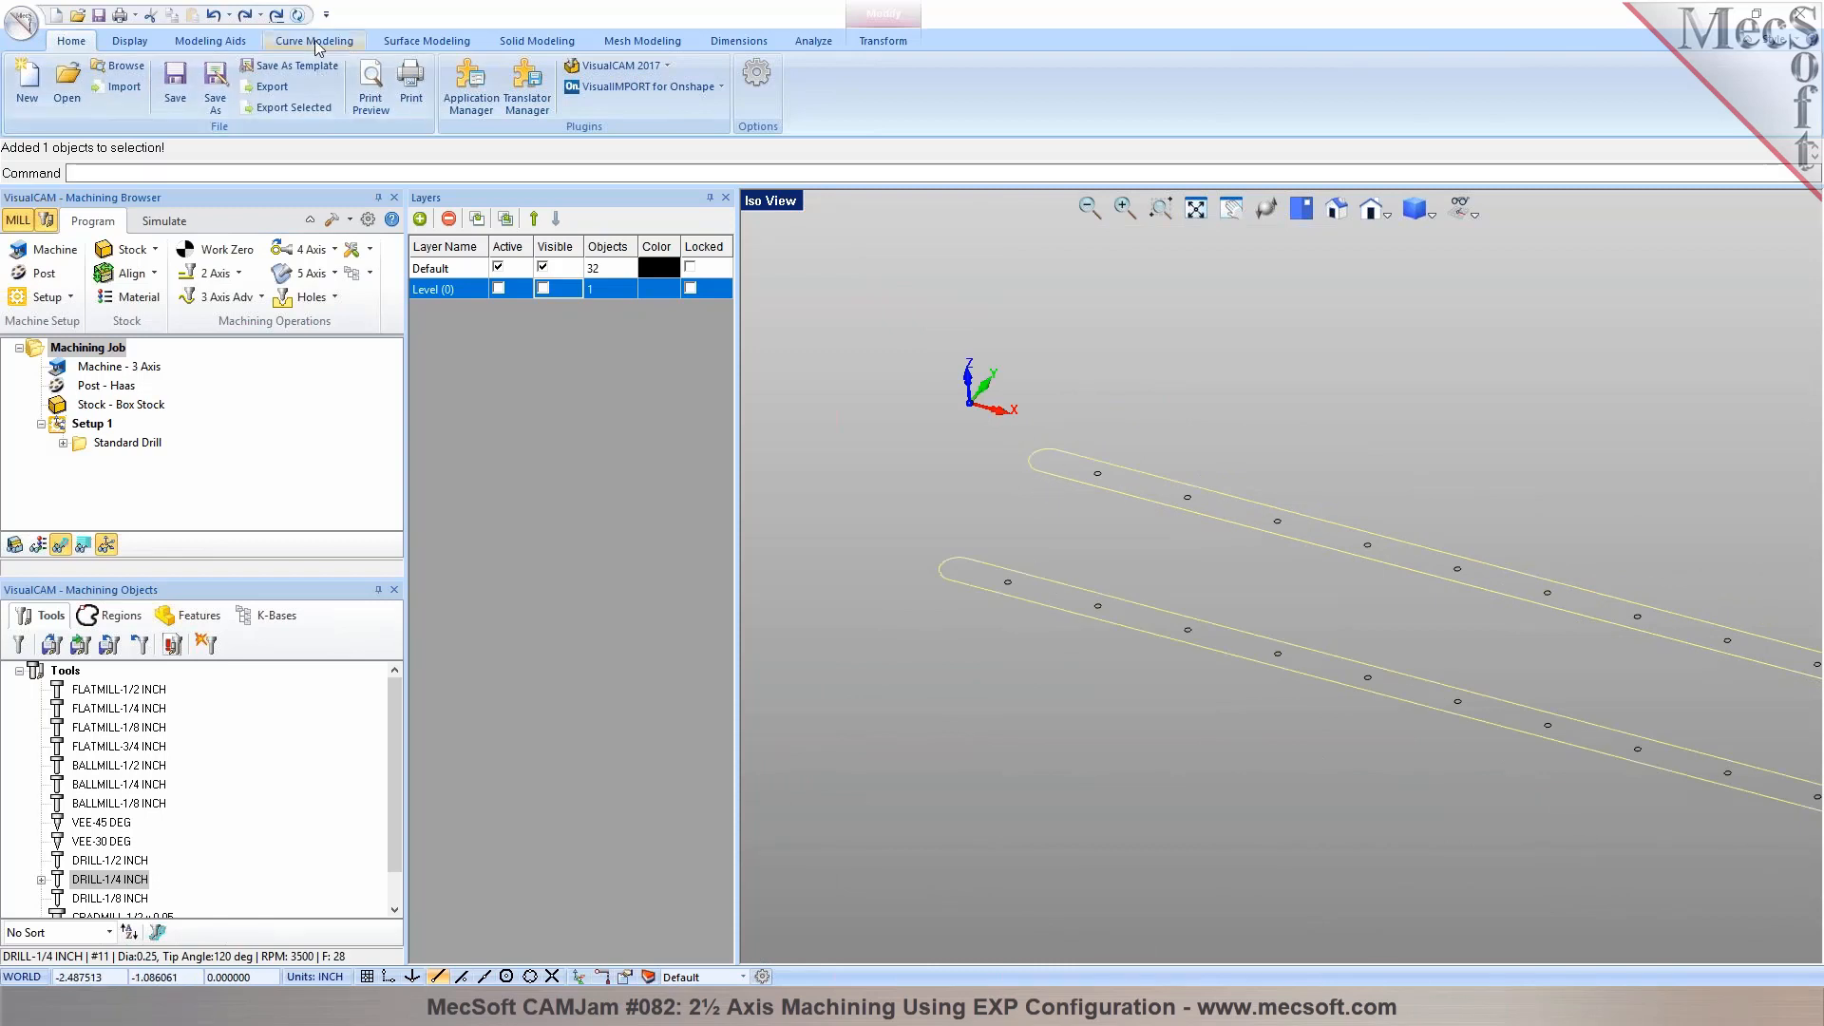
click(132, 43)
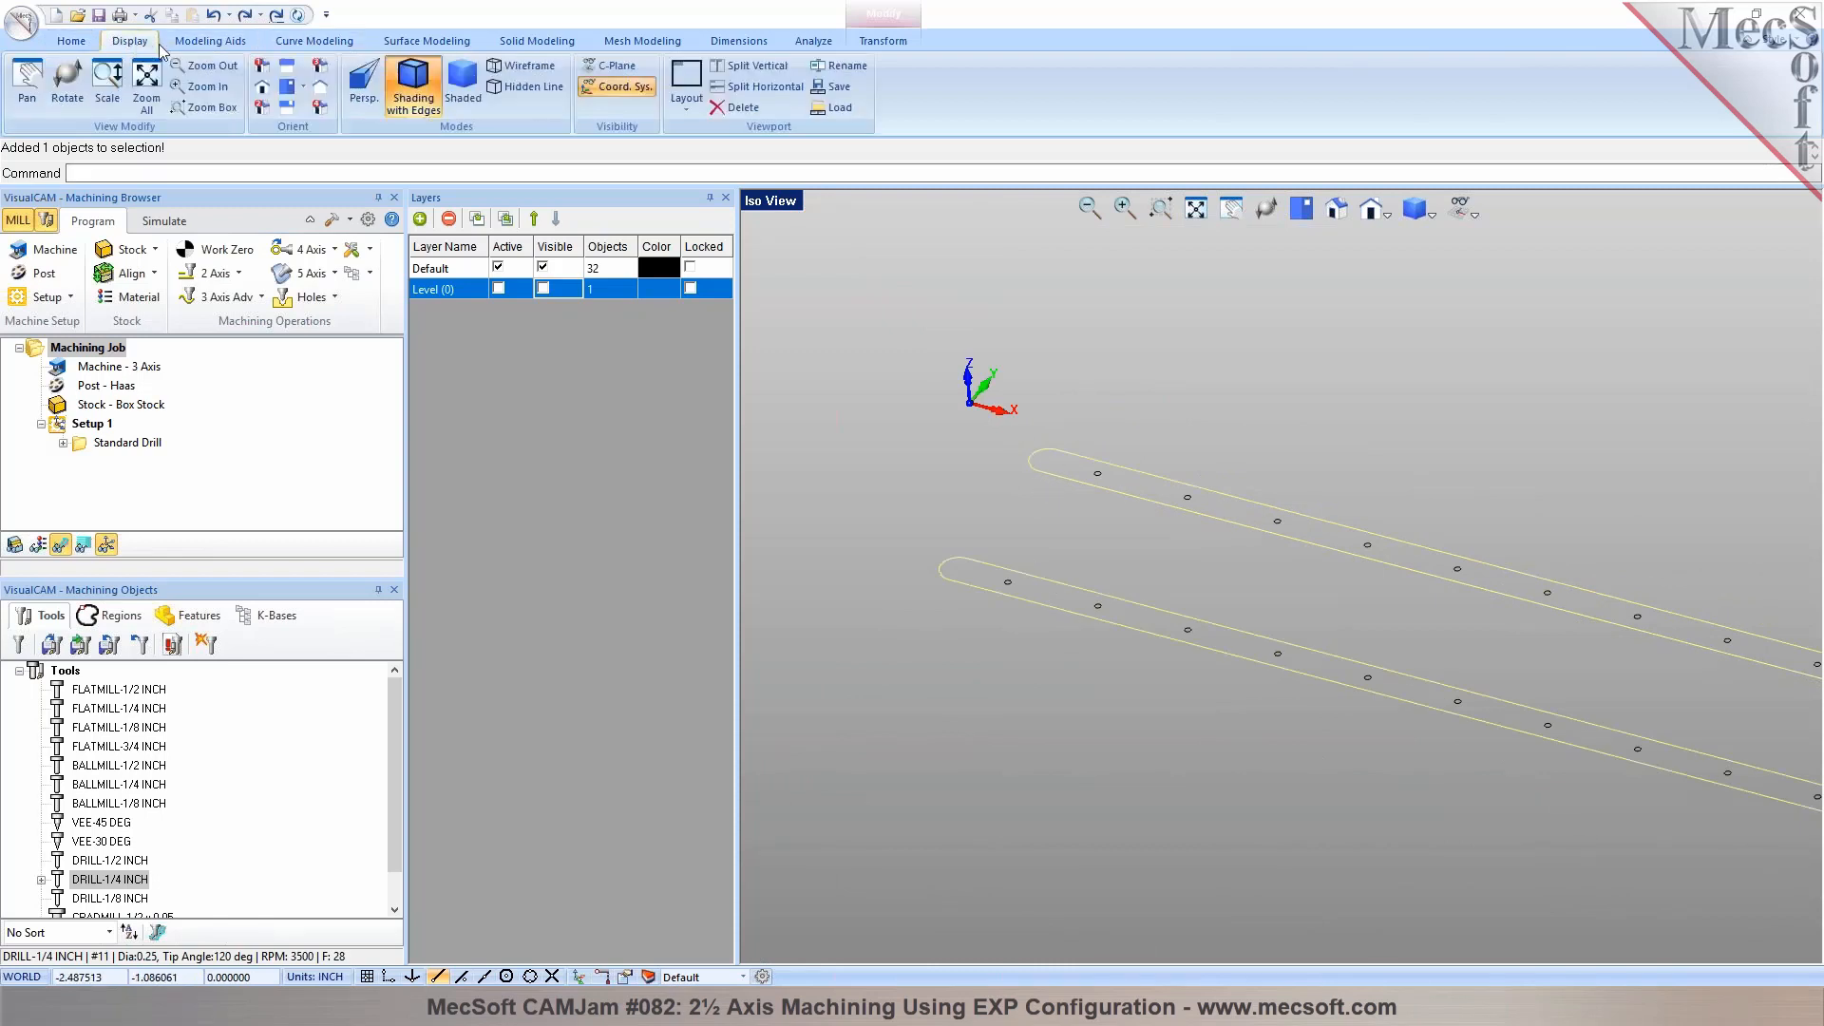
click(217, 44)
click(71, 65)
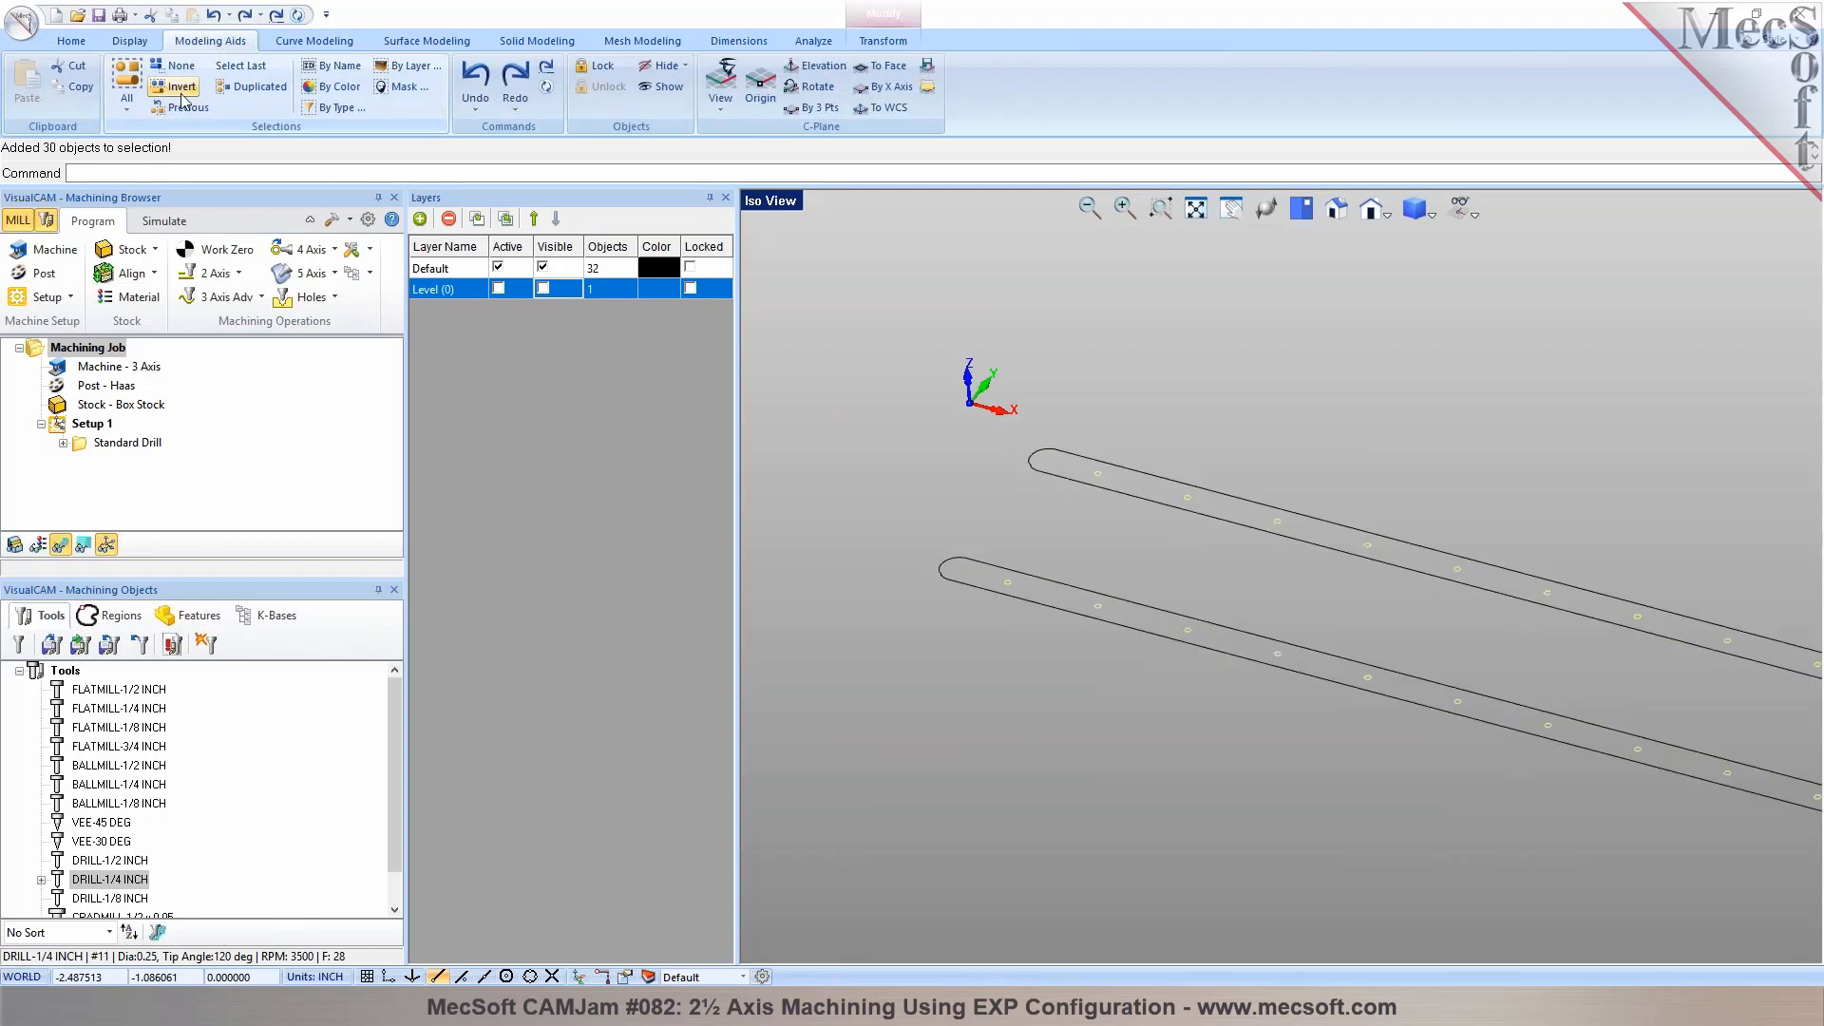
Explode the rear slot outline and delete the small notch segment from its rounded end
scroll(1017, 460, up, 4)
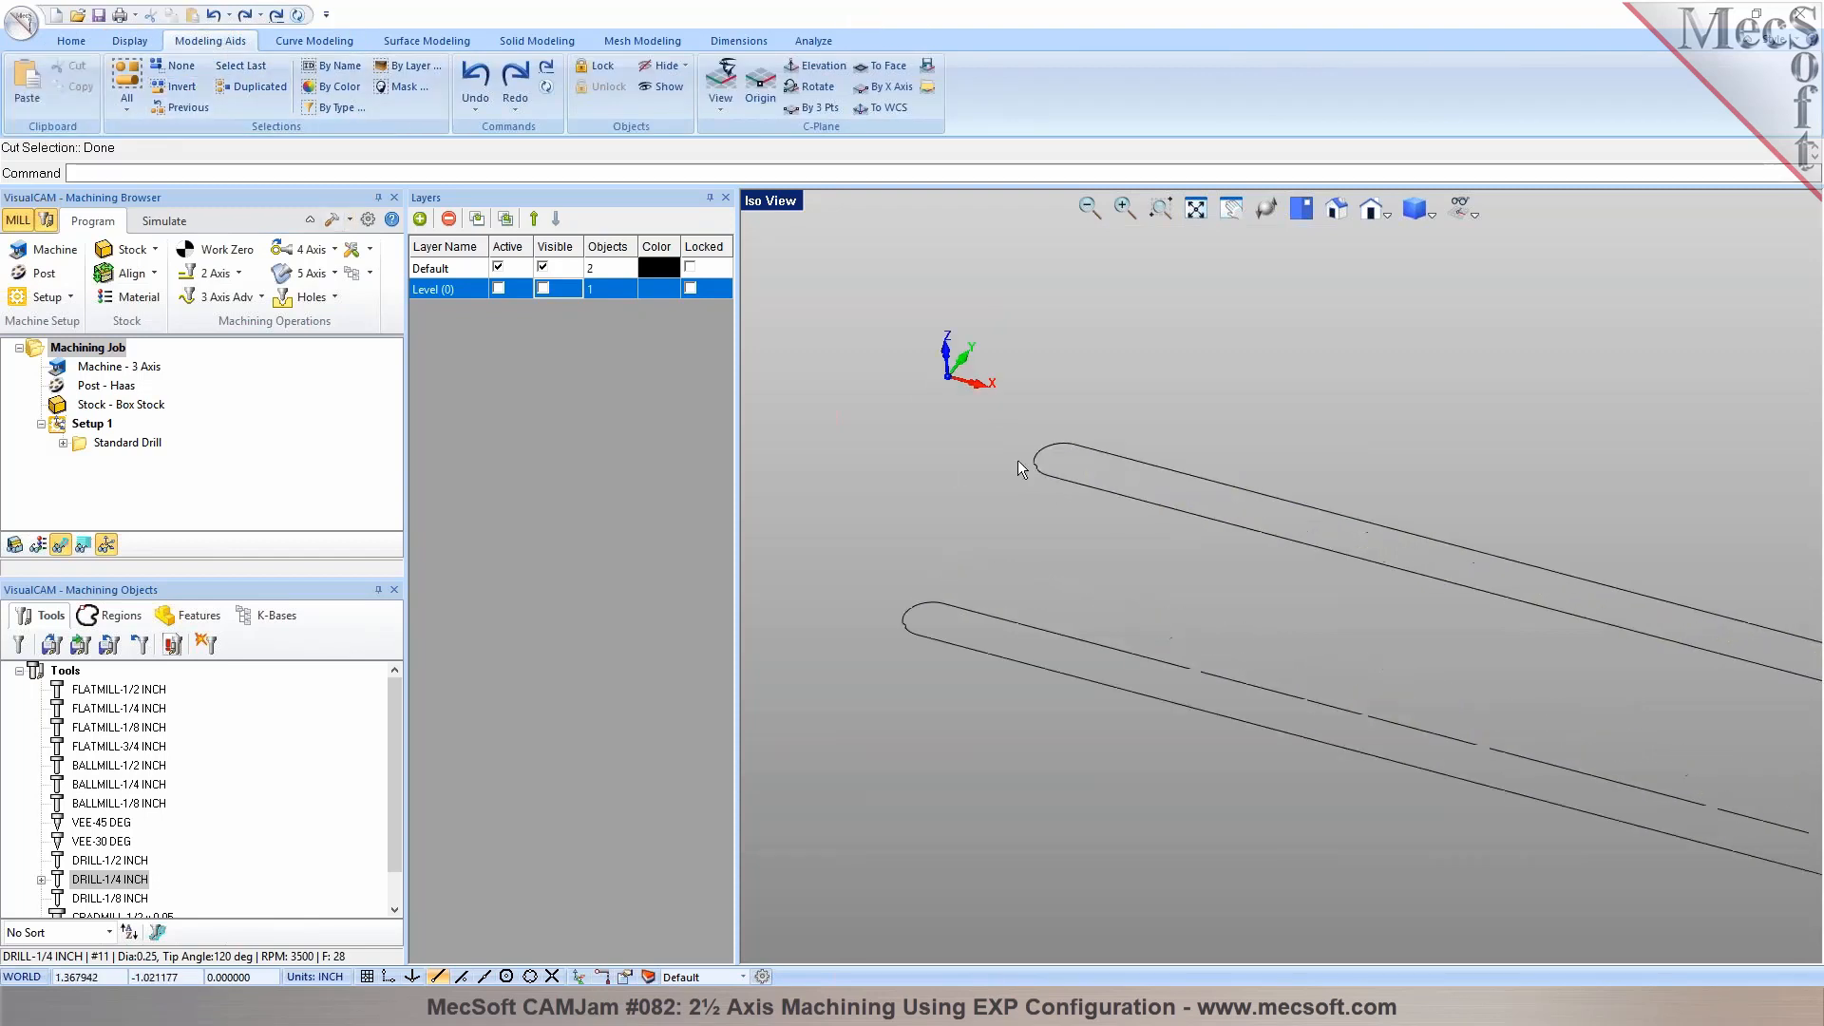
click(1069, 487)
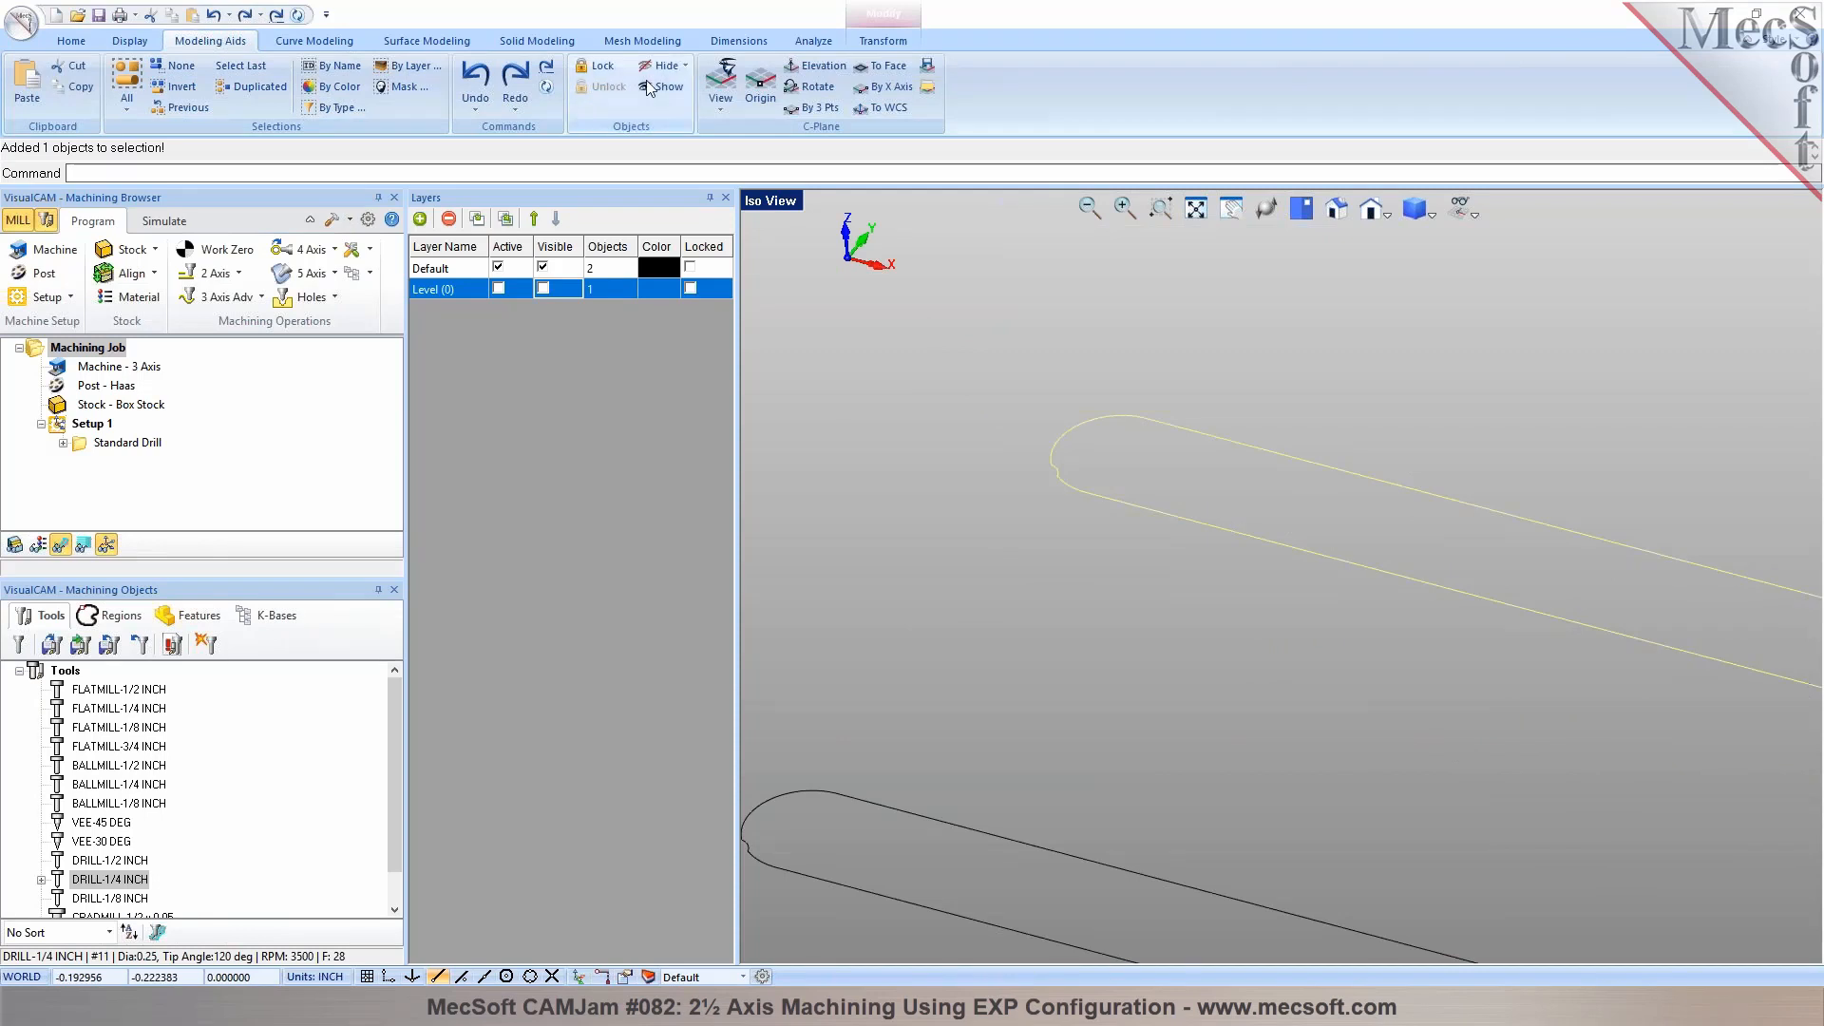
click(299, 44)
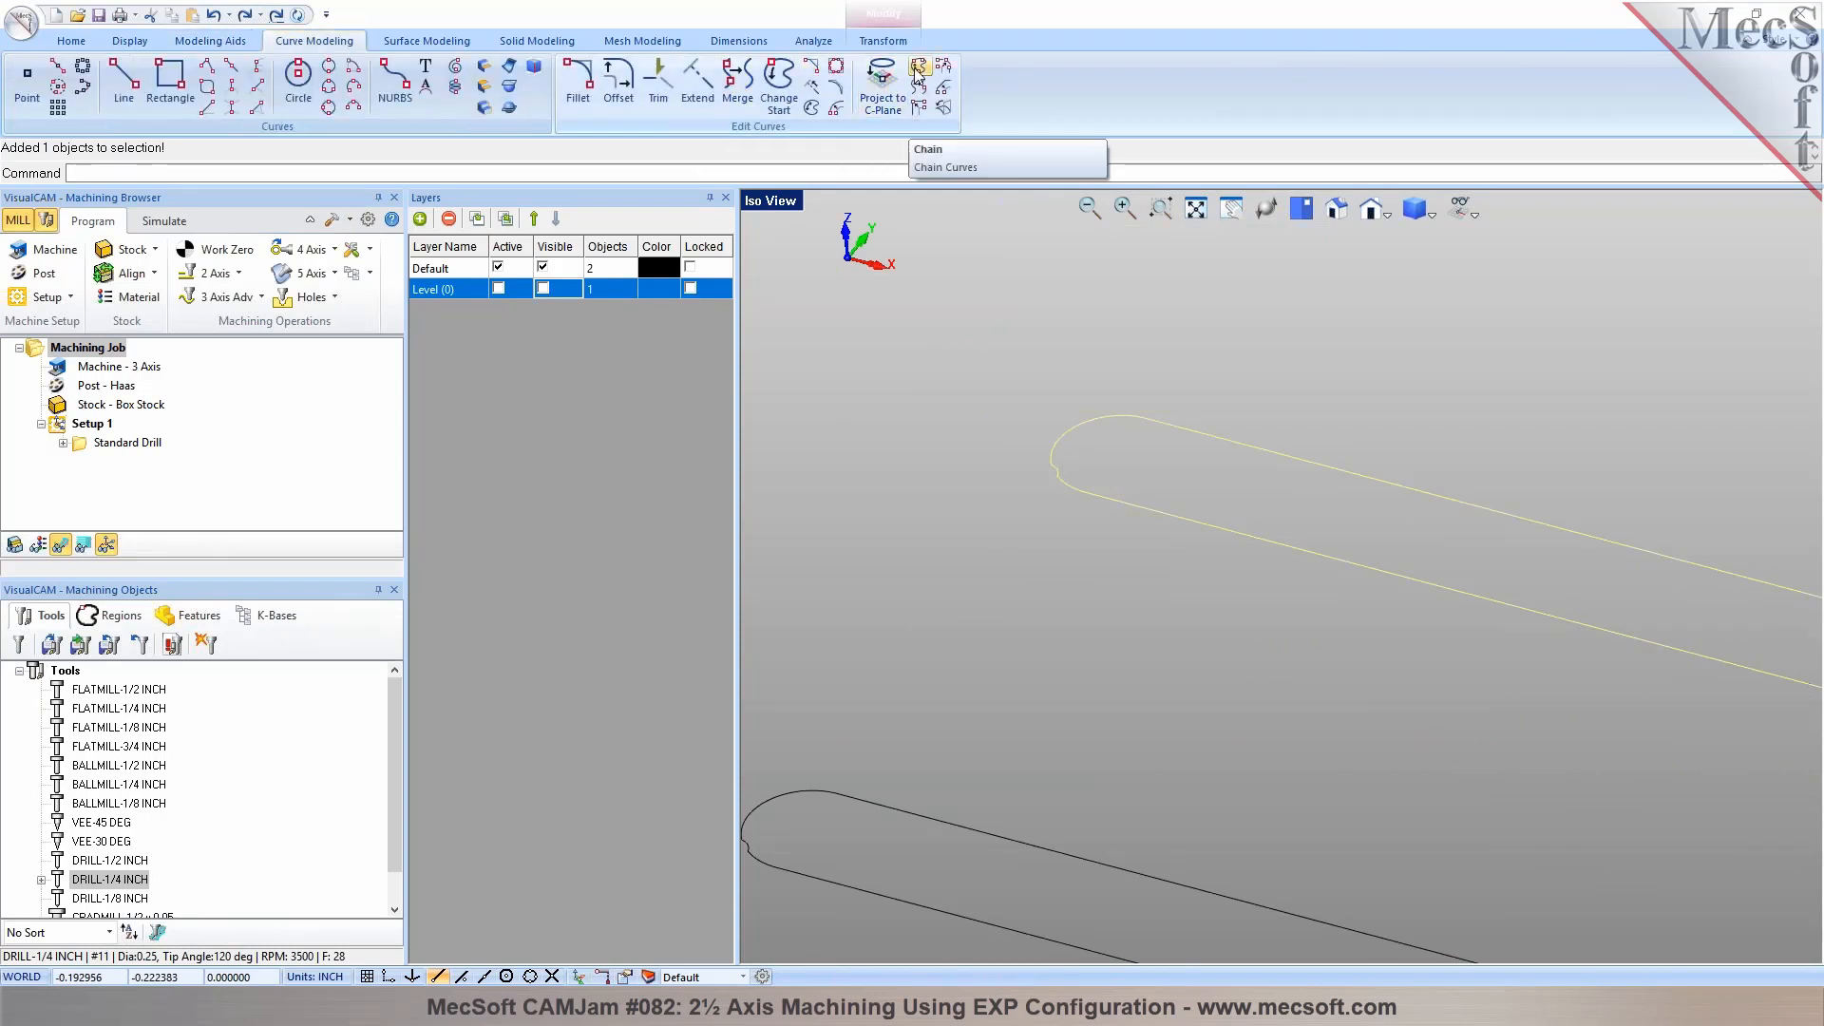
click(945, 69)
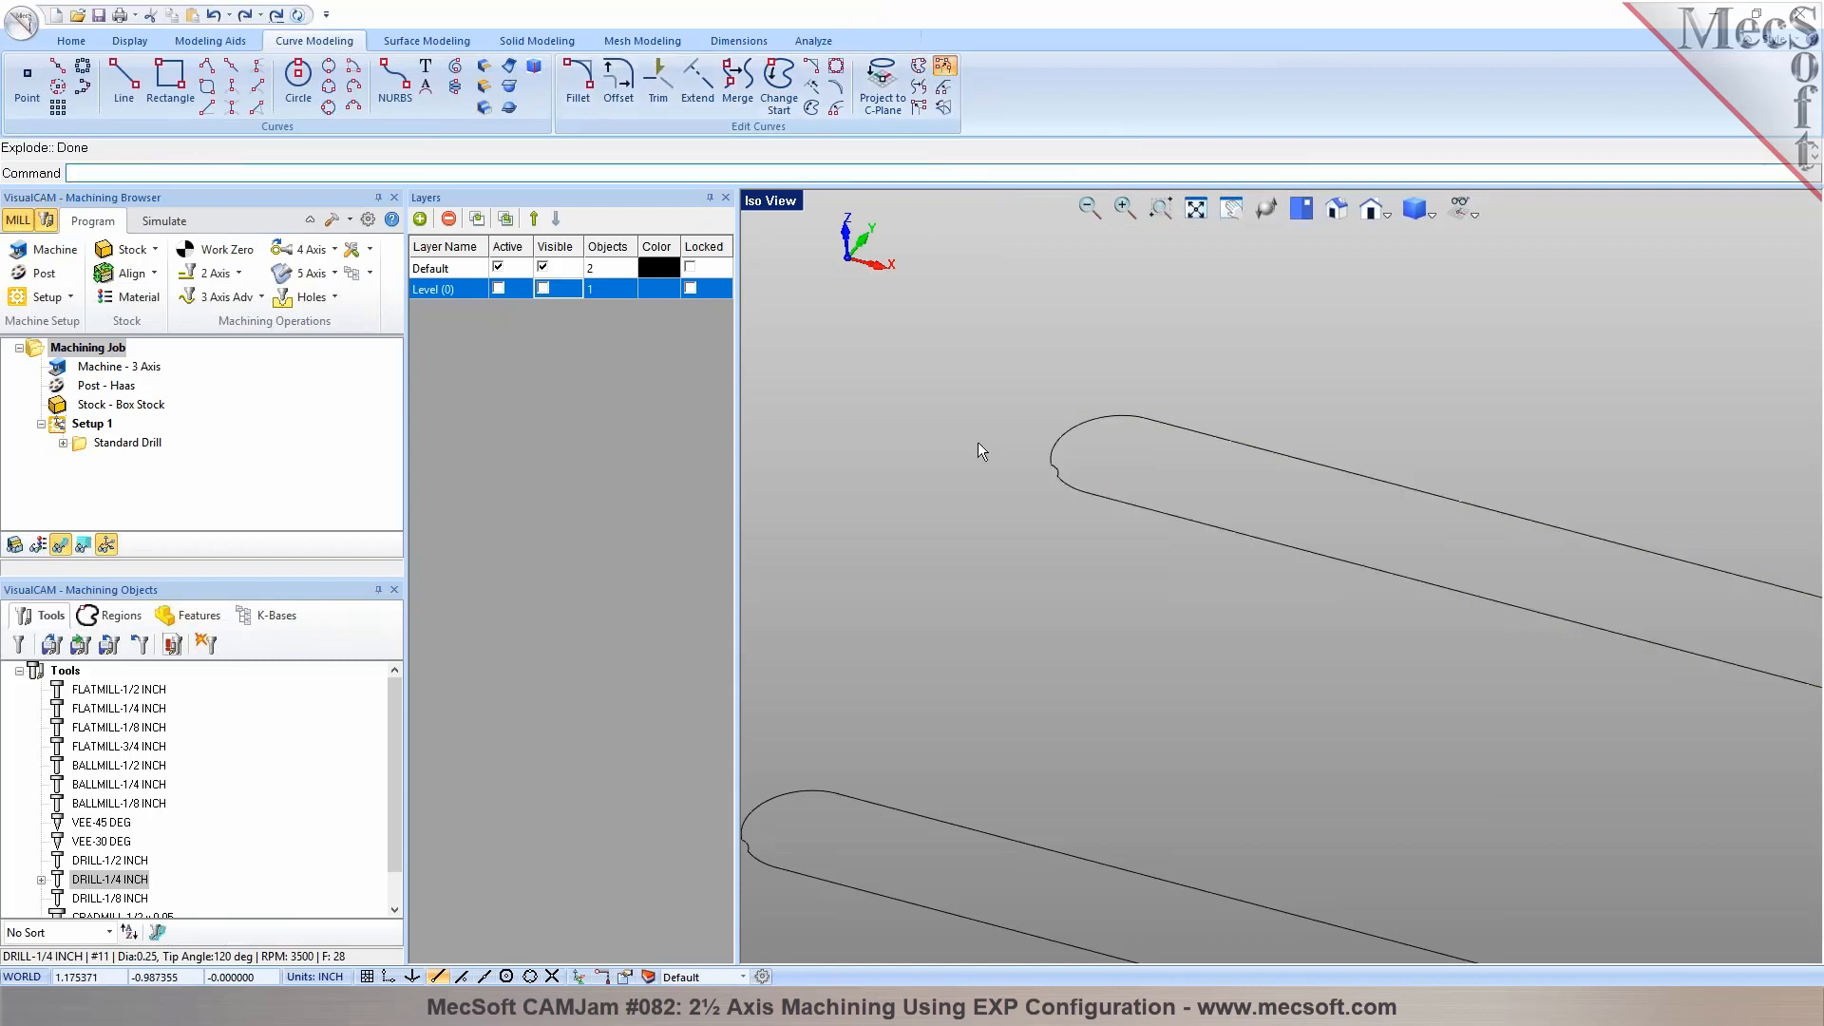
scroll(1087, 454, up, 2)
click(1032, 486)
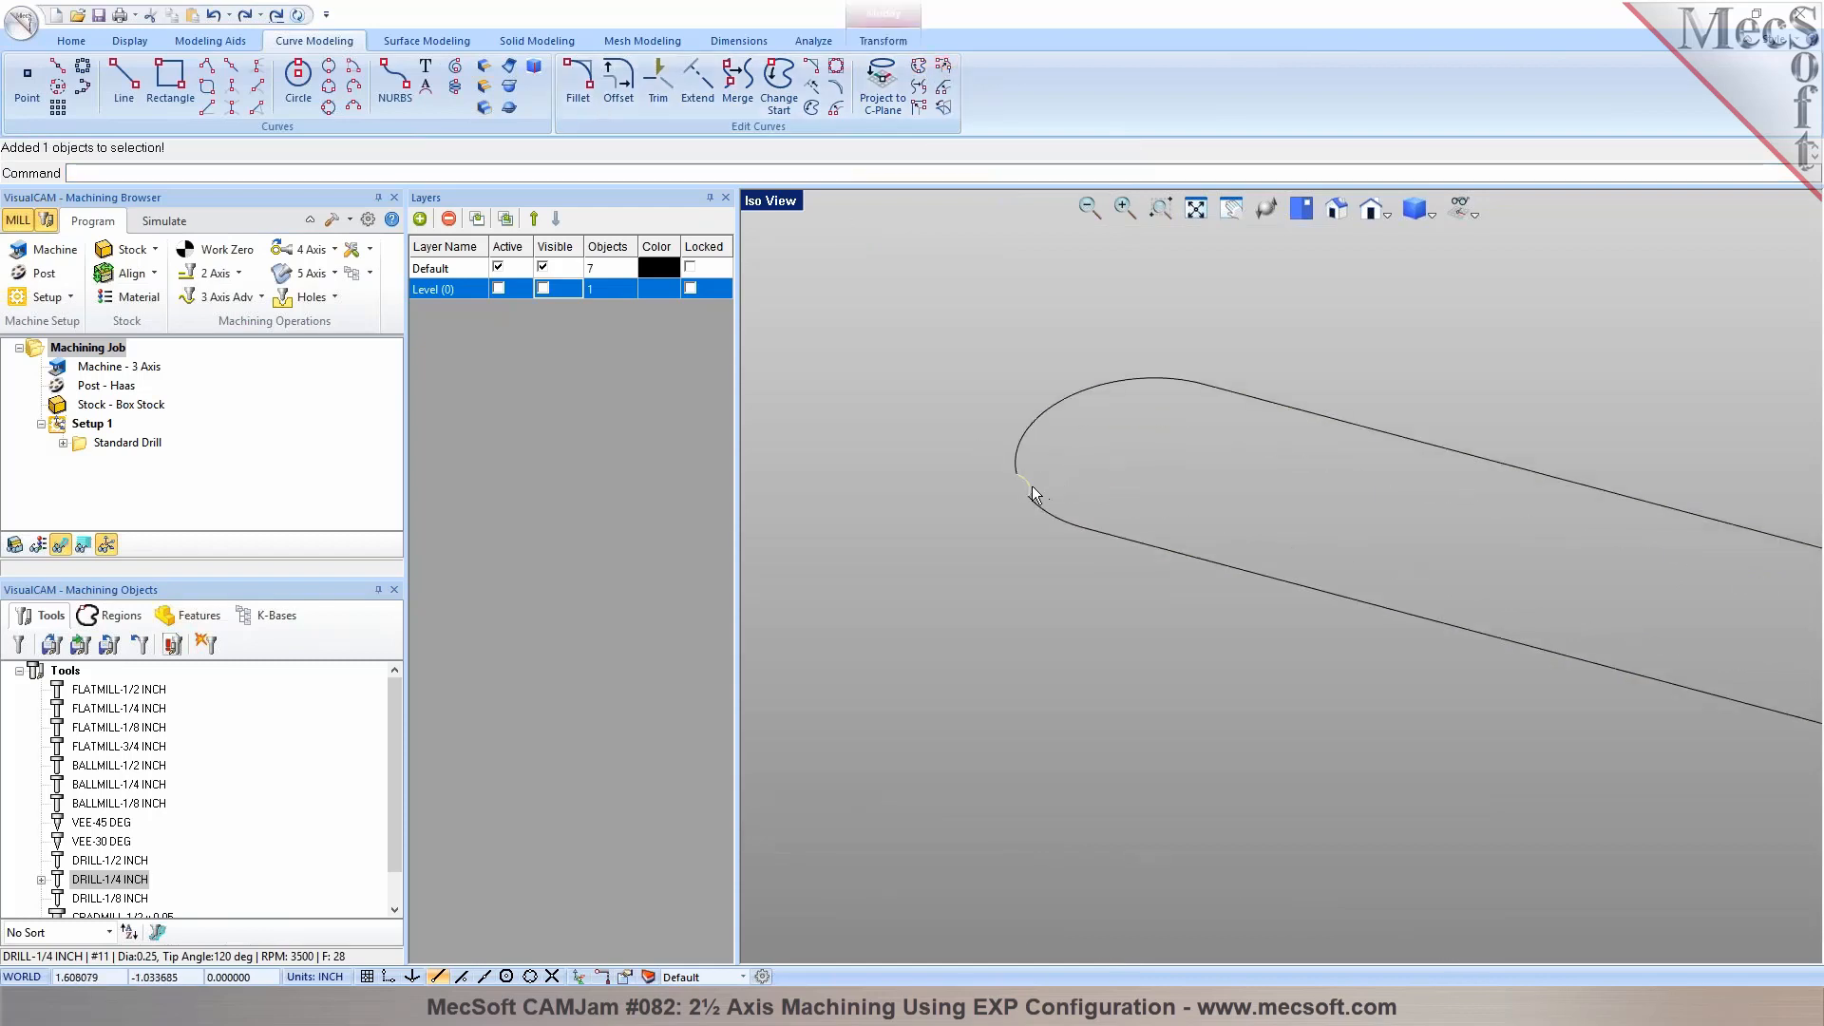
key(Delete)
Delete the two remaining arc pieces at the rear outline's rounded end and undo that deletion
scroll(1023, 494, up, 2)
click(1069, 523)
scroll(999, 489, down, 1)
scroll(1035, 481, up, 1)
scroll(1003, 387, down, 1)
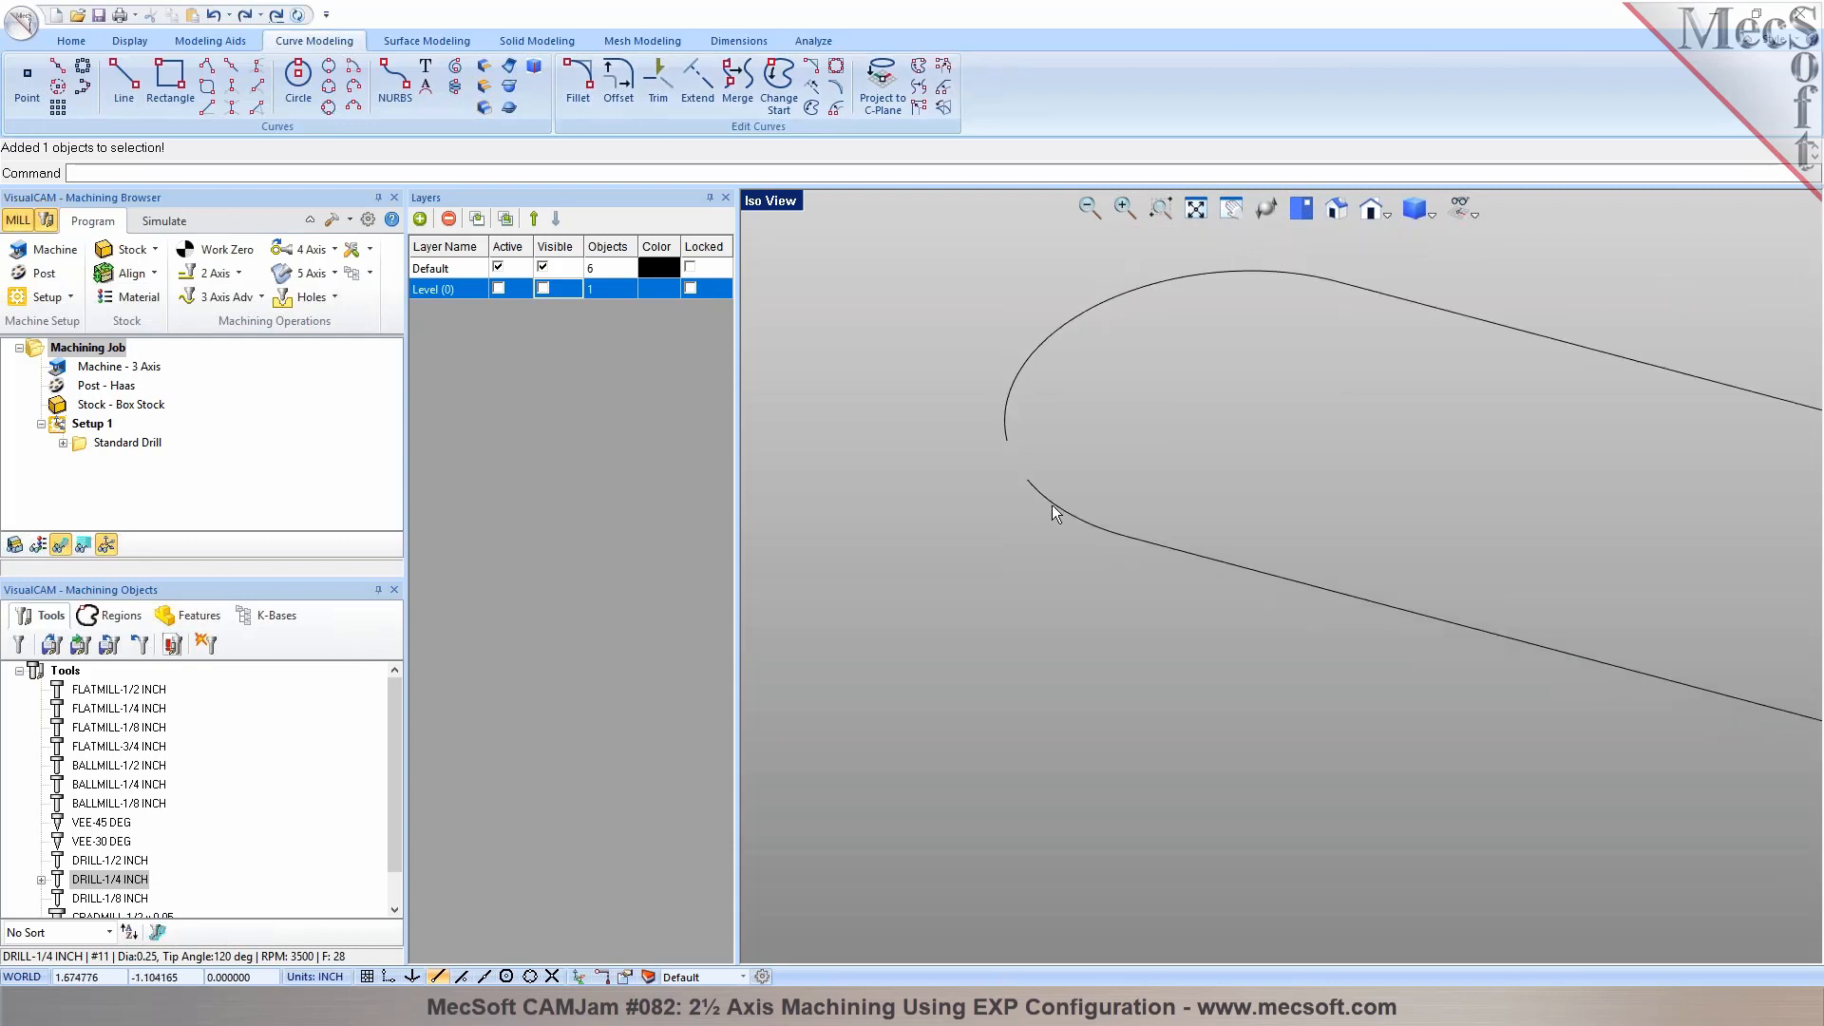
click(1050, 502)
click(1011, 393)
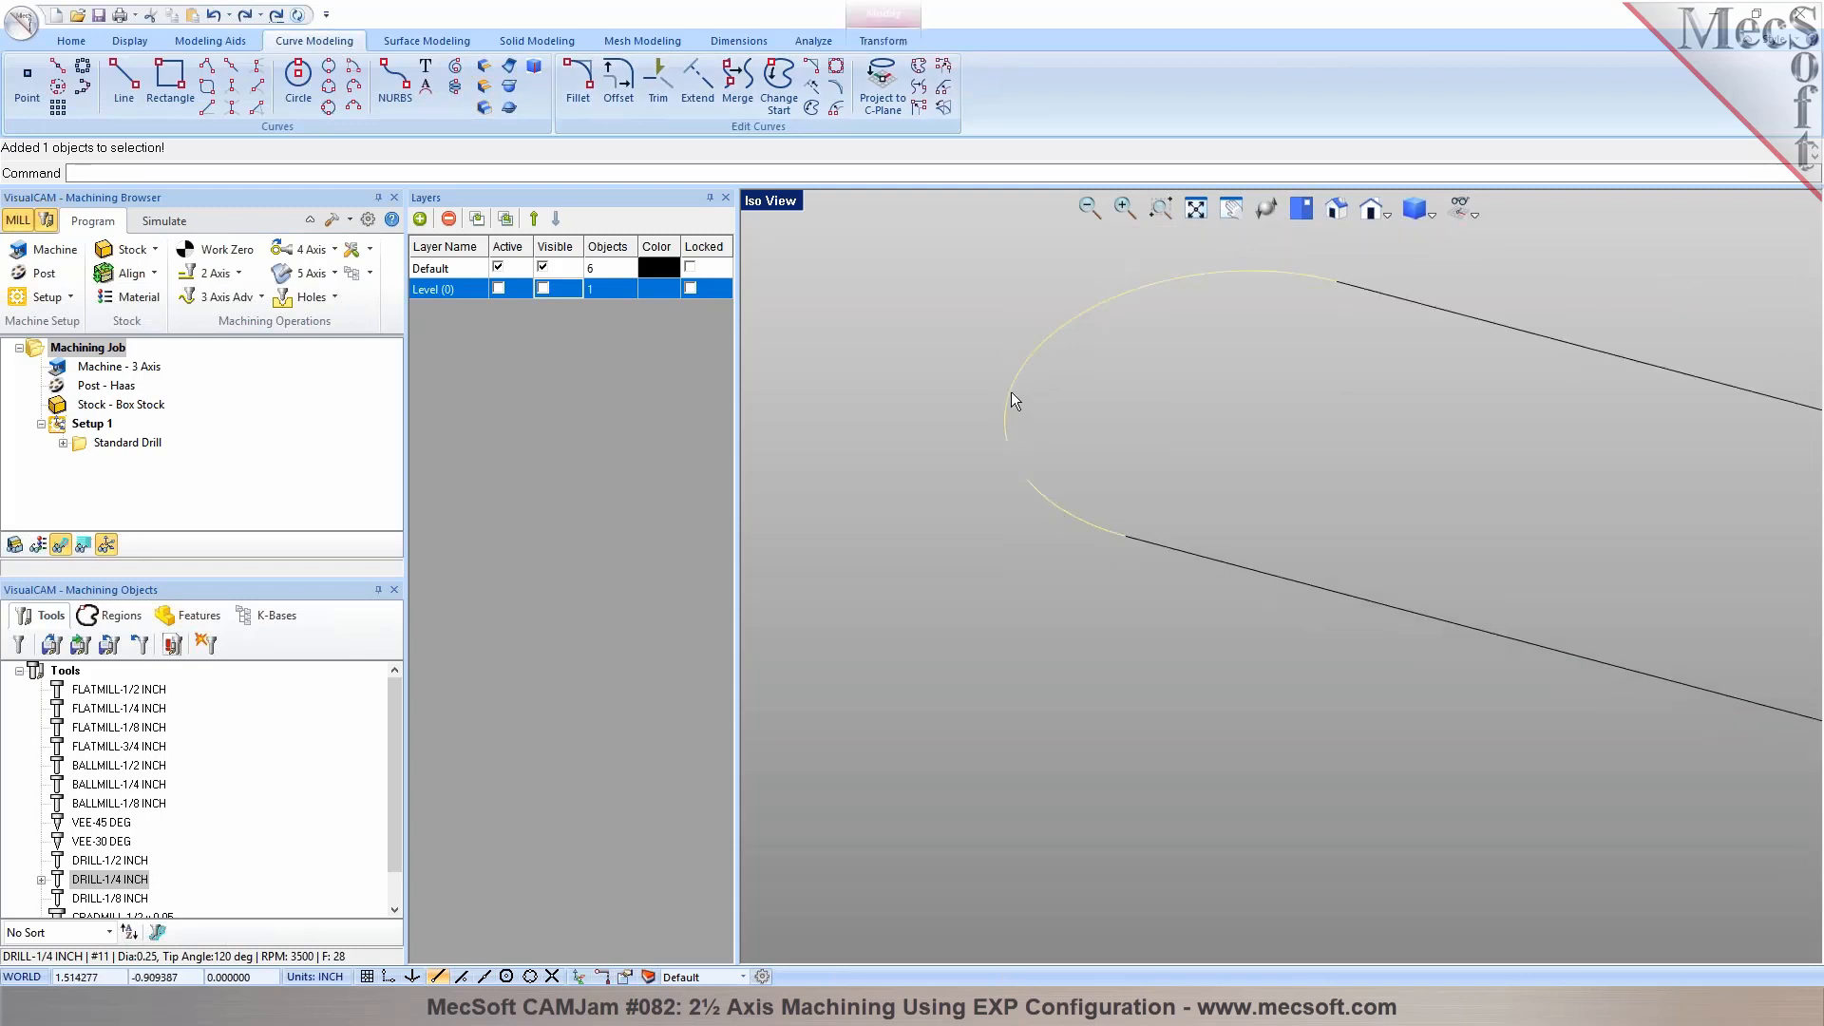
key(Delete)
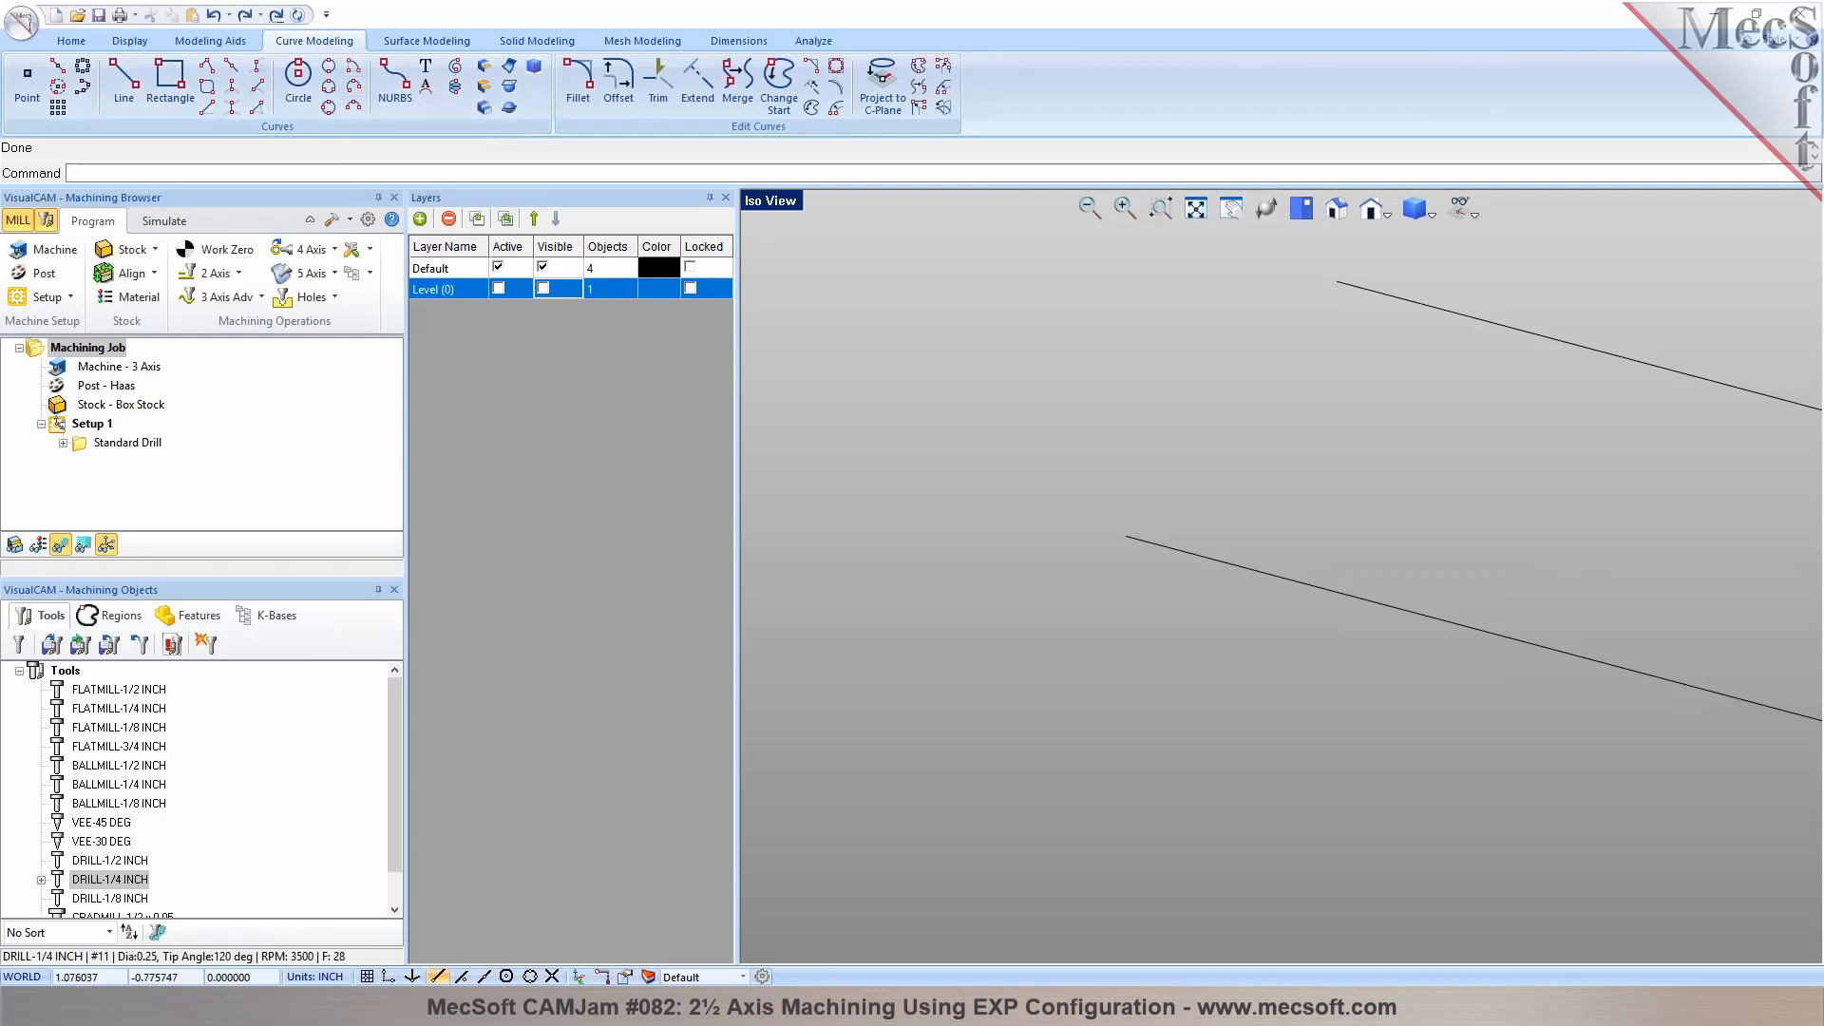
click(212, 18)
click(920, 376)
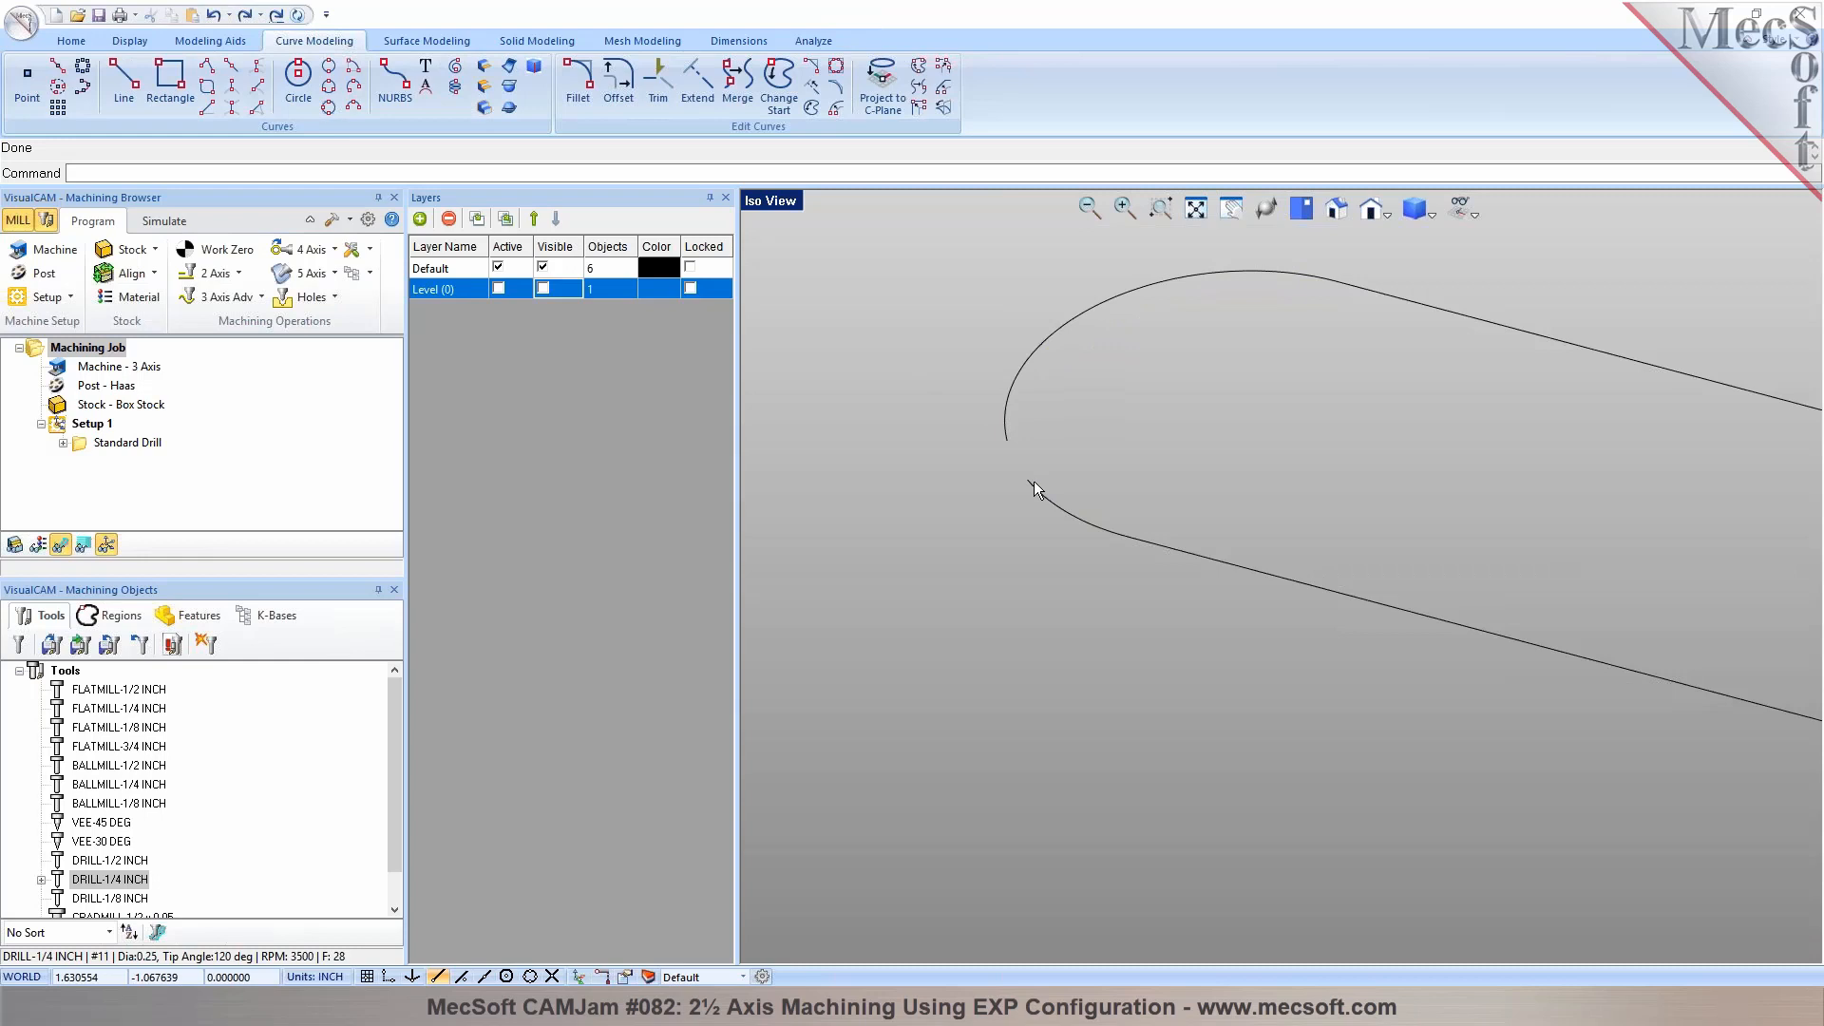
Draw a center-start-angle arc of about 0.295 inch radius, centered on the existing end arc and spanning between the ends of the two long lines
click(354, 66)
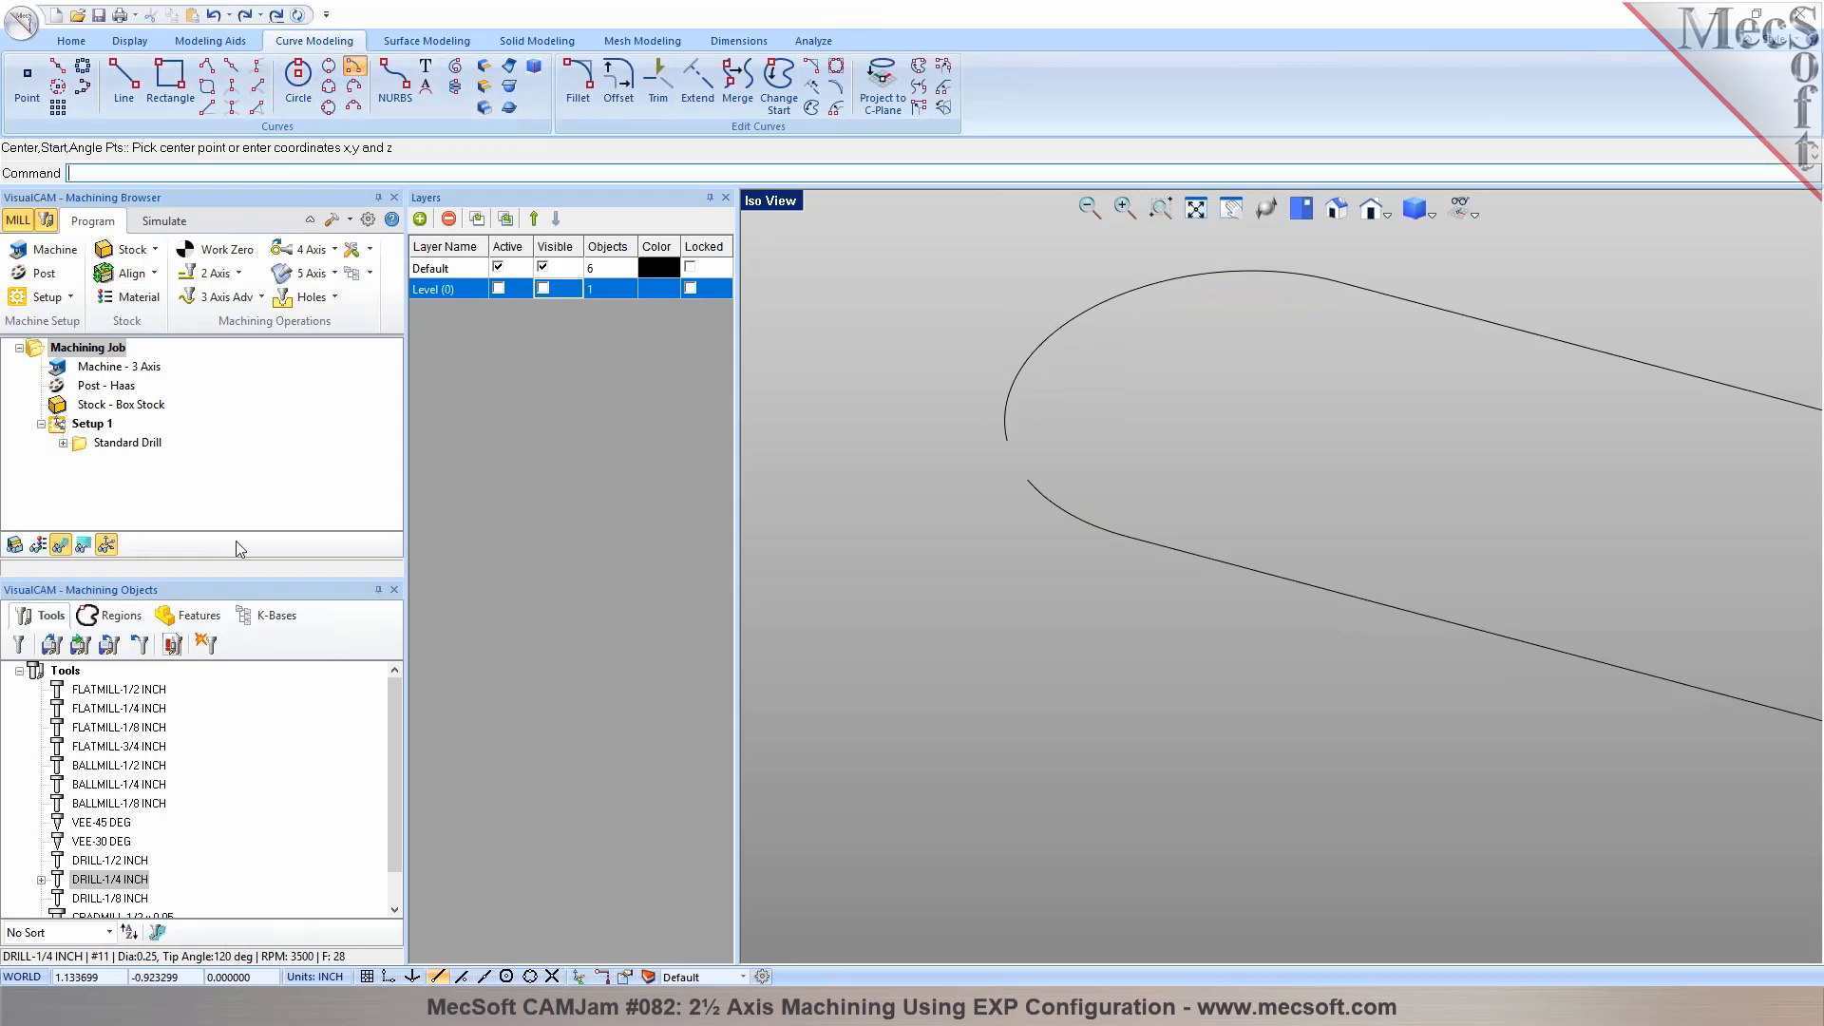
click(506, 977)
click(1051, 504)
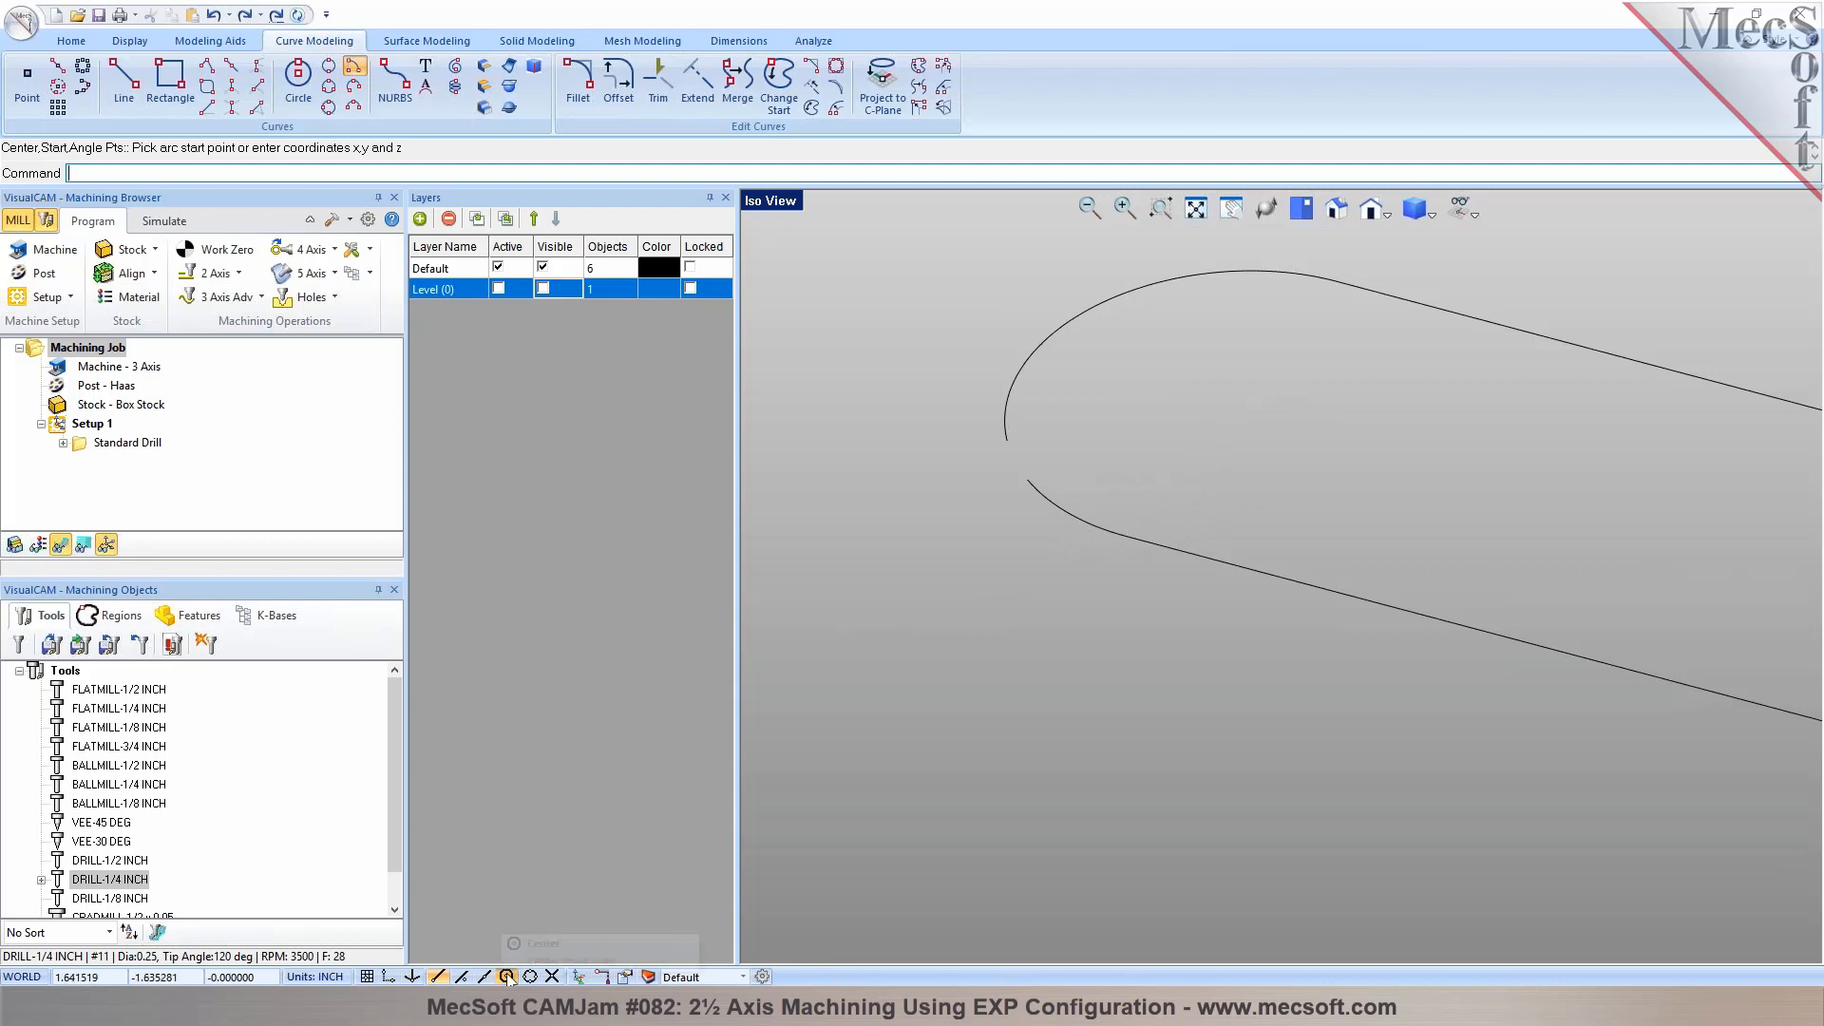
click(1116, 538)
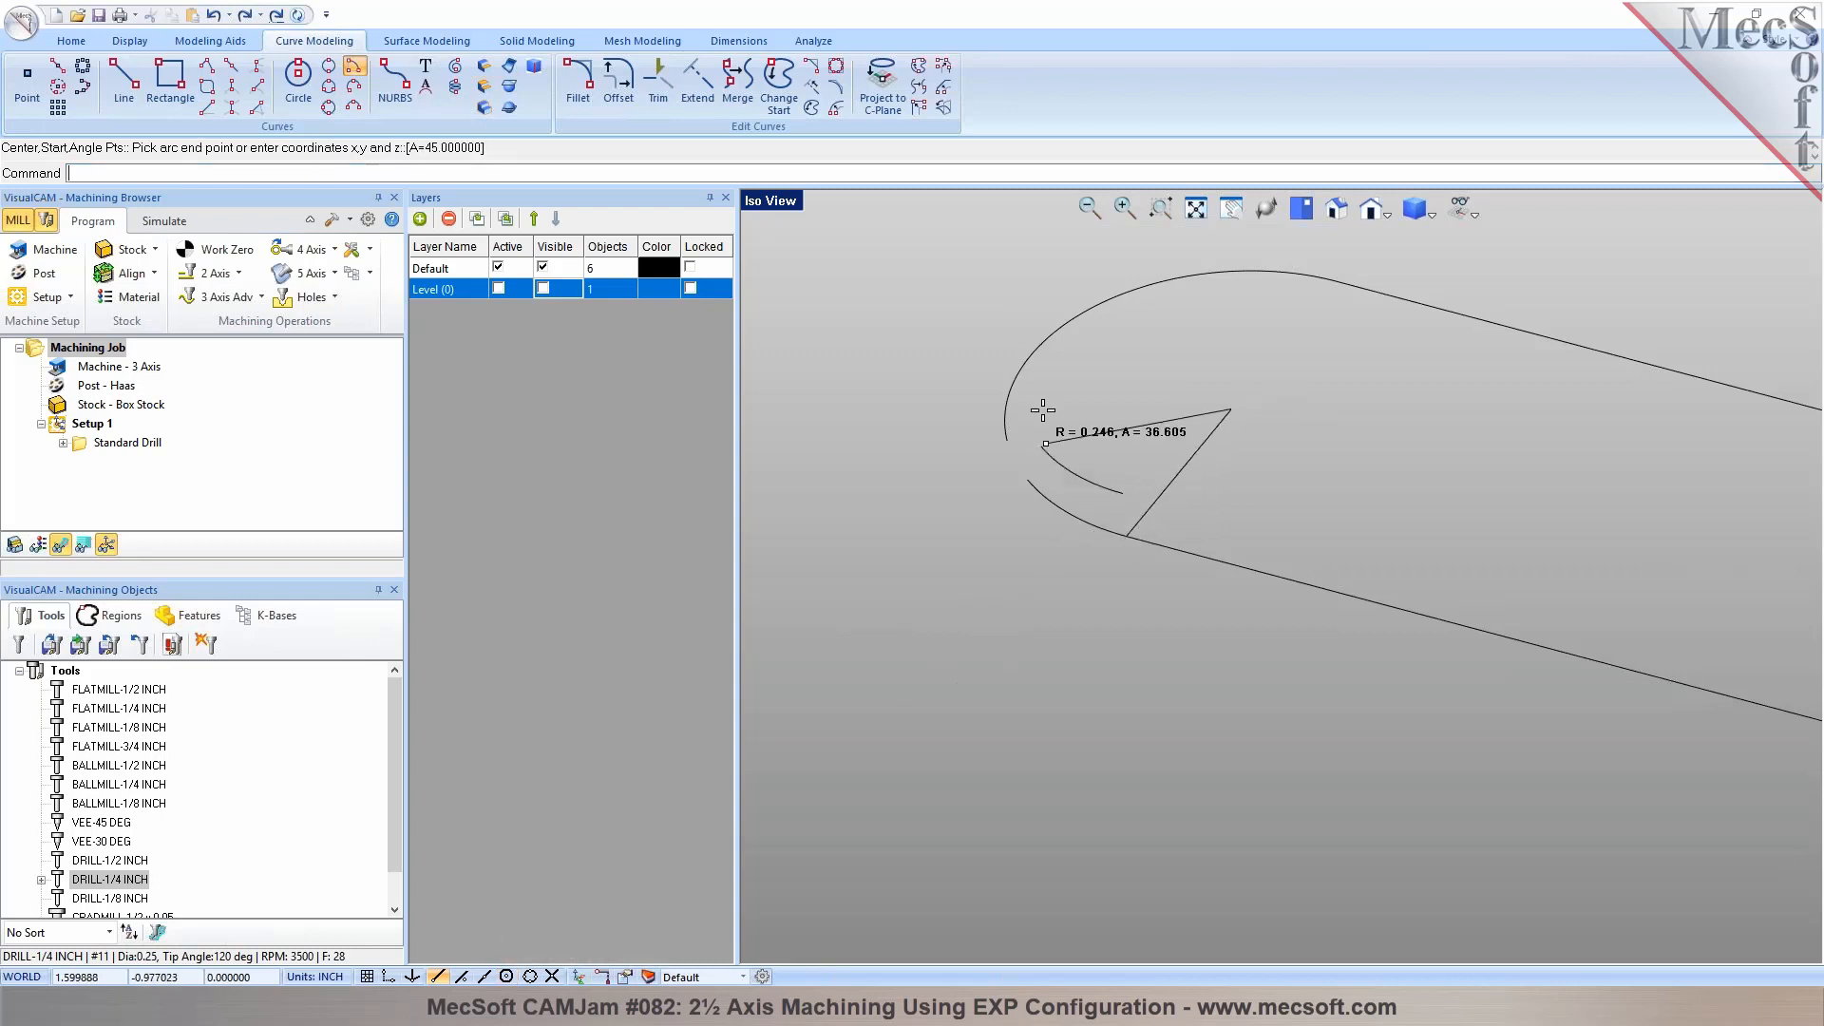
click(1337, 282)
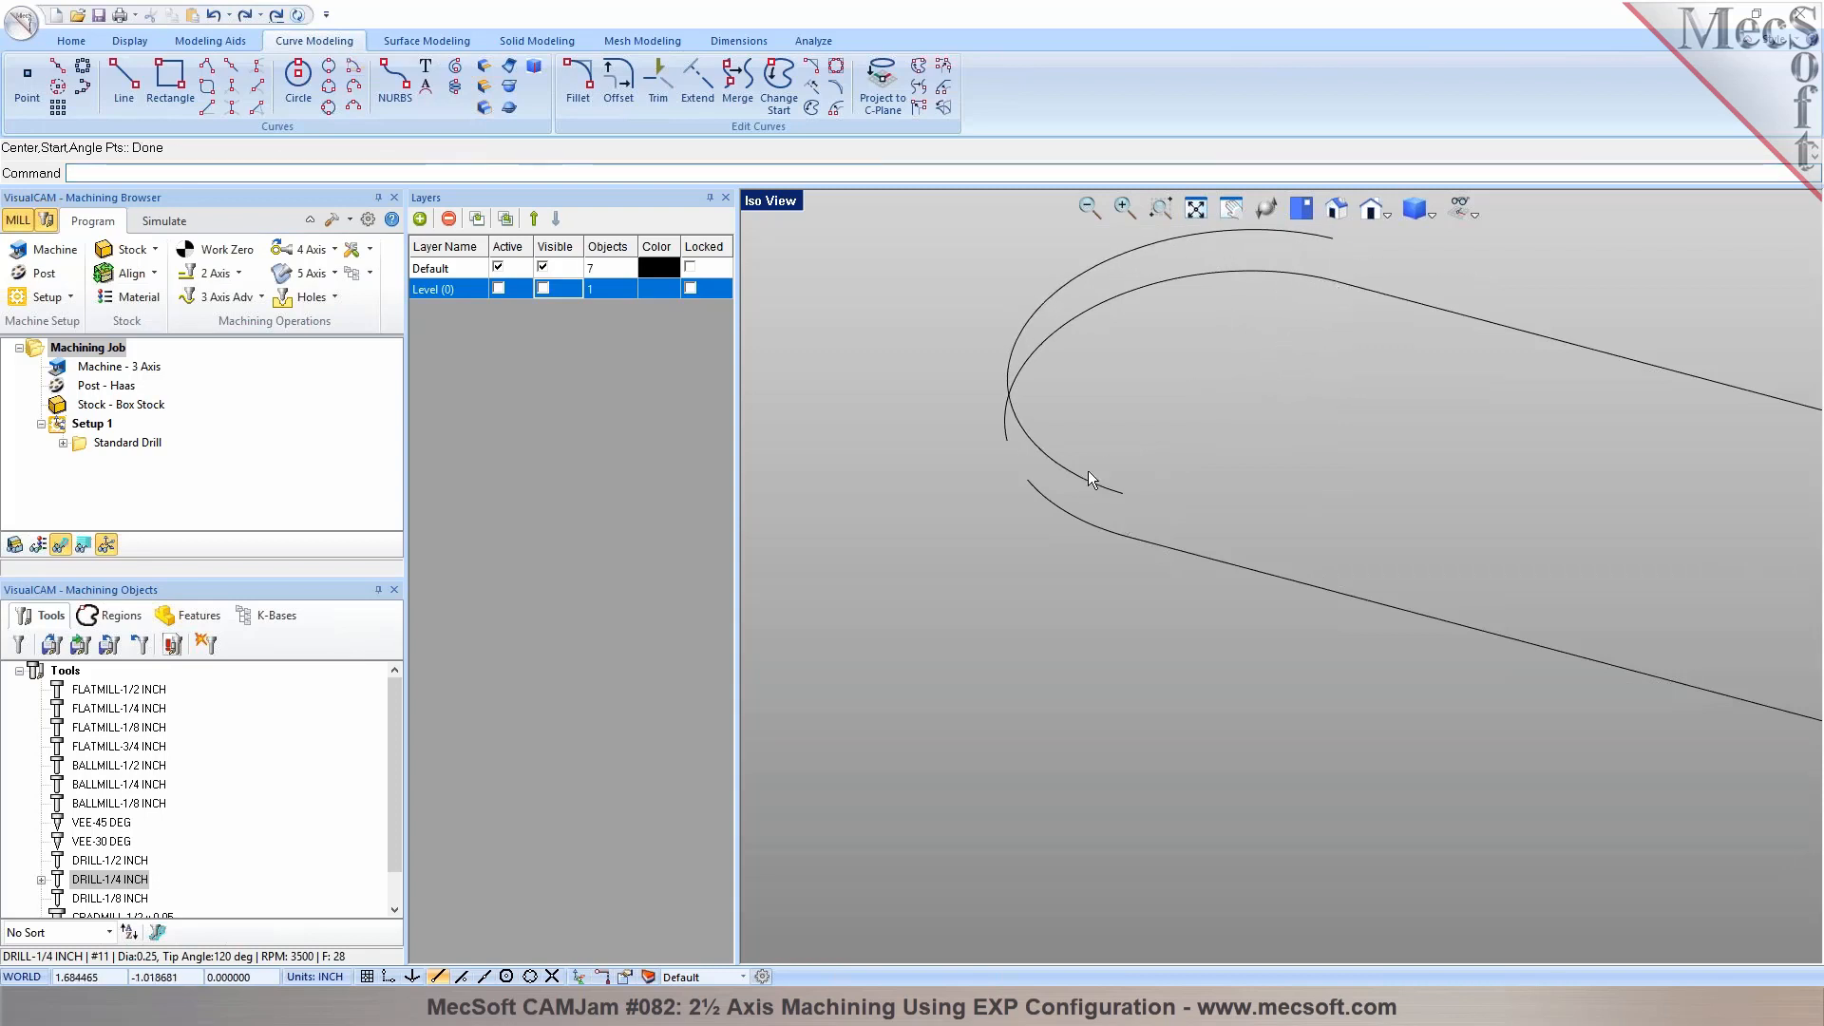
Delete the two broken end arcs and move the new arc so its lower end meets the endpoint of the lower long line
click(1061, 510)
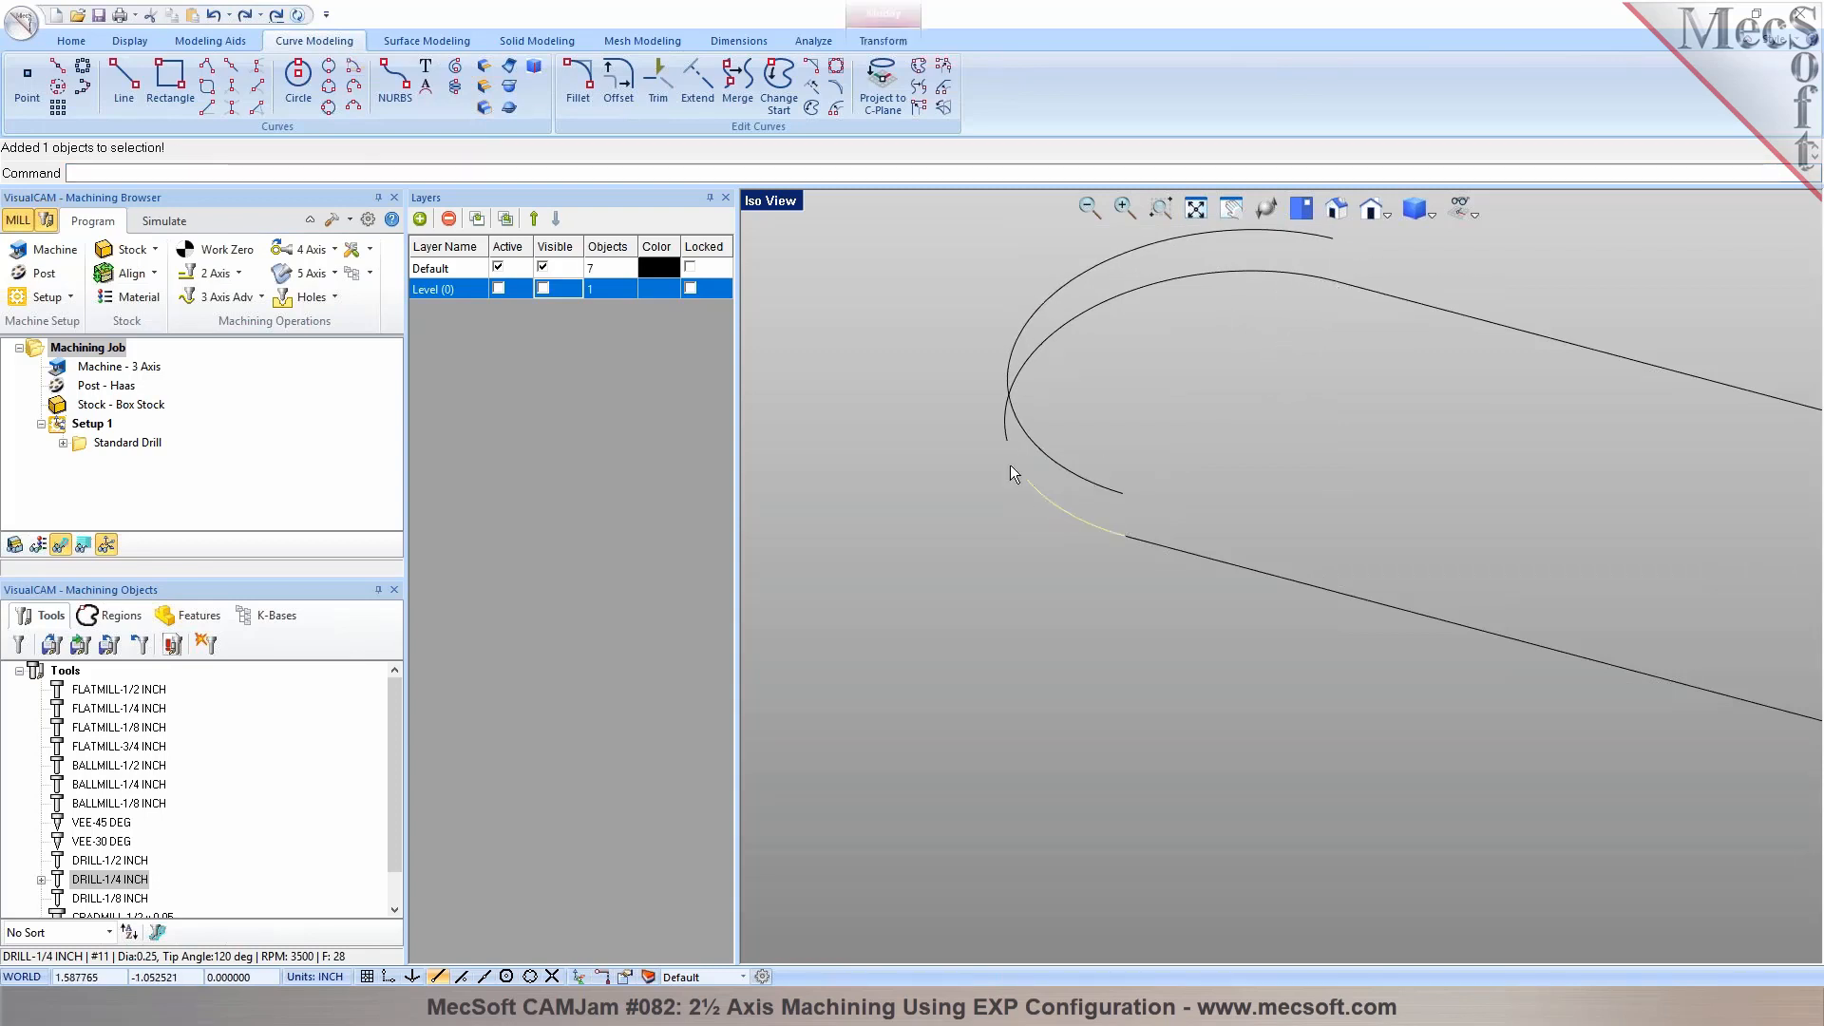
key(Delete)
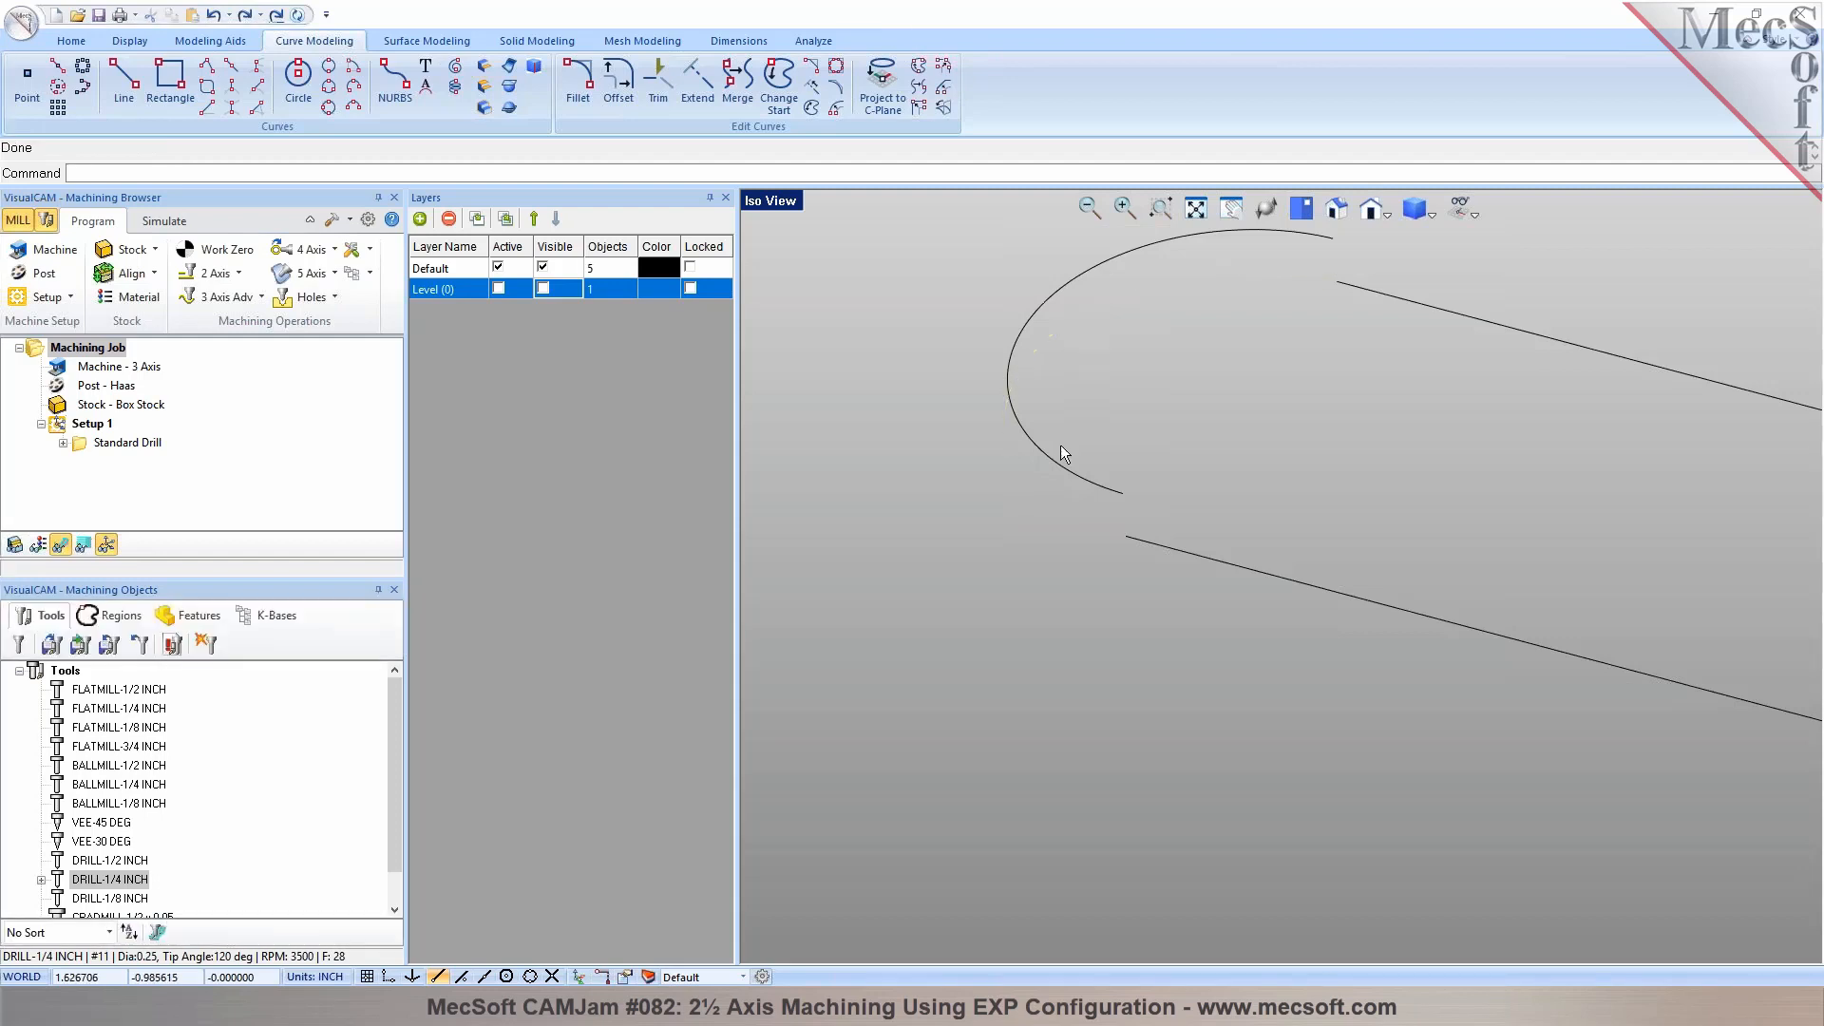
click(1045, 452)
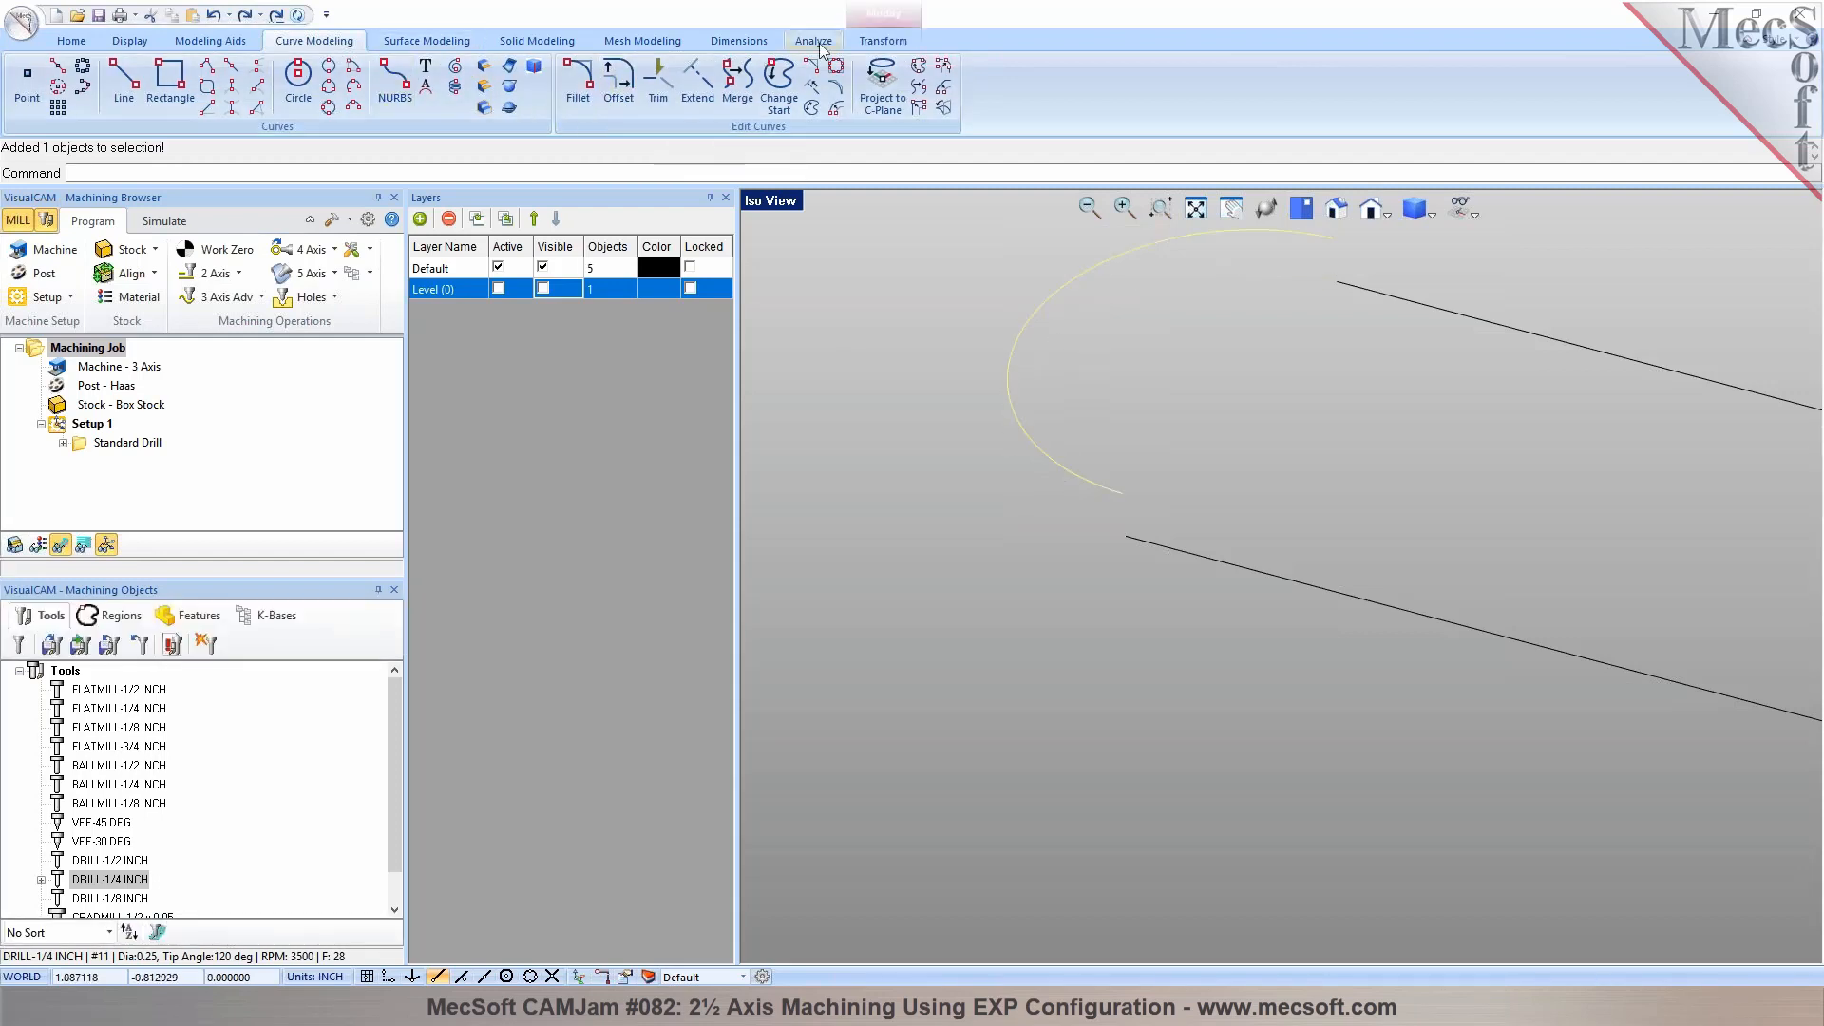
click(883, 41)
click(28, 78)
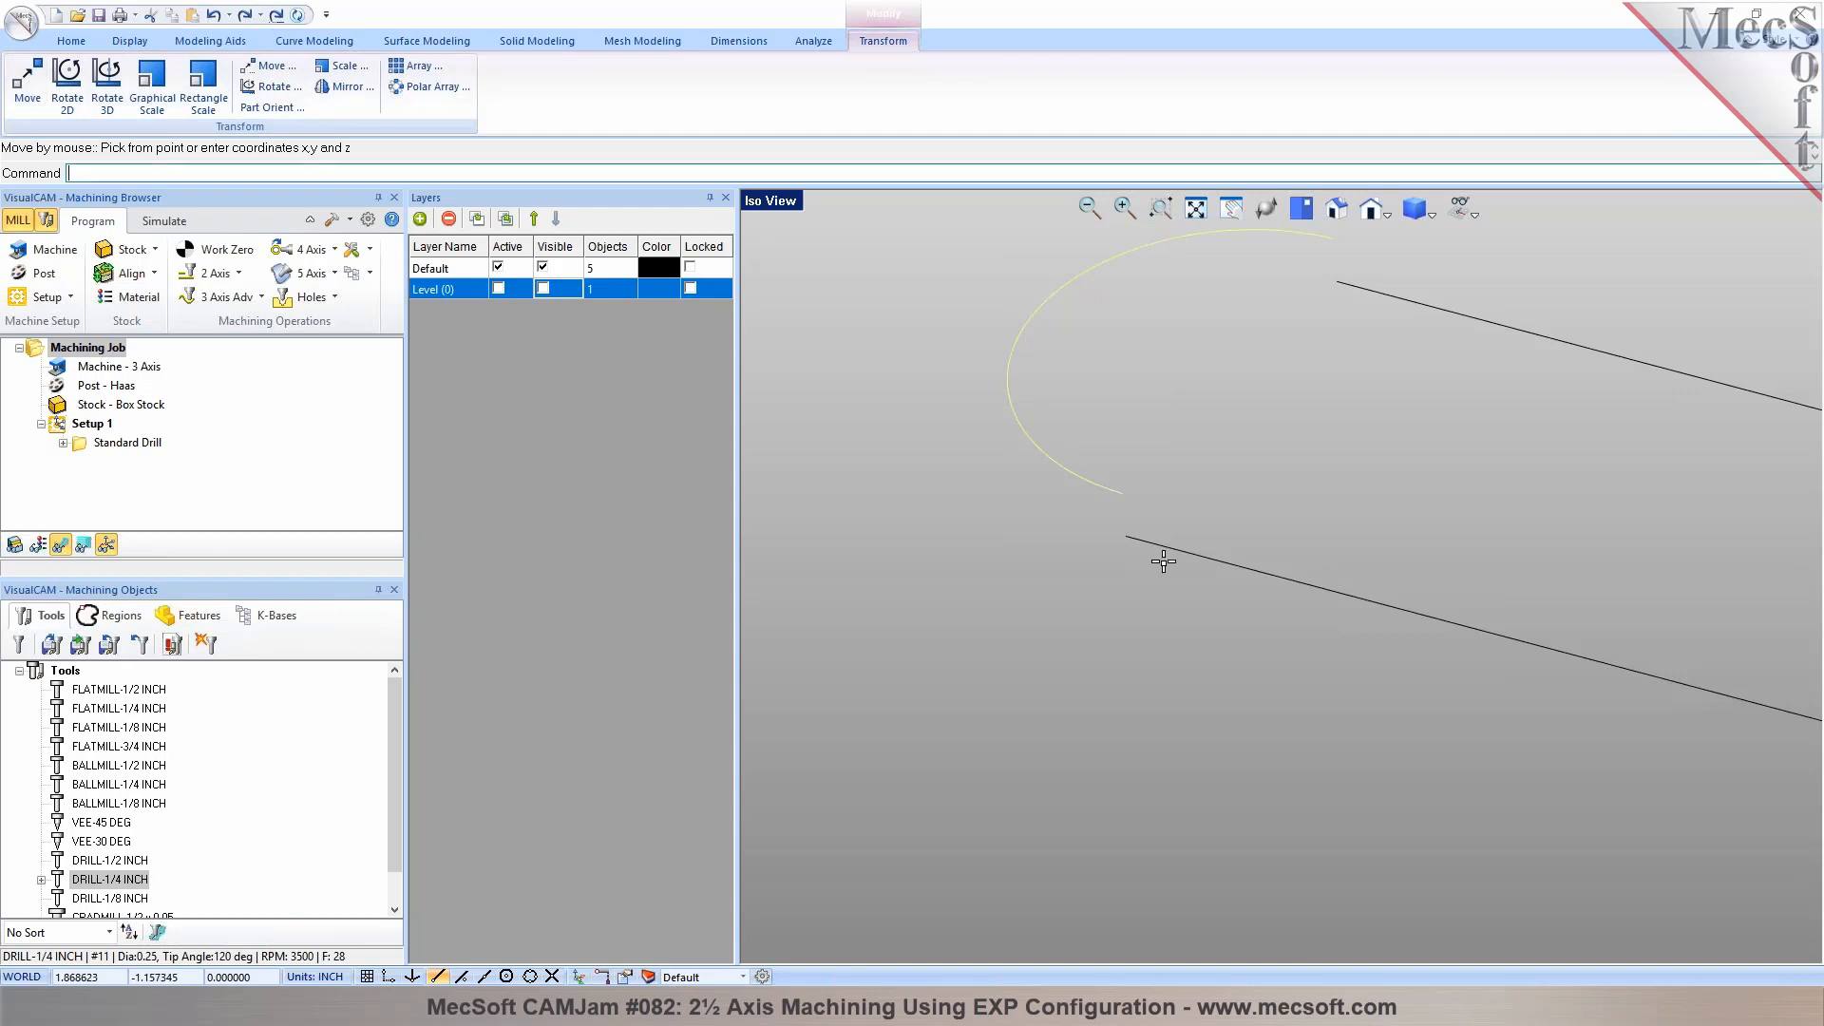
click(1123, 494)
click(1127, 537)
Merge the new end arc with the two long lines of the rear slot outline
drag(1193, 630, 1066, 490)
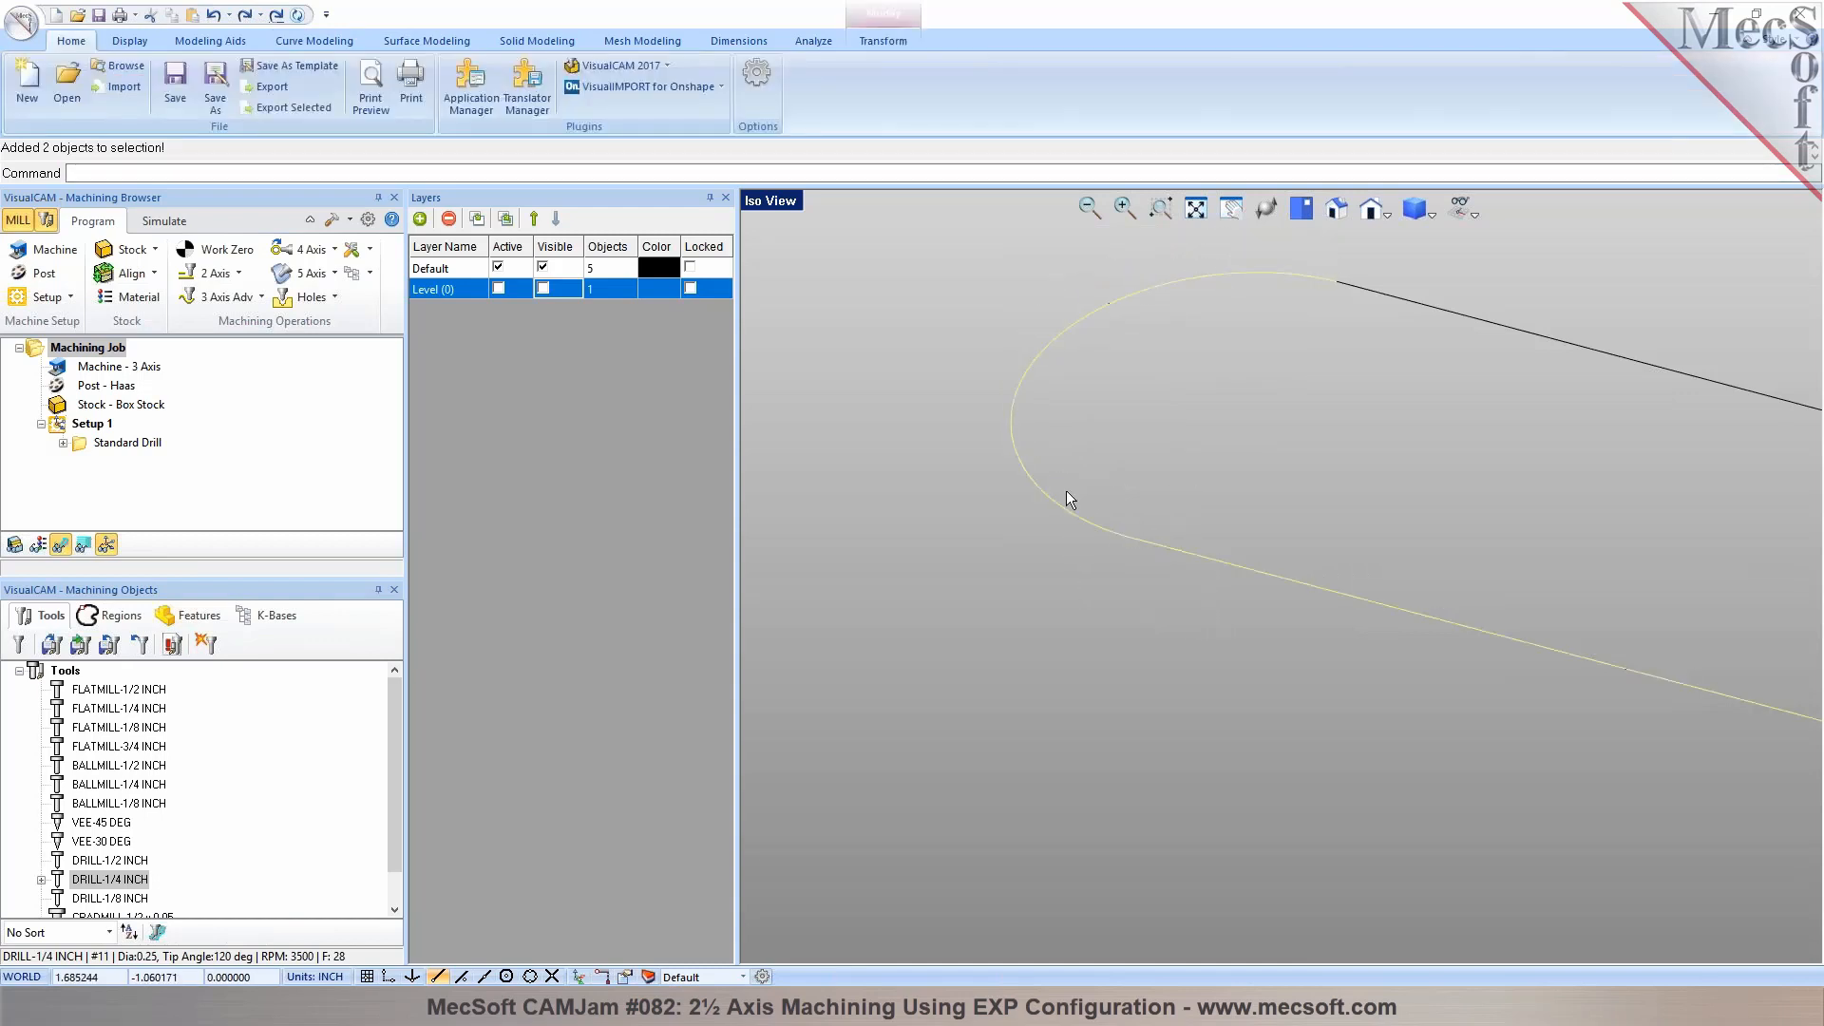
scroll(1047, 395, down, 5)
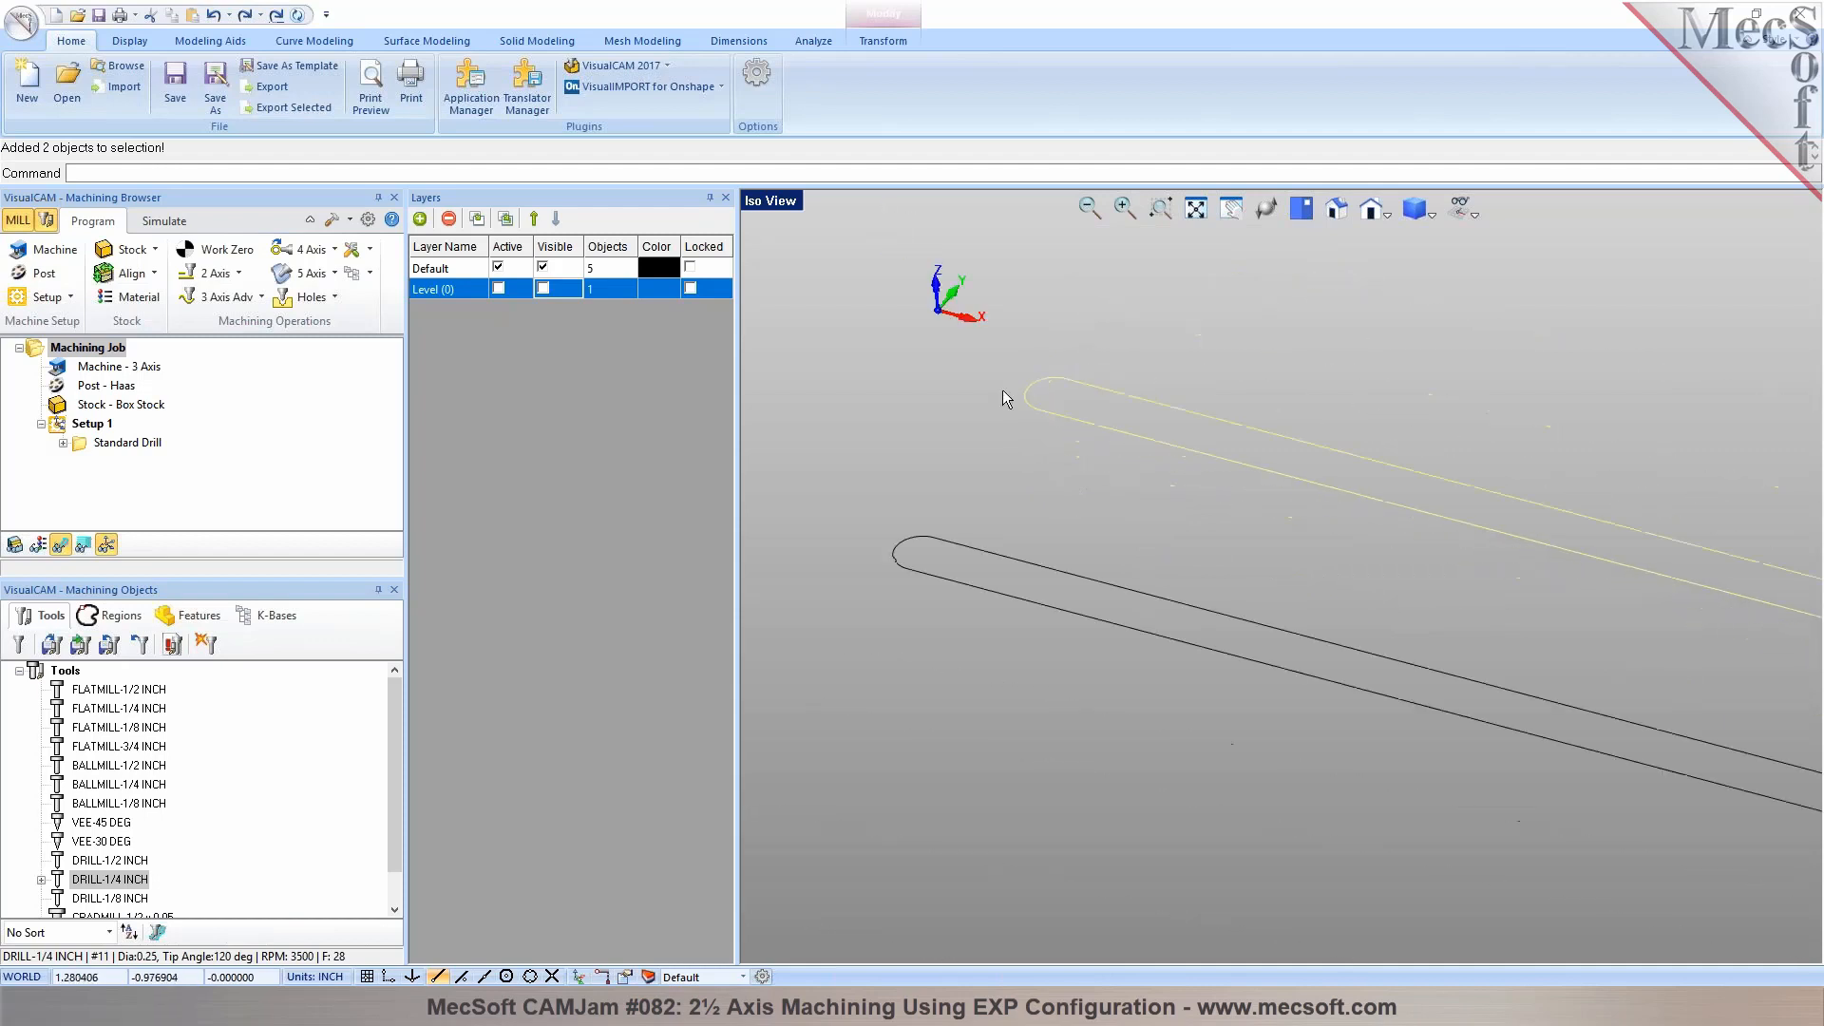
scroll(994, 384, down, 2)
scroll(1503, 499, up, 8)
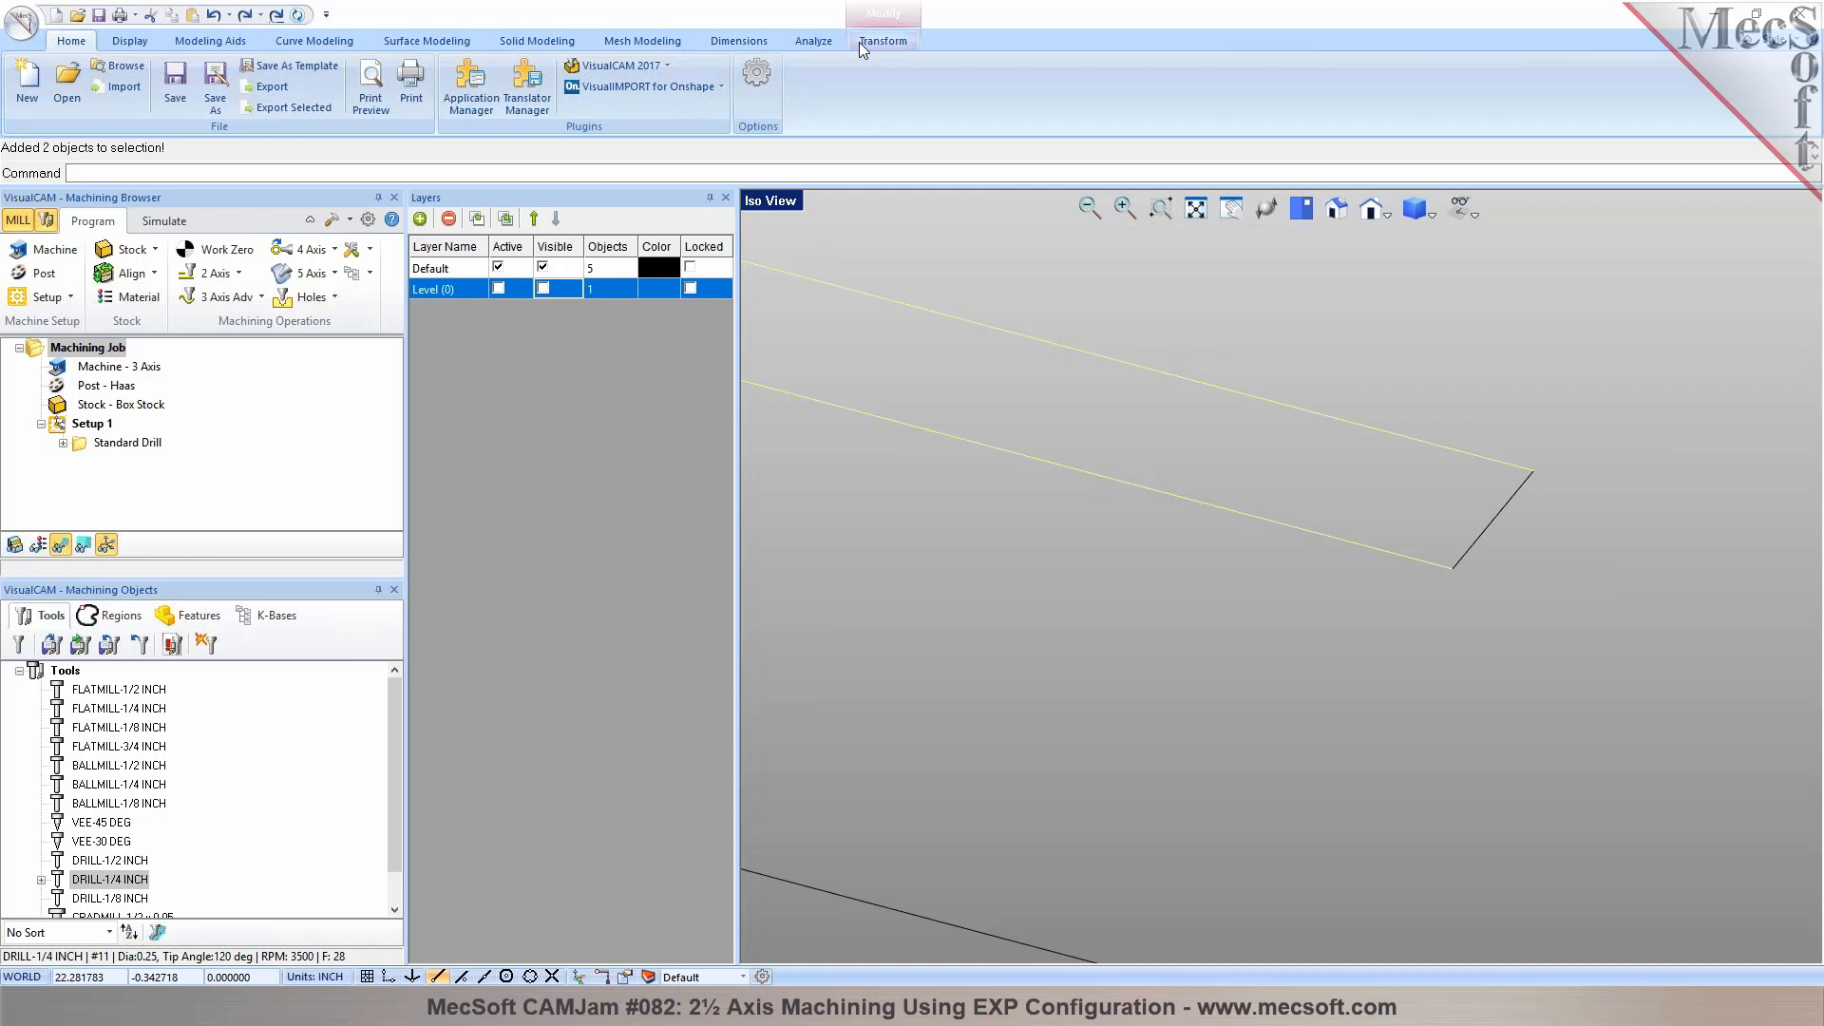
click(309, 43)
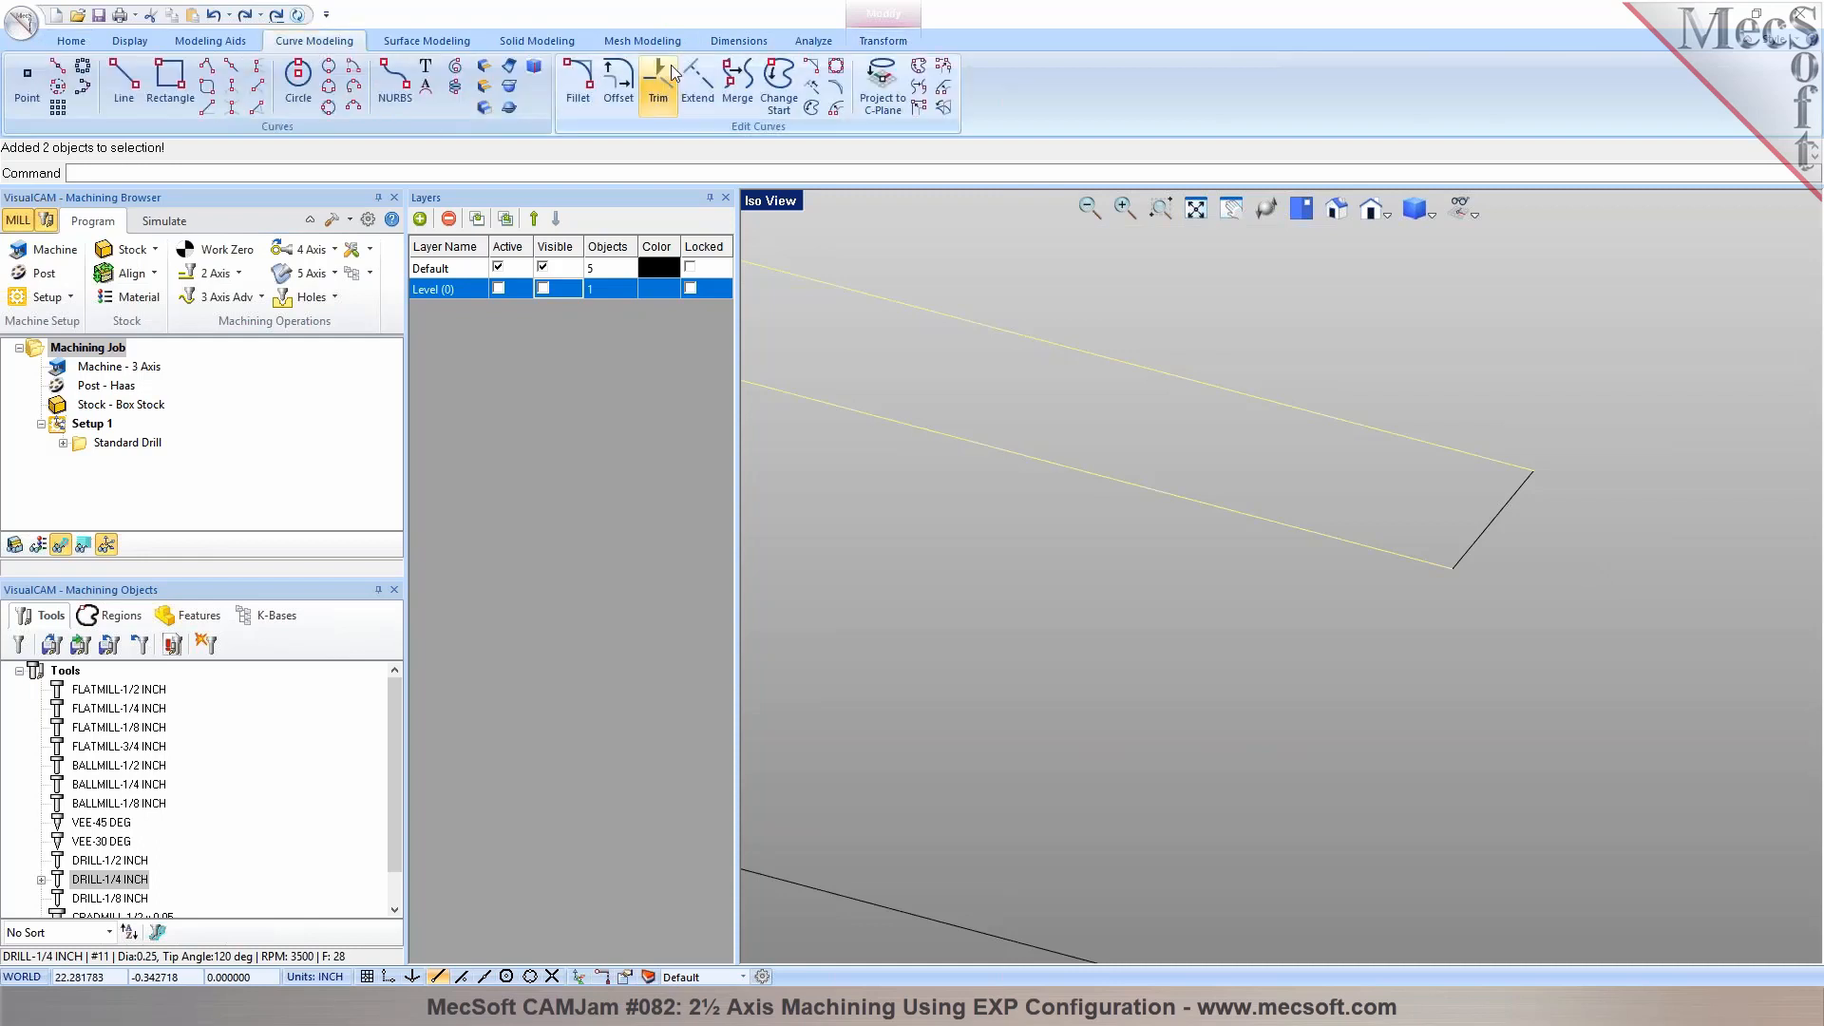
click(737, 84)
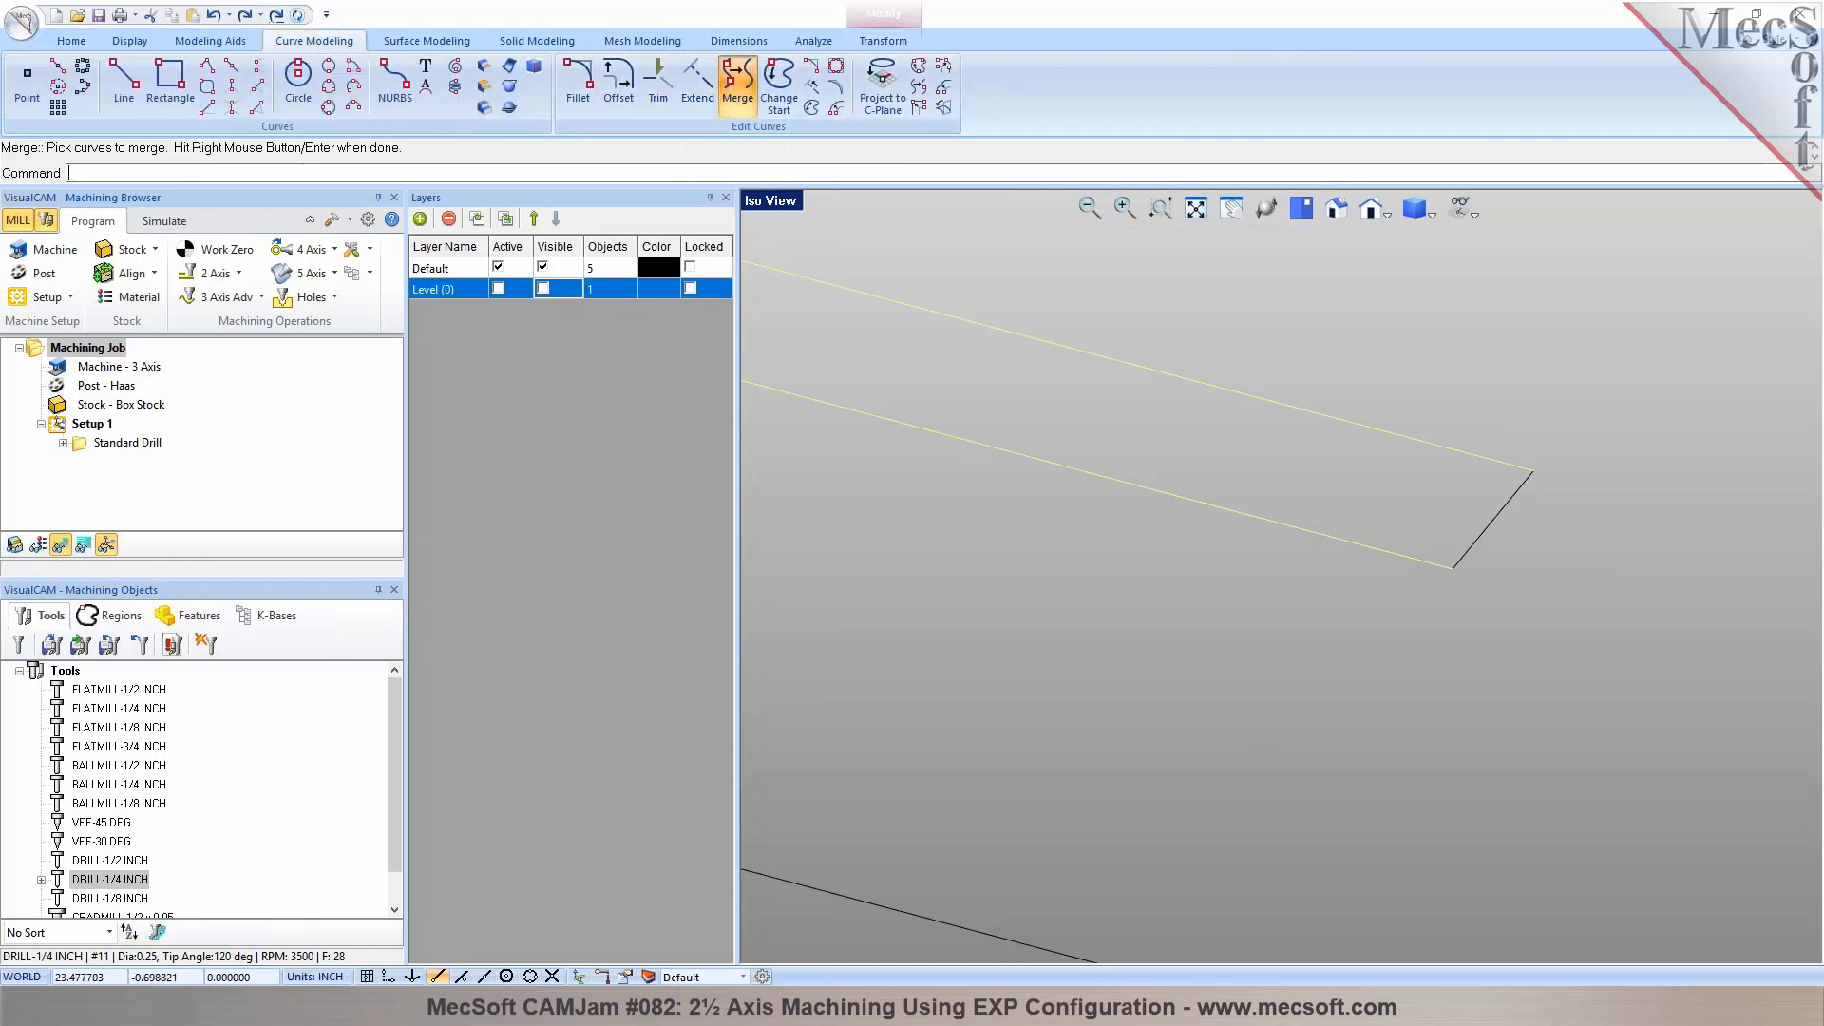
Copy the merged rear slot outline from its end corner at (25.25, -0.454724, -0.07) to the front slot's matching corner at (25.25, -3.45472, -0.07)
click(1083, 459)
scroll(1435, 418, down, 3)
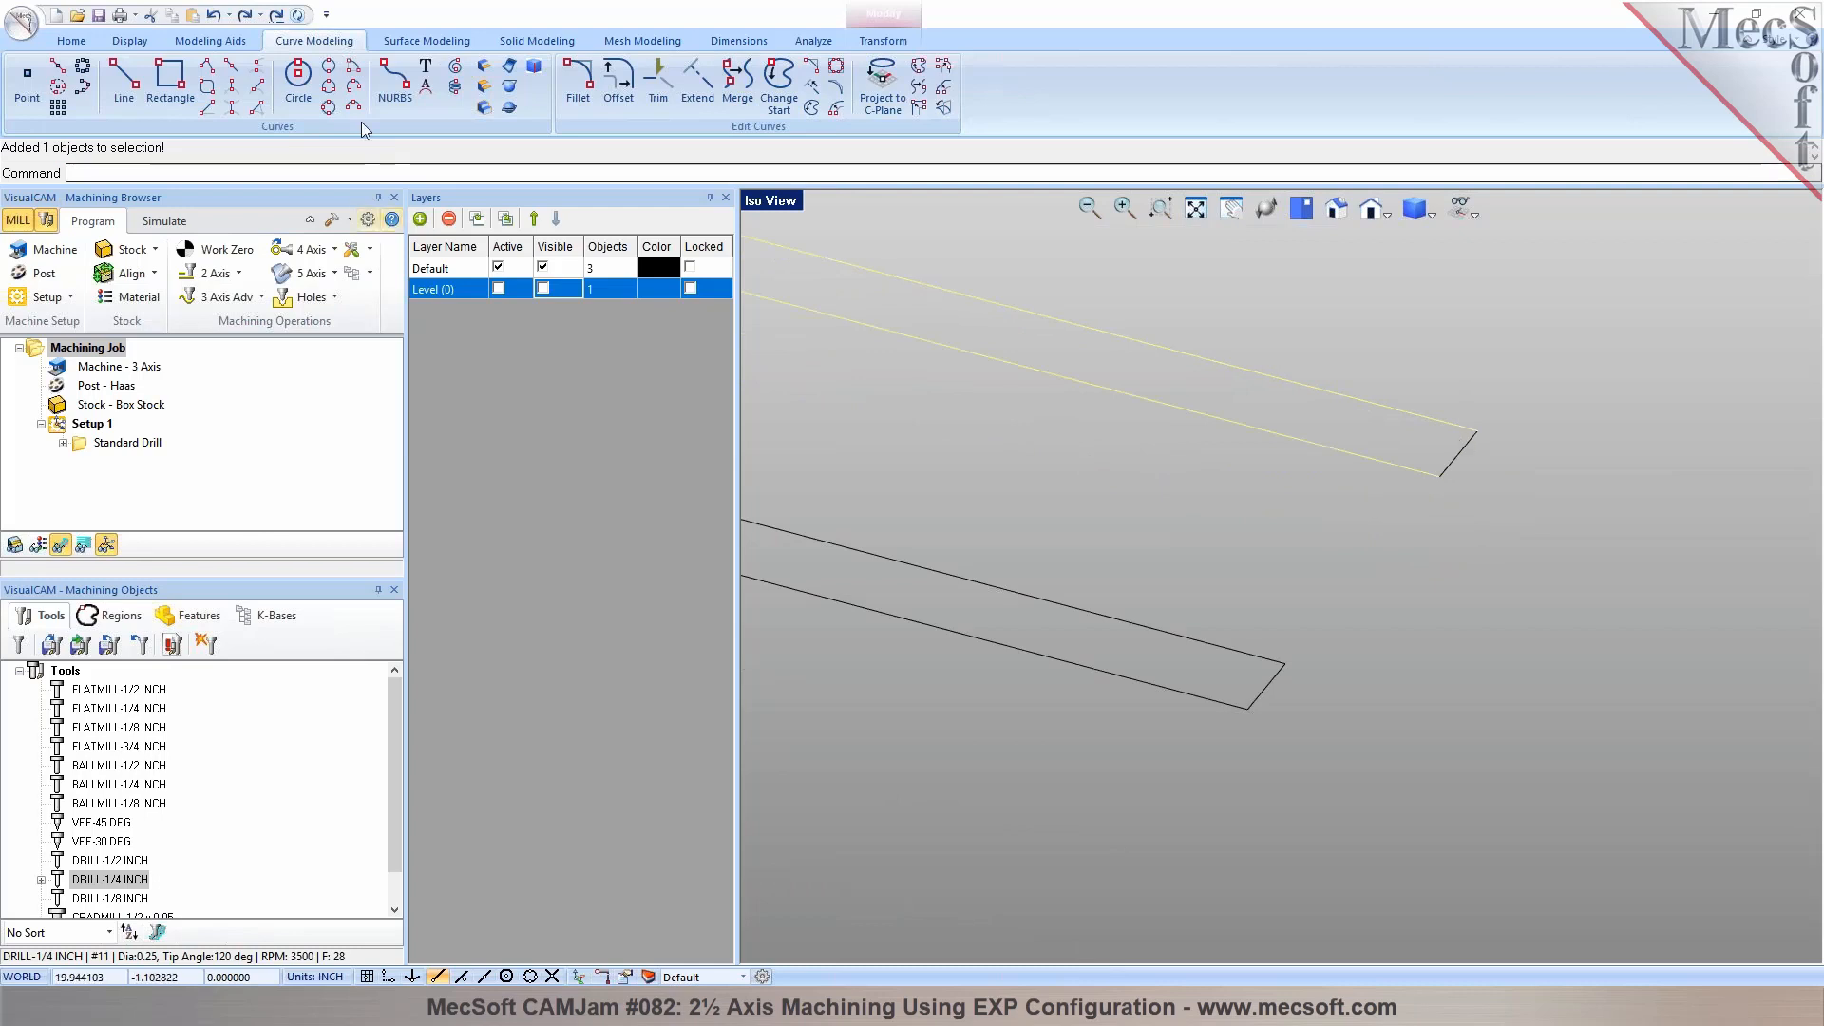
click(884, 41)
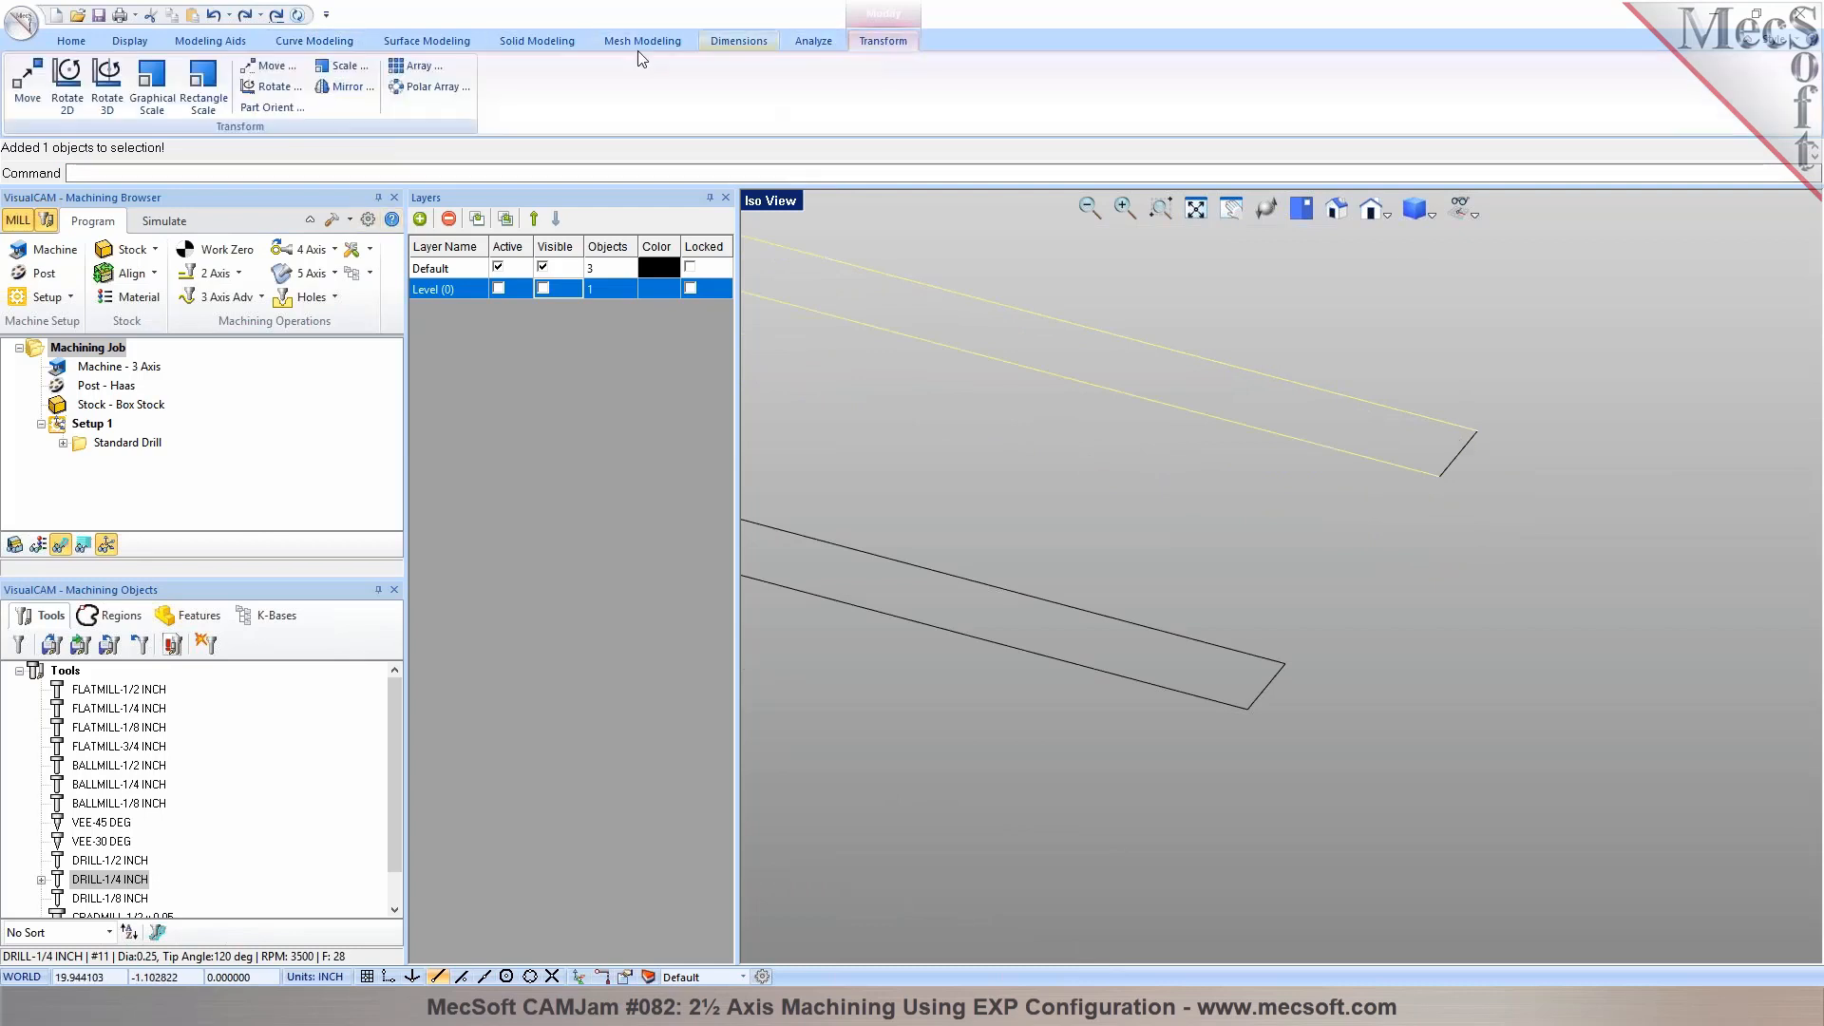
click(271, 66)
click(152, 342)
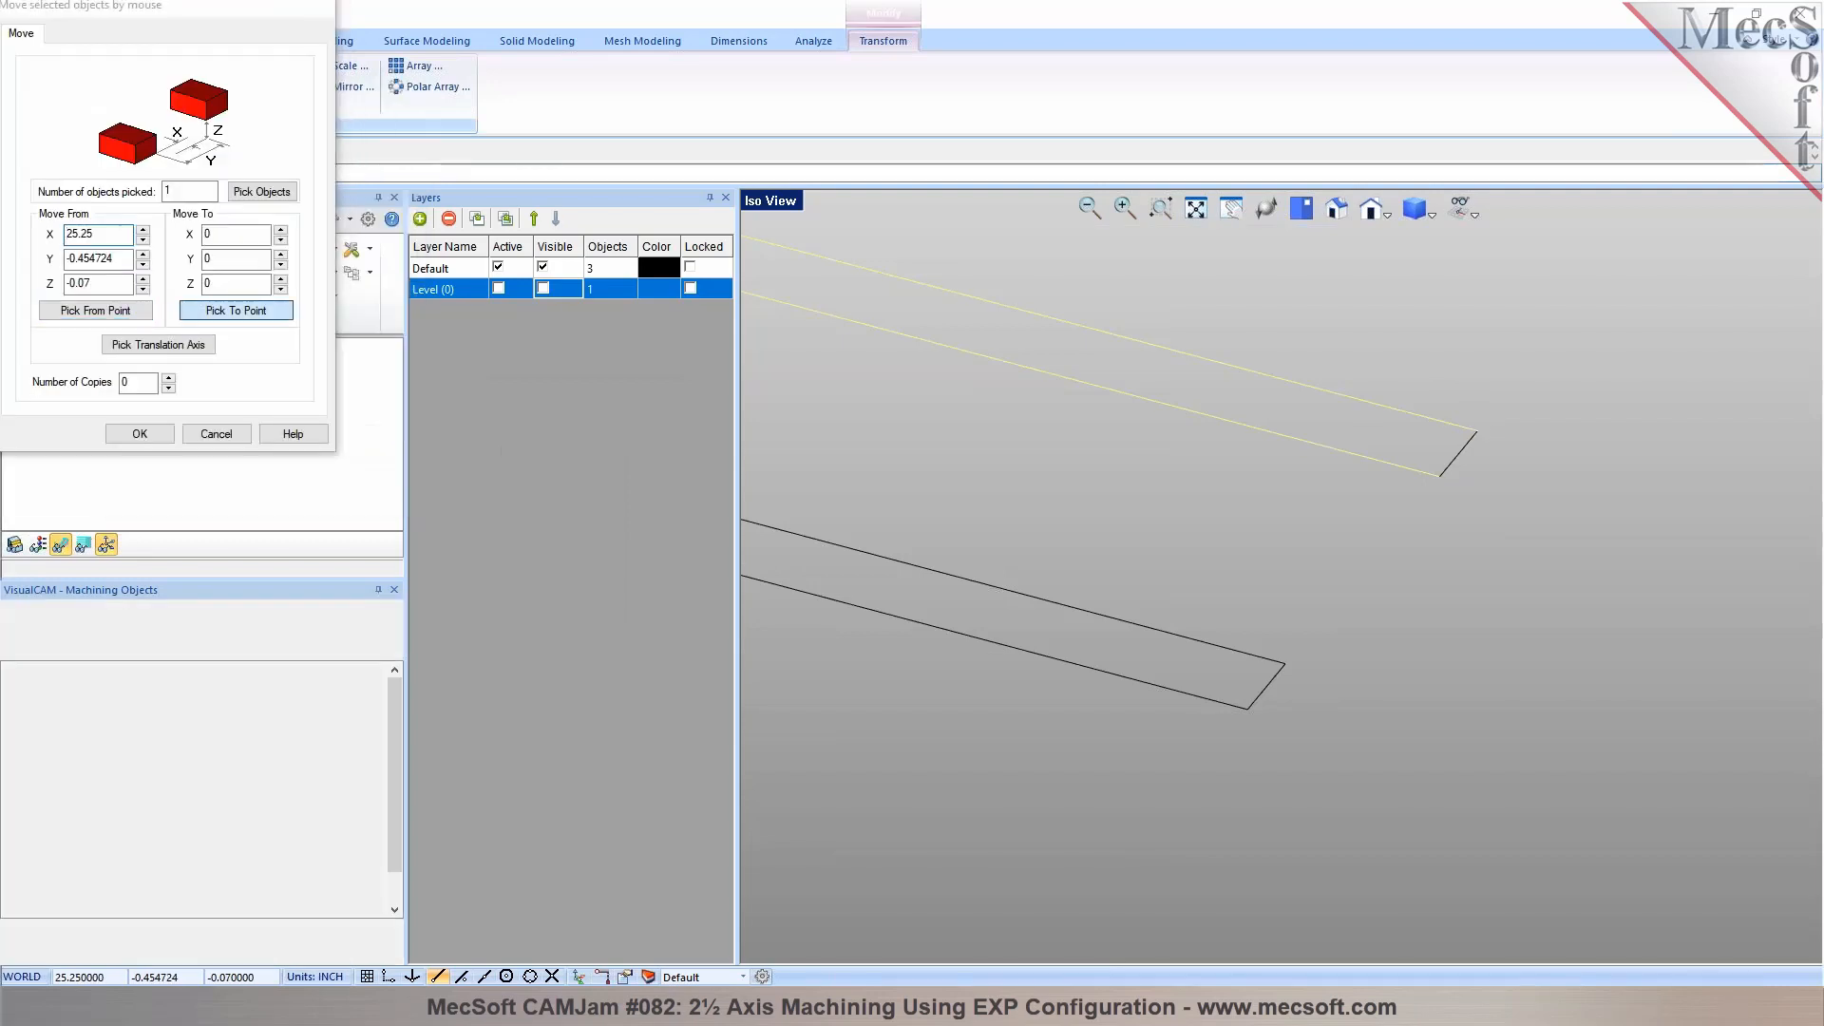
click(236, 310)
click(1284, 664)
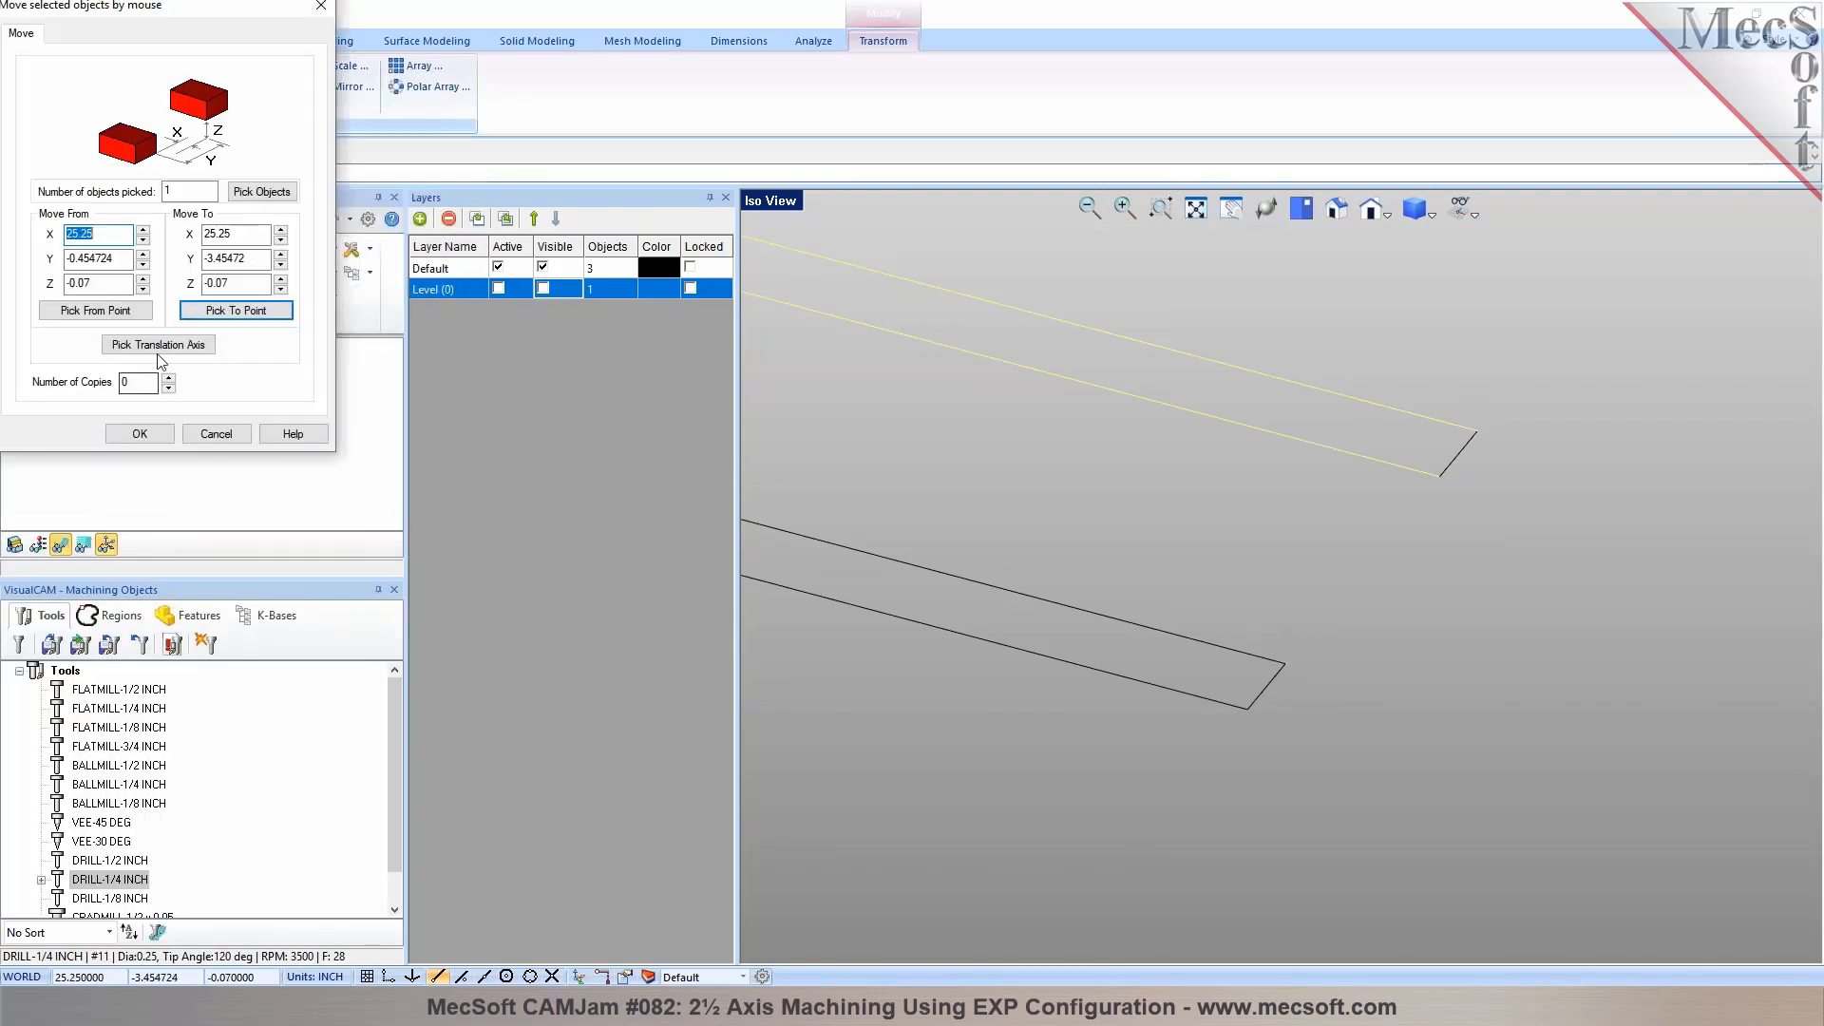
click(142, 437)
key(Escape)
Delete the old closed front slot outline and the short end line of the rear slot, leaving both outlines open at the plate's edge
click(1267, 686)
key(Delete)
scroll(1537, 581, down, 4)
click(1501, 535)
key(Escape)
scroll(1508, 665, down, 2)
click(1508, 585)
key(Delete)
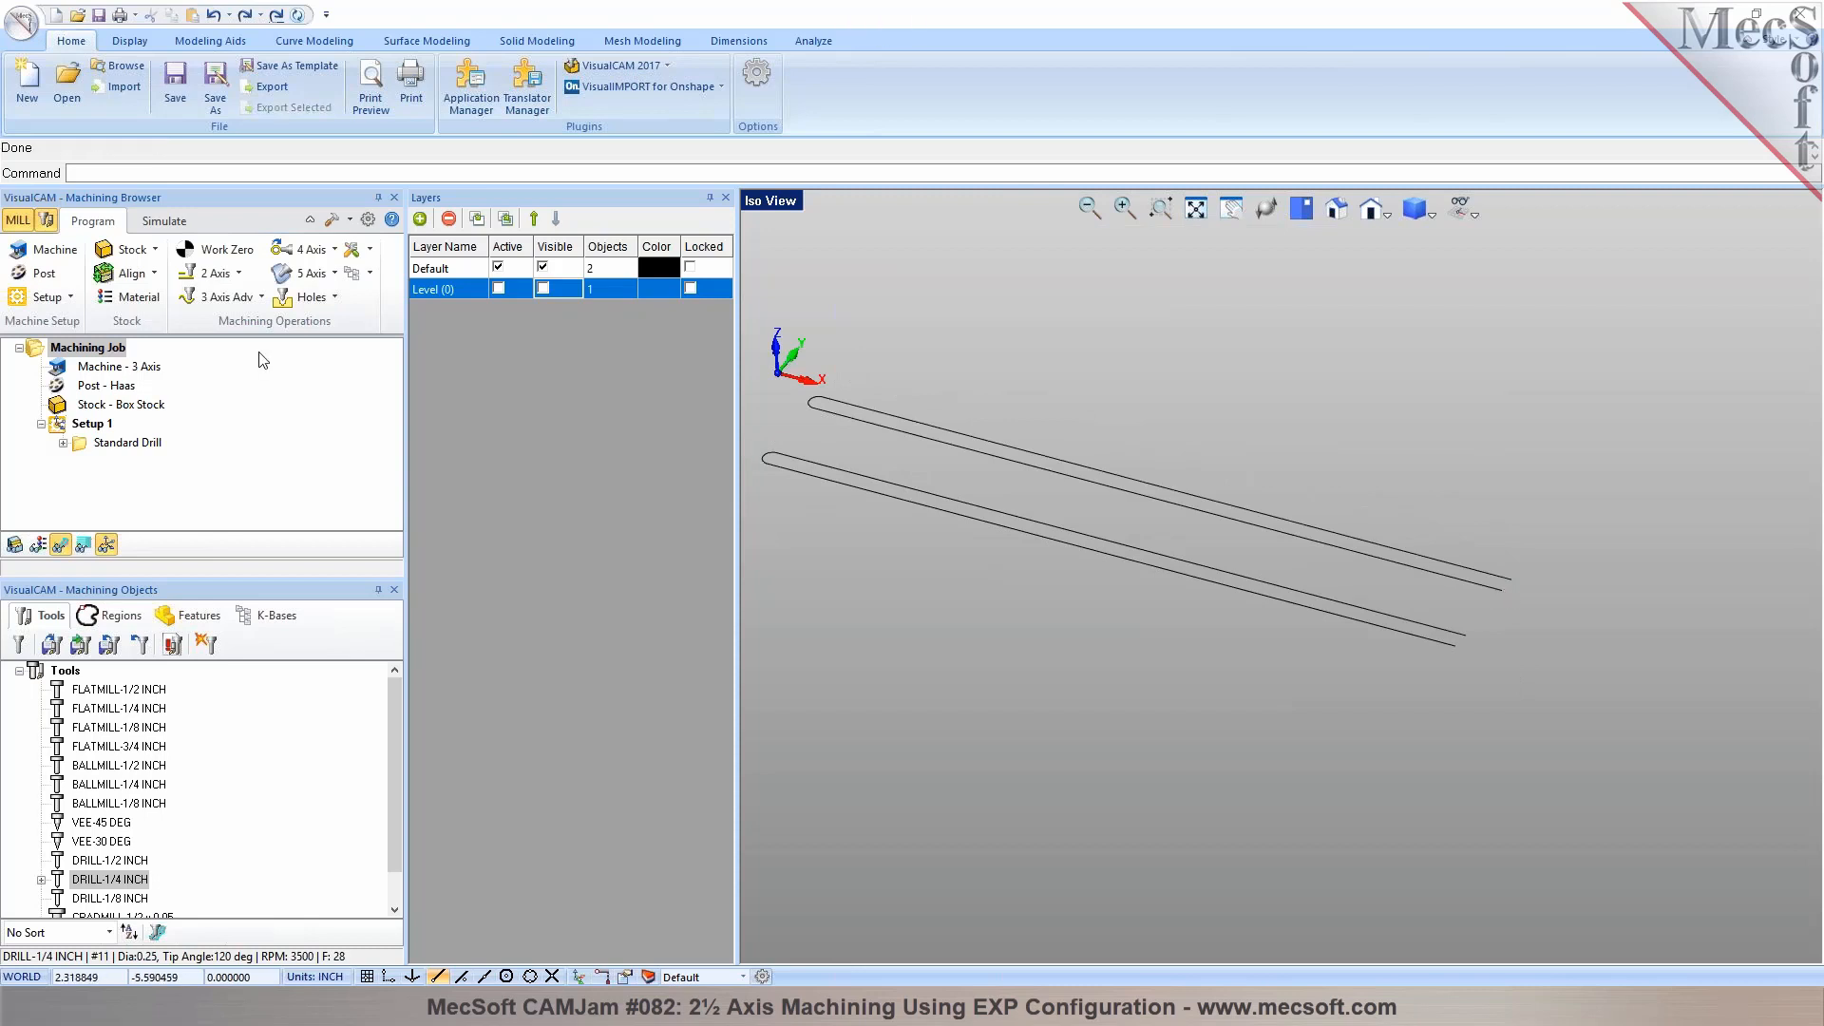
Make the Level (0) layer containing the plate model visible
click(543, 288)
scroll(768, 456, up, 5)
scroll(845, 476, down, 5)
scroll(815, 476, up, 5)
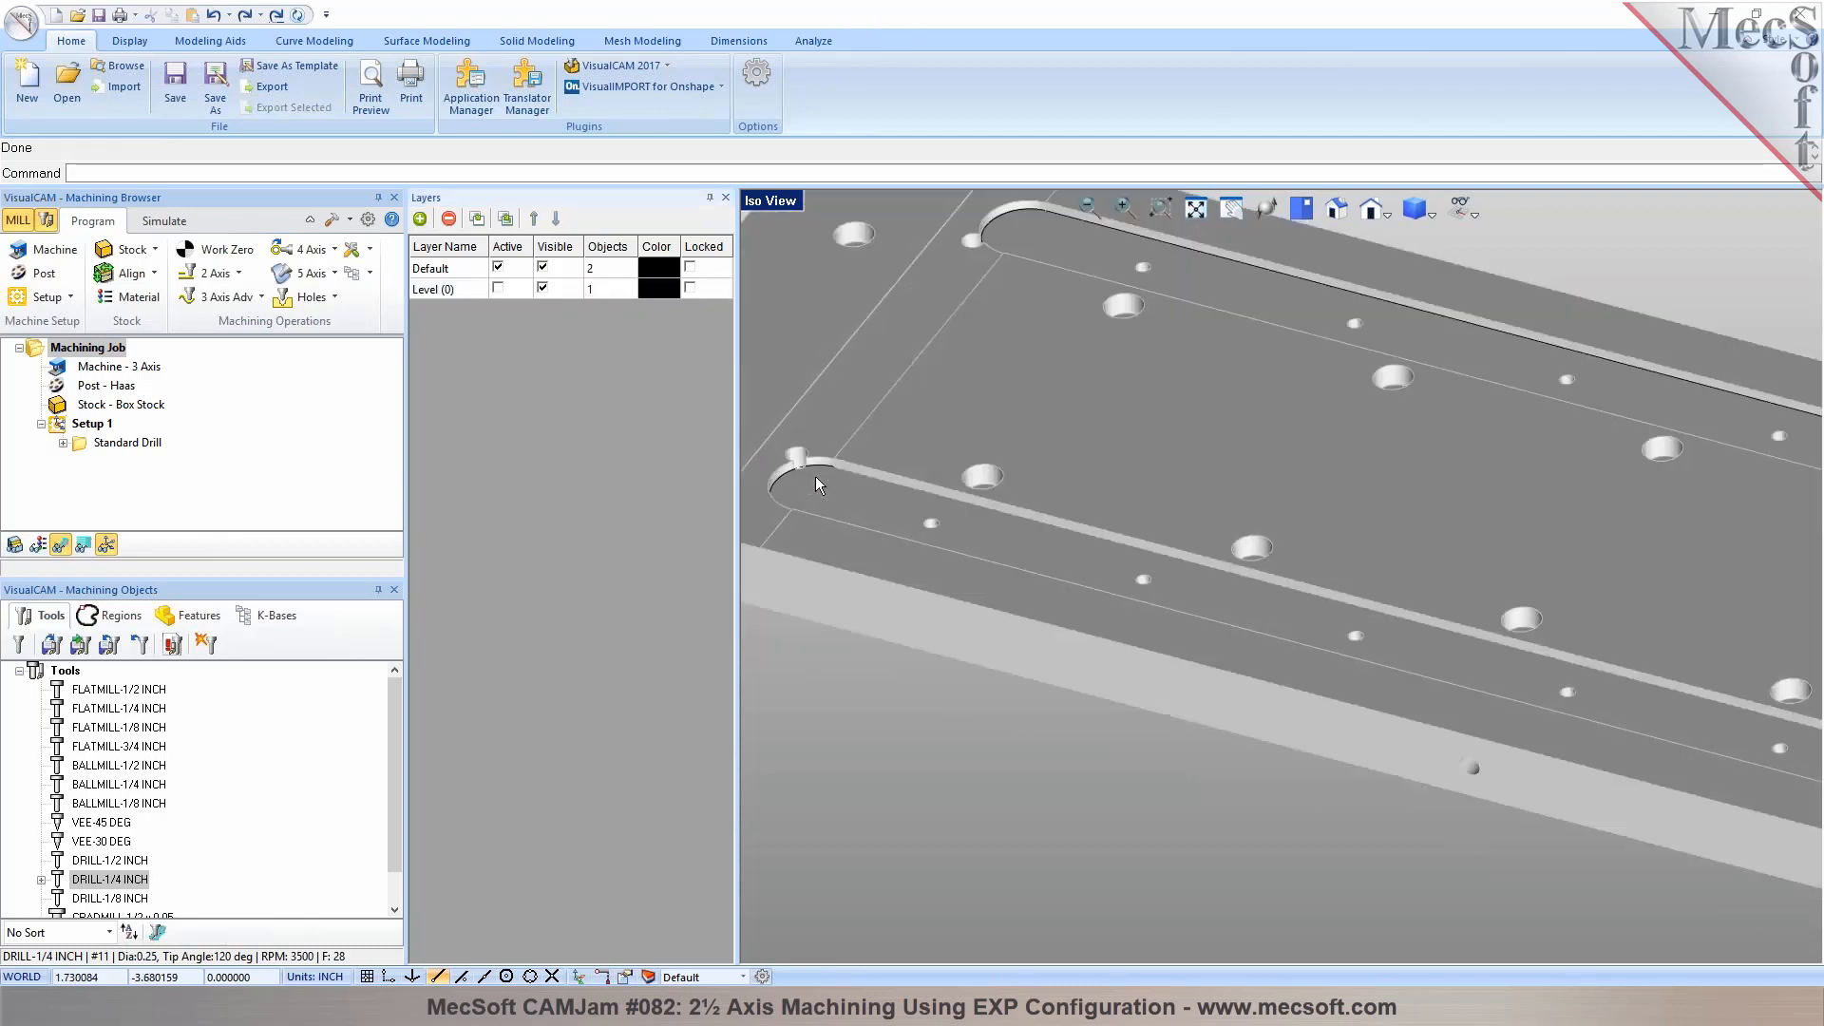
Start a 2½ axis facing operation in Setup 1 and select the two open slot curves as its part regions
click(85, 426)
click(239, 274)
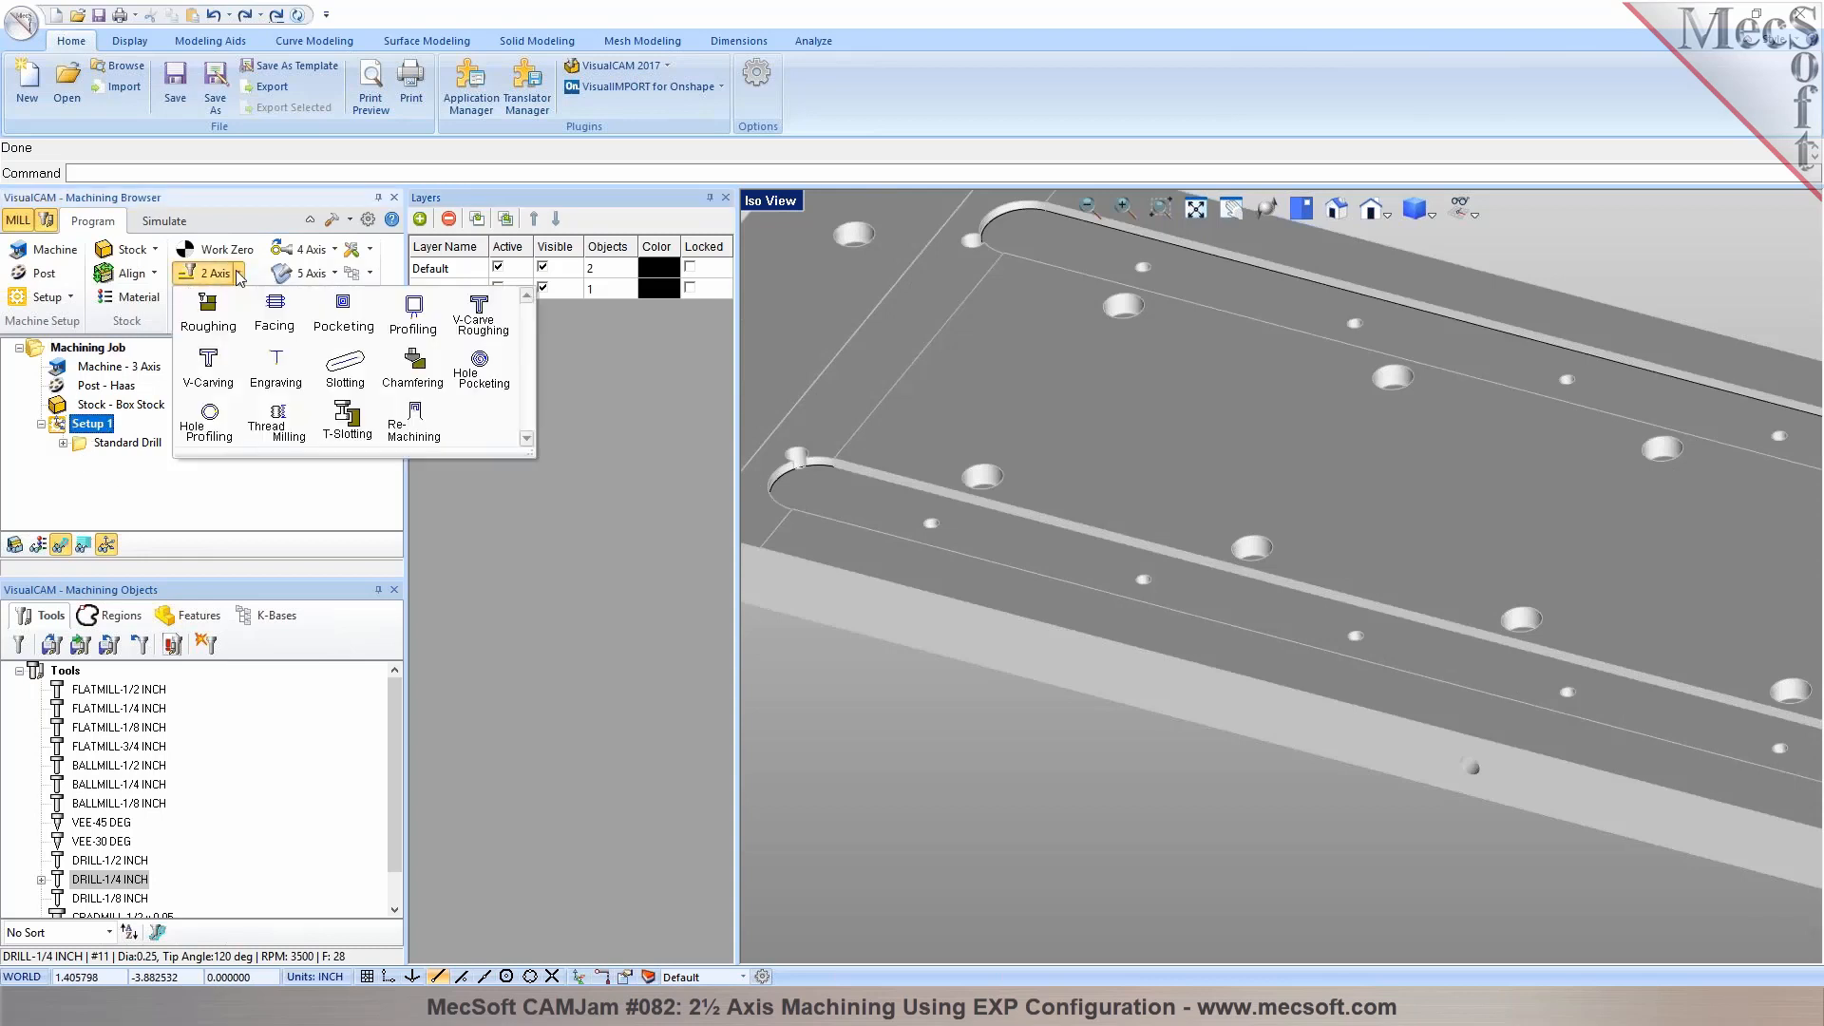
click(275, 311)
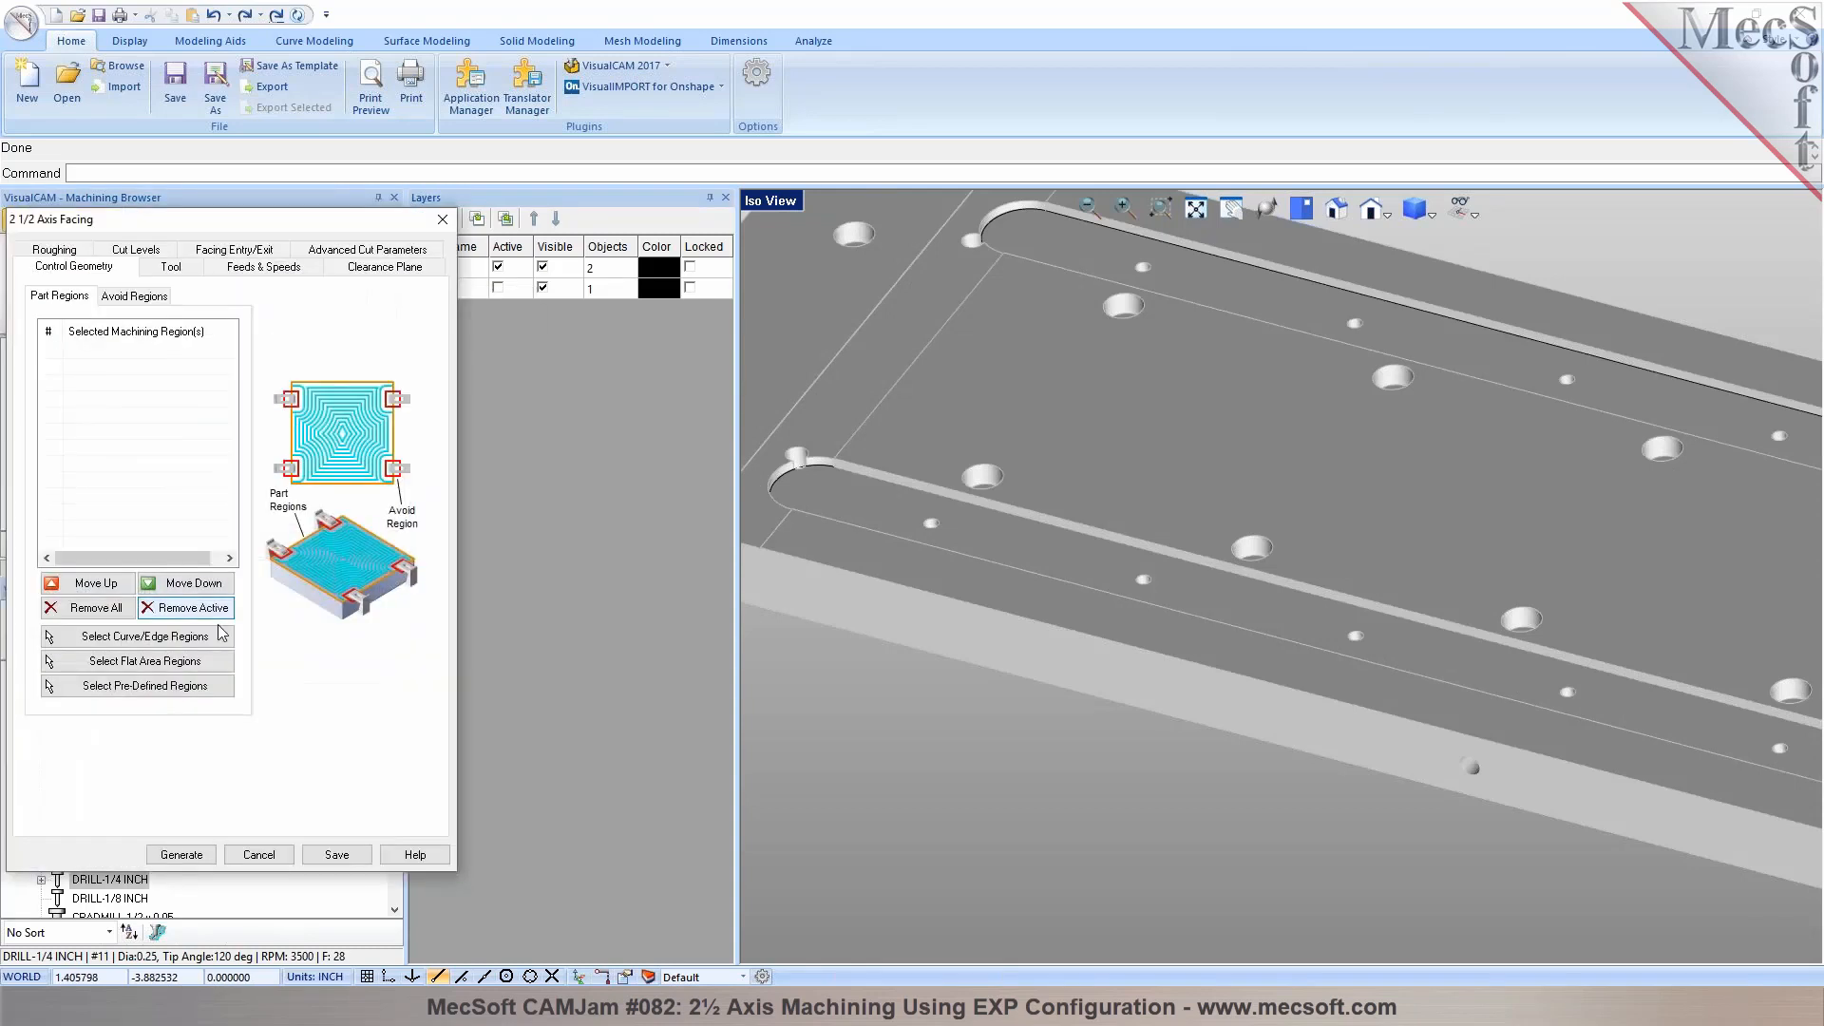
click(176, 645)
click(784, 471)
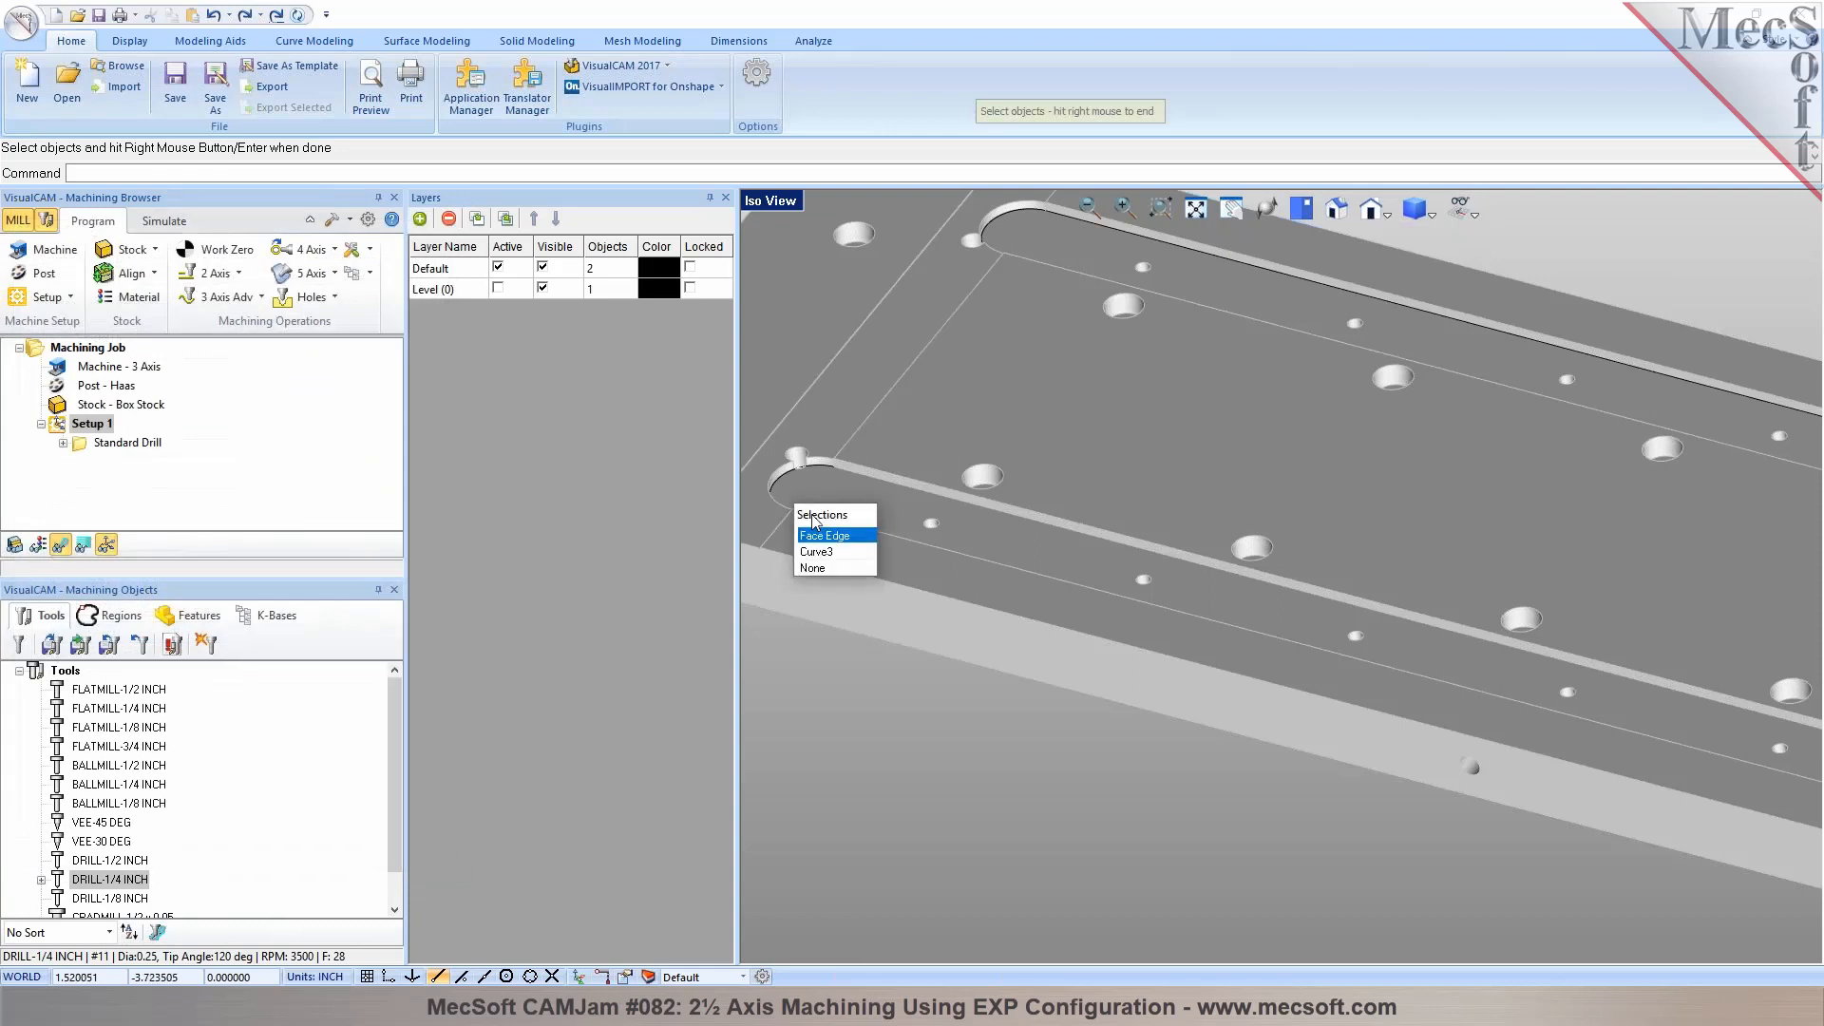
click(822, 552)
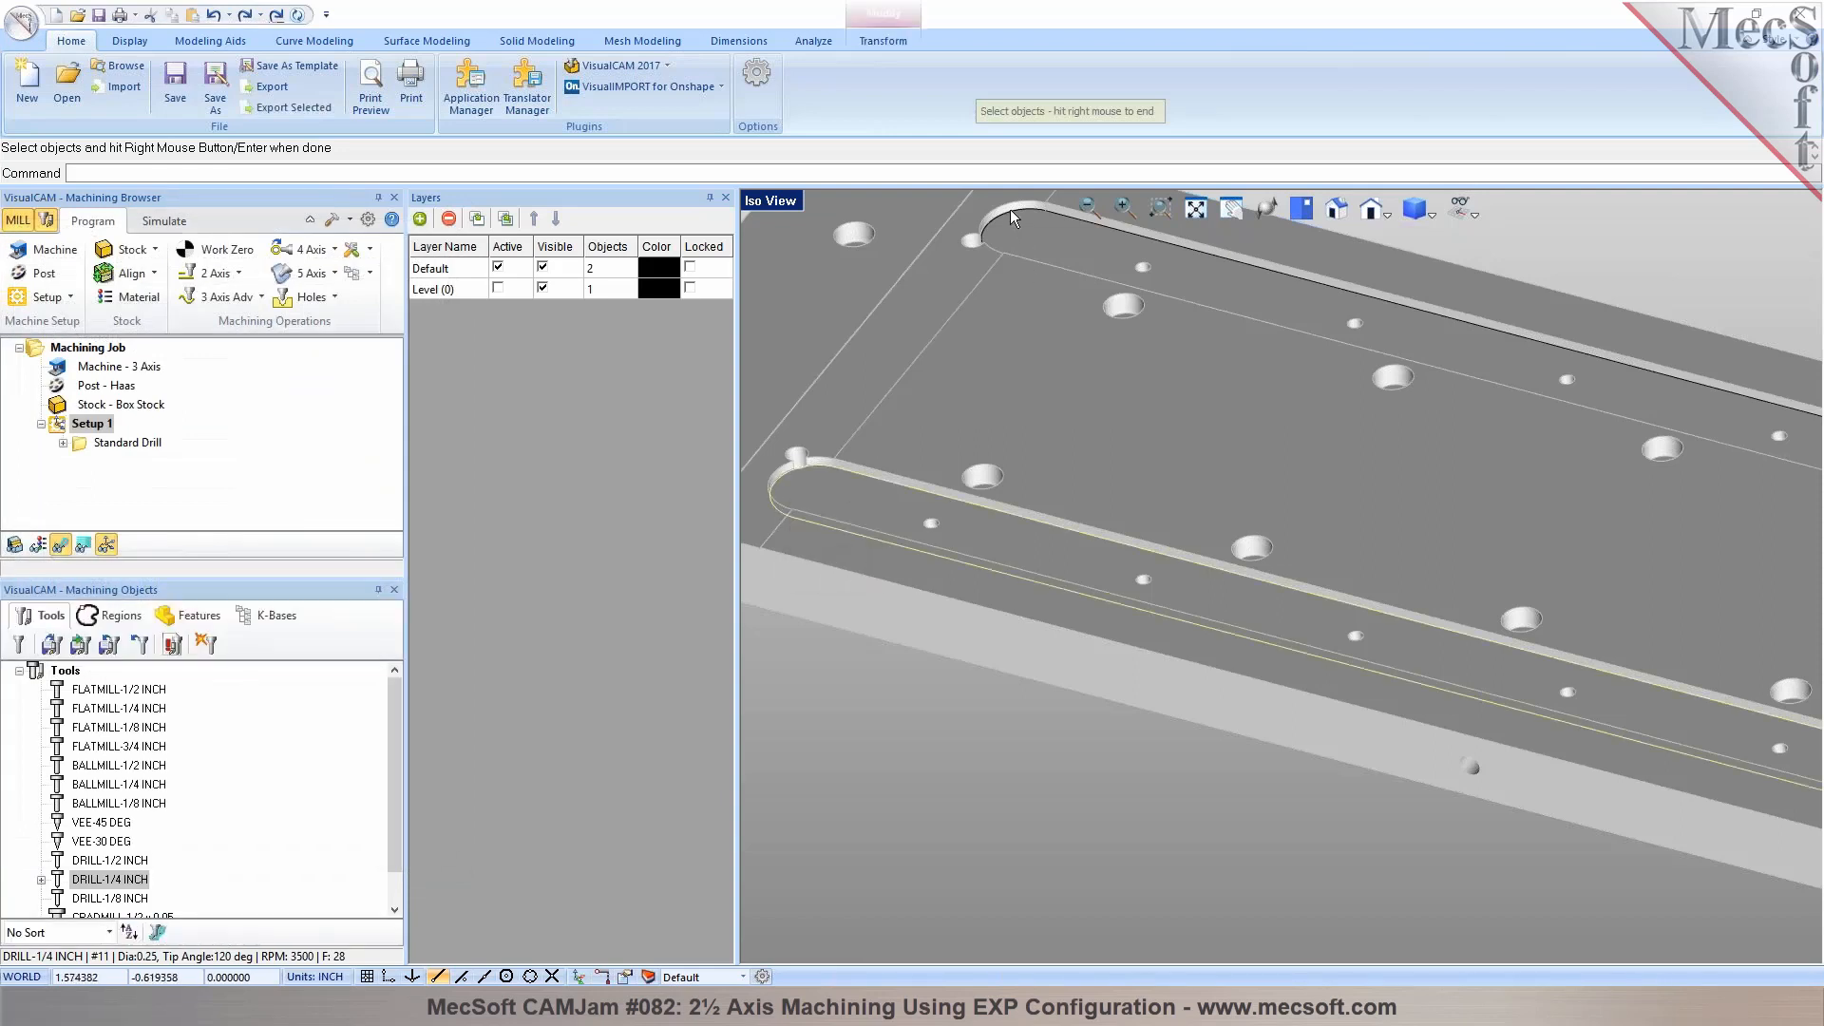
click(1023, 242)
click(1042, 288)
scroll(948, 350, down, 5)
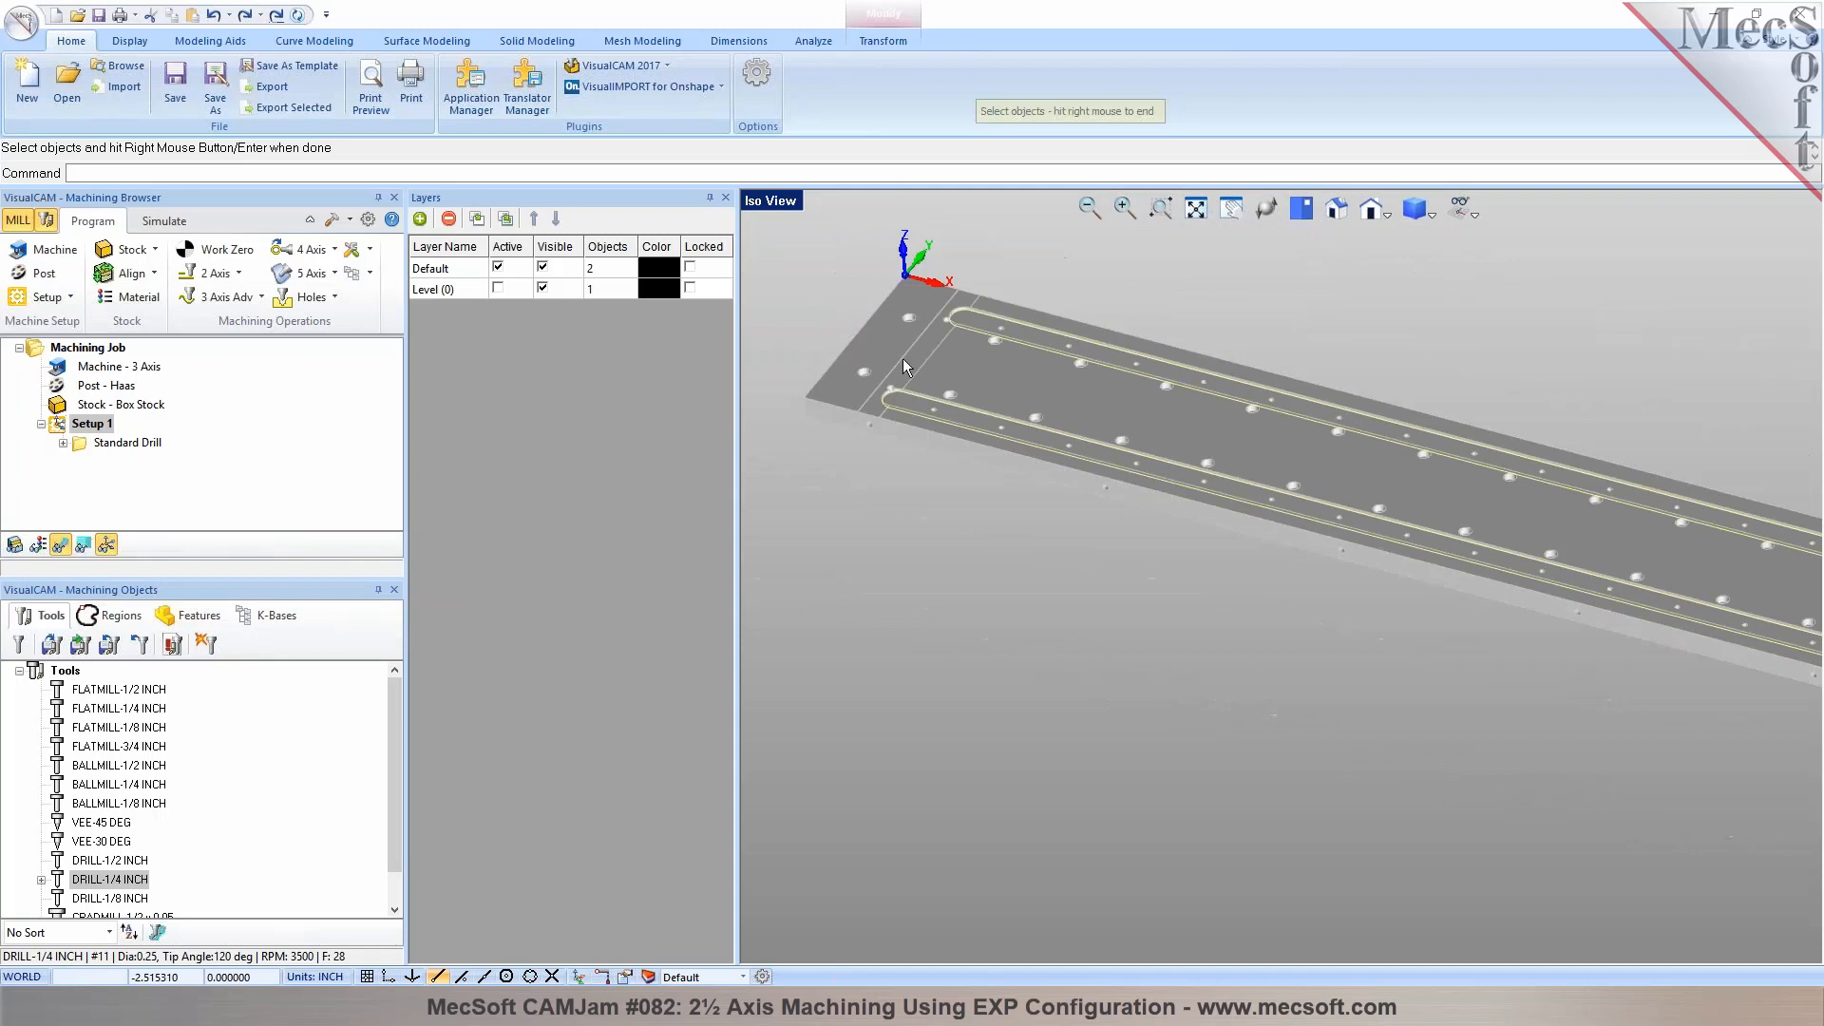
scroll(1525, 488, up, 5)
right_click(1530, 543)
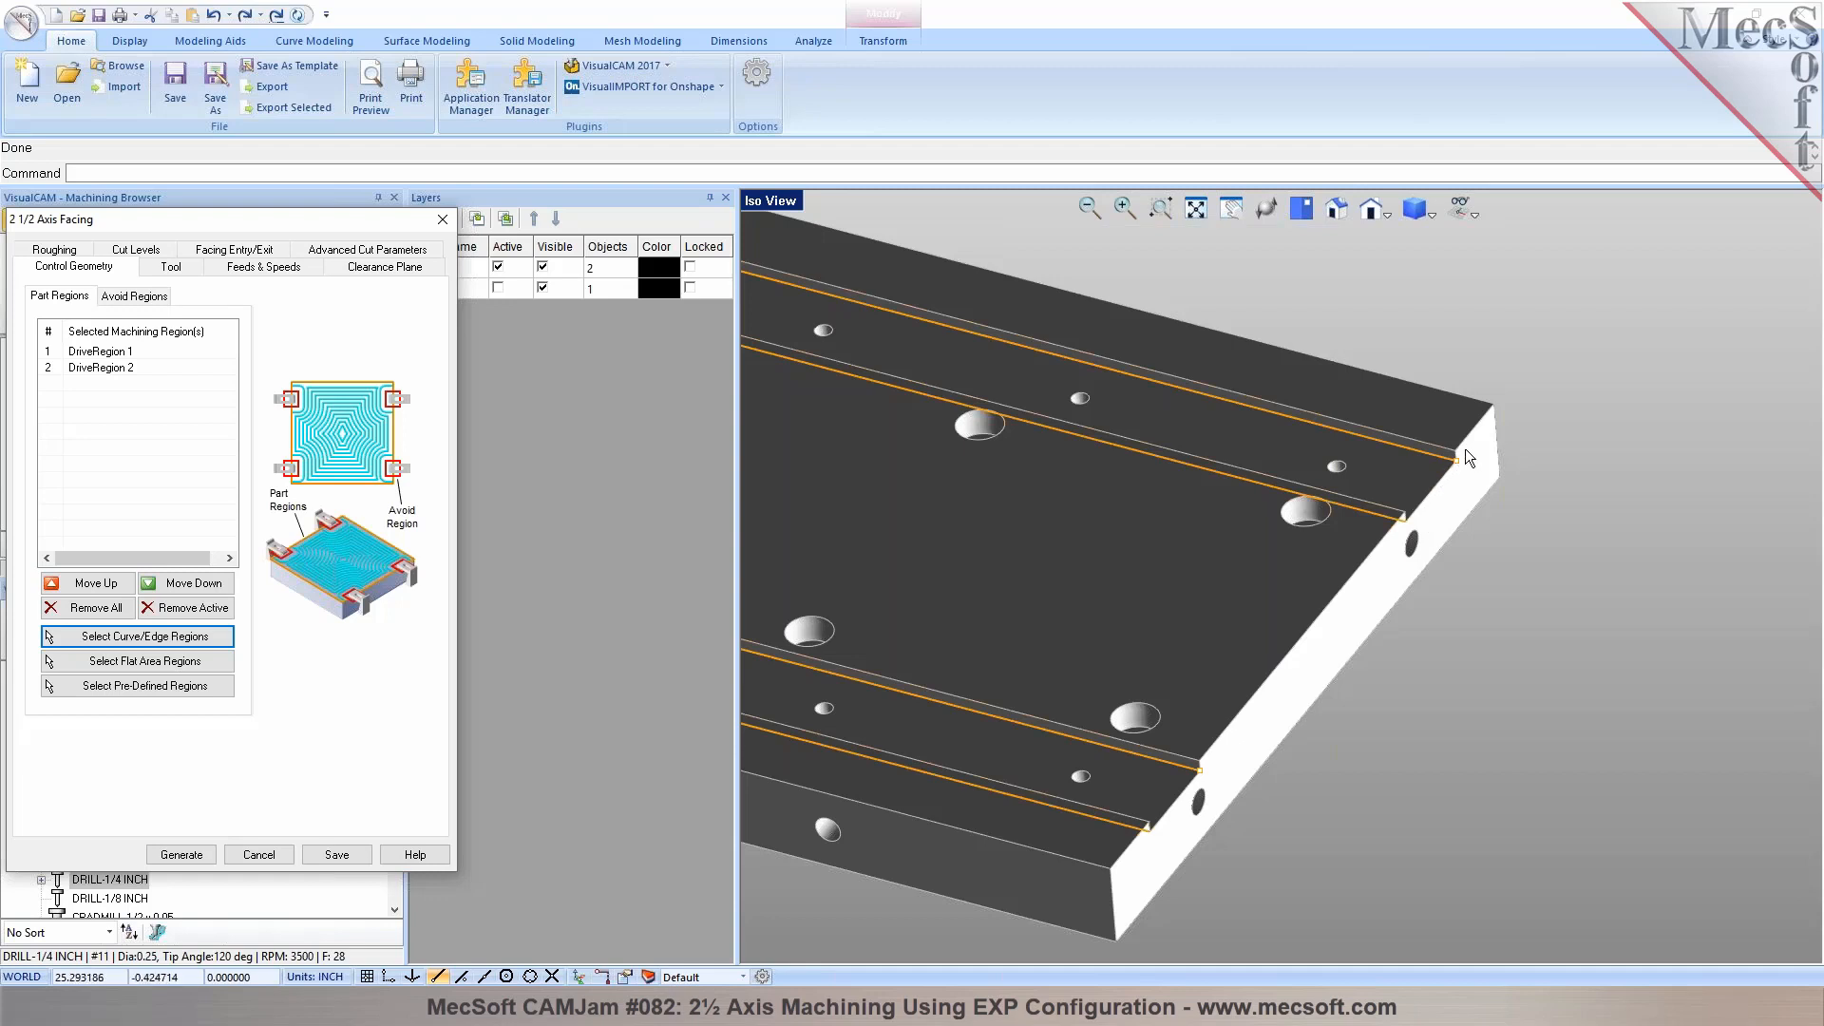
Measure the rear slot's width between its two corner points at the plate's open end
scroll(1460, 457, up, 2)
click(813, 41)
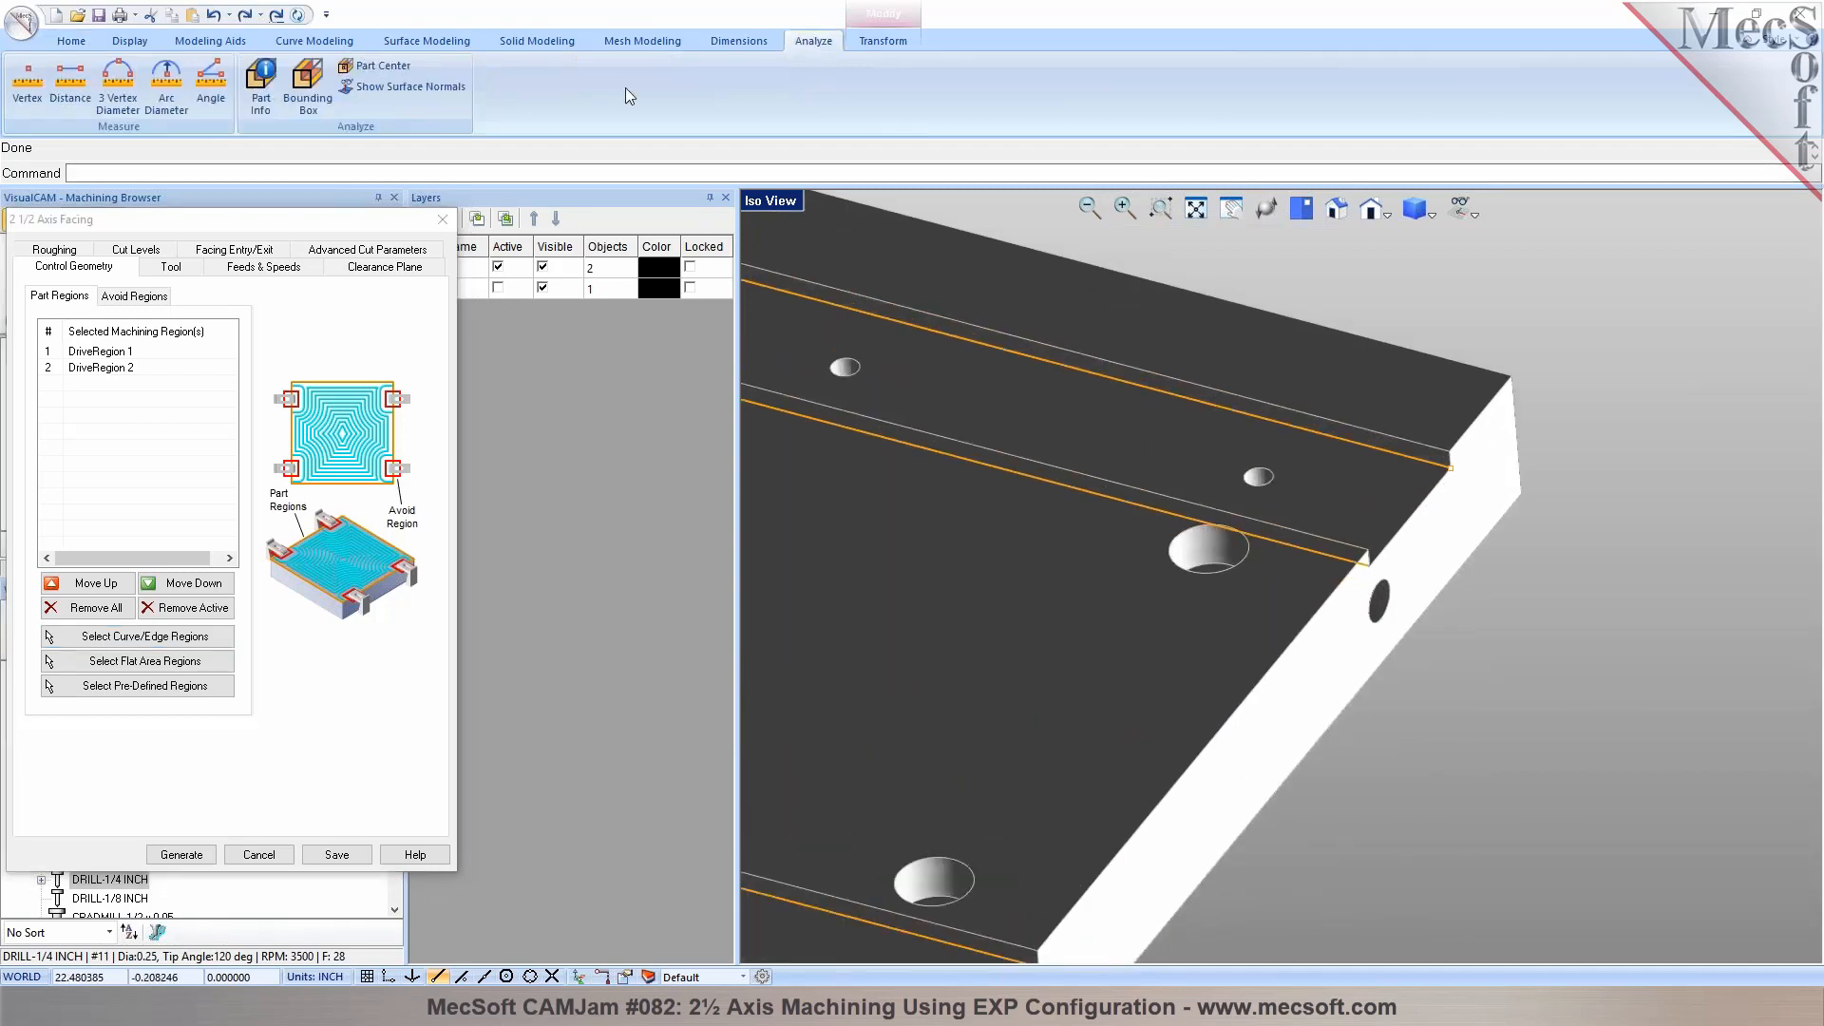
click(70, 83)
click(1450, 468)
click(1369, 562)
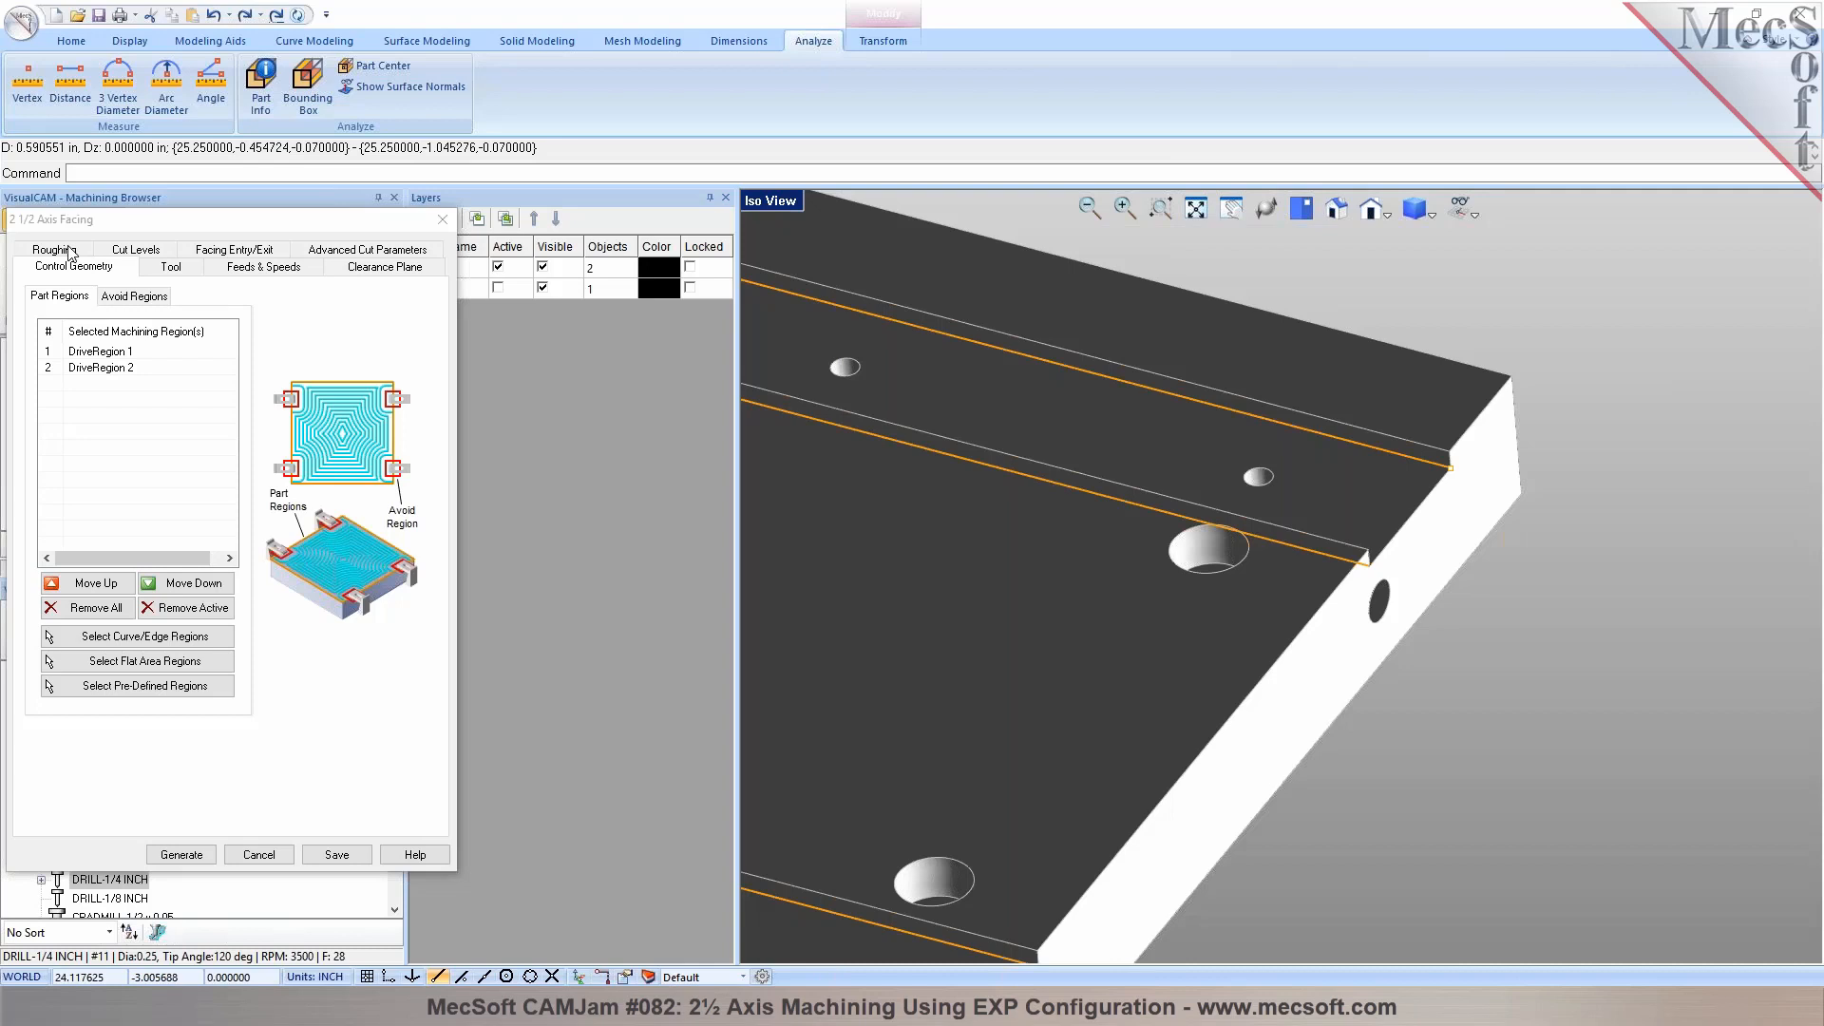
Discard the facing operation, hide the layer list, and create a 2½ axis profiling operation on the selected slot curves using FLATMILL-1/2 INCH
click(441, 222)
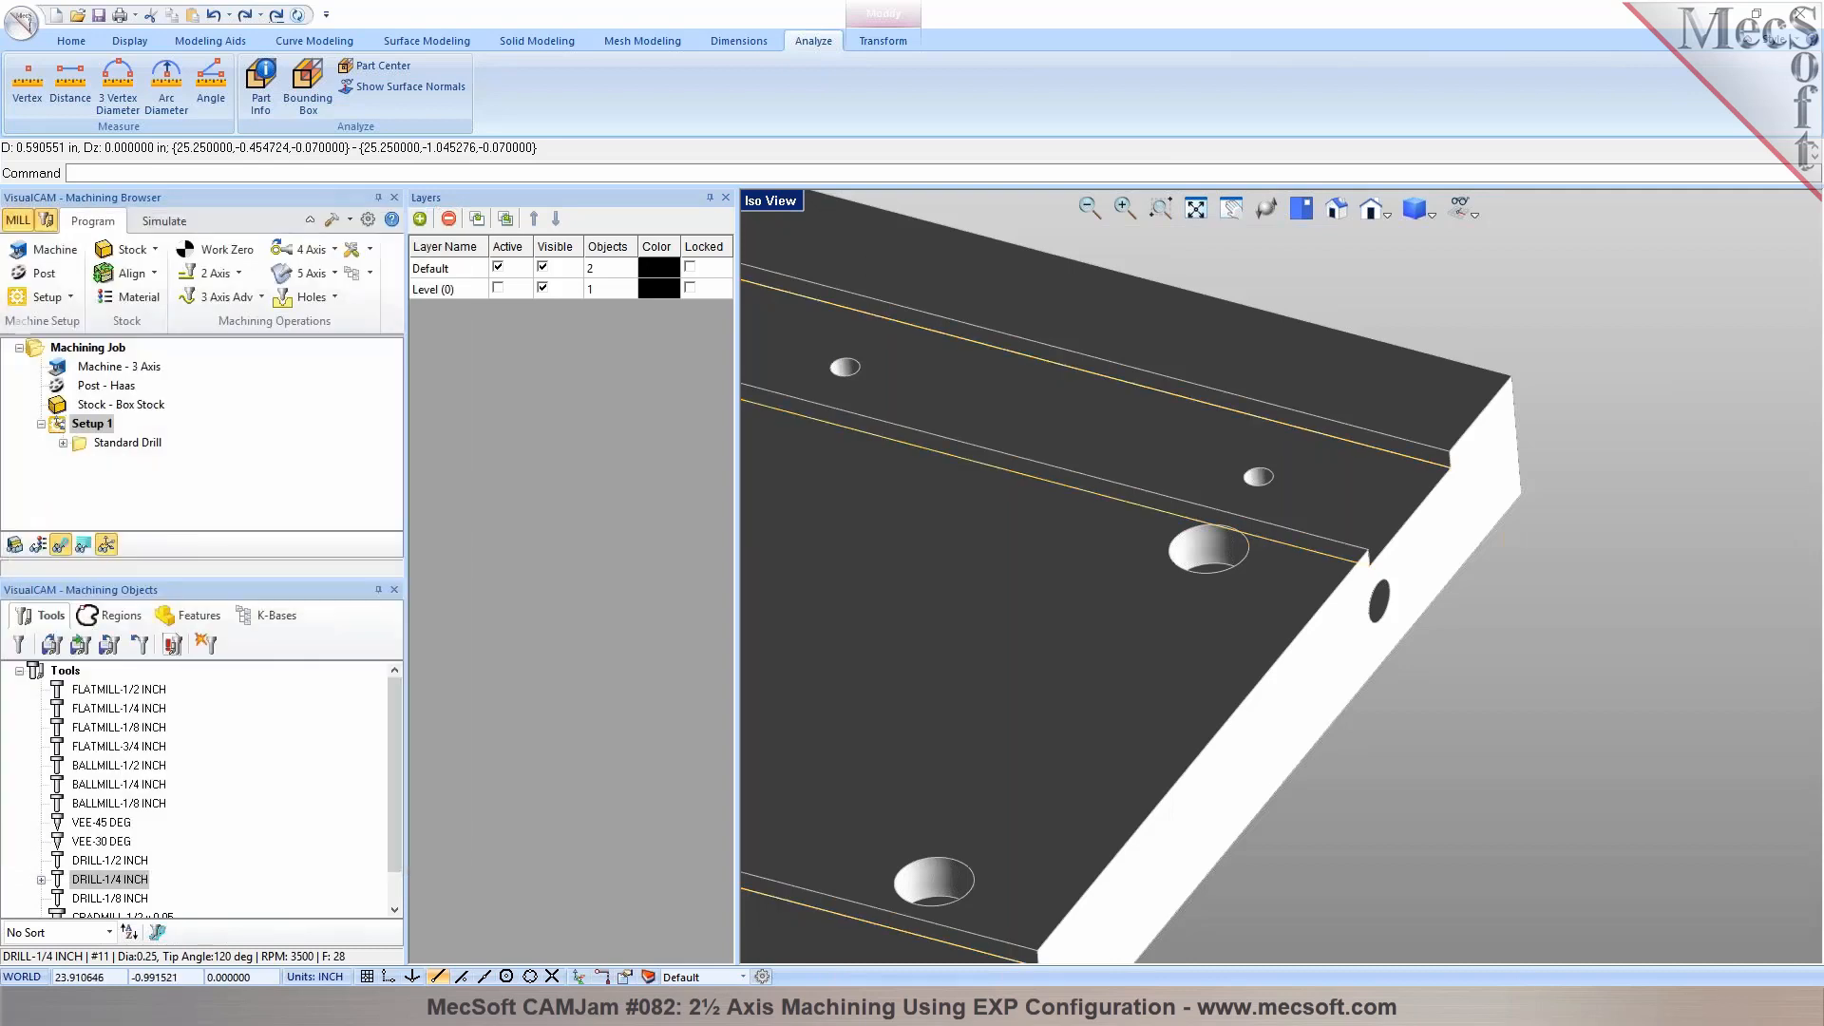
click(726, 198)
scroll(1729, 631, down, 5)
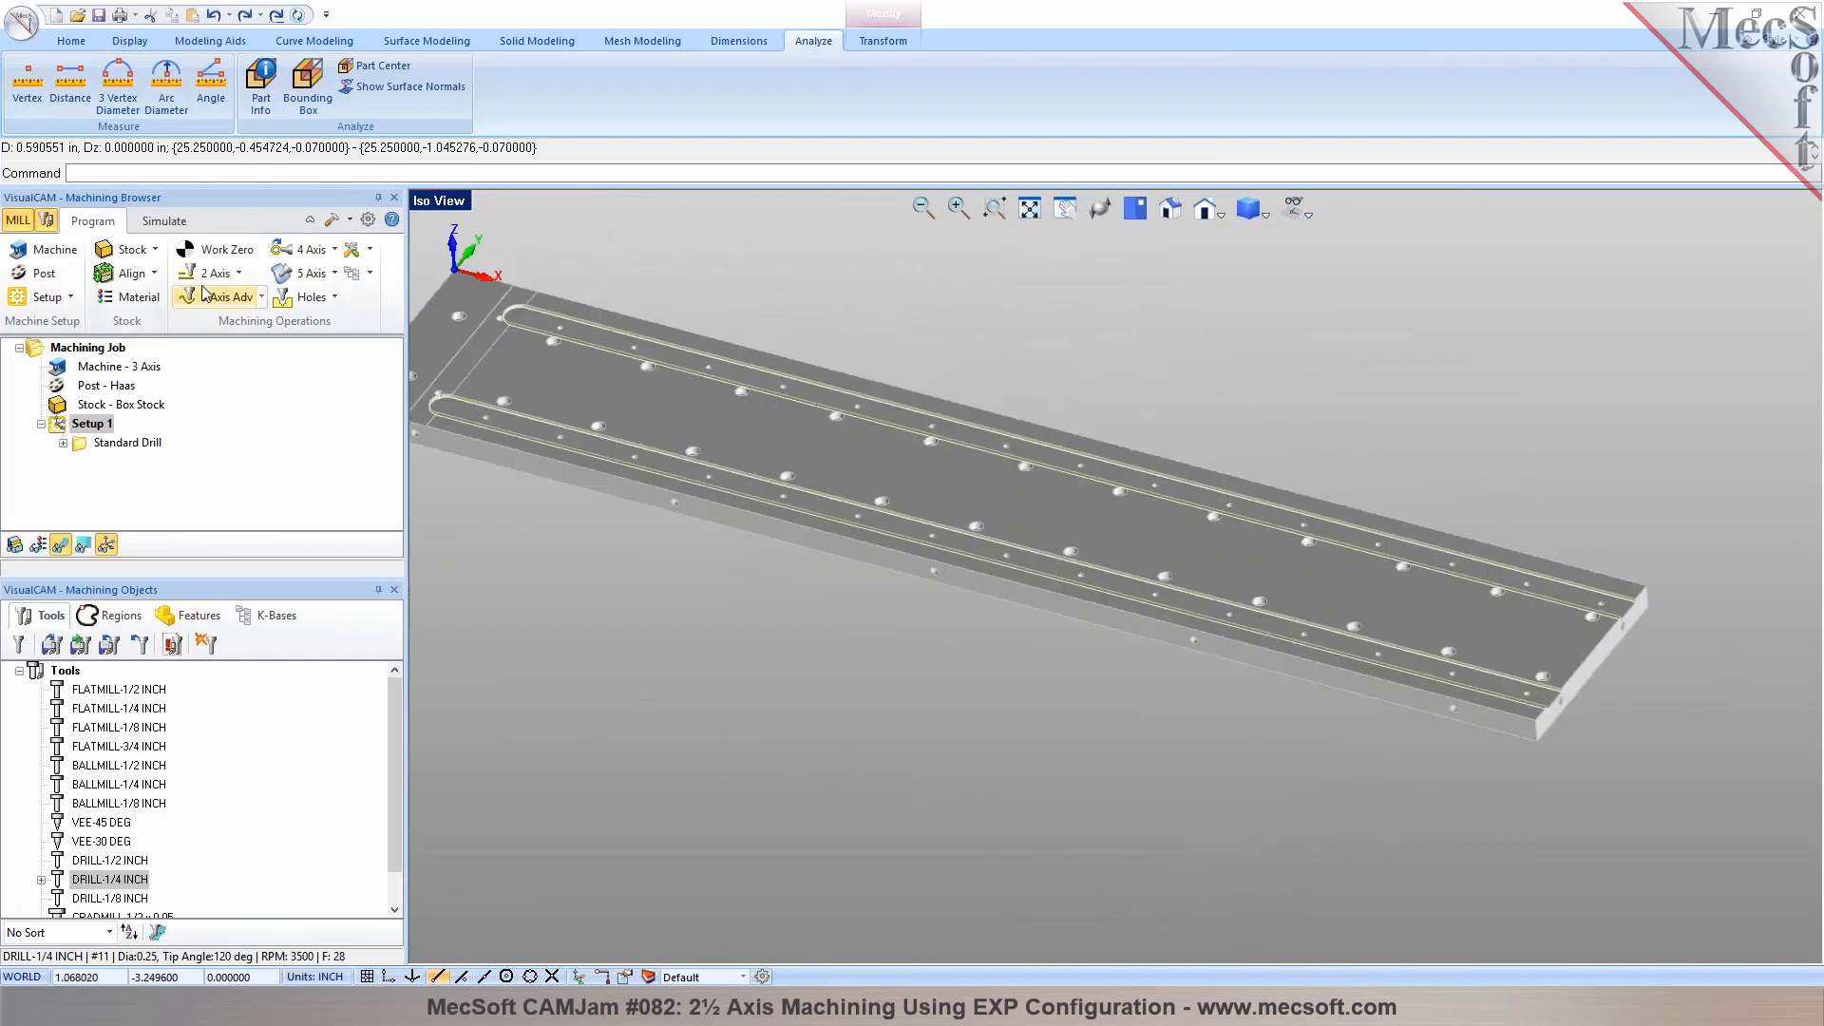
click(214, 273)
click(411, 312)
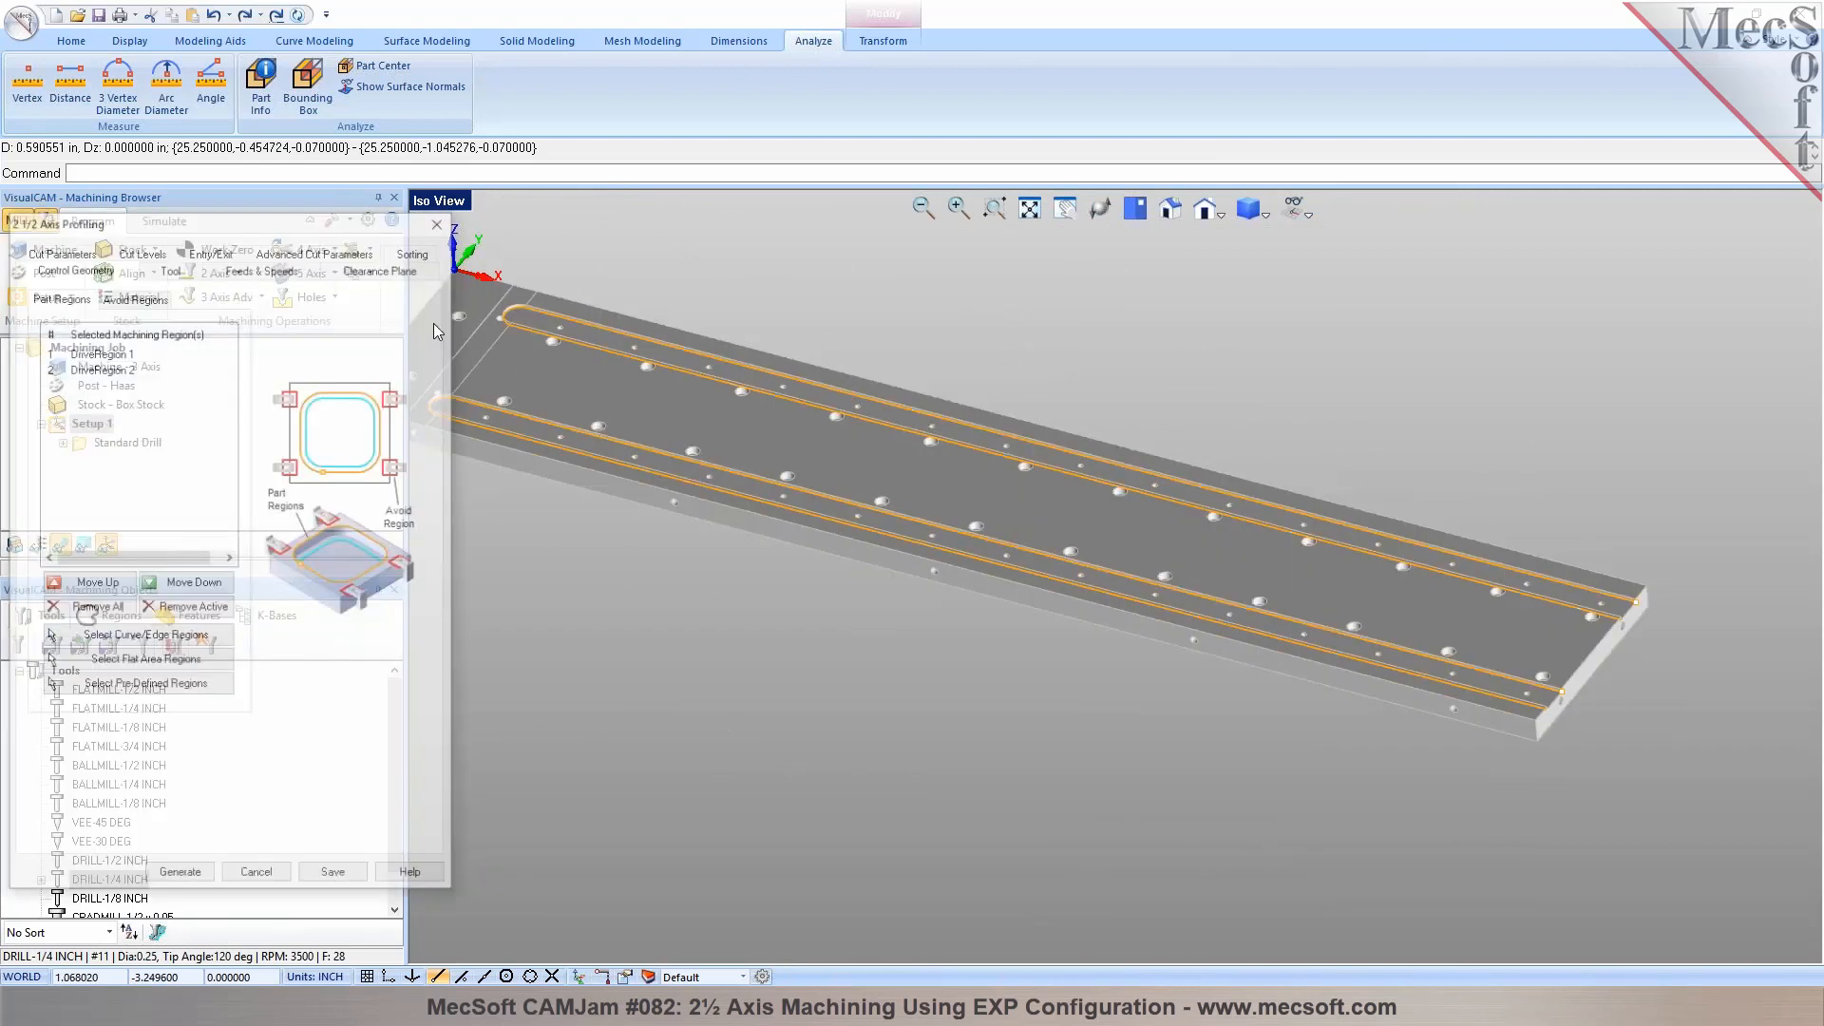
click(170, 268)
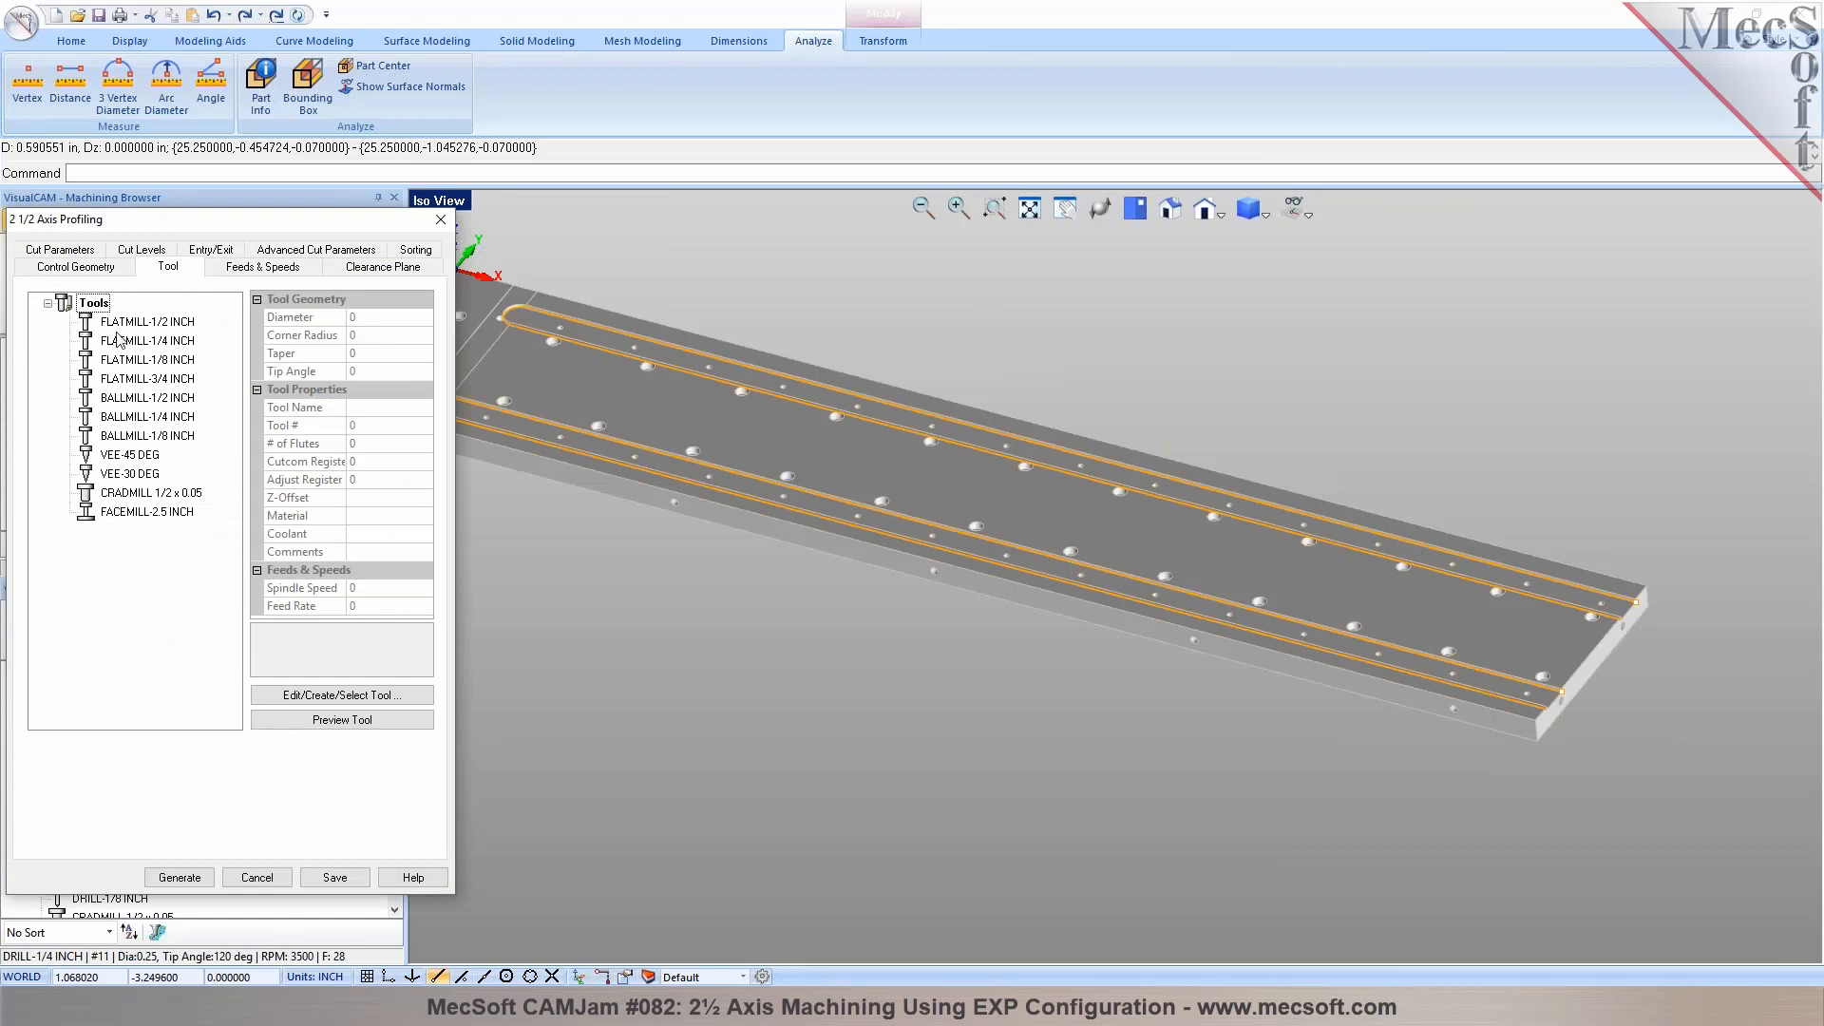
click(133, 322)
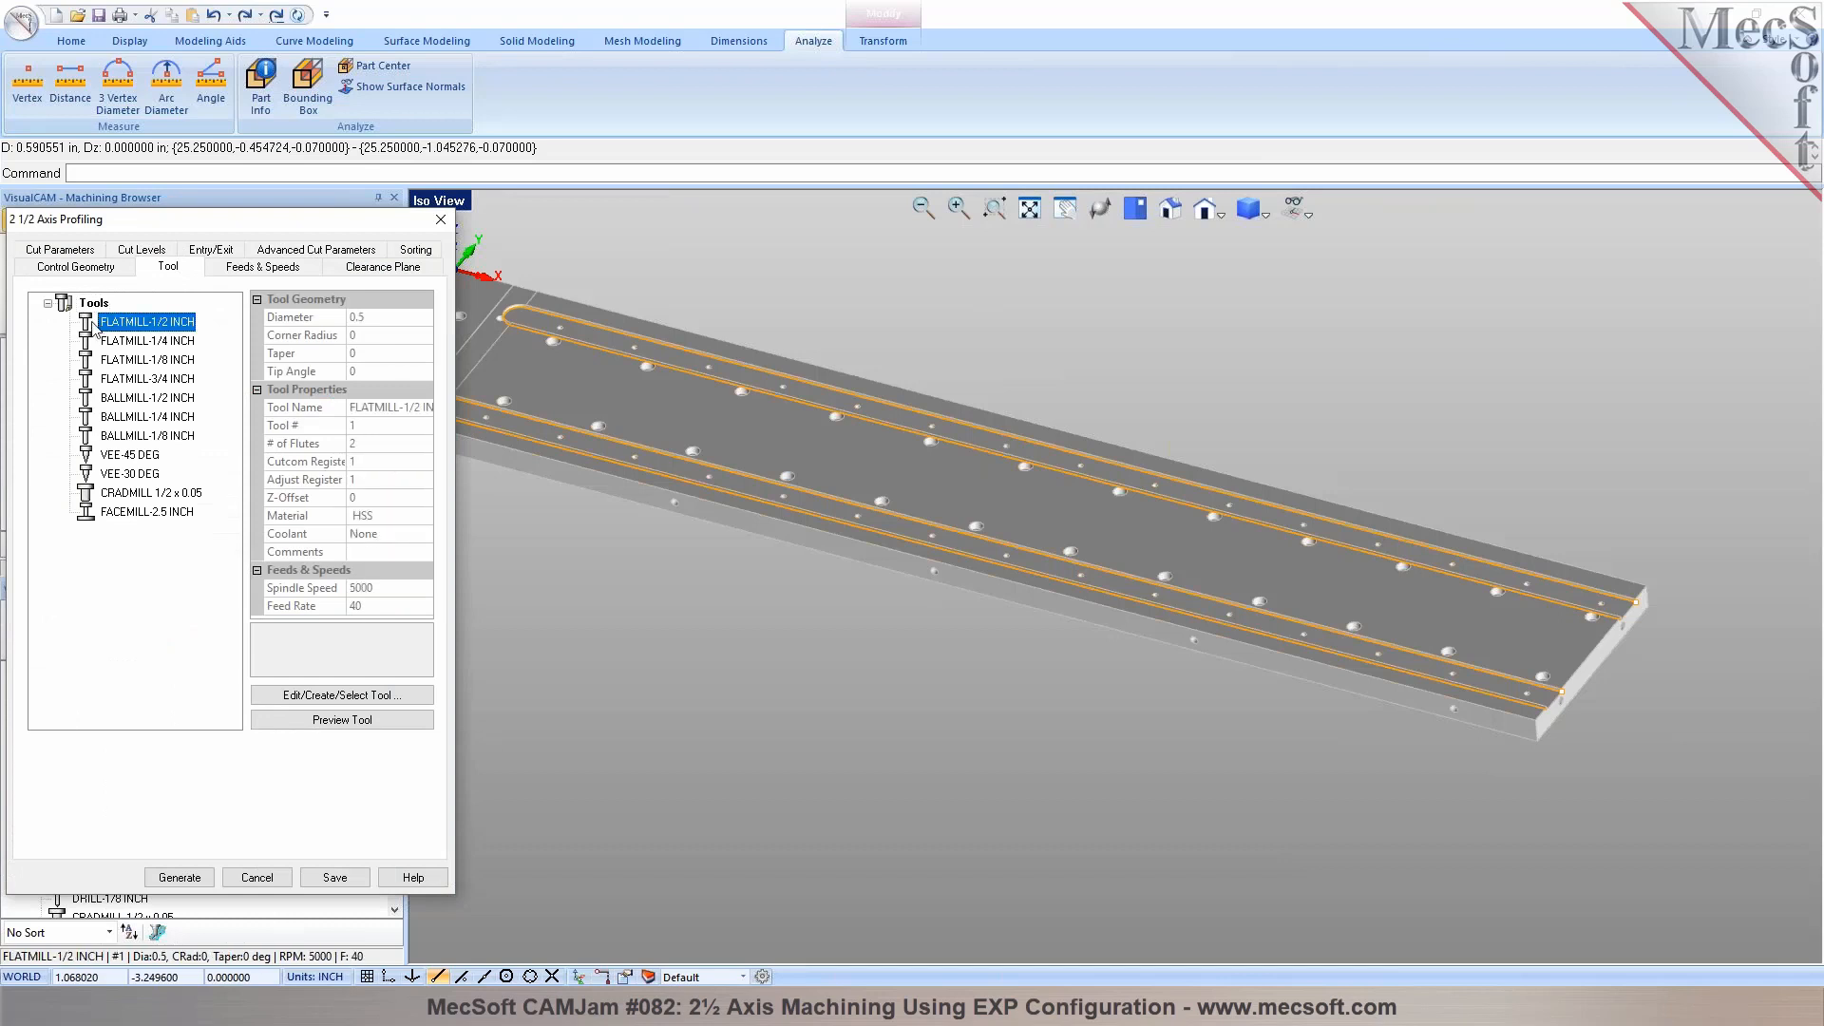
double_click(96, 324)
click(257, 777)
text(7/8)
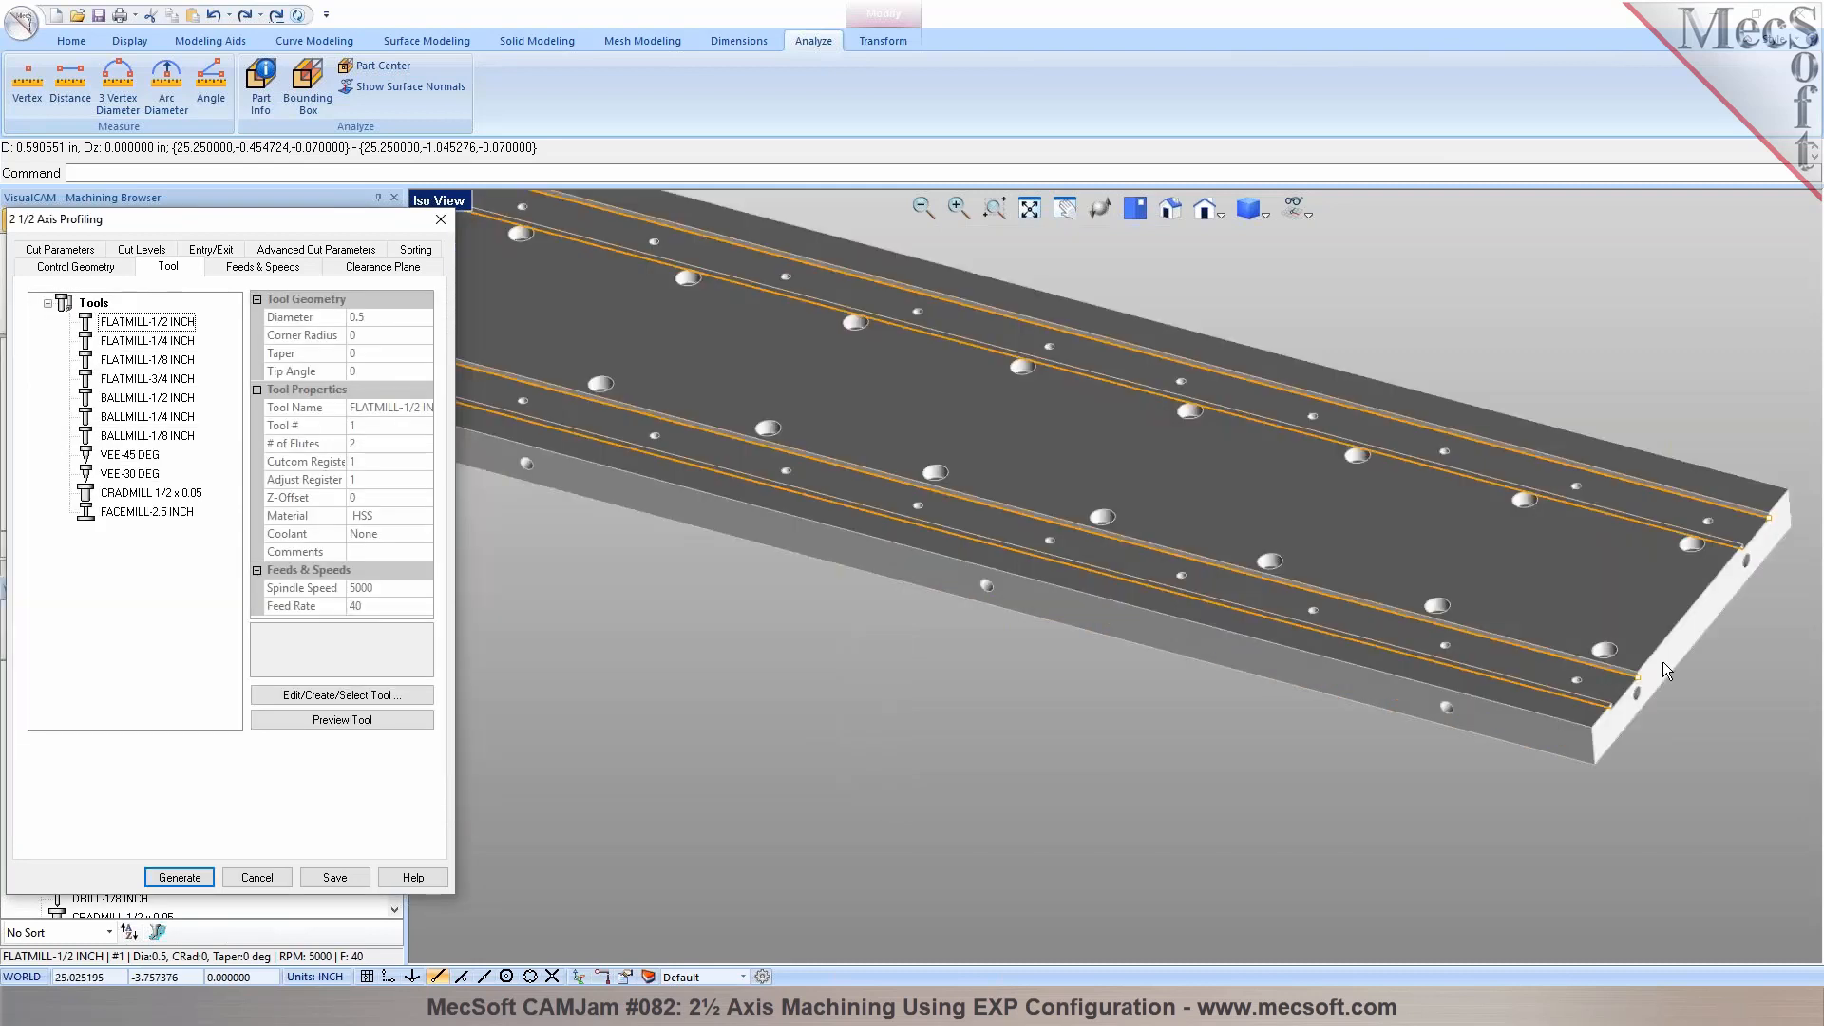
scroll(1663, 661, up, 8)
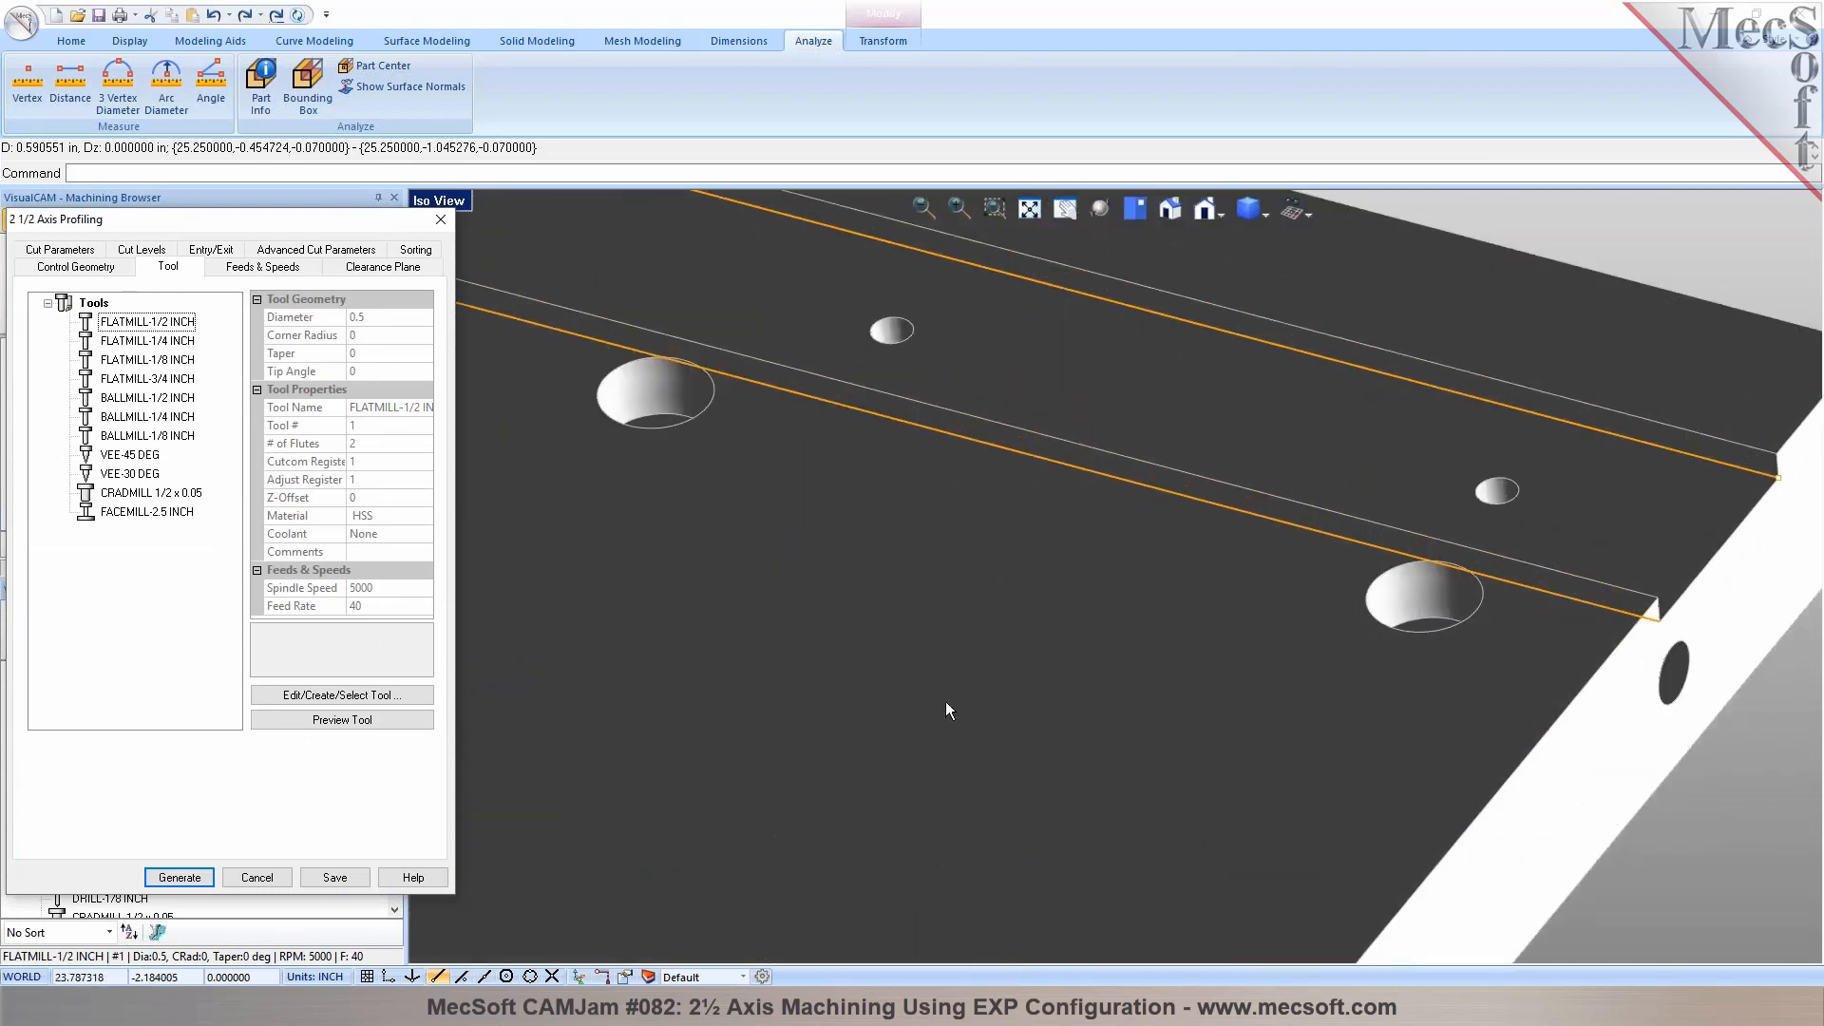
scroll(1599, 578, down, 5)
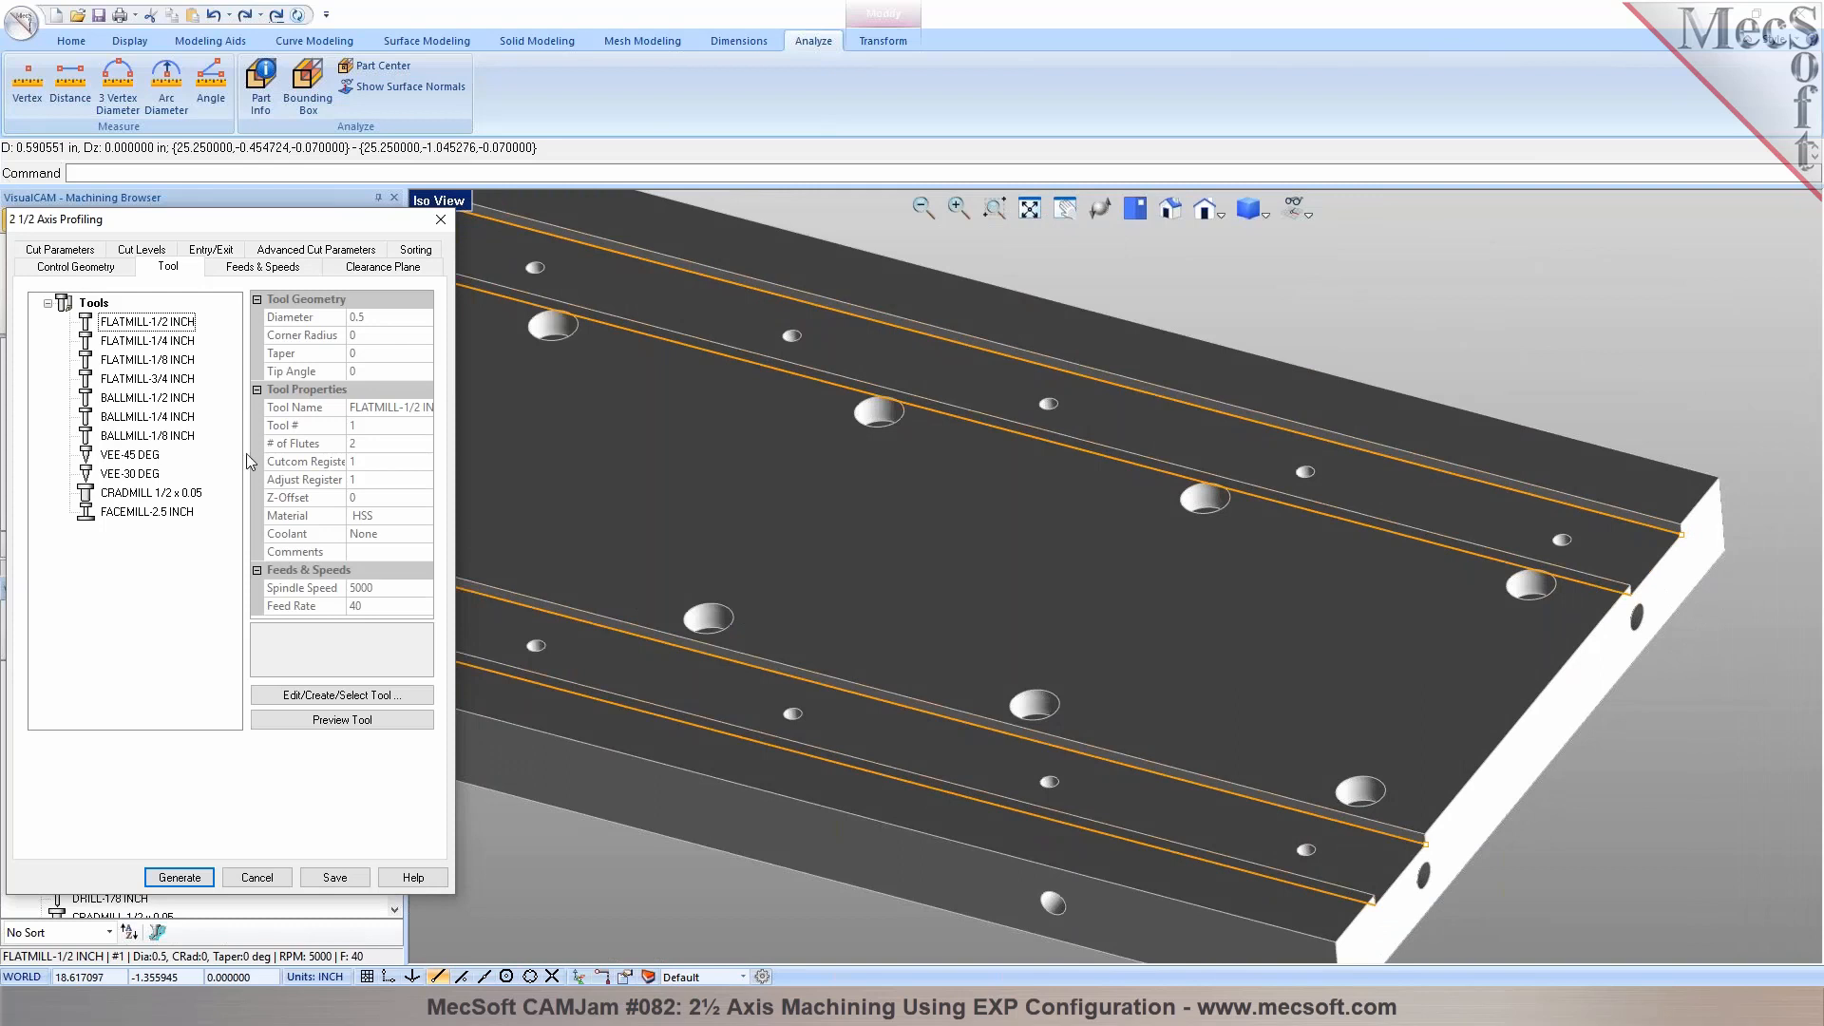
Check the profiling feeds, speeds and clearance plane, and set climb cutting with the cut side determined using the 3D model
click(86, 325)
click(262, 266)
scroll(1486, 610, down, 2)
scroll(1484, 602, down, 1)
click(384, 267)
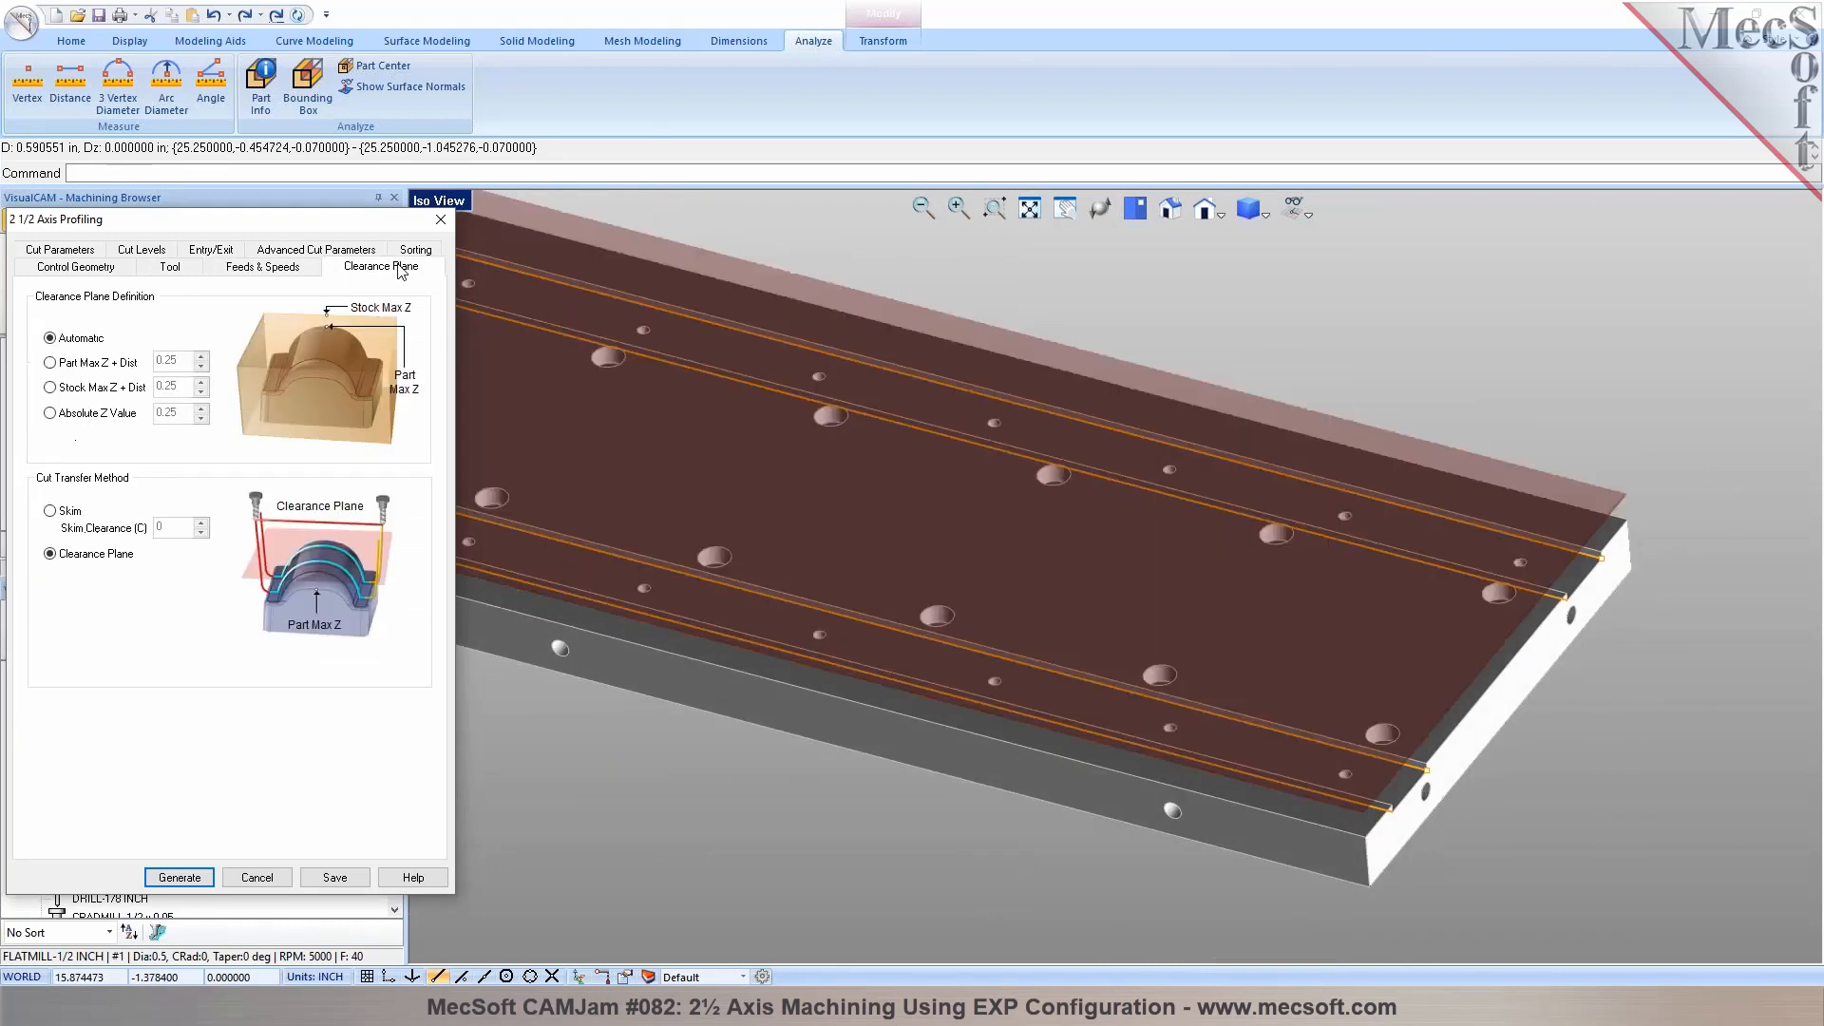
click(61, 249)
click(86, 439)
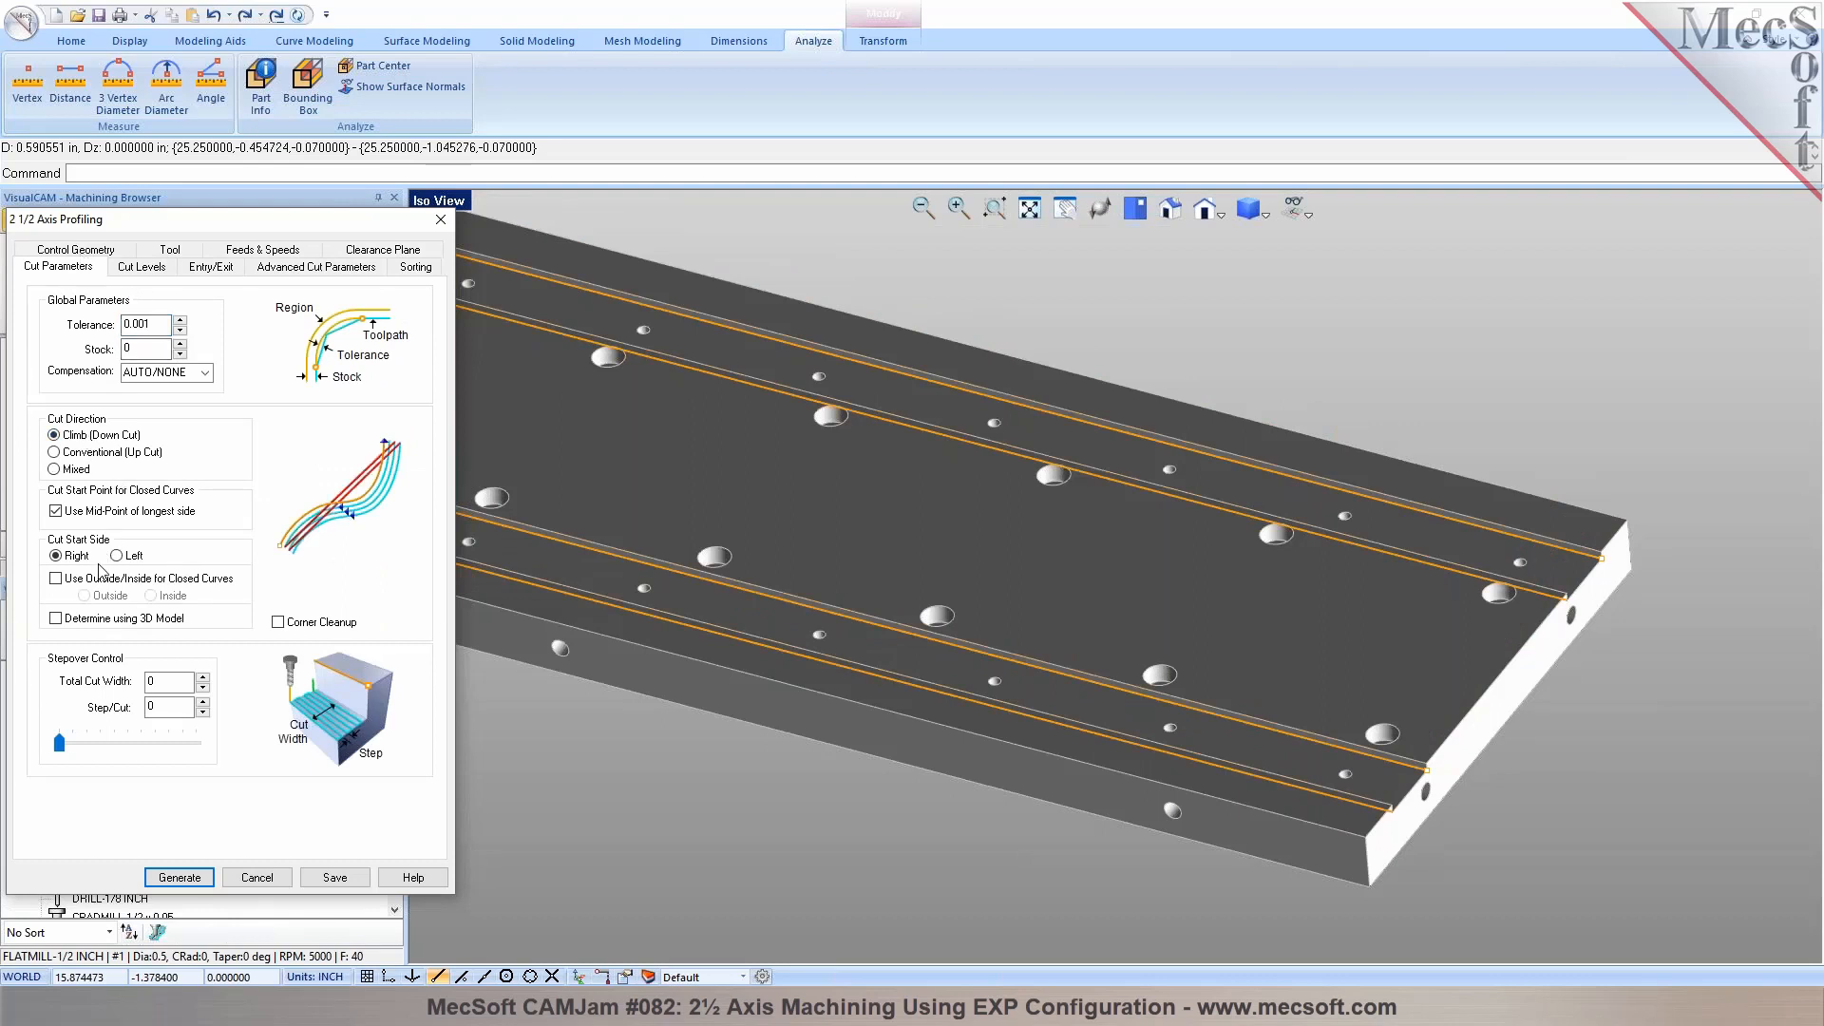
click(71, 622)
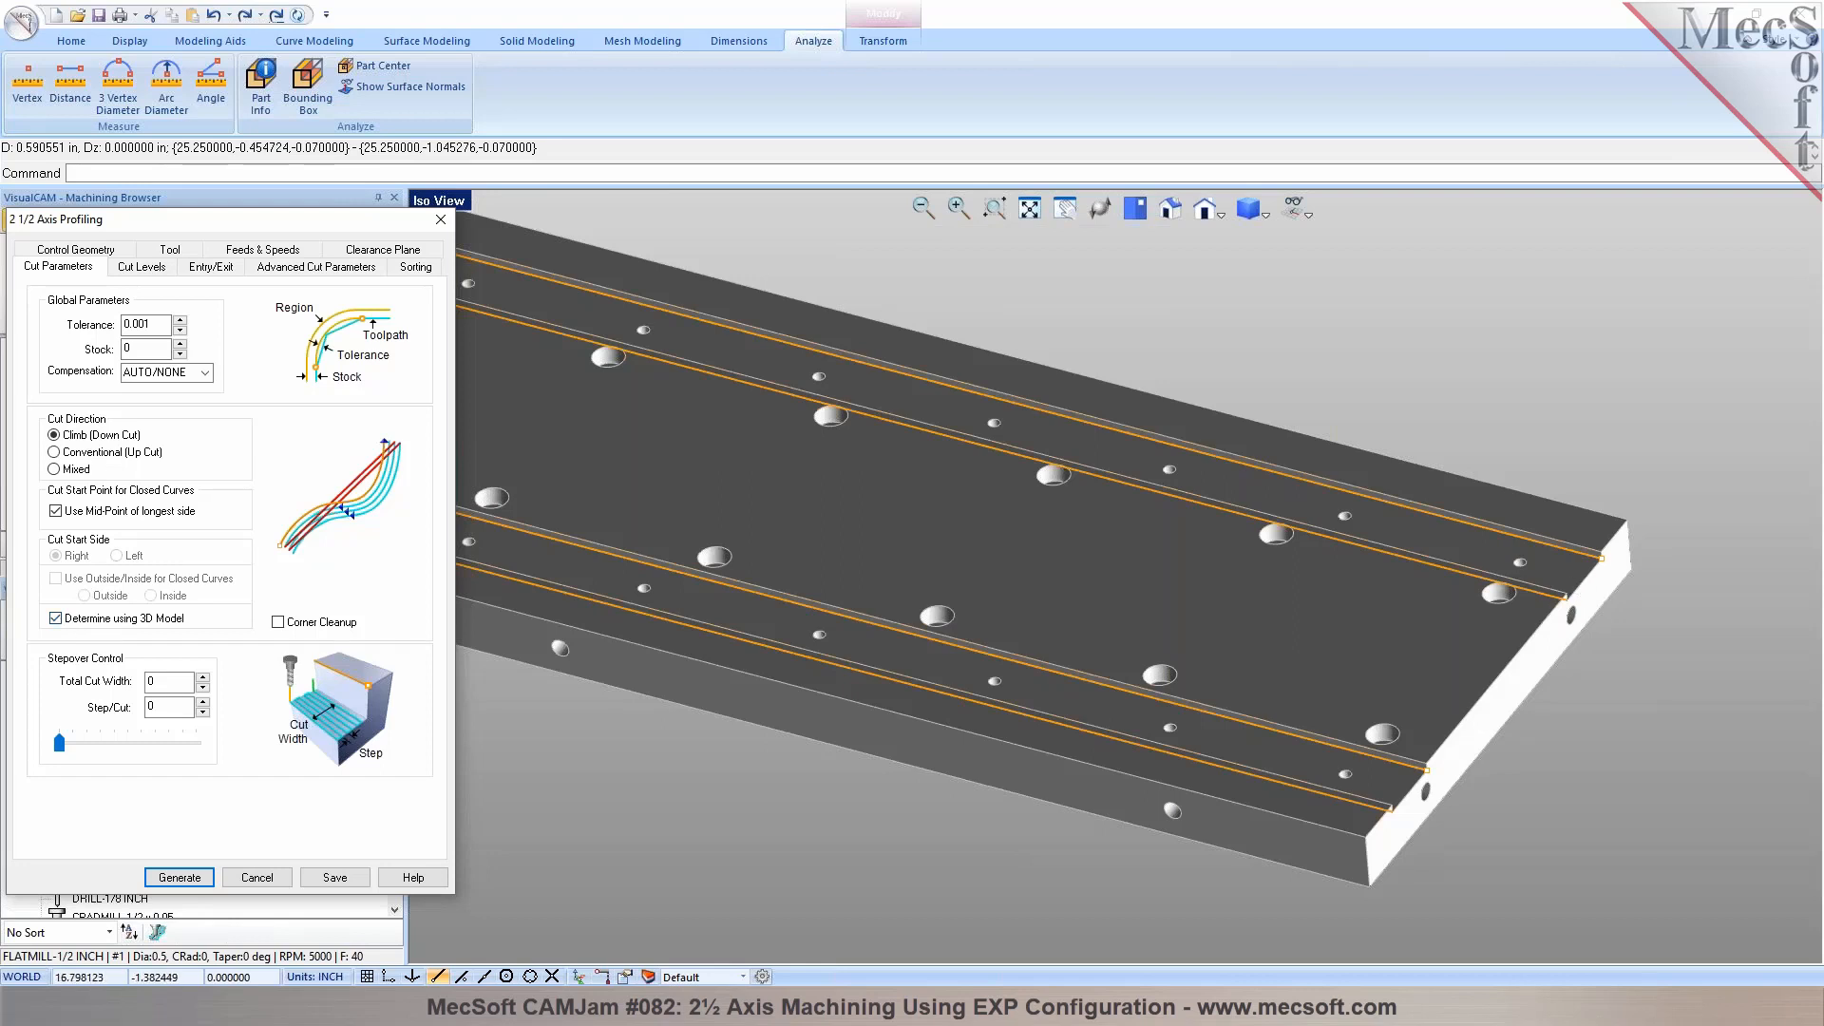
Place the cut geometry at the bottom and set the total cut depth to 0.07 by picking the rear slot's upper and lower end corners
click(152, 268)
click(161, 327)
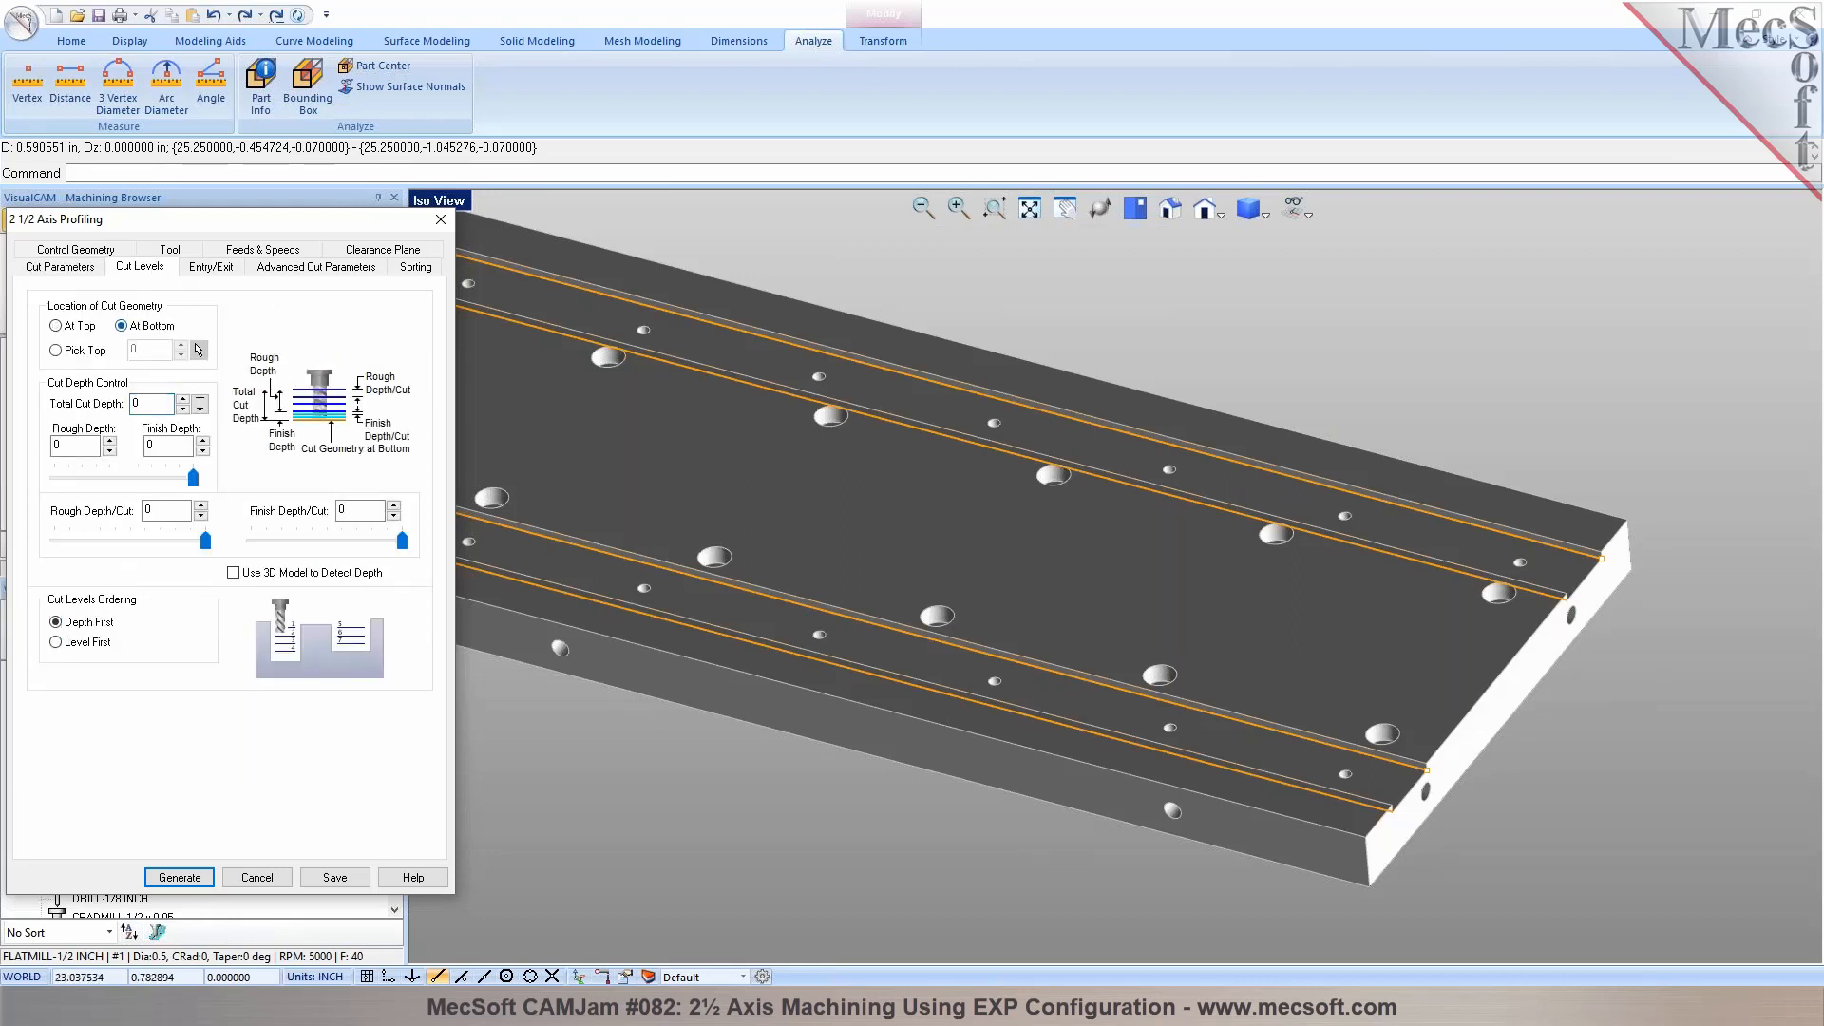
scroll(1530, 453, up, 5)
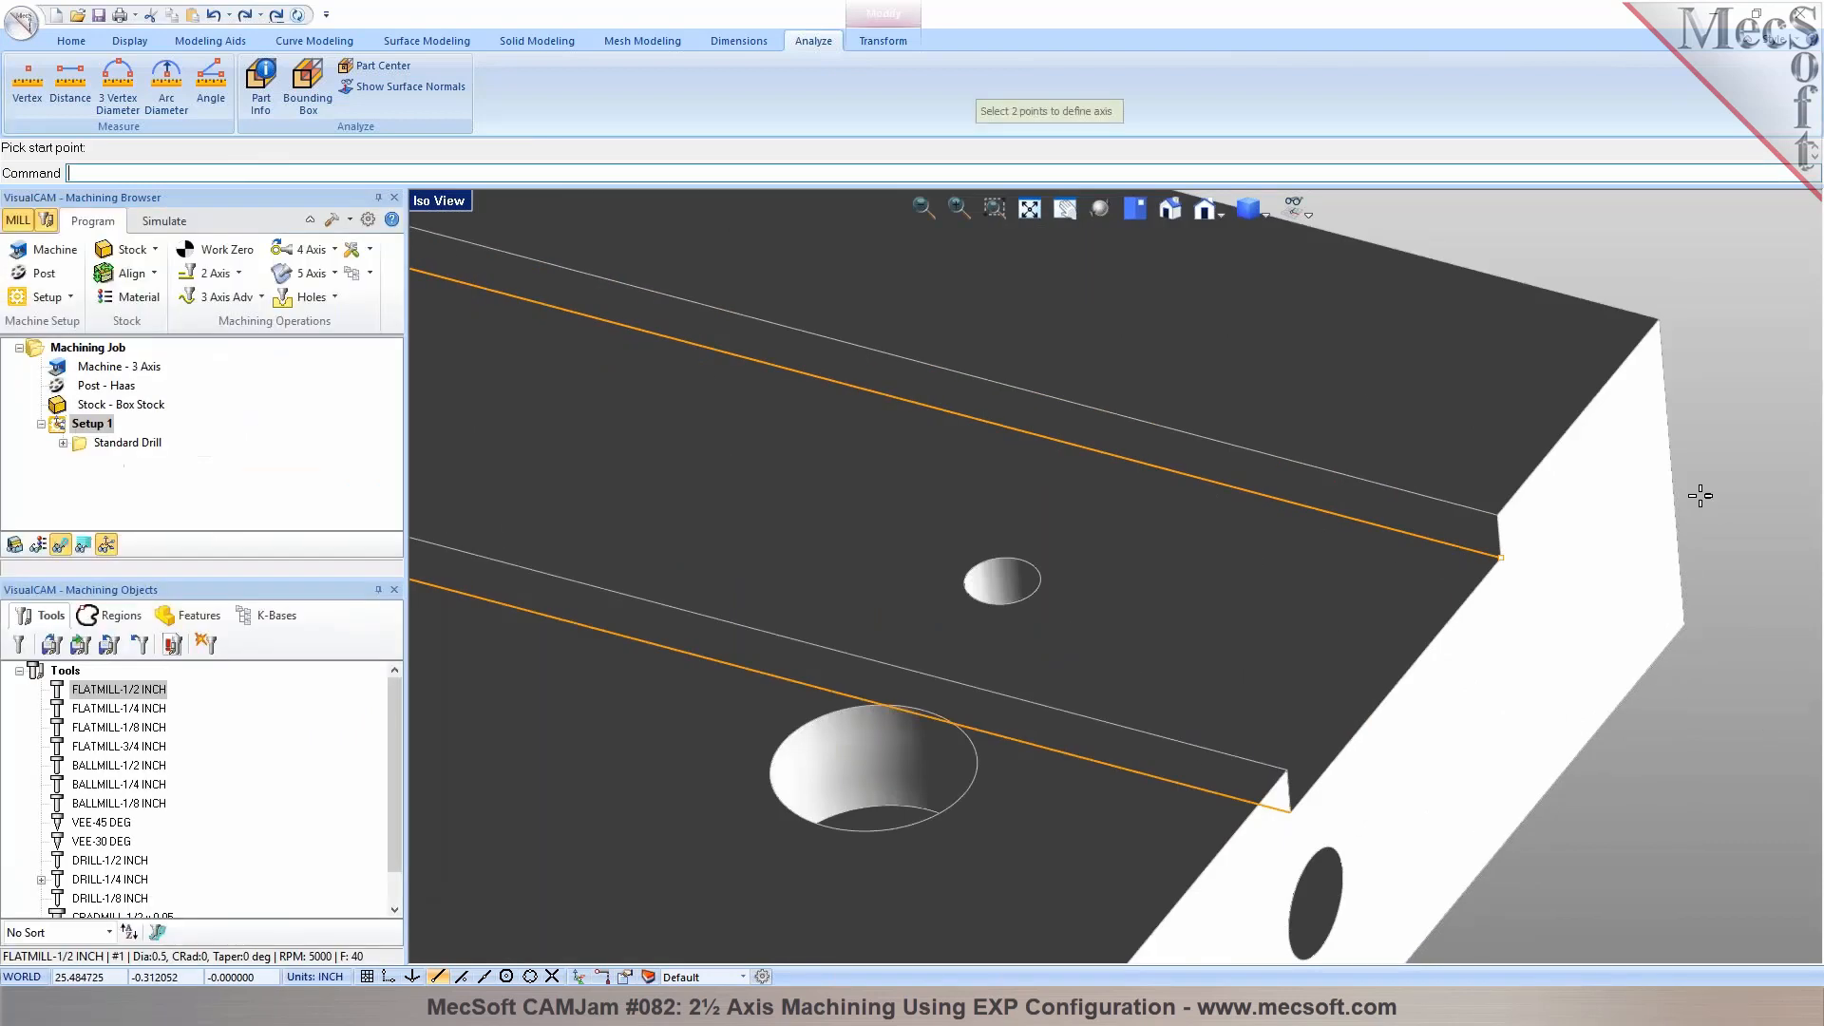
click(1497, 514)
click(1501, 556)
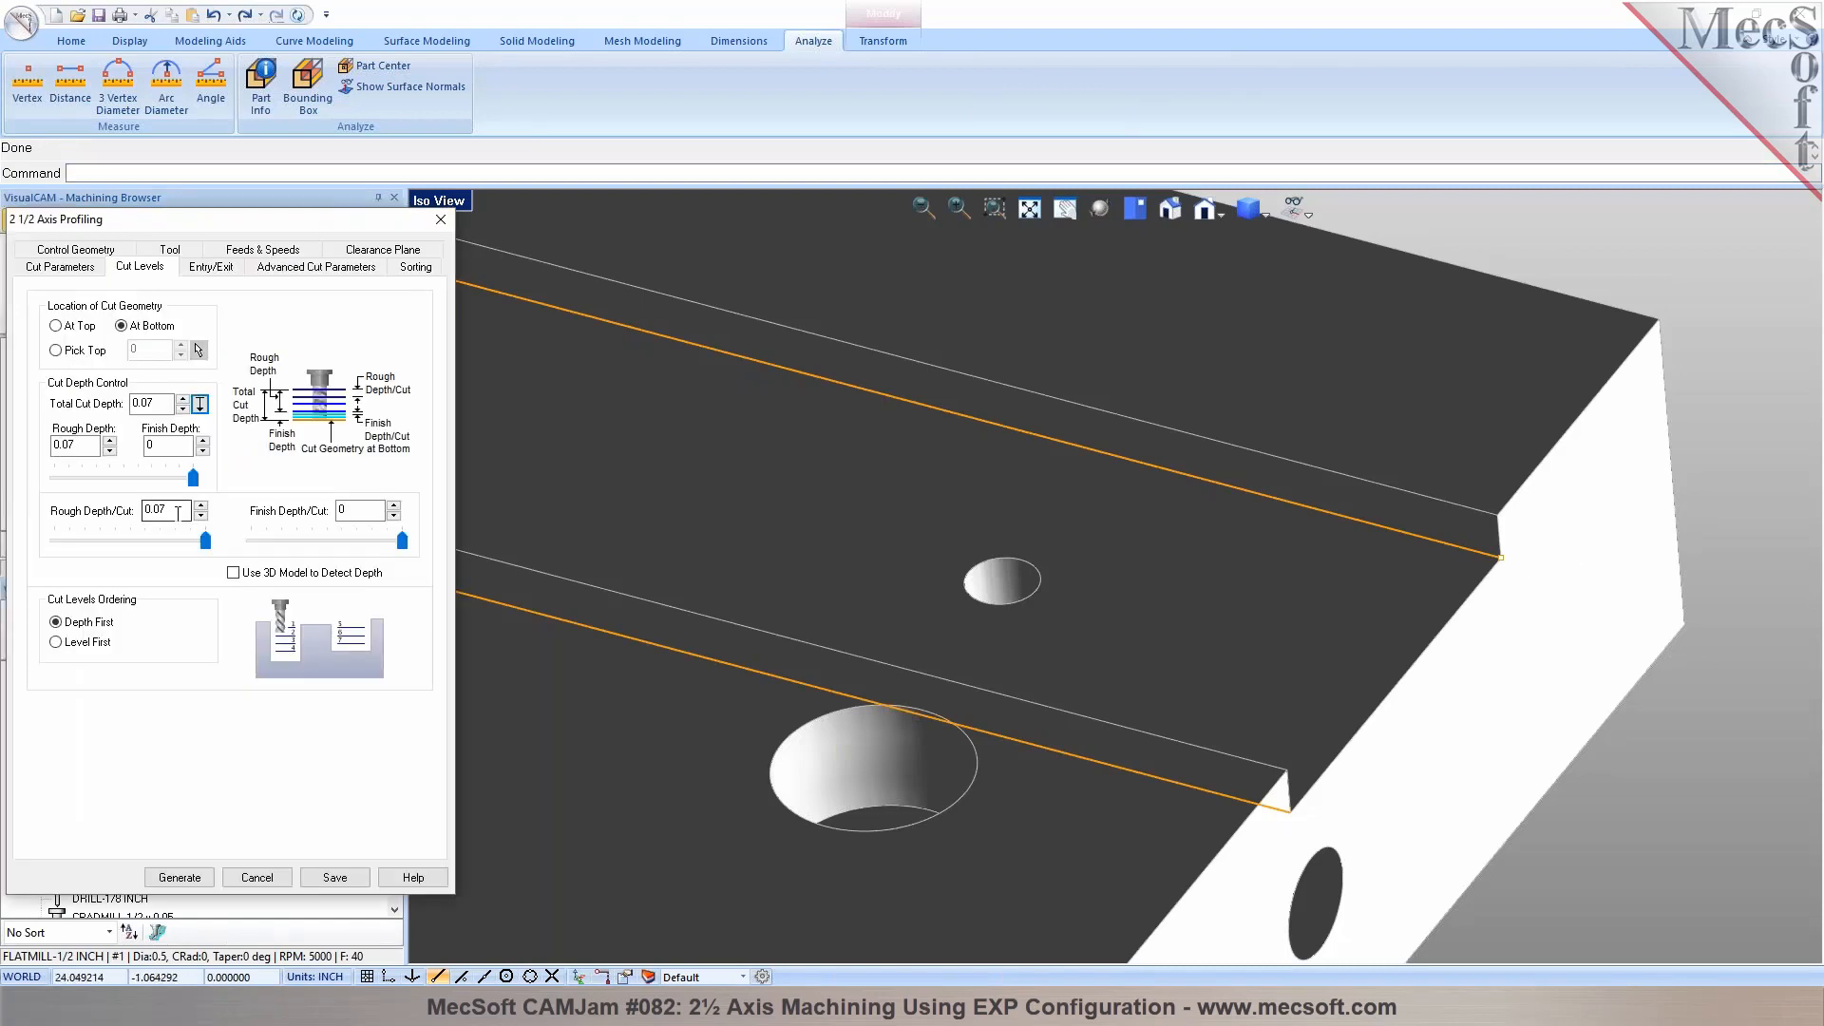
mouse_move(207, 549)
mouse_down()
mouse_move(102, 549)
mouse_move(217, 551)
mouse_up()
Set the engage and retract motions to linear with an angle of 0, and generate the profiling toolpath
click(211, 267)
click(85, 430)
double_click(199, 448)
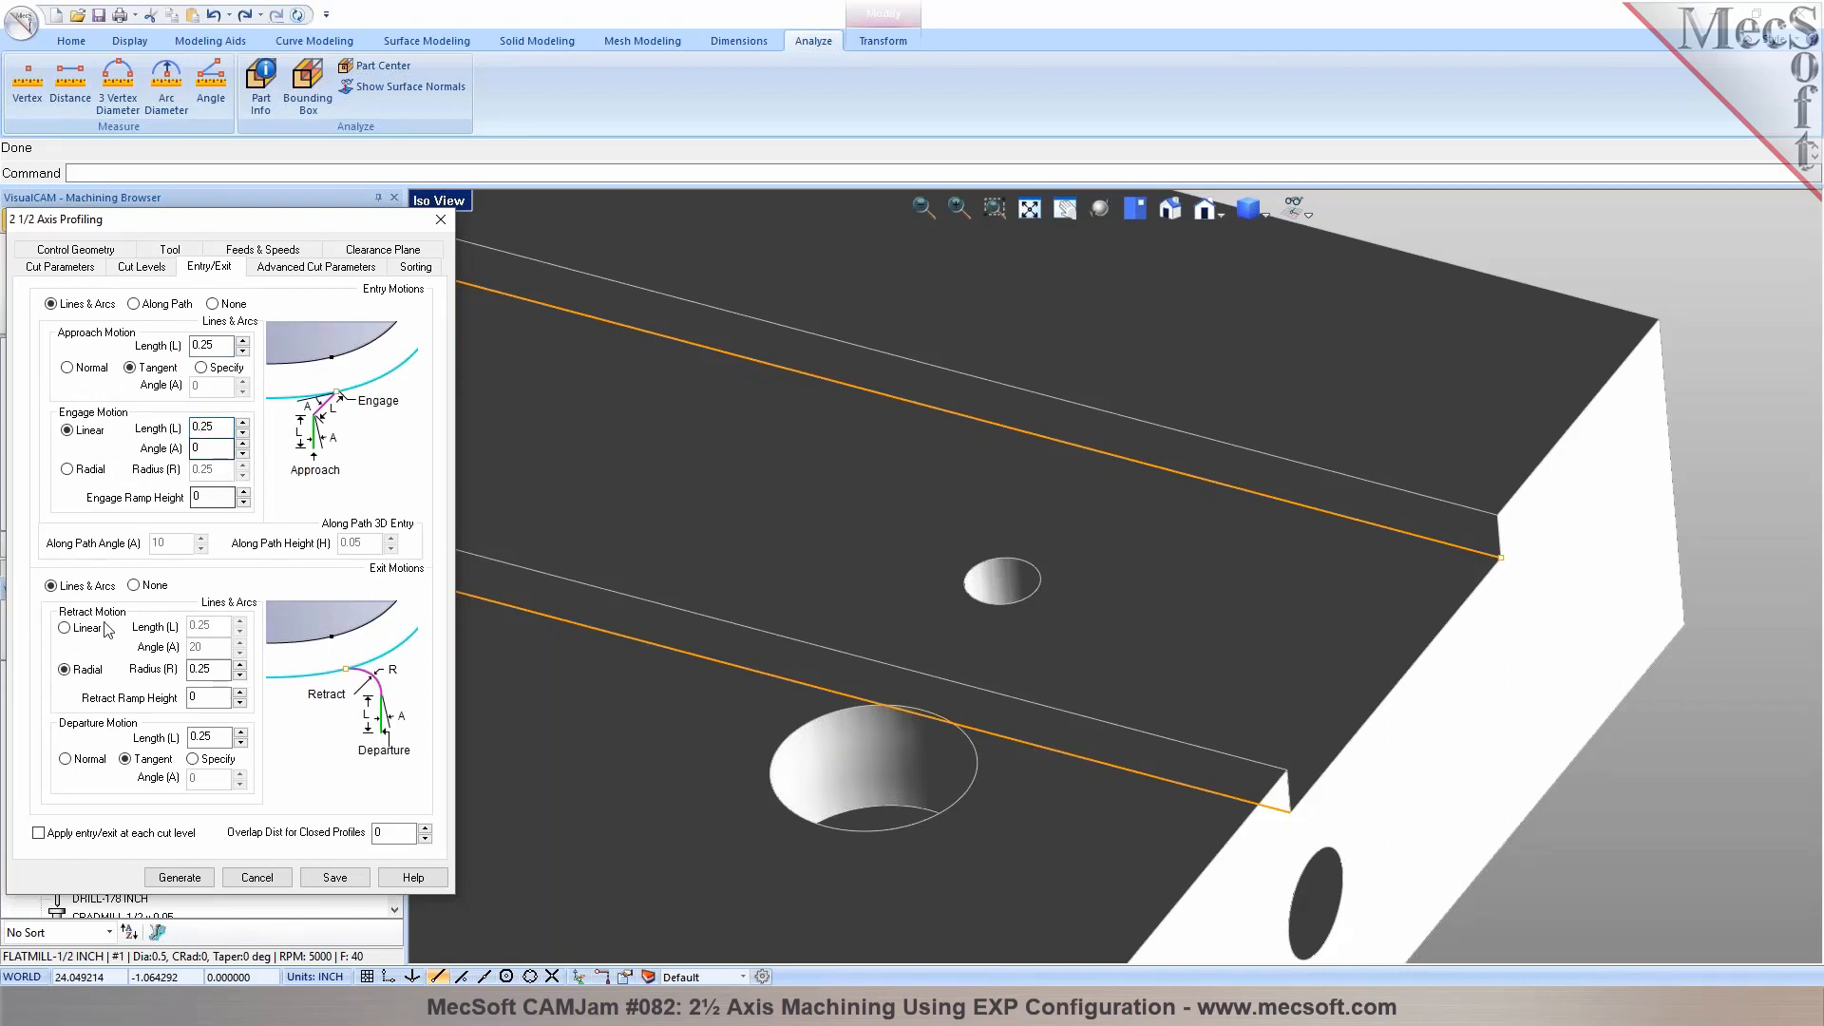
click(63, 628)
double_click(197, 647)
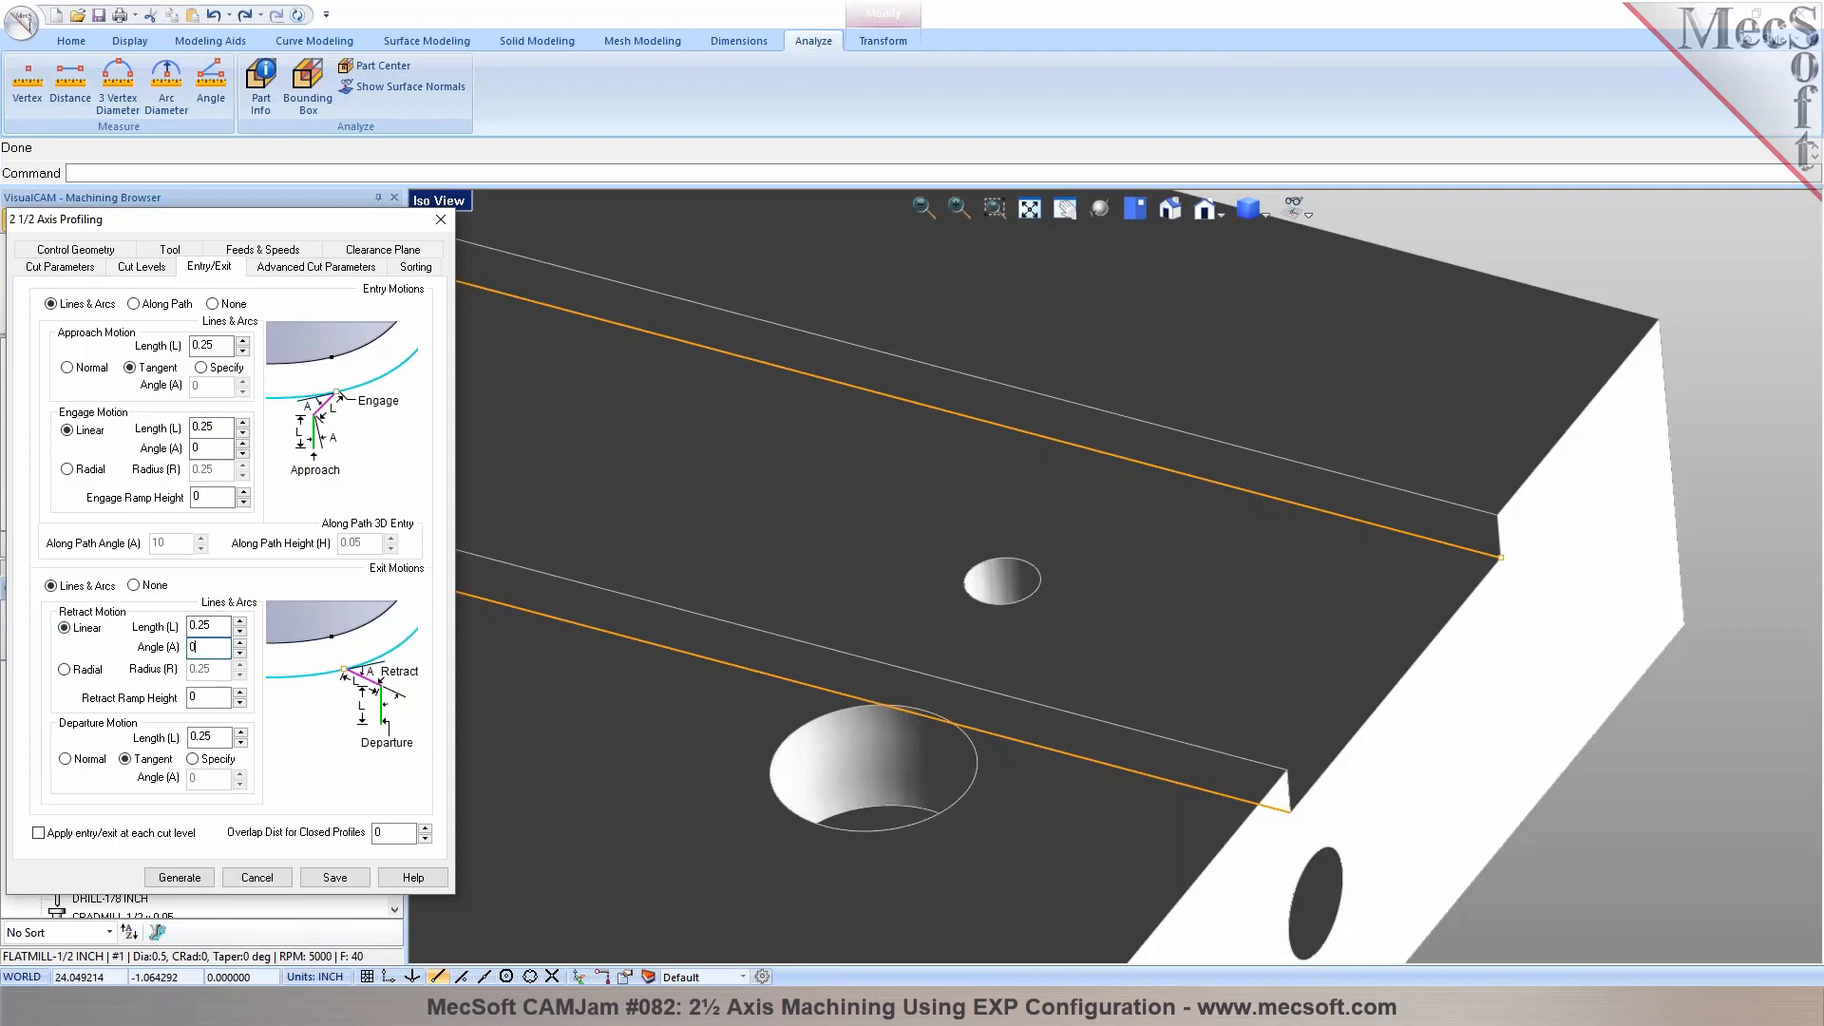
click(173, 875)
scroll(1613, 540, down, 10)
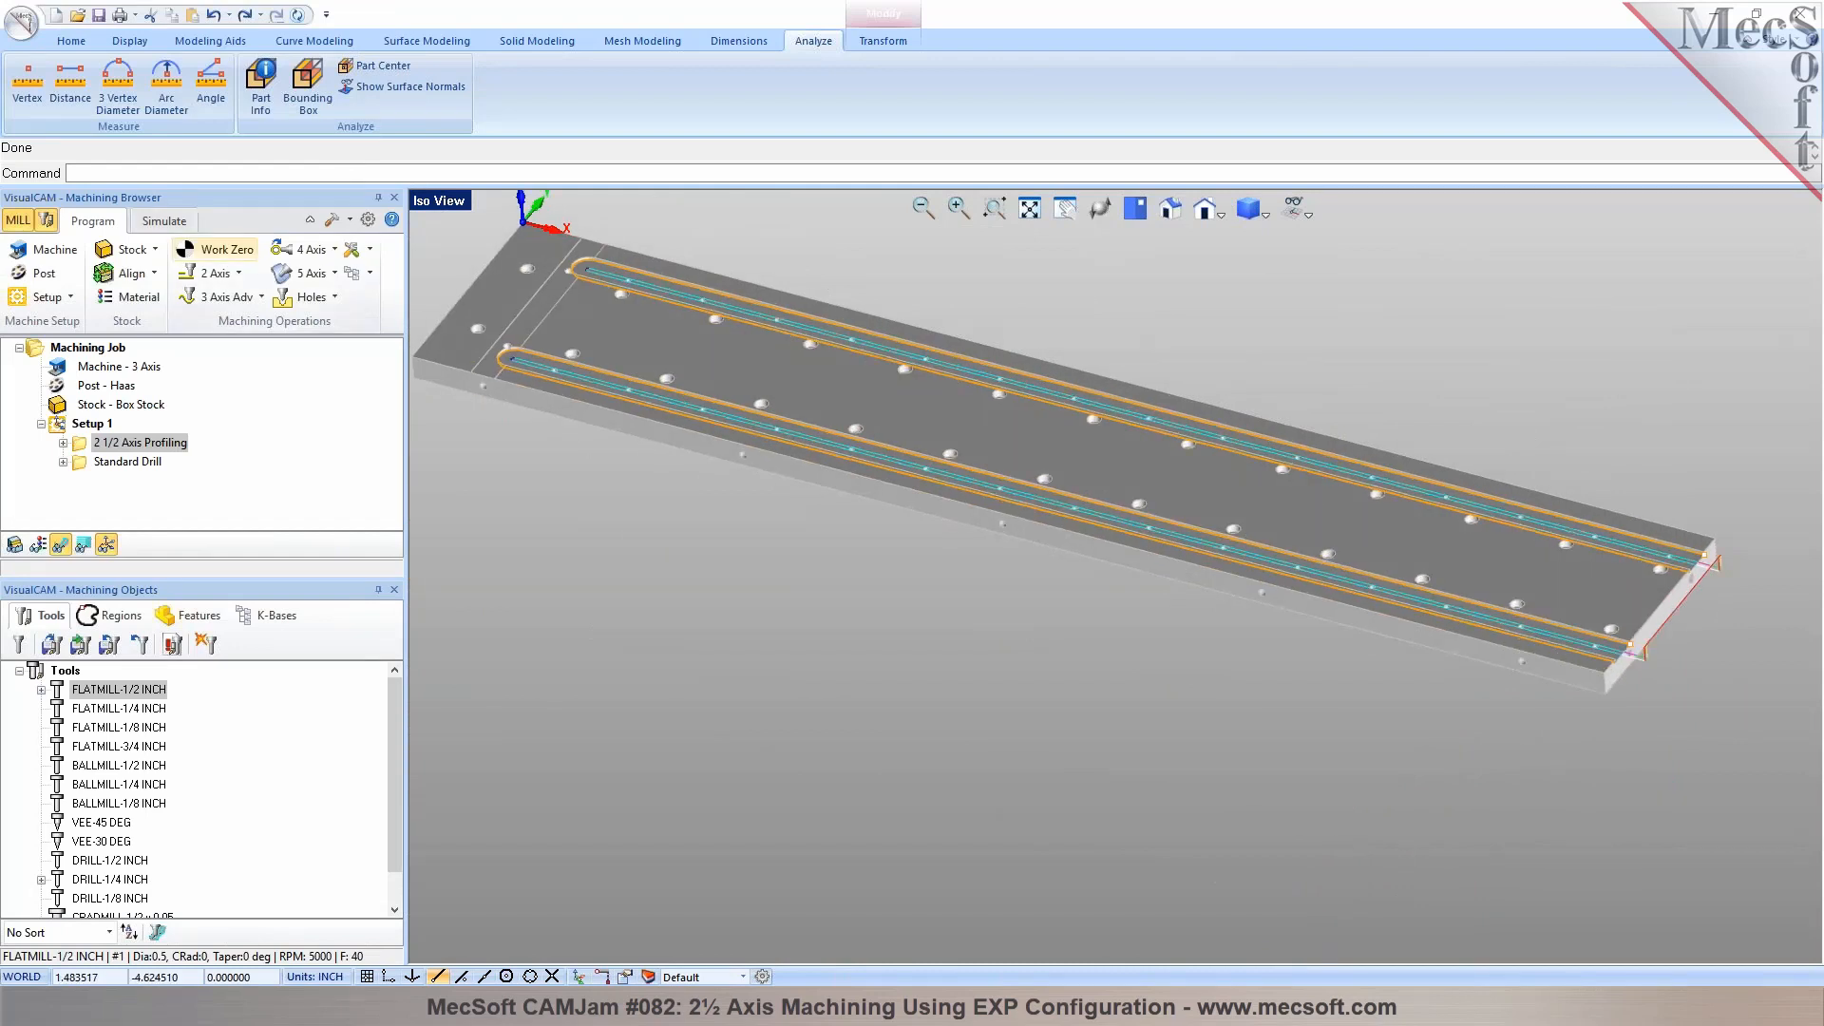
Simulate the profiling toolpath on the stock, pause it partway, and set the simulation colouring to Mop
click(162, 222)
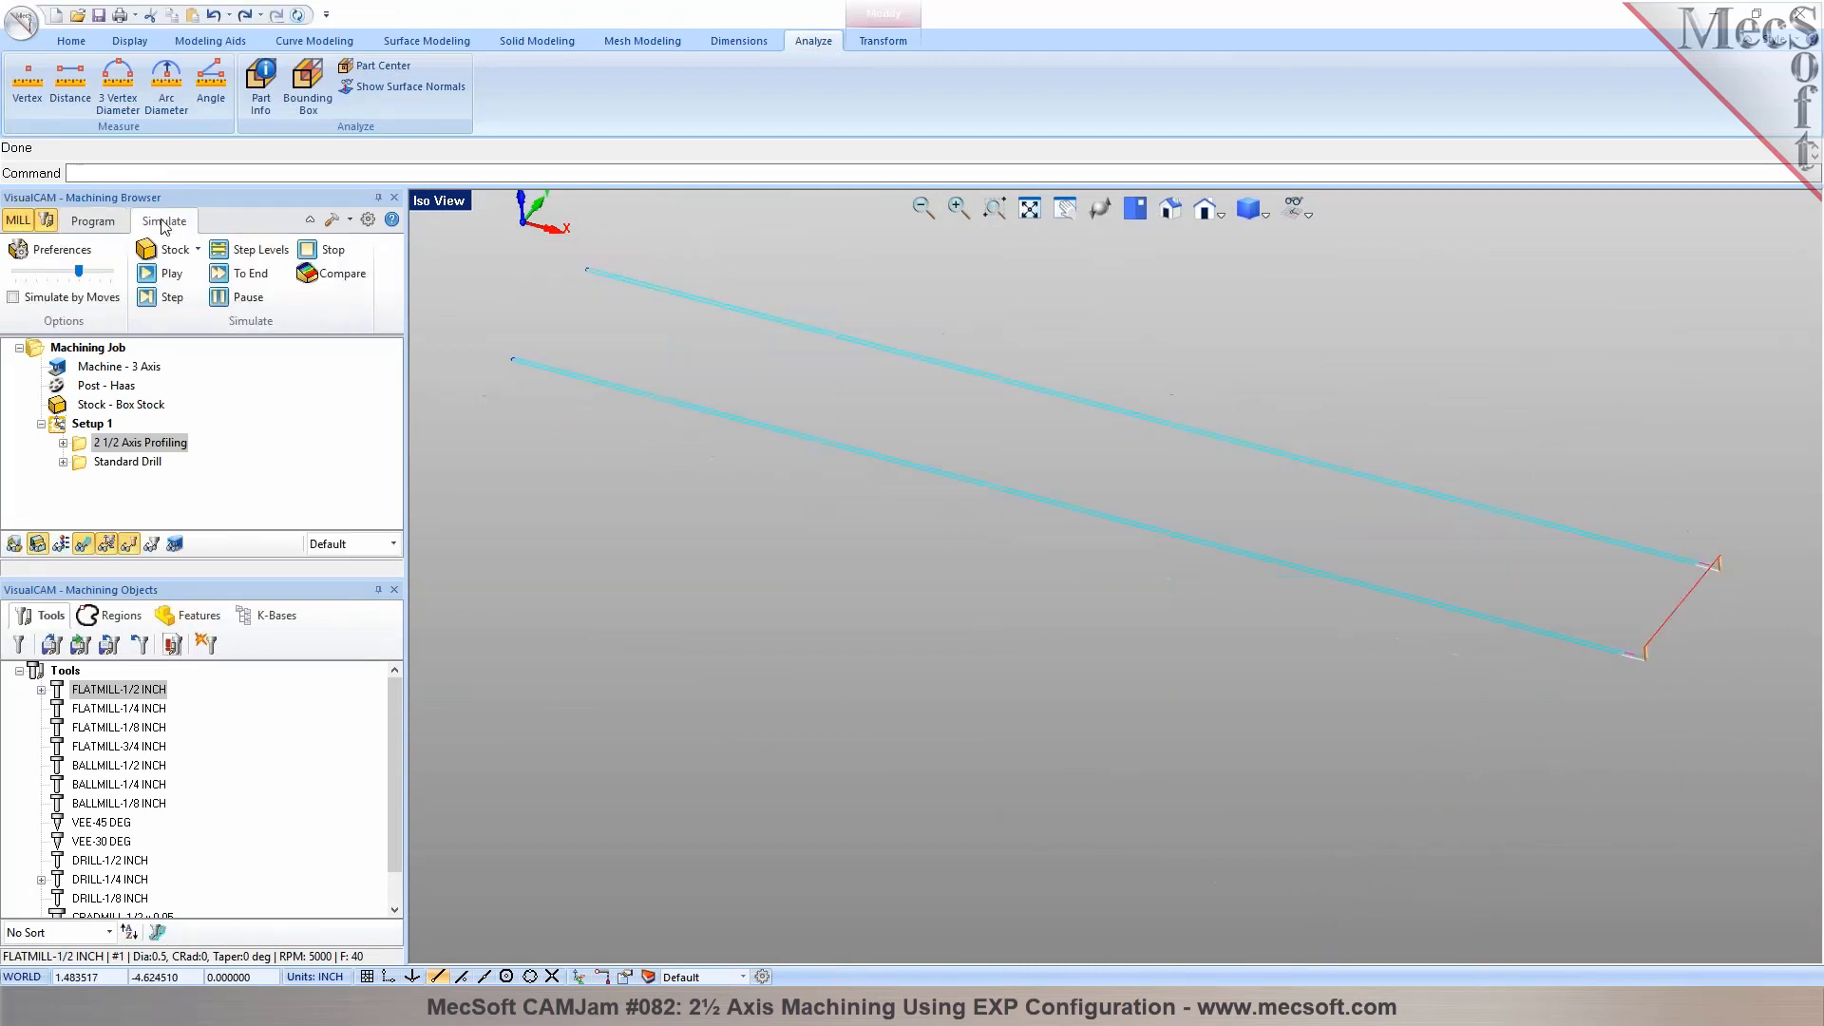
click(169, 275)
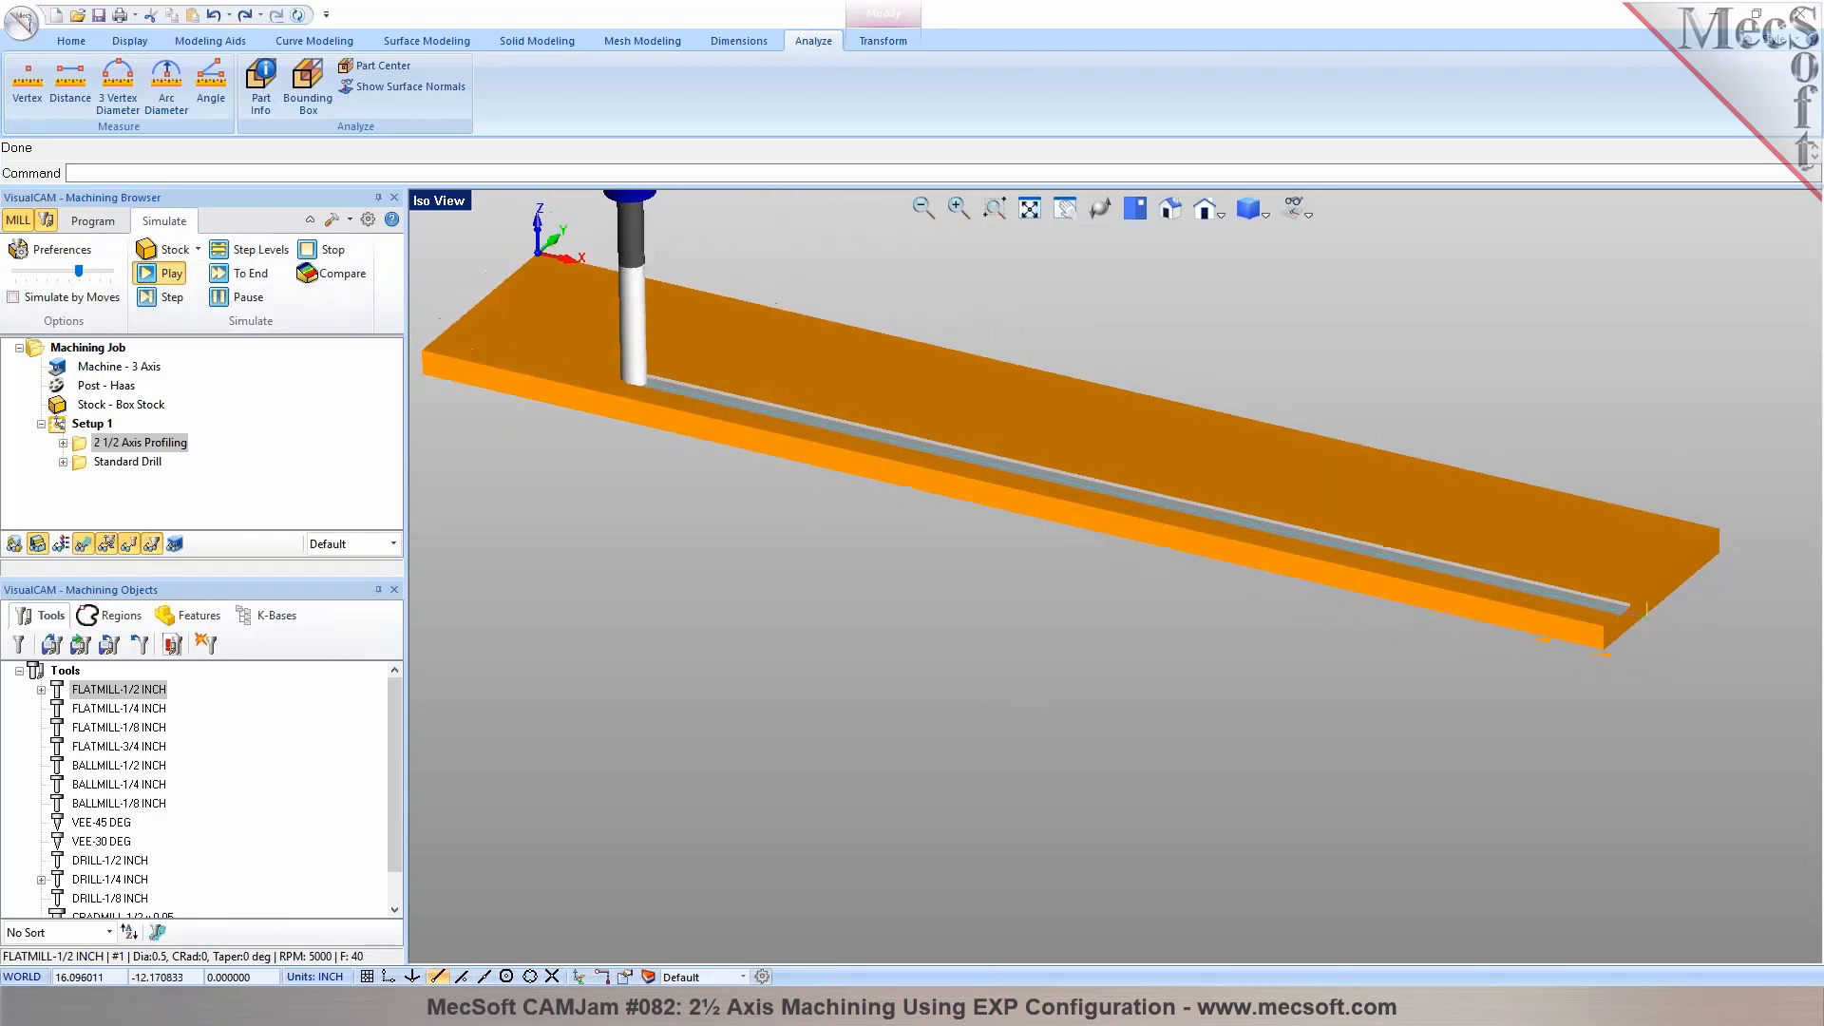
click(228, 298)
click(393, 543)
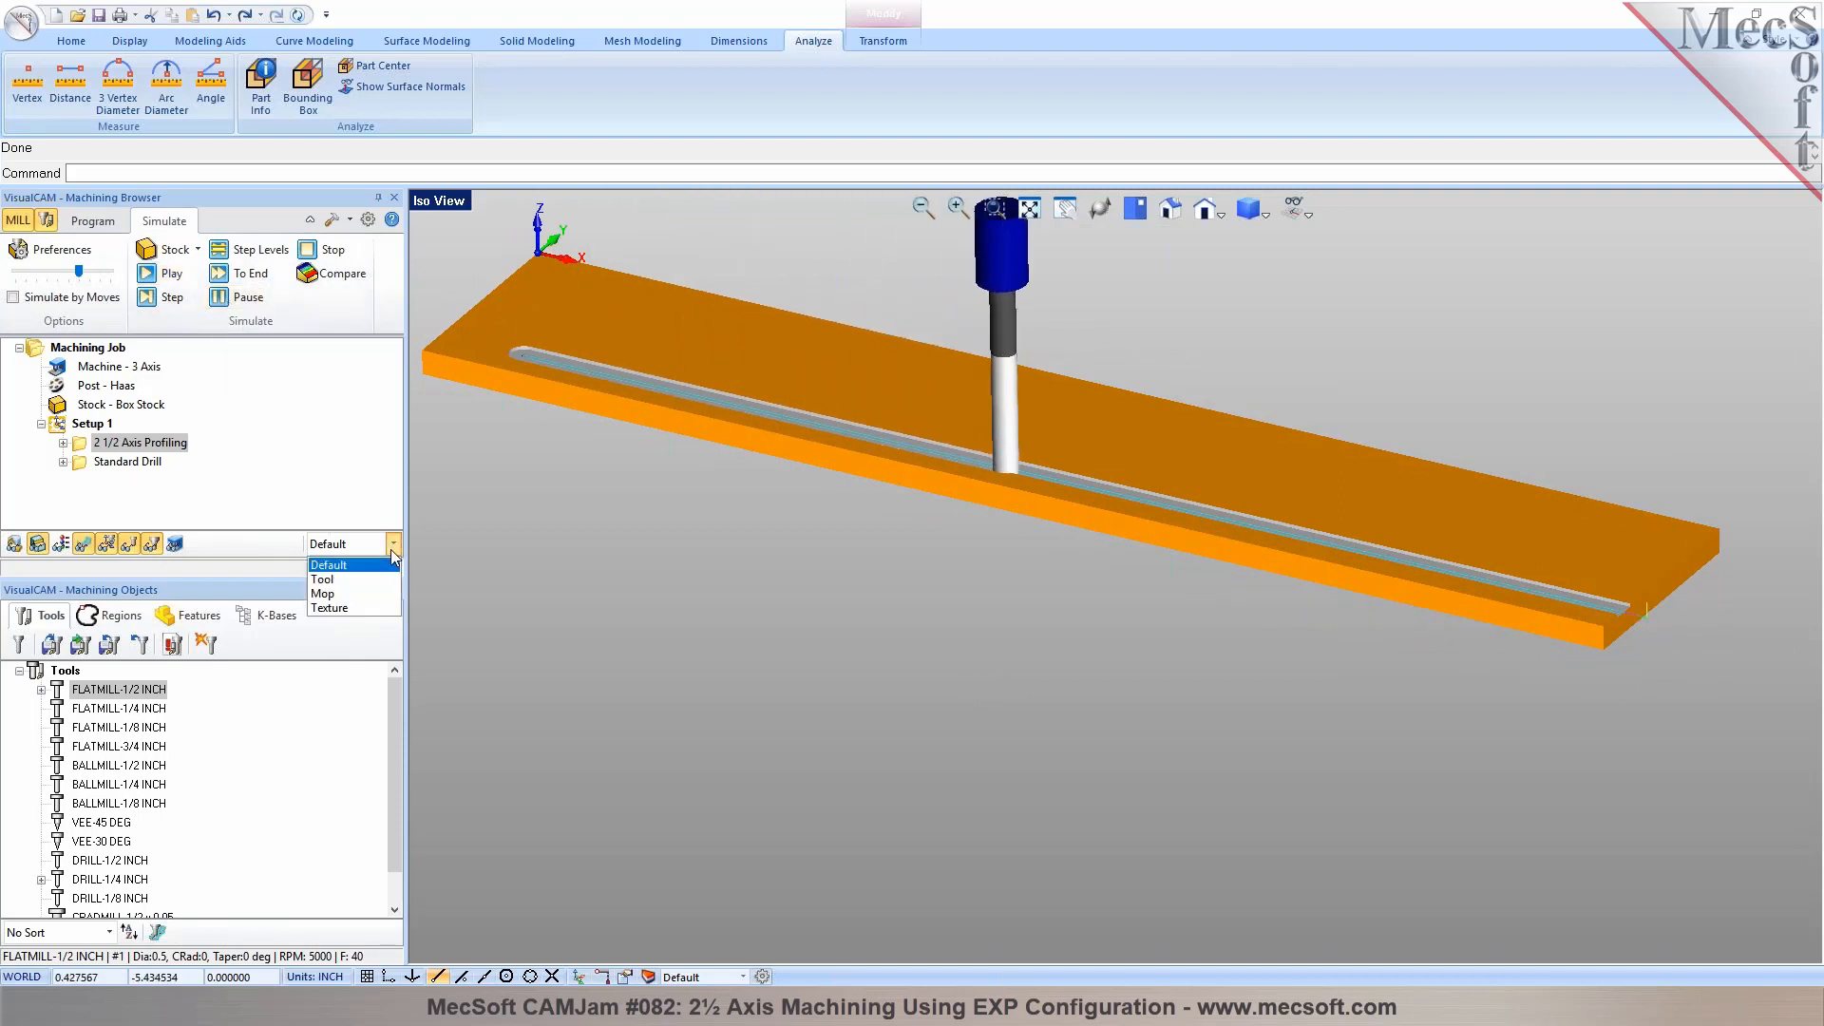
click(361, 594)
Set the simulation color of the 2½ axis profiling operation to cyan in its machining operation properties
double_click(81, 444)
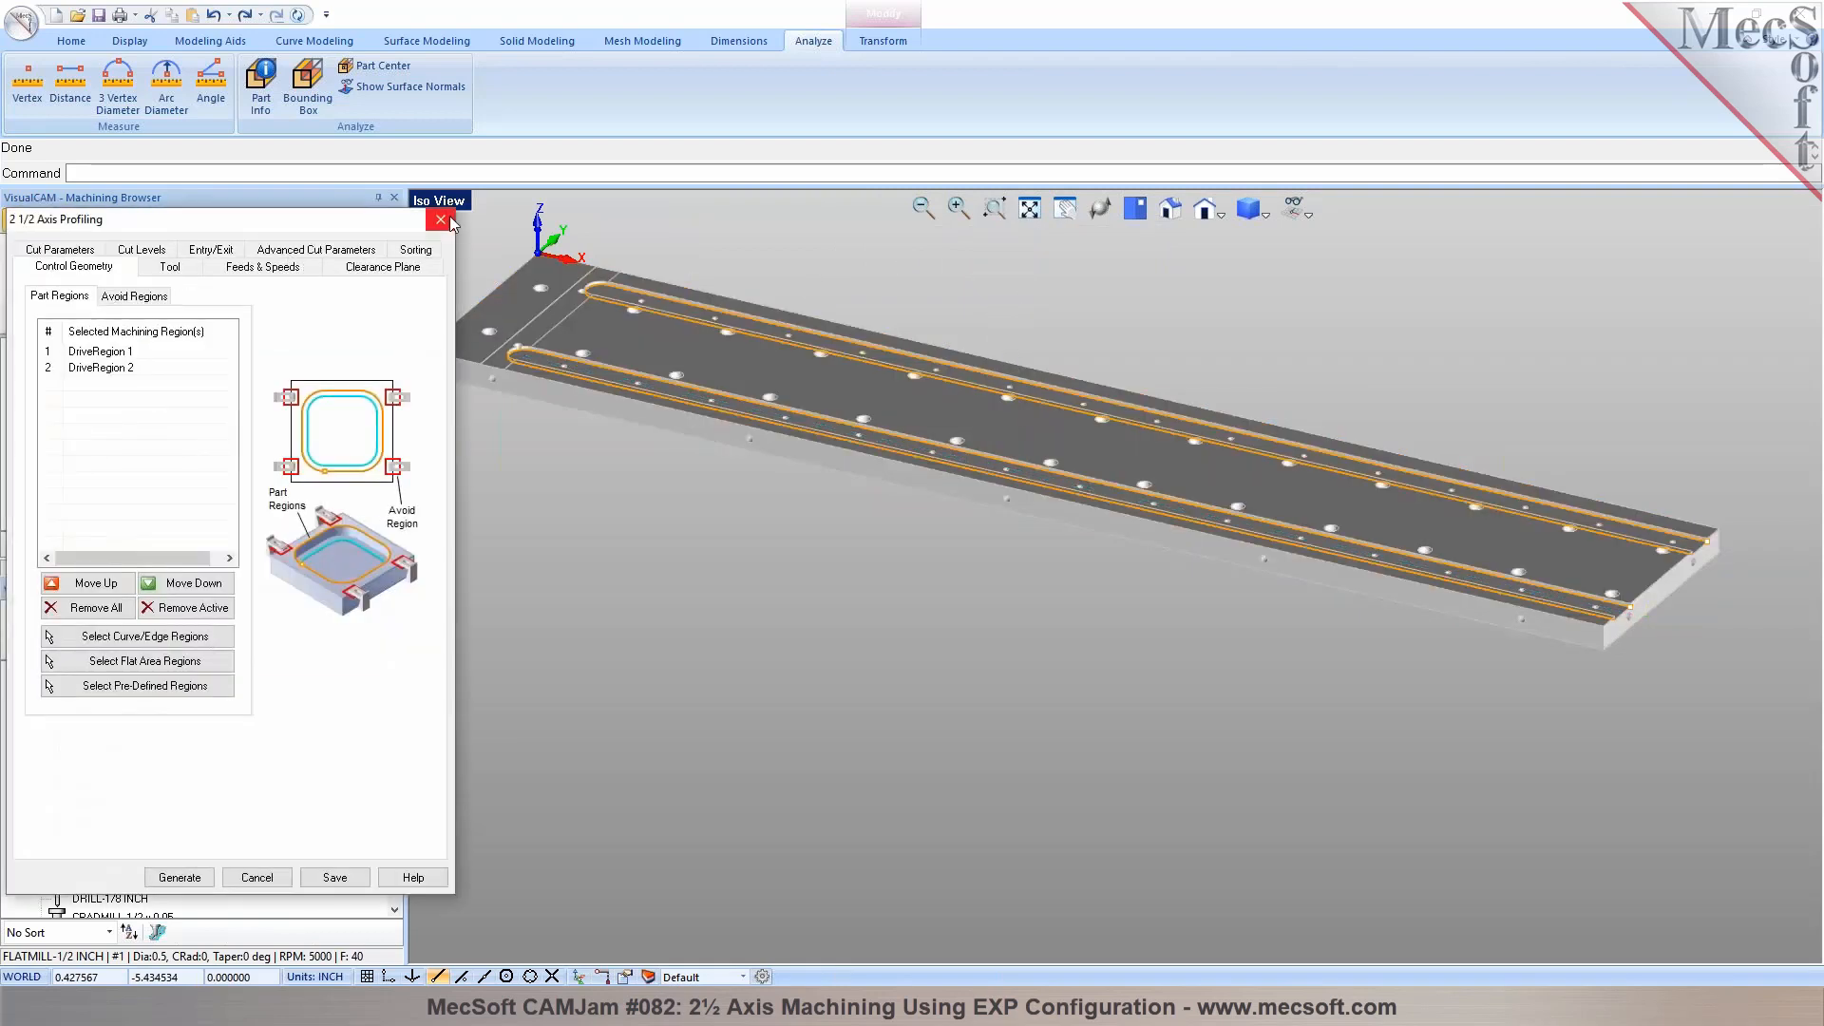
click(448, 214)
right_click(125, 447)
click(197, 787)
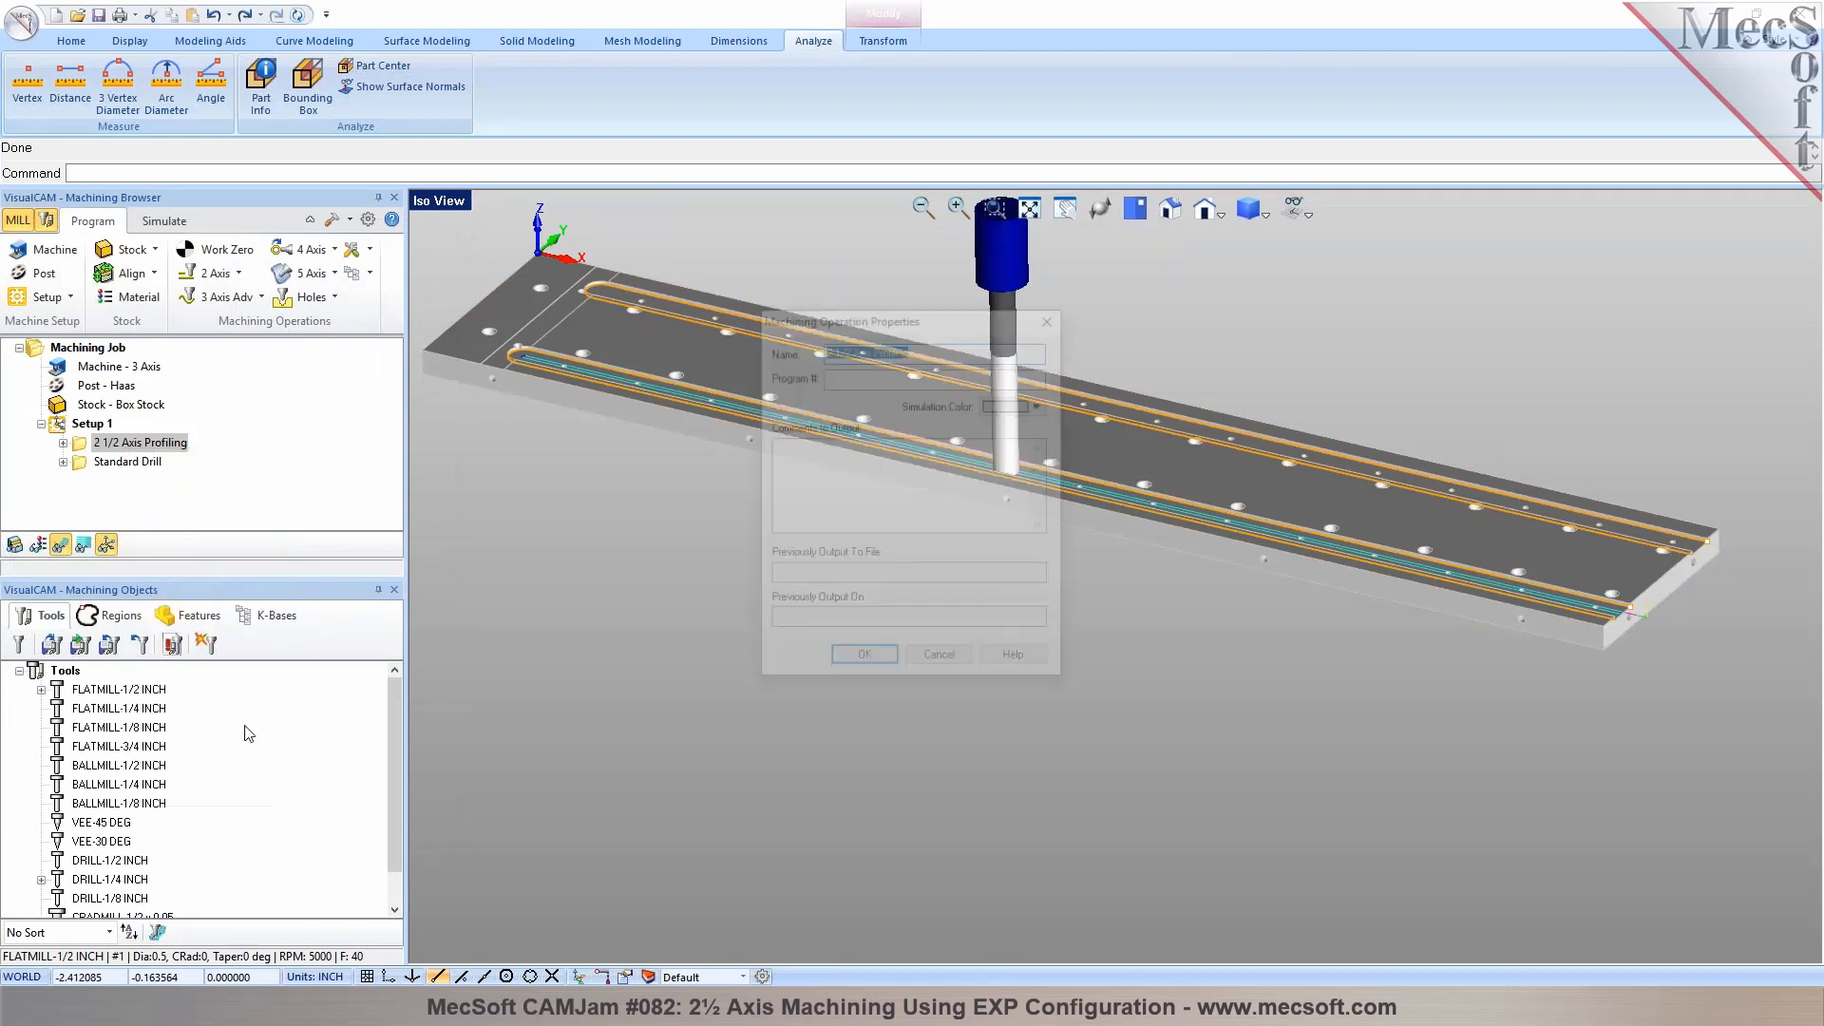
click(1043, 405)
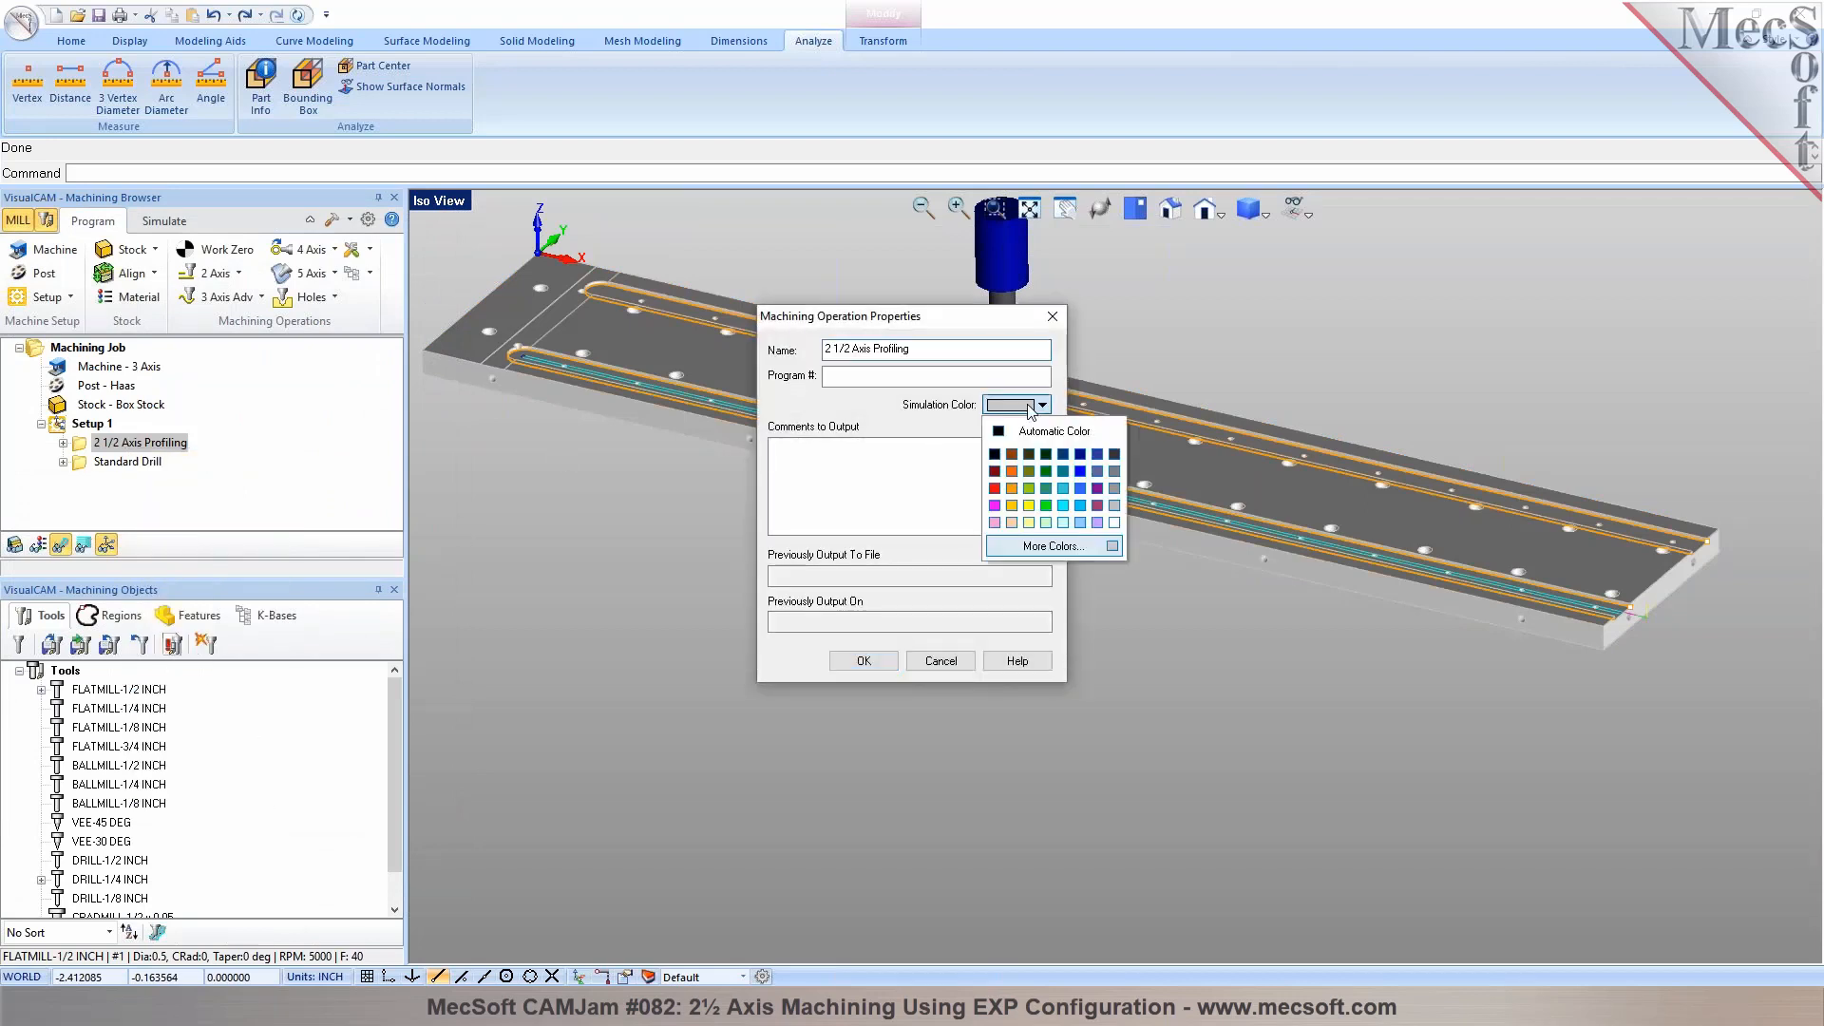
click(1045, 506)
click(863, 660)
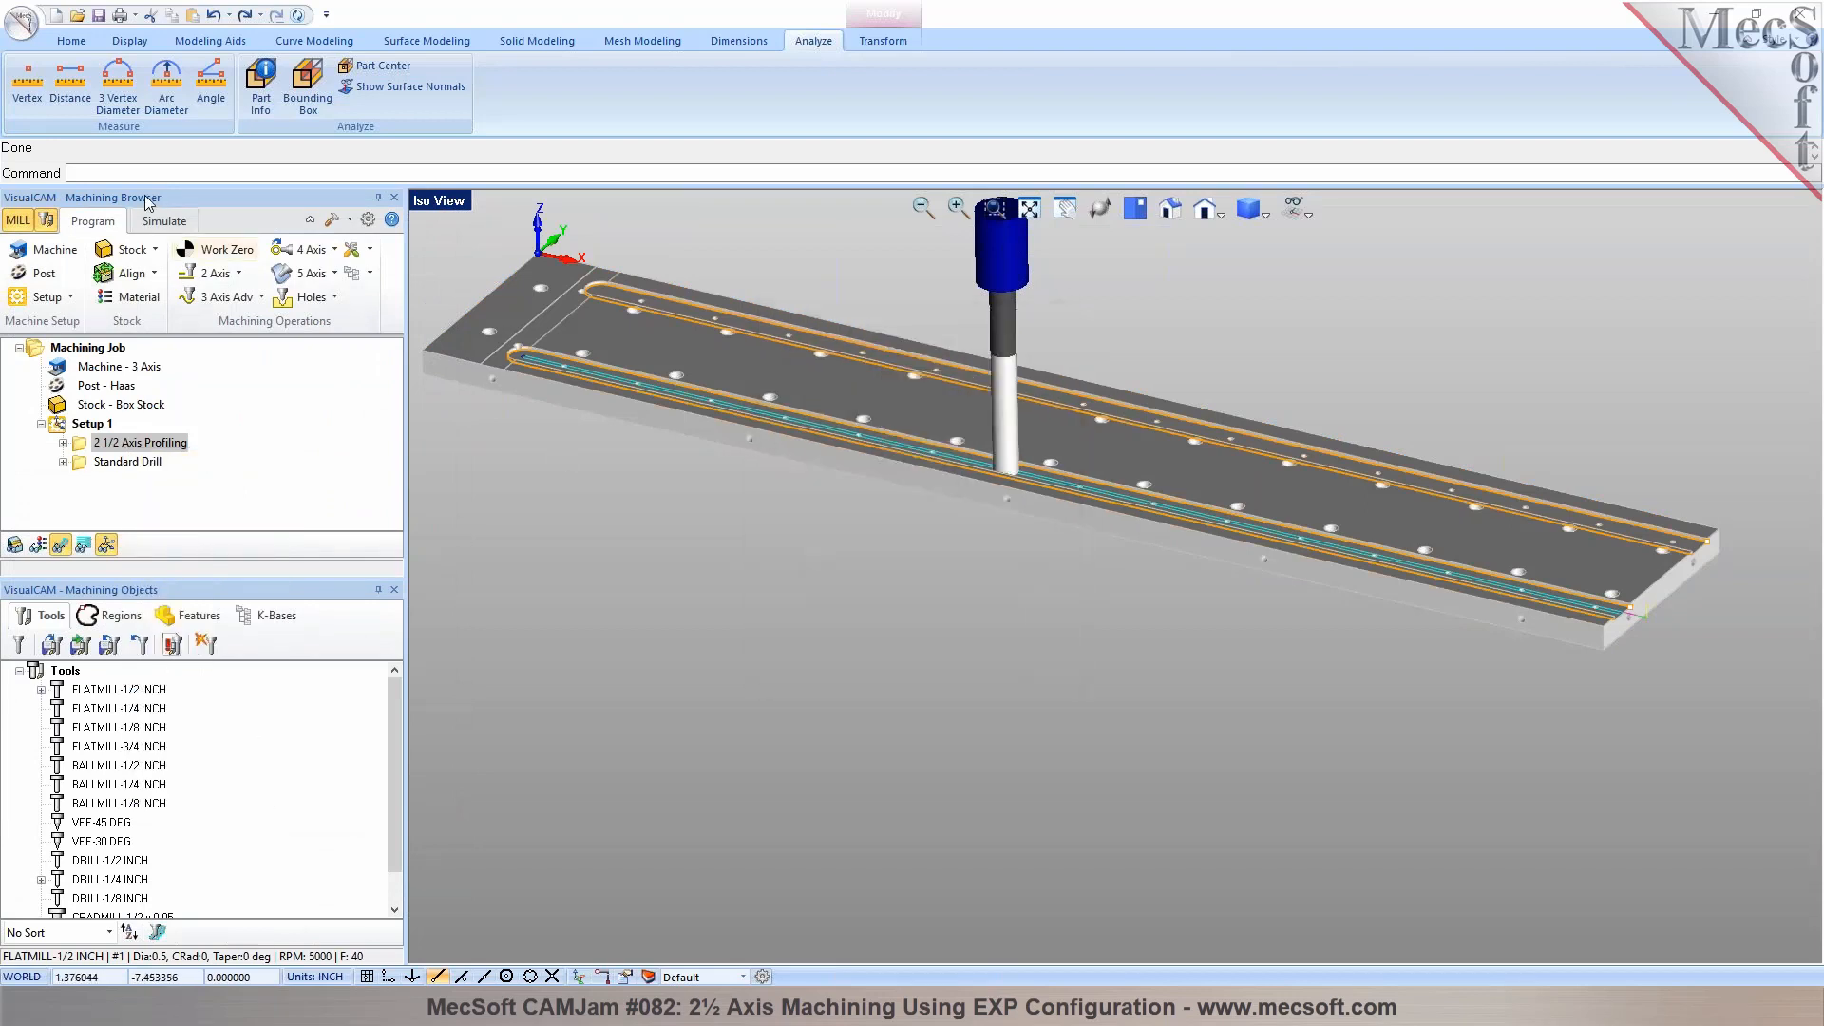
Play the profiling simulation on the box stock and examine the cut slots at their open ends
click(161, 221)
click(167, 274)
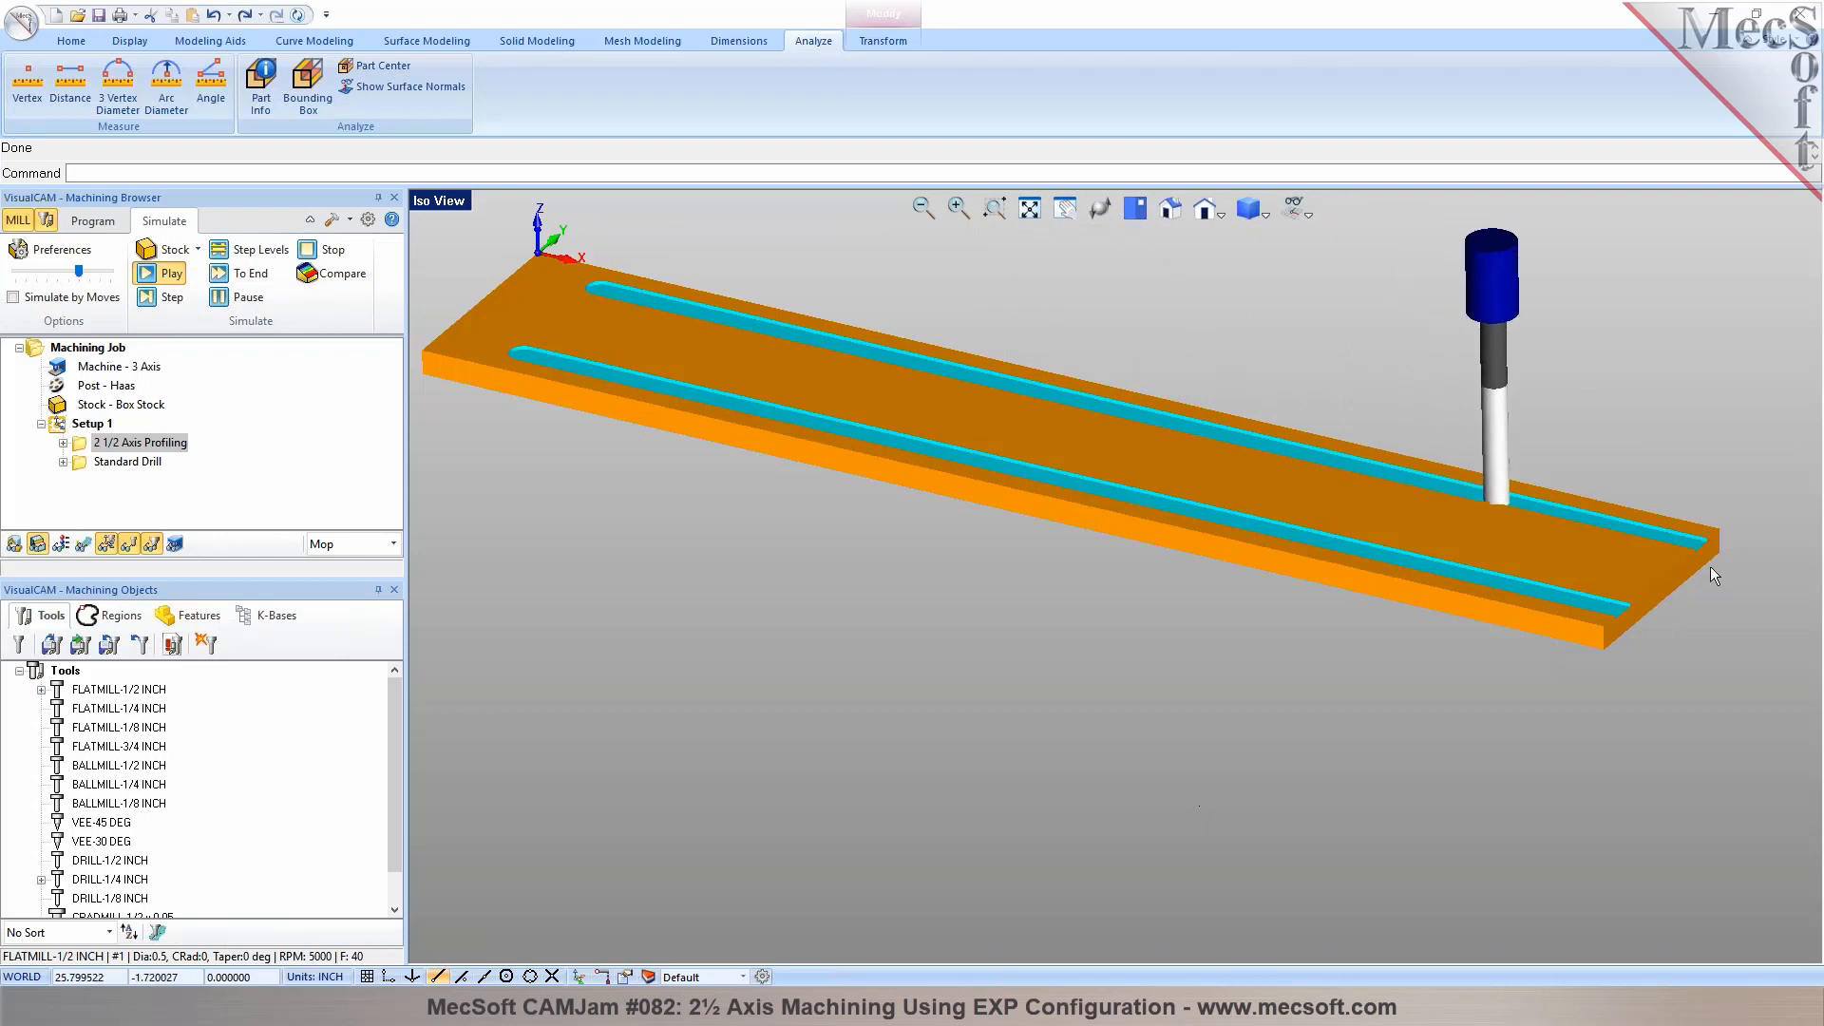
scroll(1729, 549, up, 5)
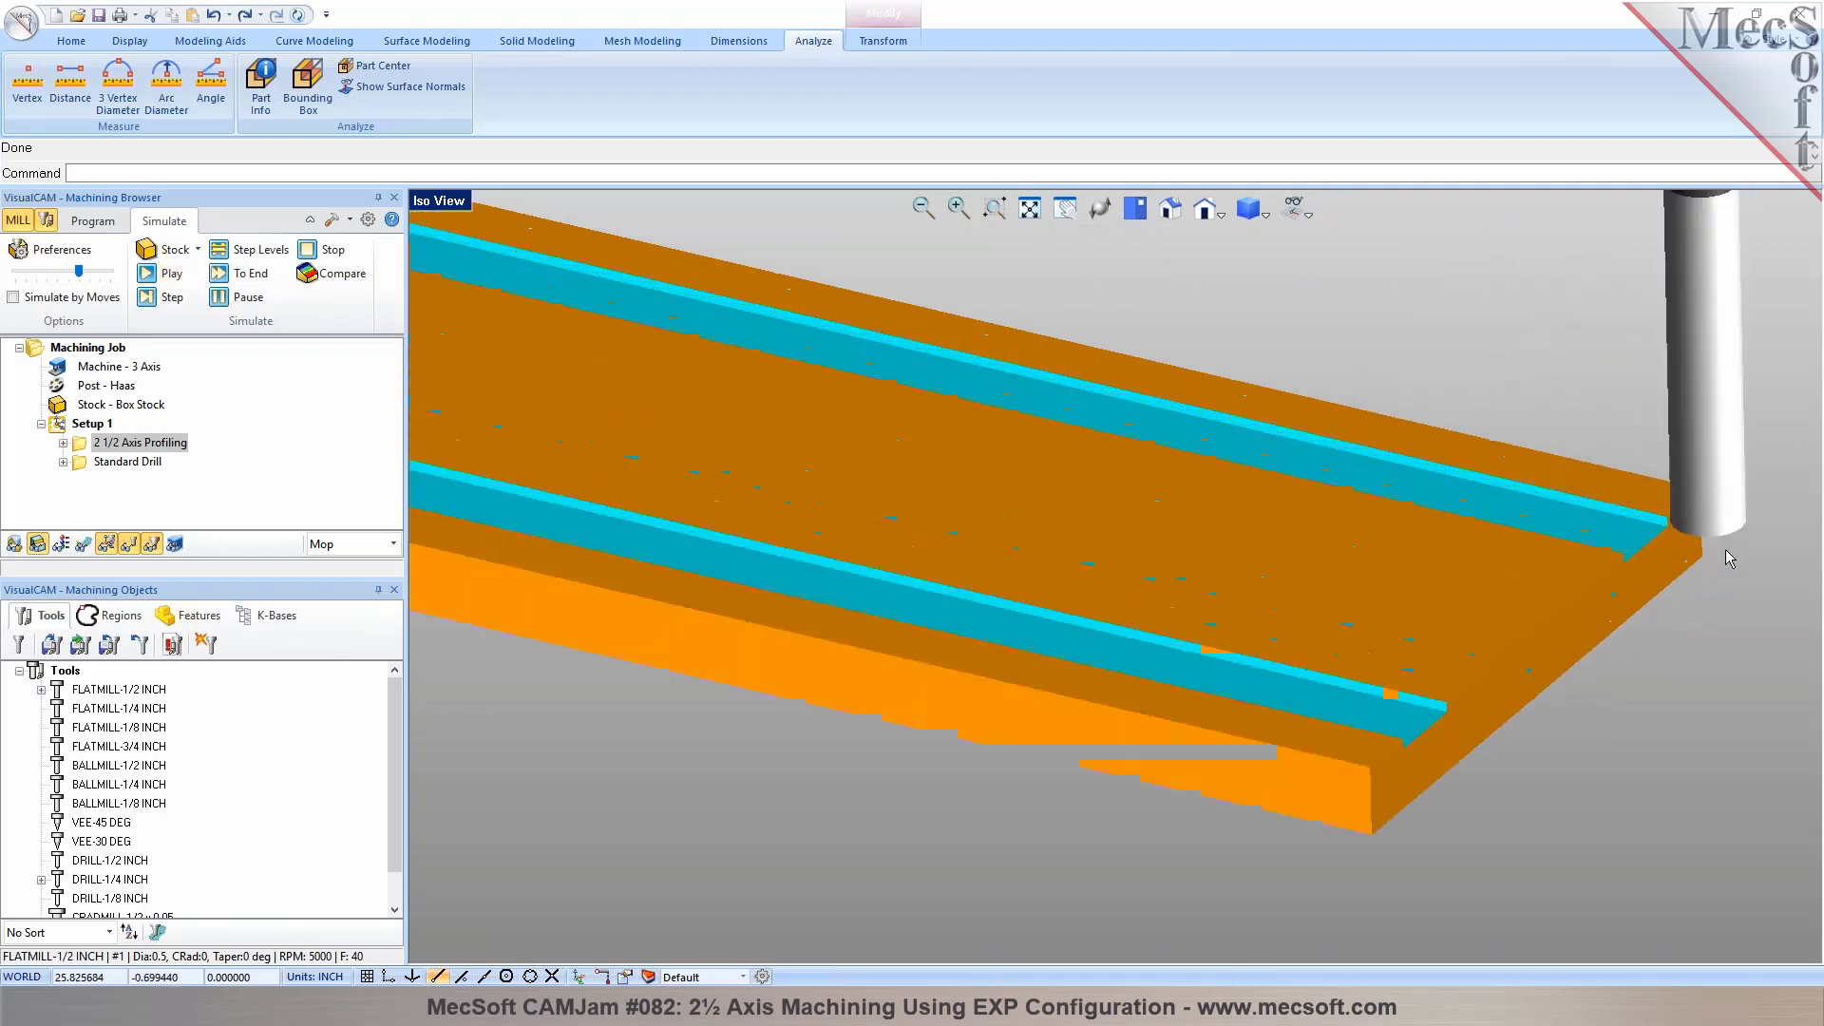
Reduce the profiling operation's rough depth per cut below the 0.07 total depth, check the entry and exit settings, and regenerate the toolpath
click(93, 221)
double_click(91, 444)
click(141, 249)
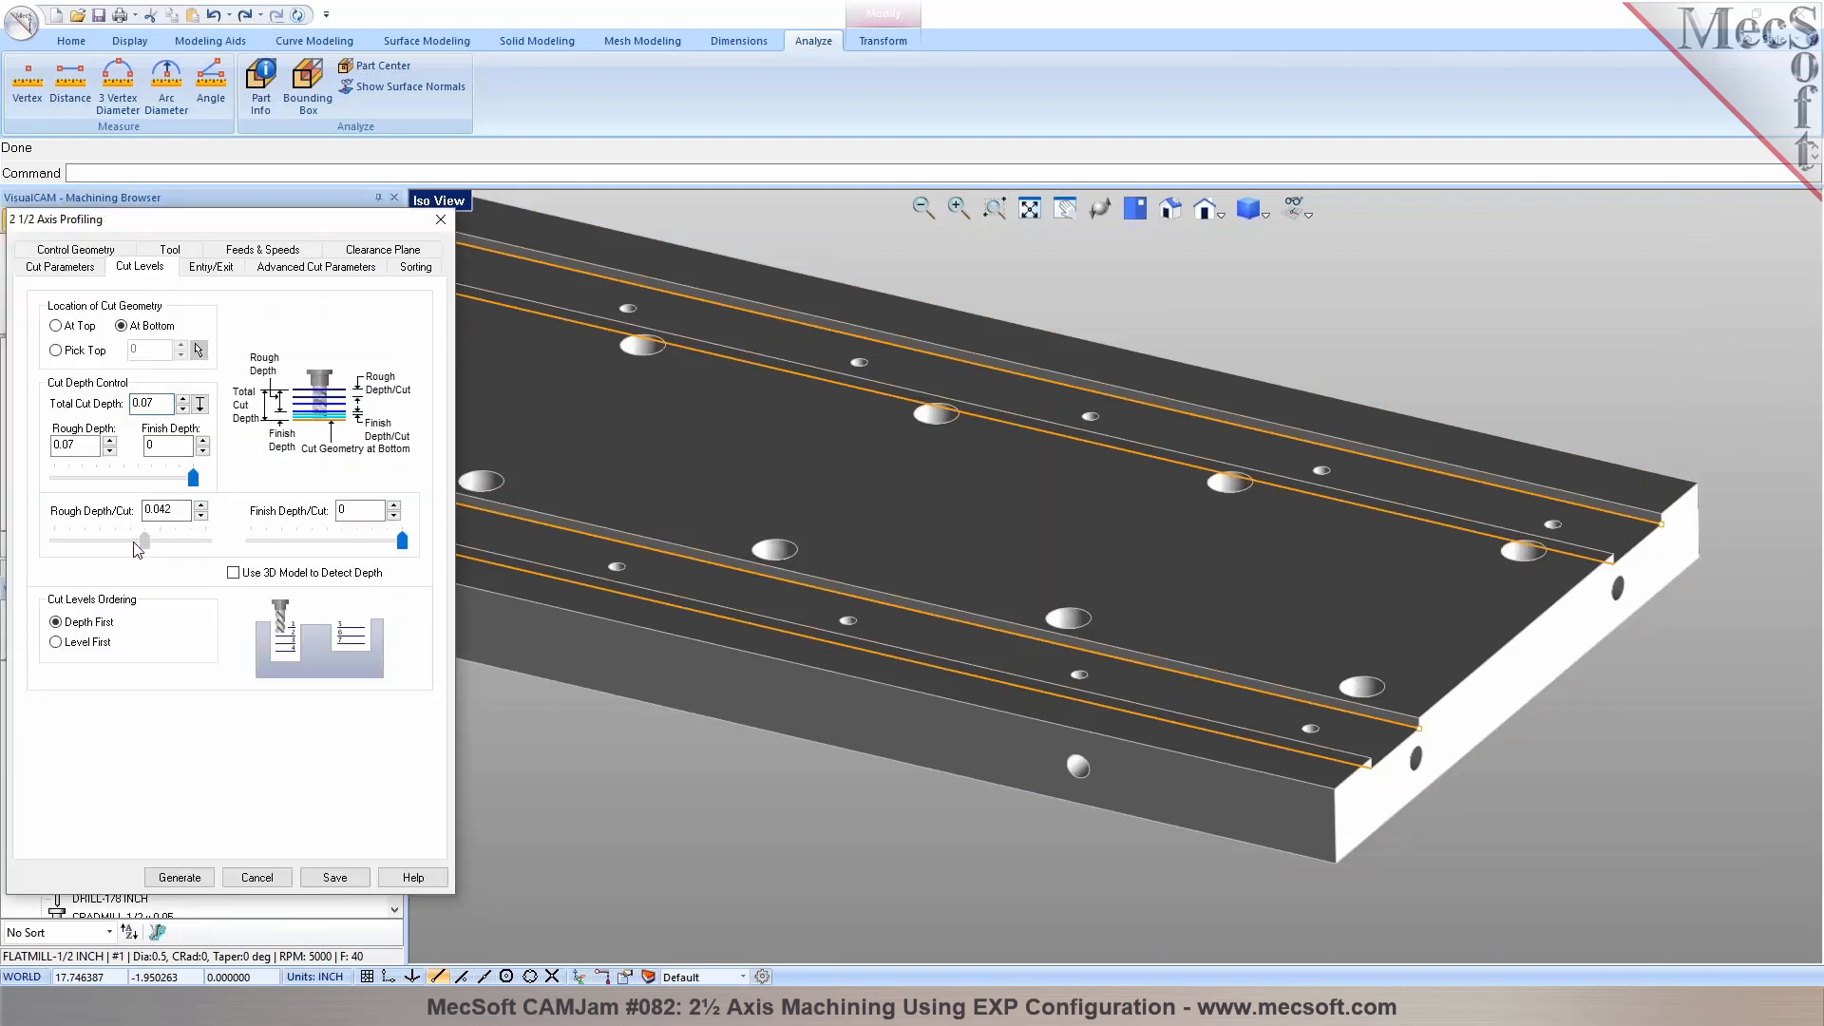
click(184, 512)
click(214, 267)
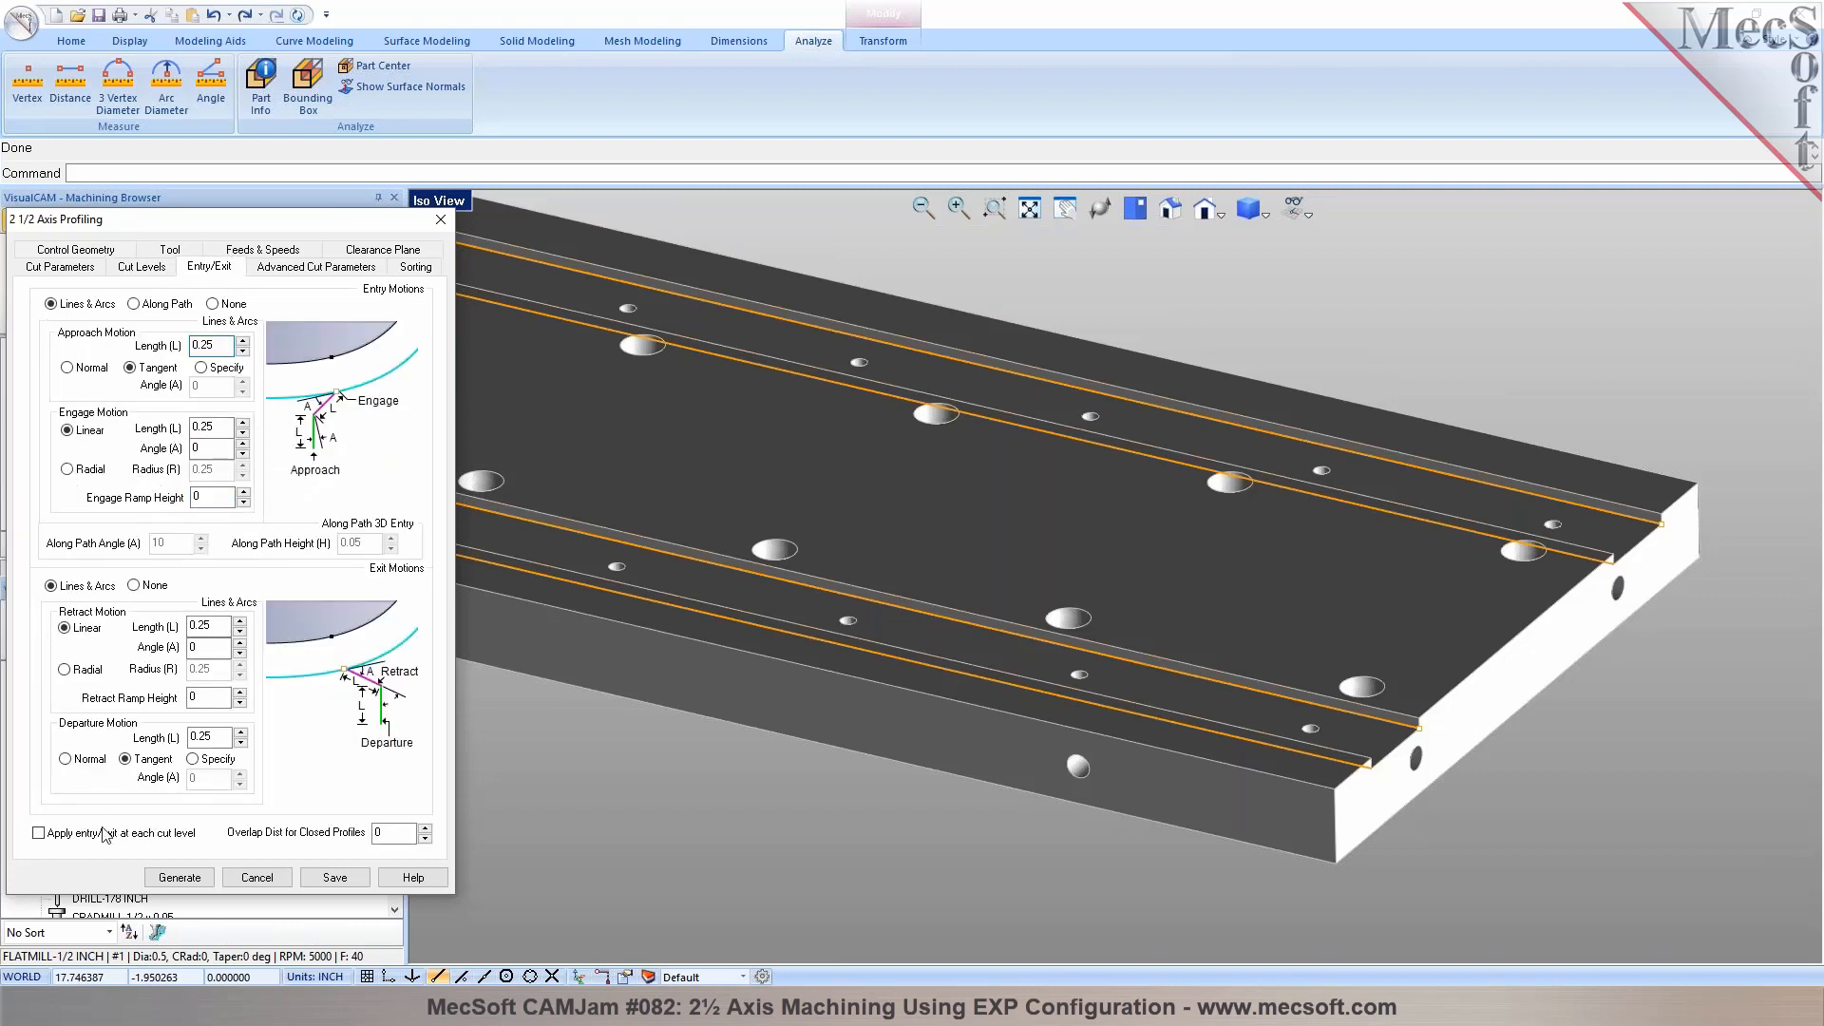
click(180, 877)
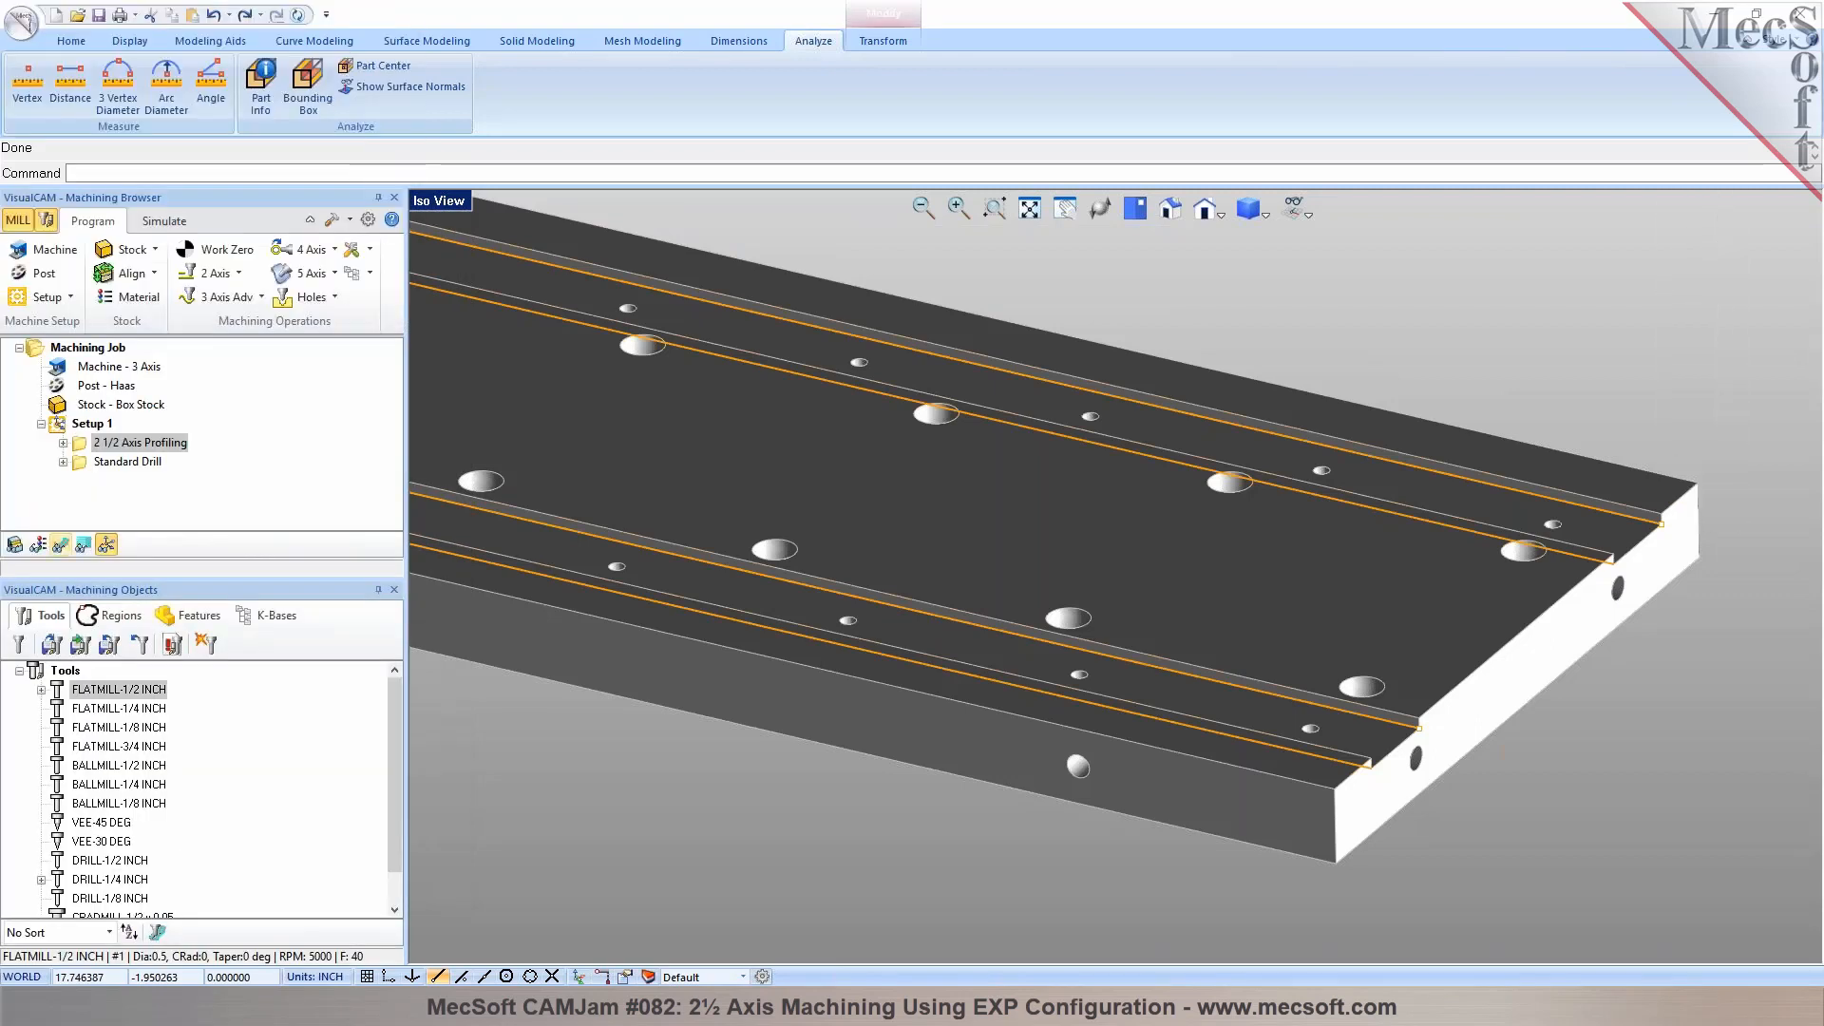
scroll(1684, 530, up, 6)
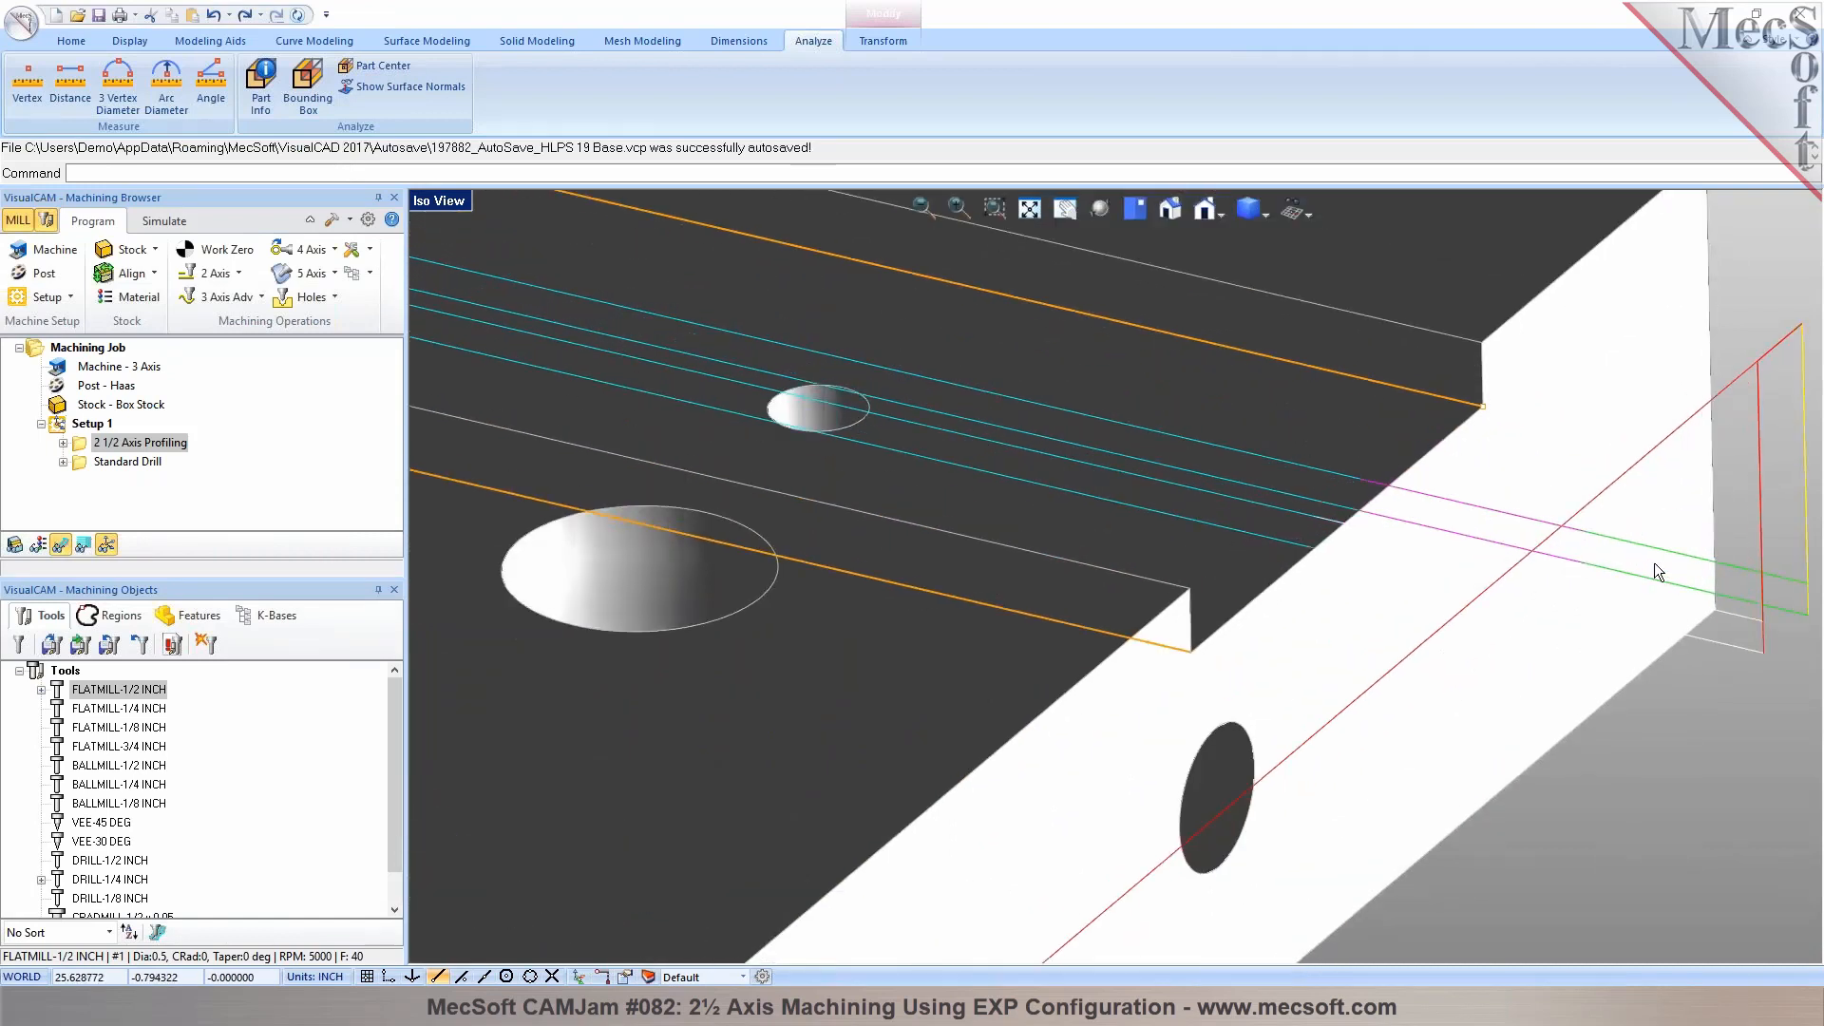
scroll(1655, 562, down, 5)
scroll(1678, 558, down, 4)
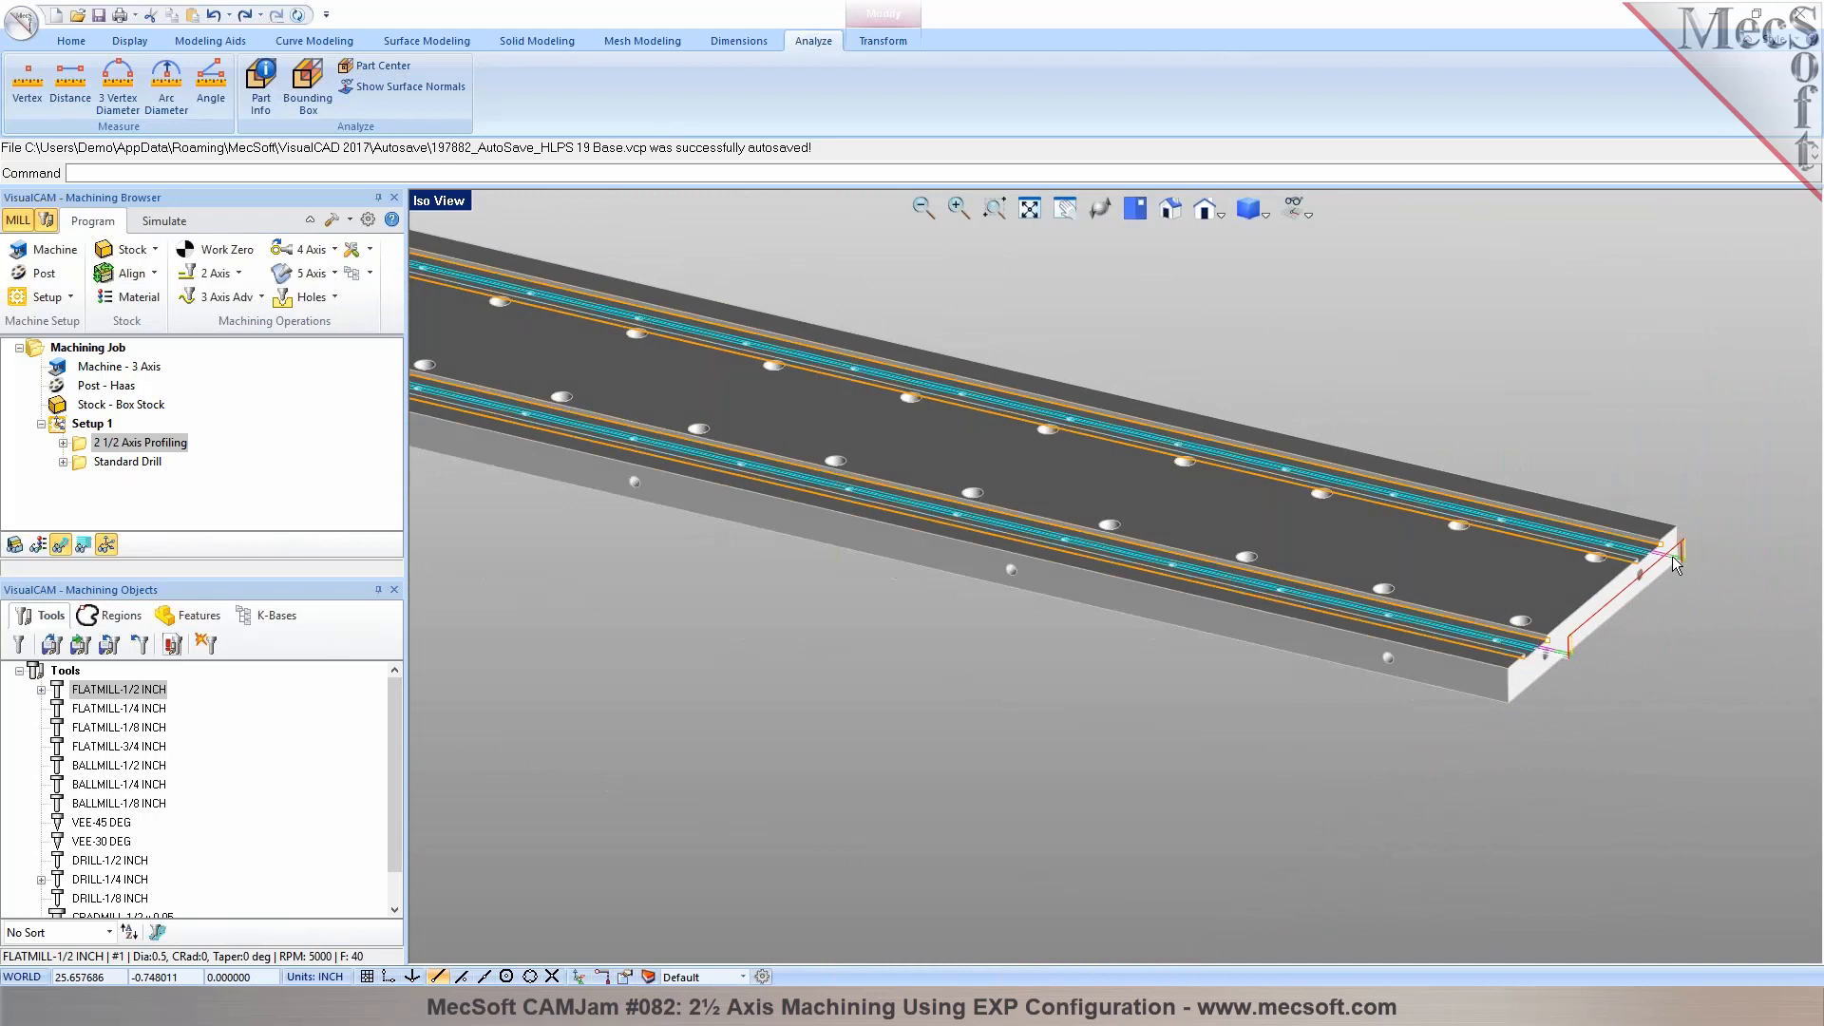
Reopen the 2½ axis profiling operation for editing and bring up its cut parameters
click(82, 446)
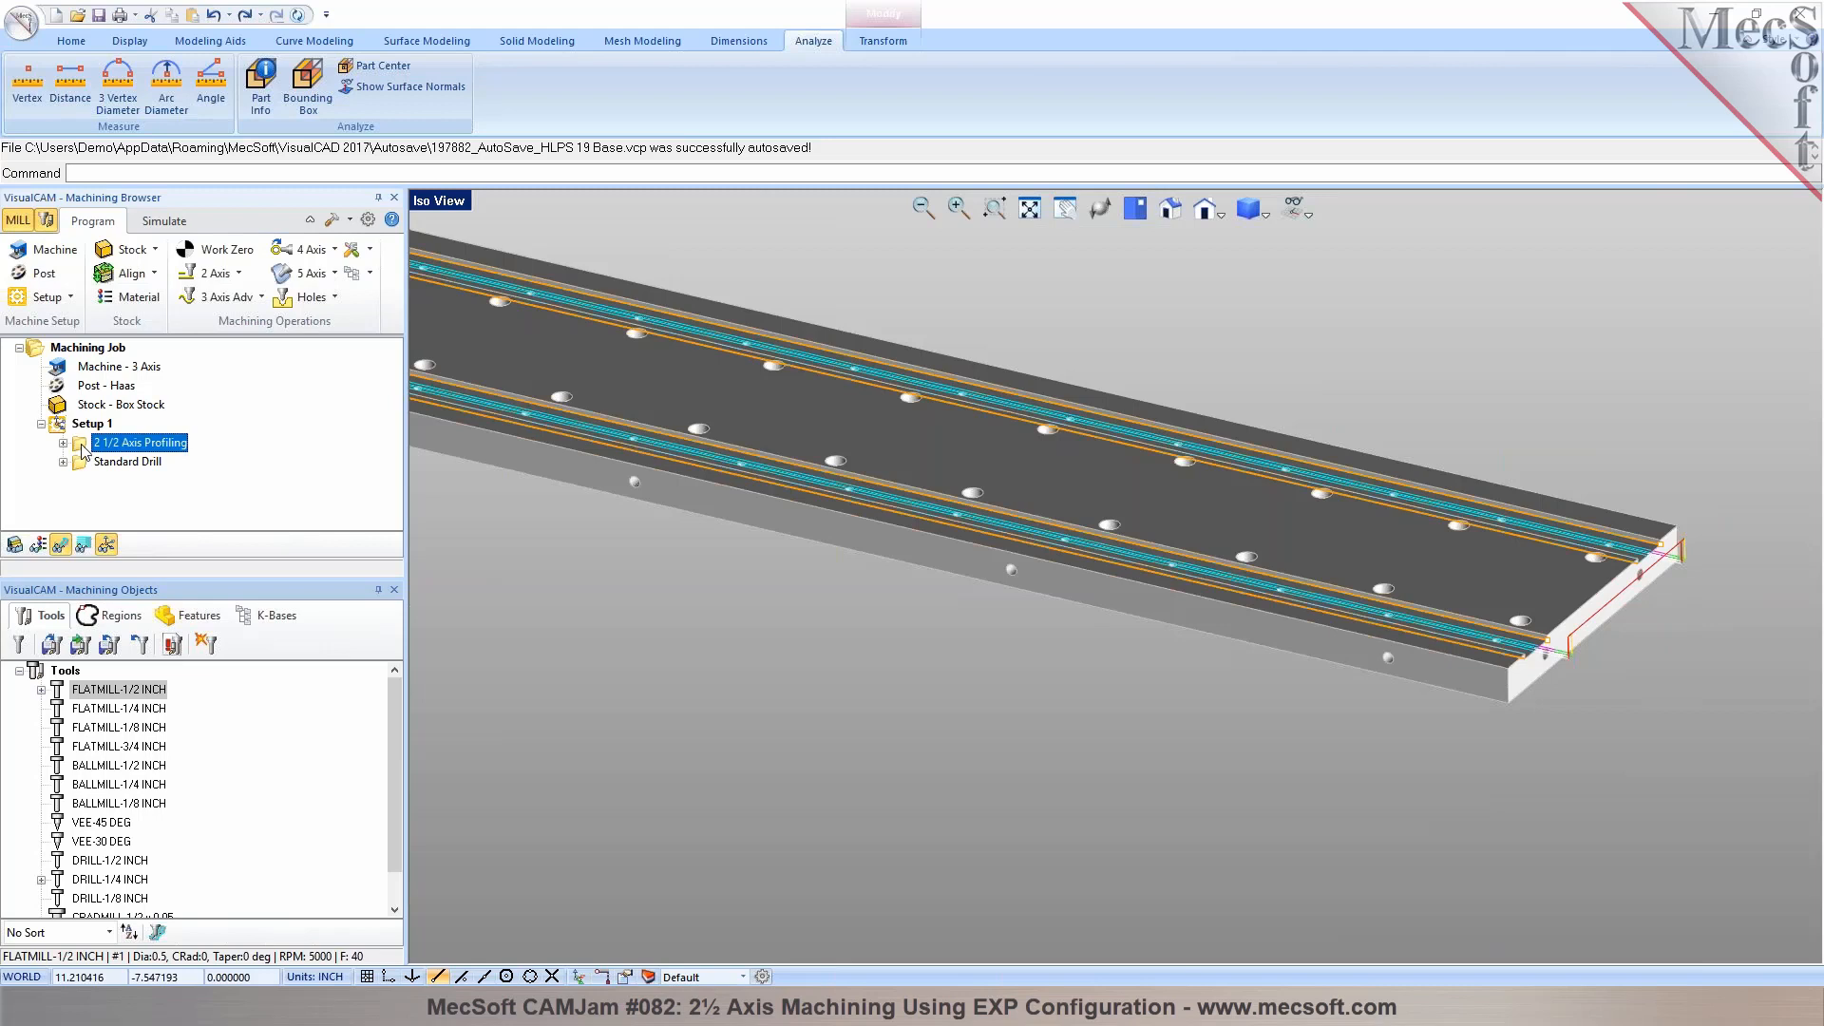
double_click(82, 444)
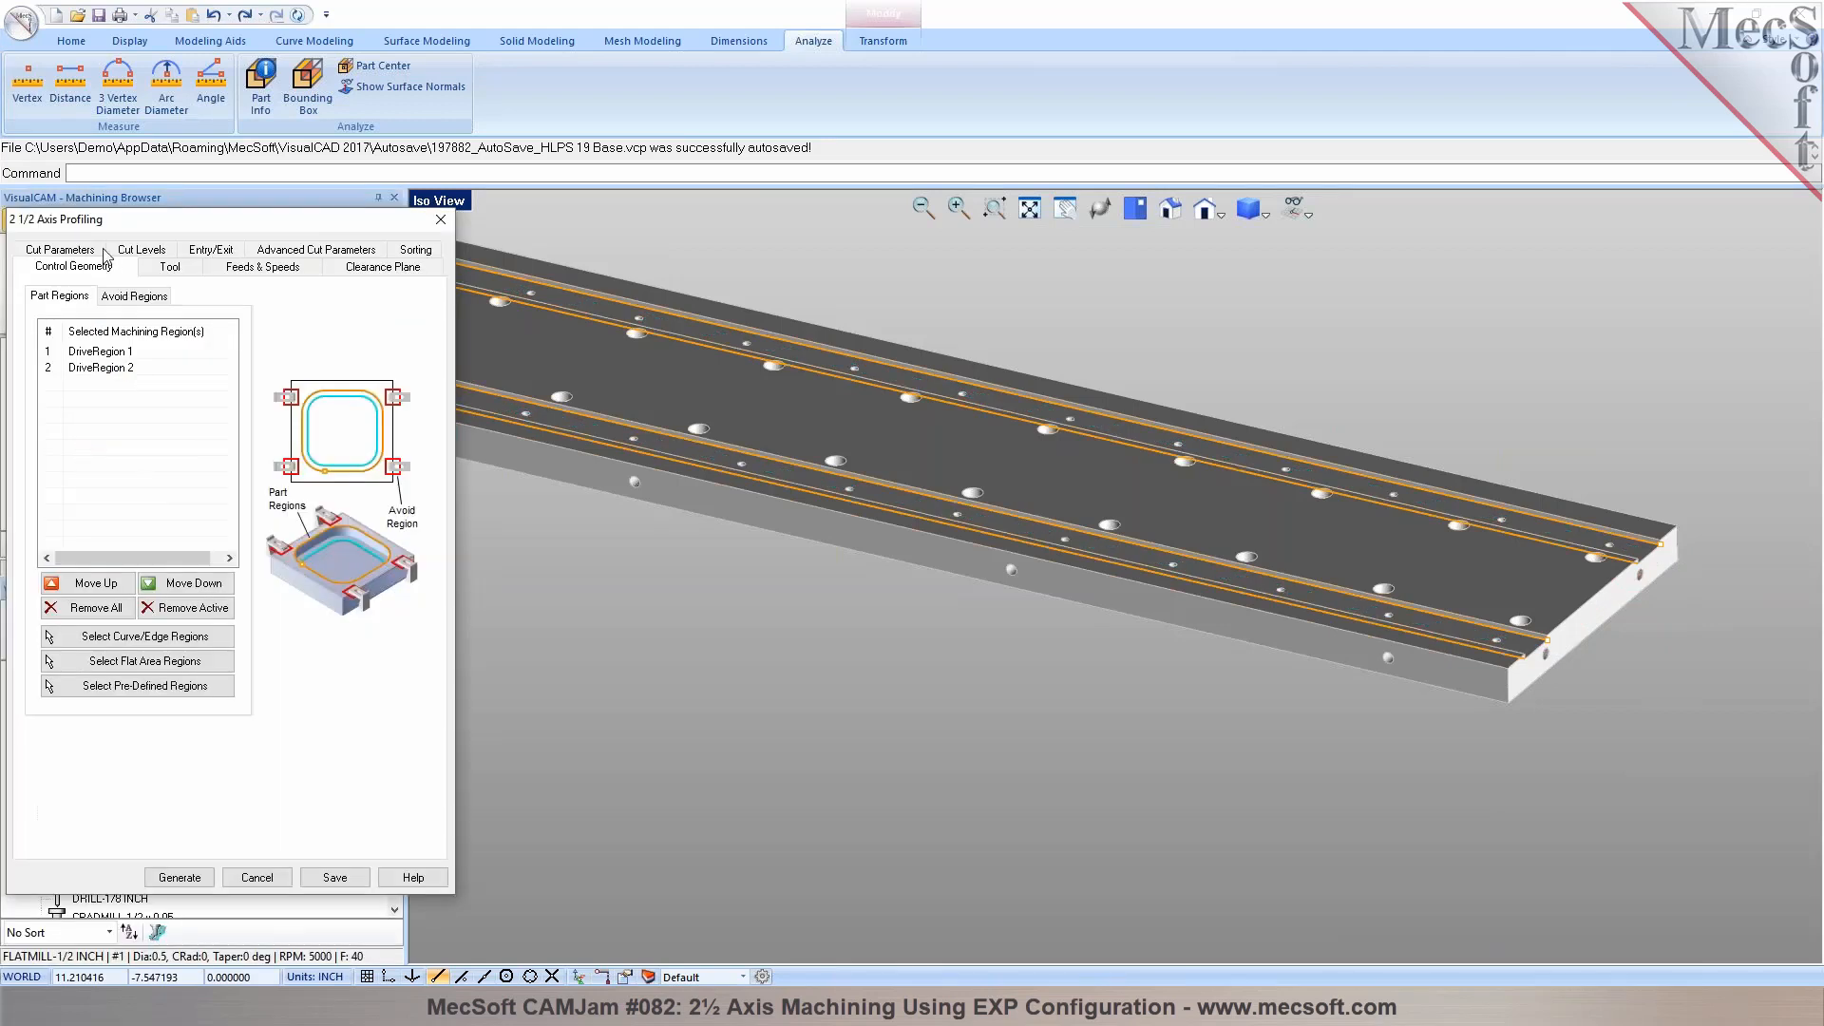
click(62, 249)
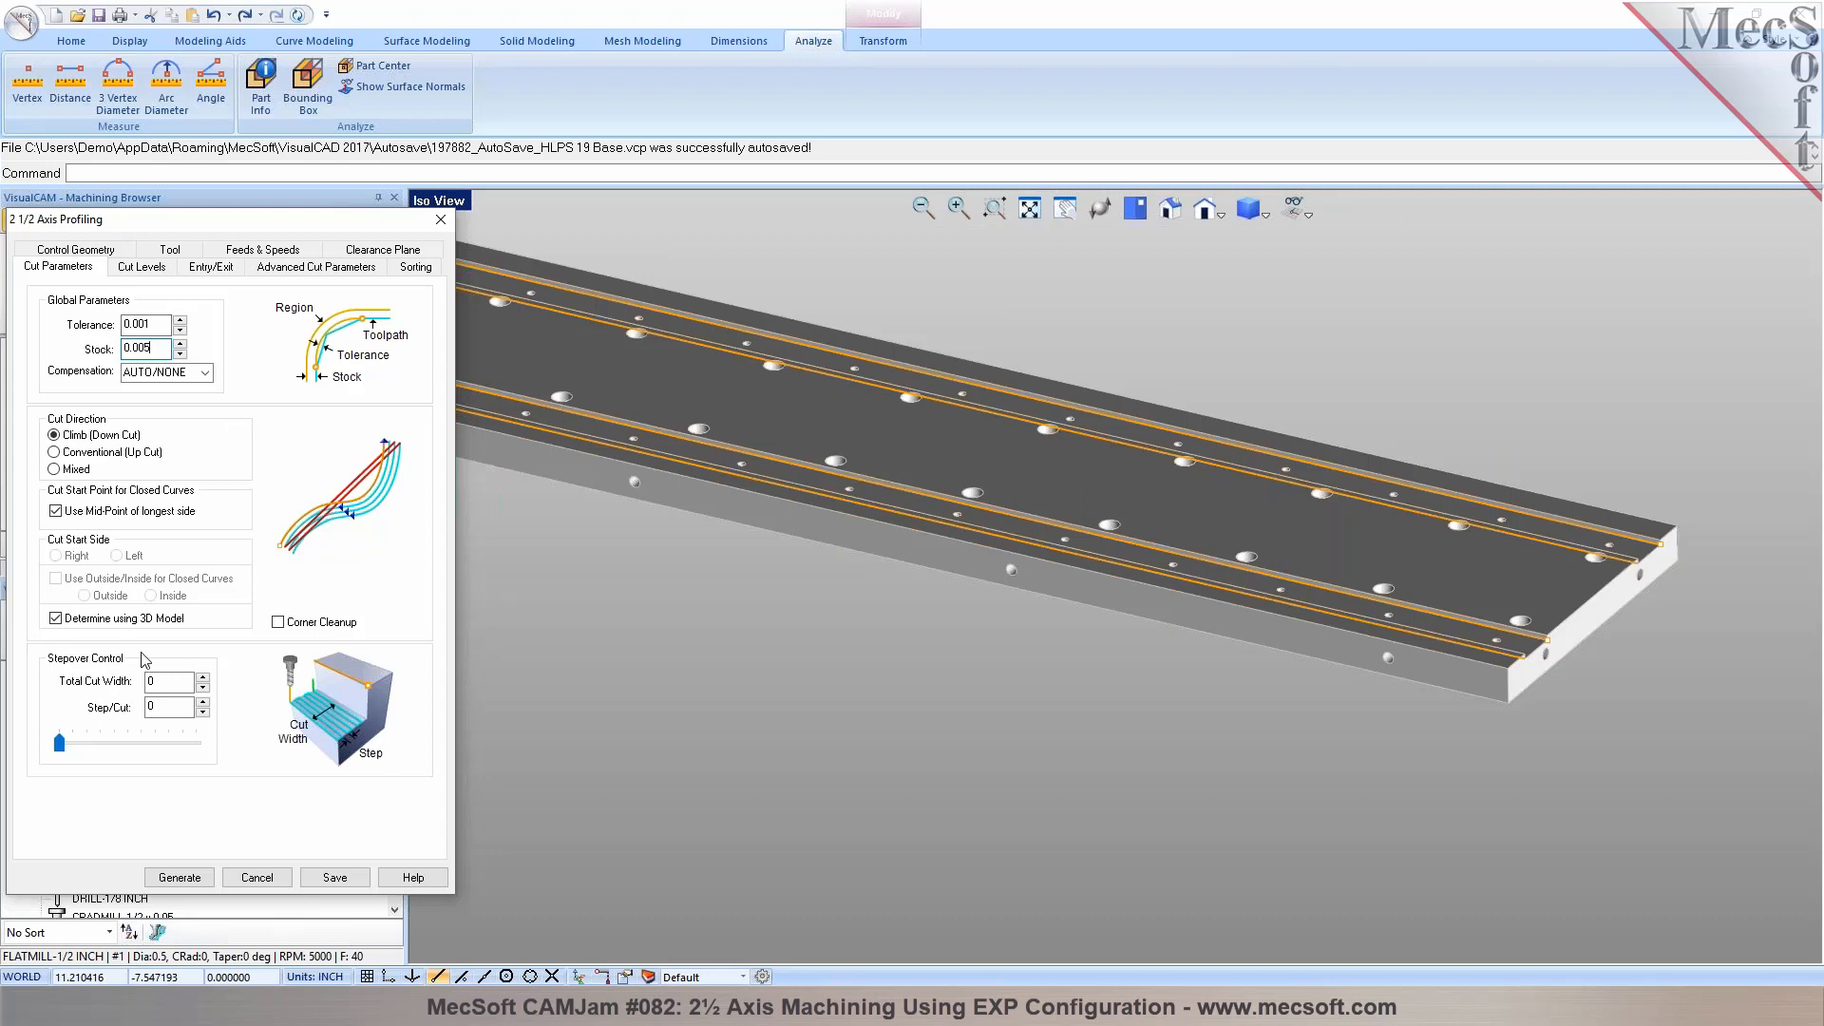
Regenerate the 2½ axis profiling toolpath with 0.005 stock and simulate its cut on the box stock through to the end
click(183, 876)
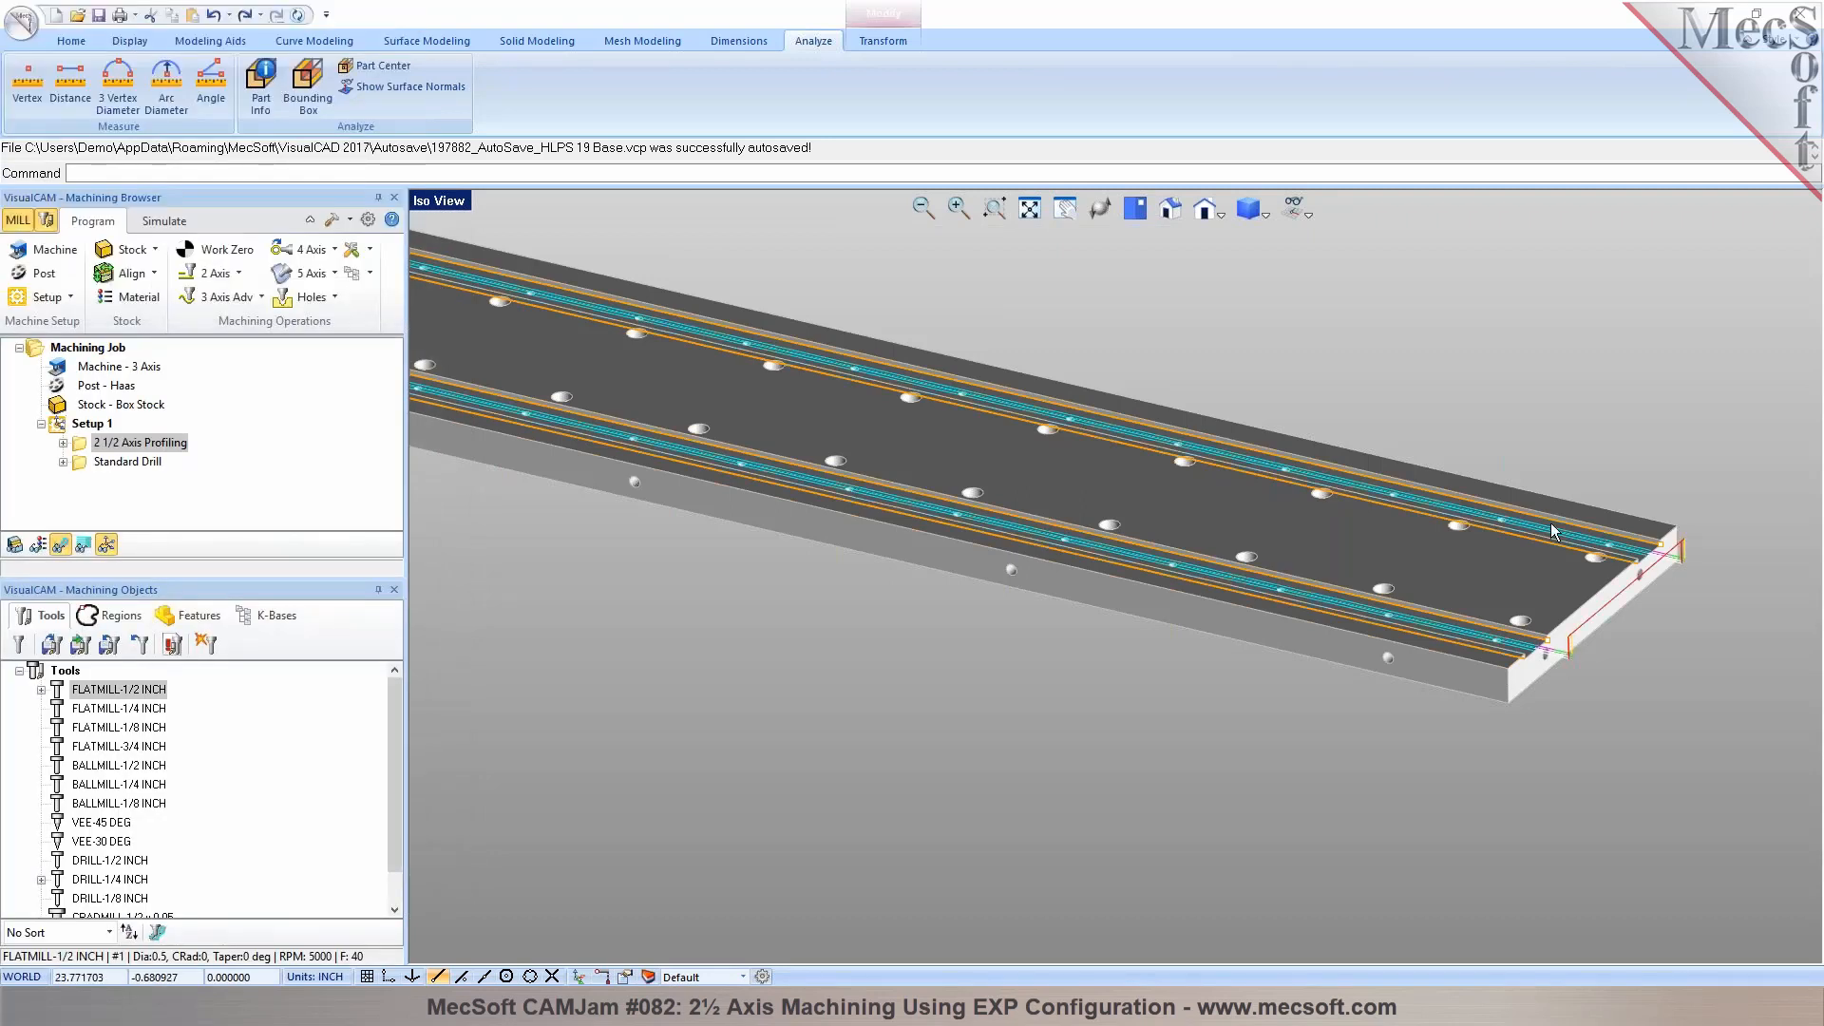
scroll(1667, 553, up, 3)
scroll(1646, 556, down, 5)
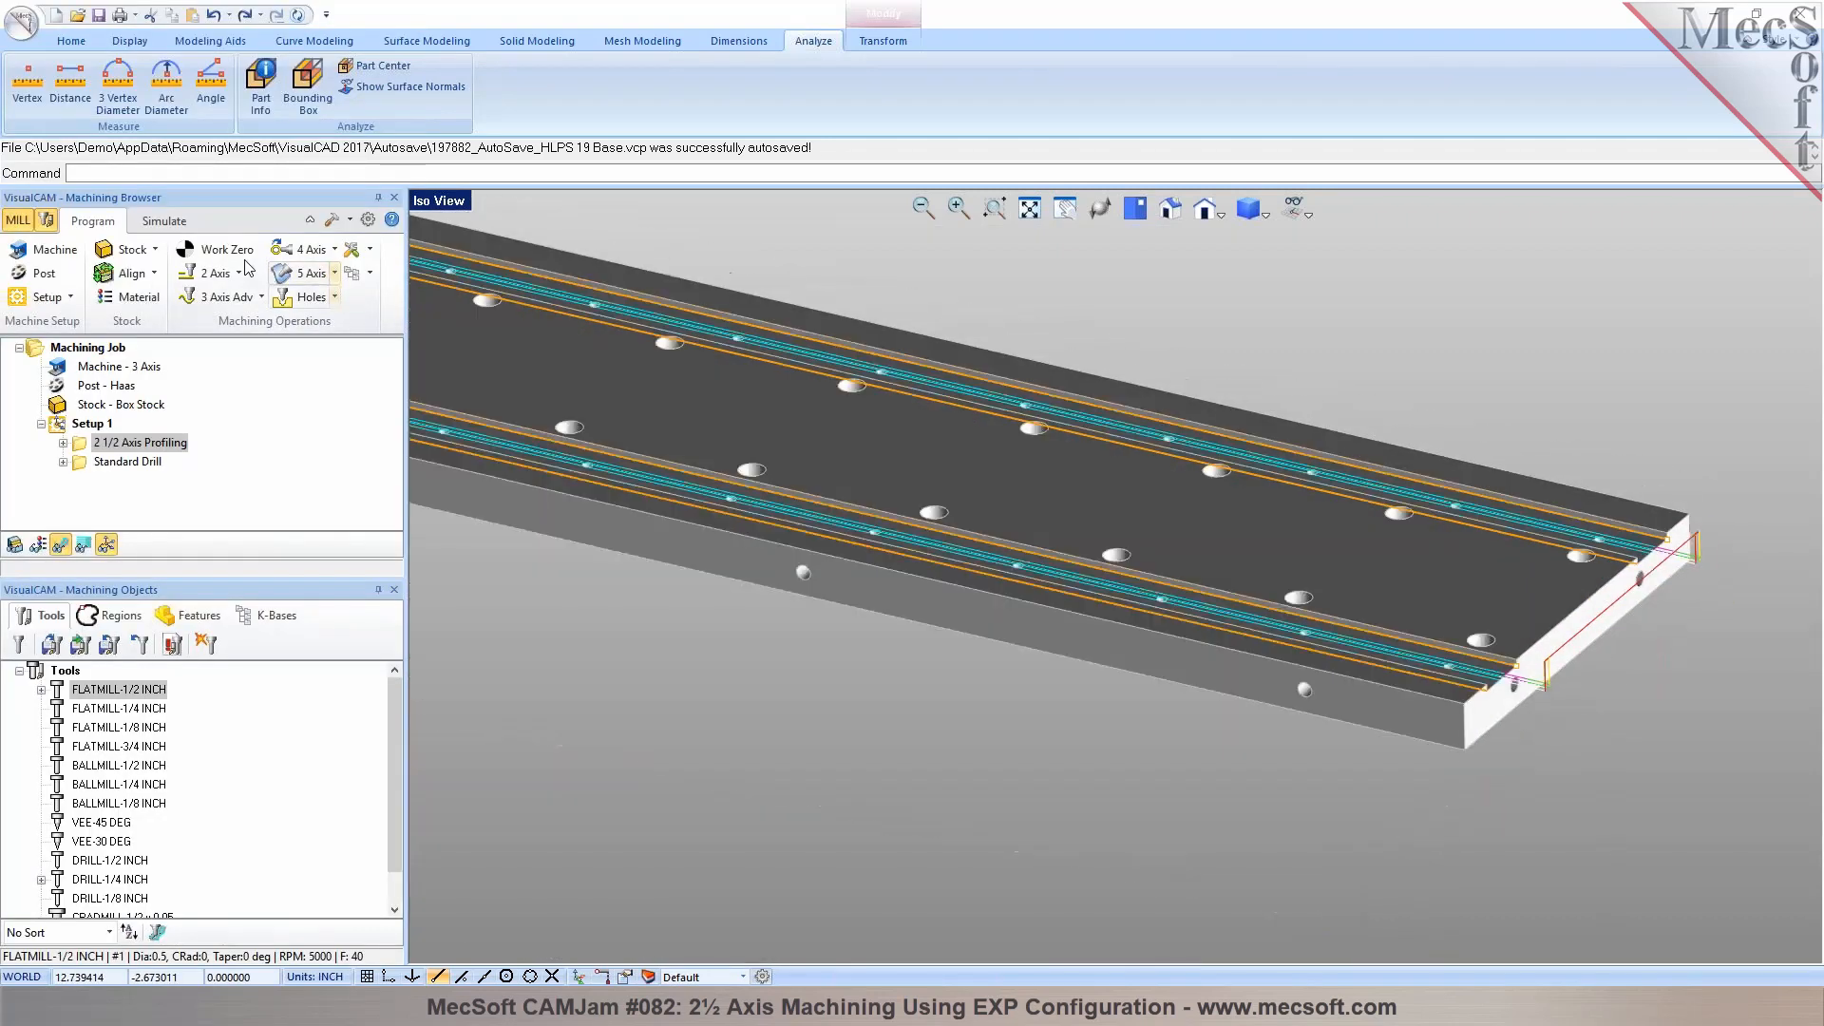
click(165, 220)
click(217, 275)
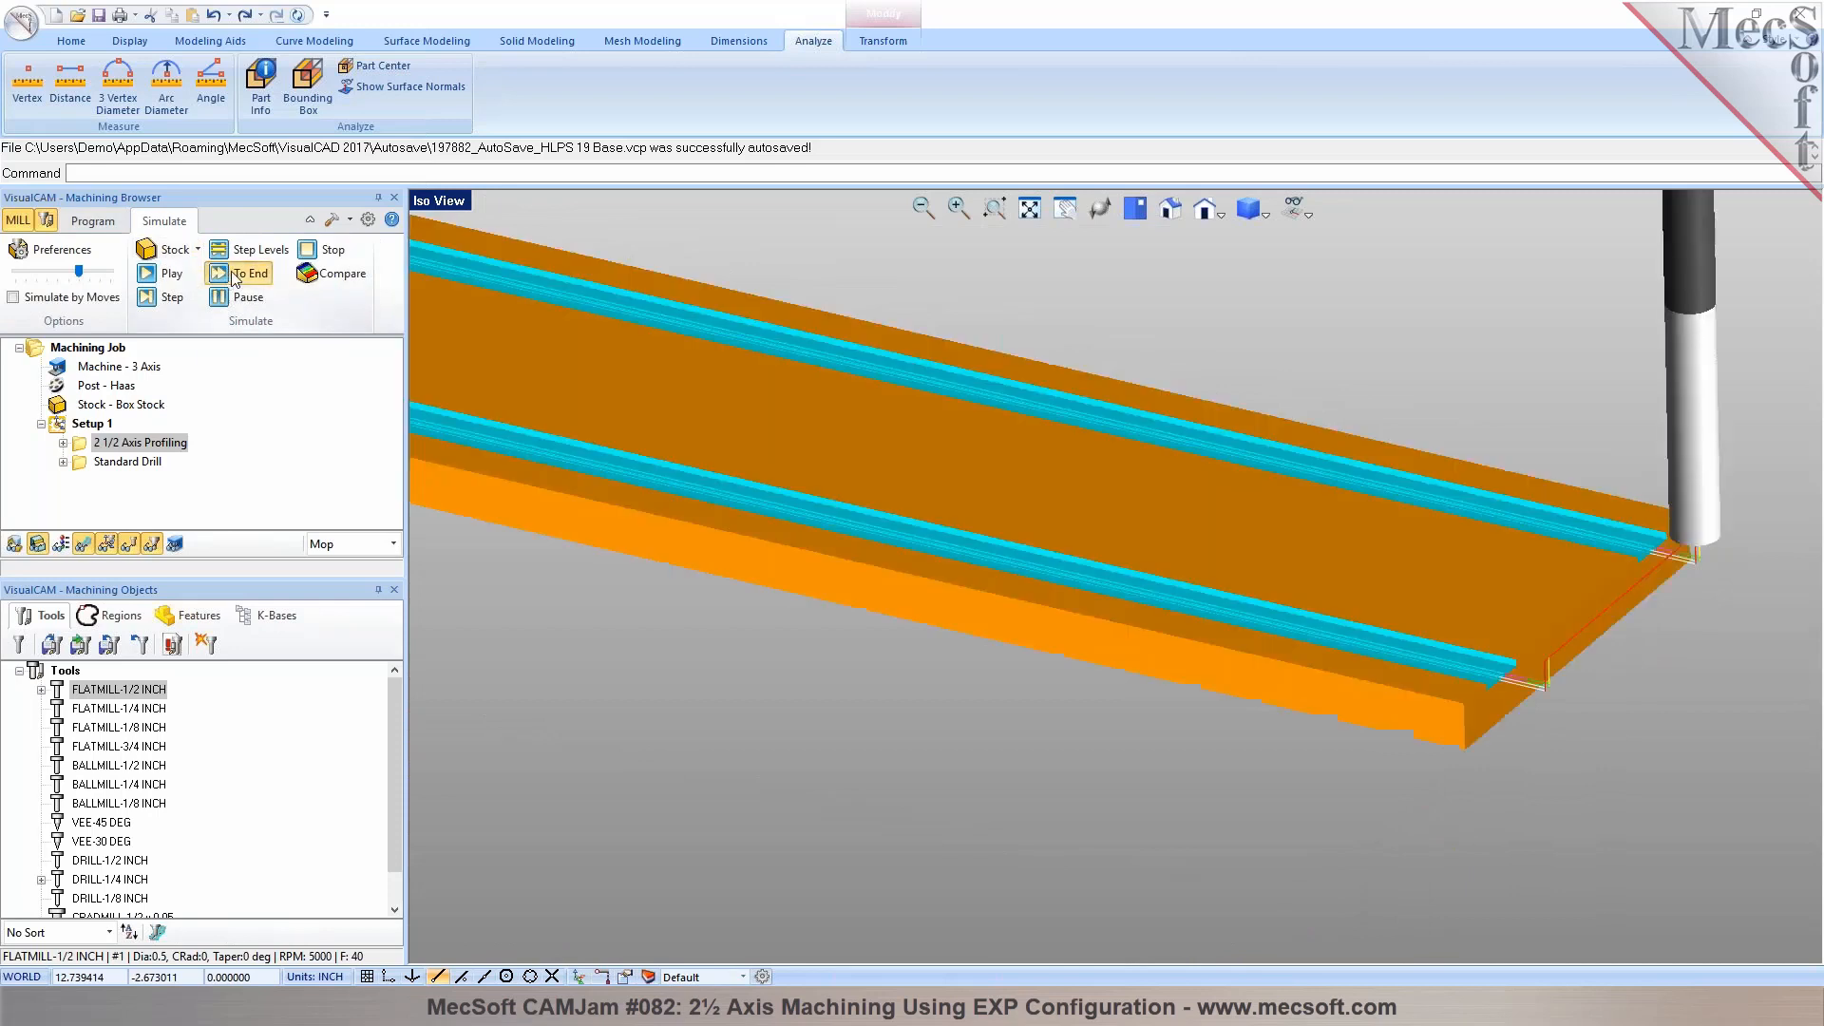
click(92, 221)
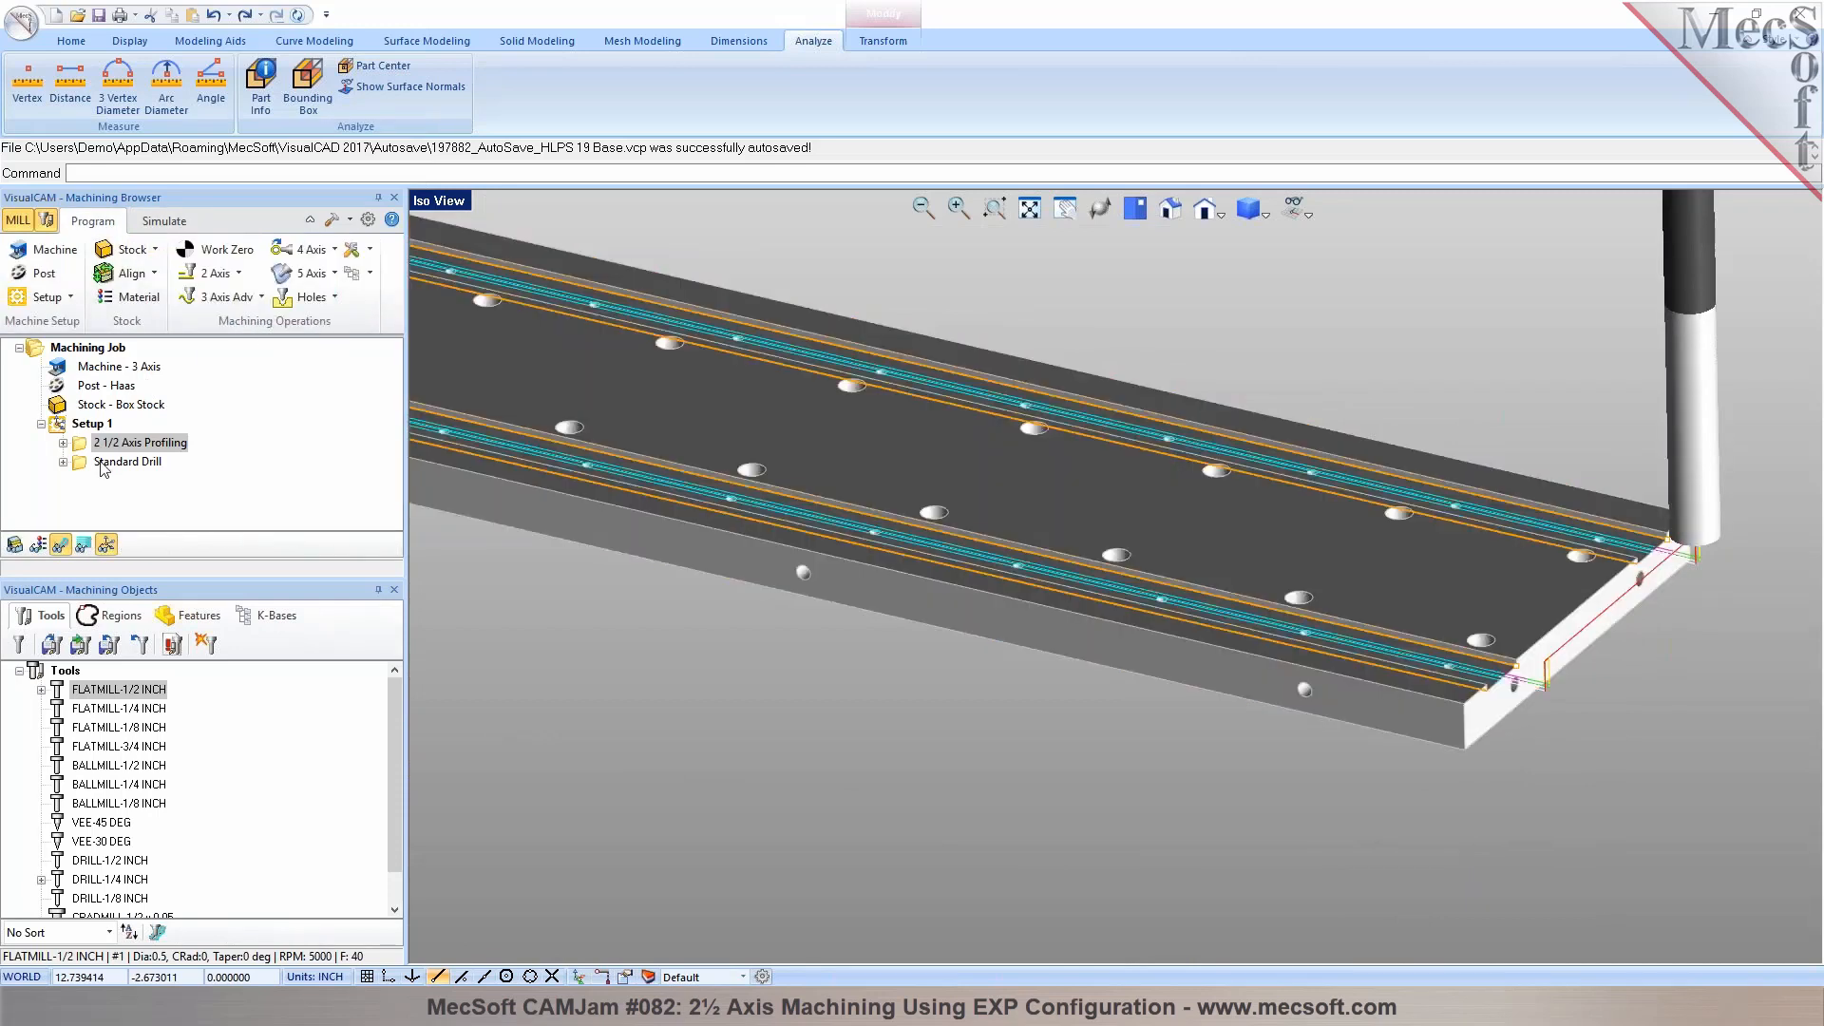
Duplicate the 2½ axis profiling operation within Setup 1
right_click(76, 441)
click(165, 691)
right_click(92, 443)
click(164, 722)
Edit the copied profiling operation and assign the FLATMILL-1/4 INCH tool to it
double_click(96, 462)
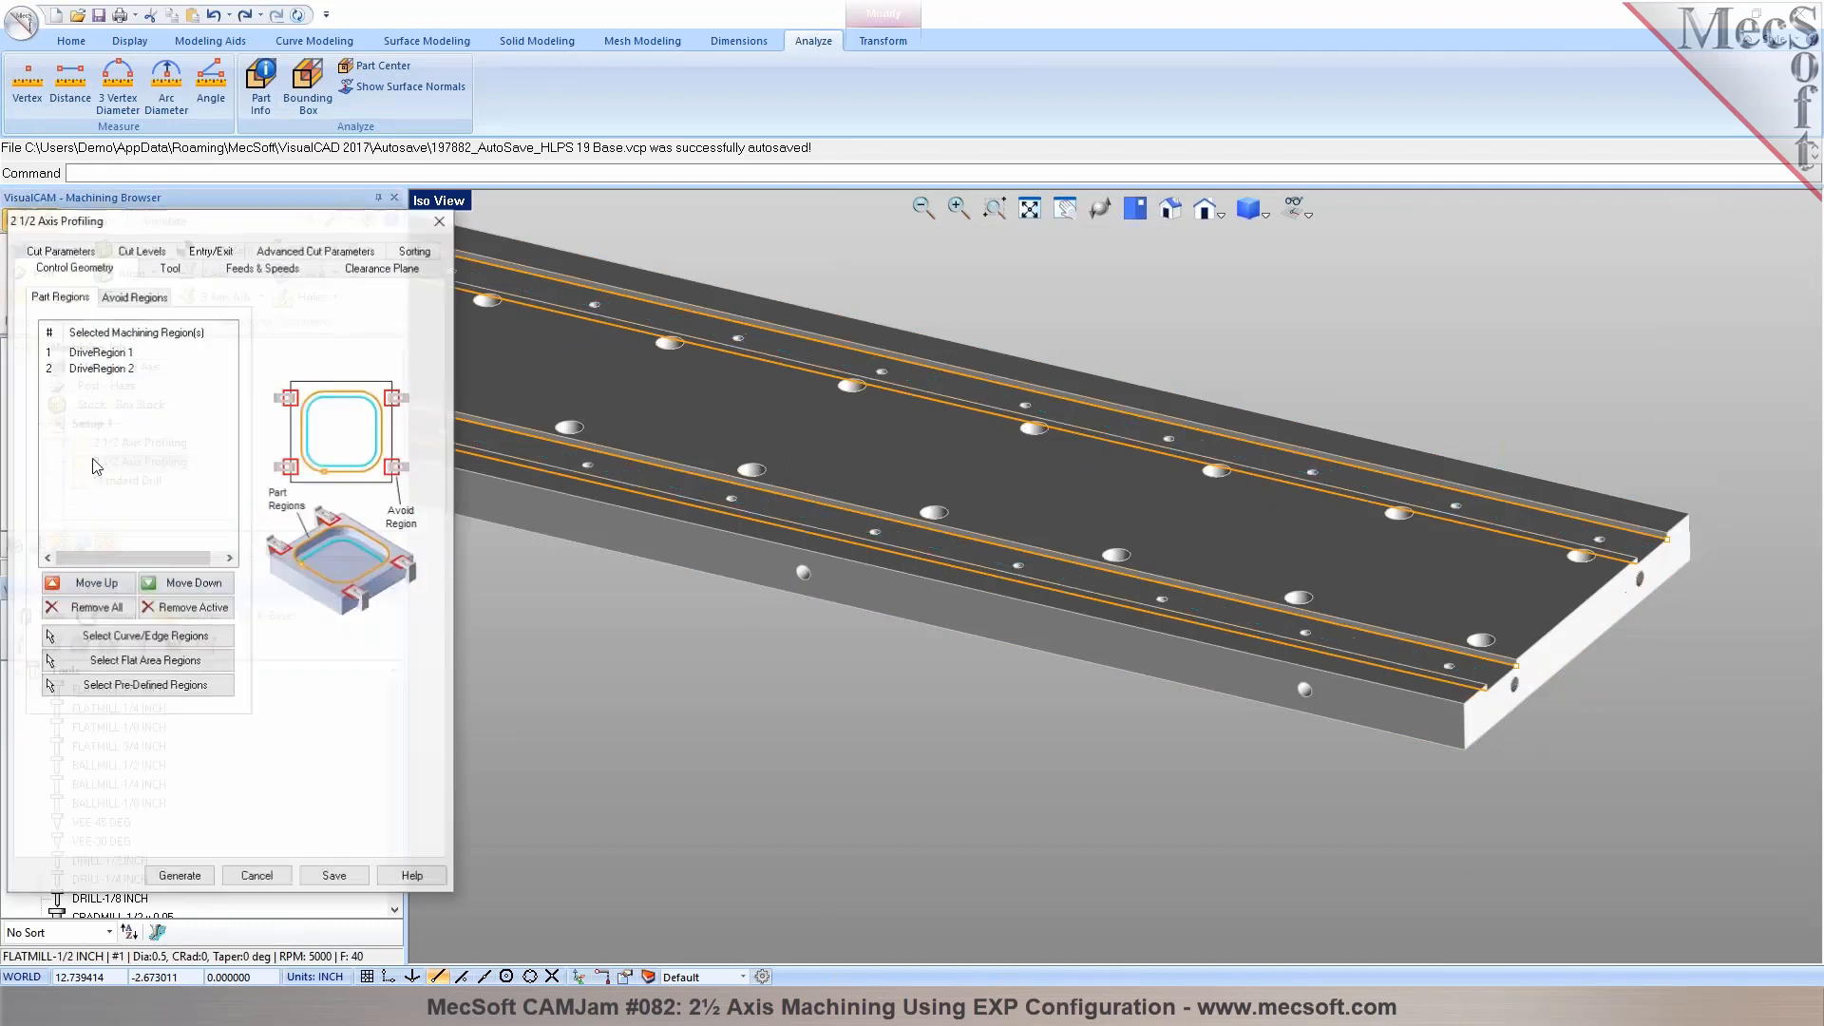
click(167, 267)
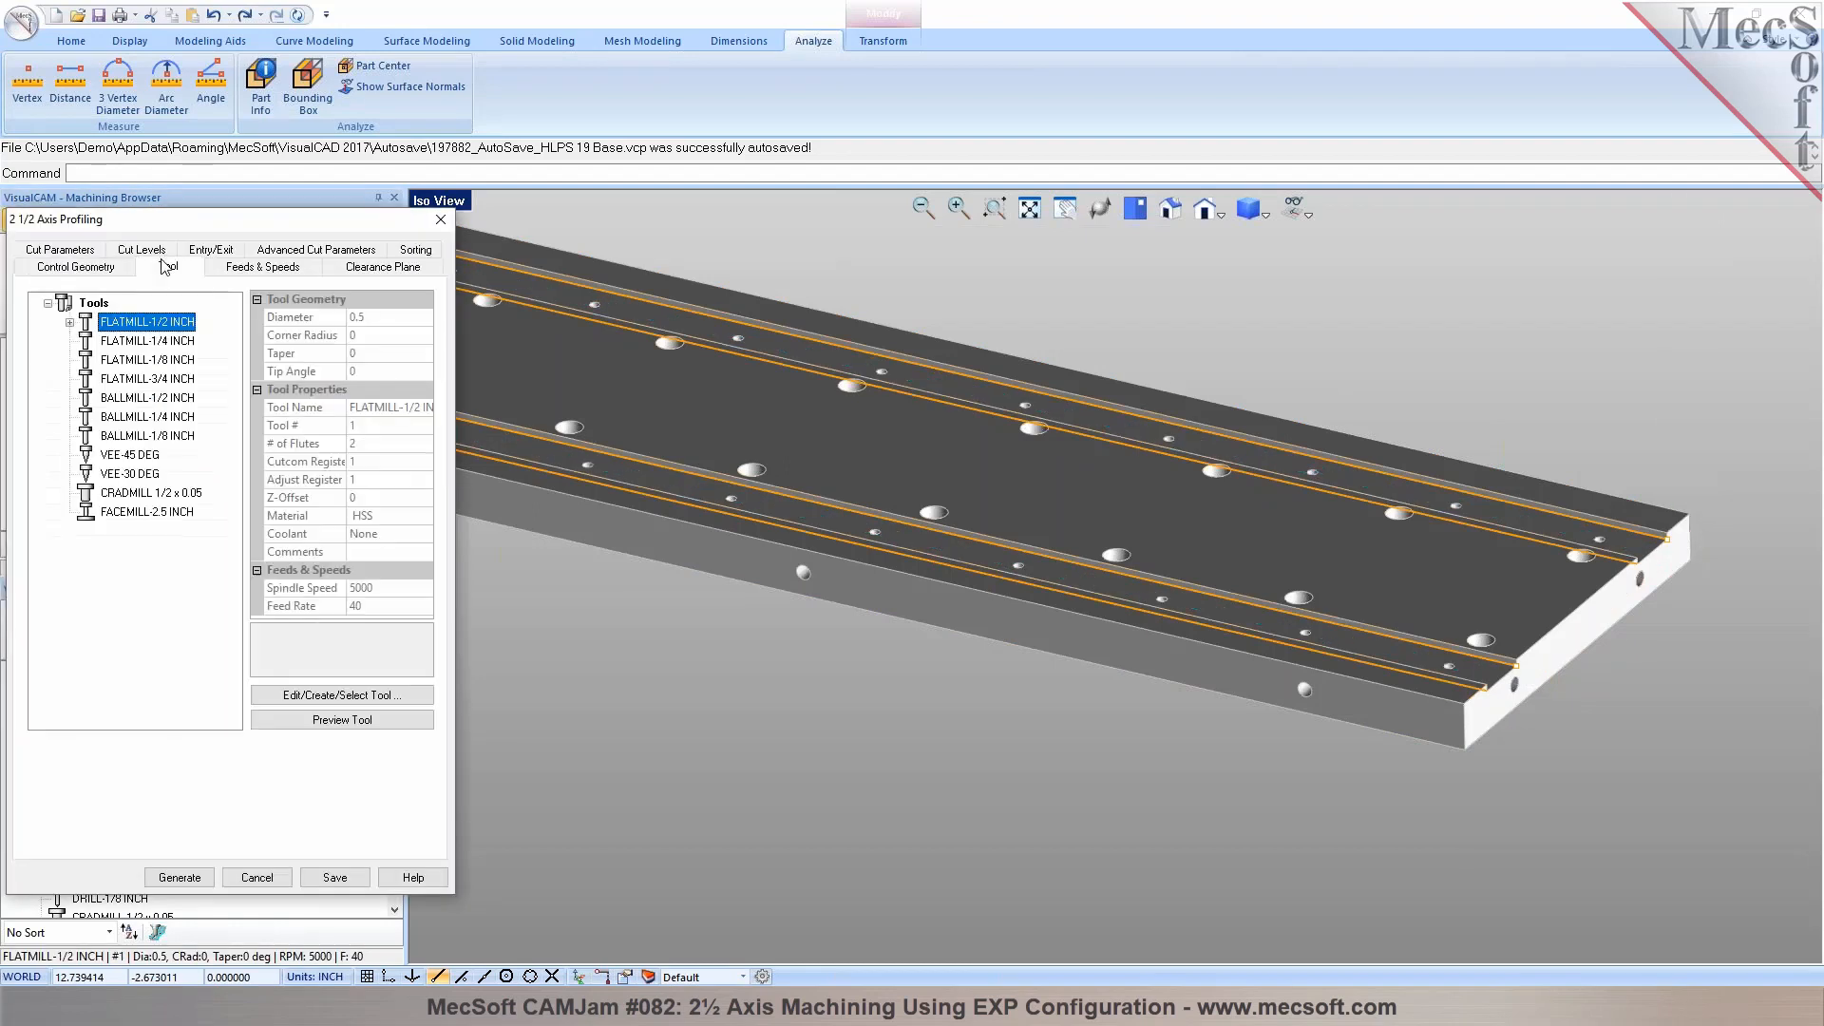
click(142, 340)
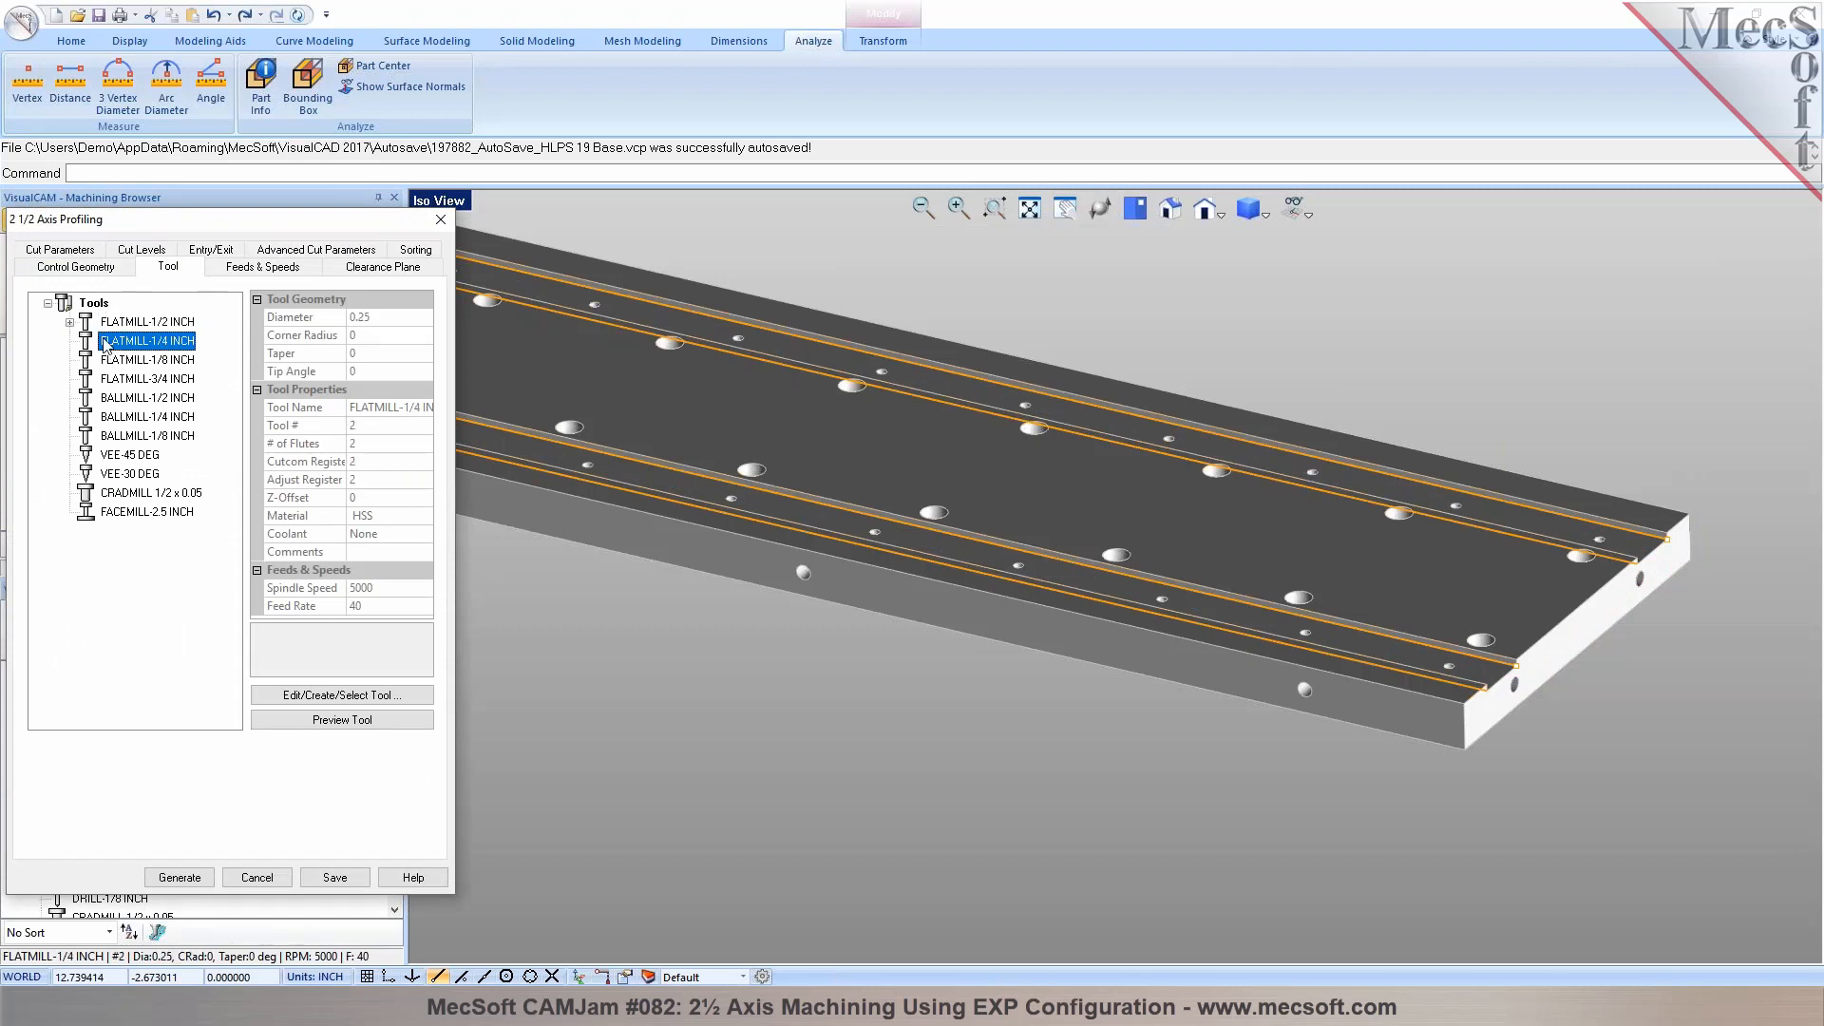
Set the copied profiling operation's stock to 0 and its rough depth per cut to 0.07, and generate the toolpath
click(60, 252)
drag(159, 348, 96, 347)
text(0)
click(157, 268)
drag(132, 538, 198, 545)
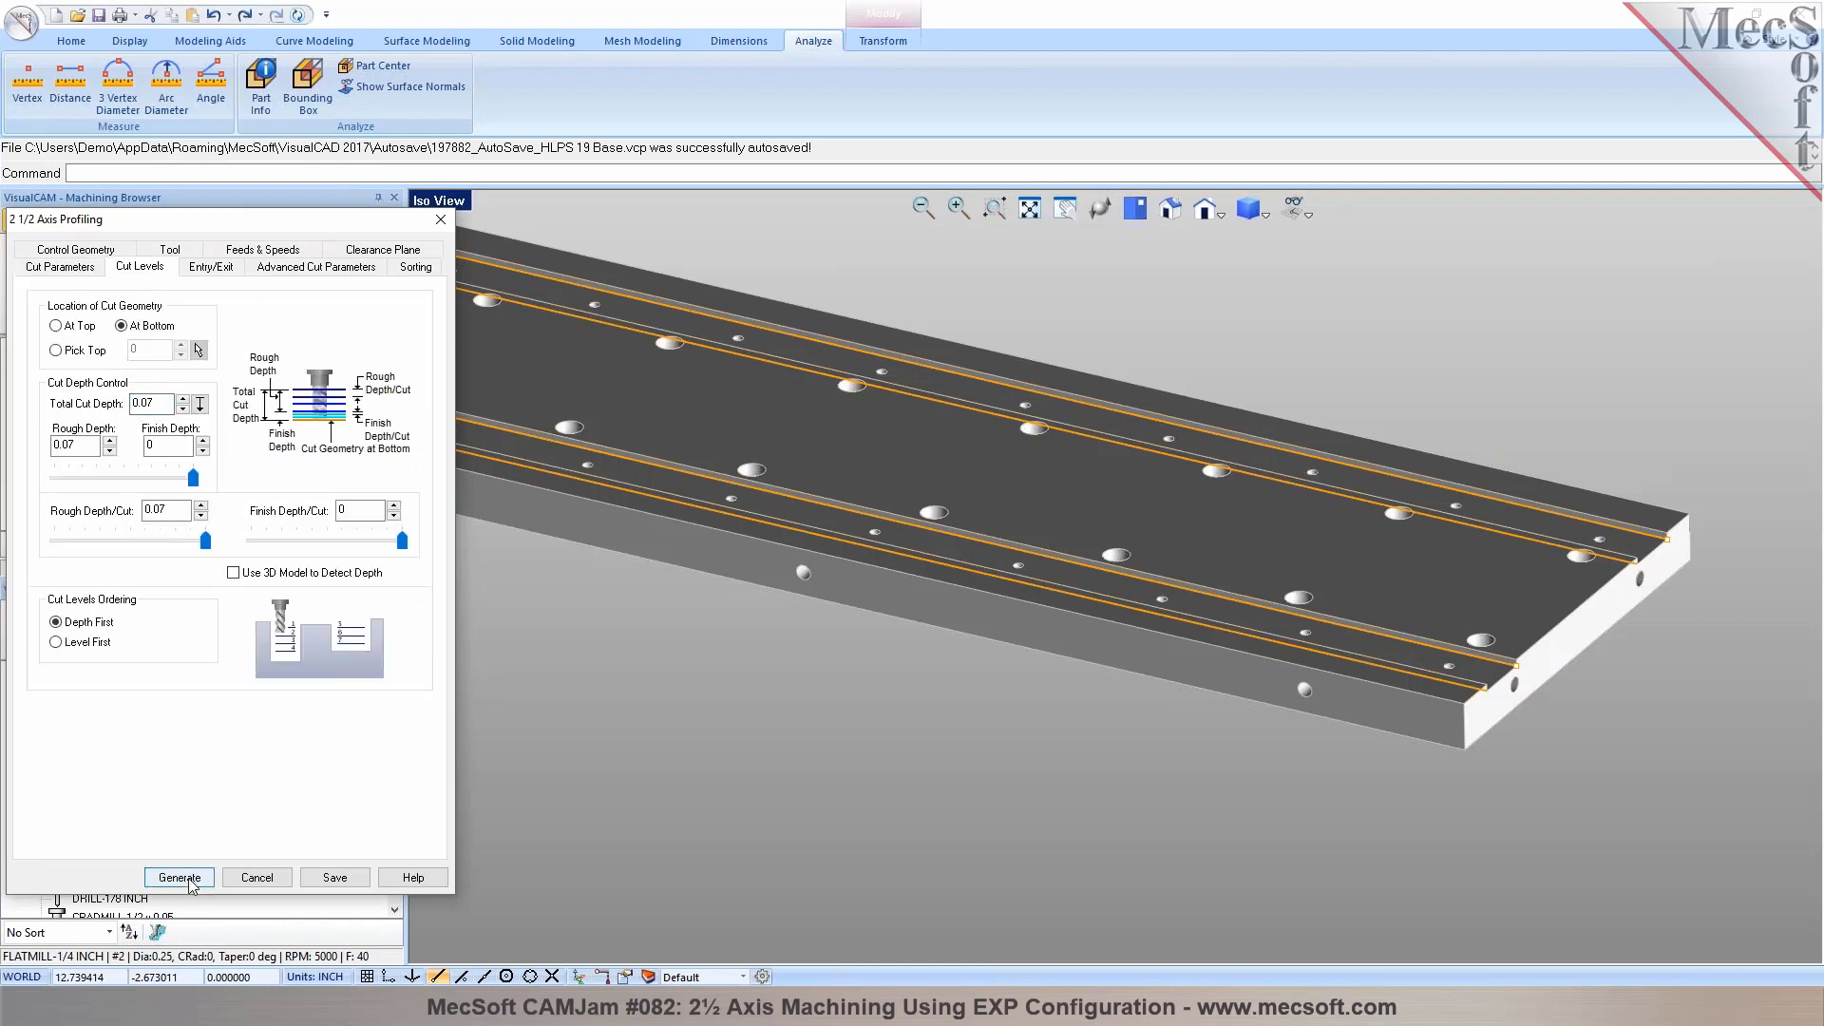
click(180, 877)
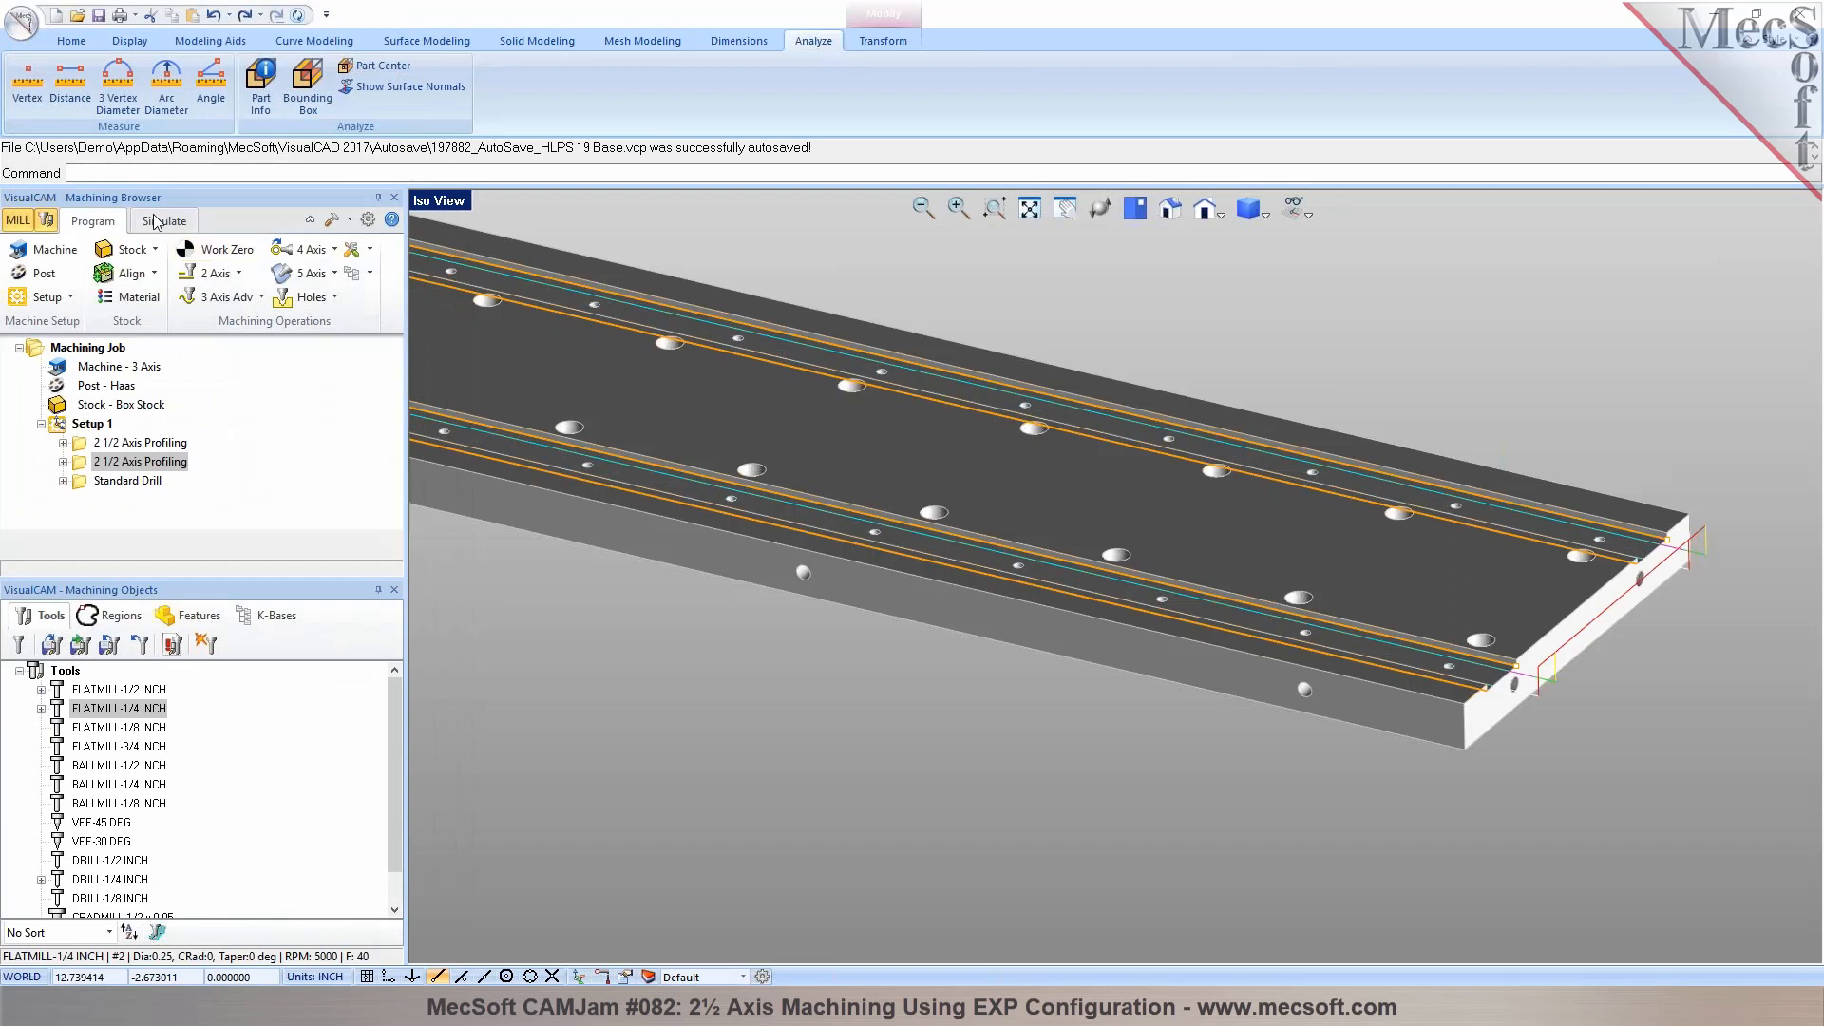
Change the simulation color of the second 2½ axis profiling operation to dark green in its properties
click(164, 221)
right_click(93, 468)
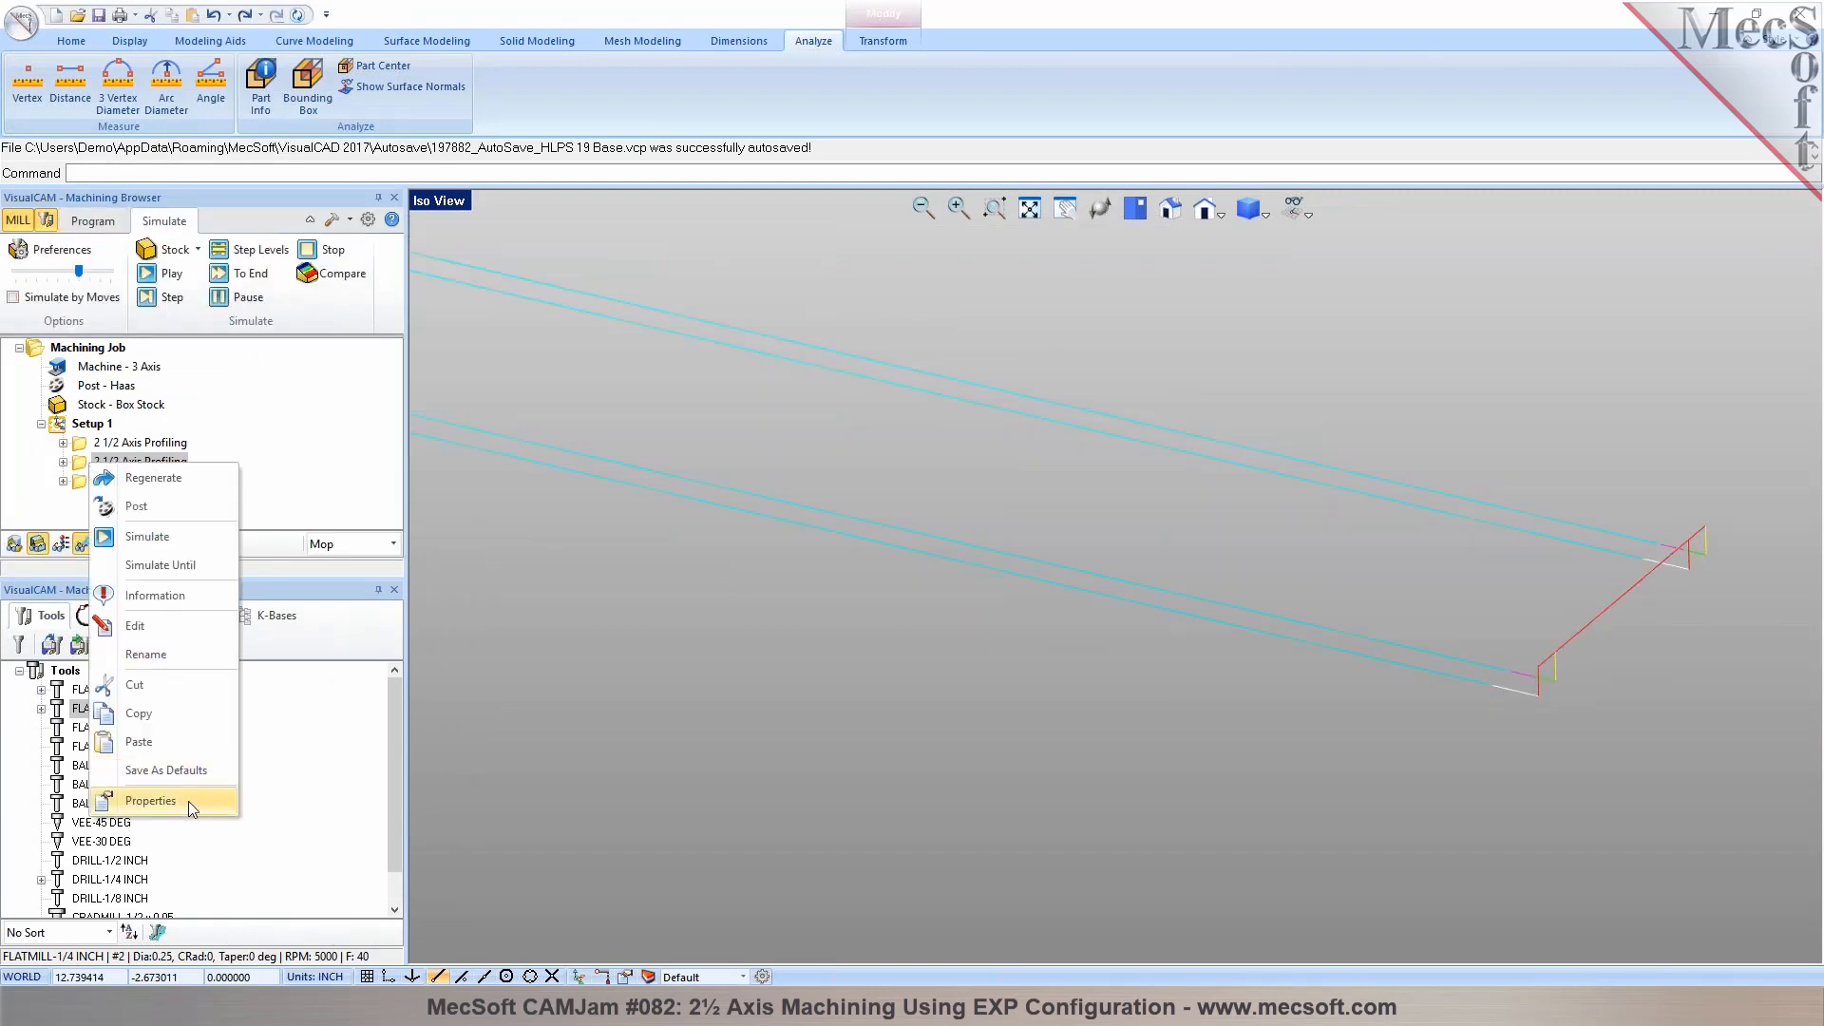
click(188, 801)
click(1042, 406)
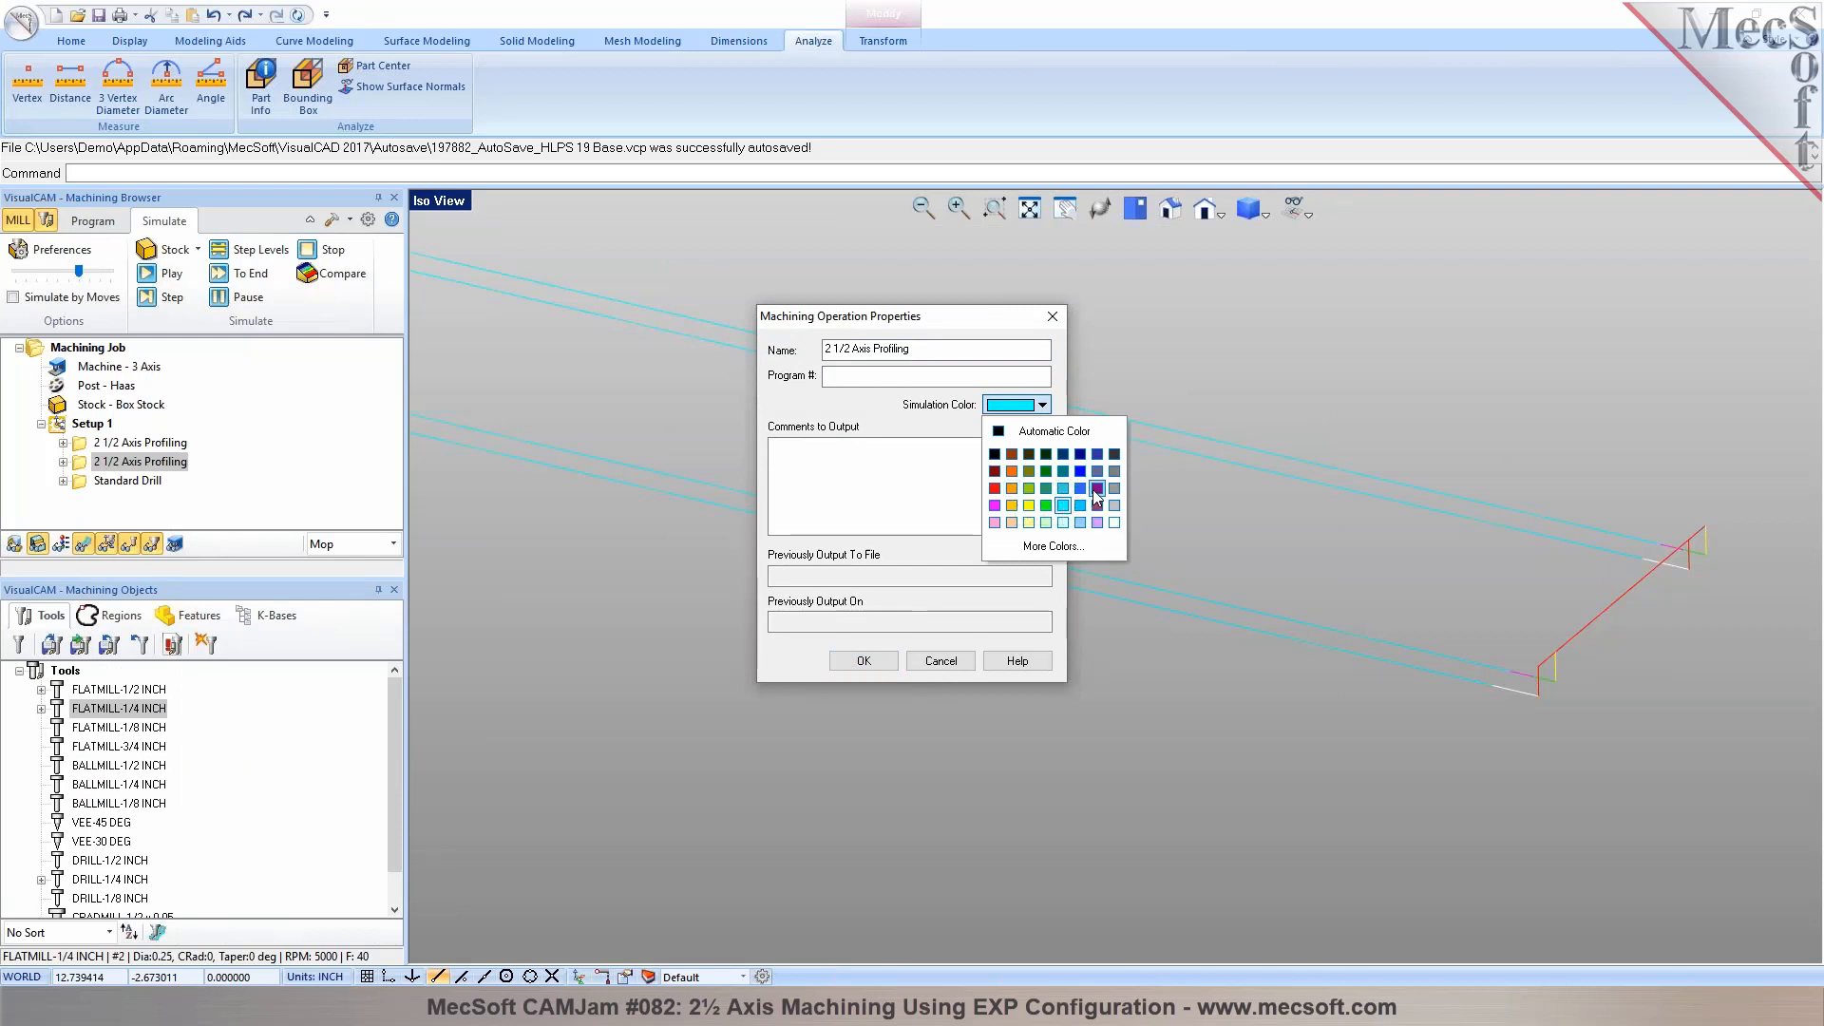
click(1046, 471)
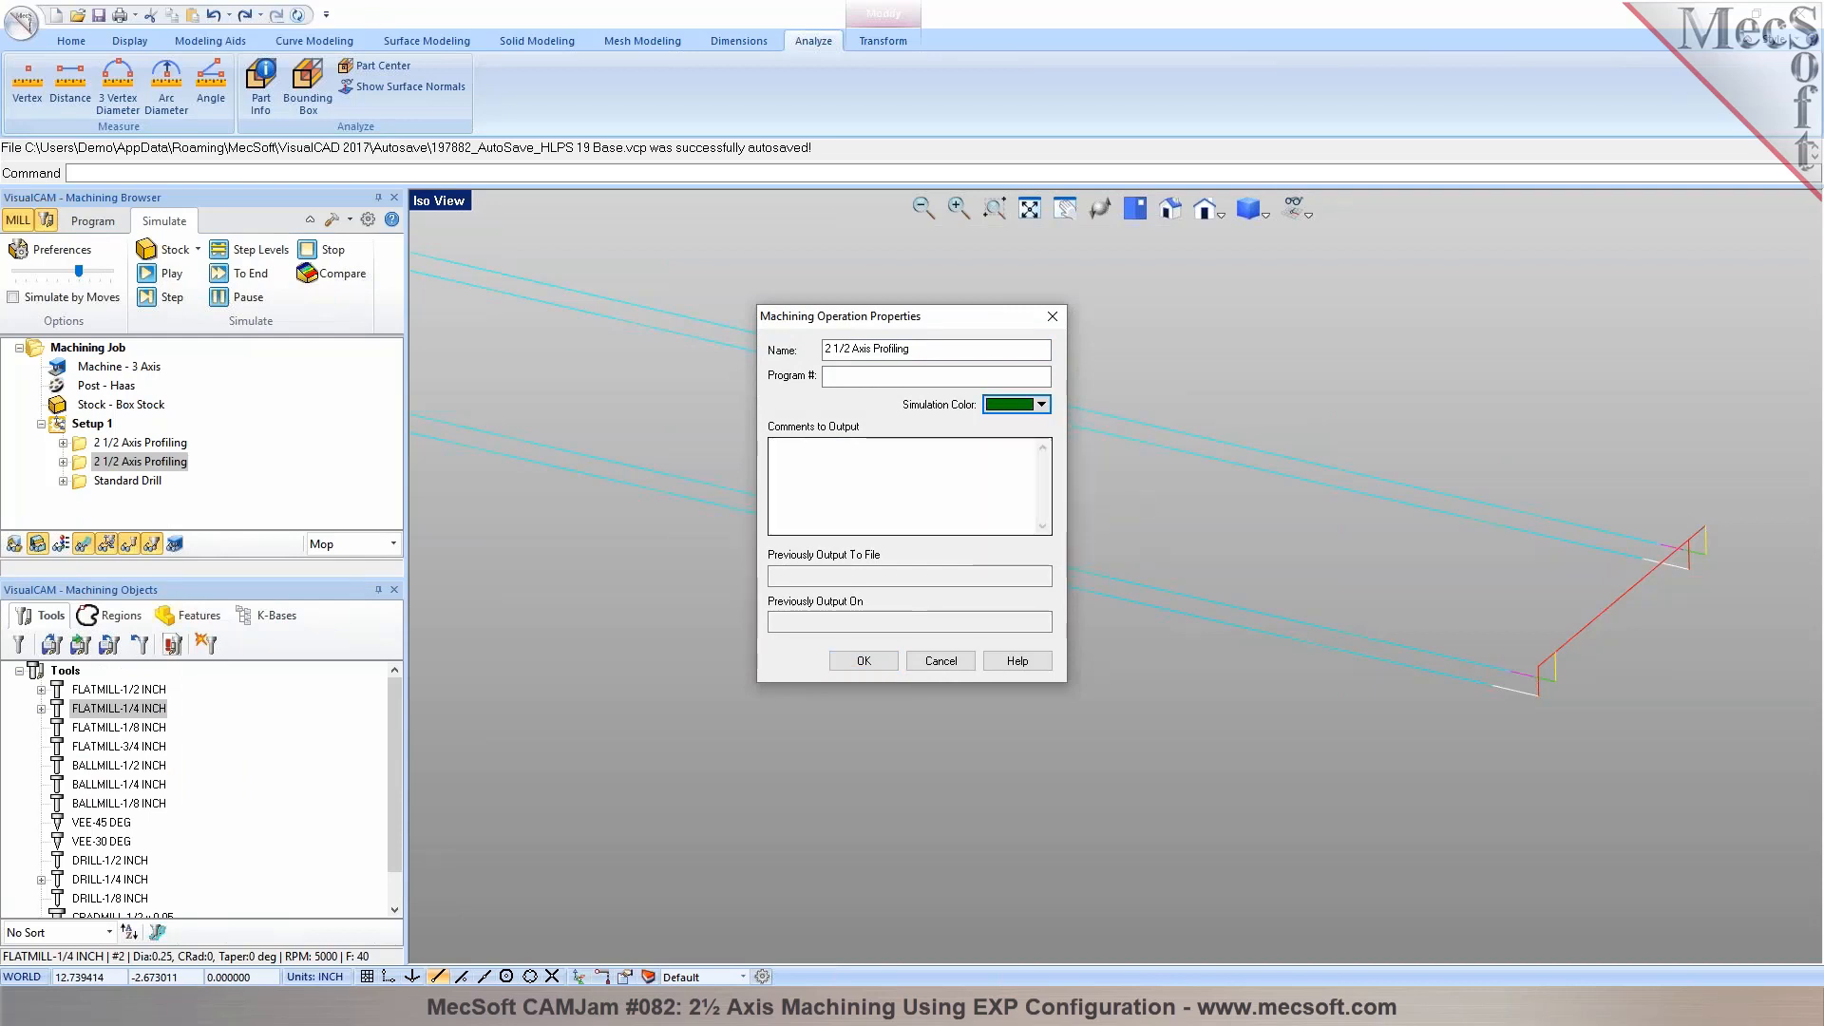
click(864, 661)
Play the second profiling operation's simulation, run it to the end, and return to programming the machining operations
click(159, 273)
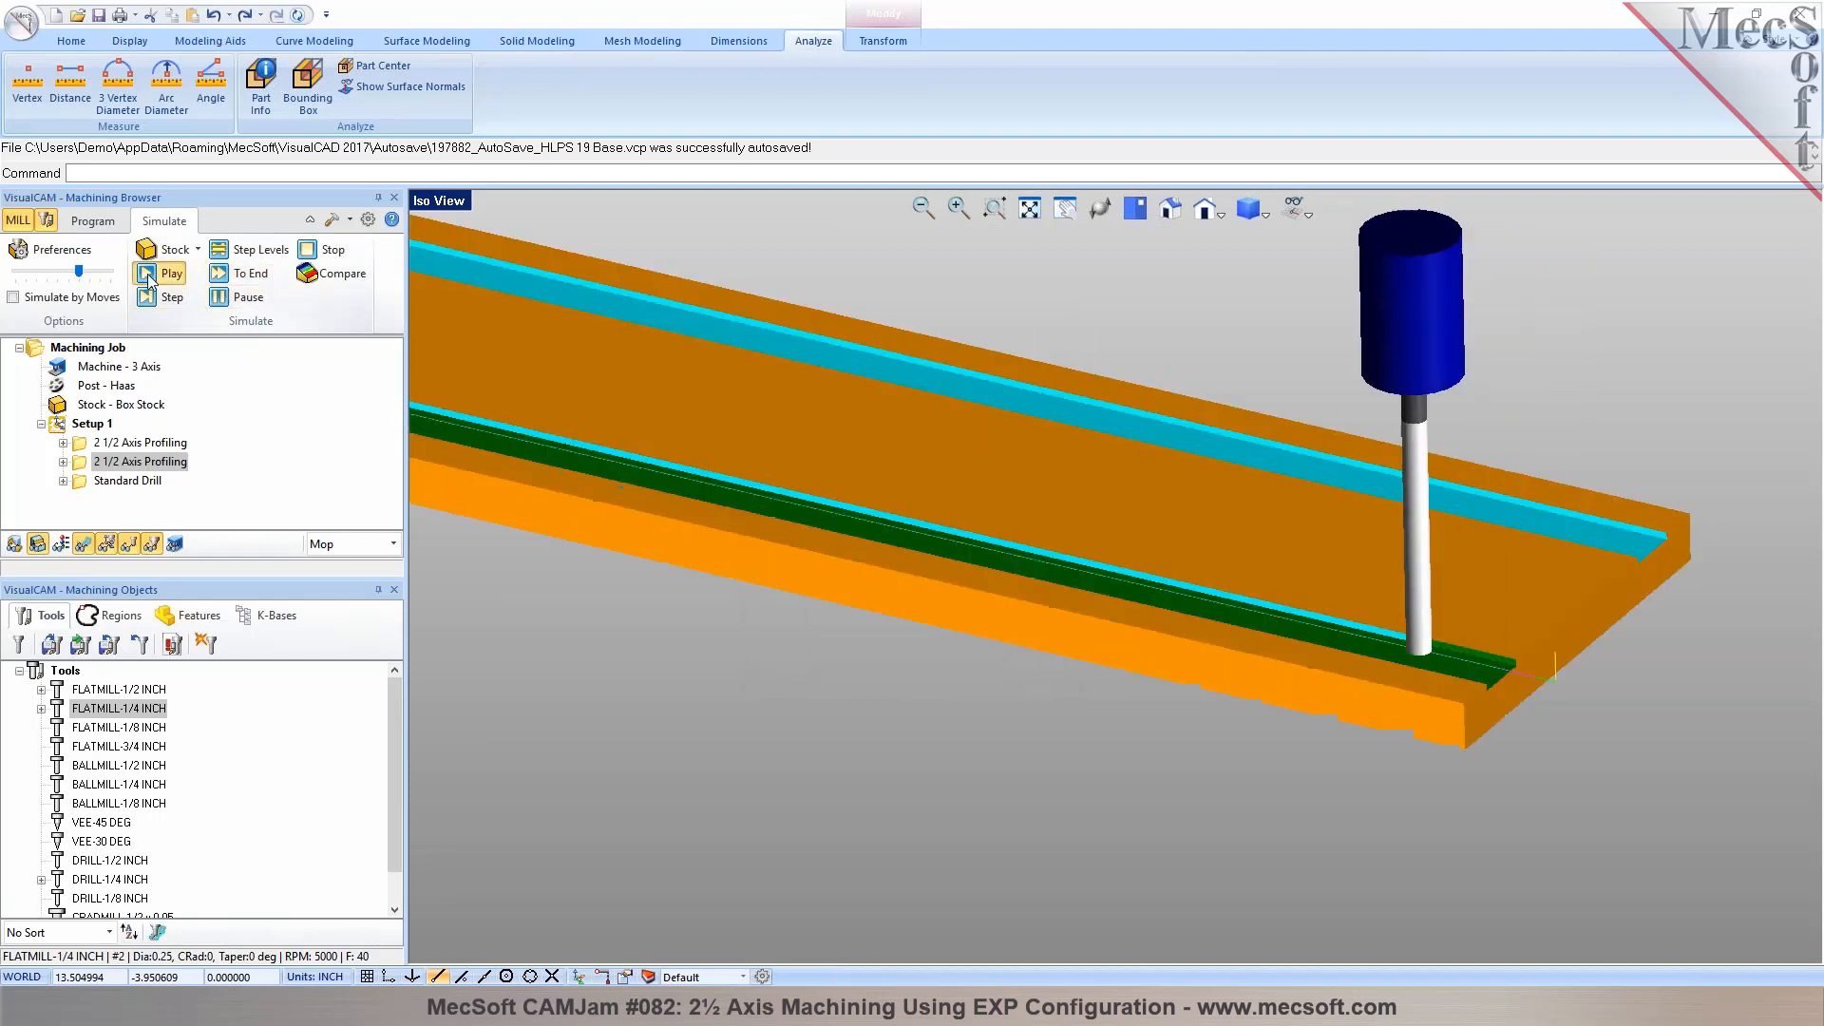
scroll(1142, 584, down, 3)
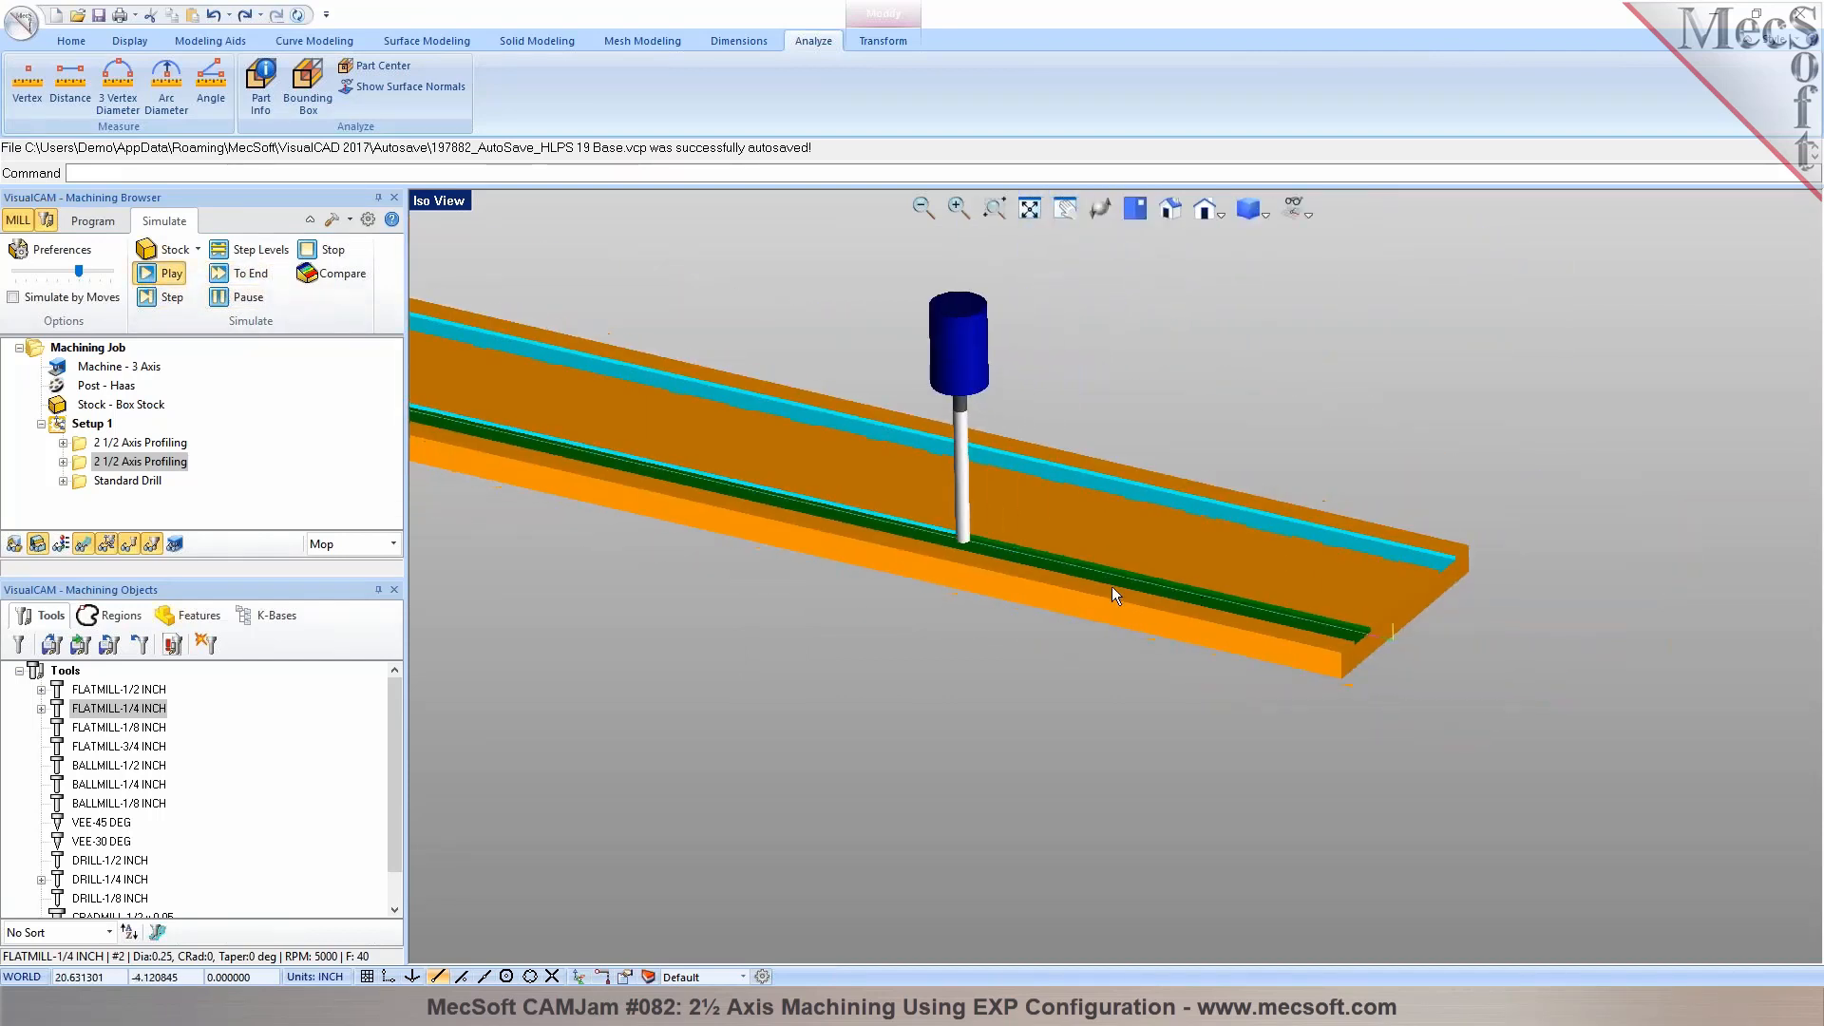
scroll(1109, 541, down, 1)
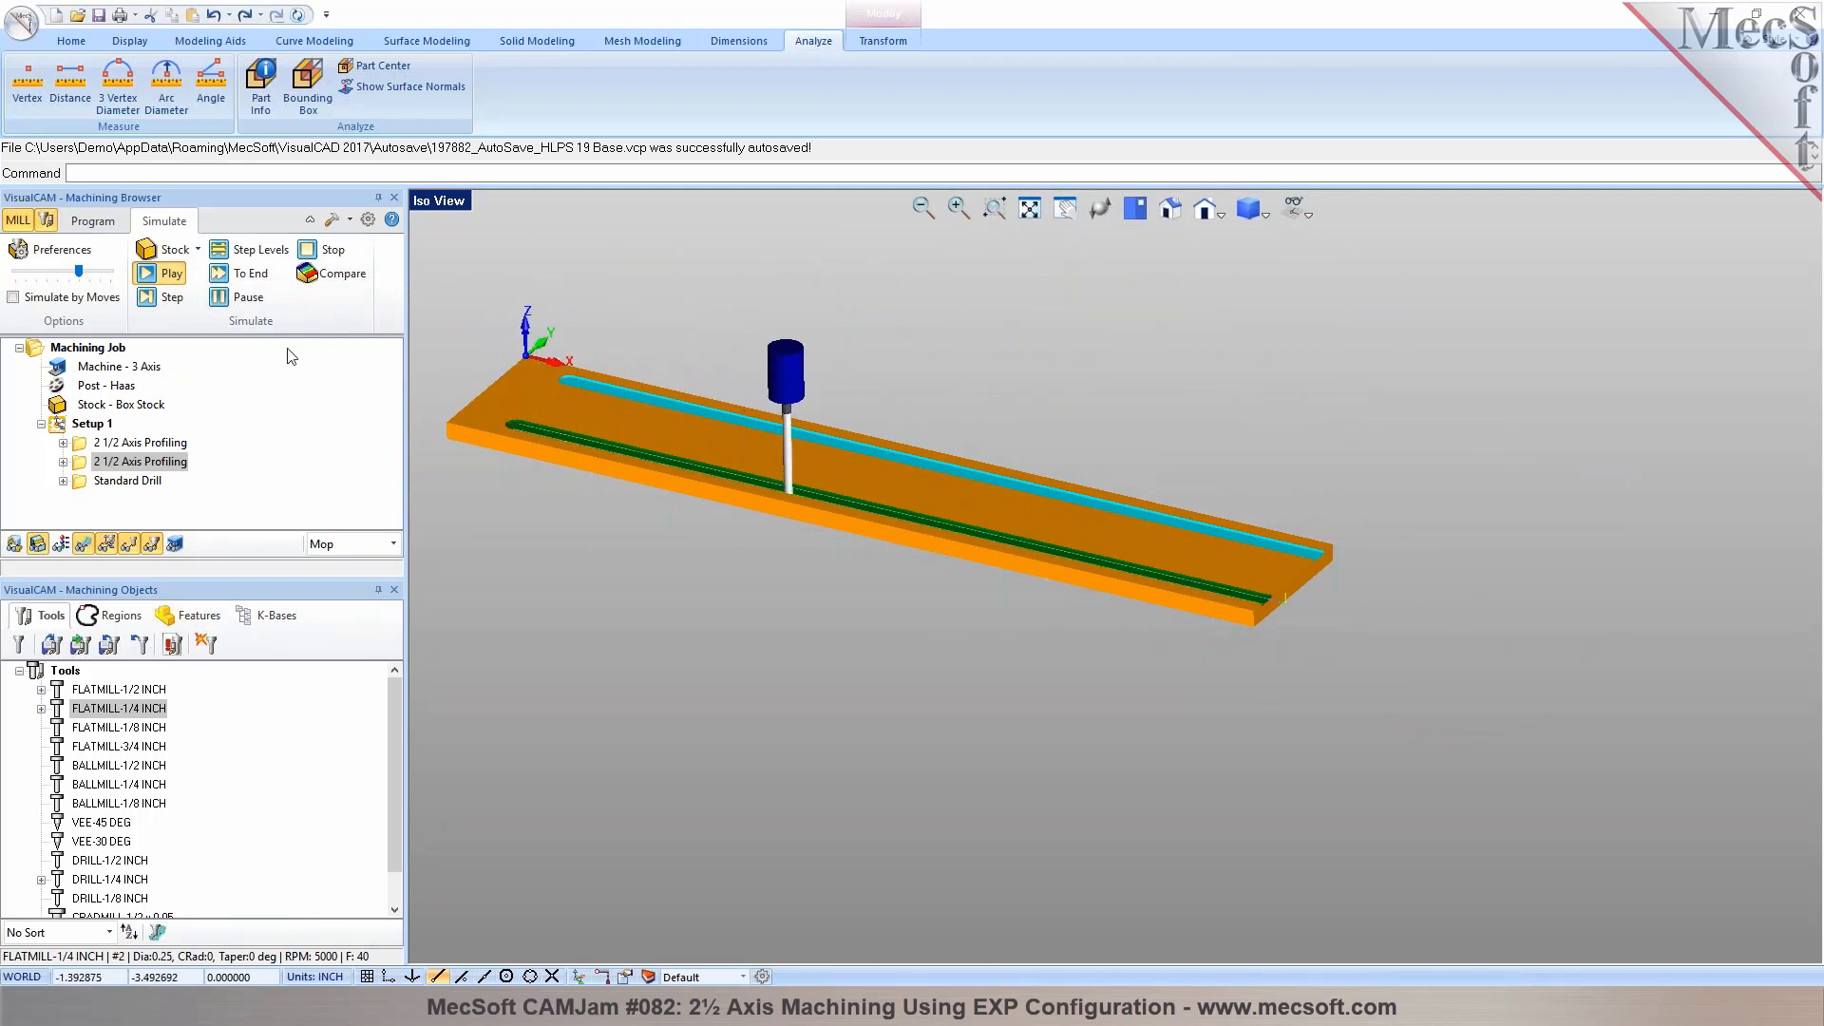
click(229, 275)
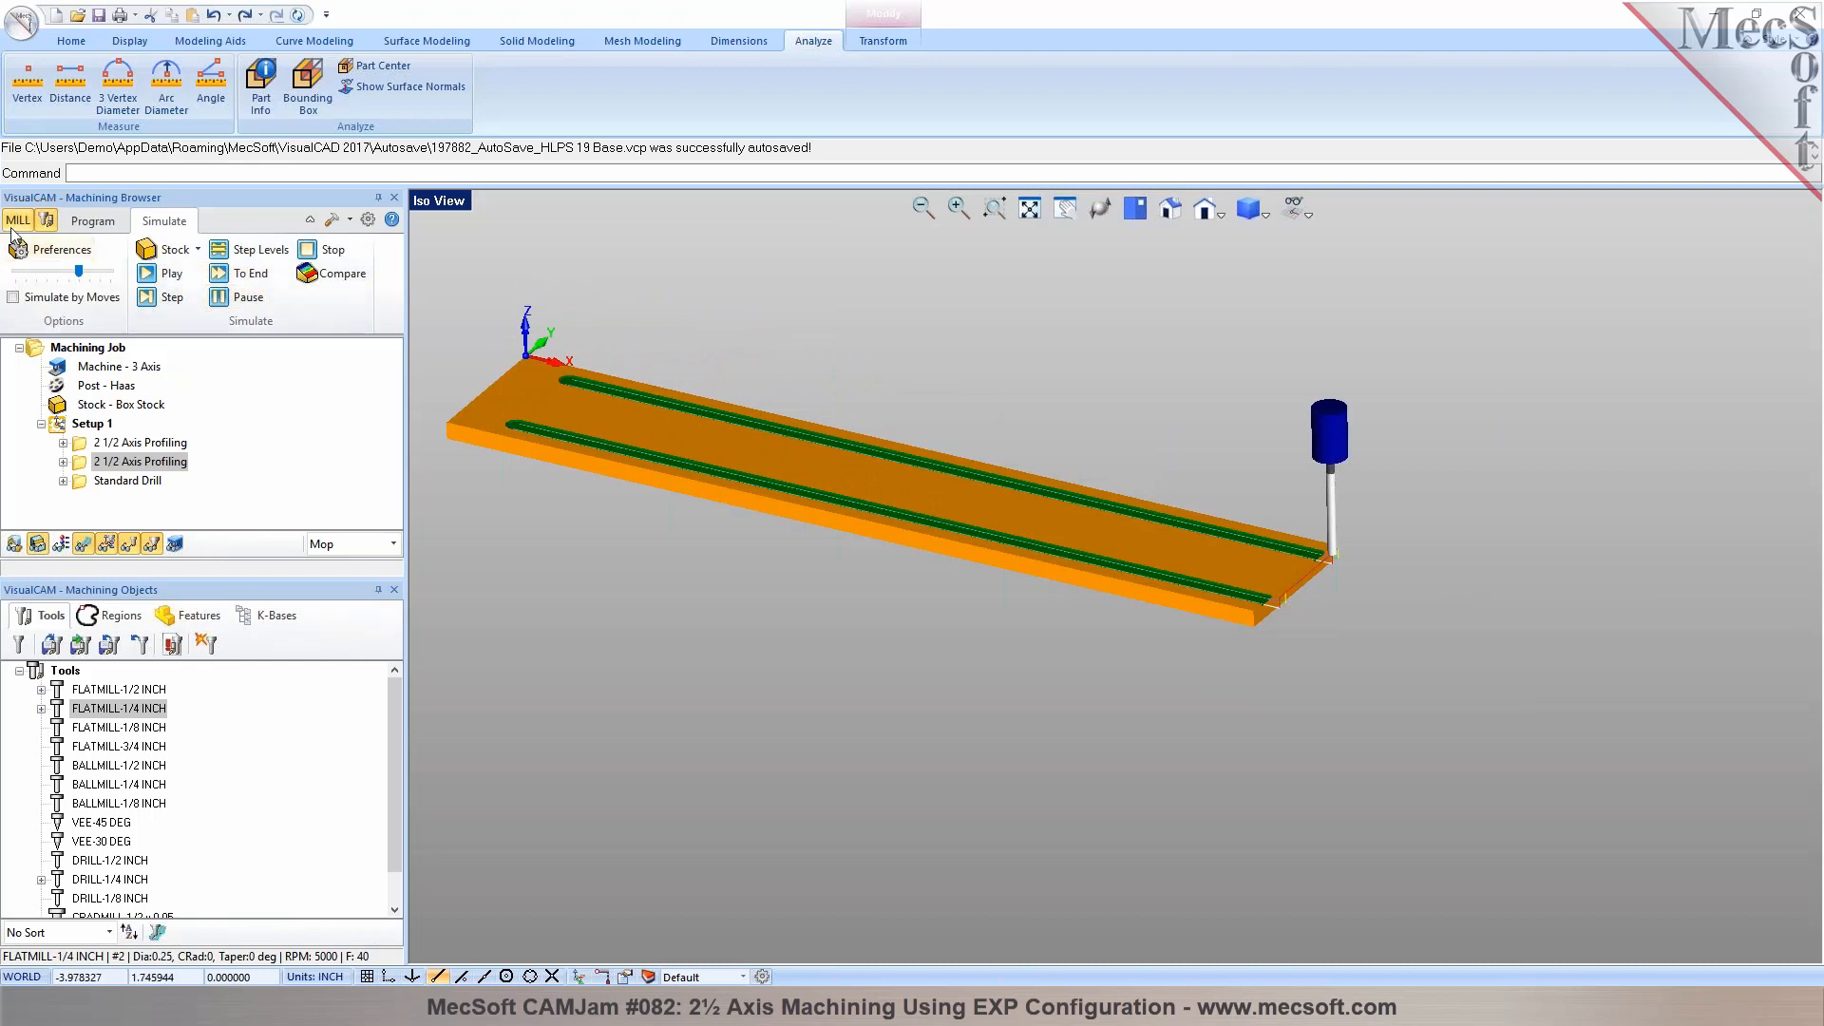
click(92, 224)
Review the standard drill and profiling toolpaths around the closed ends of the slots
scroll(458, 390, up, 1)
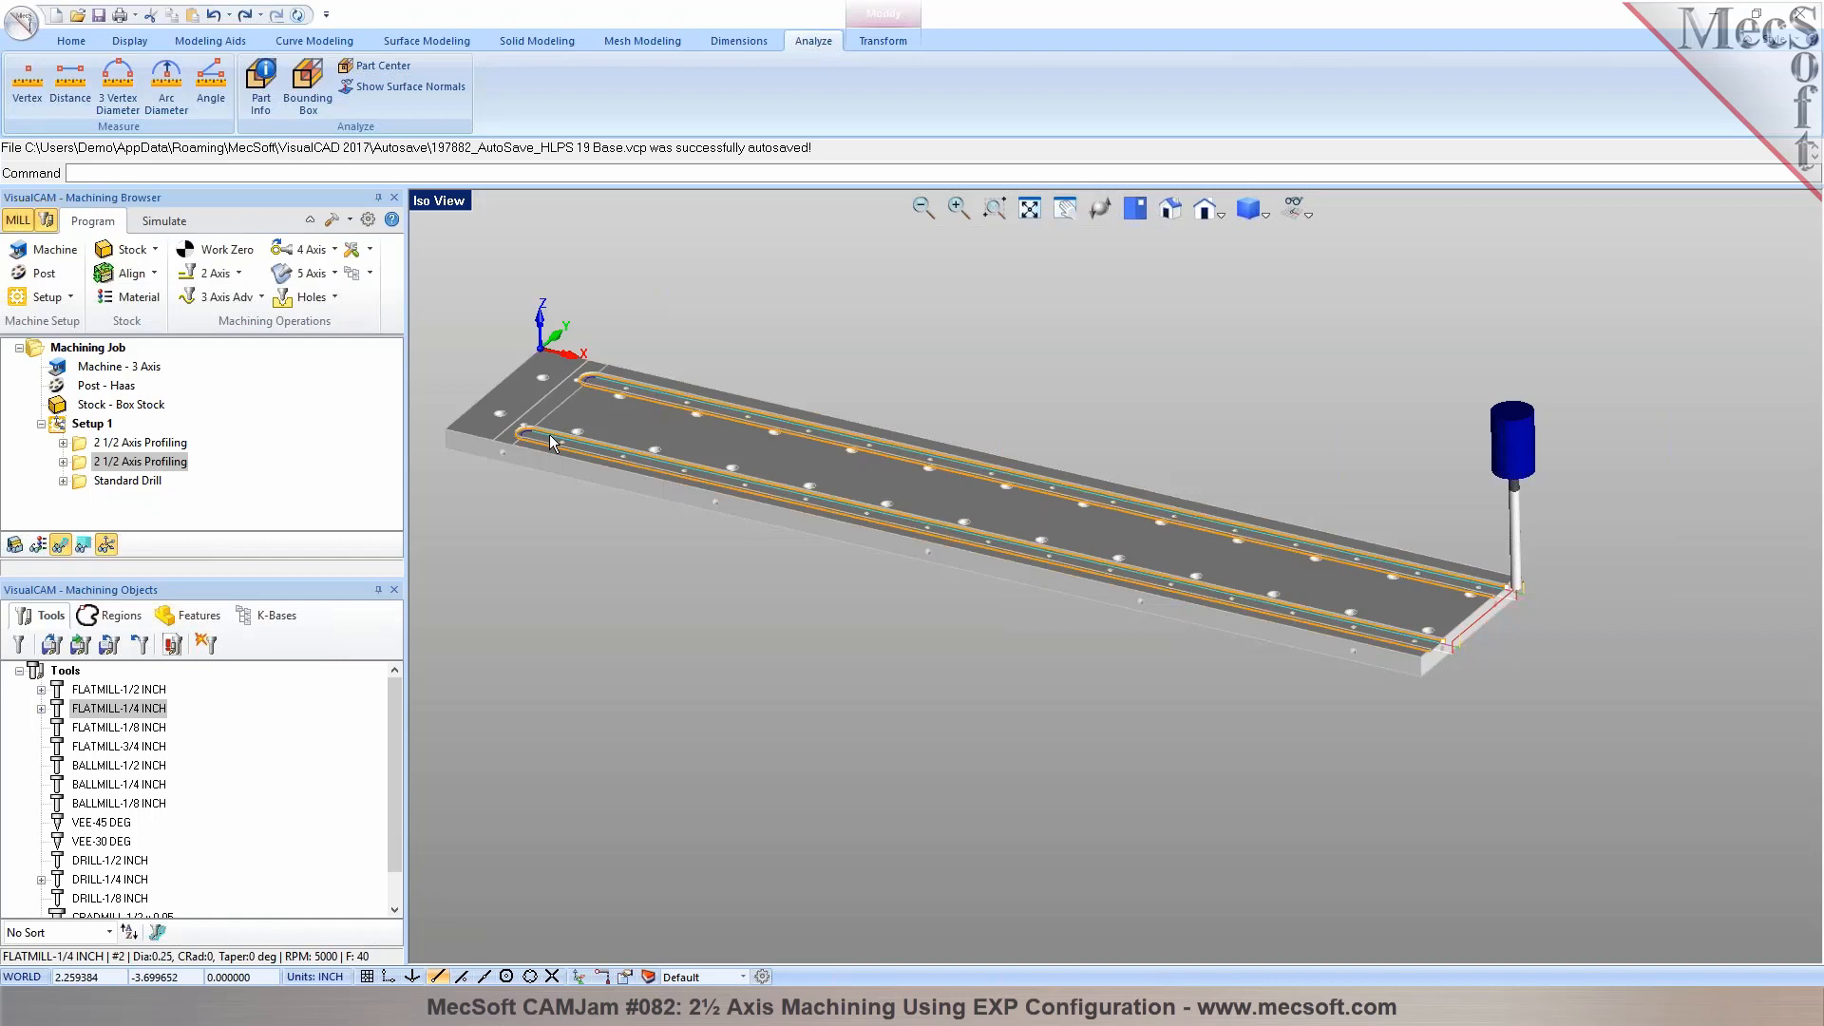
scroll(508, 416, up, 2)
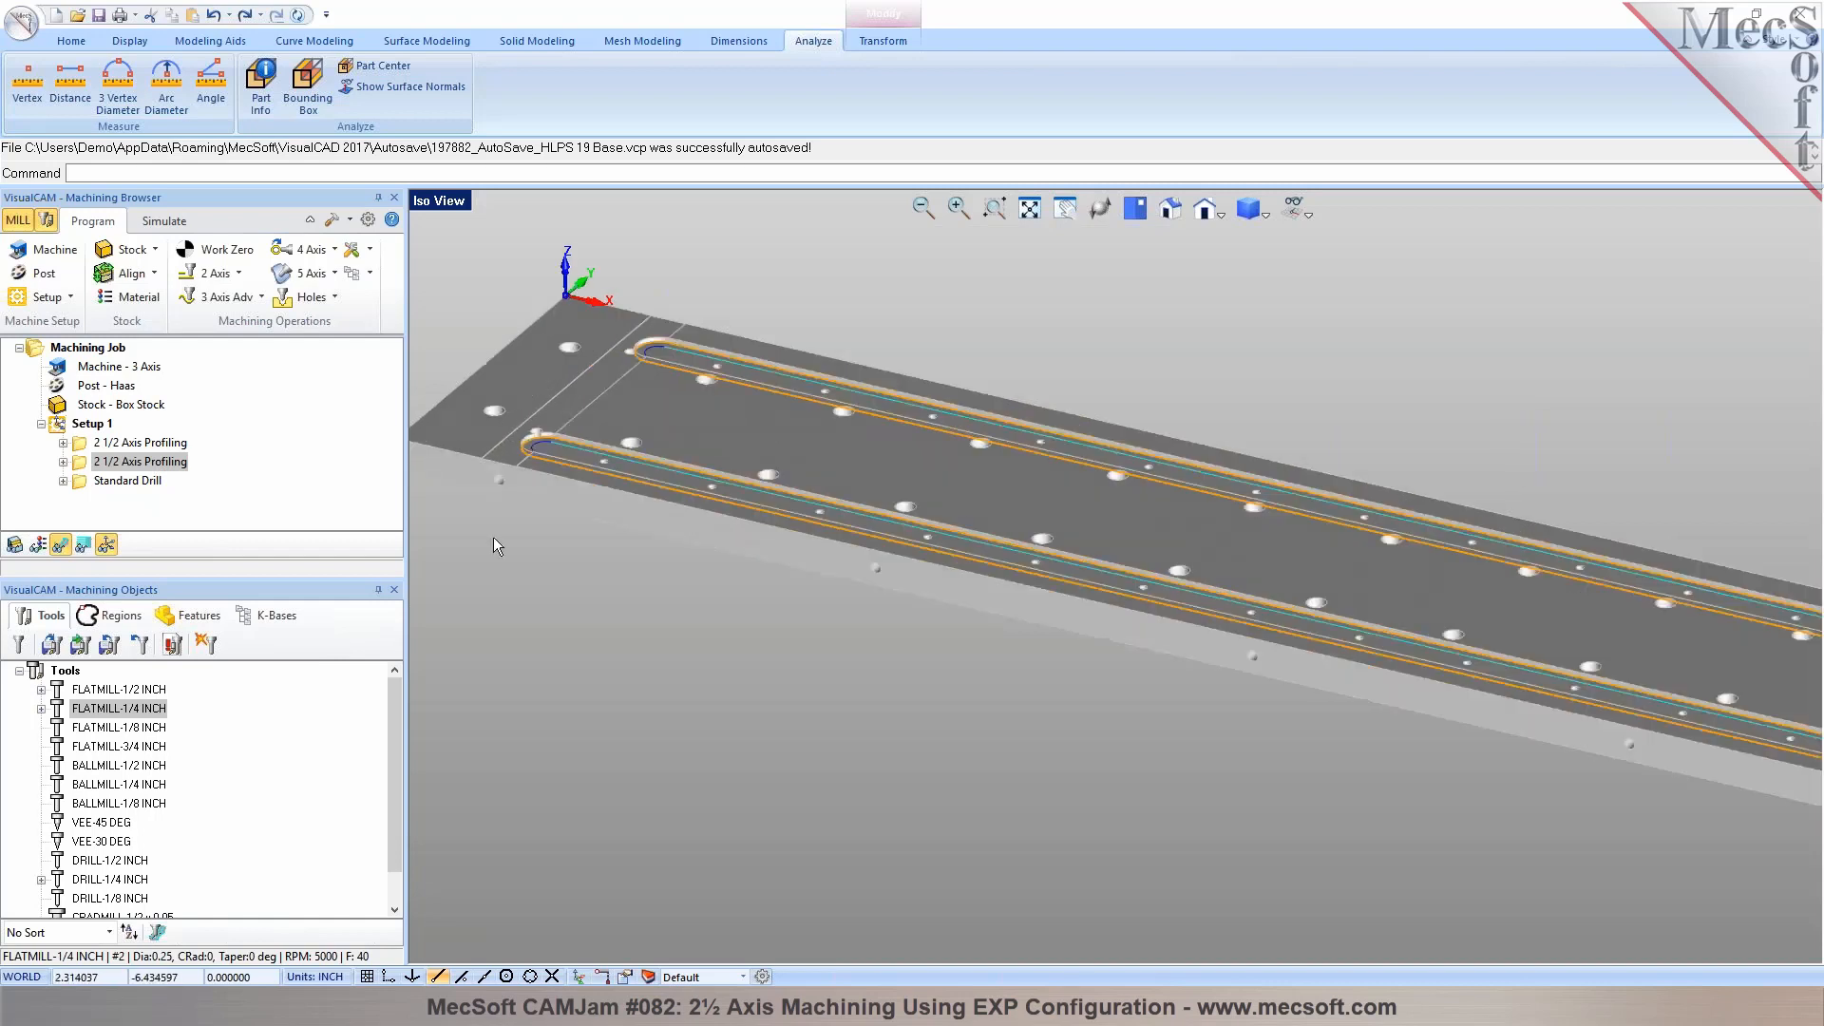
scroll(536, 383, up, 2)
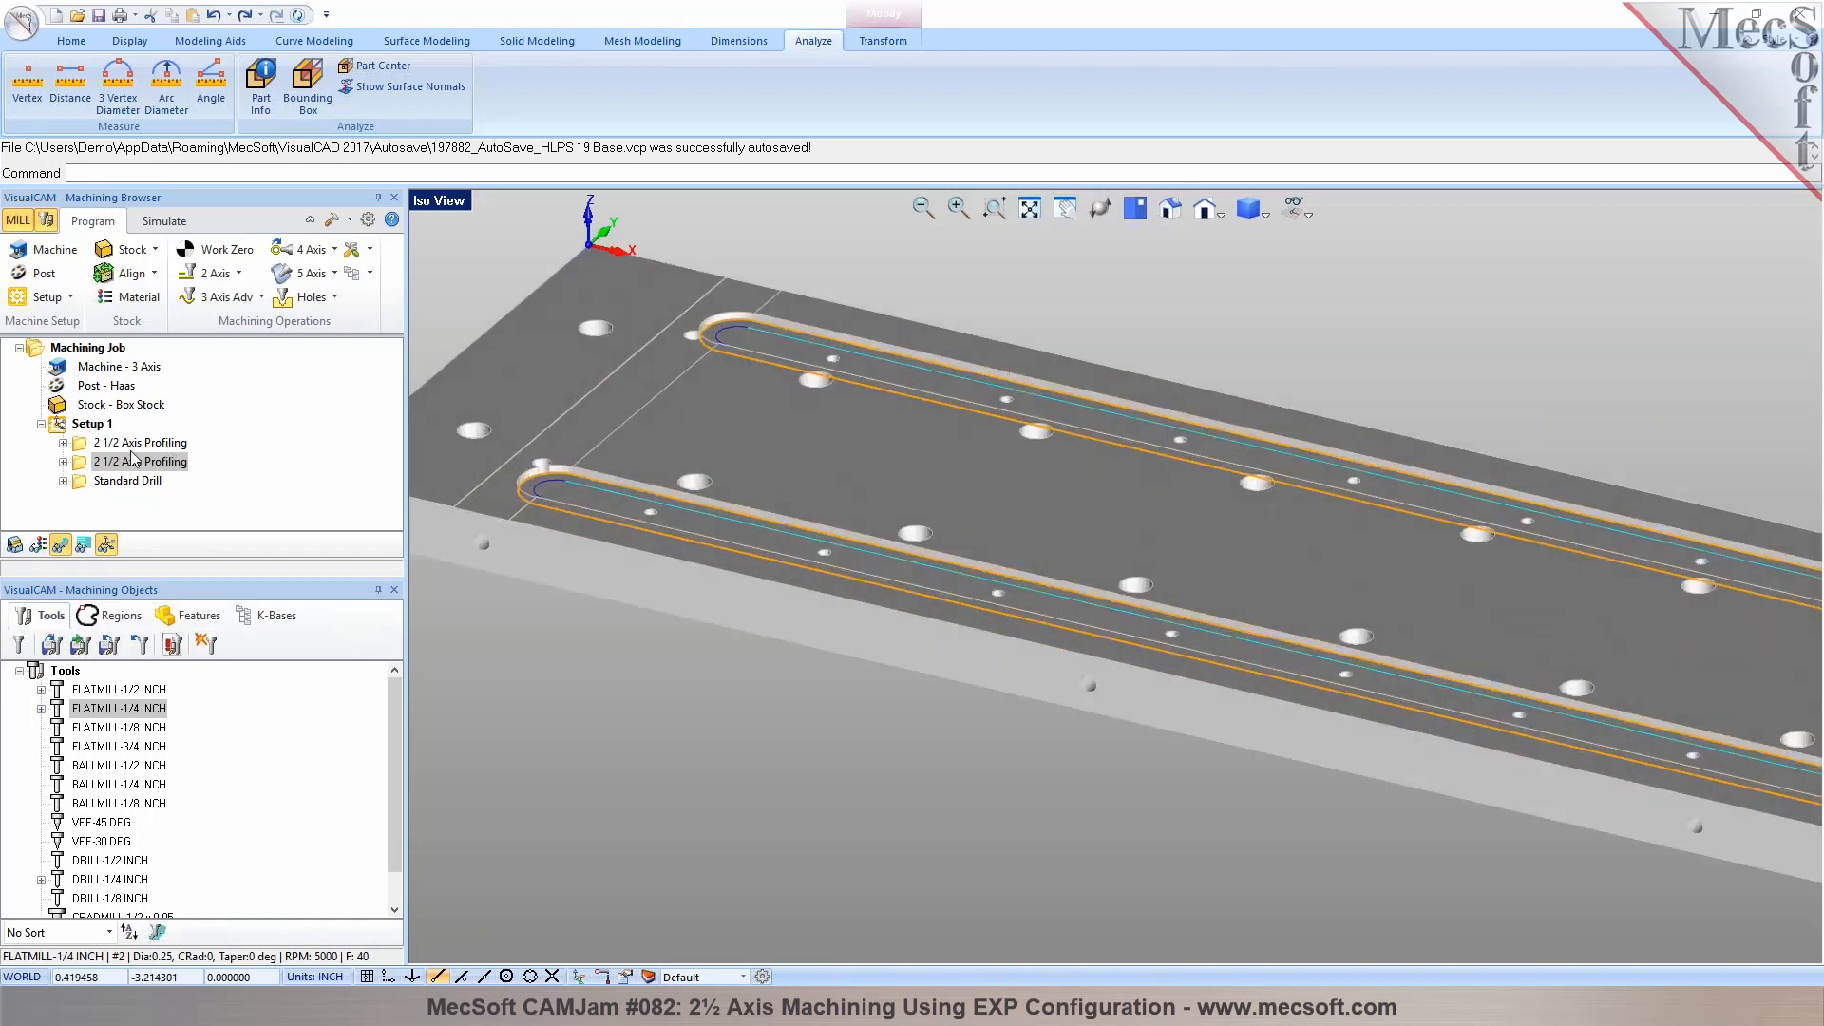
click(129, 481)
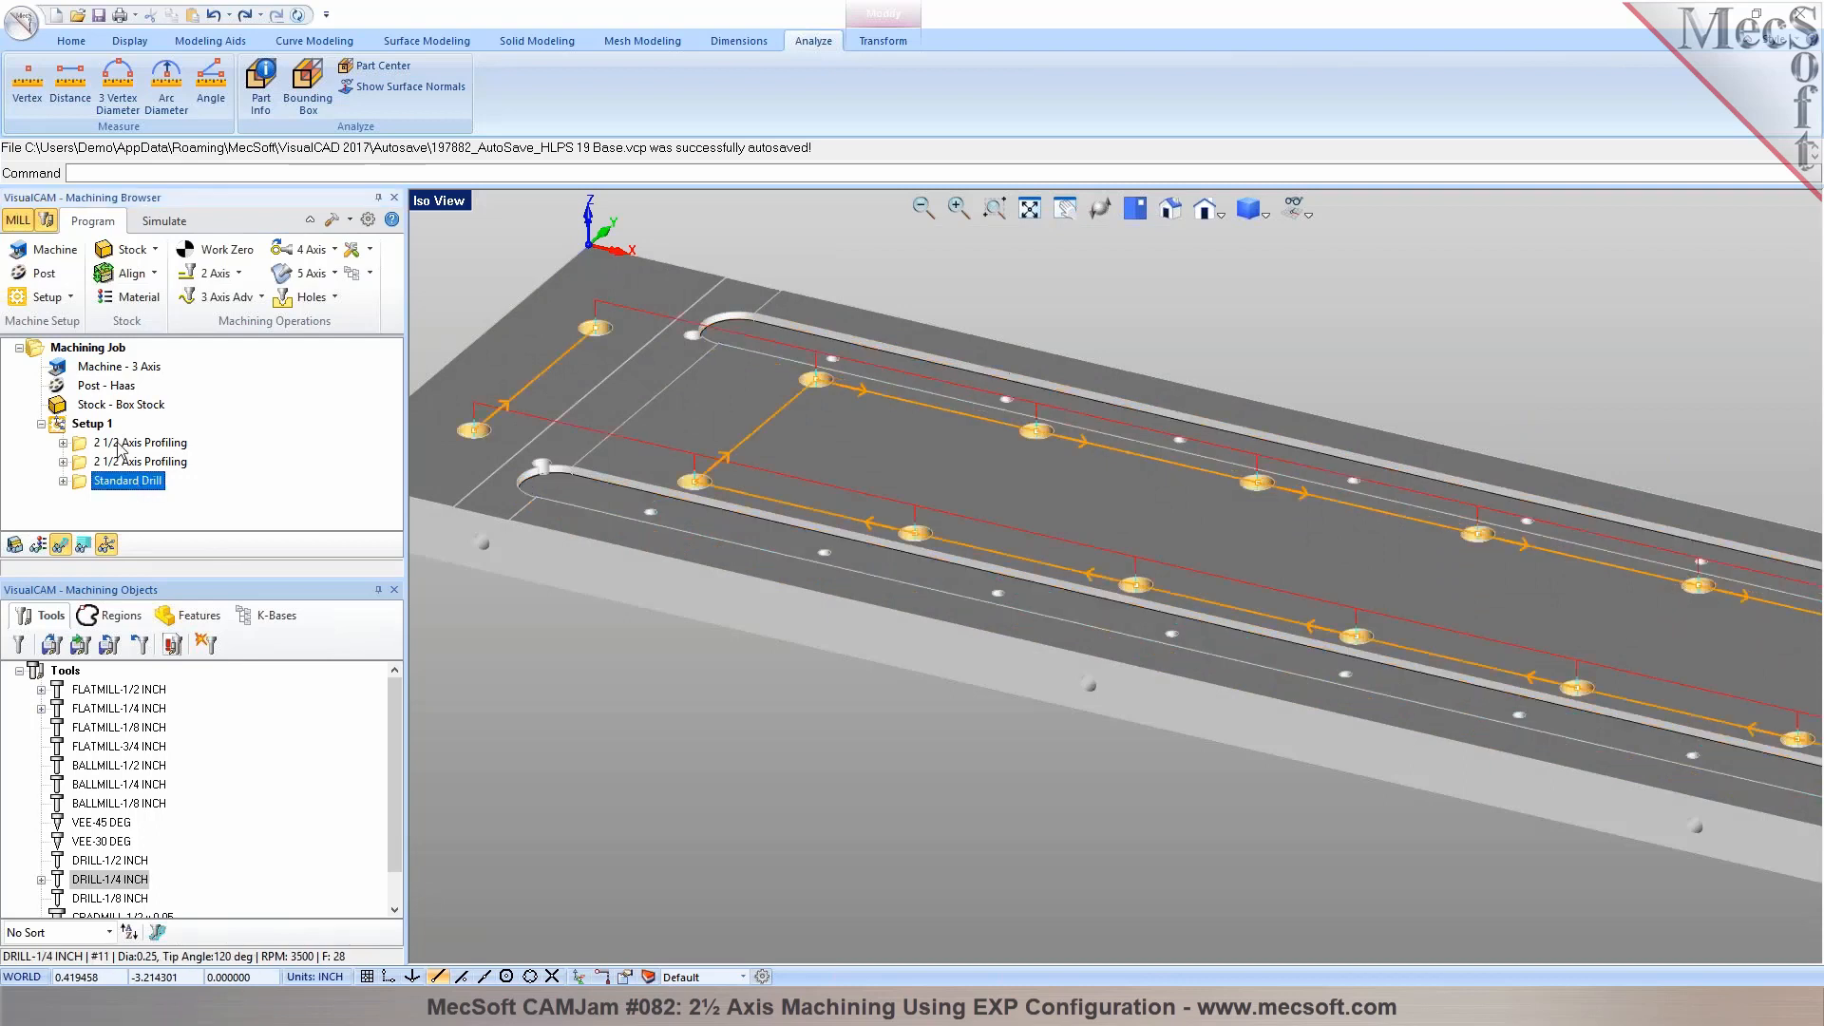
click(120, 444)
Measure the width of the shallow channel across the plate, between its two corners on the front edge near the closed slot ends
scroll(813, 442, down, 2)
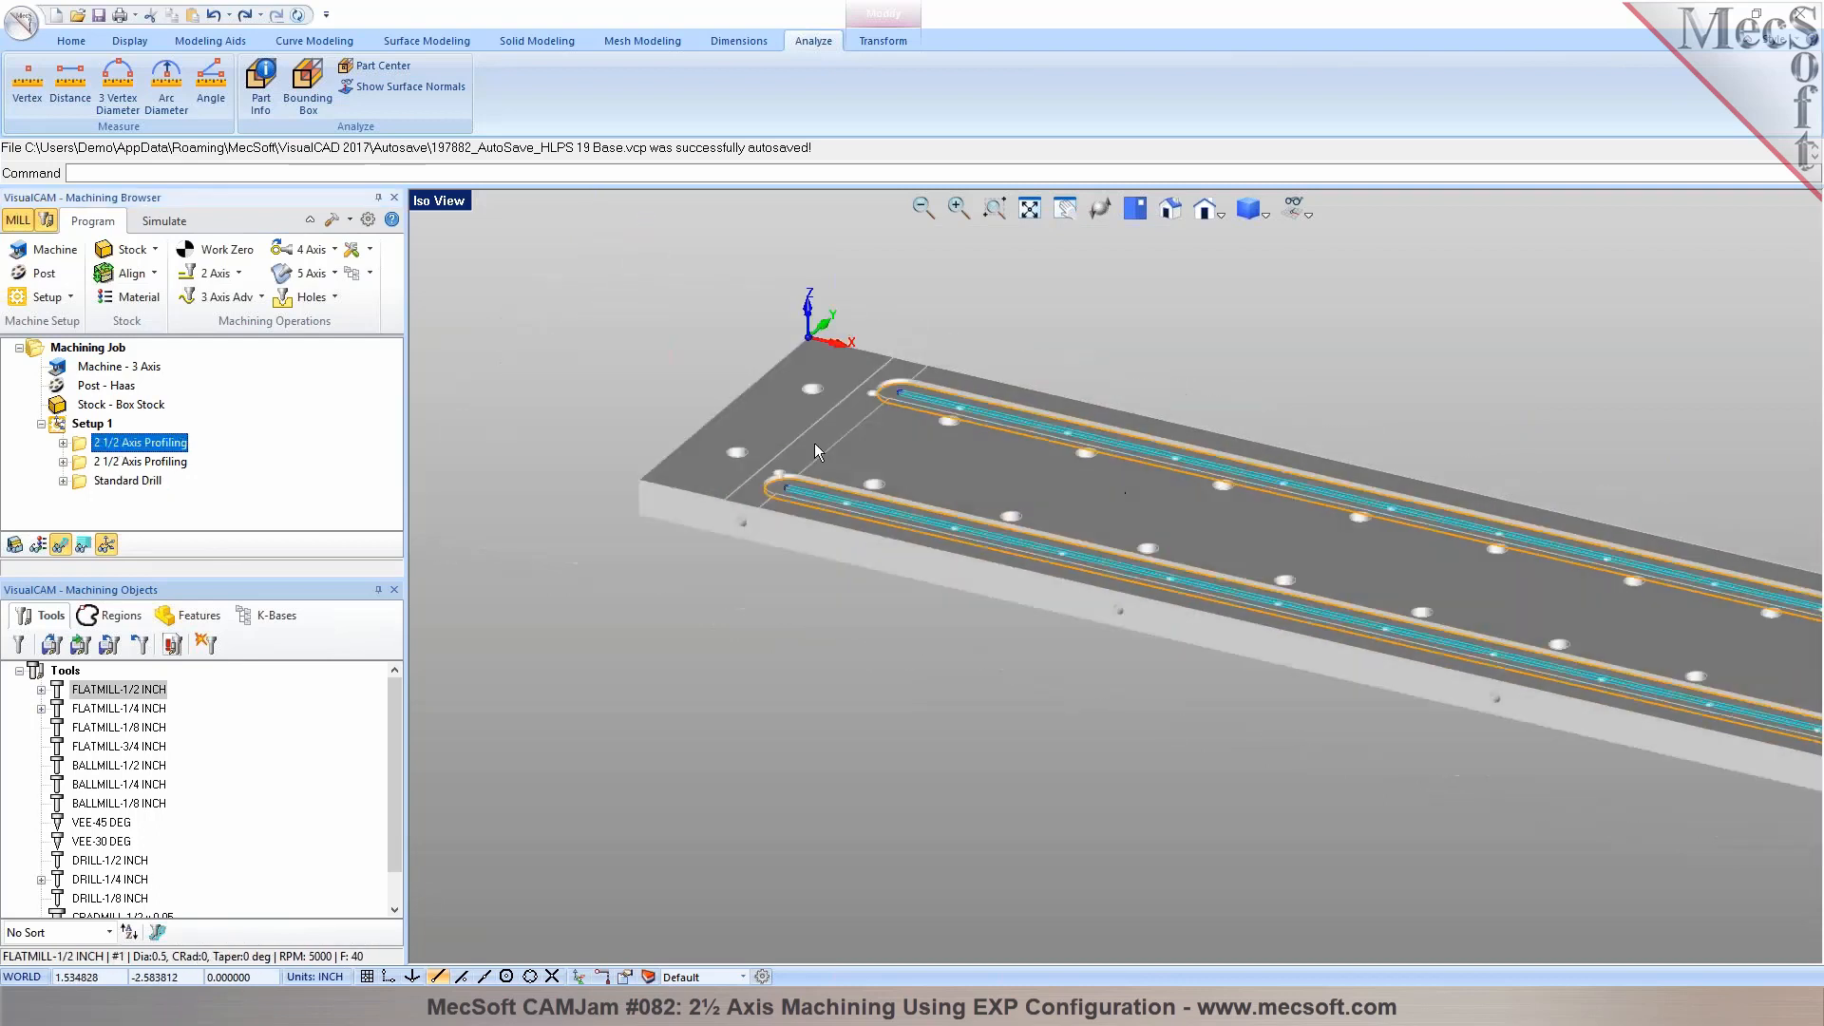
scroll(813, 443, up, 5)
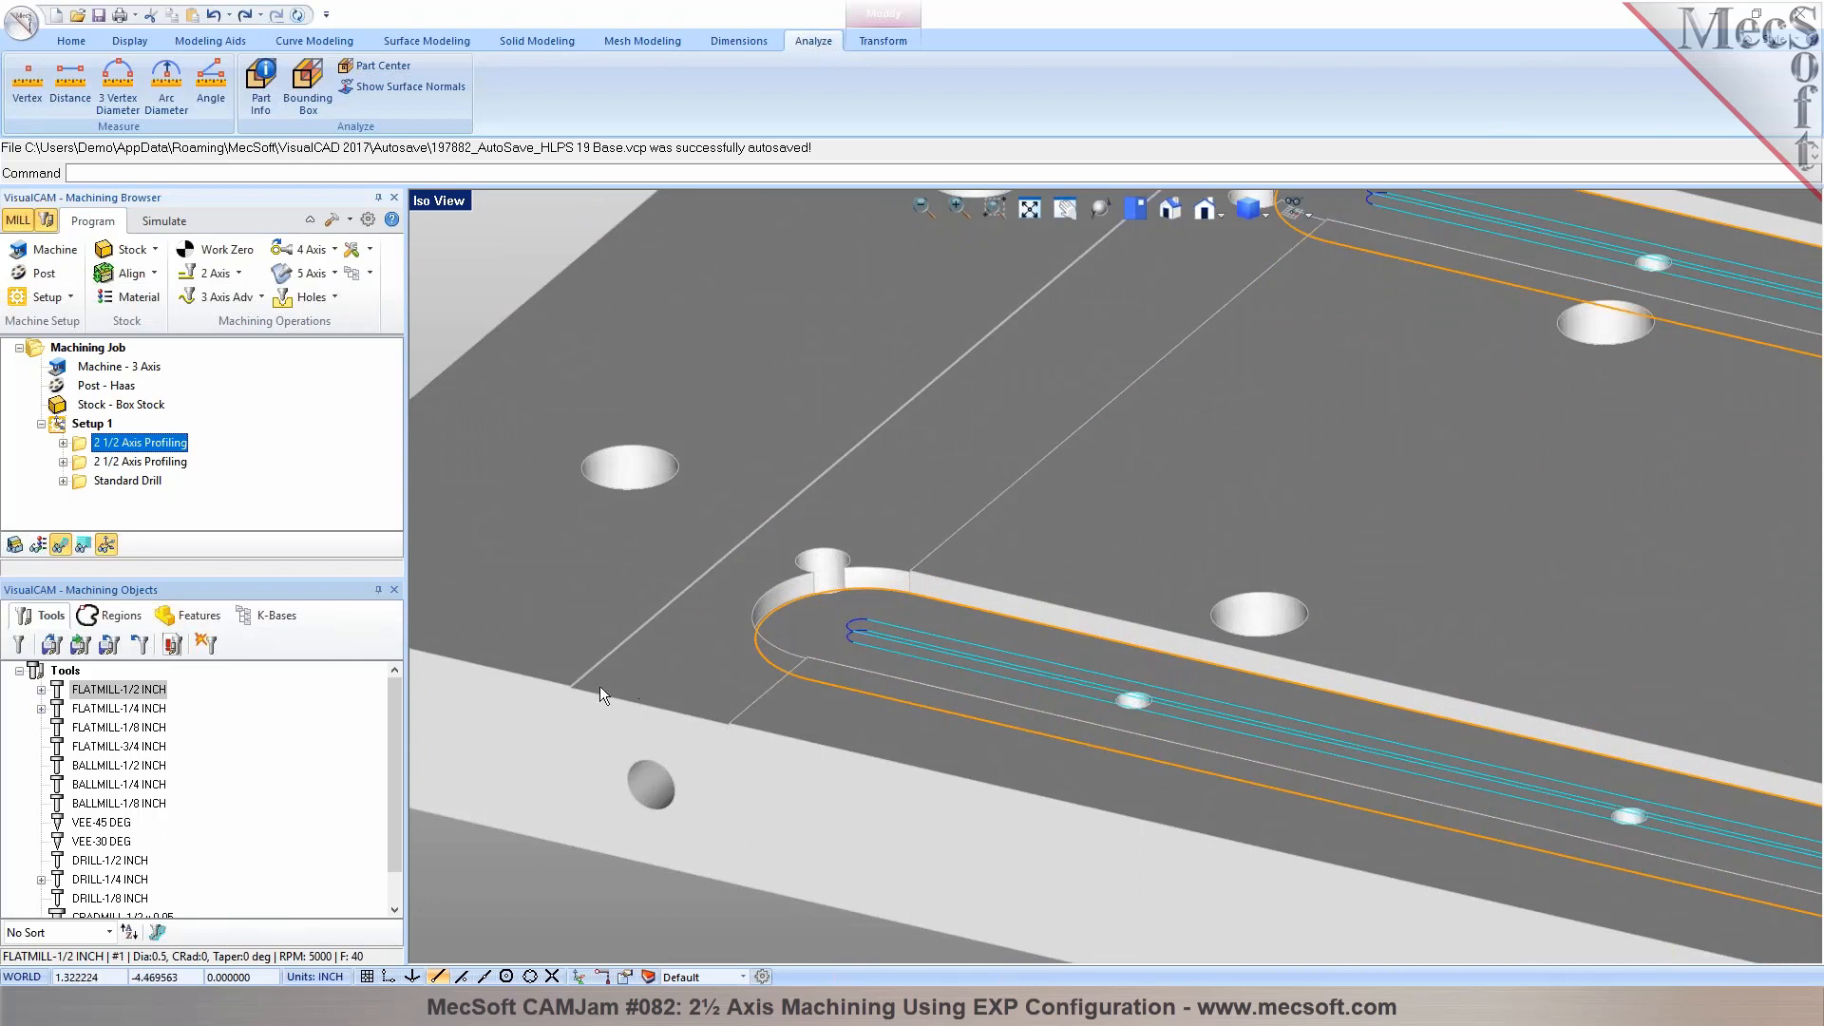
scroll(648, 698, up, 3)
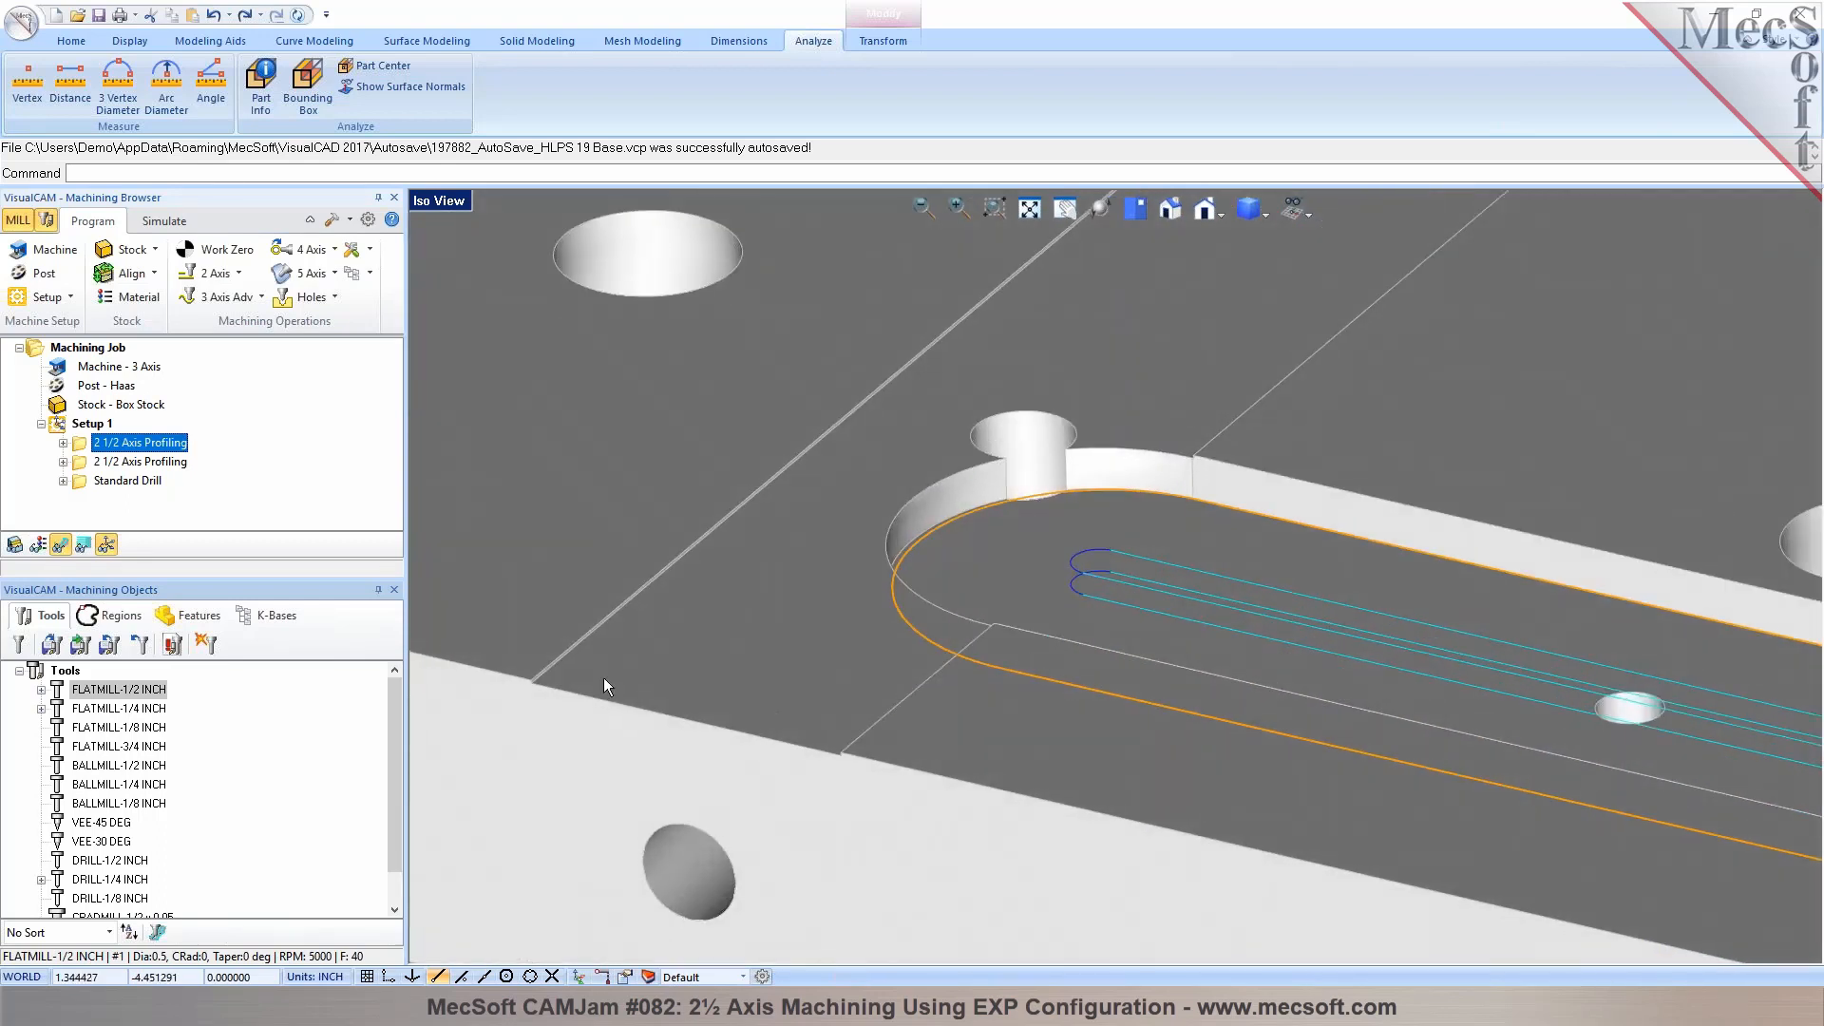
scroll(538, 671, up, 2)
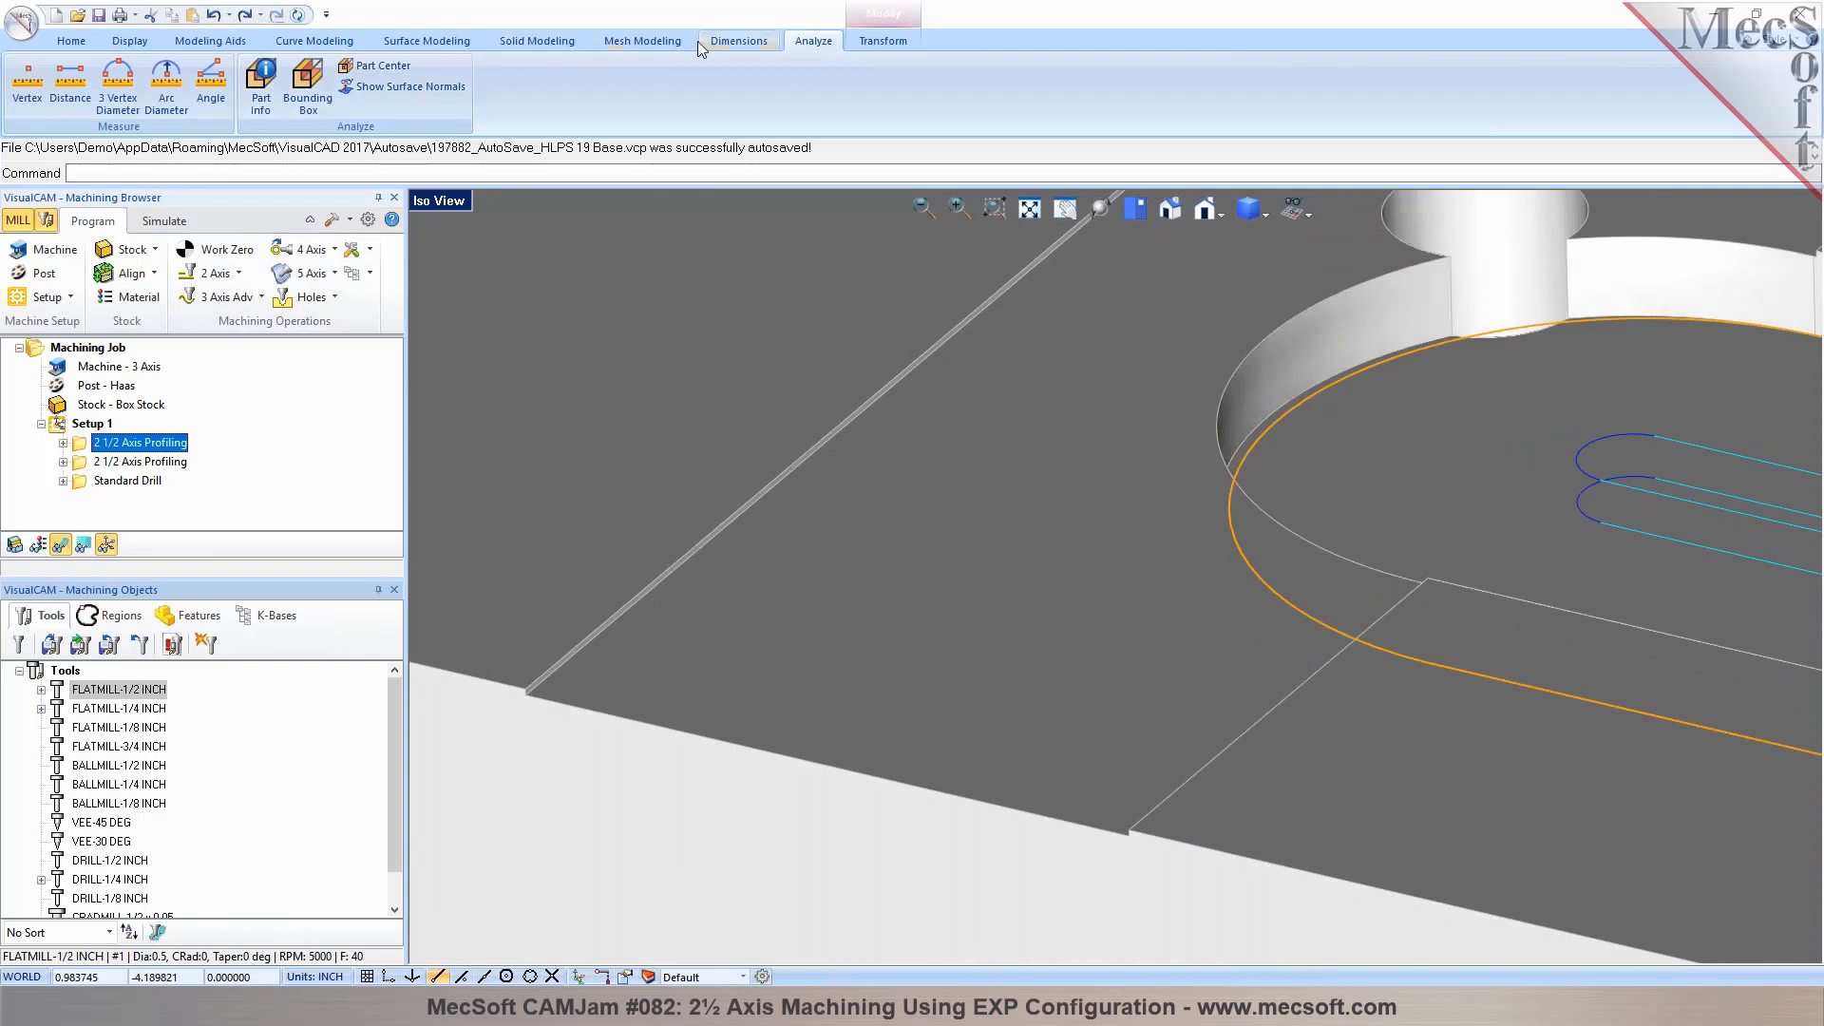
click(70, 81)
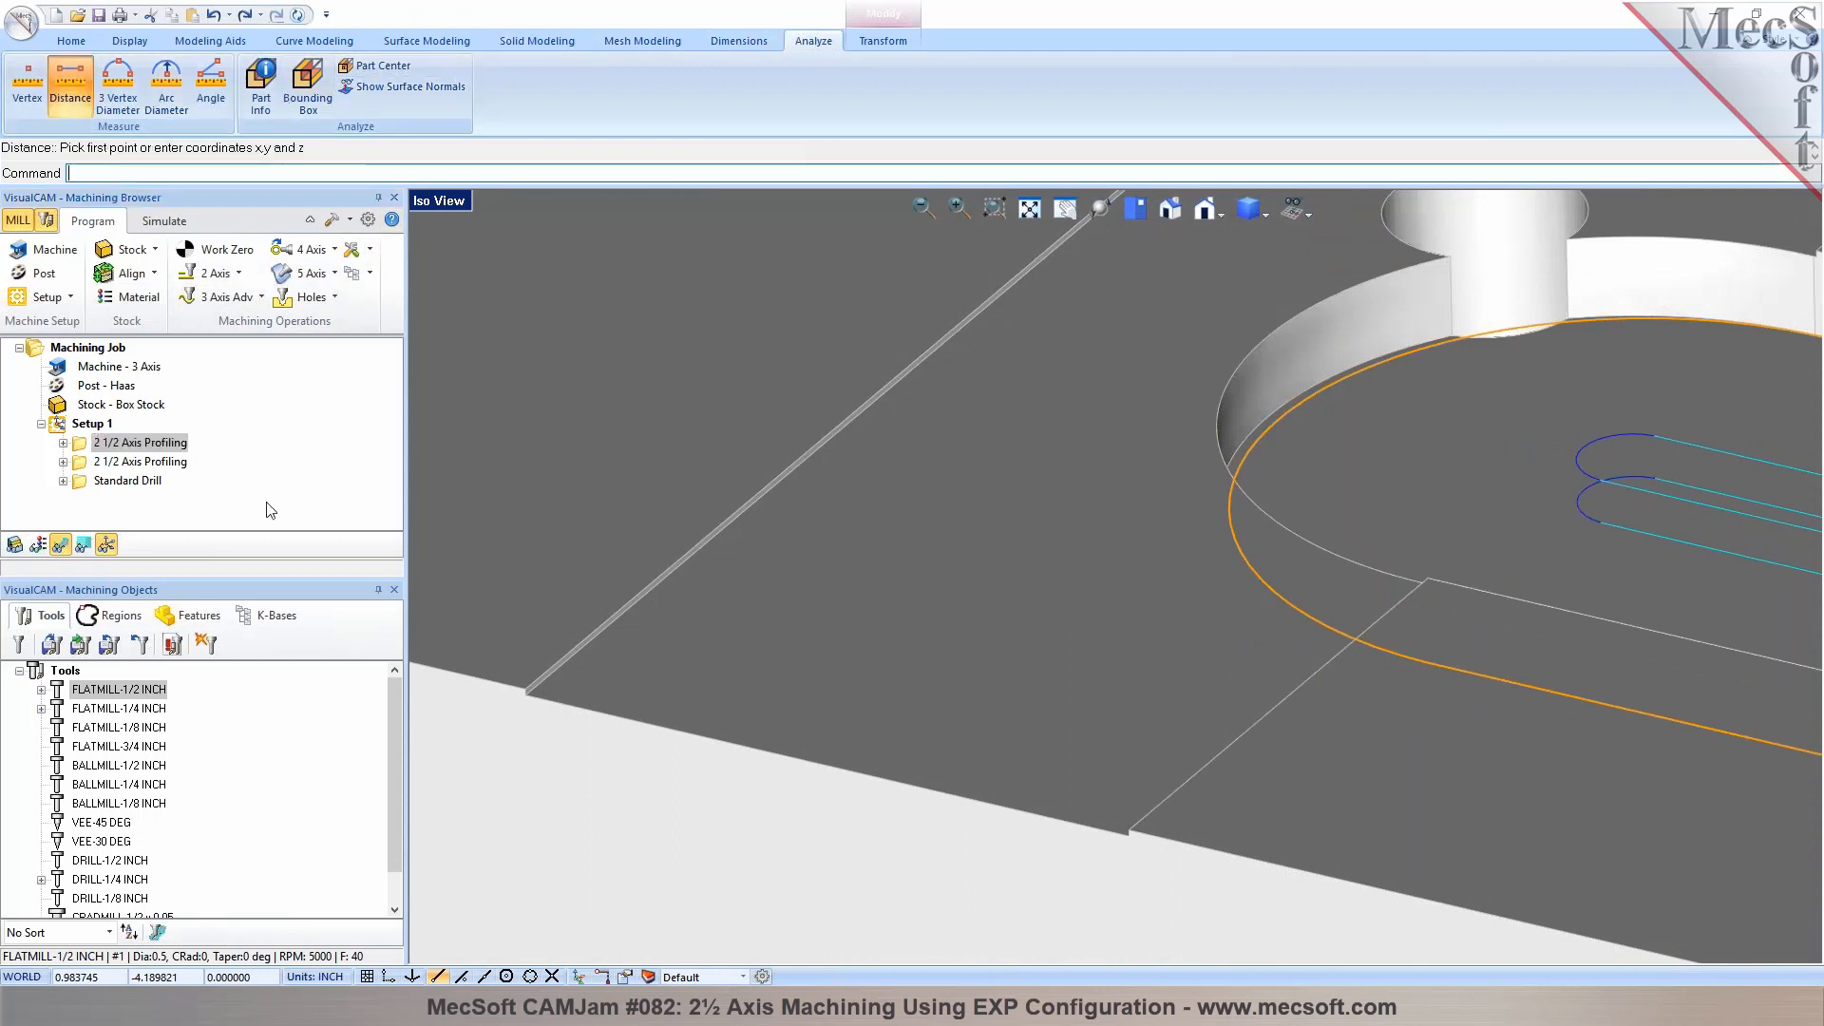
scroll(530, 718, up, 3)
click(524, 674)
scroll(1152, 859, down, 3)
scroll(1193, 851, up, 4)
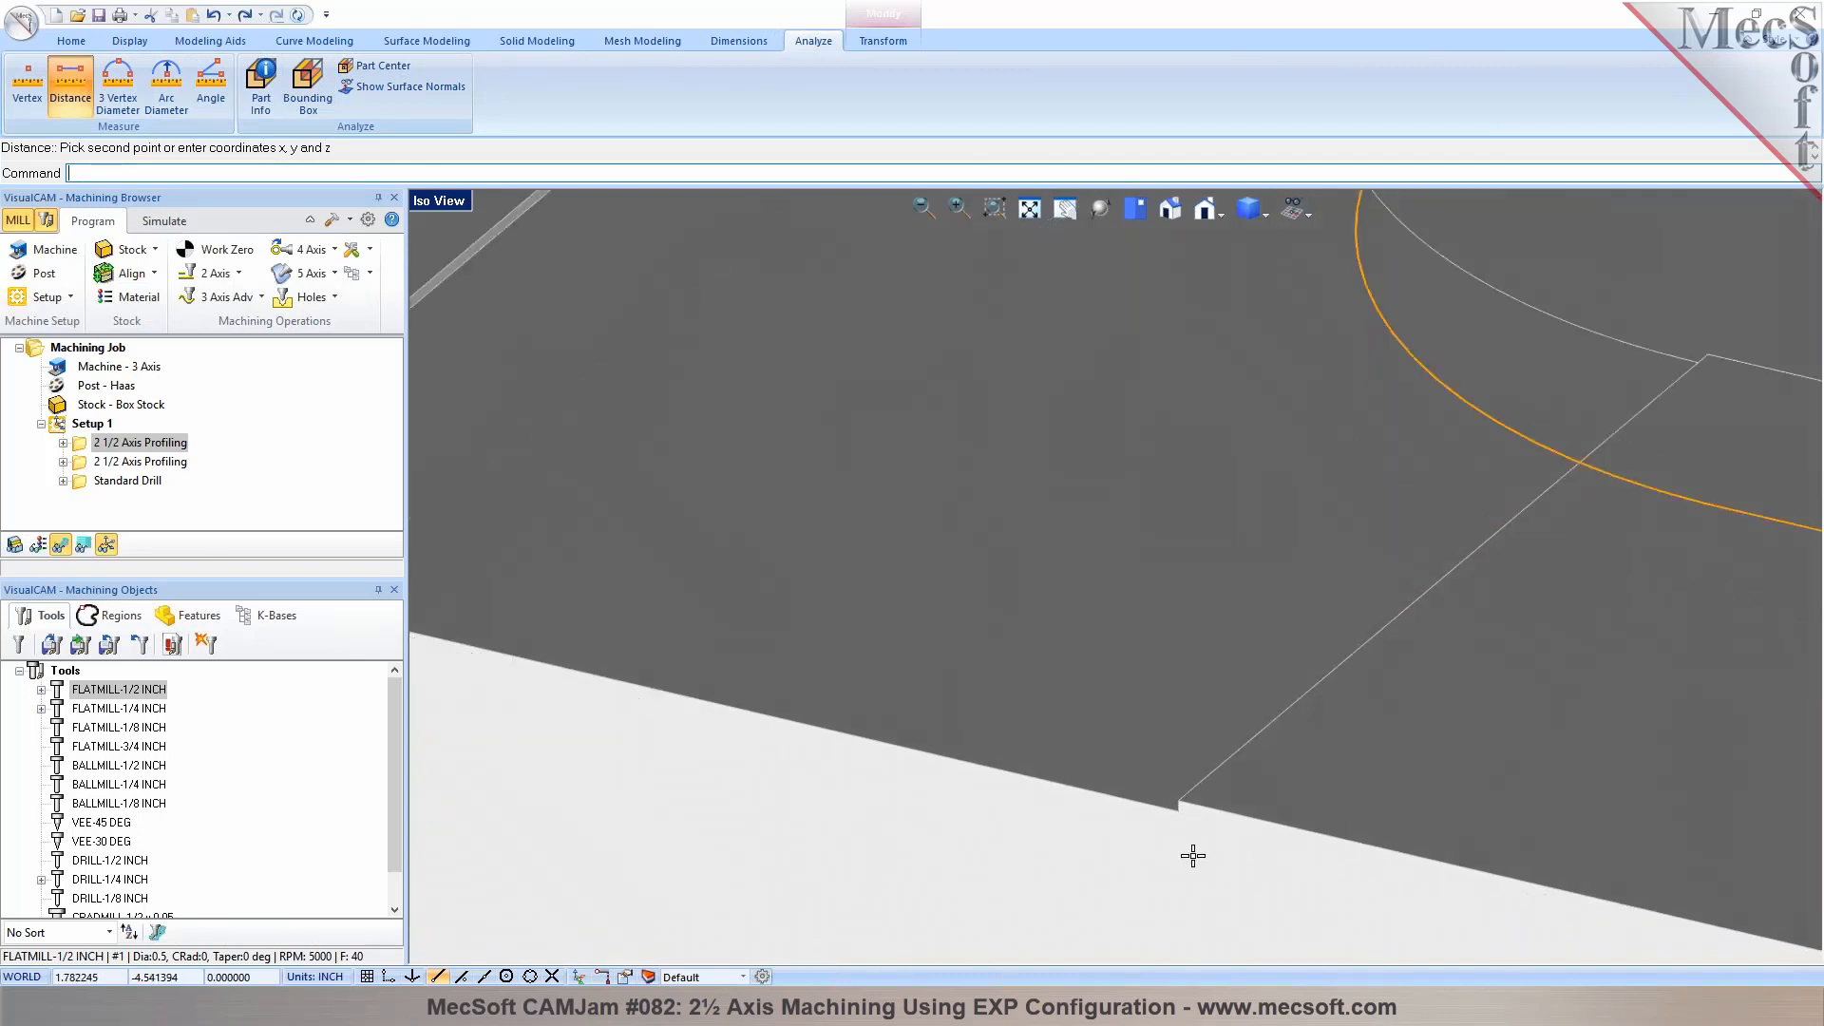
click(1176, 800)
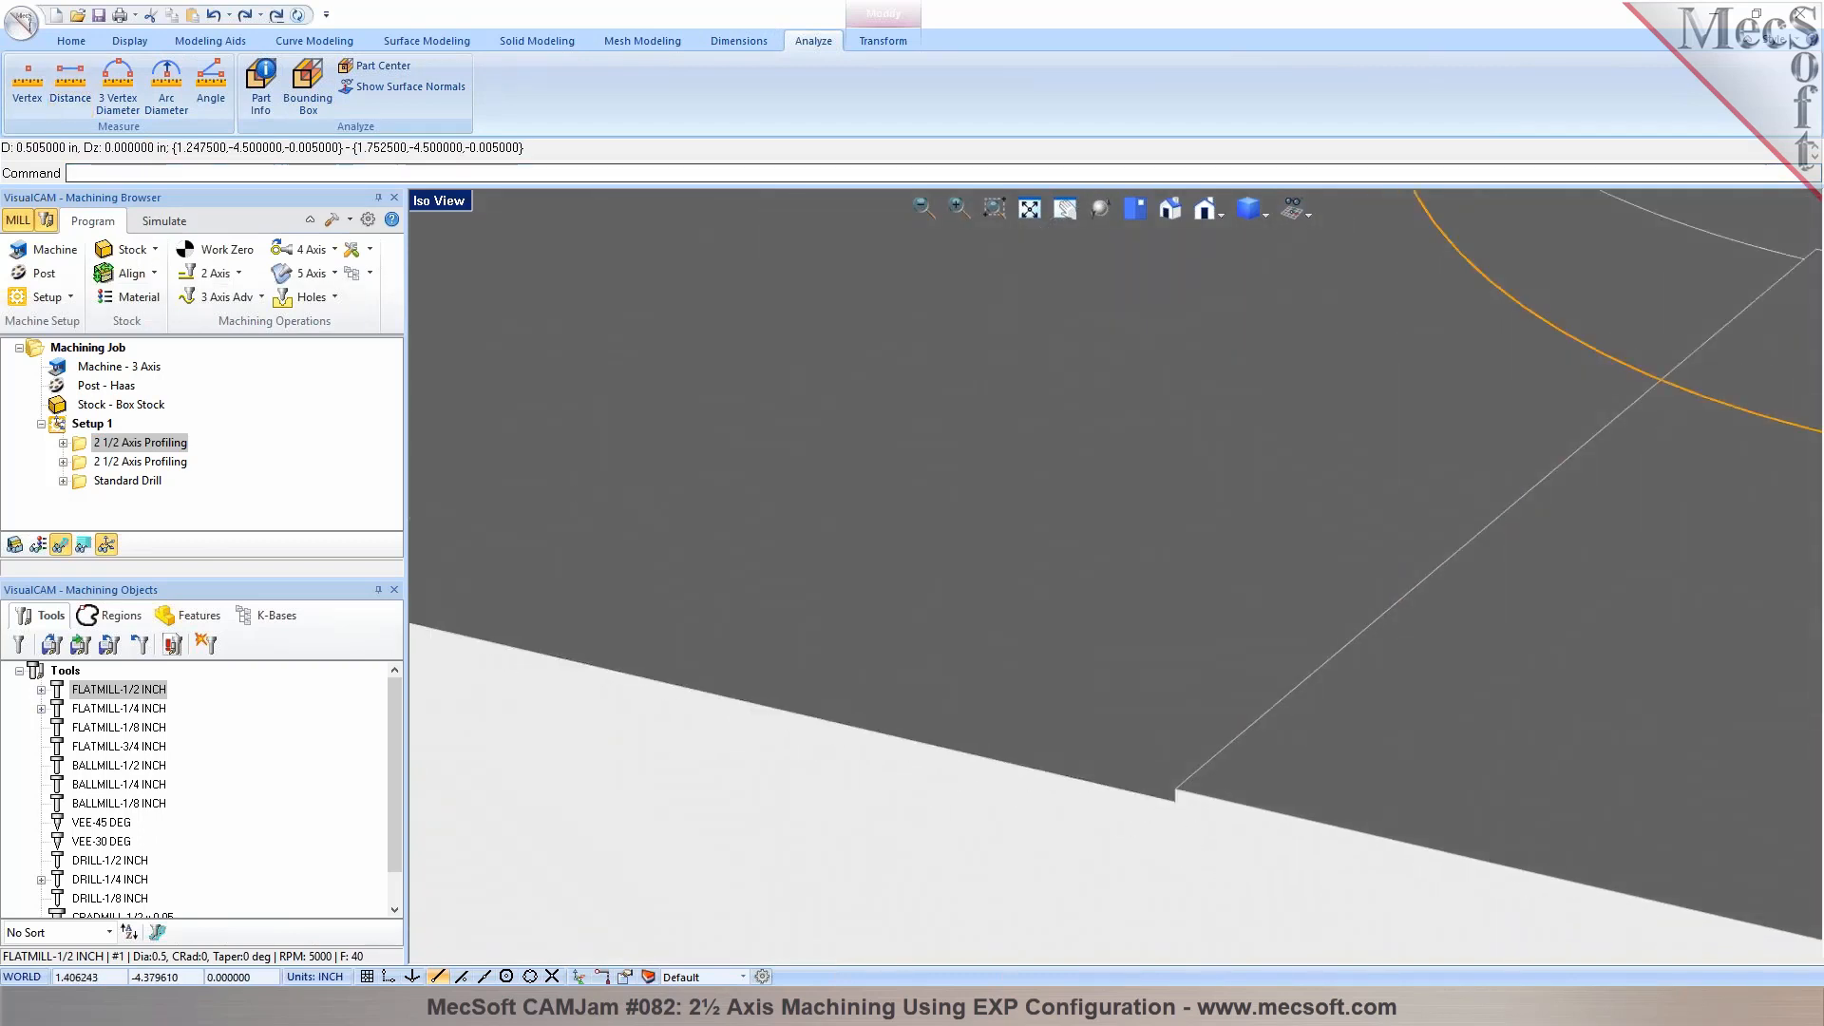
Examine the shallow channel's edges where it crosses the plate beside the closed slot ends
scroll(1138, 715, down, 5)
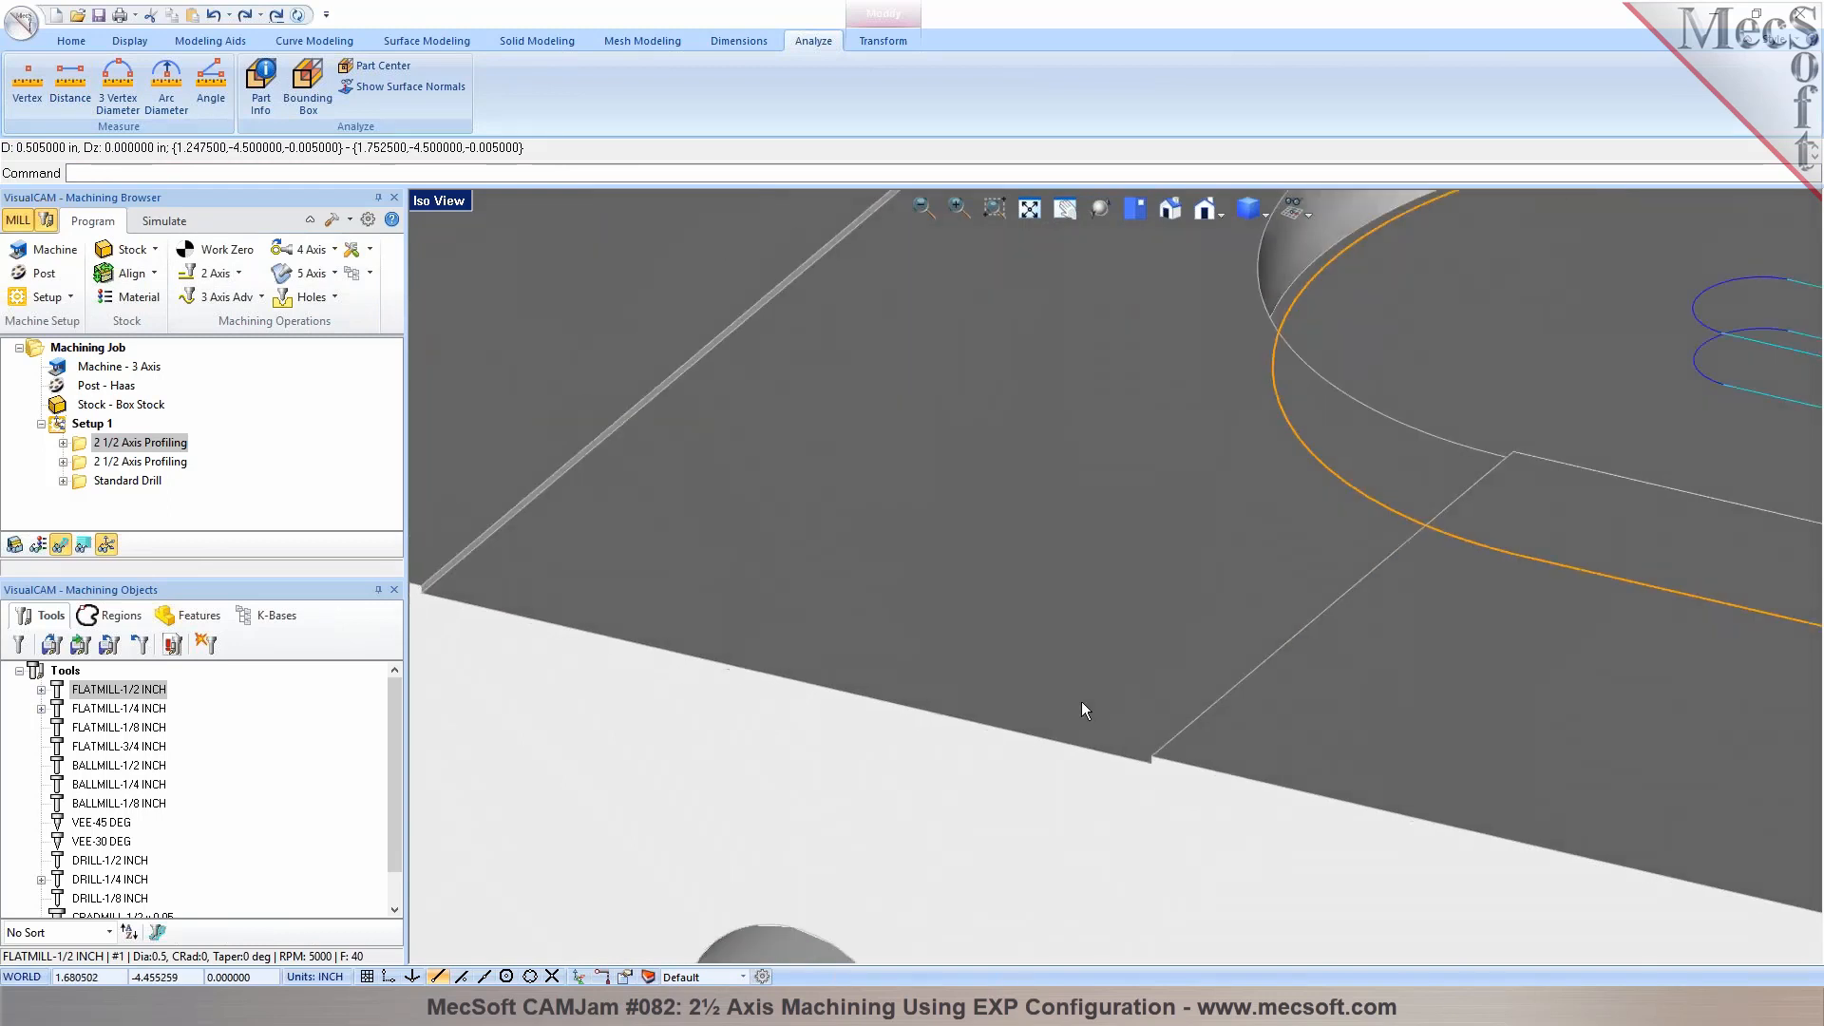
scroll(939, 676, down, 3)
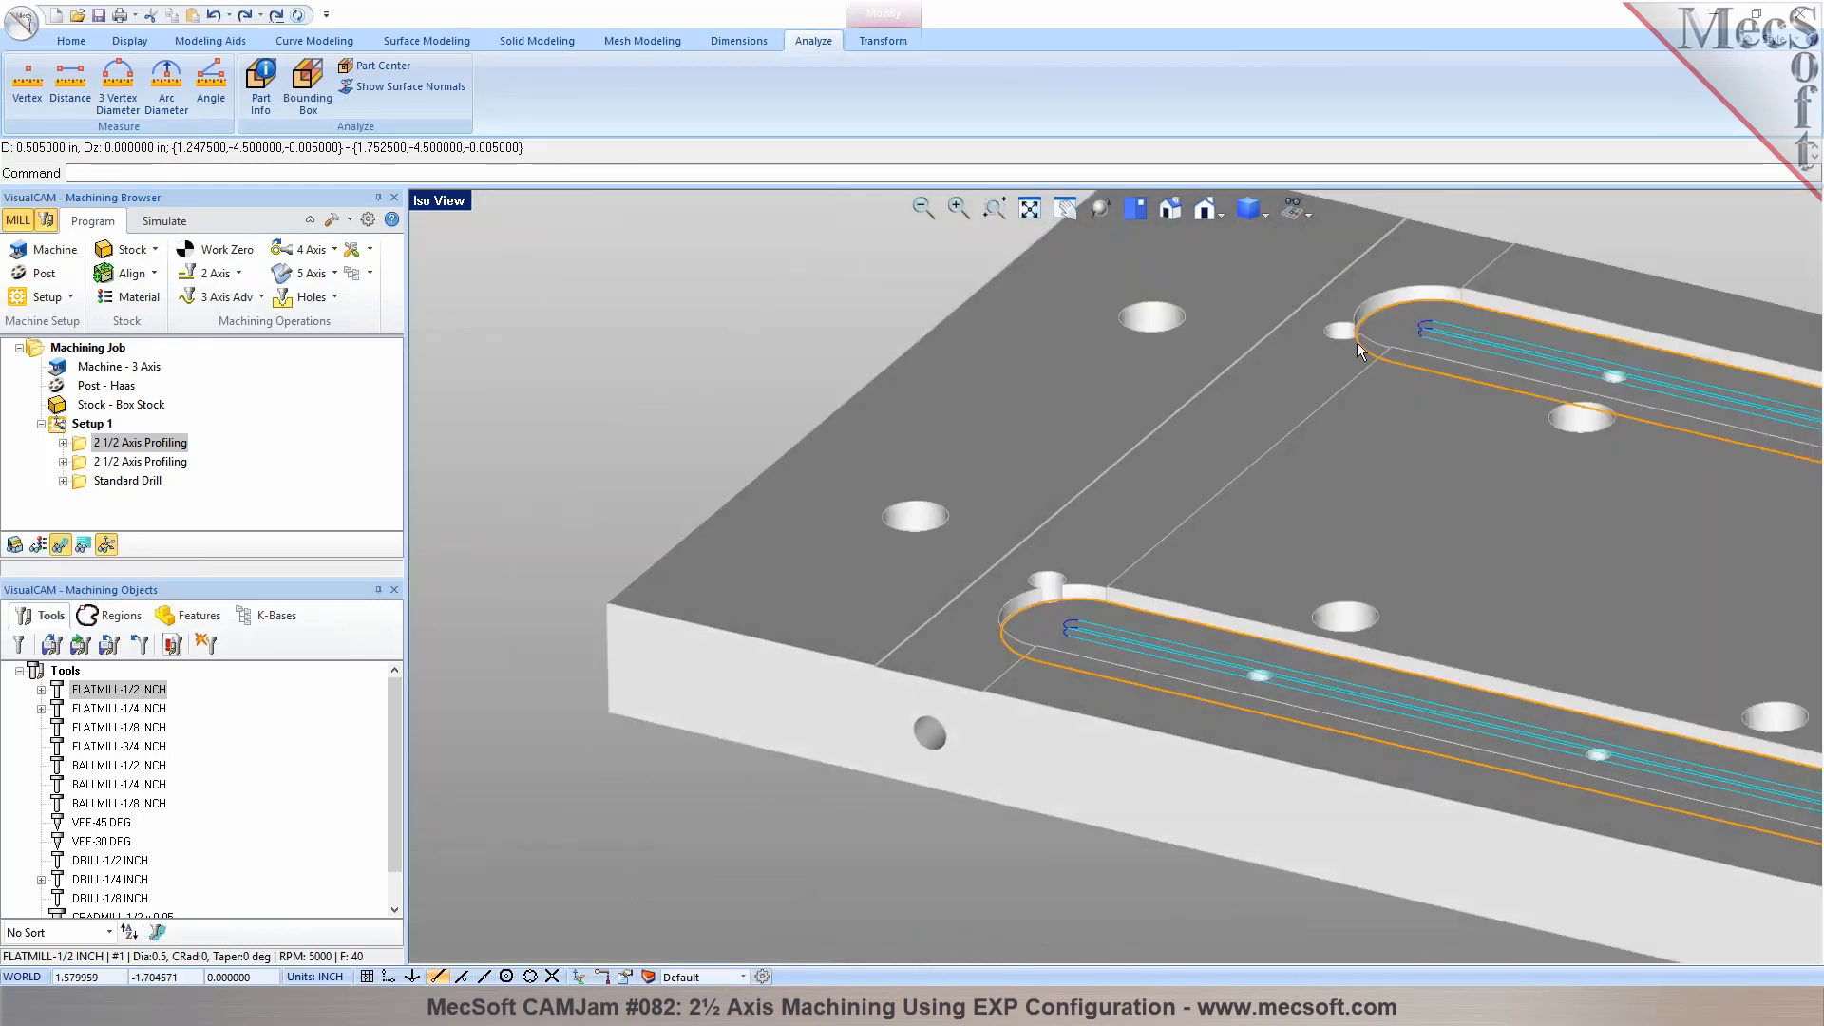
mouse_move(1132, 699)
middle_down()
mouse_move(1181, 664)
mouse_move(1164, 698)
middle_up()
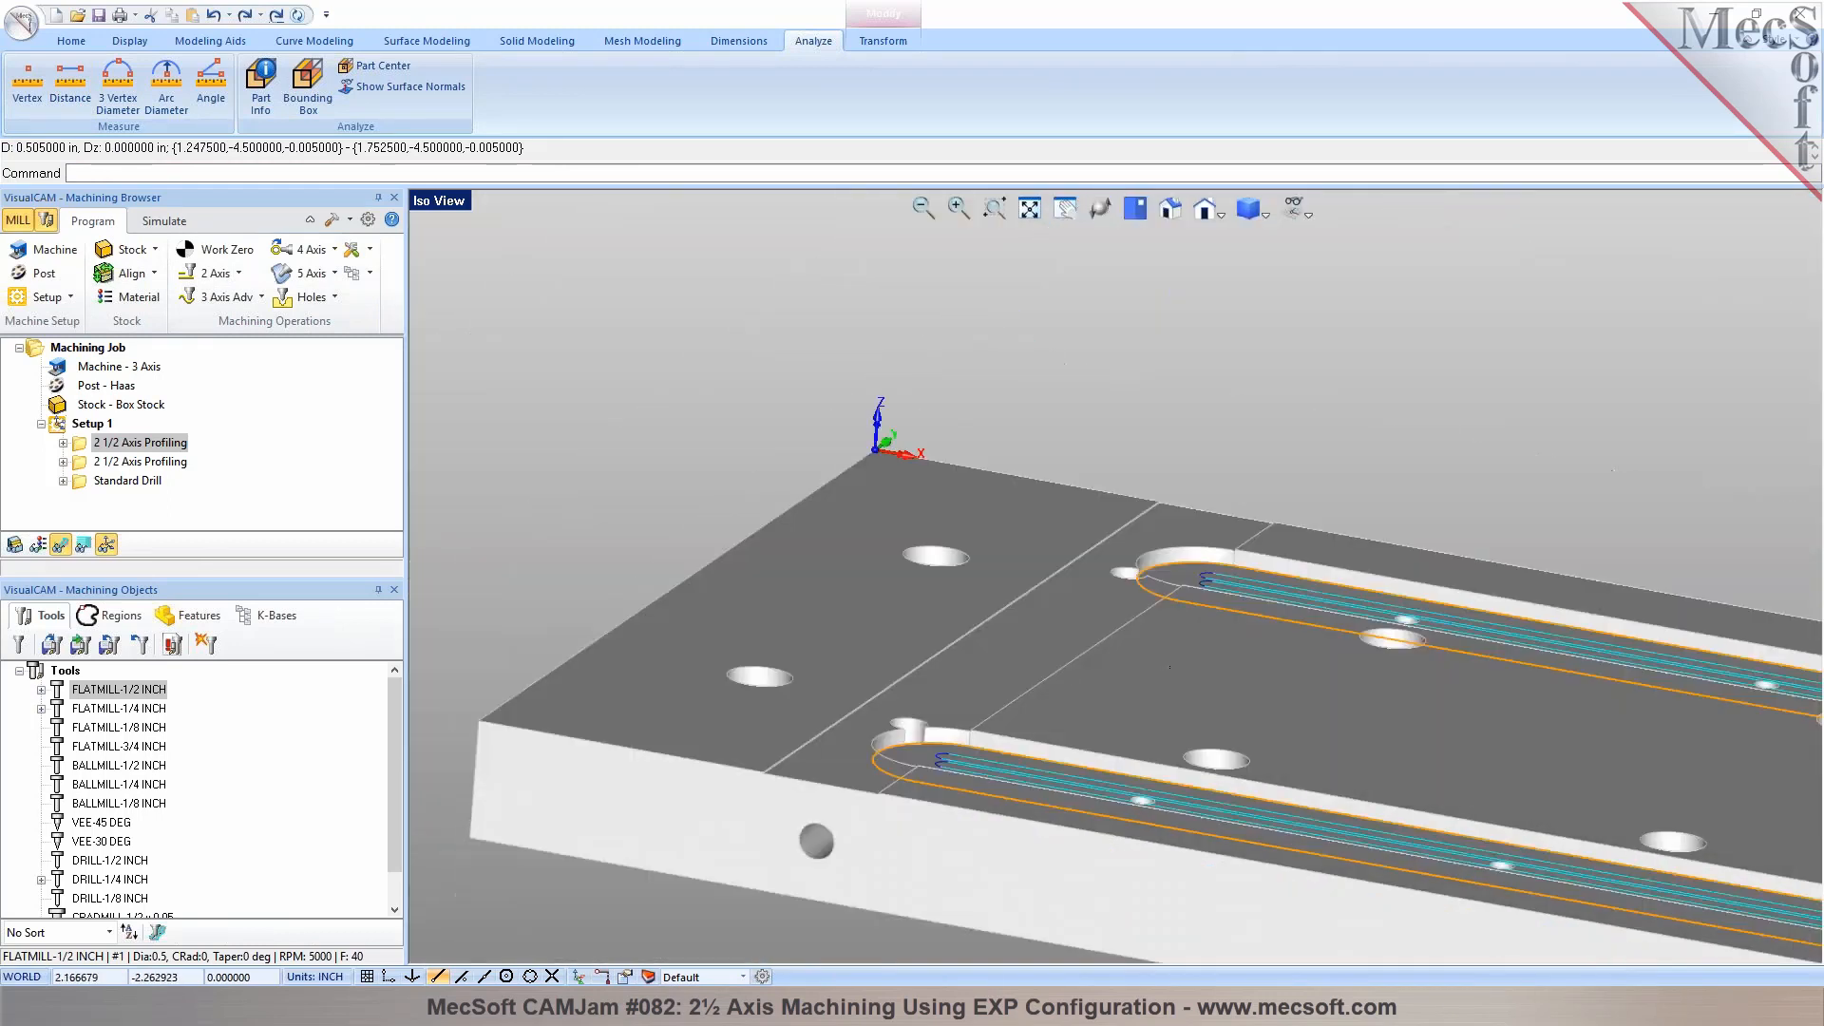
scroll(787, 778, up, 7)
scroll(829, 743, up, 3)
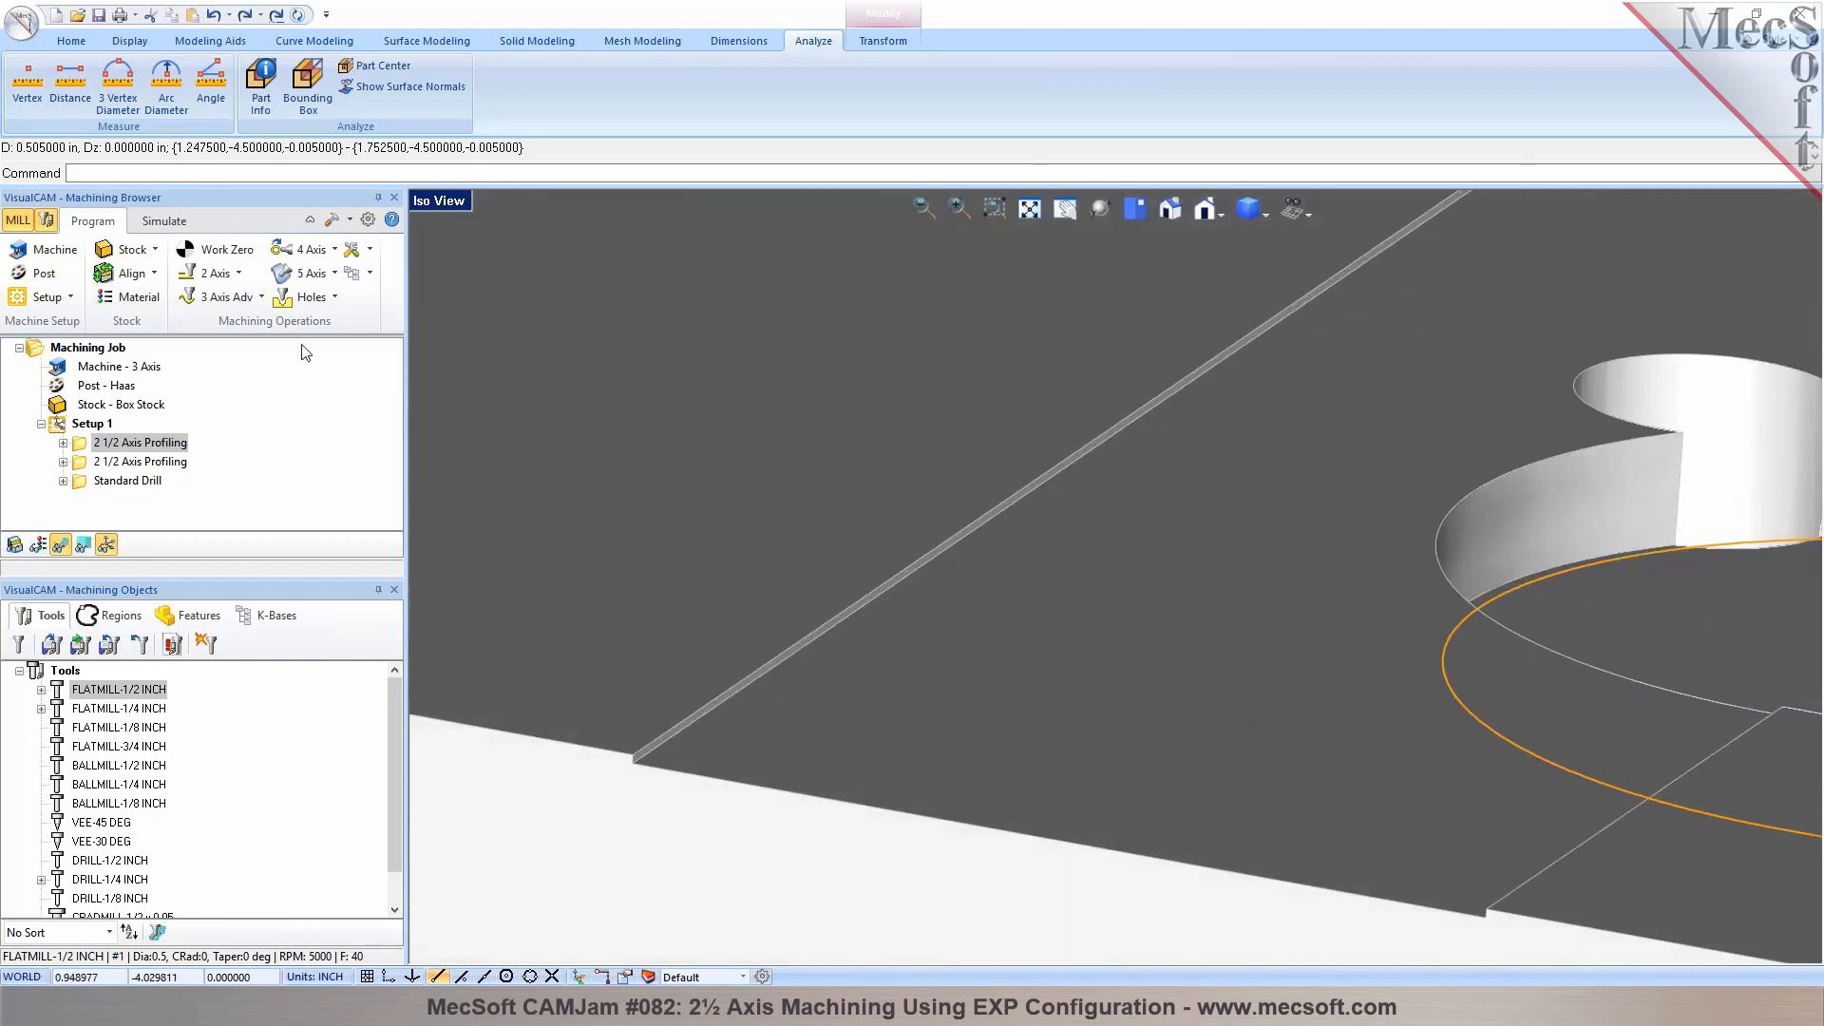
Draw a line along the channel edge that crosses the slot ends, from the plate's back-edge corner to its front-edge corner
click(304, 41)
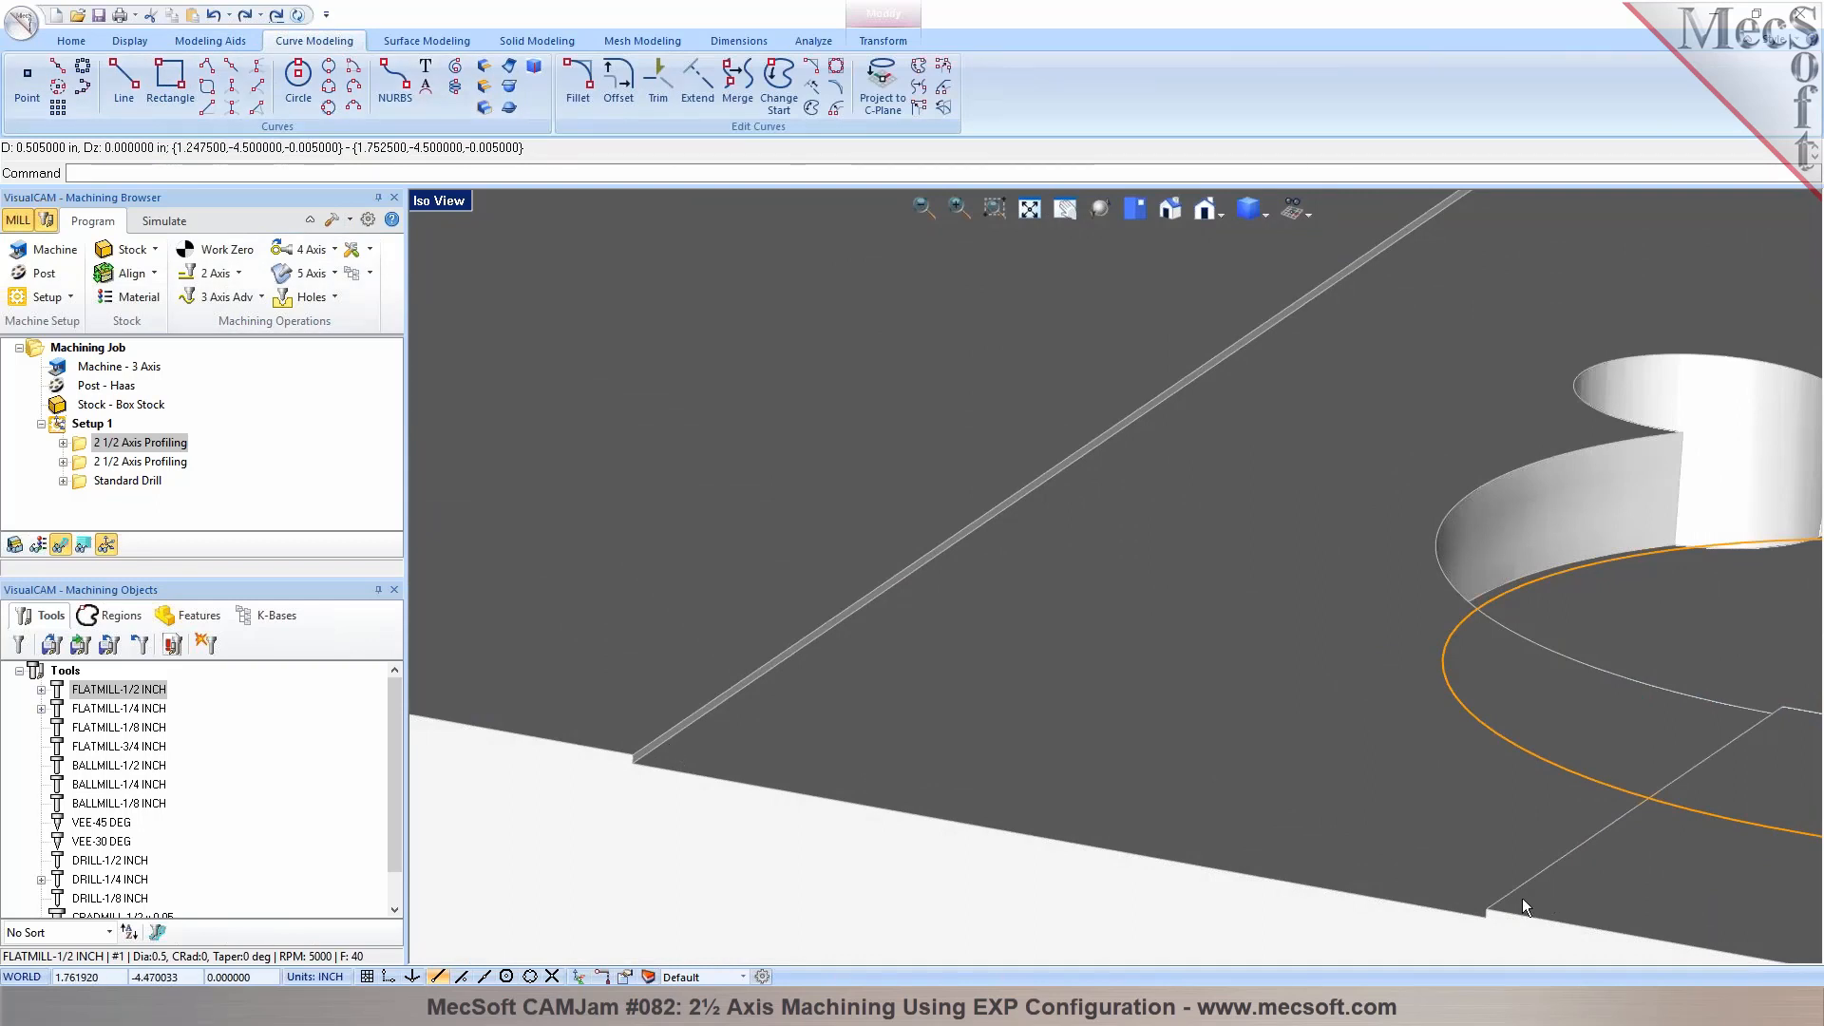
scroll(1268, 701, down, 4)
scroll(1325, 712, down, 4)
middle_drag(1320, 705, 1366, 767)
scroll(1365, 767, down, 3)
scroll(865, 554, up, 9)
scroll(869, 448, up, 4)
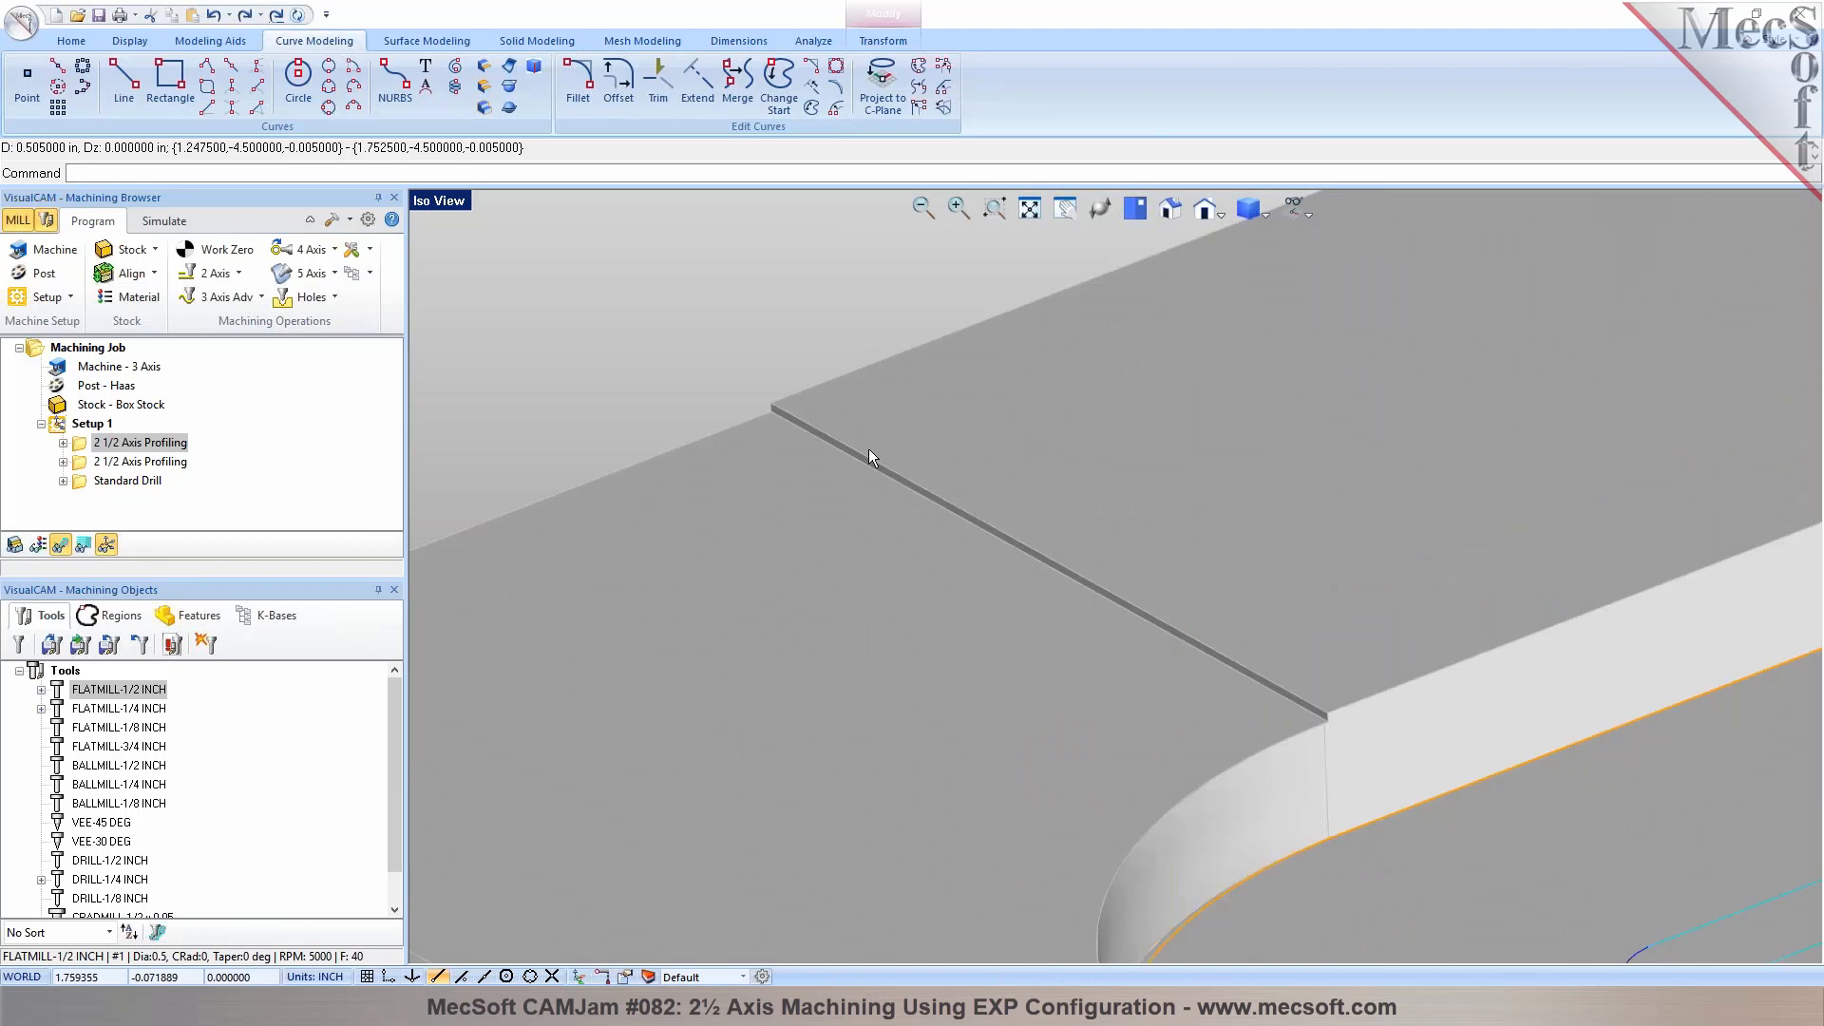
click(123, 84)
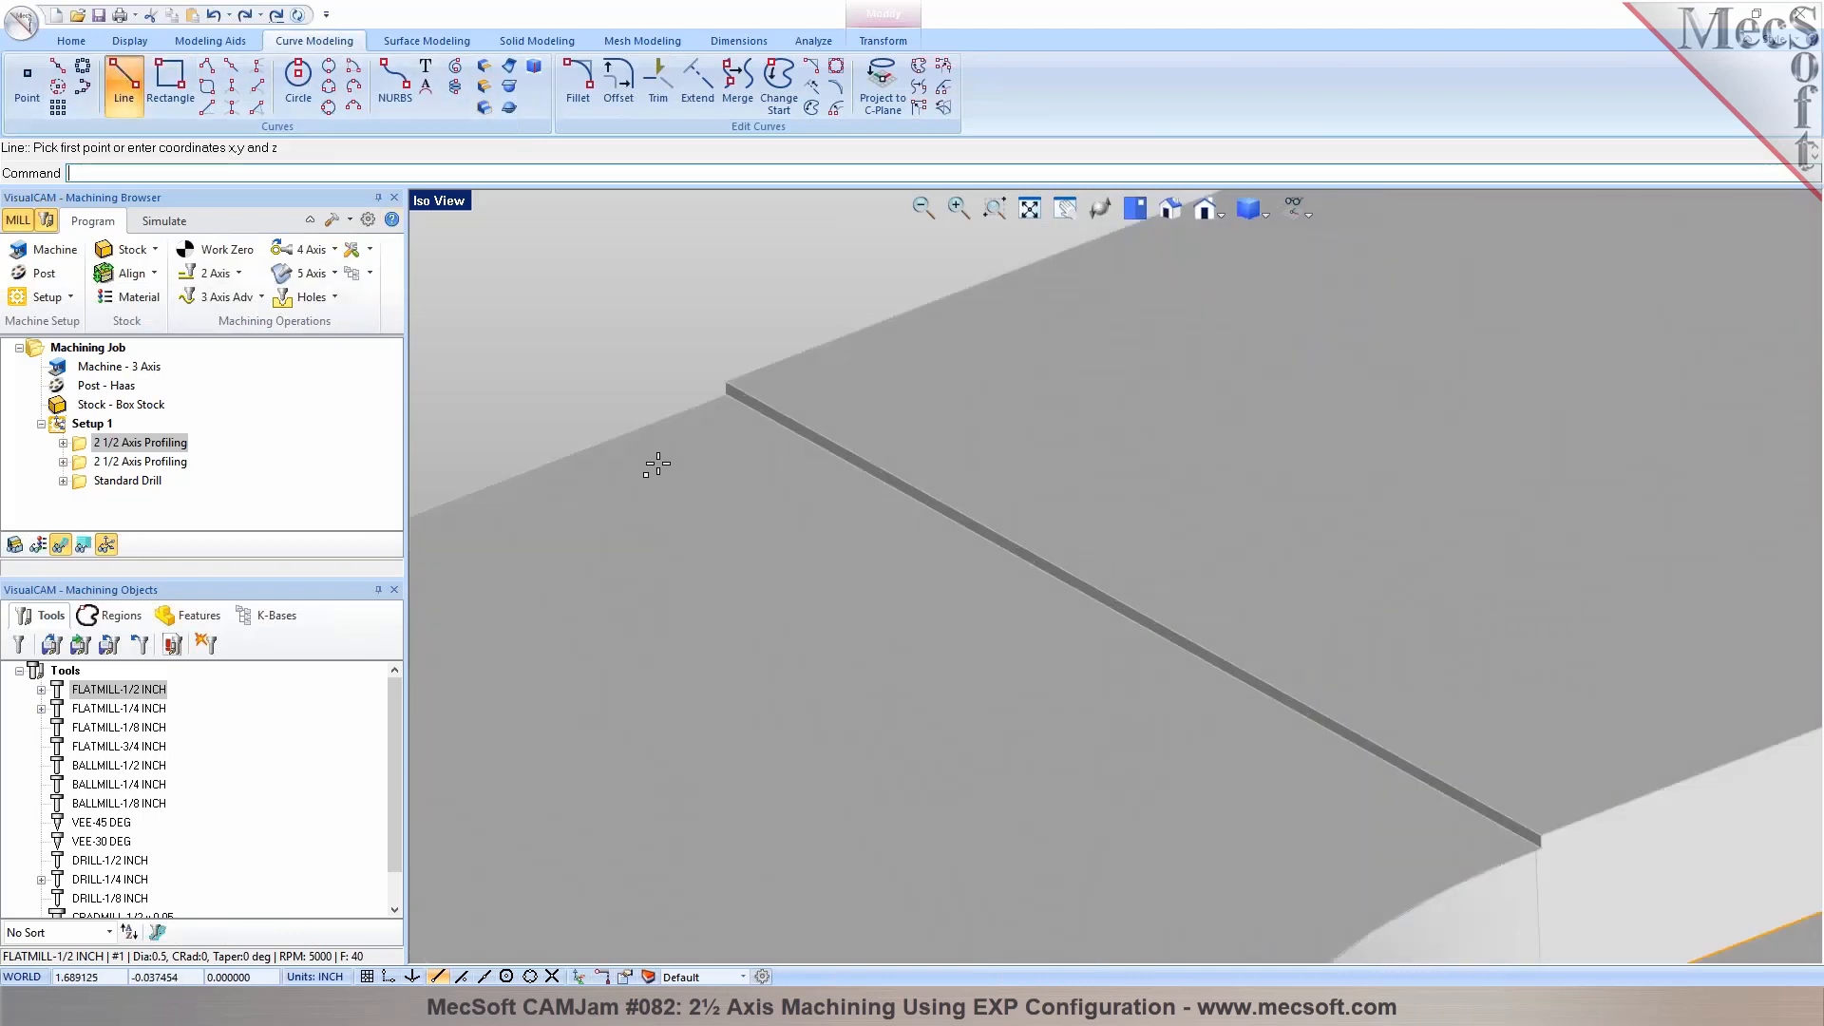
click(721, 397)
scroll(724, 432, down, 4)
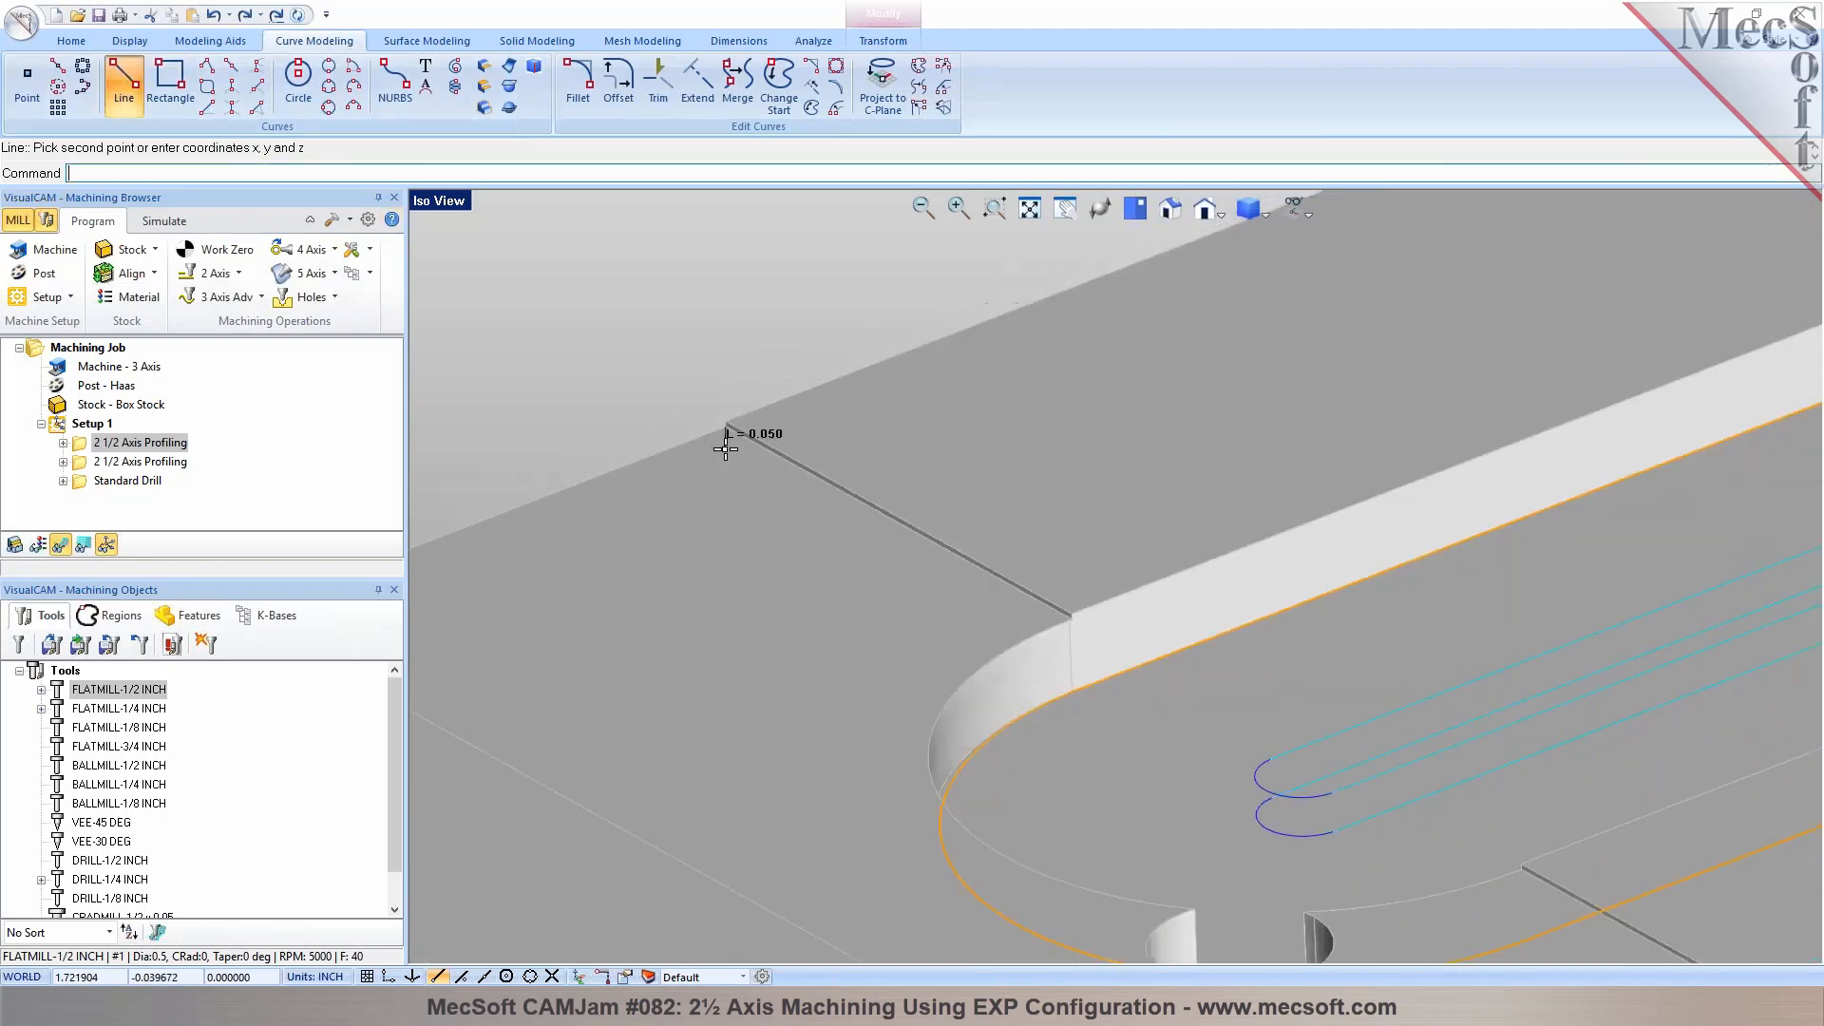
scroll(727, 446, down, 2)
scroll(1206, 716, down, 2)
scroll(1059, 566, down, 4)
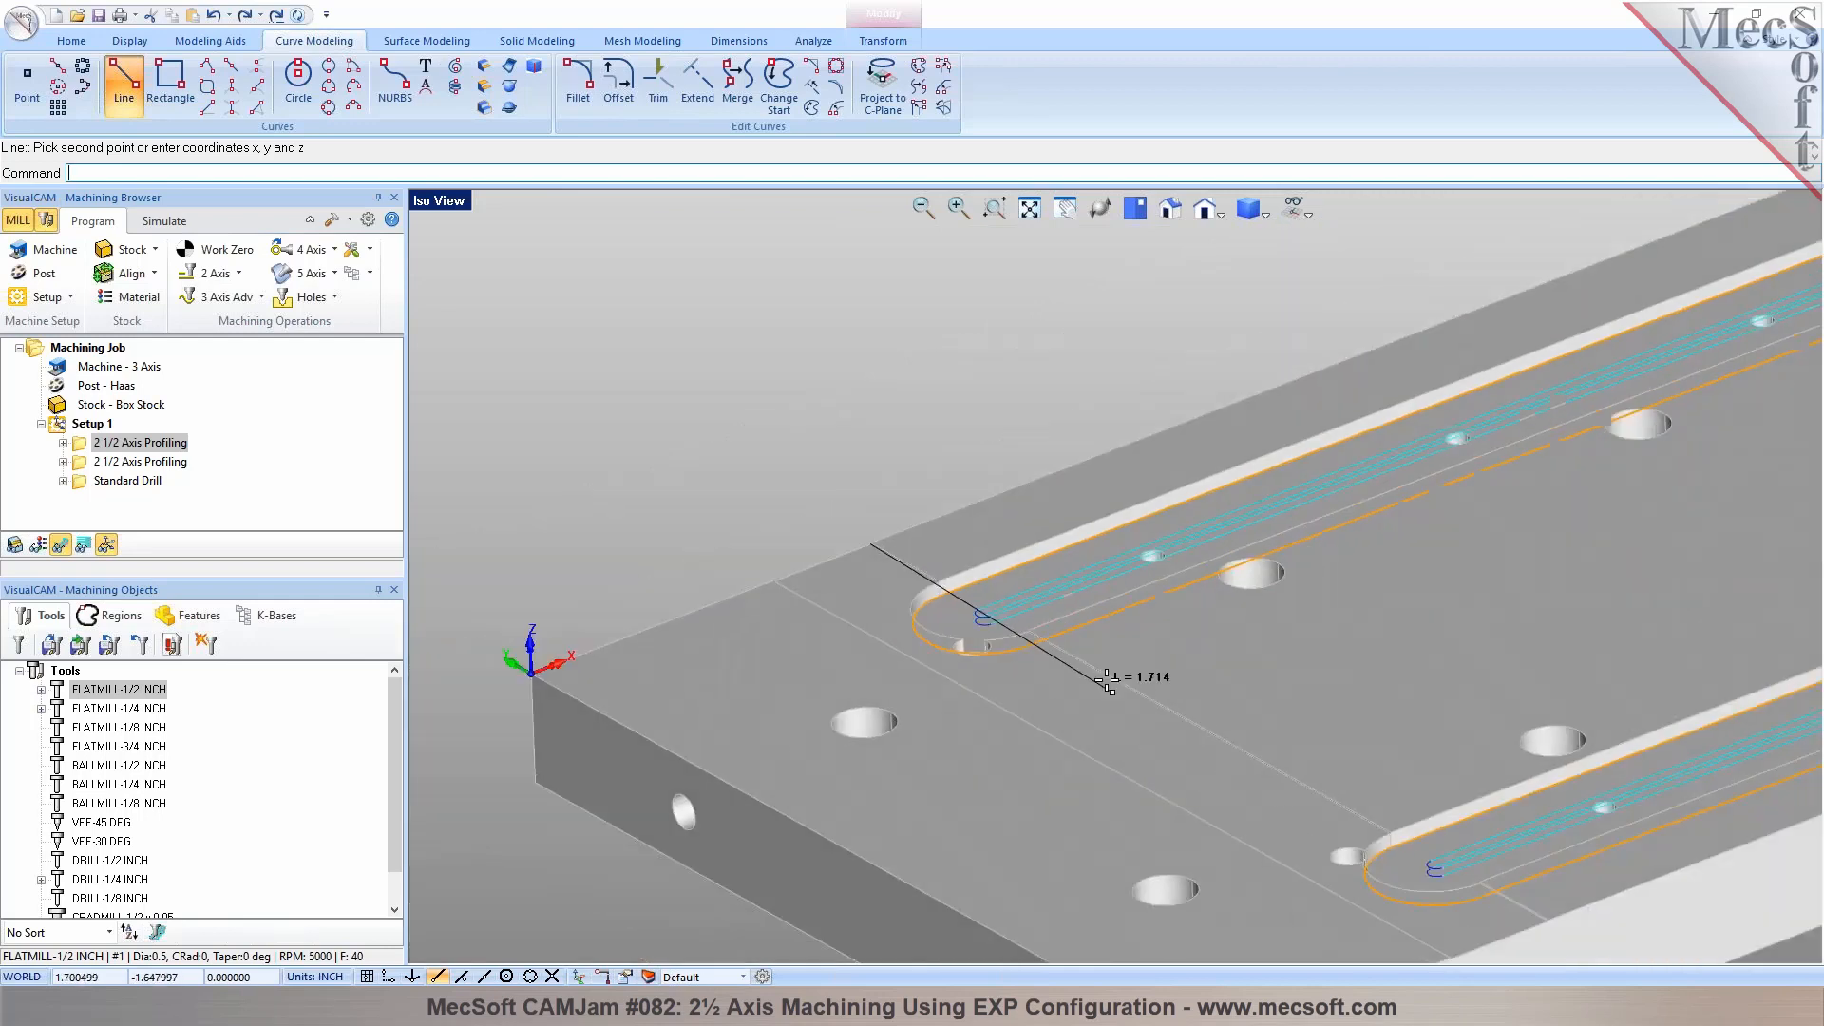
scroll(1310, 798, up, 6)
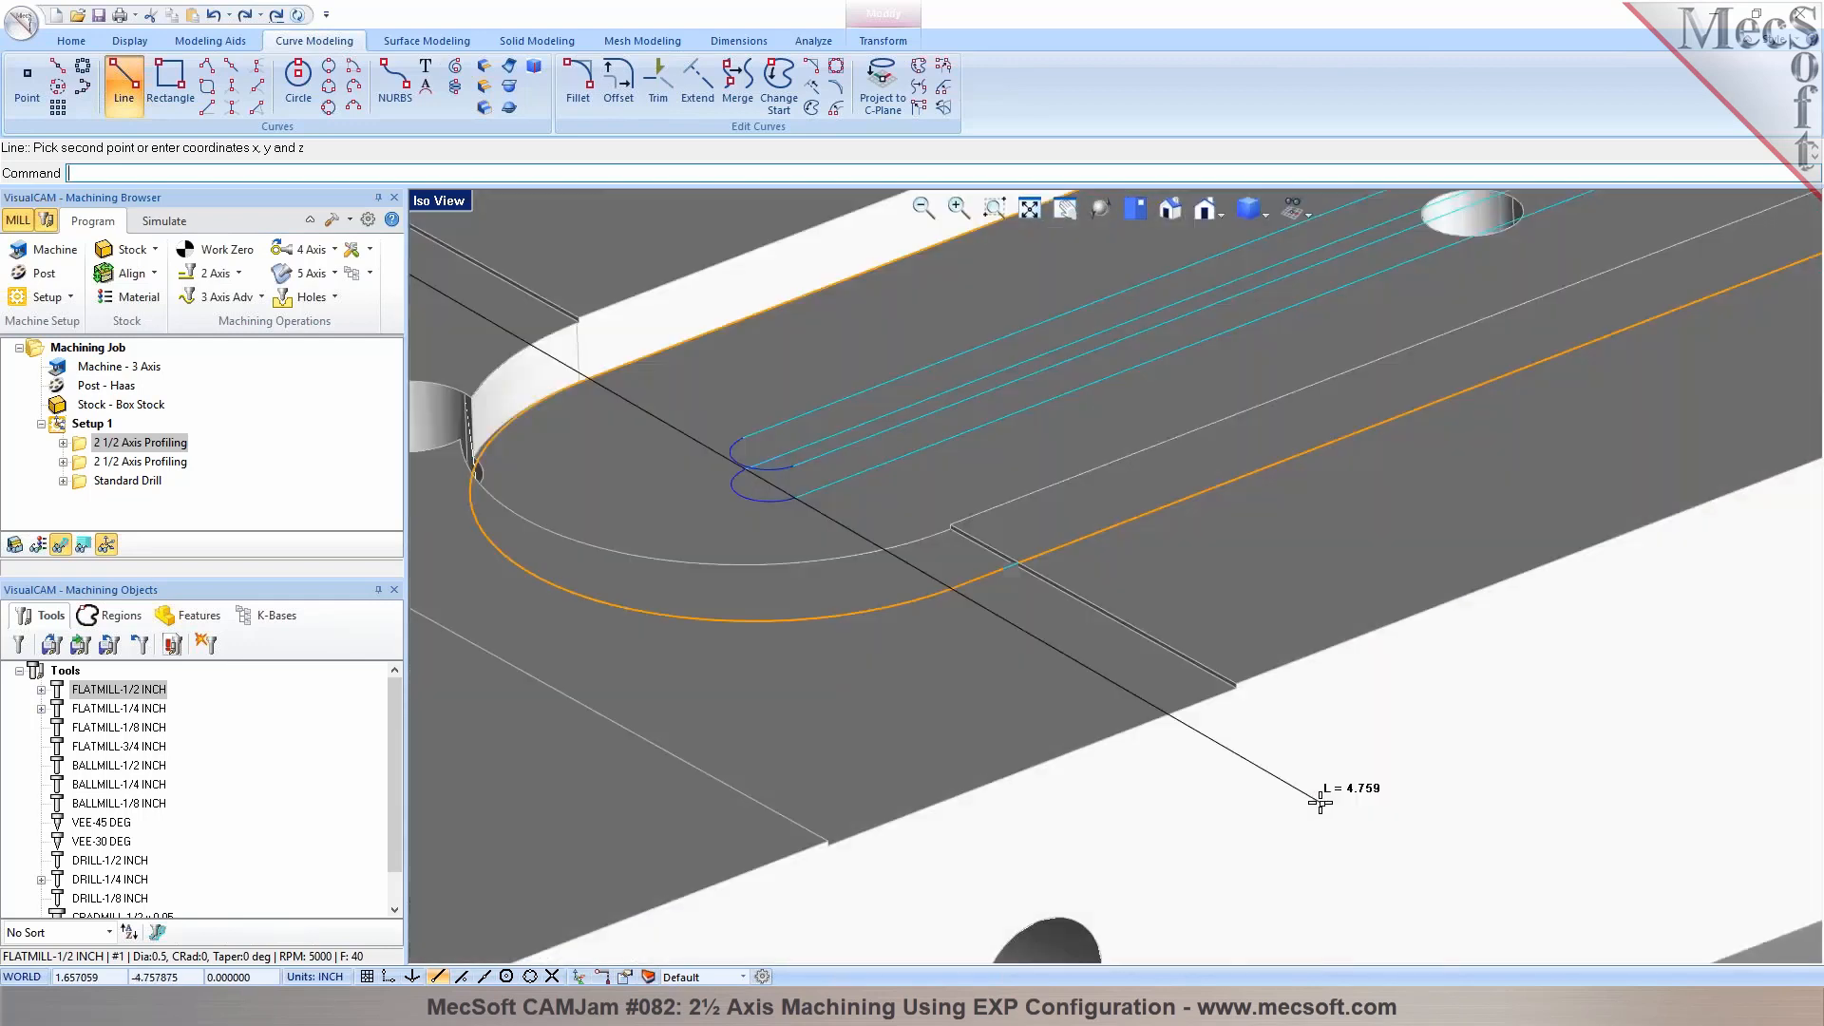
scroll(1273, 766, up, 2)
click(1174, 573)
scroll(1332, 651, down, 6)
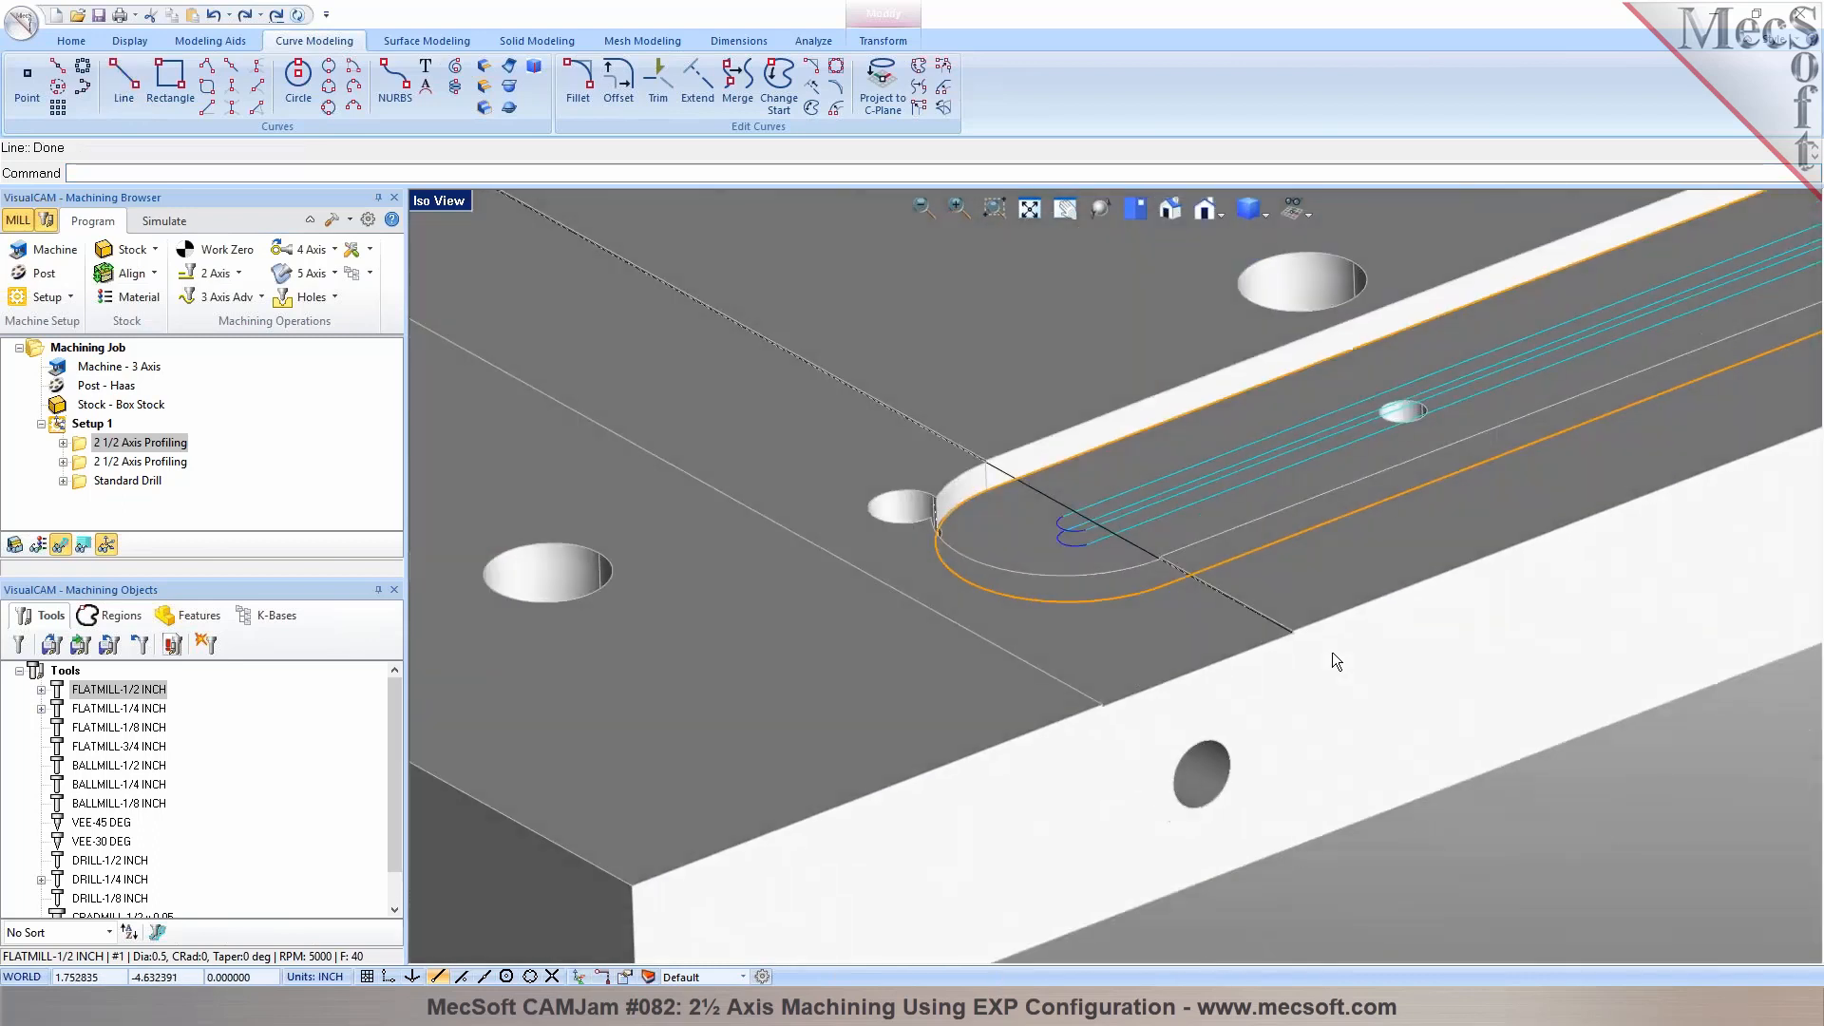
Duplicate the first listed 2 1/2 Axis Profiling operation within Setup 1
middle_drag(1288, 650, 1077, 711)
scroll(1077, 712, down, 3)
scroll(1307, 753, up, 8)
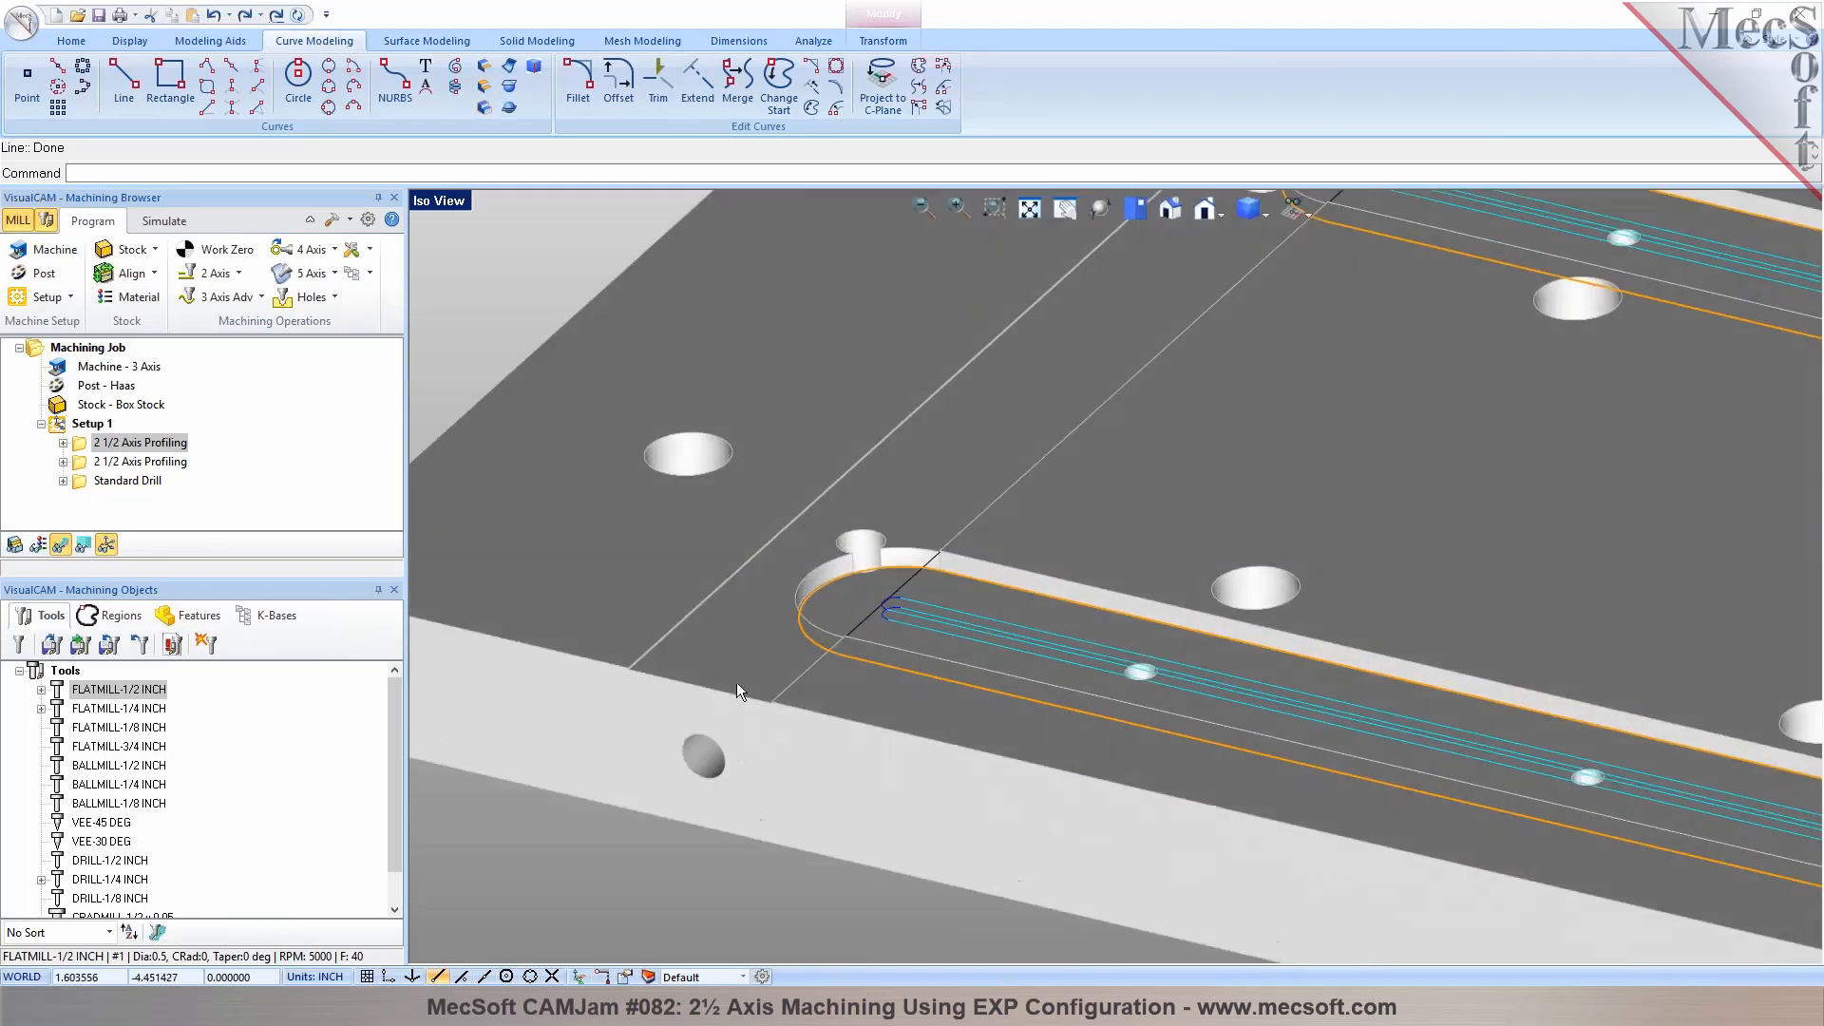
right_click(104, 448)
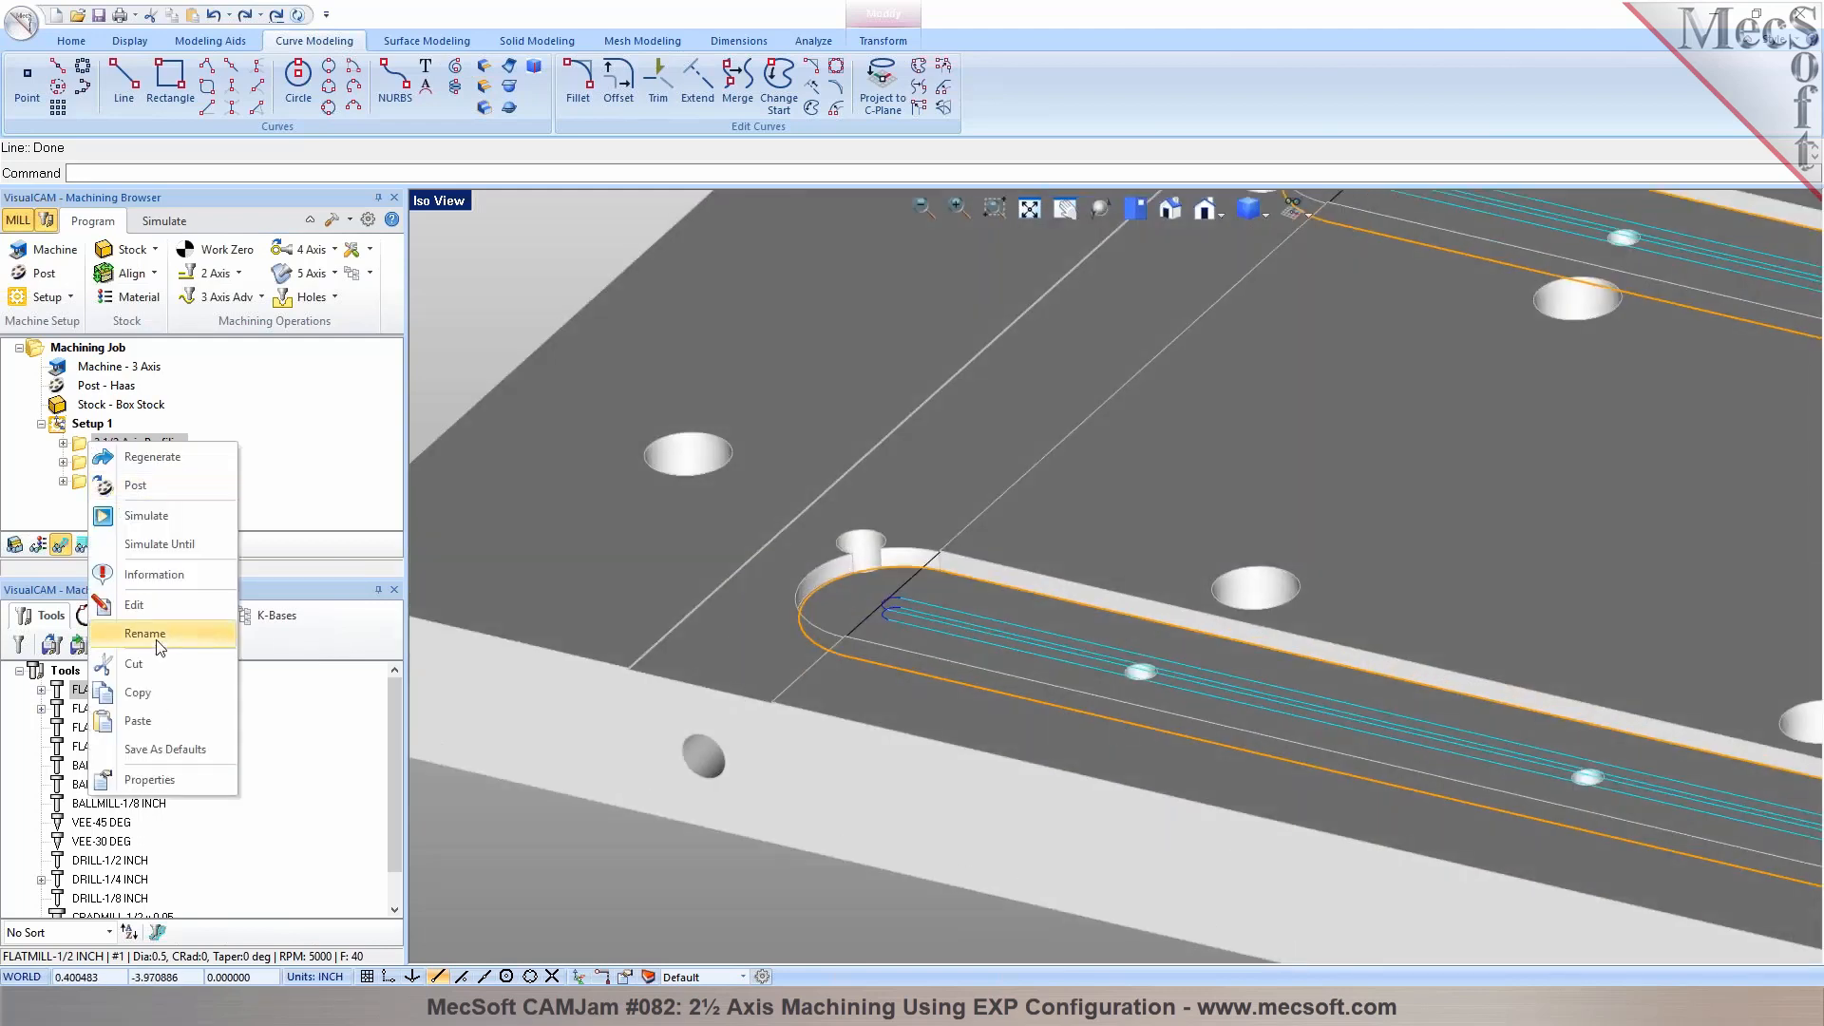
click(124, 693)
right_click(116, 453)
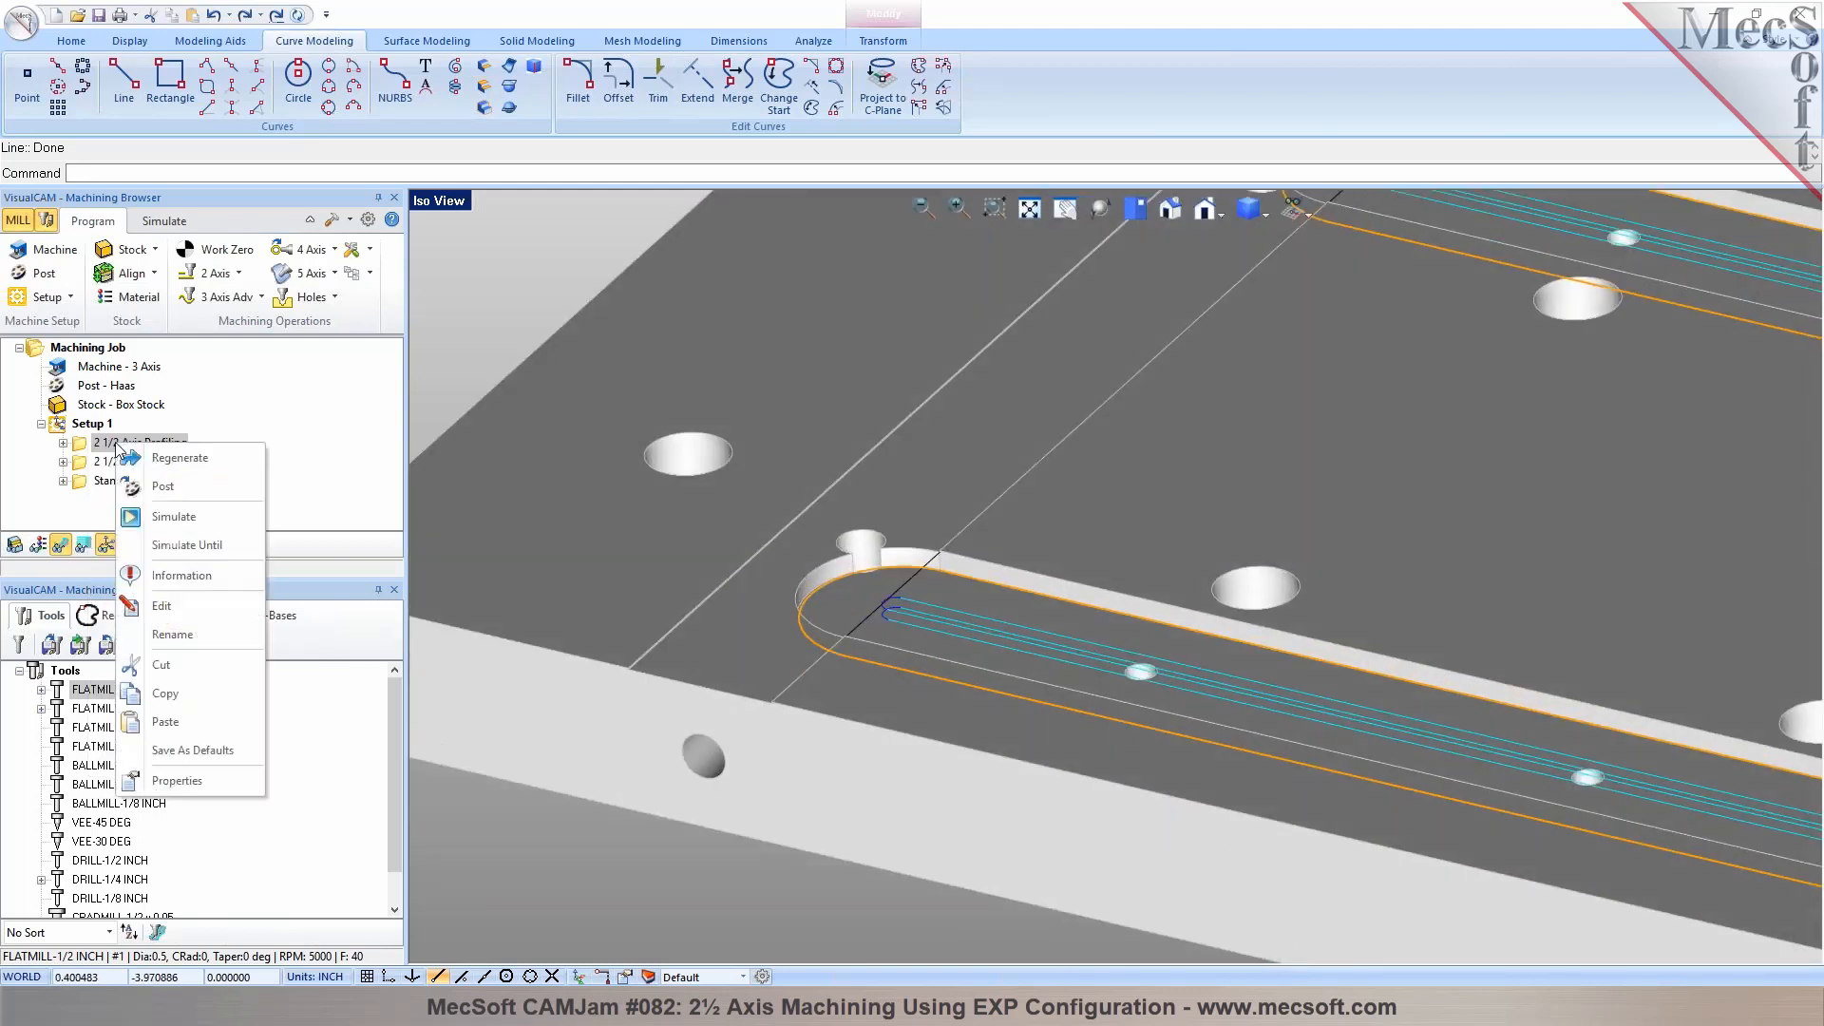
click(157, 690)
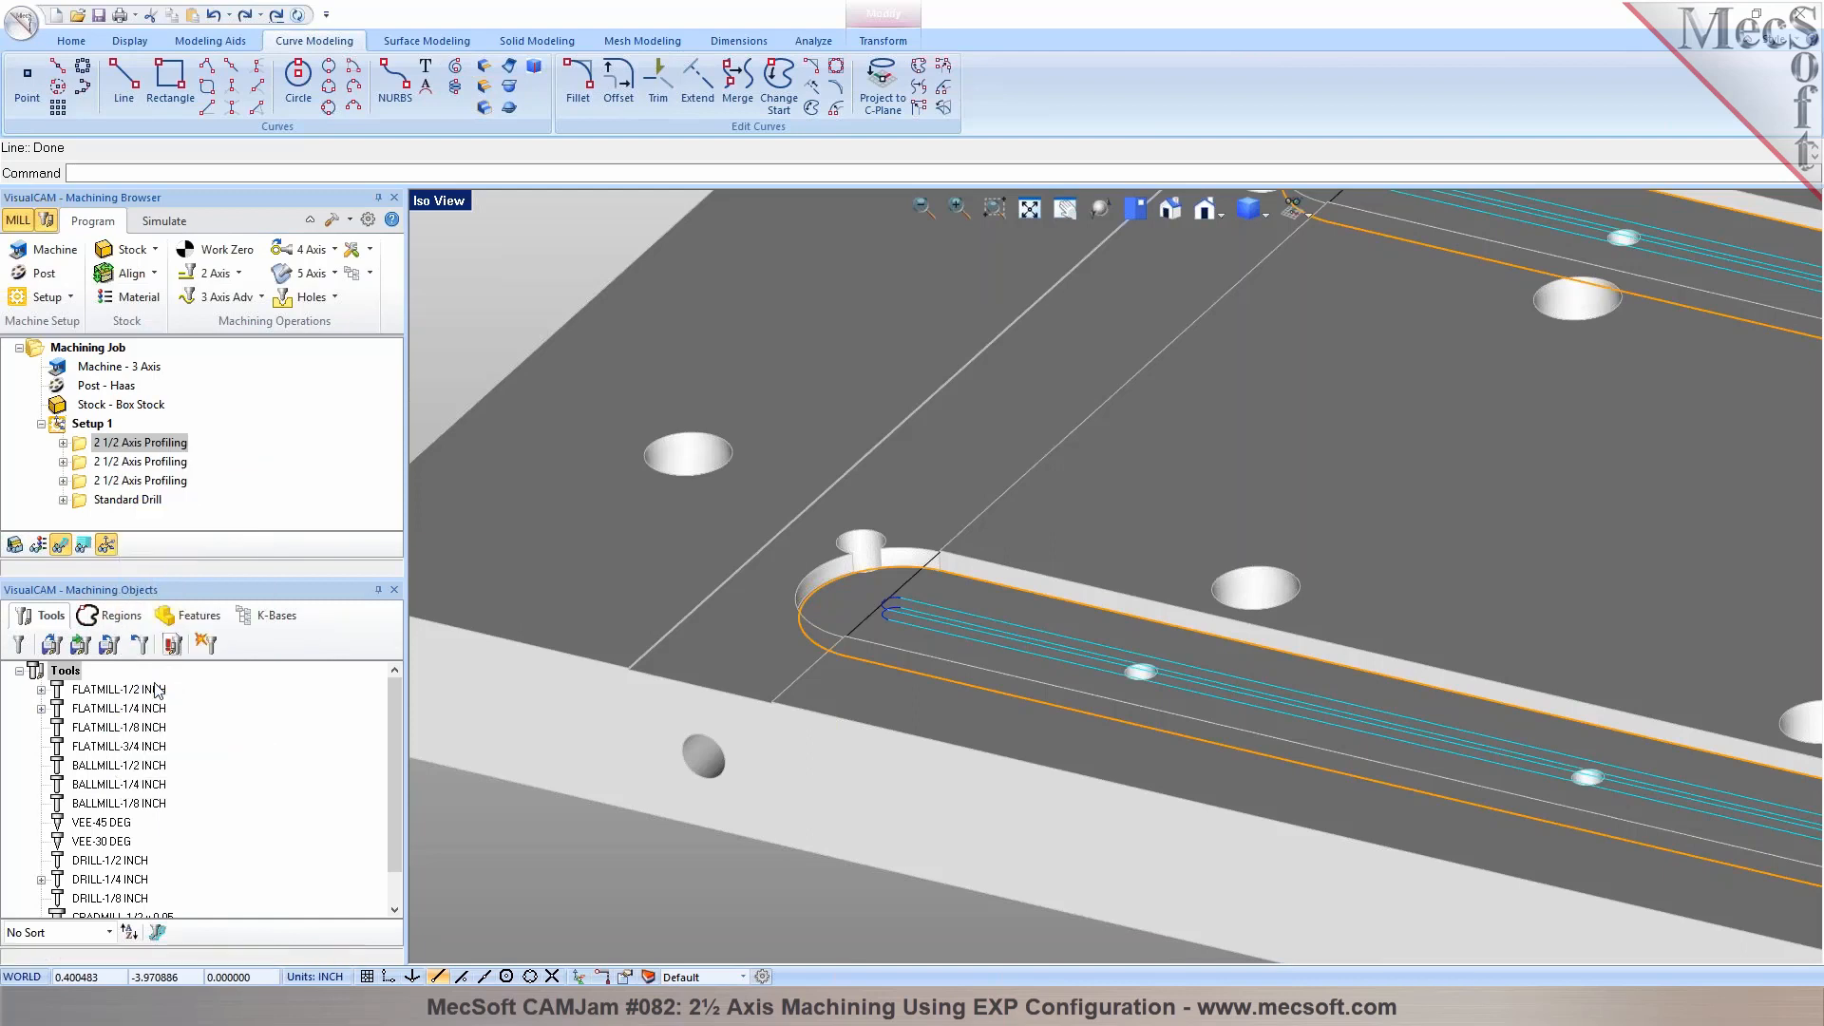
Replace the second listed profiling operation's part regions with the channel's outer bottom edge and the line drawn across the slot ends
click(88, 465)
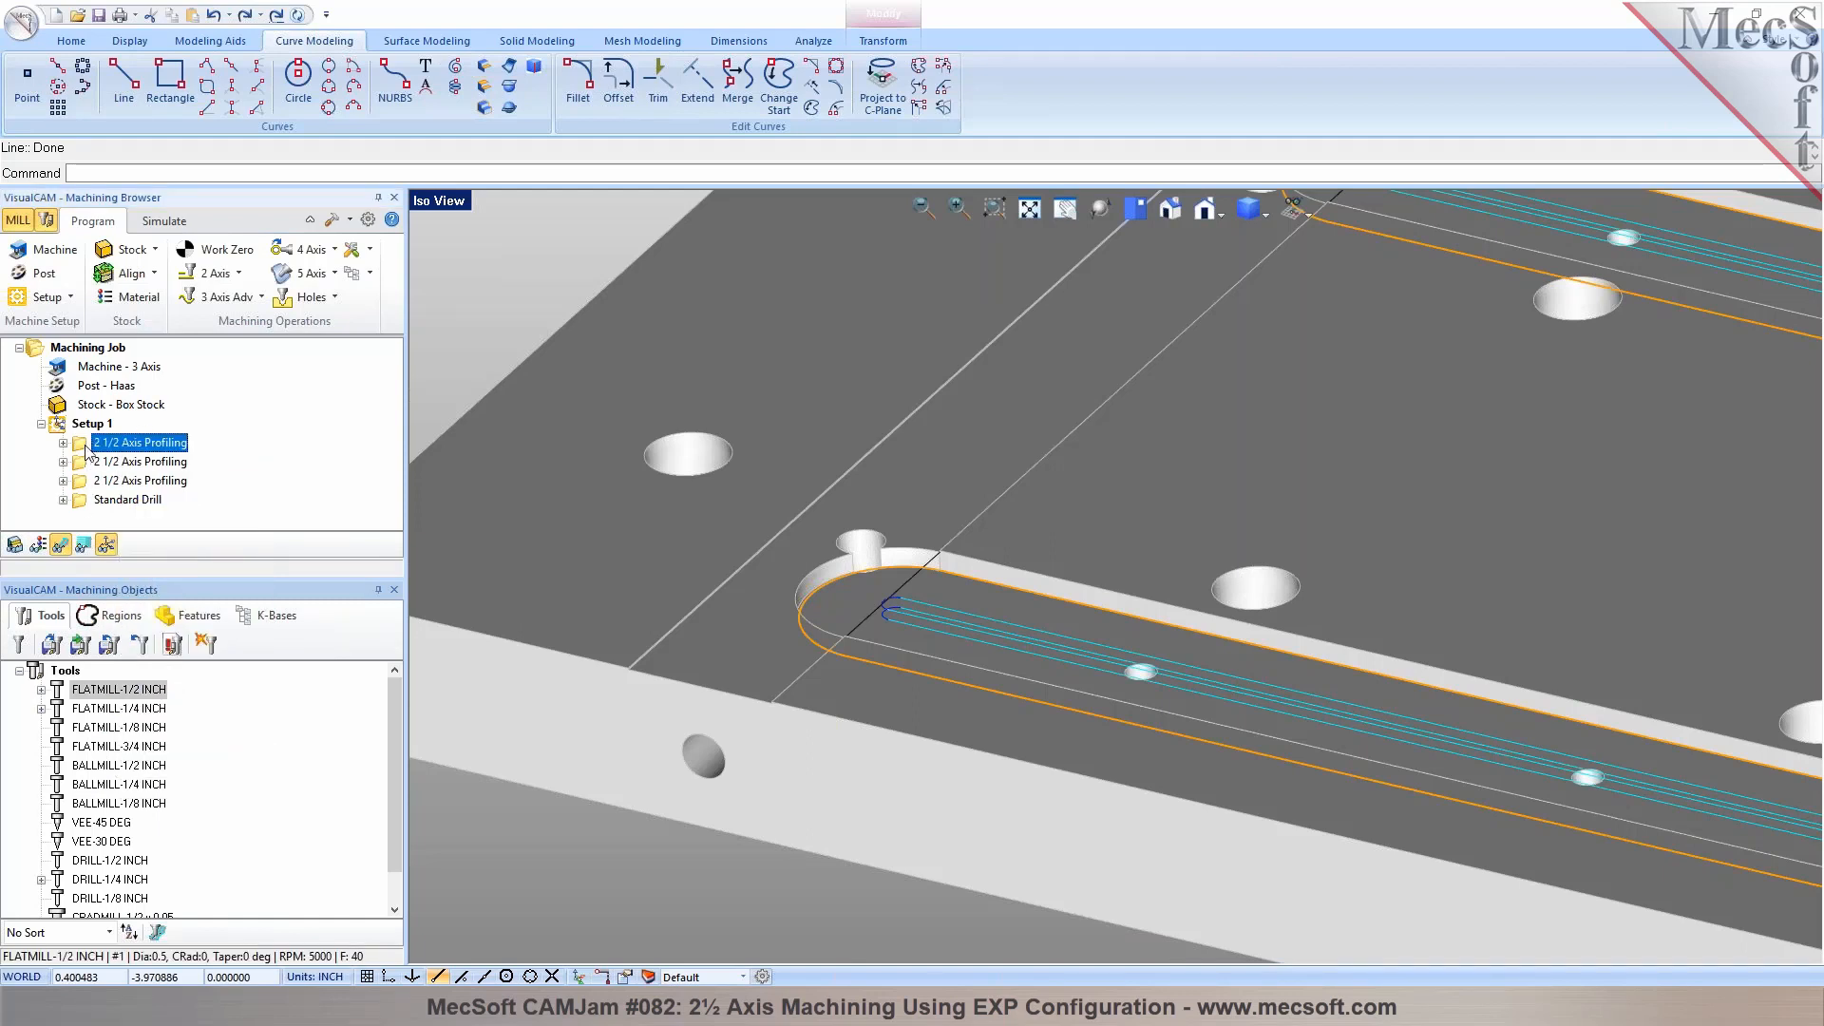
double_click(79, 463)
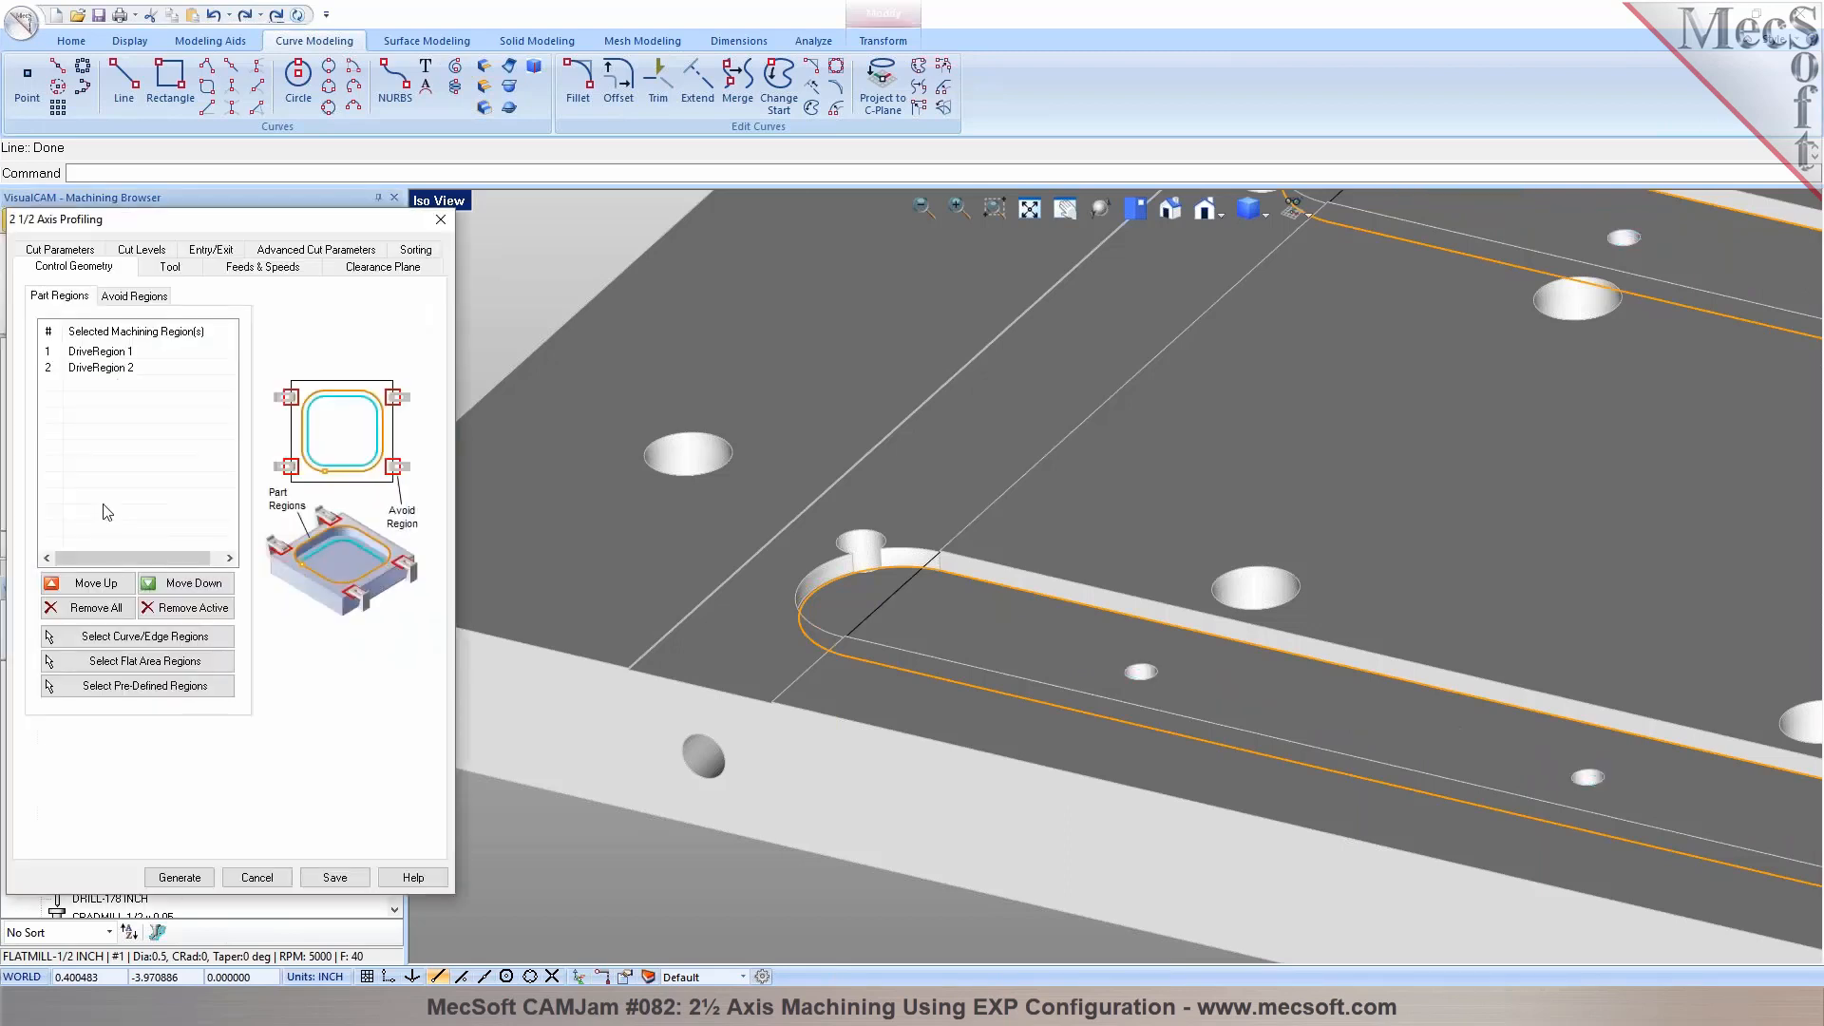
click(91, 608)
click(124, 636)
scroll(651, 661, up, 5)
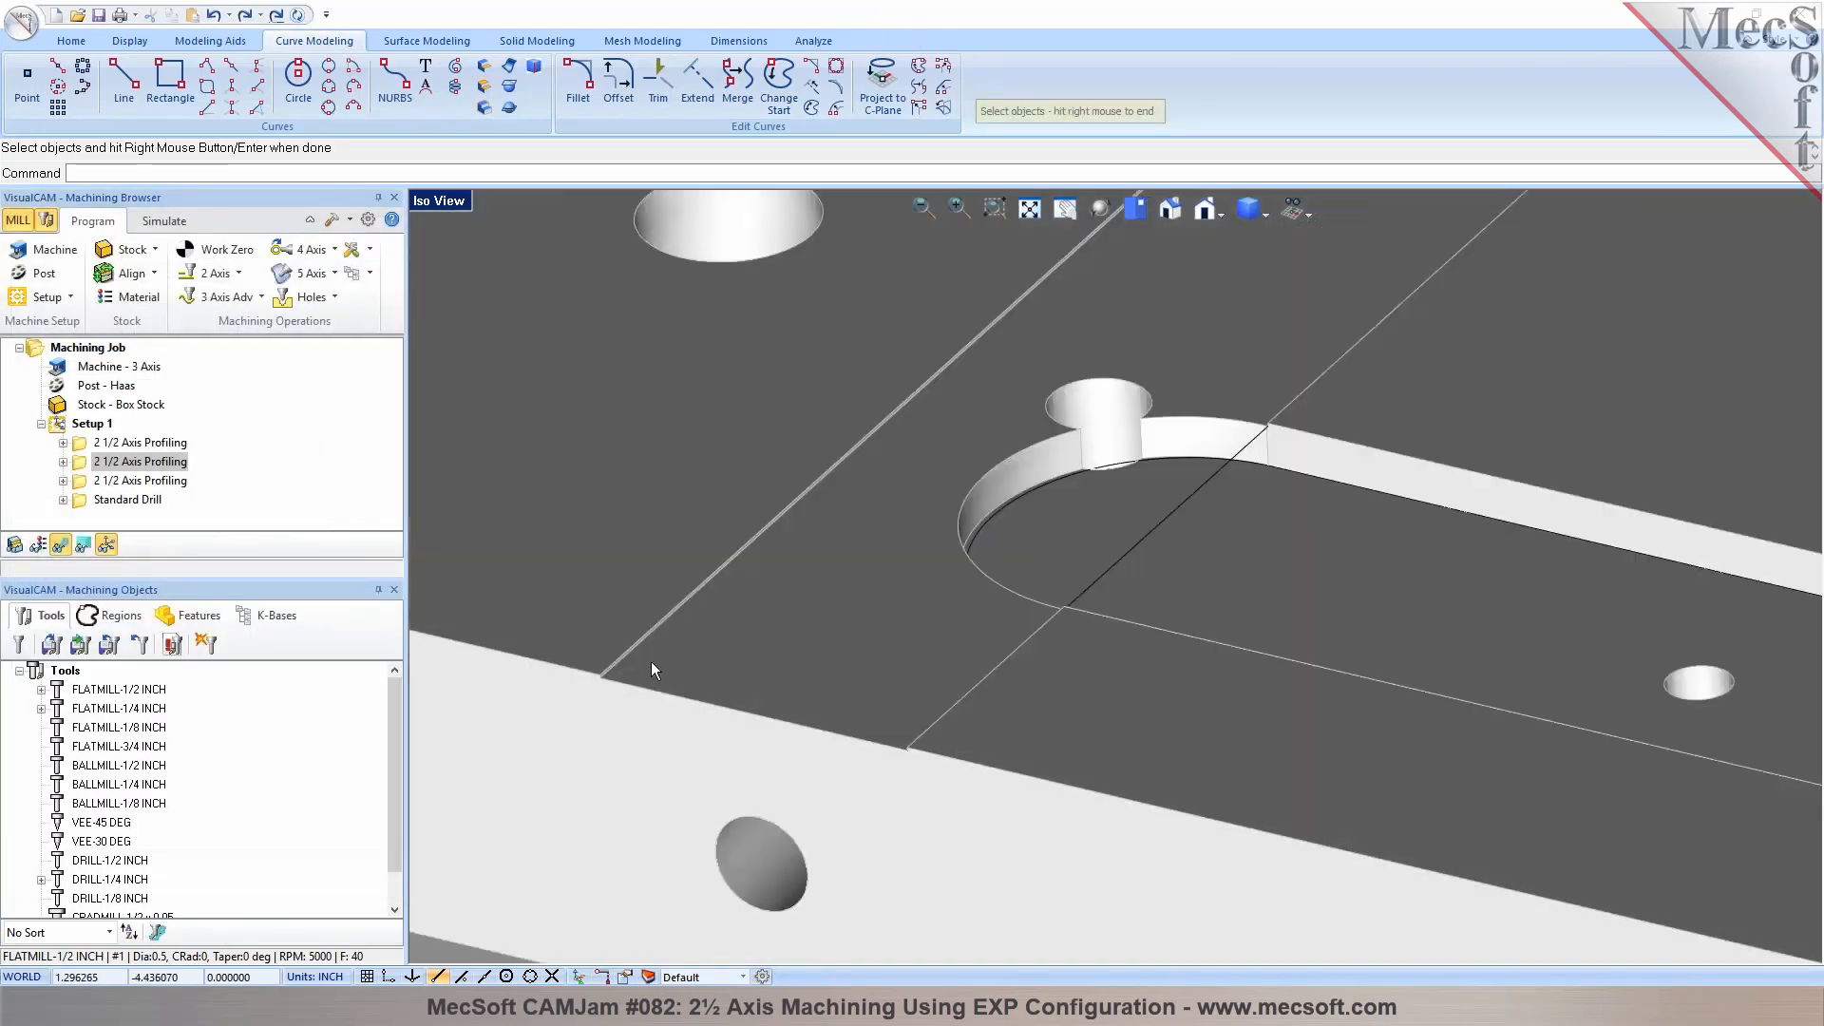
click(560, 657)
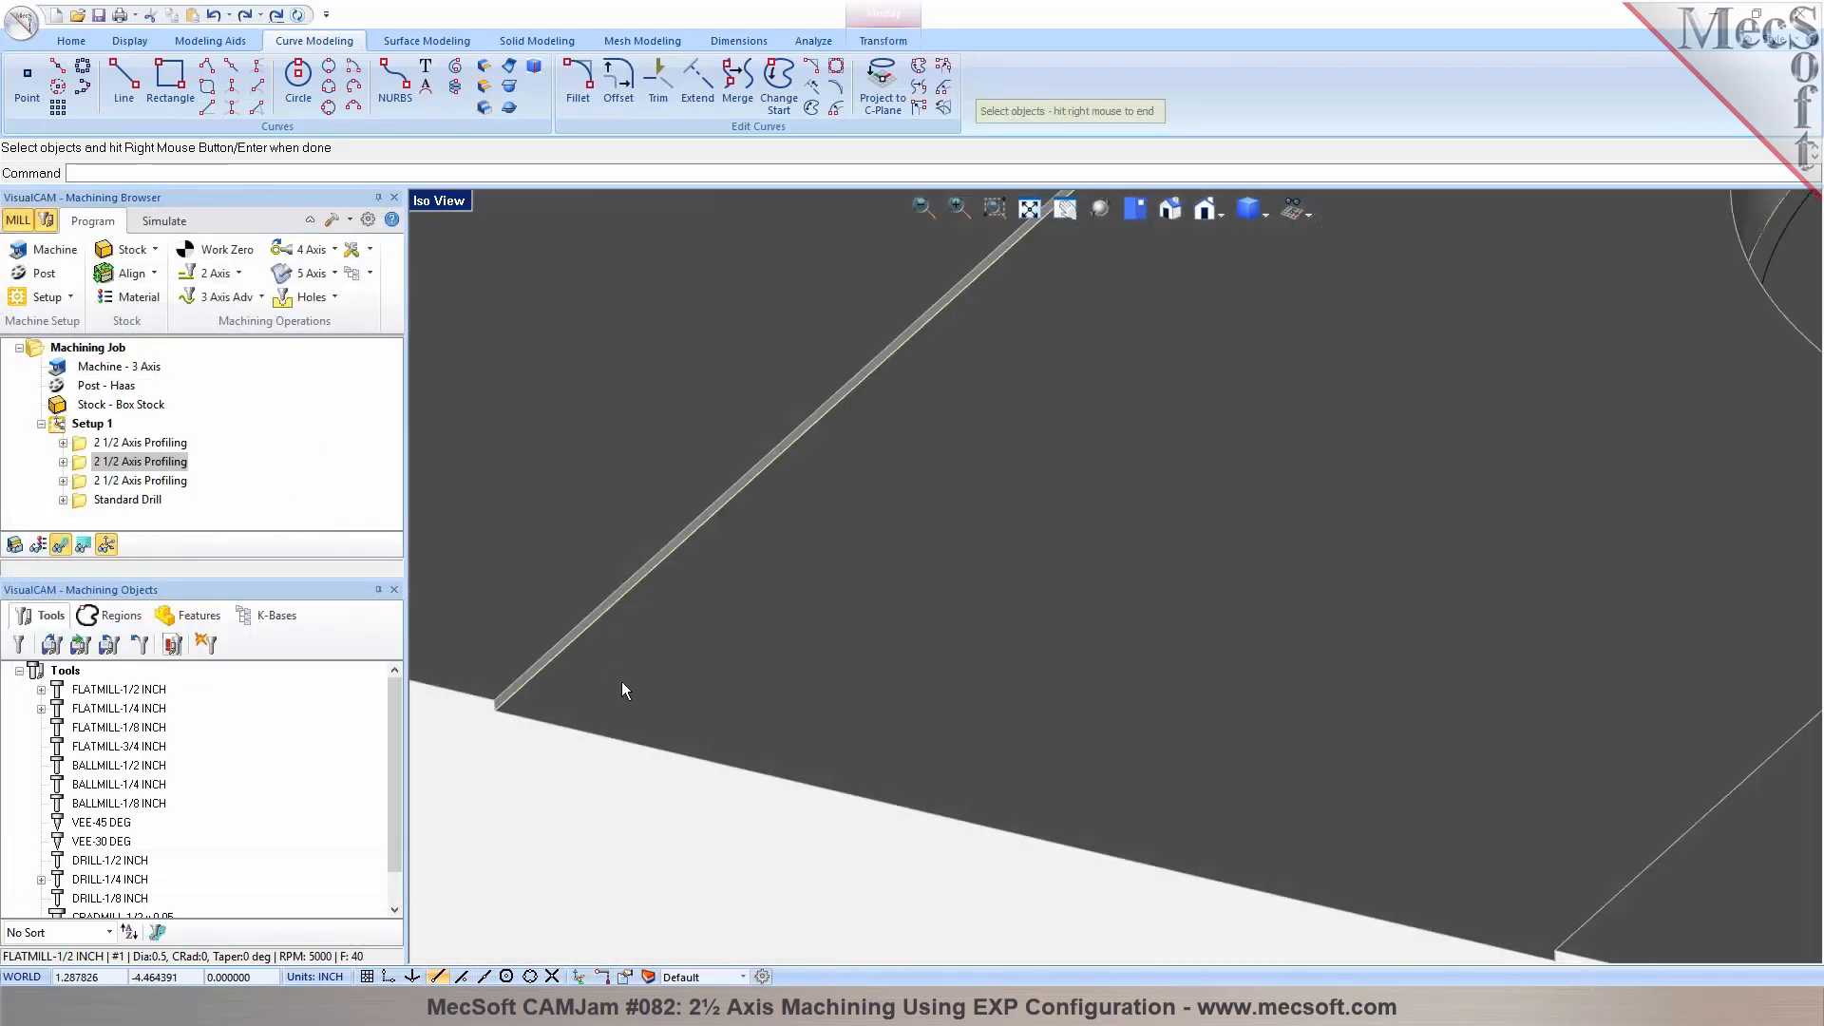
scroll(722, 694, down, 3)
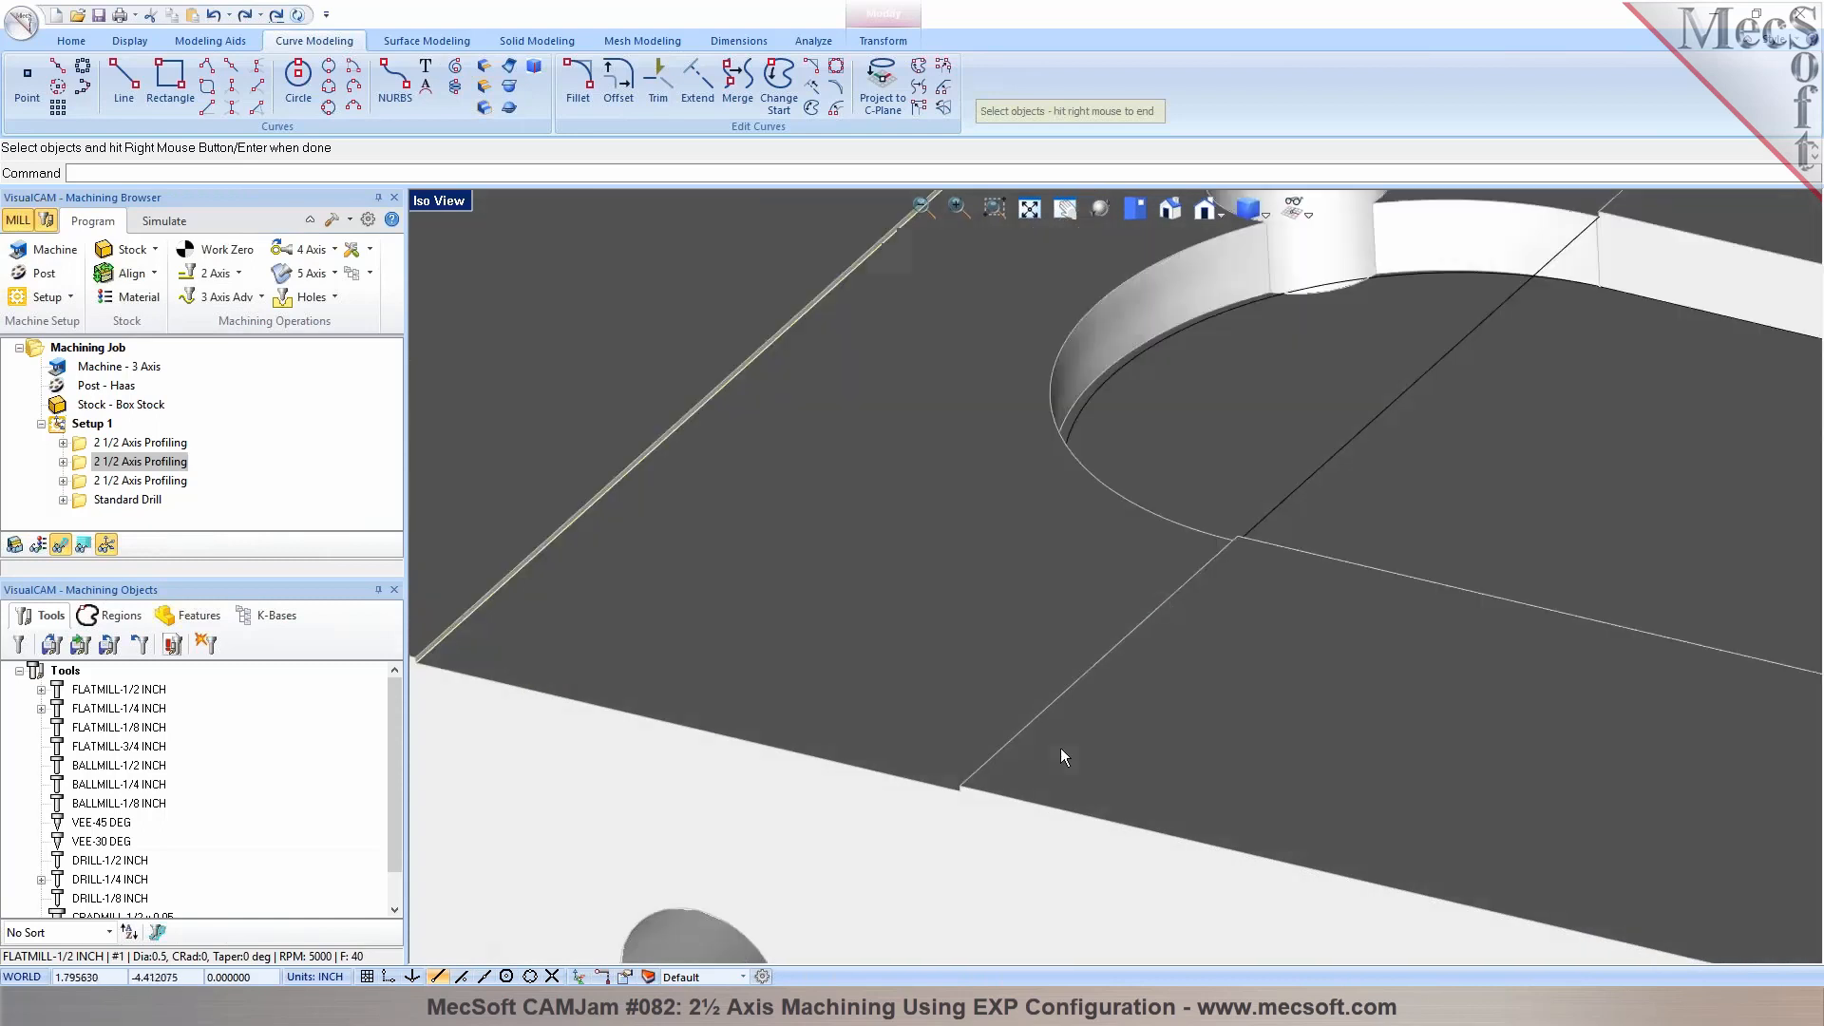
click(1265, 513)
scroll(1172, 632, down, 3)
right_click(1137, 640)
scroll(994, 651, down, 5)
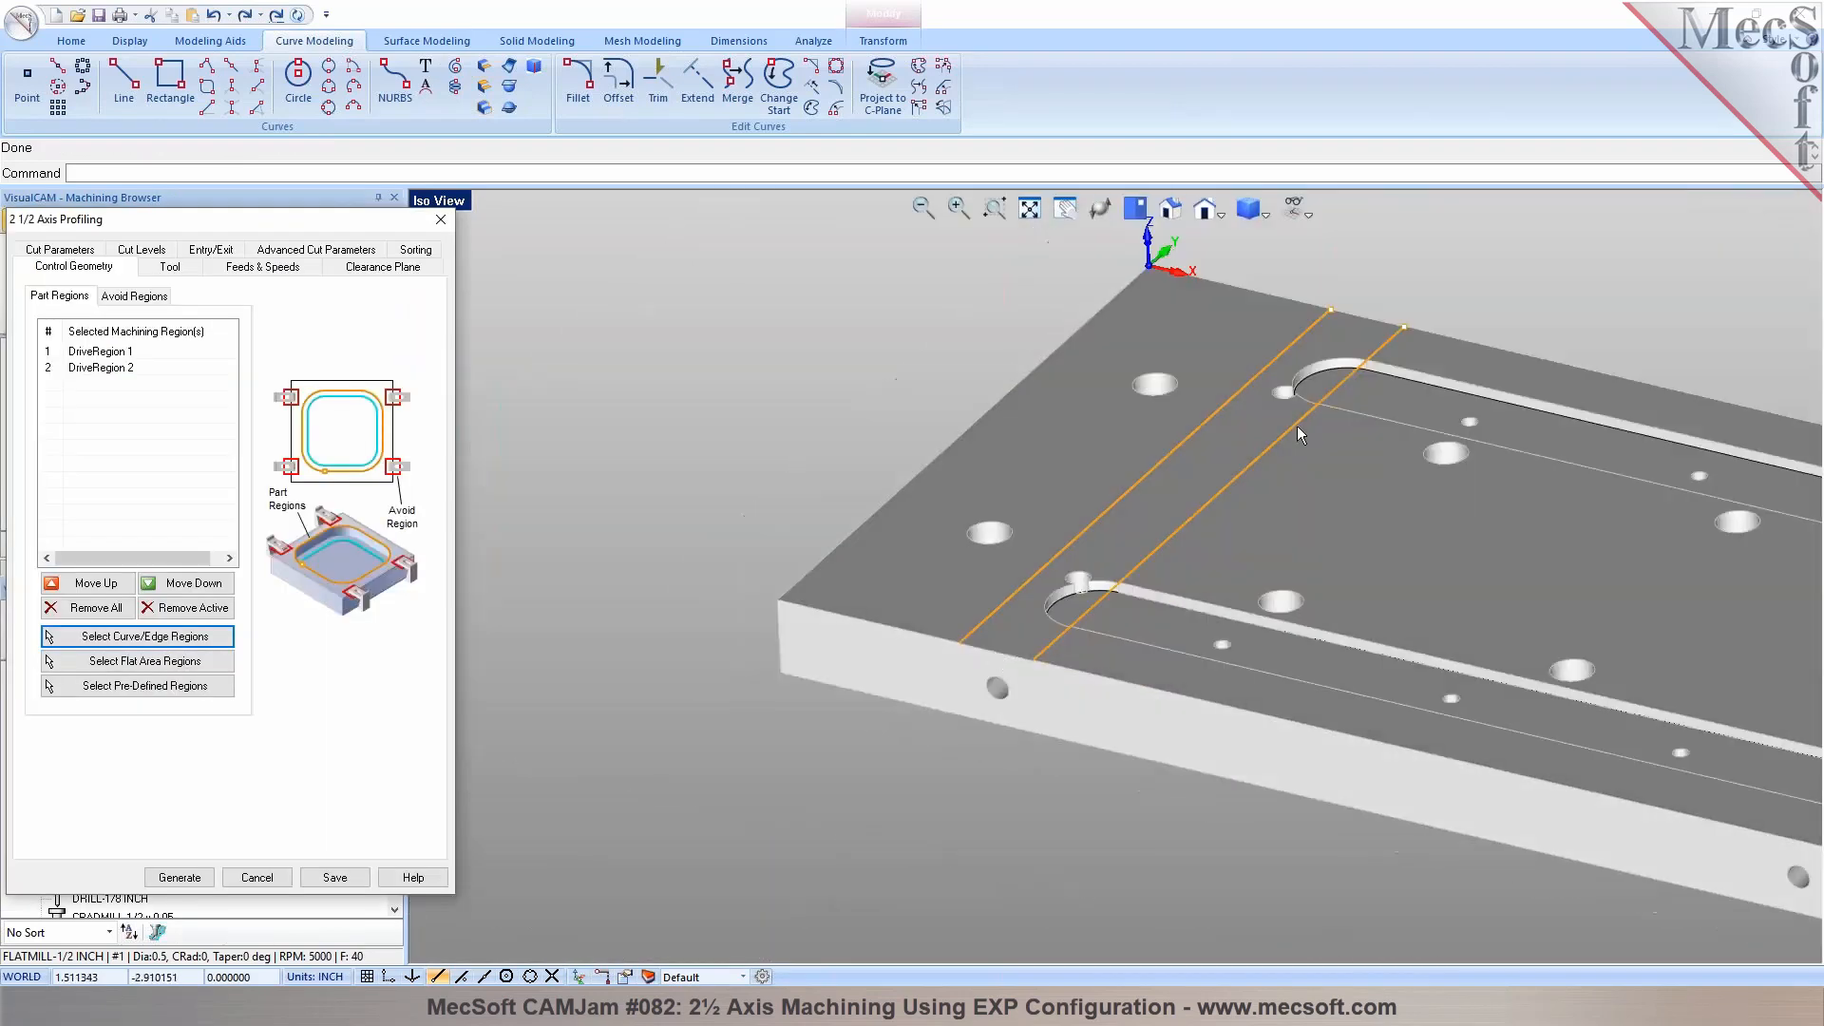
Set the total cut depth and rough depth per cut to 0.005, picking the depth between the channel wall's upper and lower corners
click(80, 250)
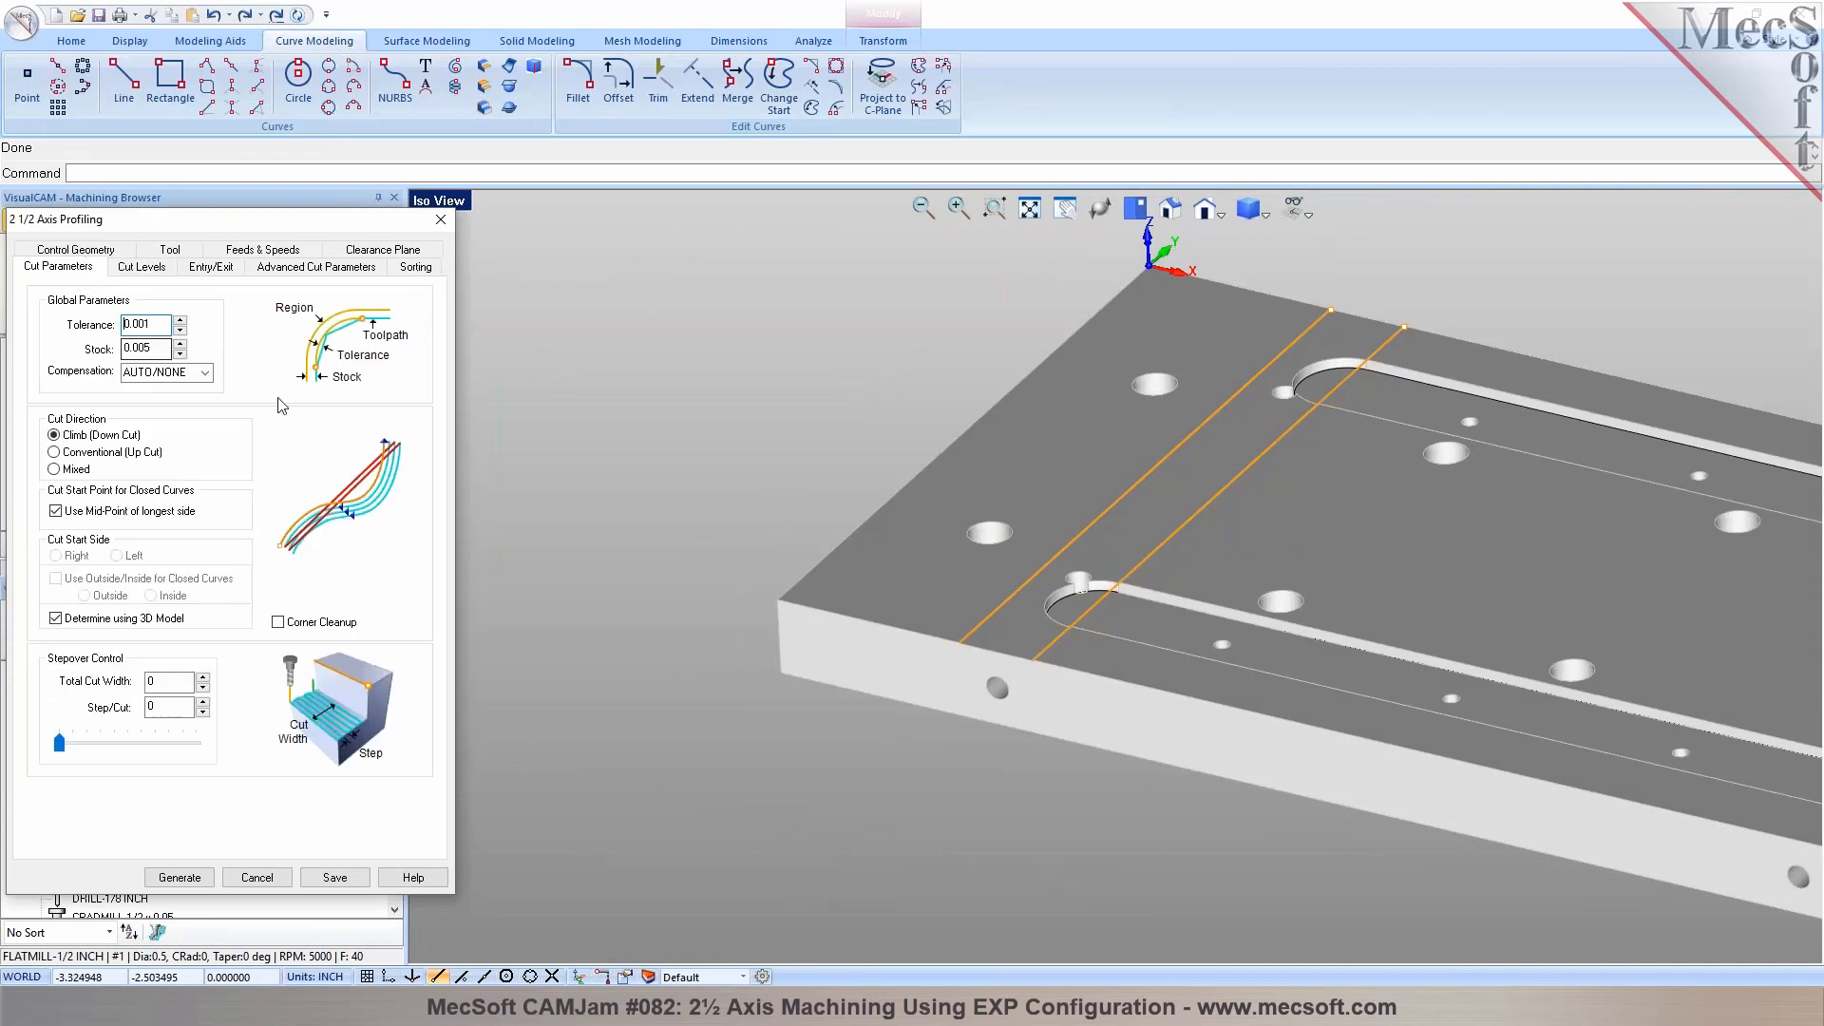
scroll(916, 708, up, 8)
scroll(790, 727, up, 1)
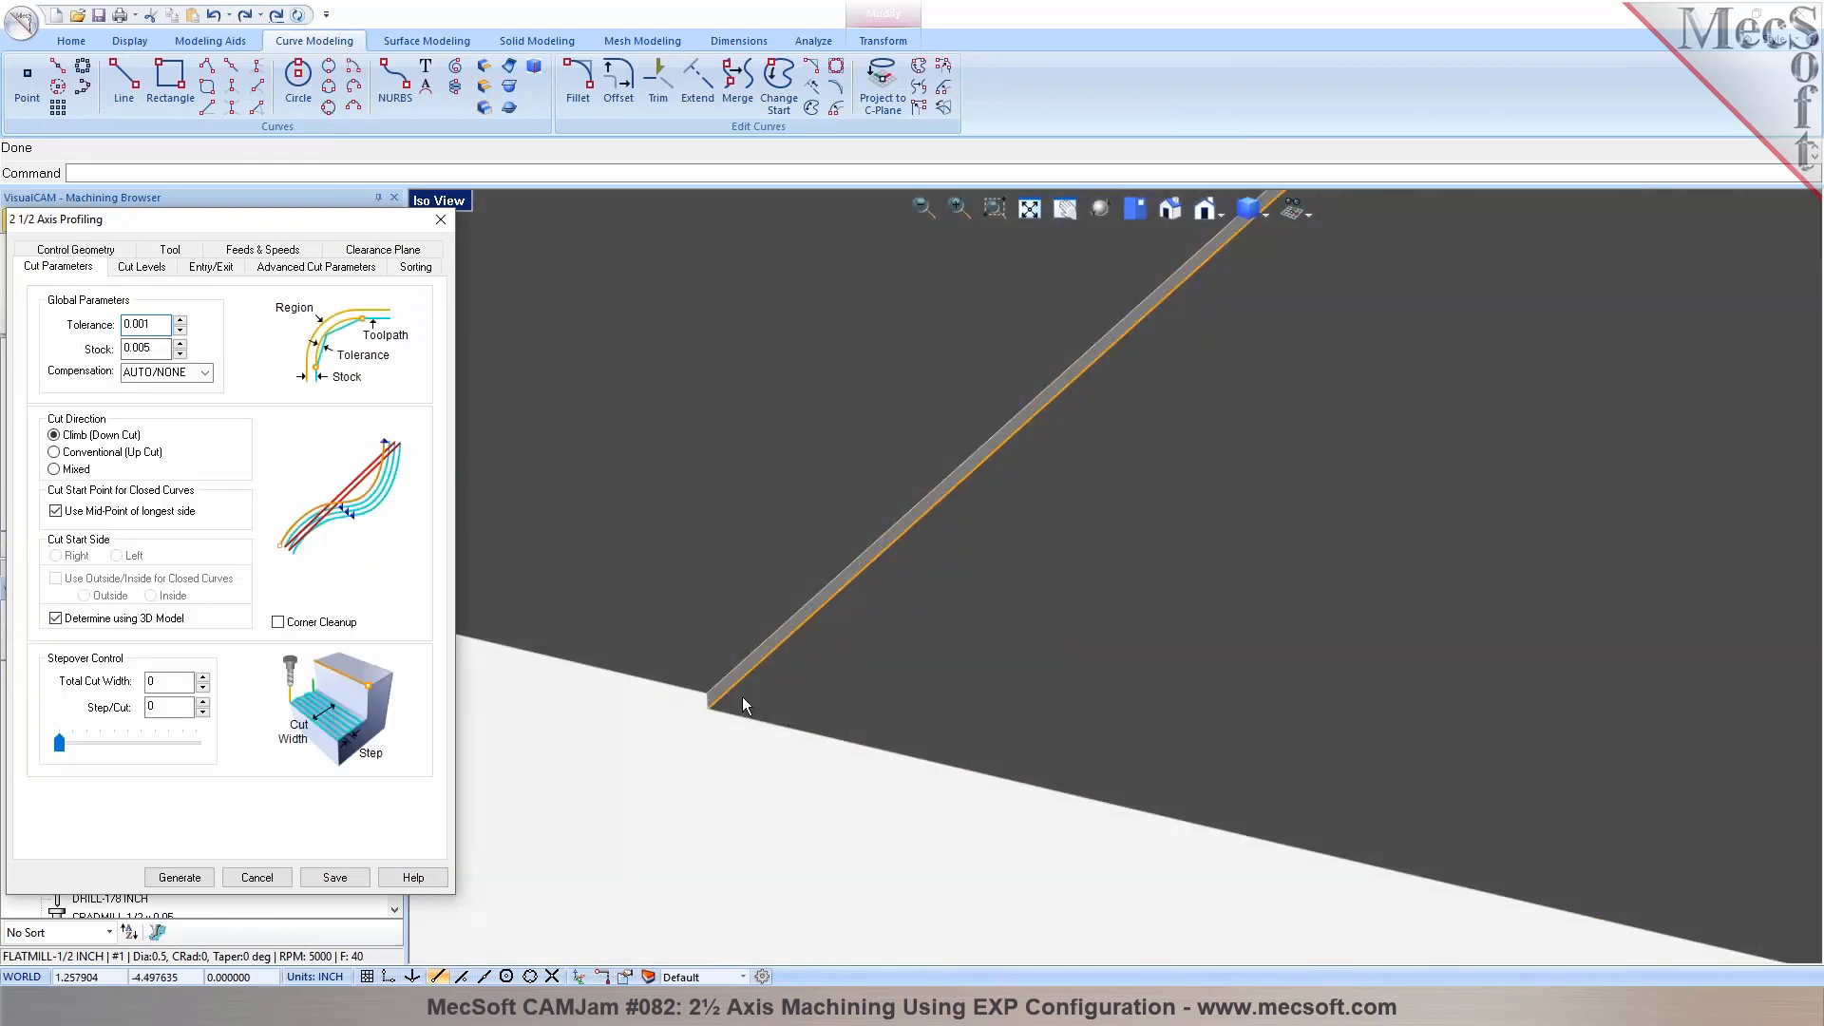
click(142, 267)
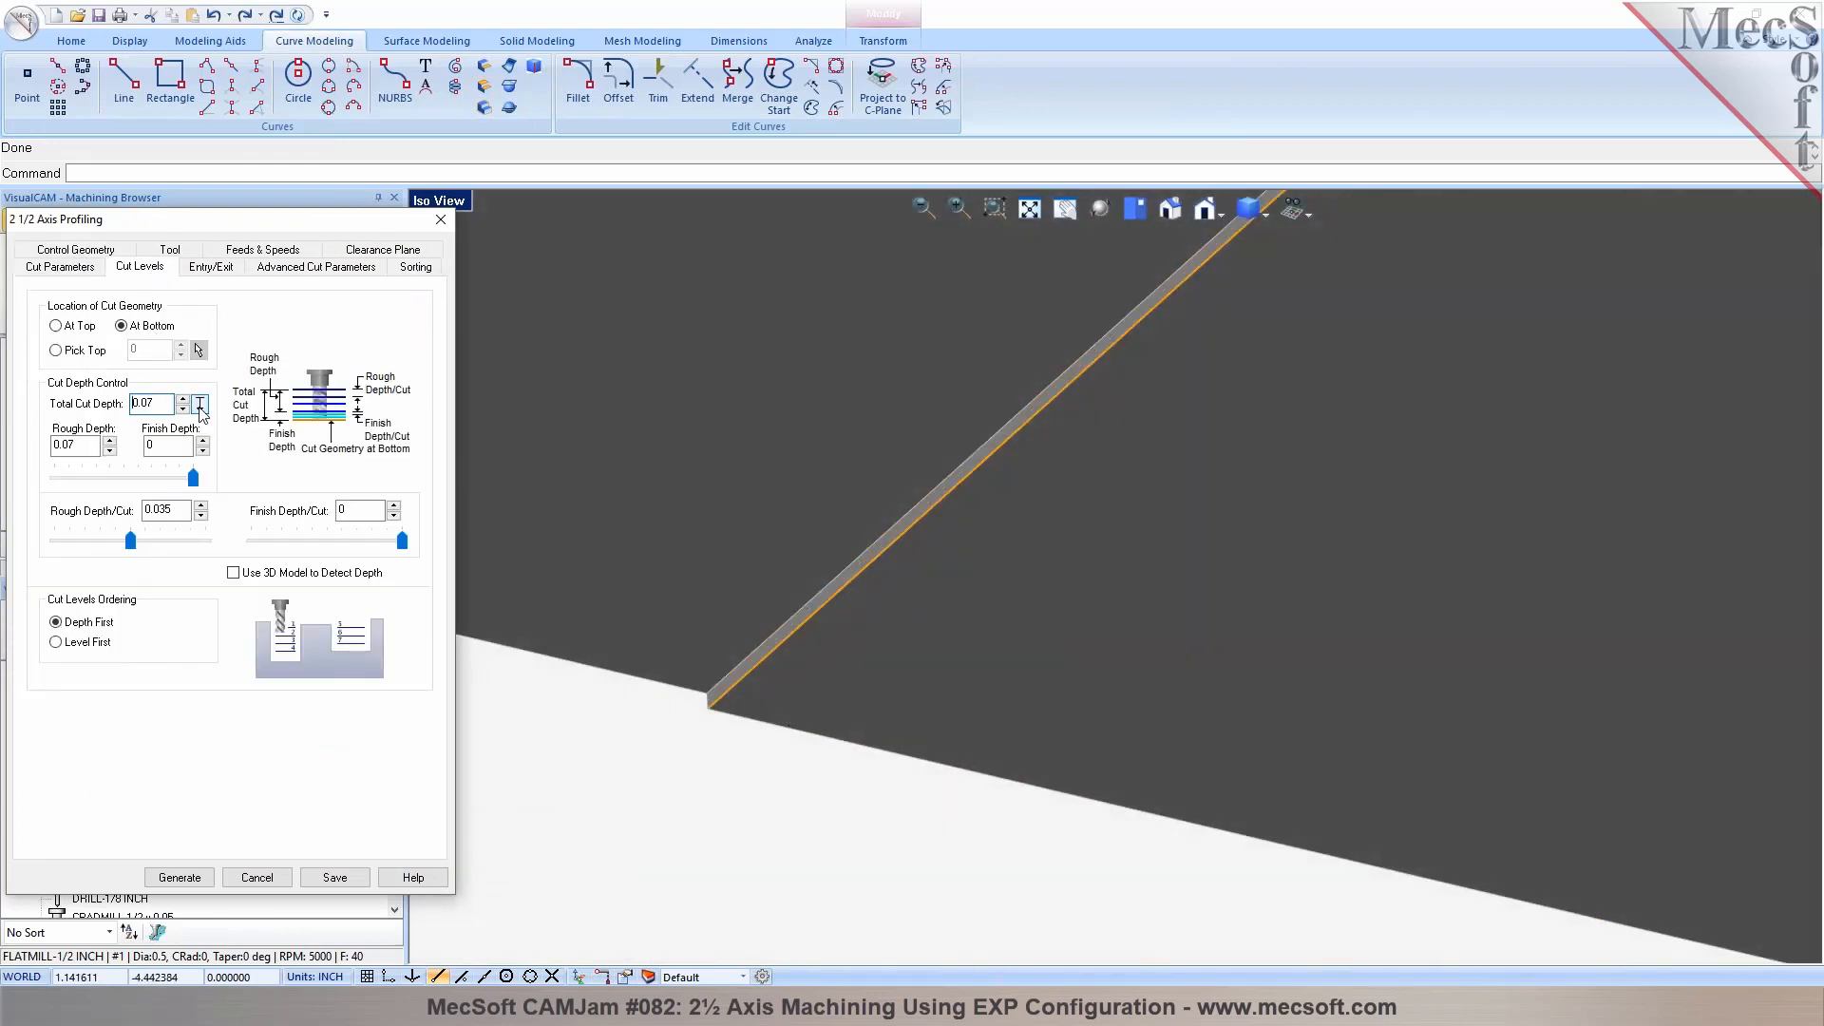
click(200, 405)
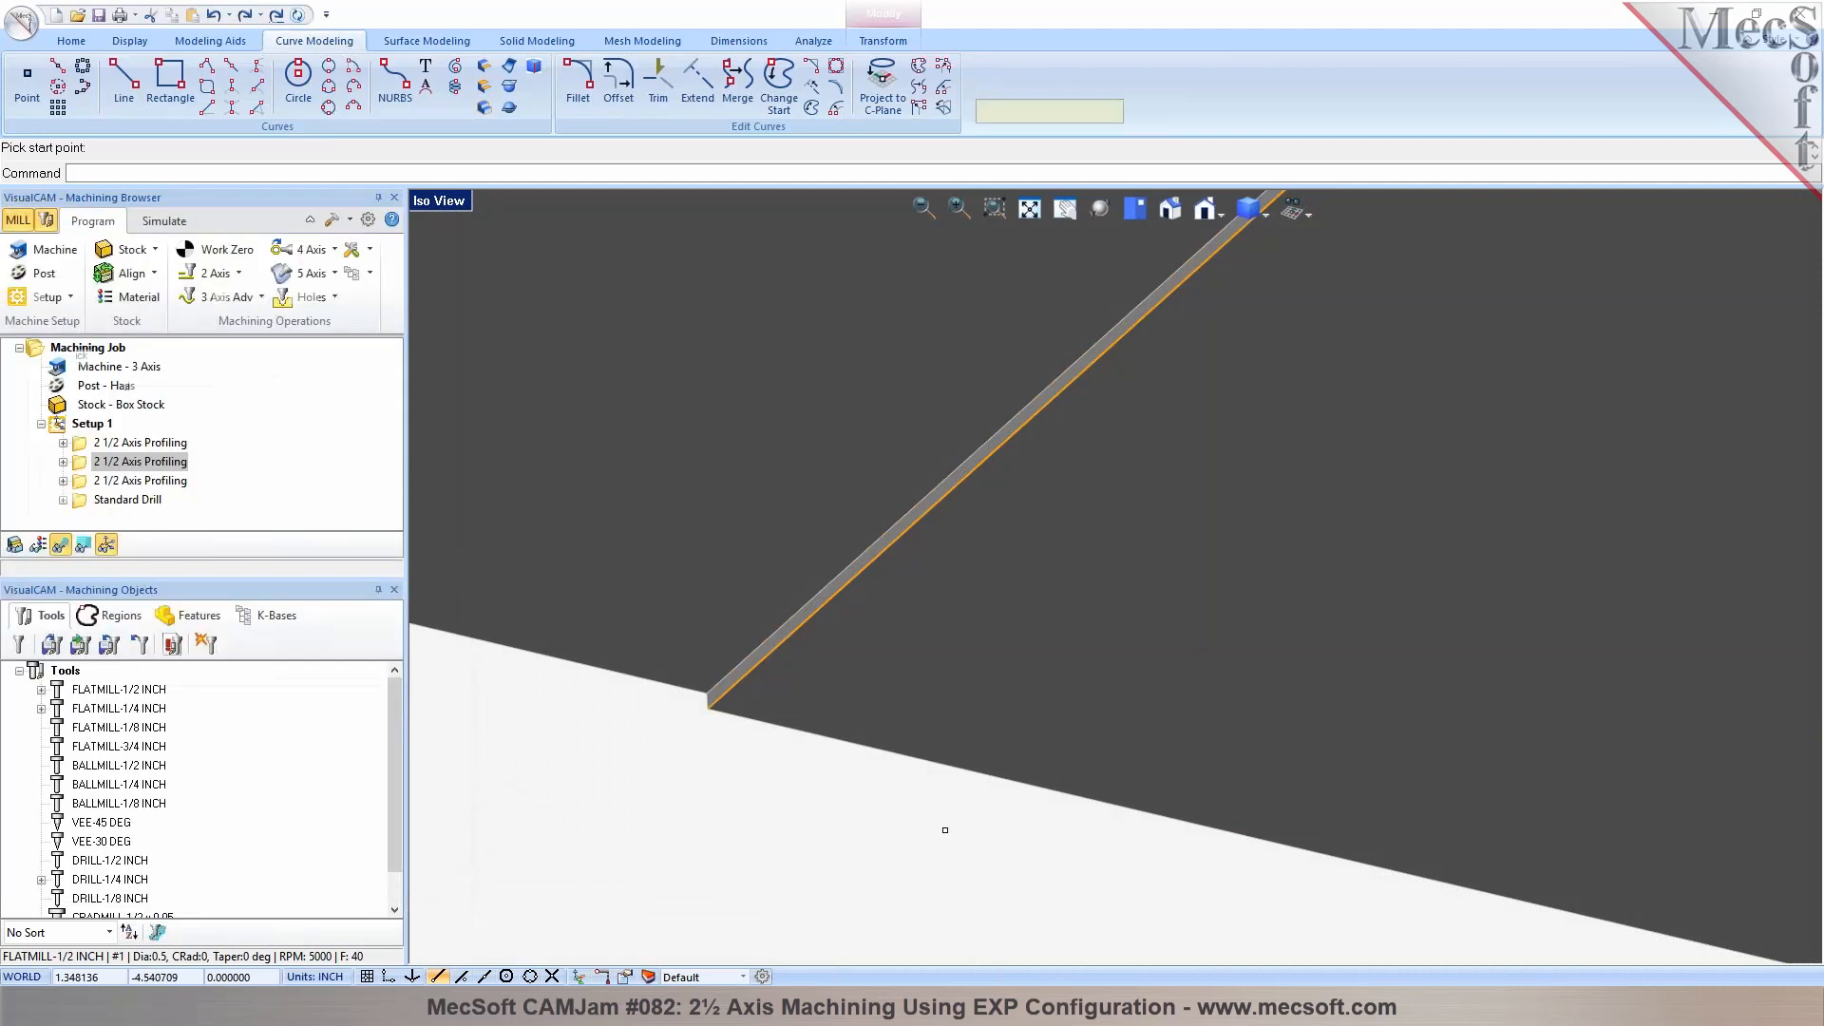
click(637, 630)
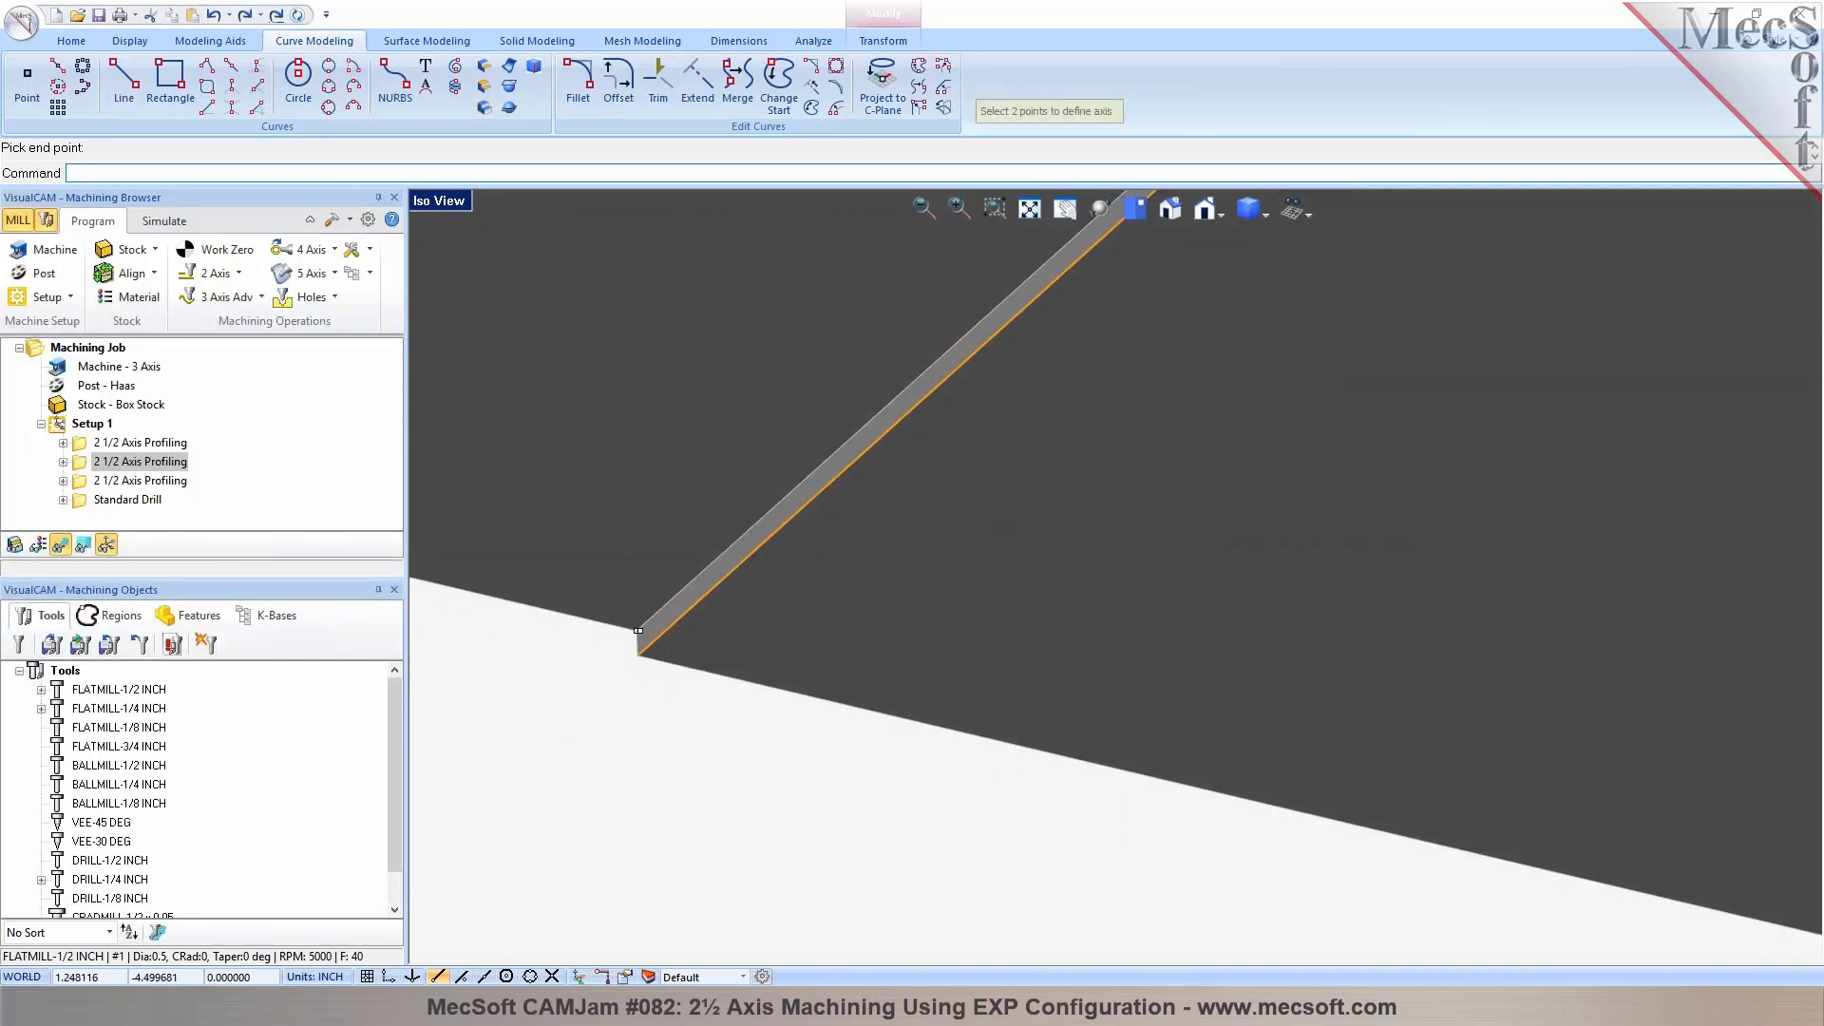
click(639, 655)
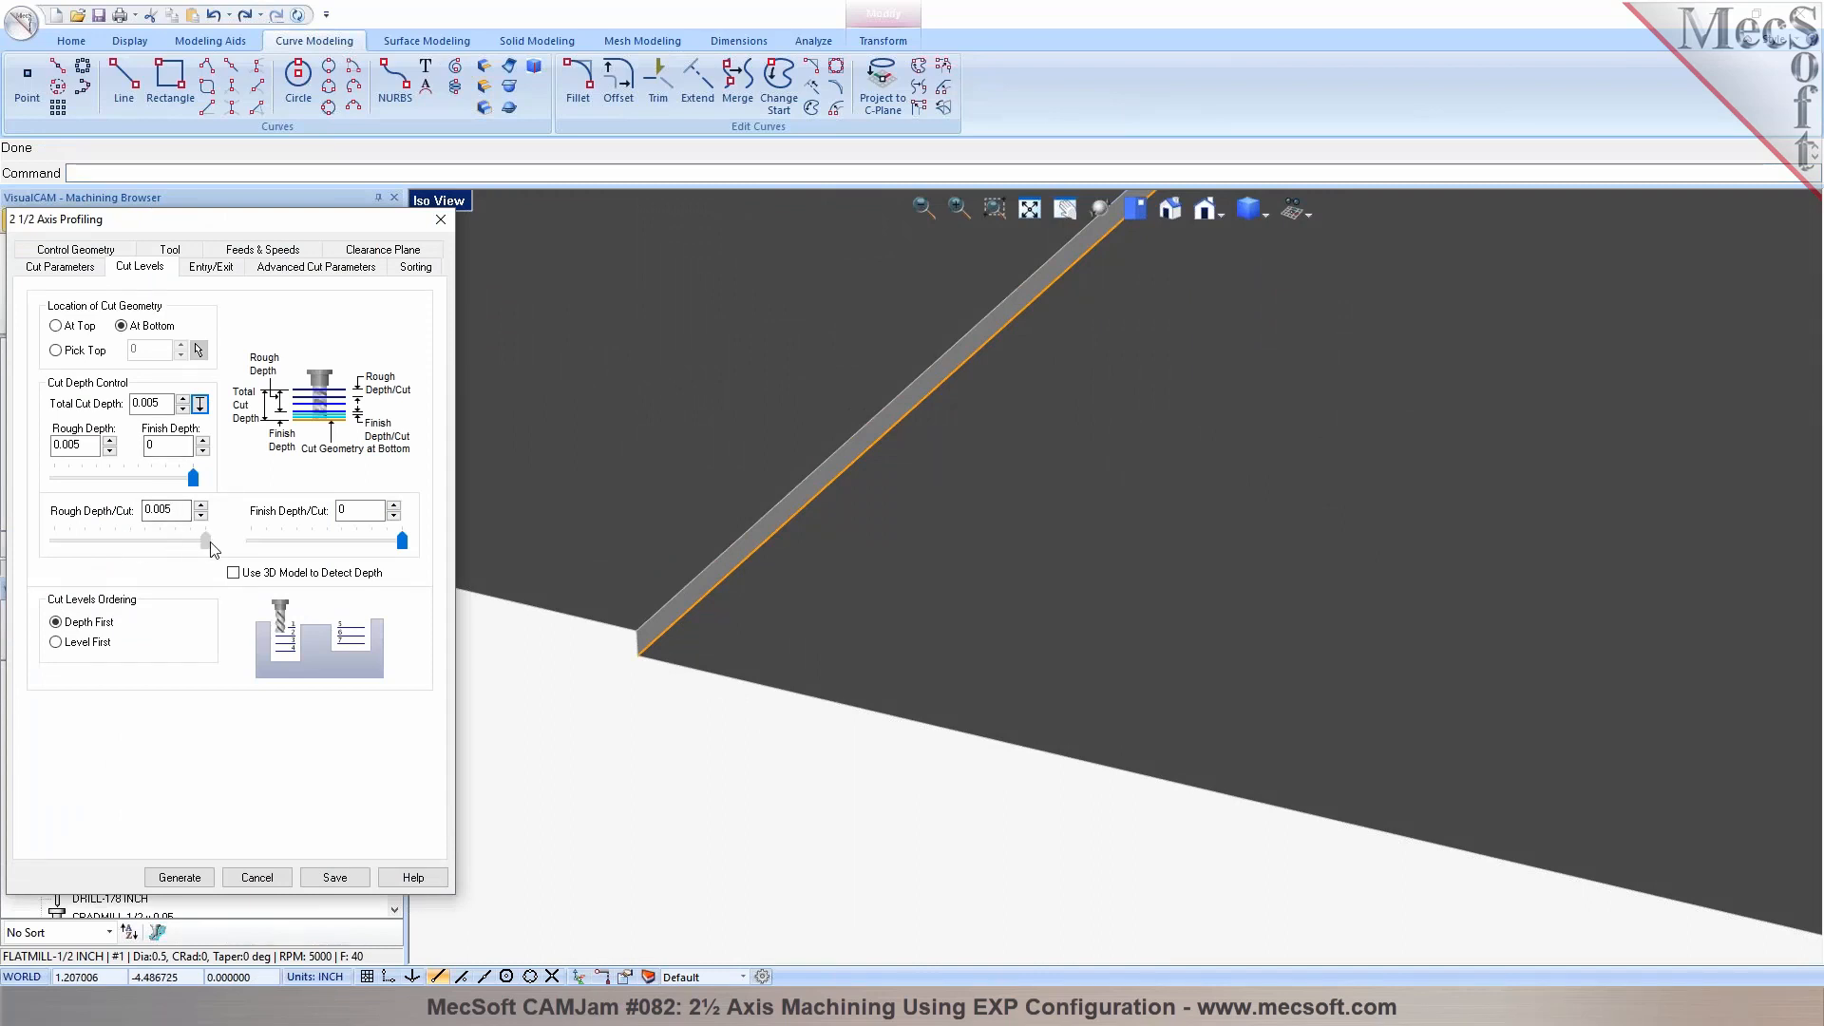
Set the channel profiling operation's stock to 0 and generate its toolpath
click(93, 267)
double_click(142, 348)
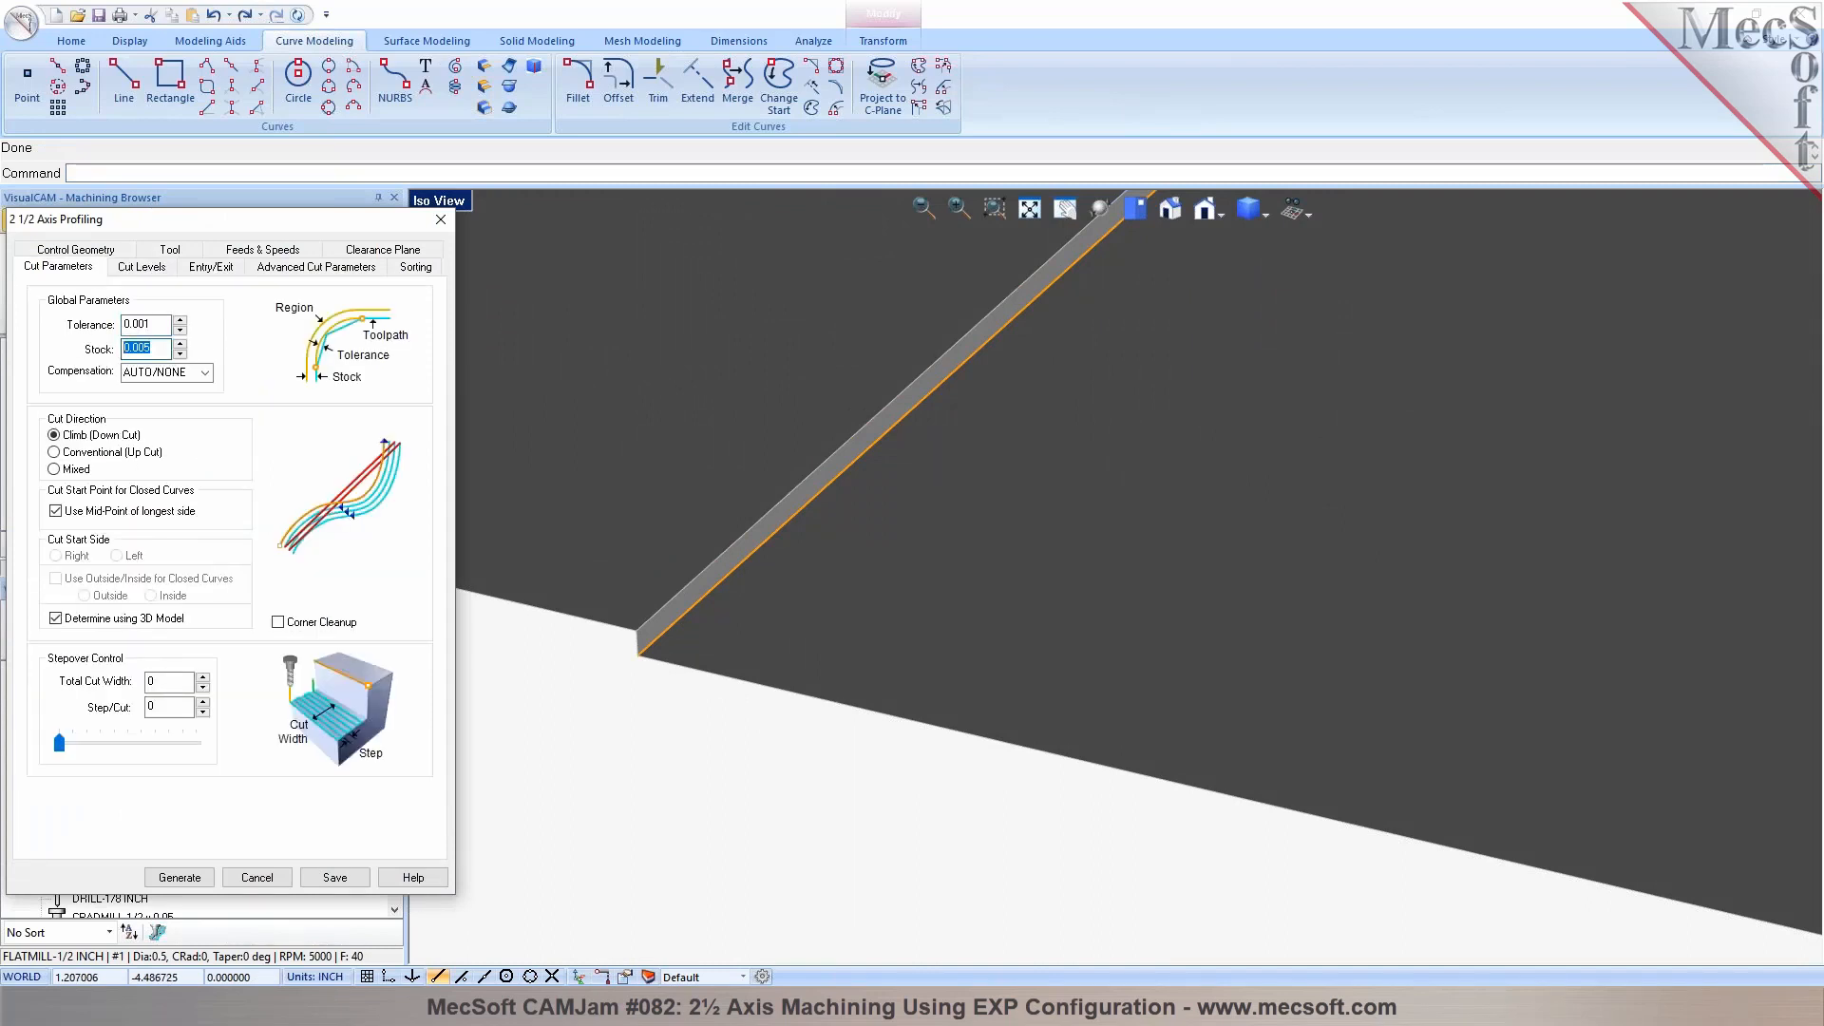
click(180, 877)
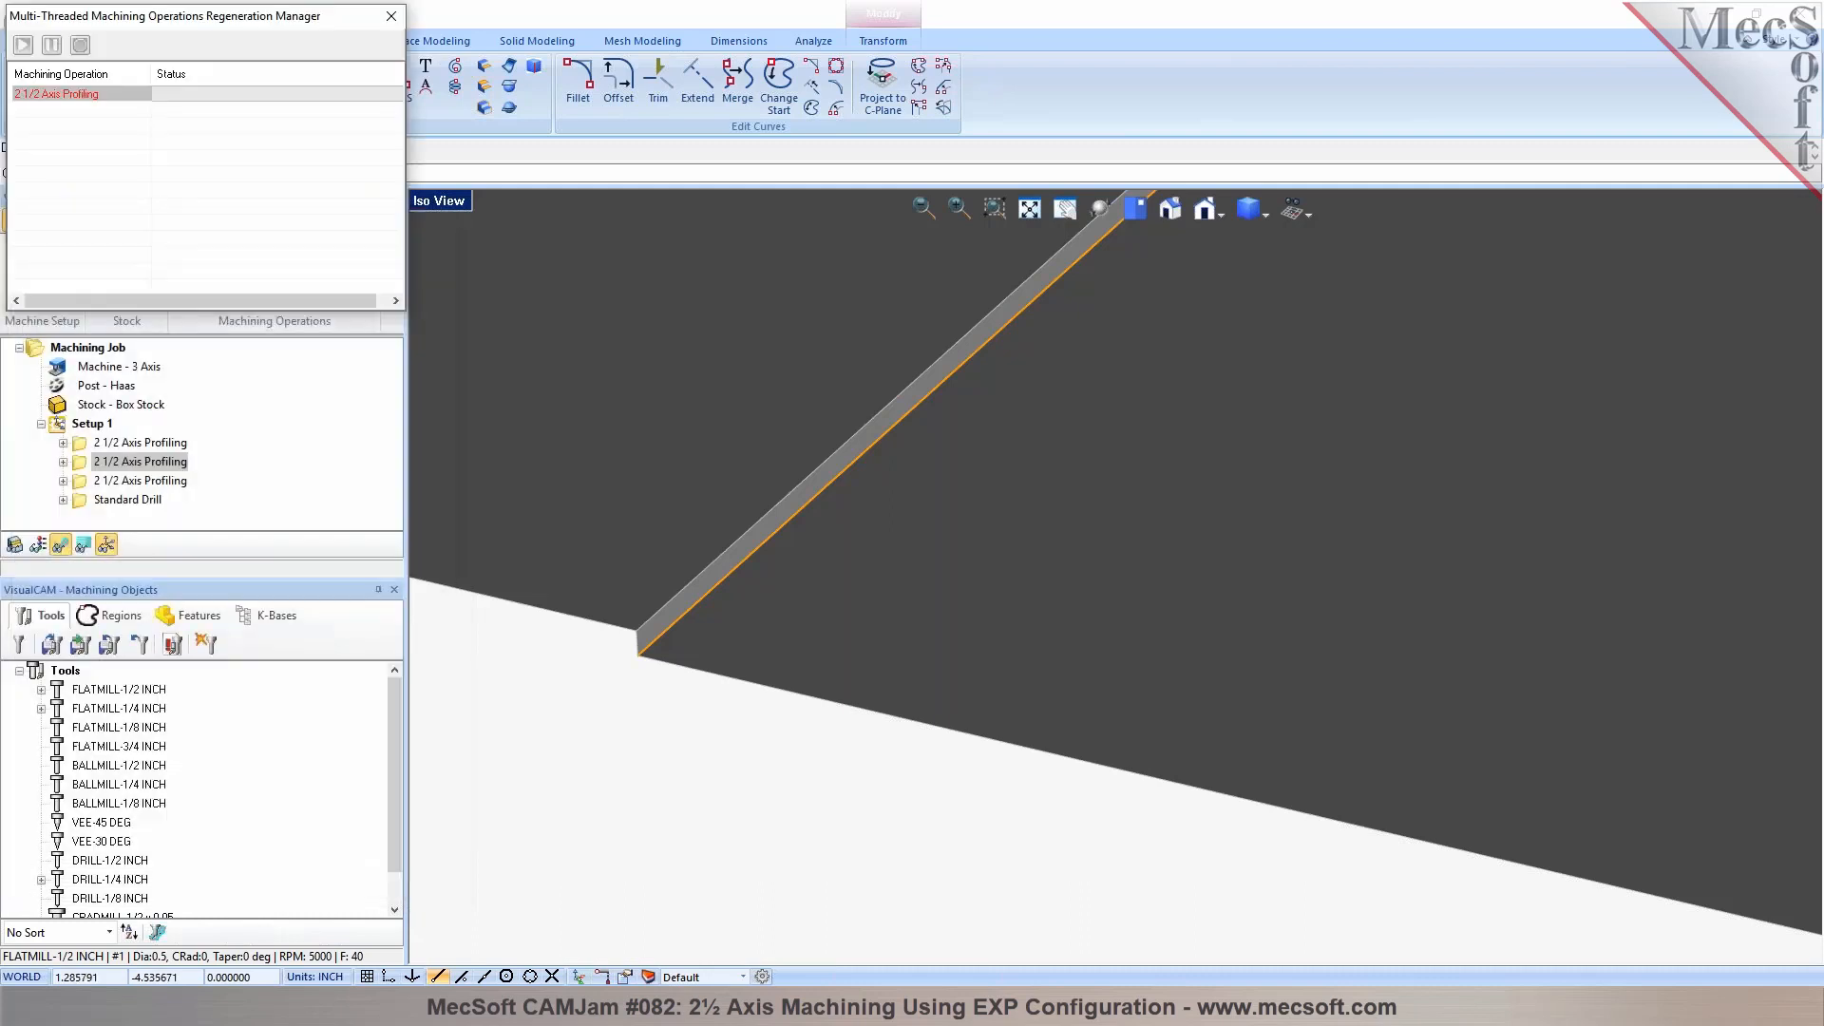
scroll(821, 595, down, 2)
scroll(822, 603, down, 2)
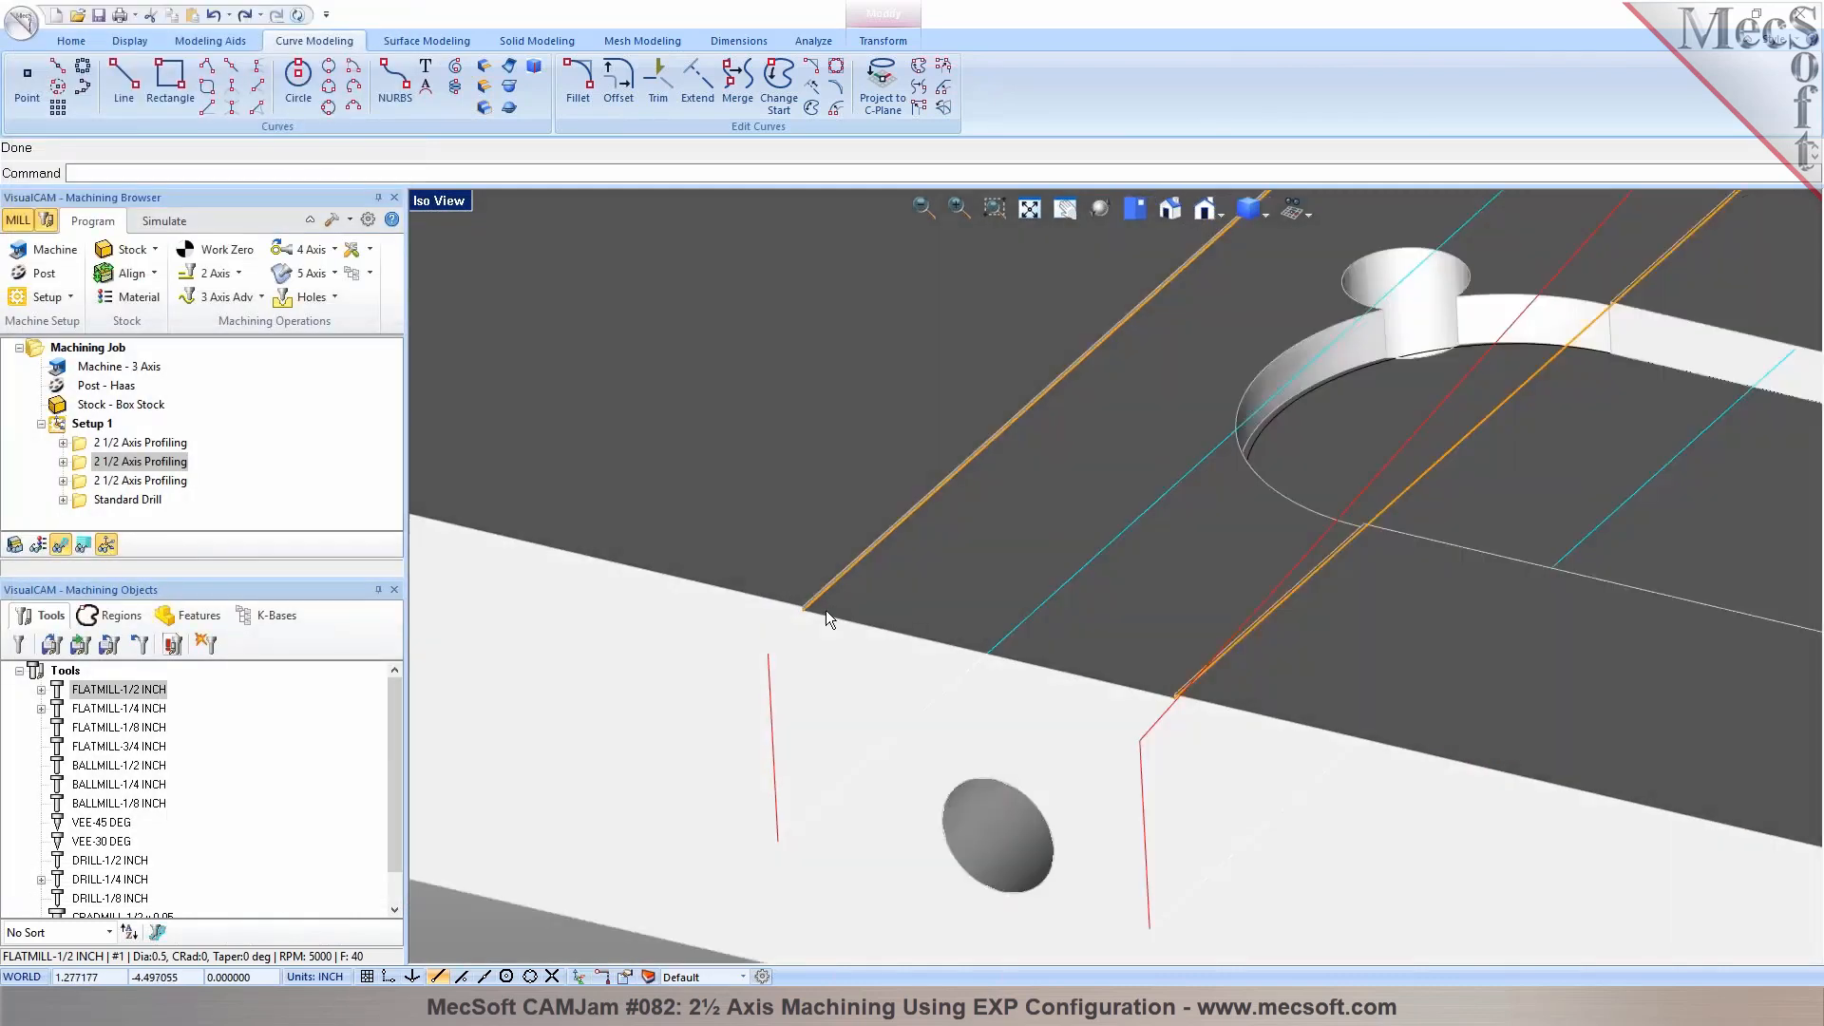
Review the channel profiling operation's cut levels and cut parameters, and leave without making changes
double_click(84, 469)
click(139, 250)
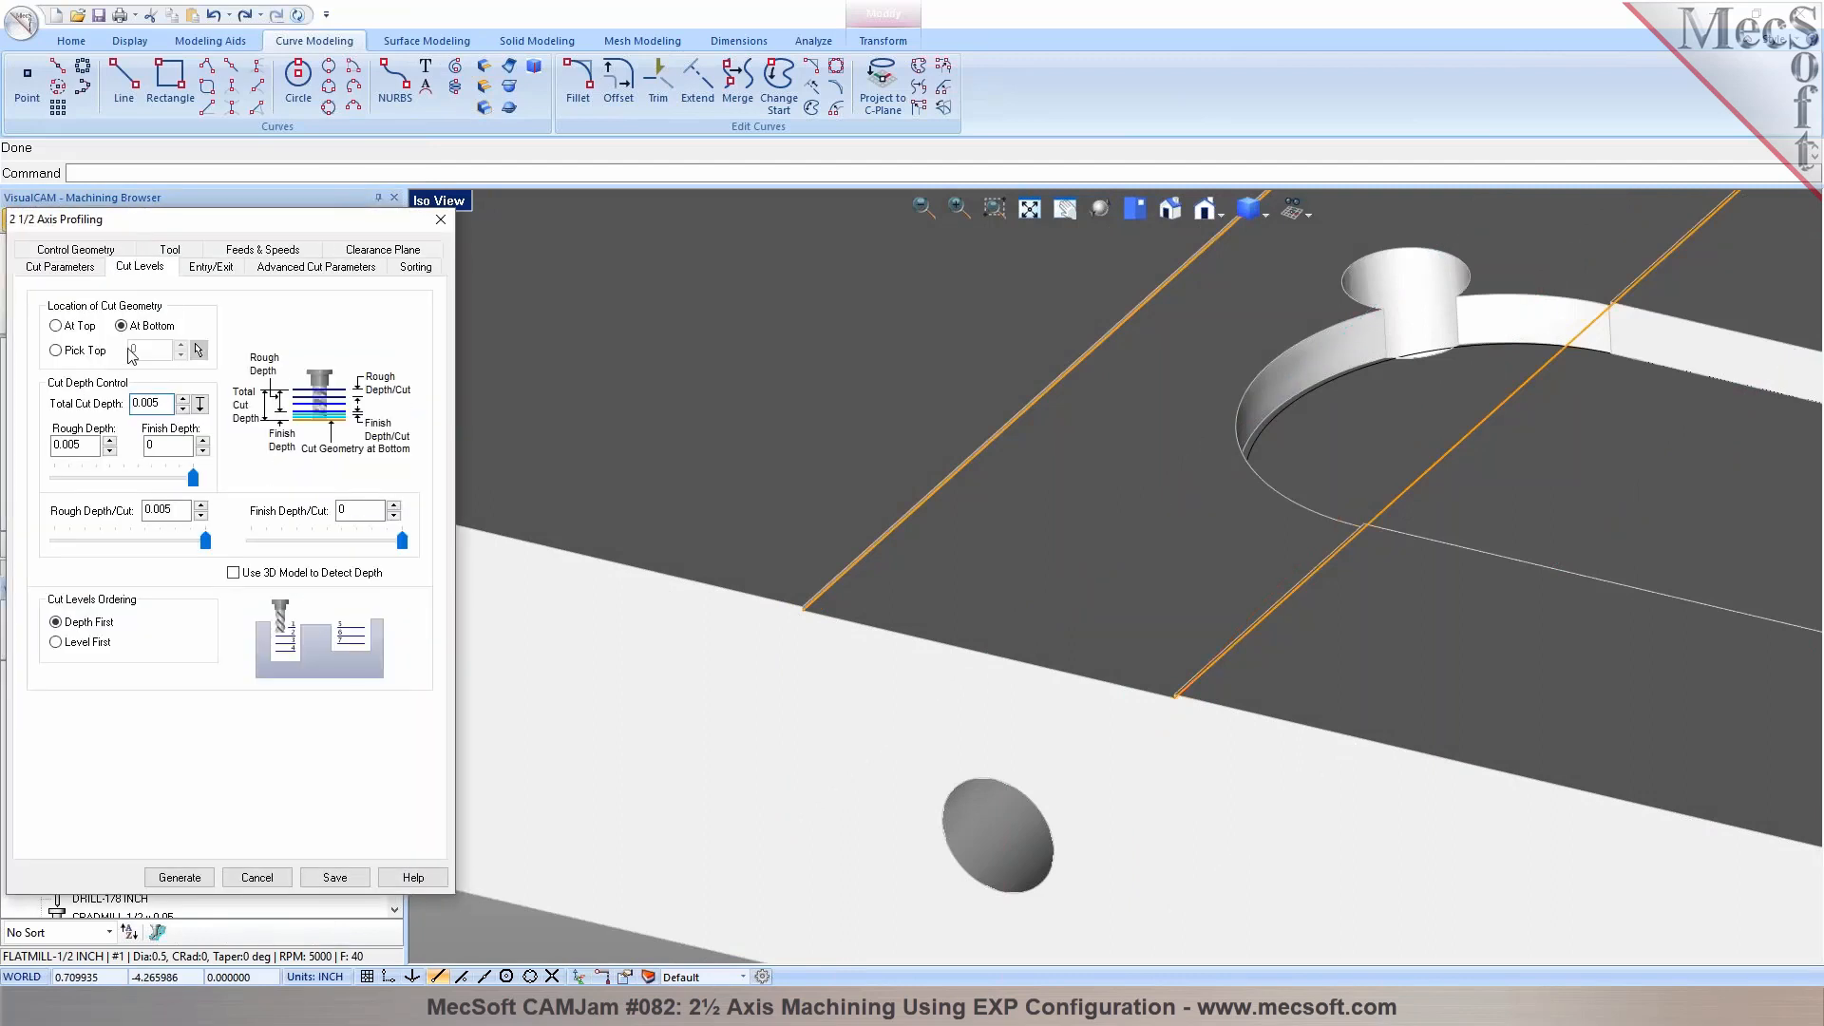
scroll(939, 712, down, 5)
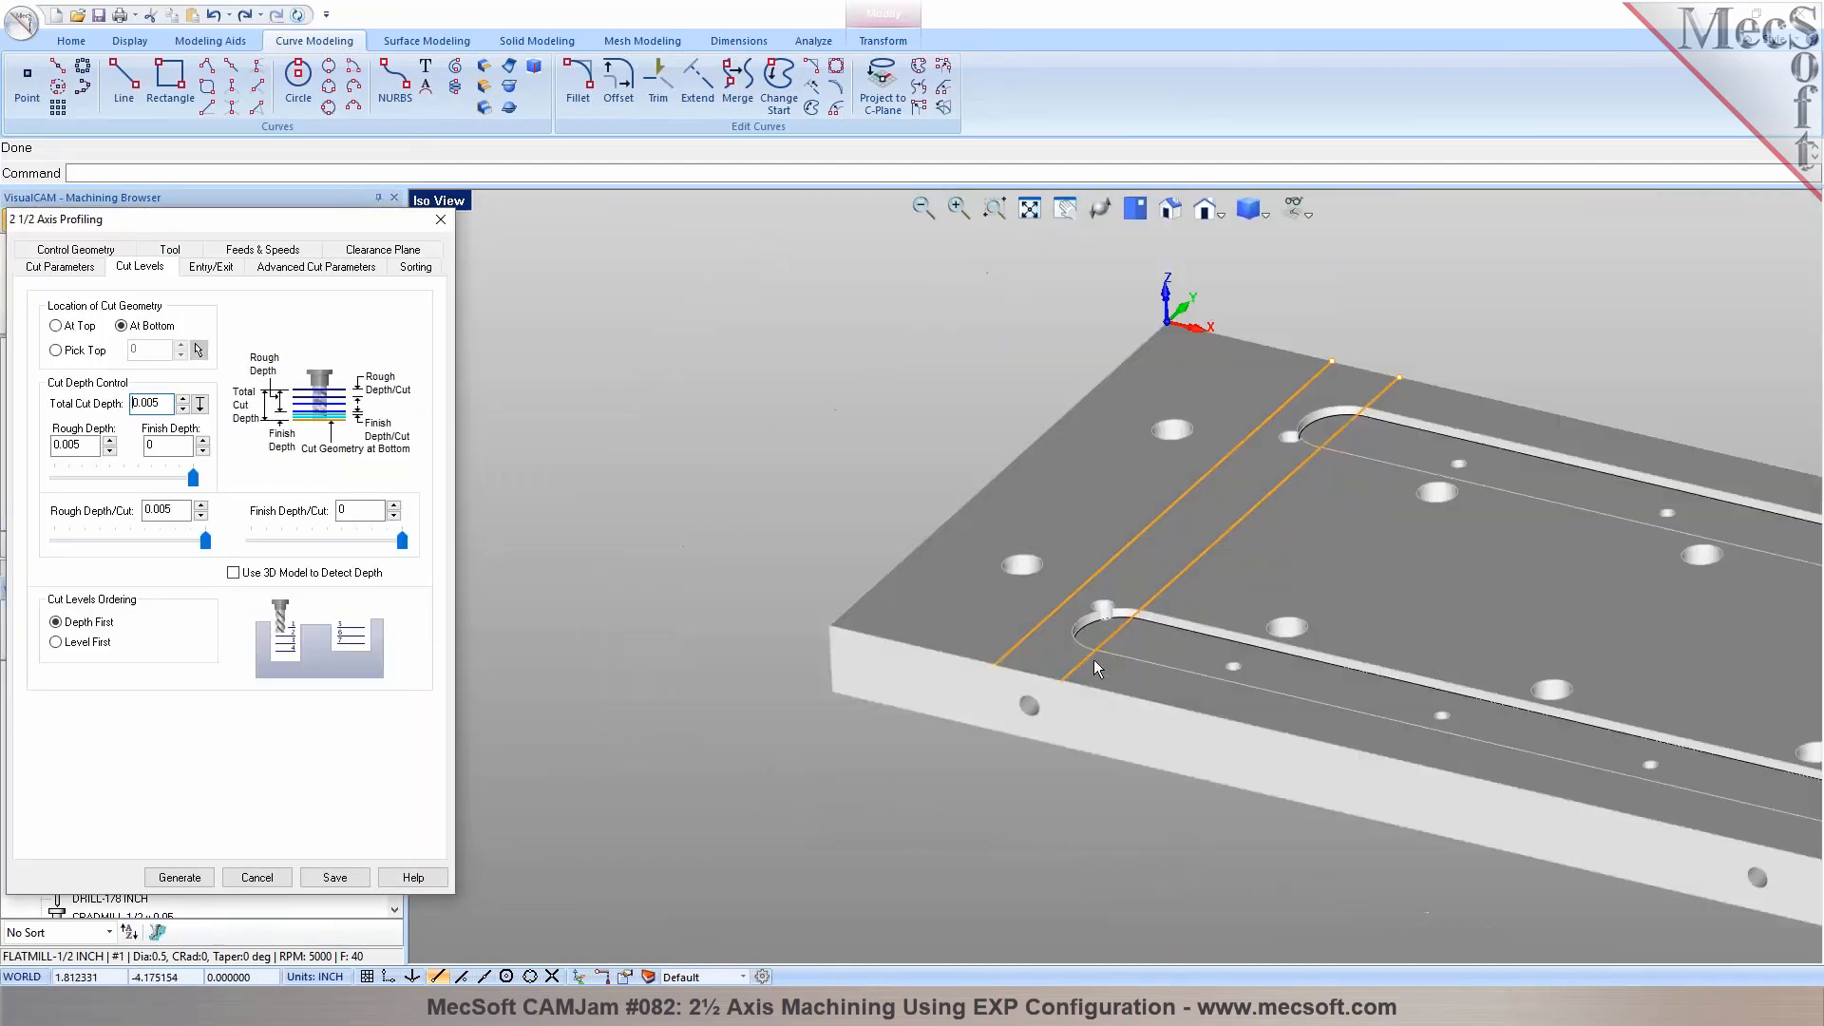
scroll(1288, 418, up, 1)
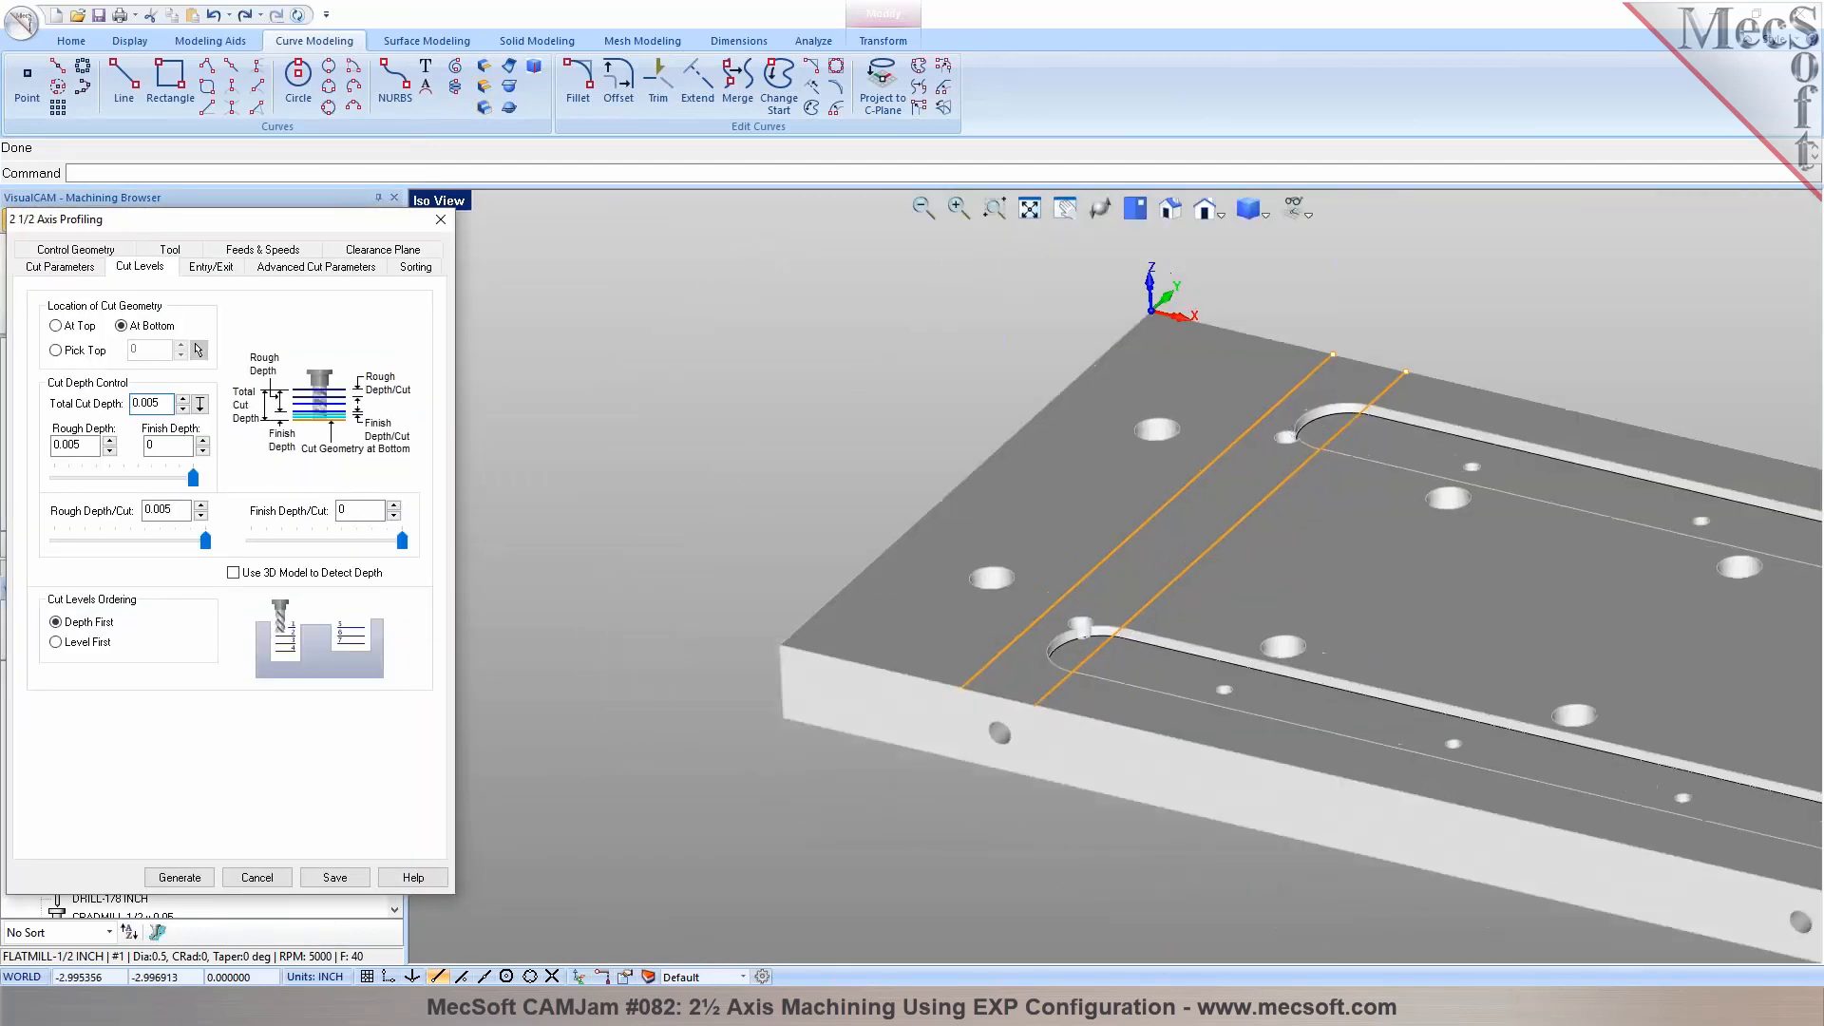
click(57, 268)
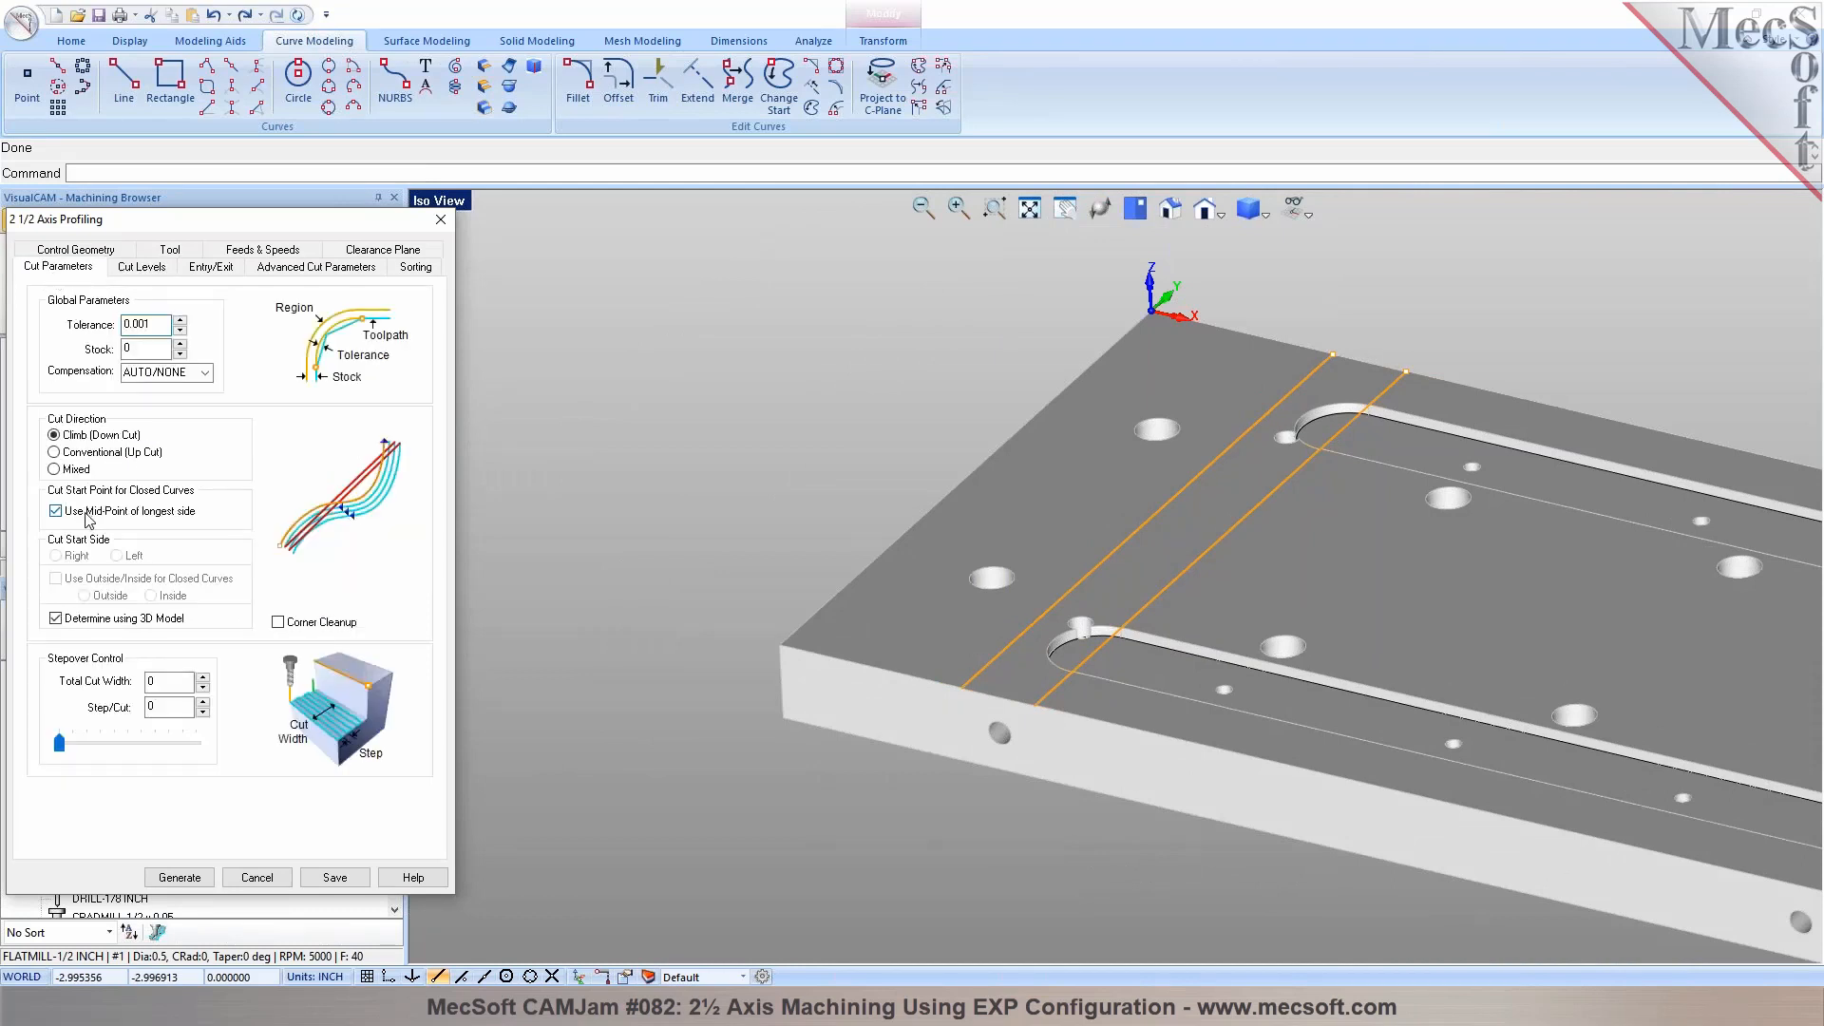
click(273, 885)
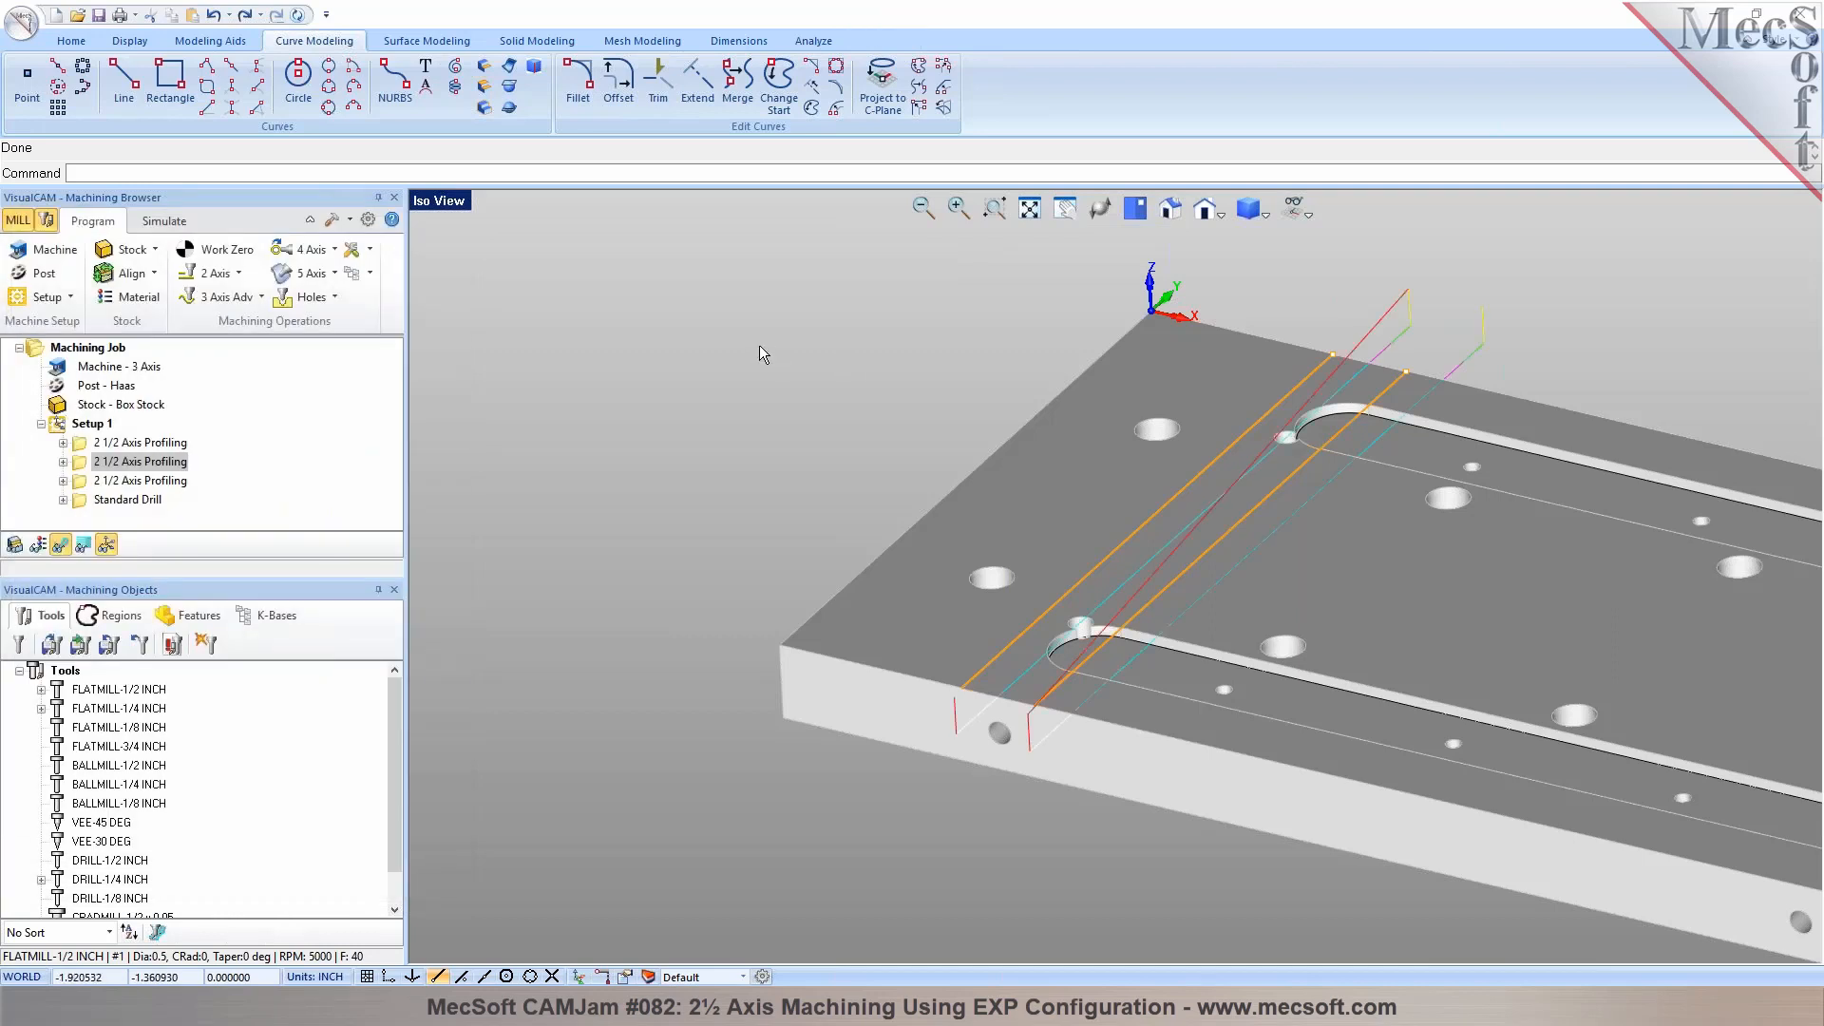
Reverse the curve direction of the line along the channel edge that crosses the slot ends
scroll(1336, 373, up, 2)
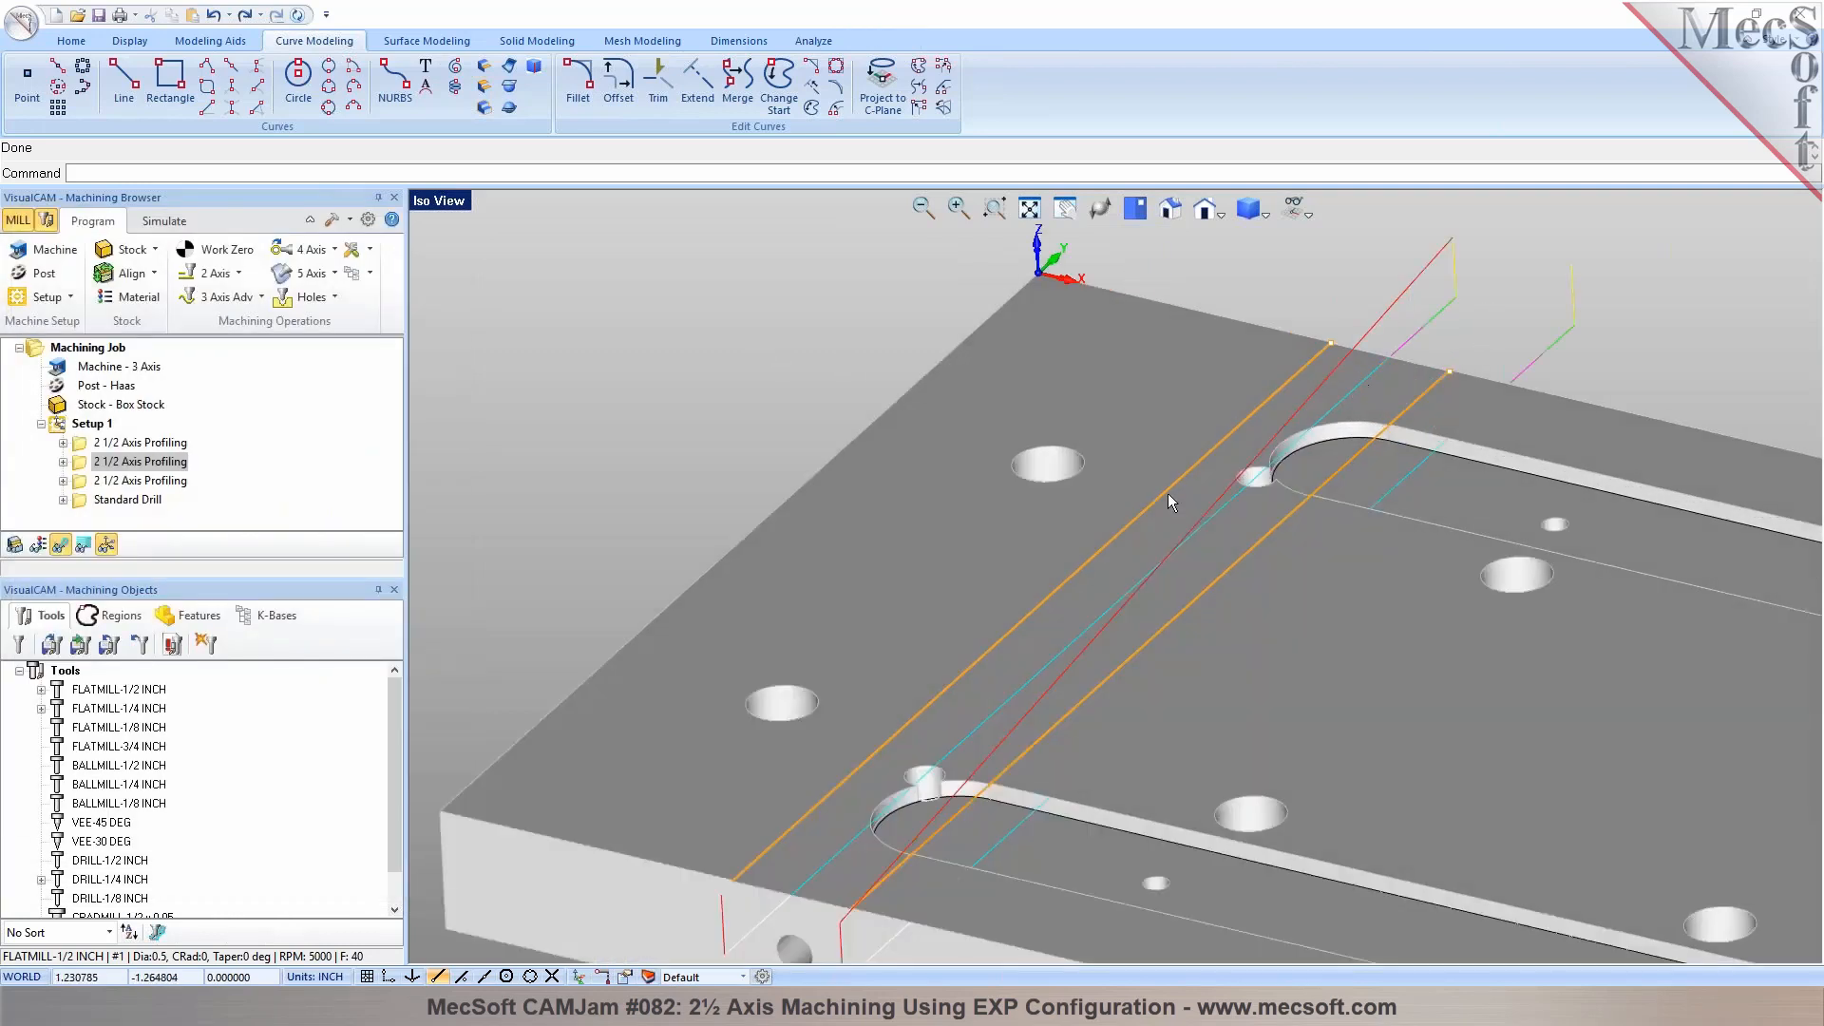
click(1343, 467)
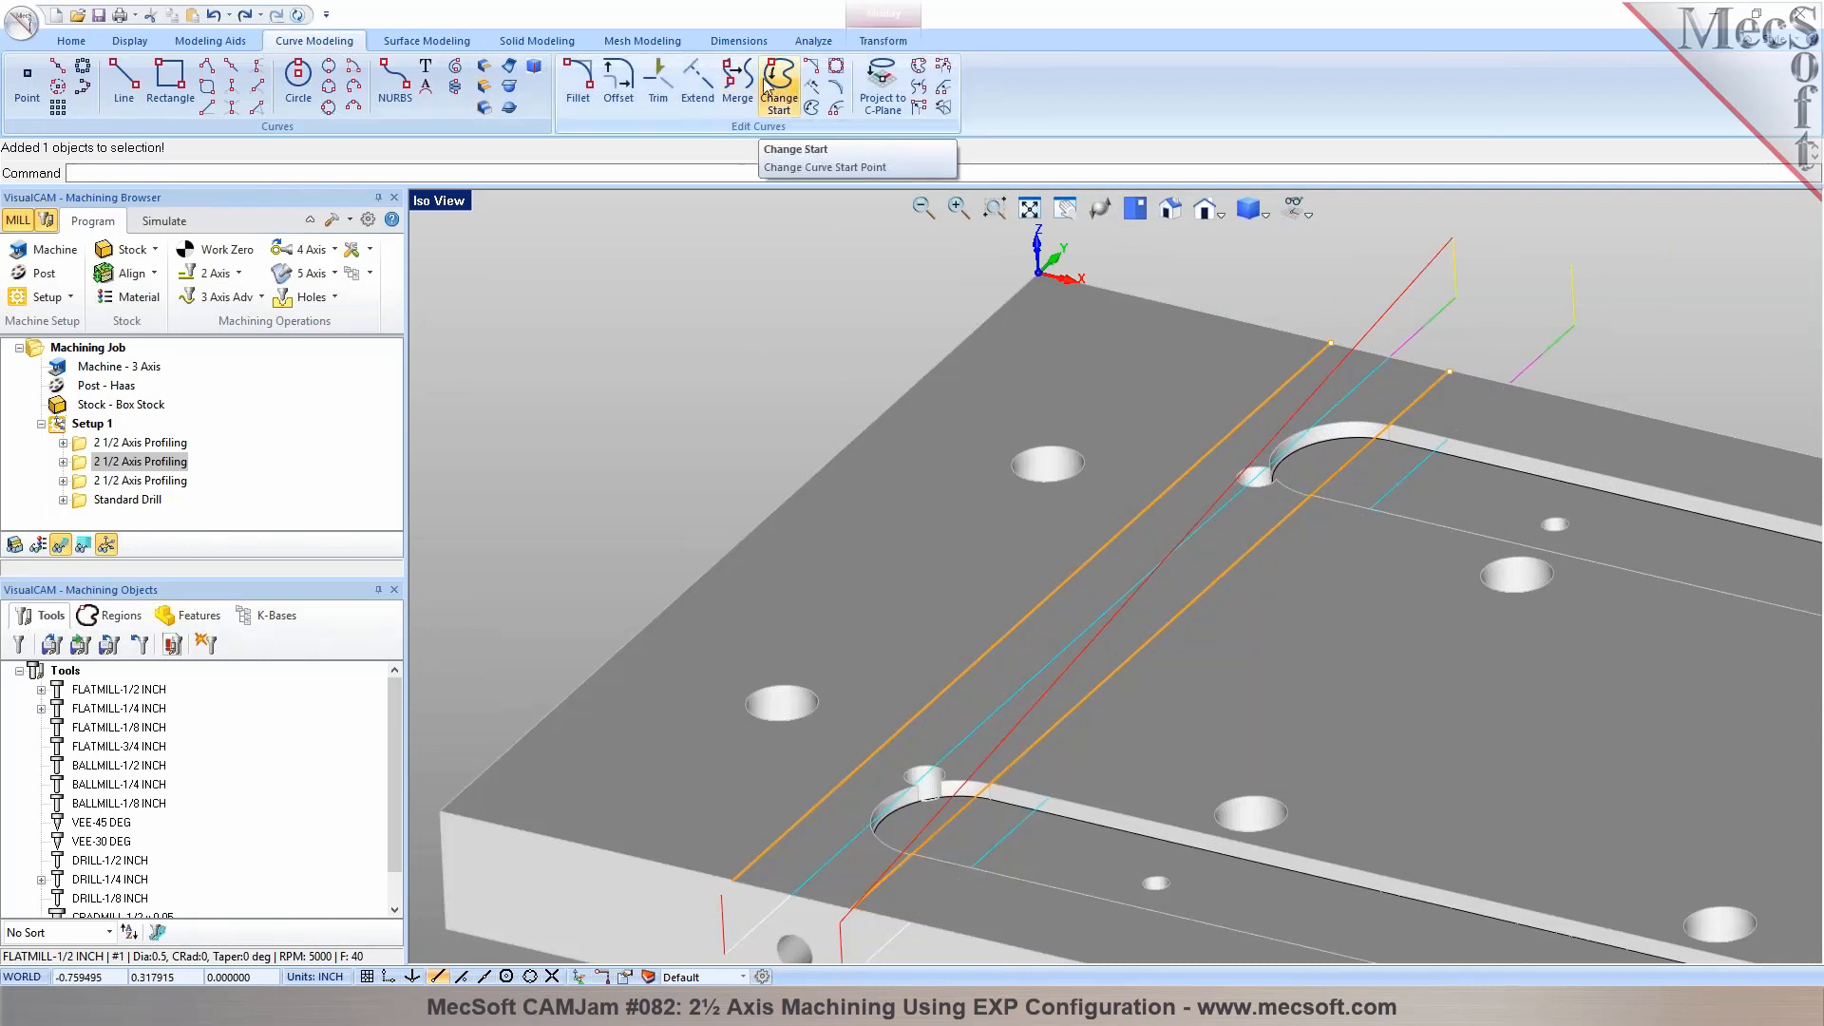
click(813, 109)
Turn off the mid-point start and 3D-model side detection in the channel profiling operation, and generate the toolpath between the two edge lines
click(80, 465)
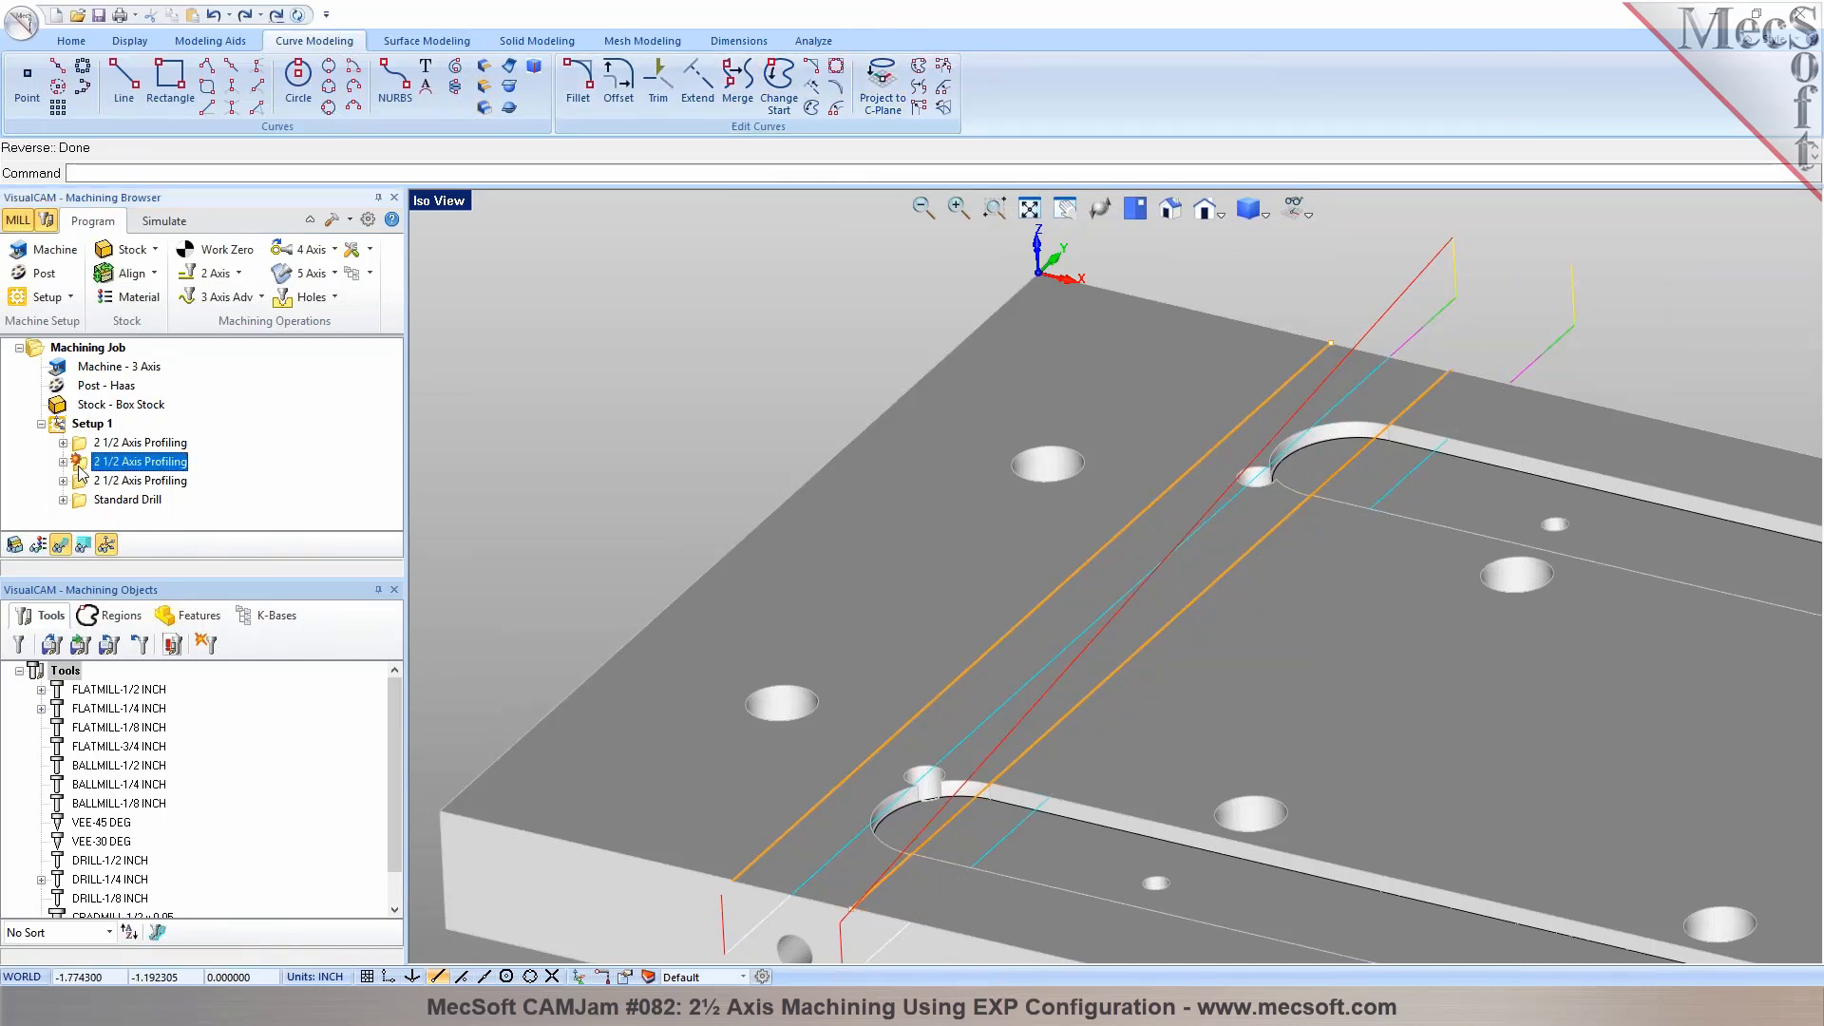
double_click(80, 466)
click(93, 253)
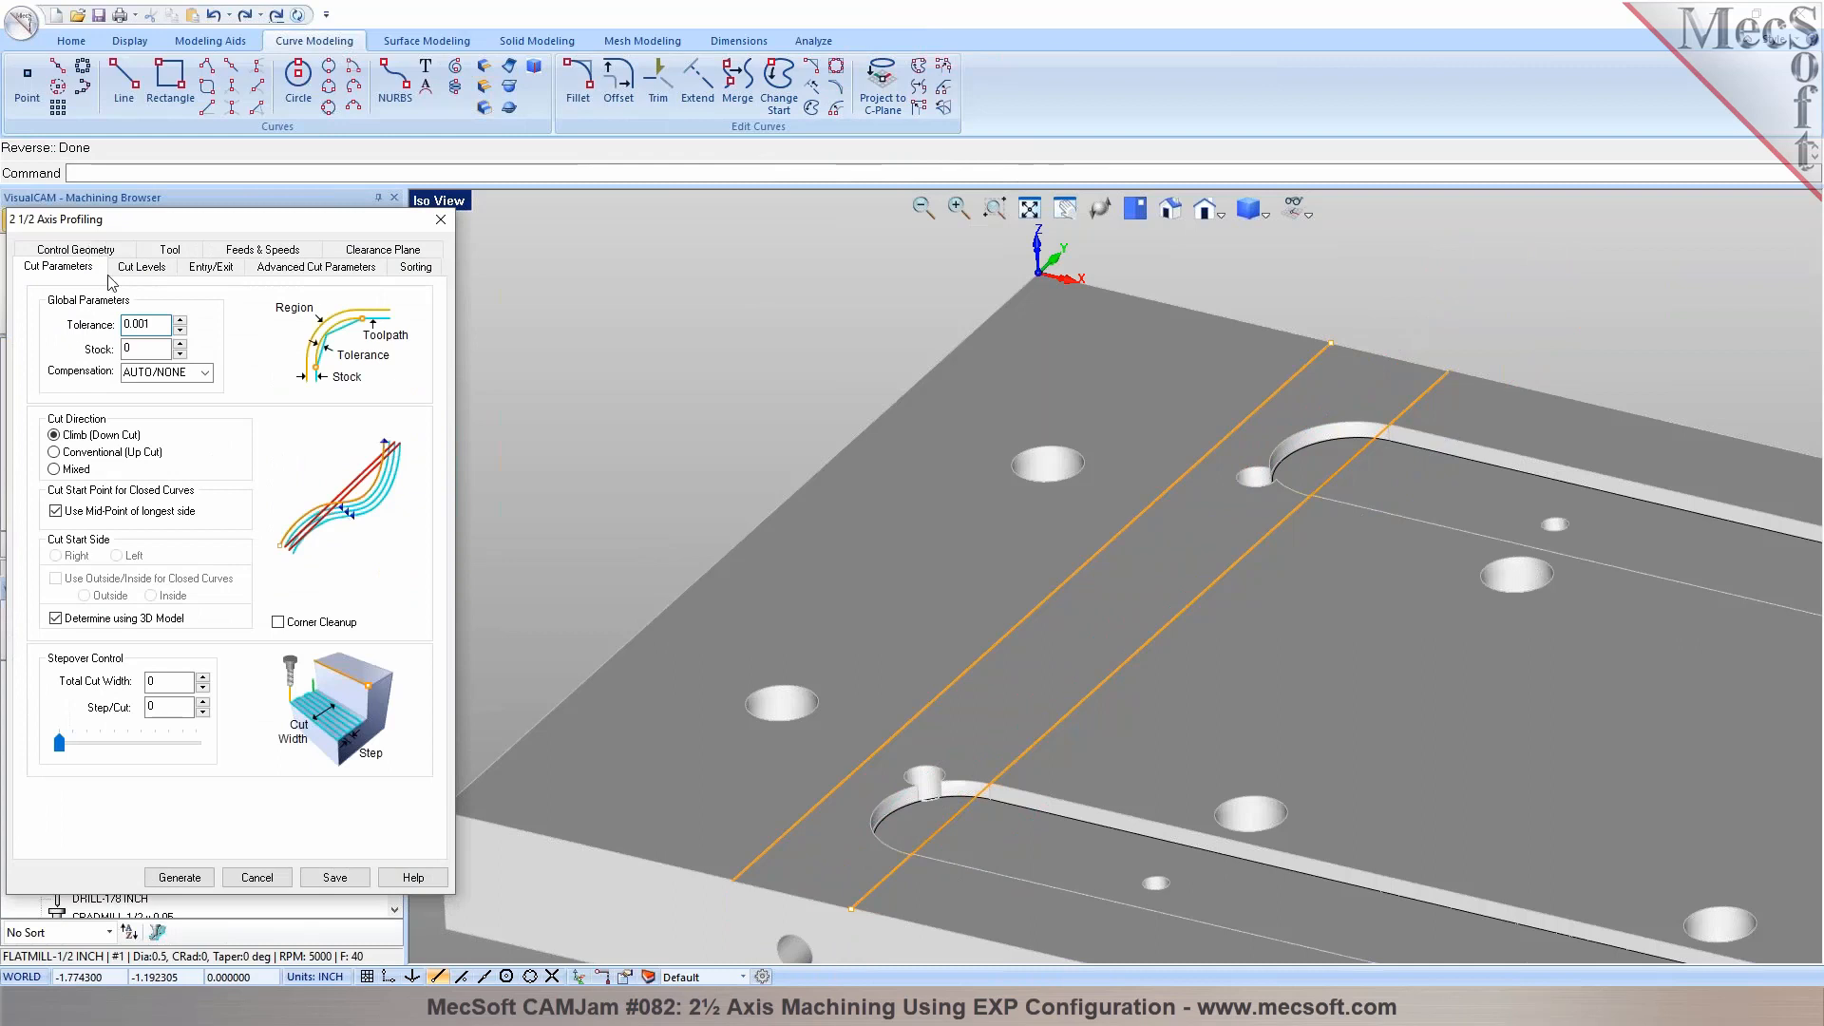
click(55, 511)
click(61, 620)
click(167, 876)
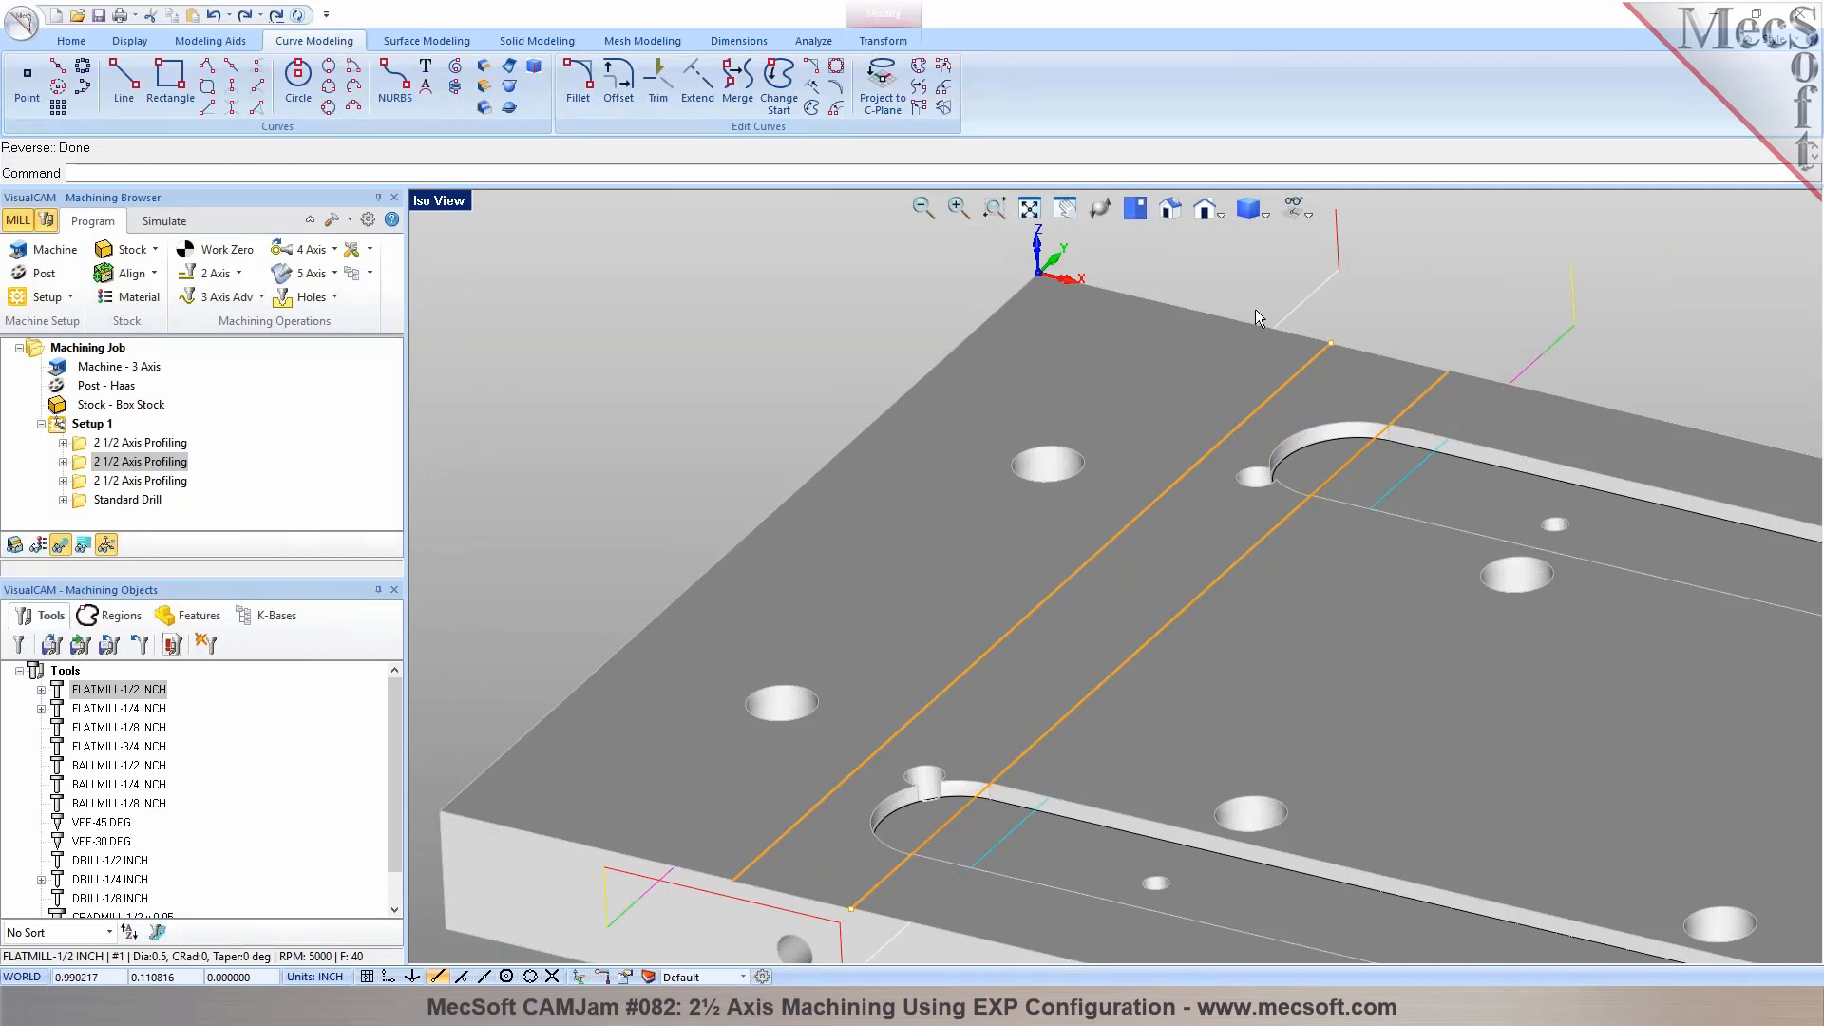
double_click(78, 464)
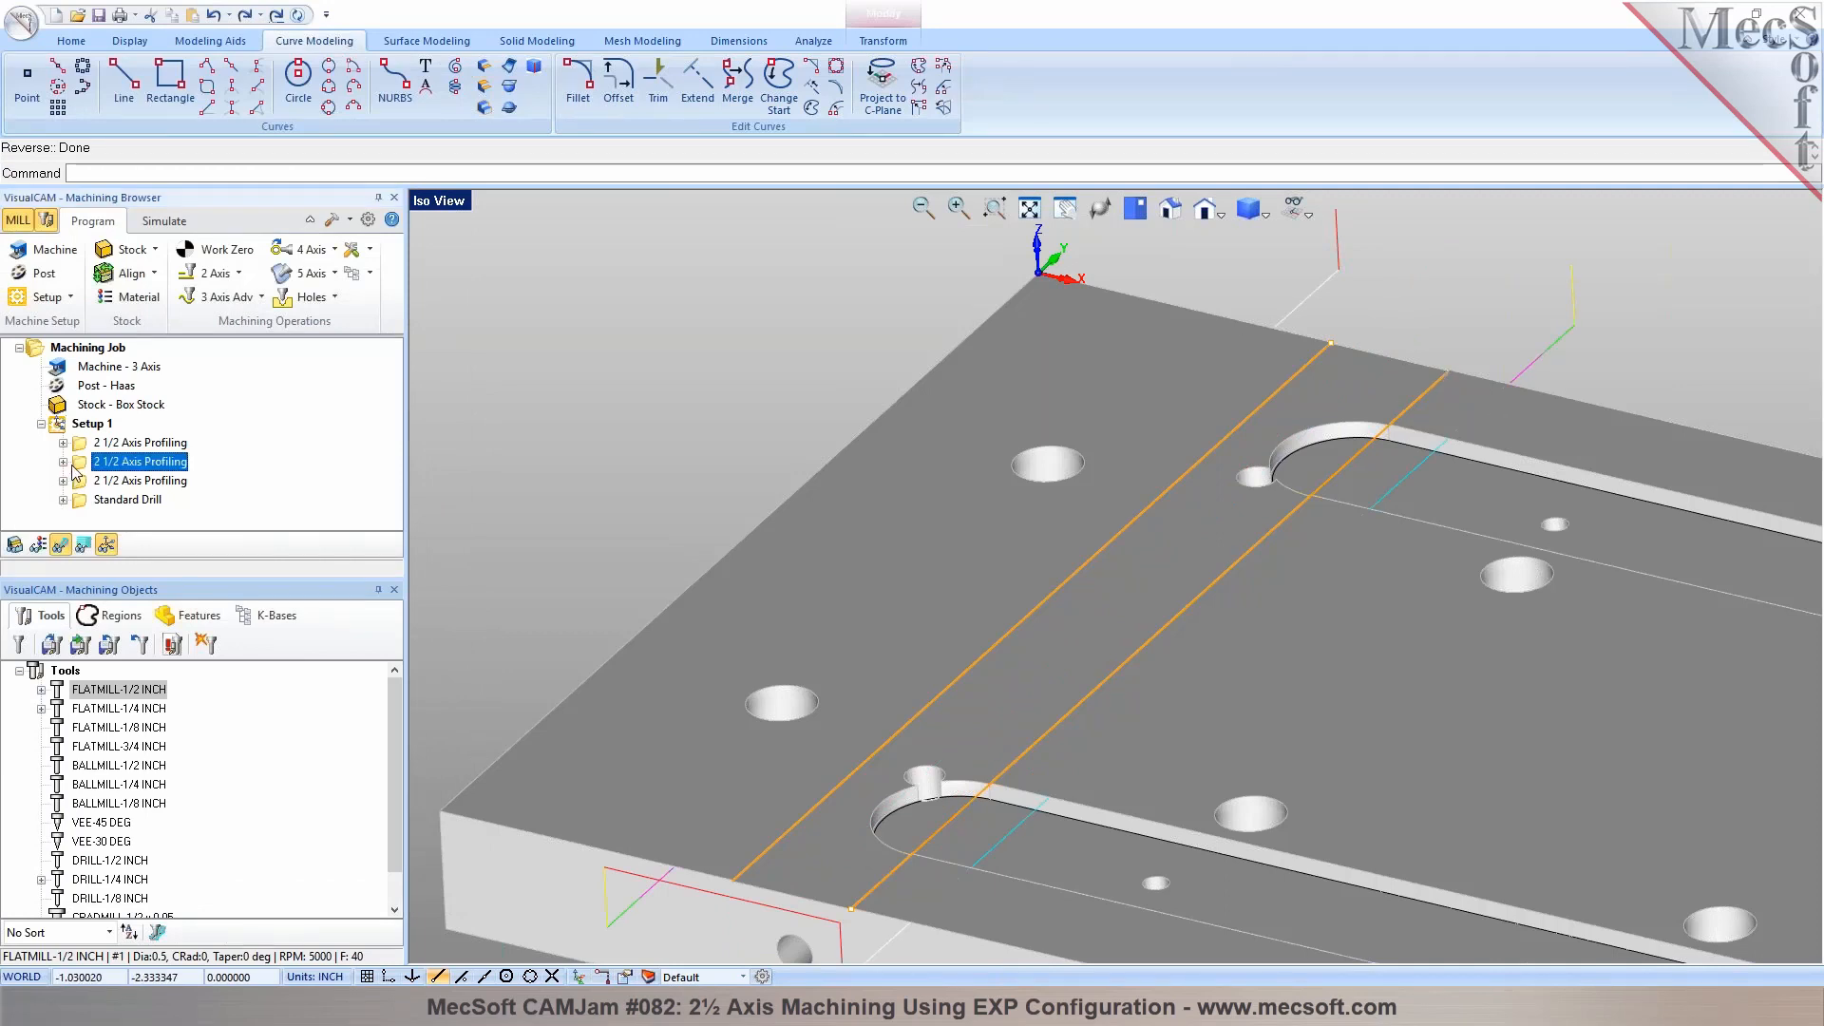
click(195, 878)
Simulate the material removal of the channel profiling operation
click(165, 220)
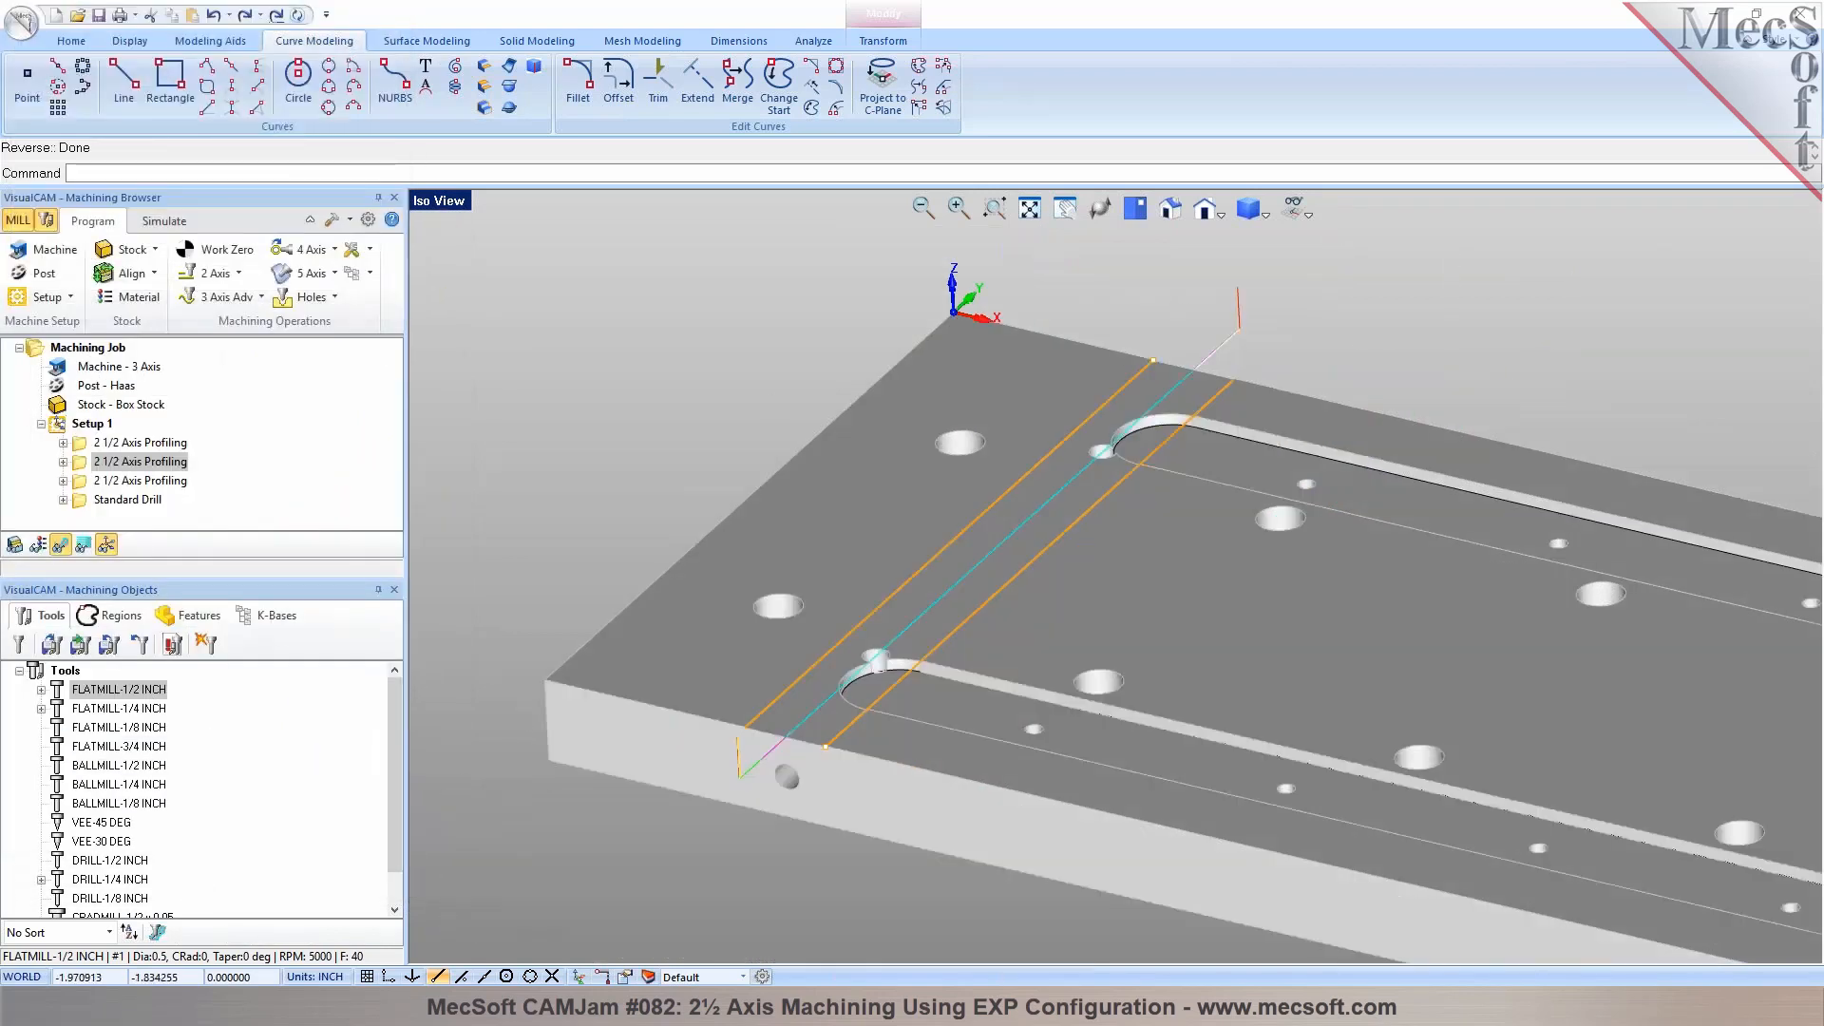
click(155, 251)
click(157, 273)
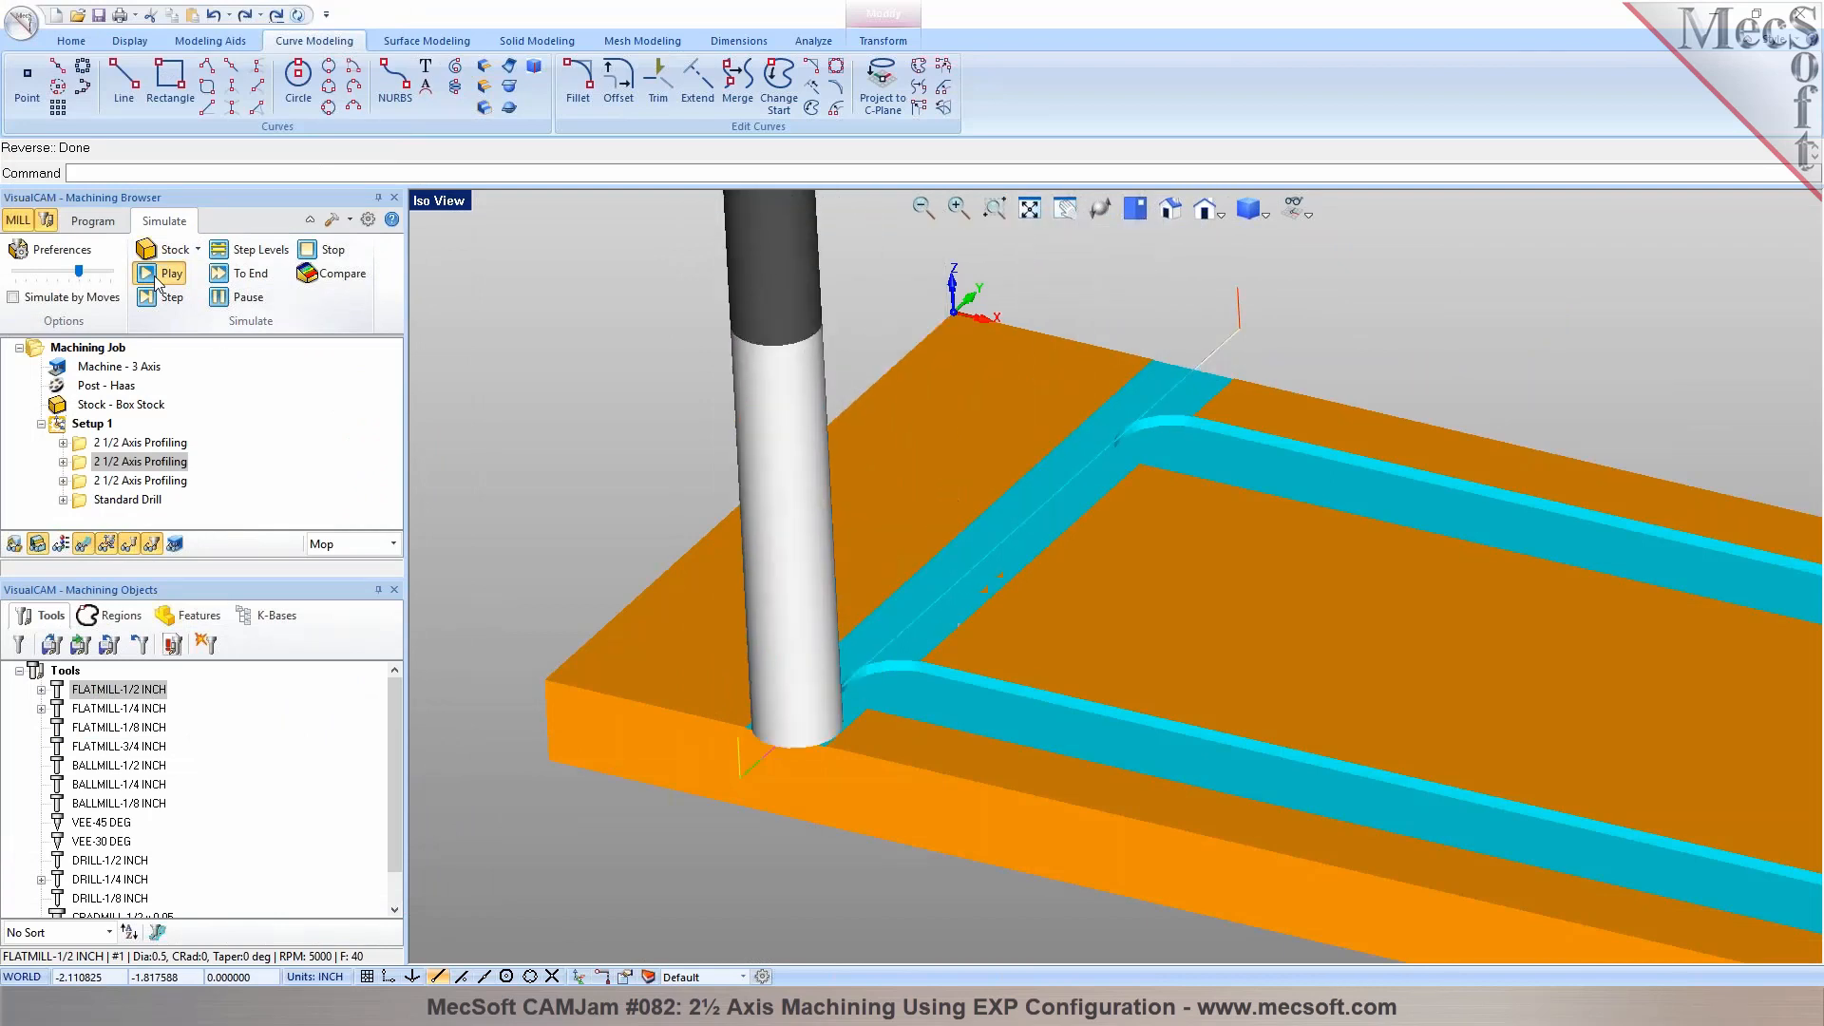
click(93, 220)
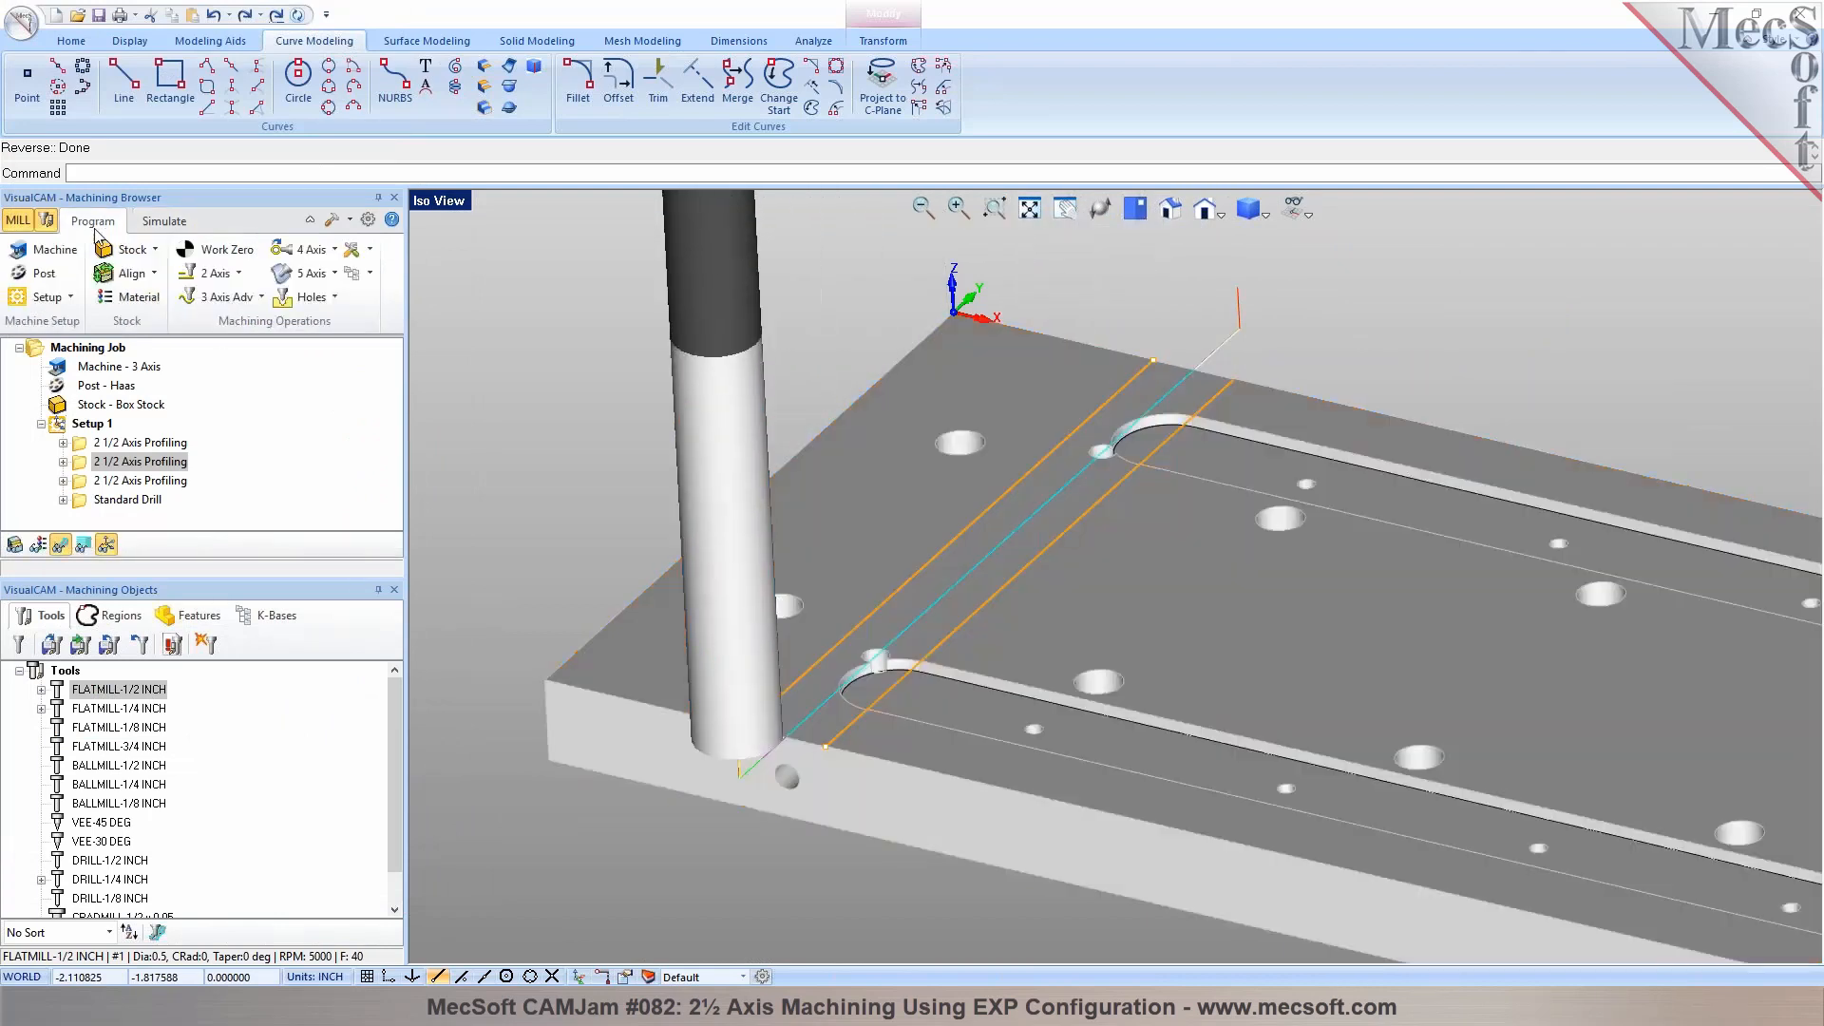
click(163, 220)
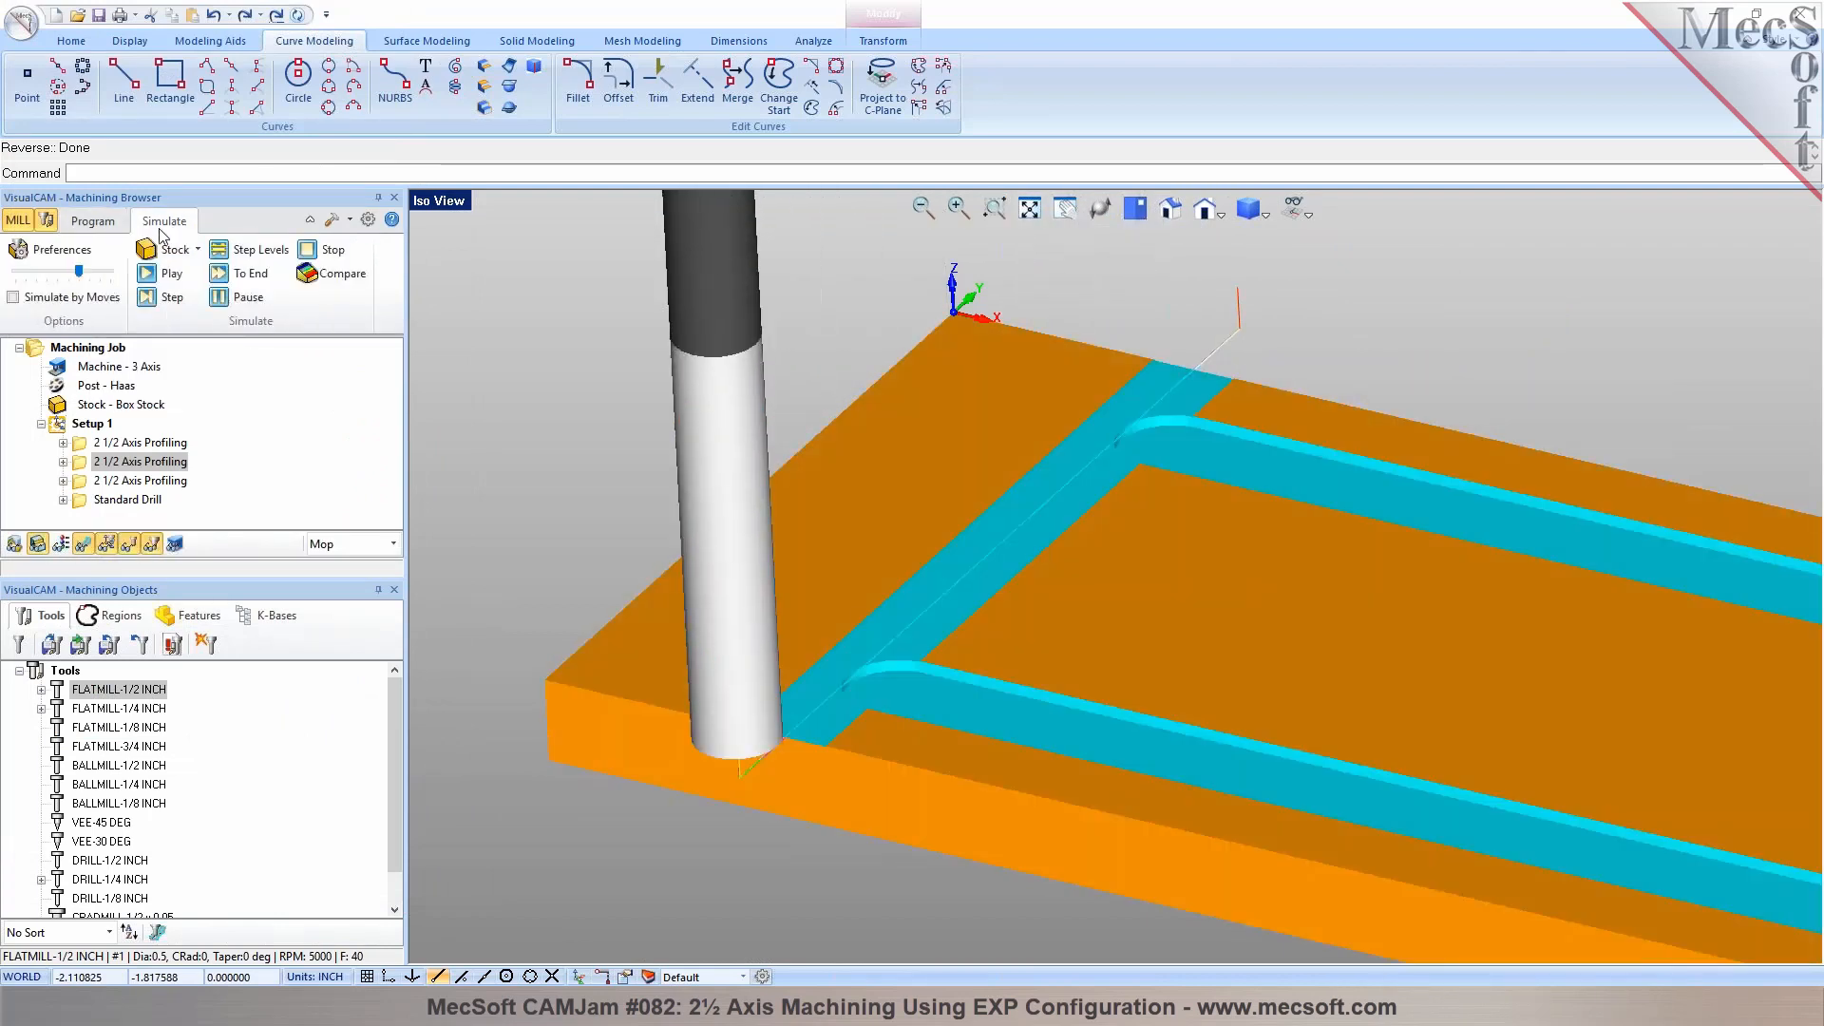
click(92, 220)
Simulate the 1/4-inch flat mill slot profiling through to the end, followed by the standard drilling operation
click(133, 481)
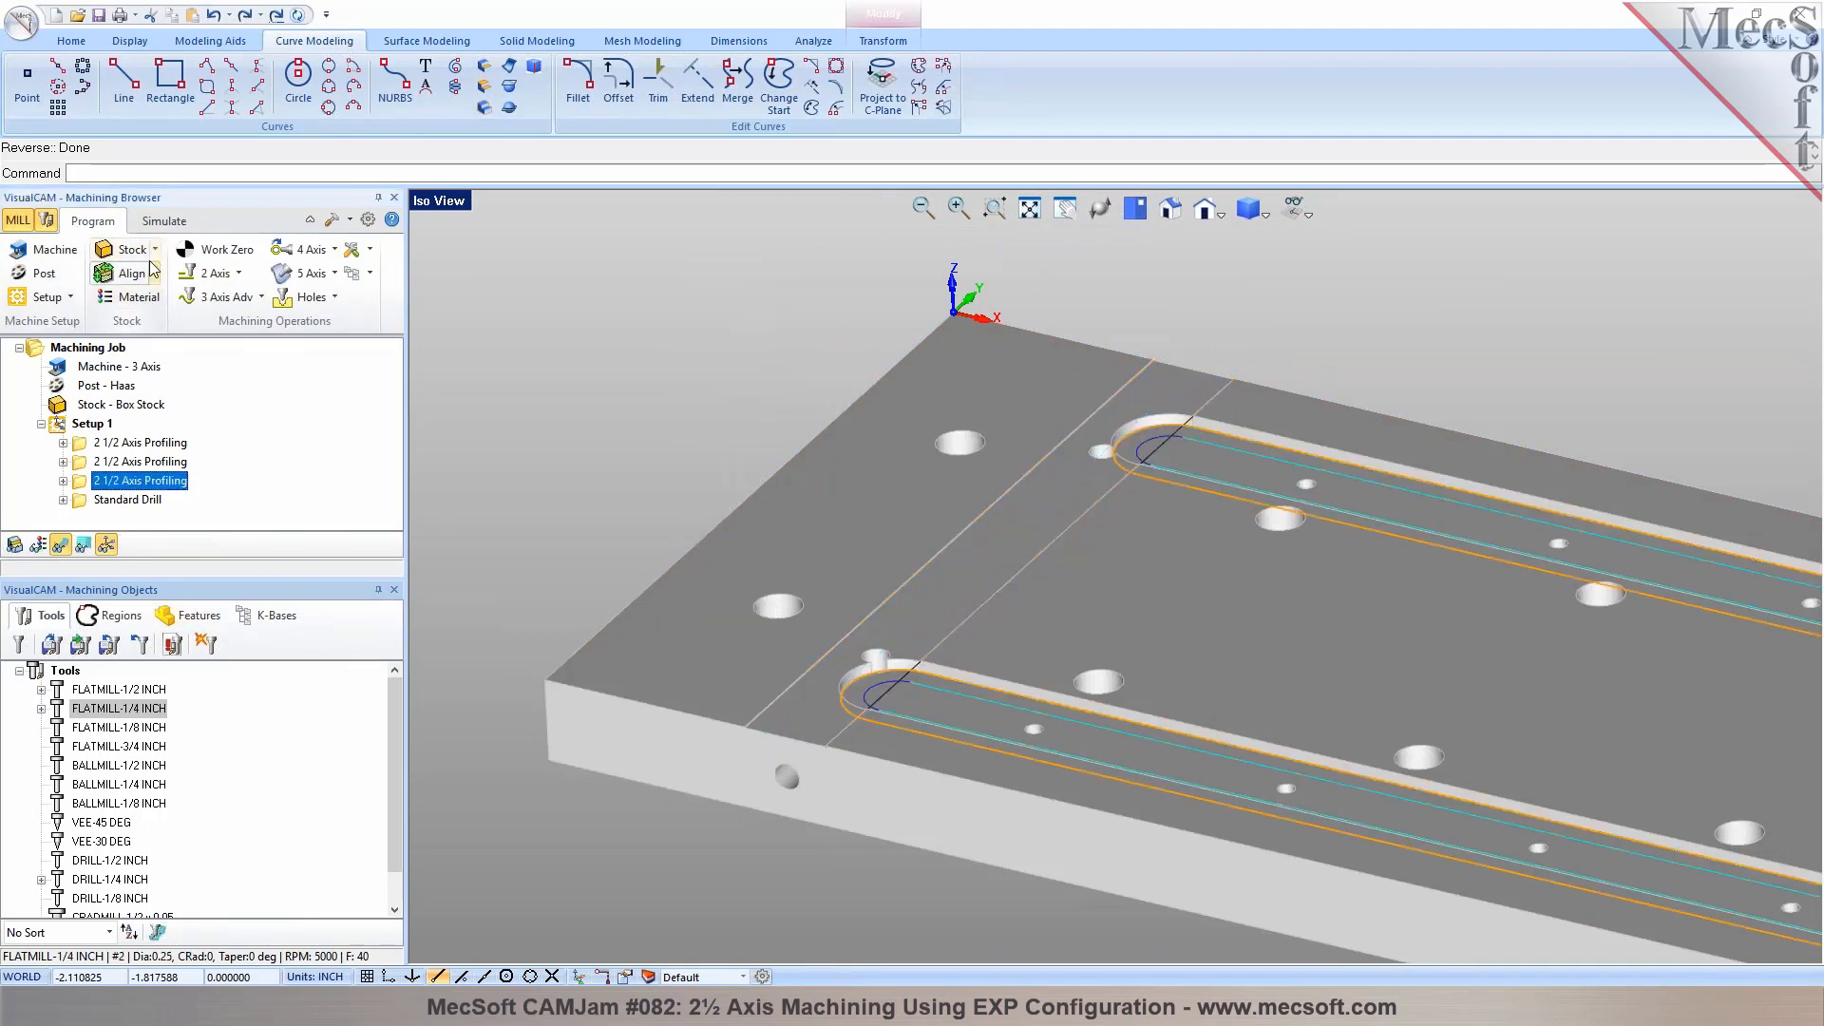
click(164, 221)
click(171, 275)
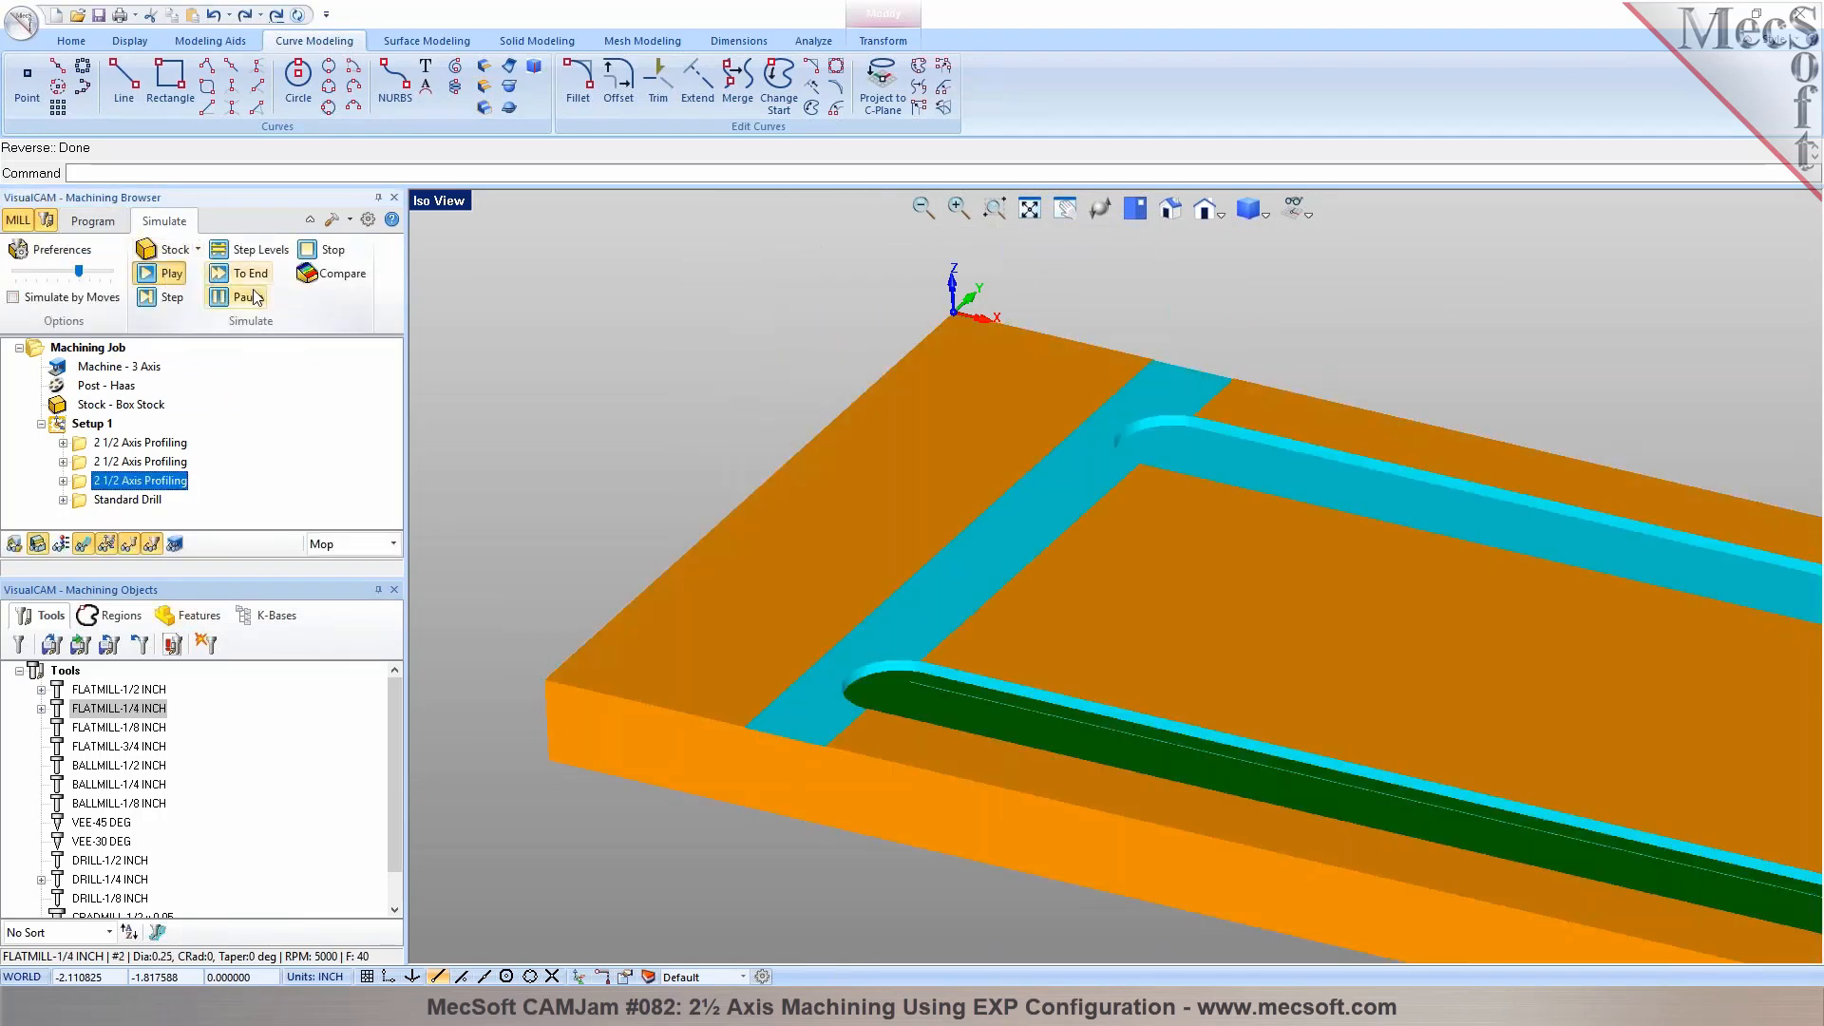
scroll(584, 416, down, 3)
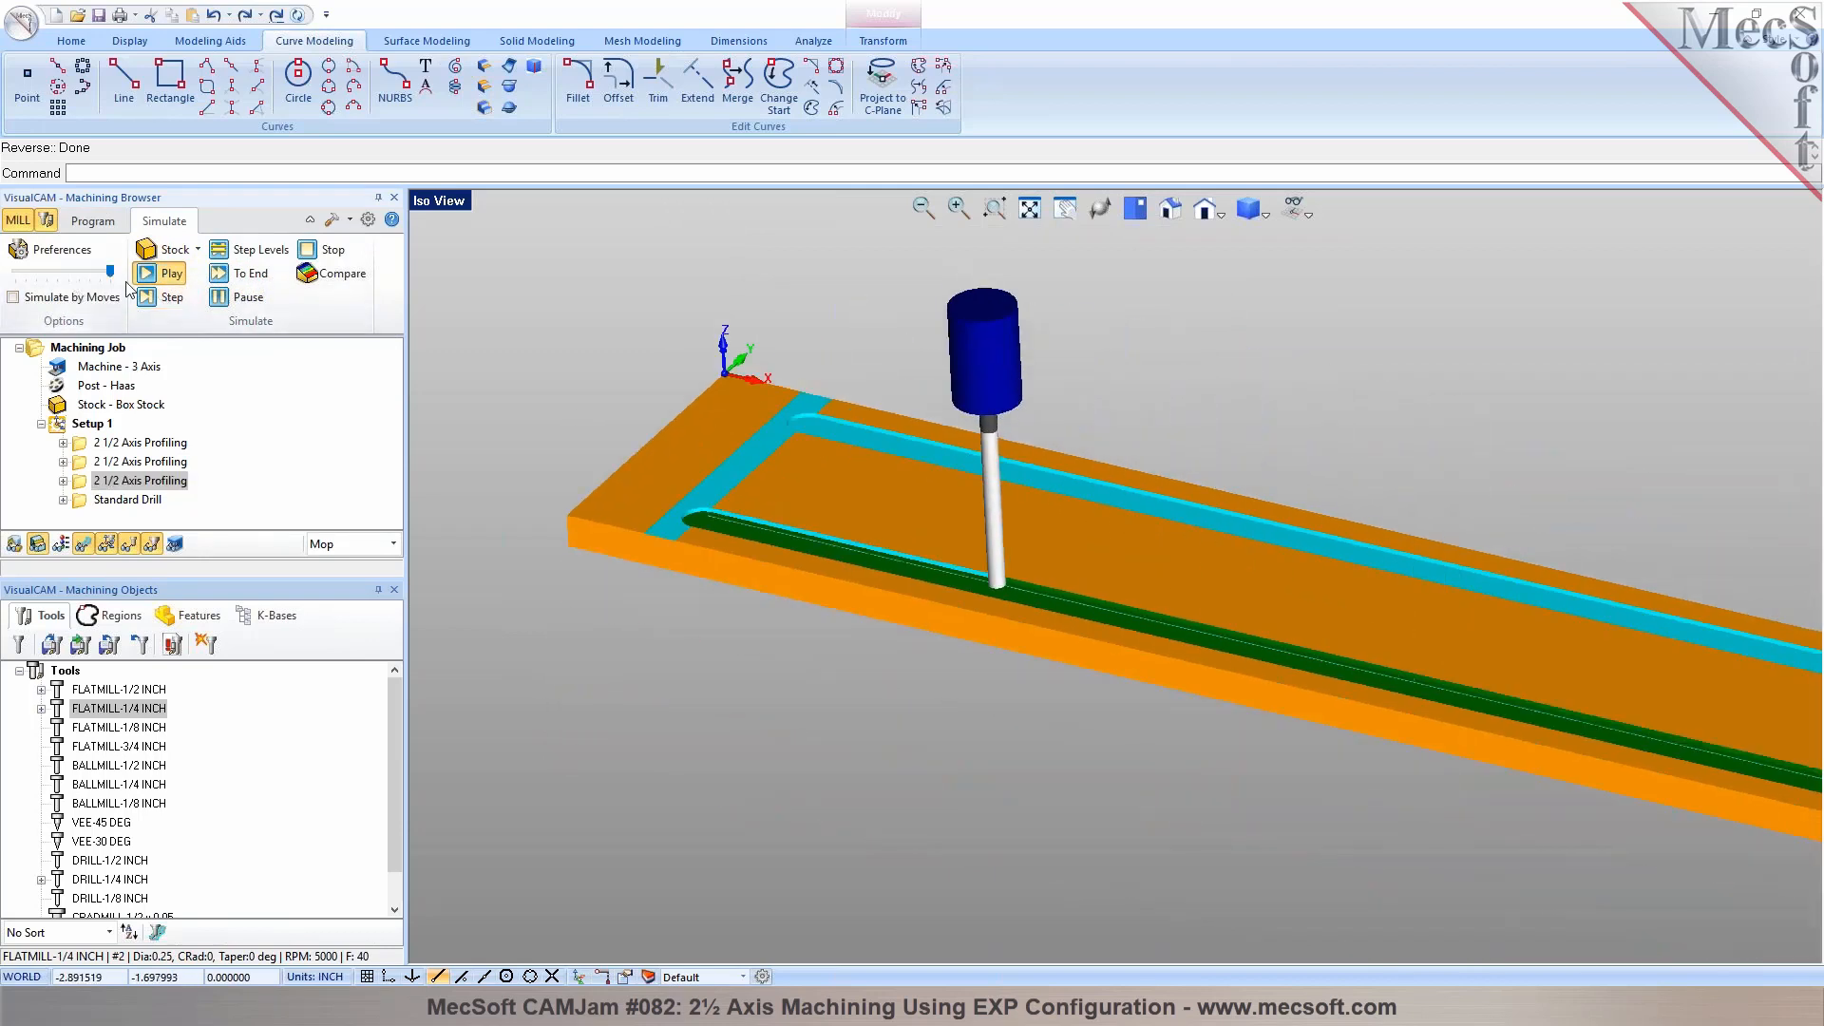
click(240, 274)
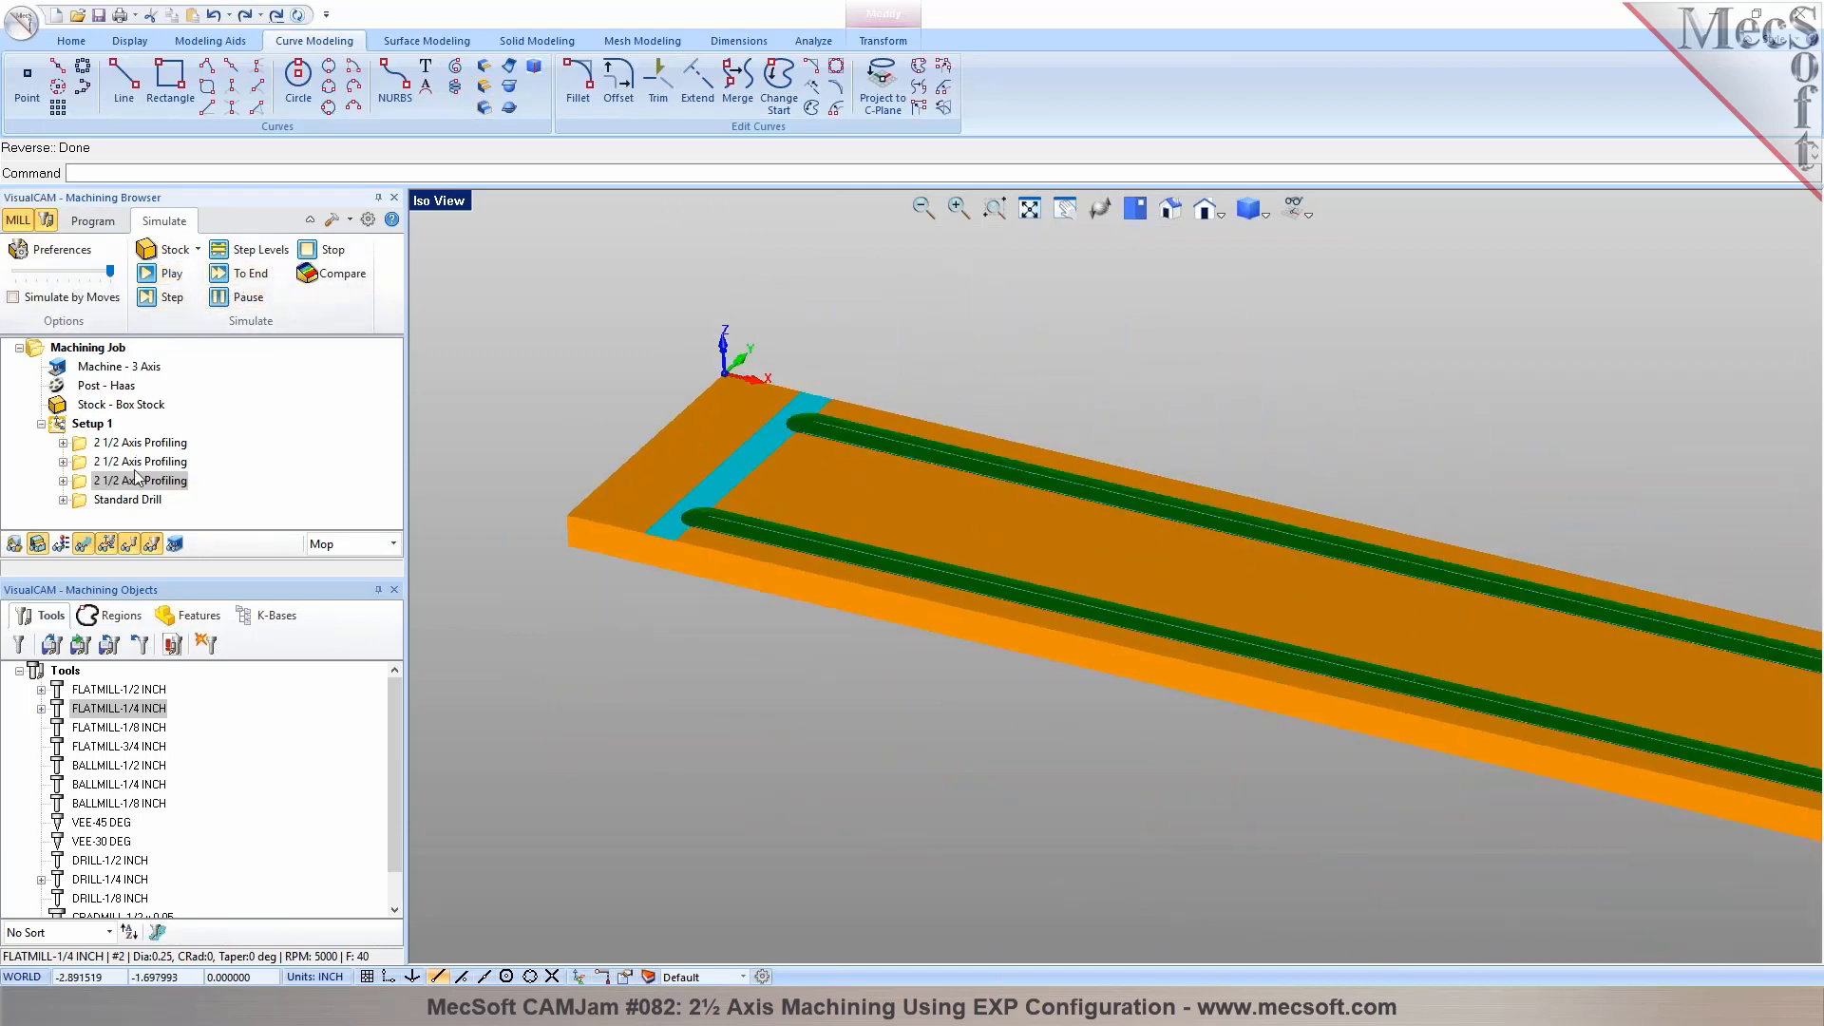
click(128, 499)
click(162, 273)
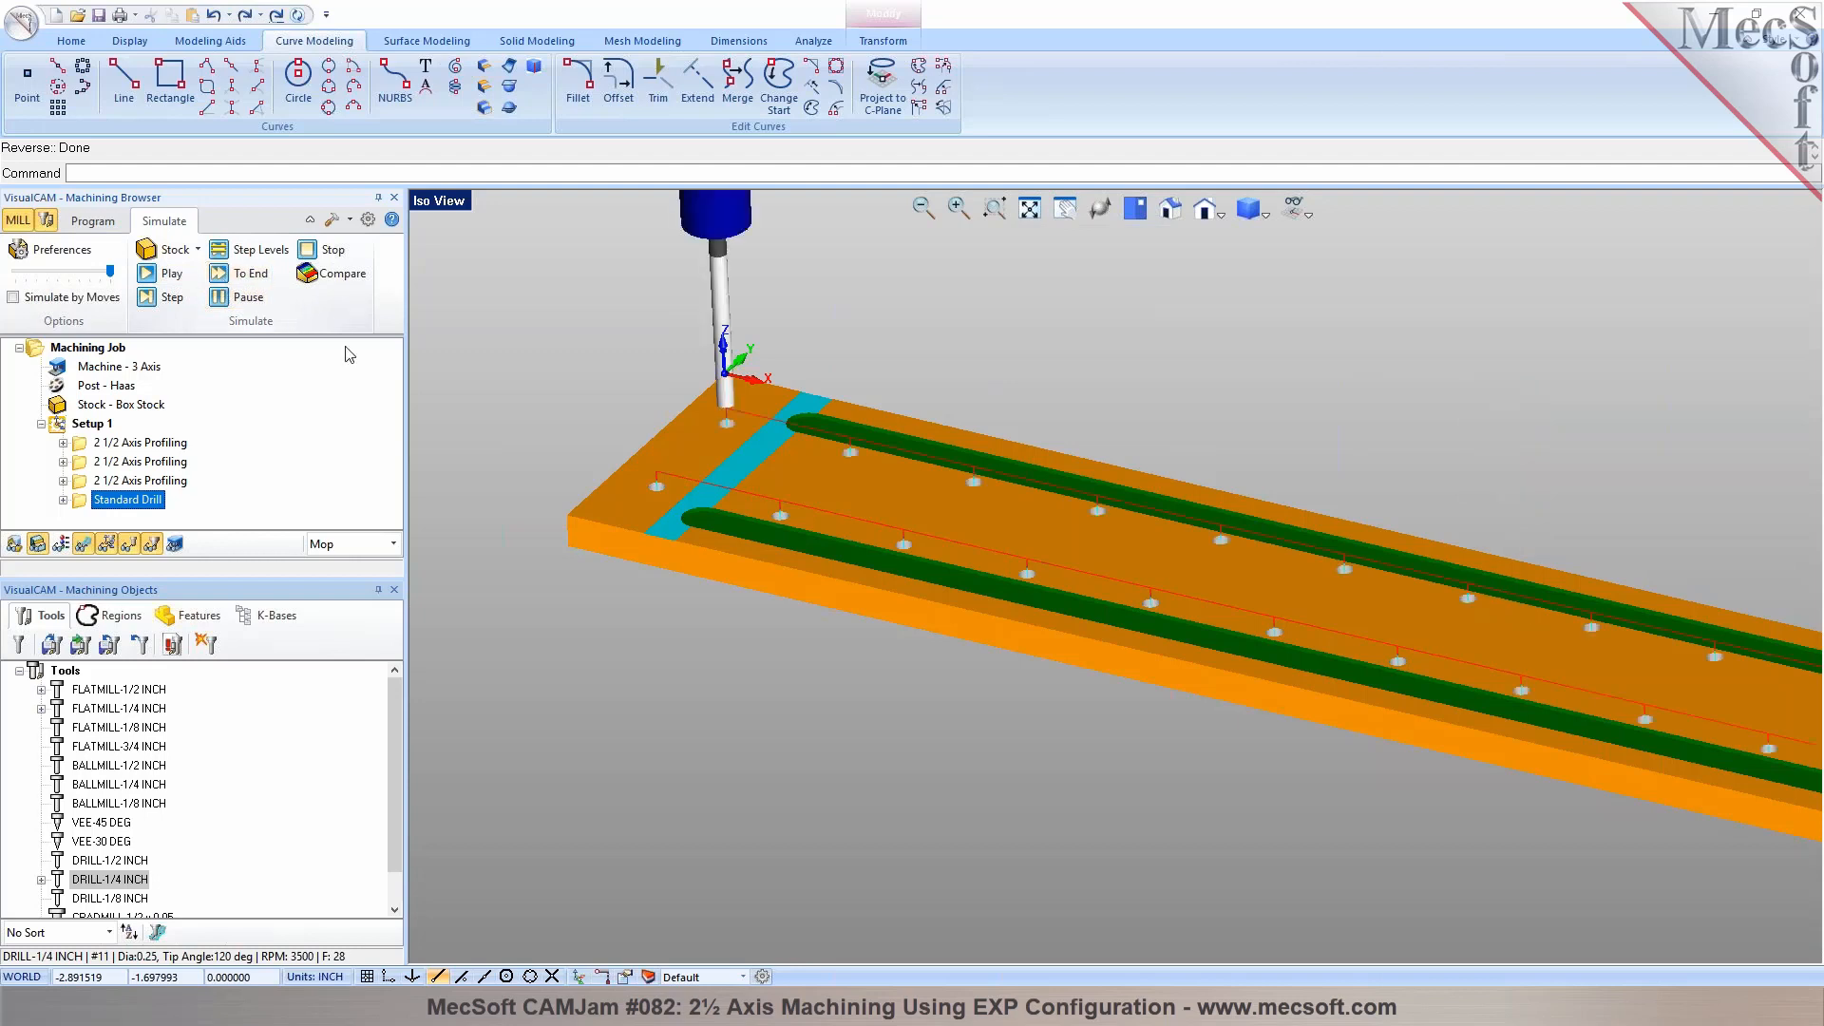
Start a drilling operation on Hole Feature 3, the row of small holes in the slot nearest the plate's front edge
click(92, 220)
scroll(782, 583, up, 2)
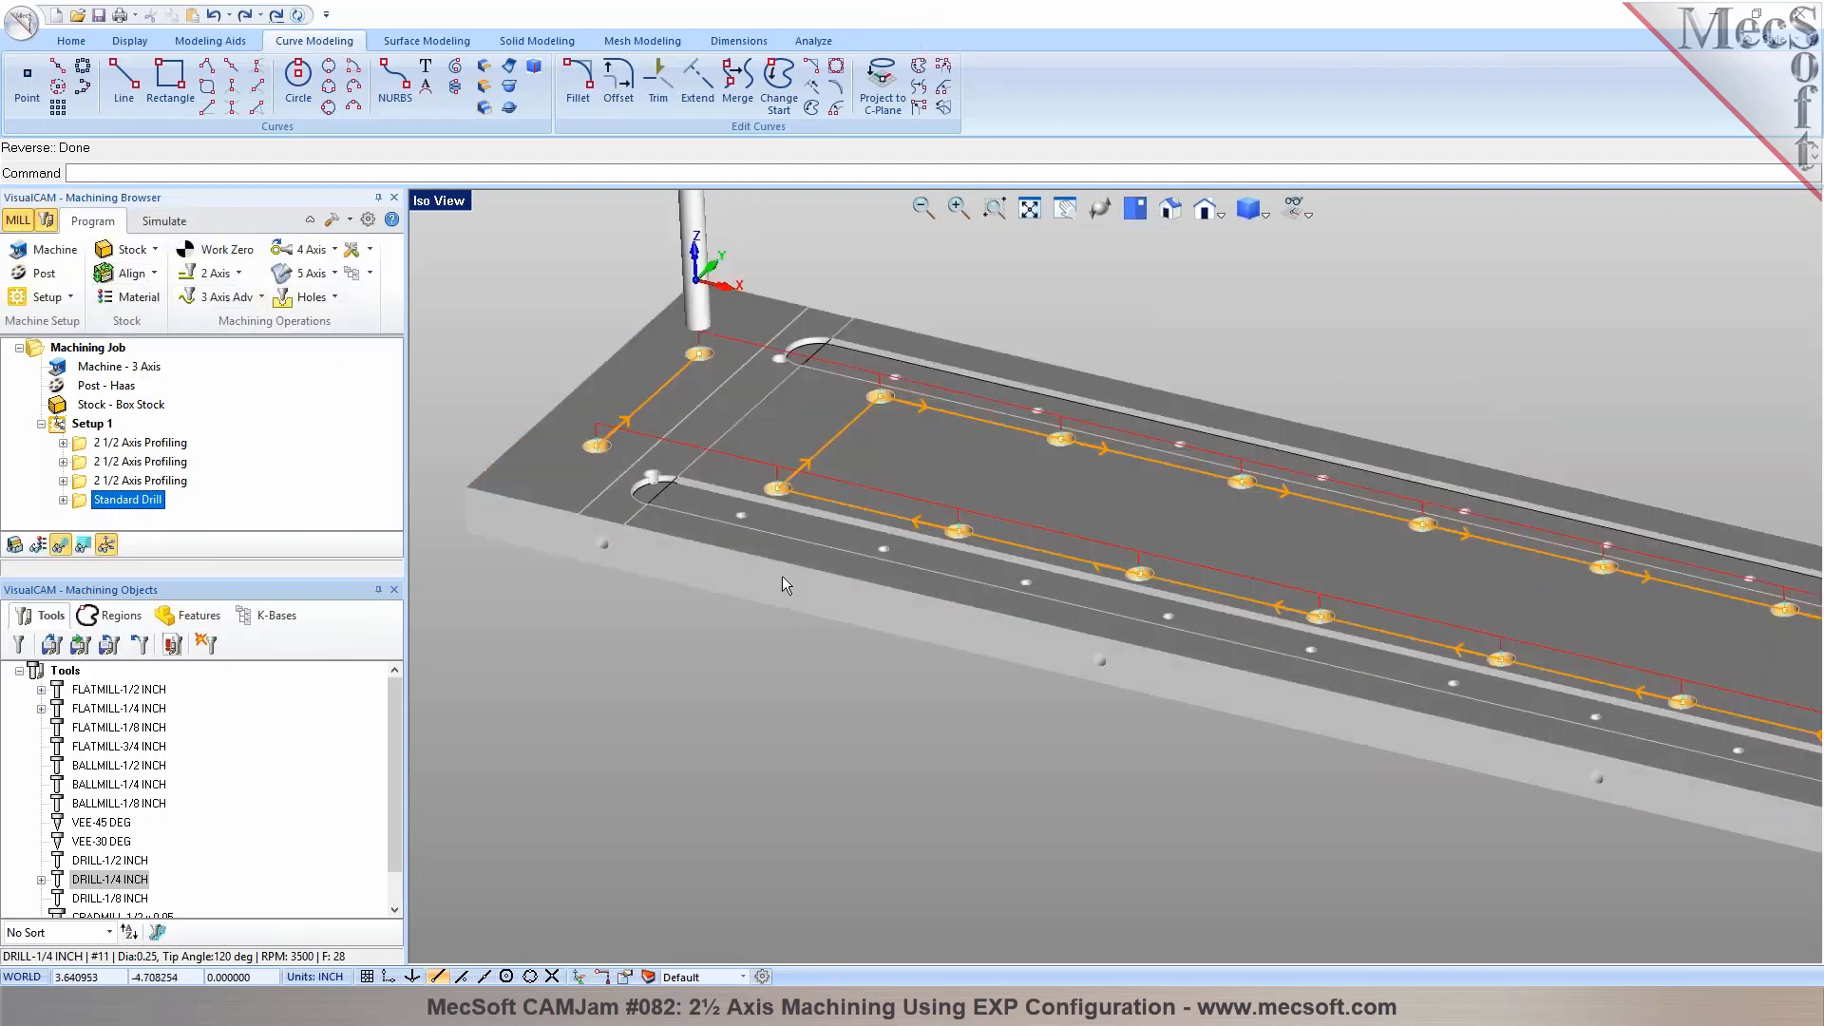
scroll(737, 499, up, 1)
scroll(725, 502, down, 3)
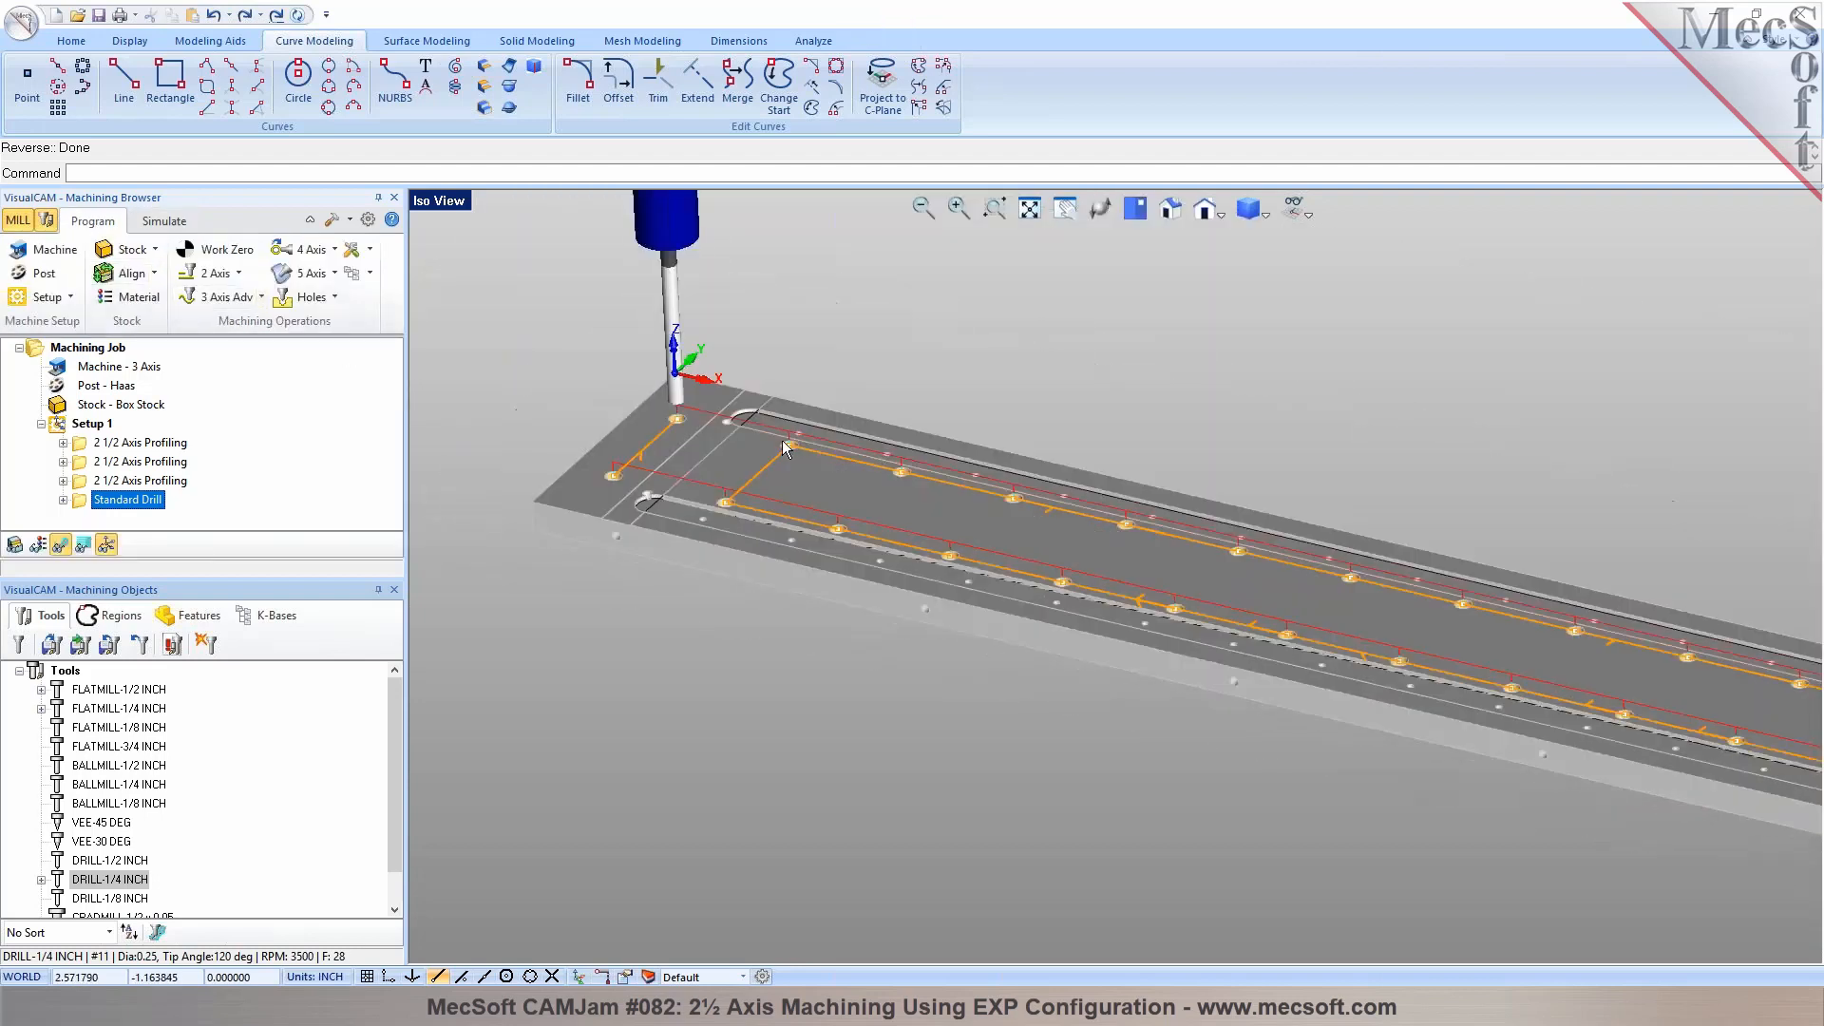
scroll(784, 444, down, 1)
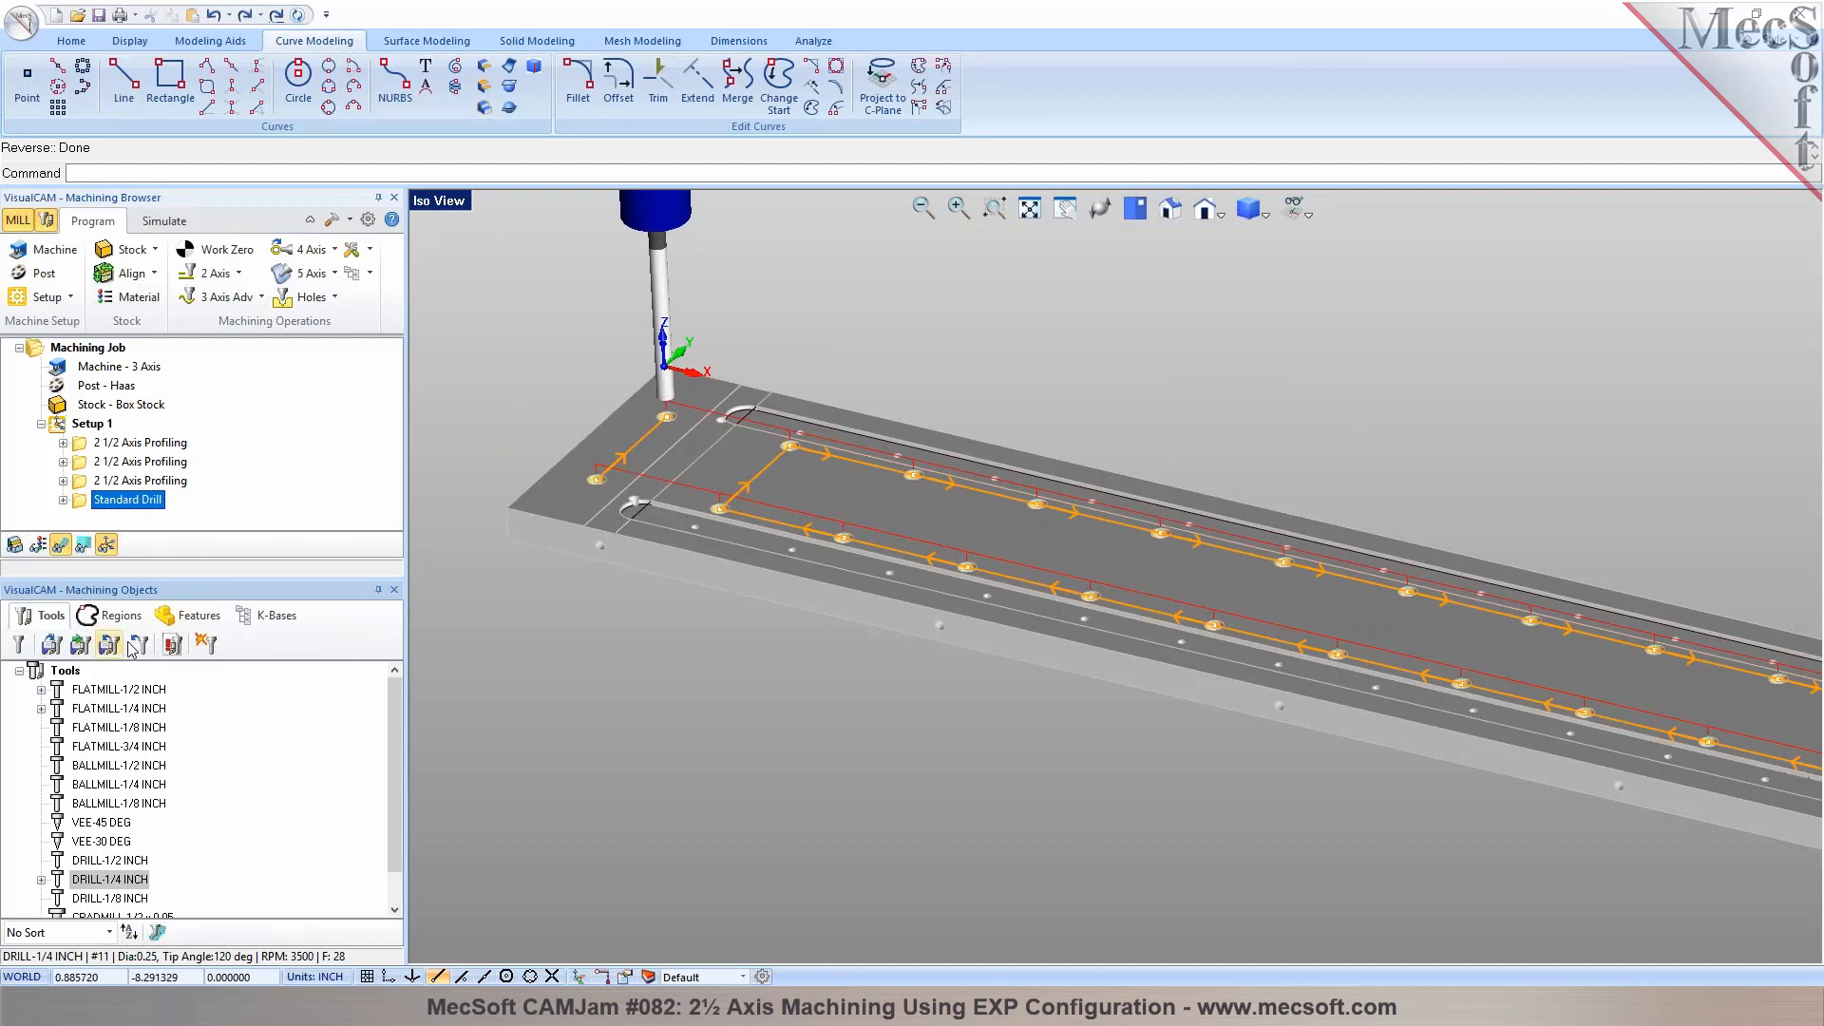
scroll(694, 565, up, 2)
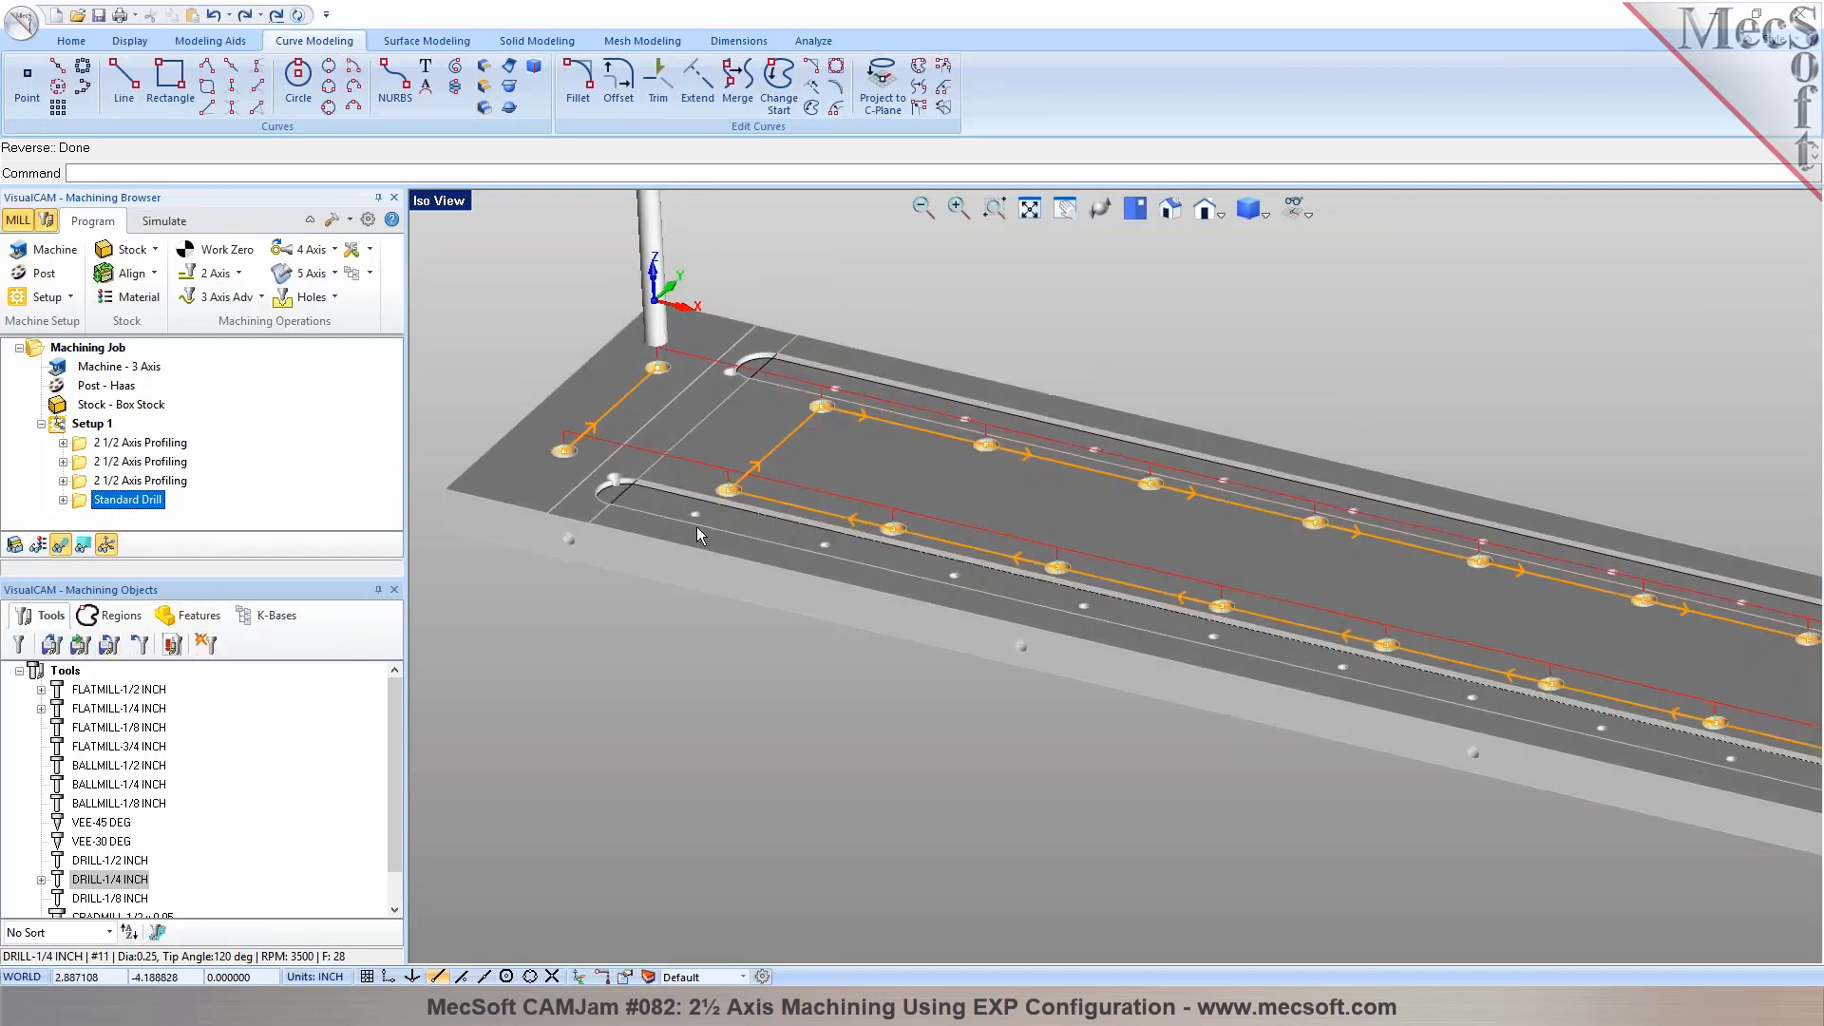
scroll(697, 534, up, 1)
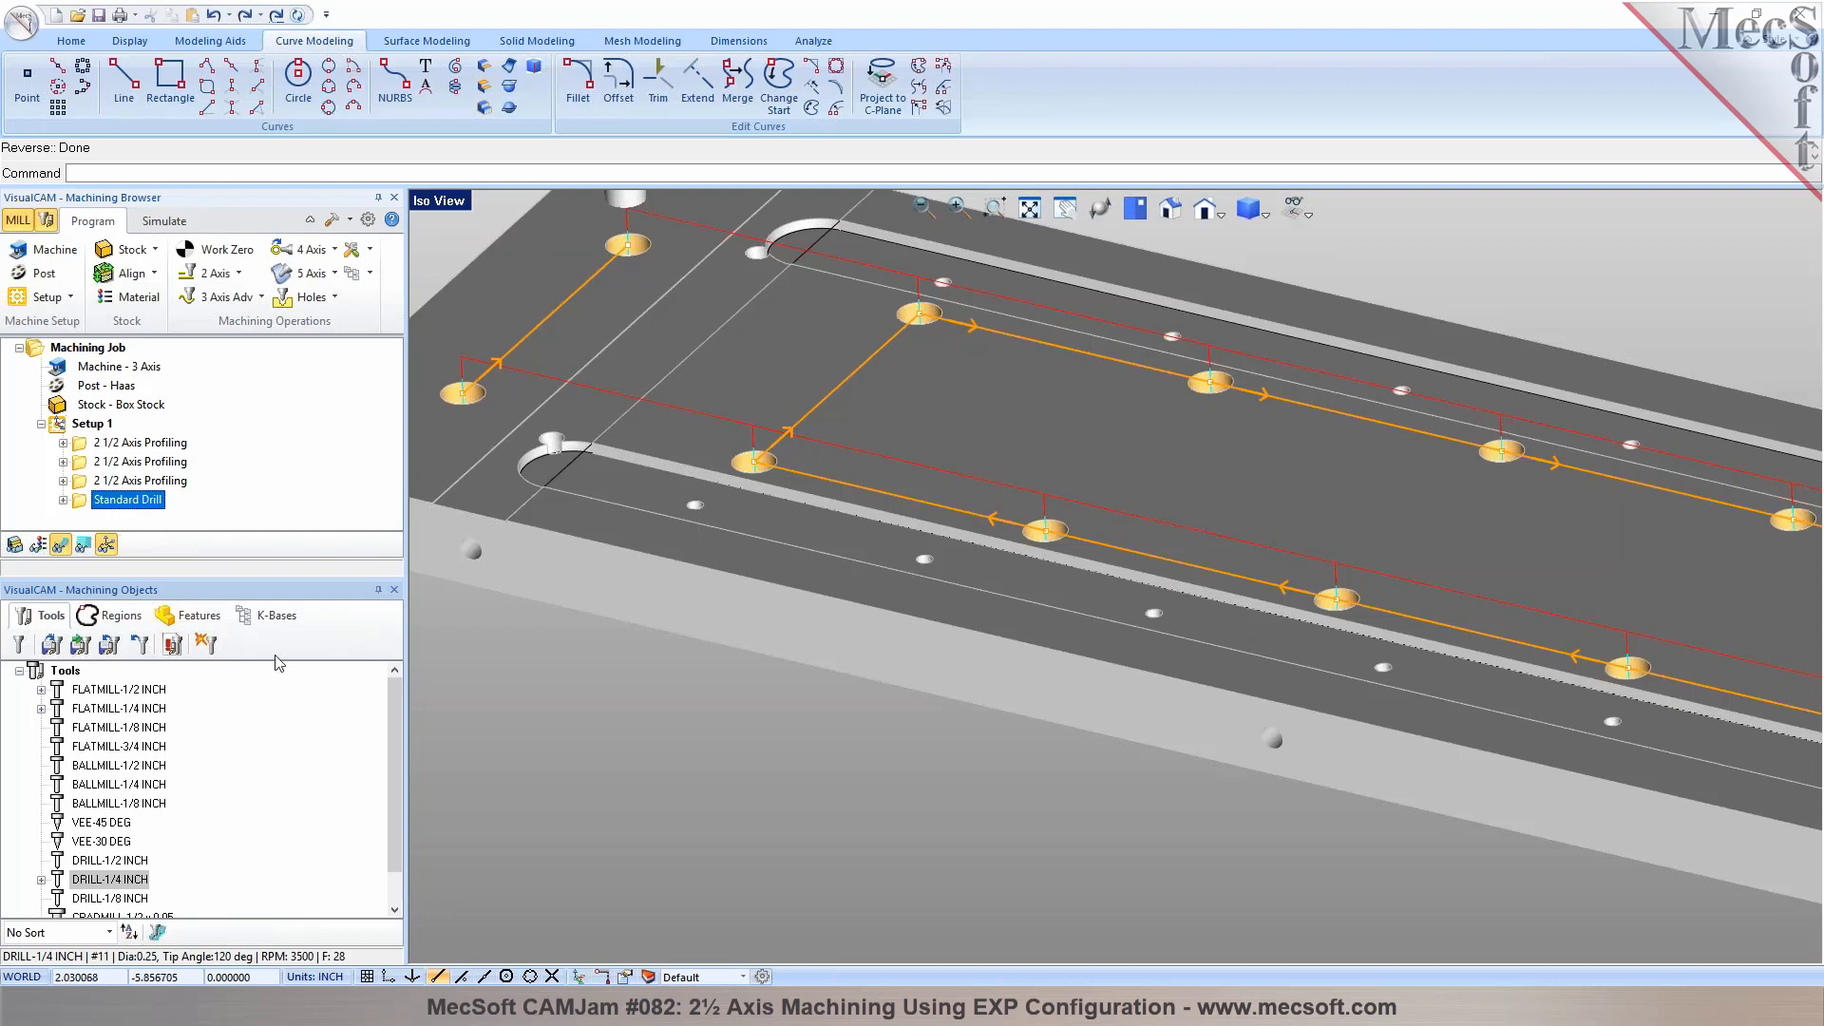
click(190, 614)
click(118, 882)
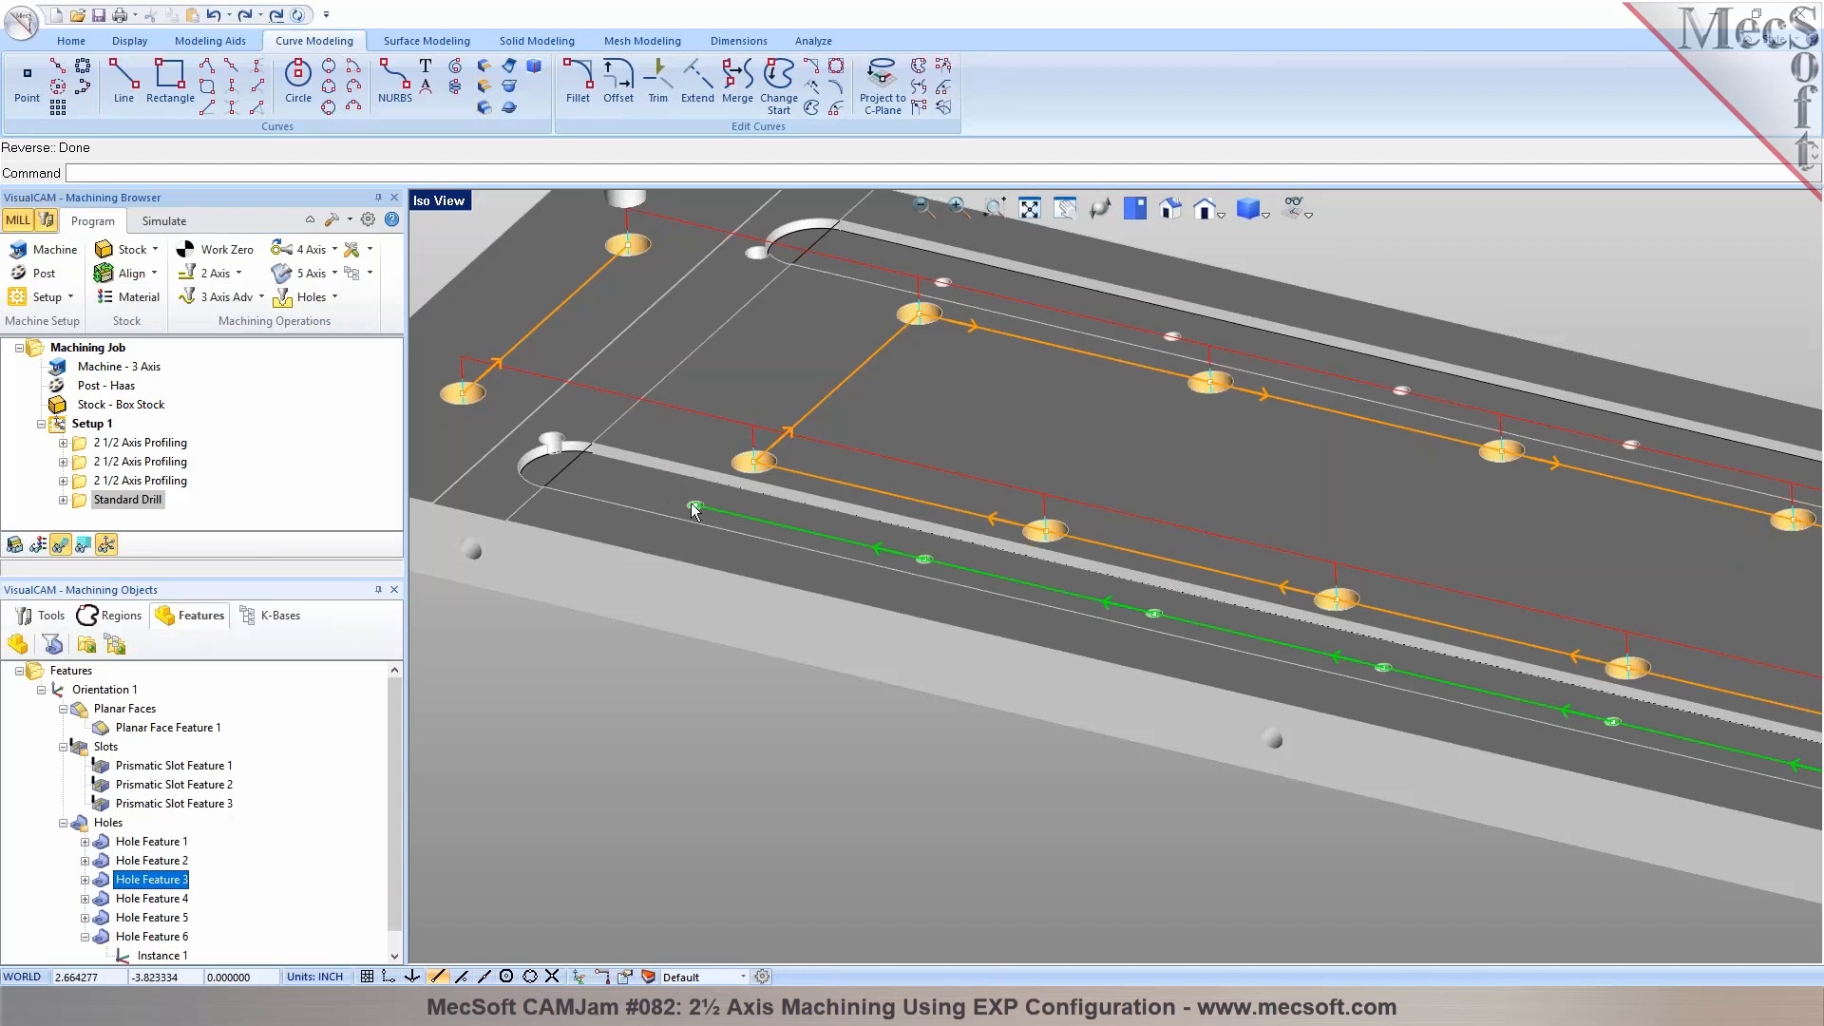
right_click(149, 881)
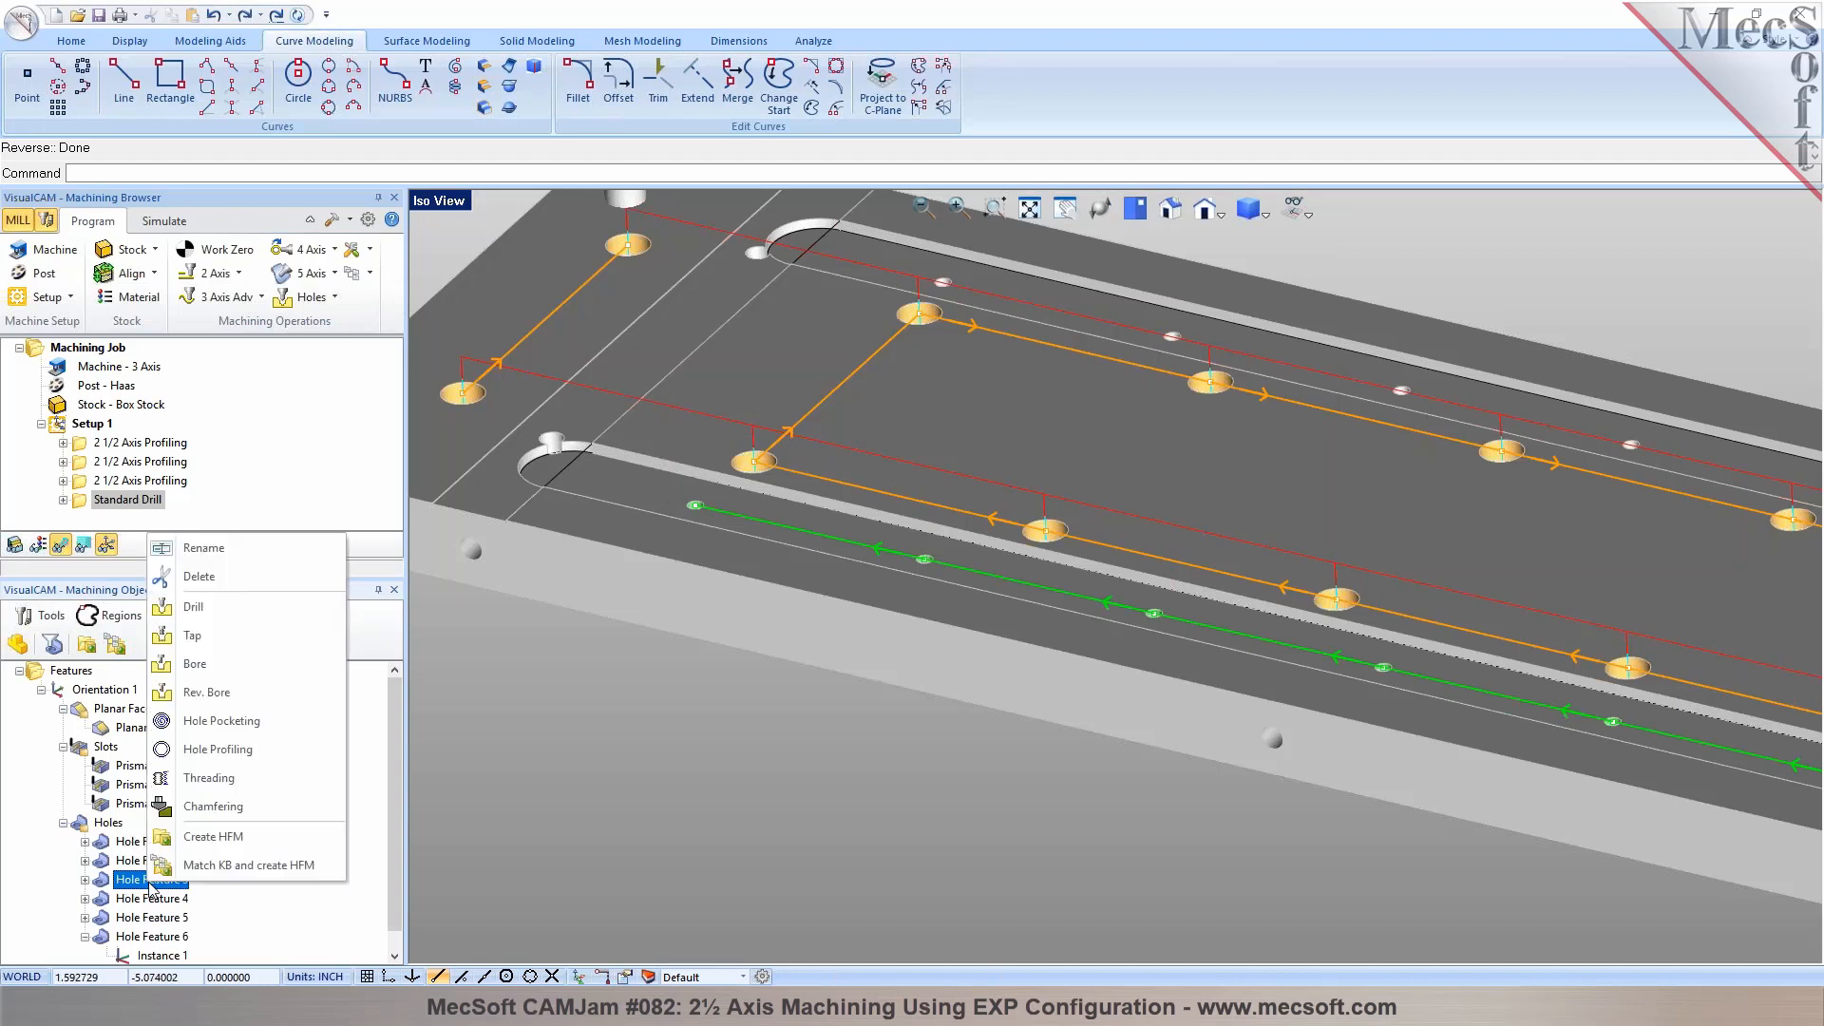
click(211, 622)
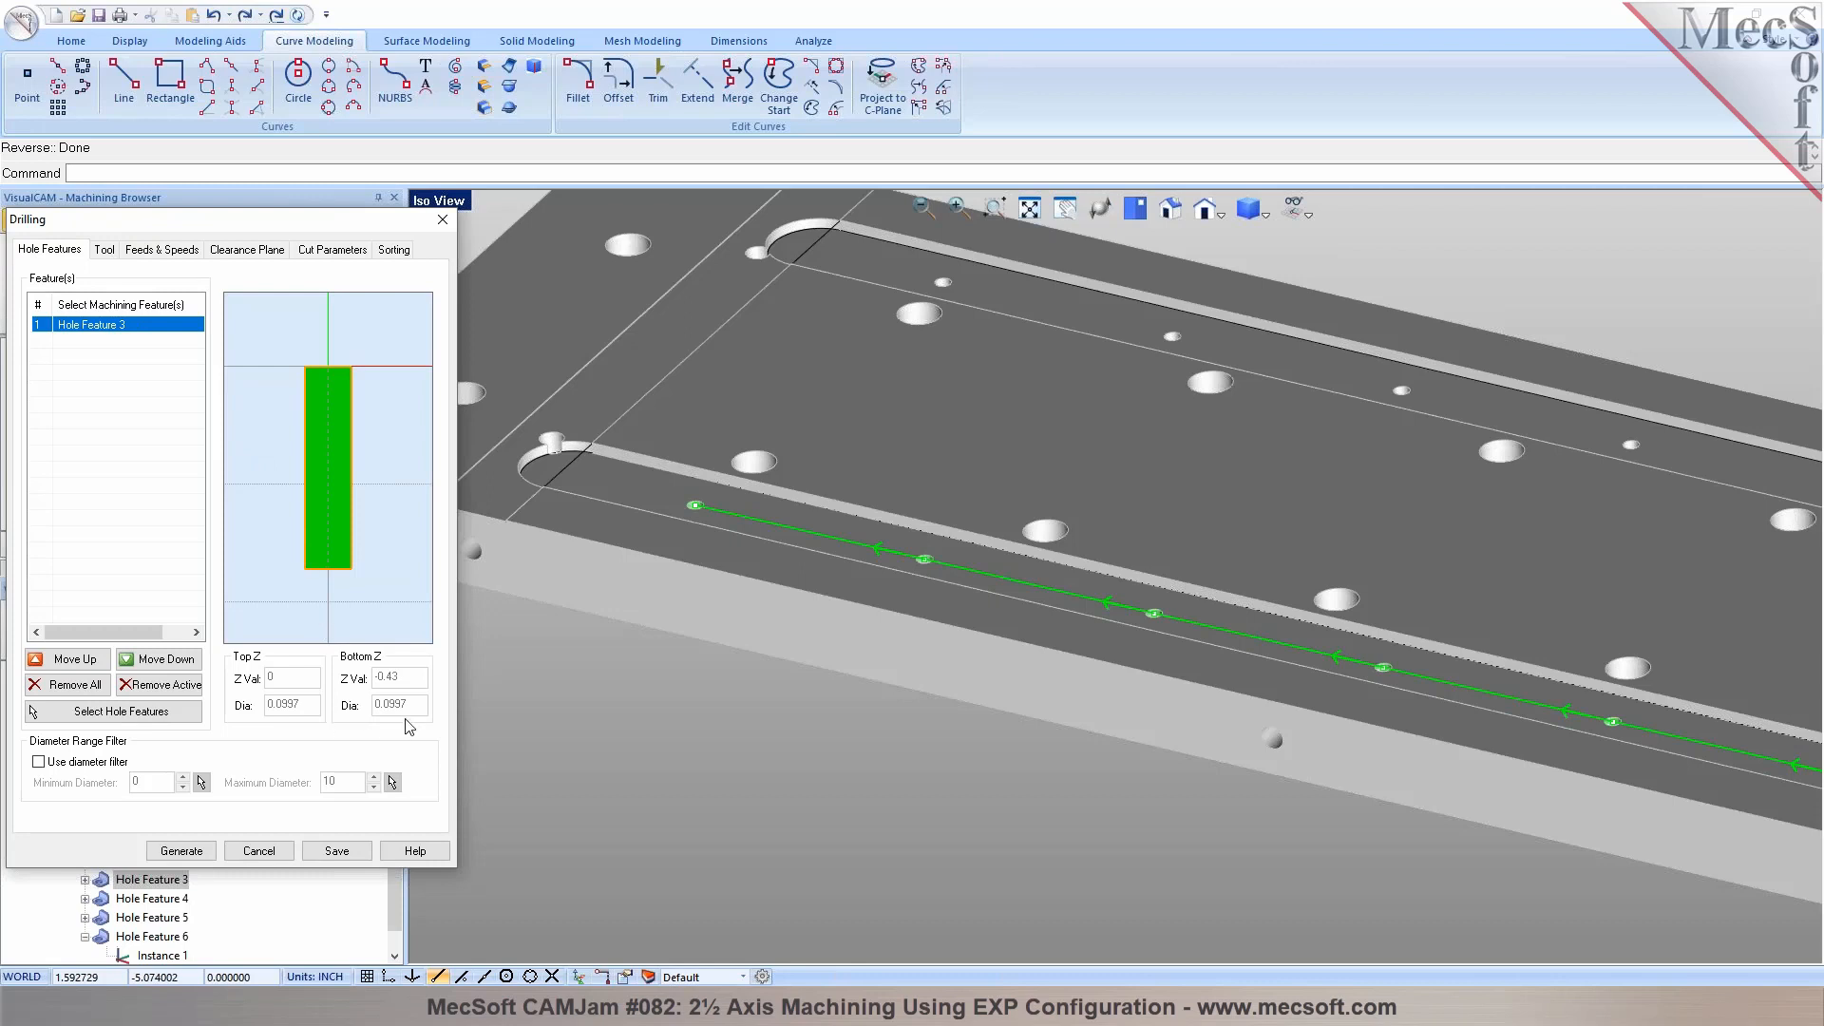
Create a drill tool with diameter 0.097, name it DRILL-0.097, save it as a new tool and use it for the operation
click(103, 250)
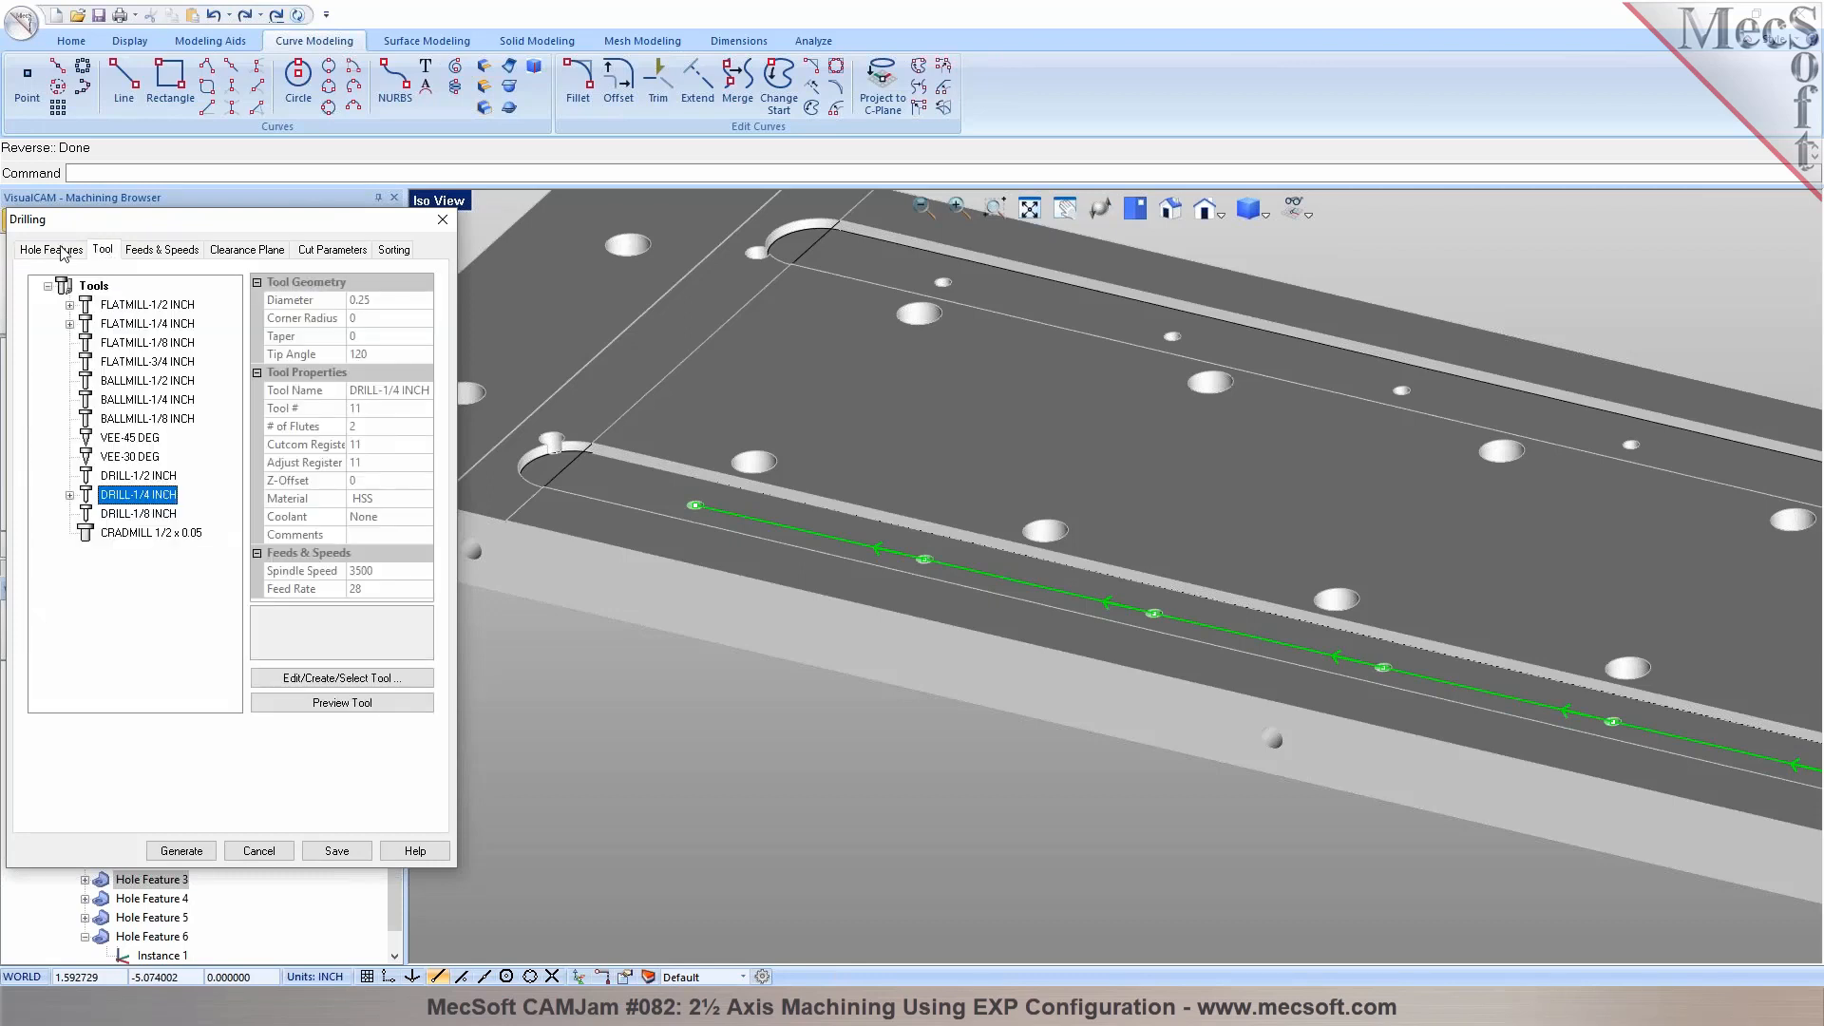
click(290, 678)
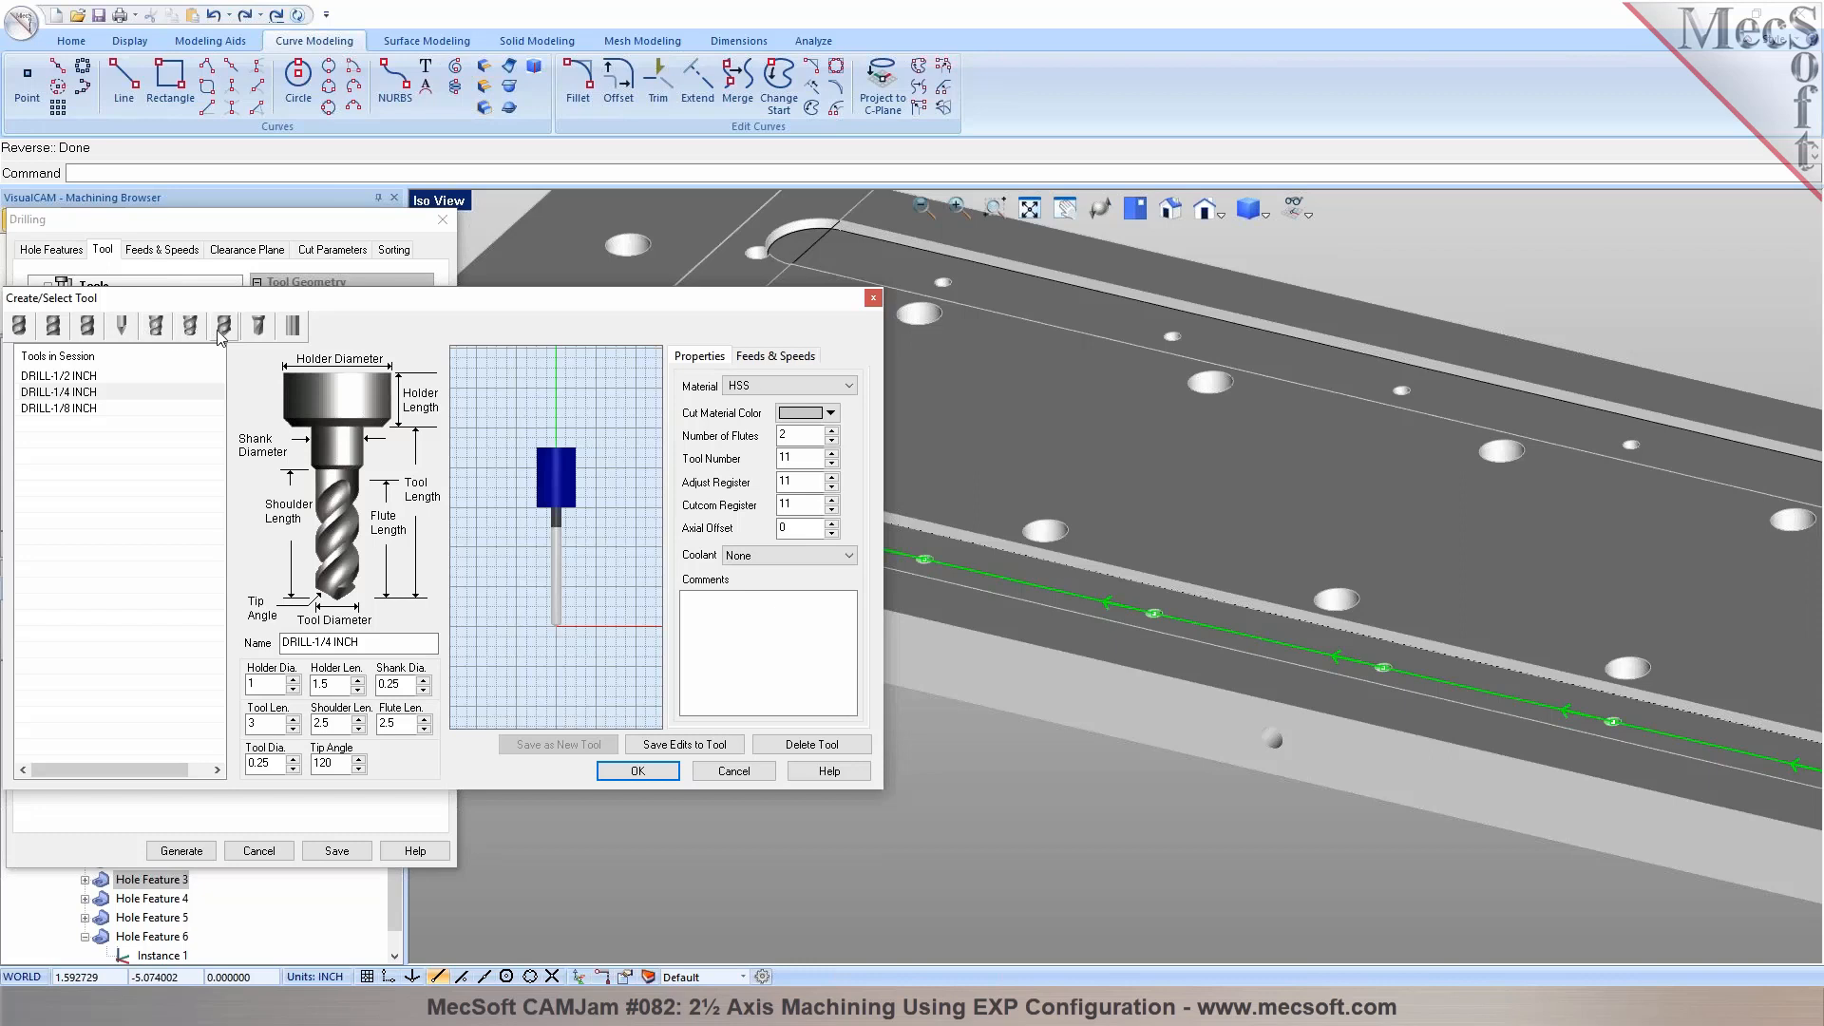
double_click(259, 763)
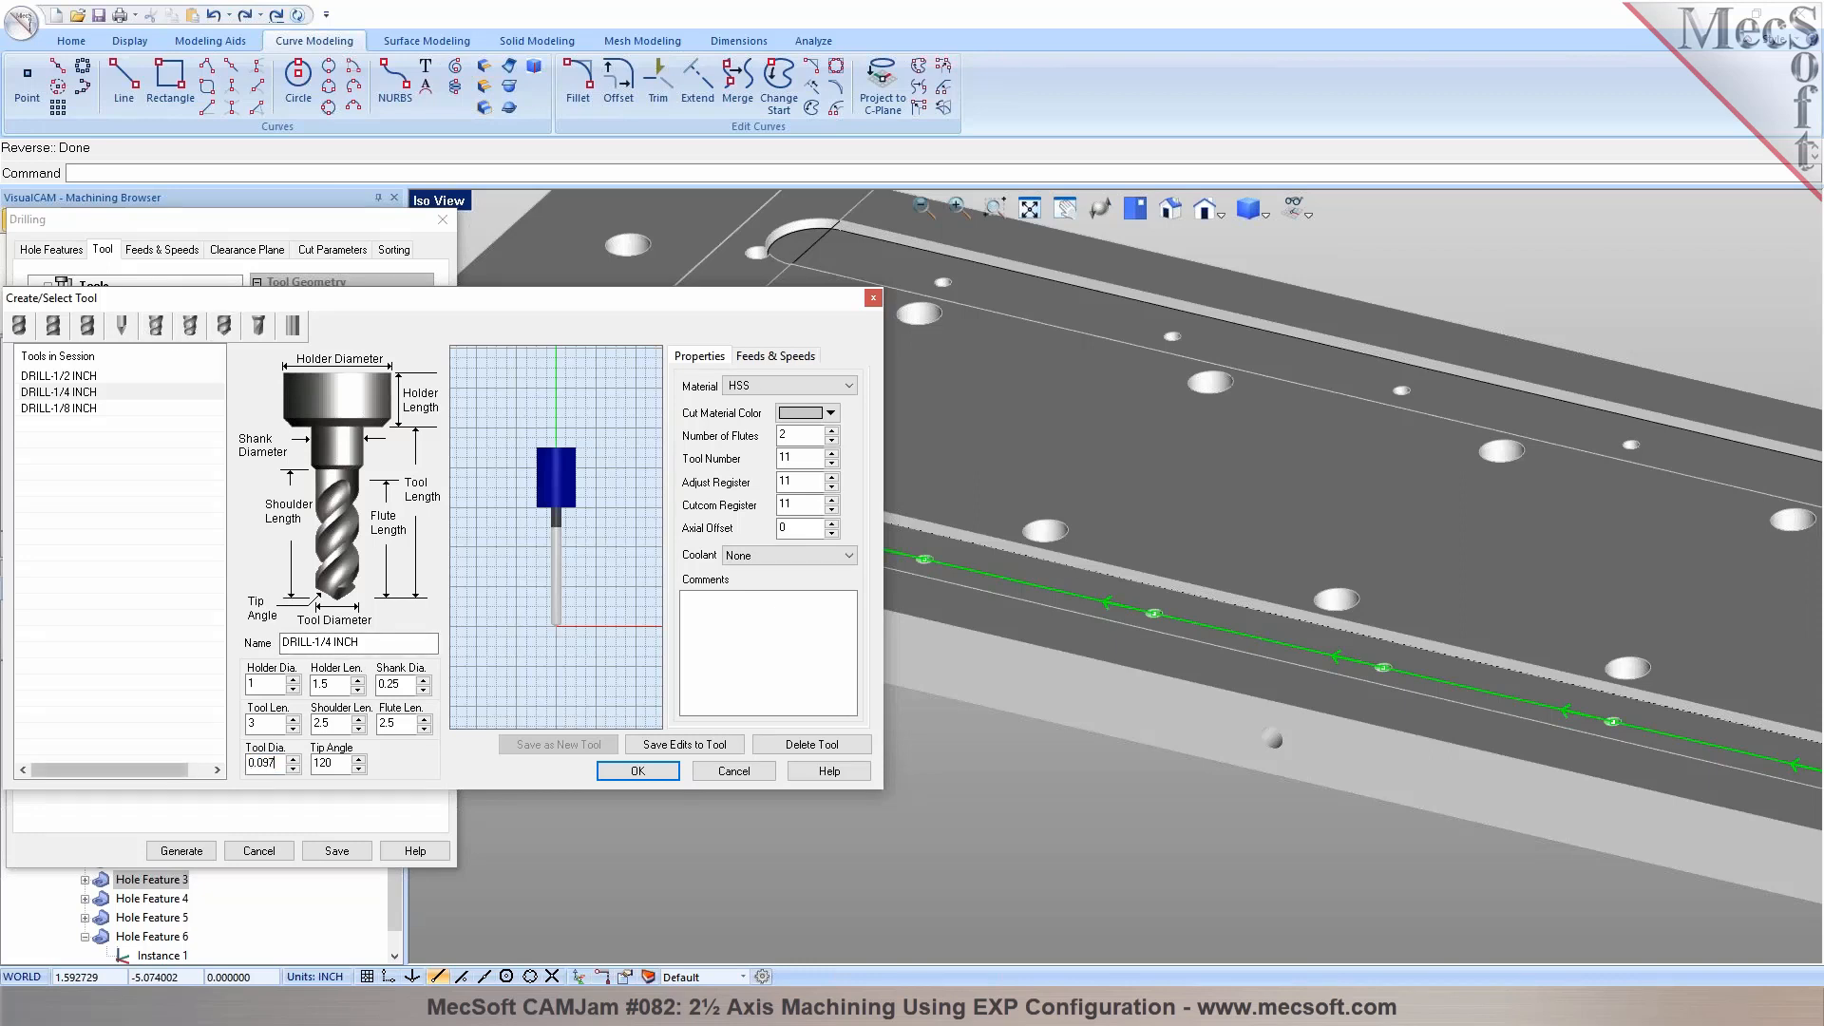
key(Tab)
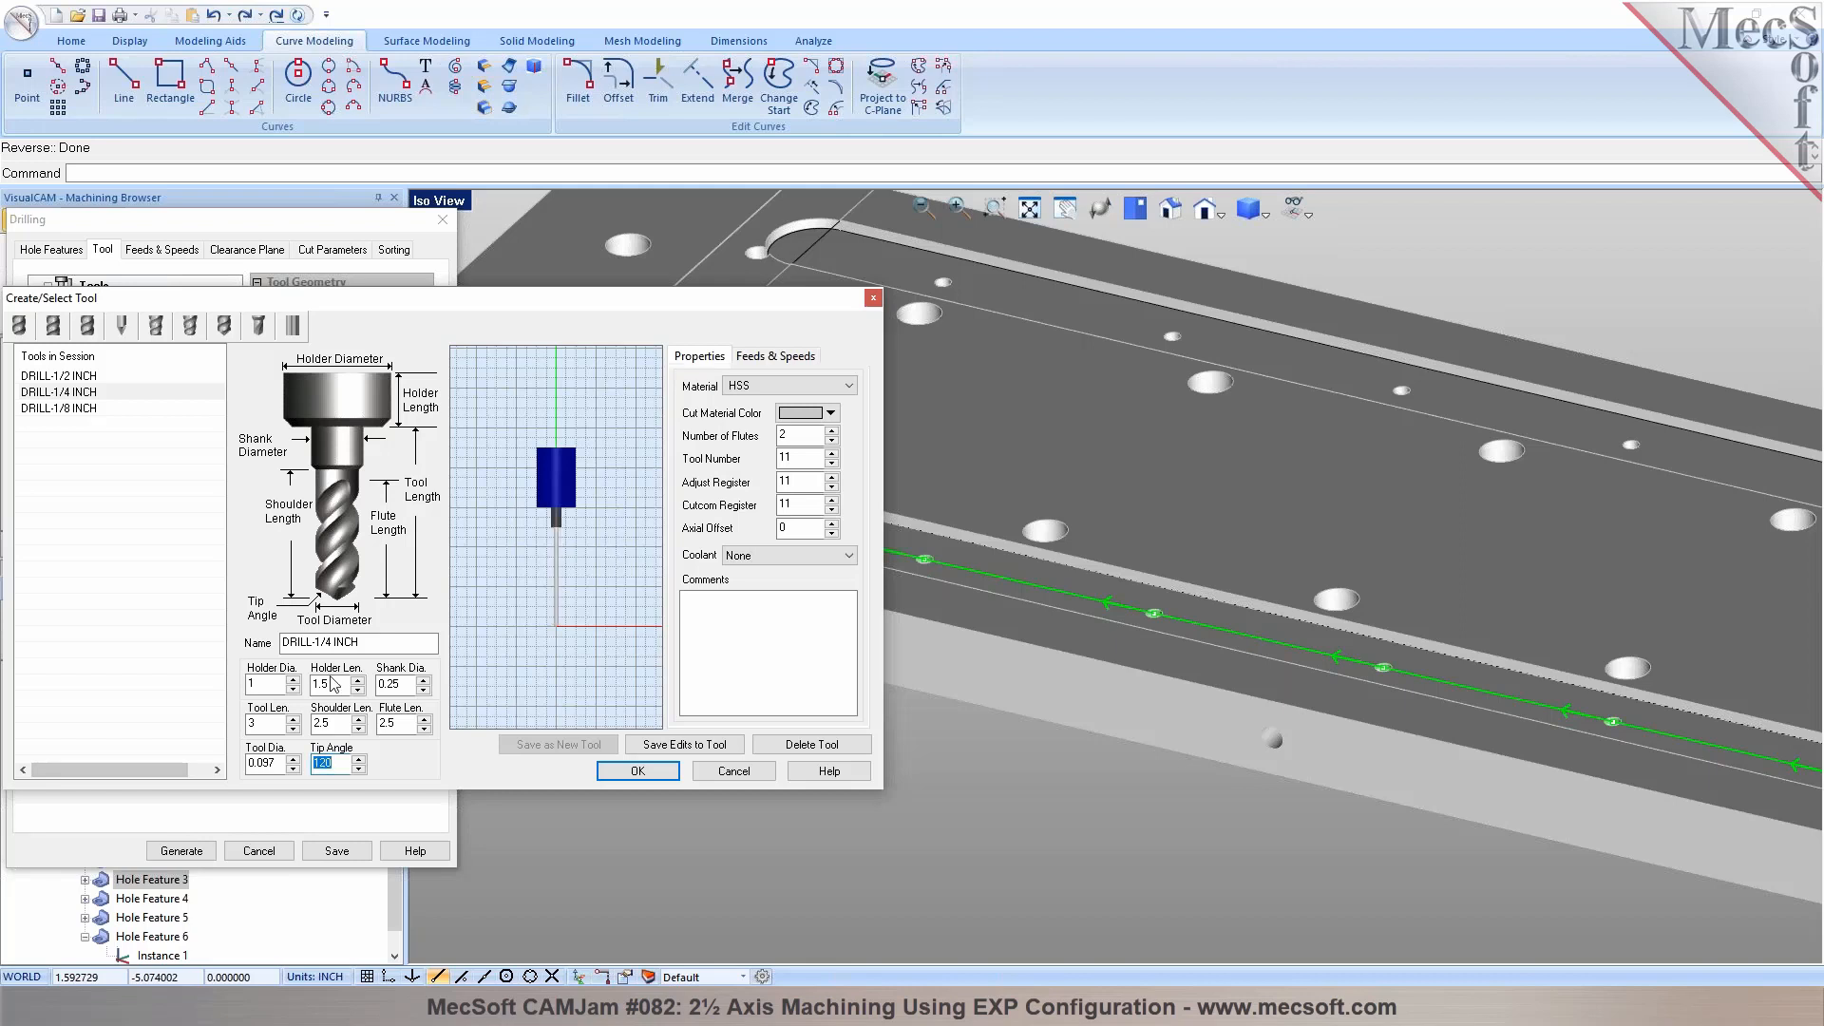
drag(315, 642, 396, 643)
text(0.097)
key(Tab)
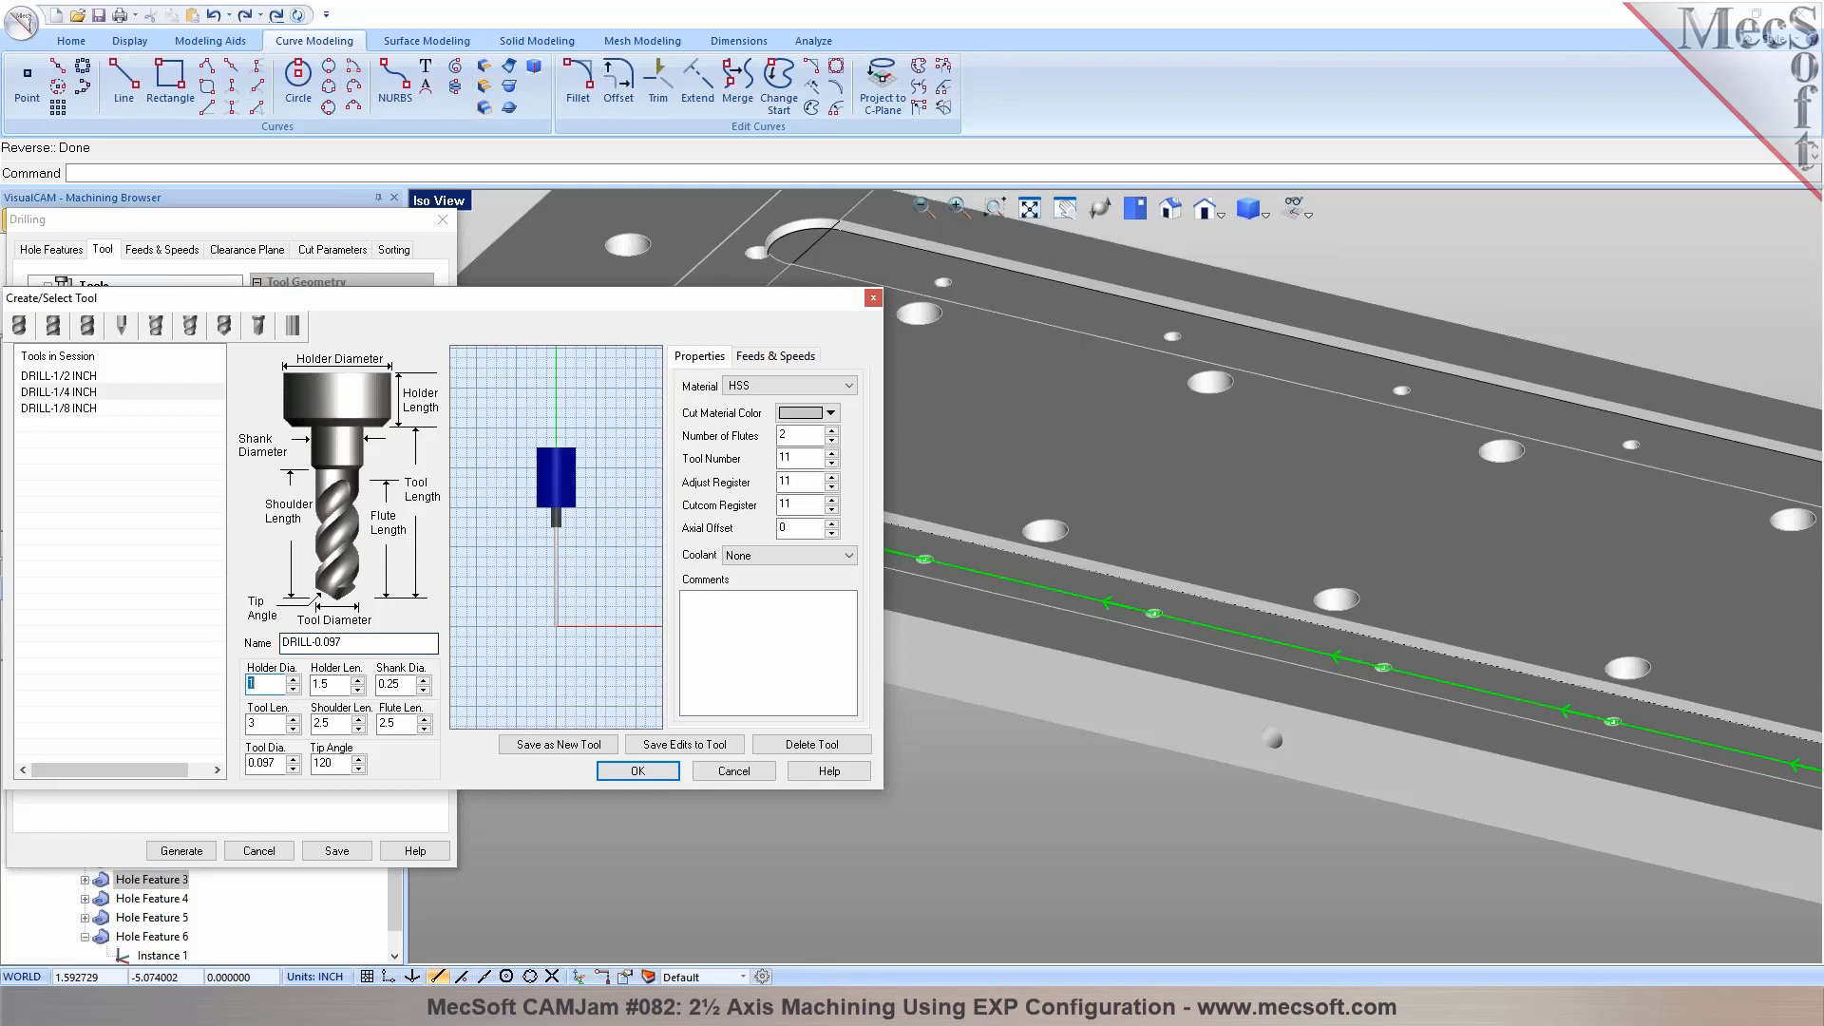
click(532, 745)
click(944, 576)
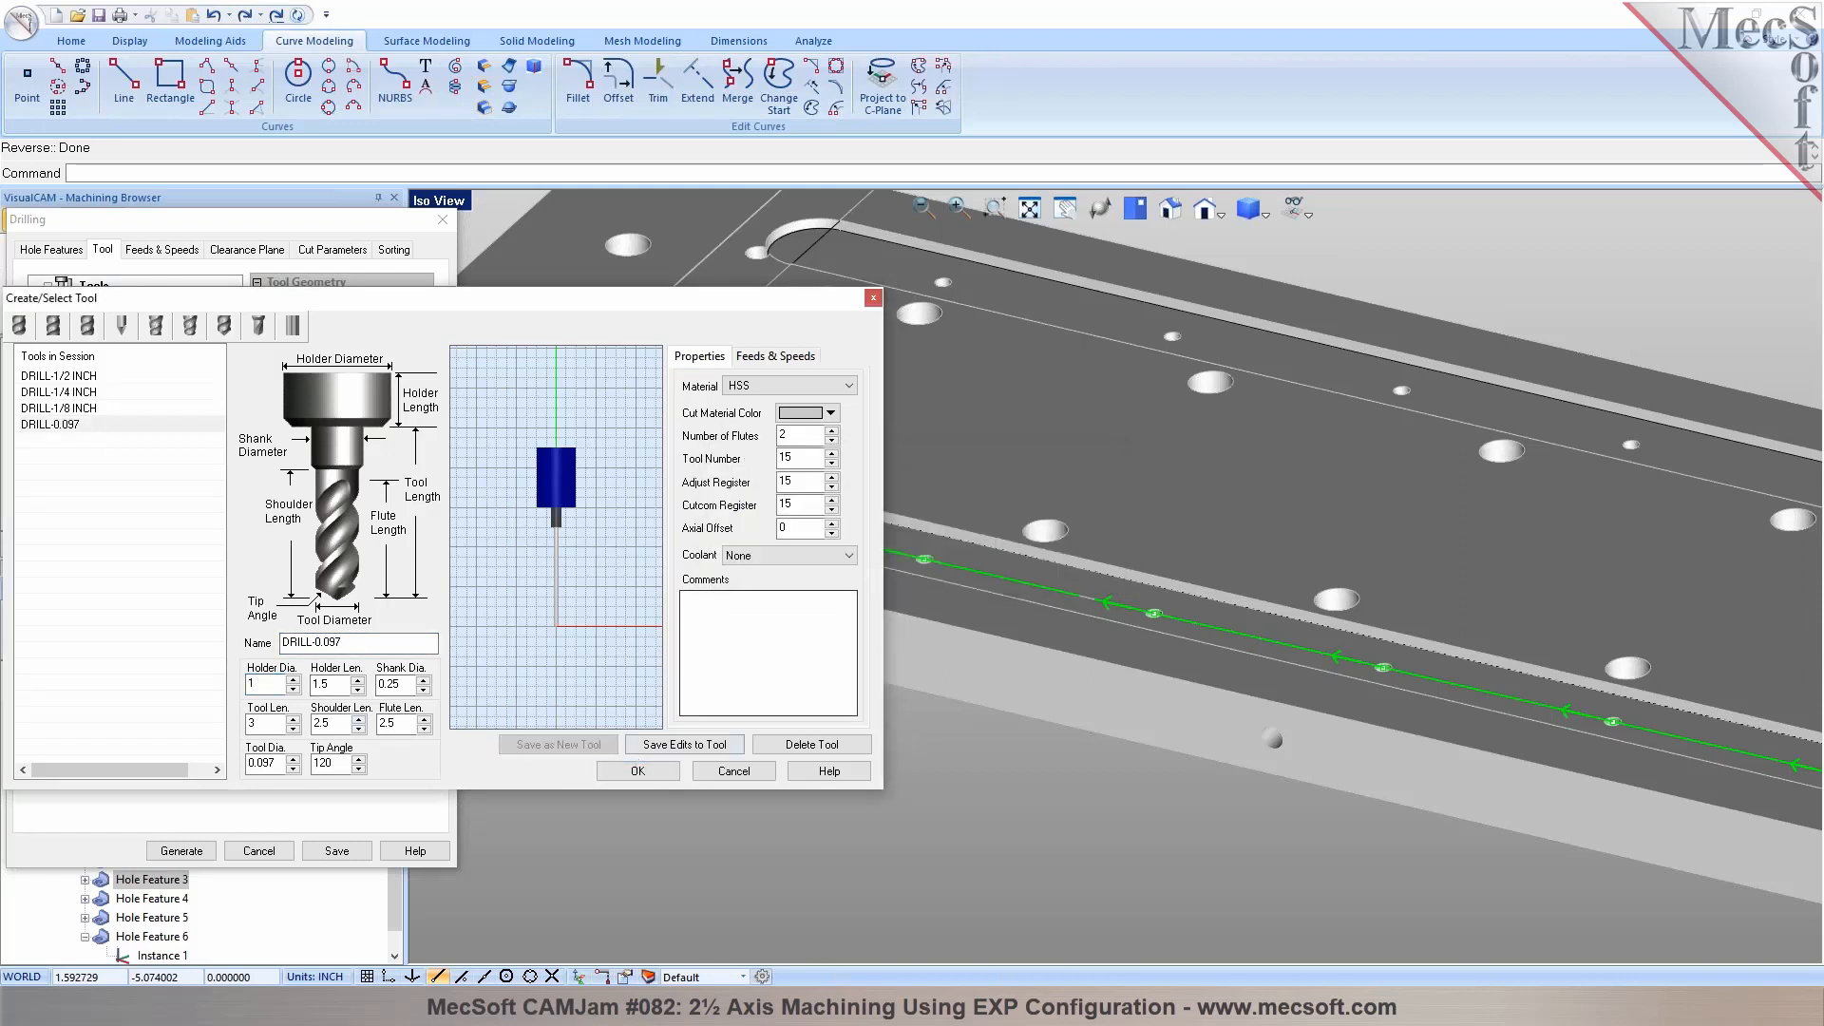
click(638, 770)
Set the drill type to Deep Drill, check the sorting options, and generate the drilling toolpath
click(273, 251)
click(324, 257)
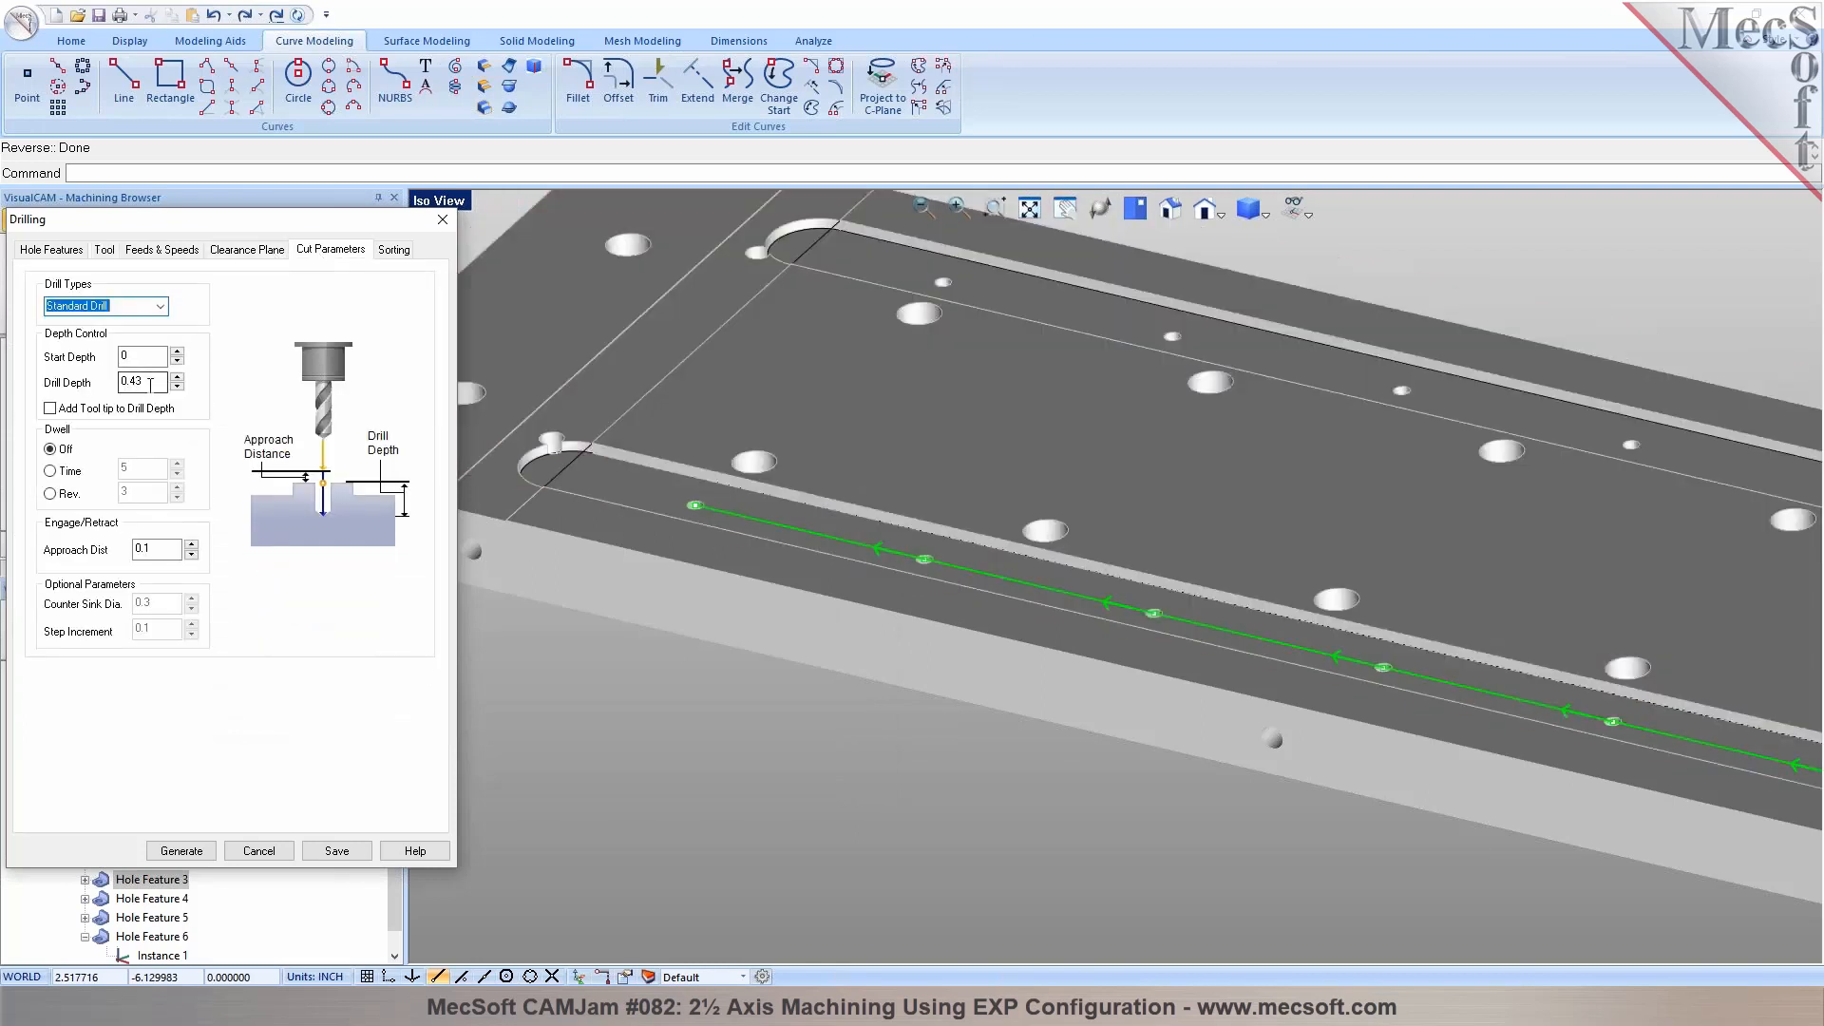
click(160, 305)
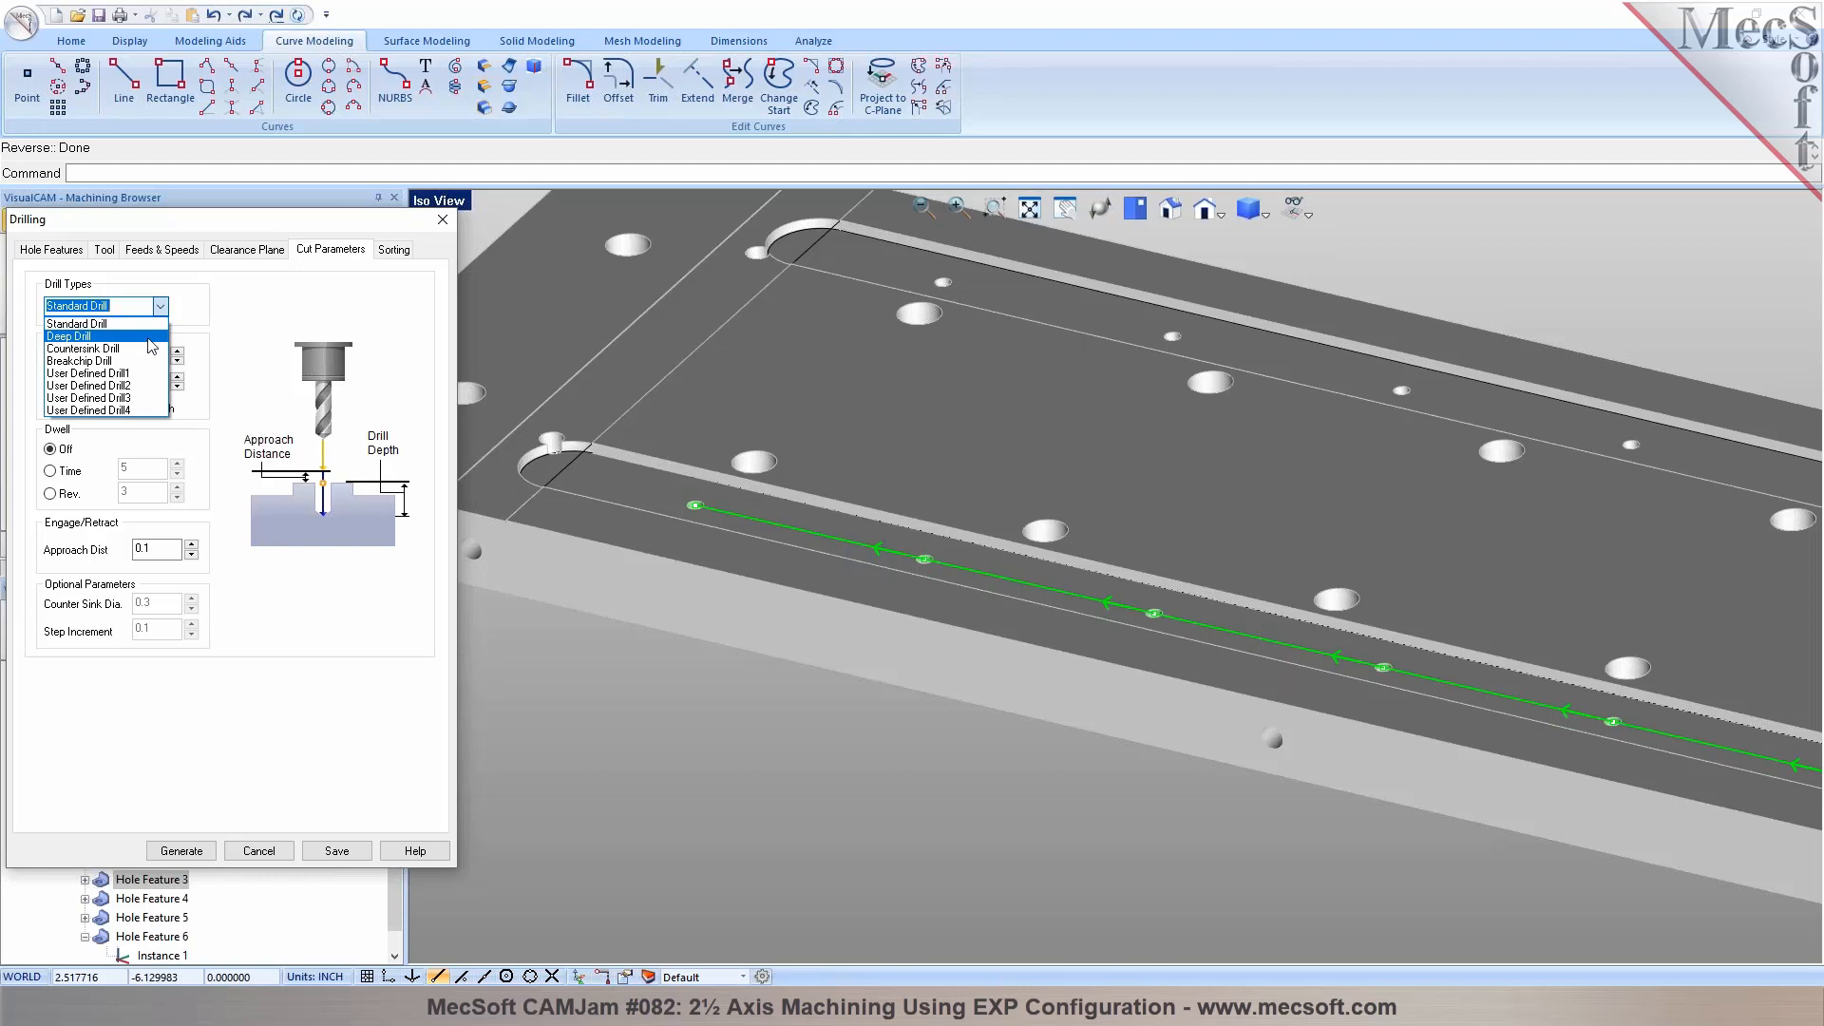
click(152, 336)
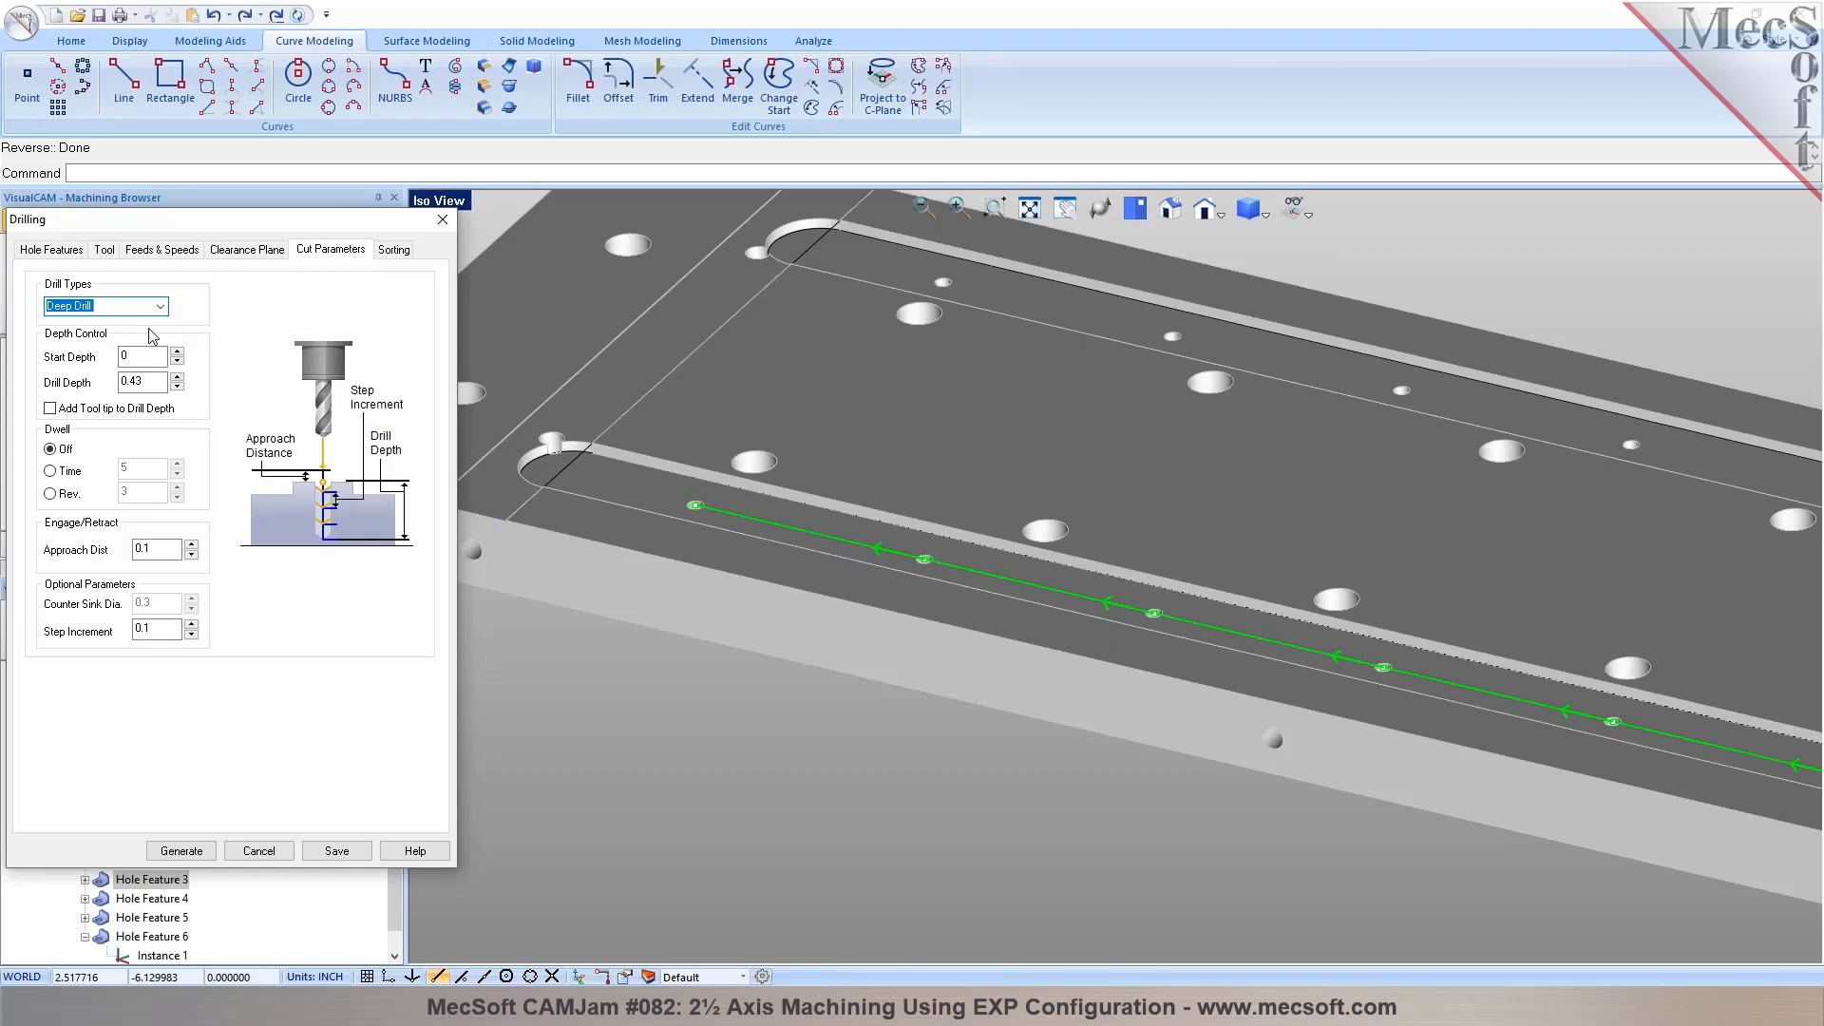
click(394, 250)
click(197, 300)
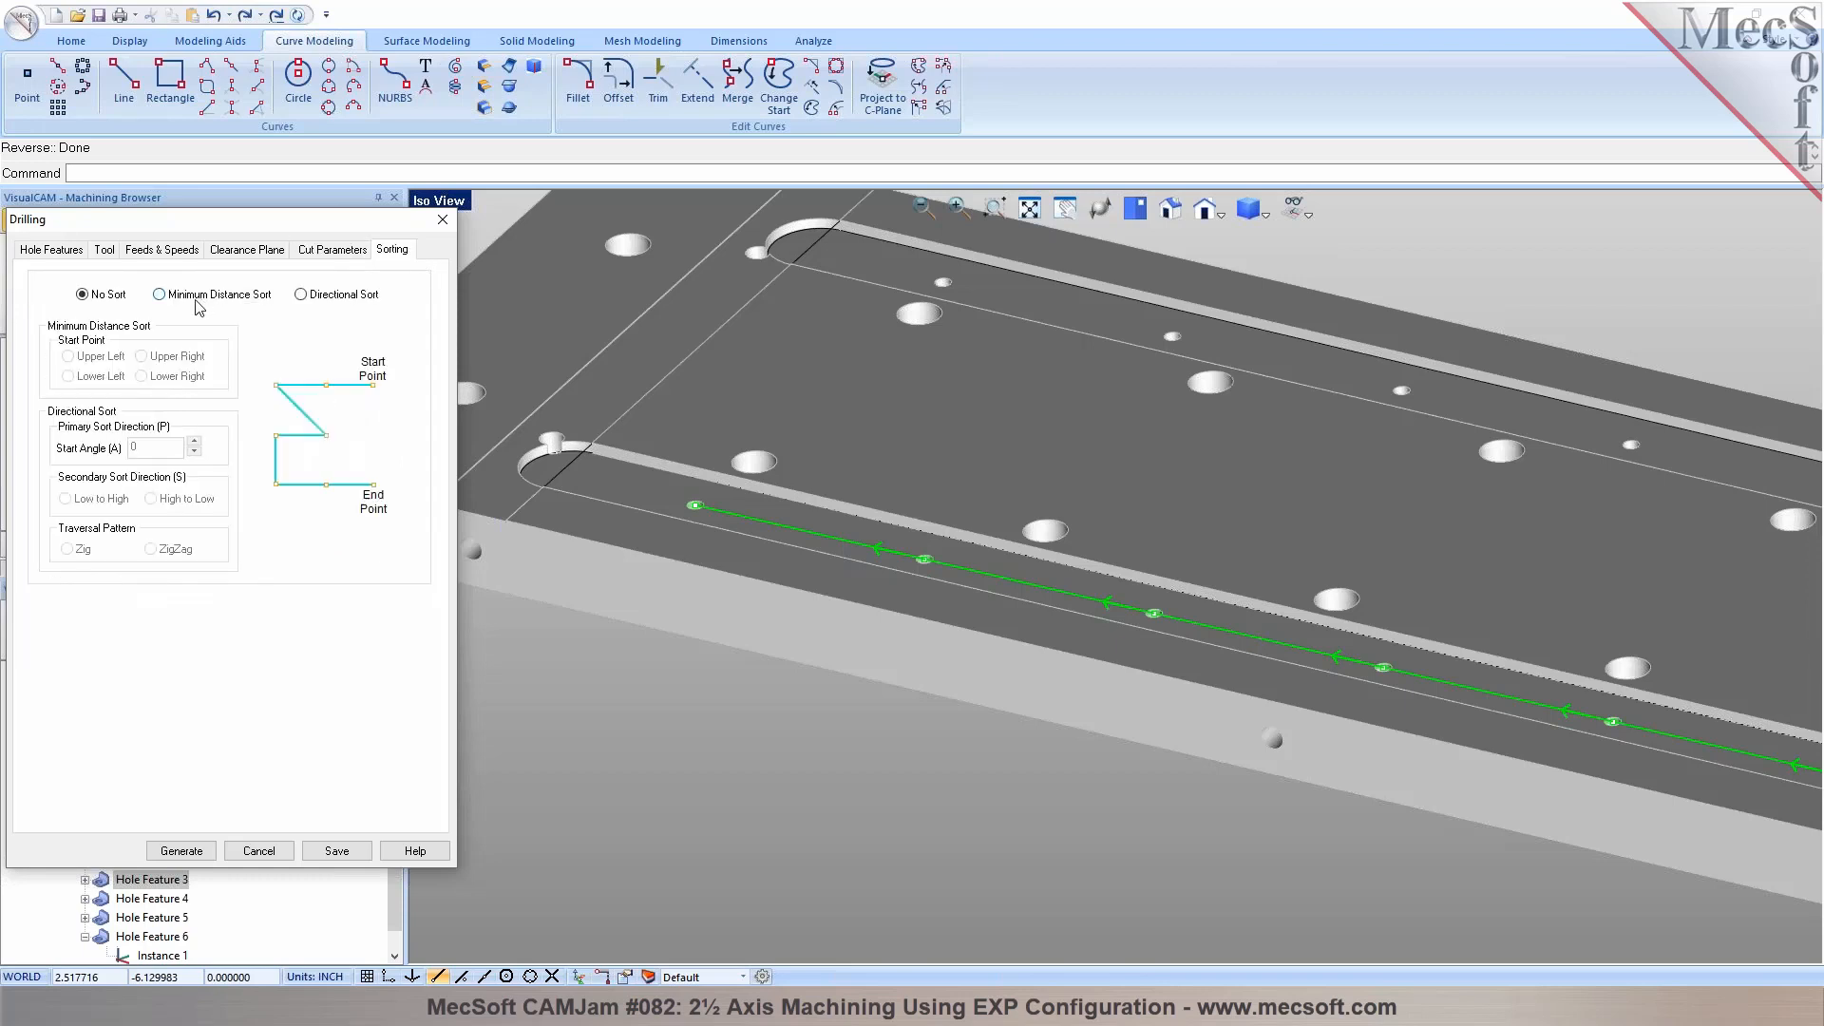
click(180, 850)
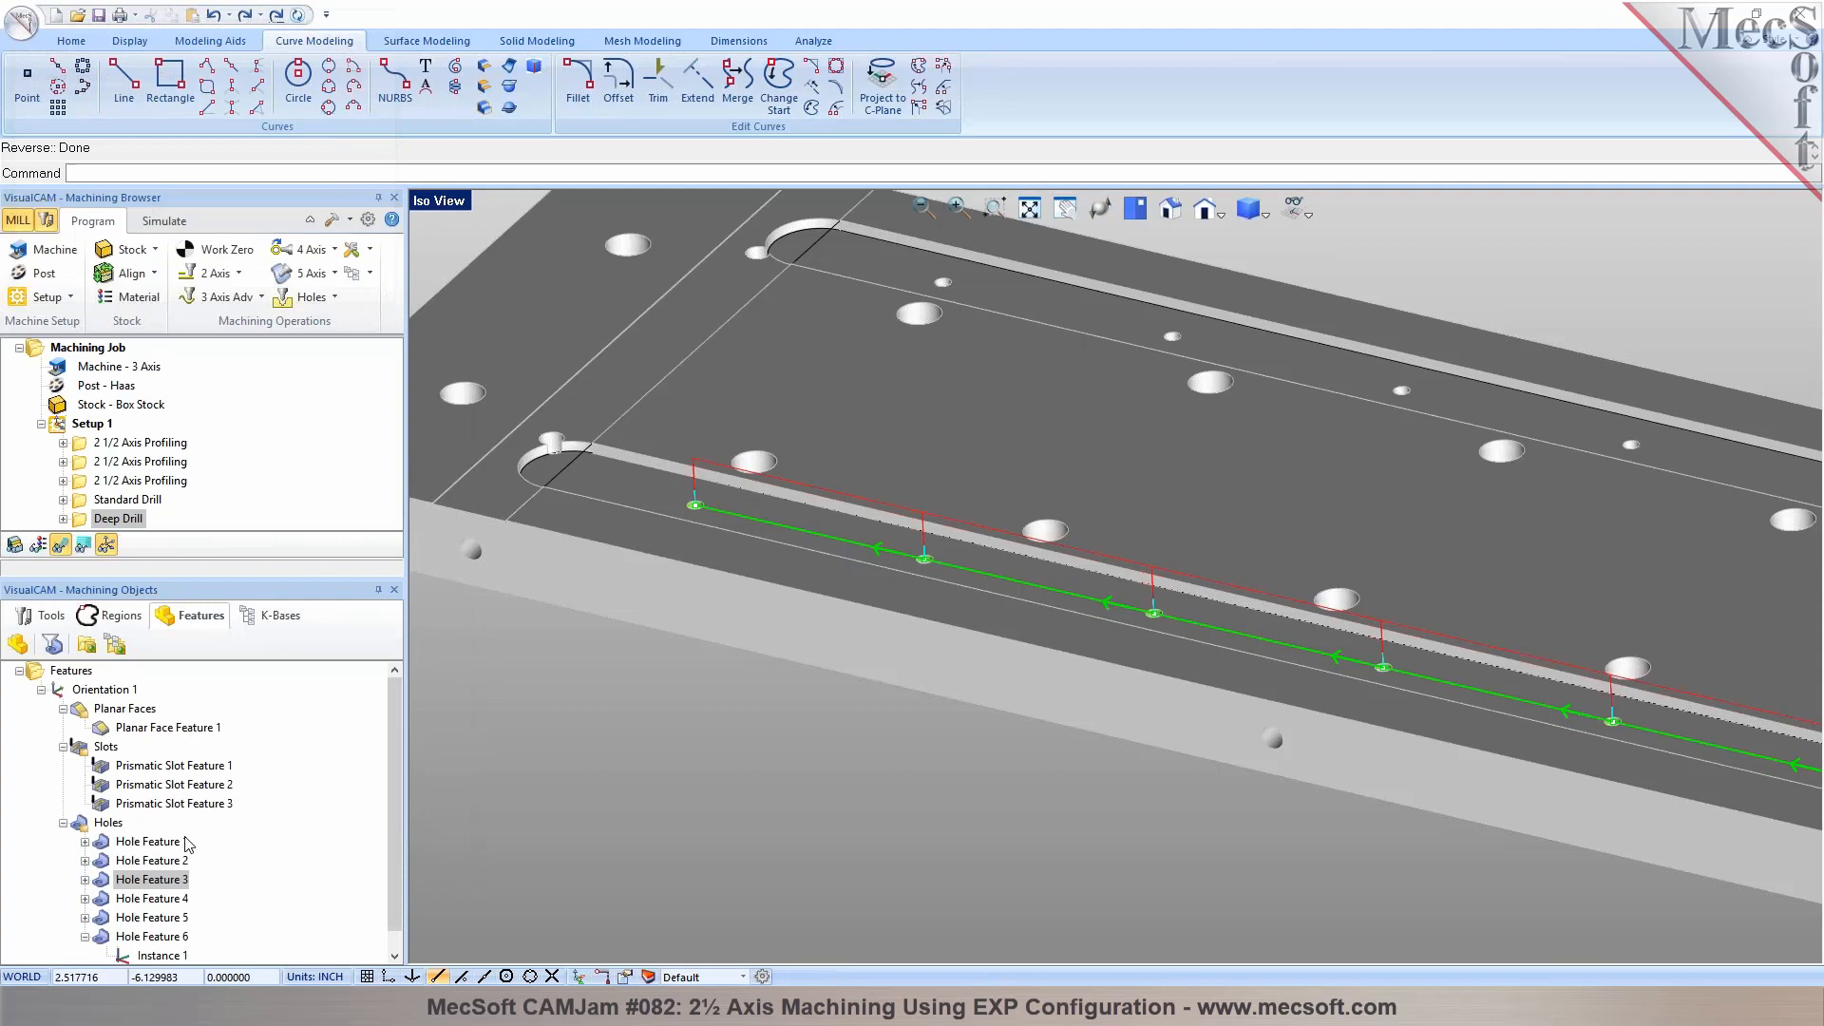
Add Hole Feature 5, the small holes in the other long slot, to the Deep Drill operation and regenerate its toolpath
scroll(625, 450, down, 5)
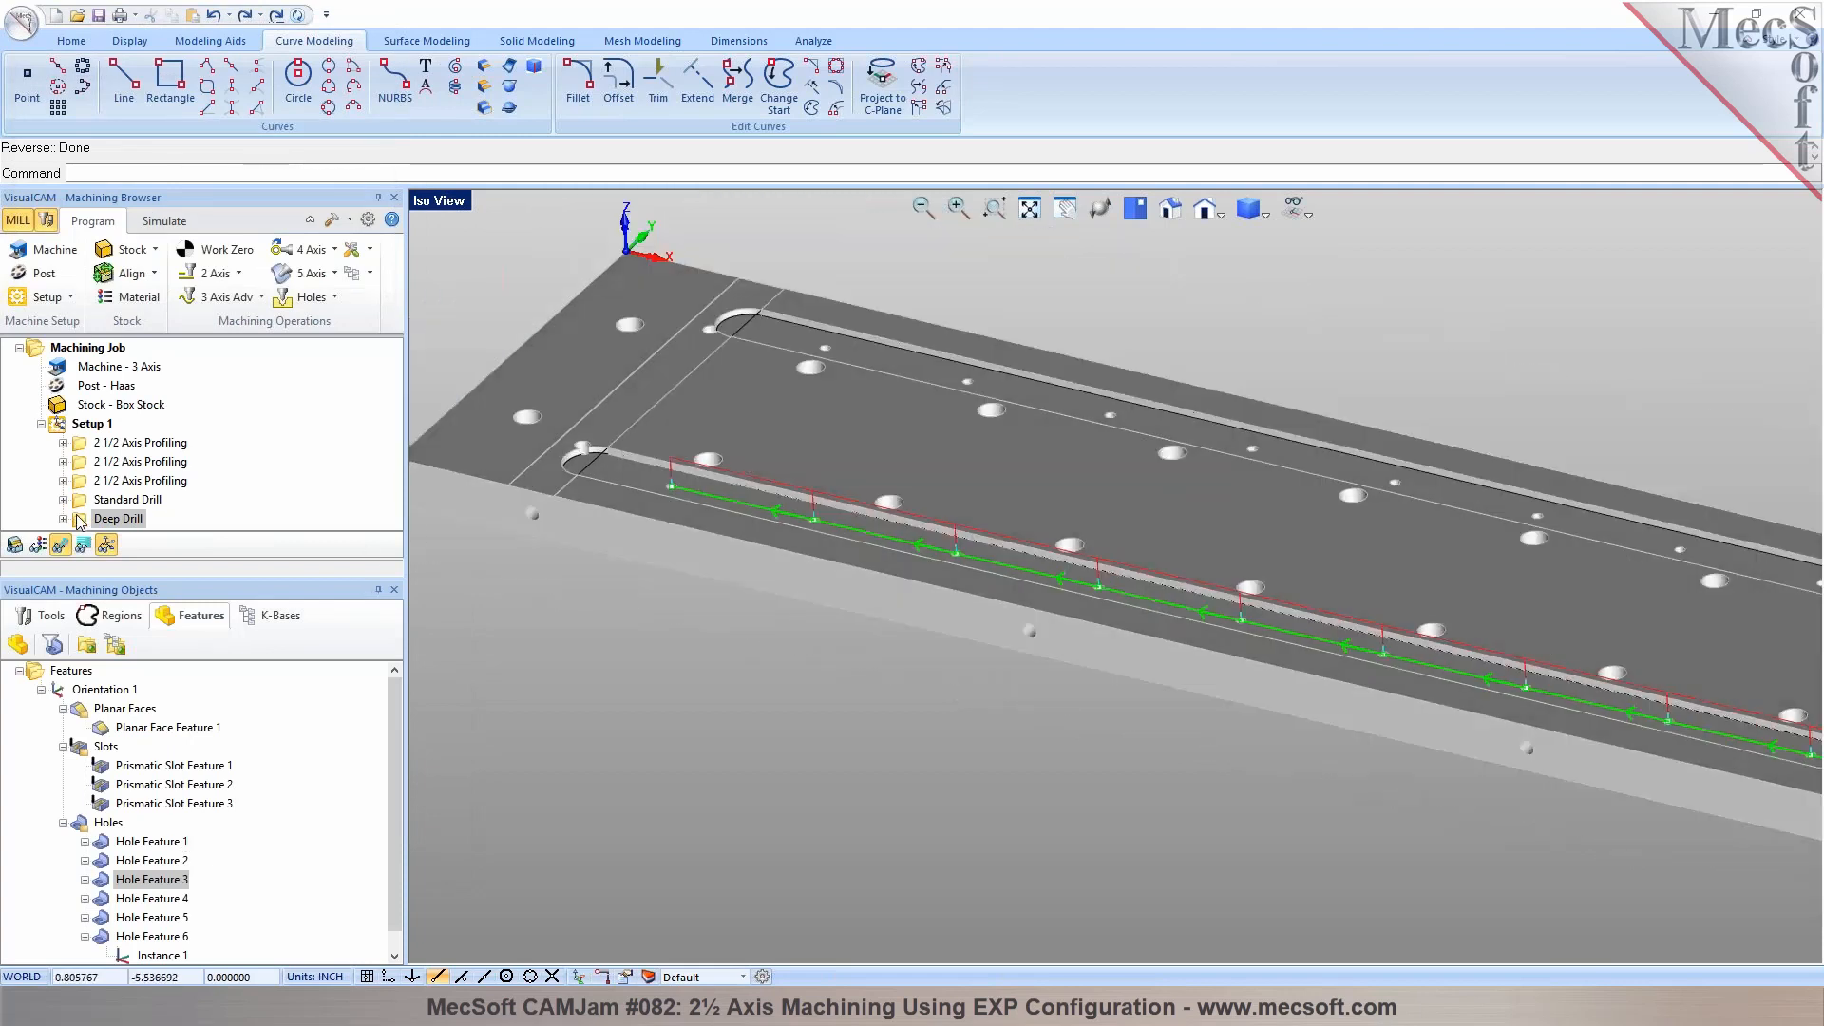
double_click(80, 522)
click(102, 712)
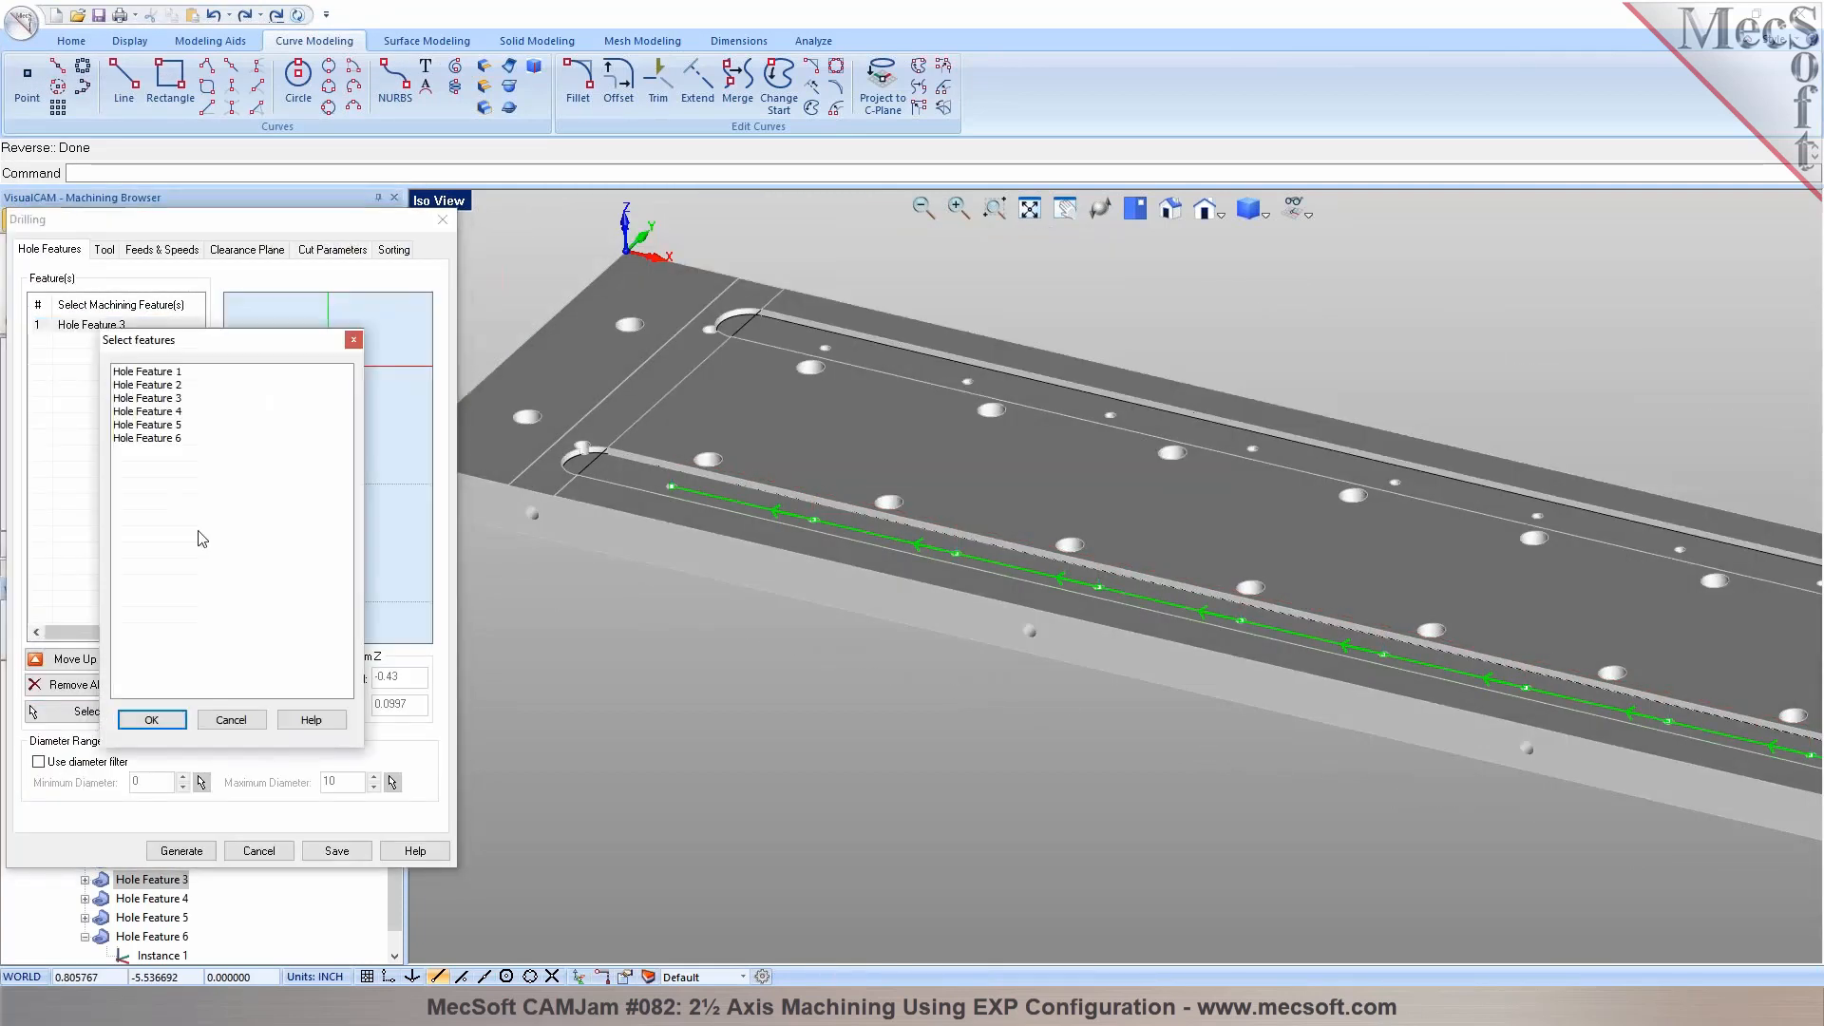
click(170, 414)
click(168, 401)
click(171, 426)
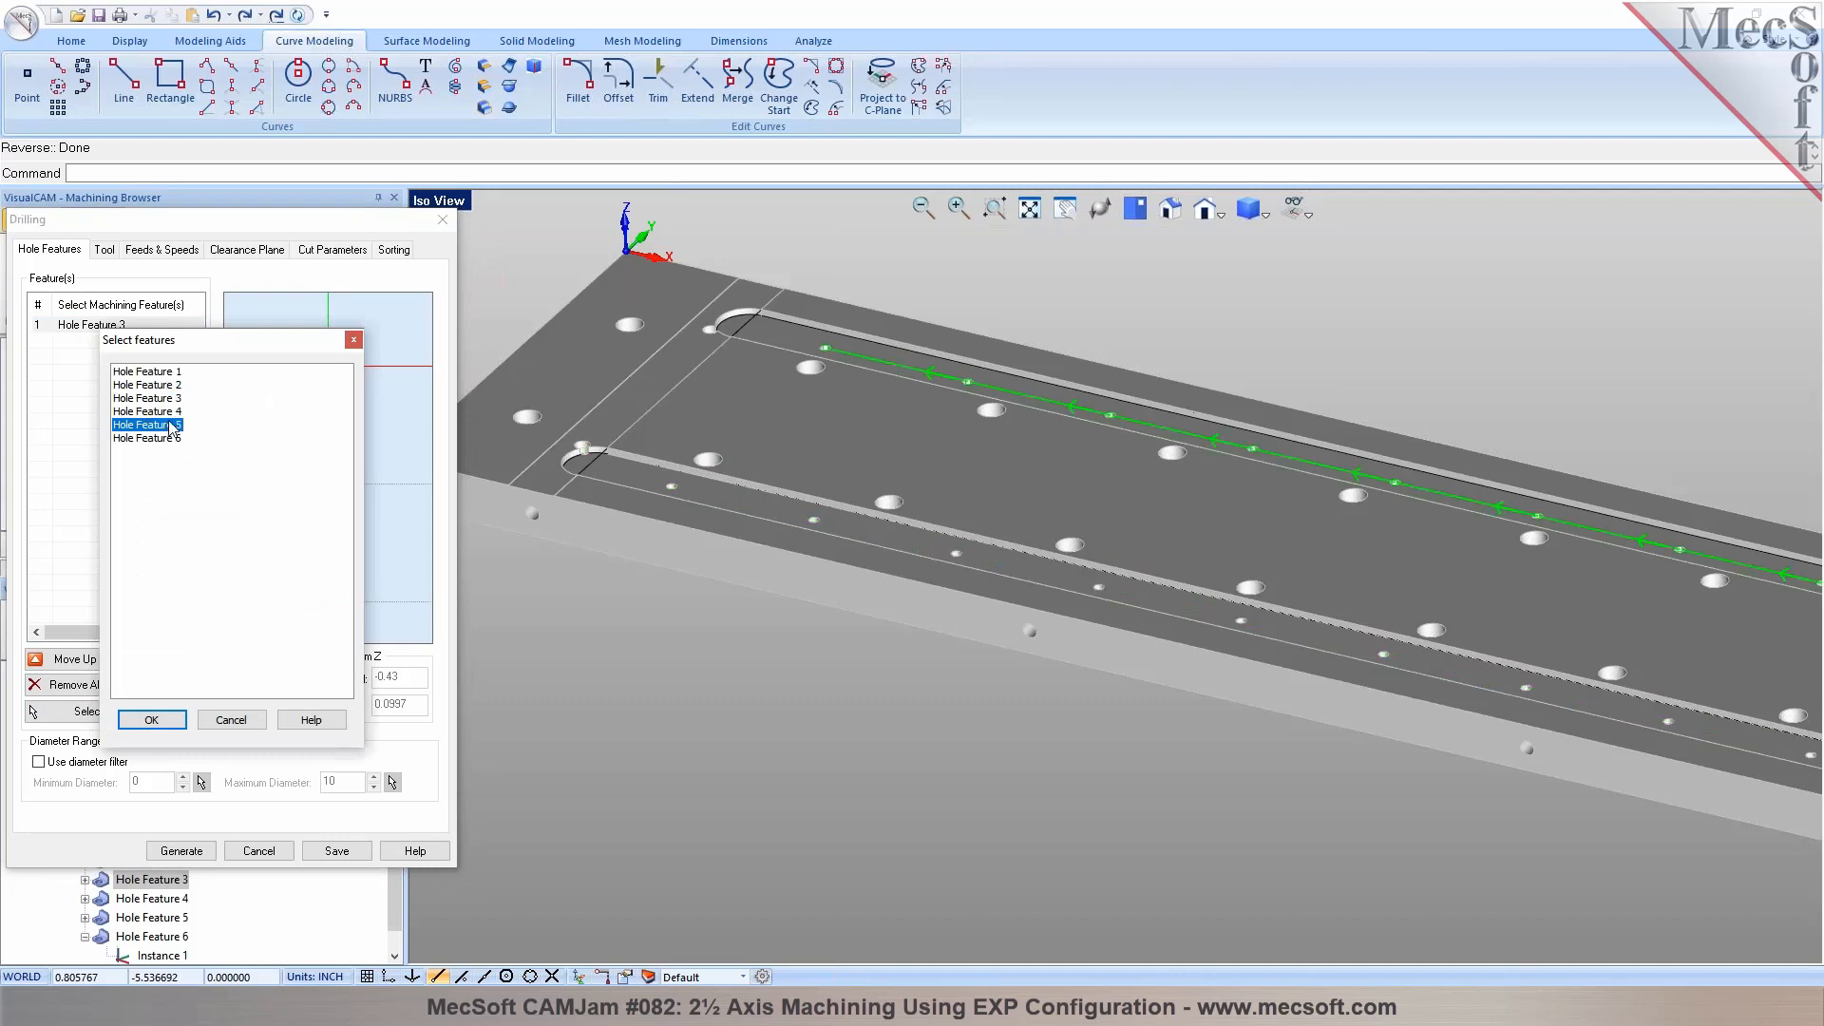
click(163, 722)
click(180, 850)
scroll(607, 448, down, 4)
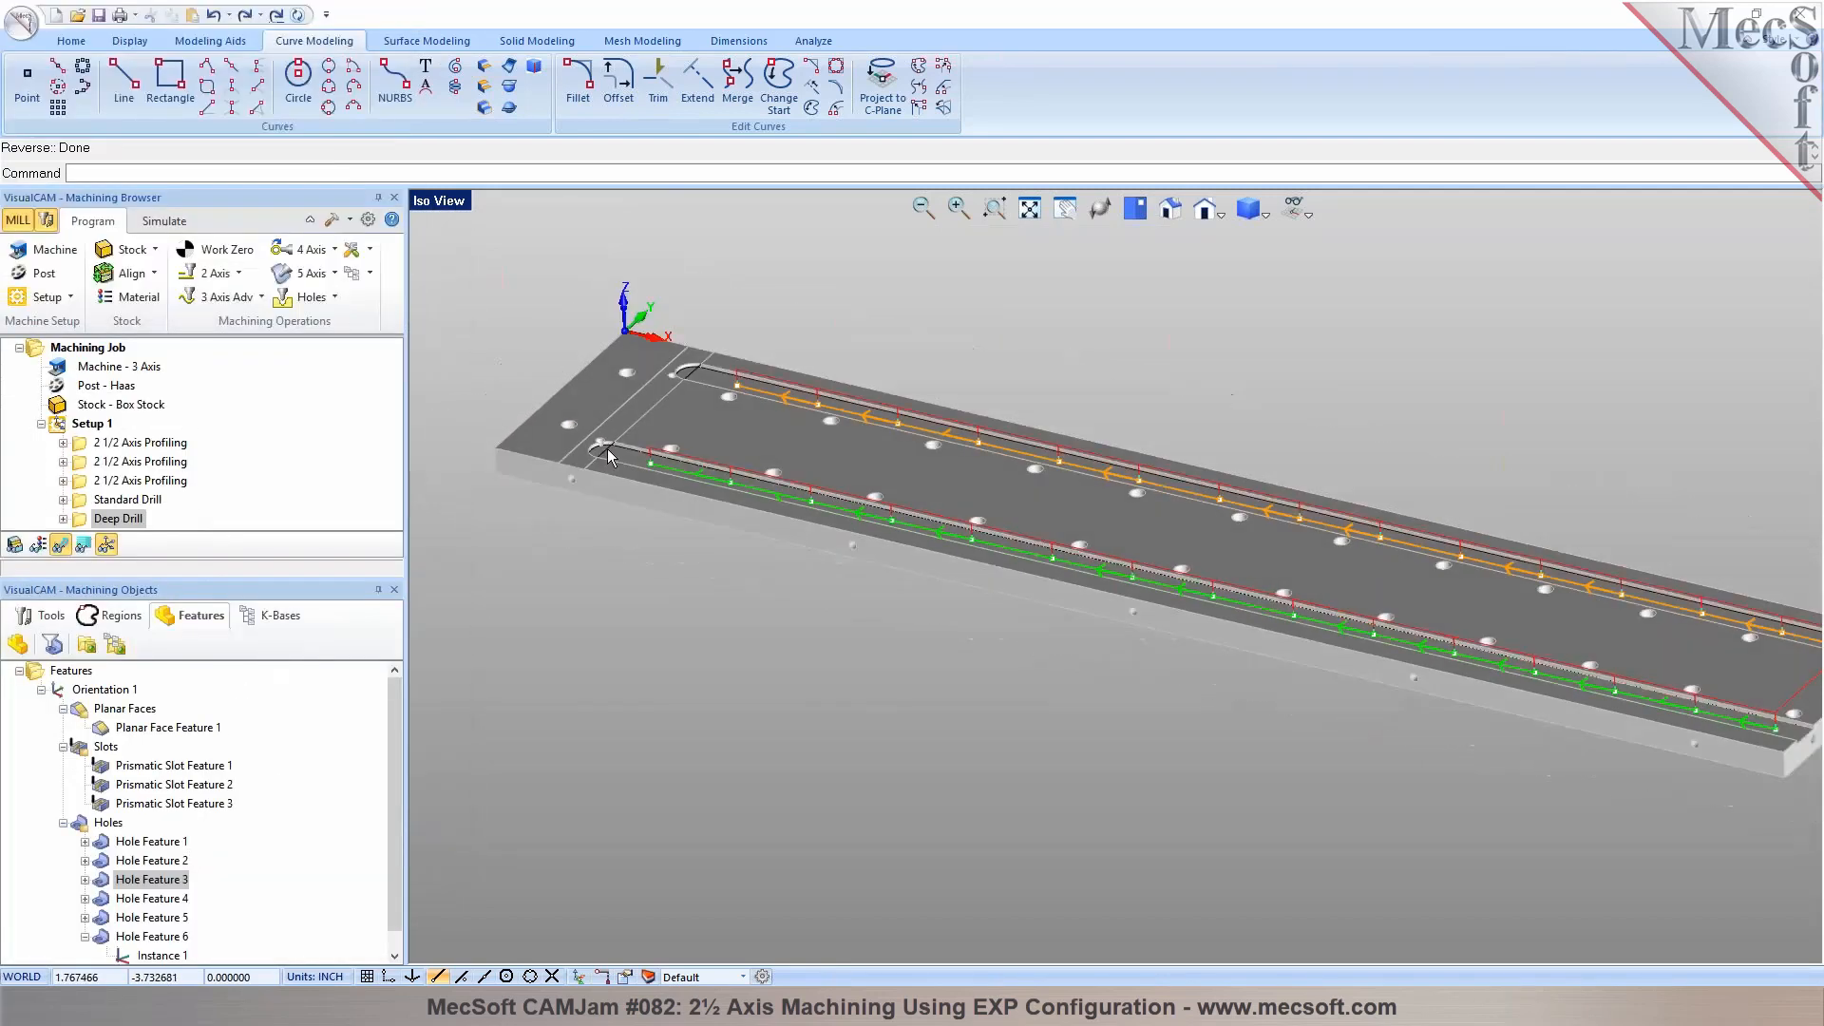
scroll(840, 395, up, 2)
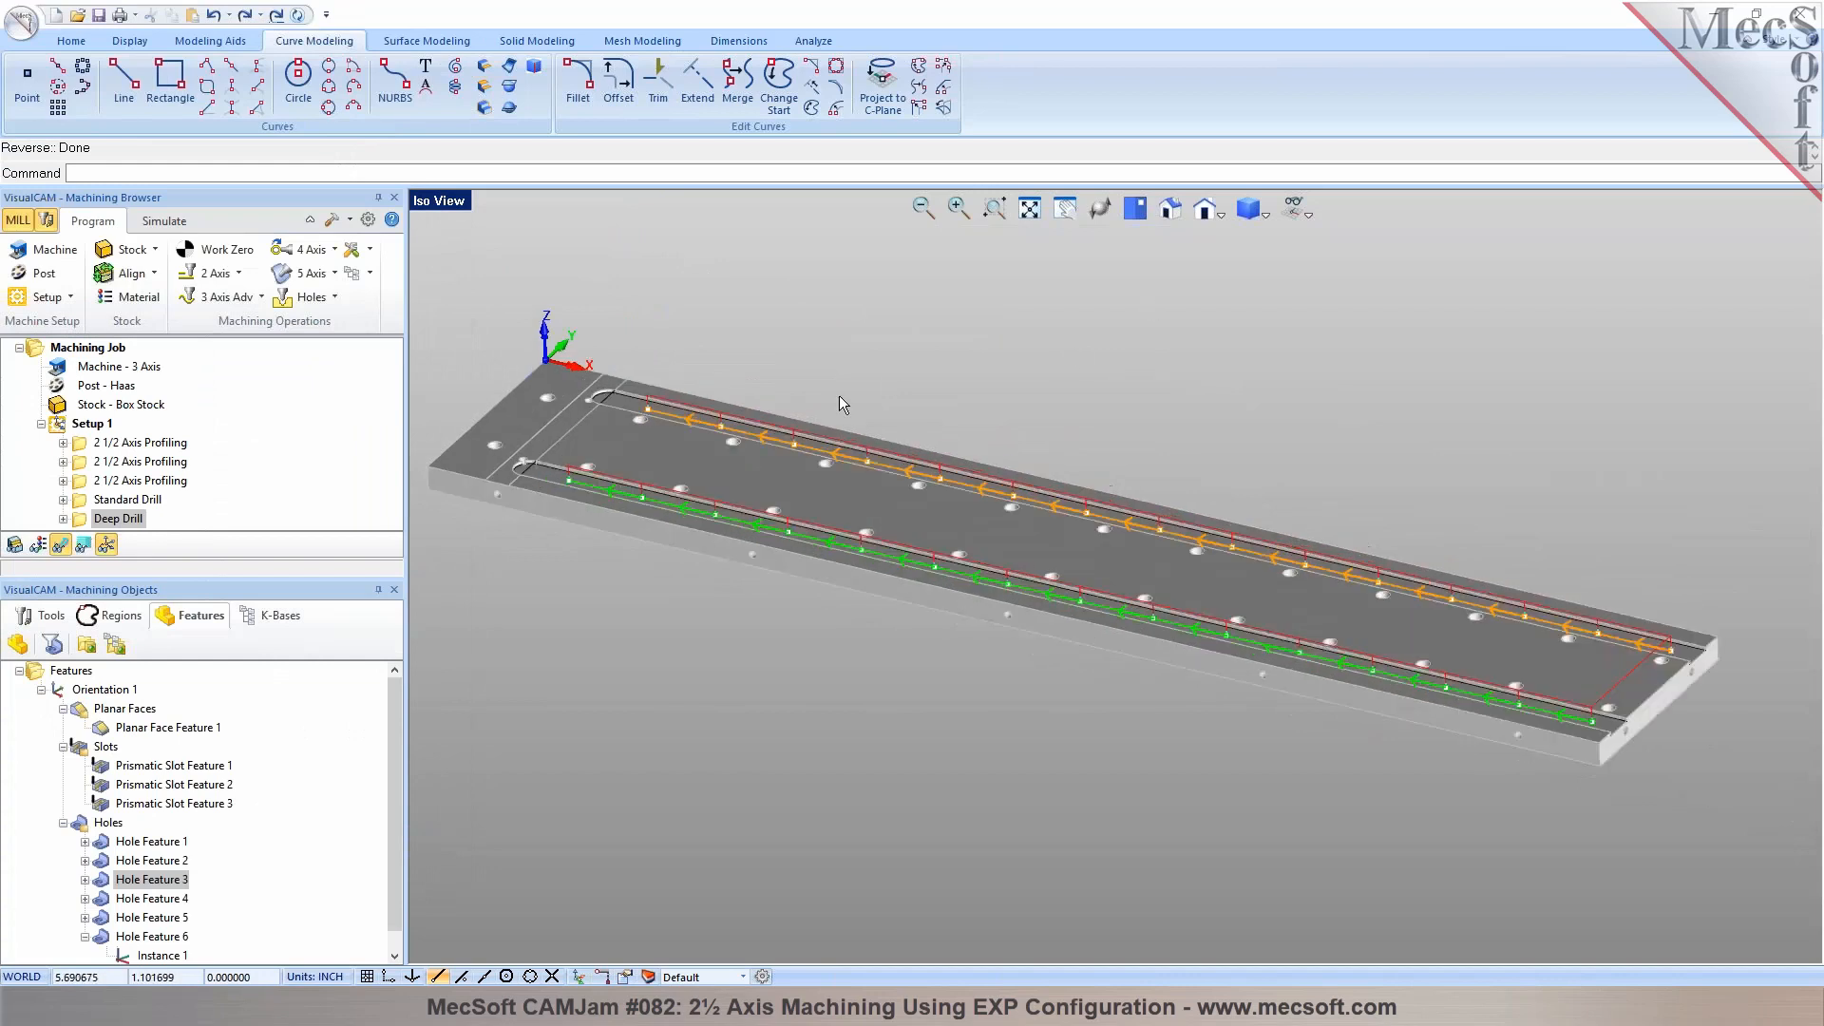
Simulate the Deep Drill operation through to the end and show the list of session tools
click(163, 220)
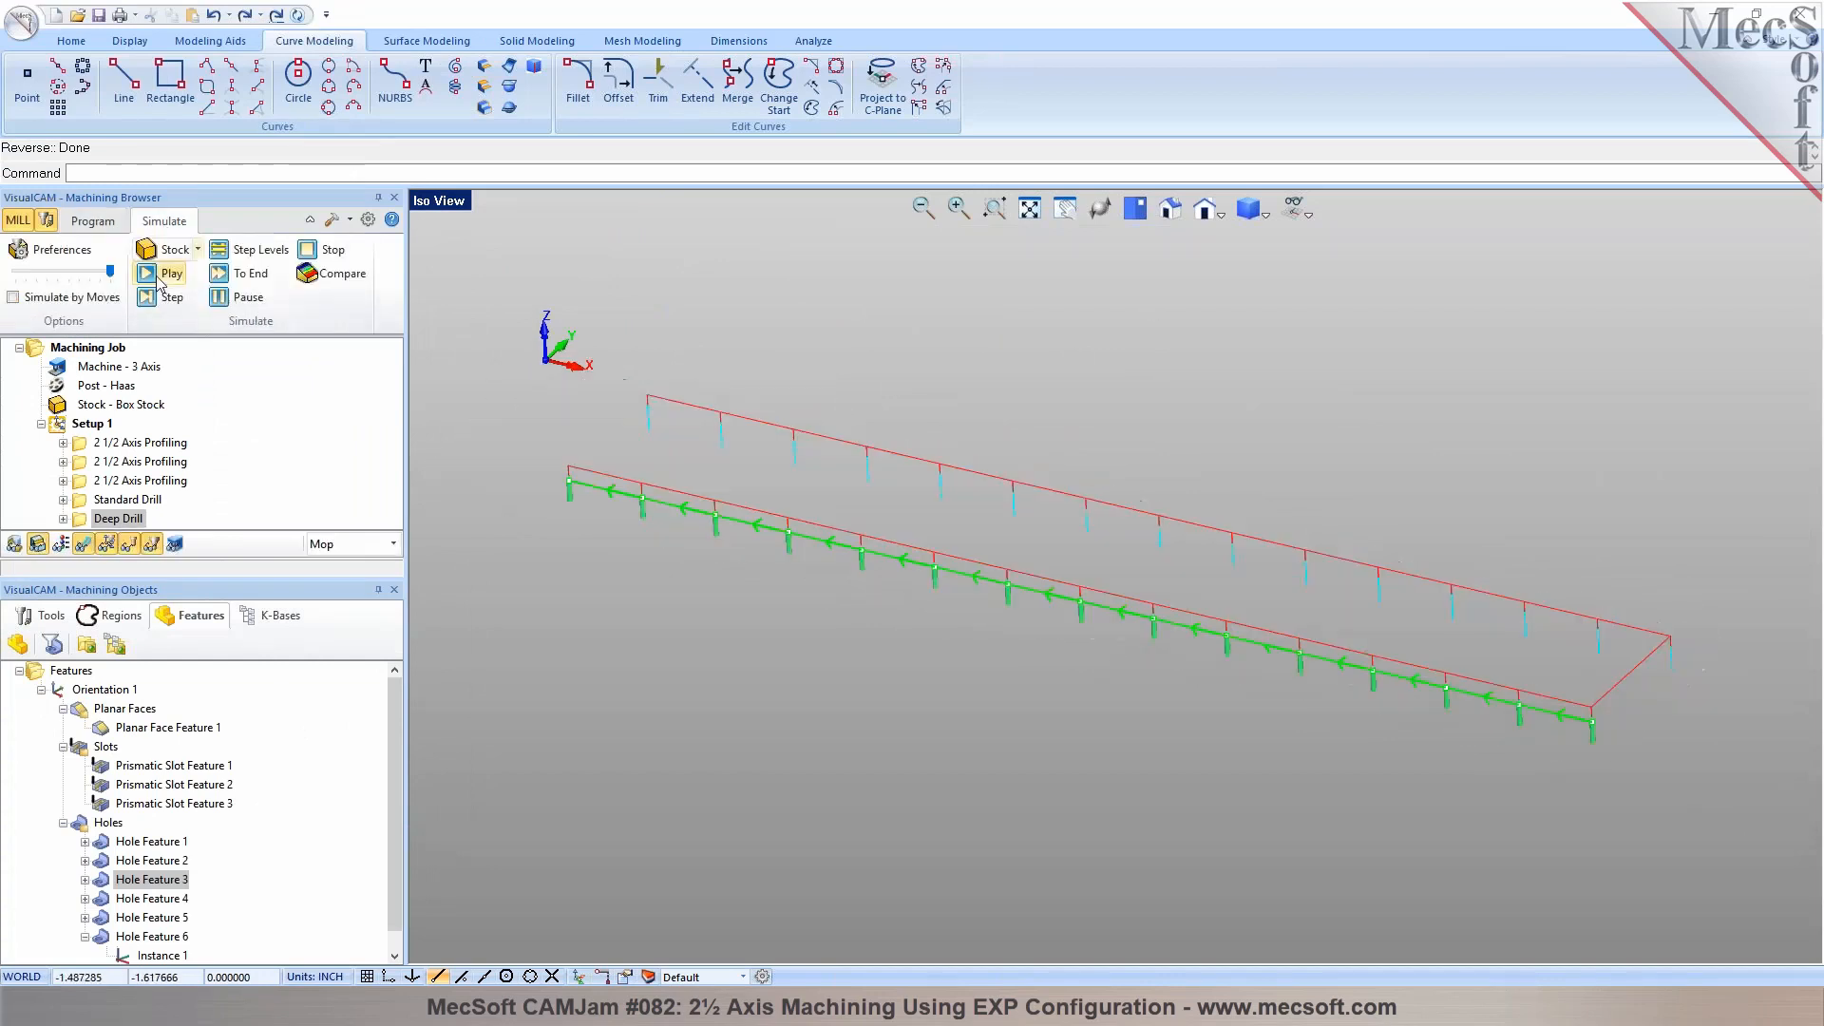
click(155, 277)
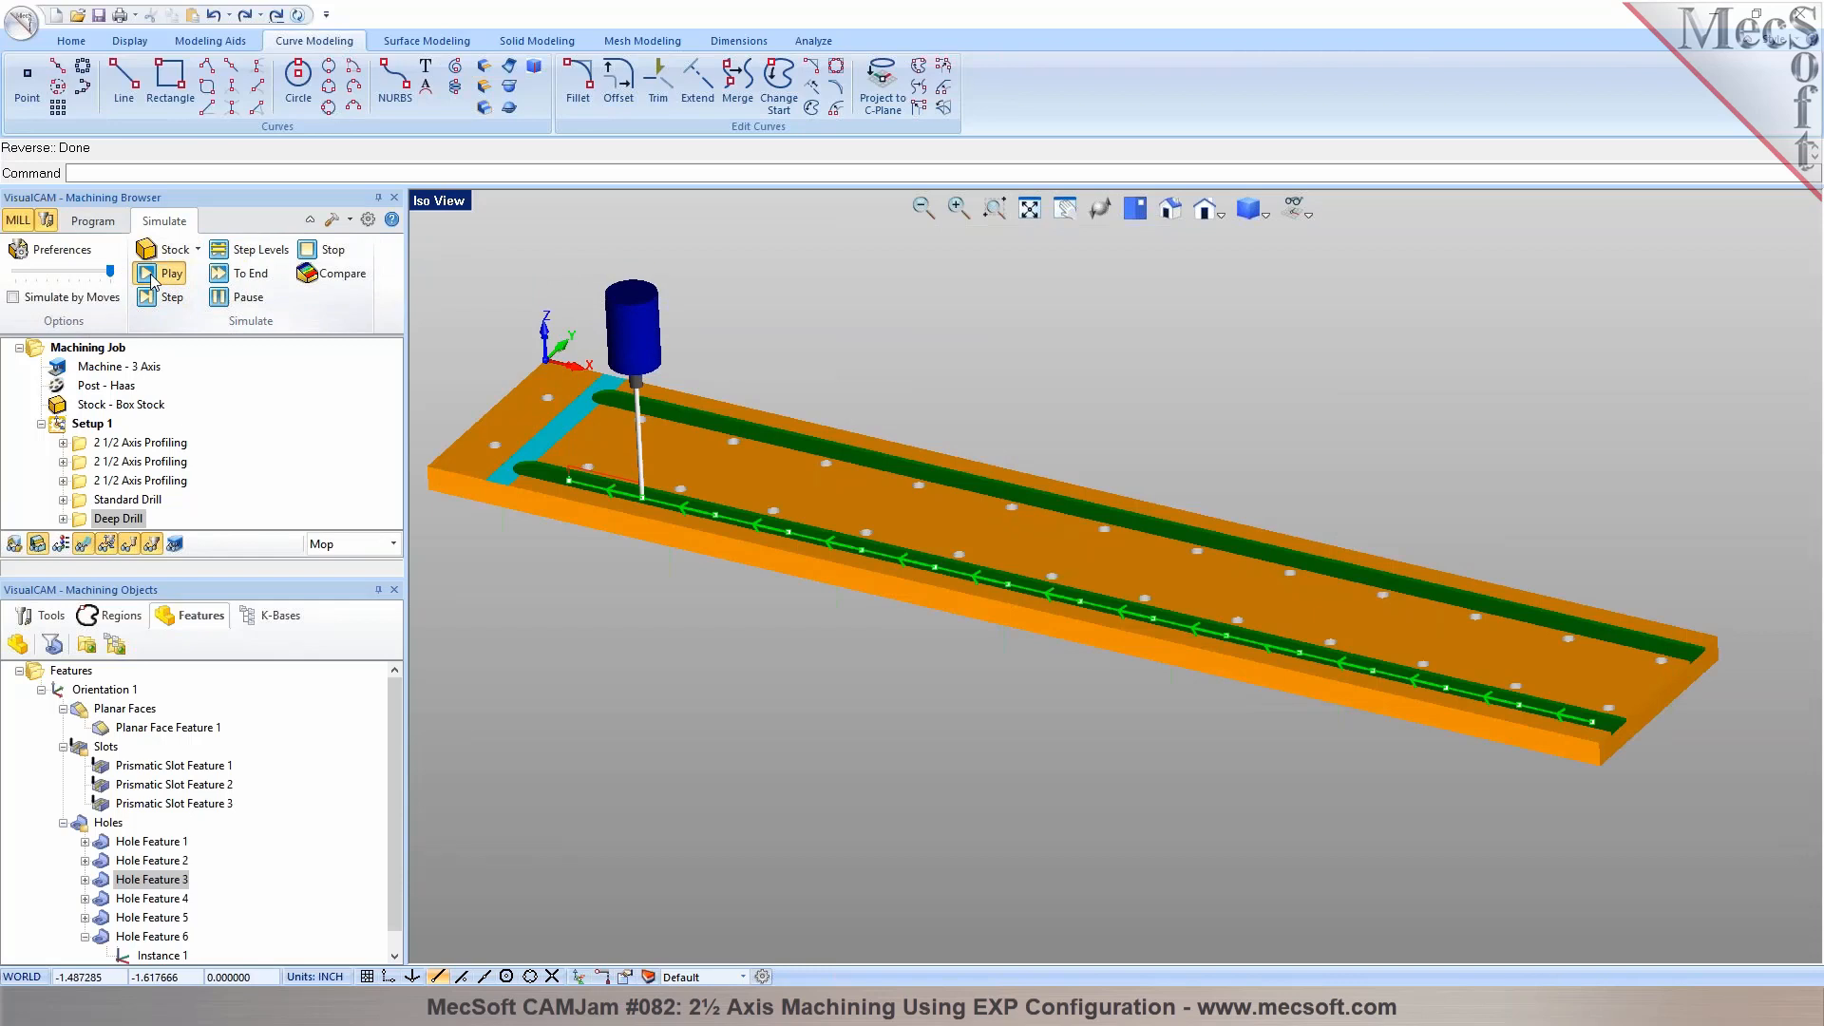
click(38, 614)
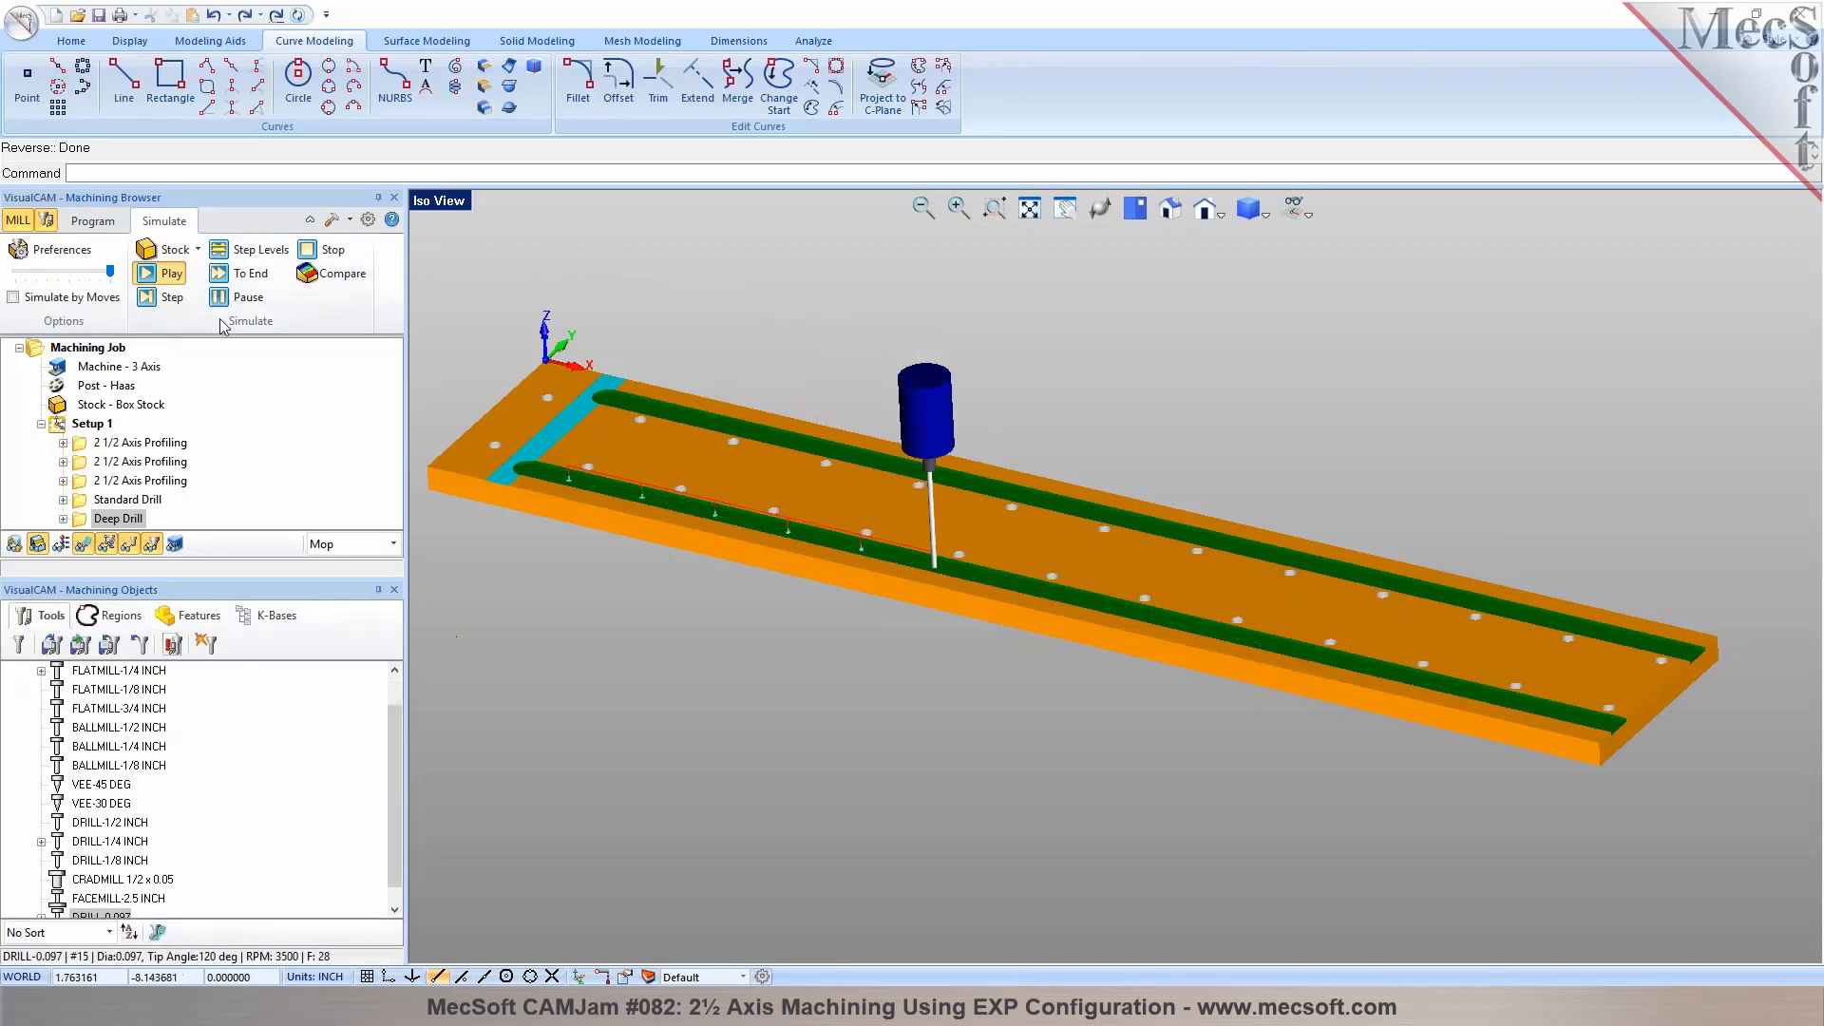
click(226, 274)
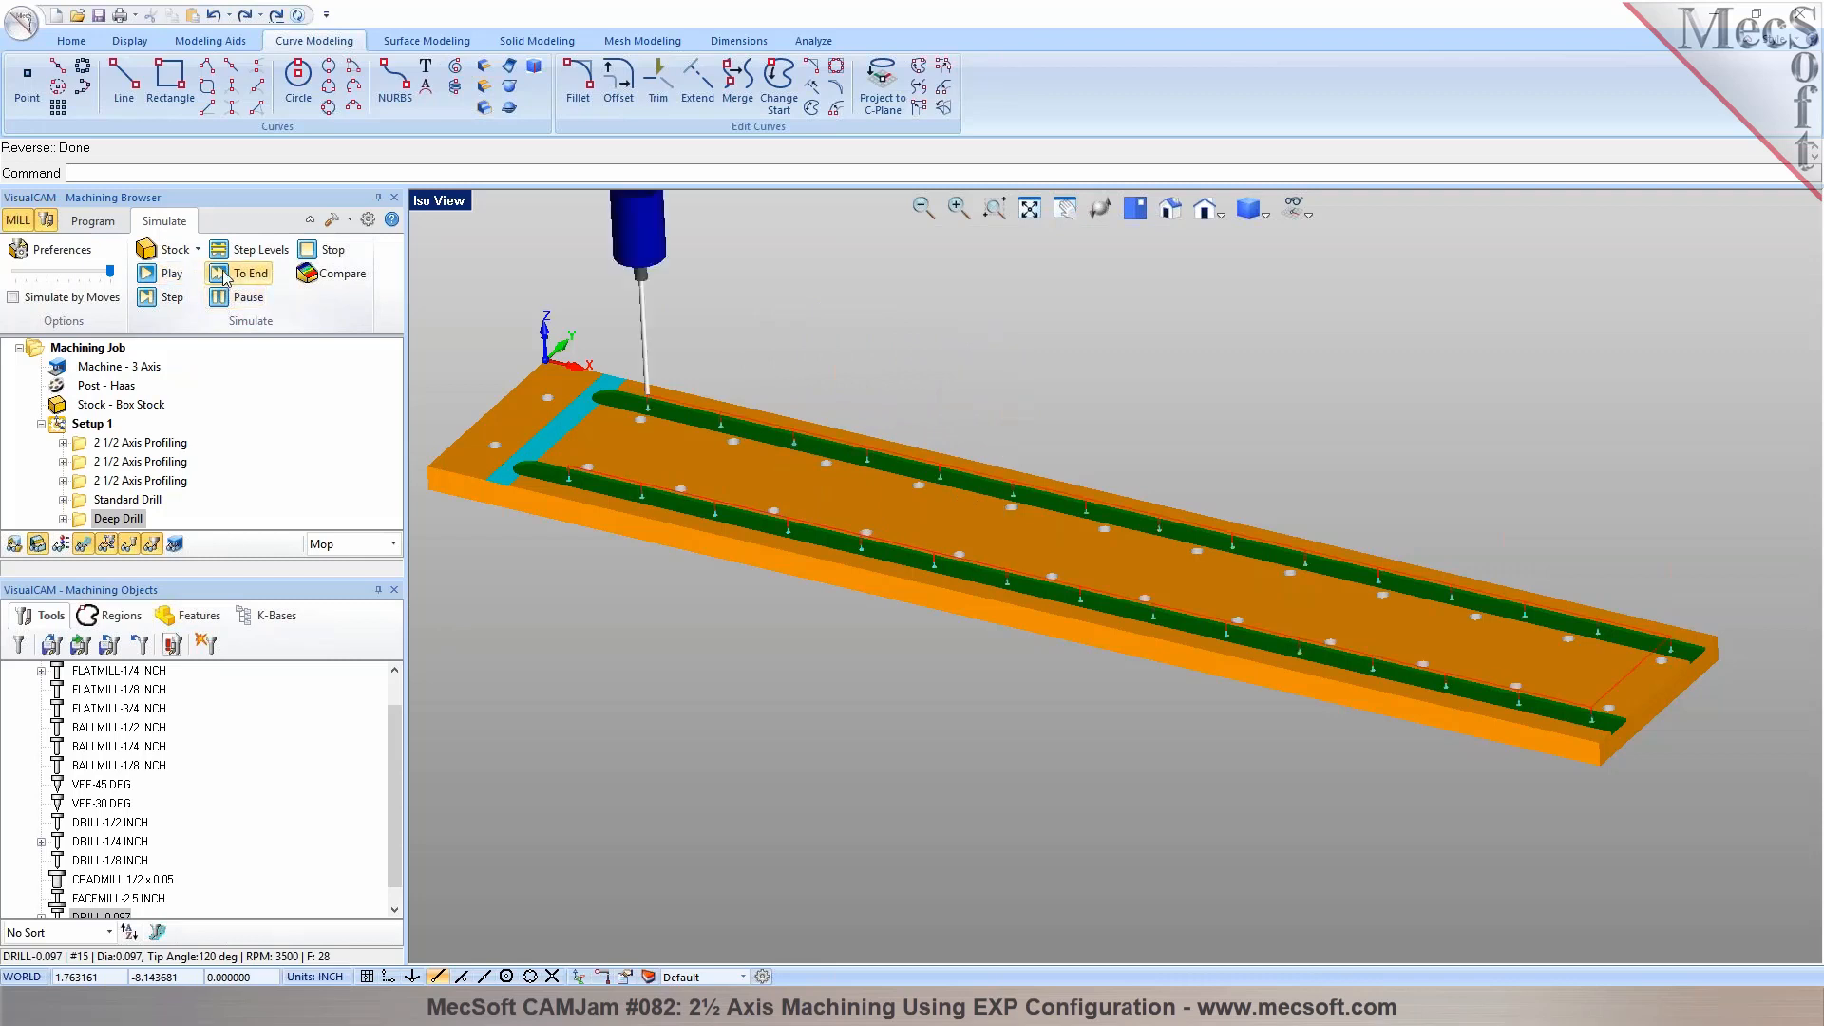
Start a tapping operation on Hole Feature 3 and add Hole Feature 5 to it
click(103, 222)
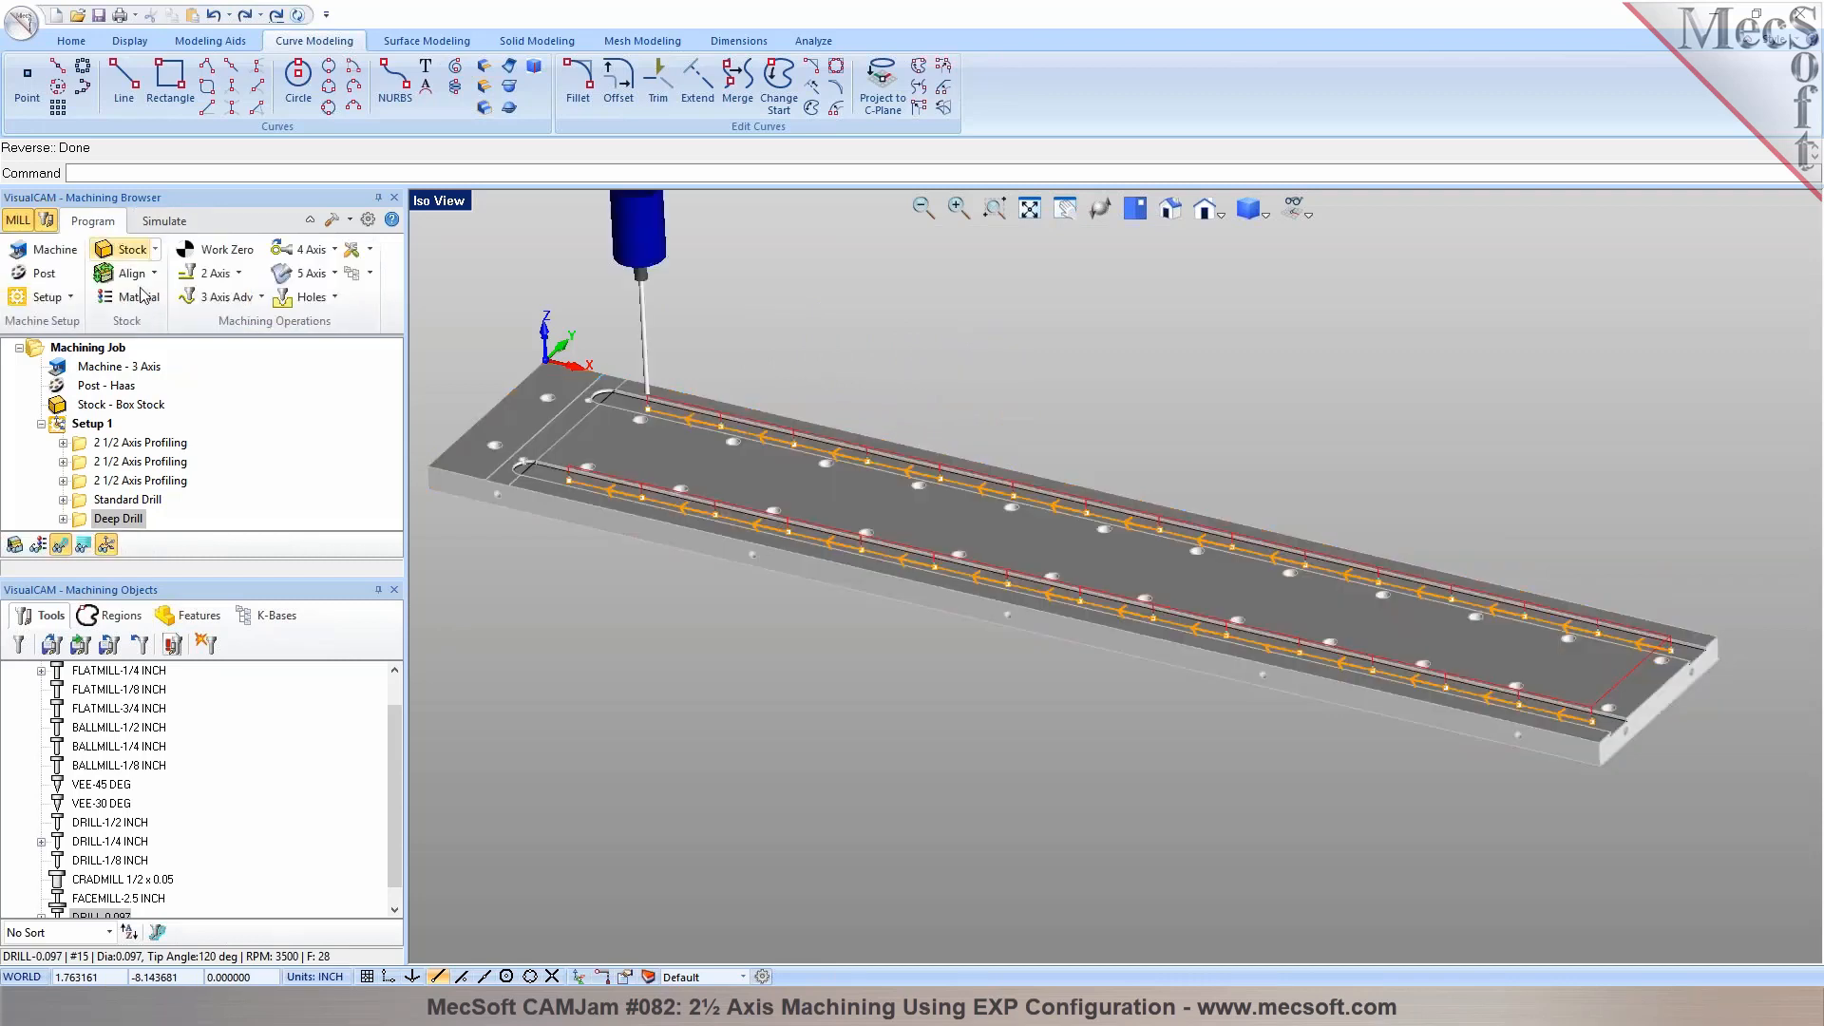
click(195, 617)
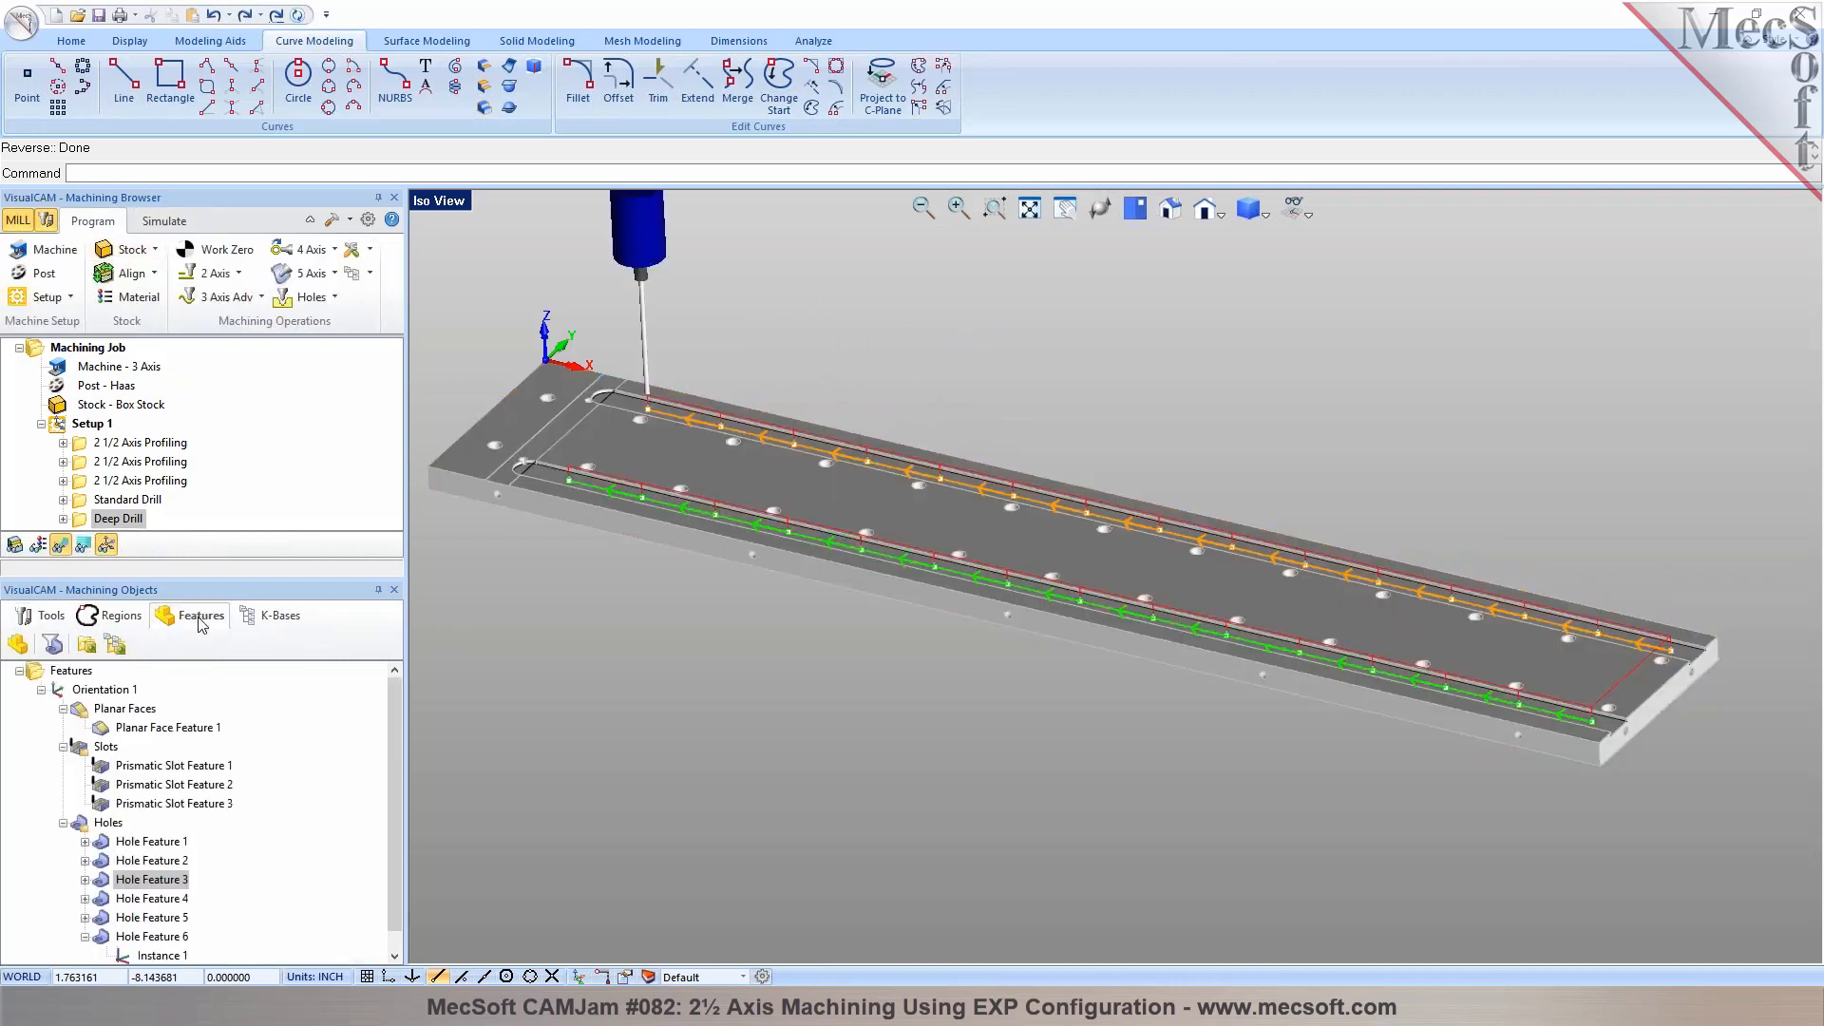
right_click(118, 879)
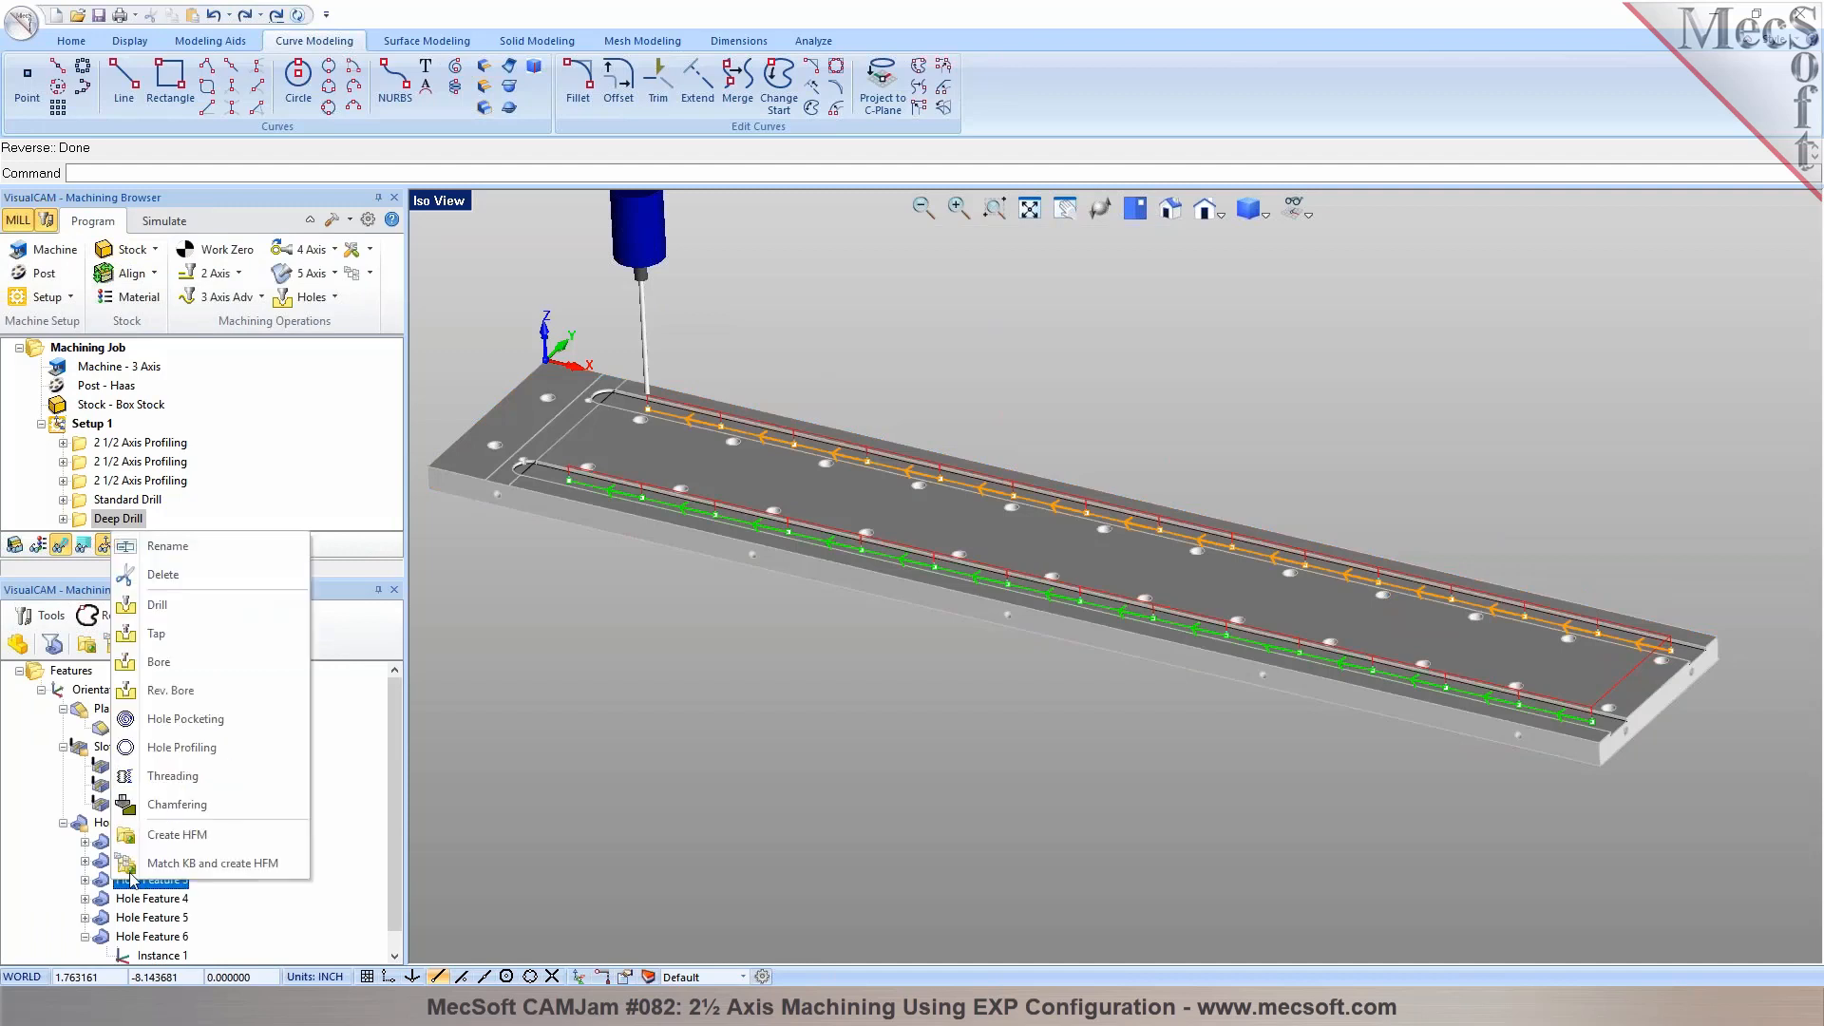
click(163, 633)
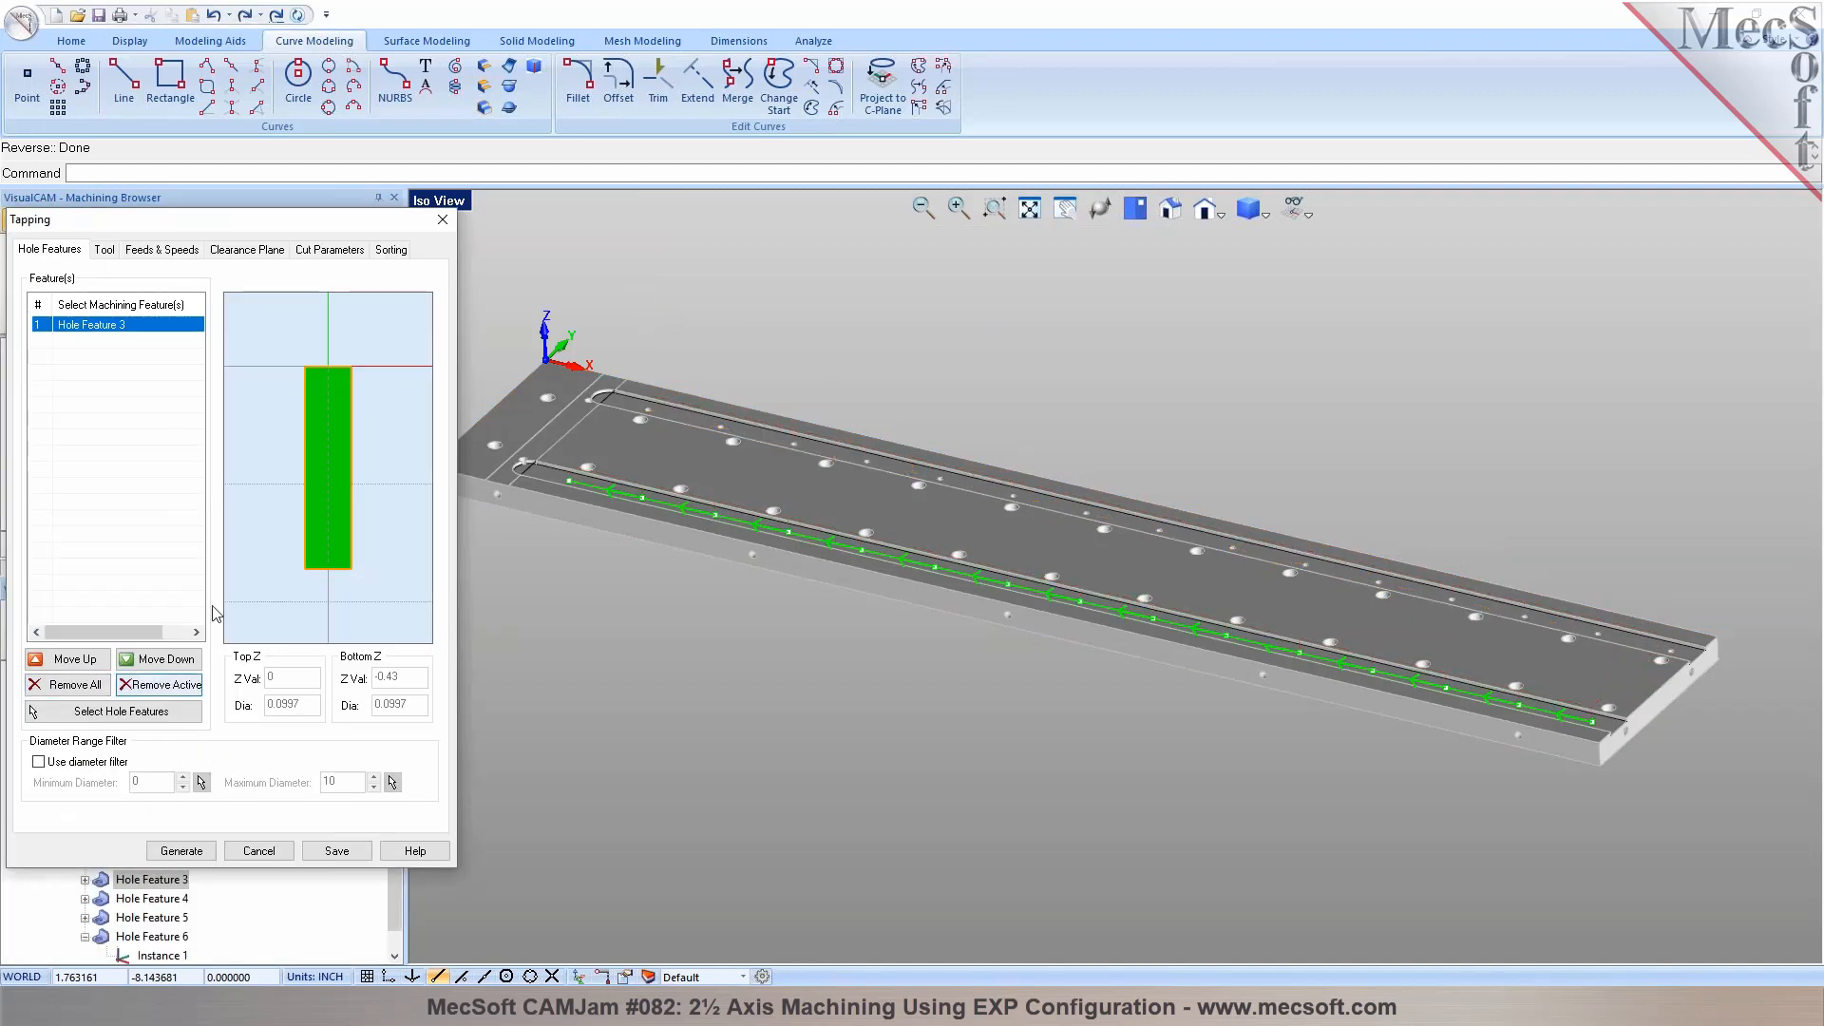
click(93, 712)
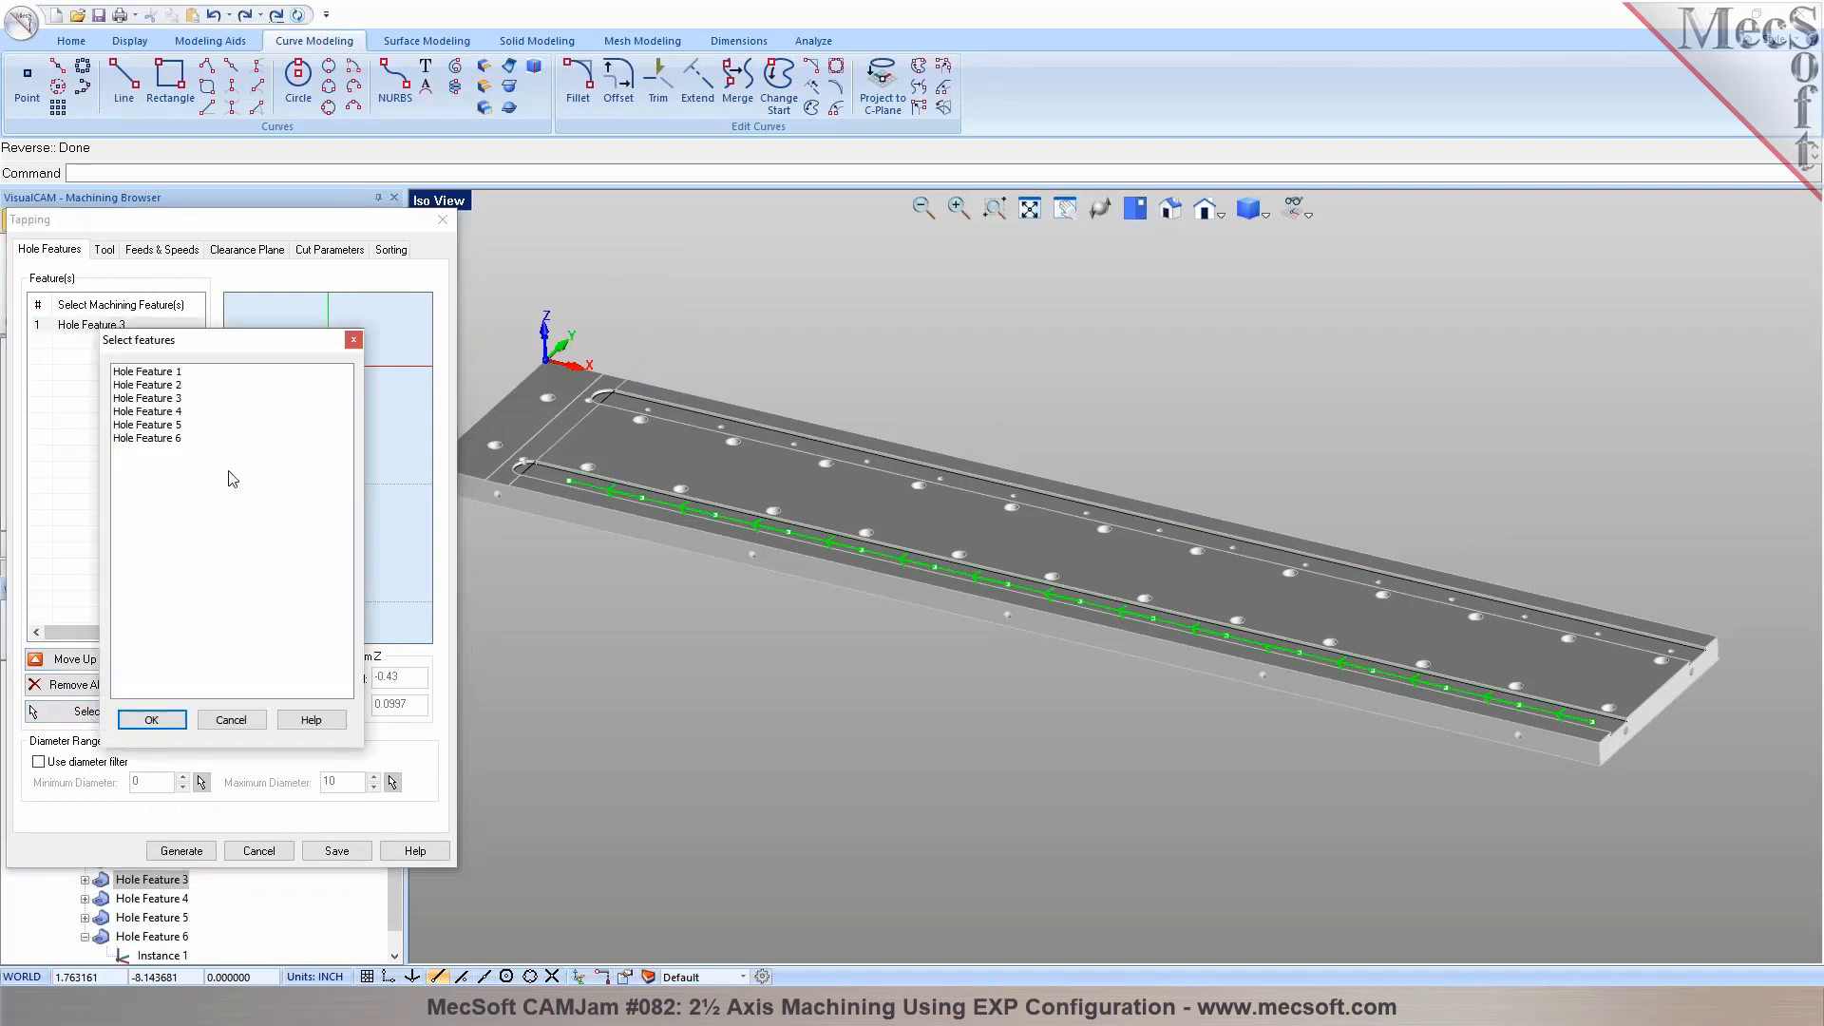
click(149, 413)
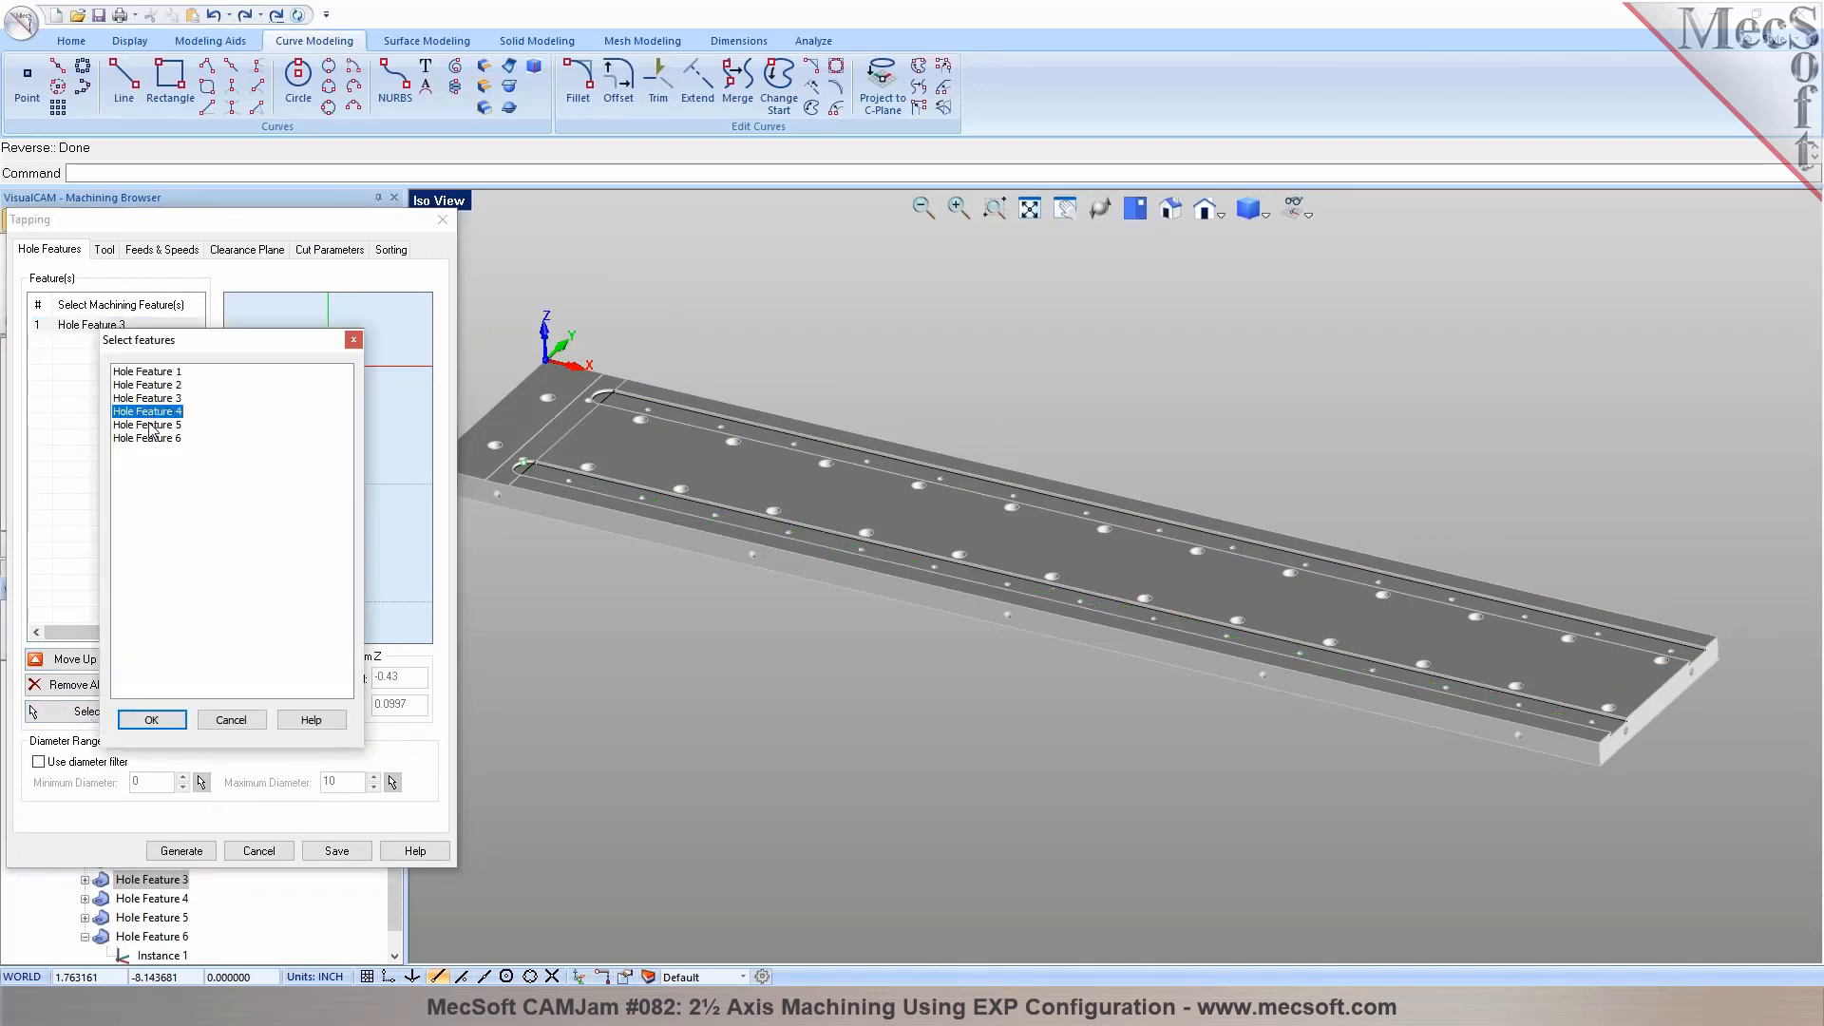
click(150, 425)
click(151, 720)
click(124, 342)
Create a tap tool with diameter 0.098 and thread pitch 0.025, and save it as a new tool
click(103, 249)
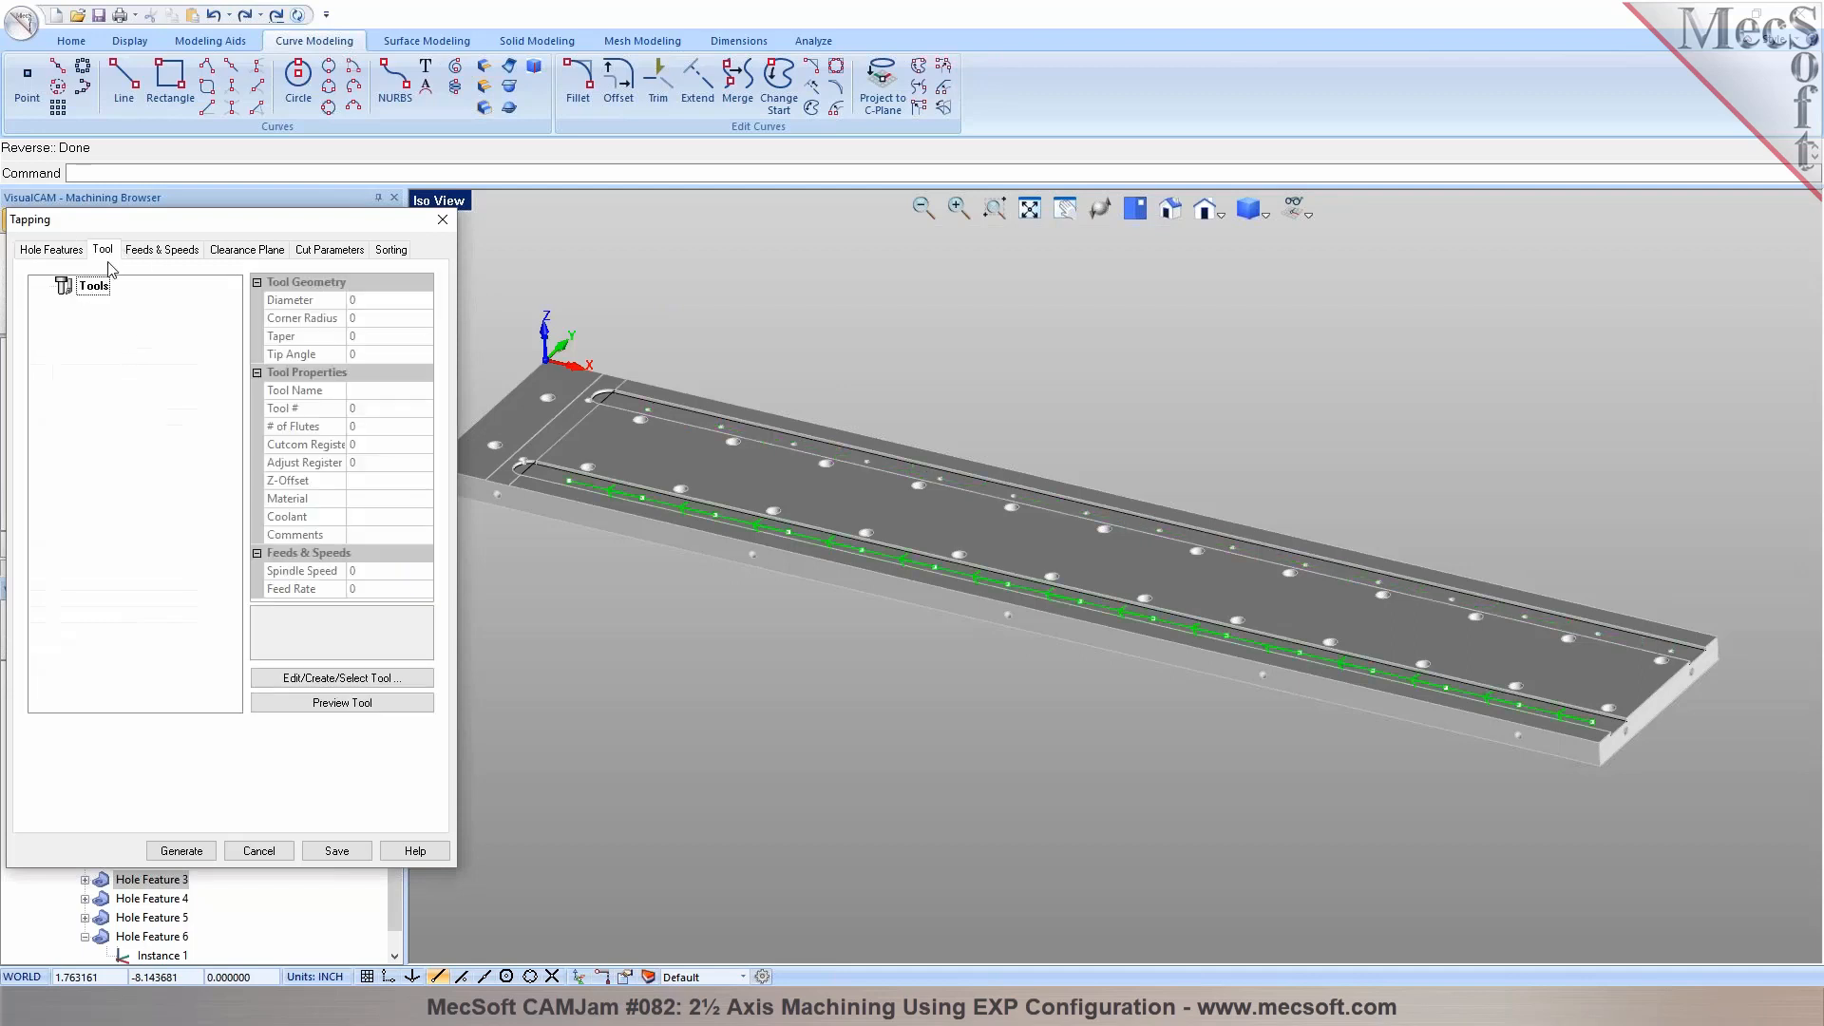
click(282, 677)
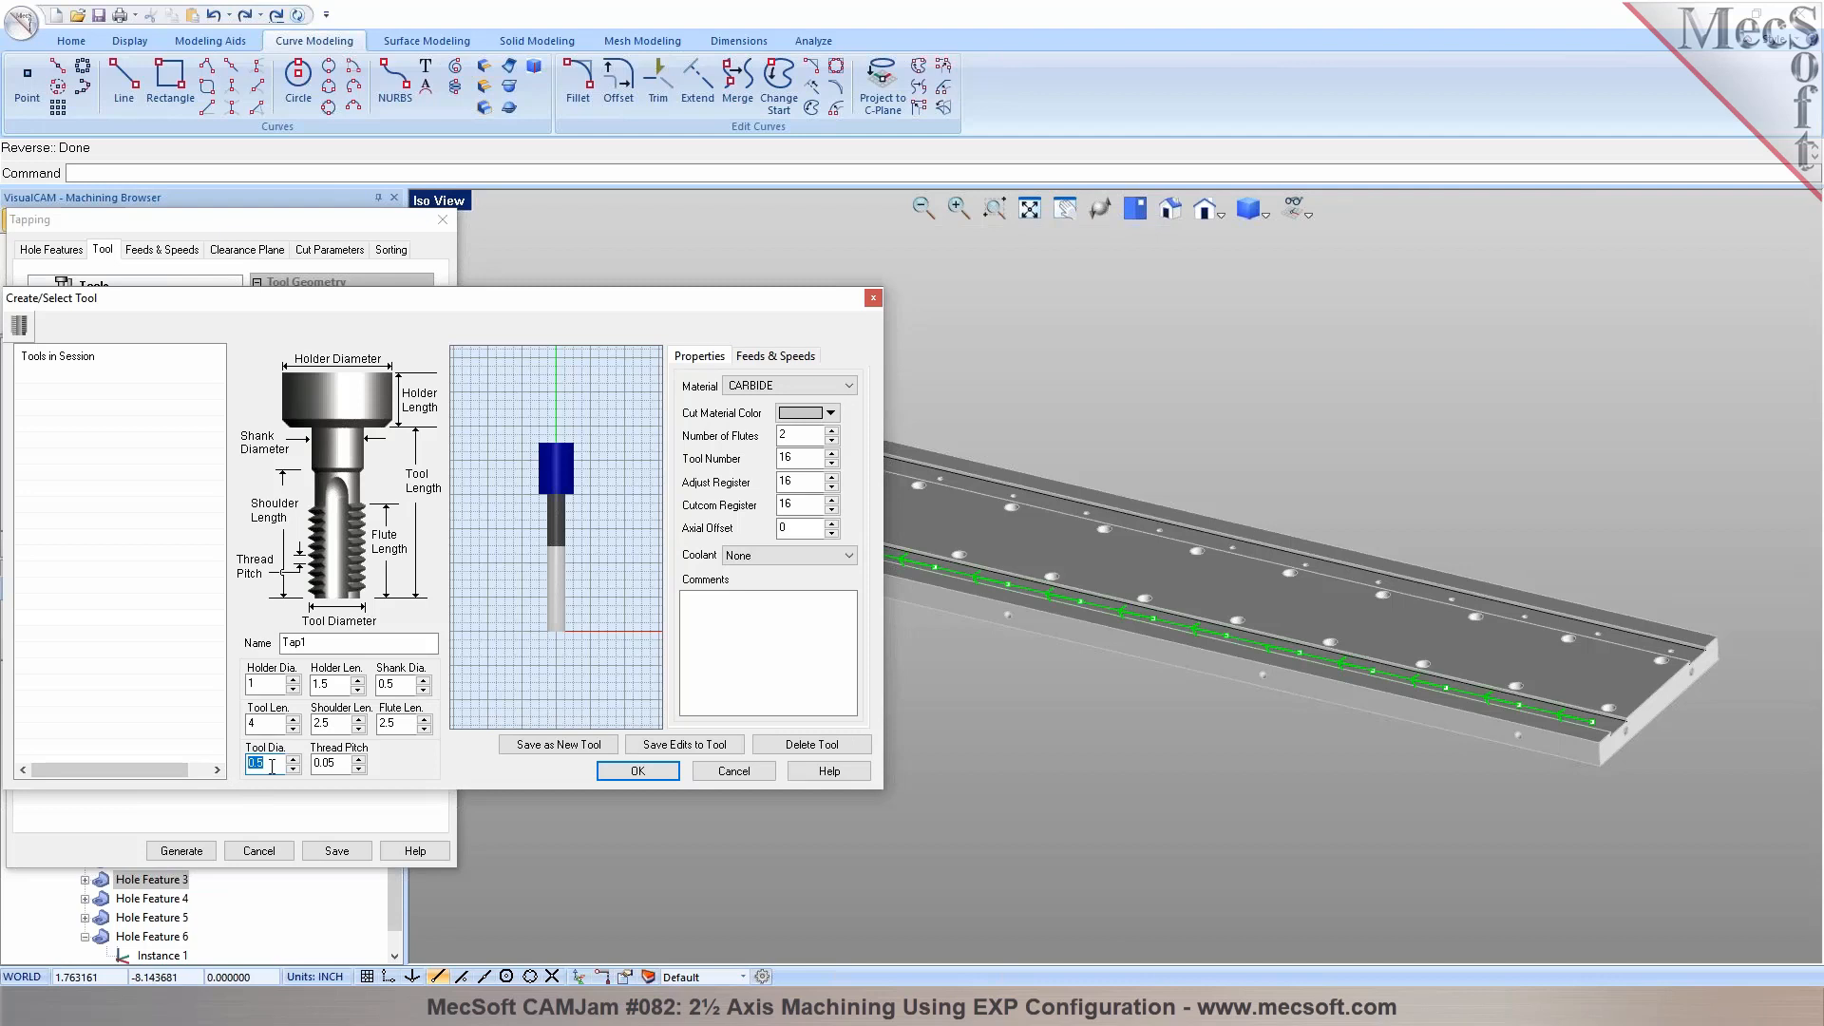
click(332, 766)
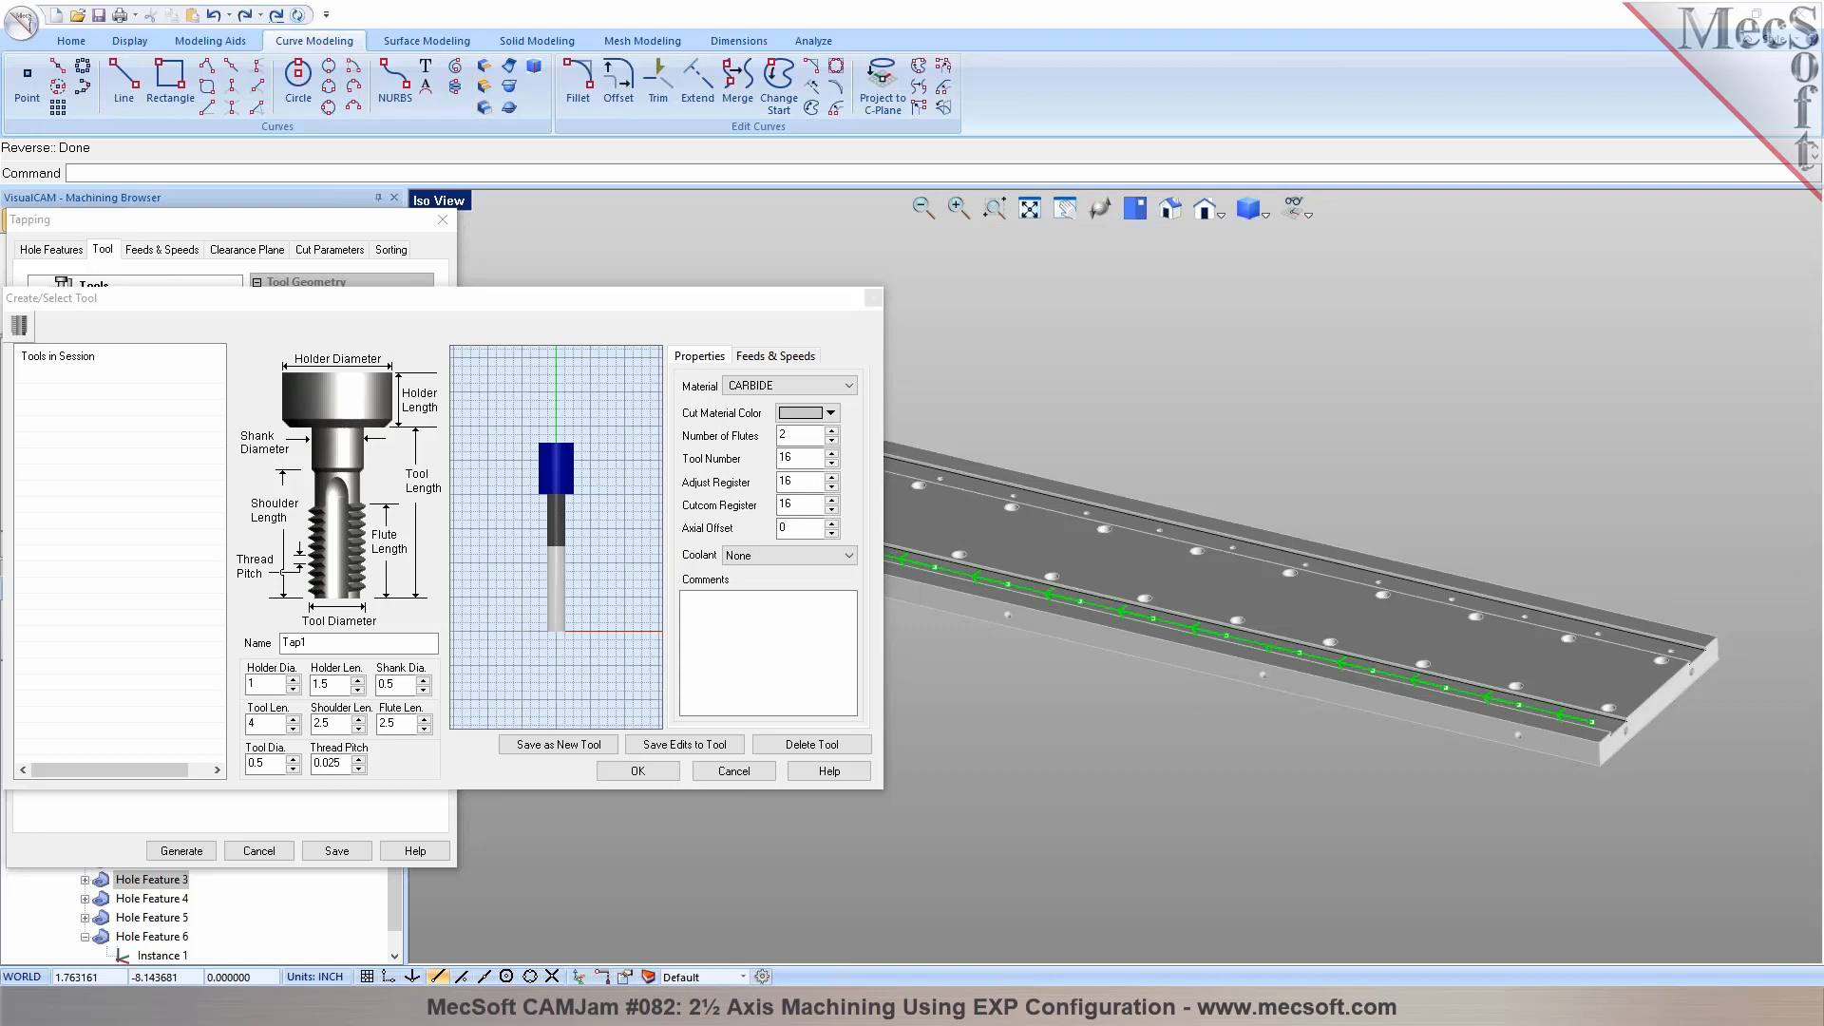
click(261, 762)
text(098)
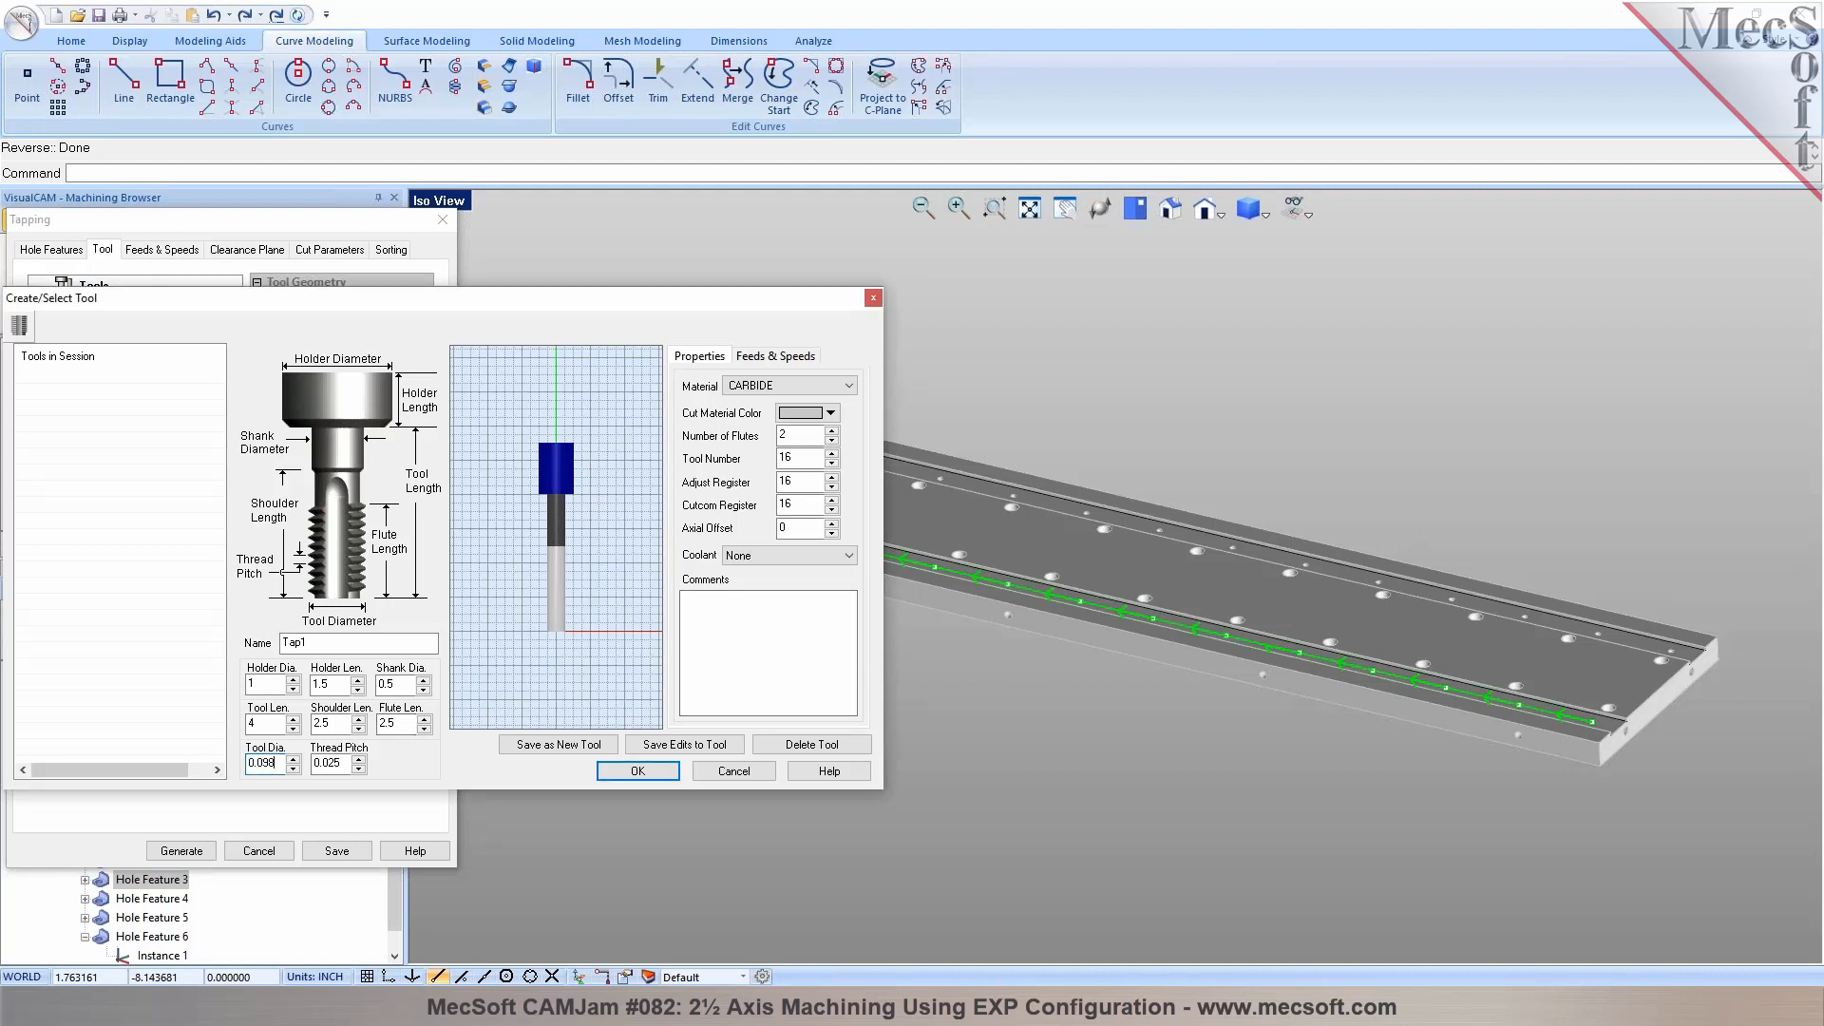
key(Tab)
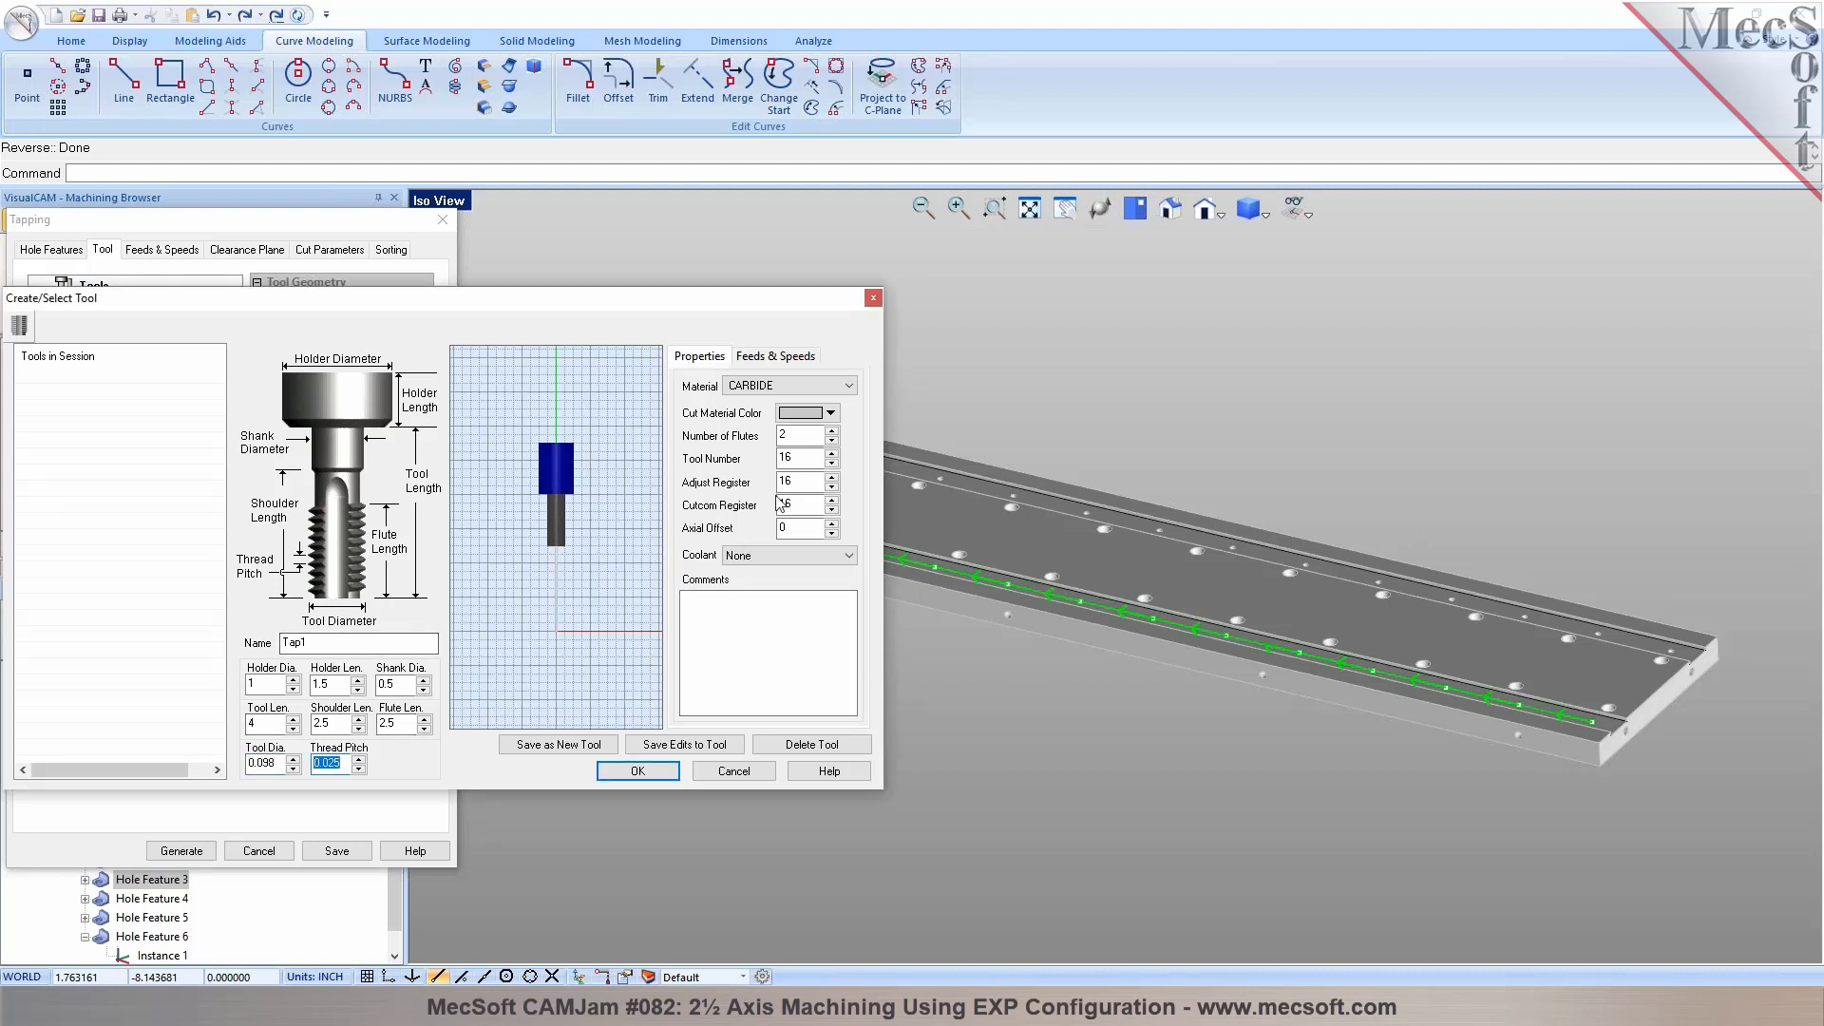
click(586, 746)
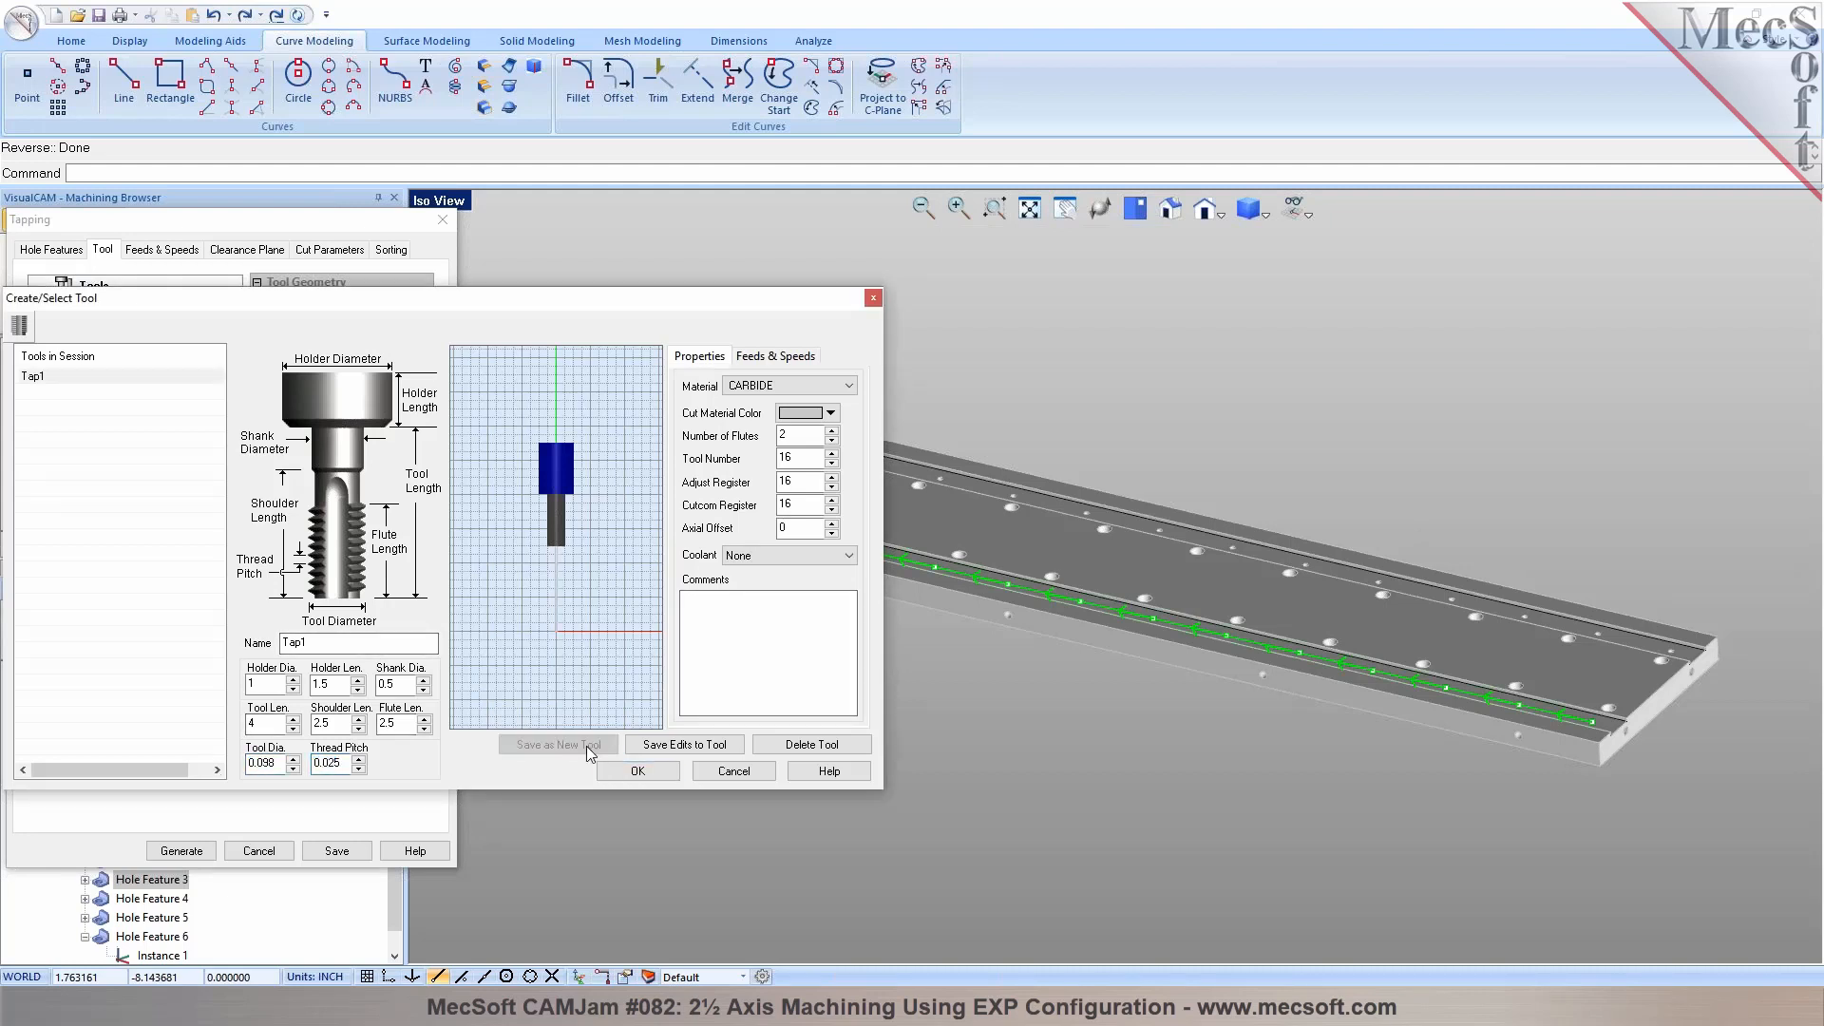
click(629, 773)
Set the tap's spindle speed to 500 RPM, save the edits to the tool and use it for the operation
click(767, 362)
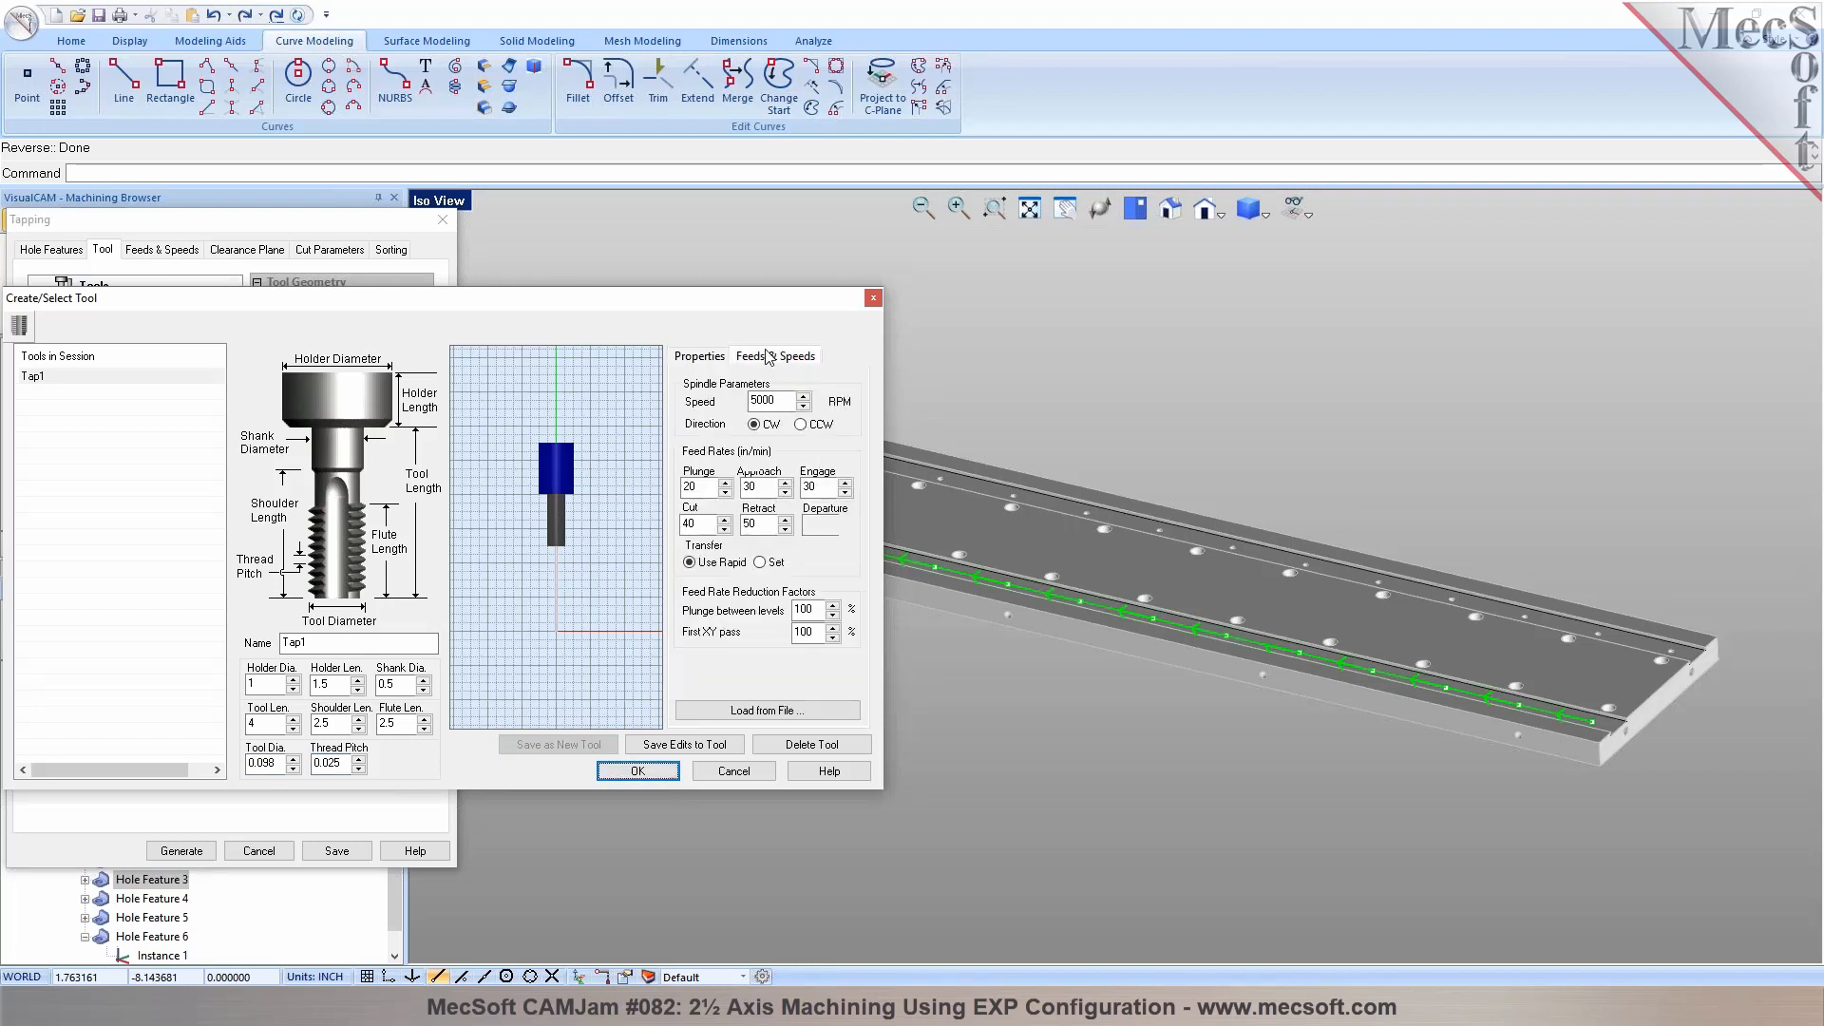
drag(768, 400, 781, 400)
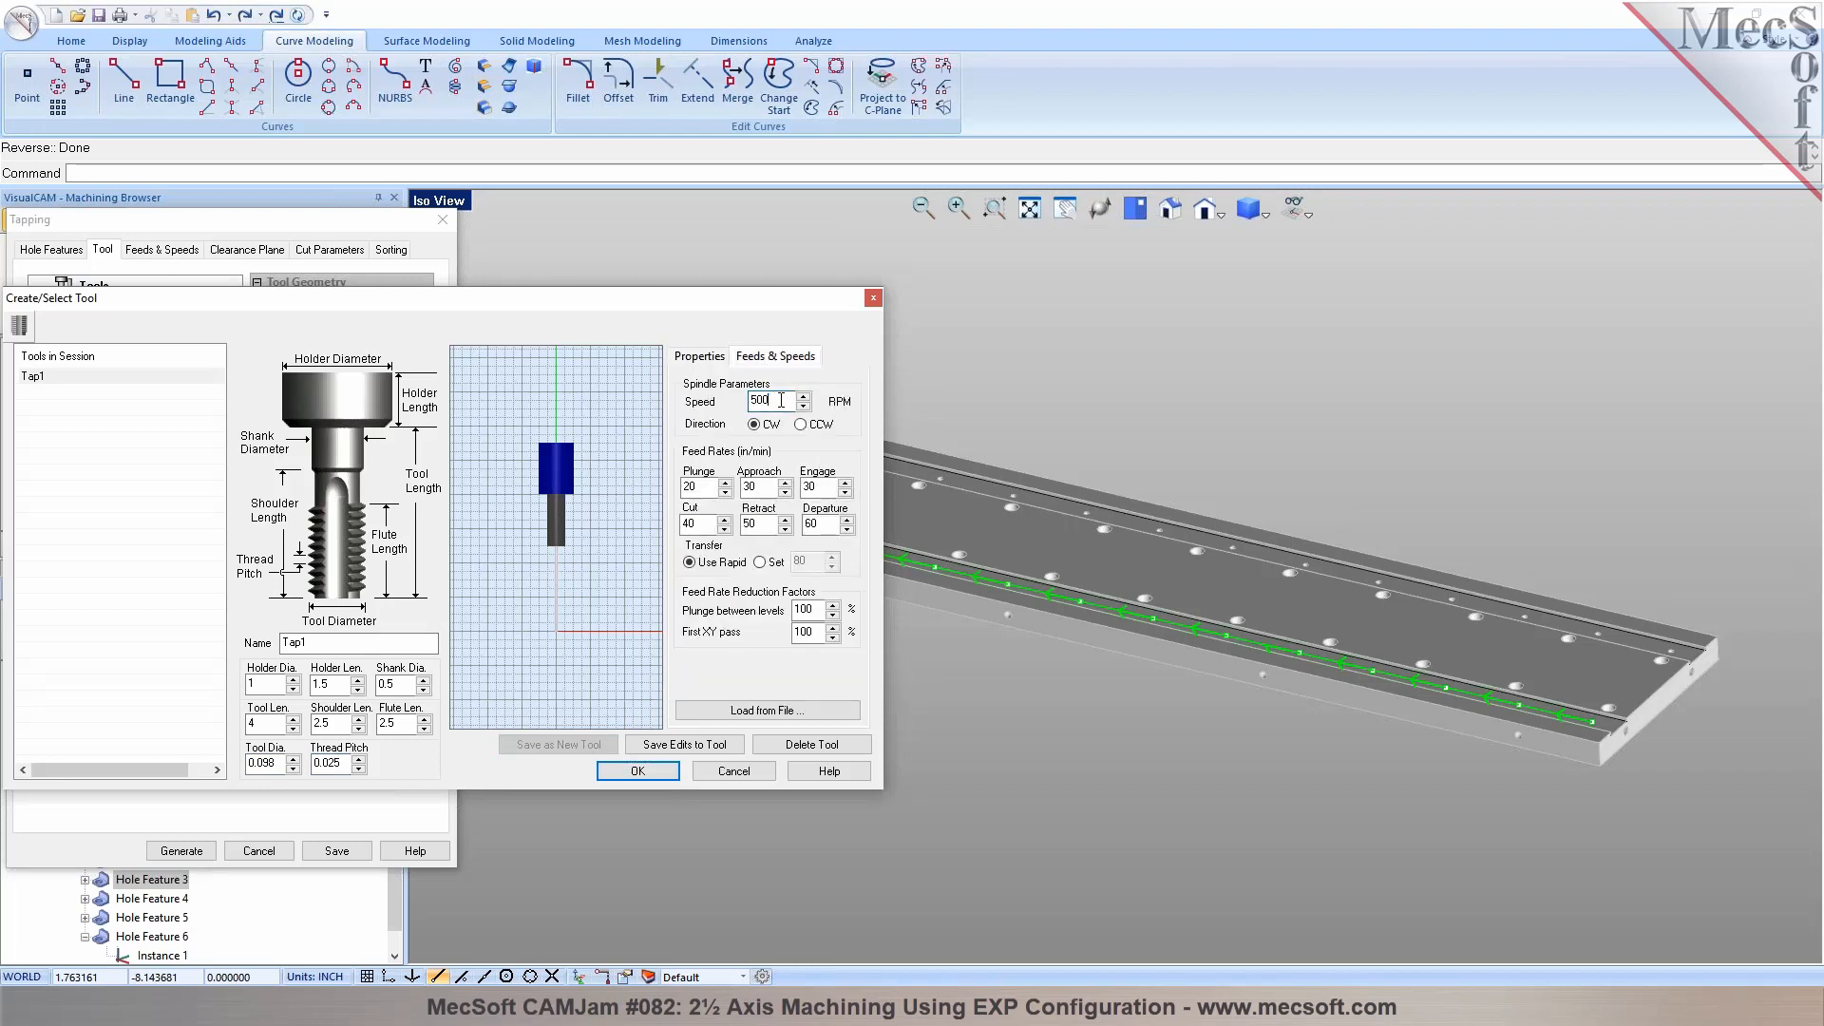
click(685, 745)
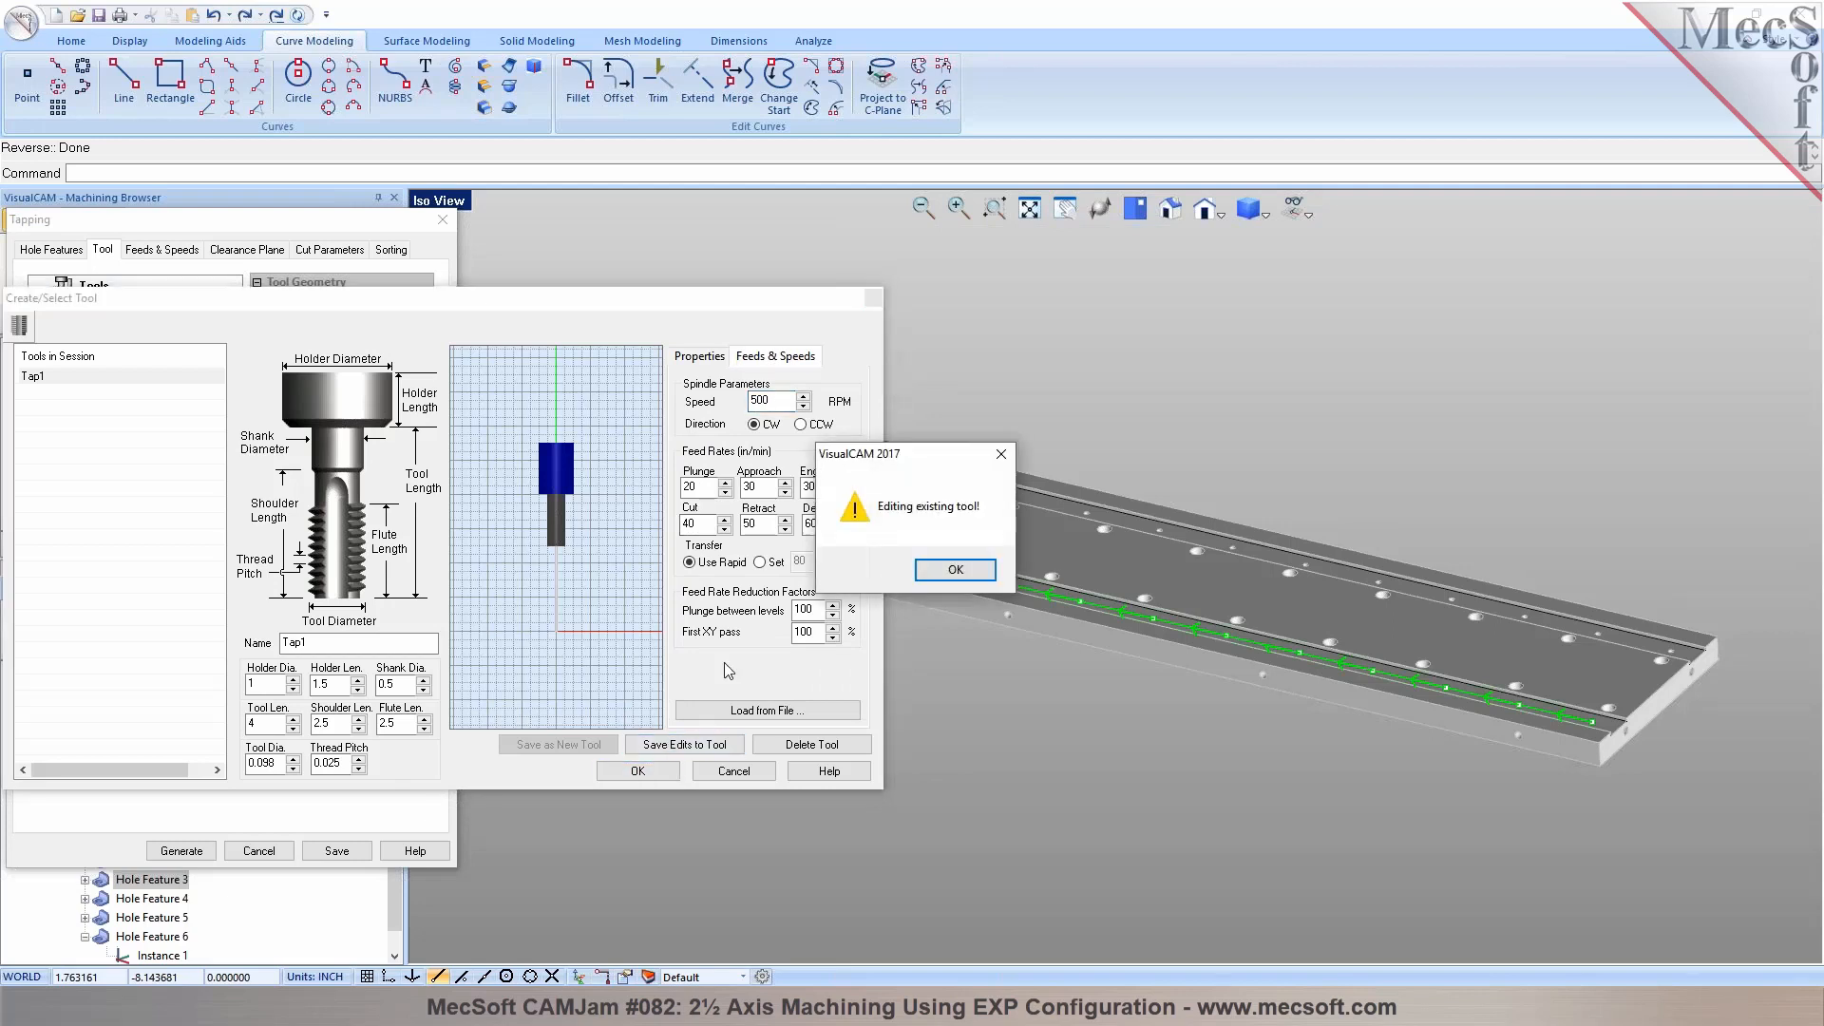
click(946, 574)
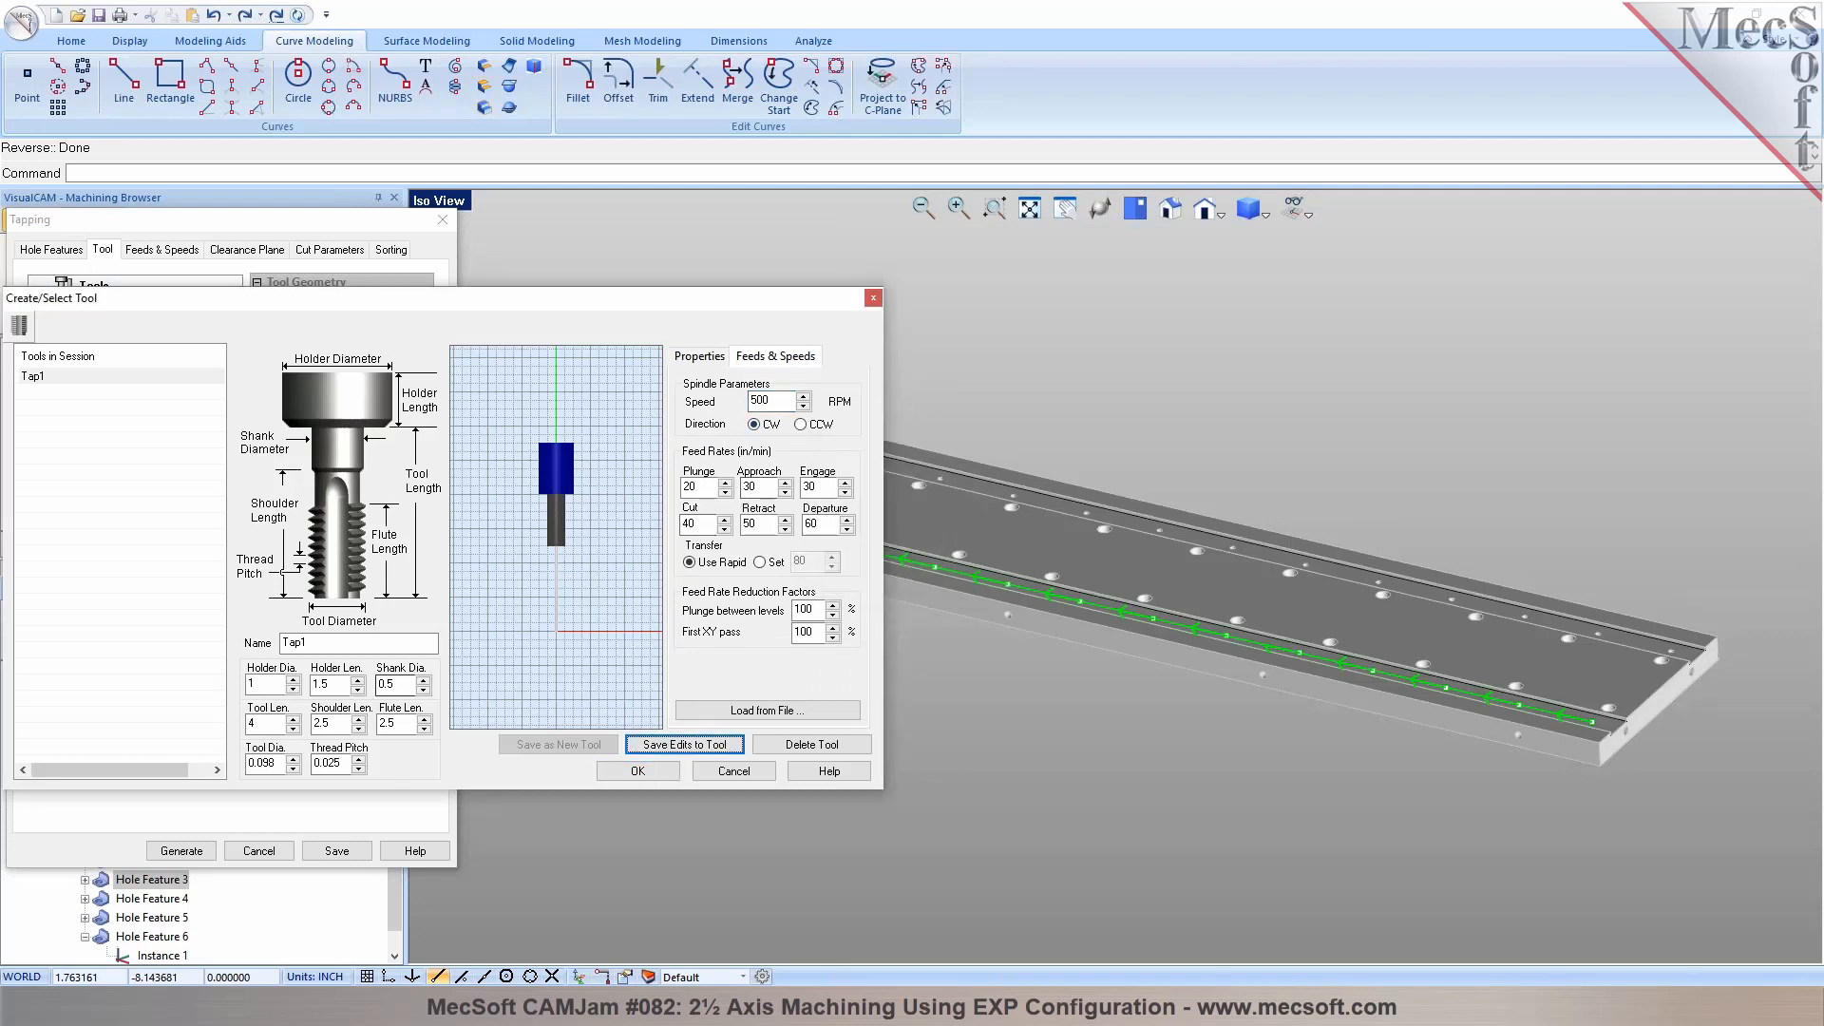
click(637, 771)
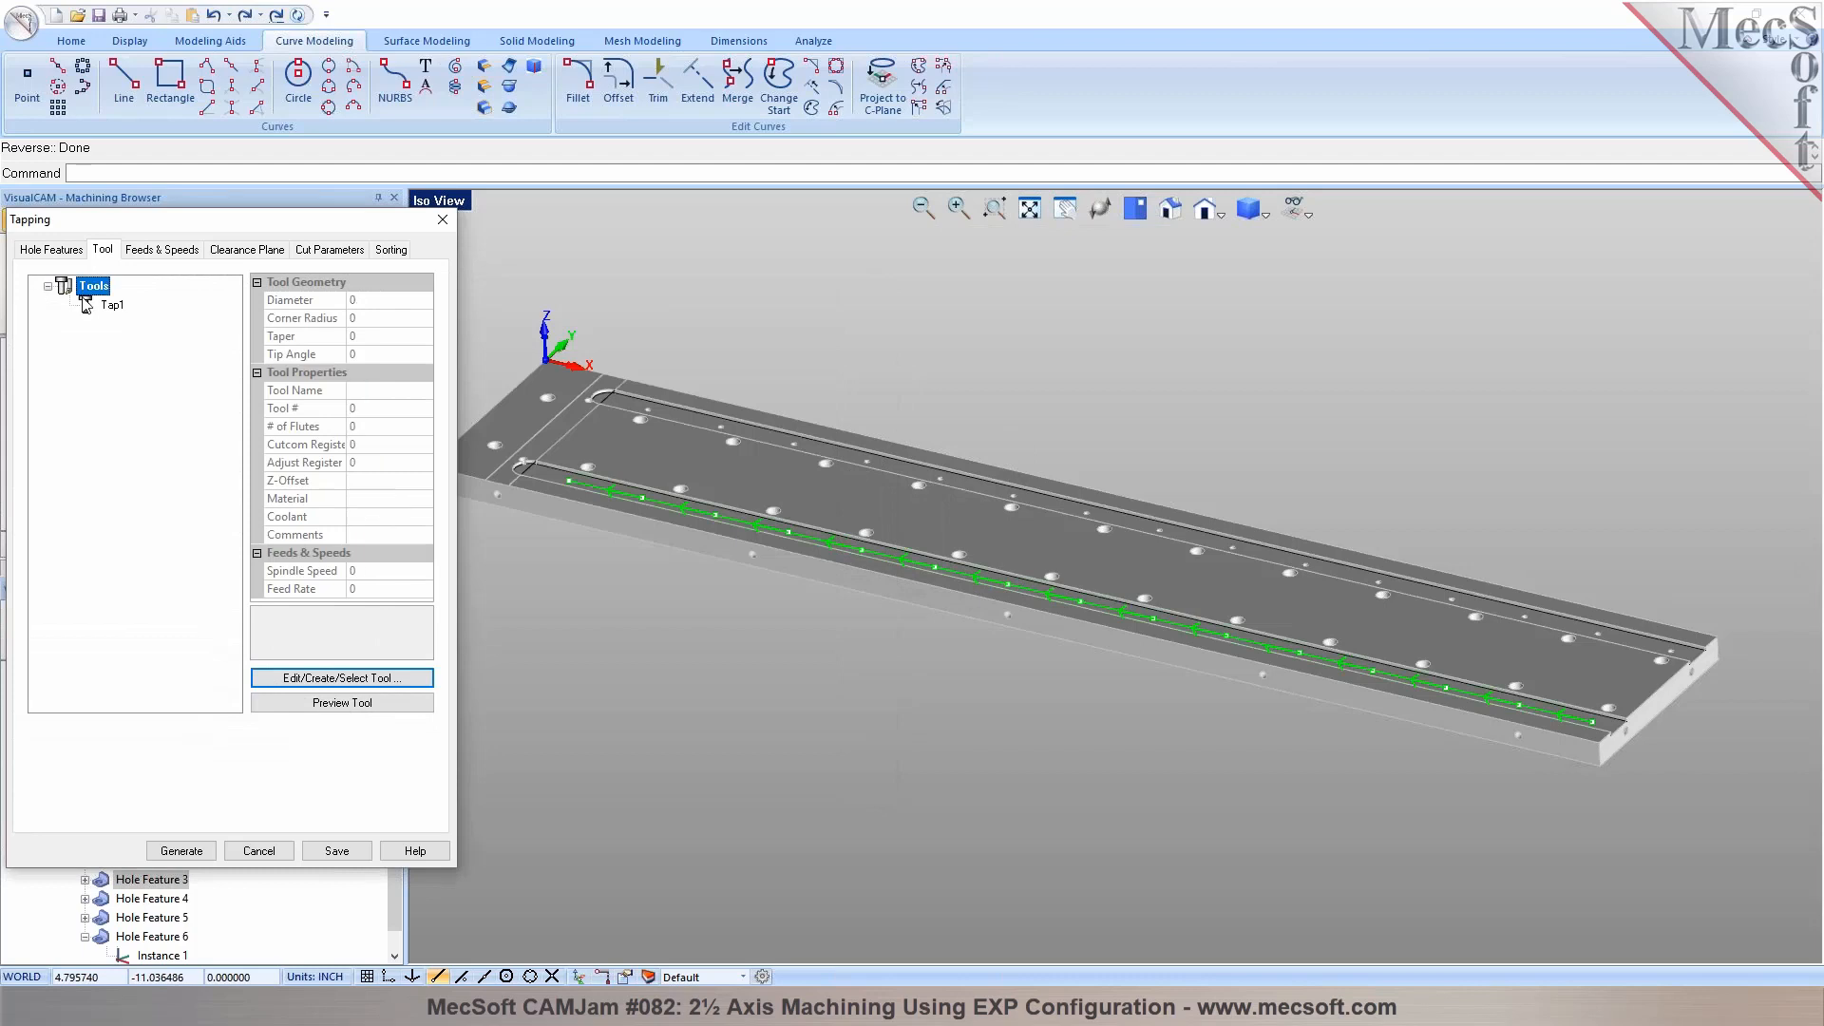
Review the tapping parameters, set Minimum Distance Sort with a Lower Left start point, and generate the tapping toolpath
click(169, 250)
click(314, 251)
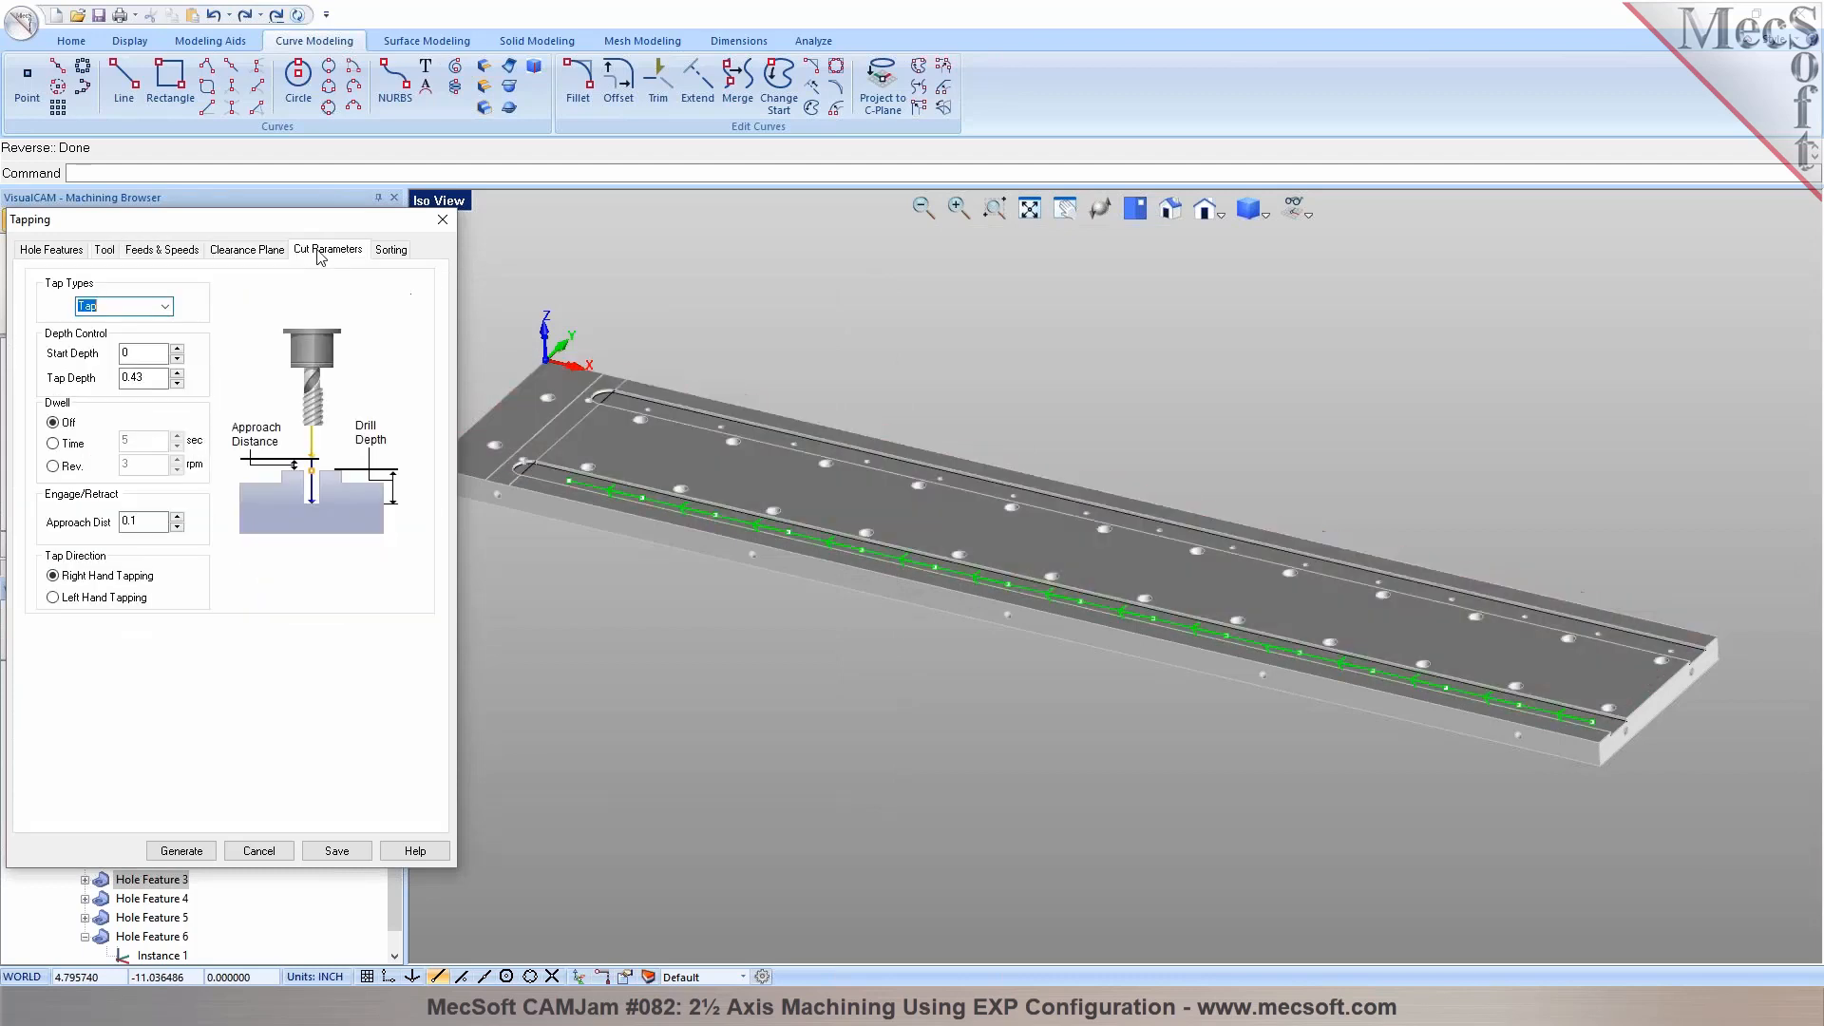
click(394, 254)
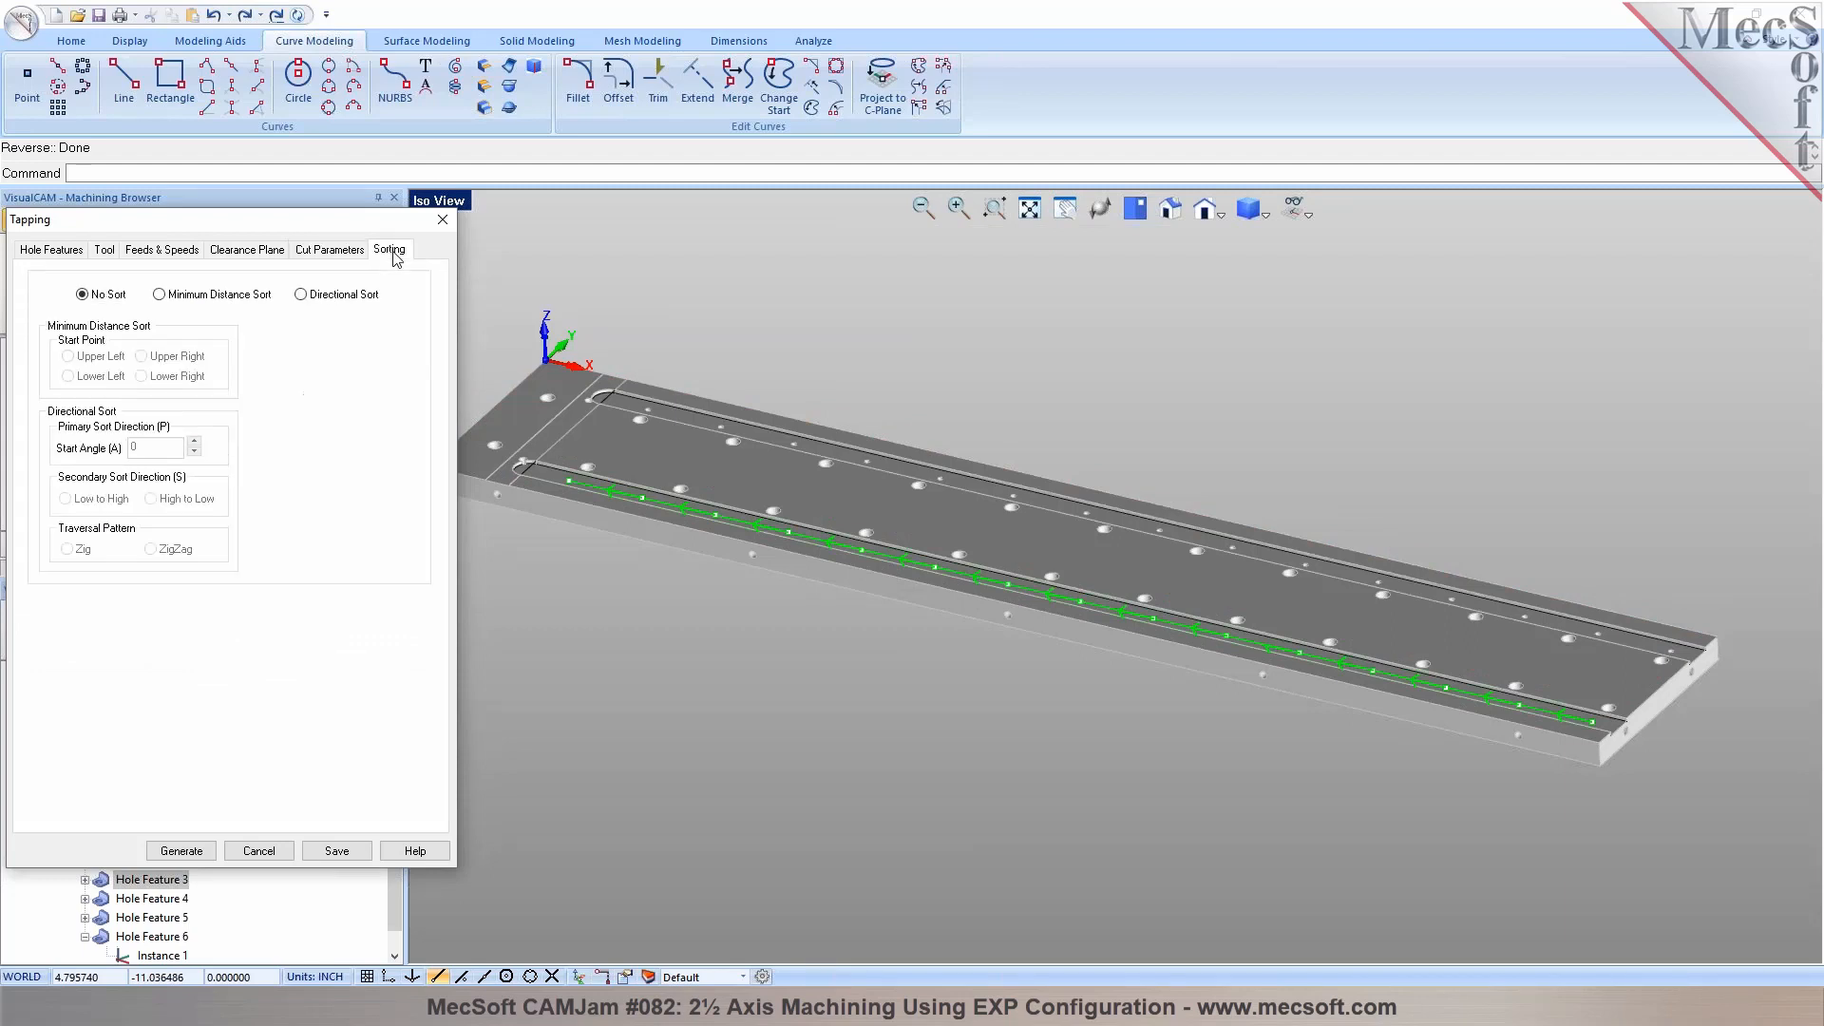
click(203, 296)
click(93, 377)
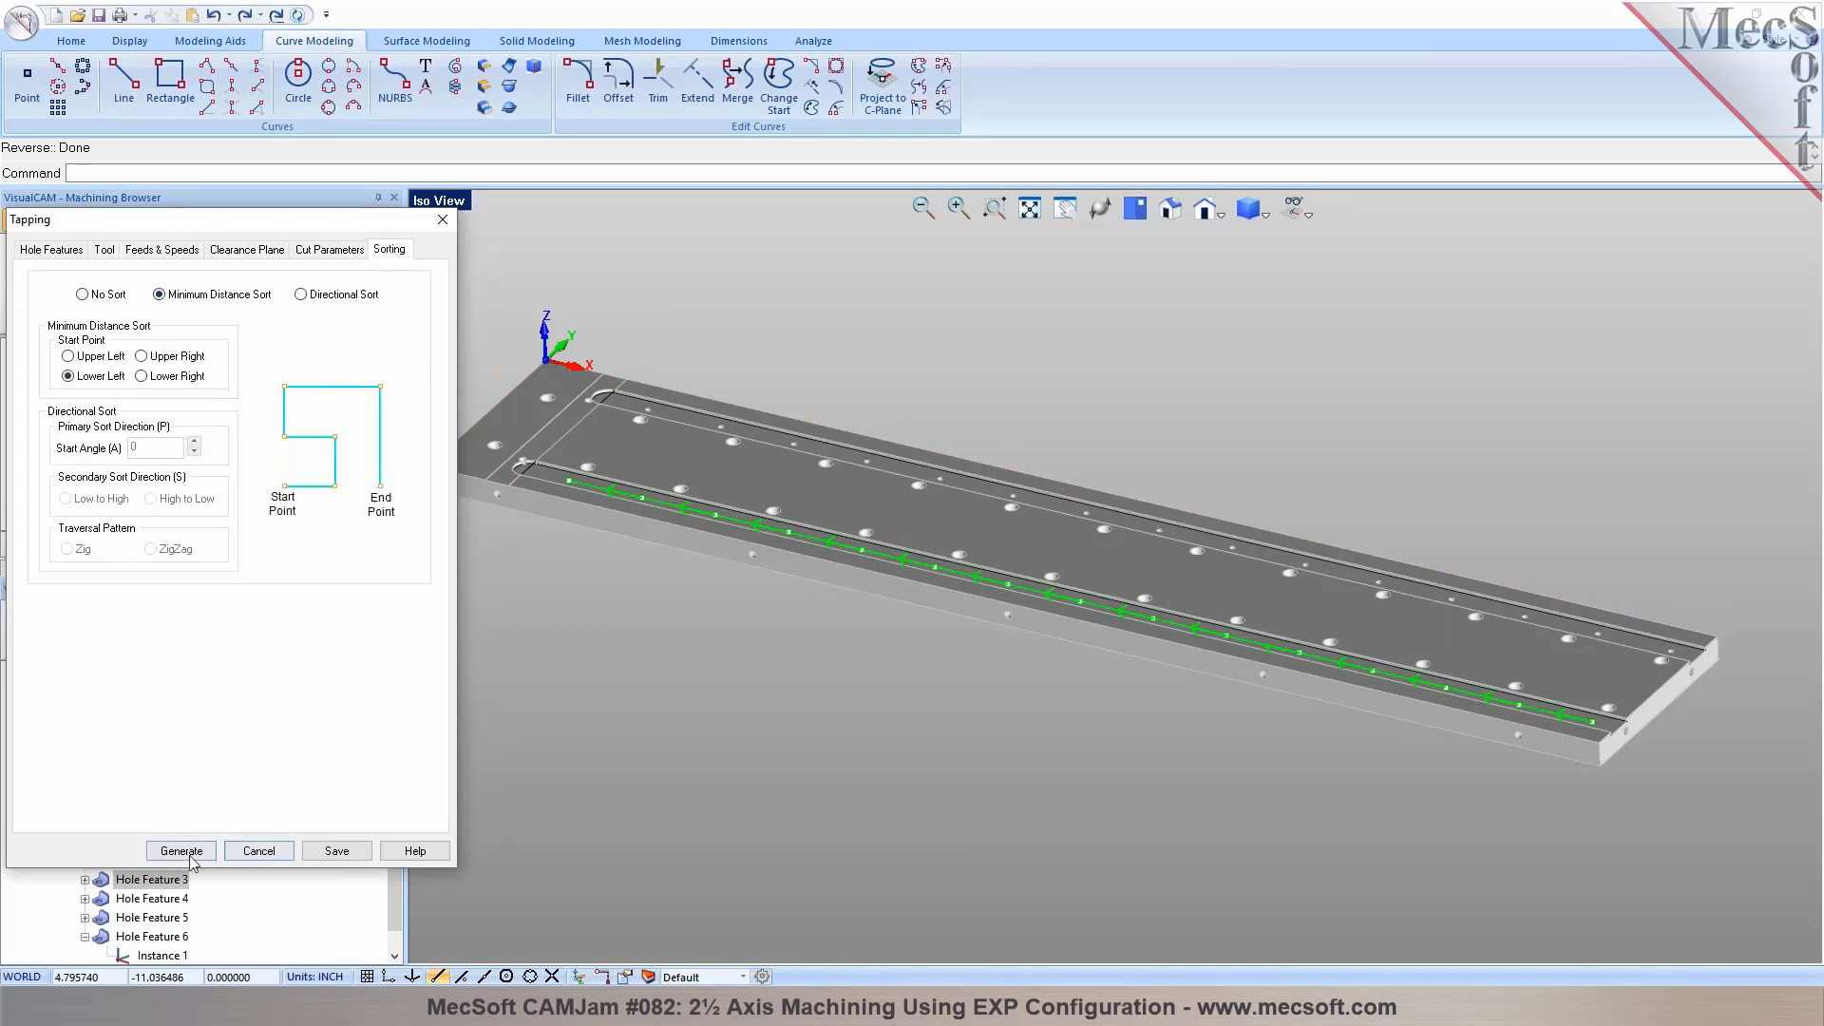
click(190, 854)
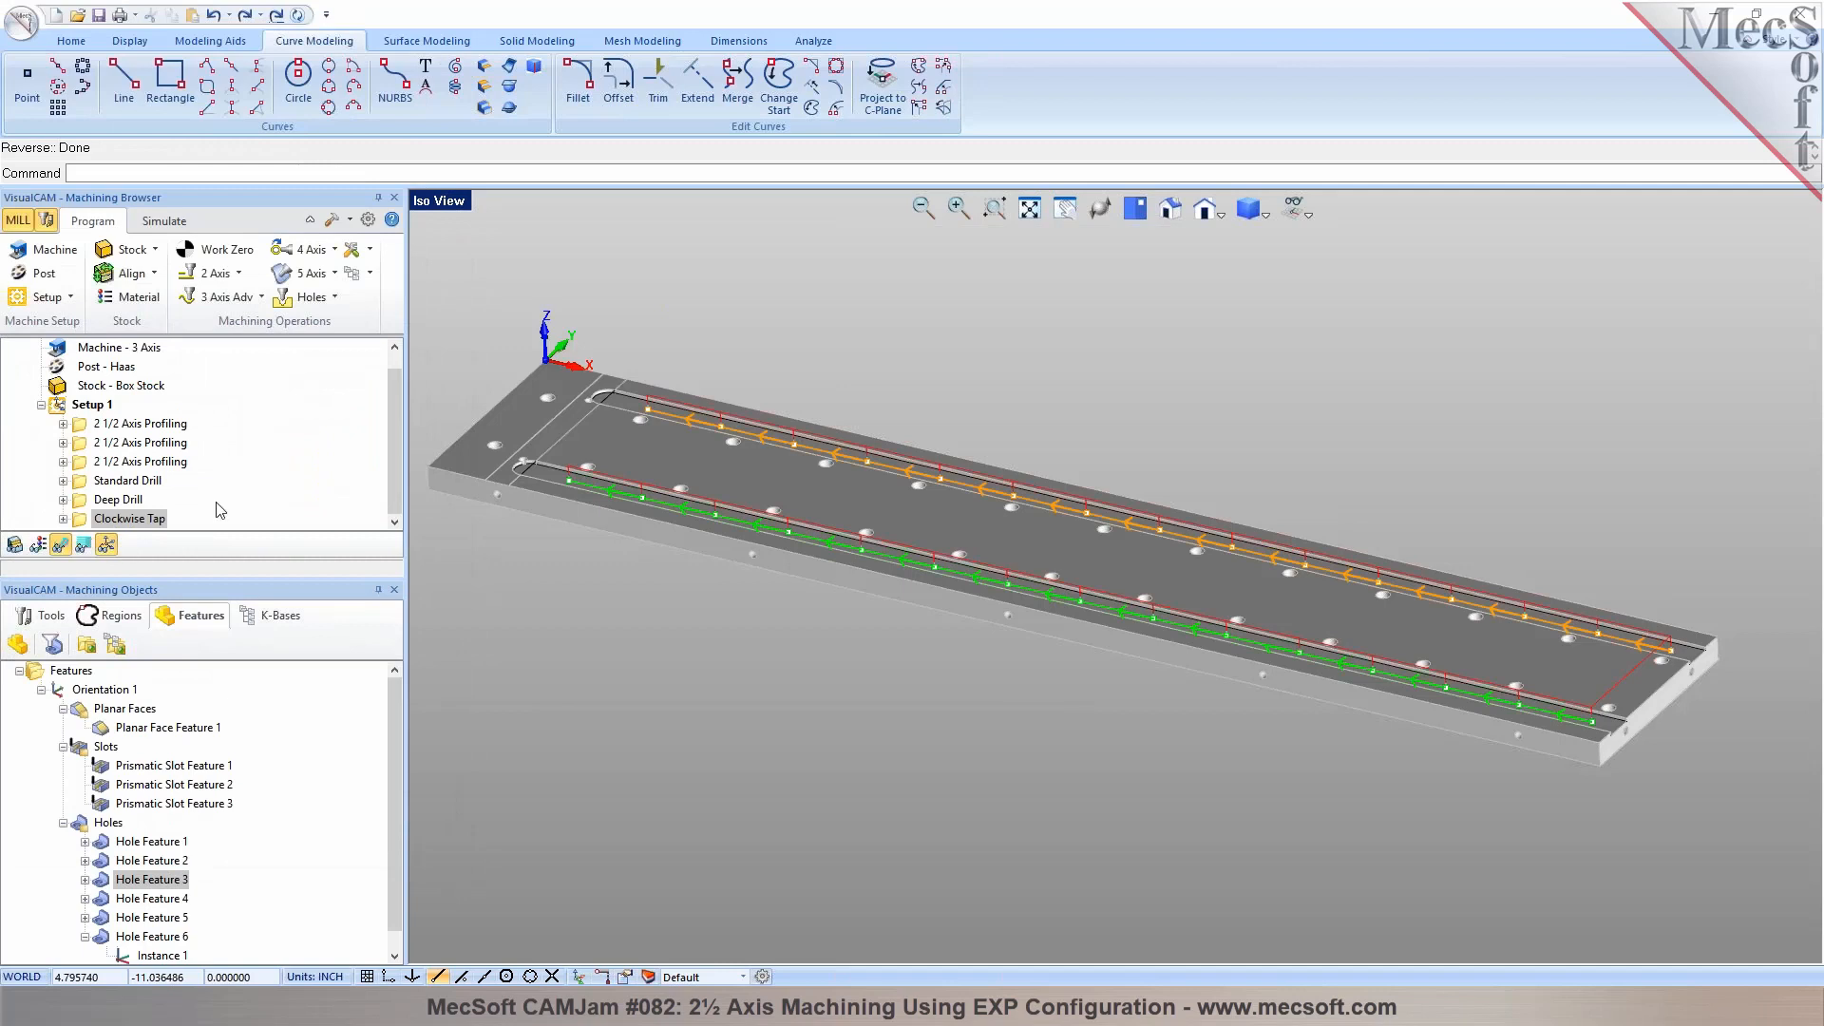
Simulate the Clockwise Tap operation through to the end
click(164, 221)
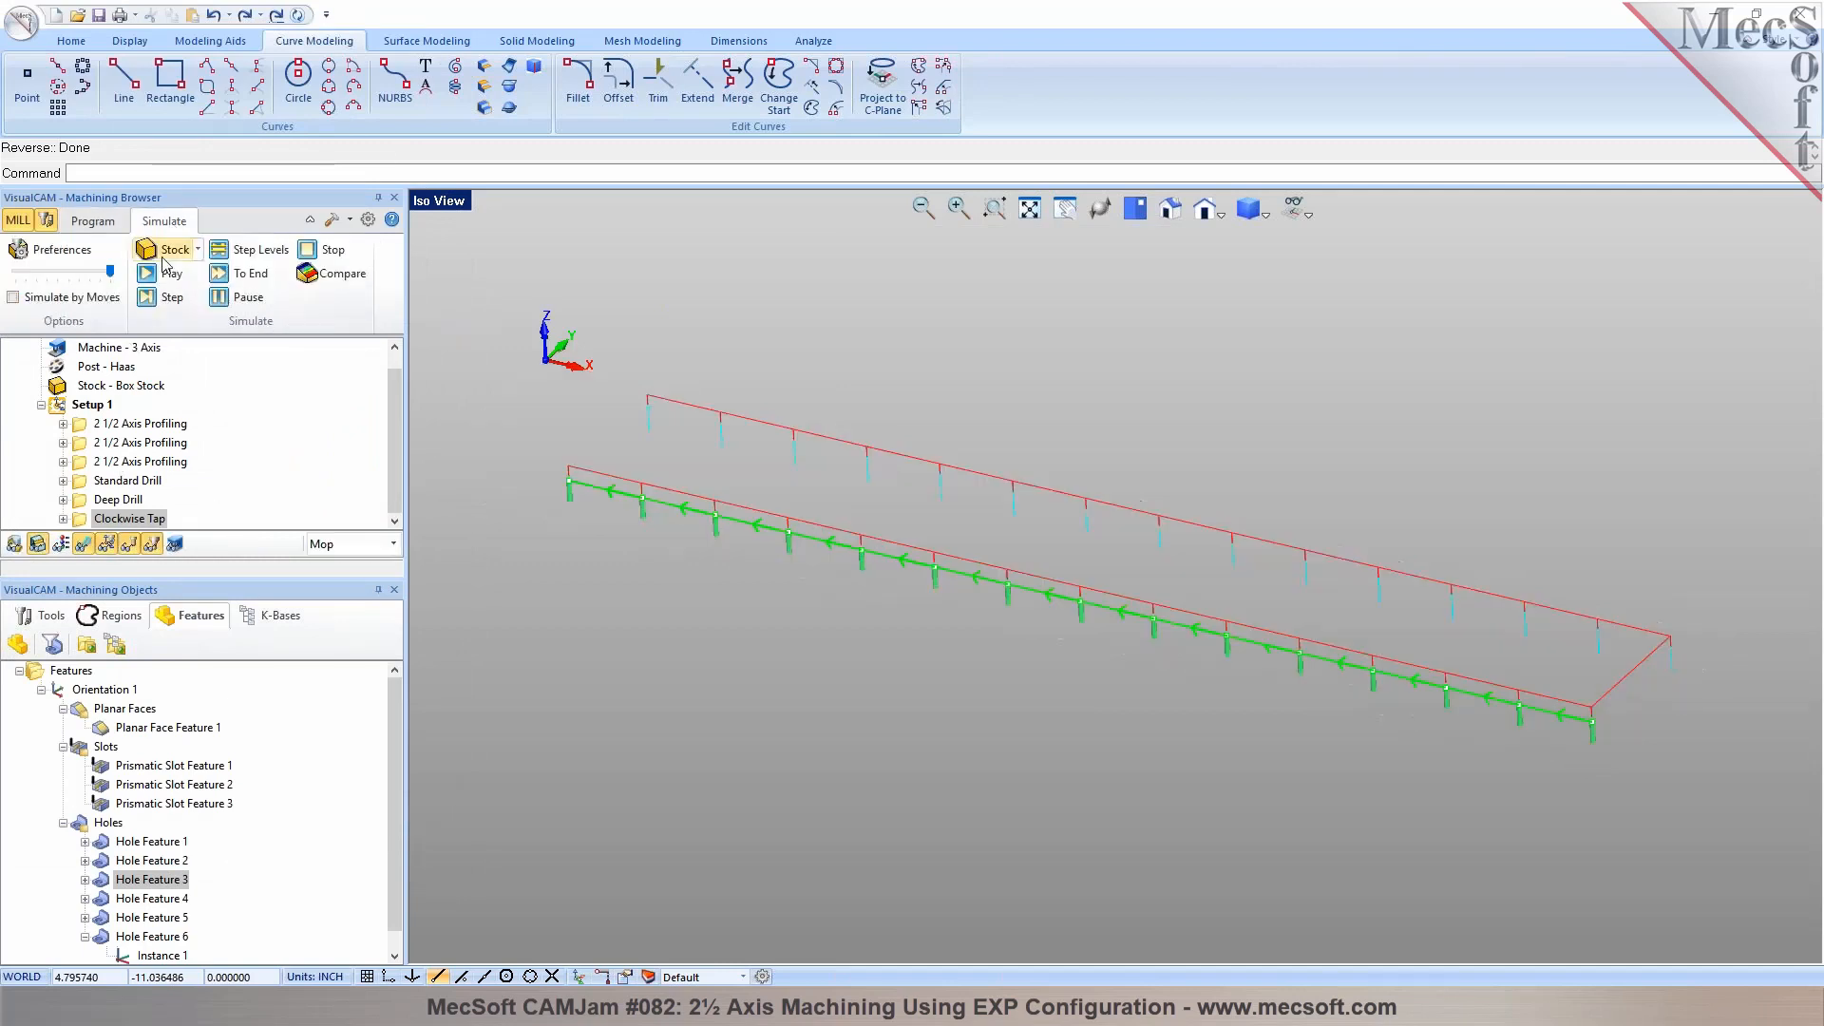
click(159, 274)
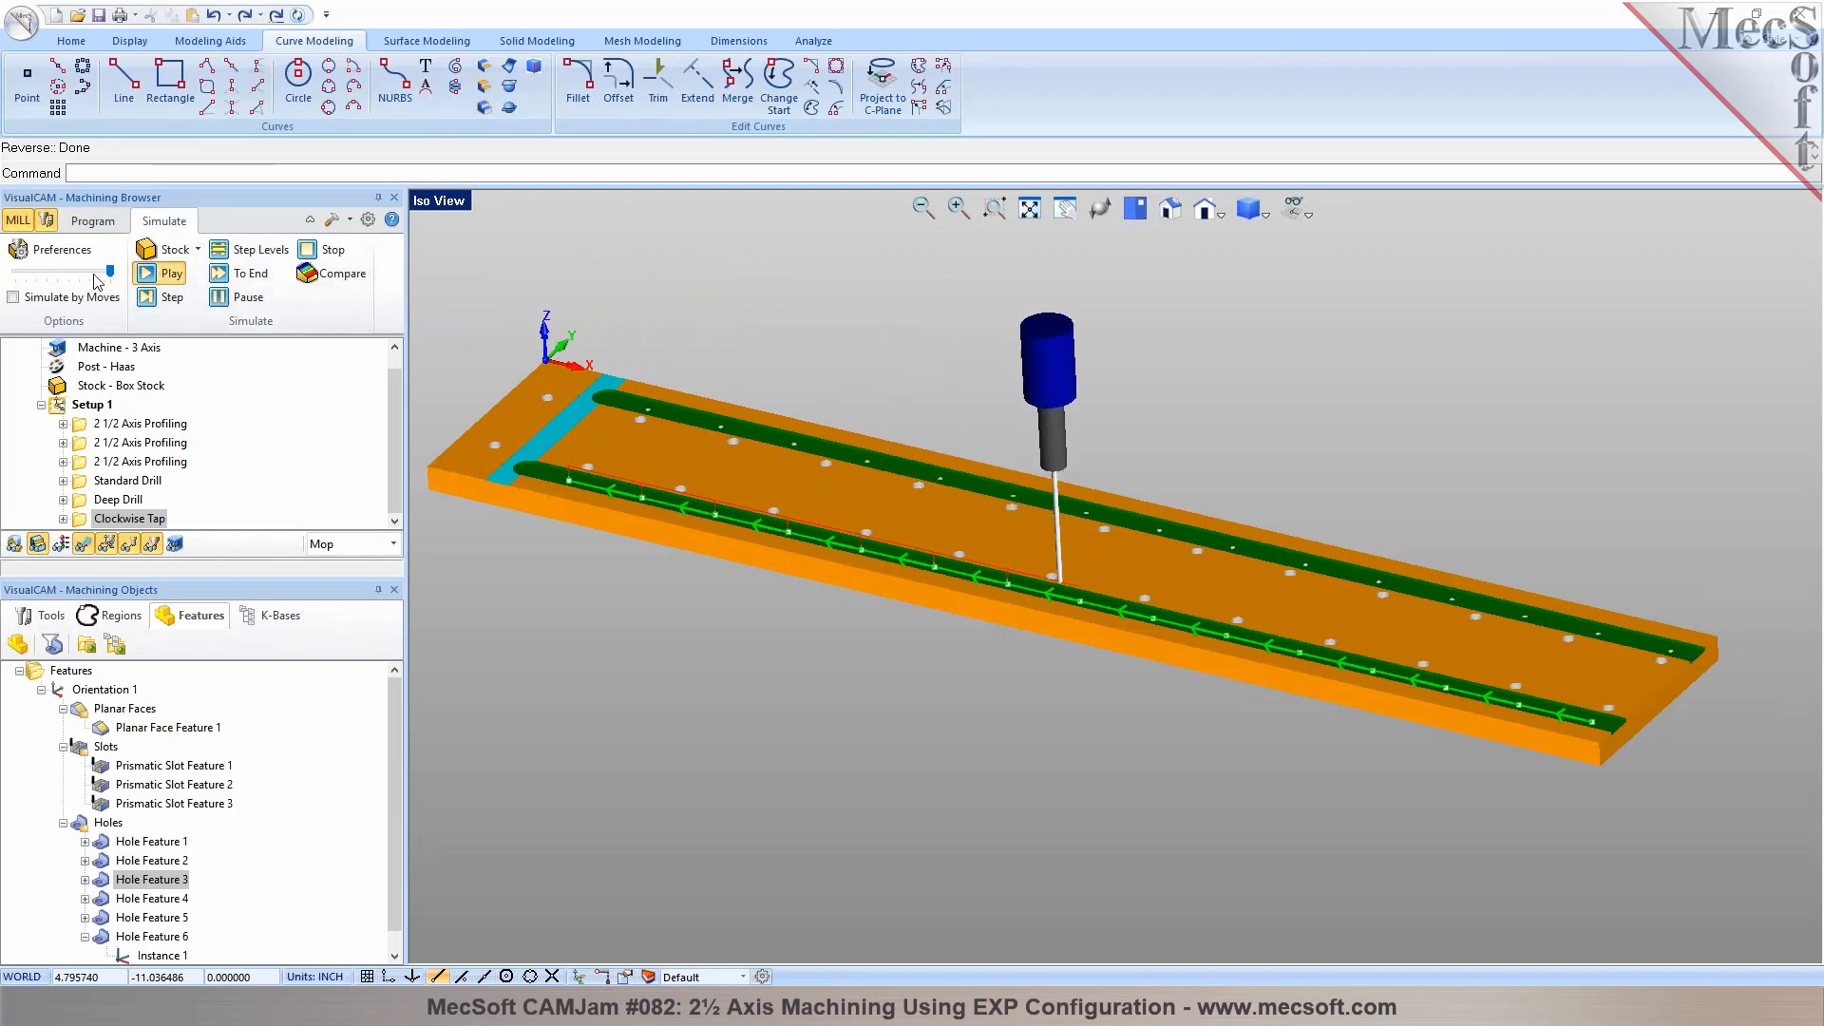
click(228, 283)
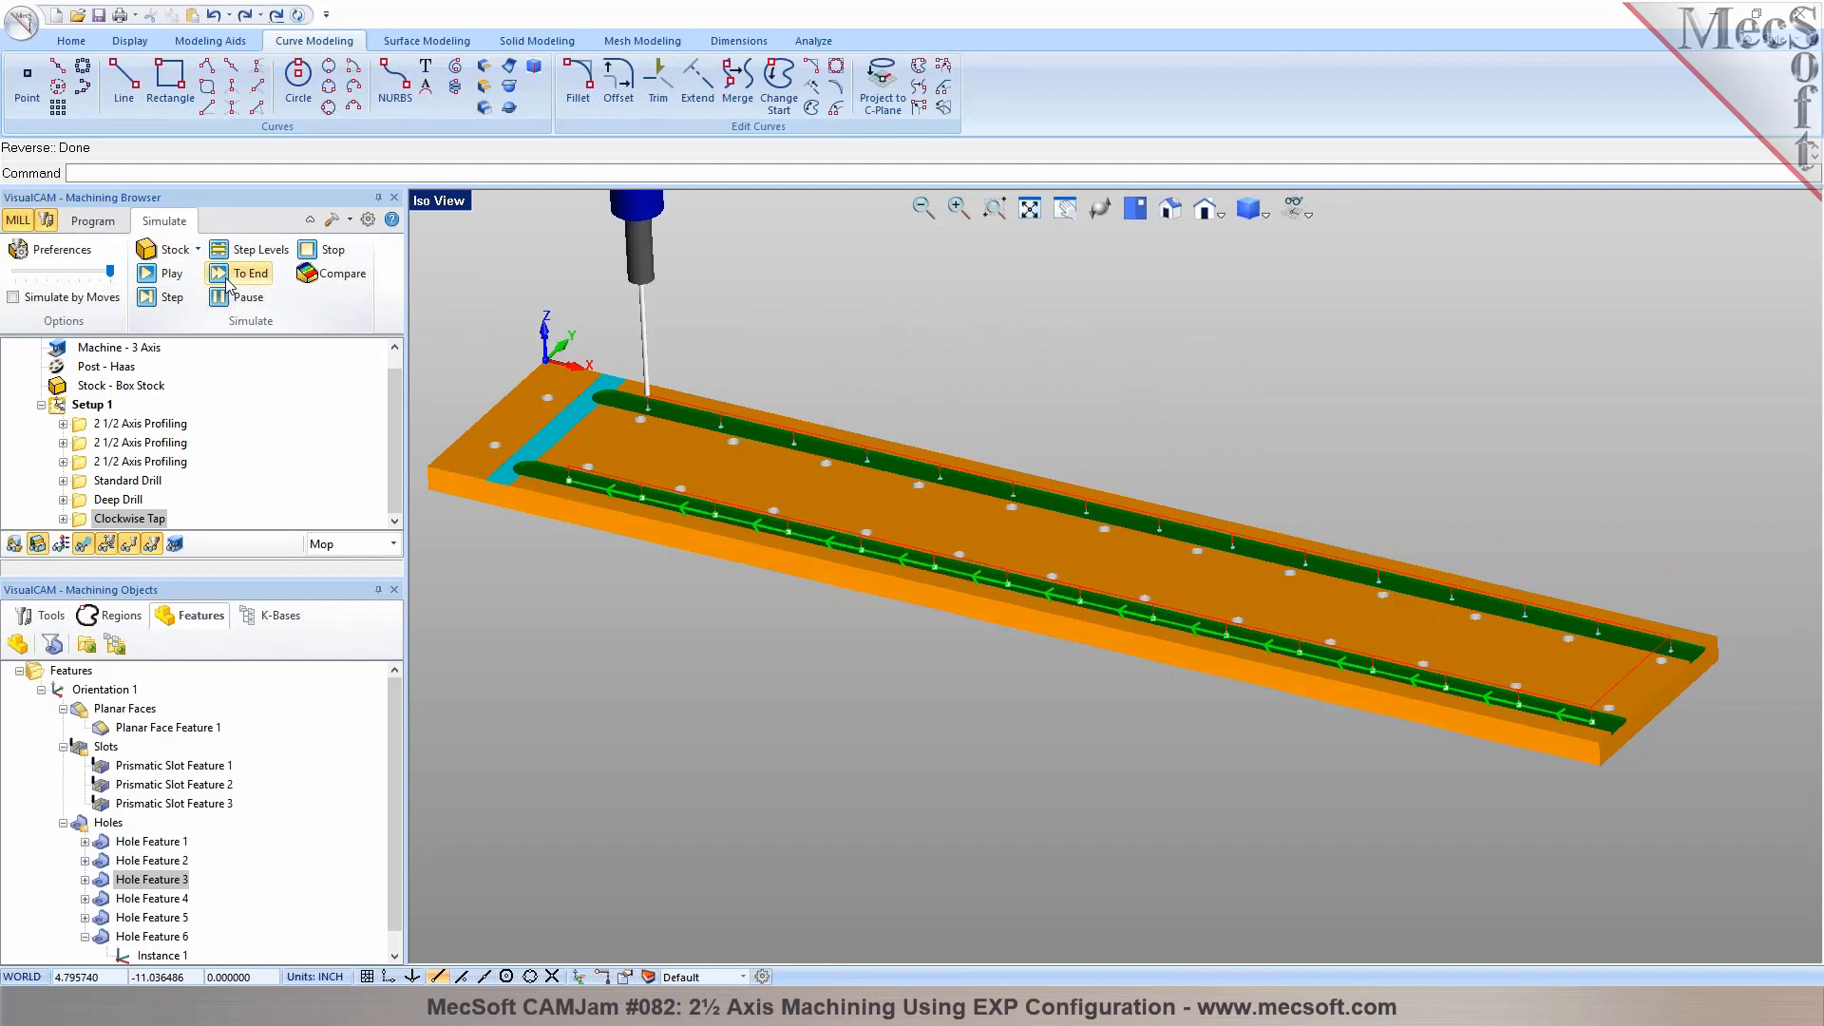
Show the machining operations information for Setup 1 to examine tools, cut feeds and machine times
click(92, 220)
click(85, 404)
right_click(86, 403)
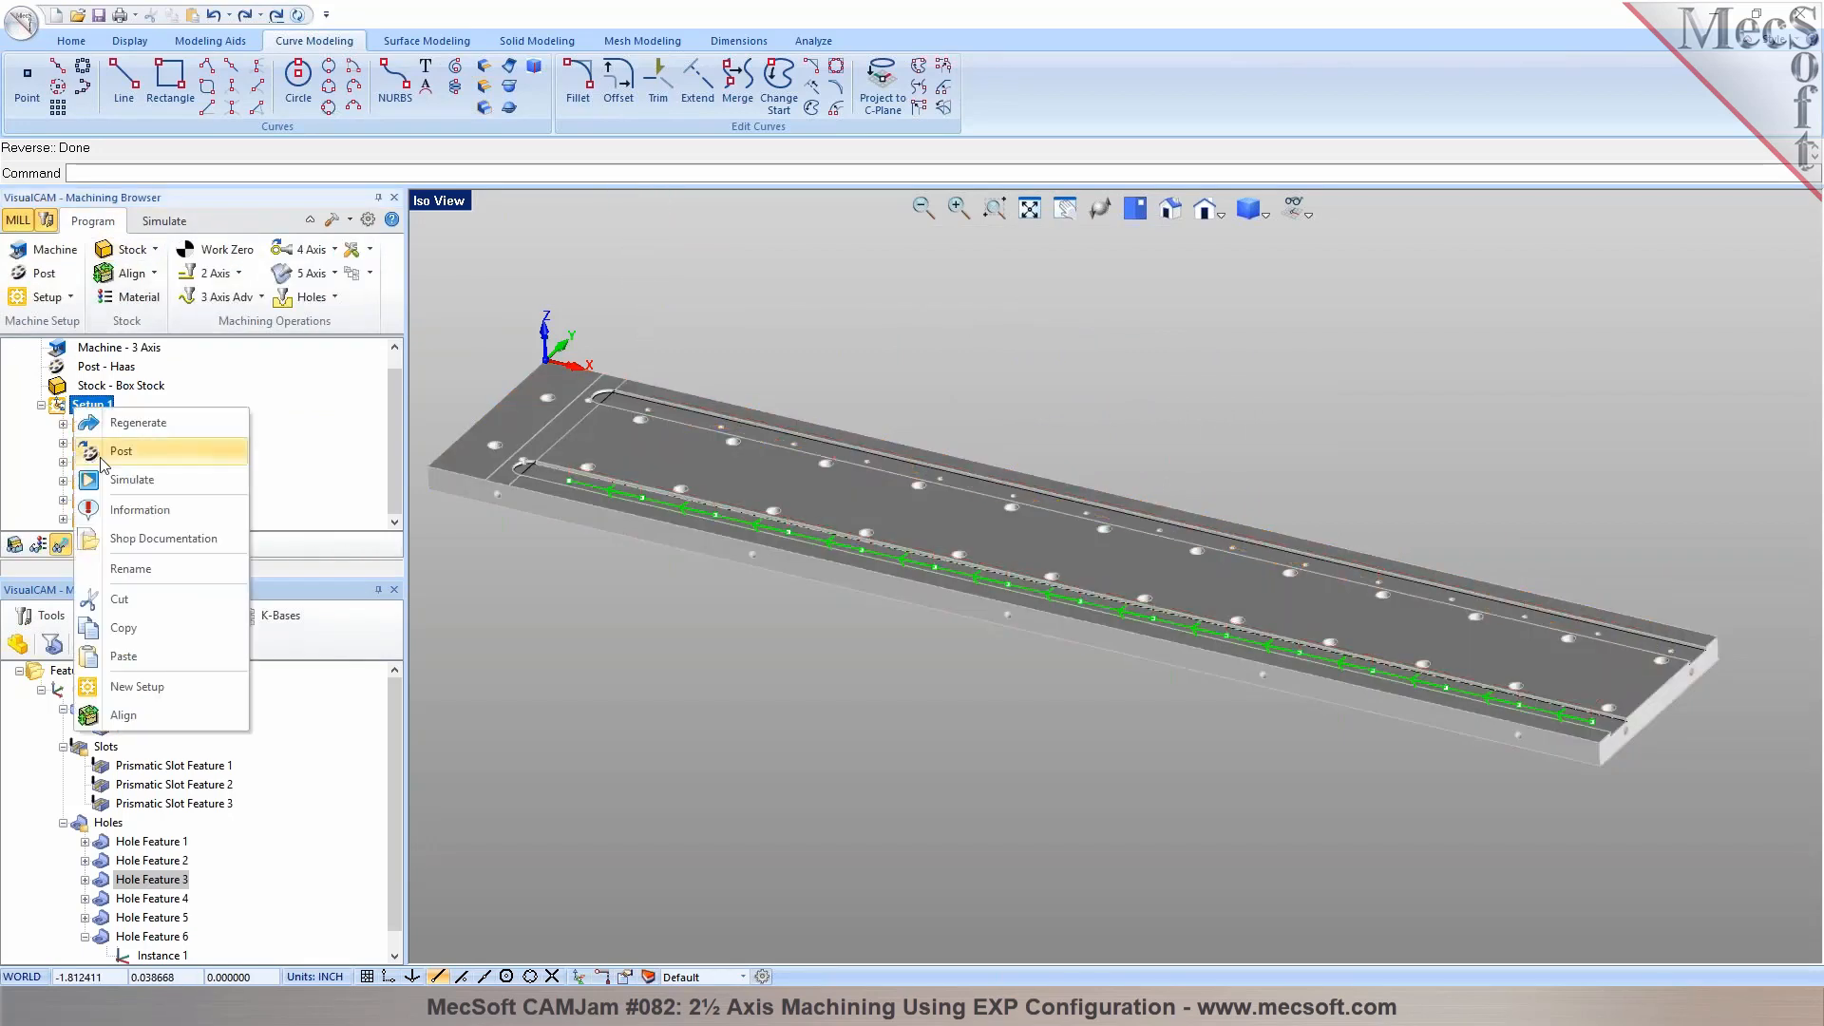
click(117, 509)
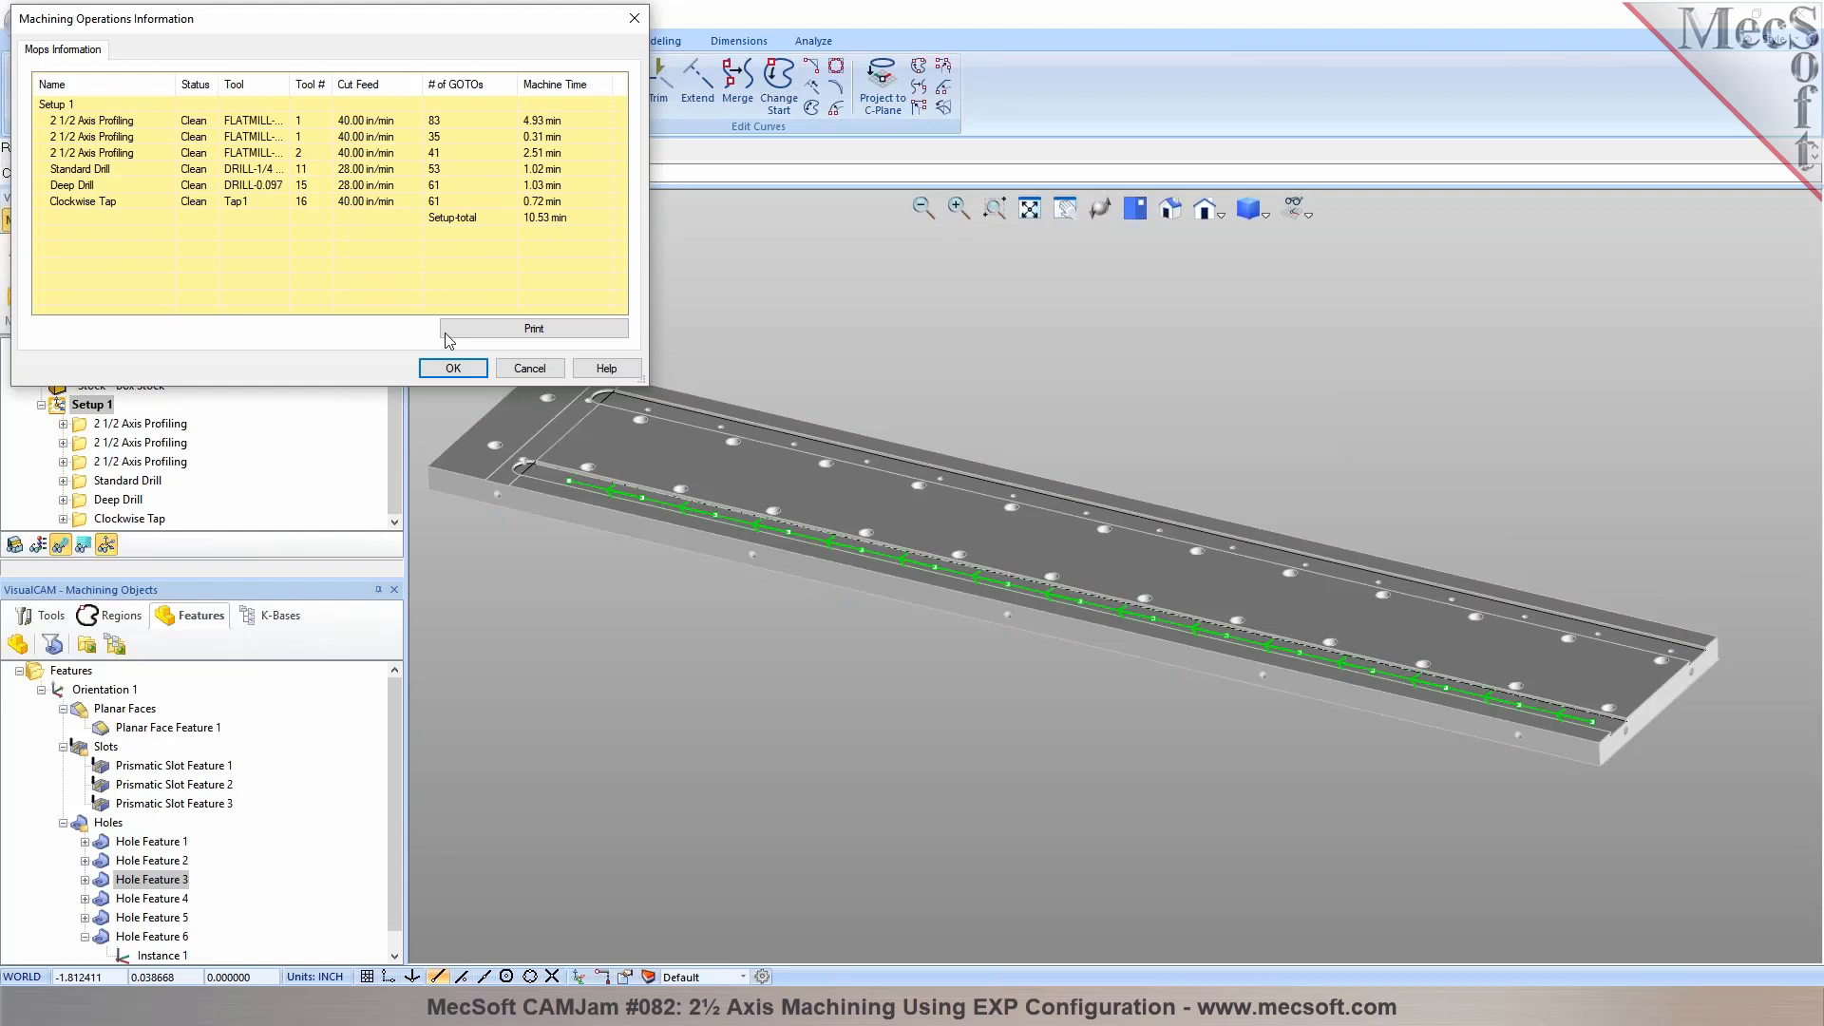
Post-process Setup 1 with the Haas post to the file HLPS 19 Base_Setup 1.nc on the Desktop
click(453, 368)
right_click(98, 405)
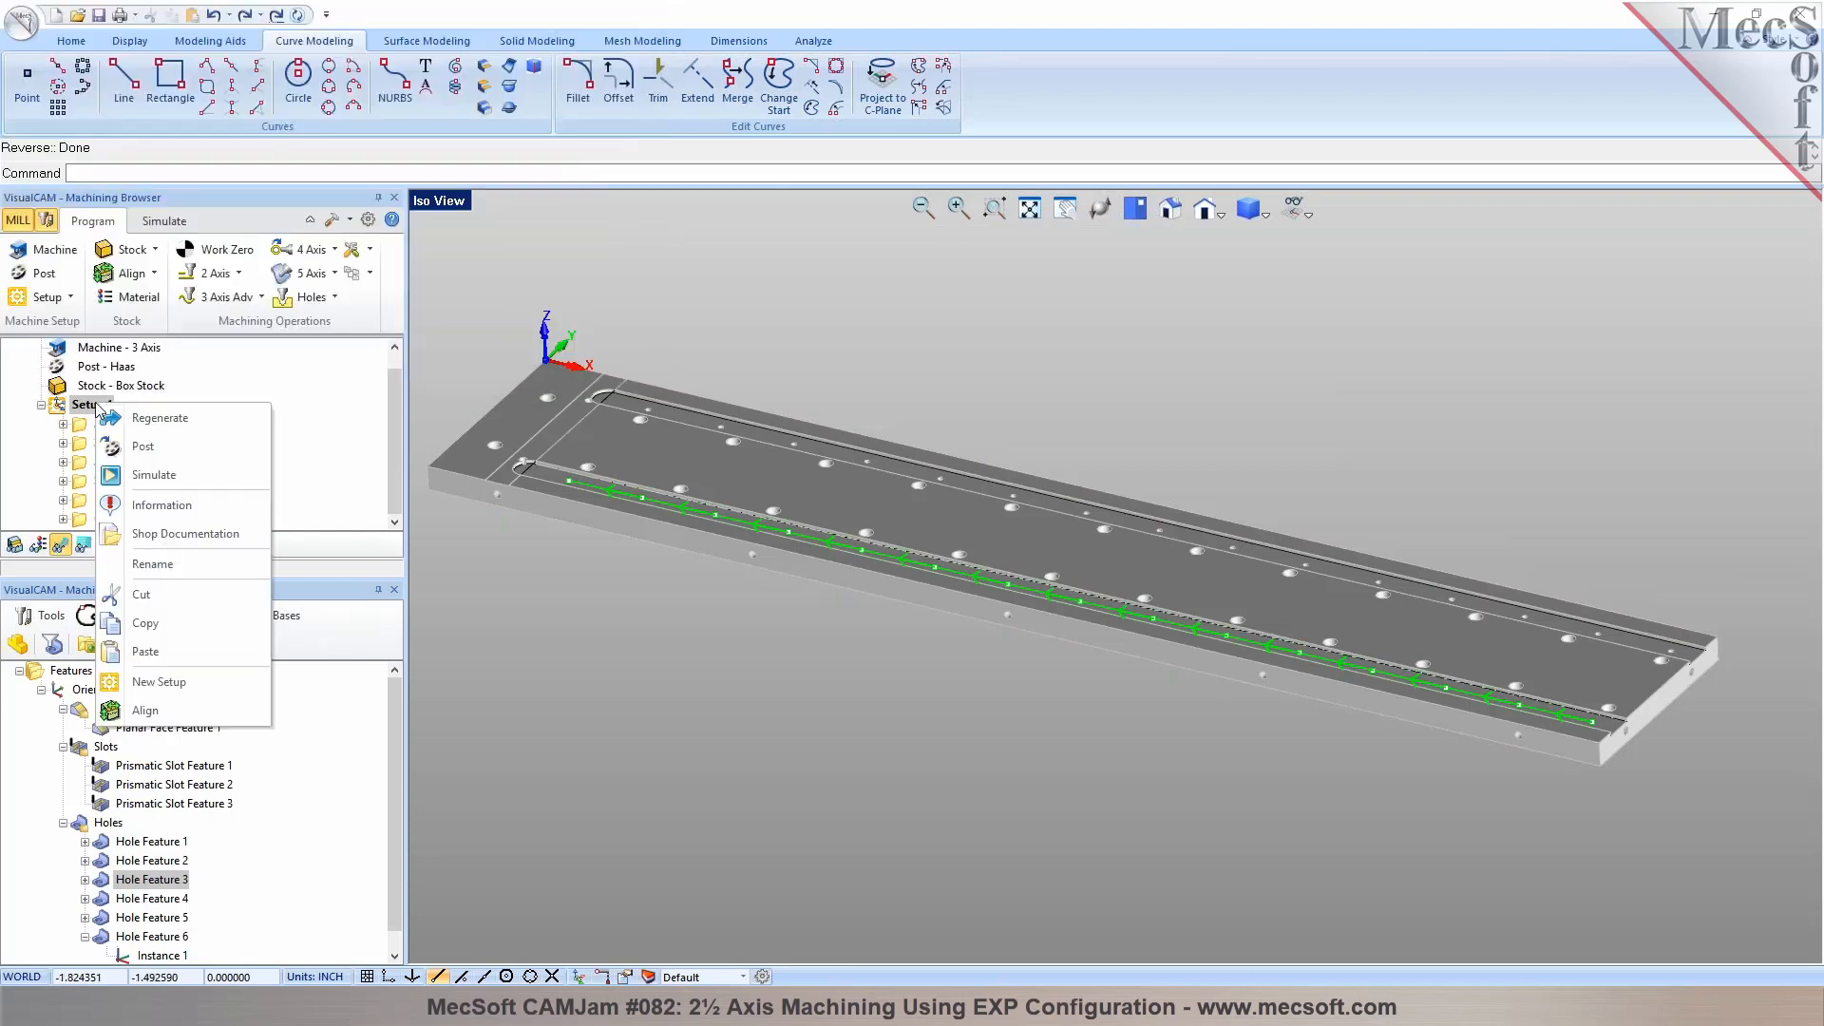
click(125, 454)
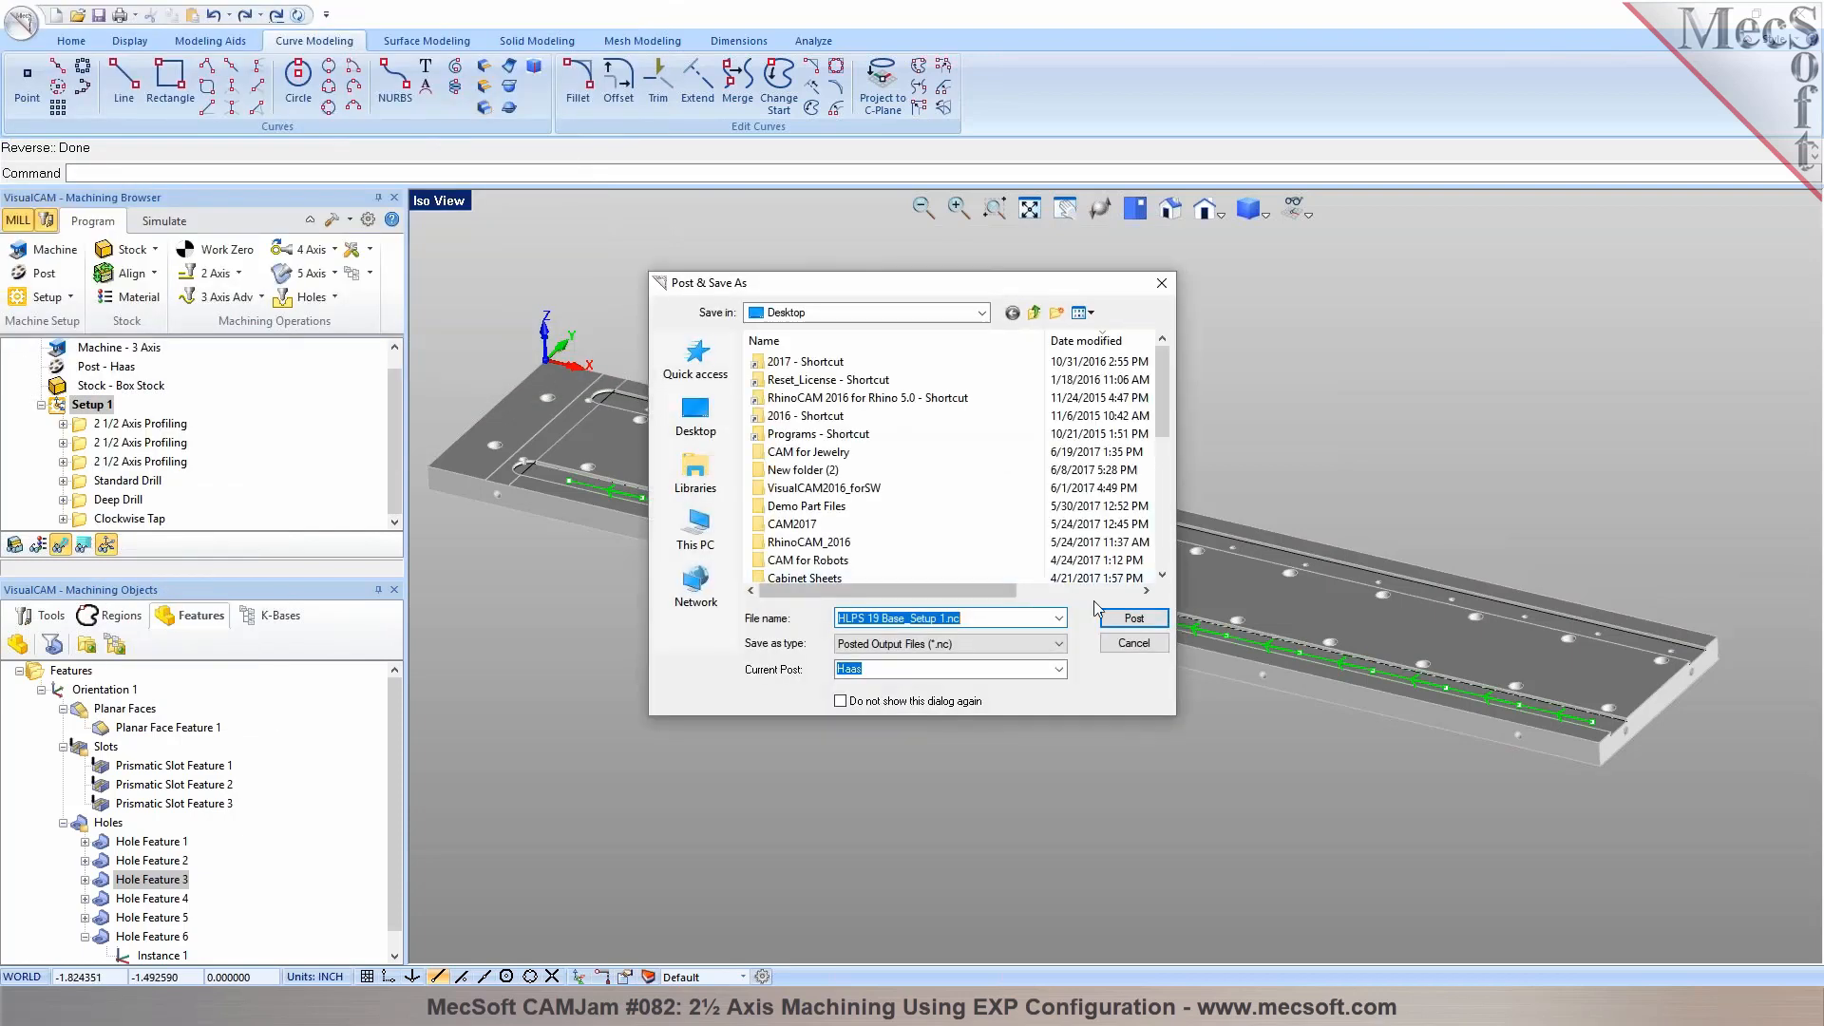
click(1126, 615)
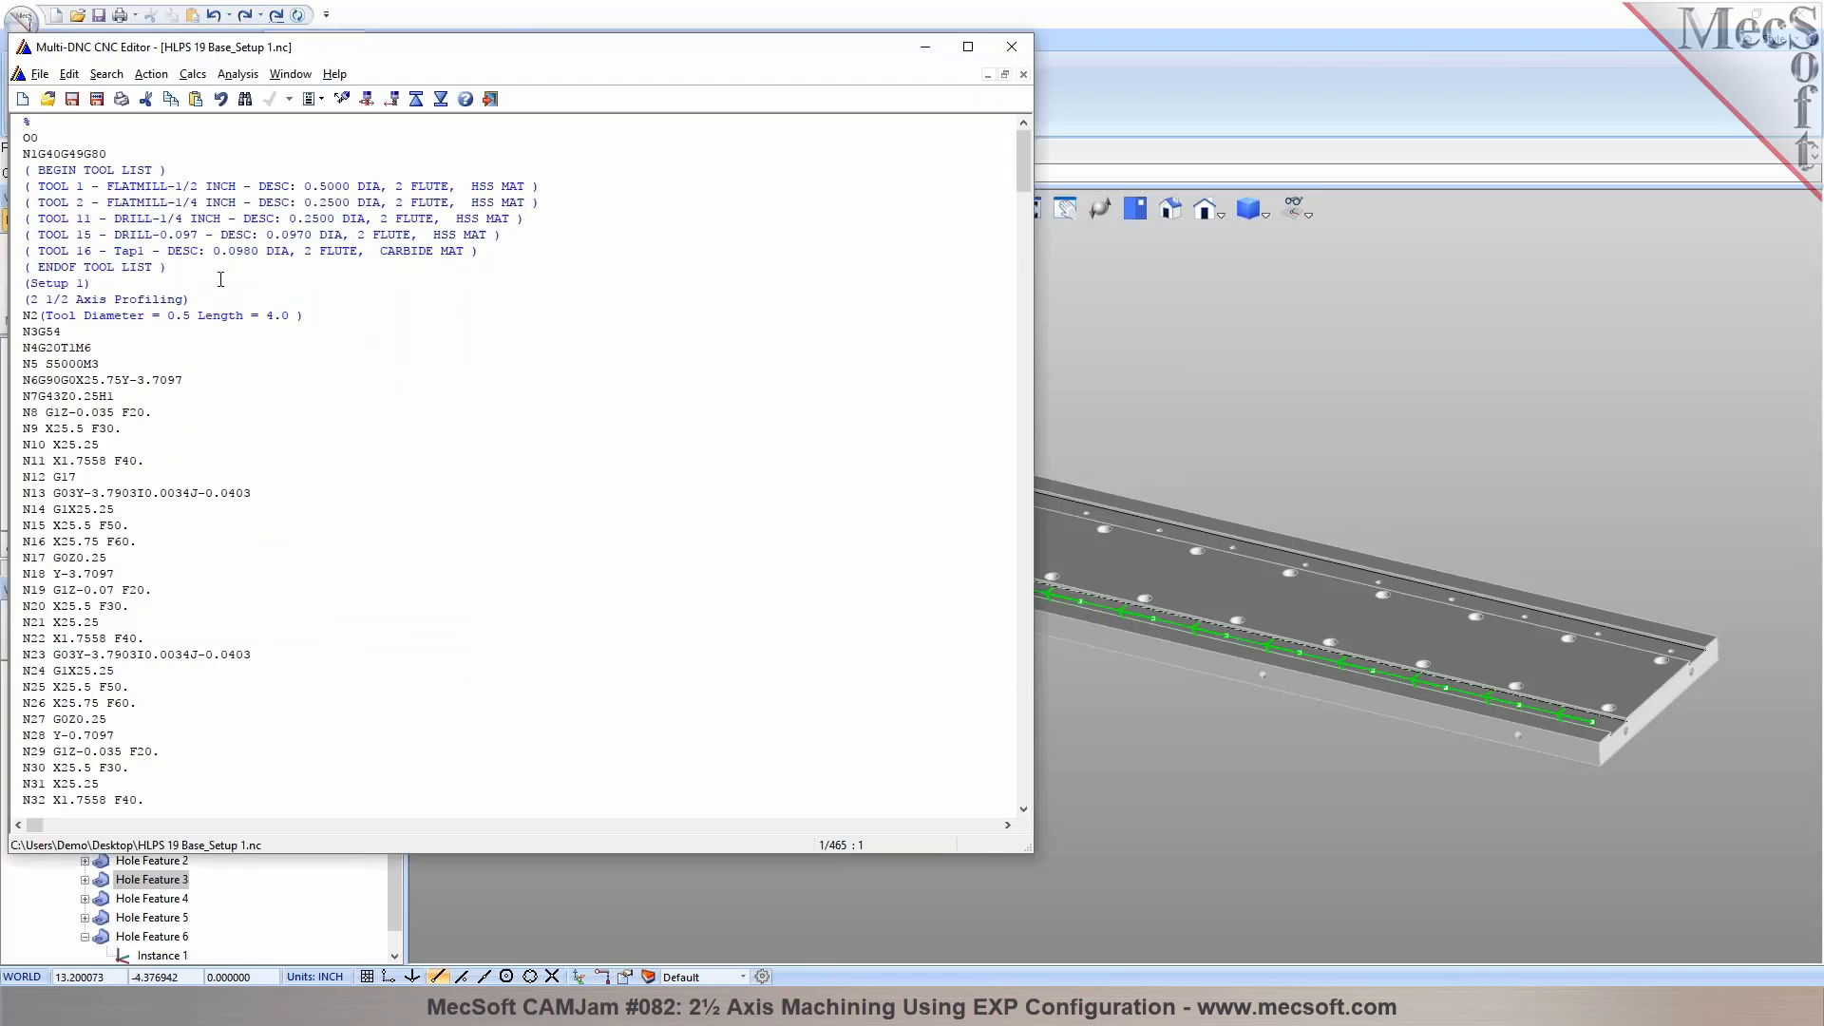
Examine the start of the posted G-code: the tool list, setup and operation comments, tool diameter line and first tool change
drag(23, 169, 178, 271)
click(167, 348)
scroll(1024, 168, down, 1)
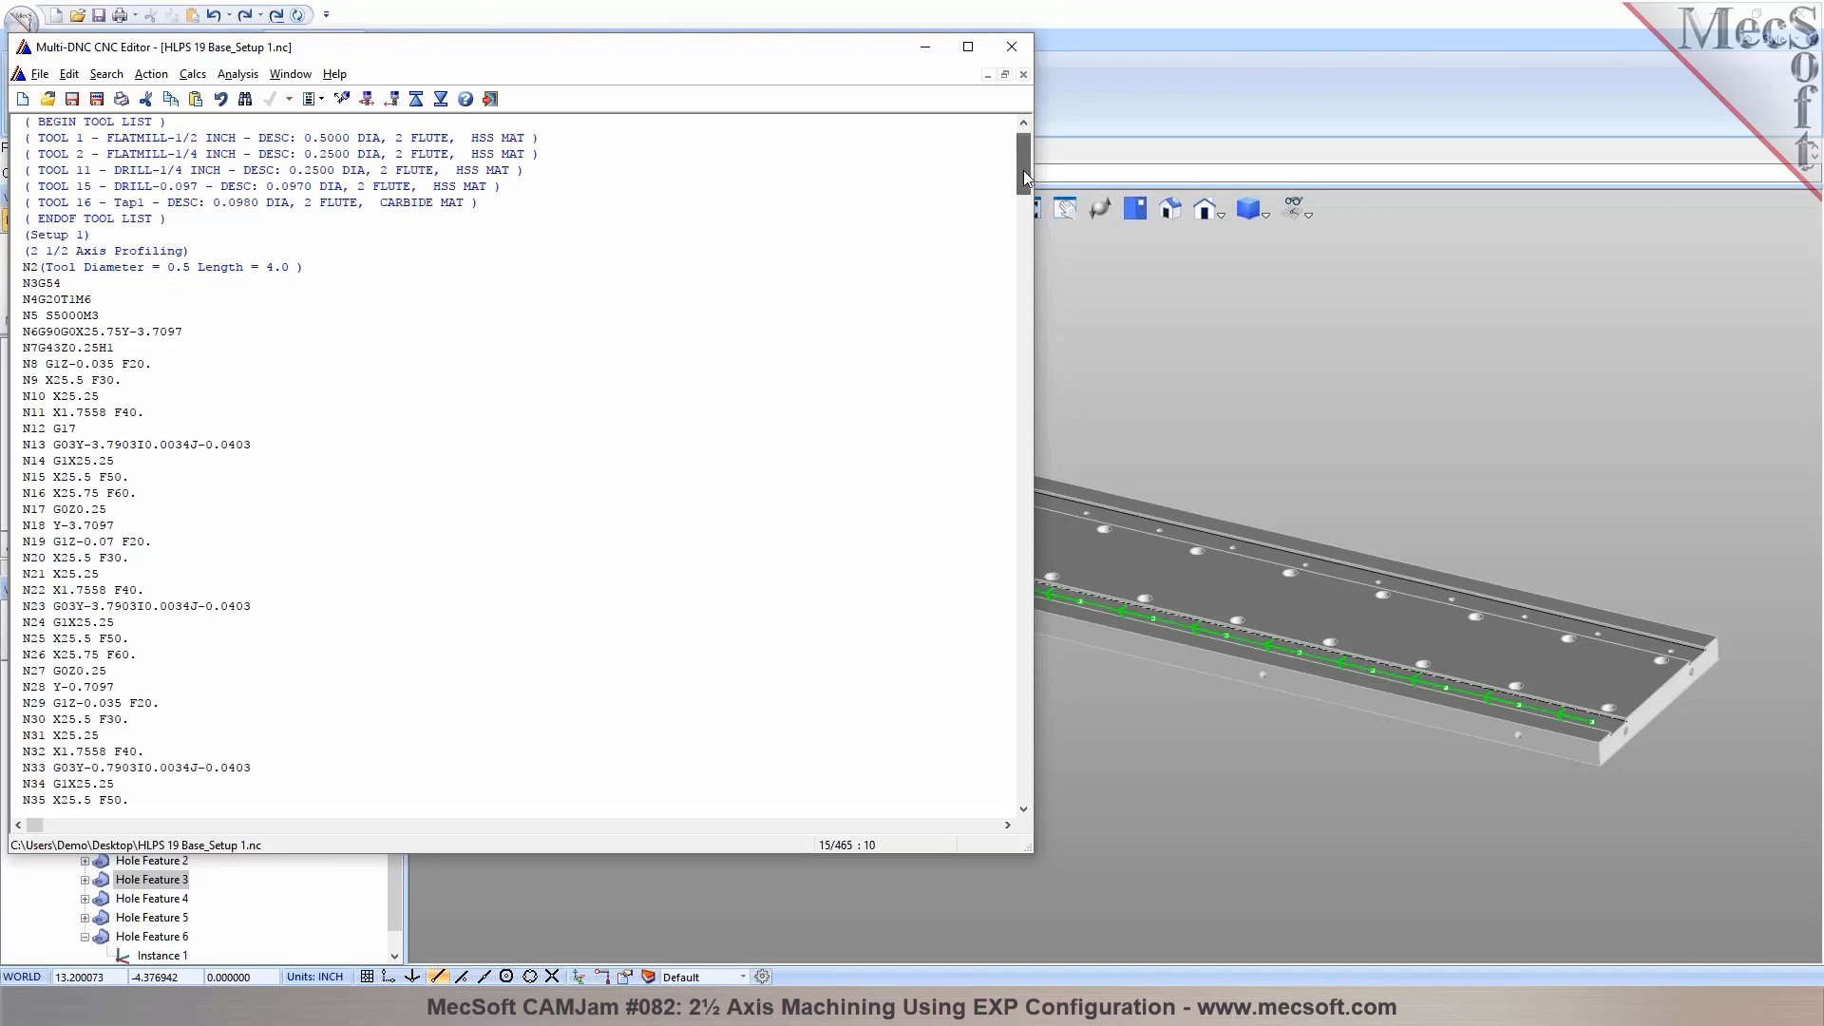
drag(63, 284, 23, 283)
click(219, 338)
click(12, 314)
drag(178, 361, 21, 347)
click(228, 382)
Examine the G84 tapping cycles near the end of the G-code and close the posted file
drag(1026, 180, 1033, 795)
click(322, 605)
drag(322, 605, 258, 606)
click(404, 602)
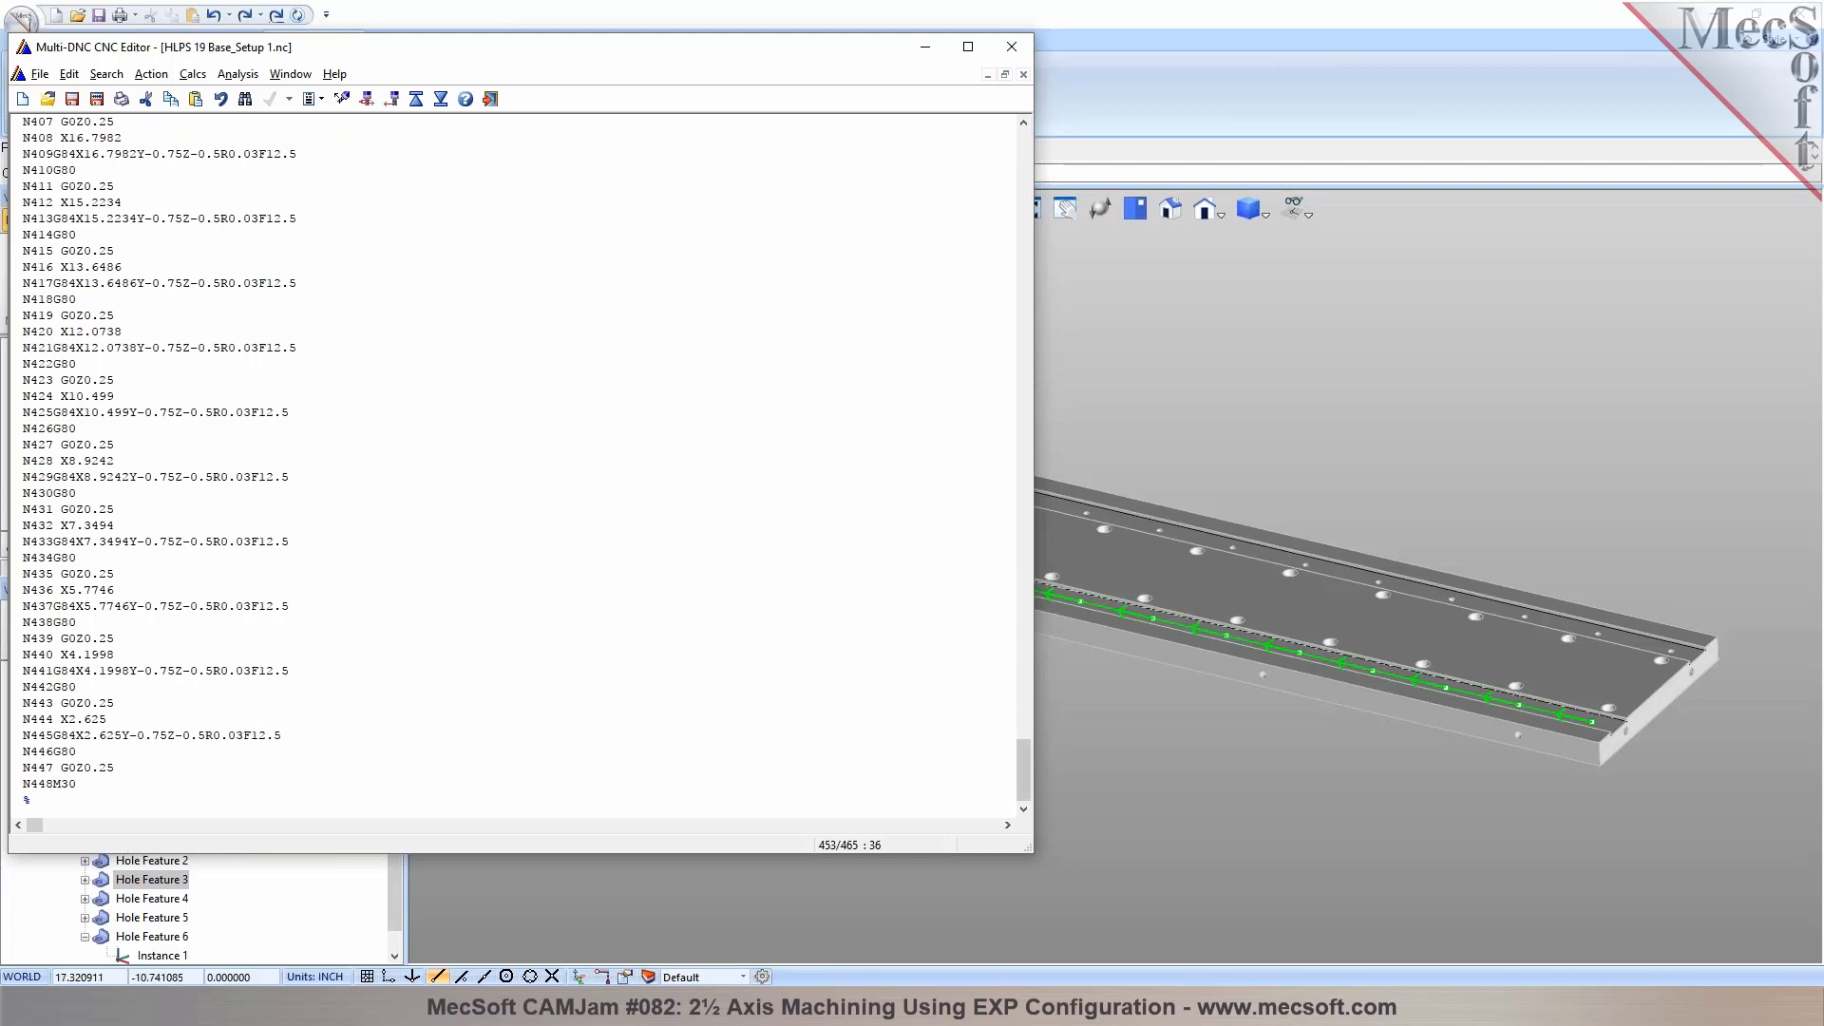
drag(1026, 760, 1015, 162)
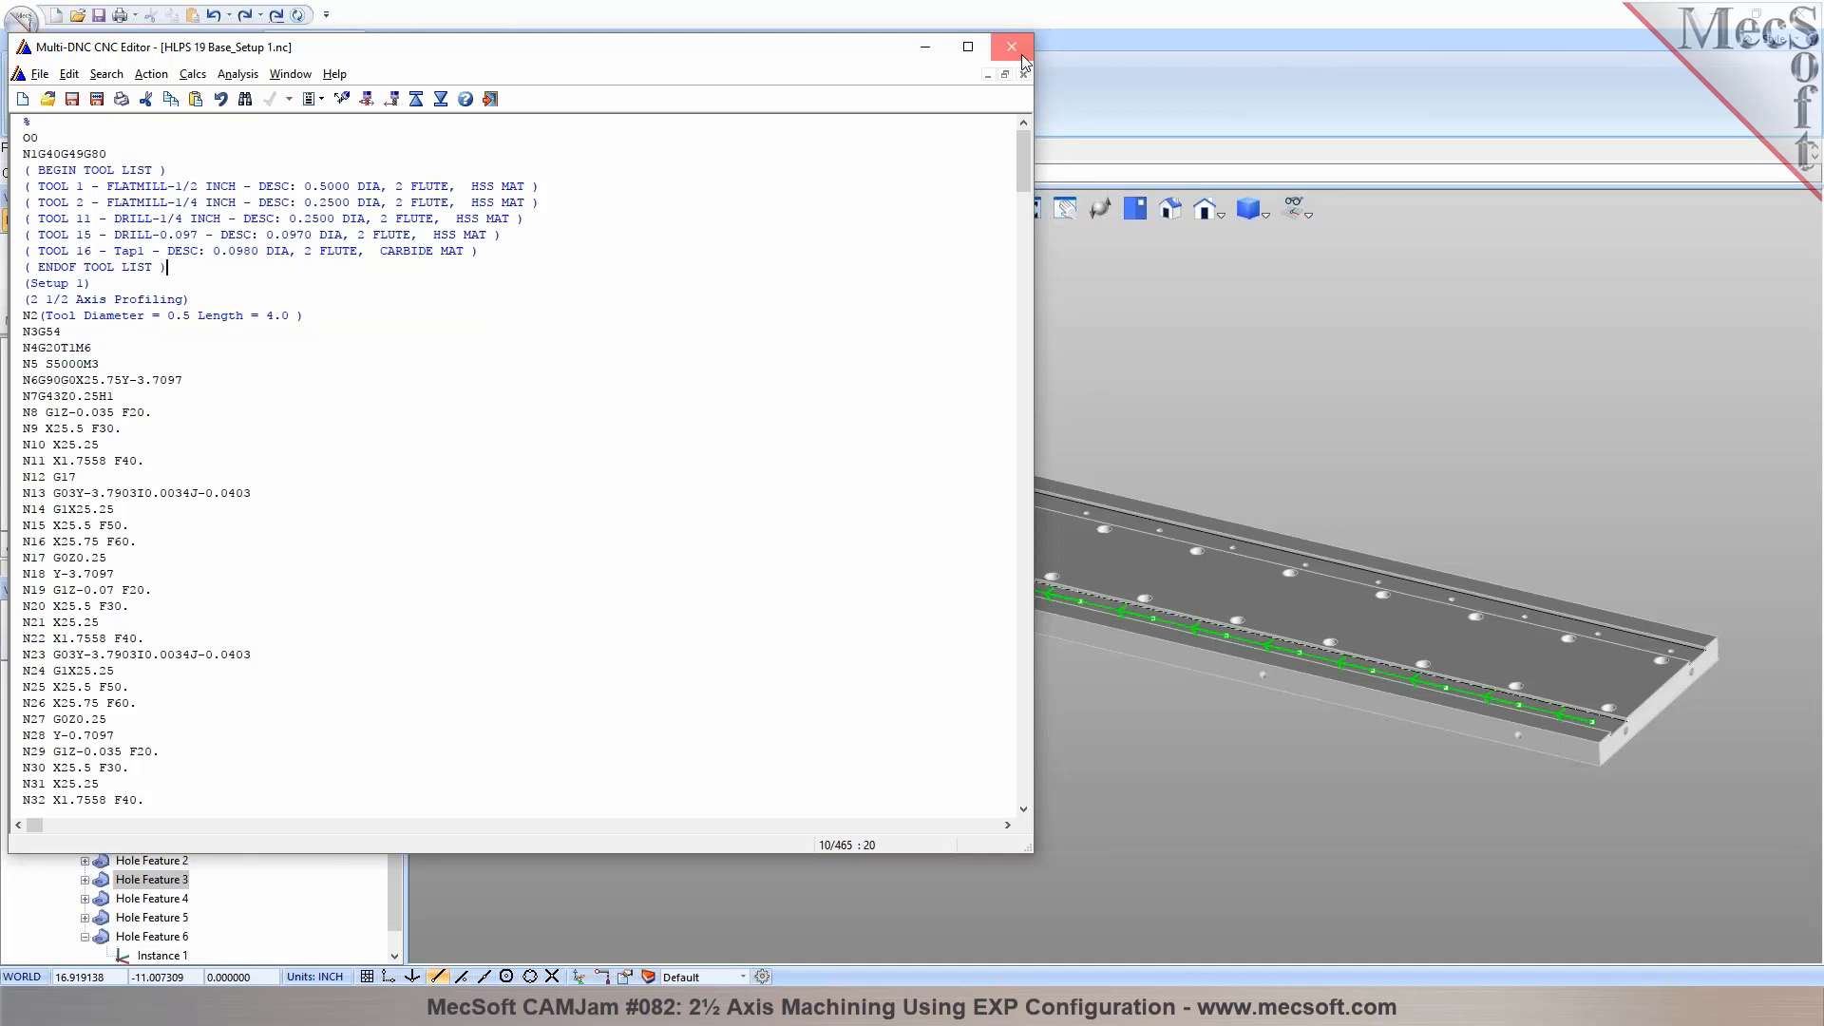
click(1023, 60)
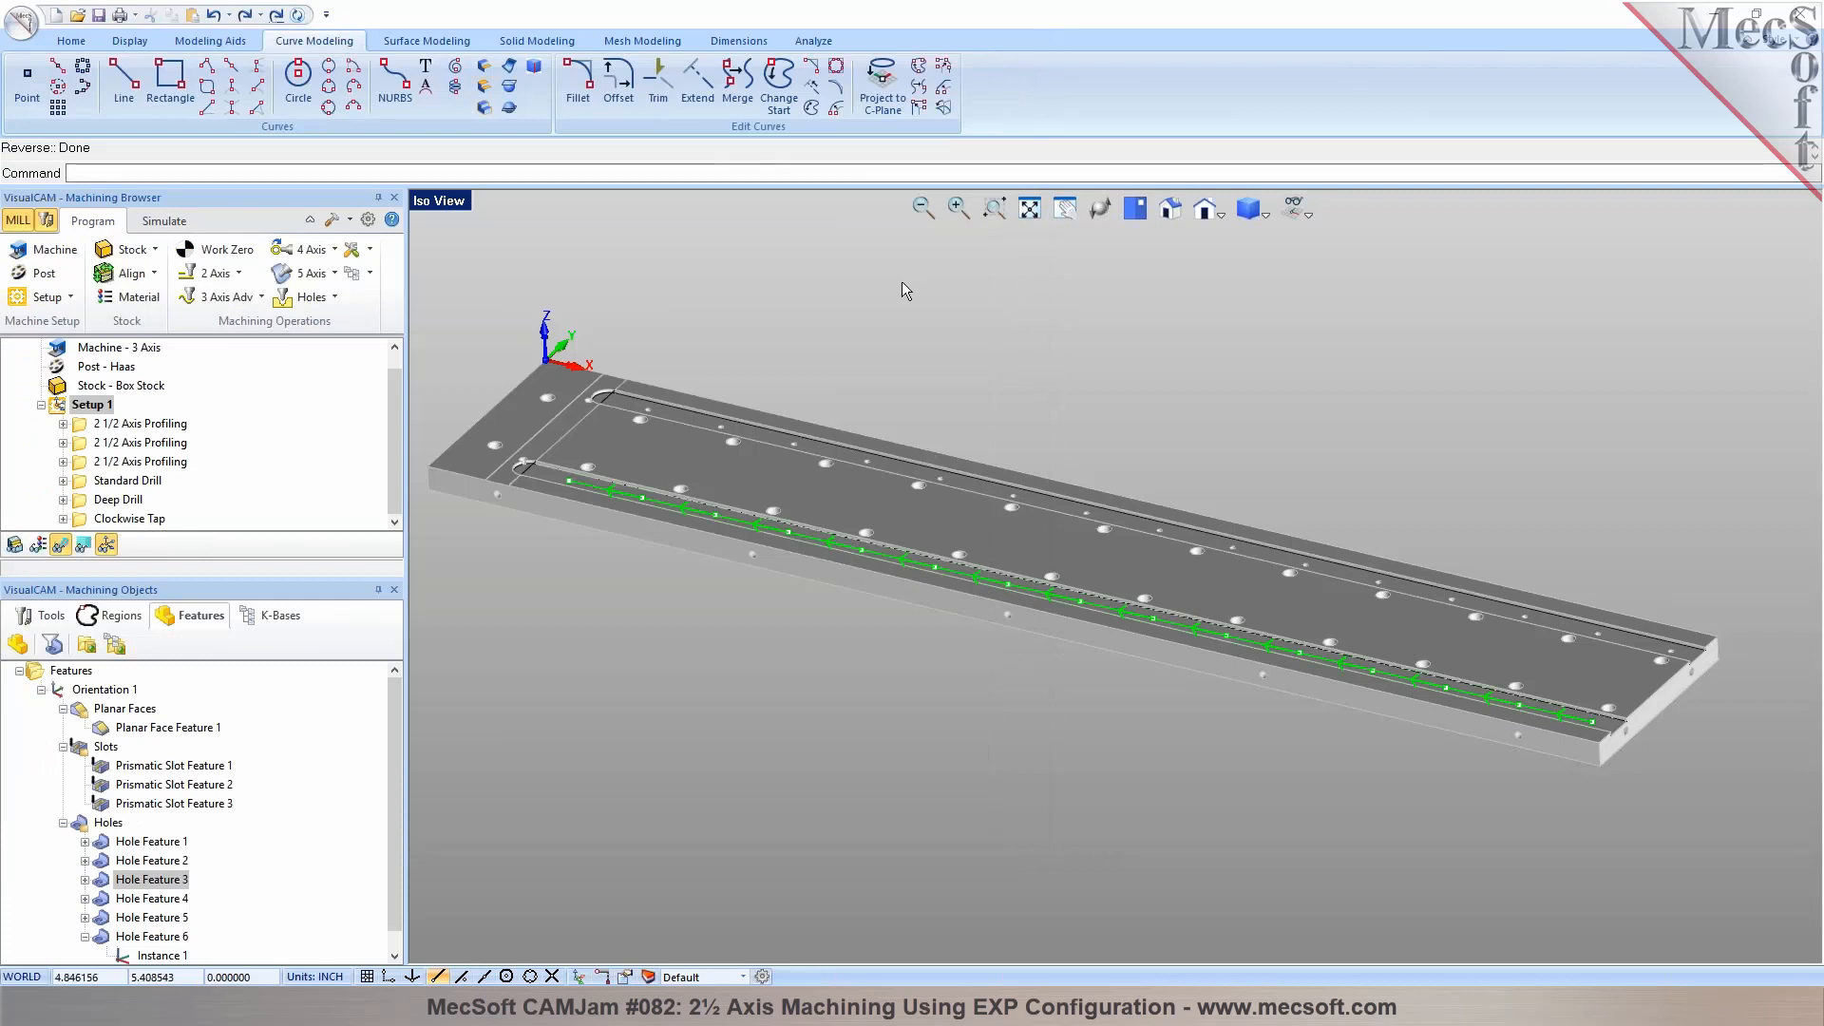
Save the part file and look at the commands for loading and saving operations to a knowledge base
click(70, 41)
click(169, 99)
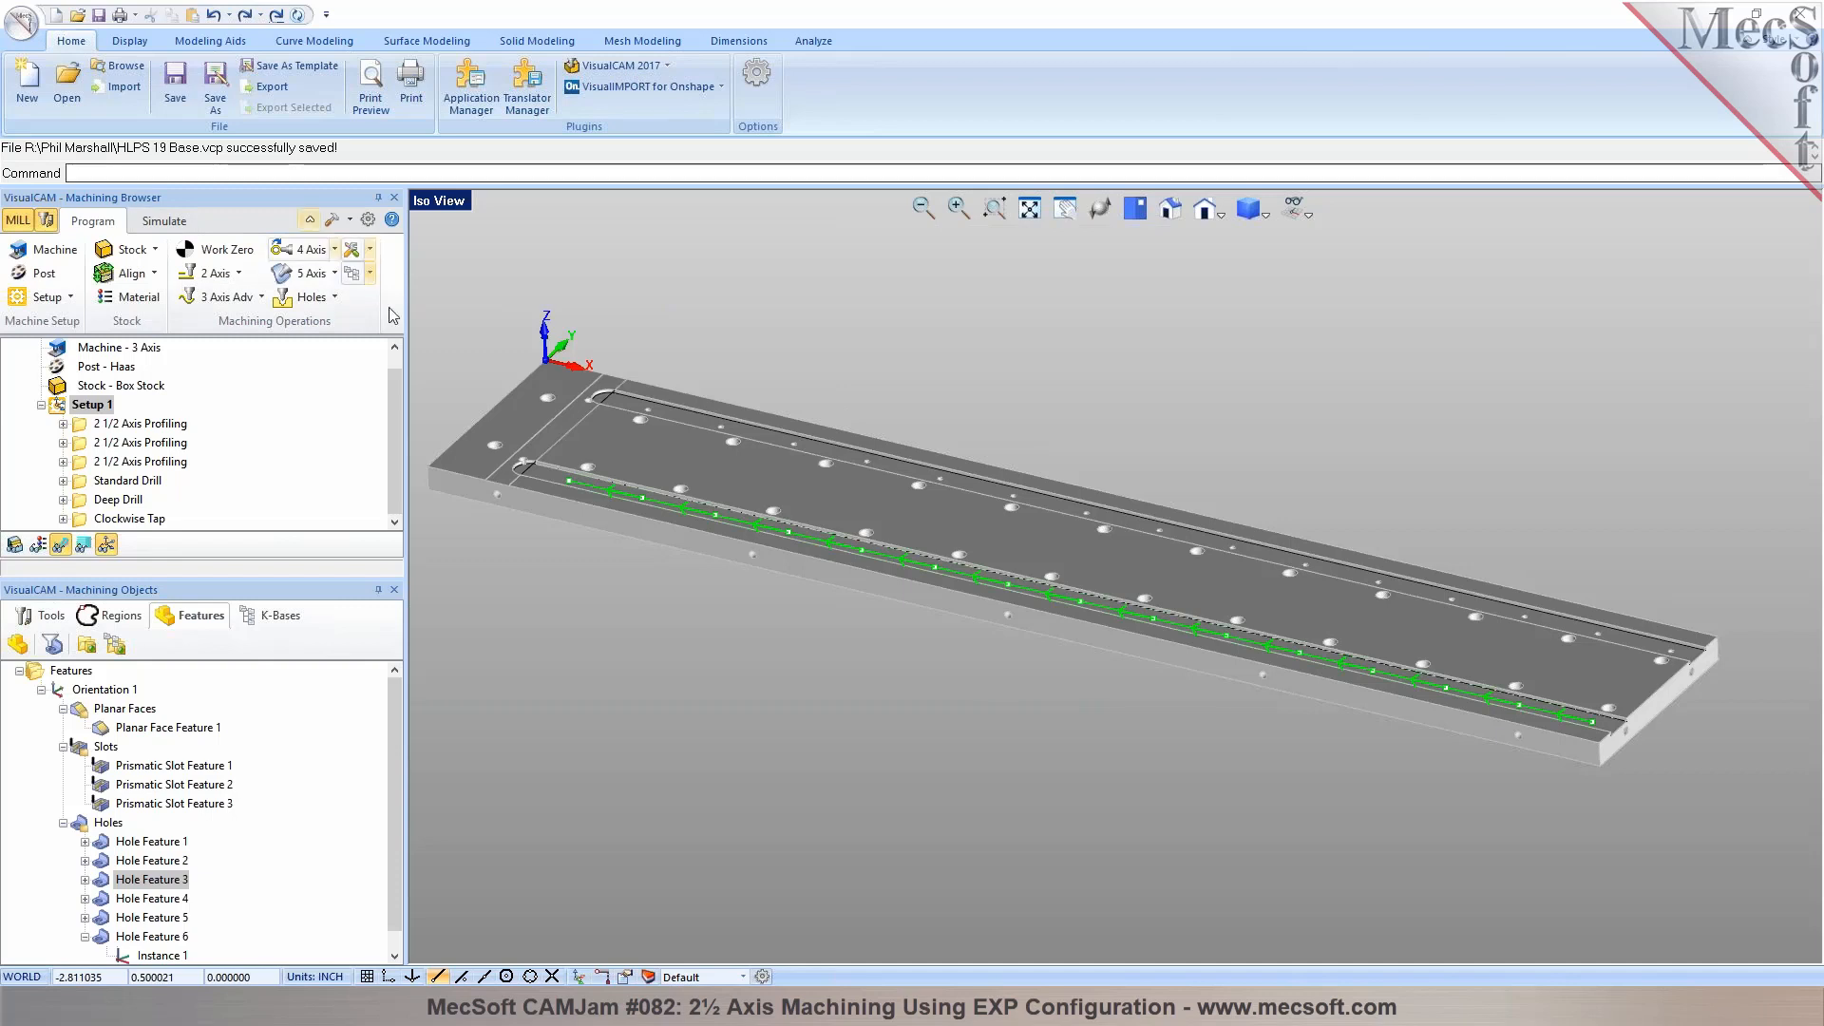
scroll(190, 456, up, 1)
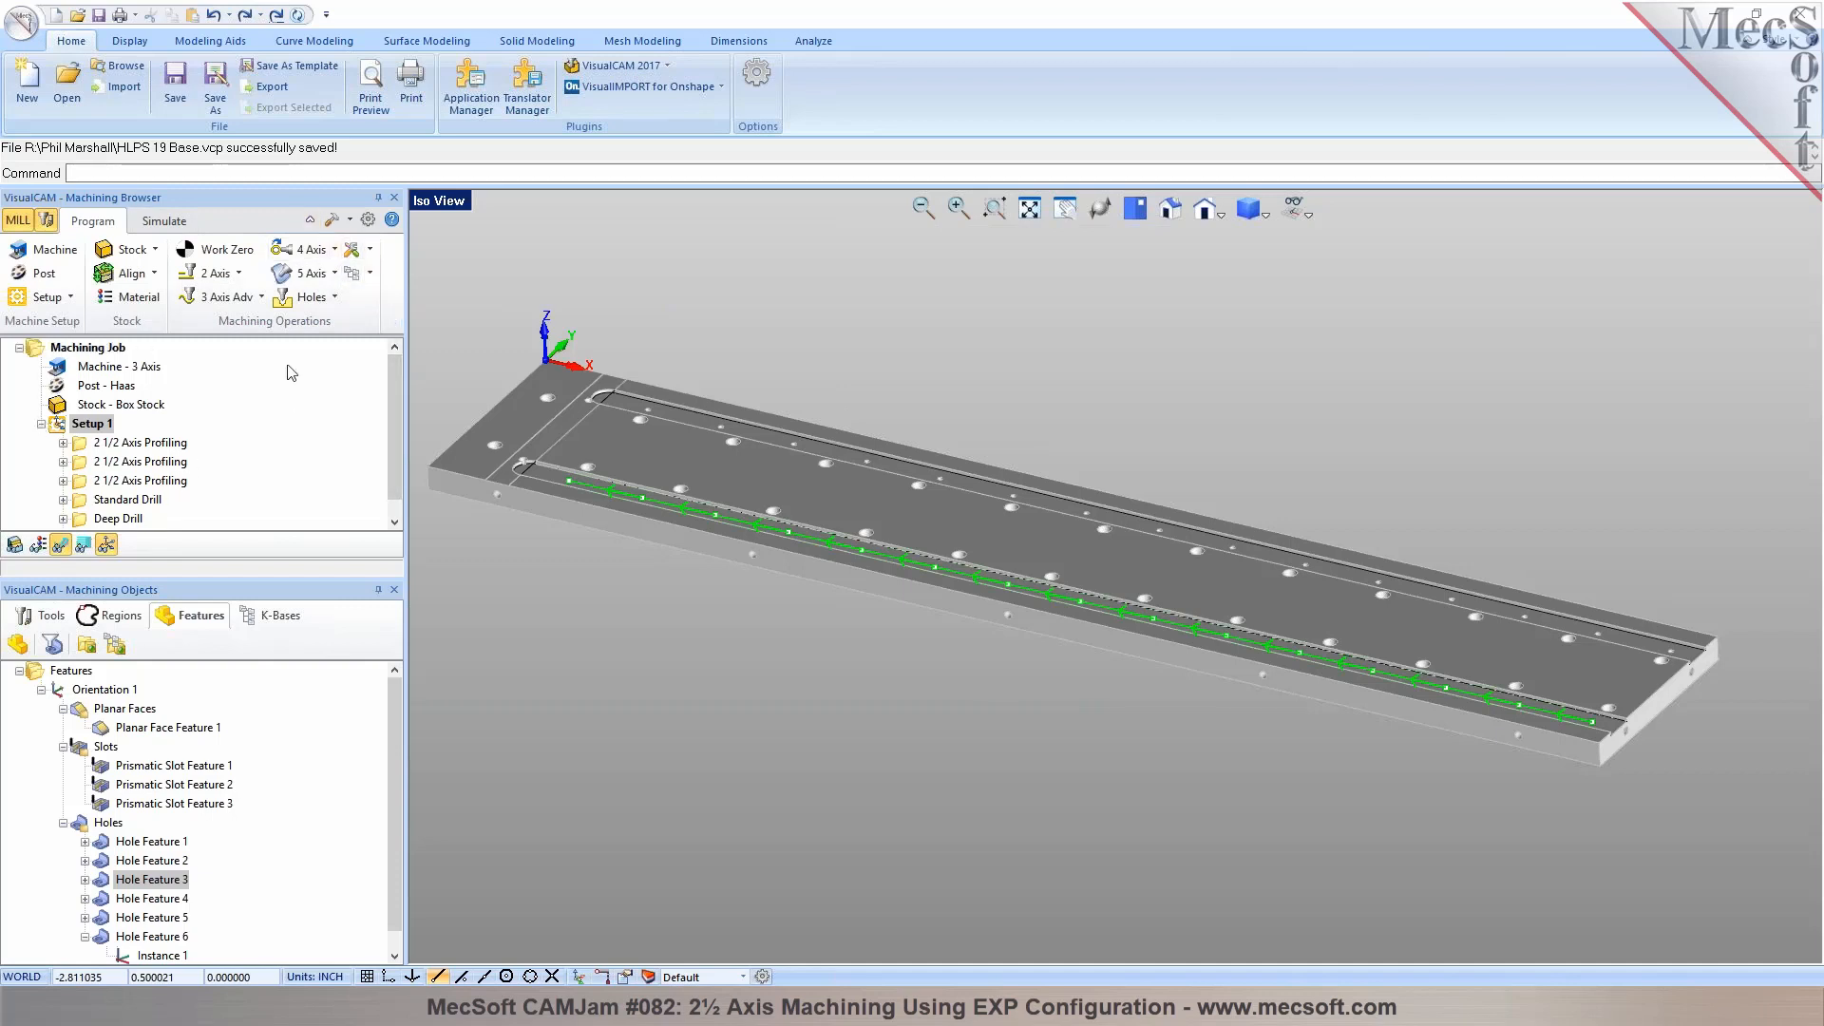
click(370, 274)
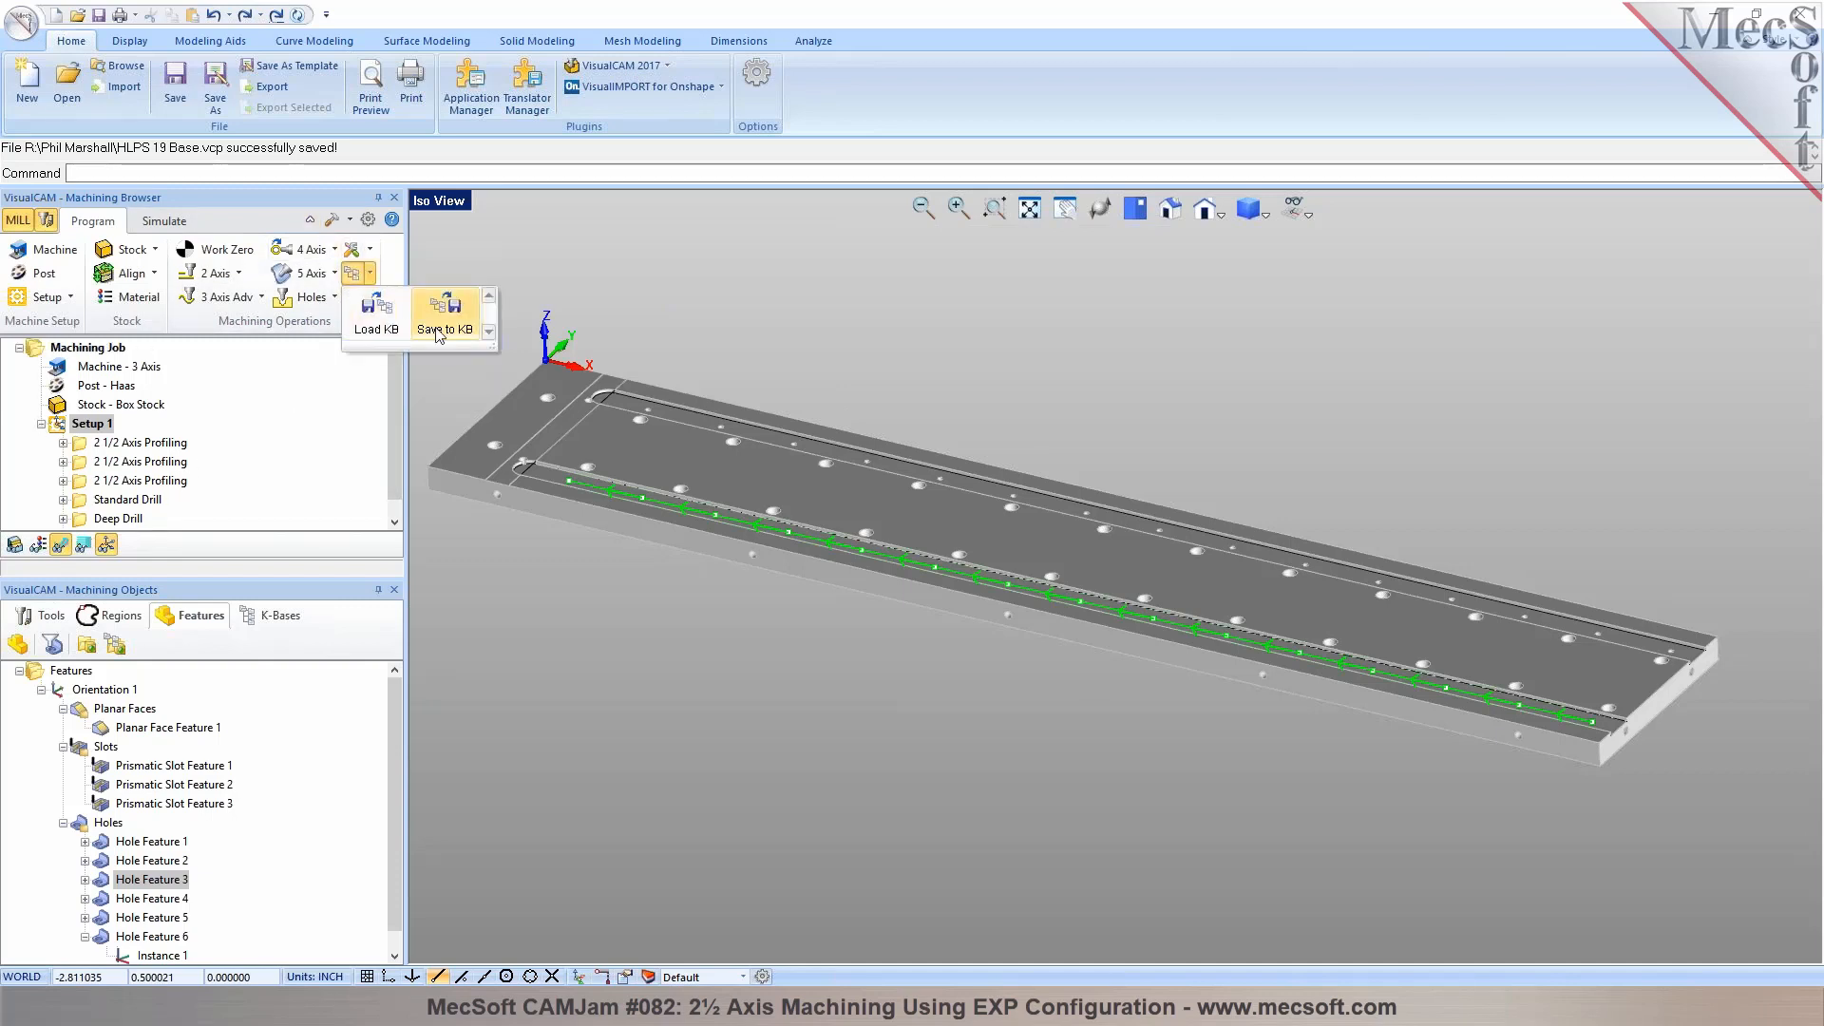
click(449, 405)
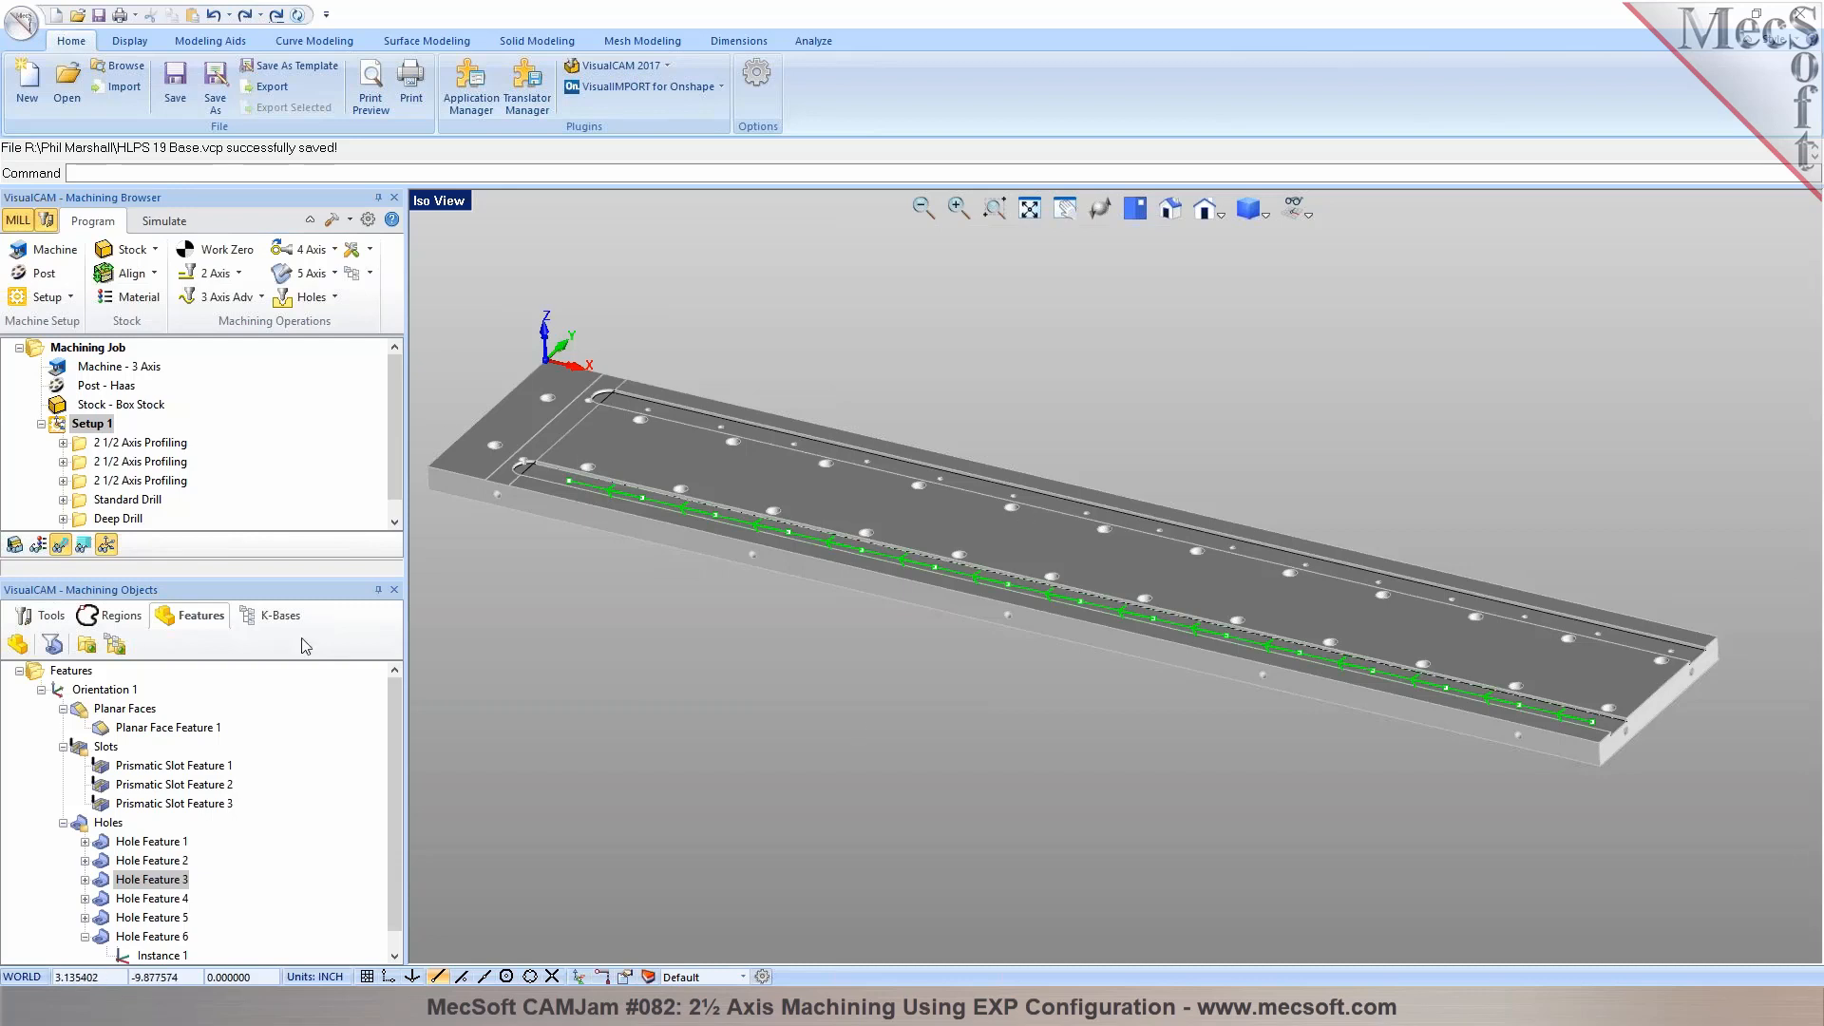
Start a 2½ Axis Facing operation on Planar Face Feature 1 with the FACEMILL-2.5 INCH tool
click(163, 728)
right_click(128, 737)
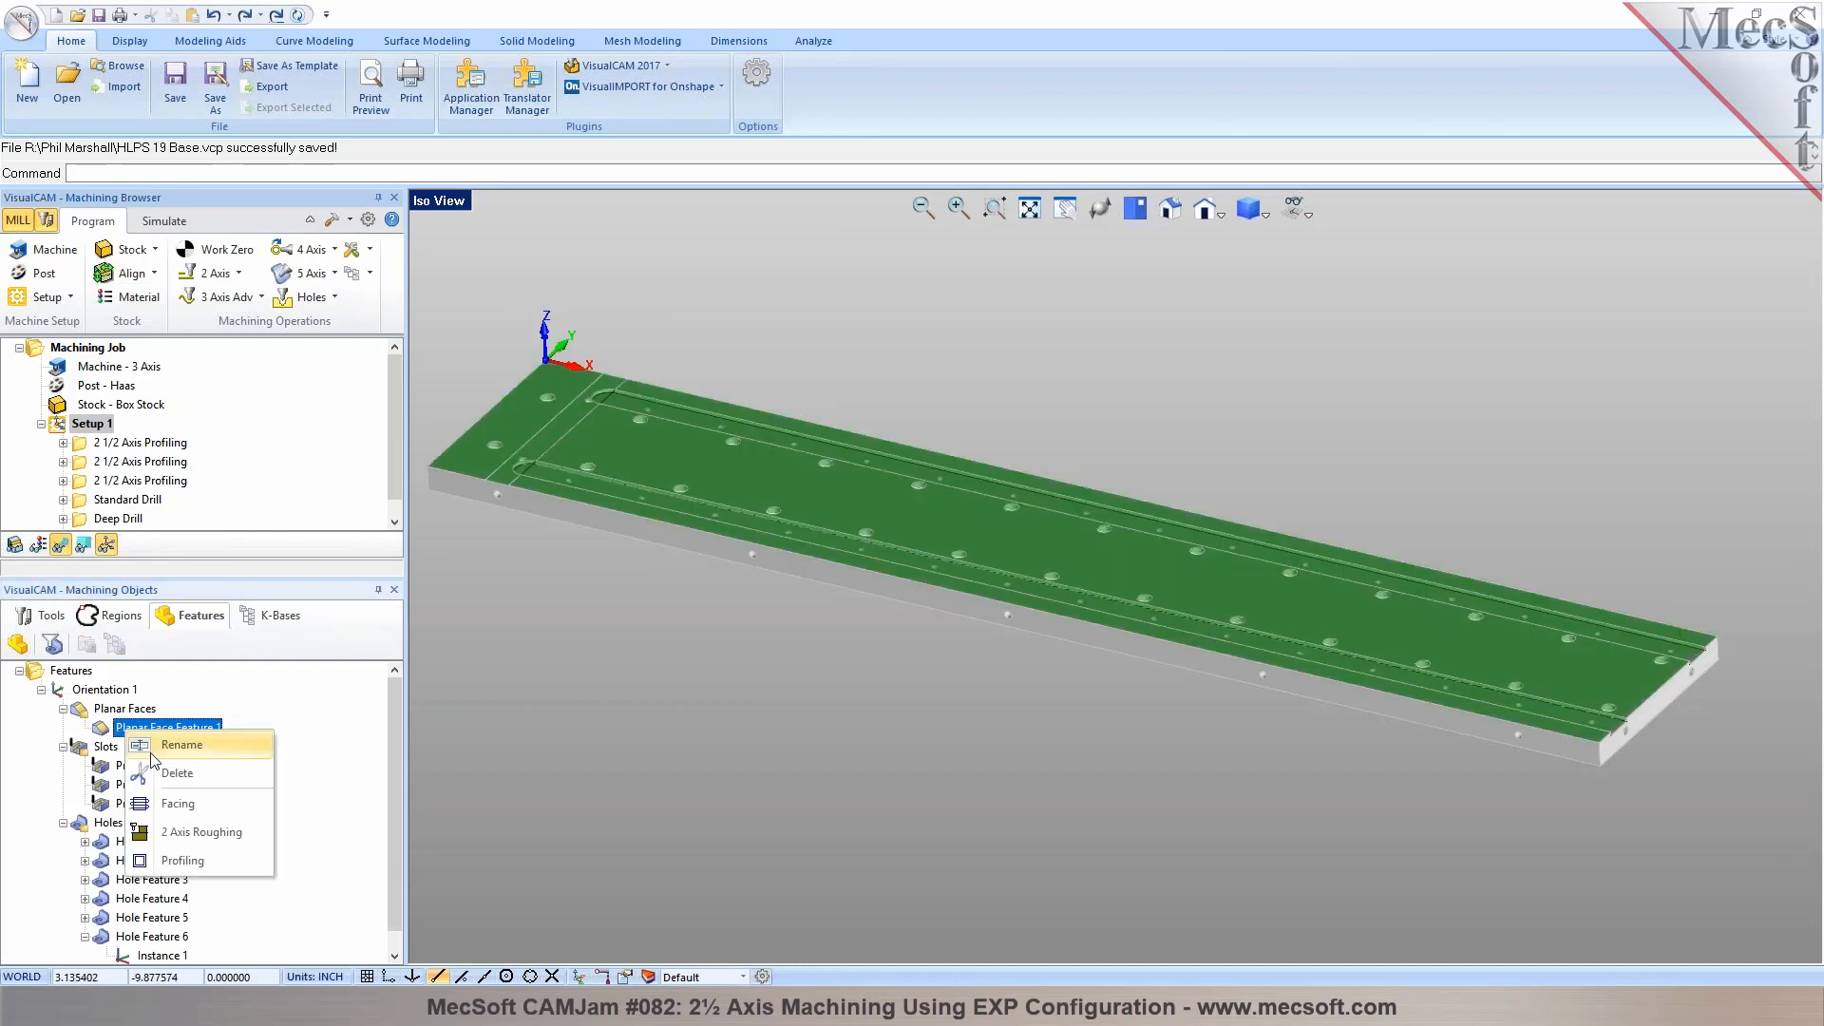
click(162, 808)
click(172, 267)
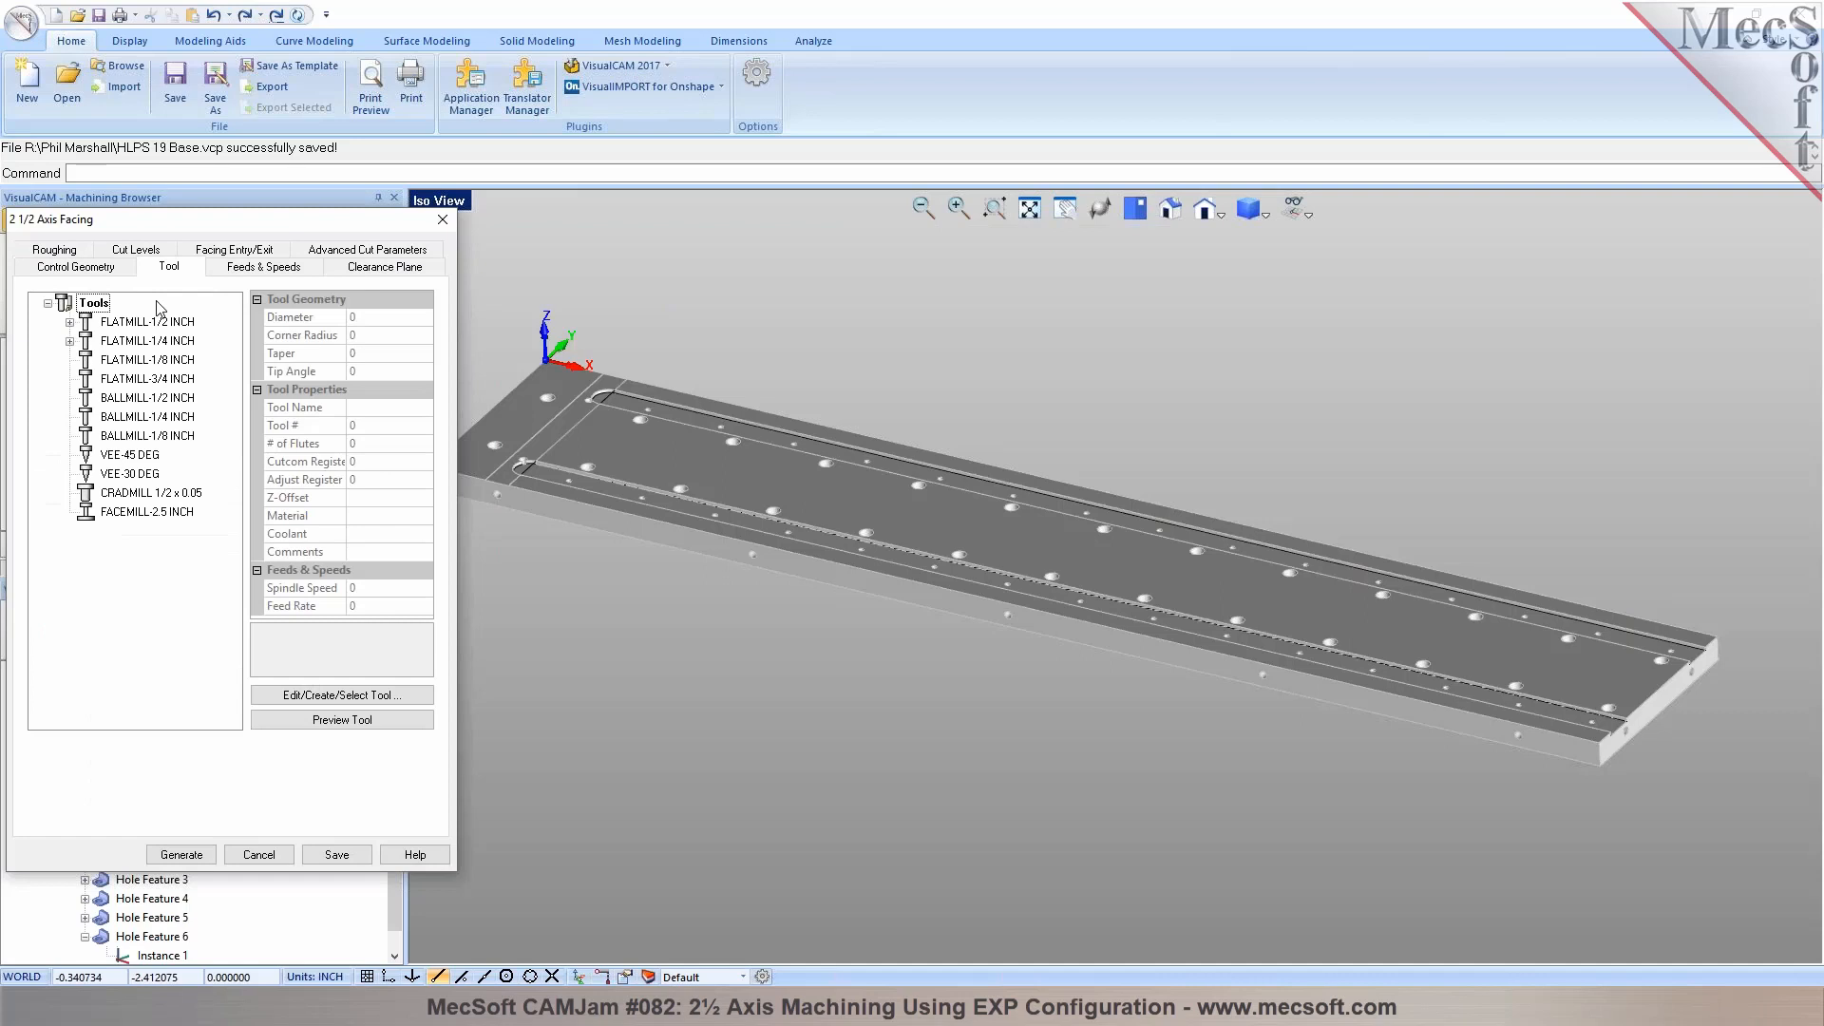
click(123, 517)
Set the facing roughing to 0.025 stock, Linear Cuts and a 50% tool diameter stepover, and generate the toolpath
click(62, 253)
click(141, 348)
click(272, 425)
drag(190, 631, 154, 631)
text(50)
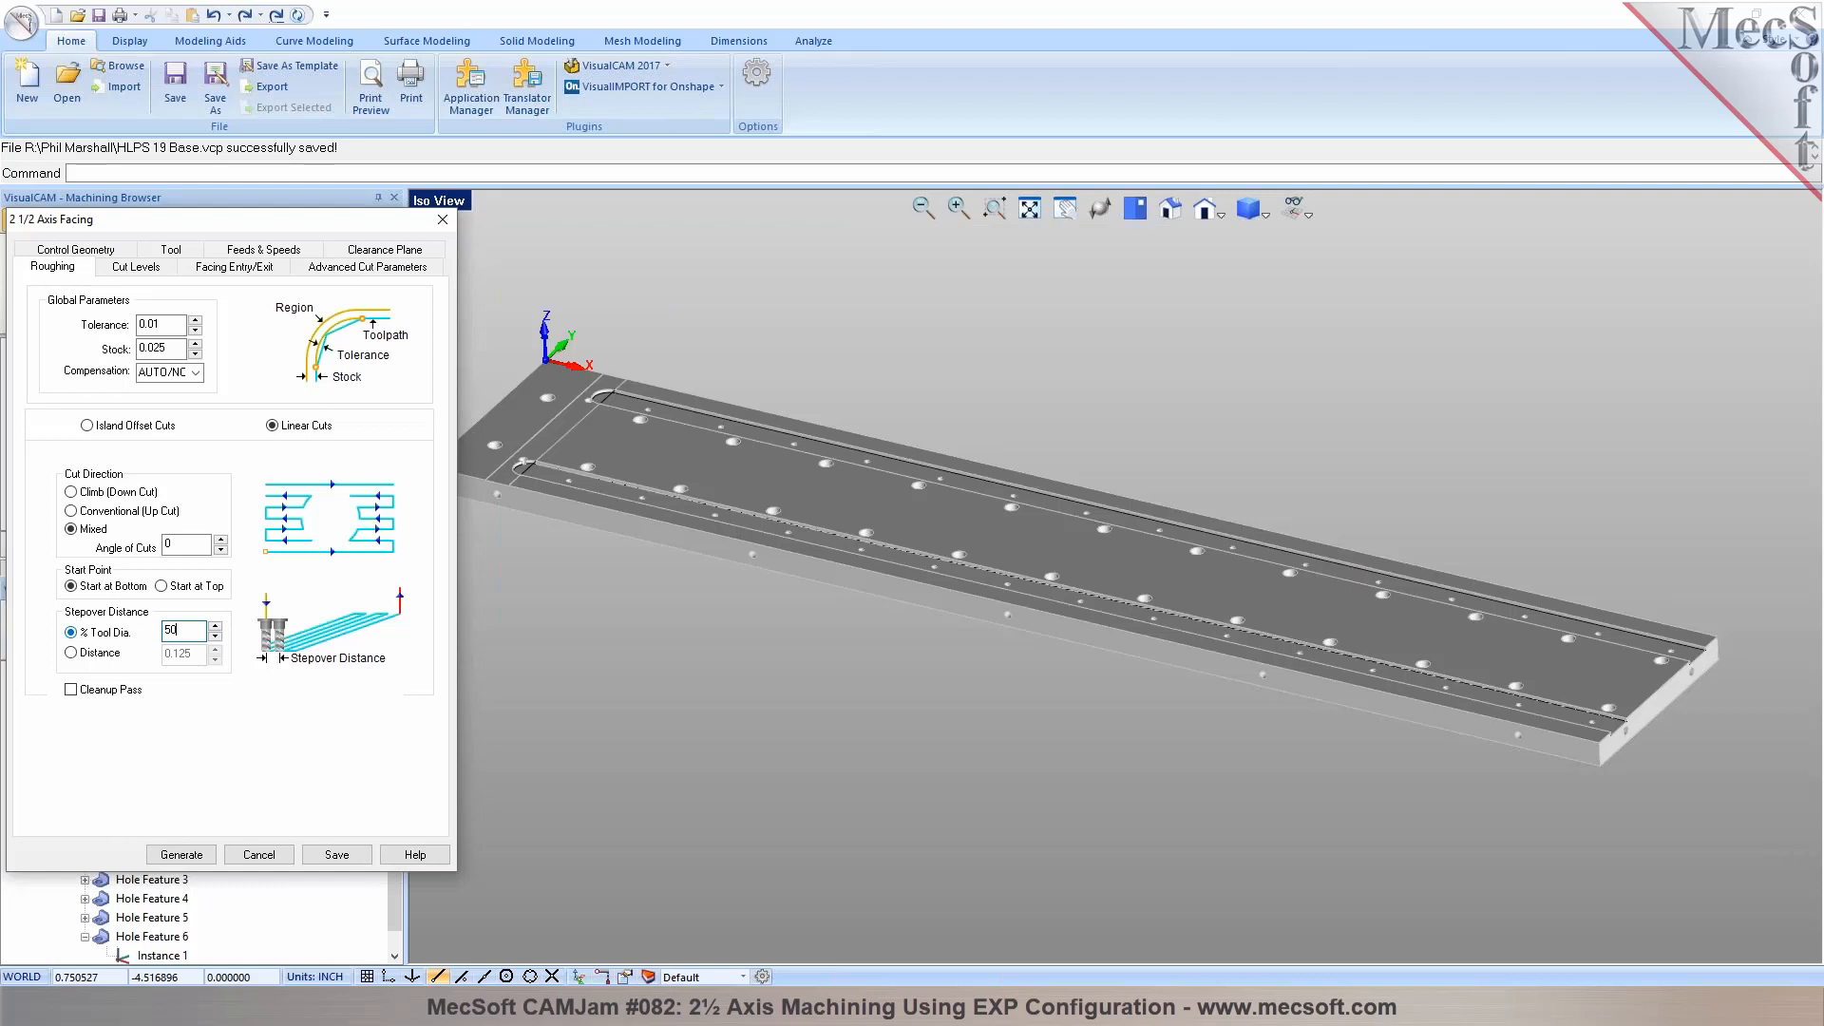
click(136, 266)
click(181, 854)
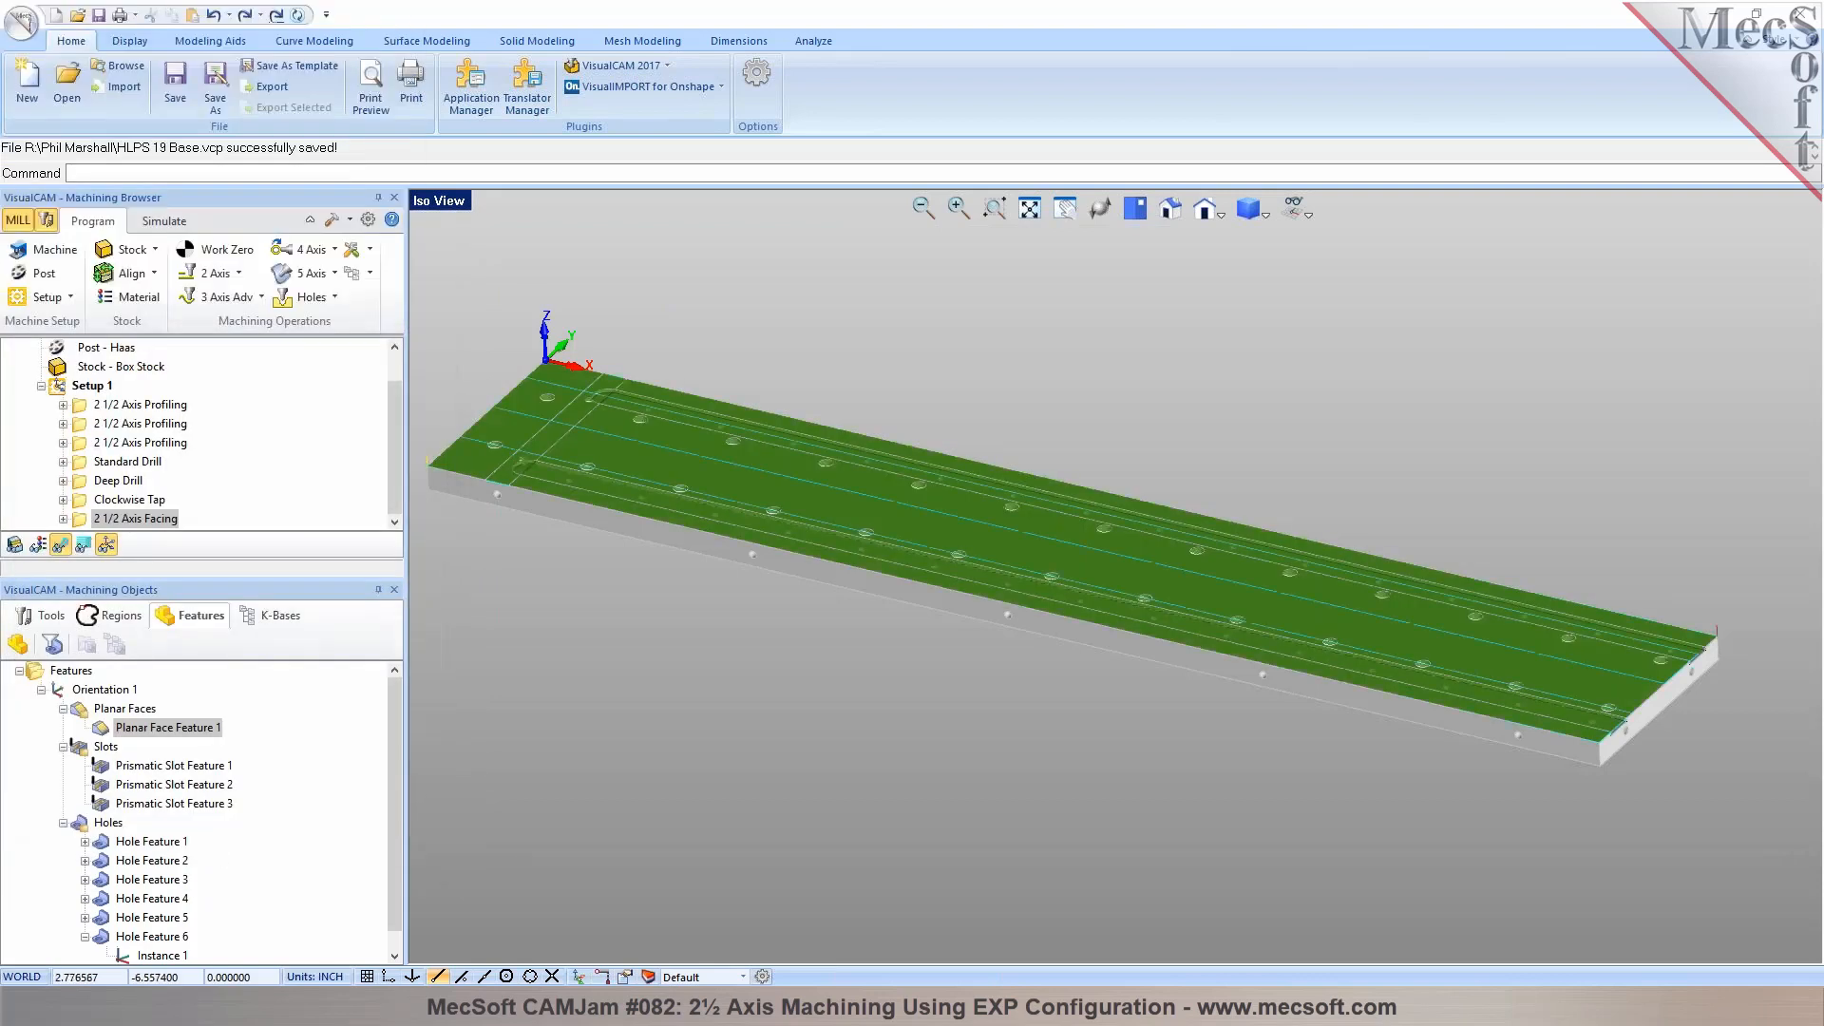
Reorder the 2½ Axis Facing operation to first place in Setup 1 and simulate its material removal
click(166, 222)
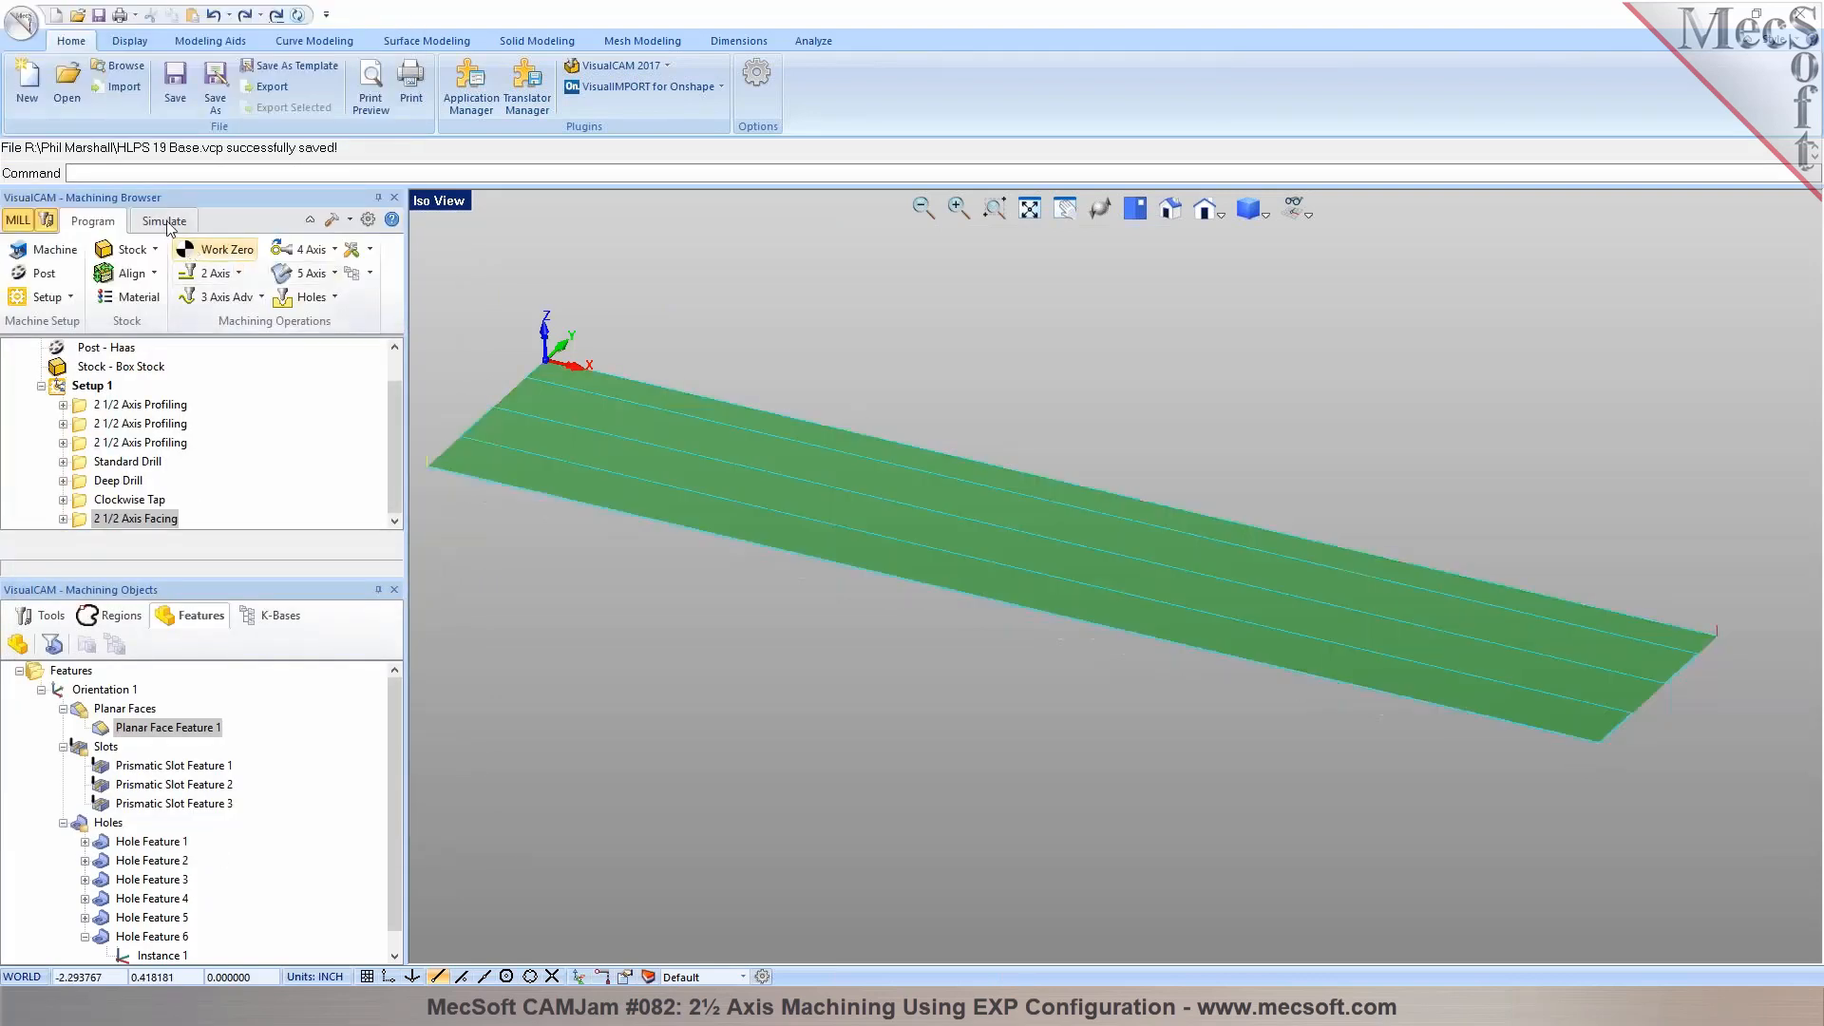
click(165, 223)
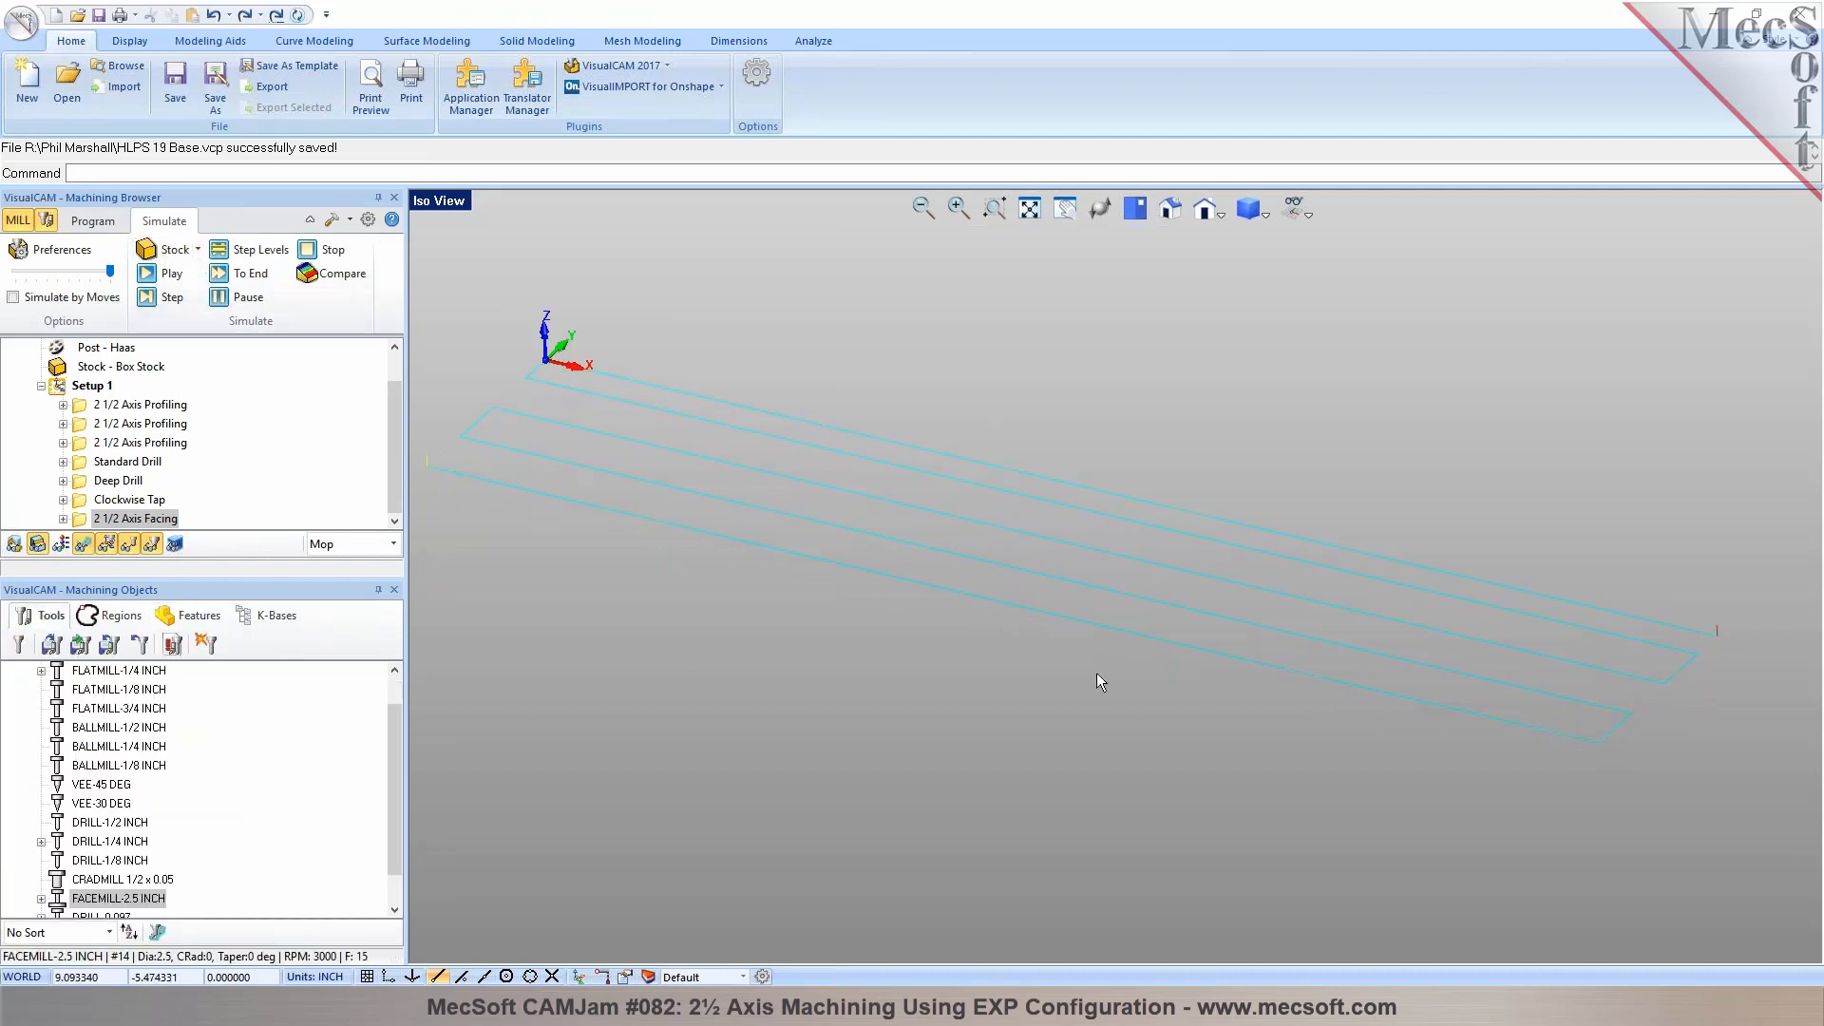
scroll(1164, 553, down, 1)
drag(104, 521, 96, 409)
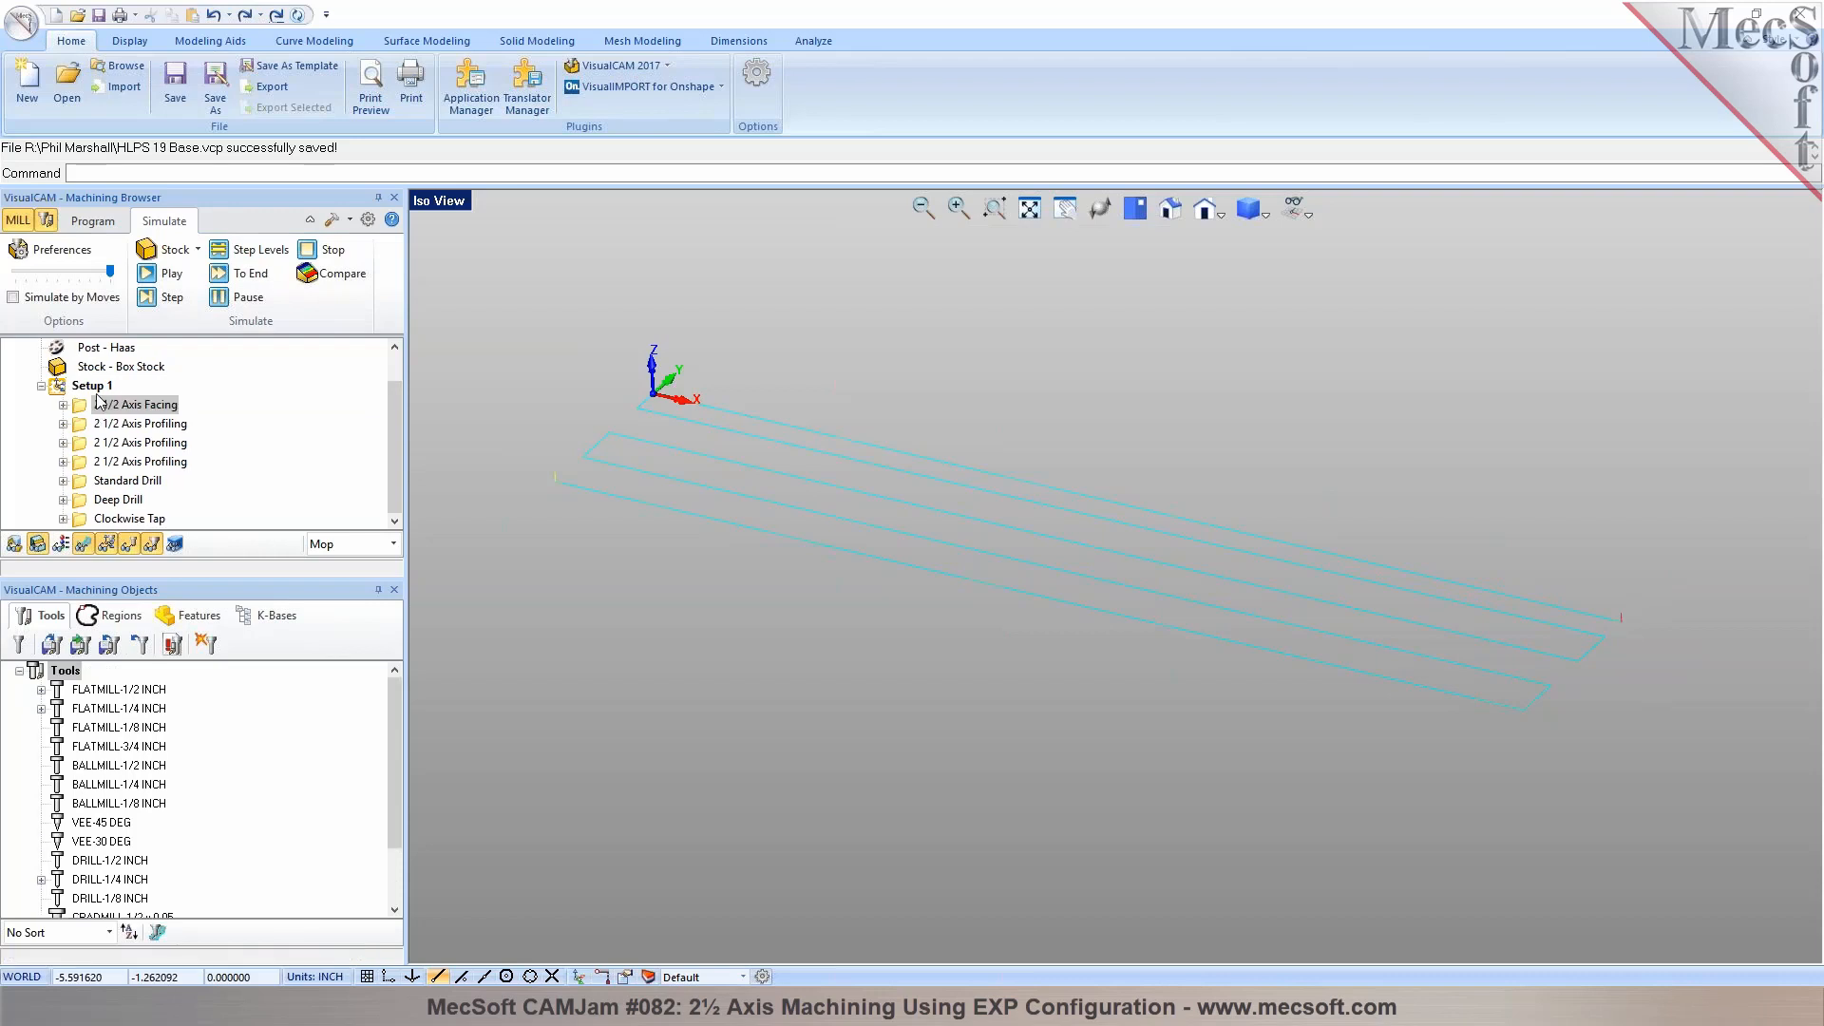
click(162, 273)
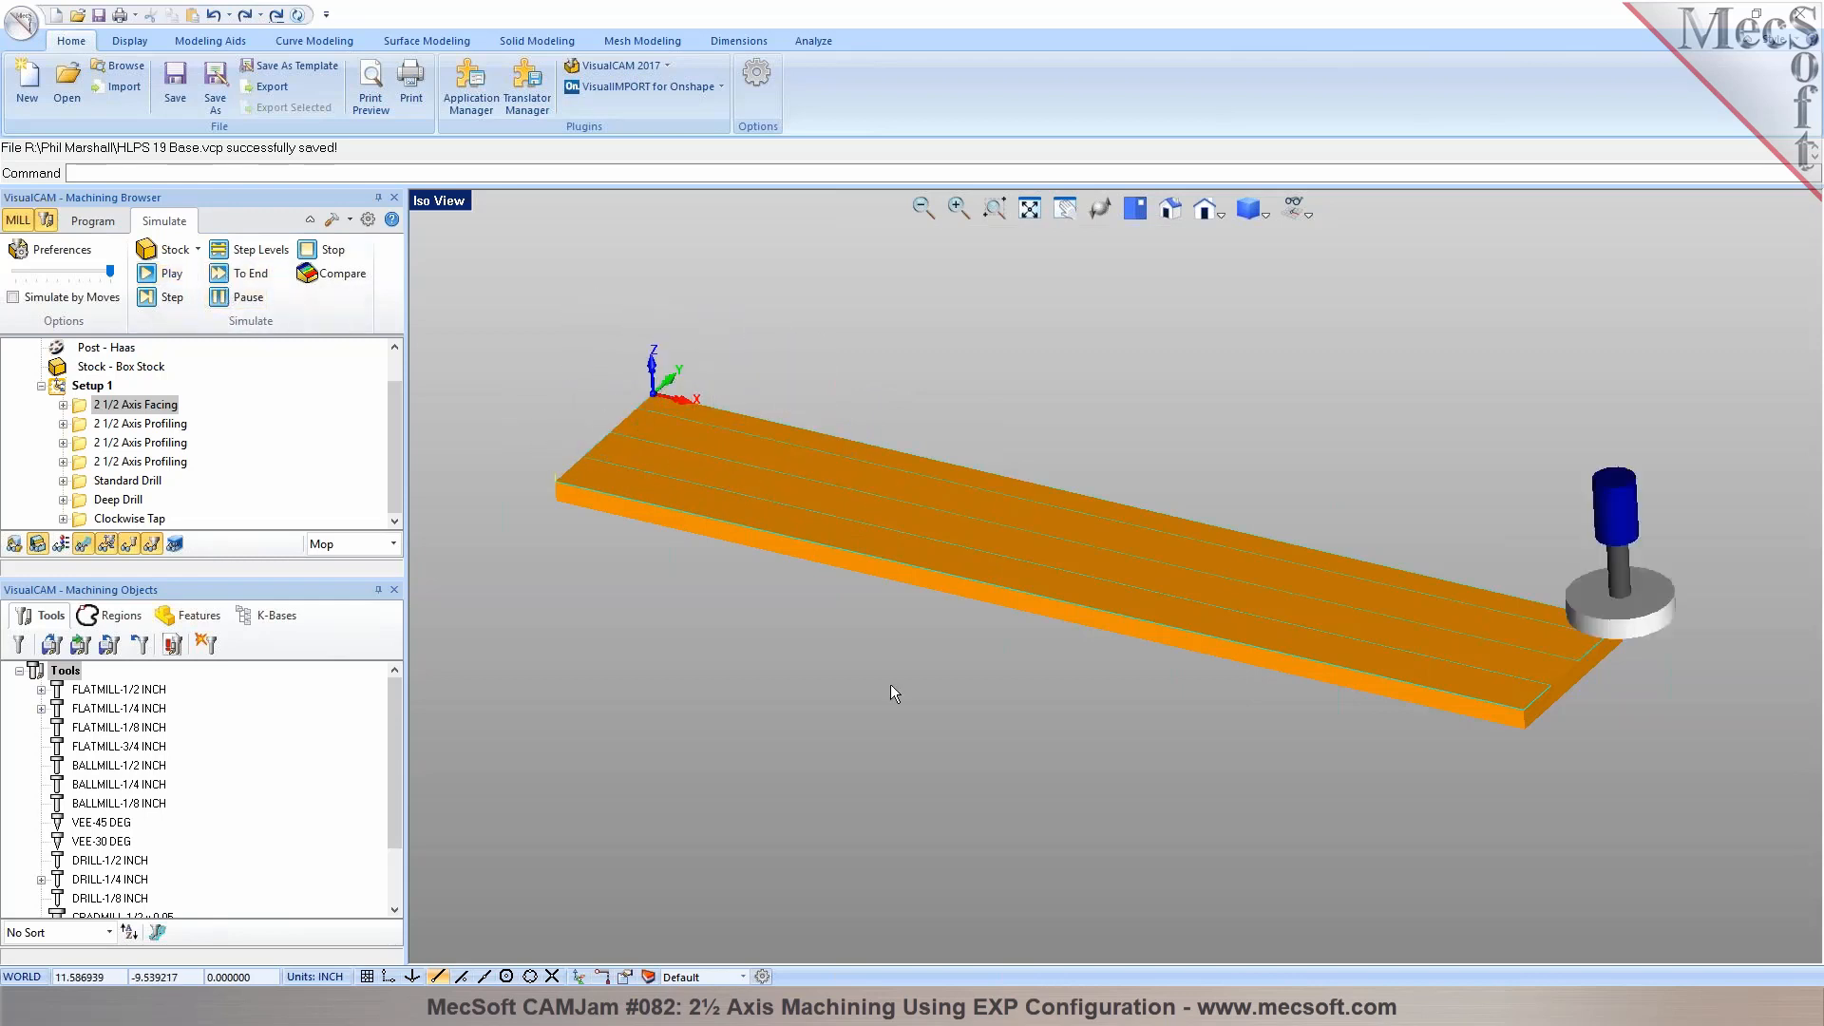
Return to programming mode, hide the toolpath display, select Setup 1 and save the part file
click(95, 222)
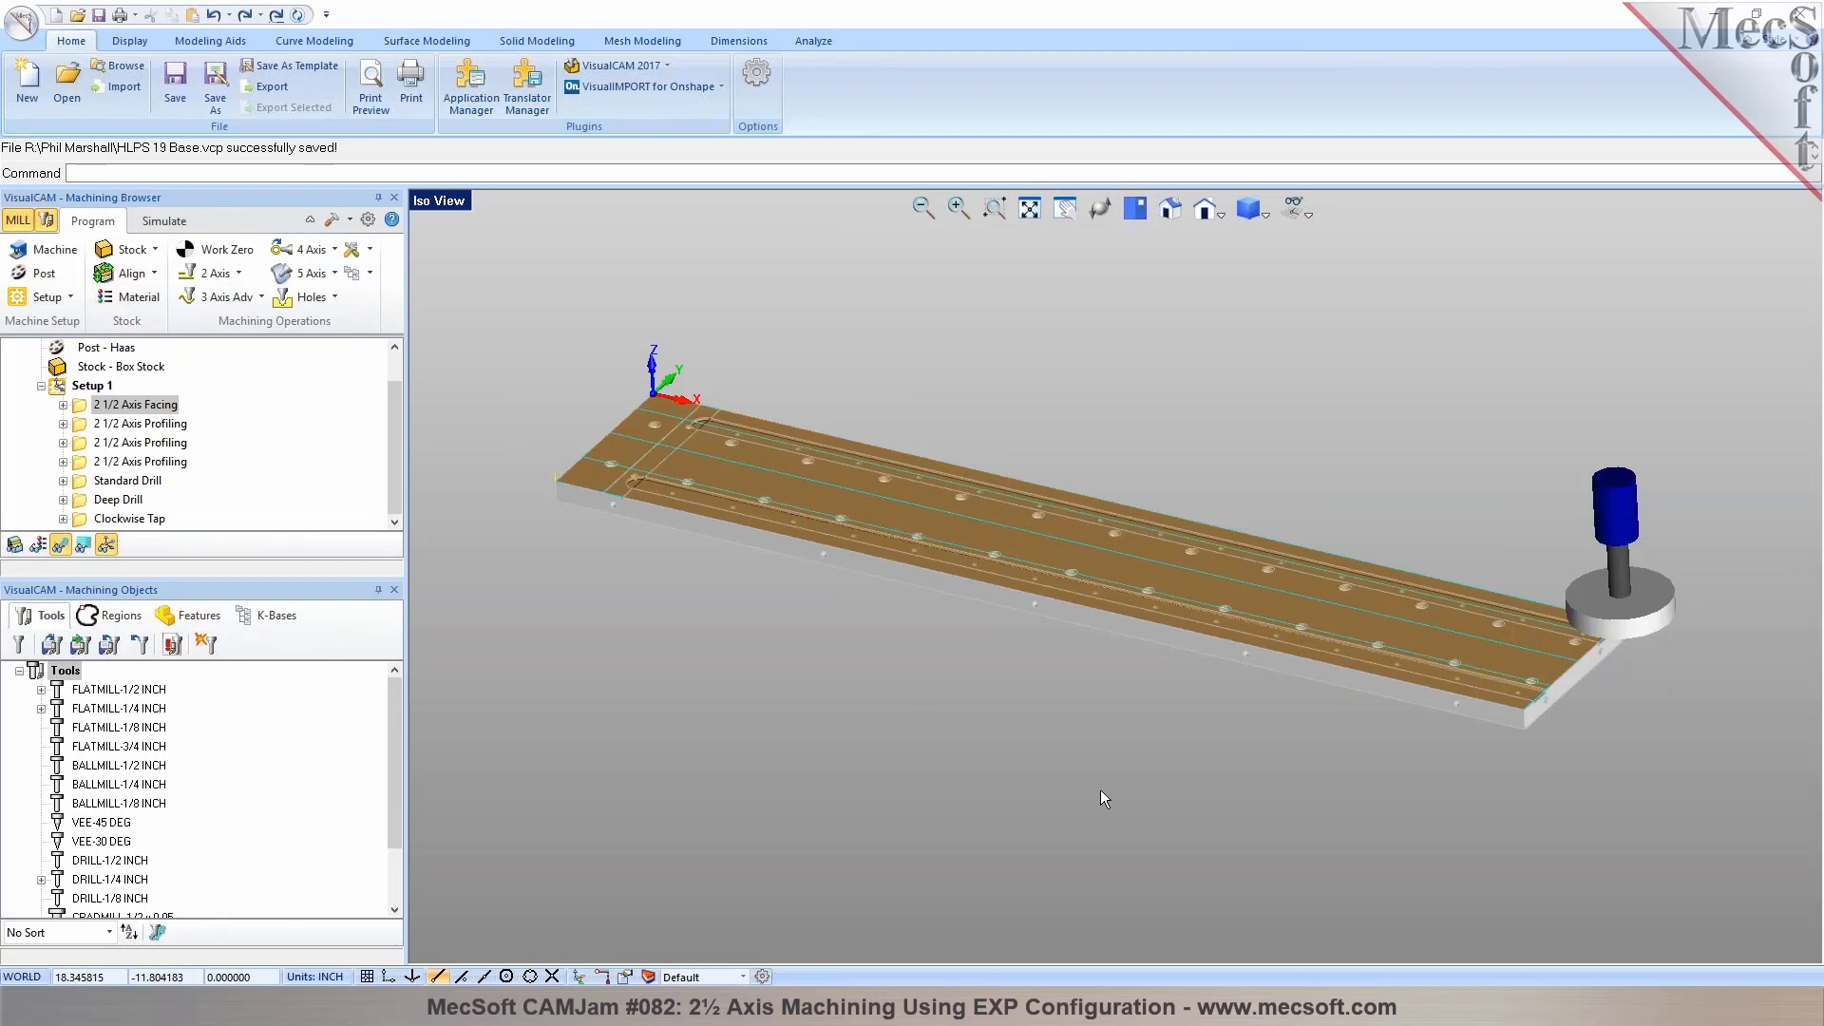
middle_drag(1100, 789, 1123, 740)
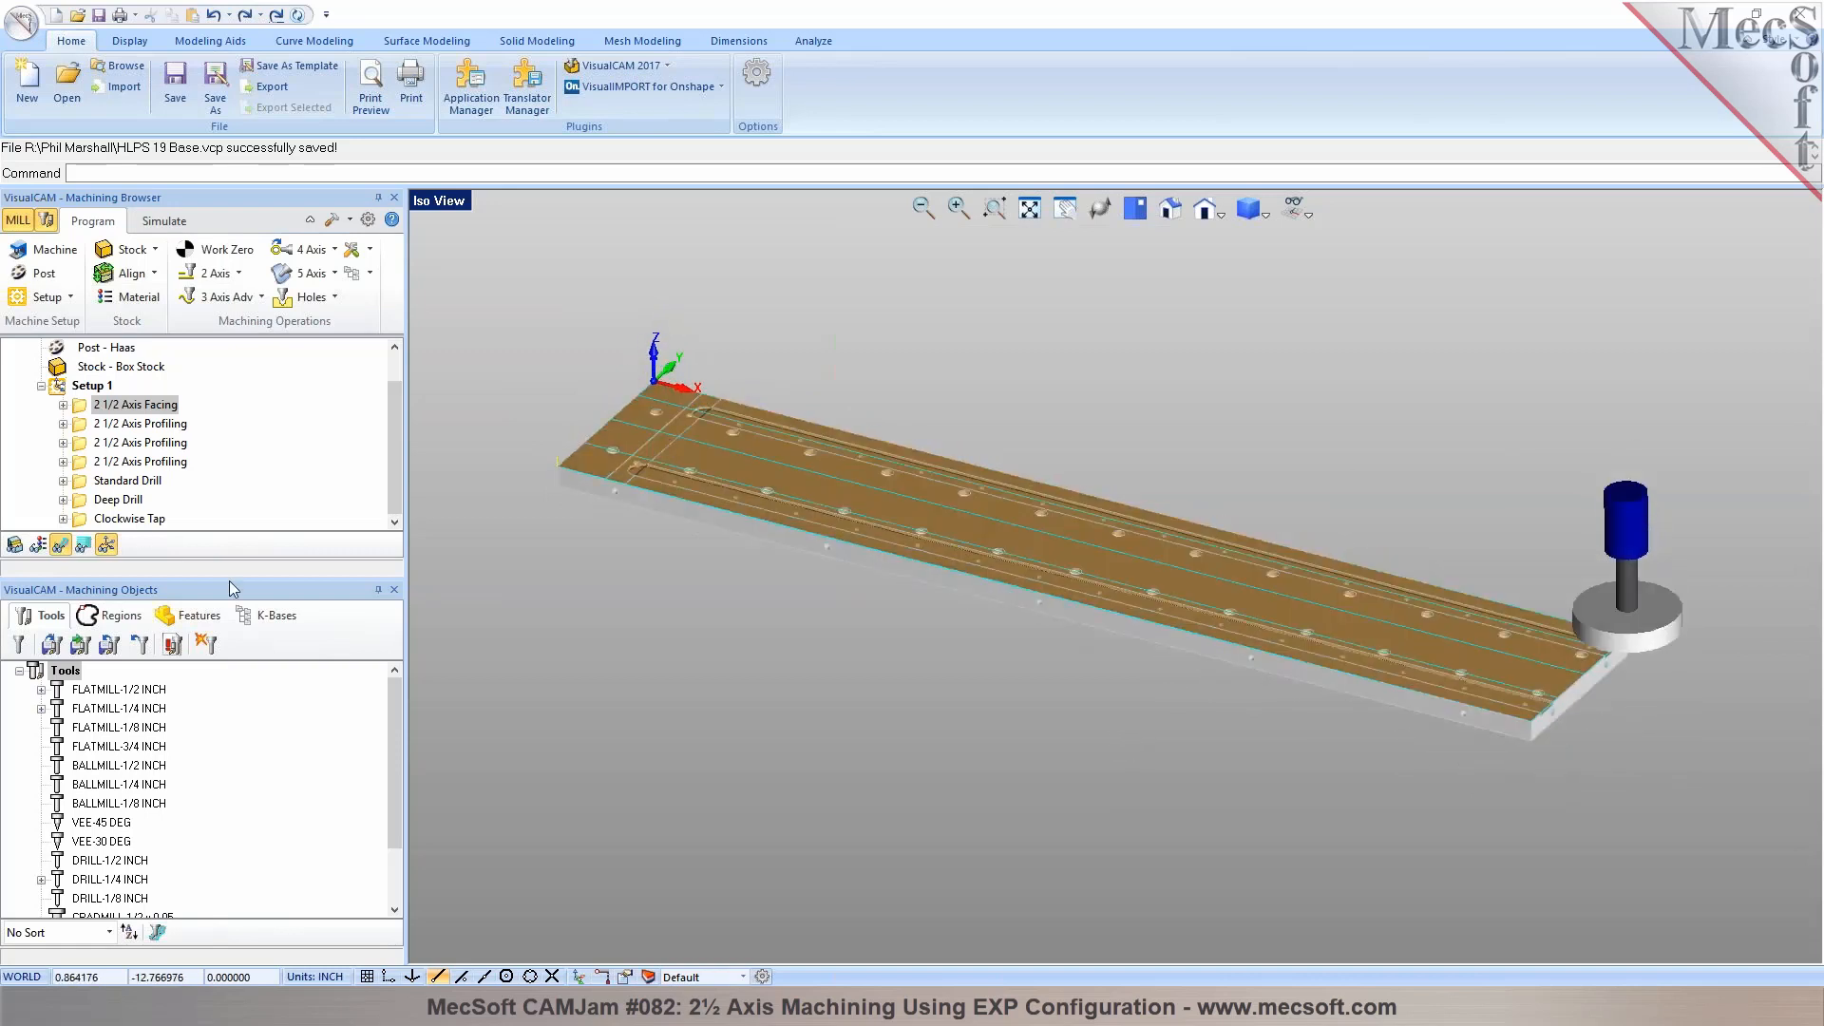
click(61, 545)
click(87, 386)
click(717, 772)
click(176, 86)
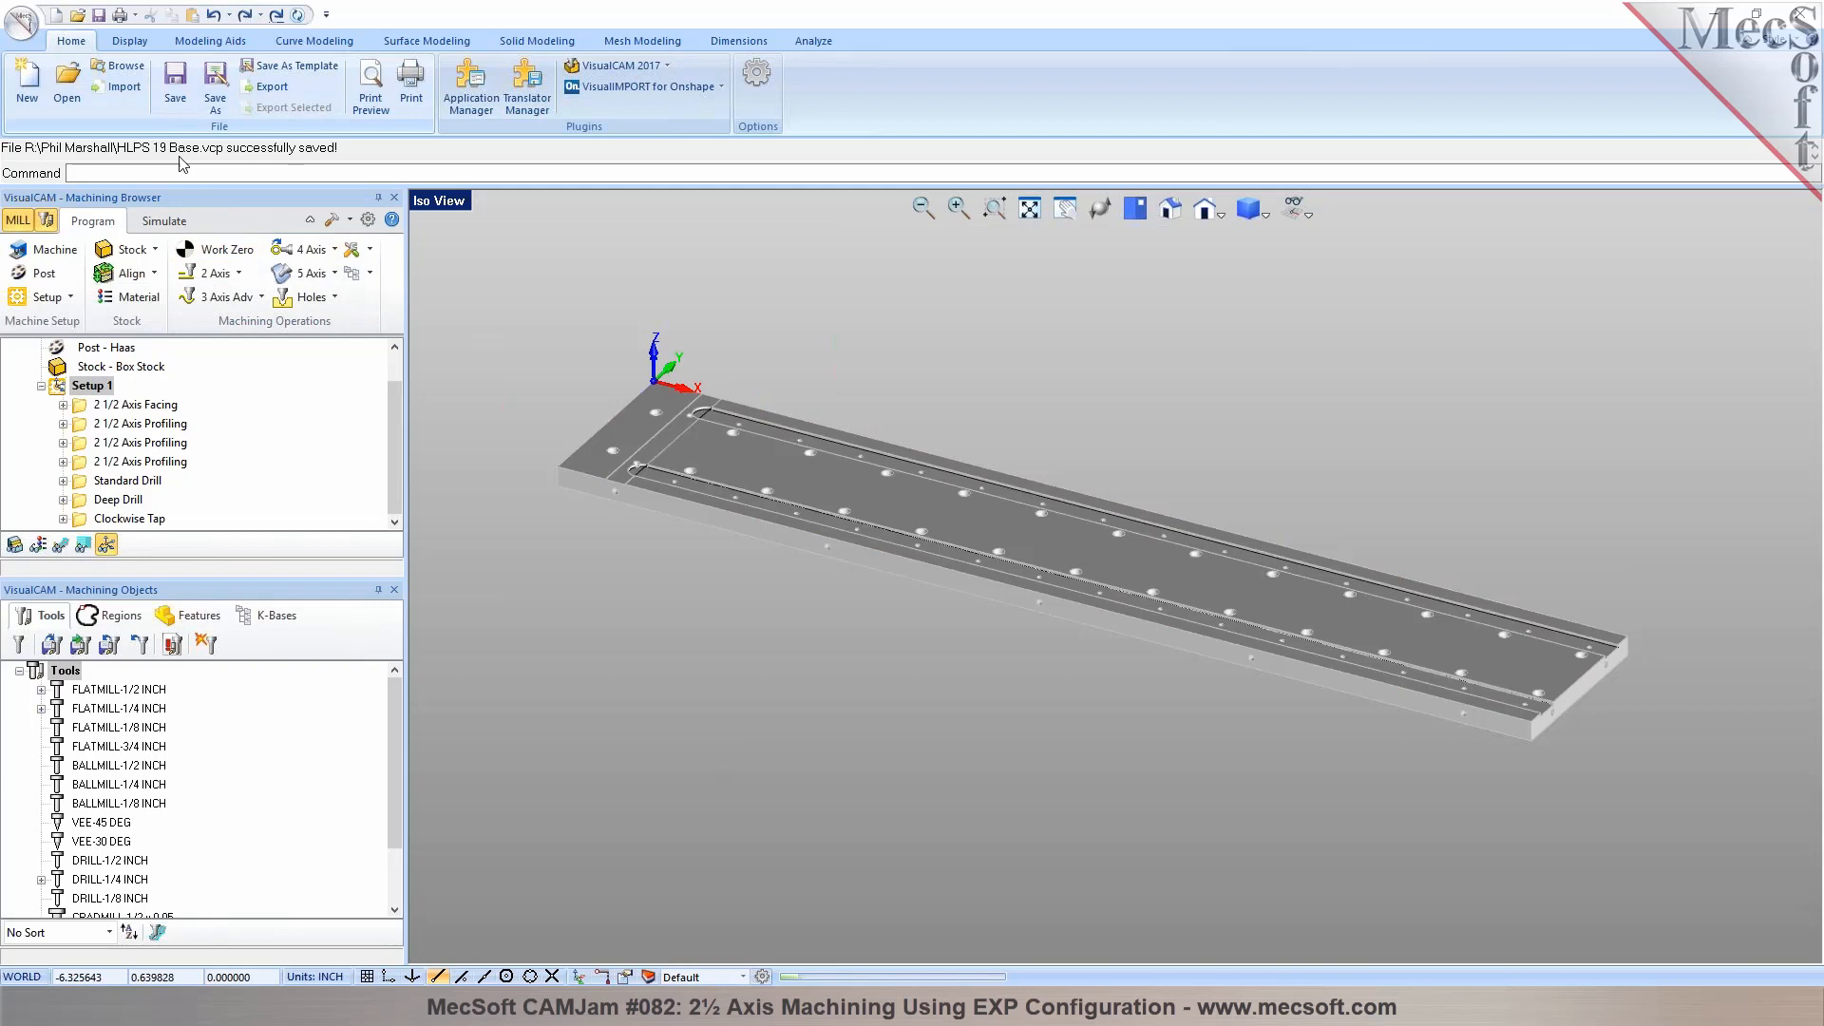
Create a second machining setup for the holes in the plate's long edge, rotating its orientation -90° about the X axis
scroll(589, 487, up, 6)
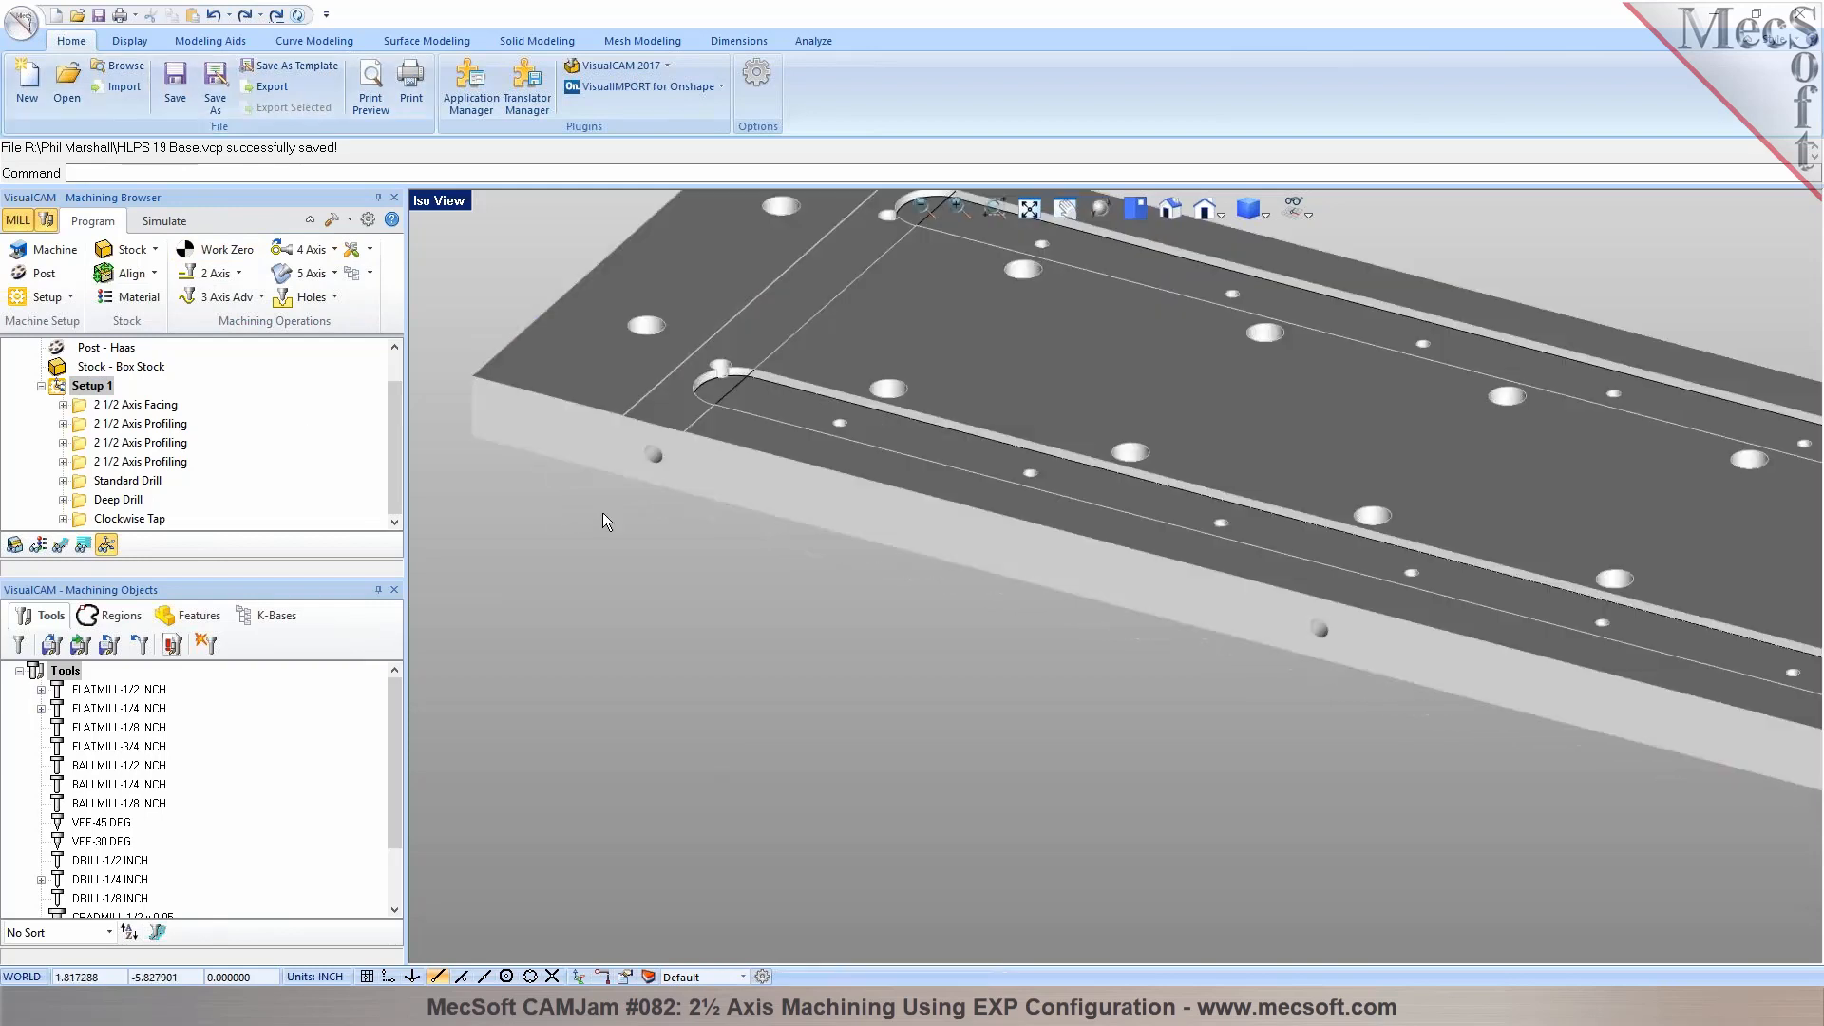
scroll(669, 439, down, 8)
middle_drag(669, 442, 951, 629)
scroll(812, 612, down, 2)
scroll(1030, 608, up, 1)
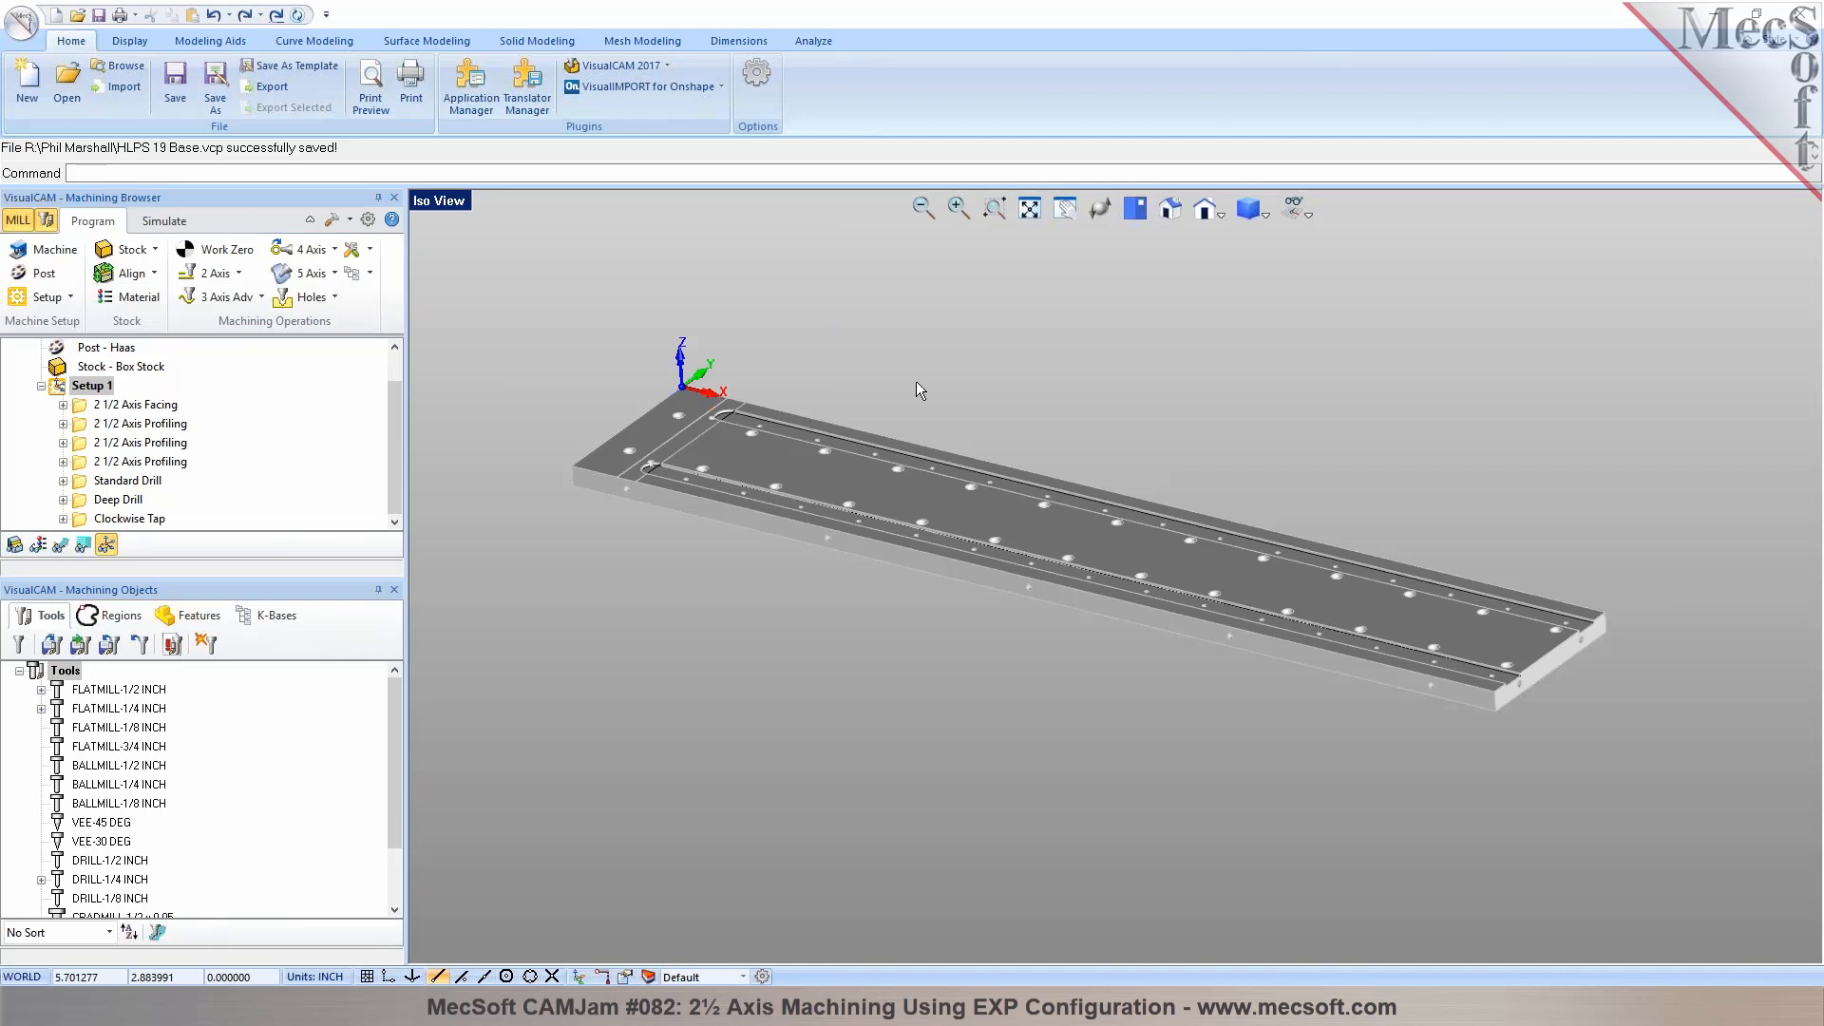
click(70, 300)
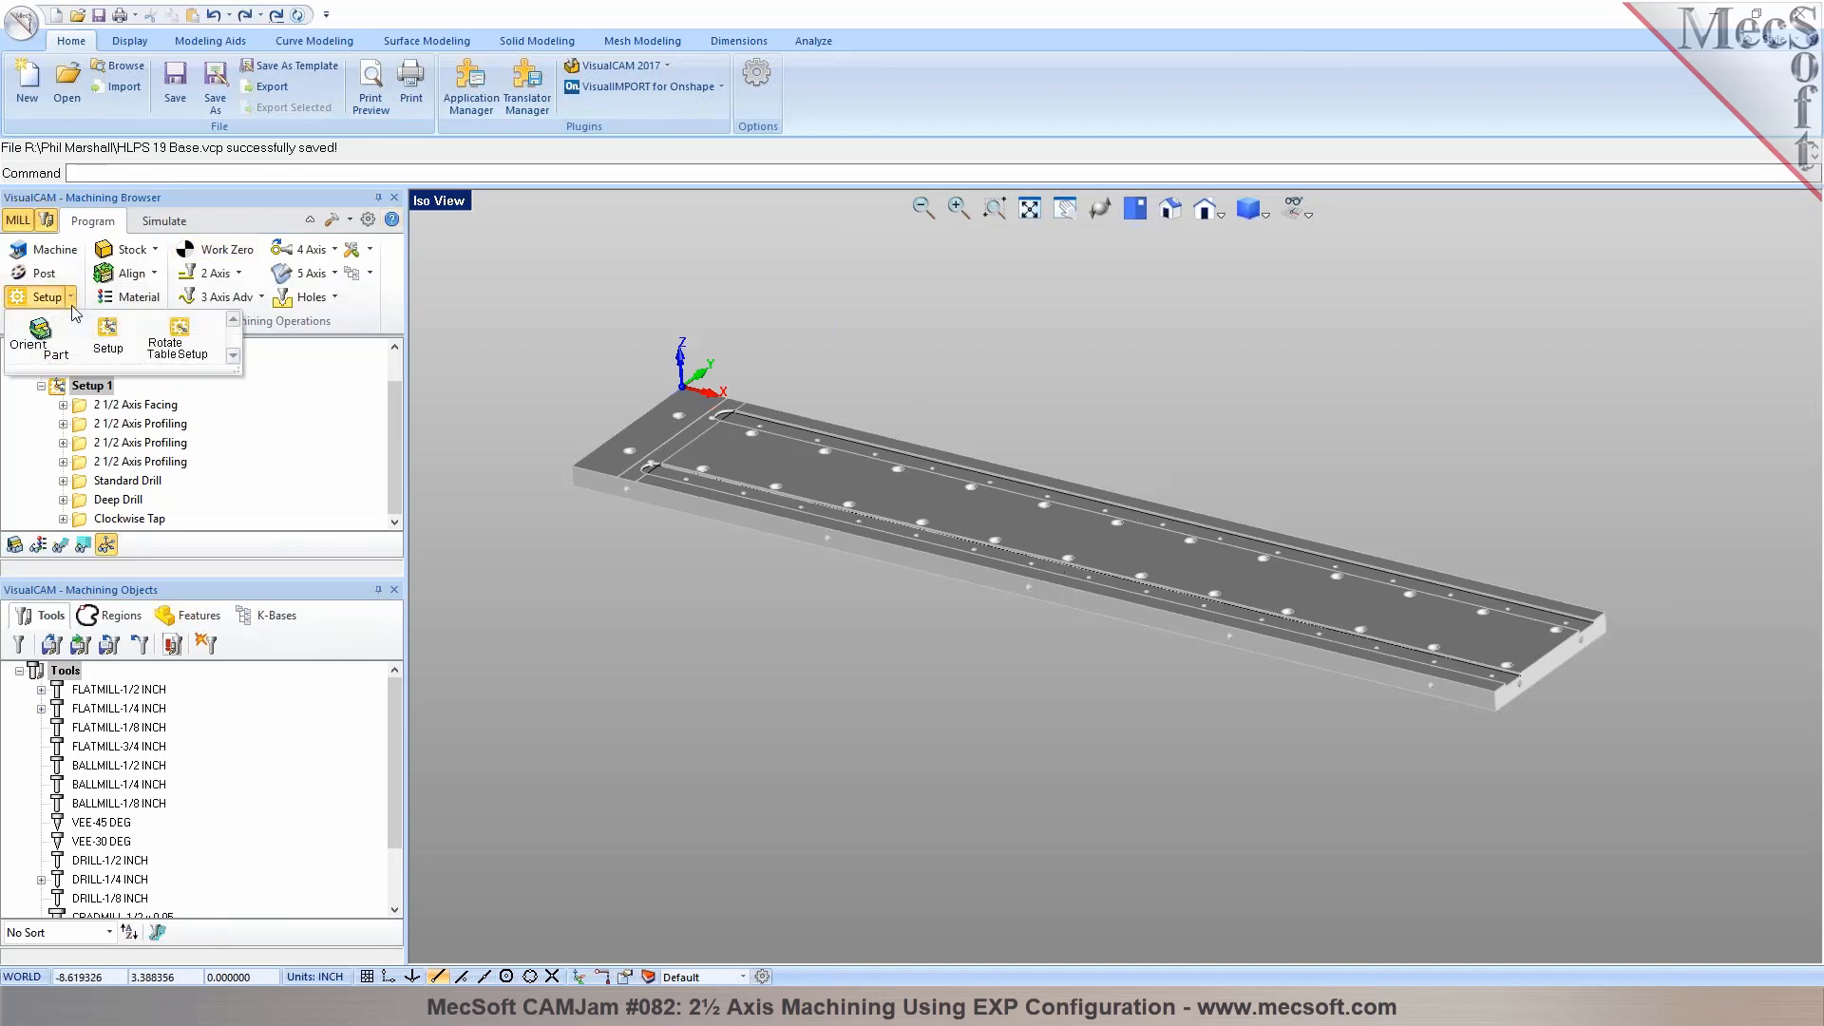
click(101, 349)
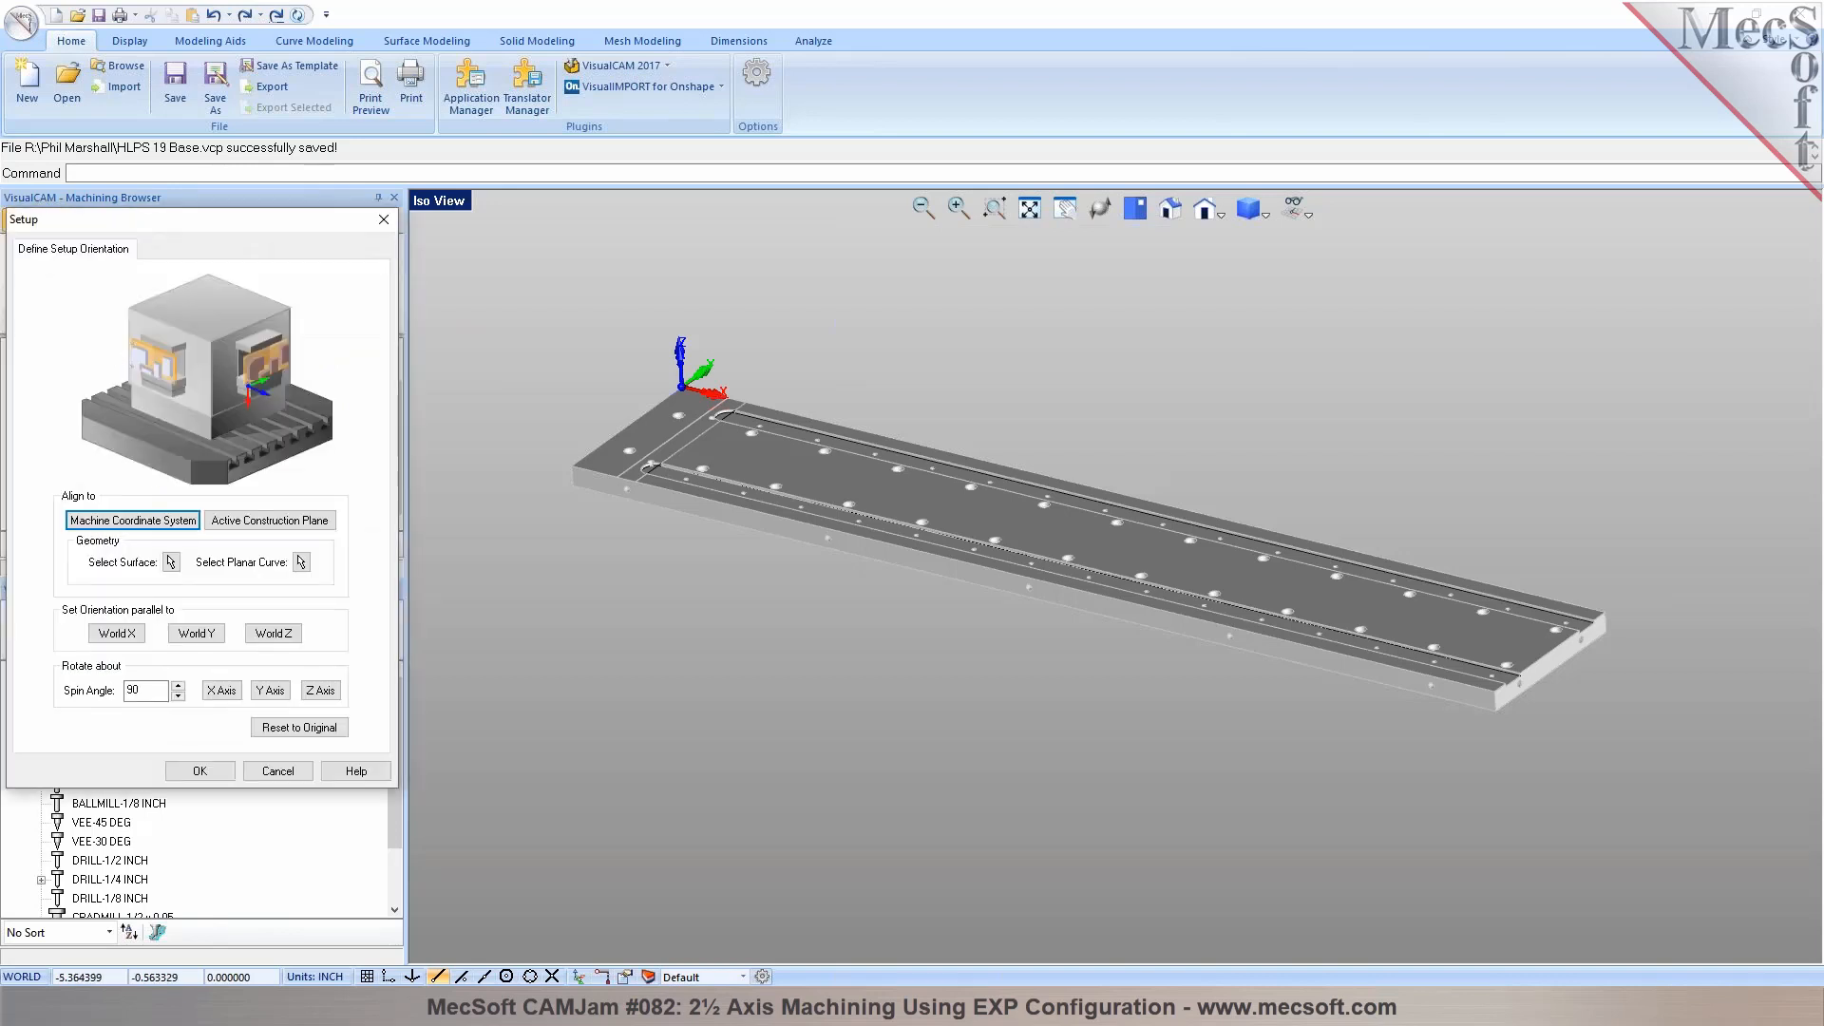
right_drag(684, 412, 841, 596)
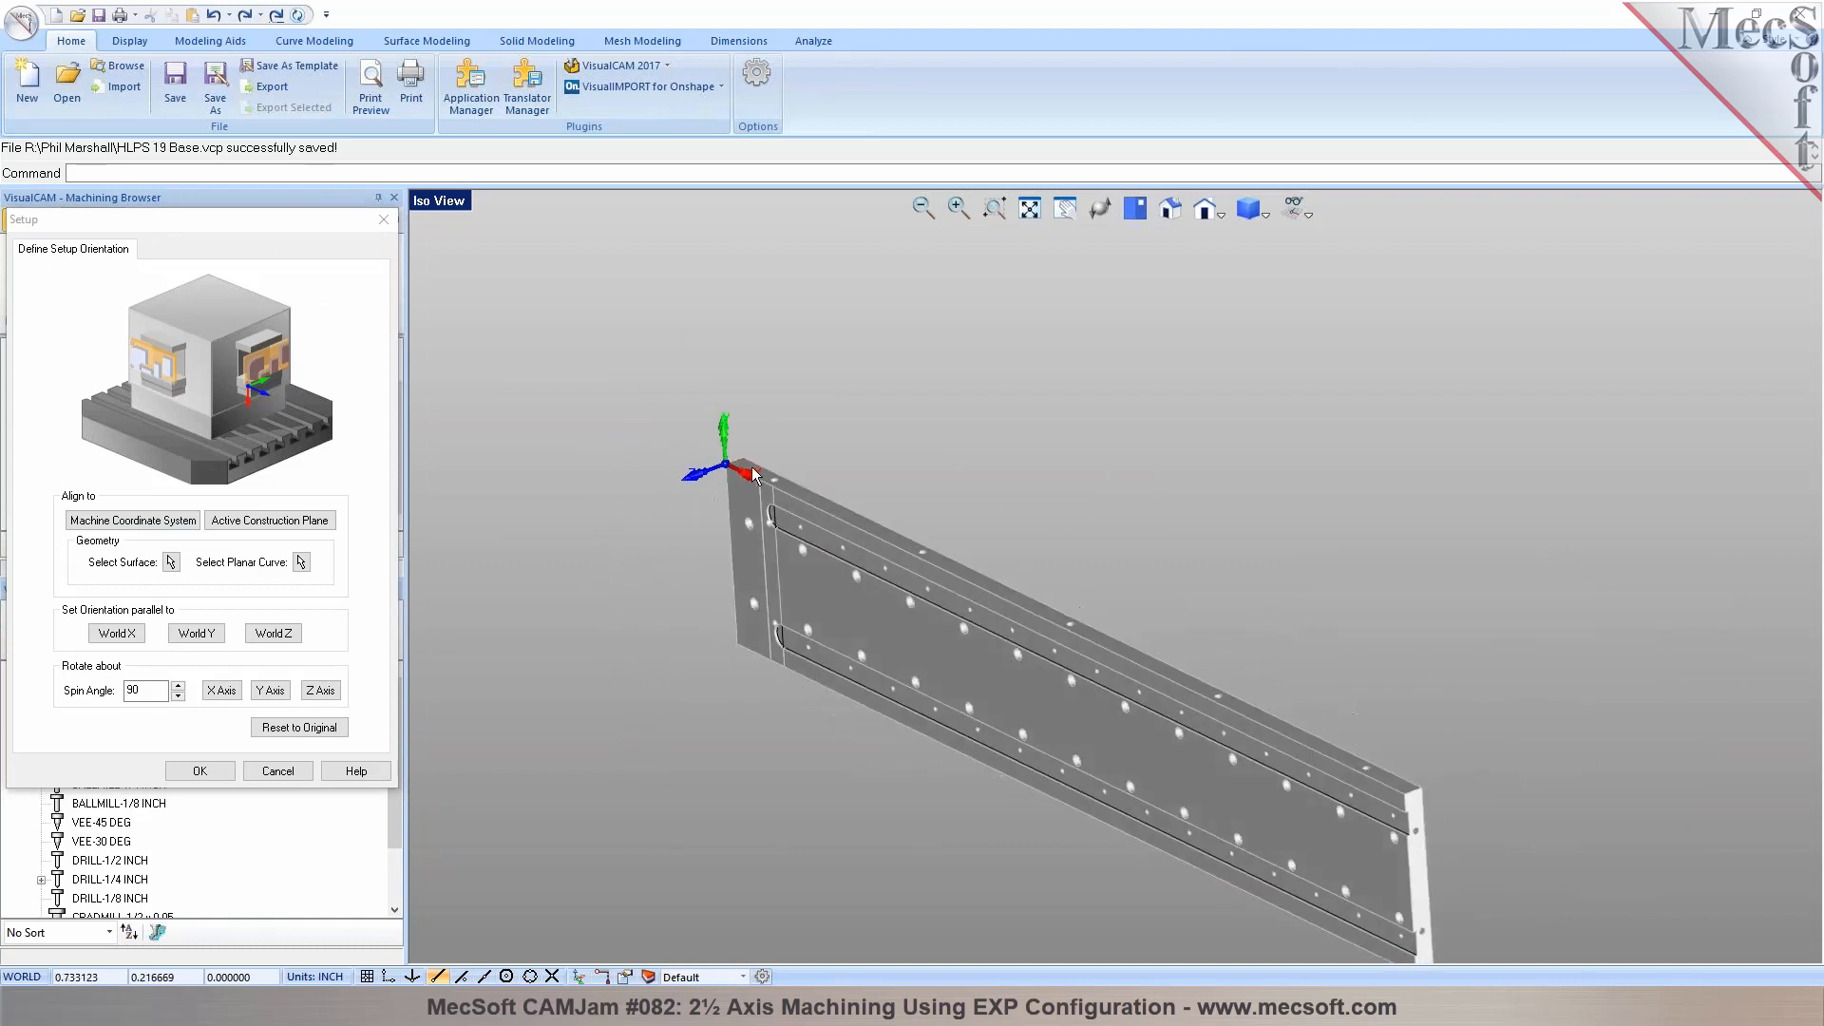
click(132, 691)
text(-)
click(221, 689)
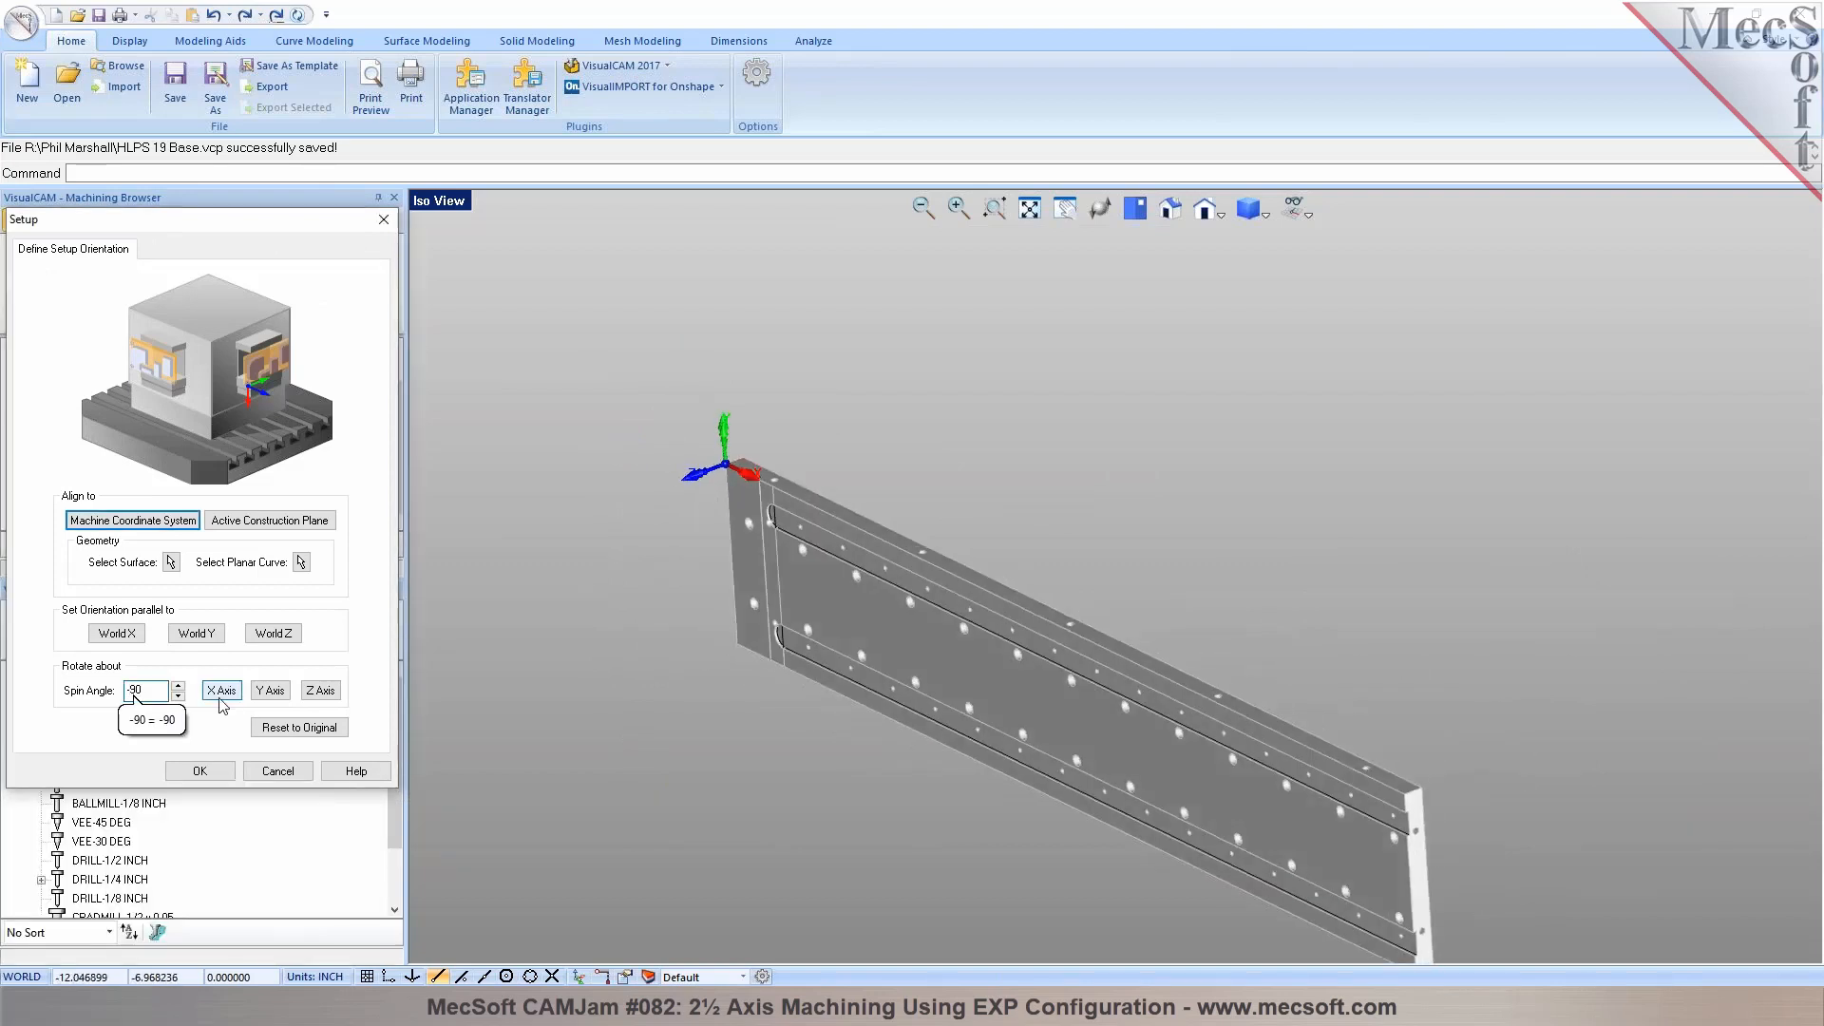
click(200, 770)
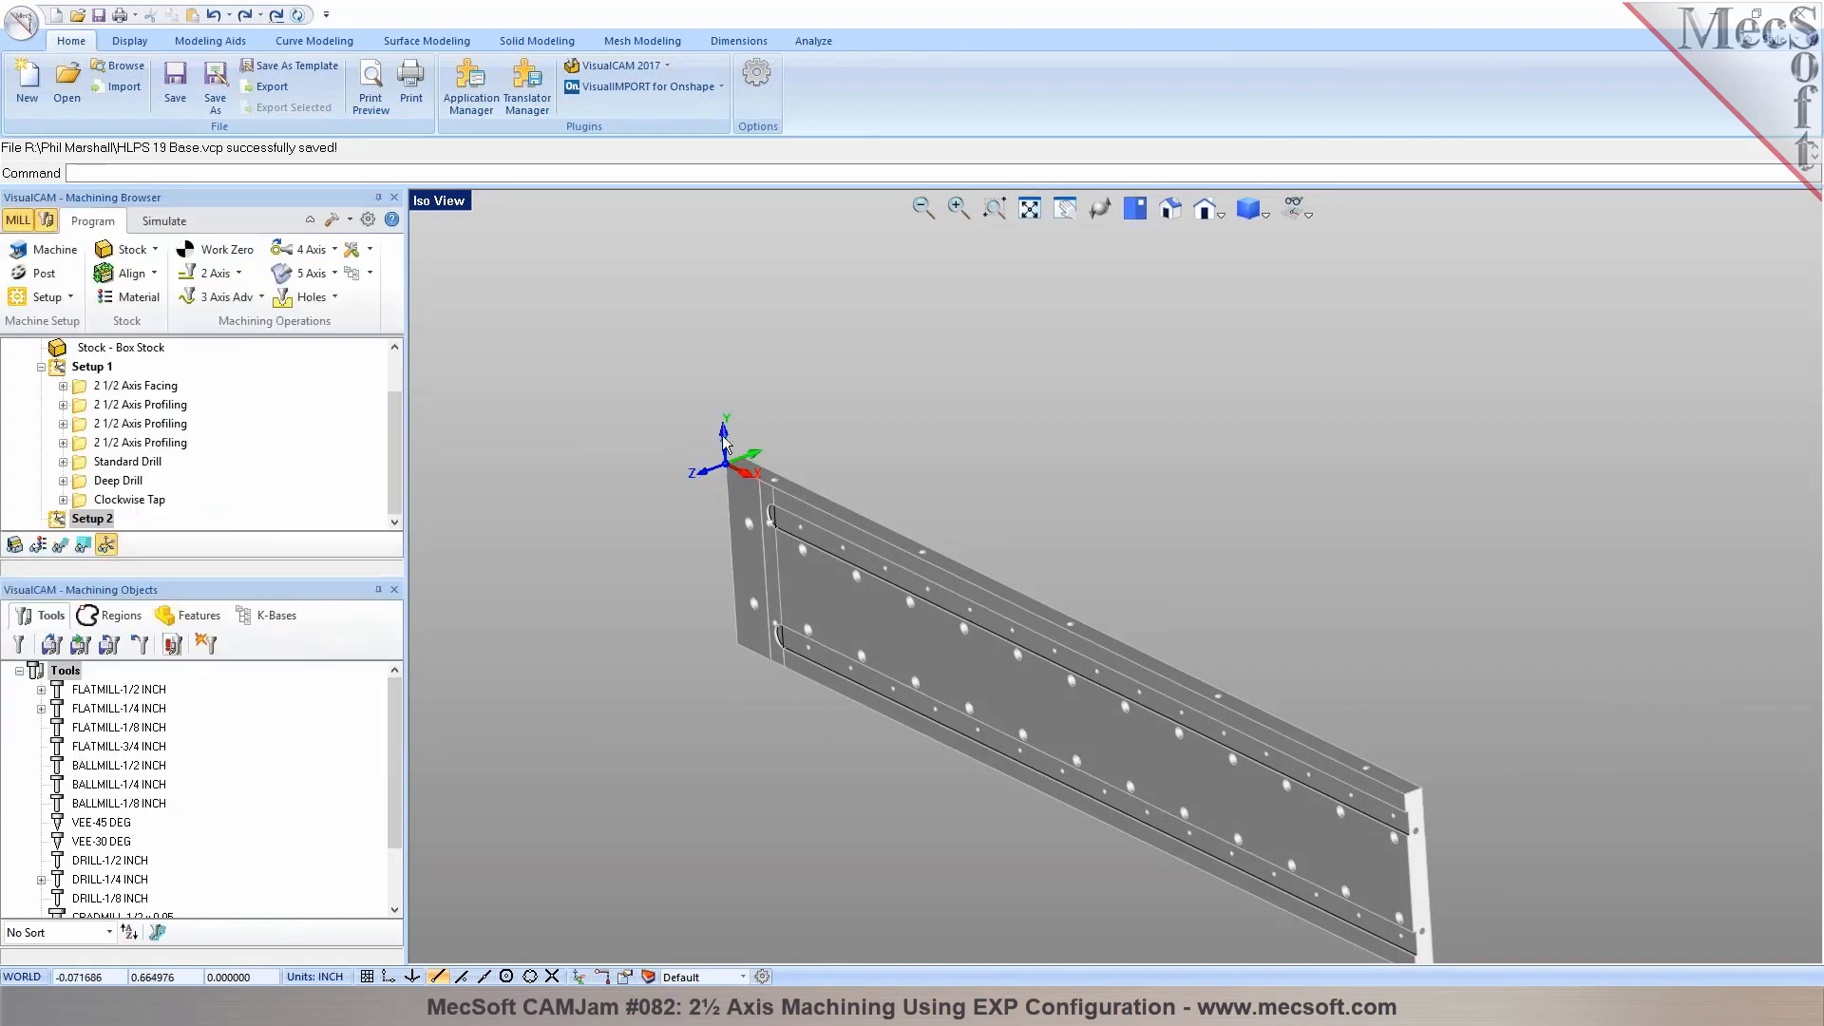
Hide the world coordinate axes at the plate's corner, keeping the setup's own axes displayed
click(1302, 210)
click(1361, 266)
scroll(783, 496, up, 2)
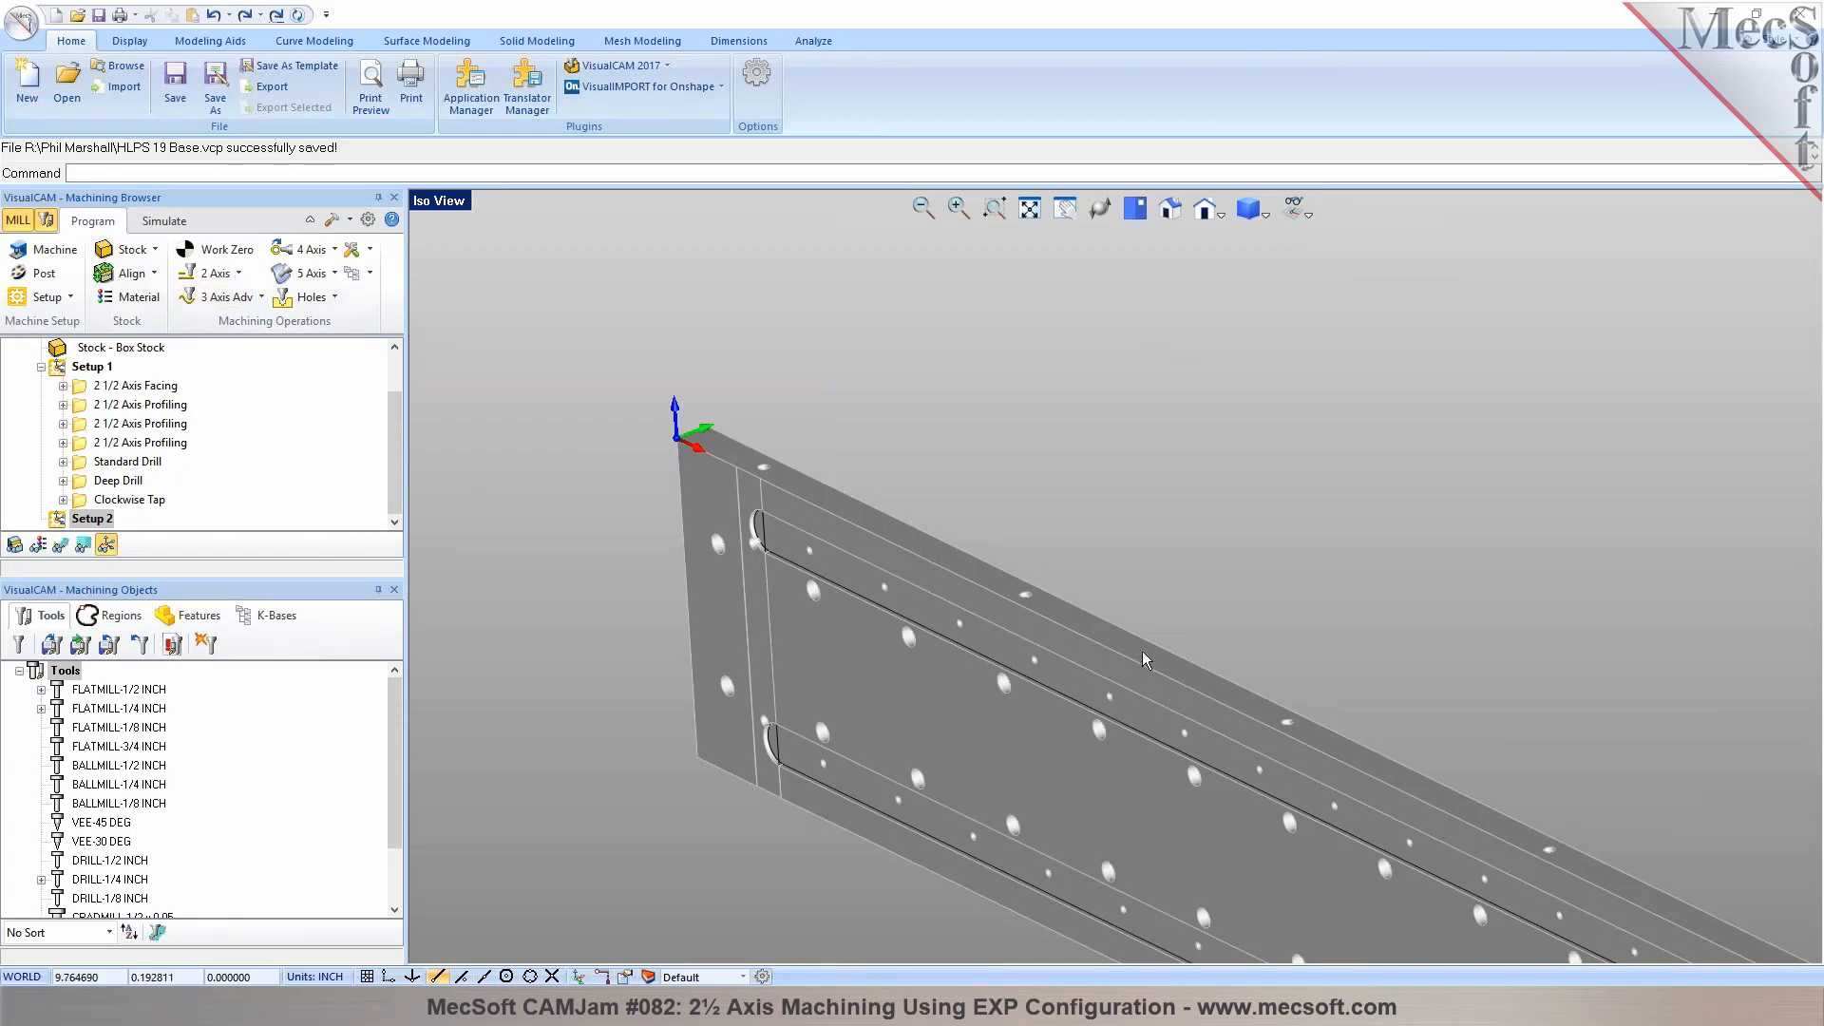
Collapse the Orientation 1 features and detect the plate's machinable features in the Setup 2 orientation
click(196, 616)
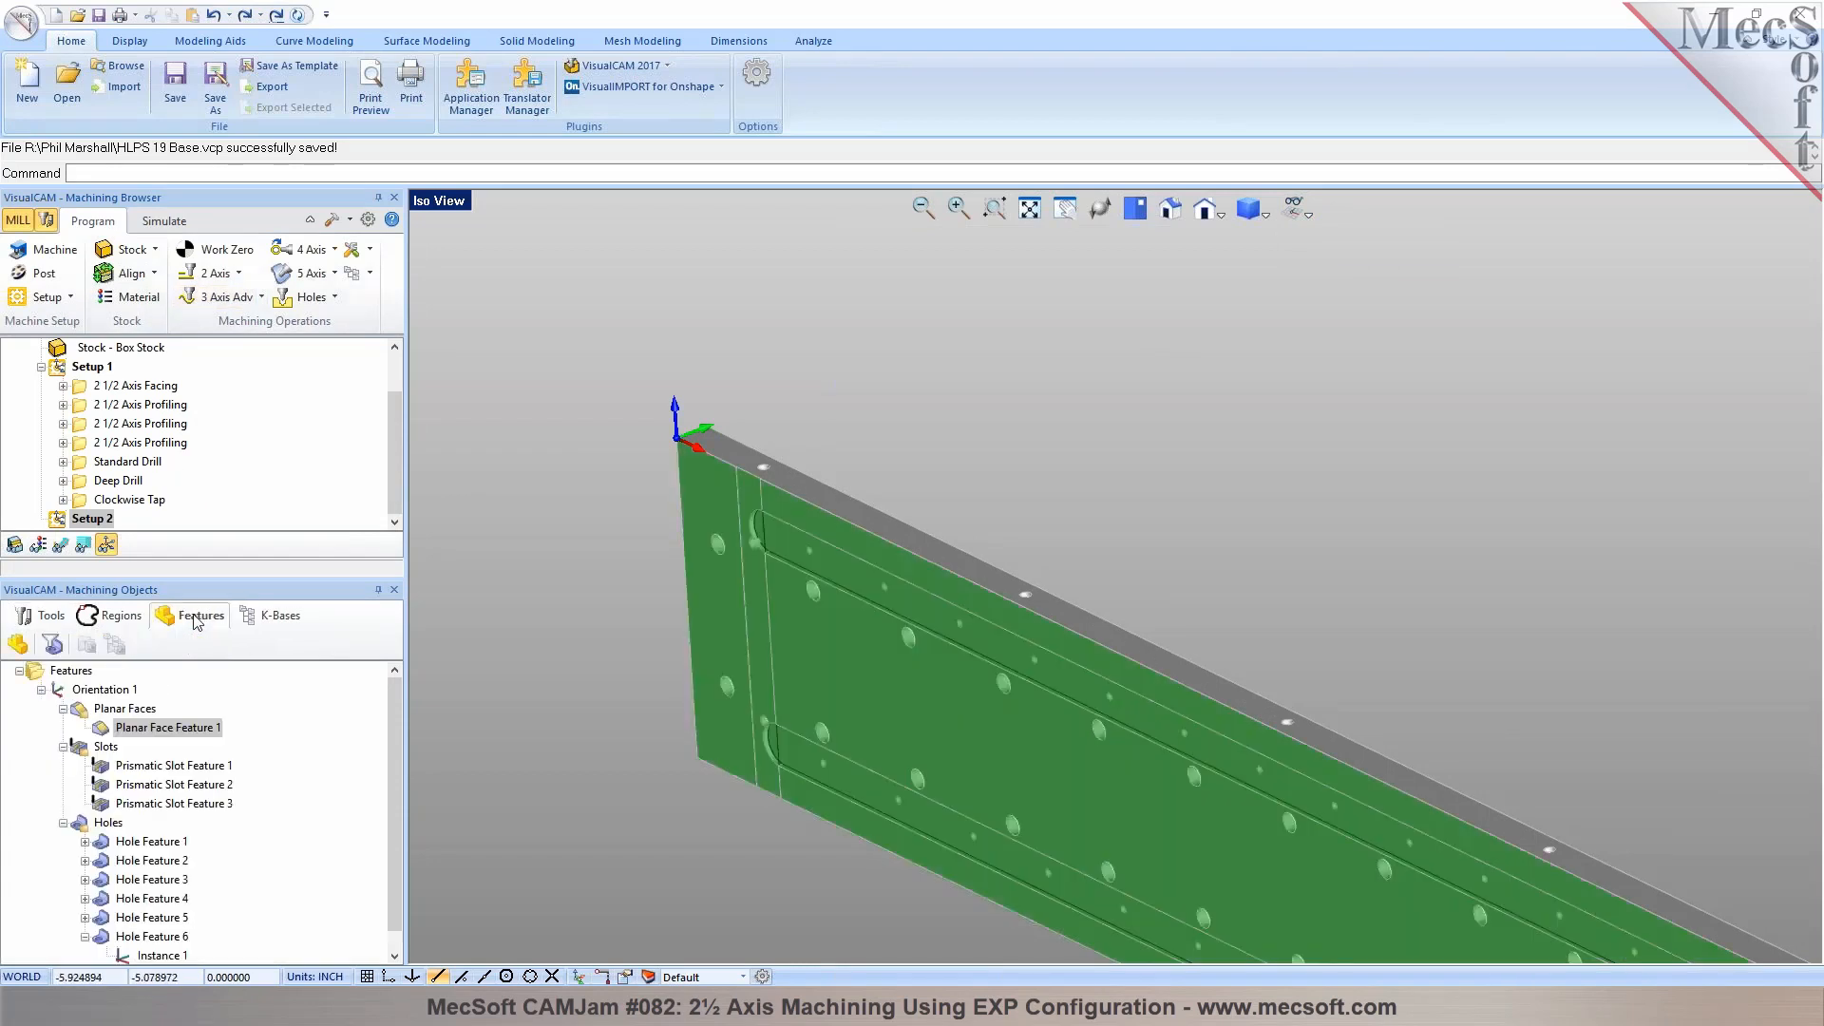
click(42, 690)
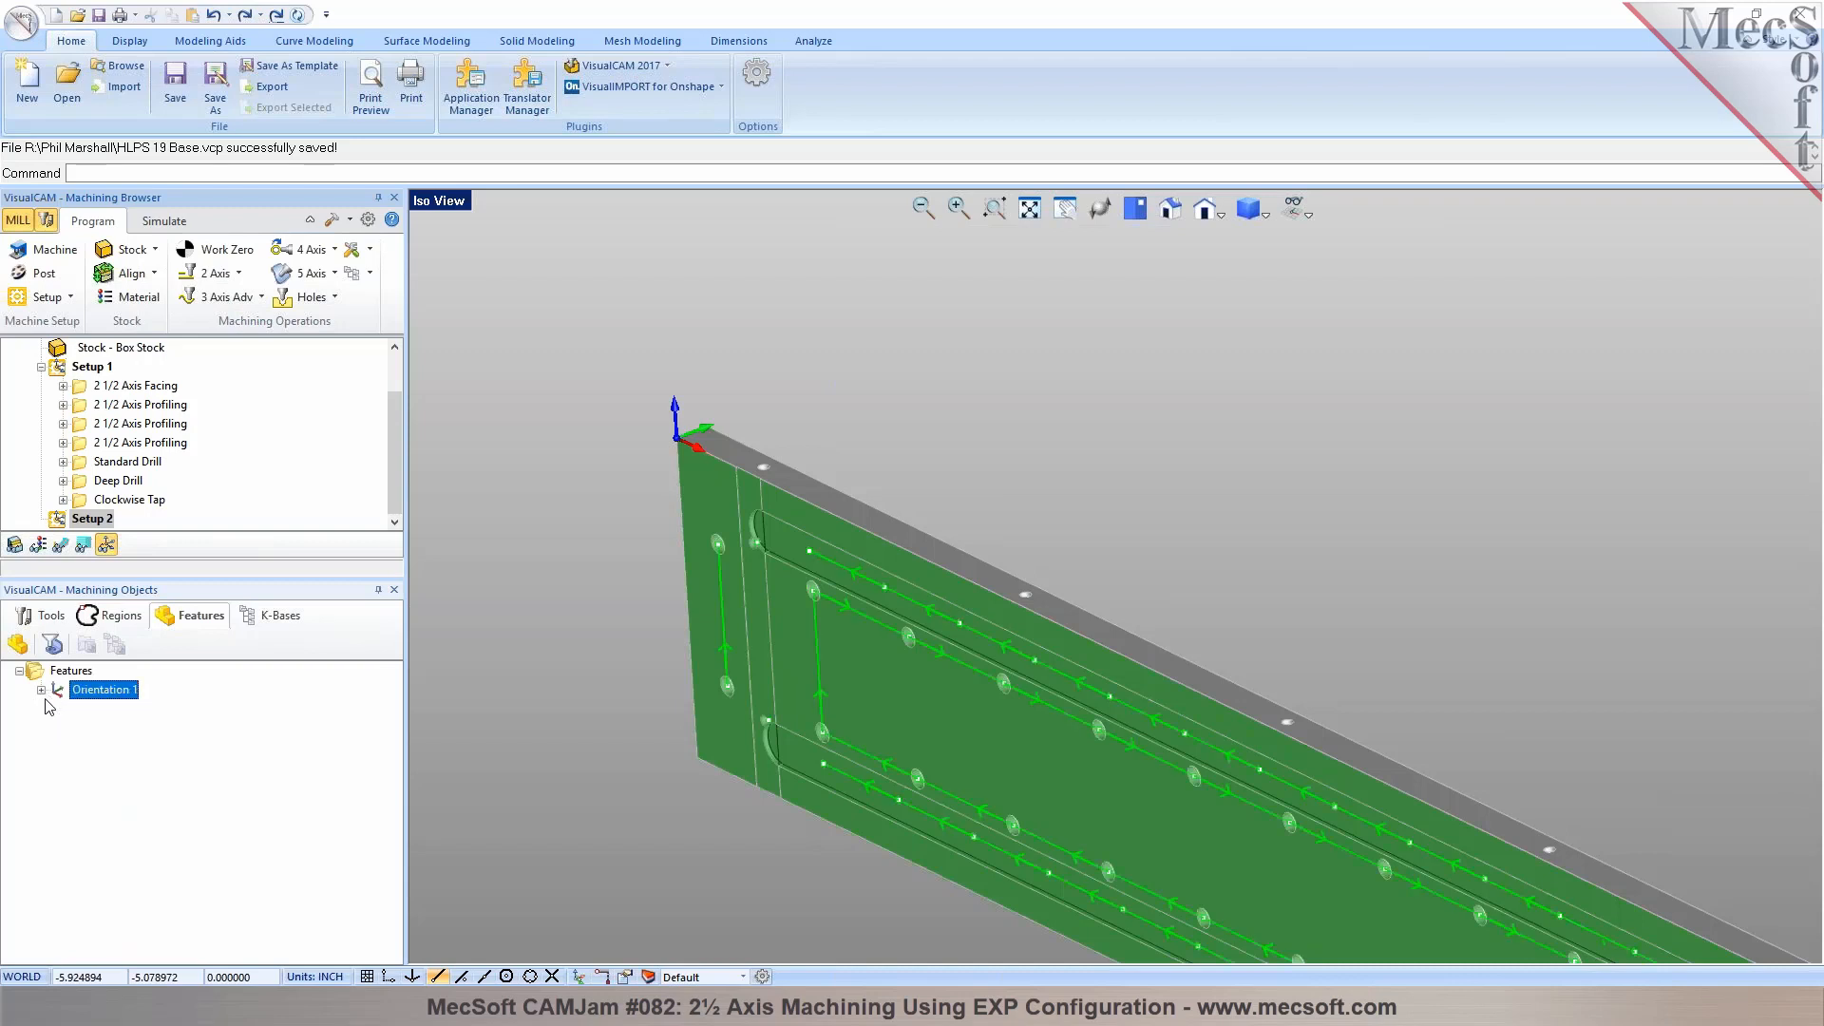
click(18, 645)
click(825, 493)
right_click(825, 493)
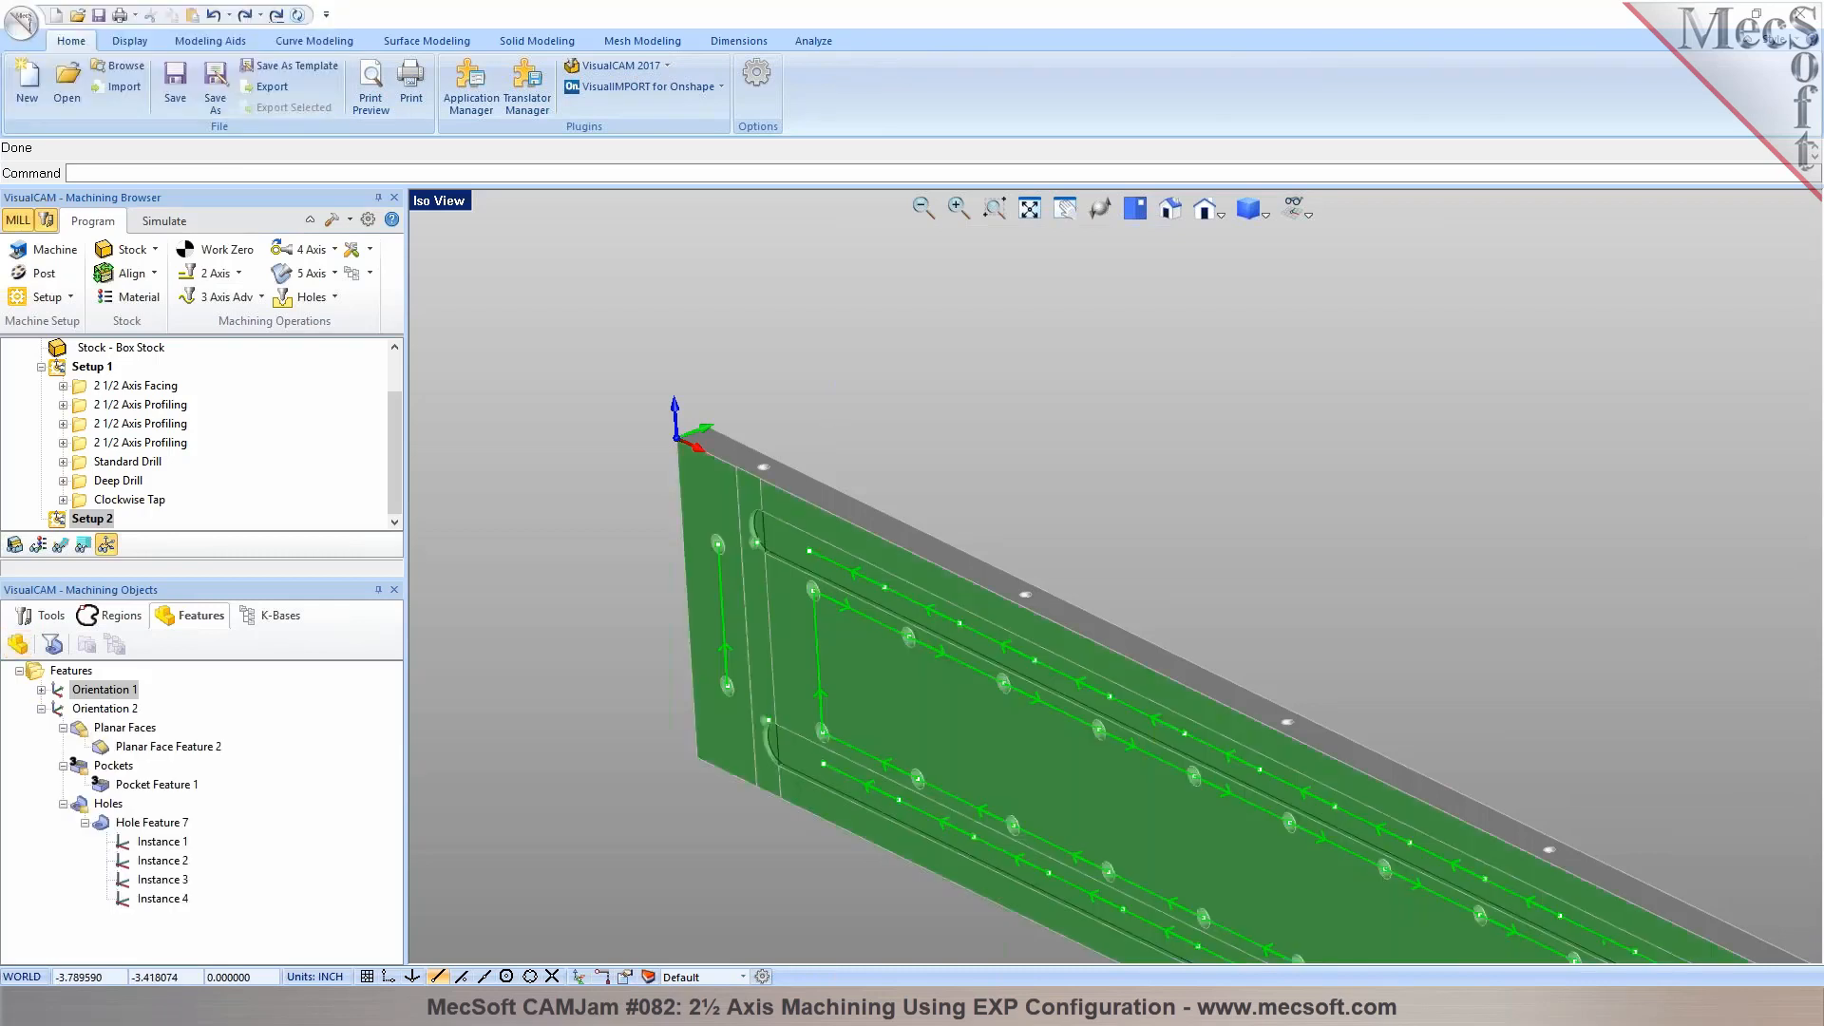
Select the detected edge hole feature under Orientation 2 and hide the simulated stock model
click(143, 827)
middle_drag(772, 699, 860, 723)
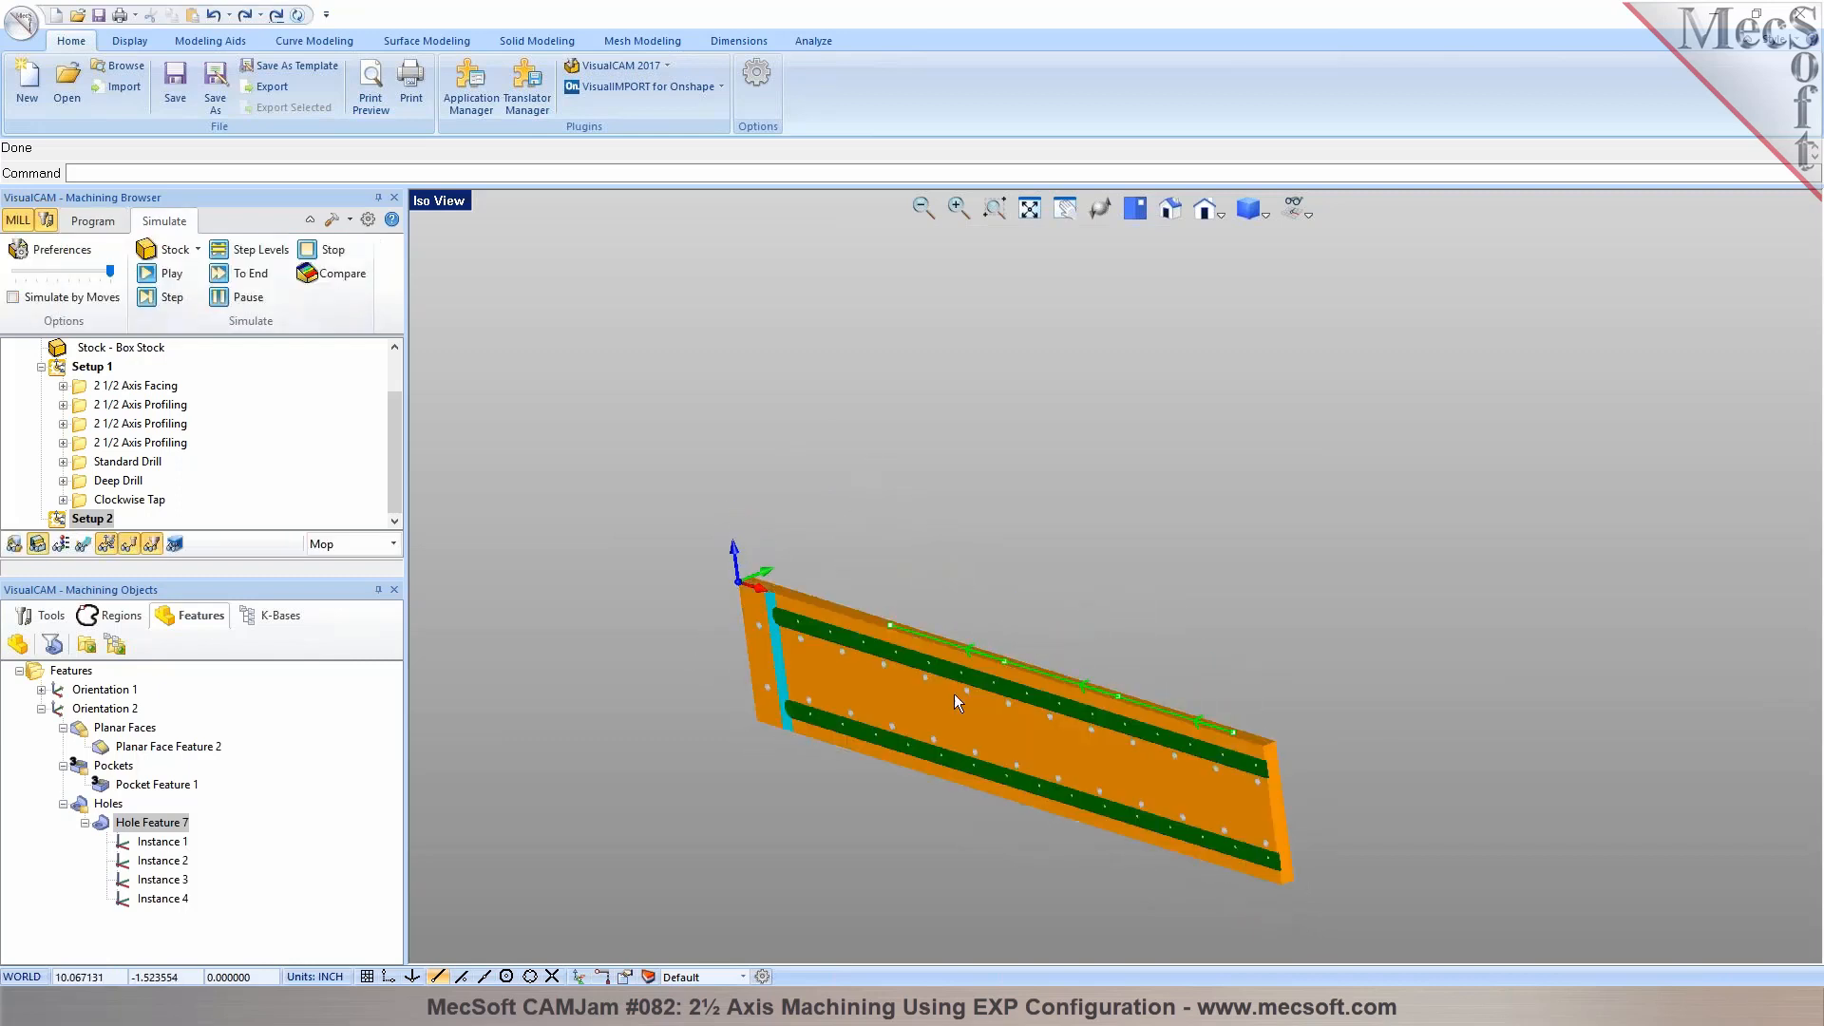
scroll(954, 694, up, 2)
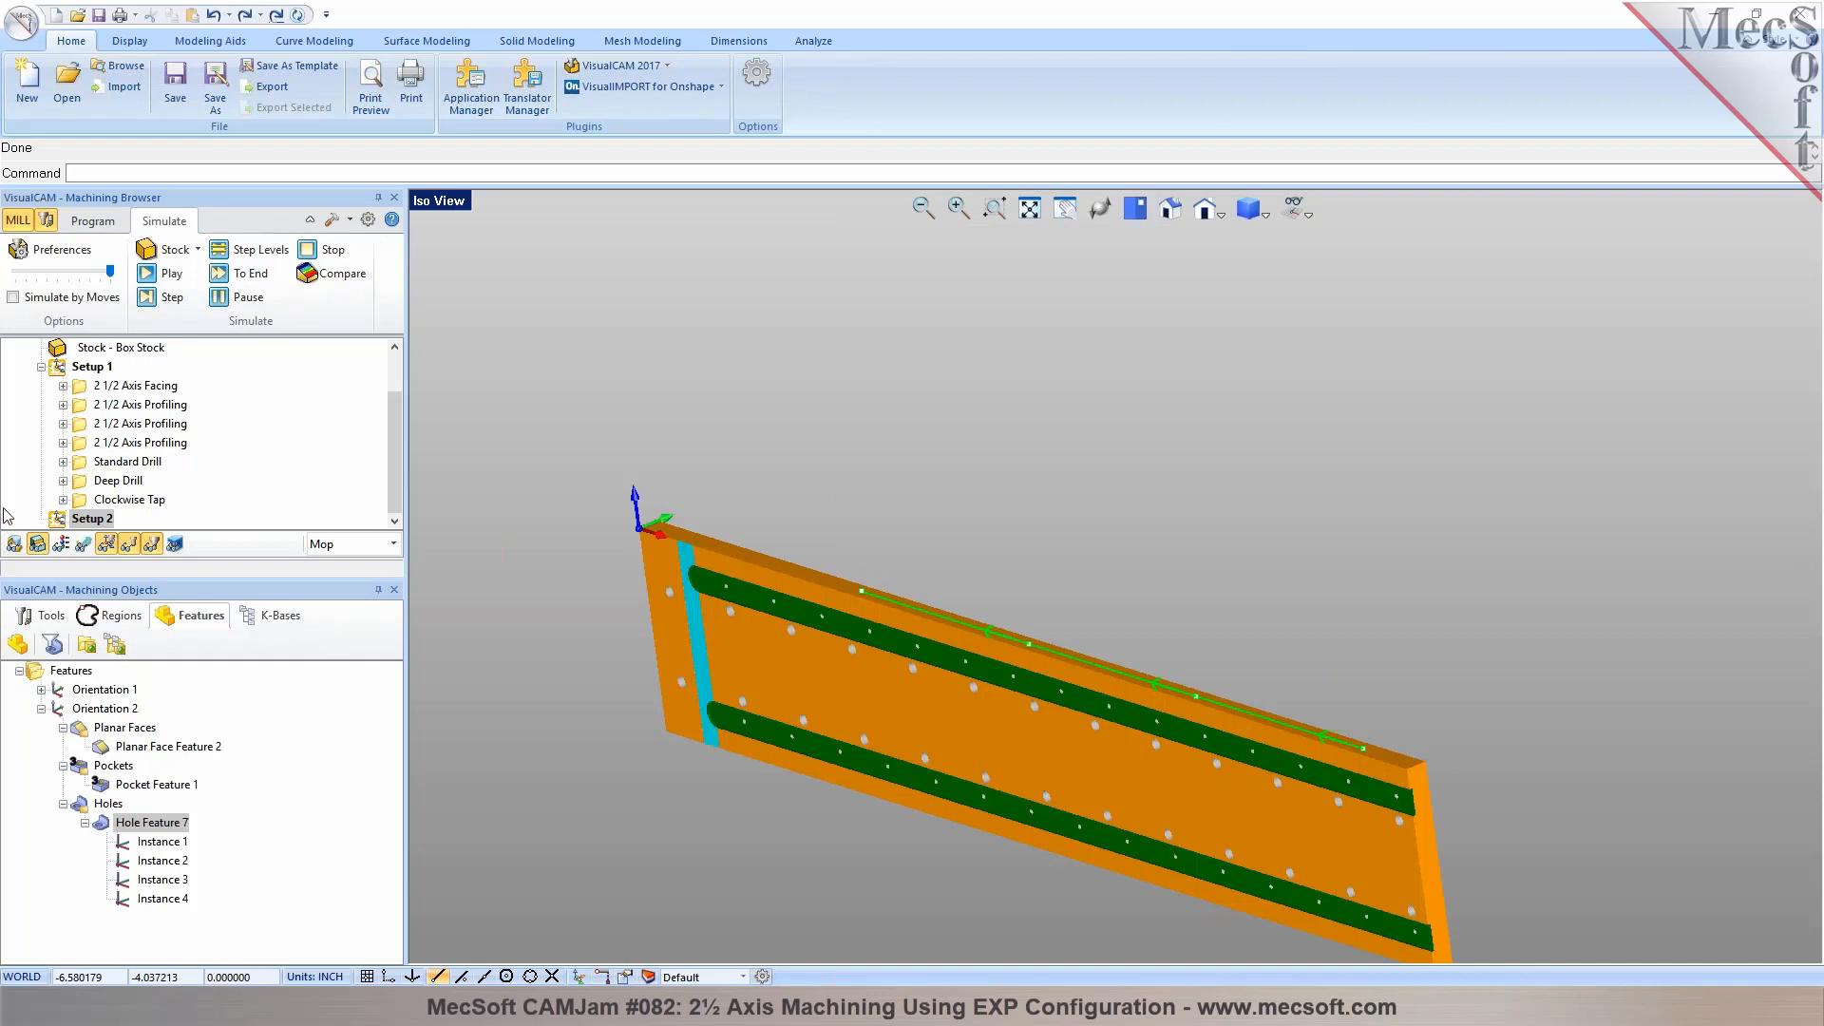
click(37, 544)
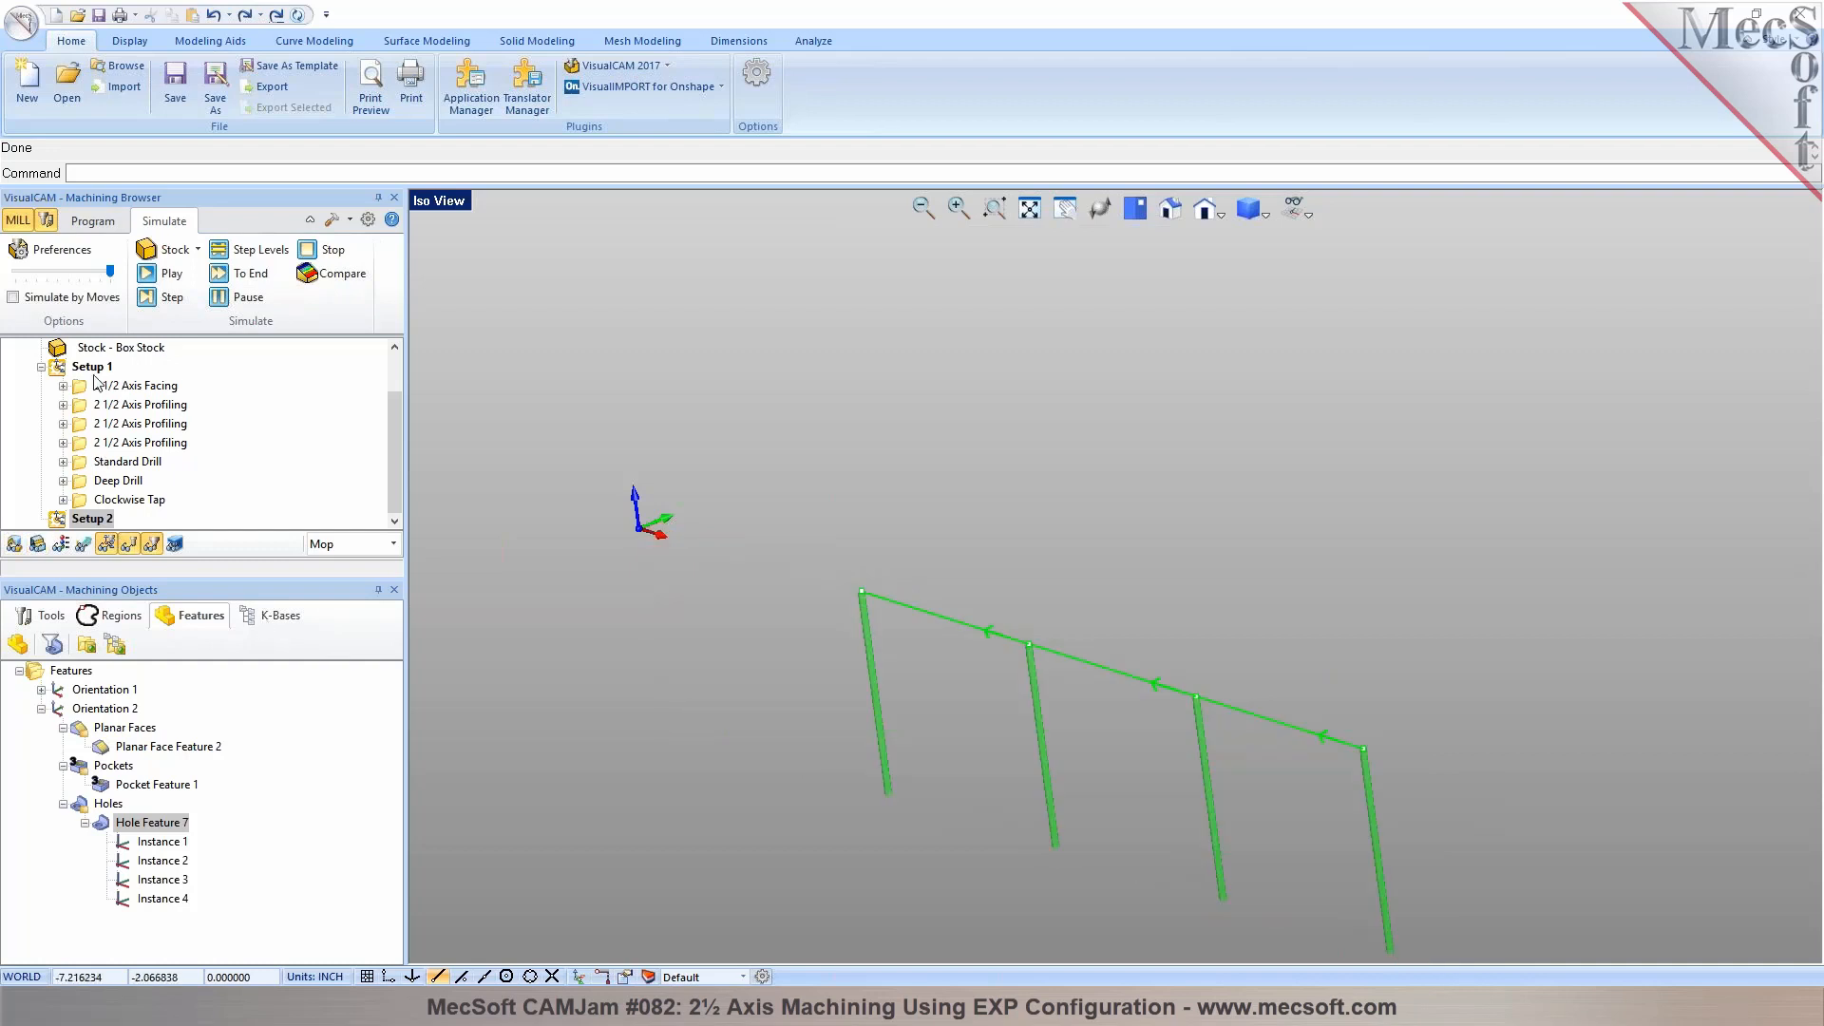
Collapse Setup 1's operations, then activate Setup 1 and Setup 2 in turn to compare their axis orientations on the plate
click(92, 220)
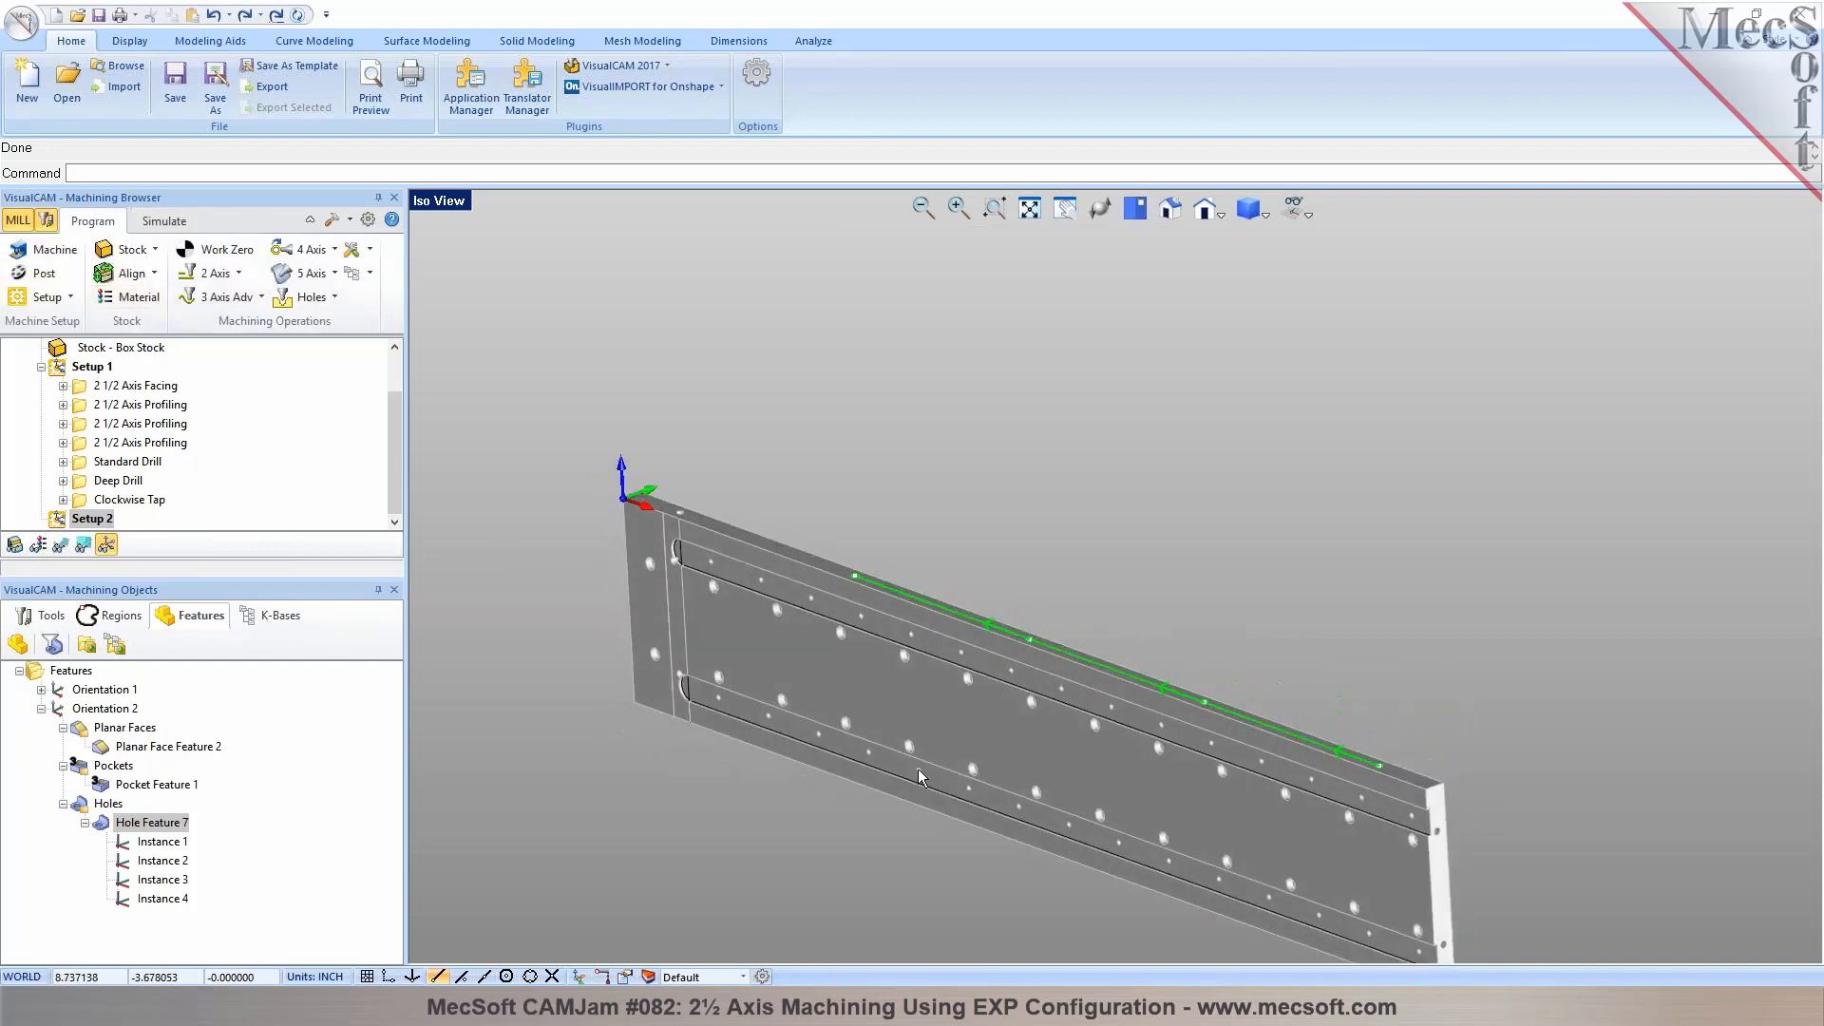
scroll(916, 750, up, 2)
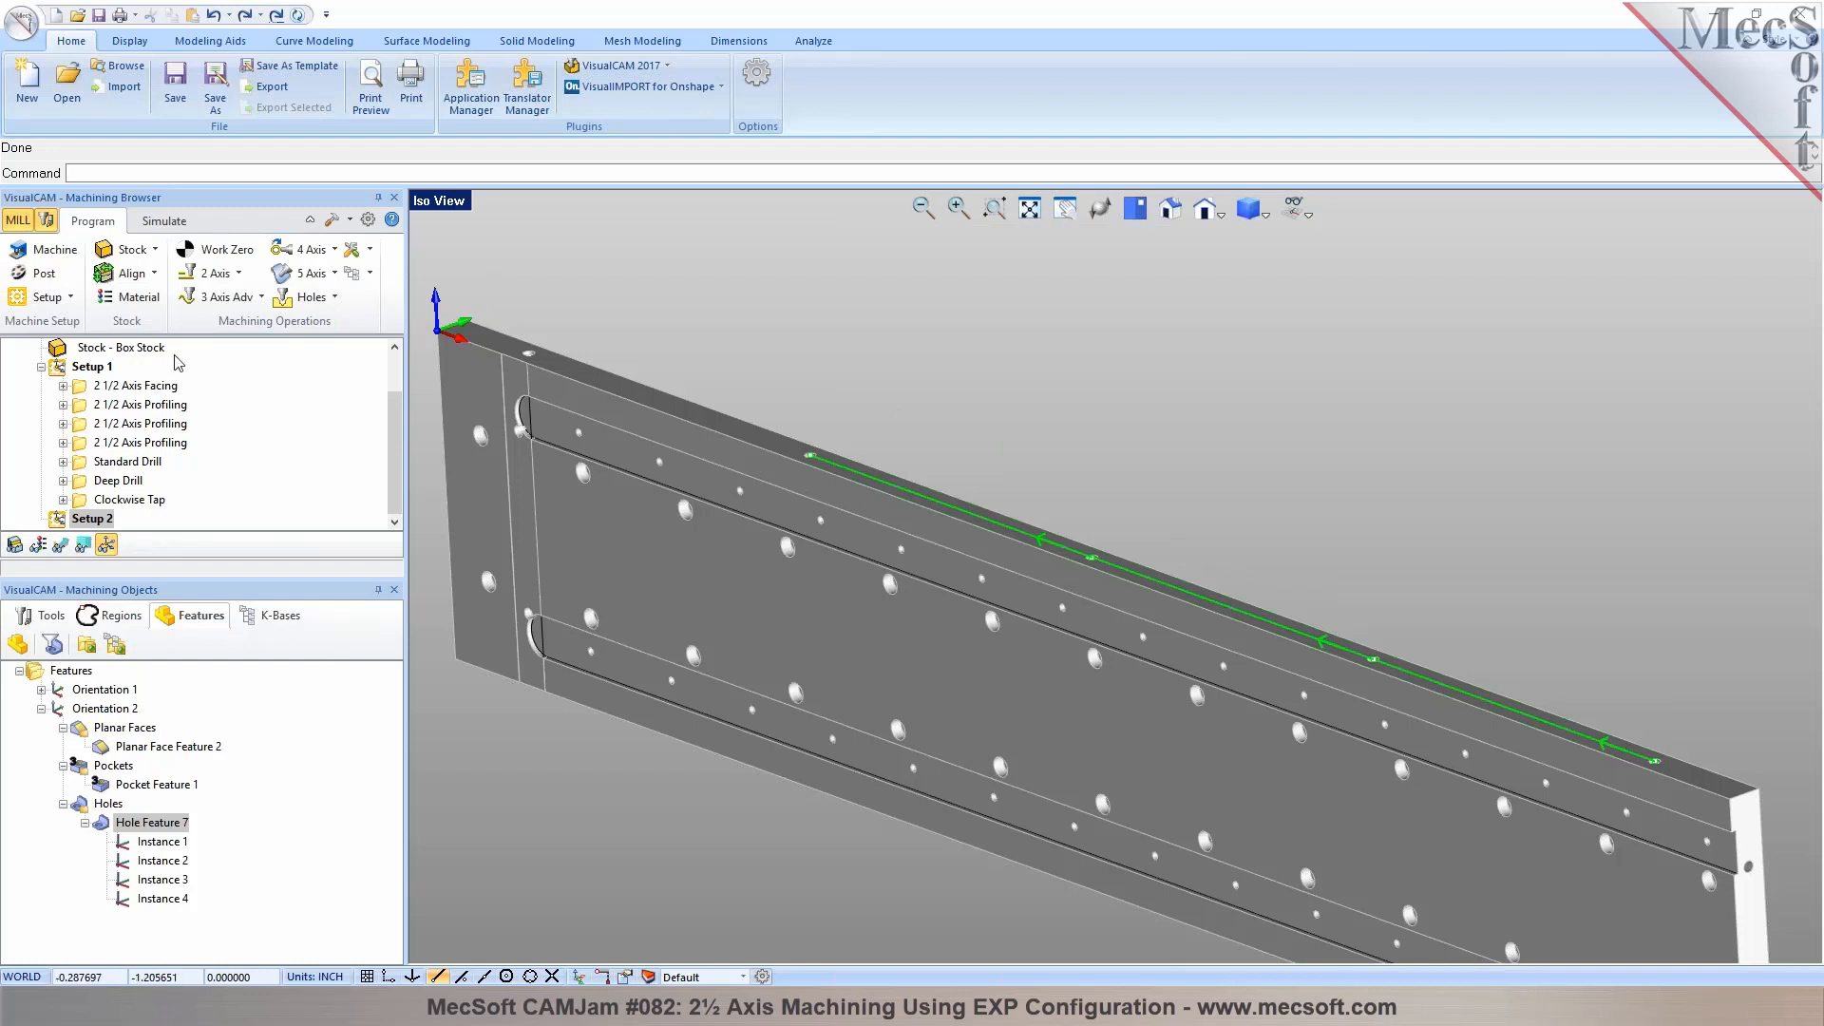
click(57, 369)
click(41, 366)
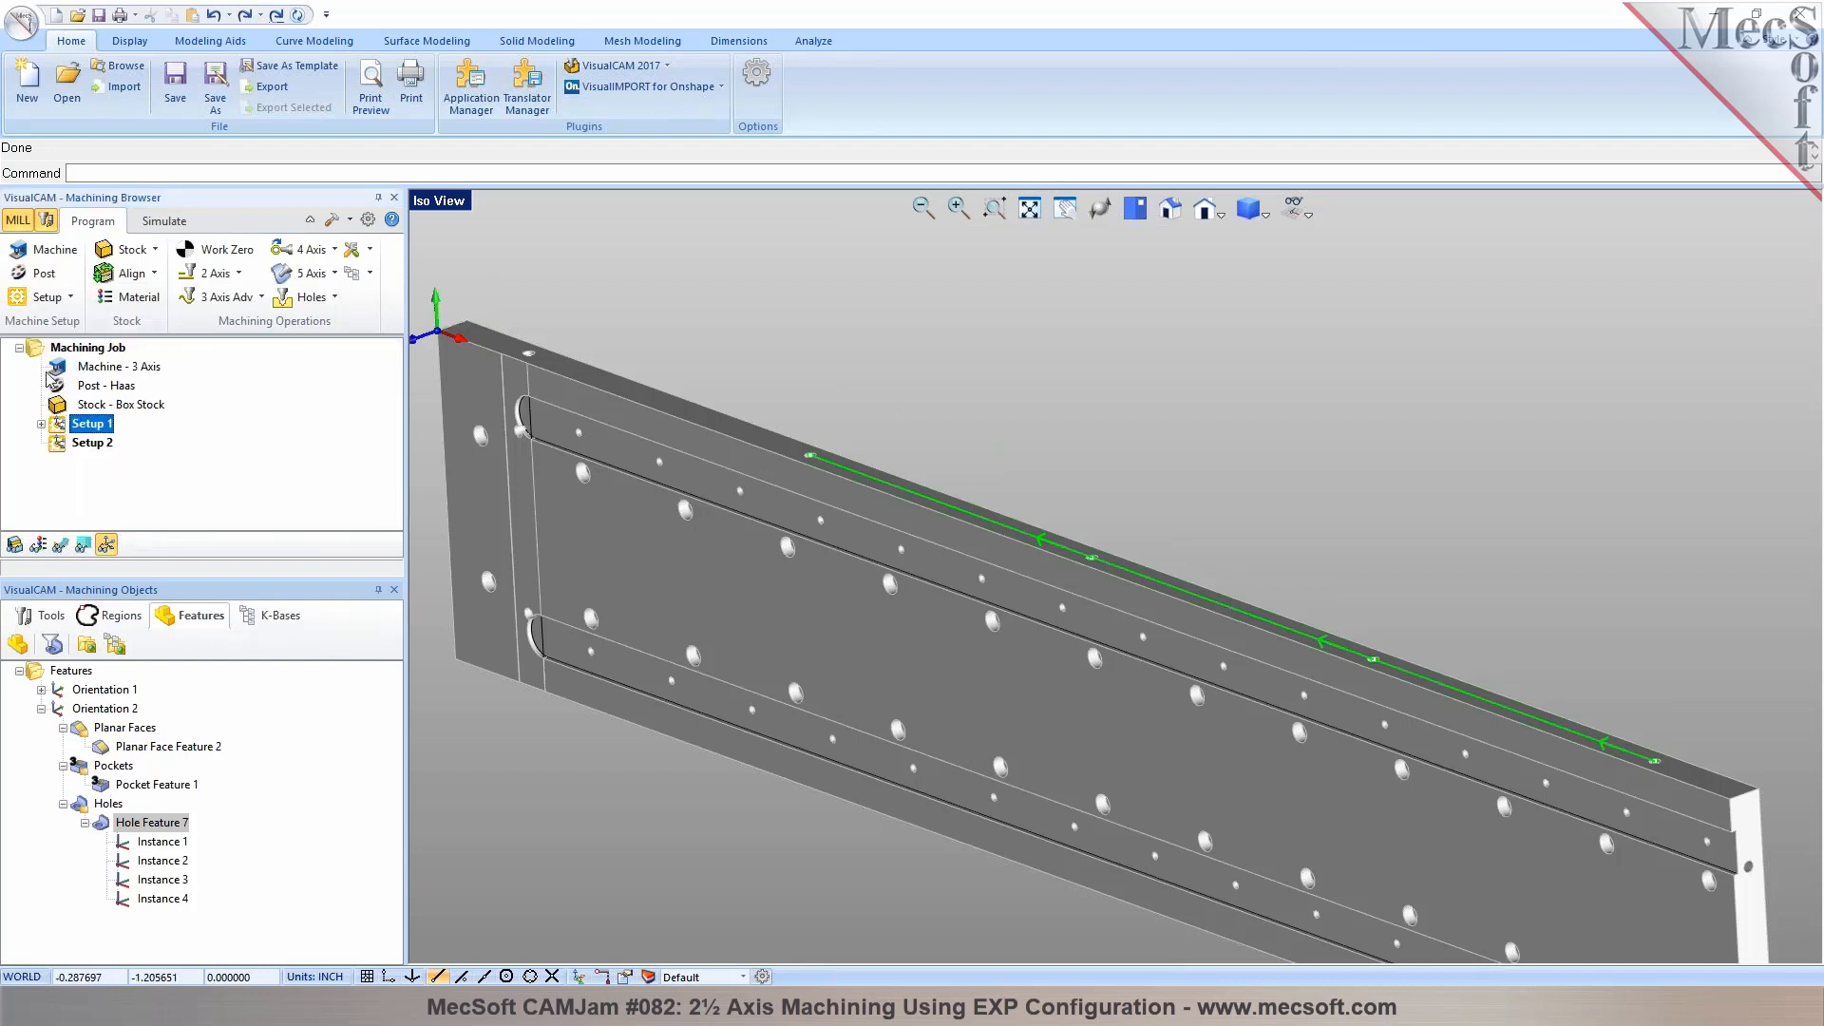
click(260, 297)
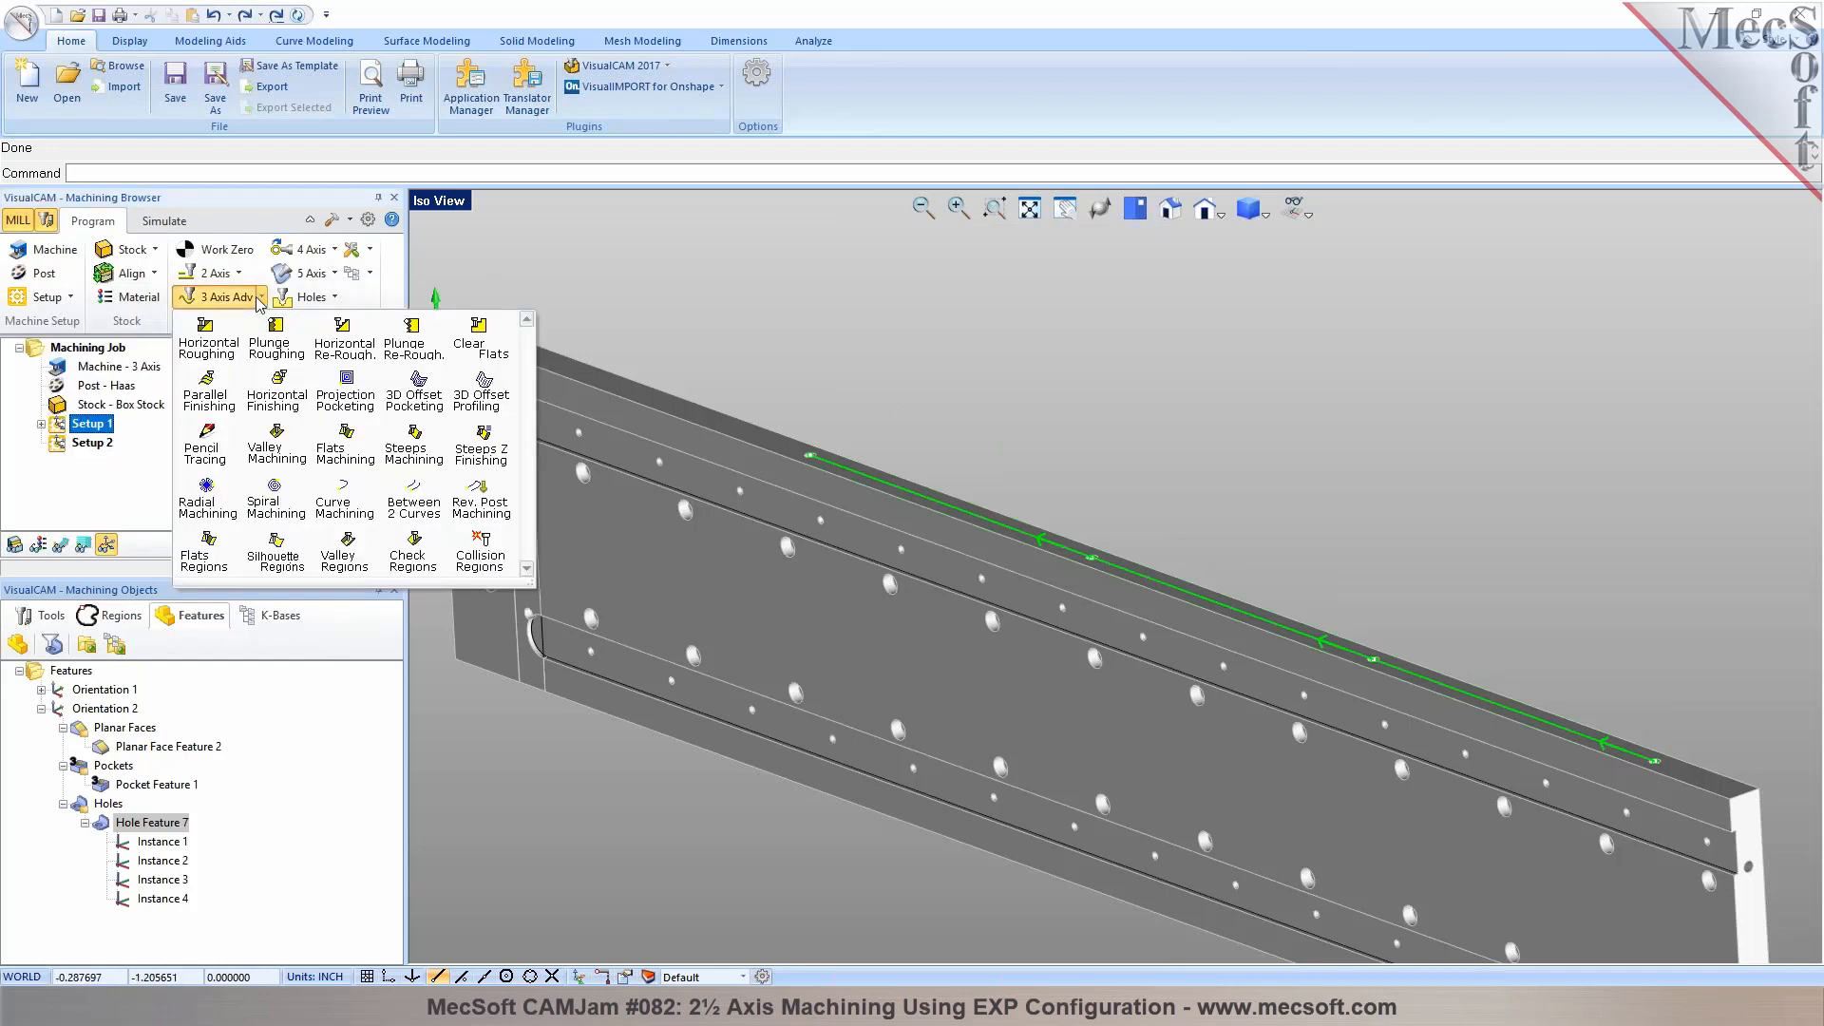
click(259, 297)
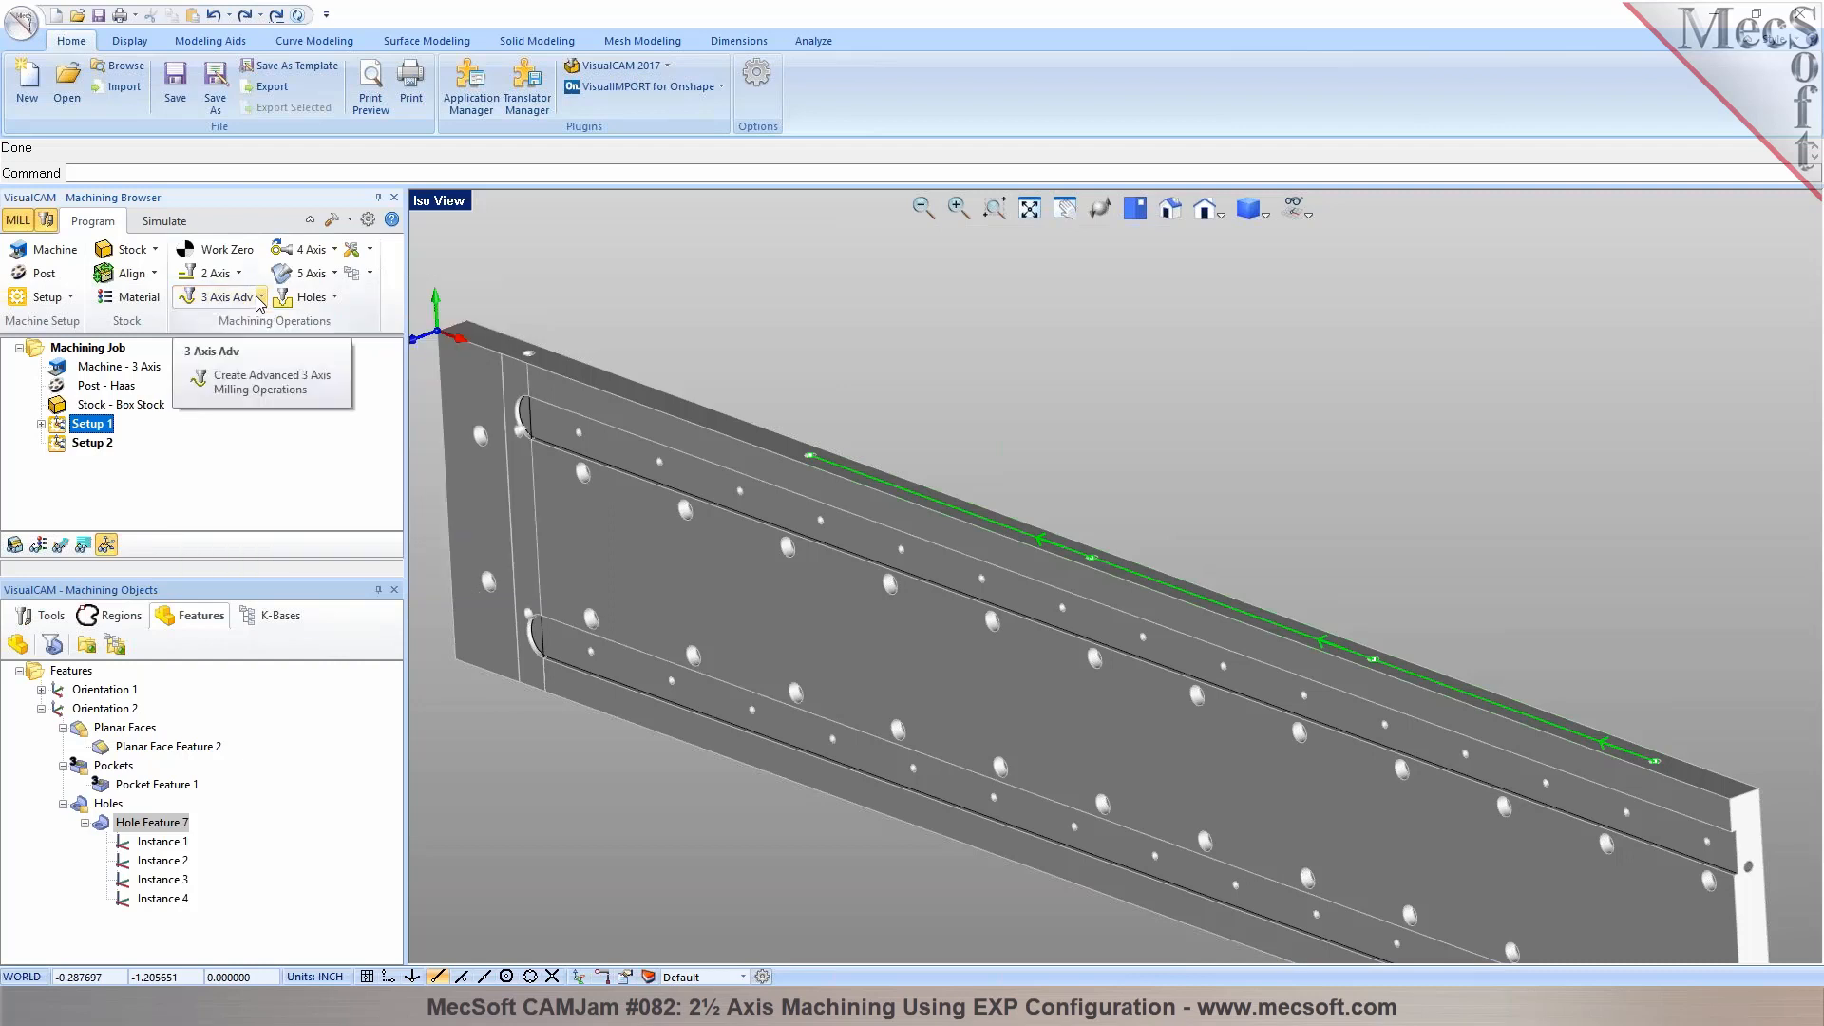
click(669, 790)
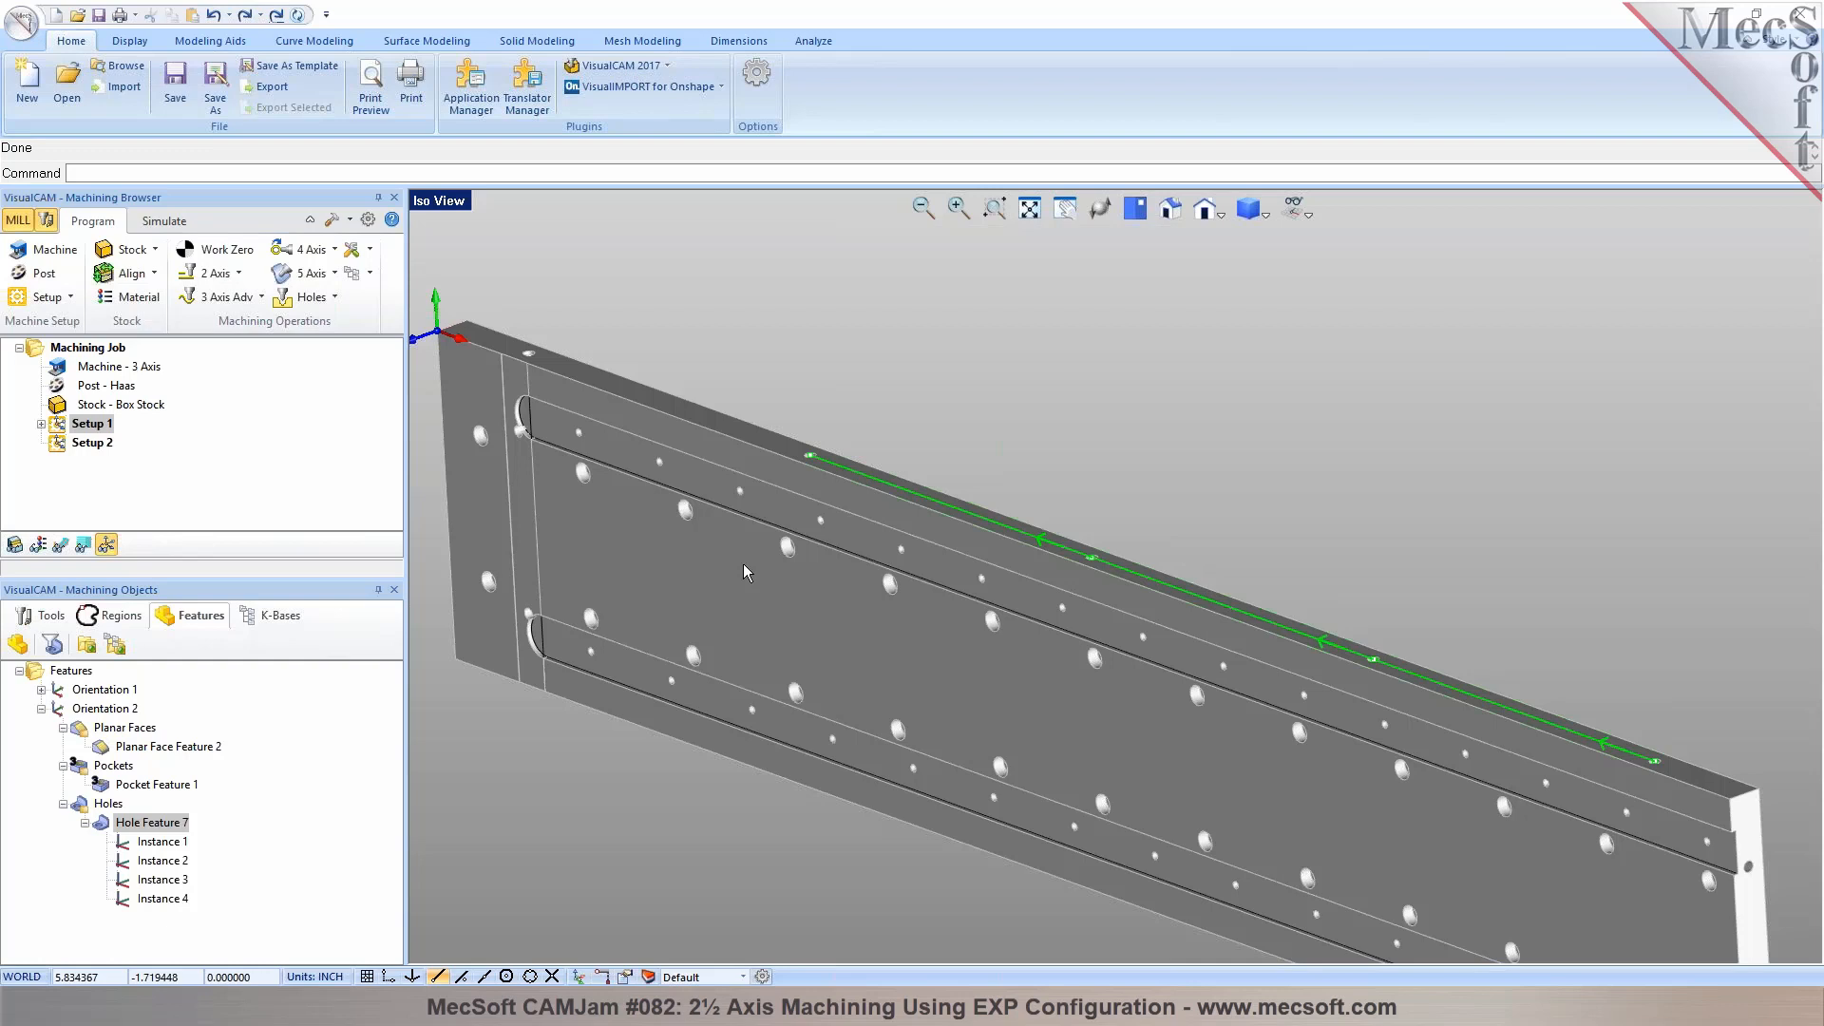
middle_drag(796, 667, 874, 573)
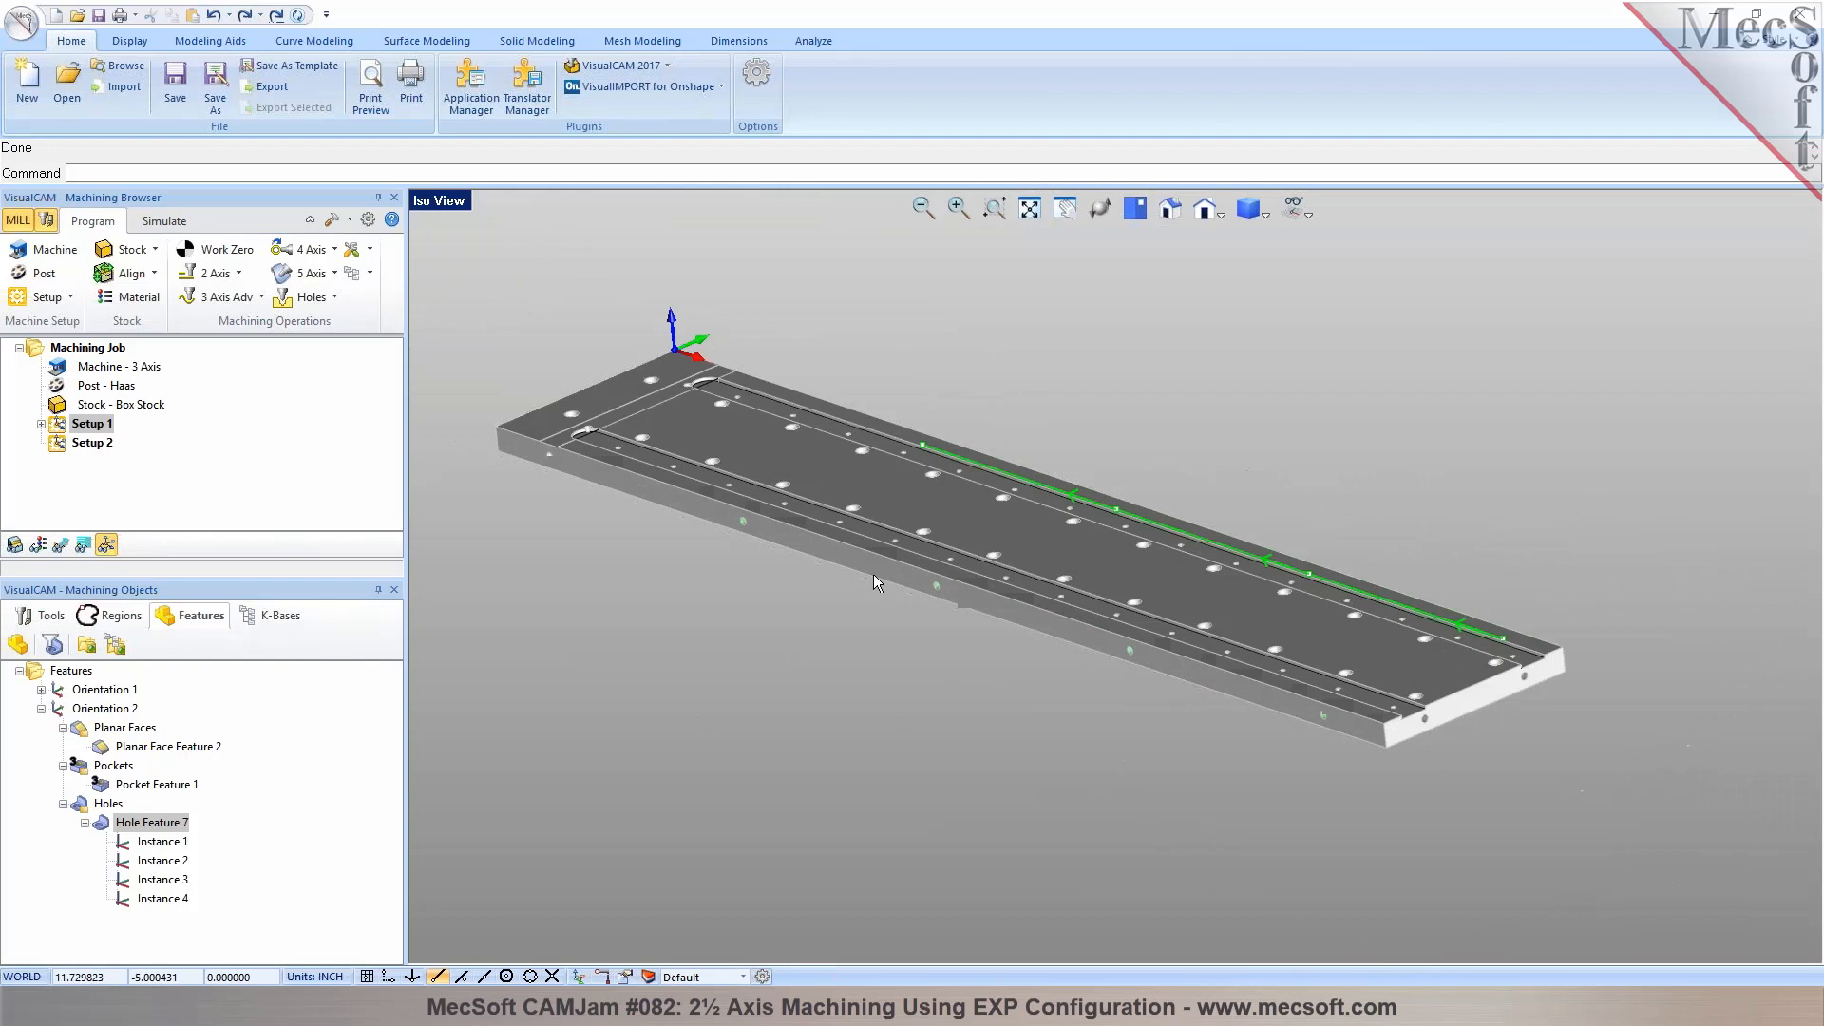
click(90, 442)
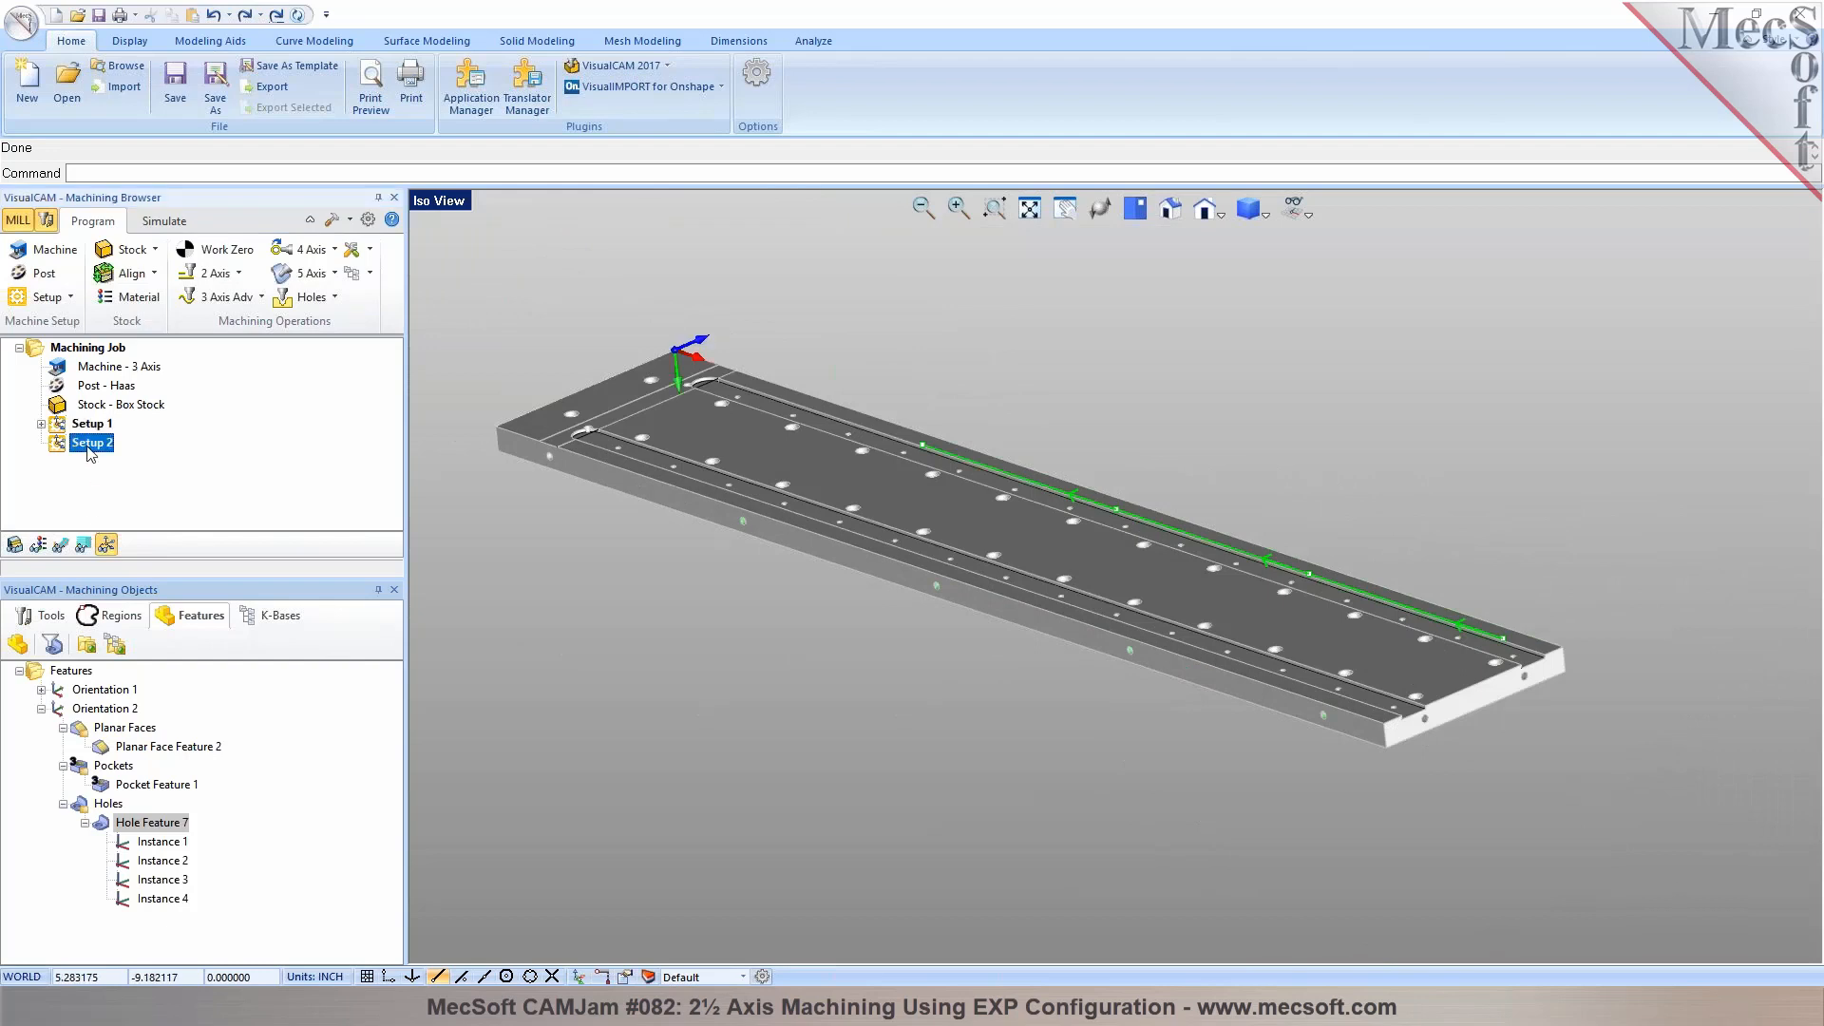
mouse_move(836, 627)
middle_down()
mouse_move(867, 631)
mouse_move(850, 616)
middle_up()
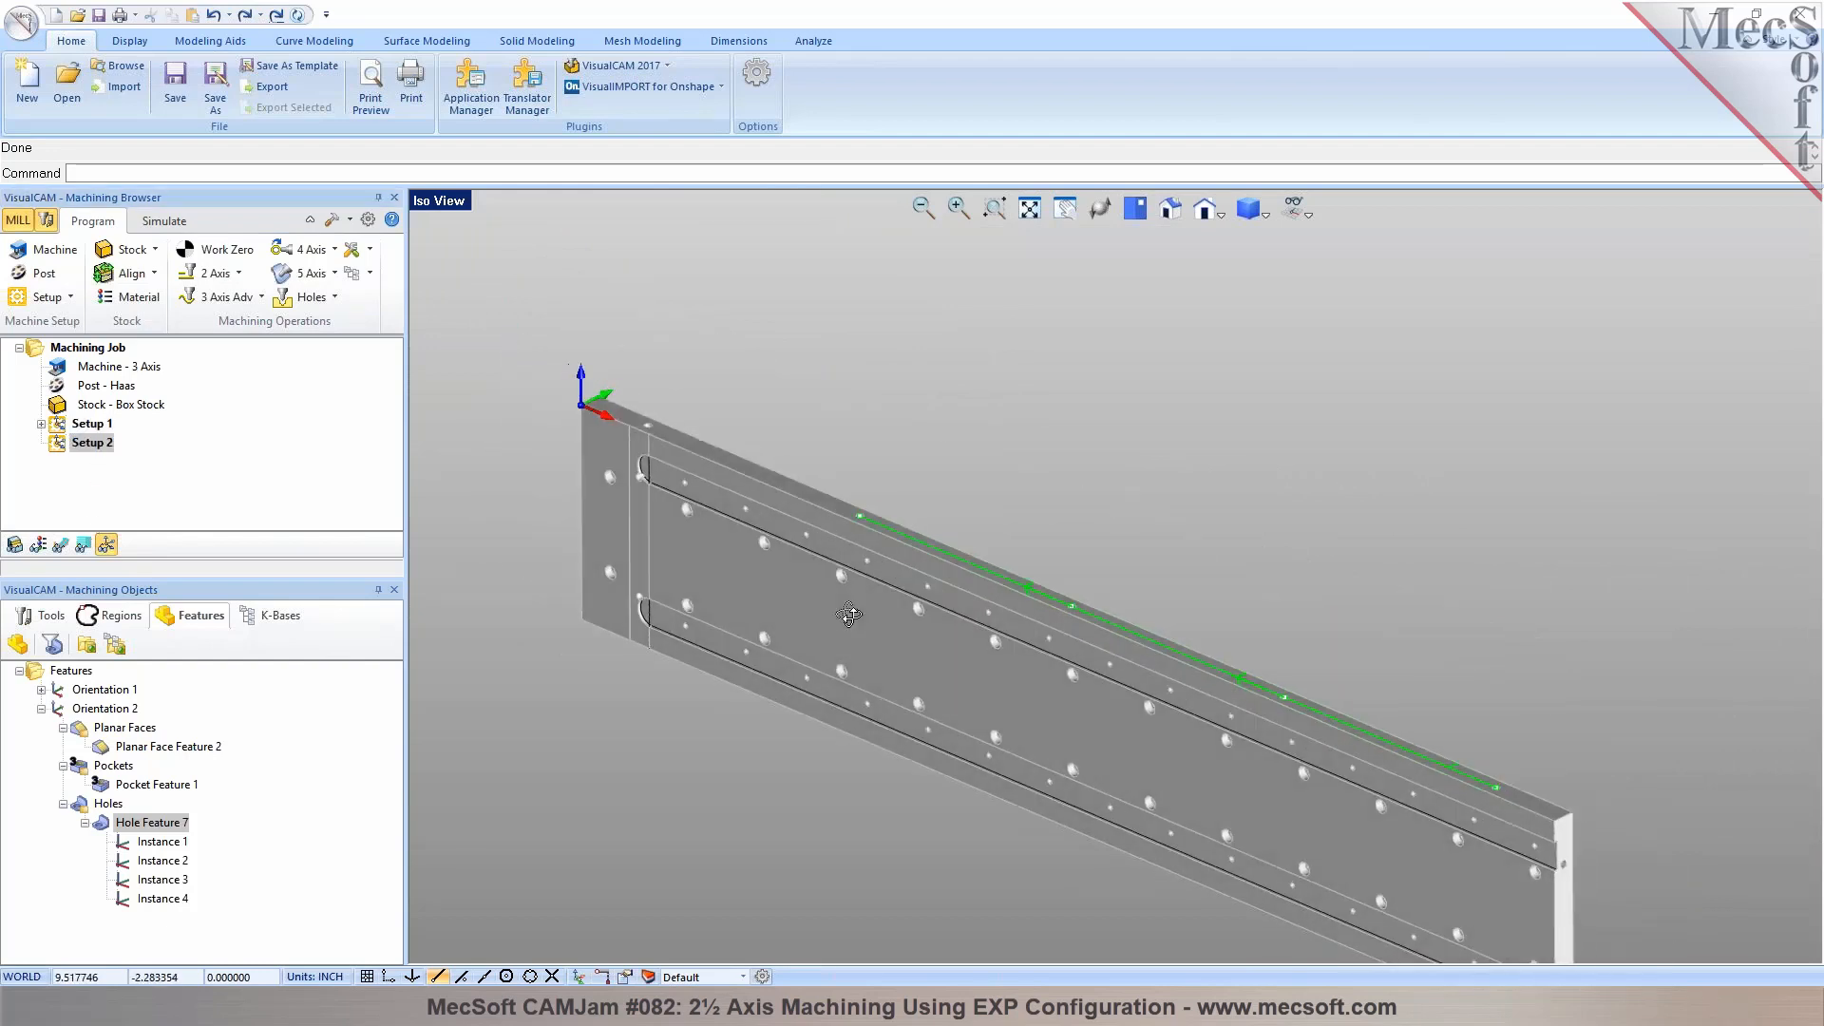
click(78, 803)
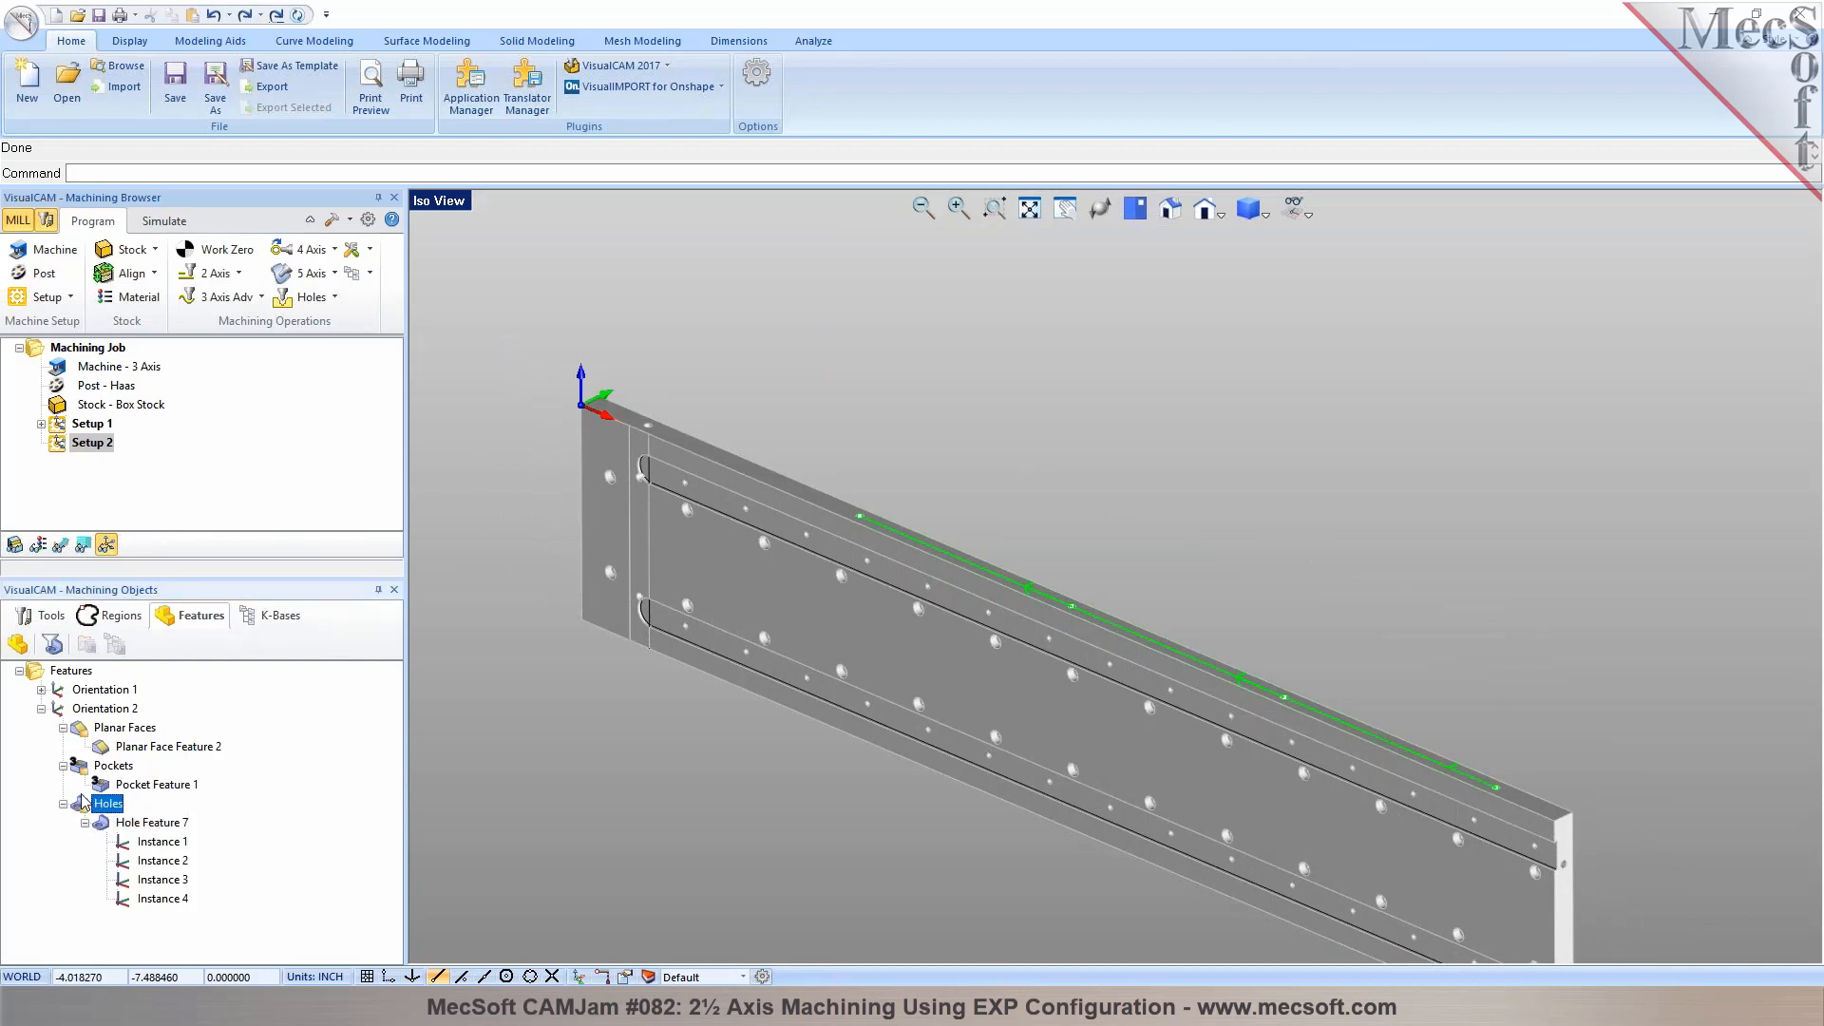
mouse_move(837, 658)
middle_down()
mouse_move(863, 627)
mouse_move(860, 653)
middle_up()
Delete Setup 2 from the machining job and remove the detected Orientation 2 features
click(76, 443)
key(Delete)
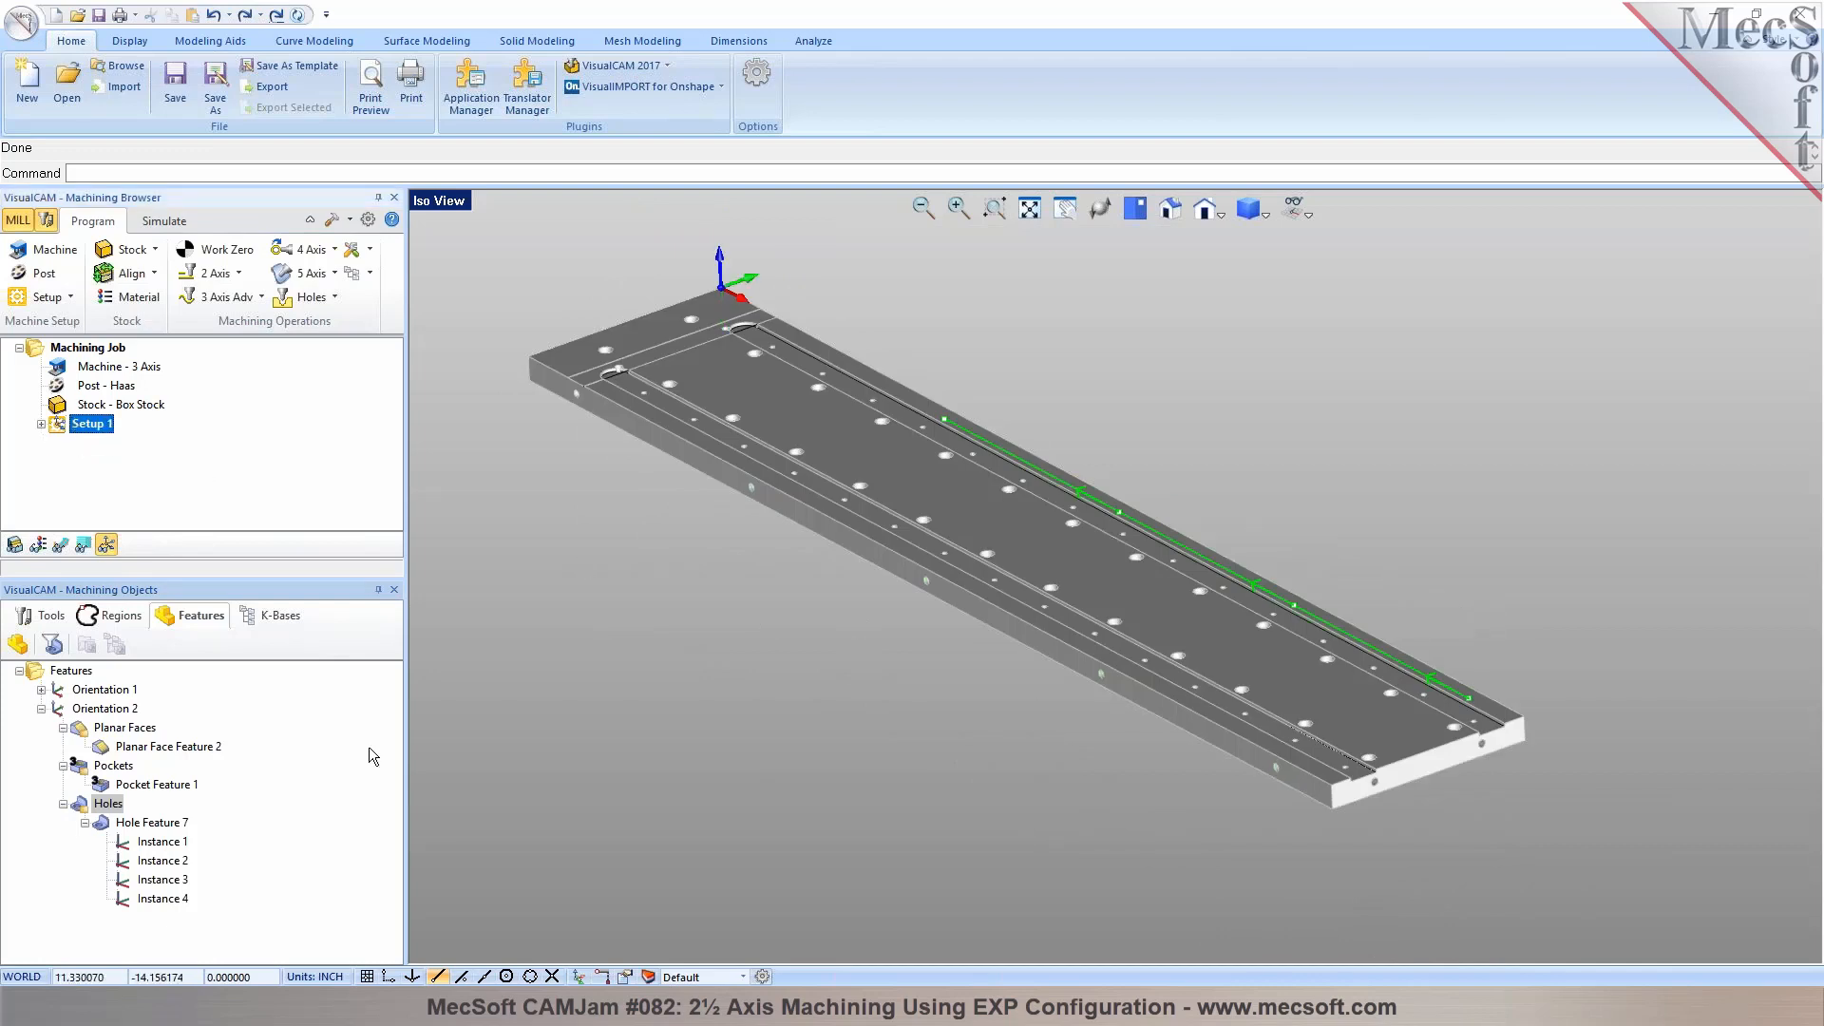
click(100, 709)
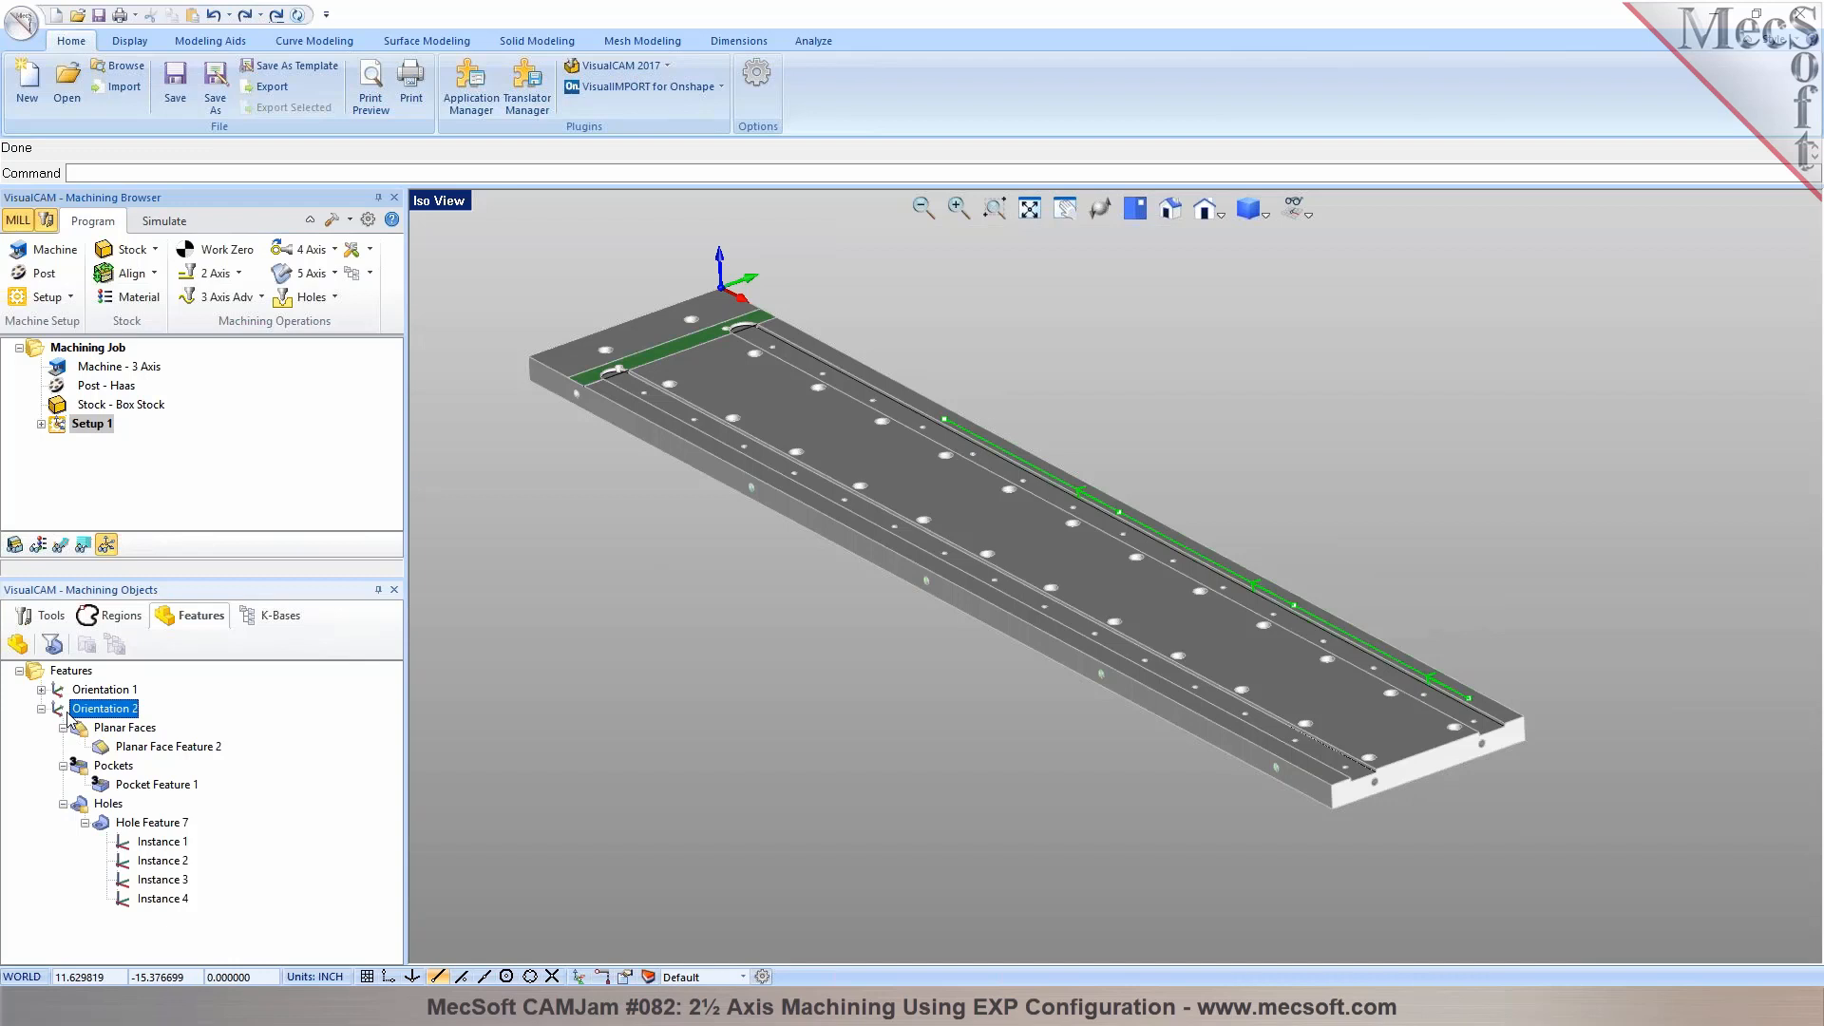
key(Delete)
mouse_move(1074, 647)
middle_down()
mouse_move(1059, 638)
mouse_move(1080, 635)
middle_up()
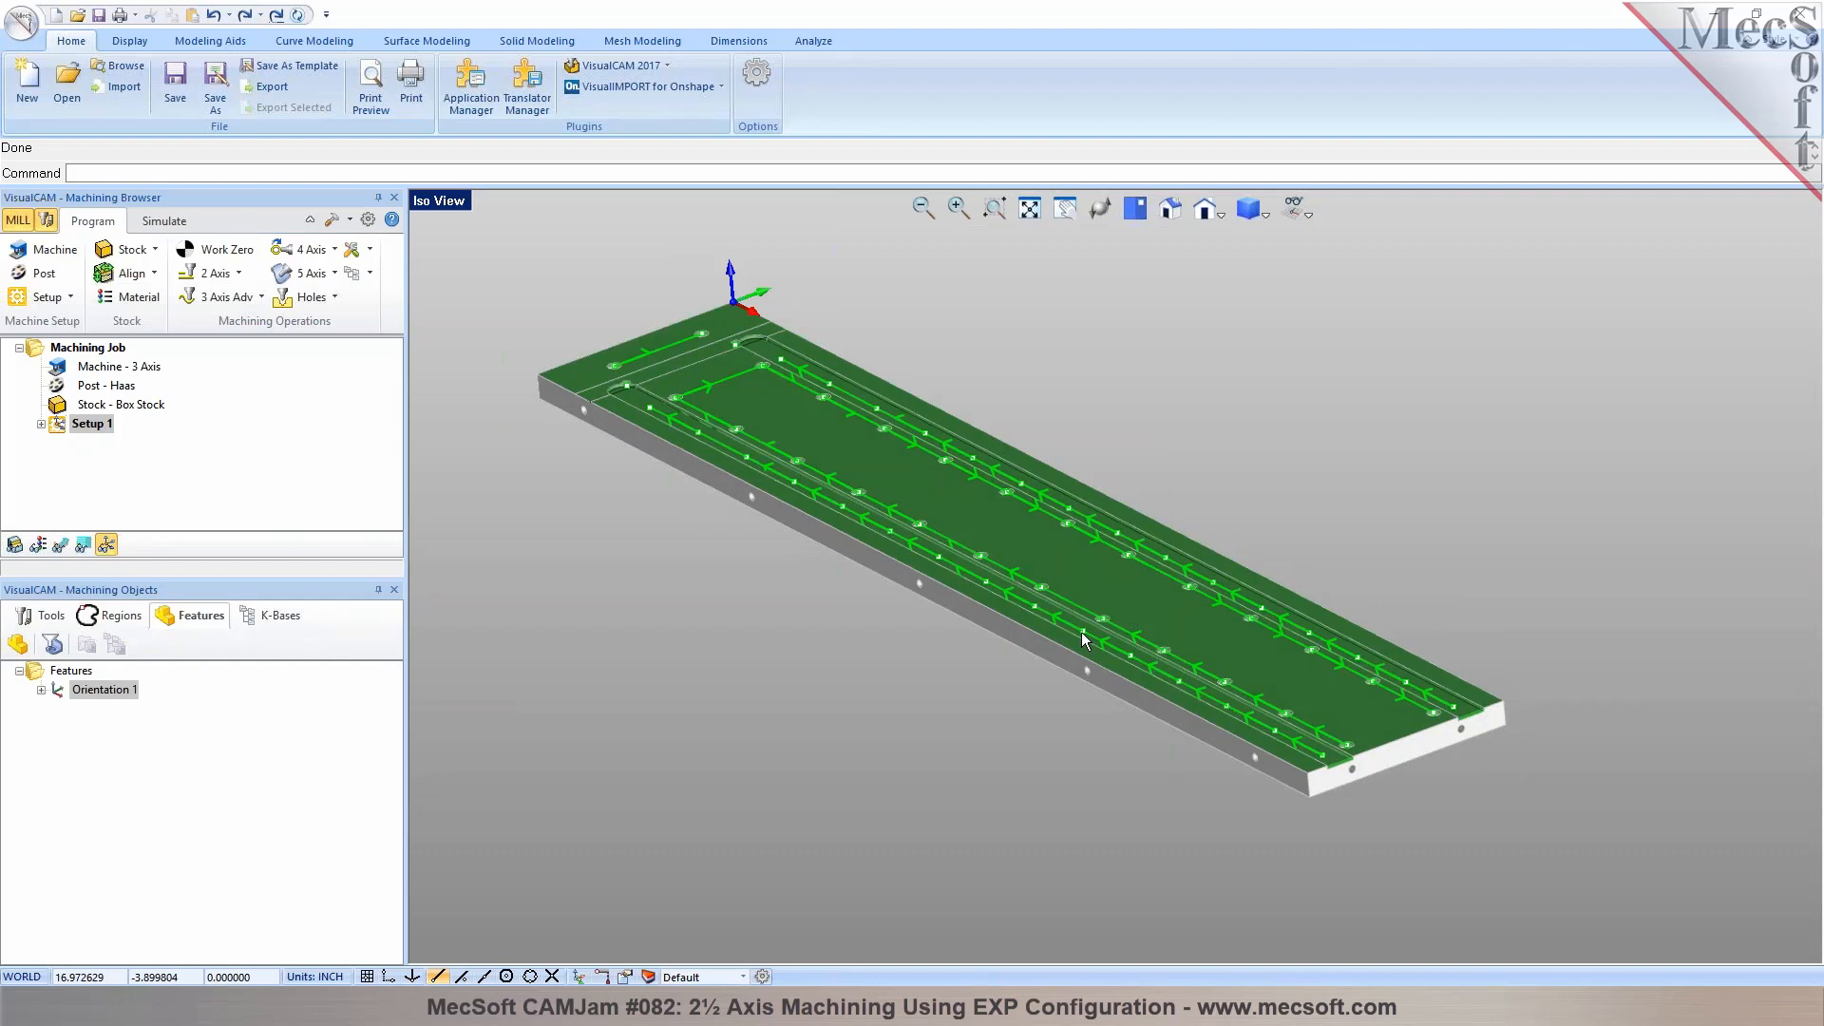
middle_drag(1193, 714, 1045, 709)
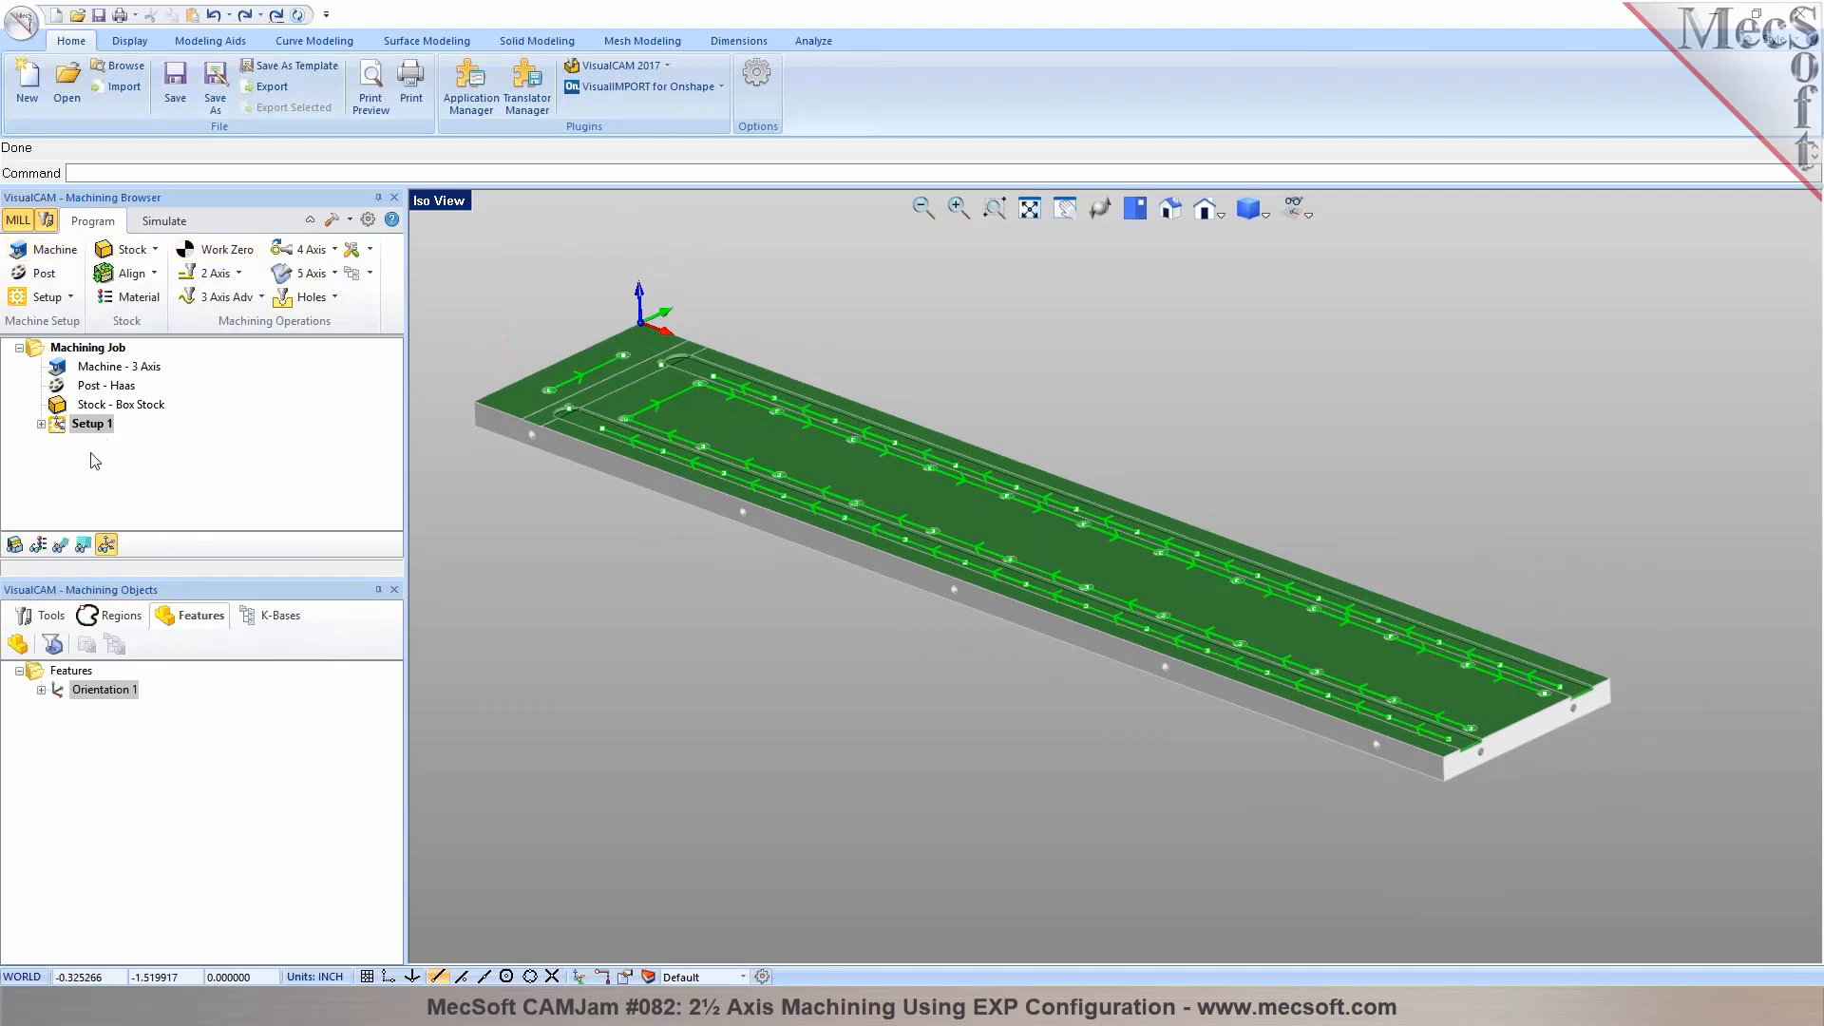
Expand Setup 1's operations, list the job's tools and save the part file
click(40, 425)
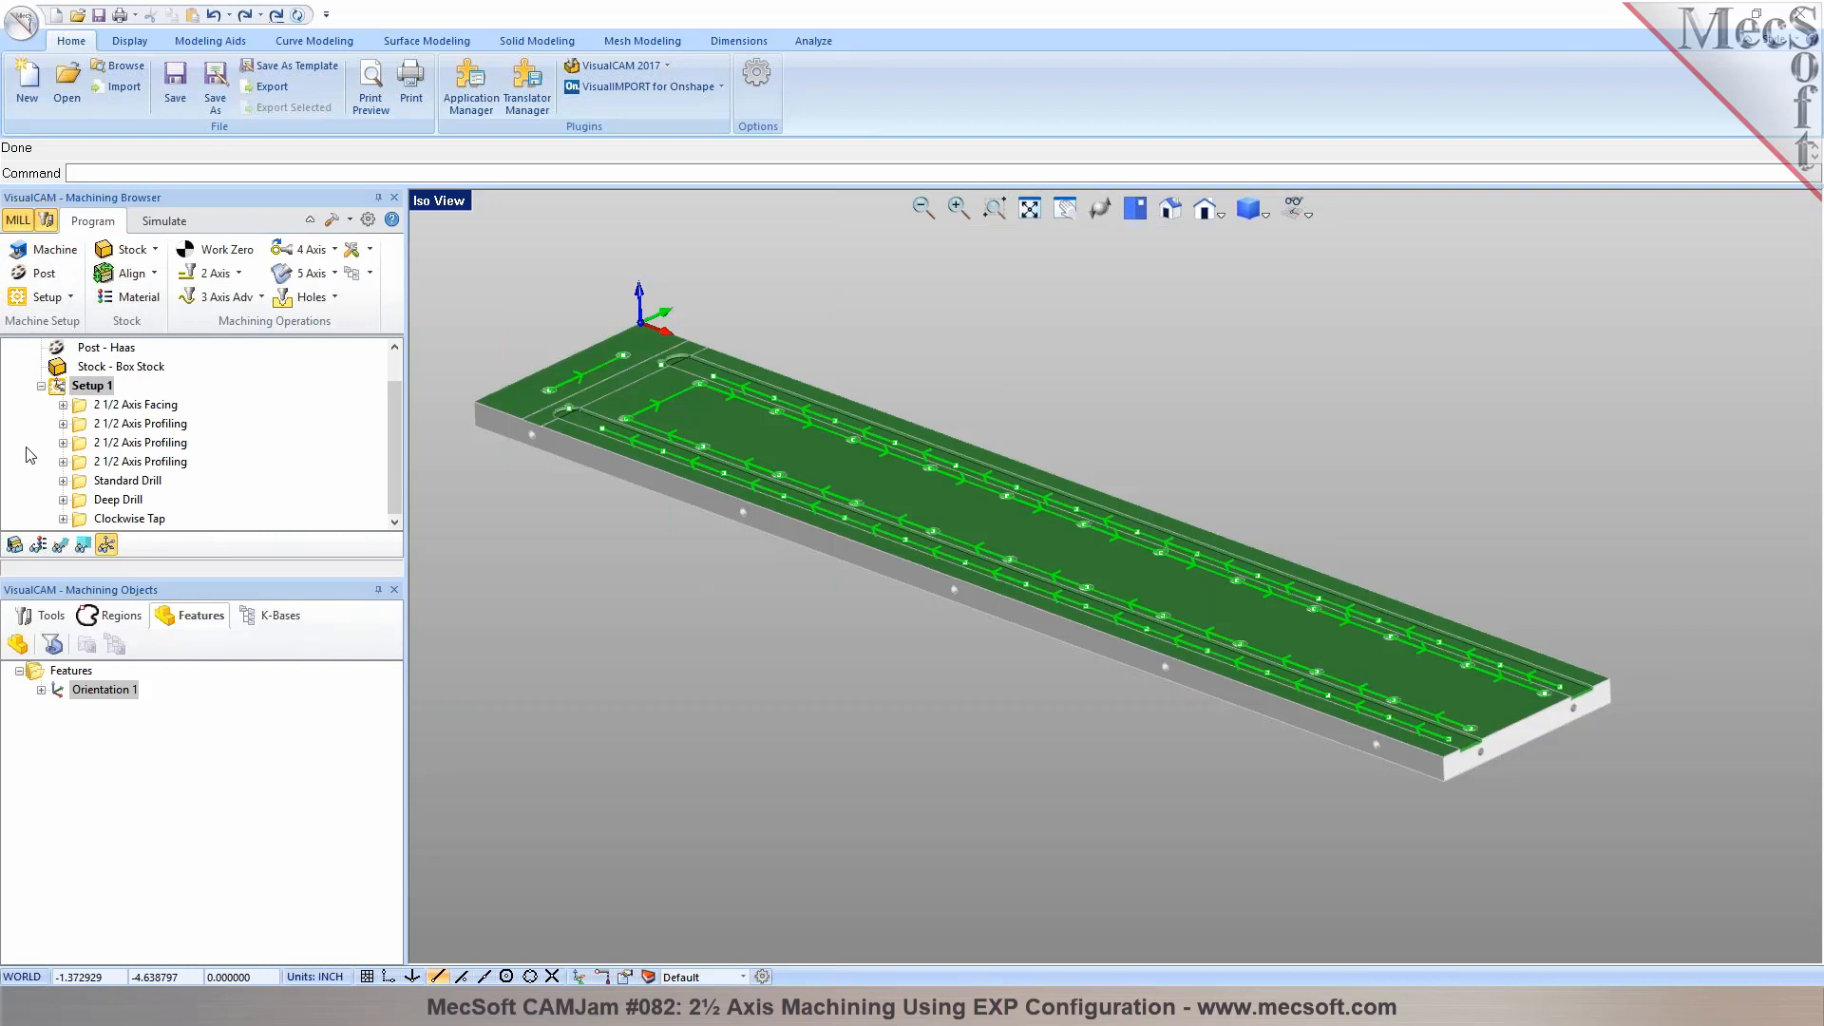
click(43, 616)
scroll(748, 614, down, 5)
scroll(553, 486, up, 3)
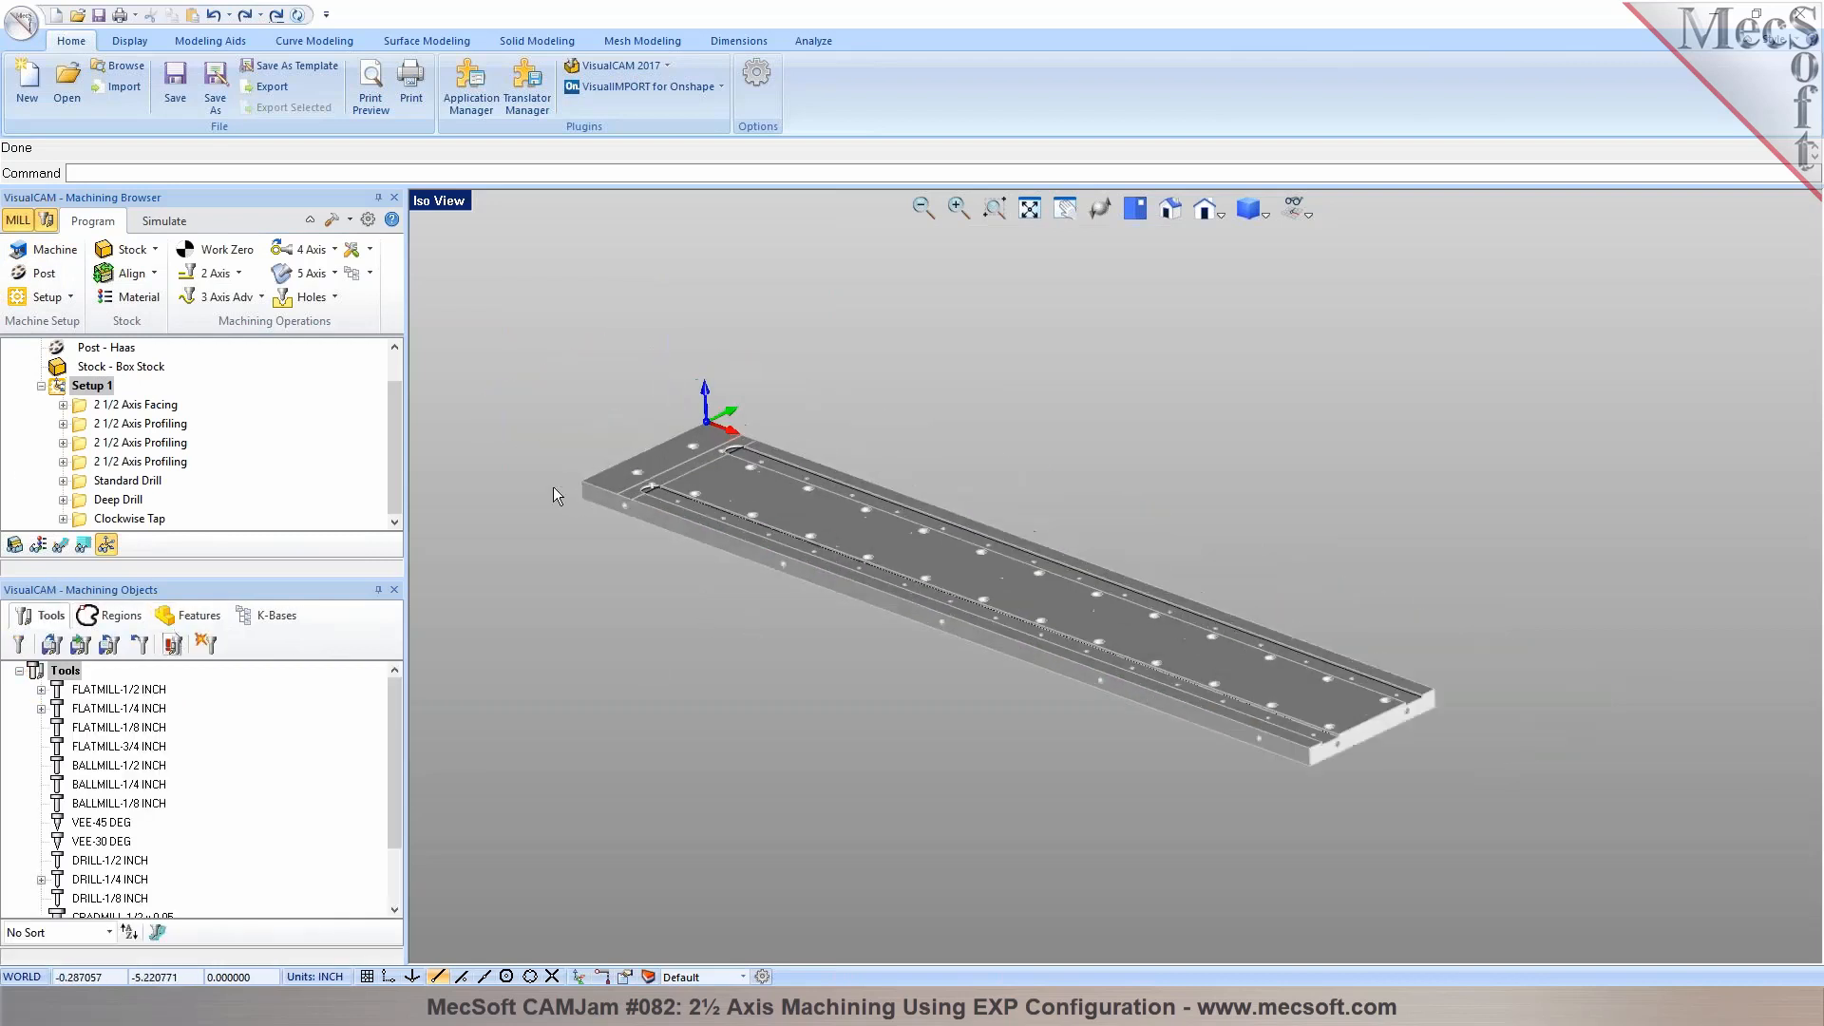
click(175, 99)
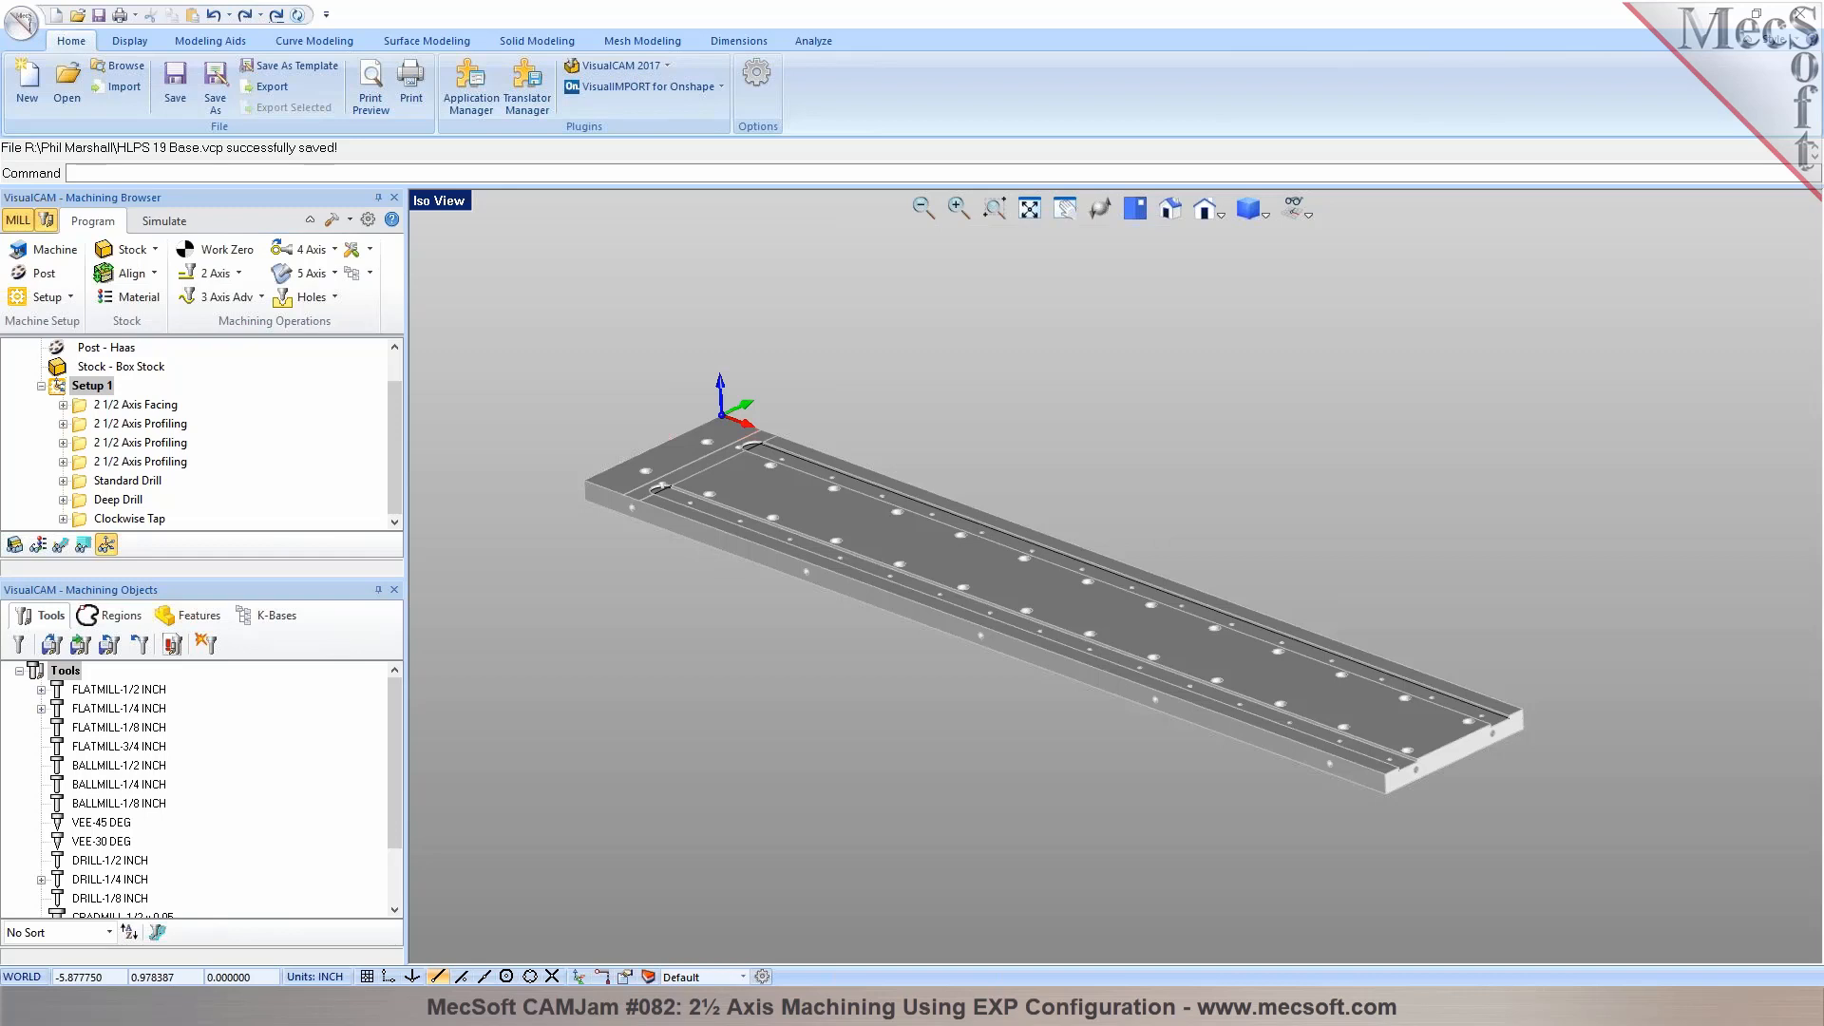
Examine the slot ends and the nearby holes at the plate's origin corner
scroll(675, 490, up, 3)
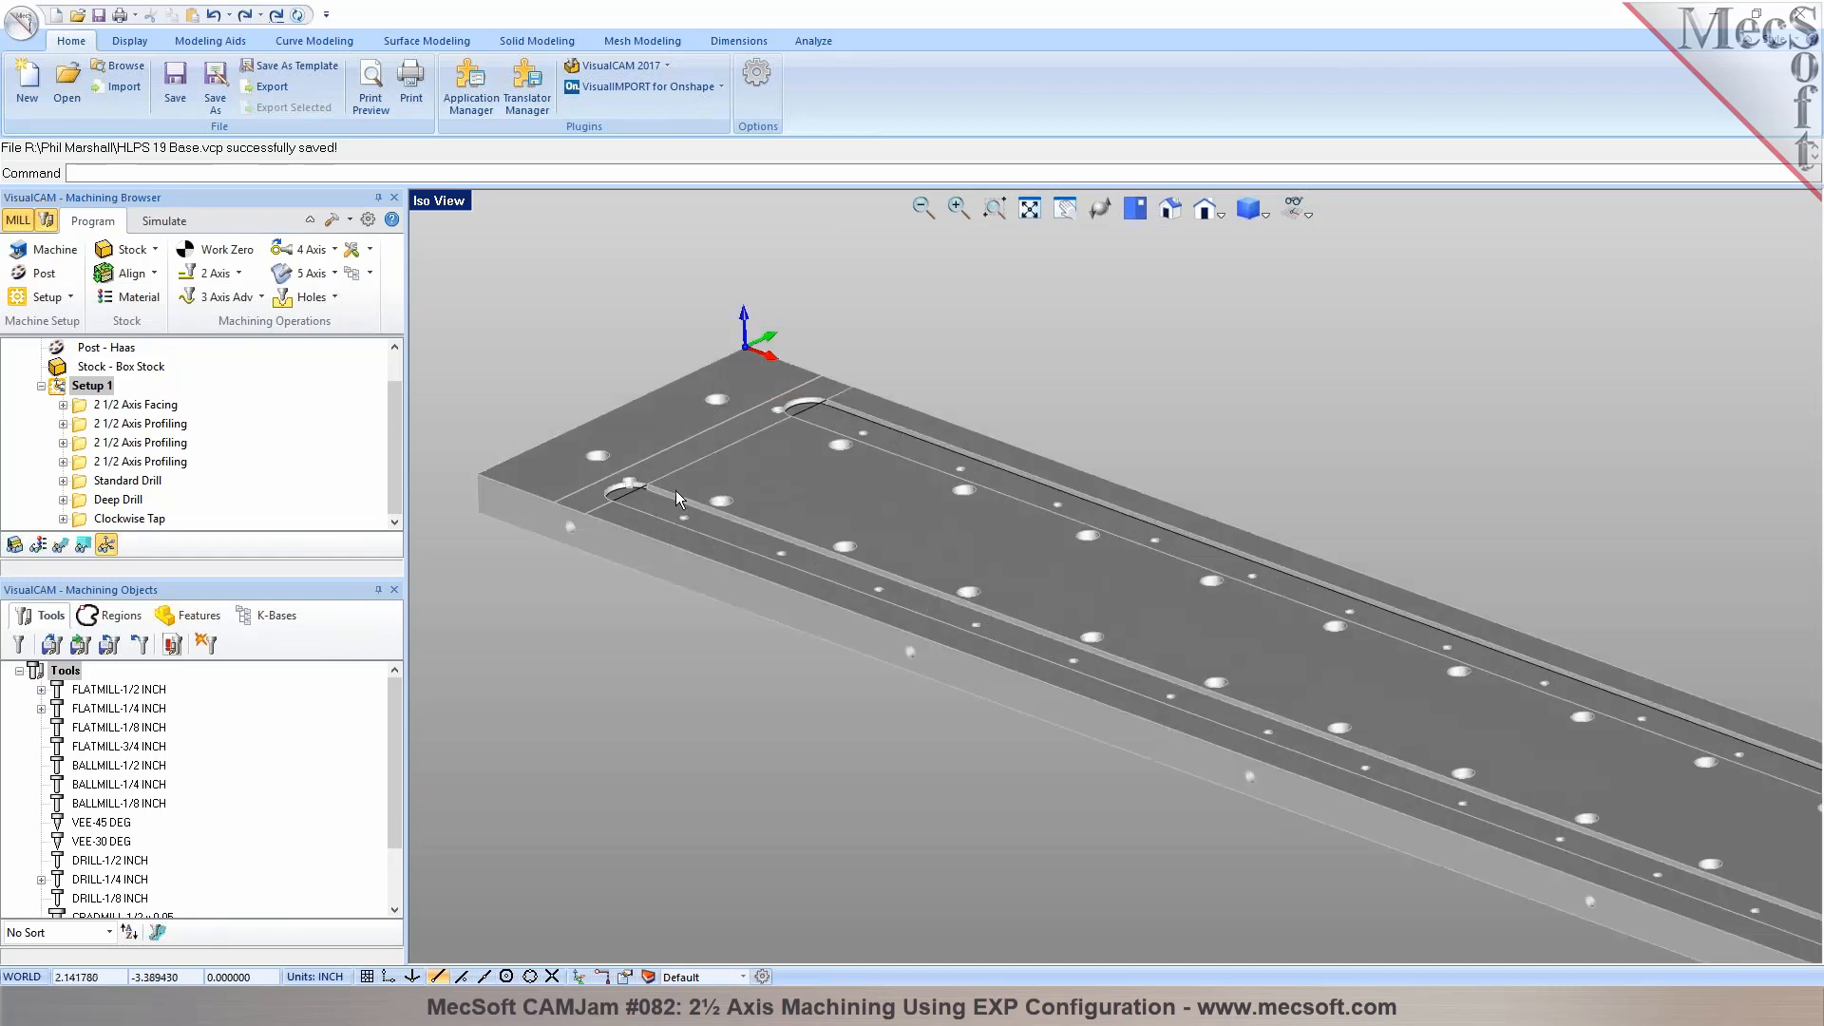
scroll(658, 488, up, 2)
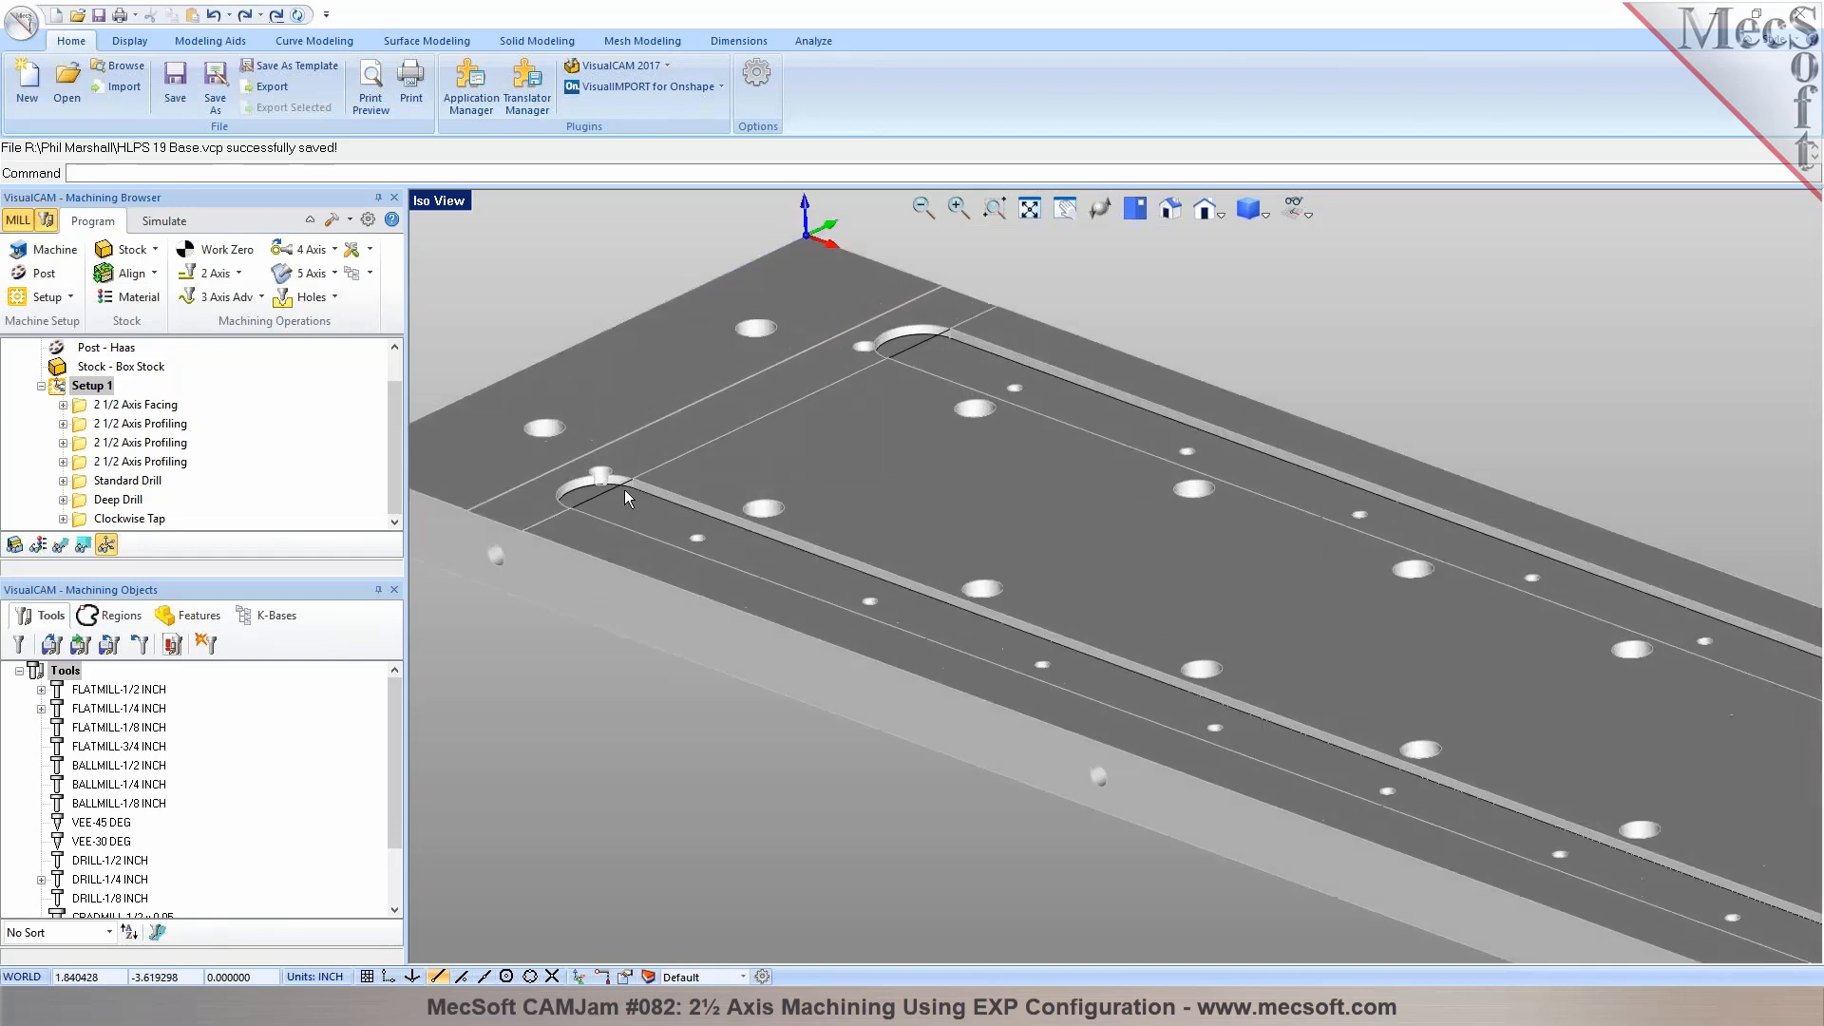
middle_drag(629, 493, 688, 528)
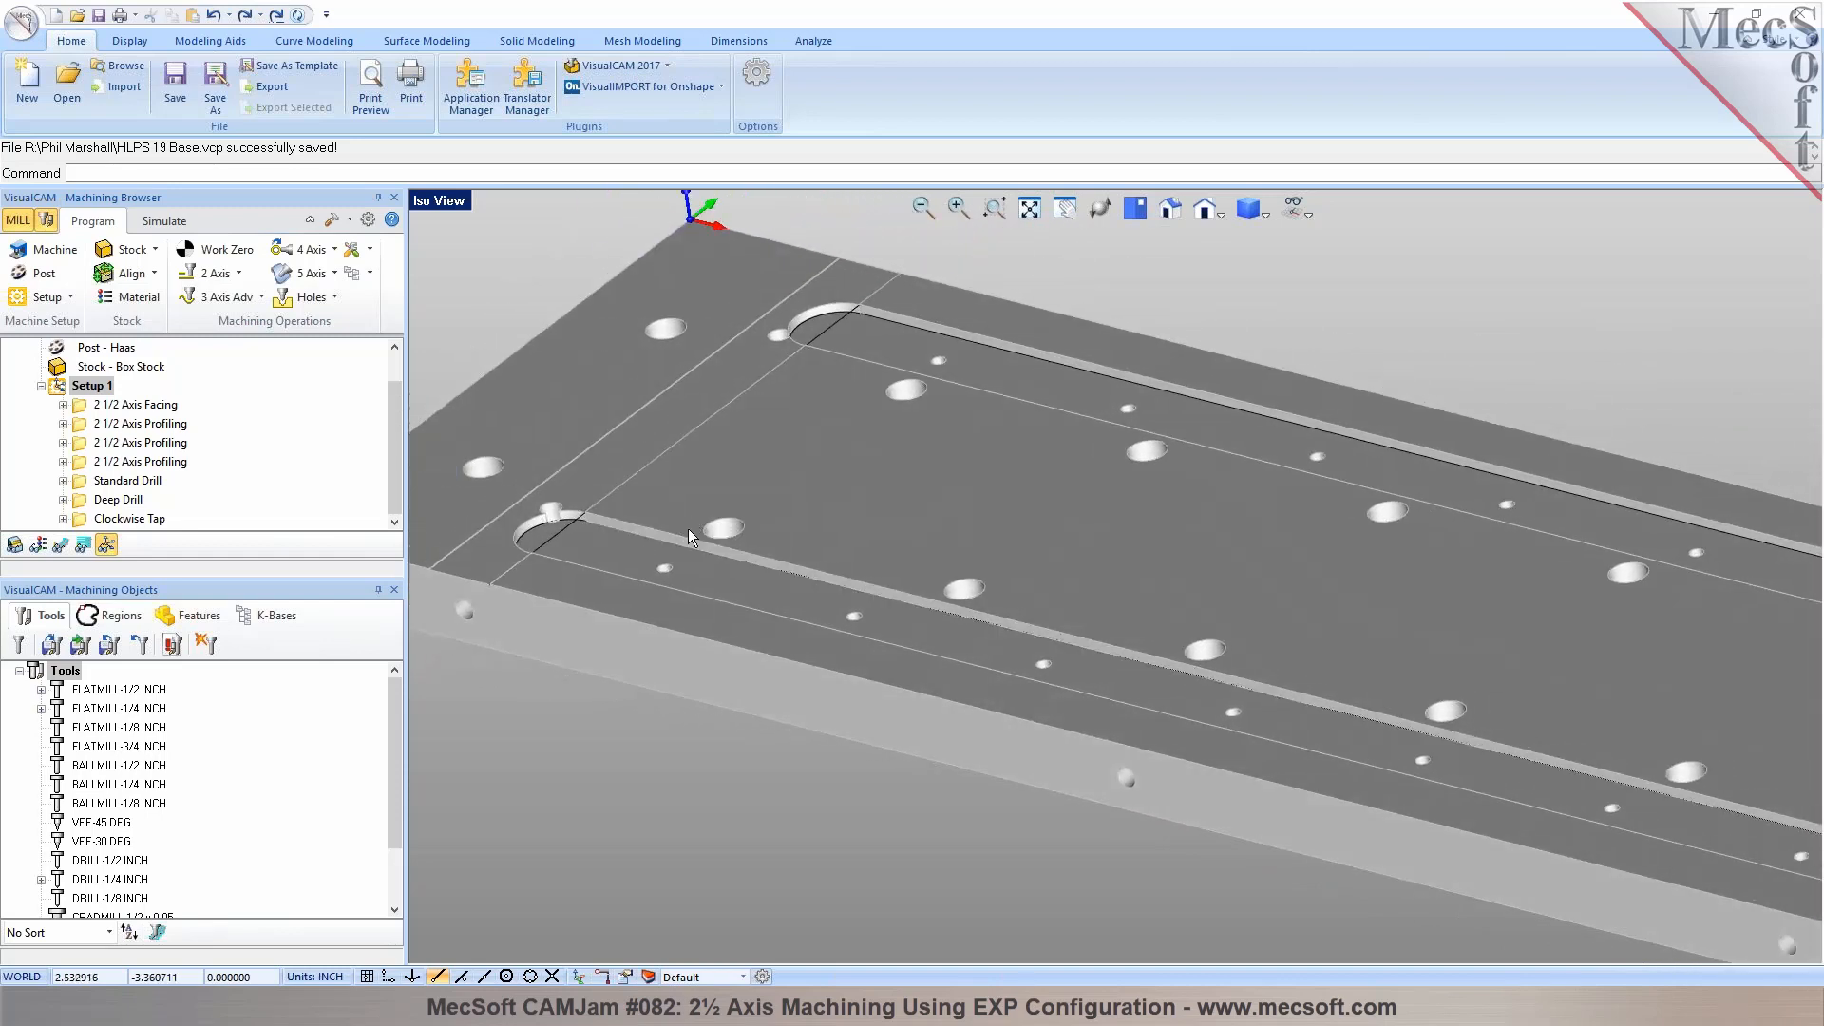
scroll(555, 453, down, 5)
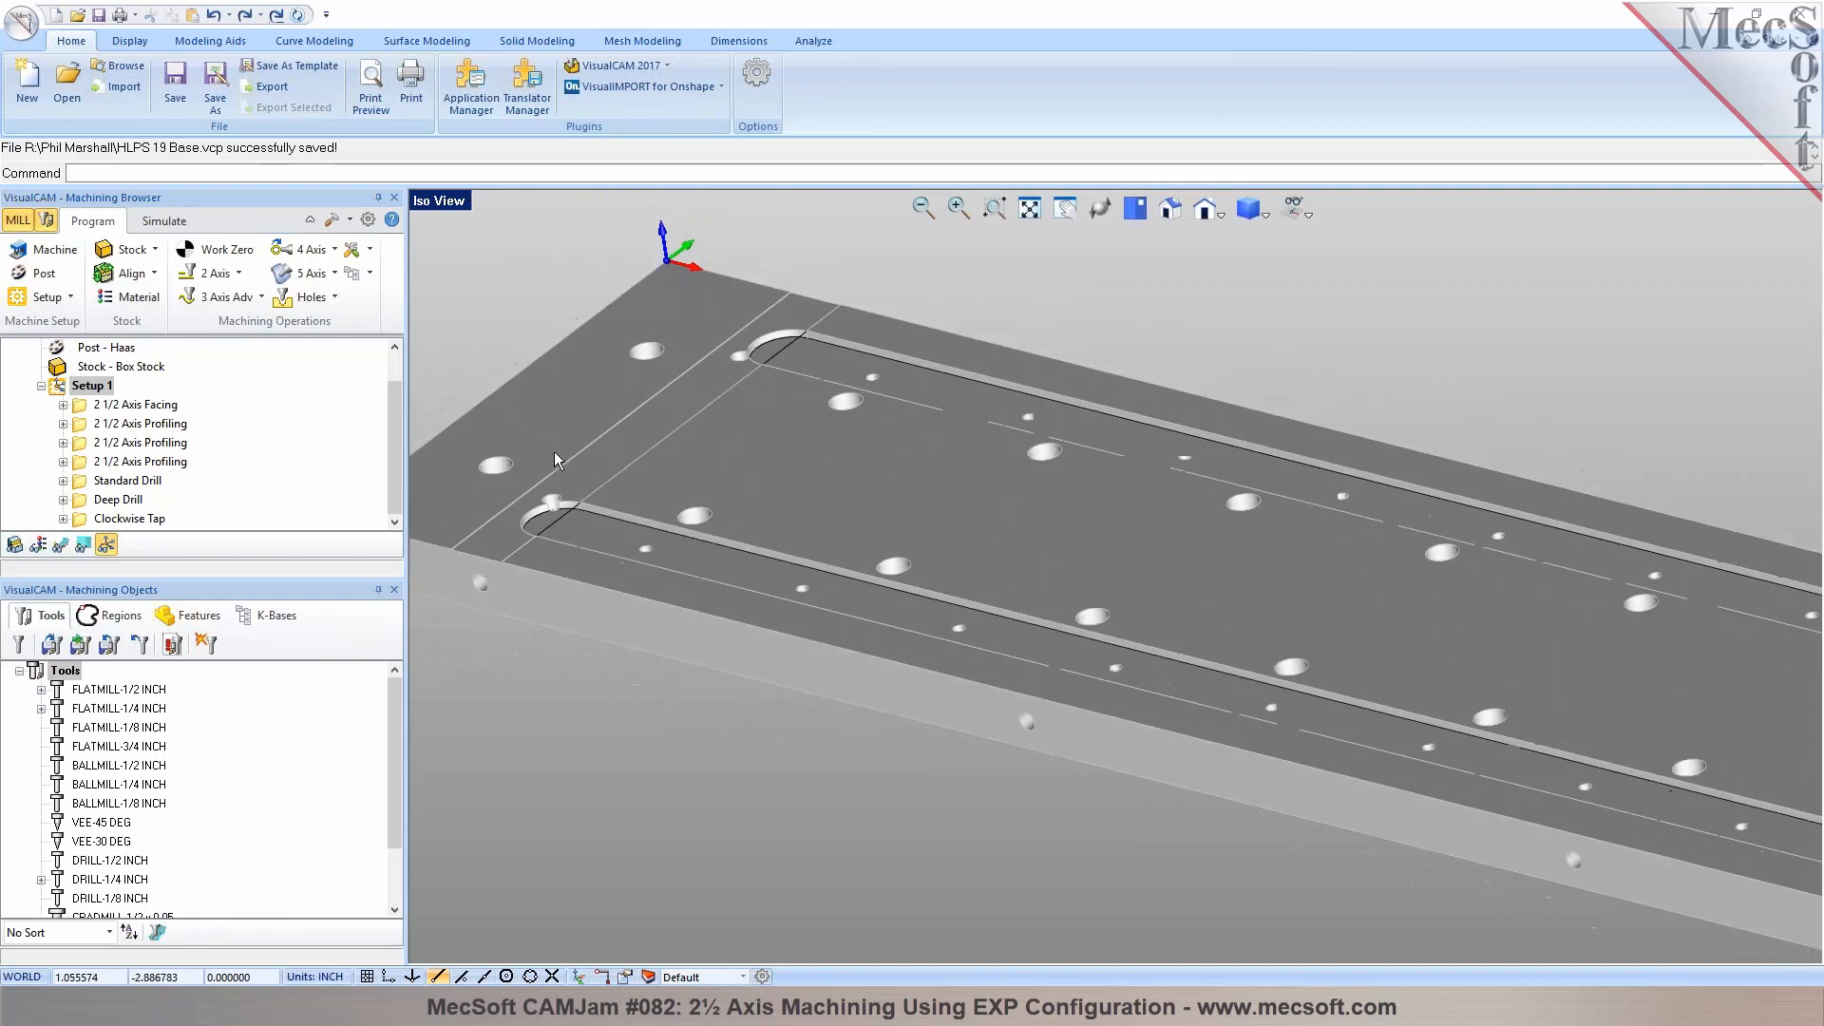
middle_drag(709, 583, 605, 585)
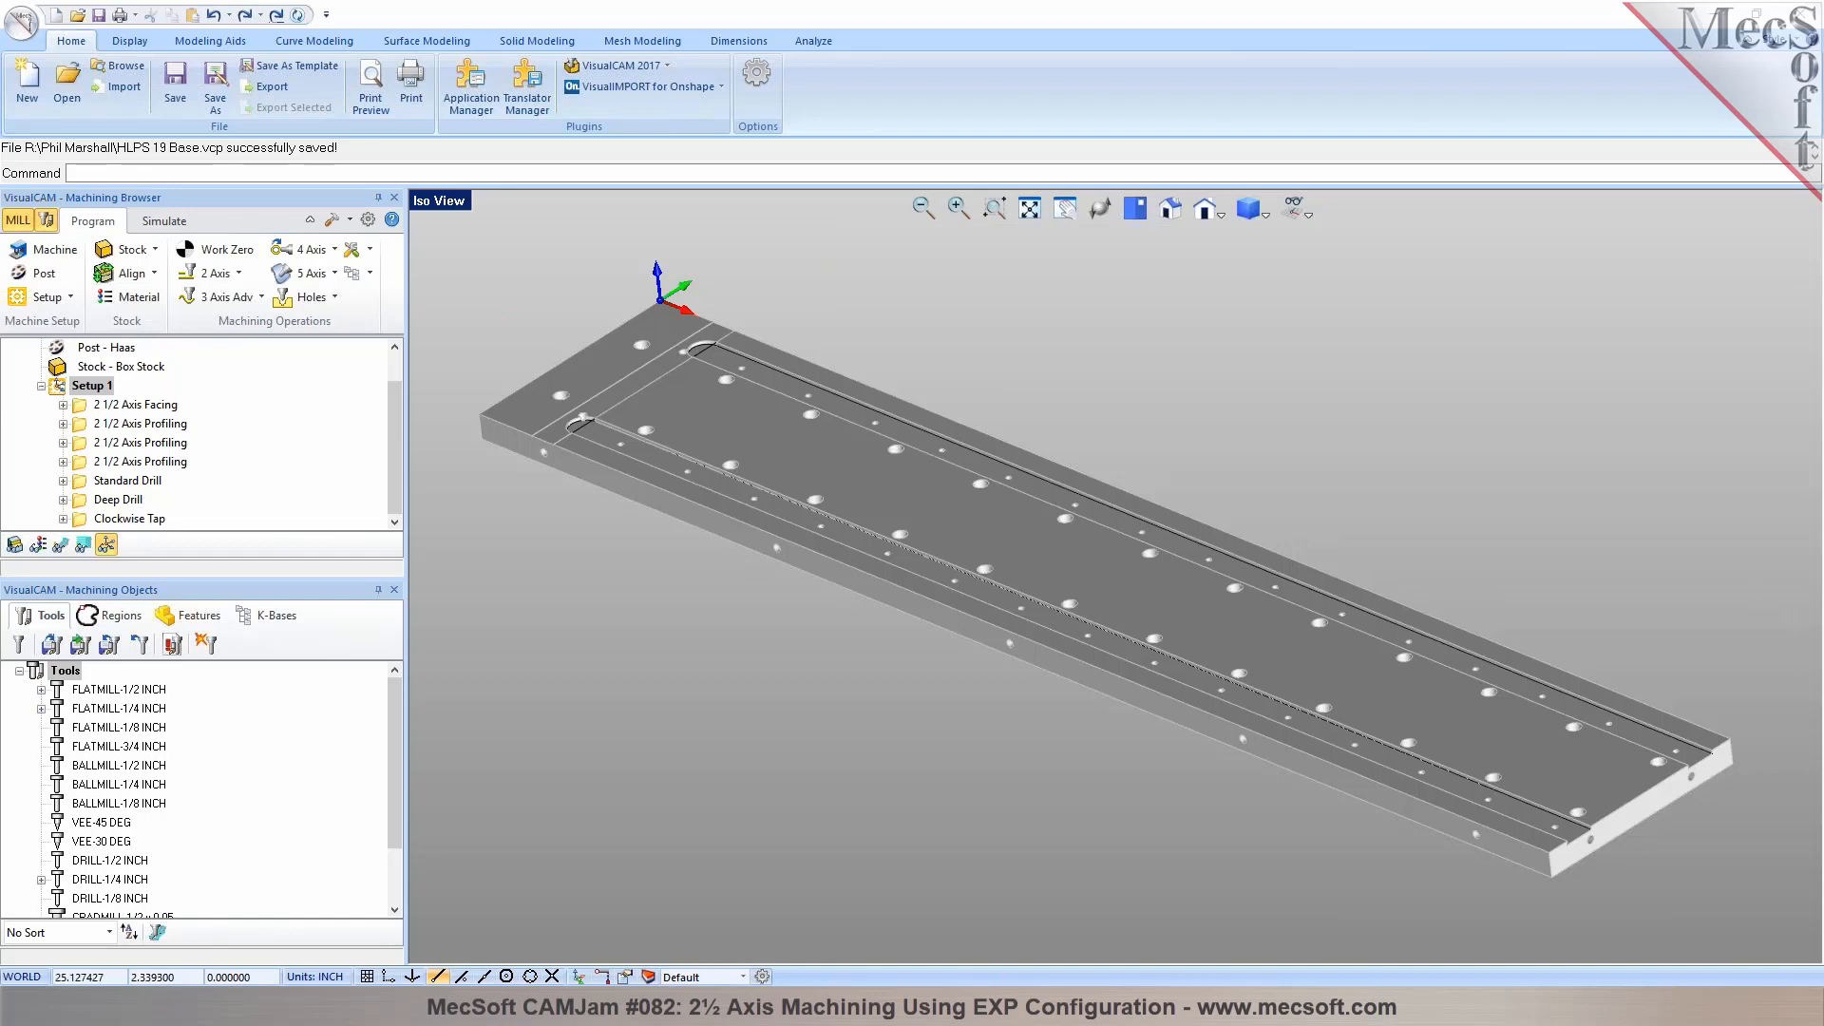
right_click(99, 385)
click(393, 395)
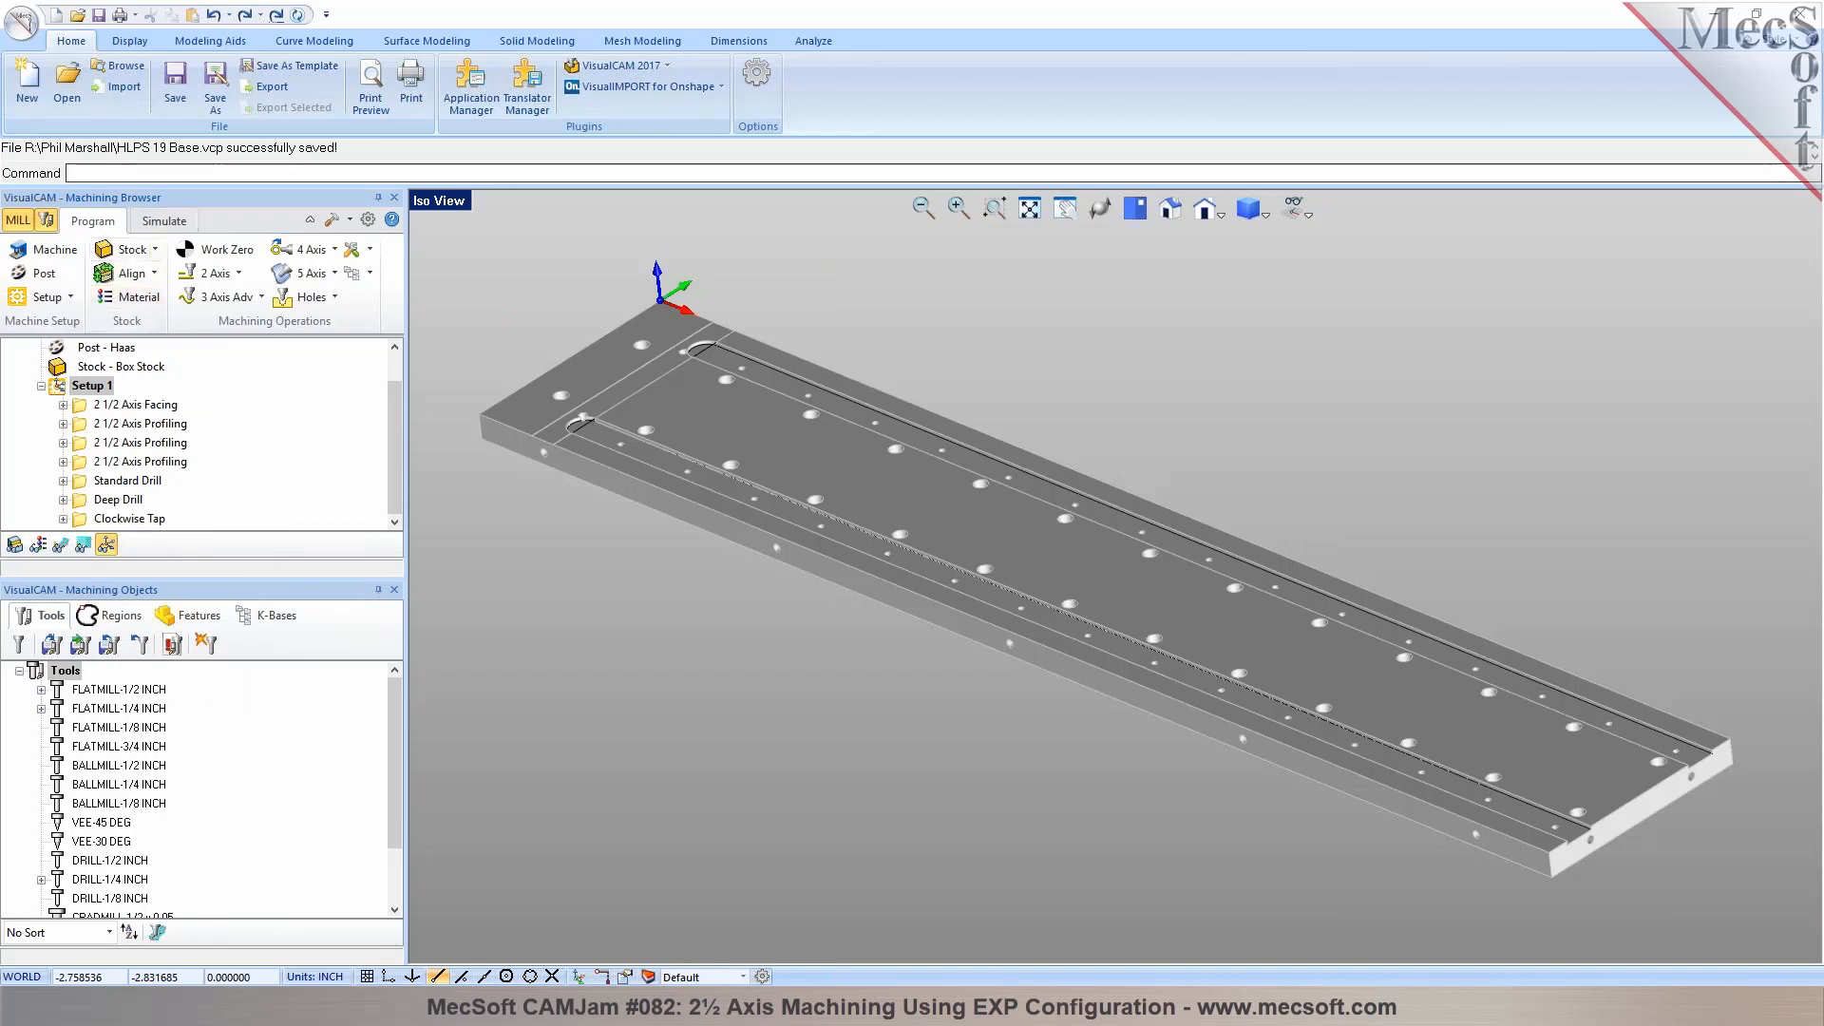
click(126, 618)
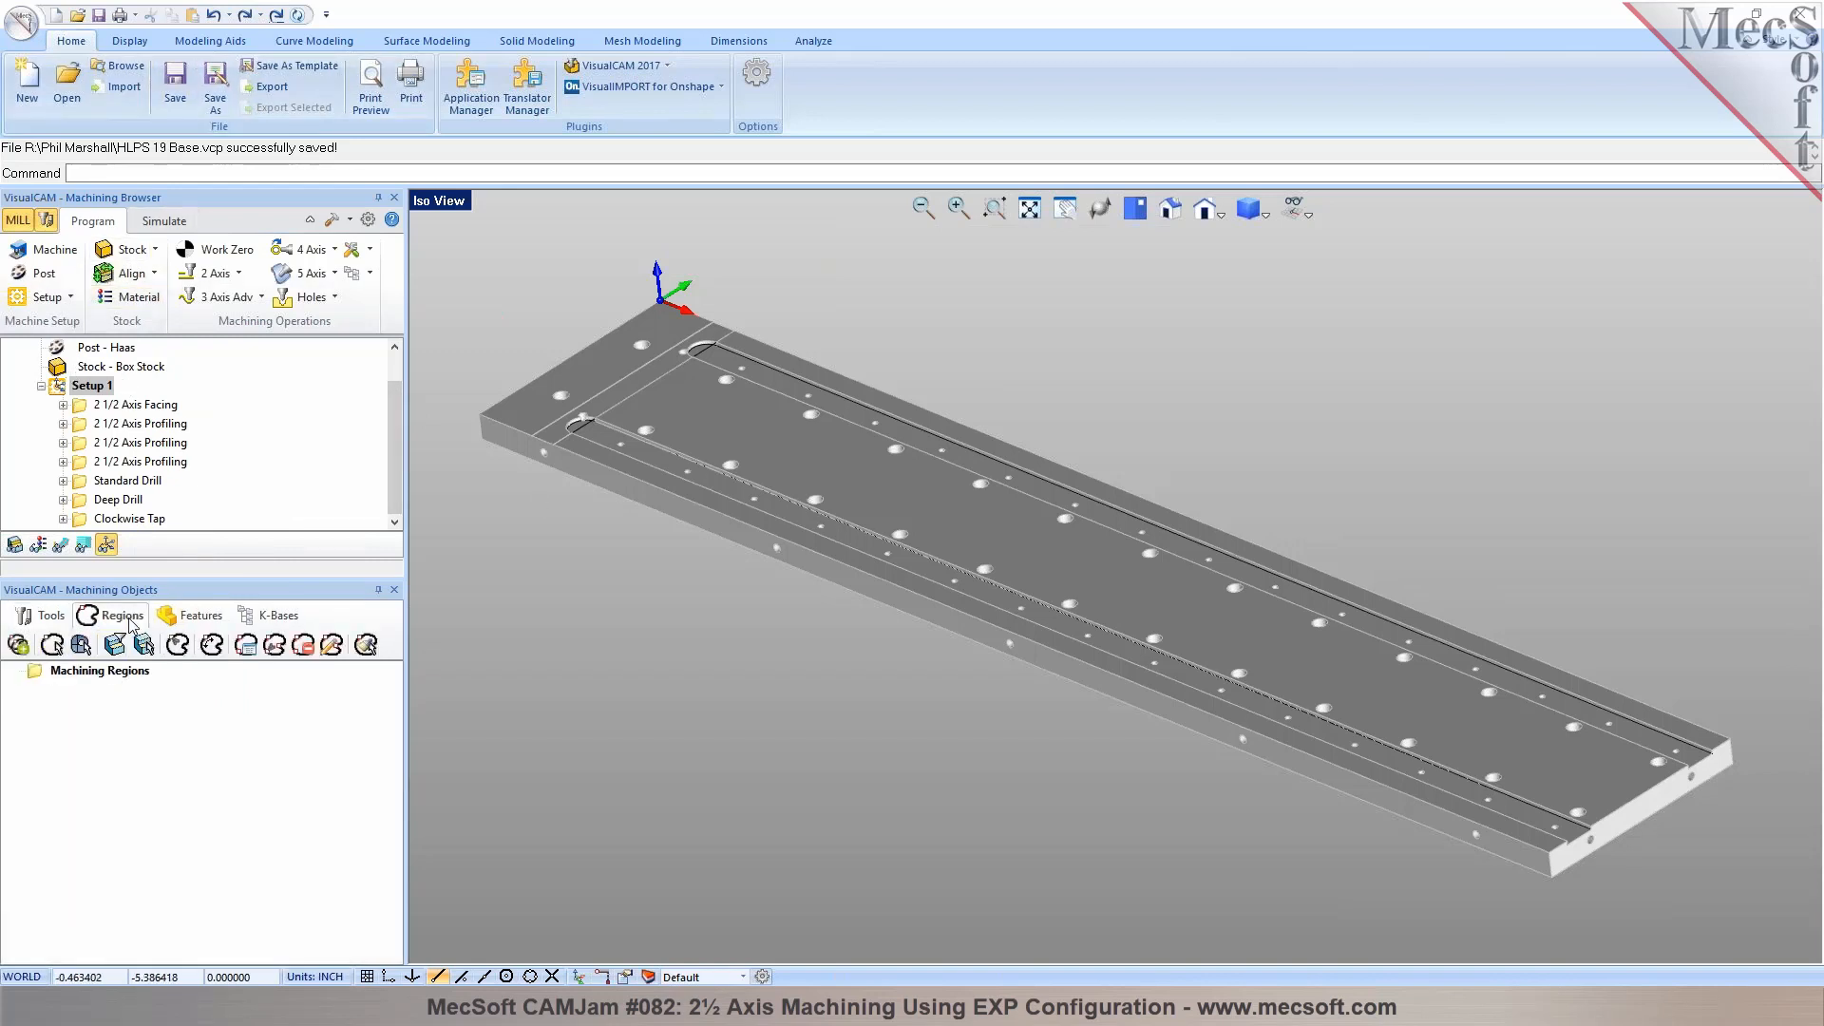
click(192, 620)
click(43, 615)
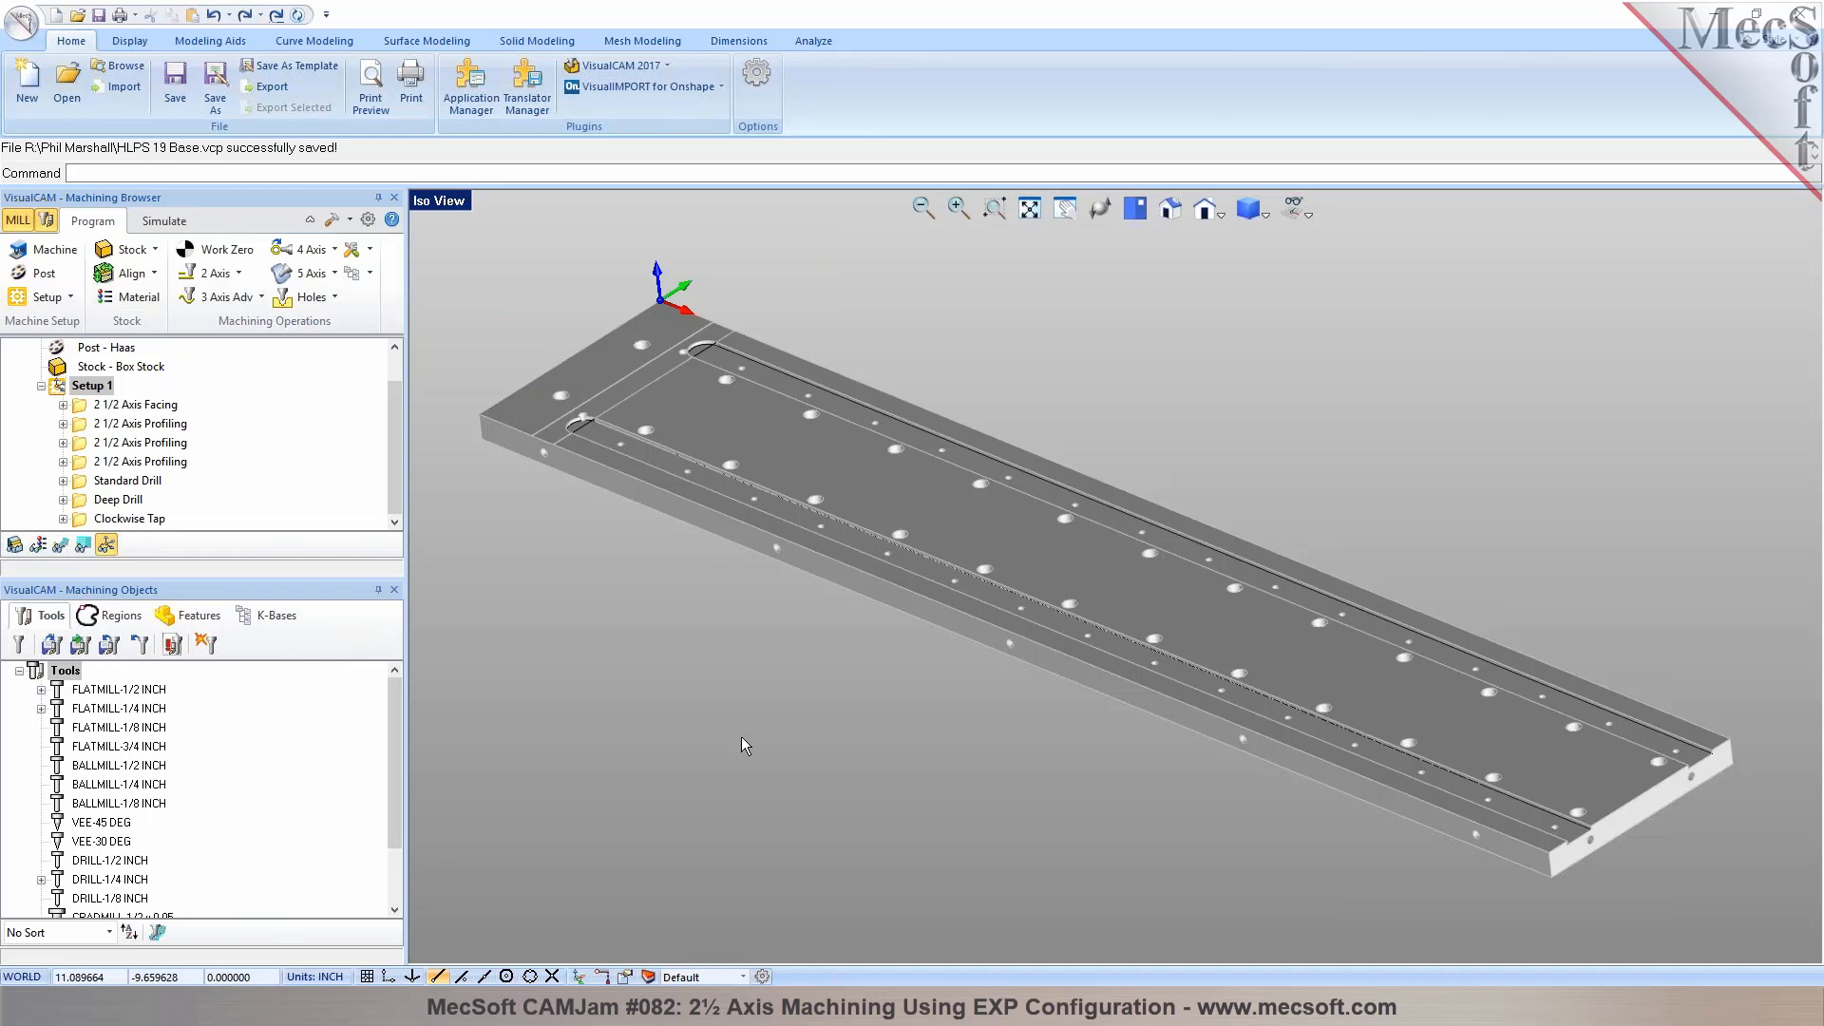
middle_drag(928, 738, 925, 743)
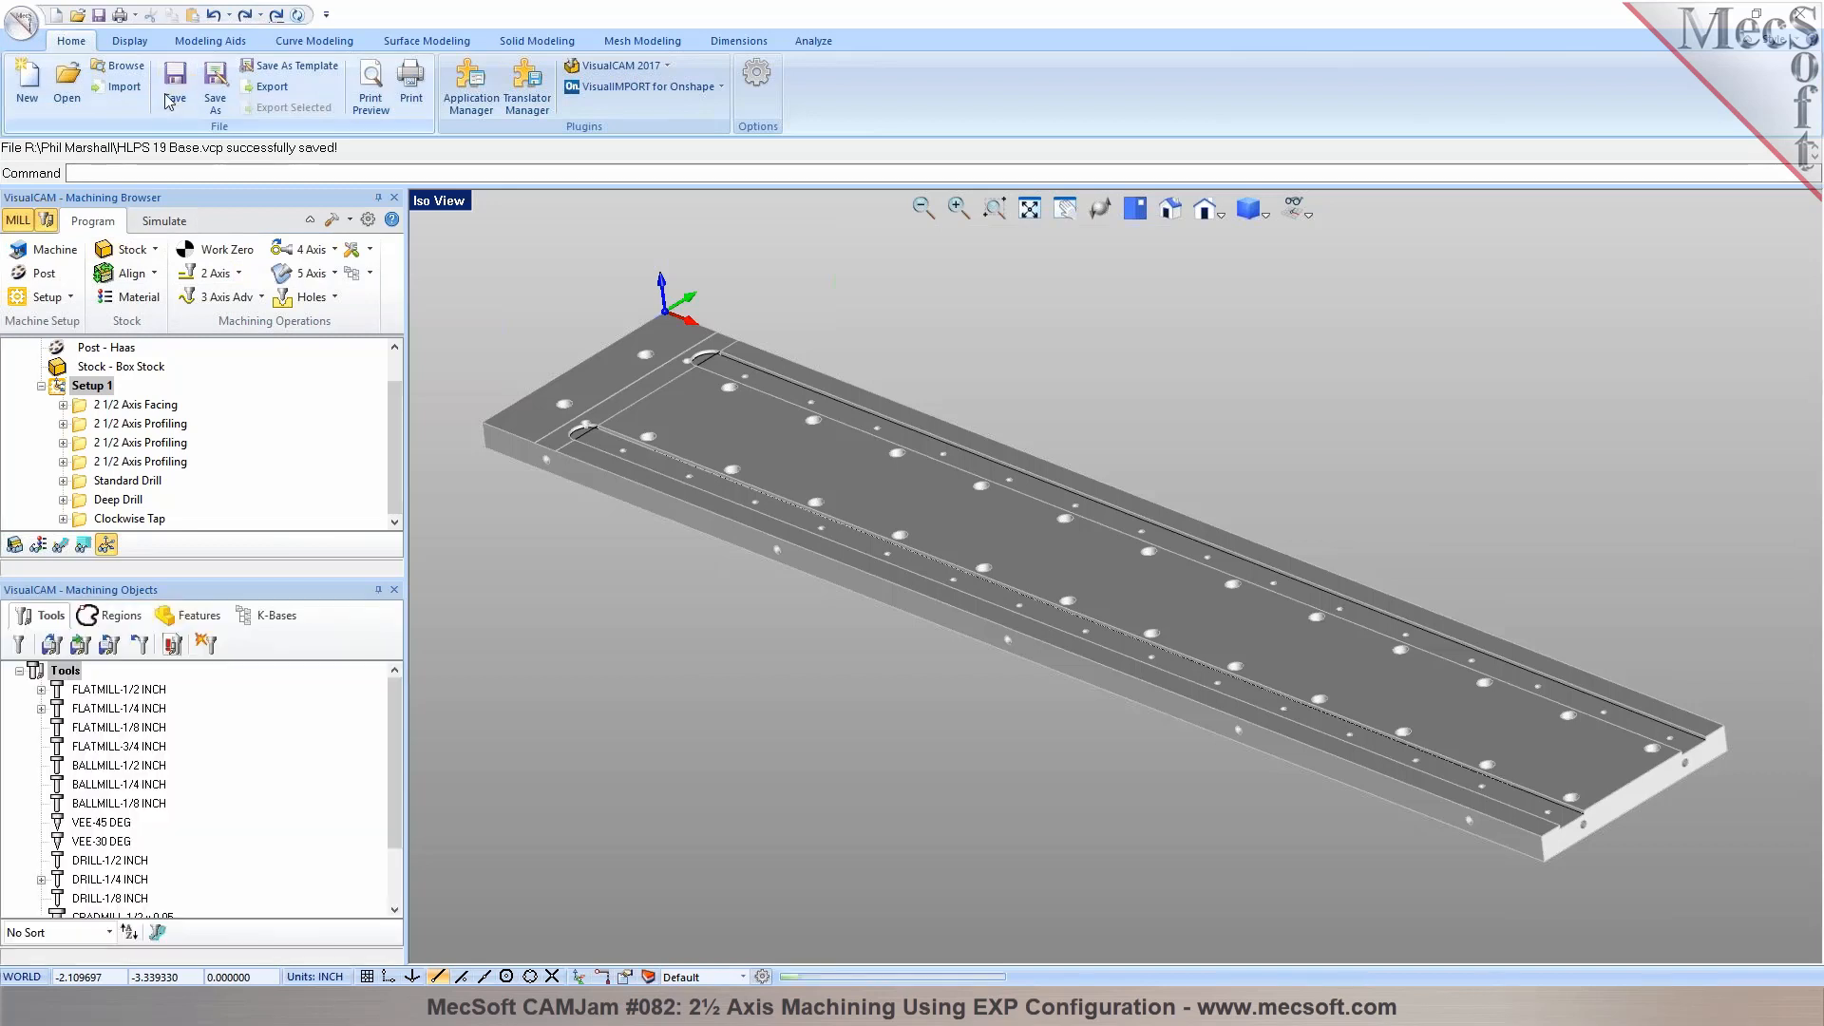
Rotate the entire plate geometry about the X axis (1, 0, 0) so that its long edge with the holes faces up
scroll(479, 295, down, 2)
drag(522, 297, 1451, 842)
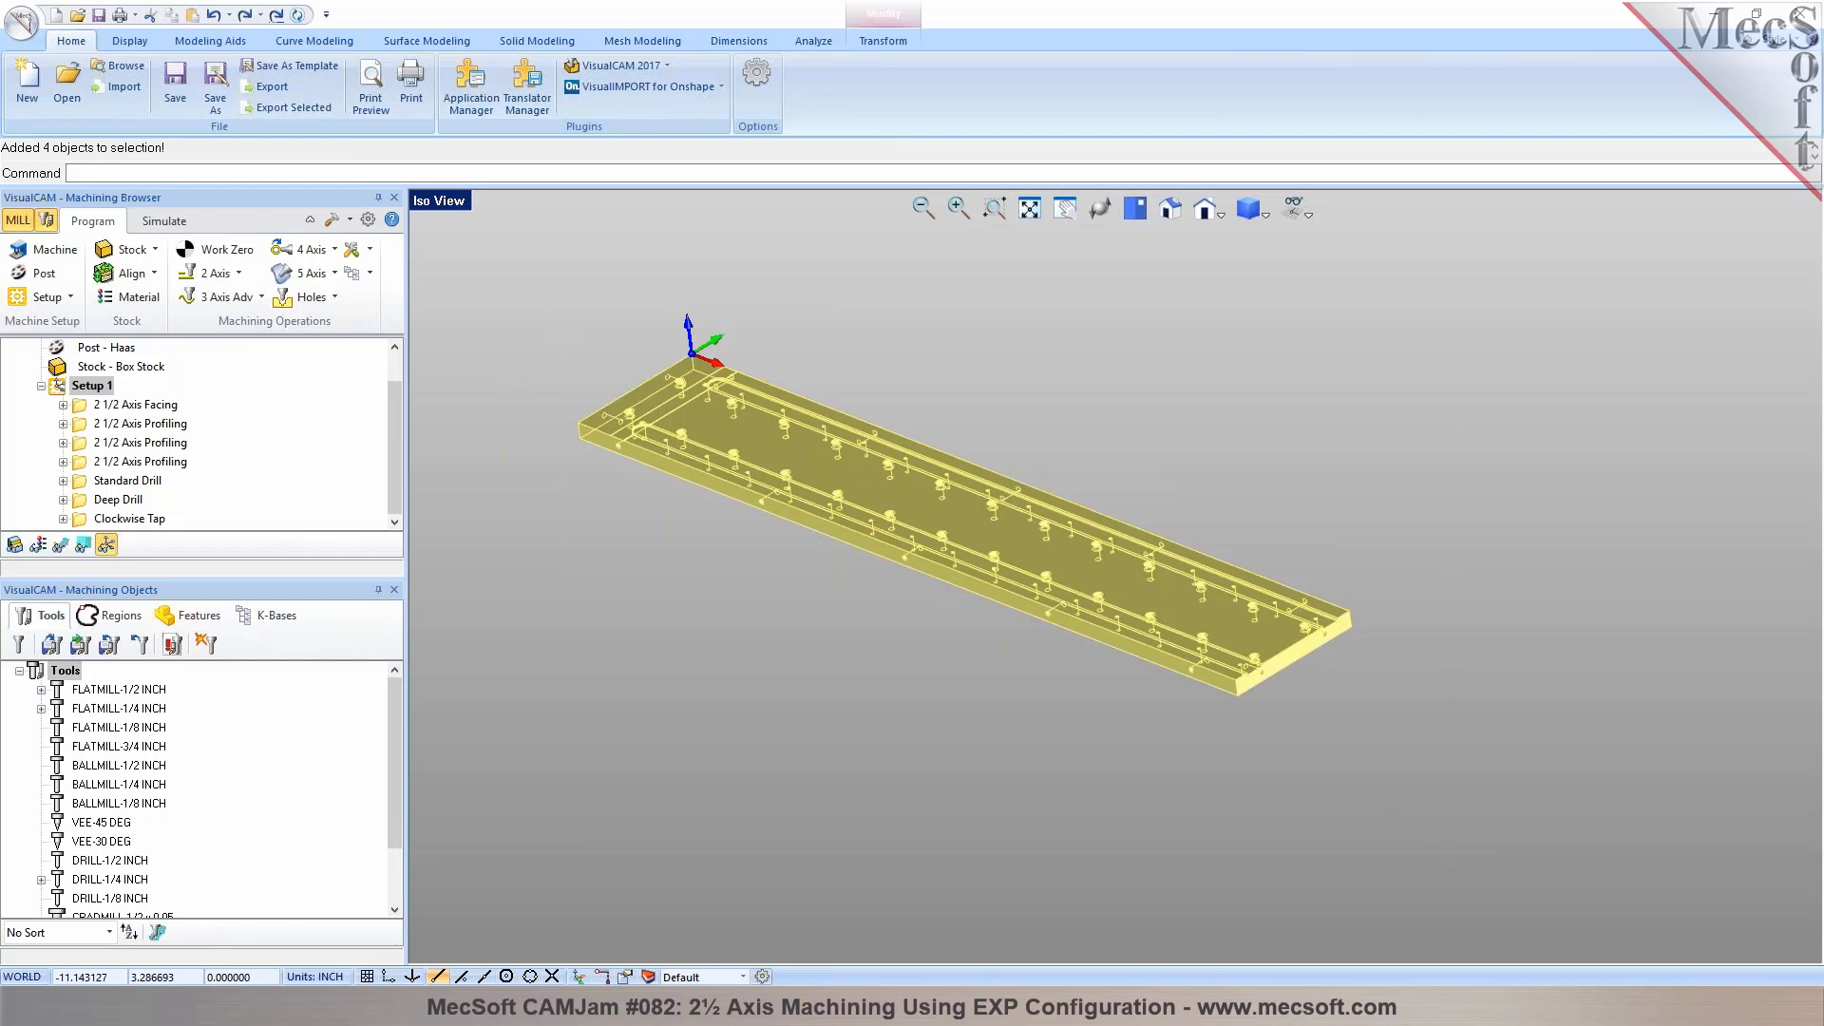
click(868, 41)
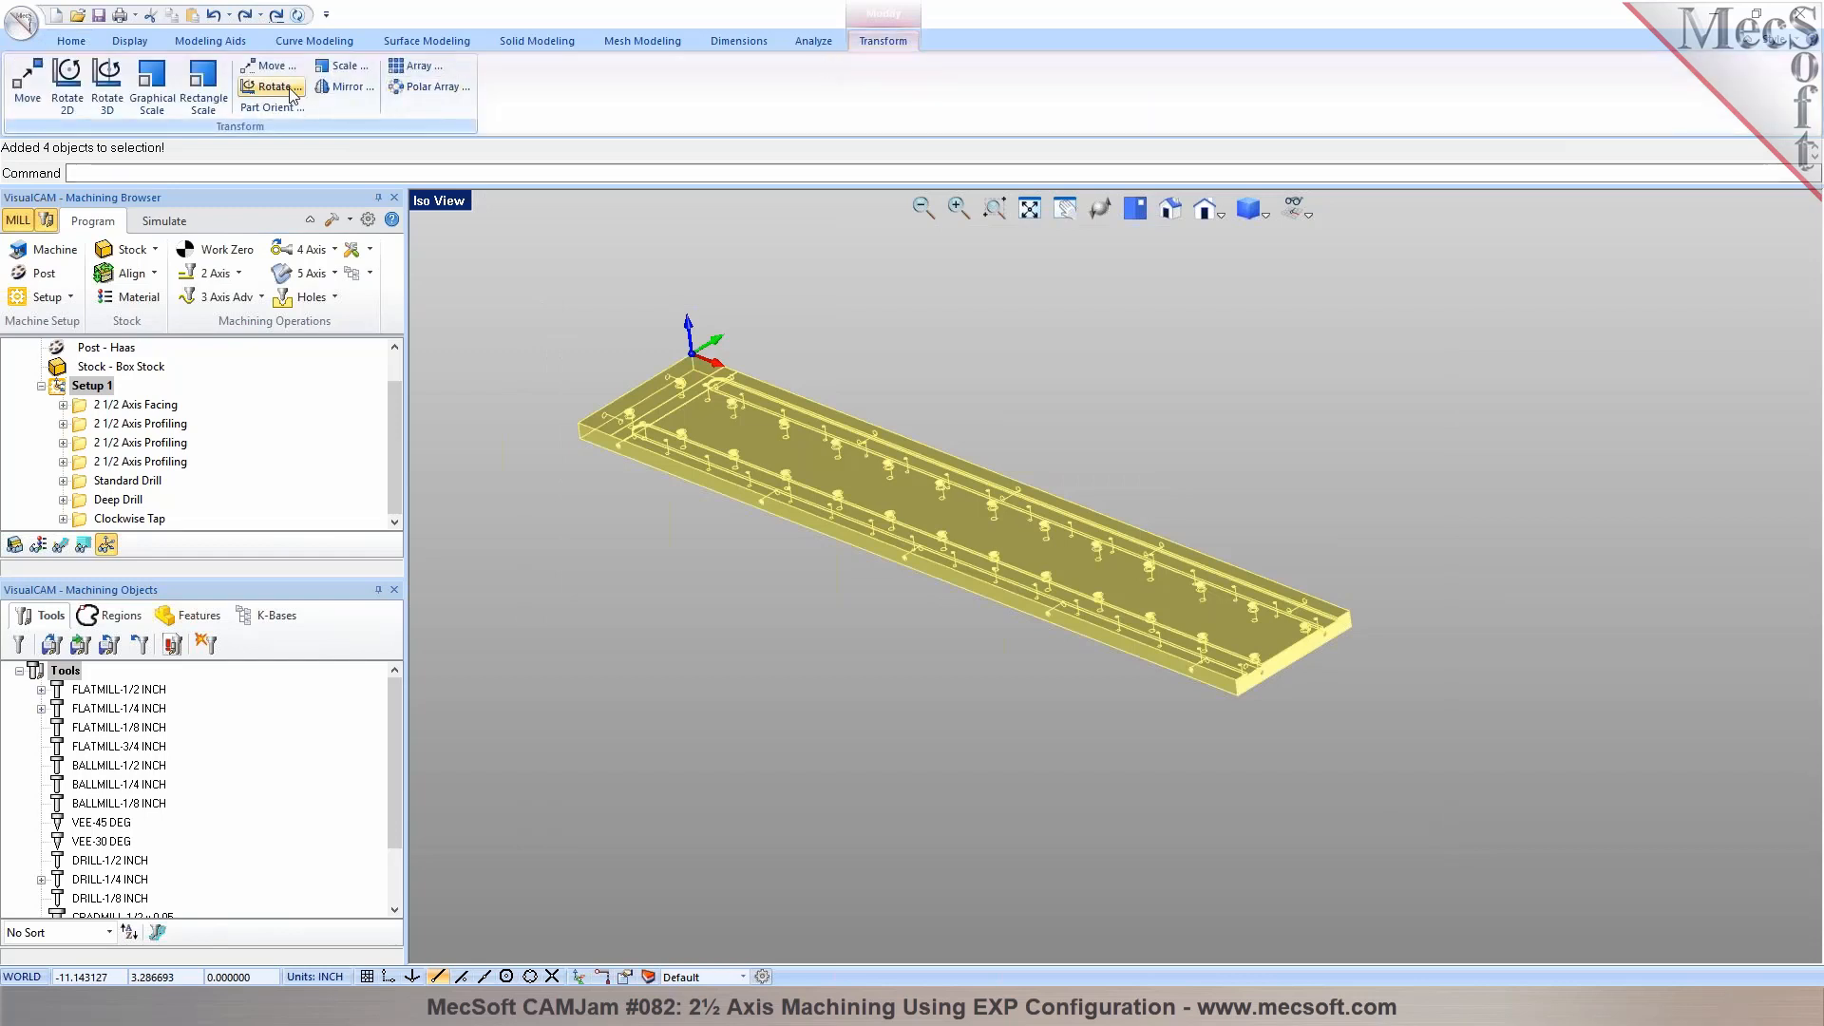
click(272, 90)
click(228, 253)
text(1)
key(Tab)
key(Tab)
text(0)
click(126, 456)
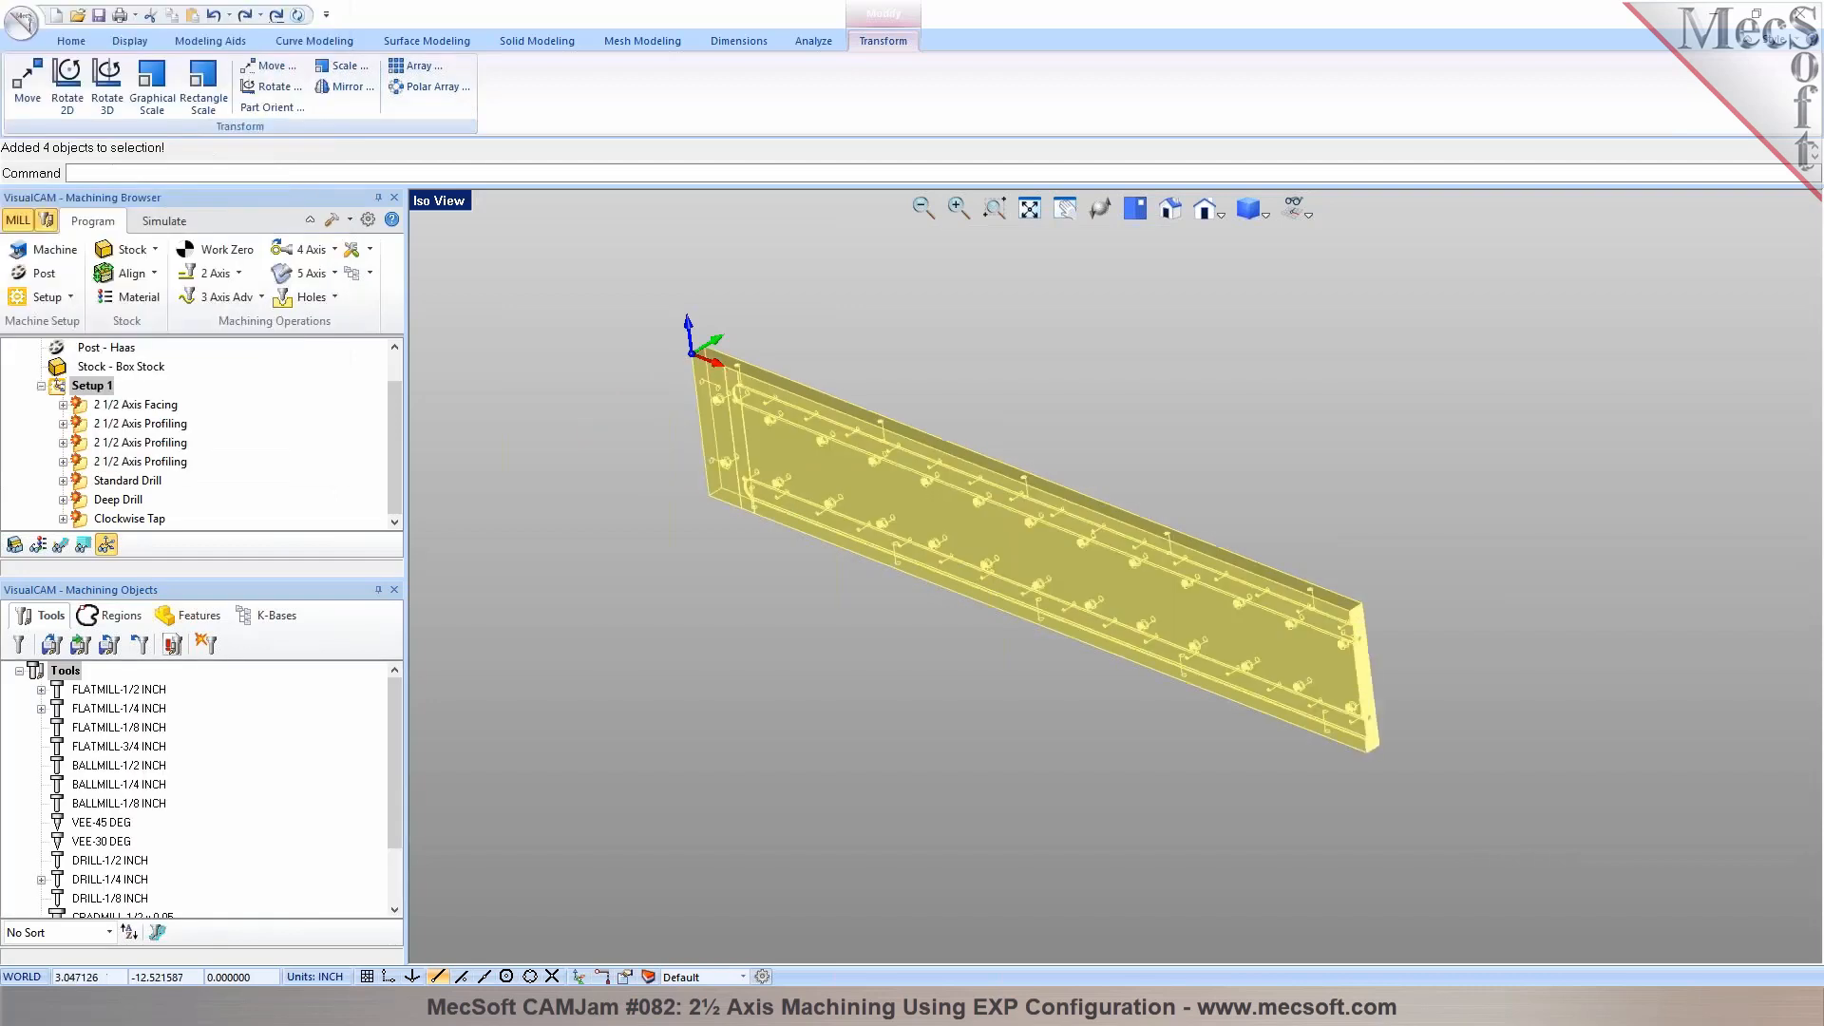
click(813, 348)
scroll(815, 357, up, 2)
middle_drag(818, 371, 785, 390)
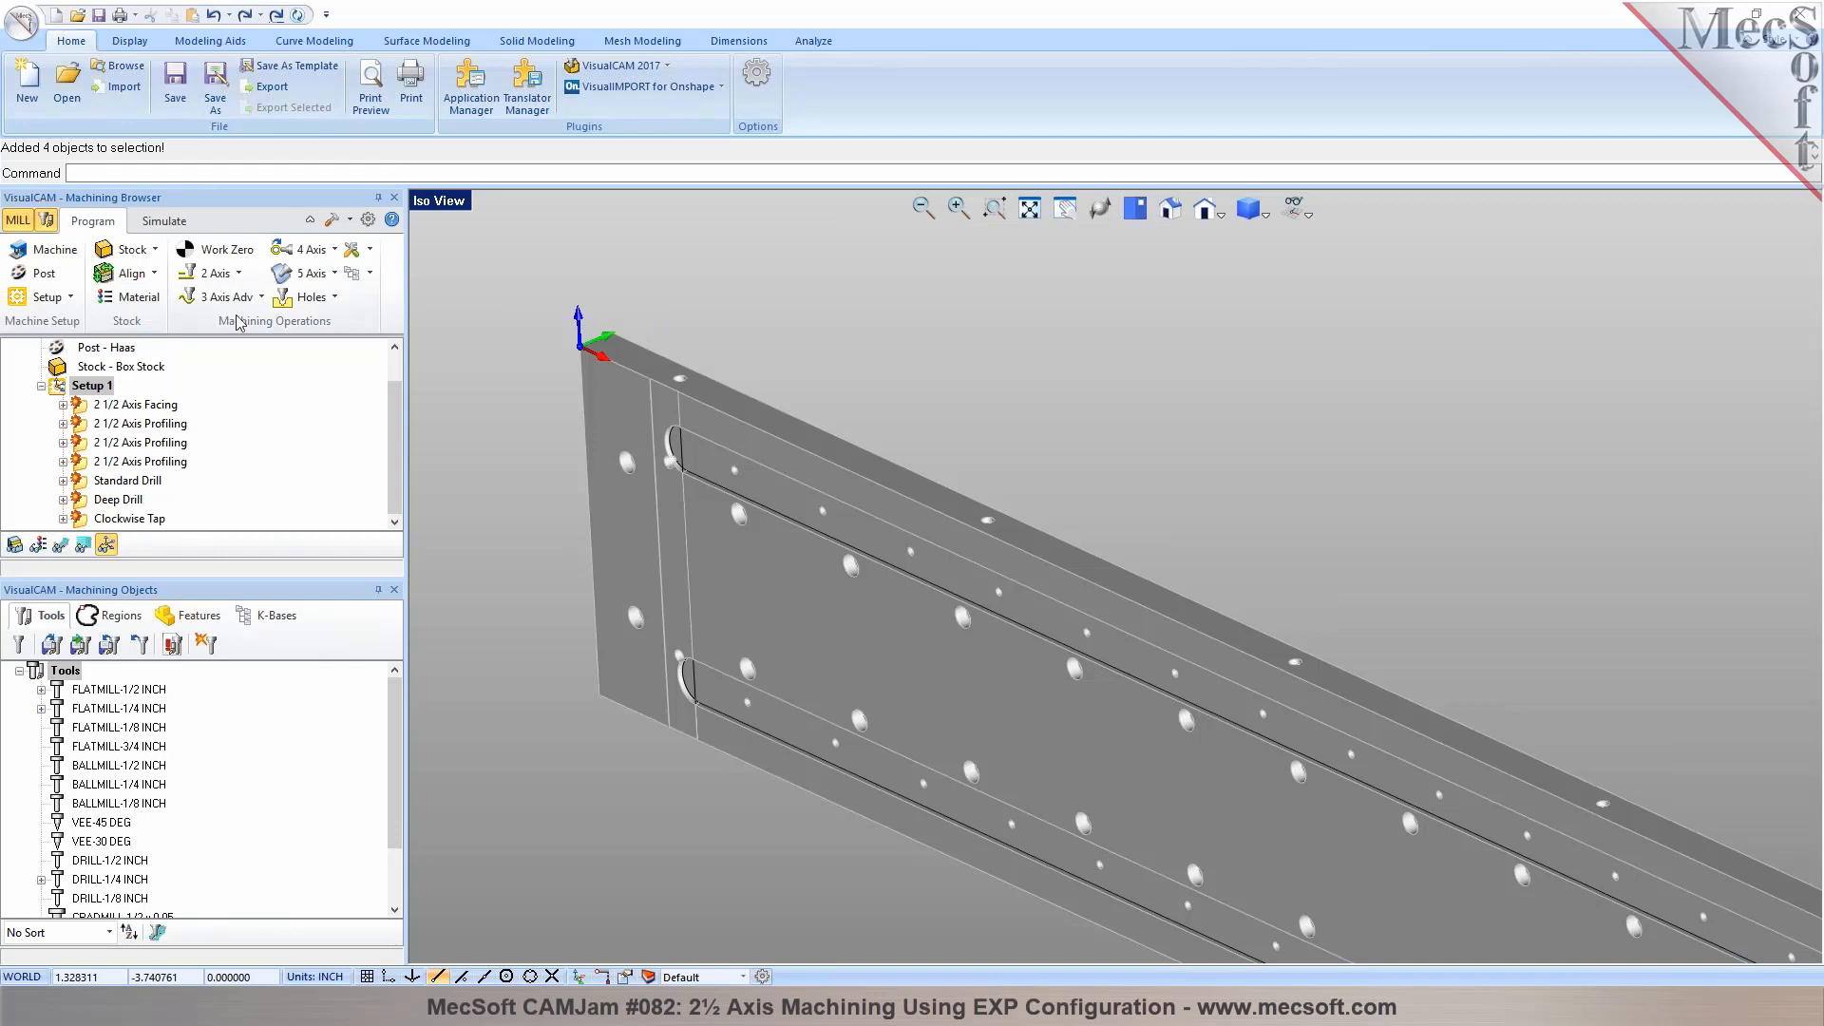
Start a drilling operation and pick its holes from the flat area on the plate's upward-facing long edge
click(335, 298)
click(302, 338)
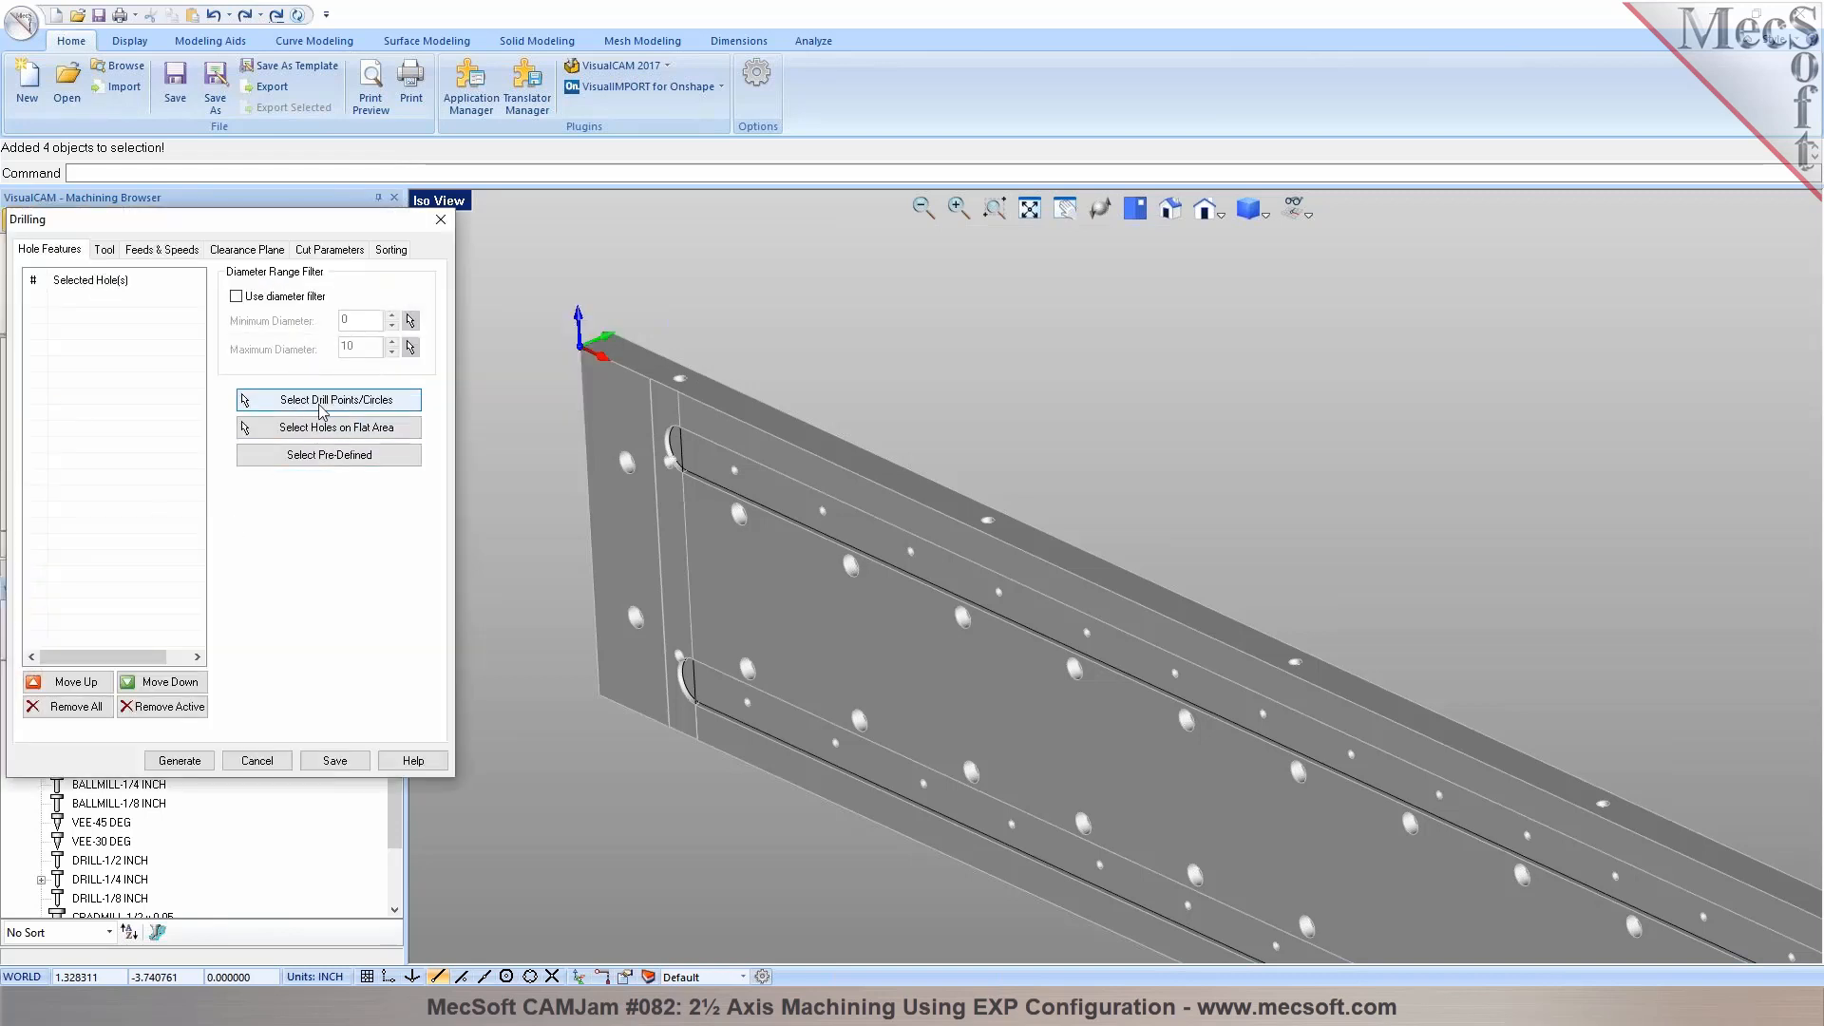
click(325, 429)
click(811, 437)
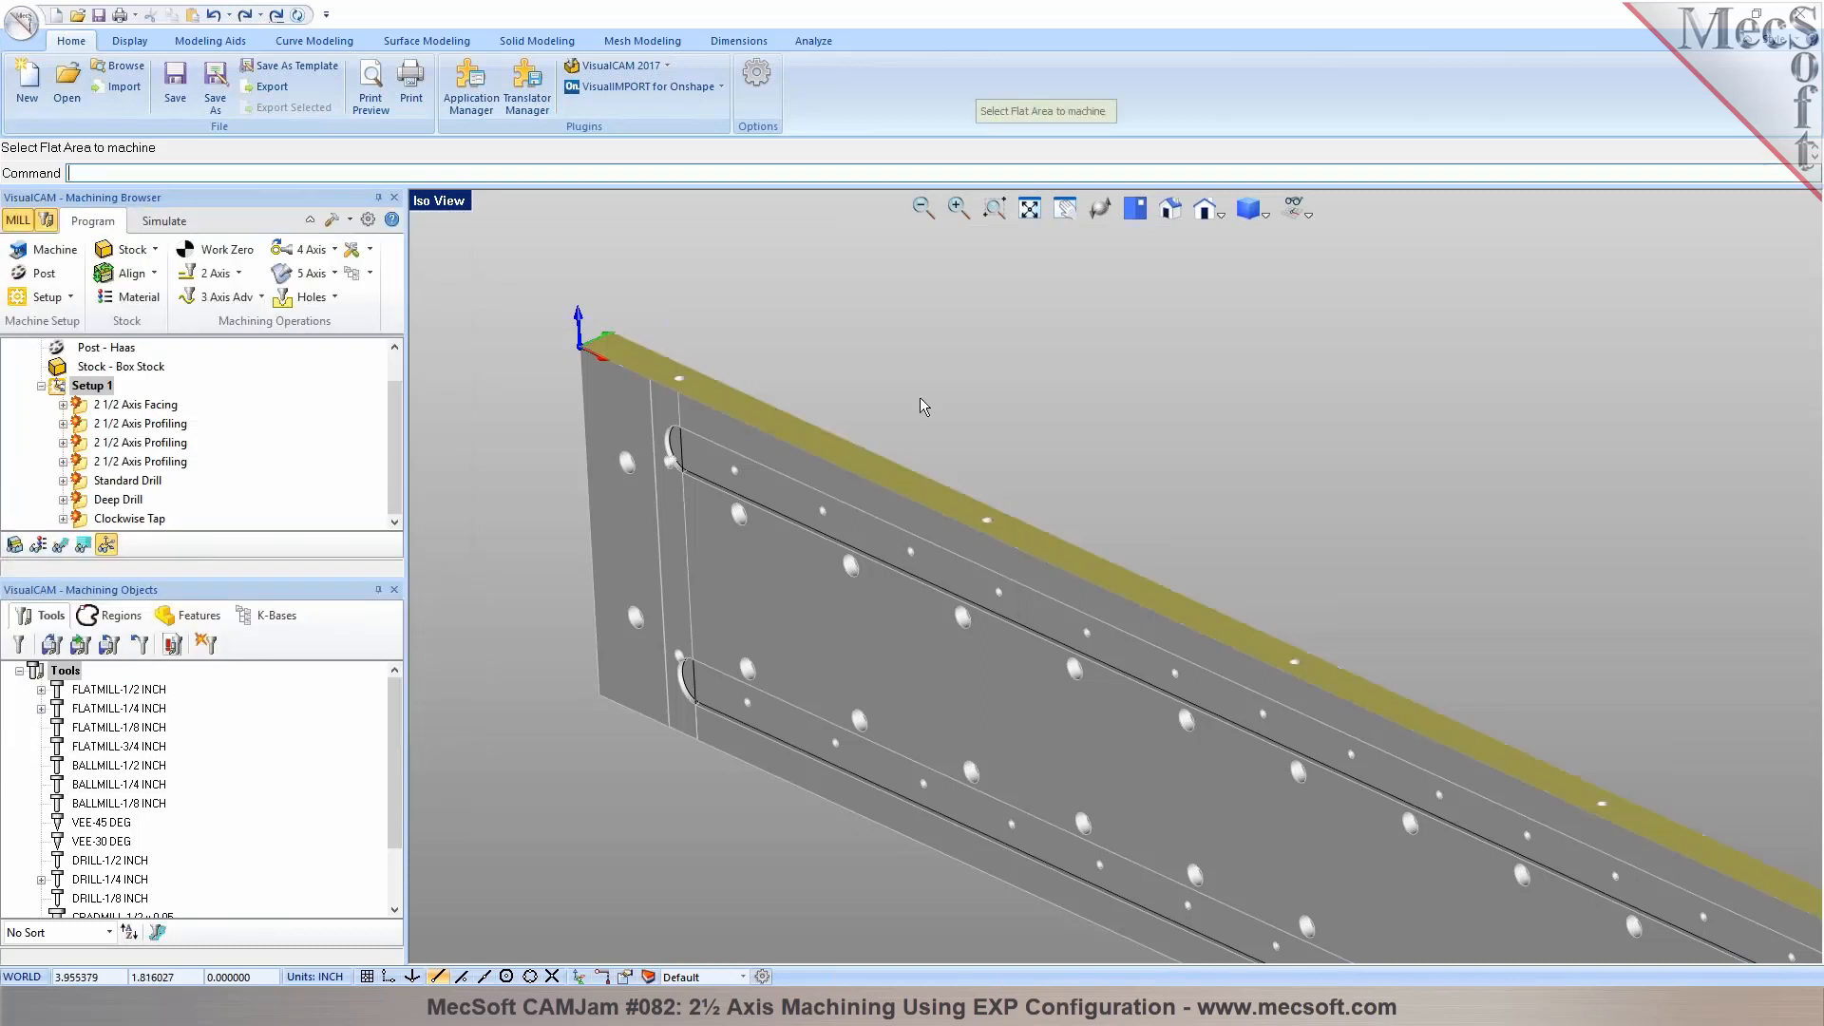
right_click(920, 397)
scroll(672, 447, down, 3)
scroll(672, 448, up, 1)
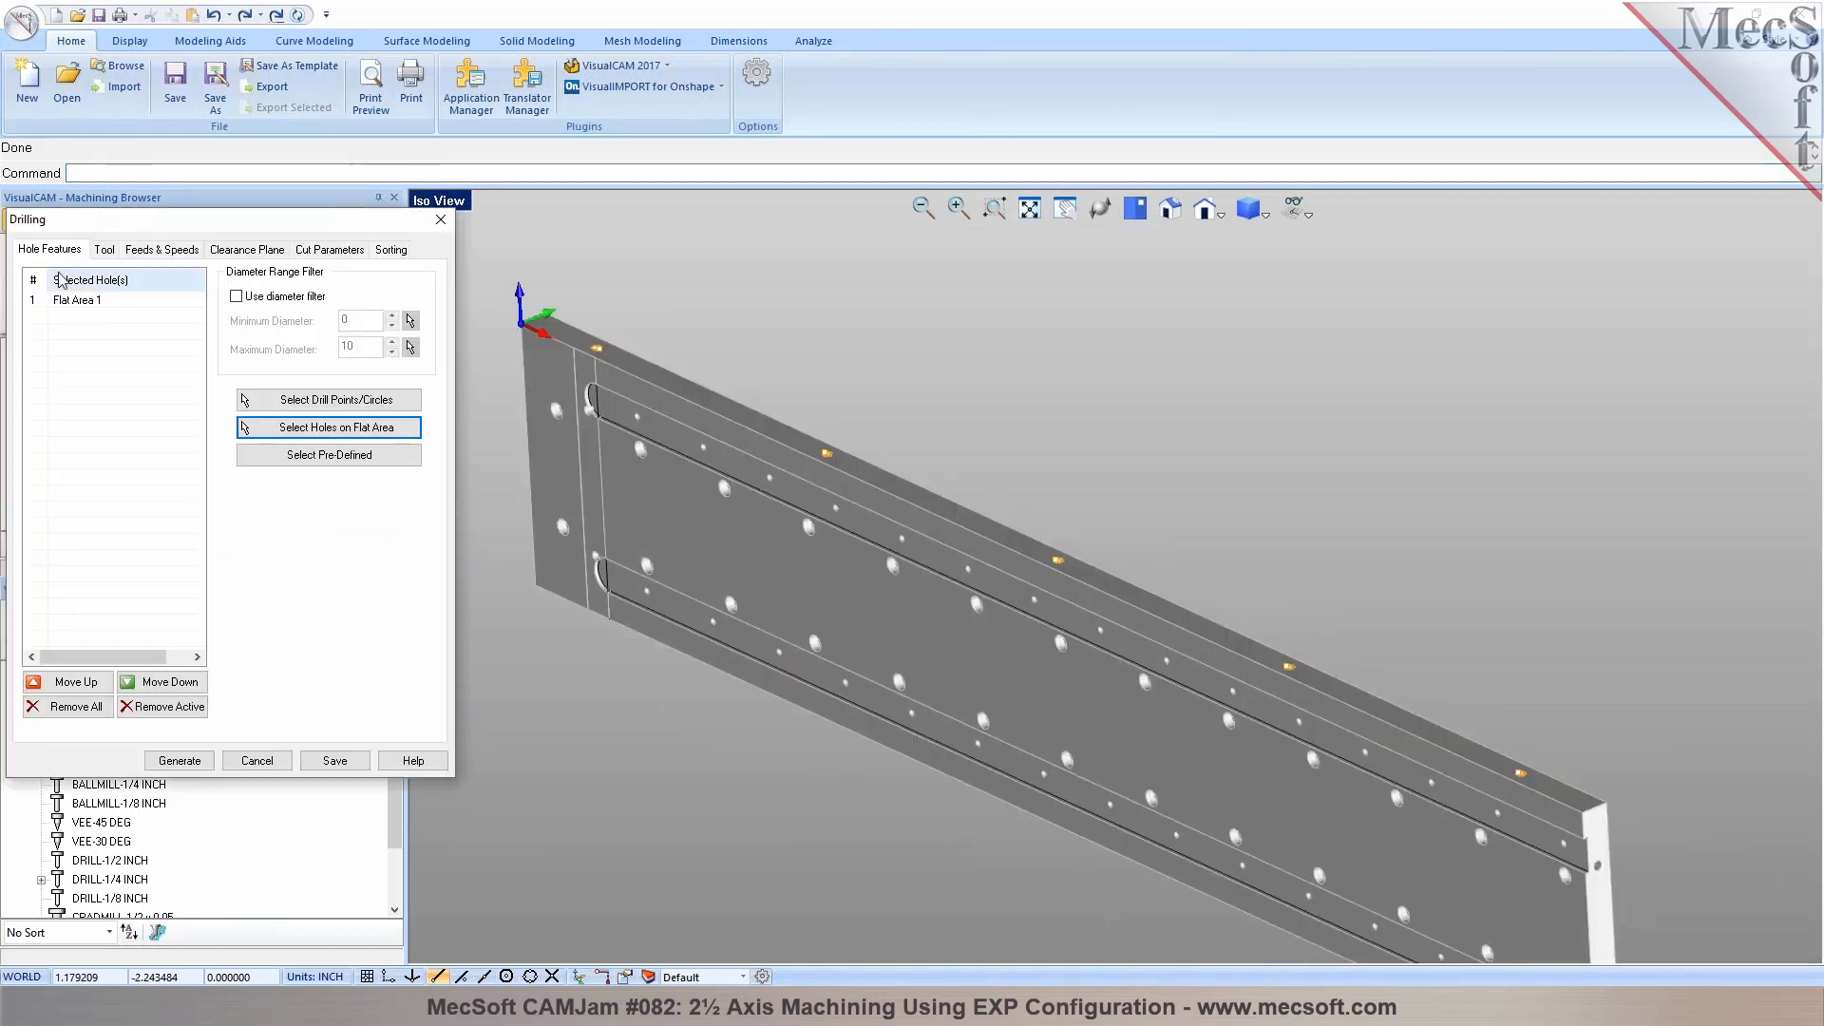
Assign the DRILL-1/4 INCH tool to the edge-hole drilling, set the drill depth to 0.25, and generate the Standard Drill toolpath
click(103, 249)
click(129, 495)
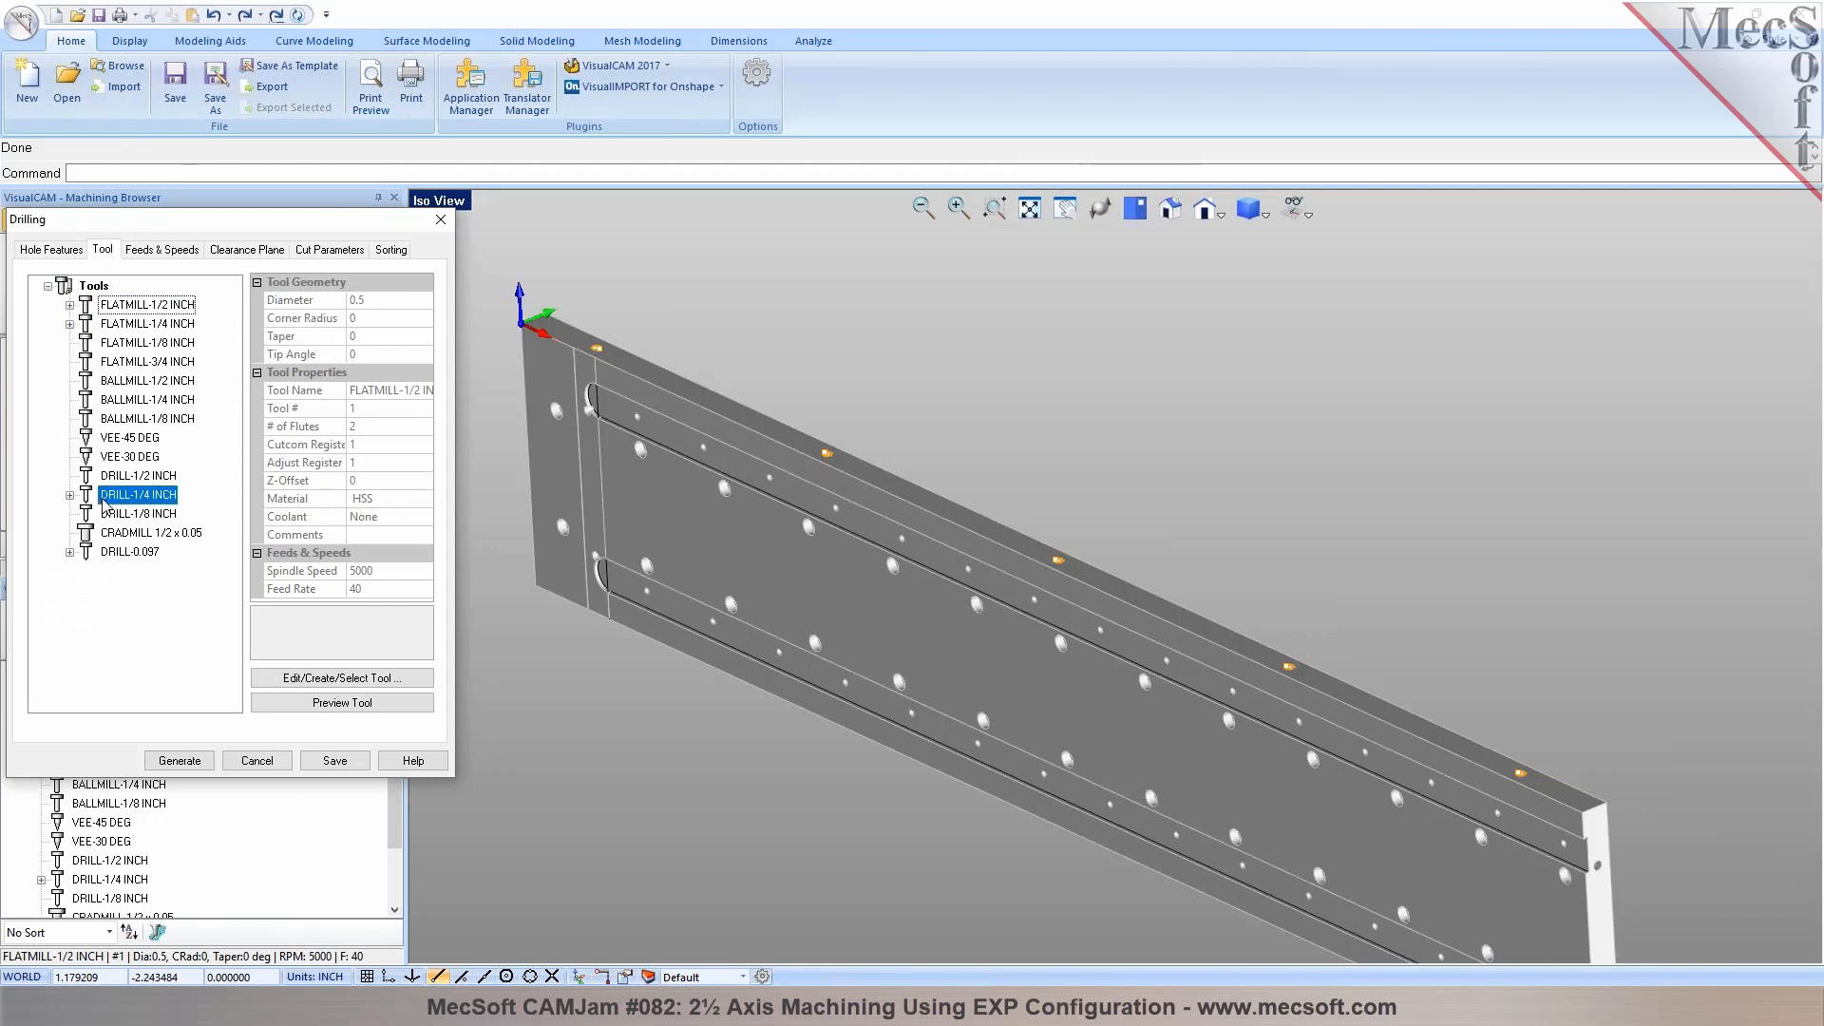
click(328, 249)
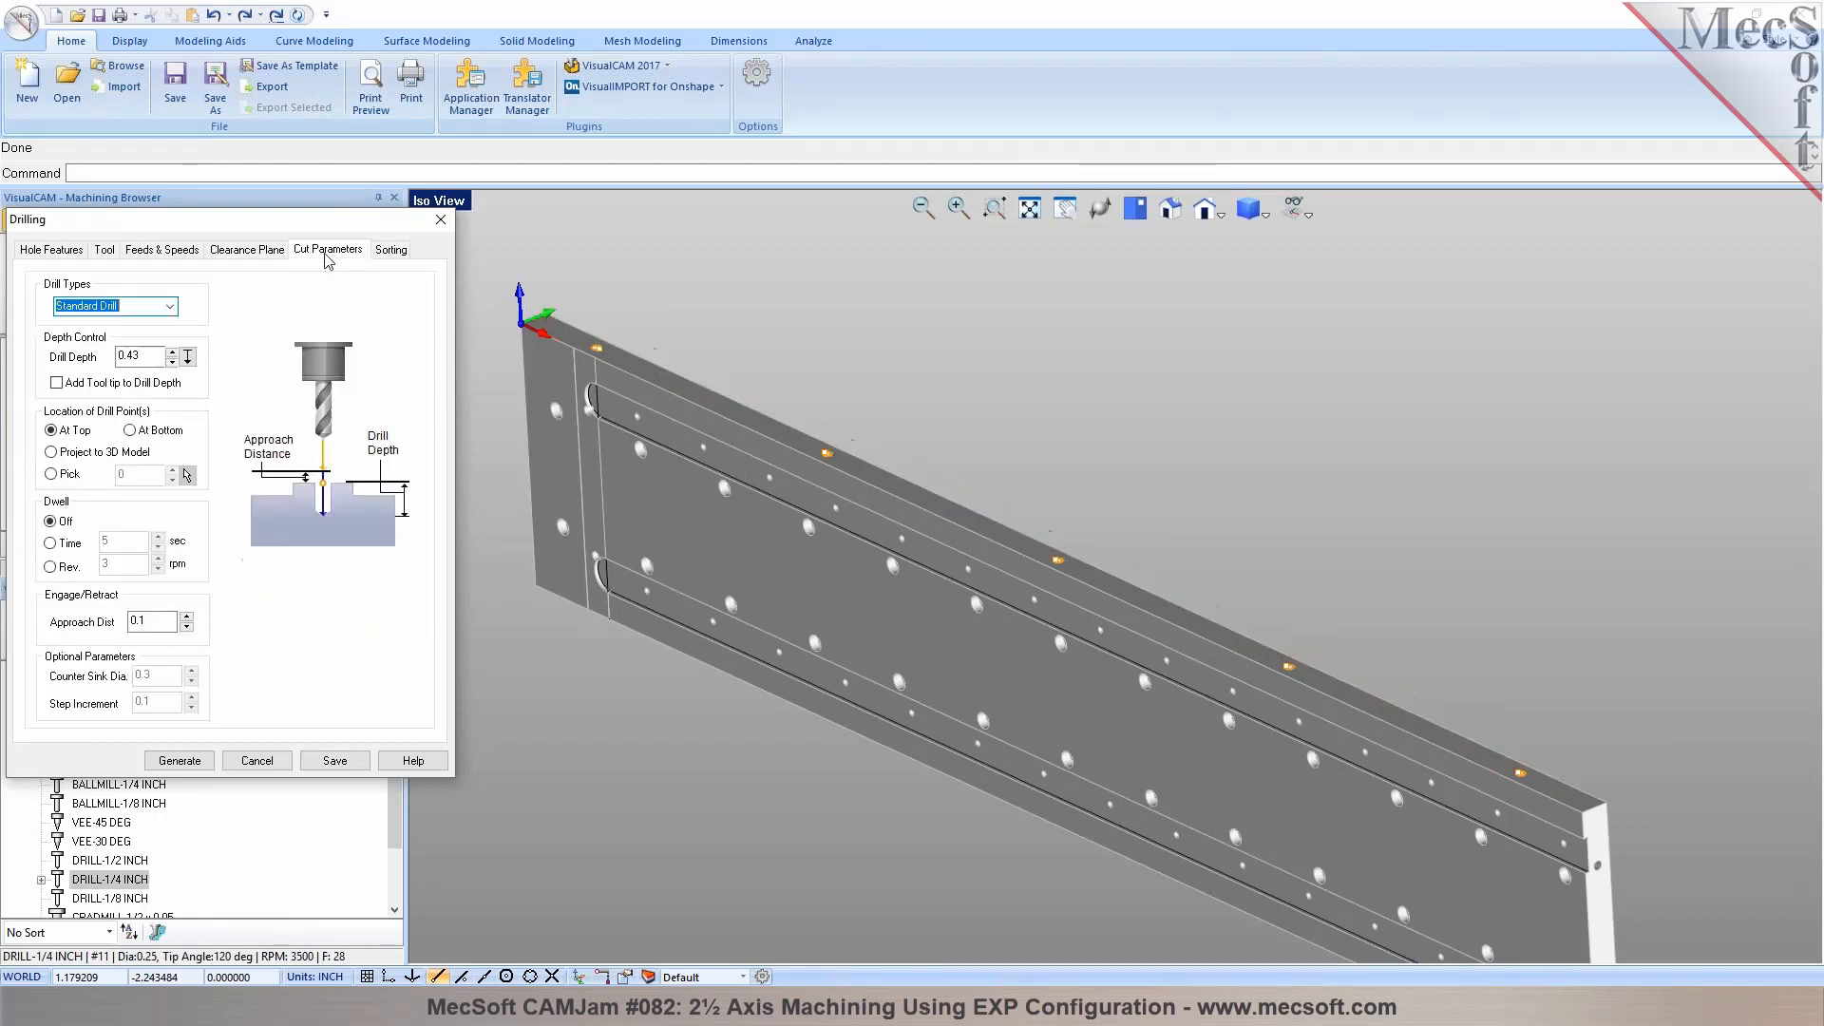
drag(132, 355, 149, 354)
text(25)
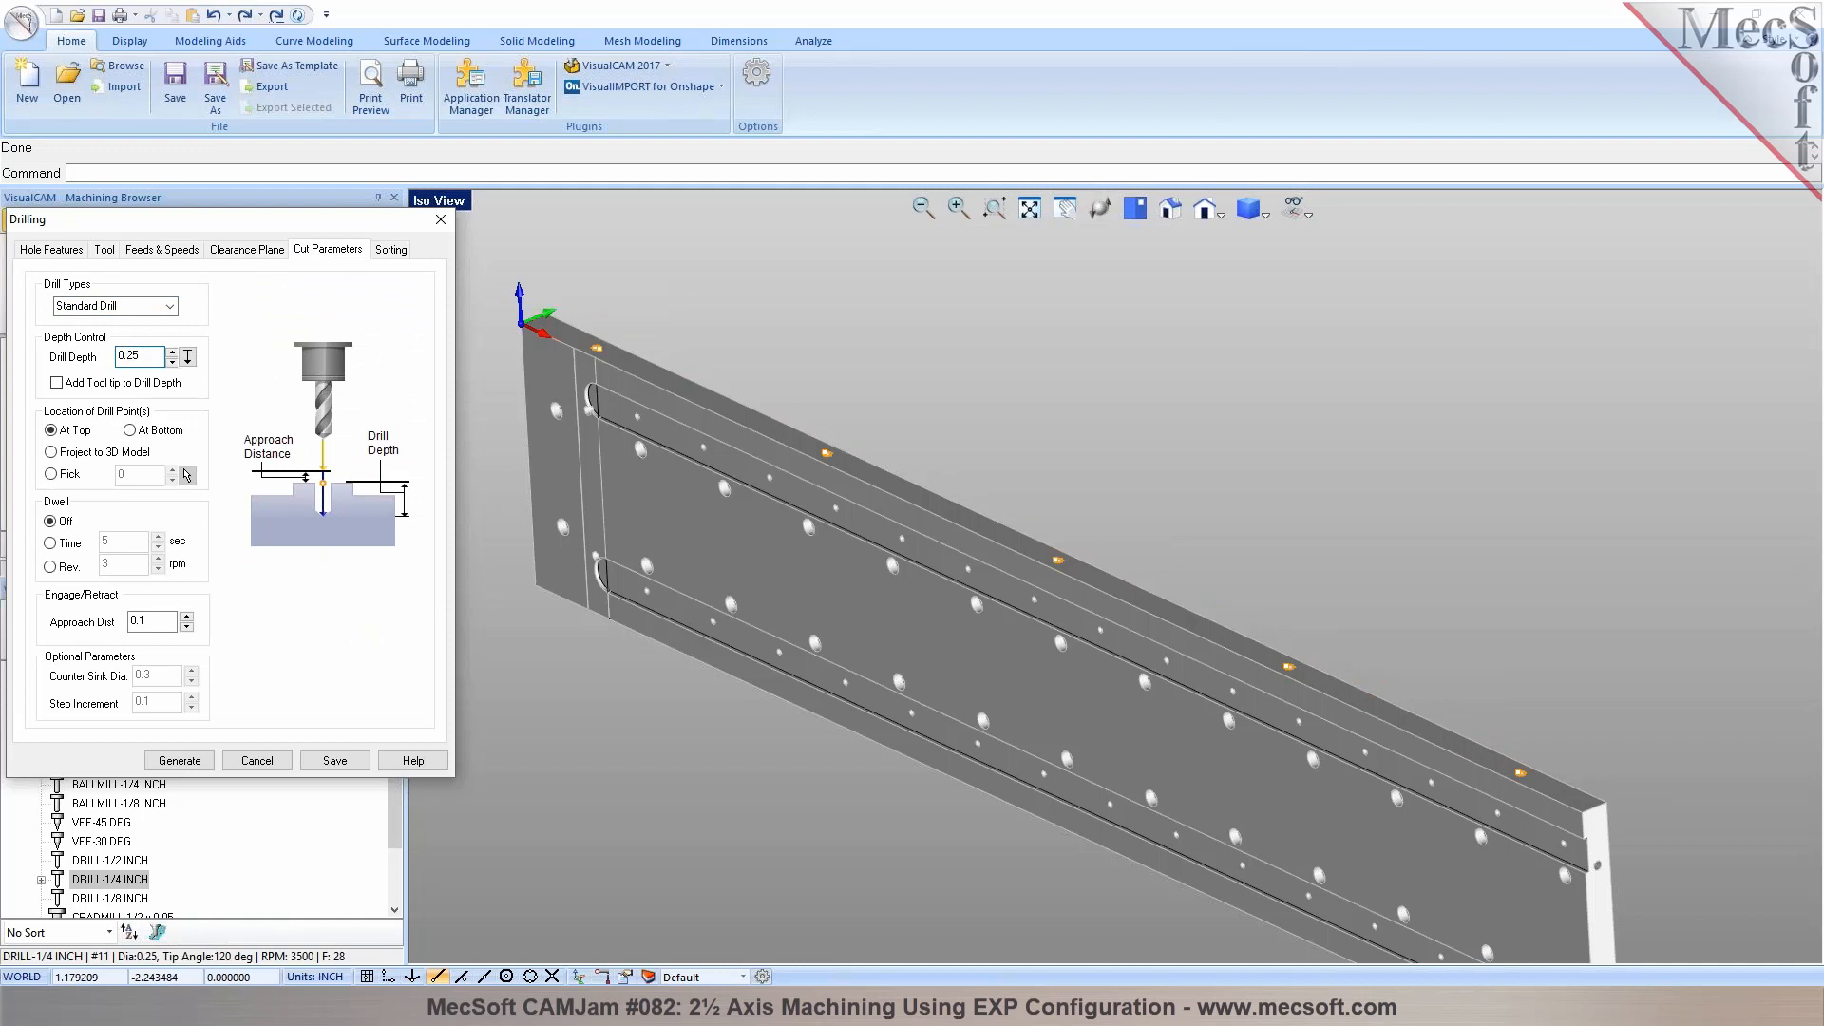
click(183, 765)
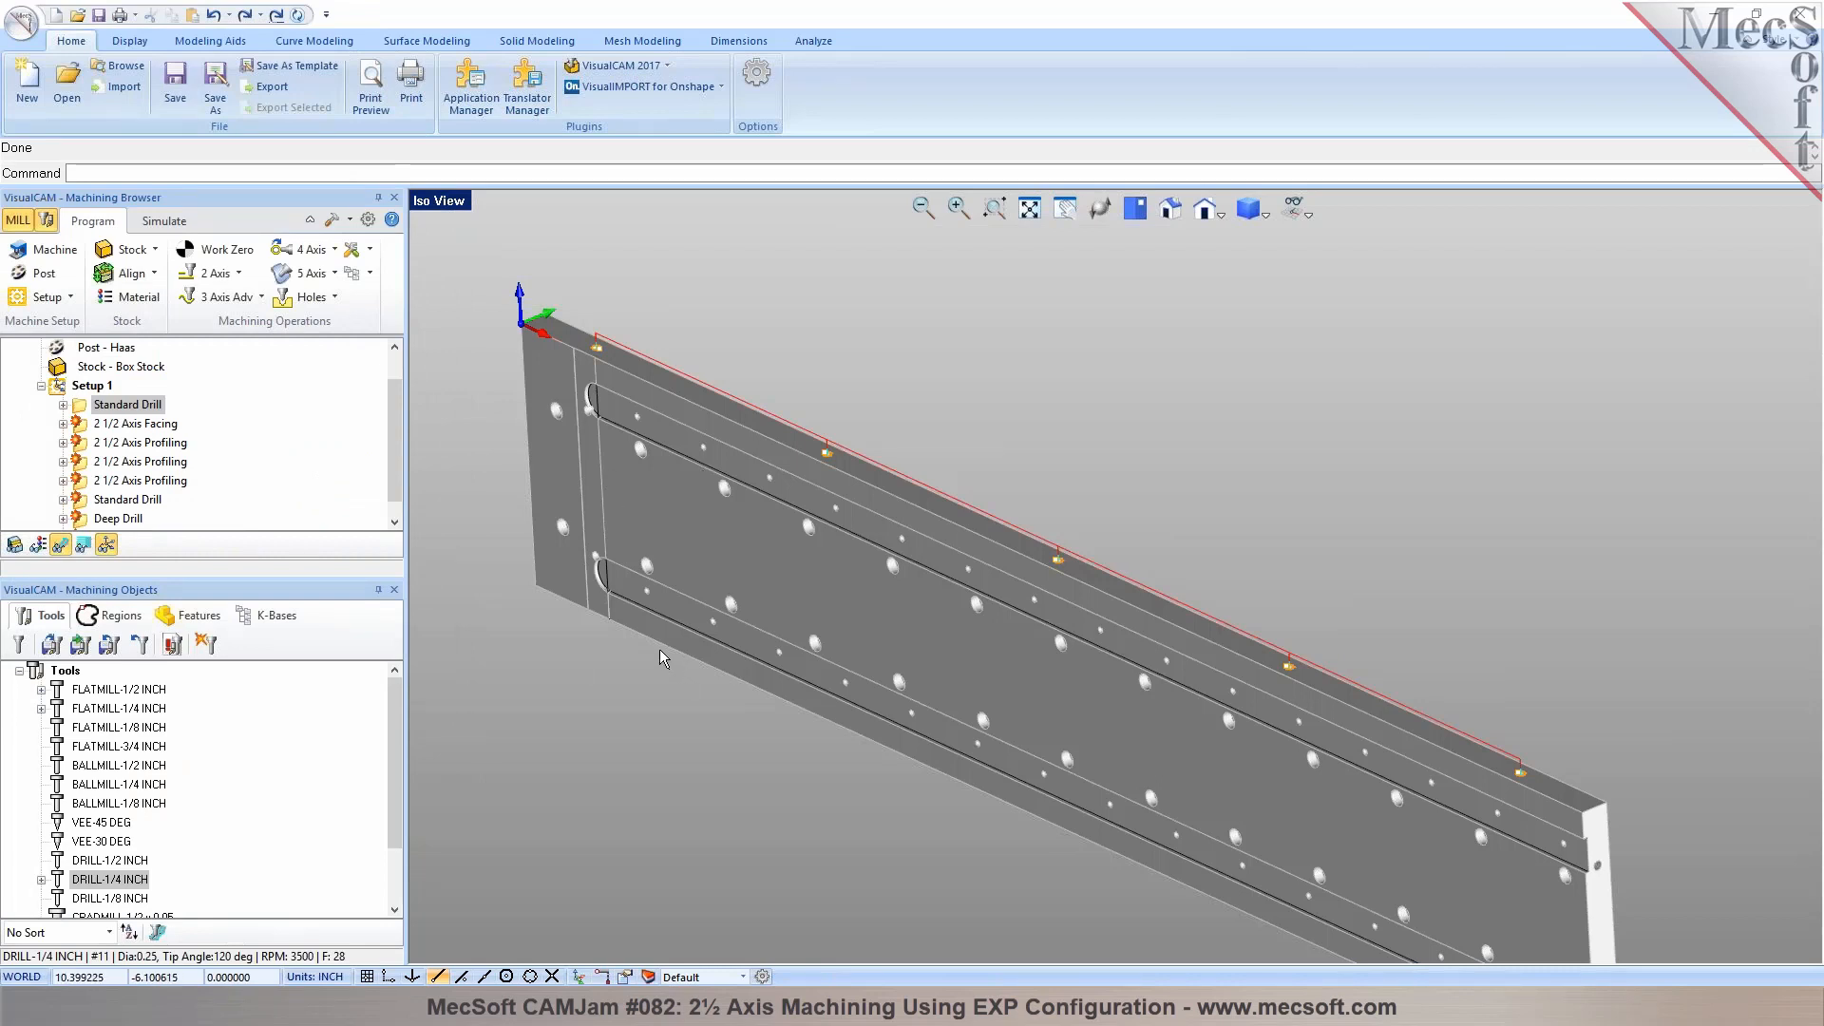
Delete the older machining operations from Setup 1, keeping only the new edge-hole Standard Drill, and view the setup's available commands
click(110, 430)
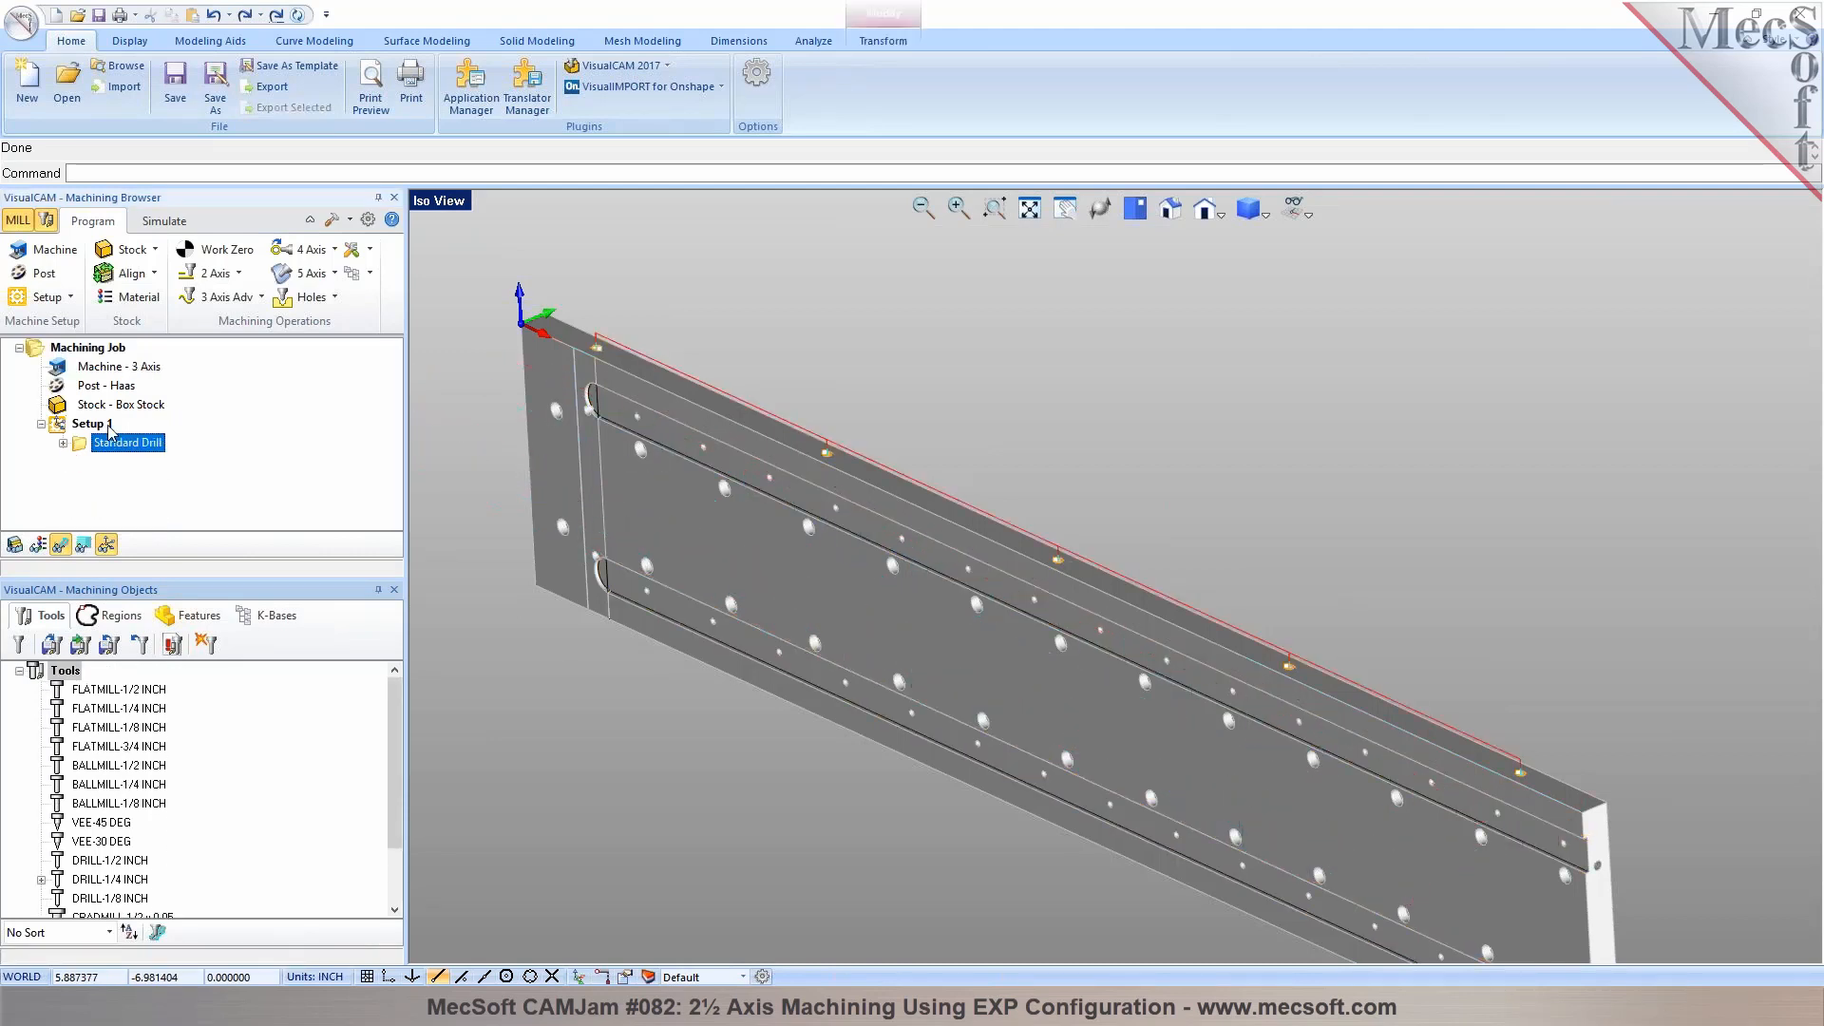
click(110, 429)
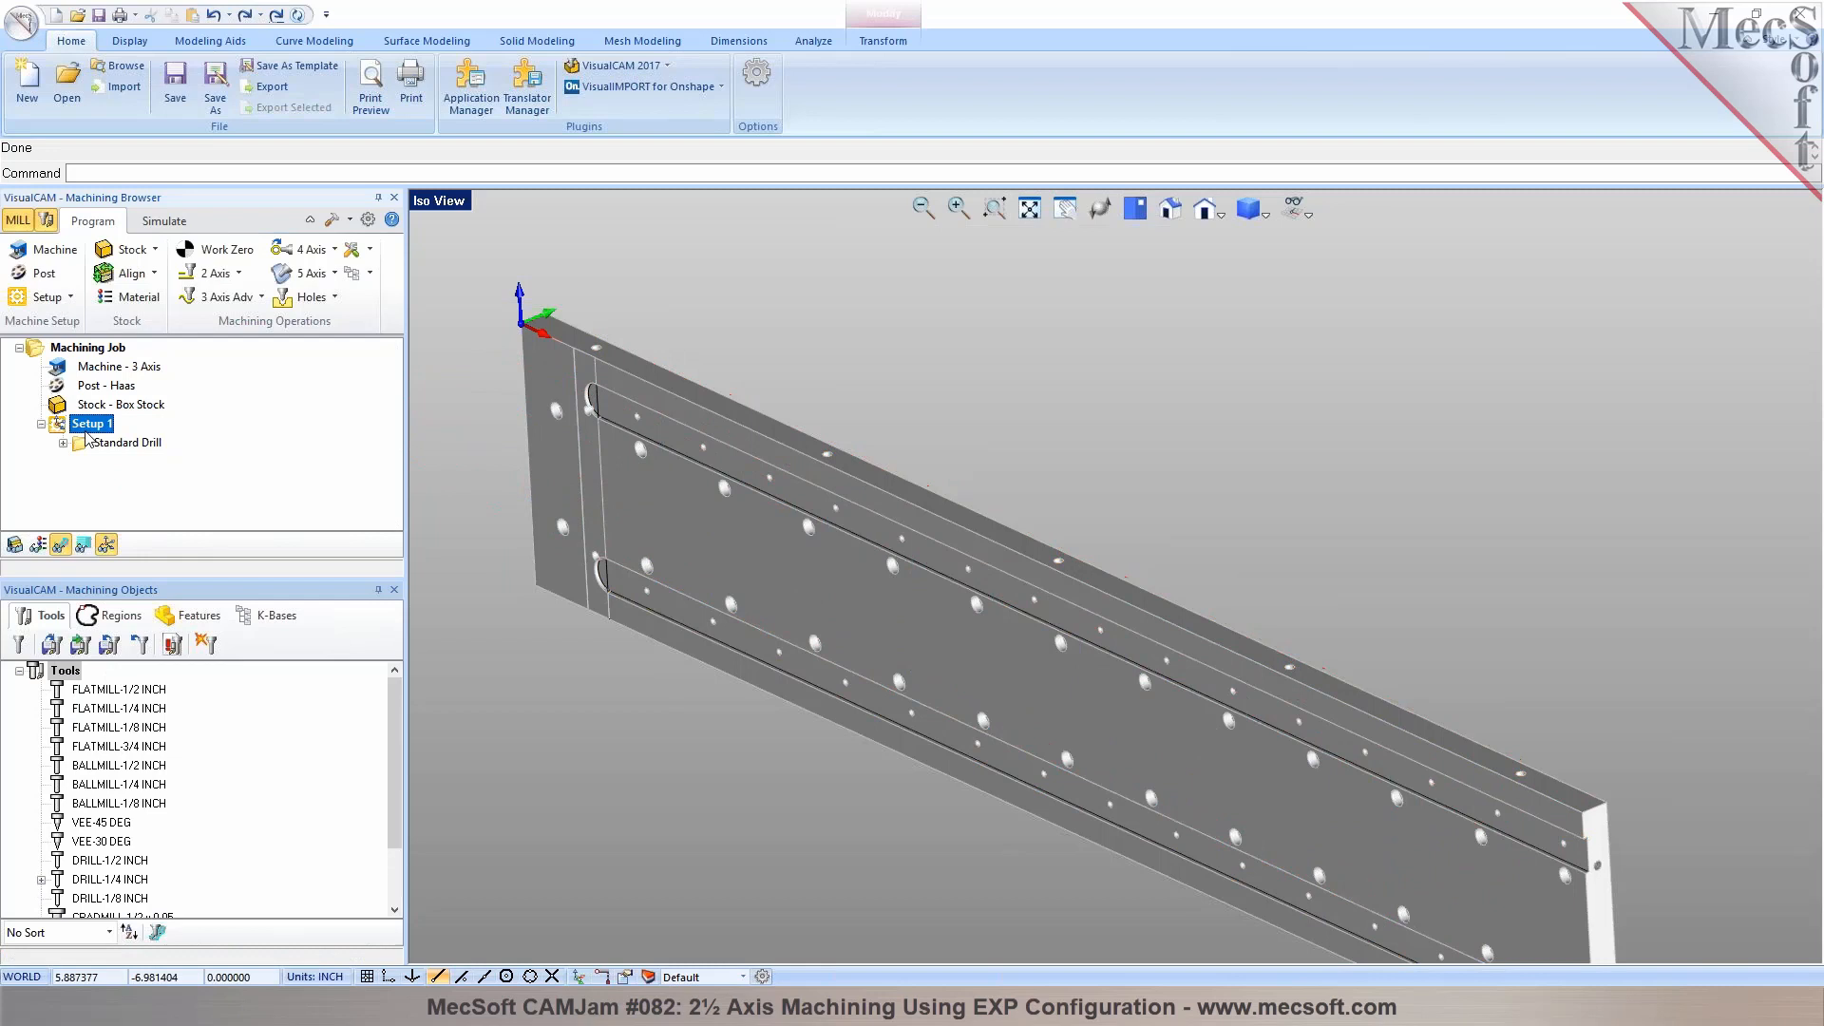
right_click(110, 429)
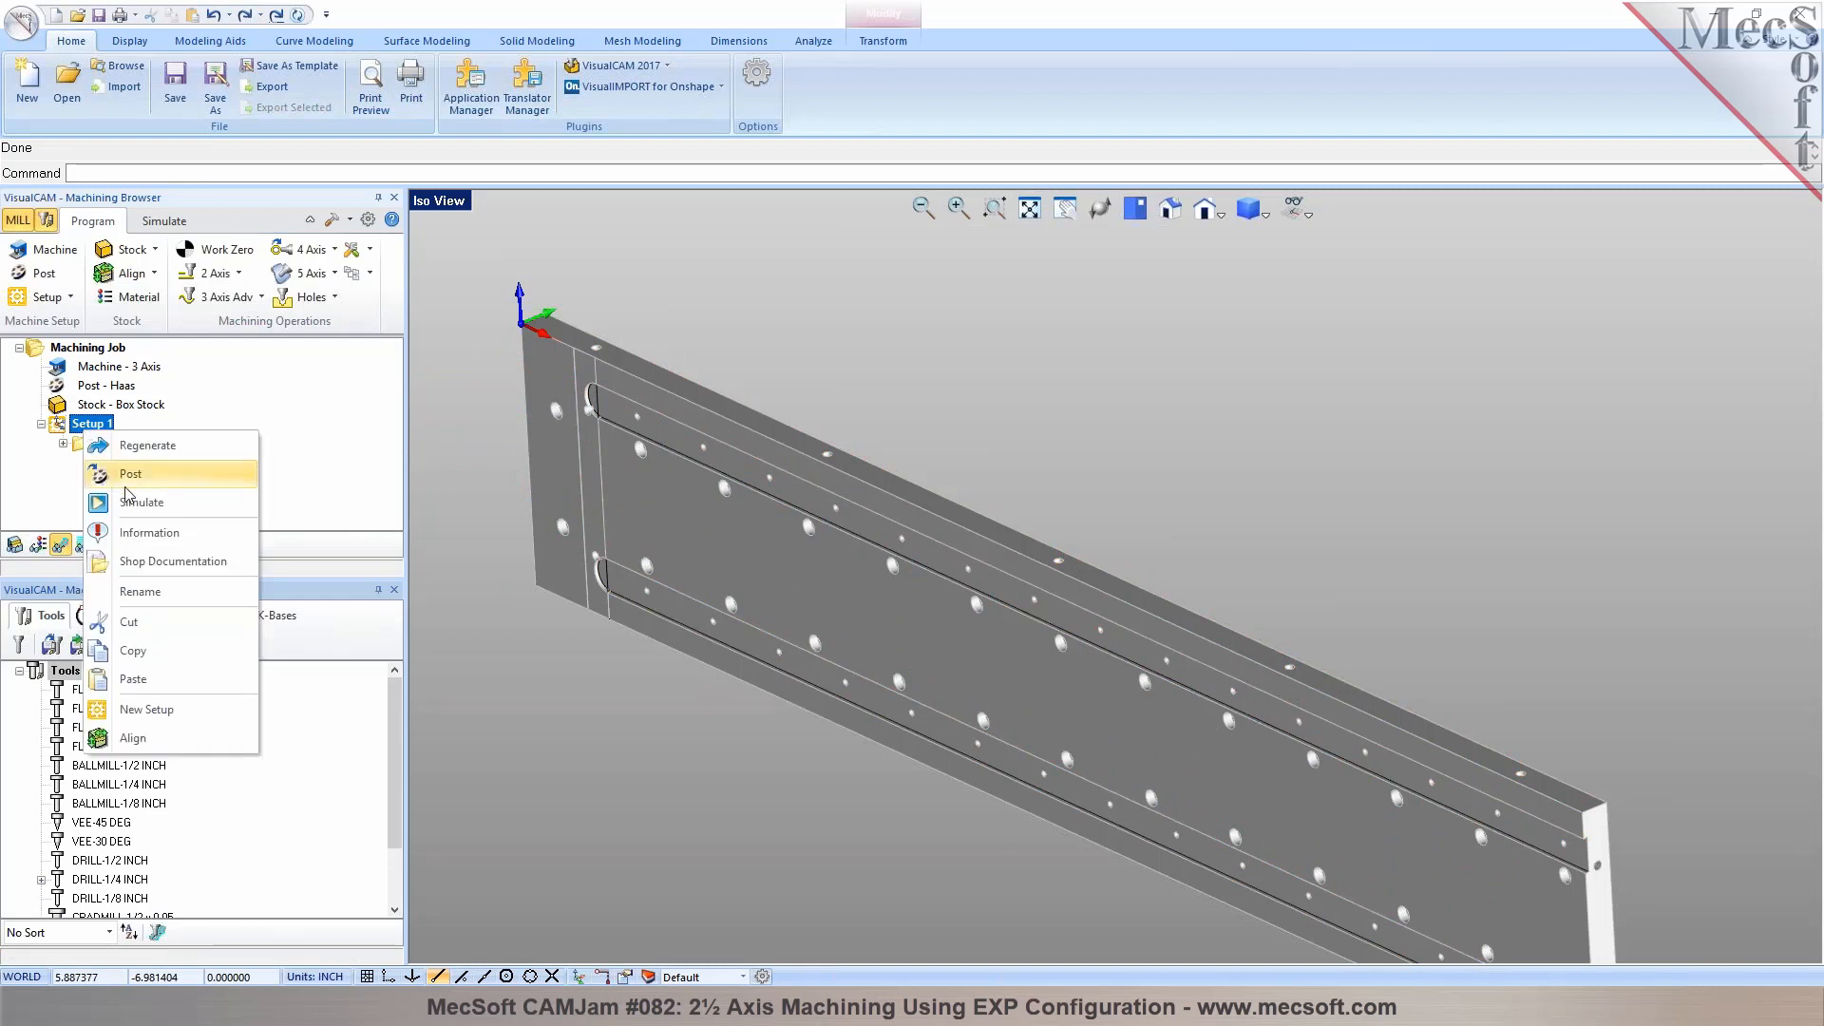
click(591, 821)
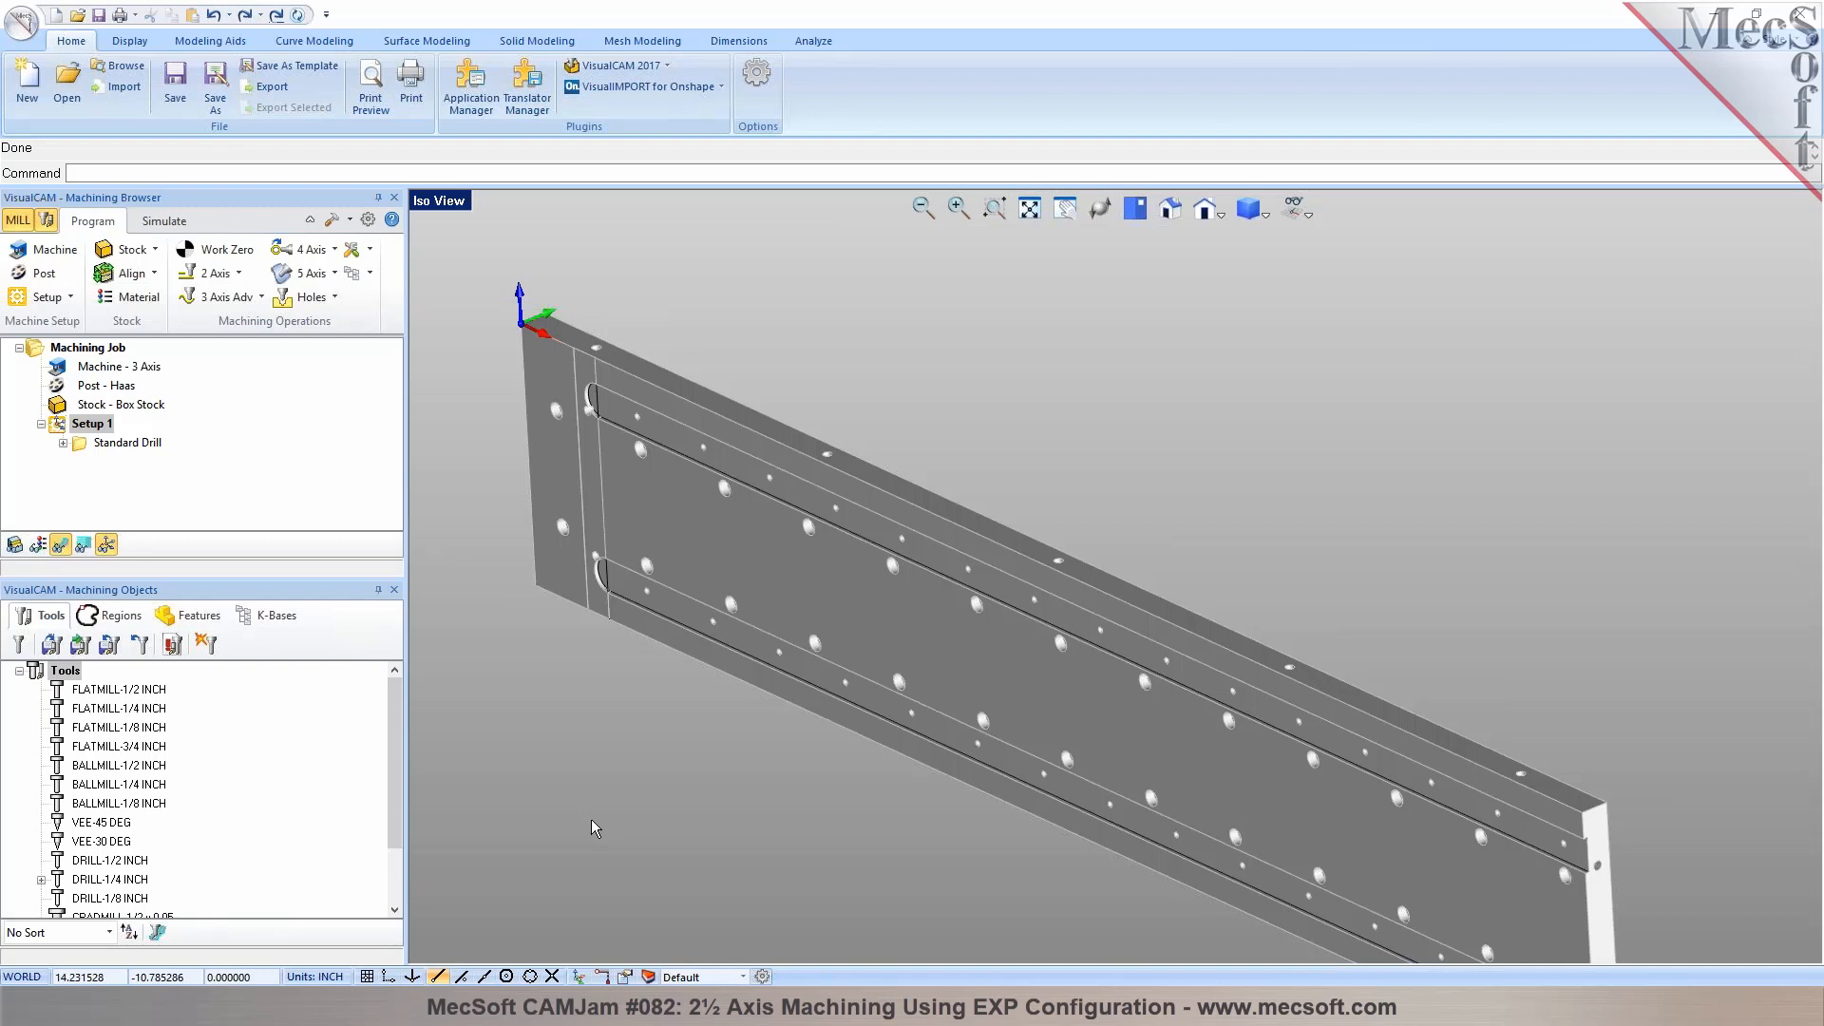
scroll(842, 634, down, 1)
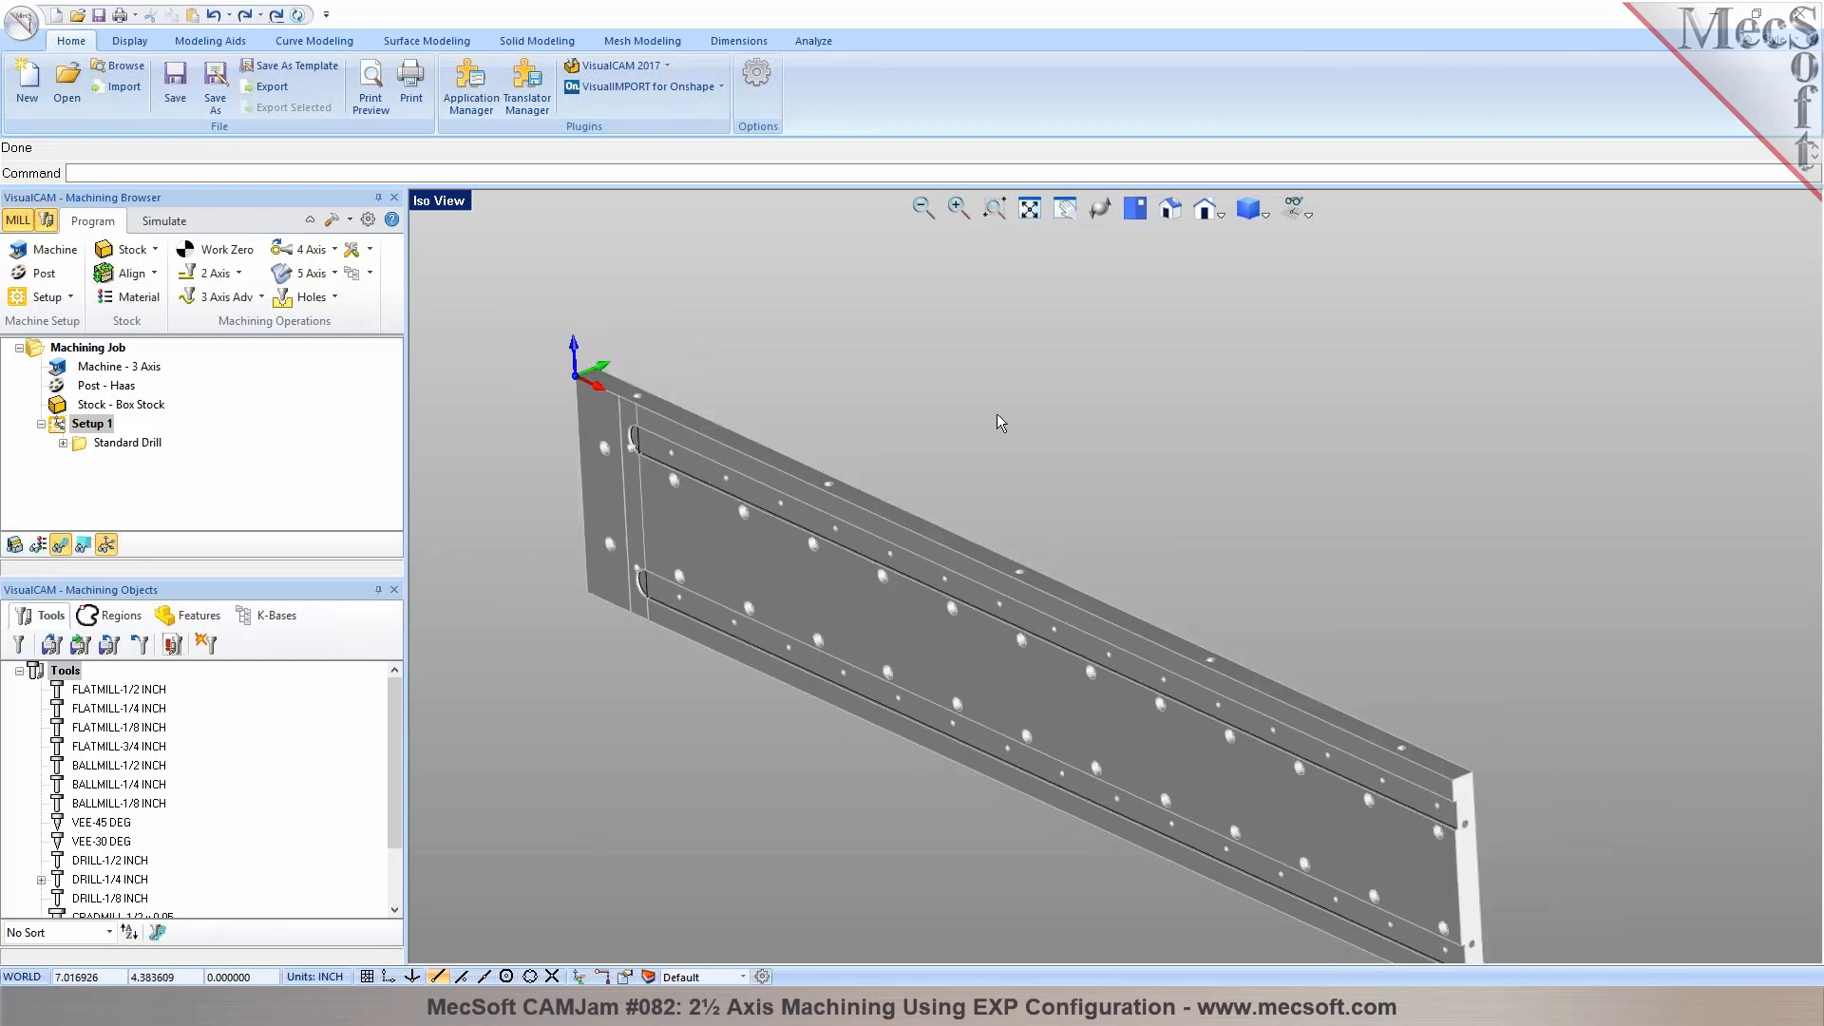
scroll(996, 413, down, 2)
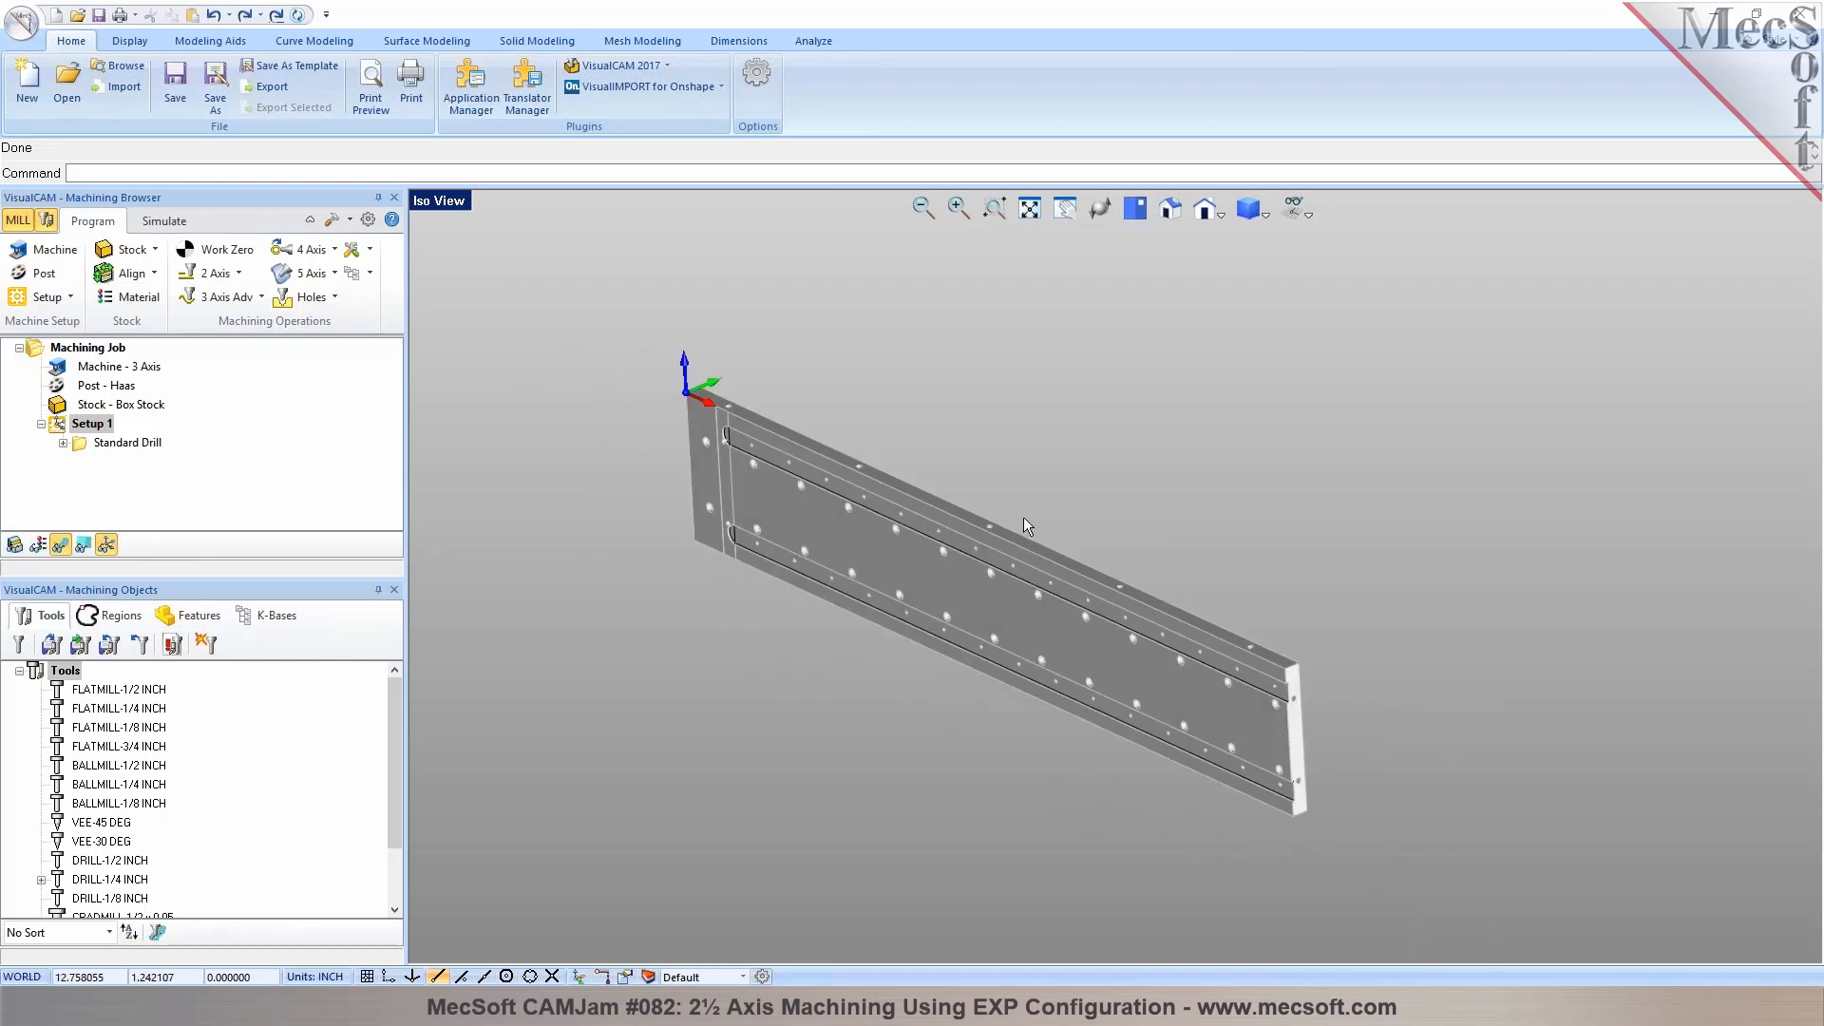